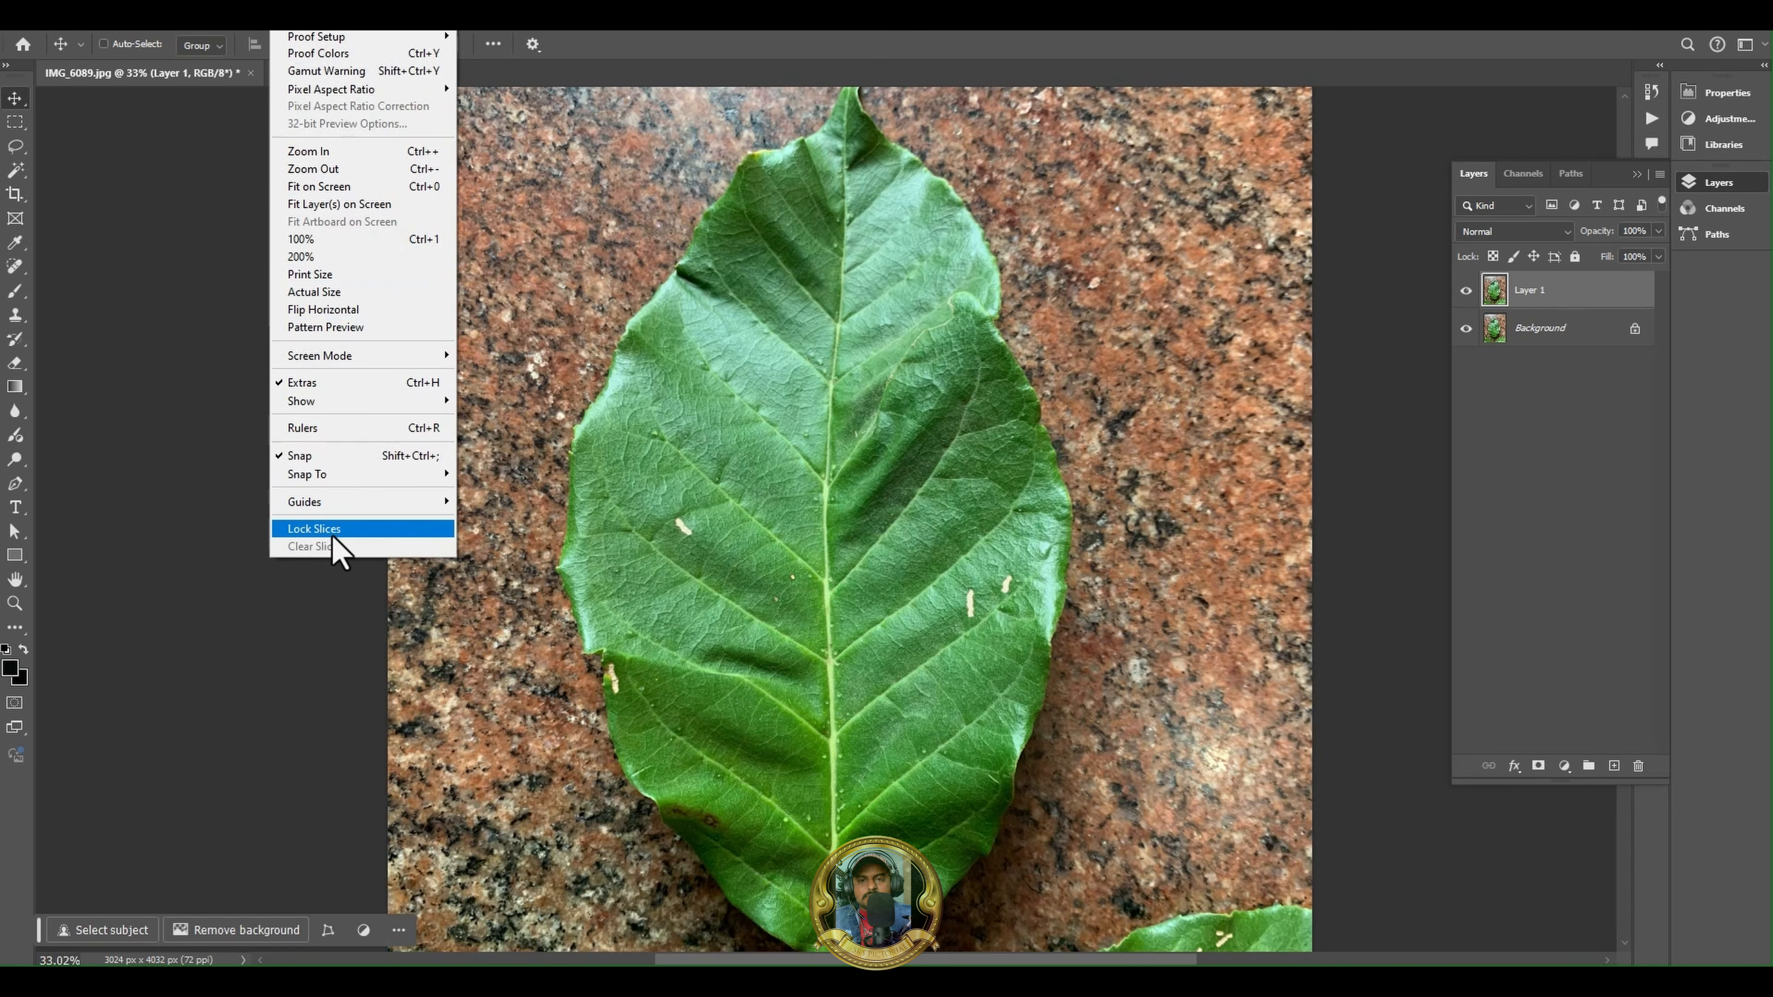
pyautogui.moveTo(253, 18)
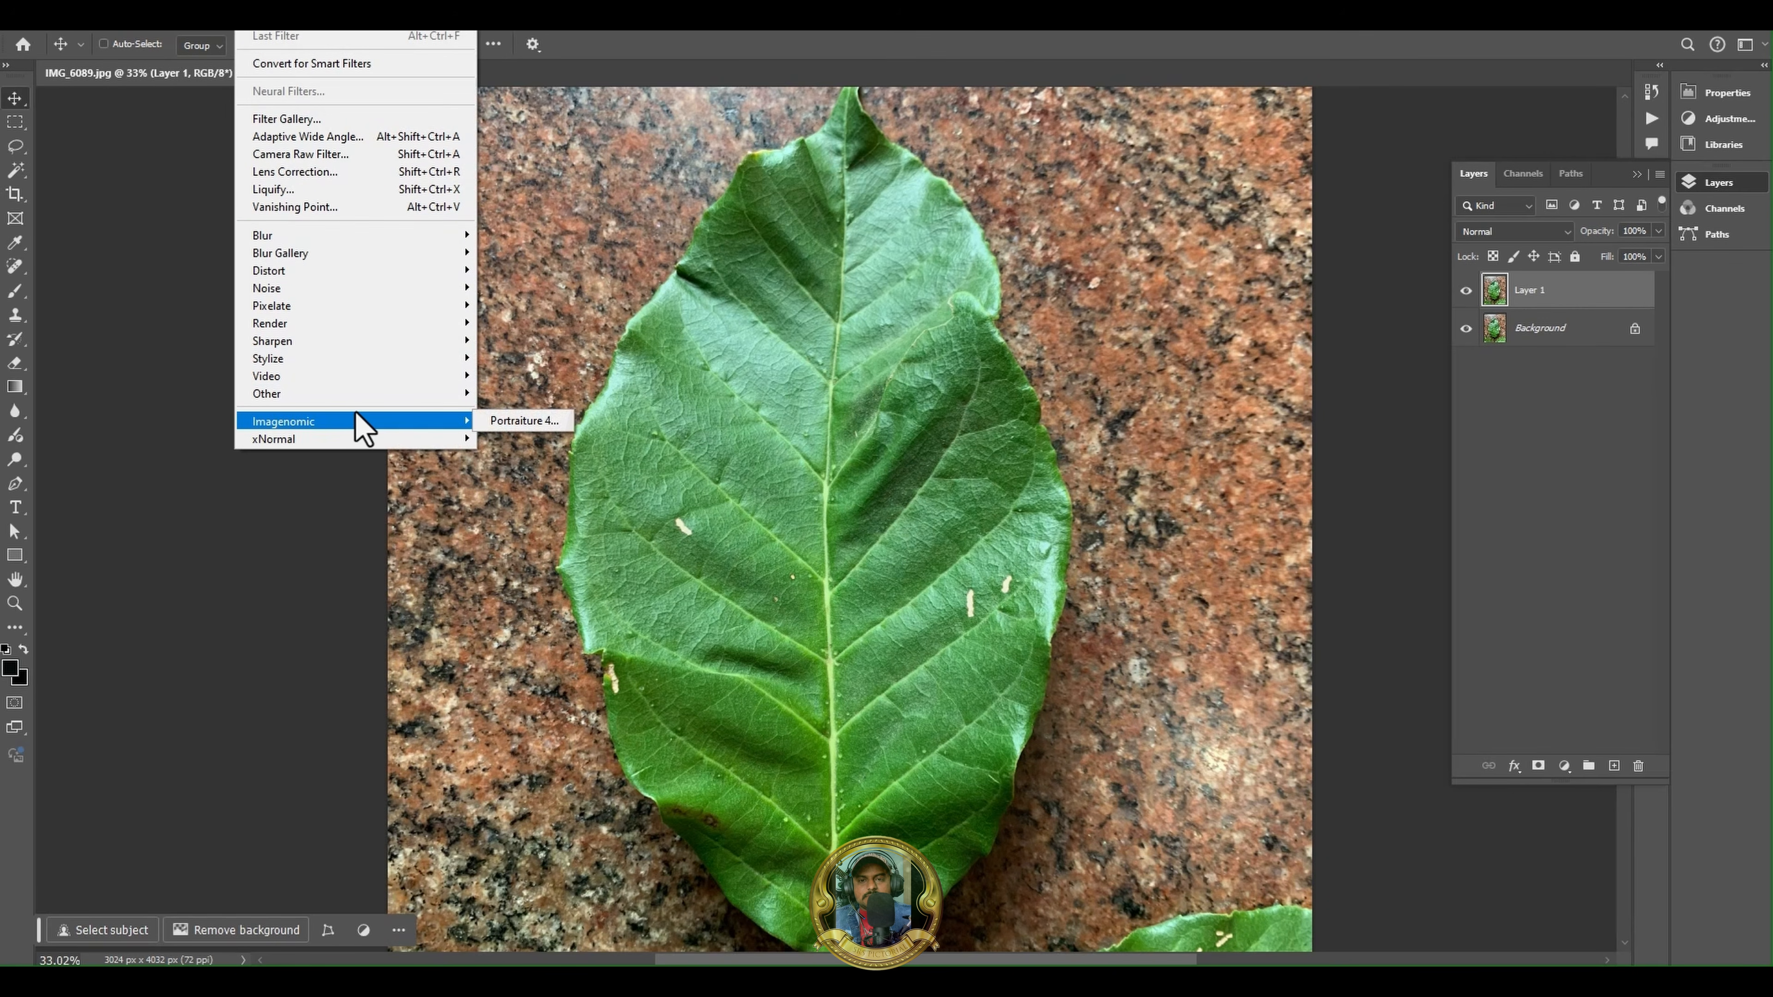
pyautogui.moveTo(370, 439)
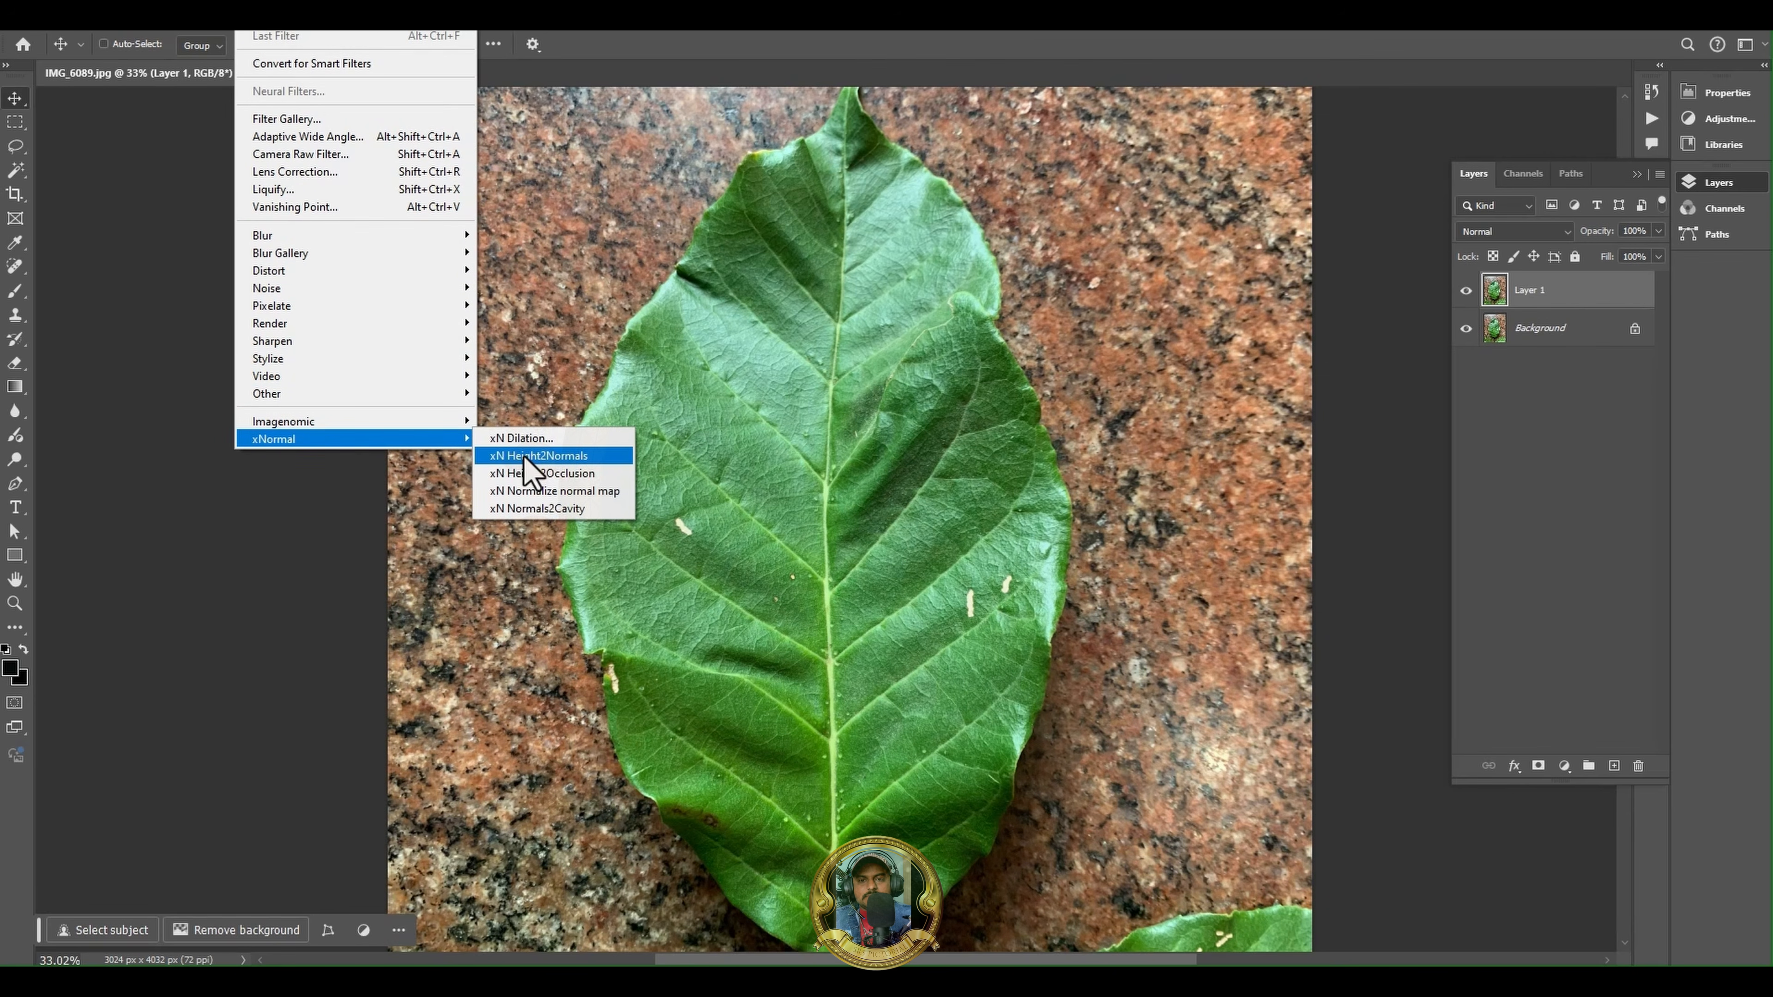
pyautogui.moveTo(340, 393)
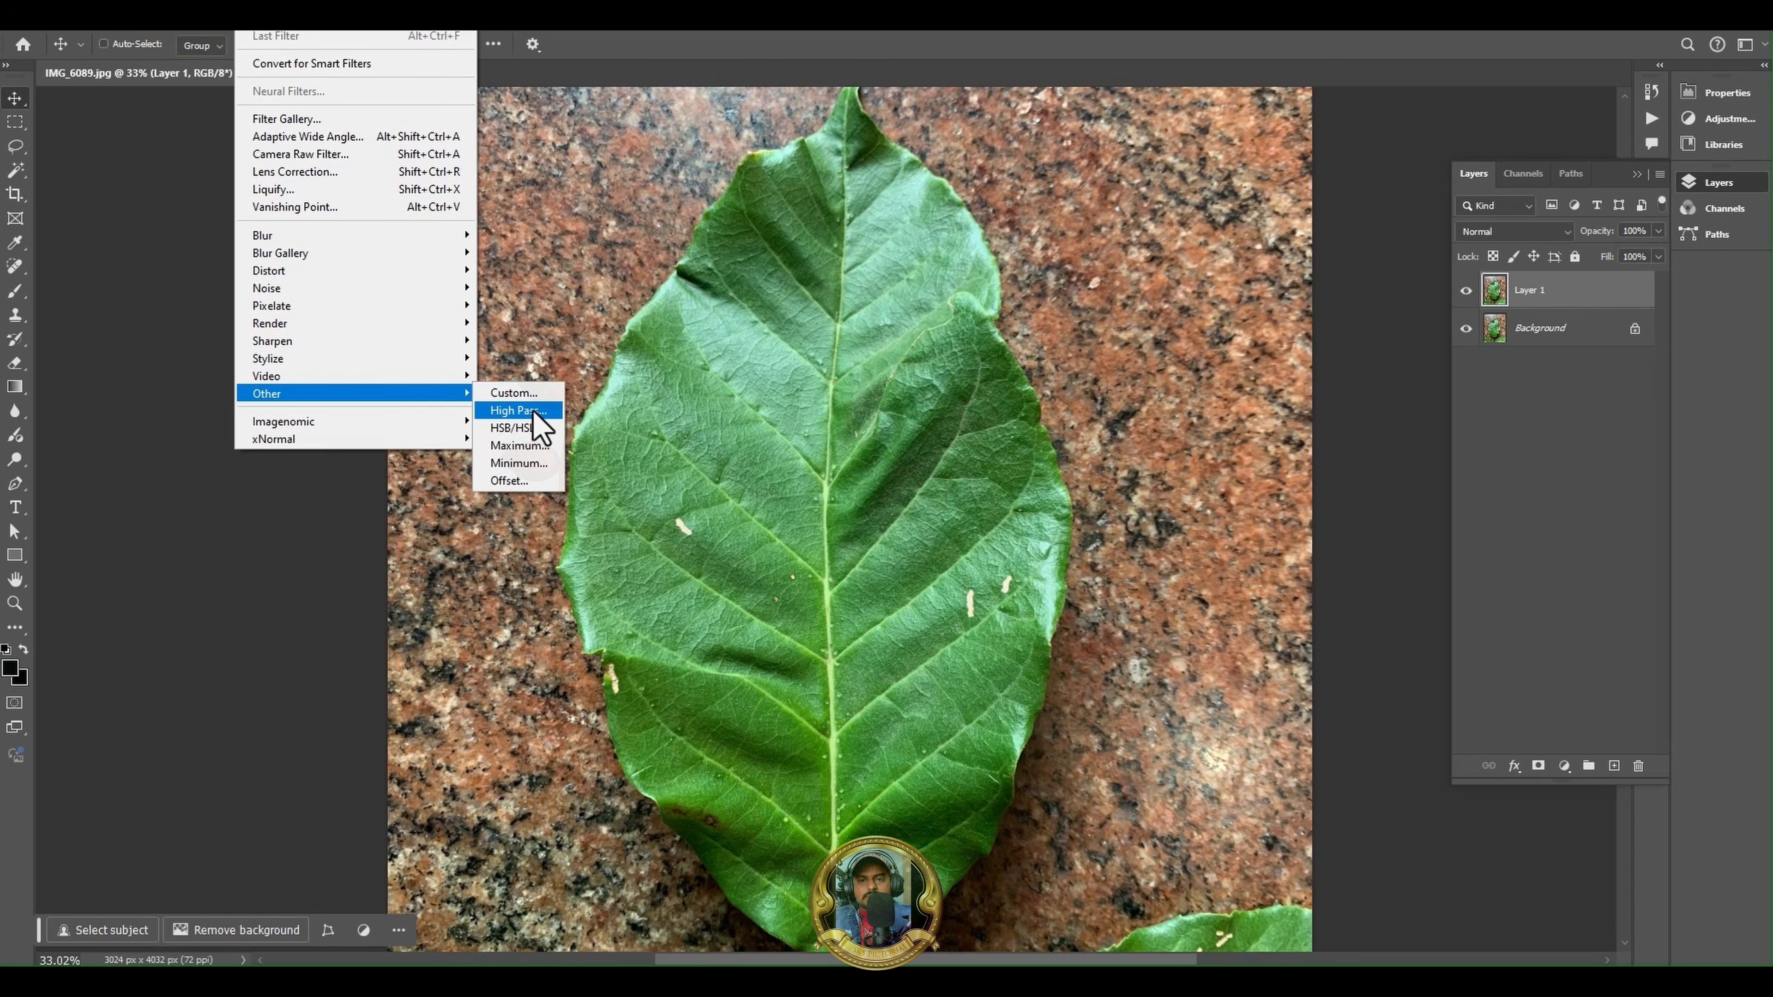
# - Duplicate Layer 1 and desaturate the copy
pyautogui.click(1544, 297)
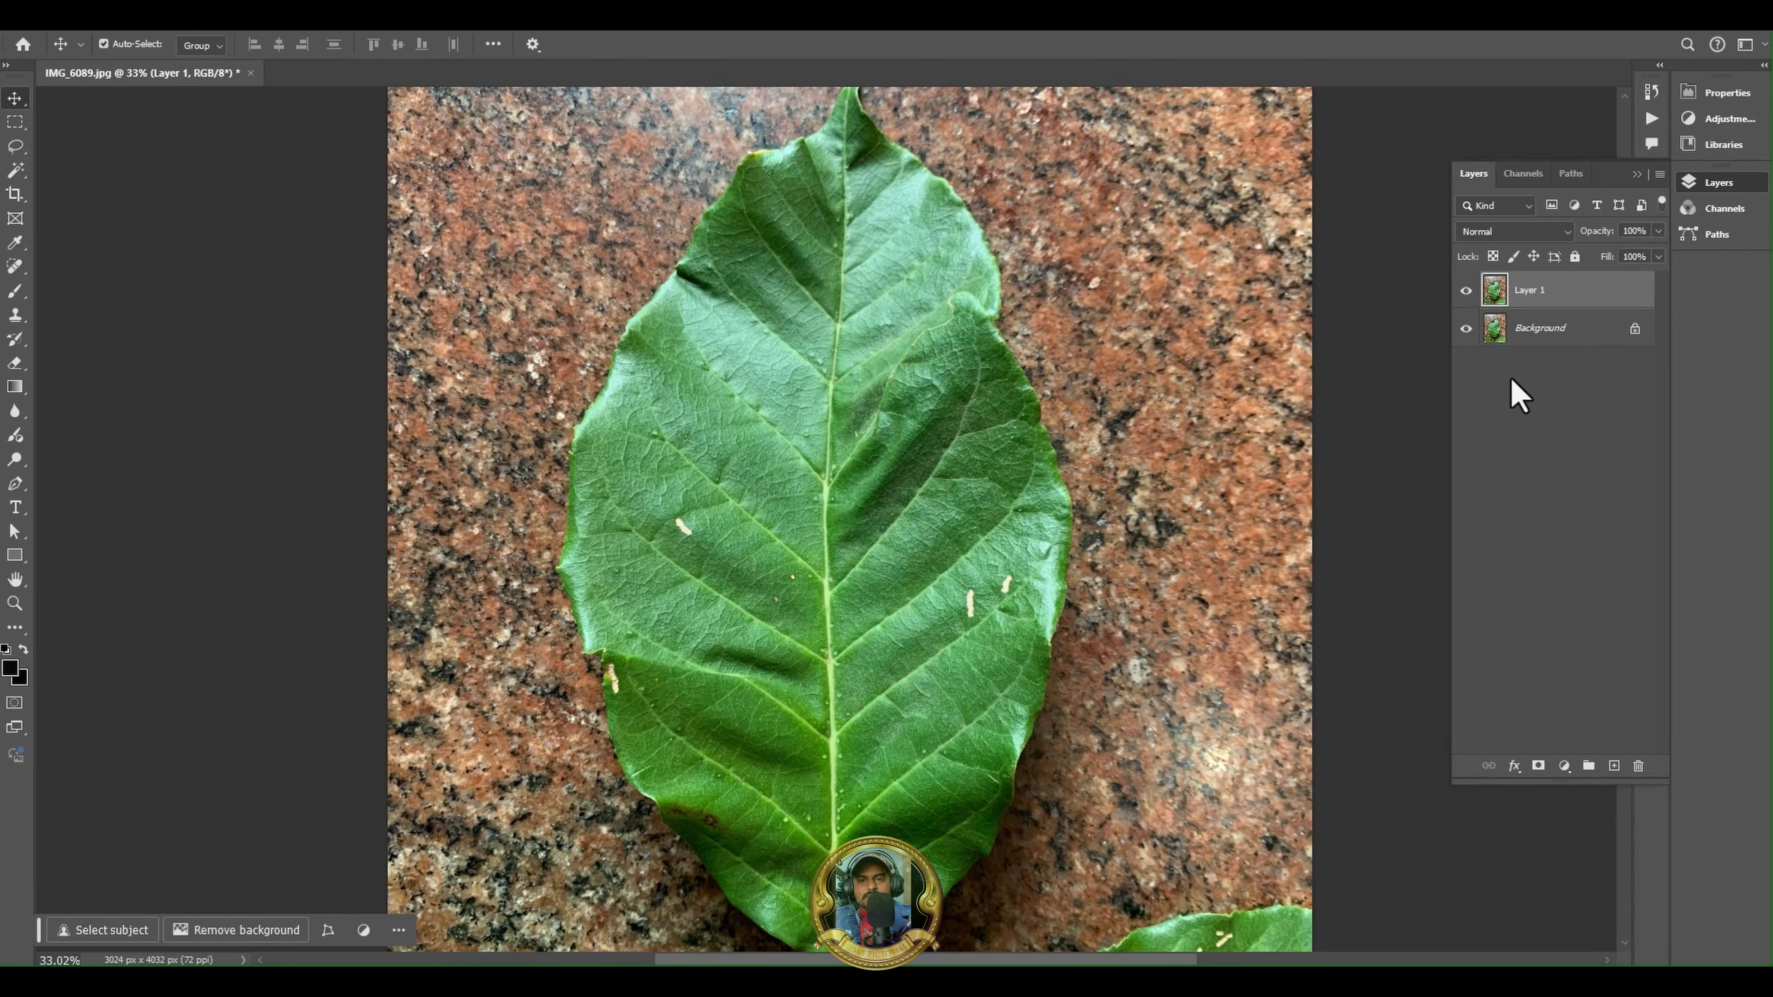
pyautogui.hotkey('ctrl', 'j')
pyautogui.hotkey('ctrl', 'shift', 'u')
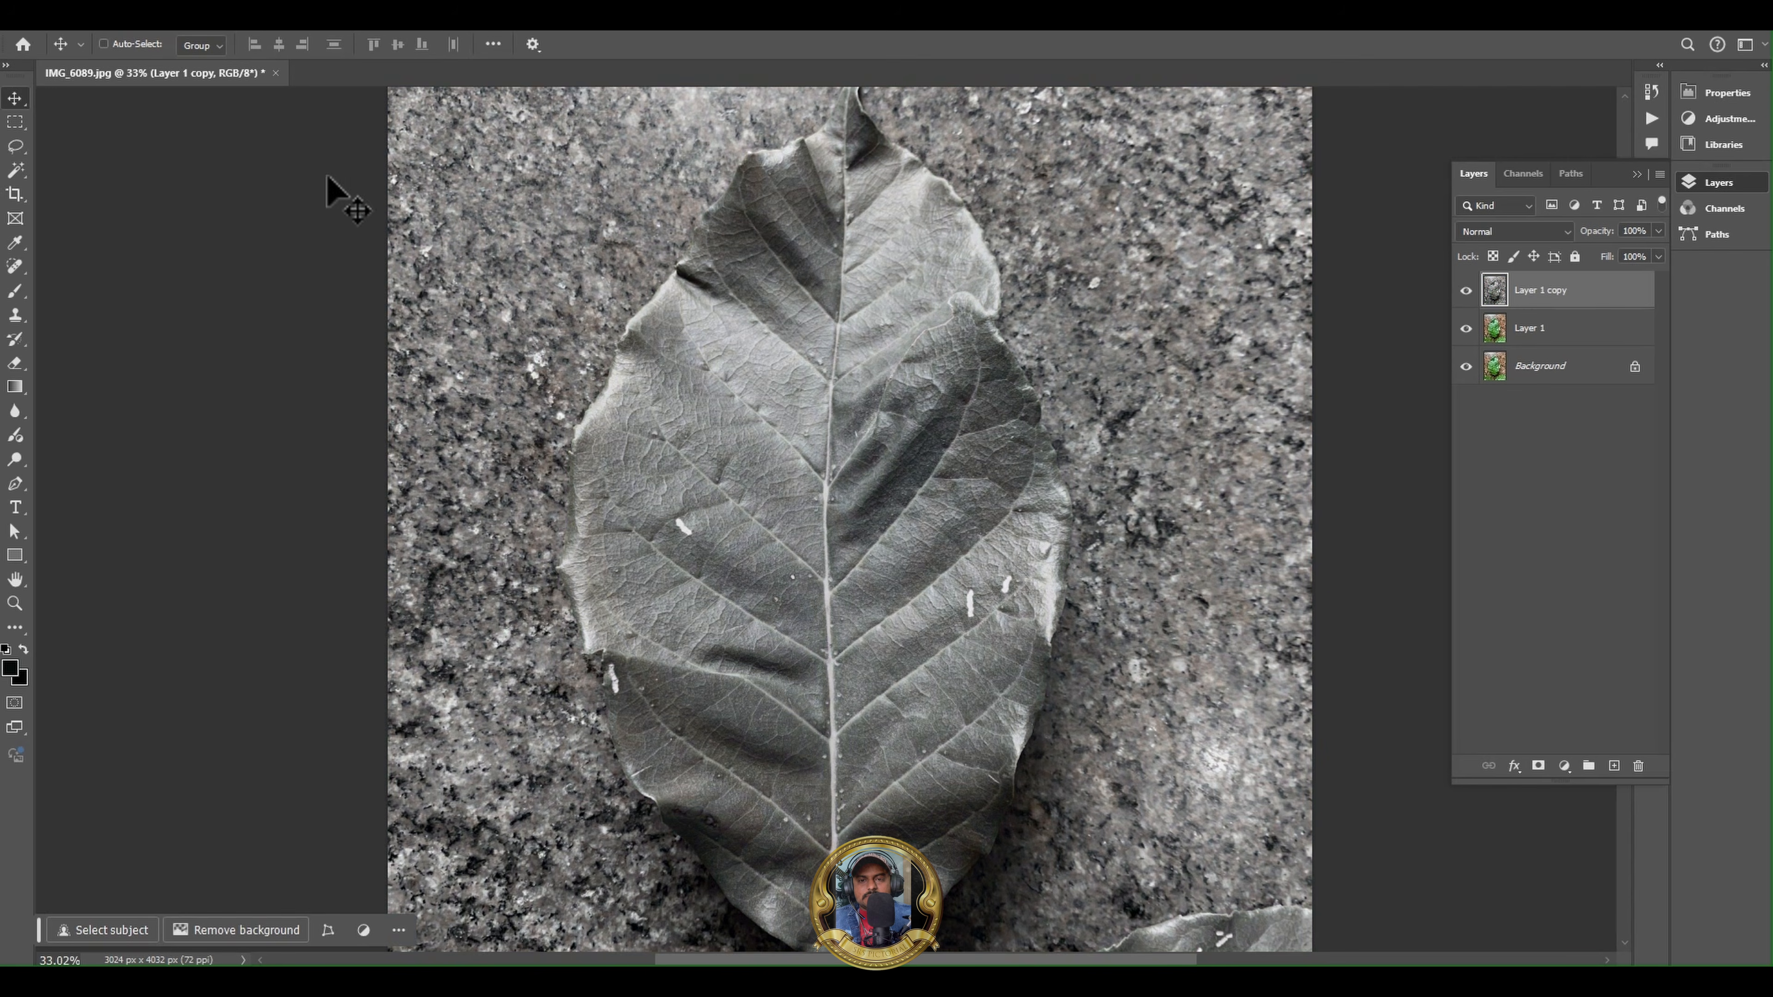
# - Apply a High Pass filter to the desaturated copy of Layer 1
pyautogui.click(253, 34)
pyautogui.moveTo(461, 396)
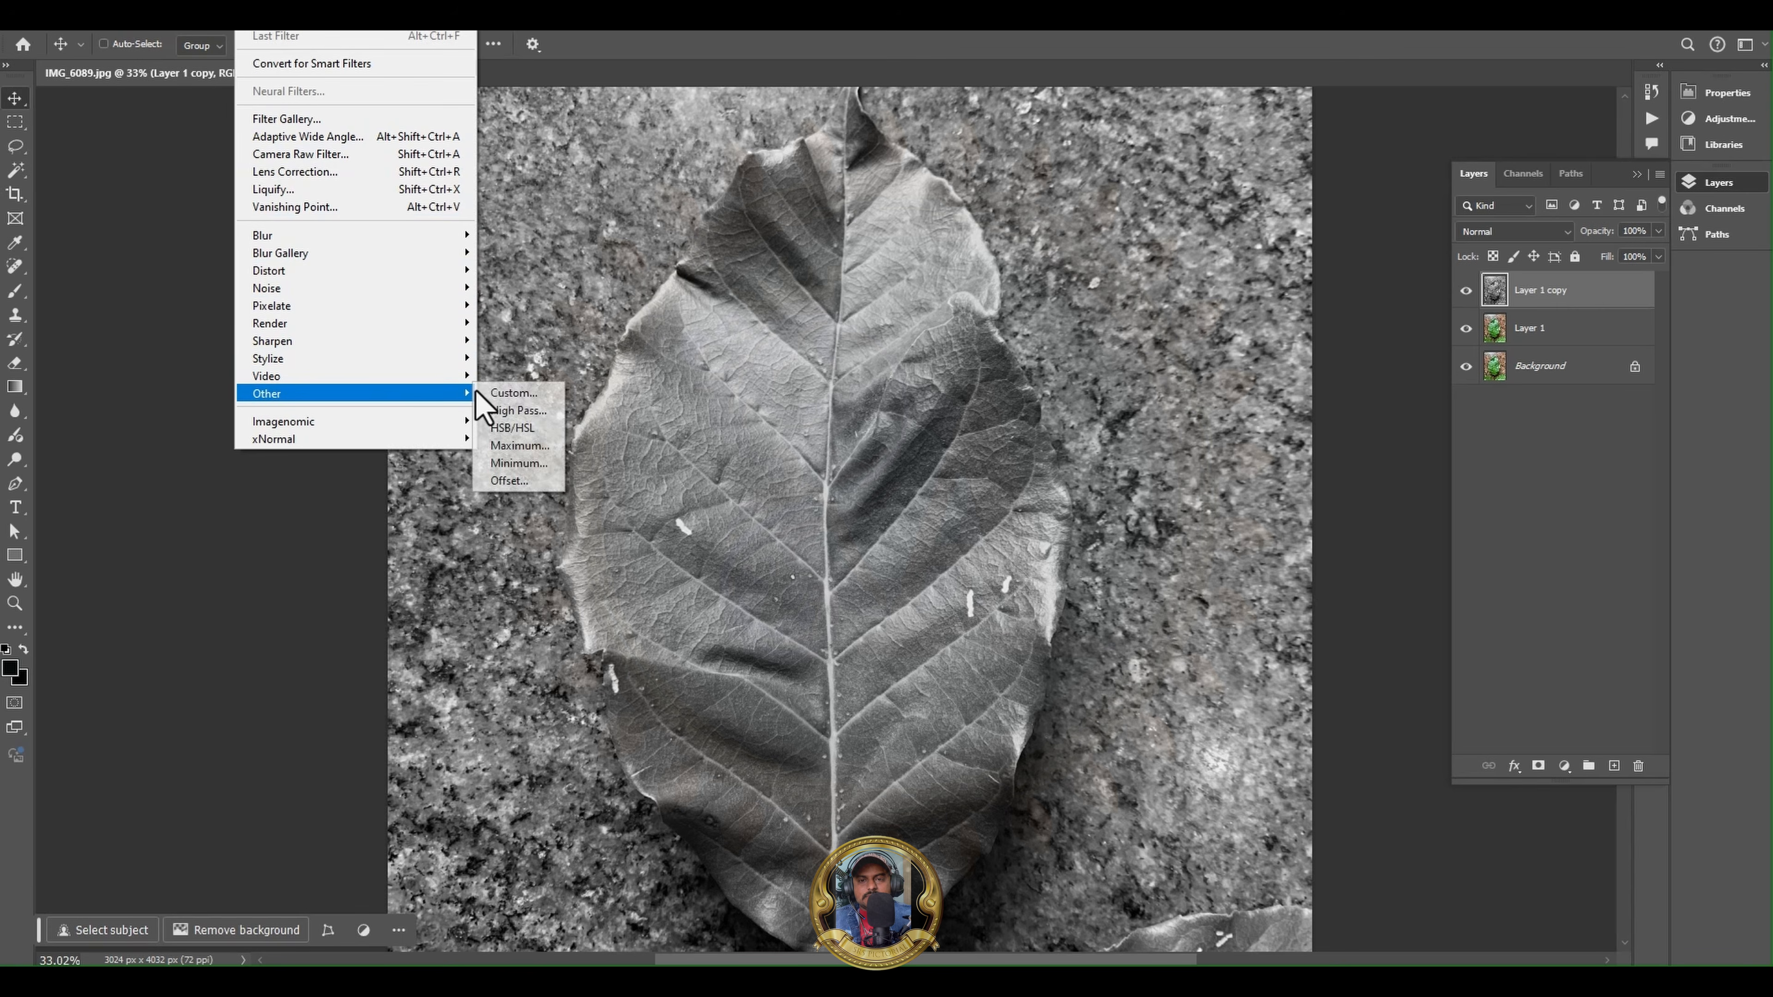
pyautogui.click(518, 410)
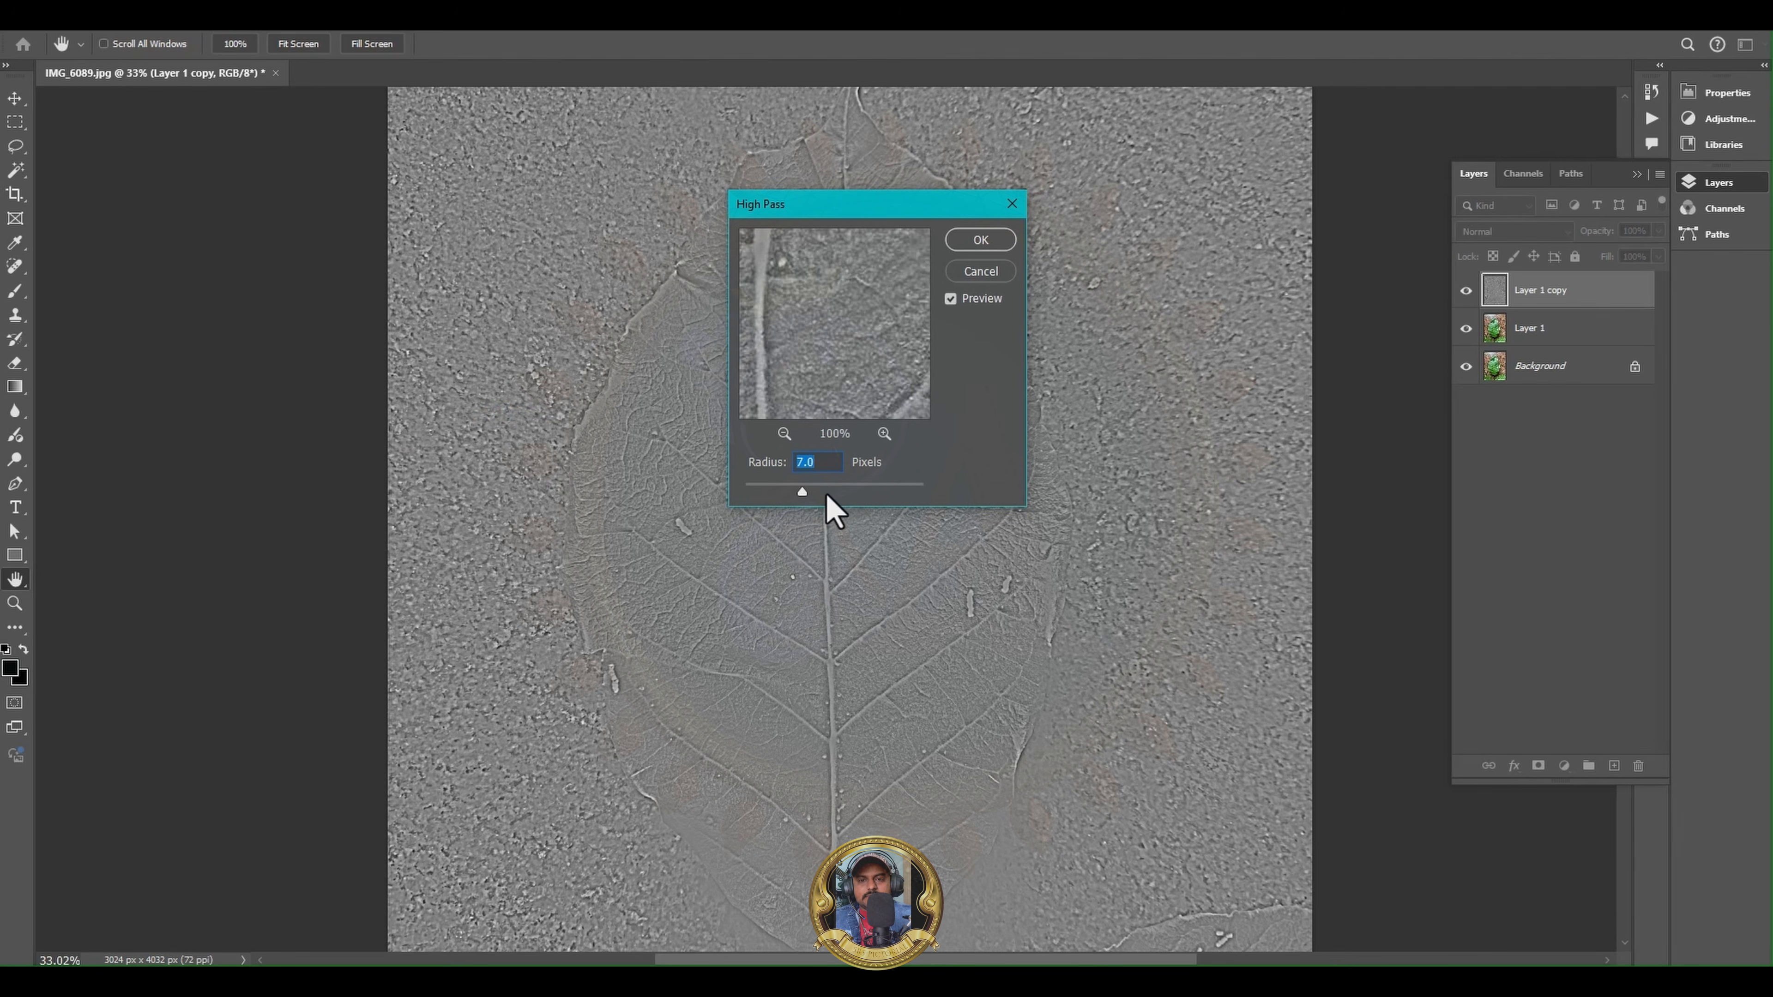
pyautogui.moveTo(804, 491); pyautogui.dragTo(822, 493)
pyautogui.click(971, 238)
# - Examine the vein and edge detail of the filtered leaf at several magnifications
pyautogui.keyDown('alt'); pyautogui.scroll(-2, 873, 524); pyautogui.keyUp('alt')
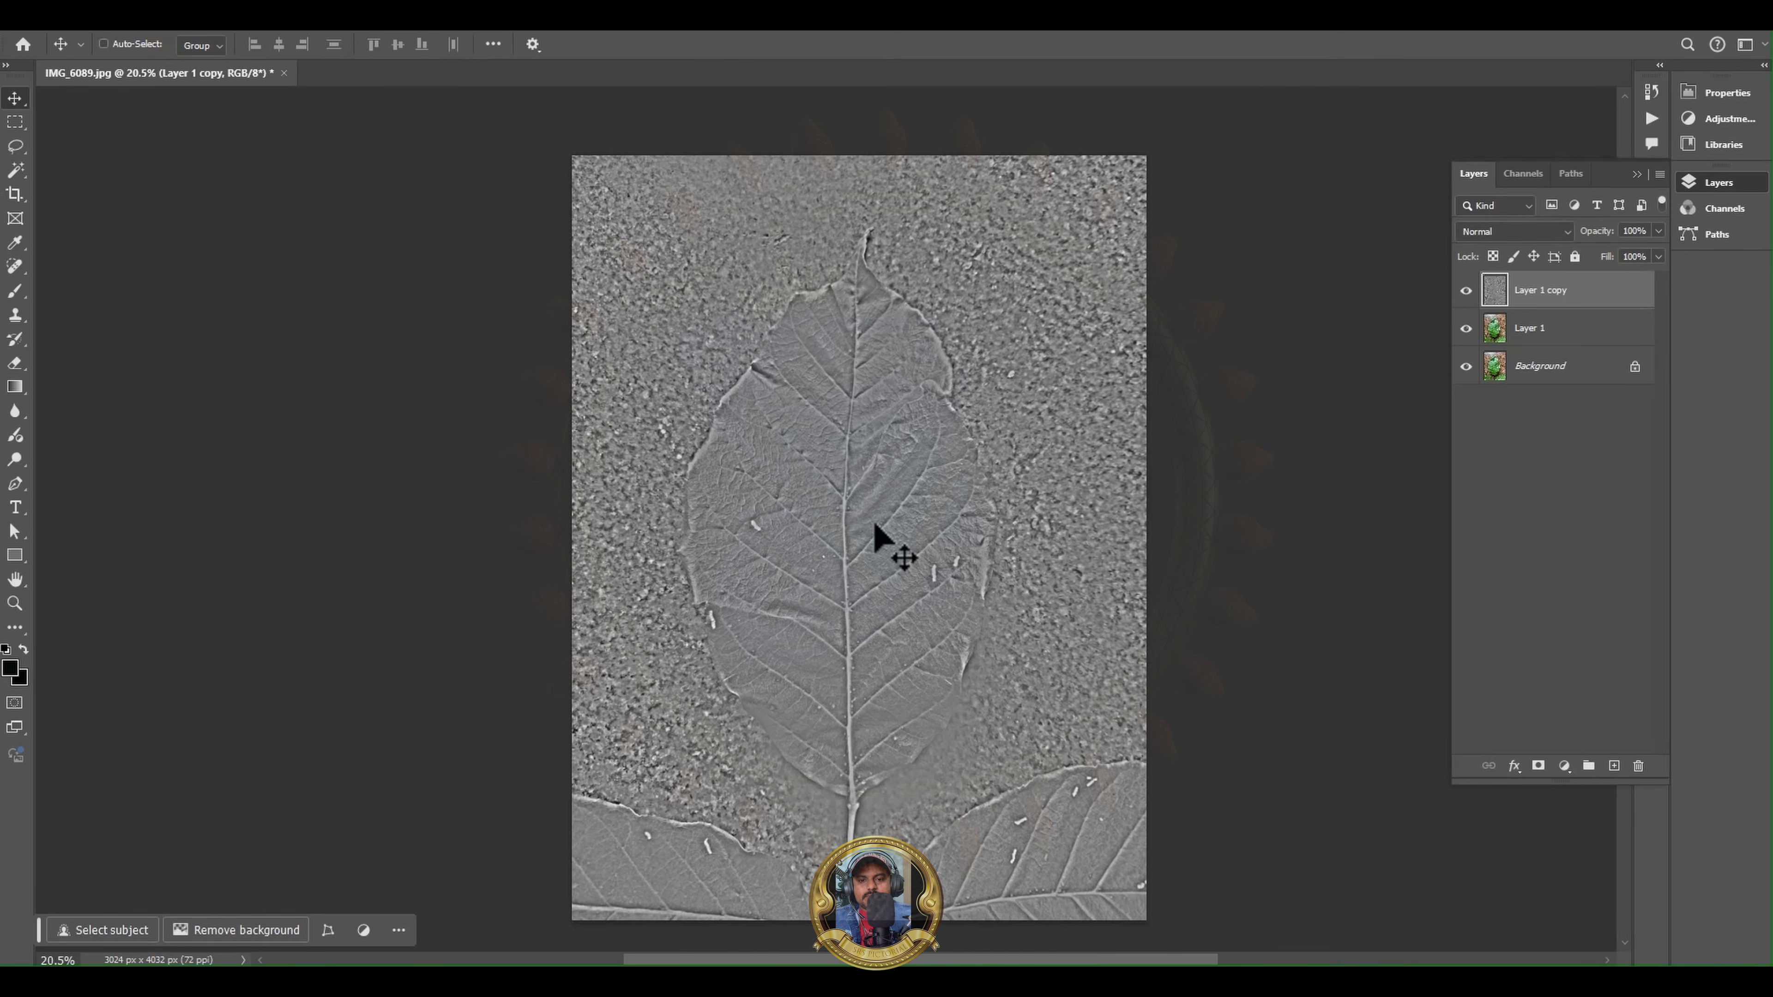
pyautogui.keyDown('alt'); pyautogui.scroll(2, 836, 733); pyautogui.keyUp('alt')
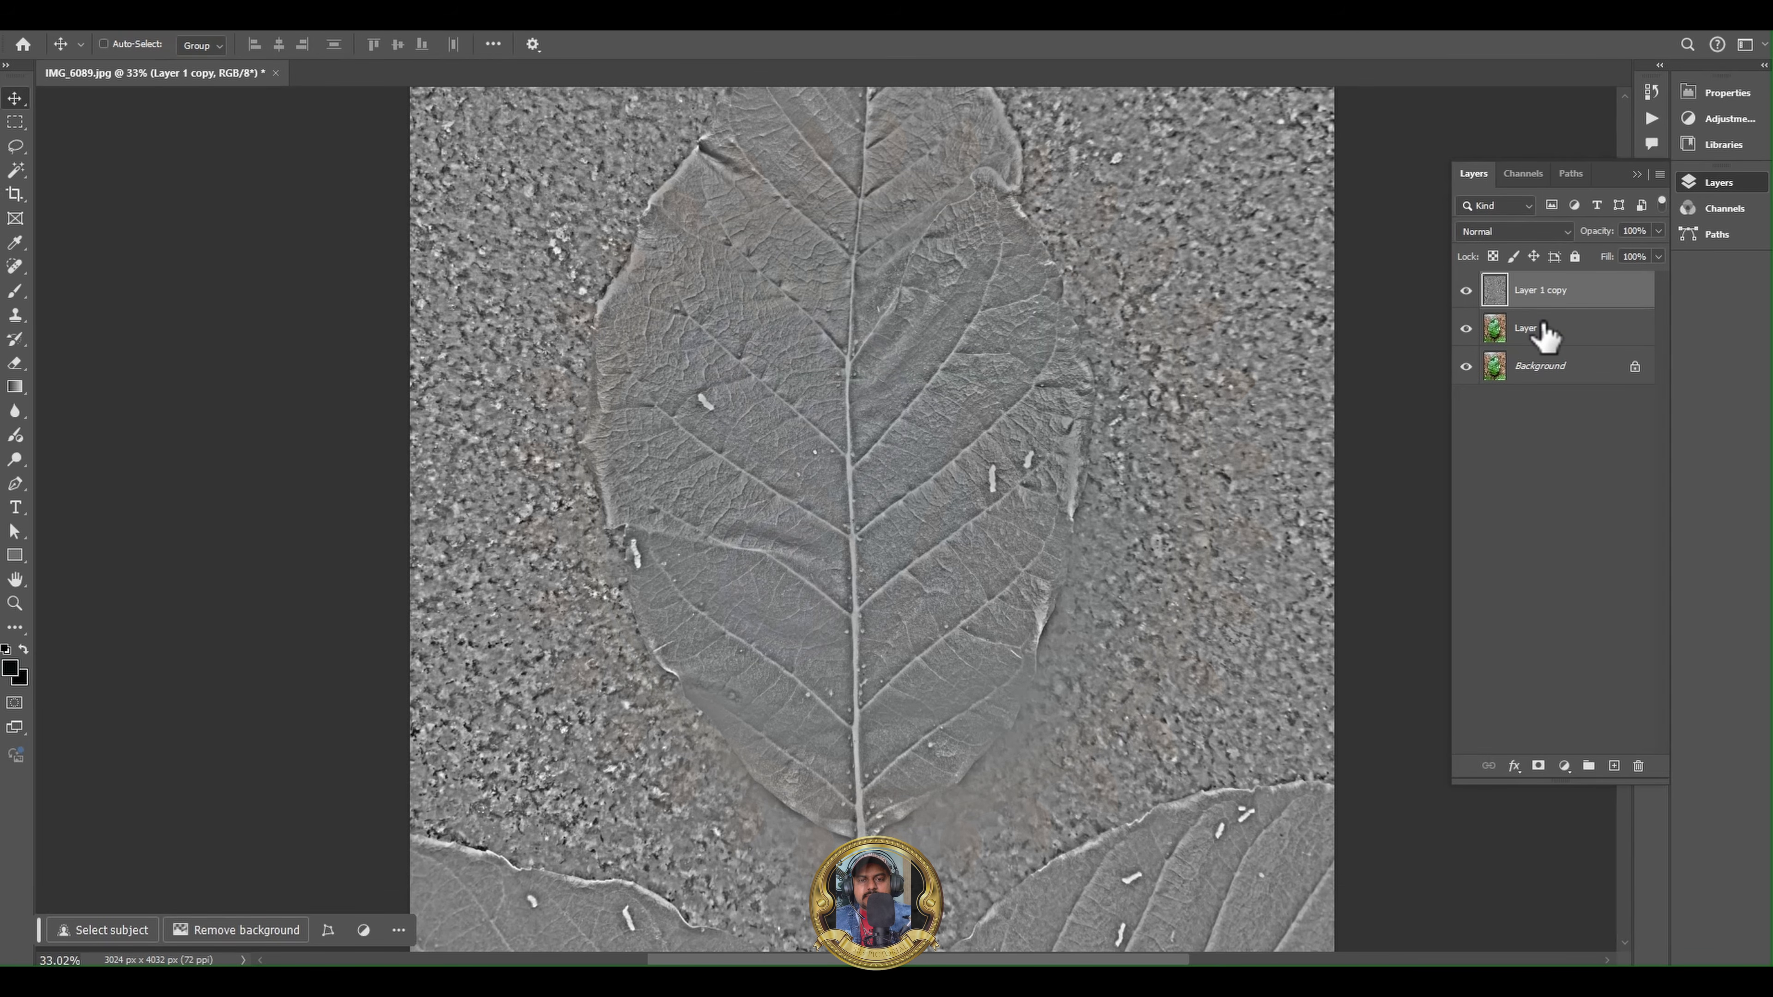
pyautogui.keyDown('alt'); pyautogui.scroll(5, 750, 423); pyautogui.keyUp('alt')
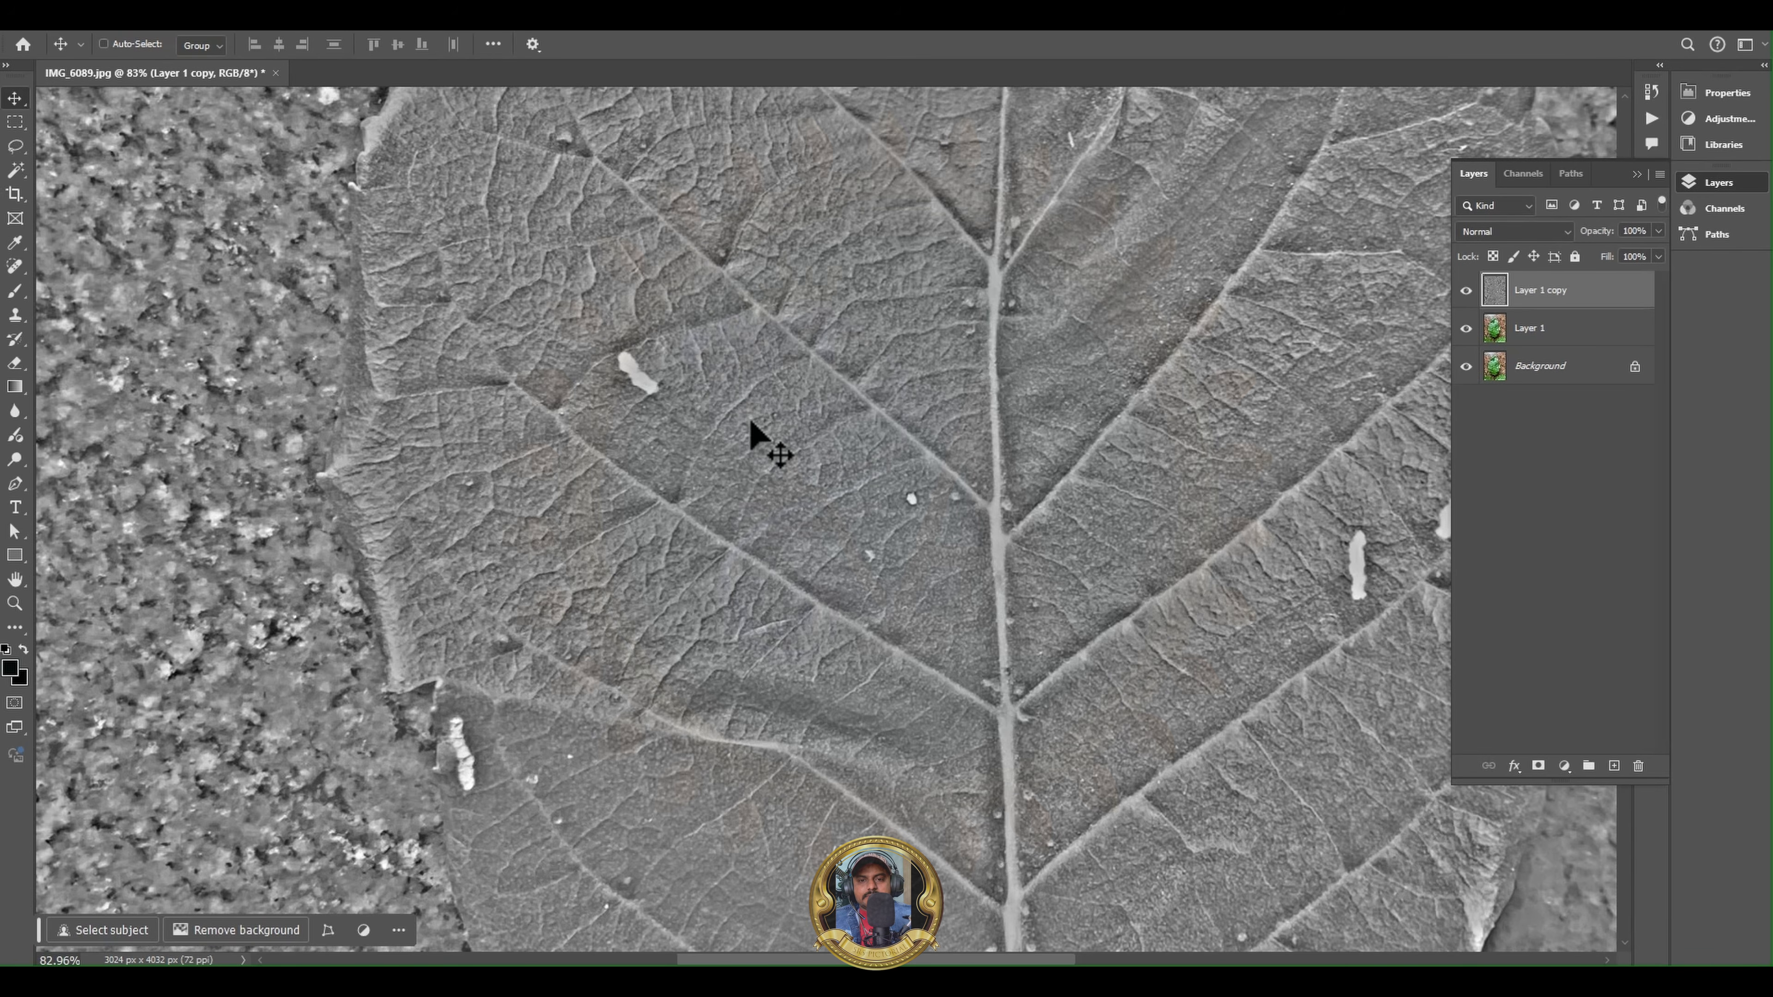
pyautogui.keyDown('alt'); pyautogui.scroll(-5, 750, 422); pyautogui.keyUp('alt')
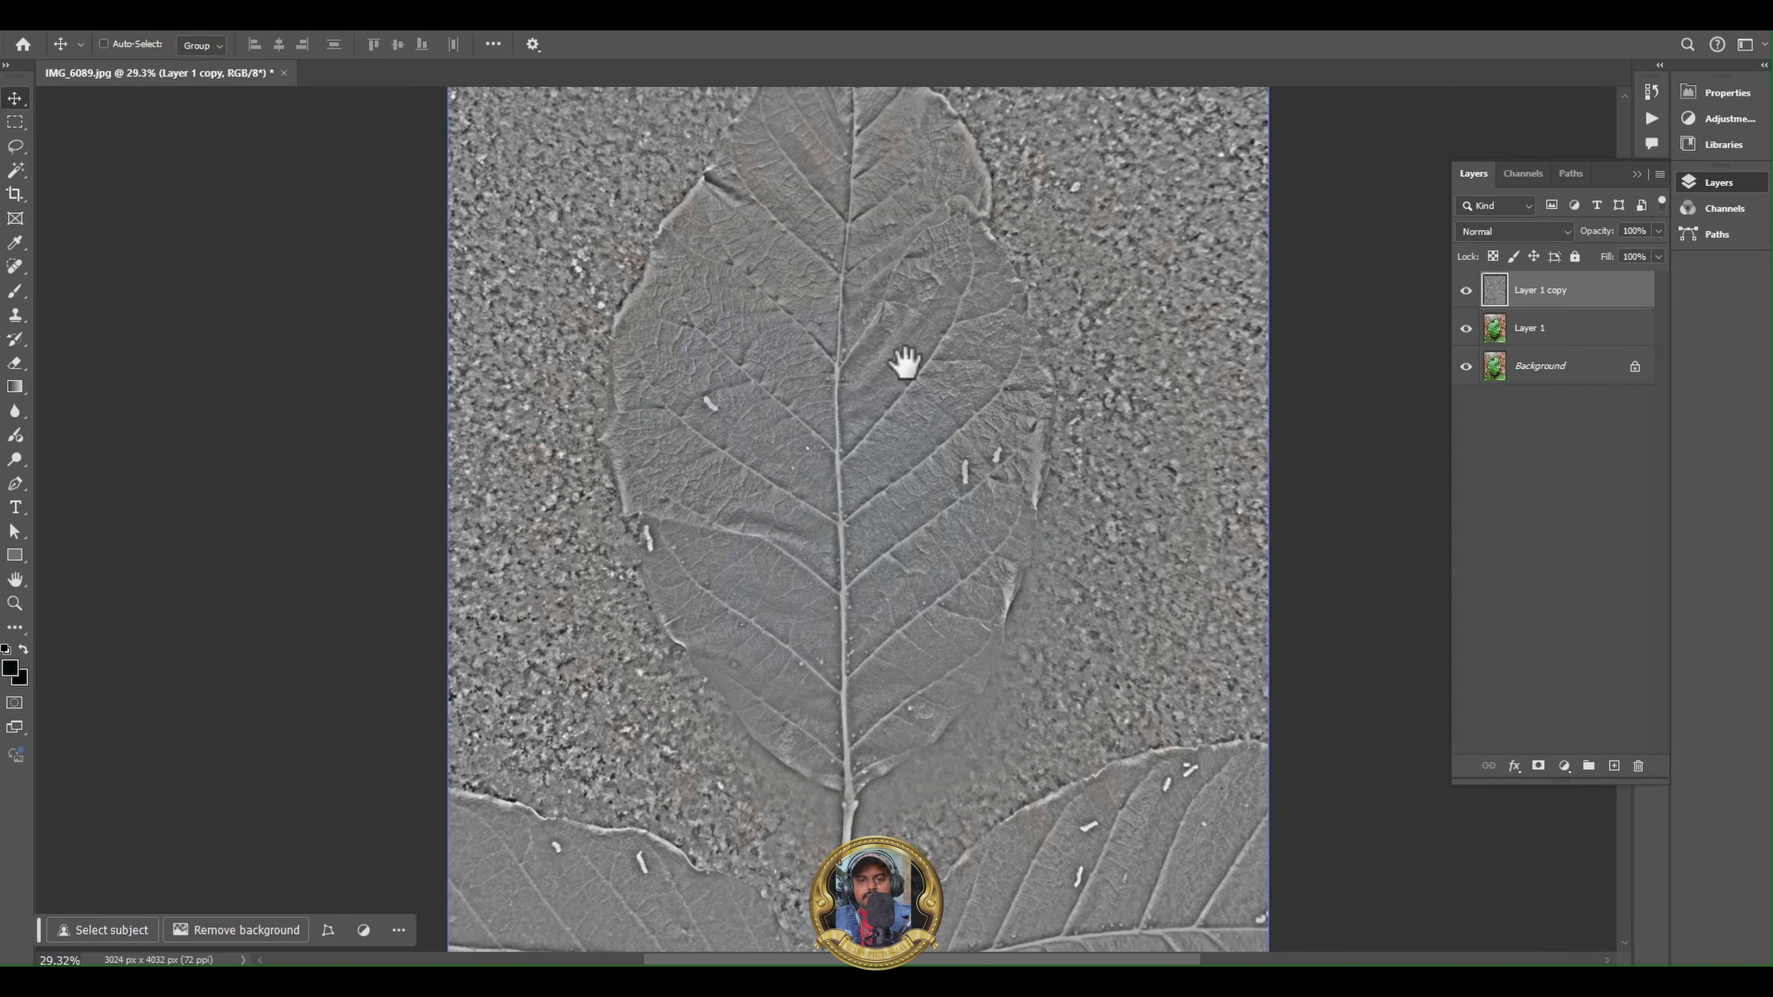
pyautogui.moveTo(902, 364); pyautogui.dragTo(778, 516)
pyautogui.keyDown('alt'); pyautogui.scroll(4, 755, 384); pyautogui.keyUp('alt')
pyautogui.keyDown('alt'); pyautogui.scroll(-3, 755, 384); pyautogui.keyUp('alt')
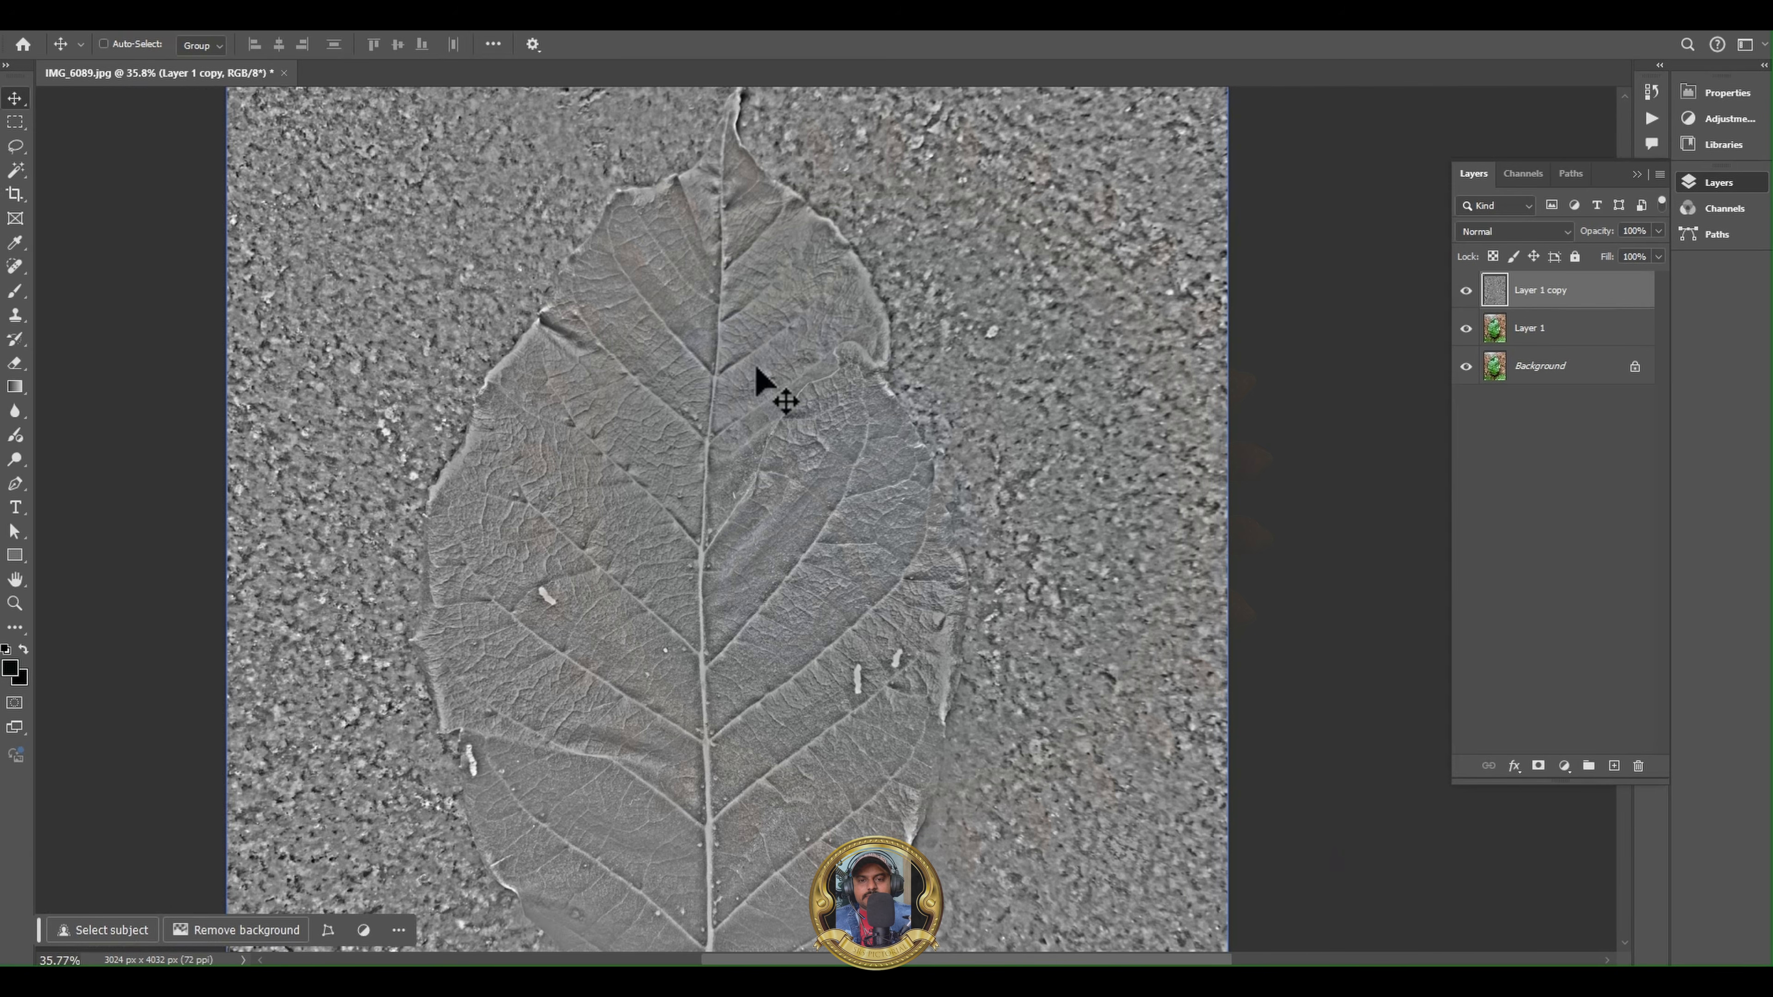
pyautogui.keyDown('alt'); pyautogui.scroll(3, 704, 673); pyautogui.keyUp('alt')
pyautogui.keyDown('alt'); pyautogui.scroll(-4, 716, 534); pyautogui.keyUp('alt')
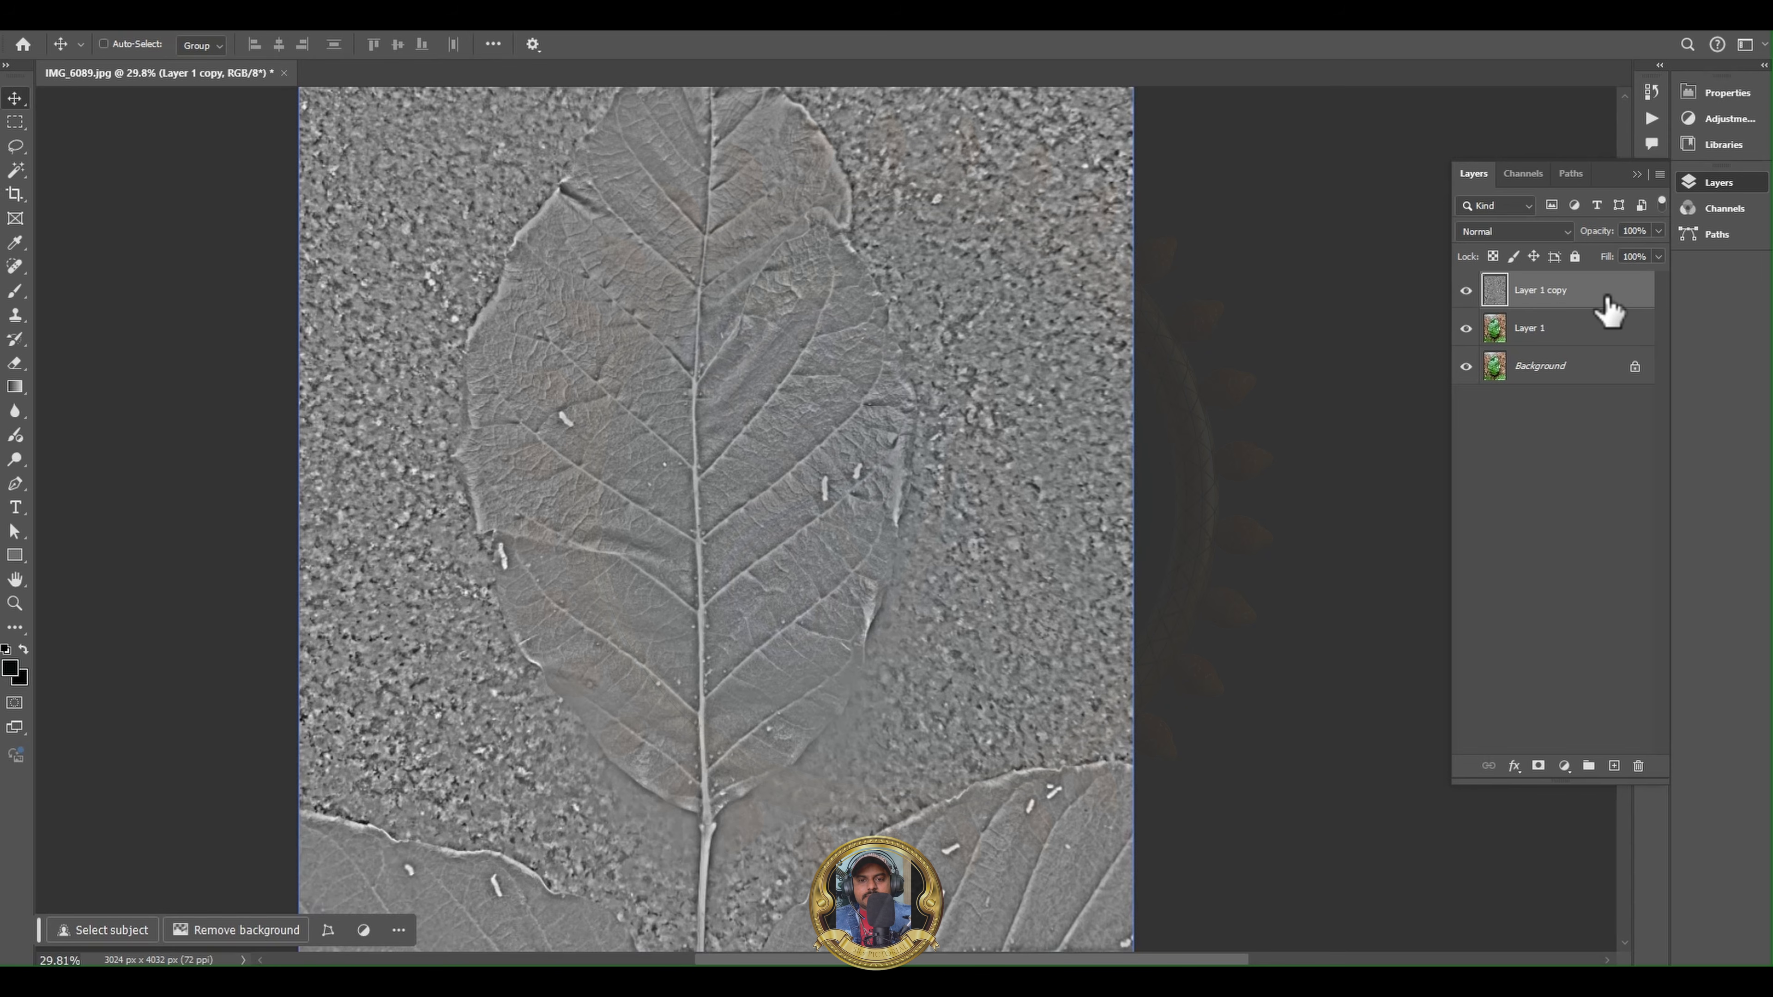
# - Delete the filtered grayscale copy of Layer 1
pyautogui.press('Delete')
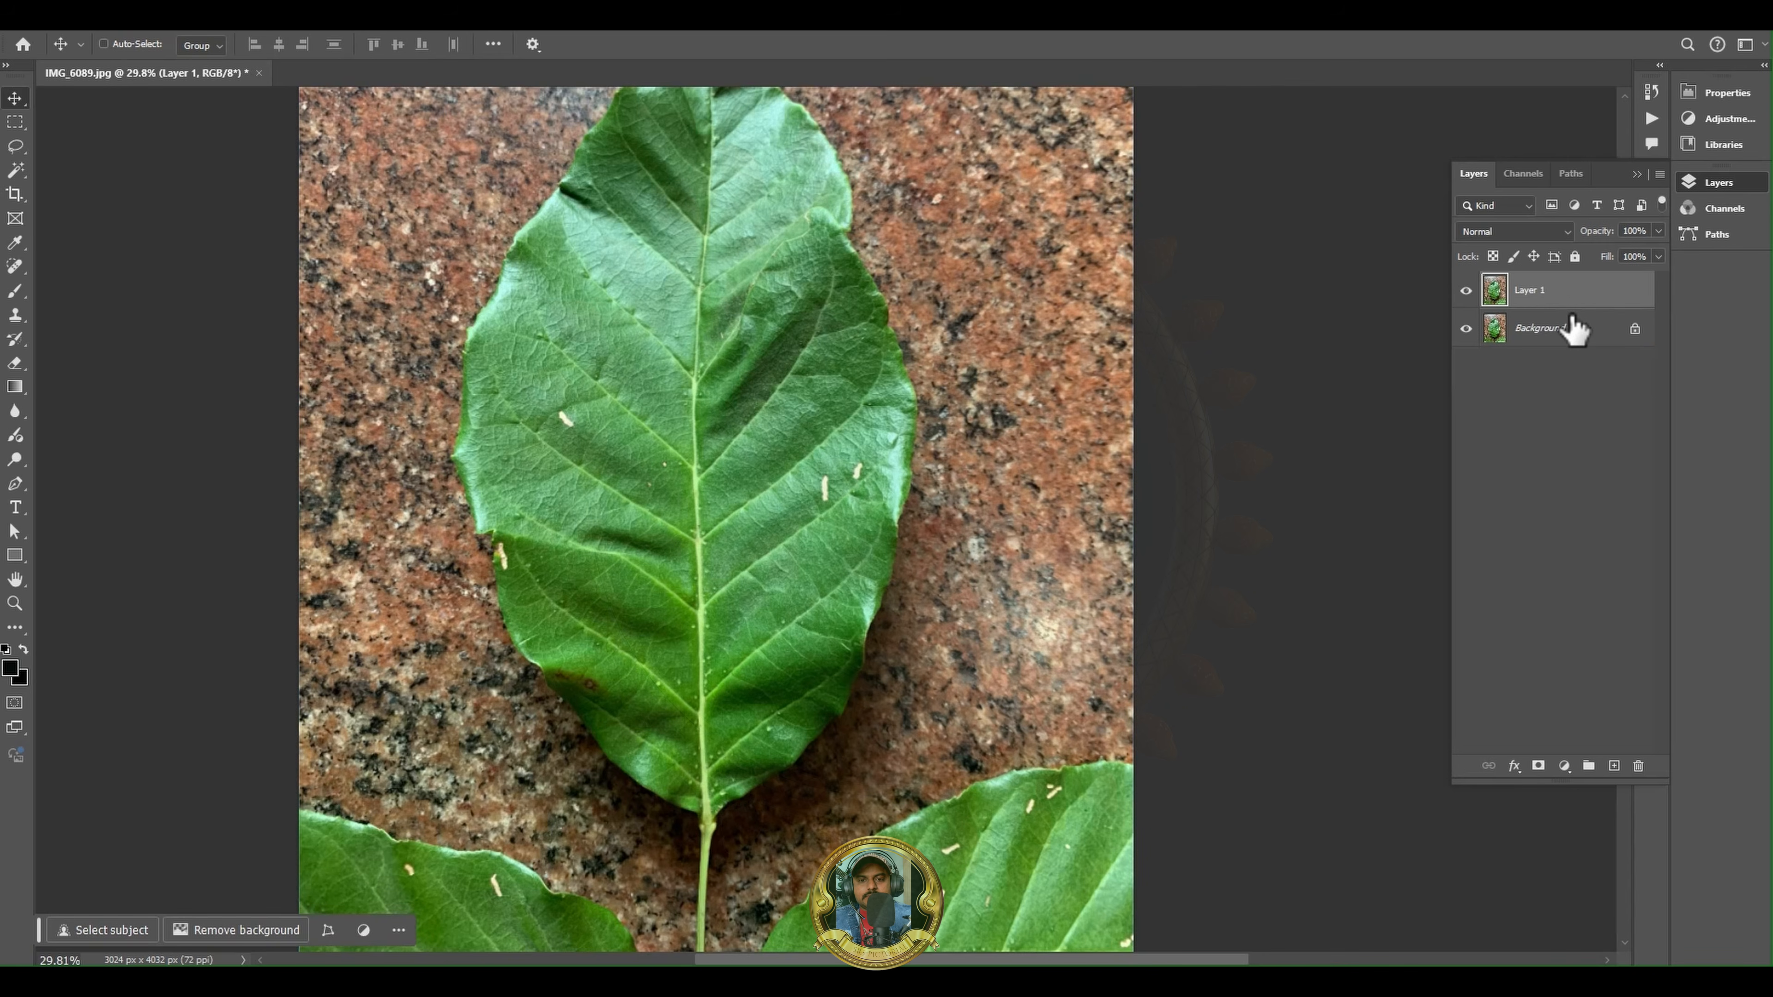
pyautogui.keyDown('alt'); pyautogui.scroll(-1, 763, 495); pyautogui.keyUp('alt')
pyautogui.scroll(2, 795, 439)
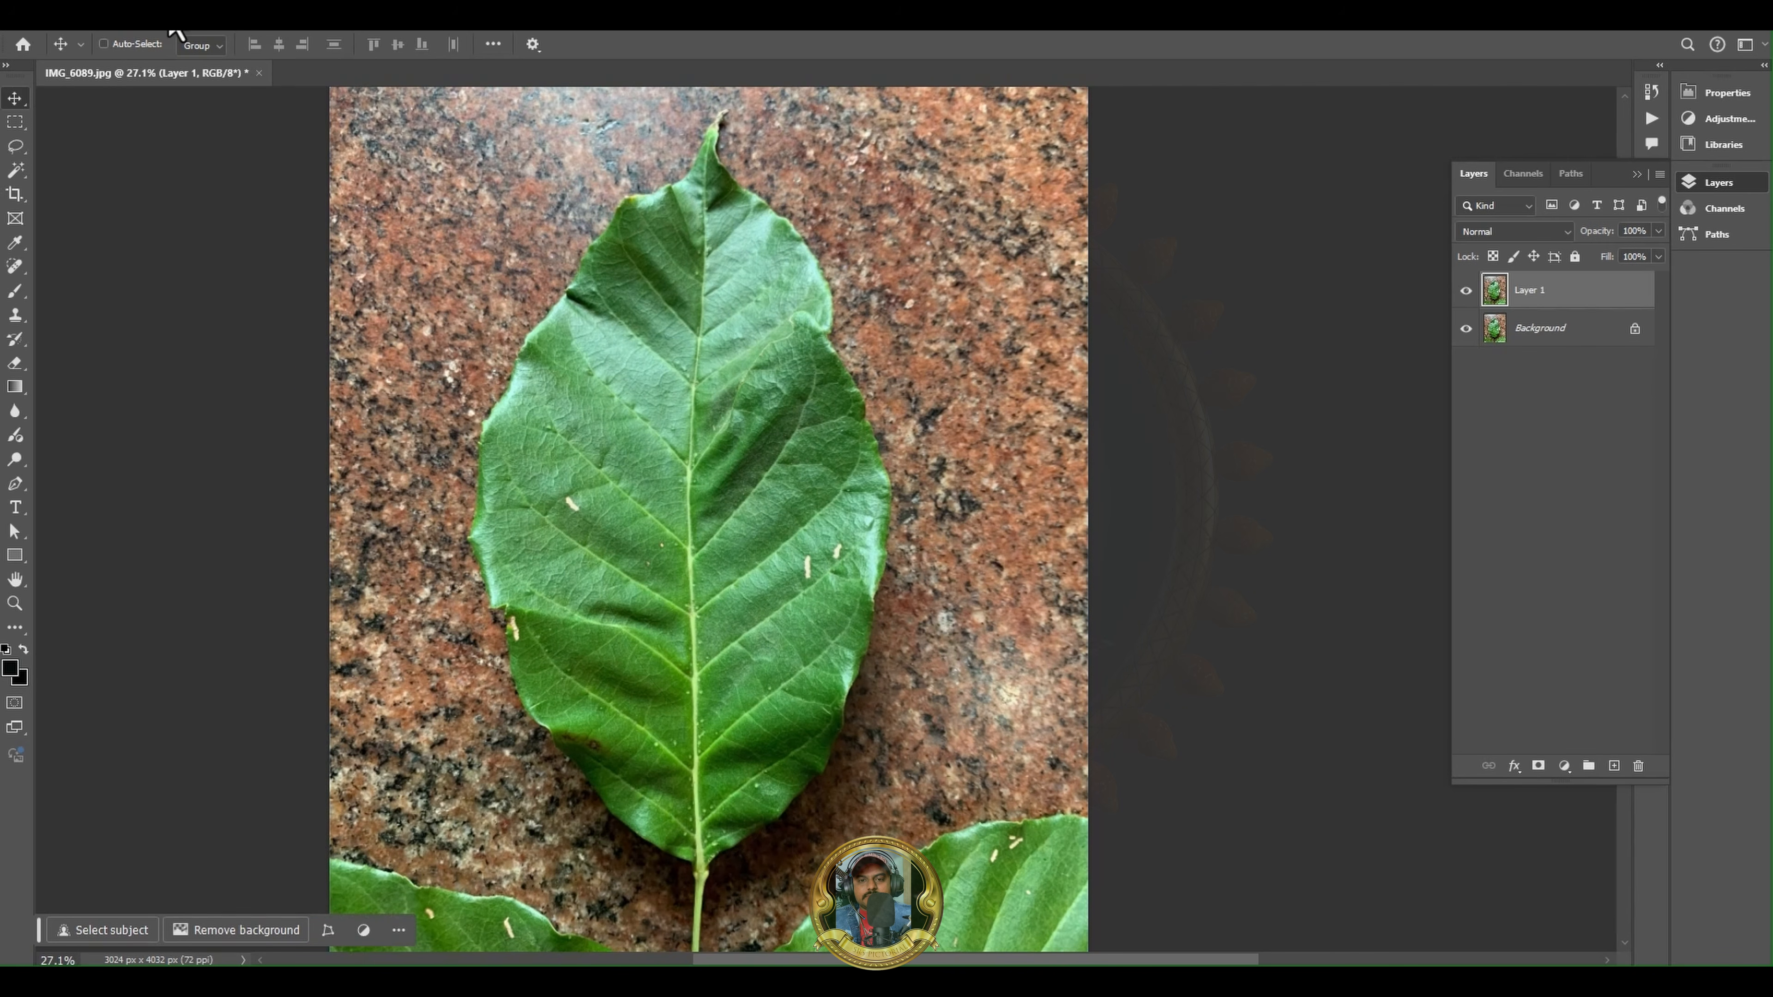
pyautogui.keyDown('alt'); pyautogui.scroll(4, 737, 353); pyautogui.keyUp('alt')
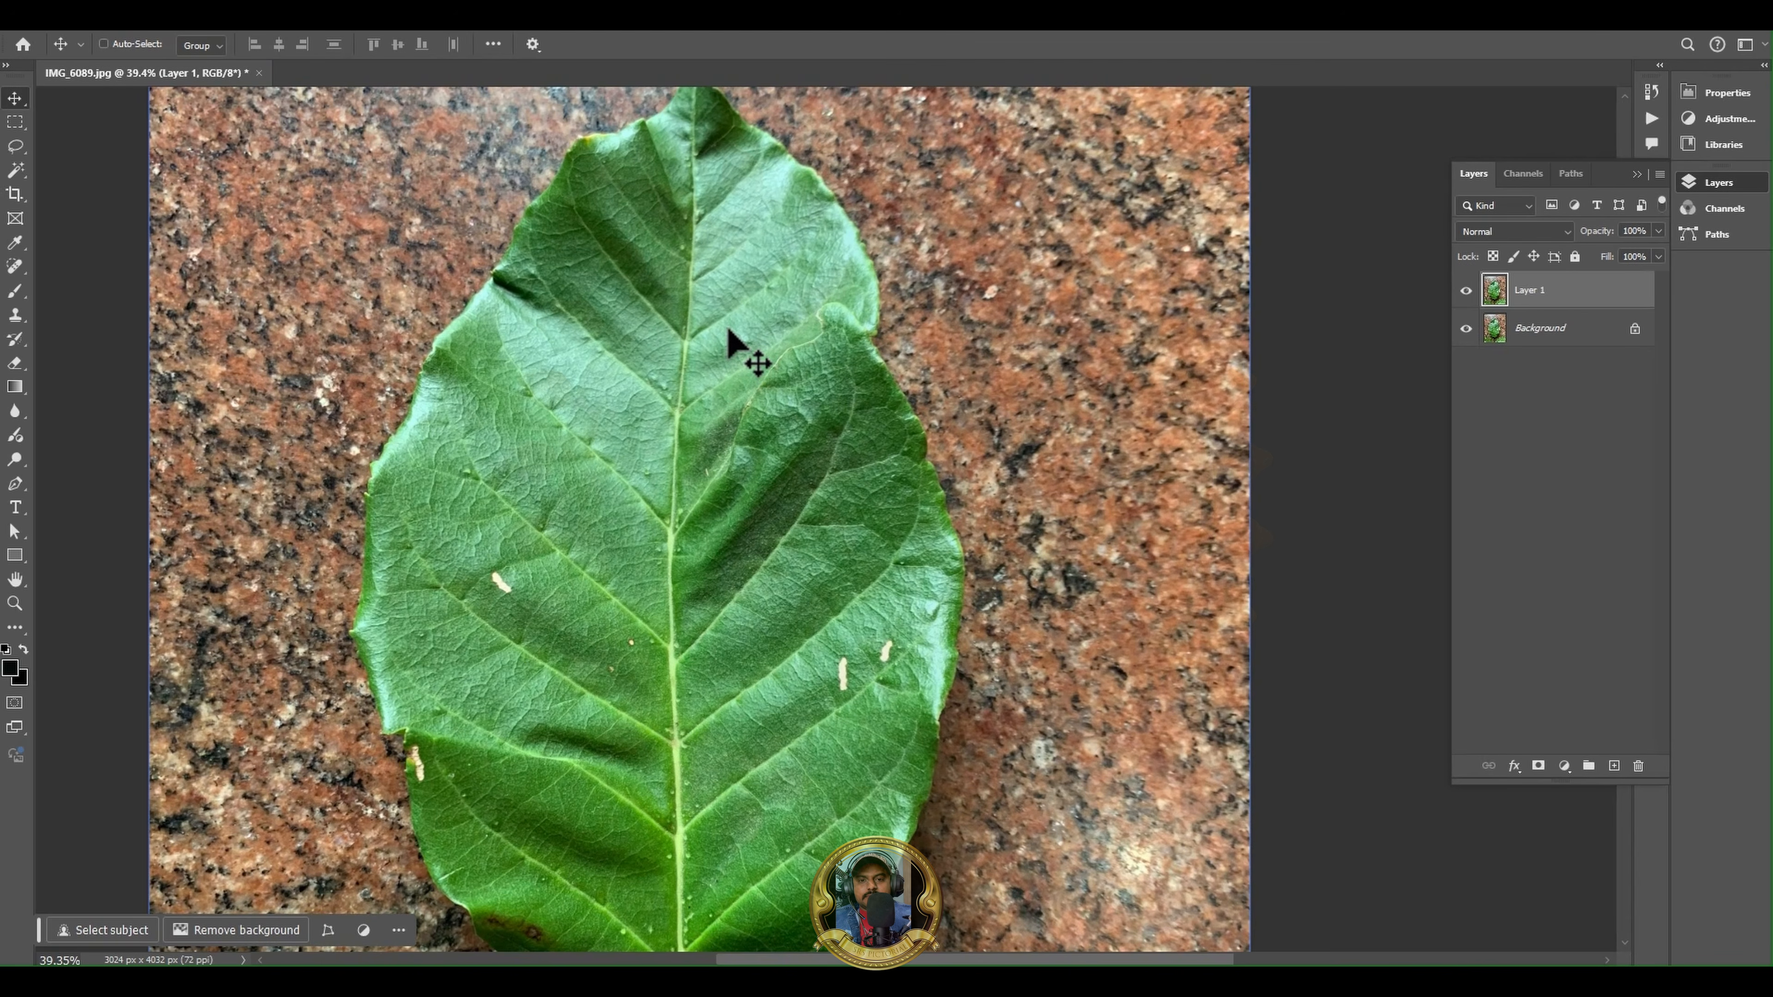
# - Try brightening the shadows of Layer 1 with a Shadows/Highlights adjustment
pyautogui.click(108, 28)
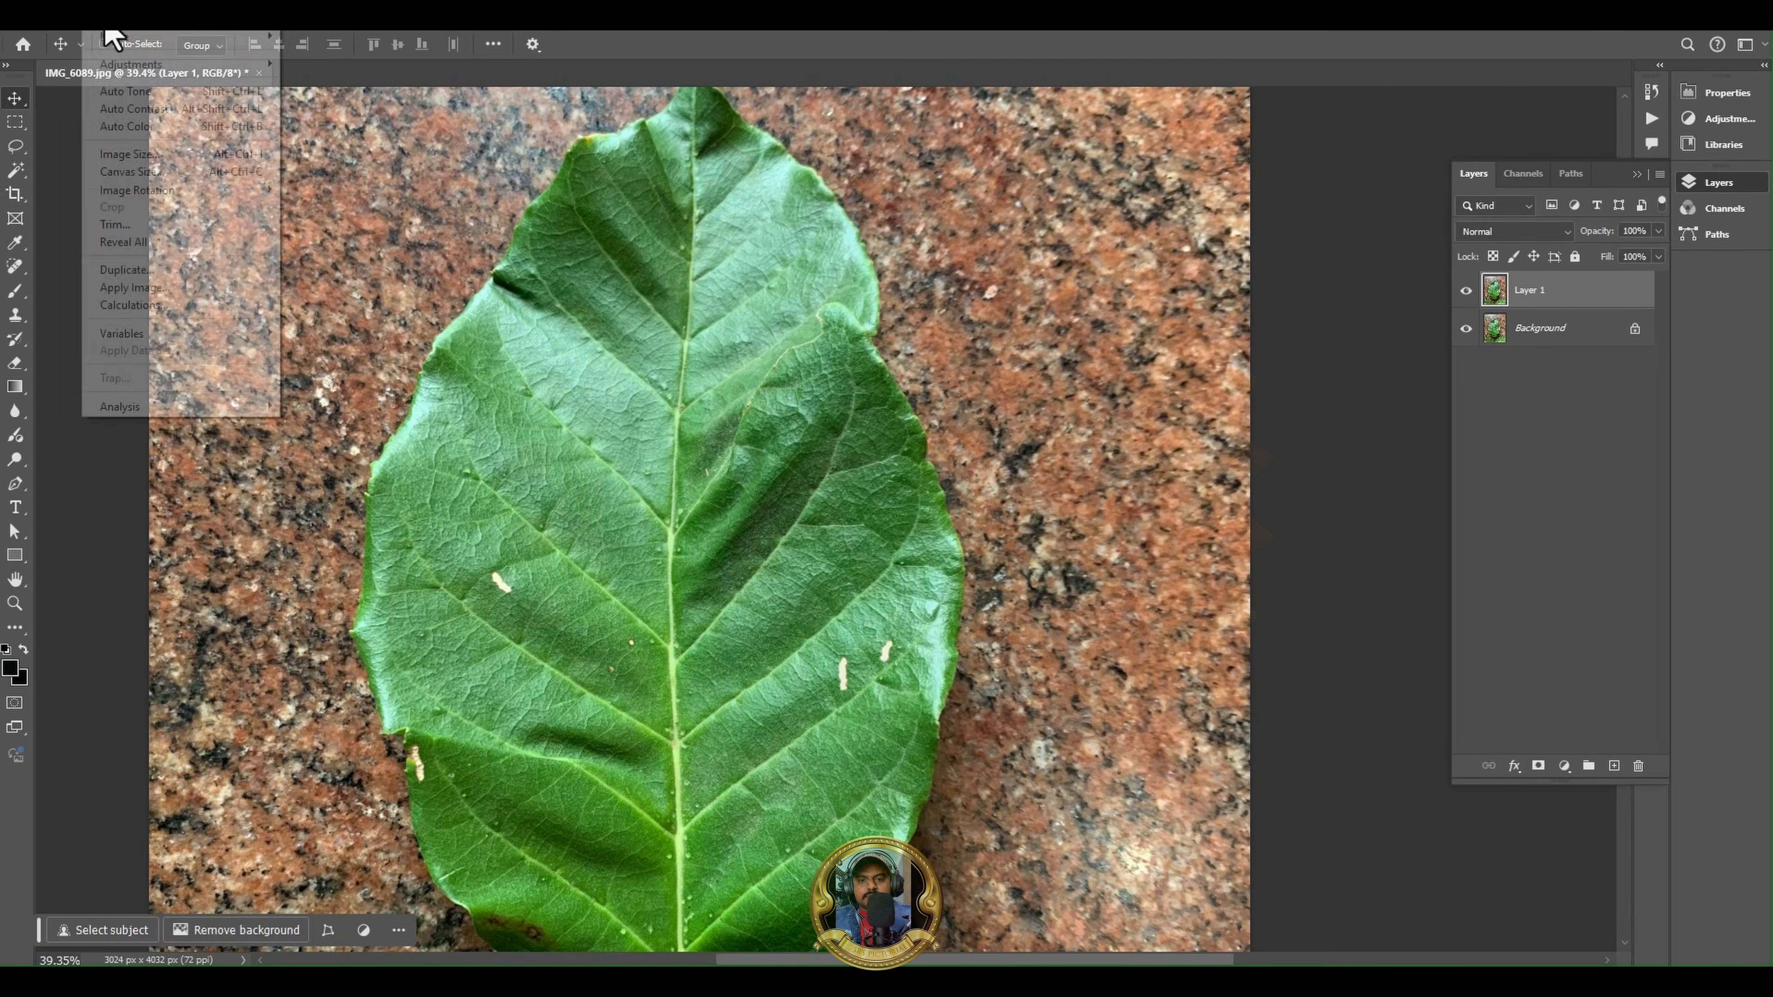
pyautogui.moveTo(161, 64)
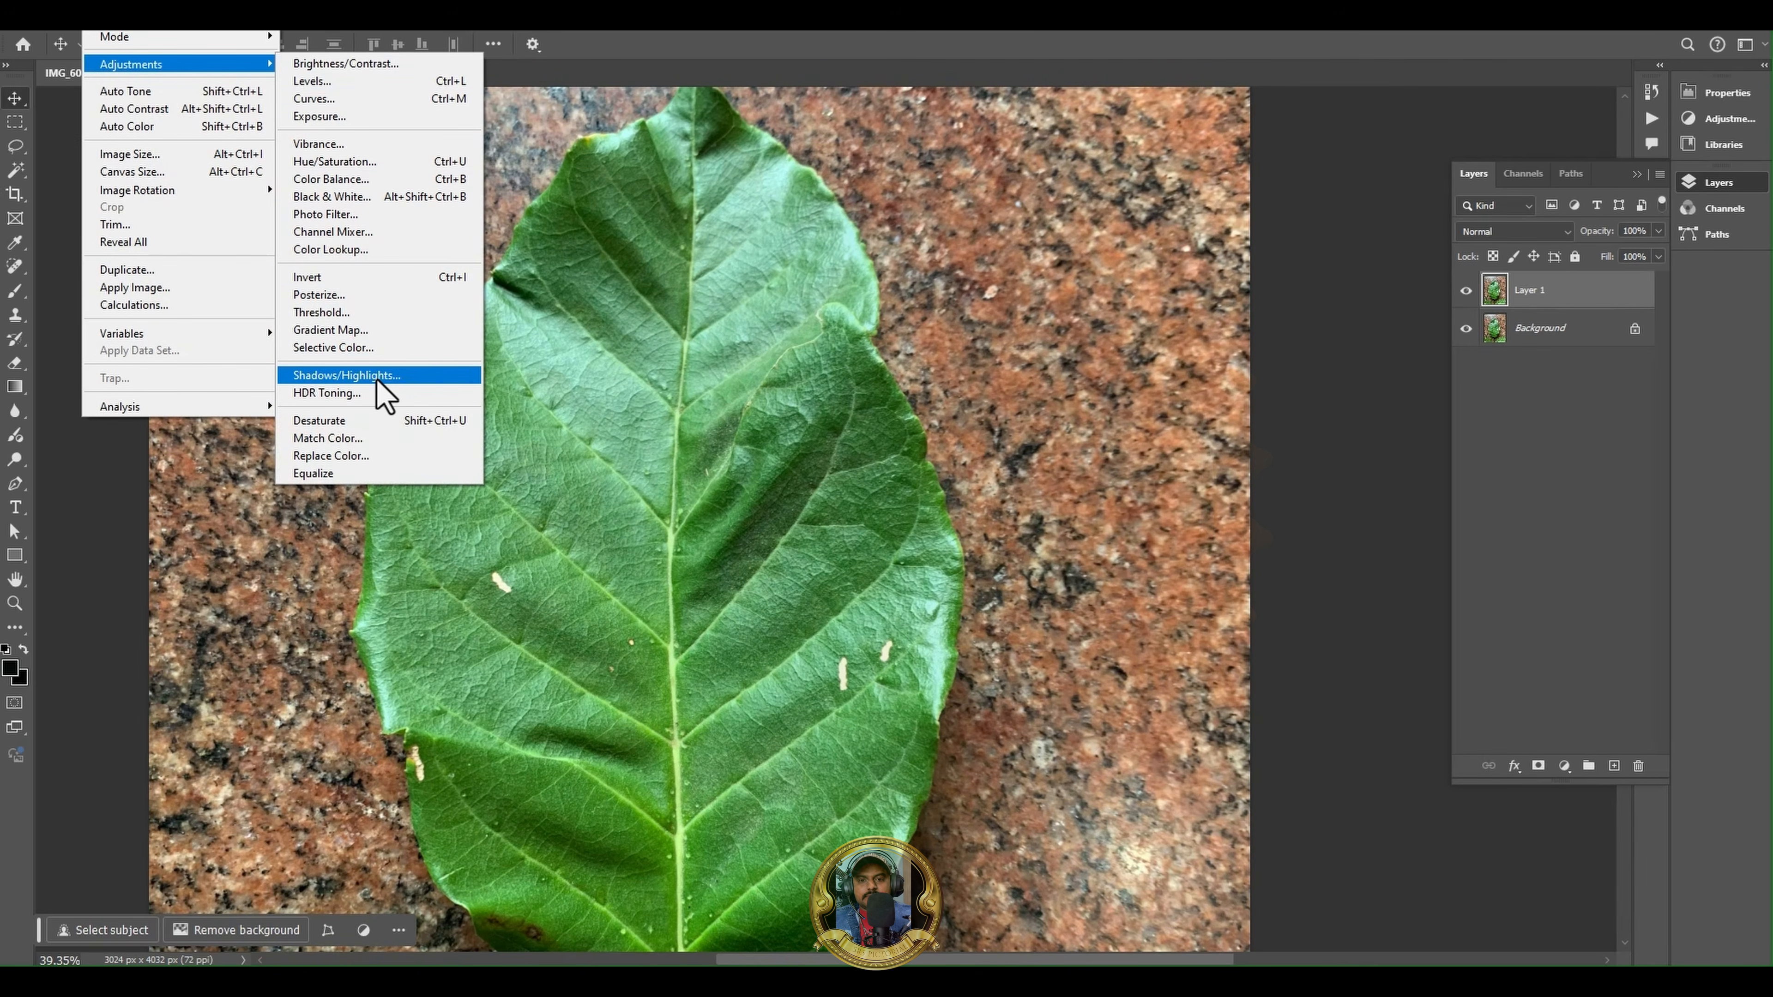
pyautogui.click(376, 380)
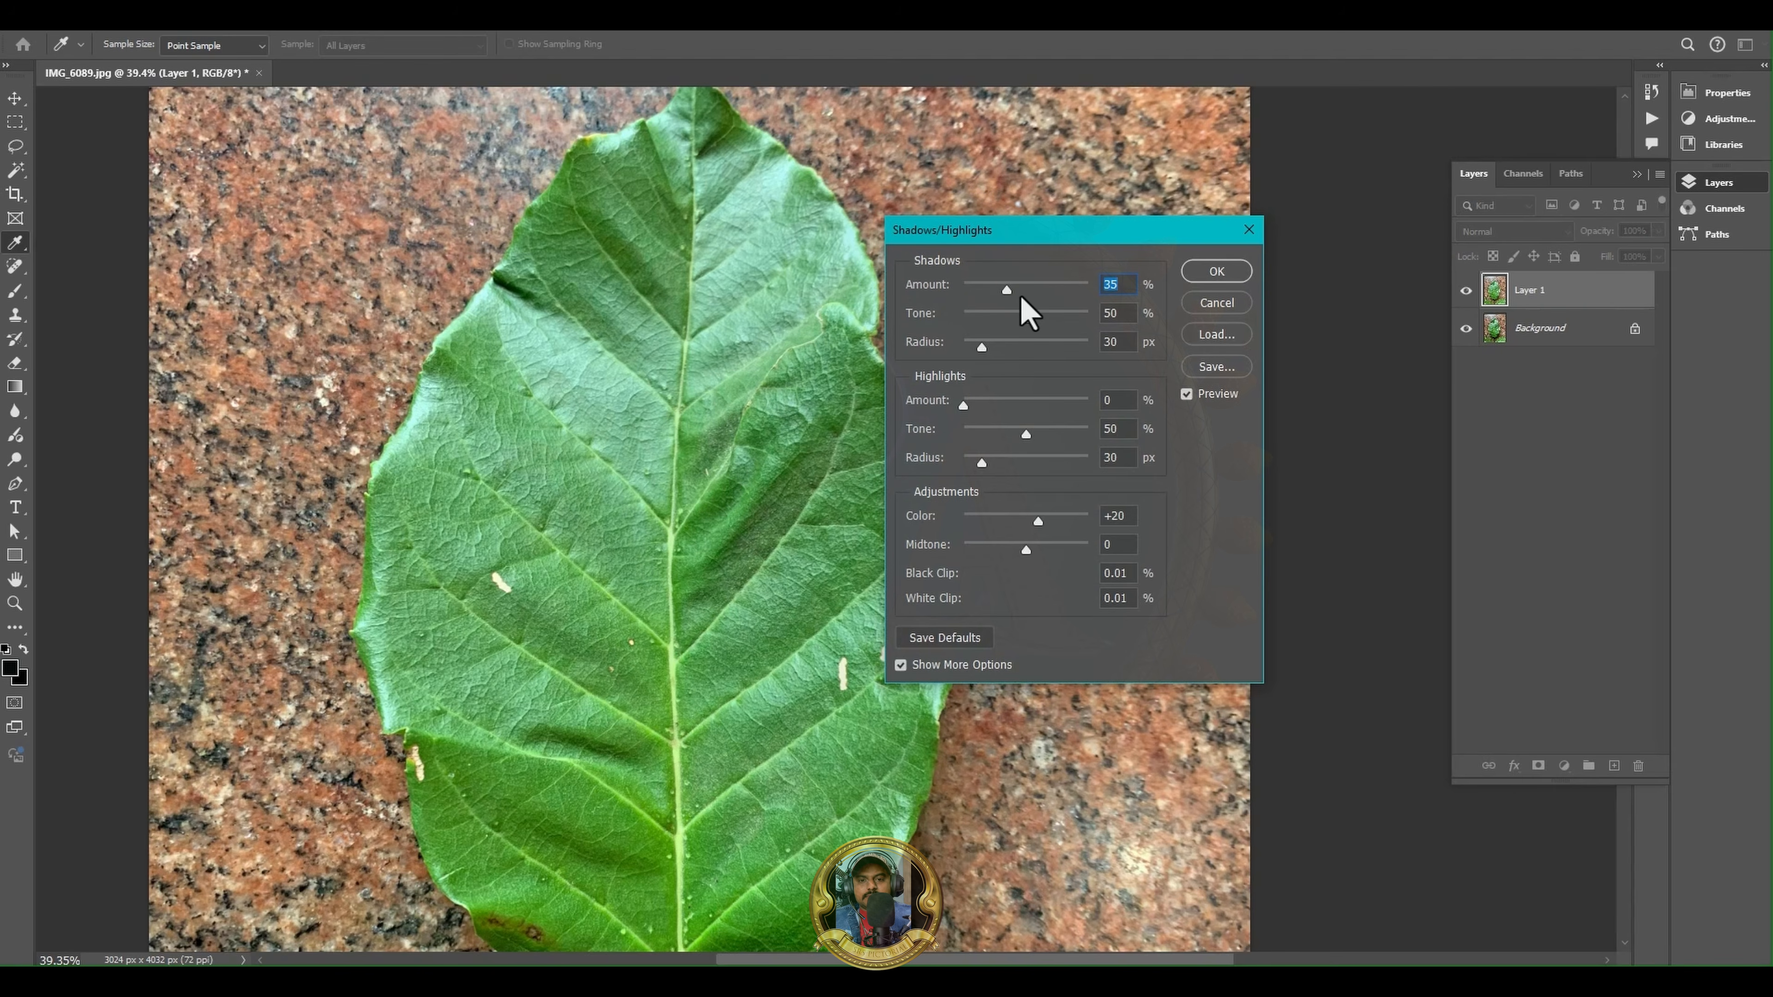
pyautogui.moveTo(1006, 289); pyautogui.dragTo(1043, 293)
pyautogui.click(1215, 271)
pyautogui.press('v')
pyautogui.keyDown('alt'); pyautogui.scroll(-3, 726, 391); pyautogui.keyUp('alt')
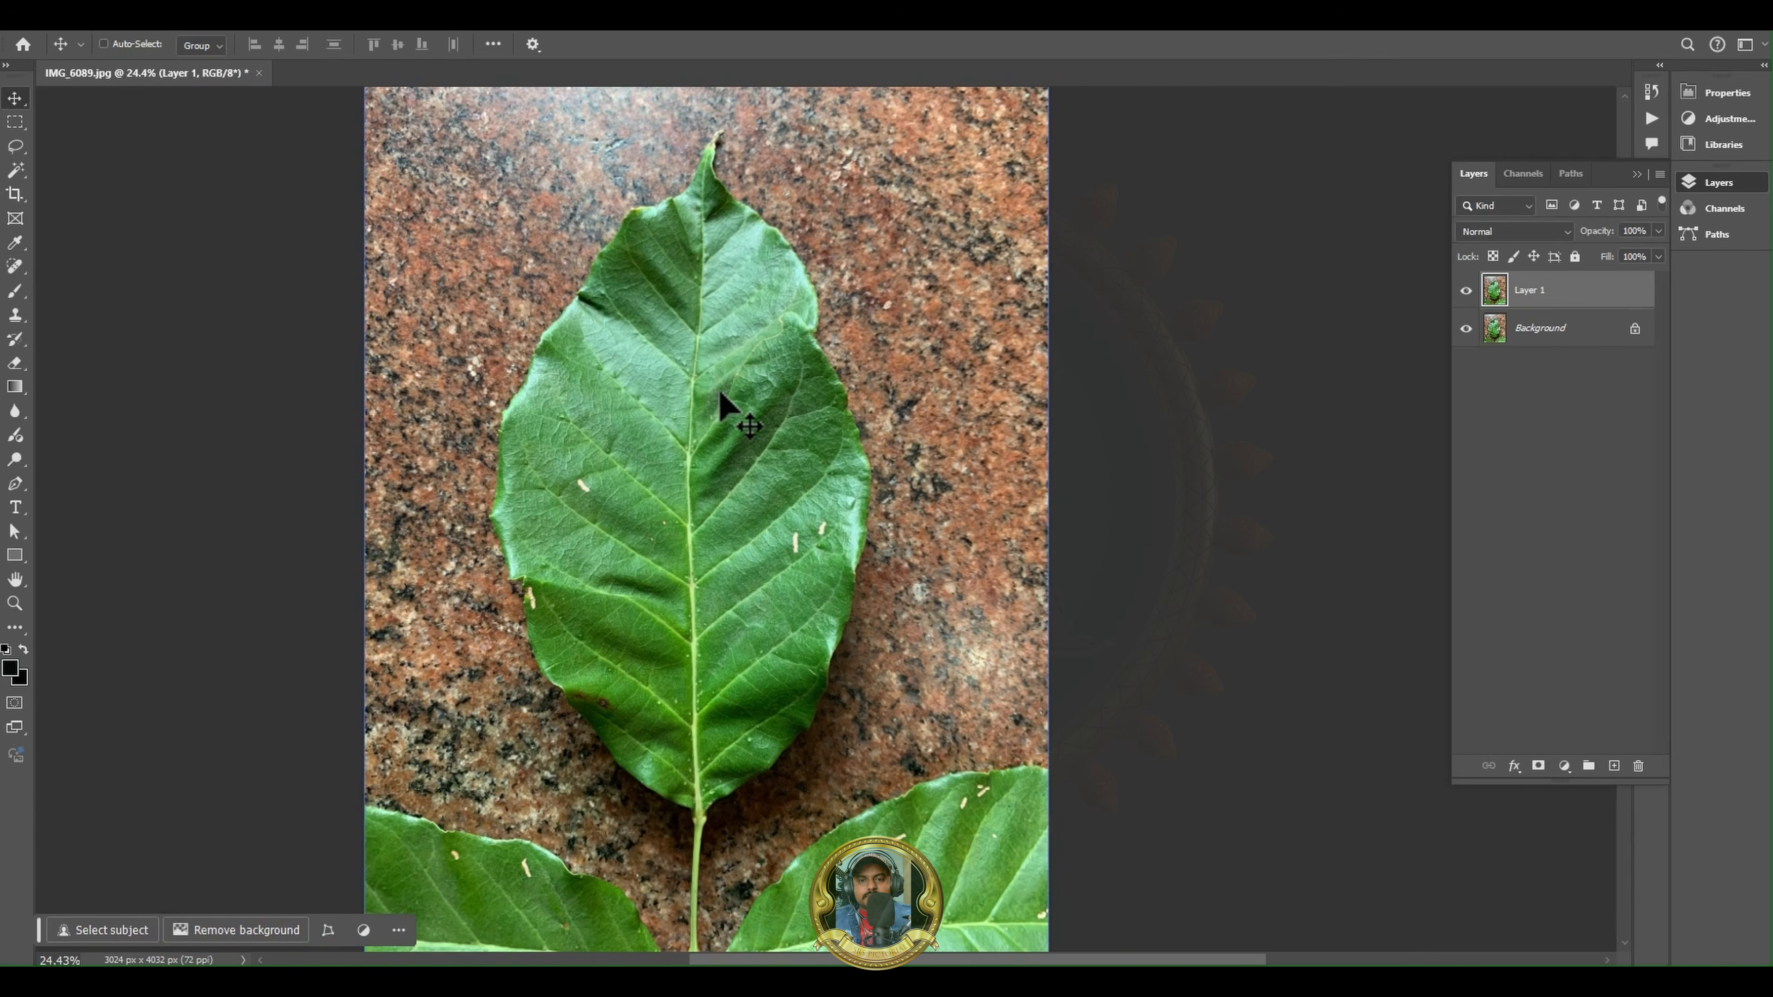
pyautogui.moveTo(863, 349); pyautogui.dragTo(855, 363)
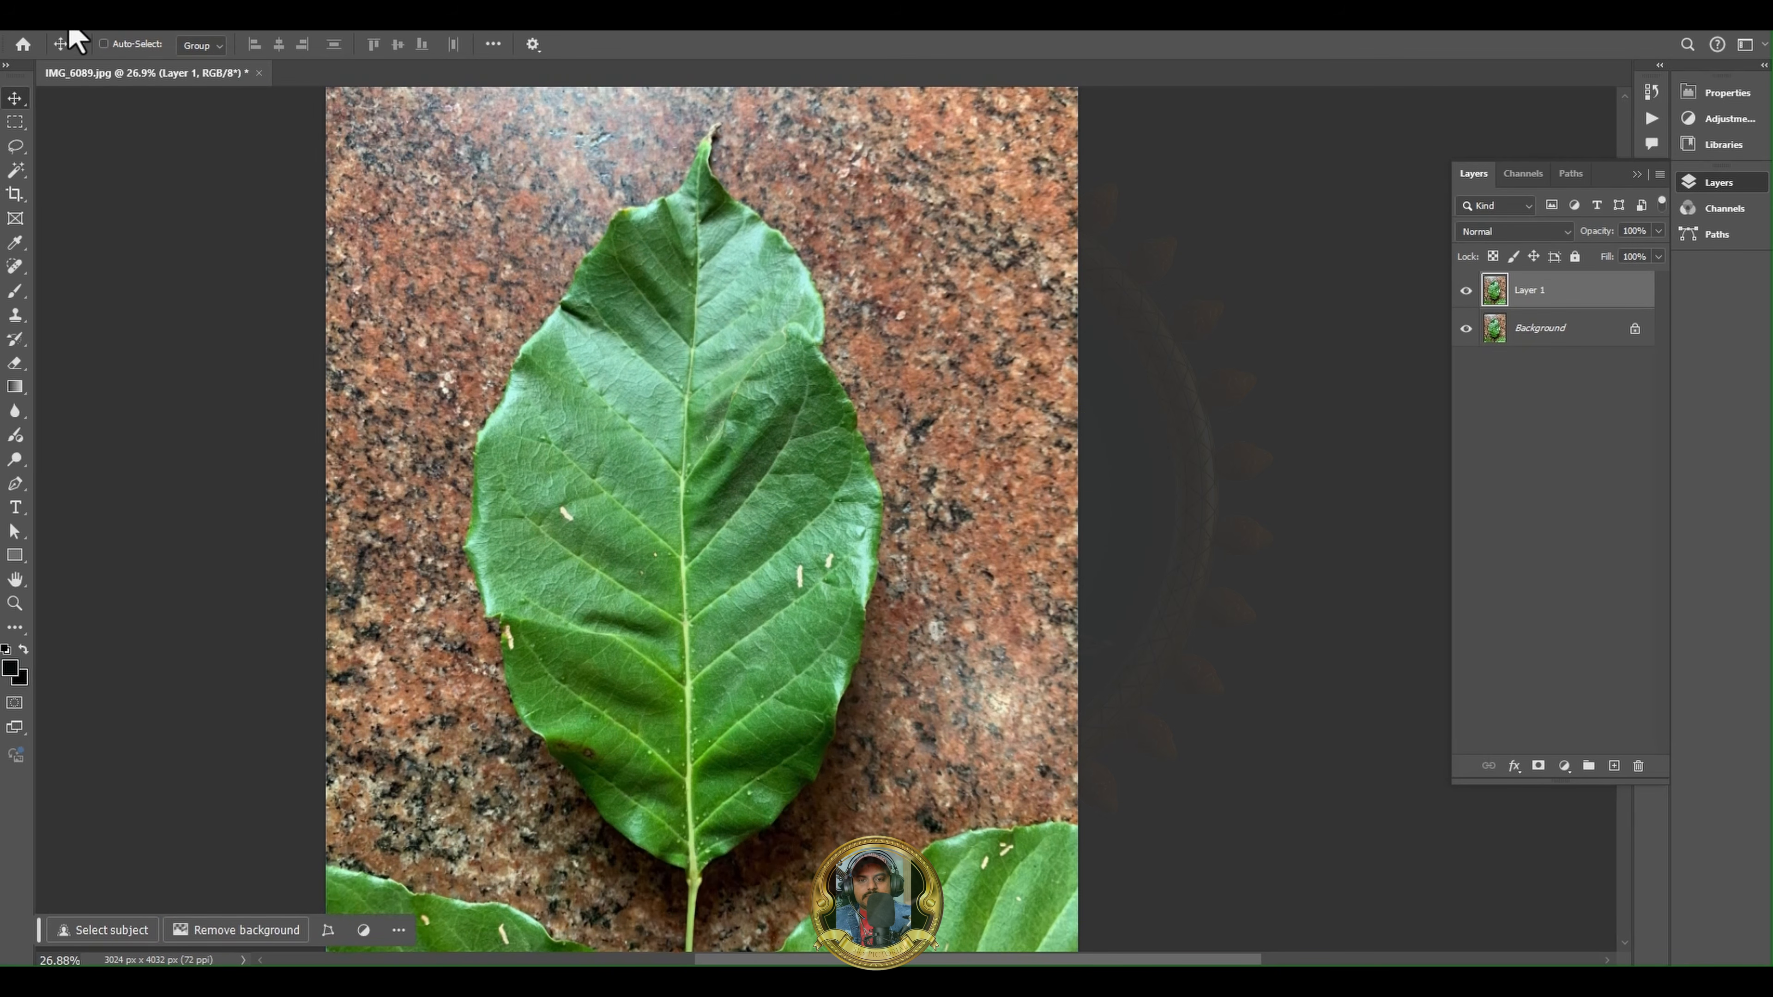
# - Start a Shadows/Highlights adjustment on Layer 1 with Shadows amount 90%, Highlights amount 100% and Highlights tone 41%
pyautogui.click(113, 31)
pyautogui.moveTo(139, 67)
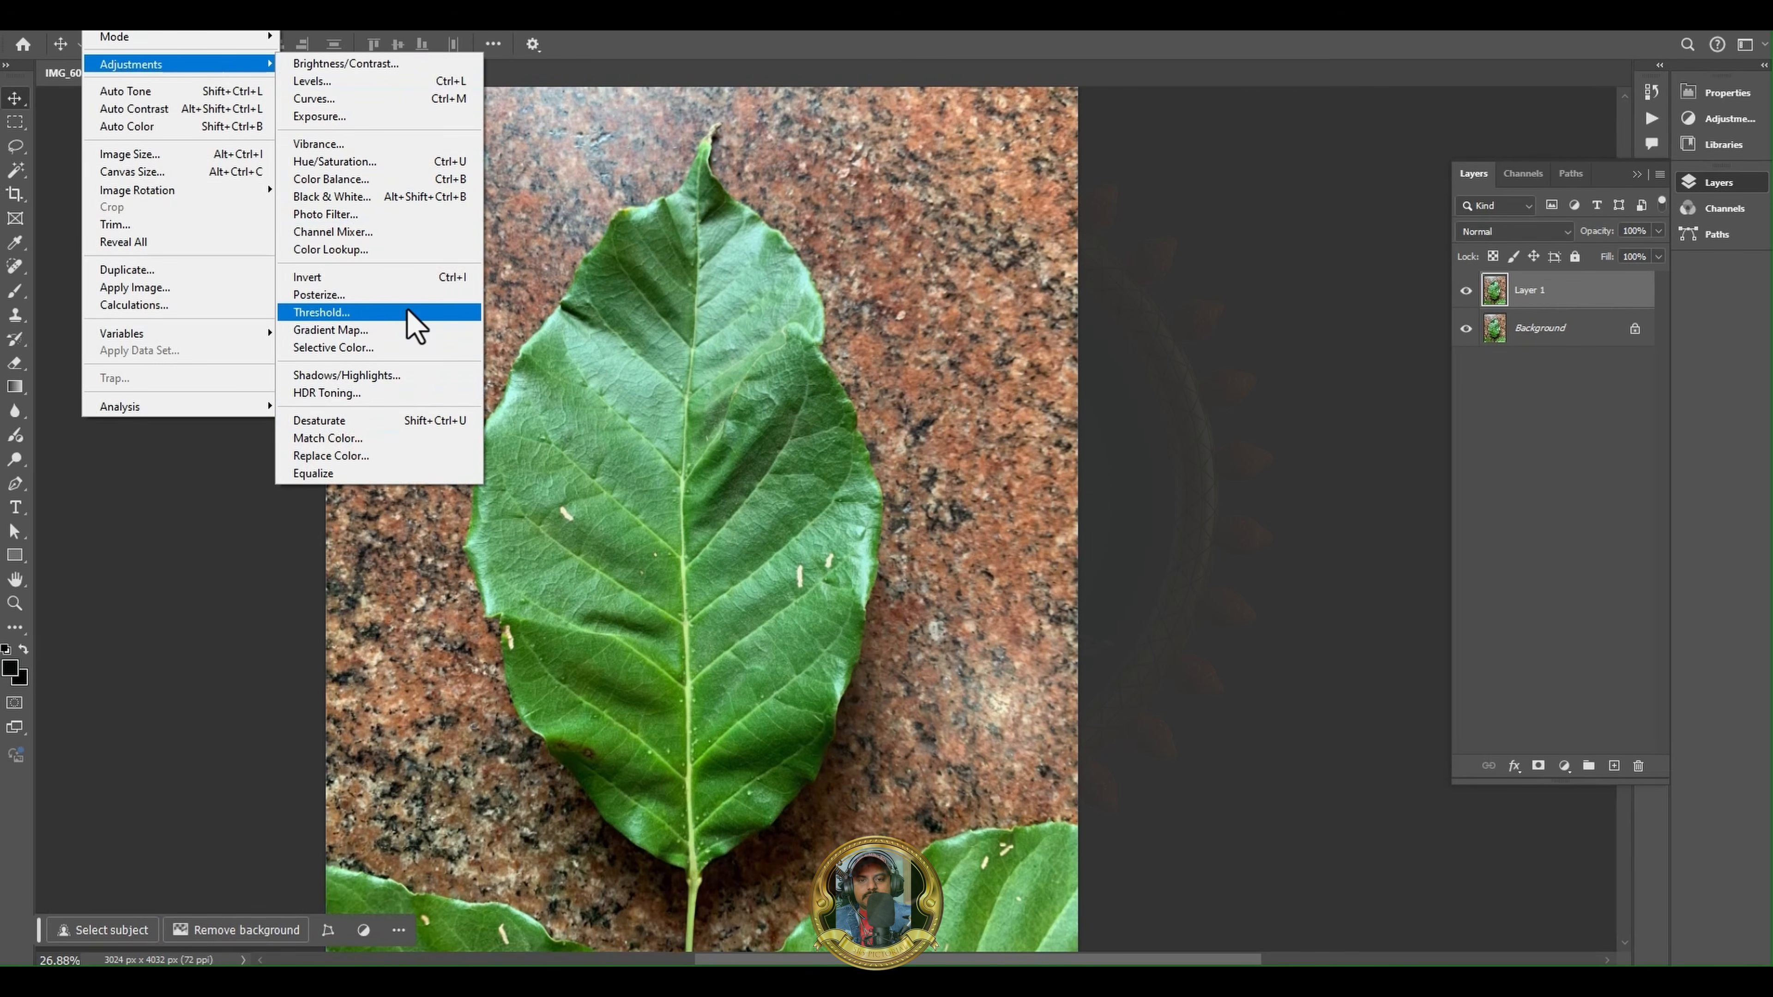
pyautogui.click(406, 381)
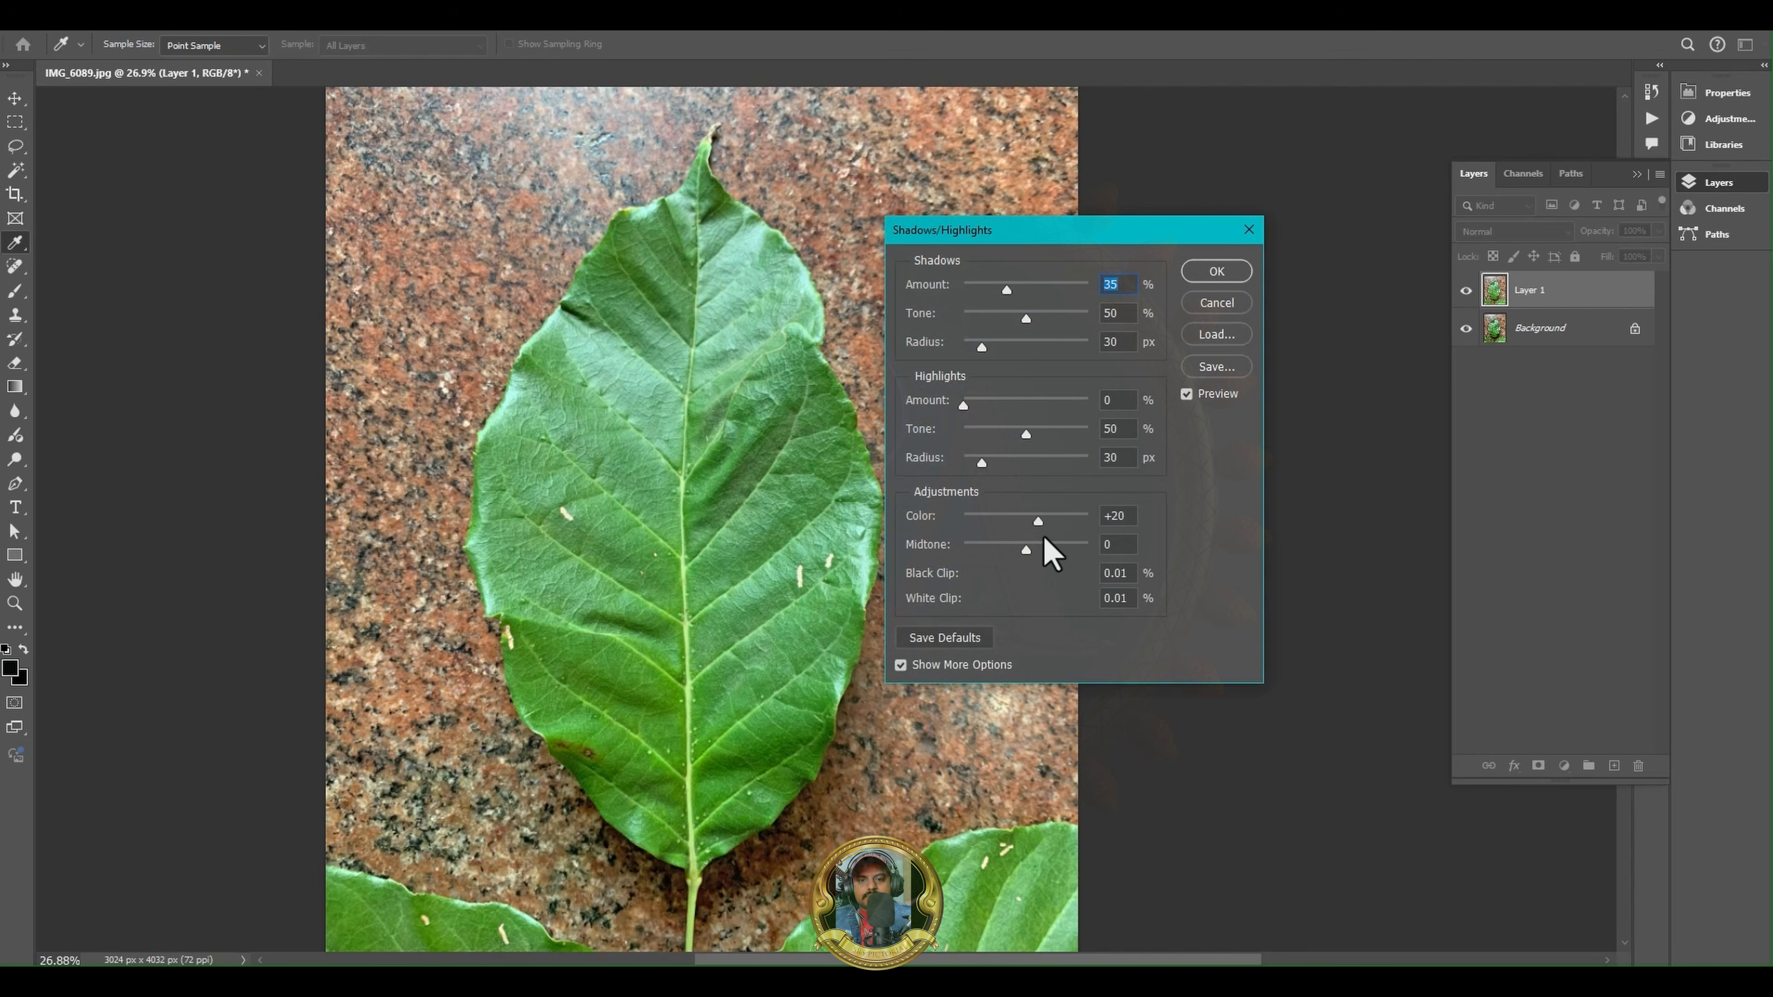
pyautogui.moveTo(1017, 291); pyautogui.dragTo(1075, 295)
pyautogui.moveTo(963, 405); pyautogui.dragTo(1129, 422)
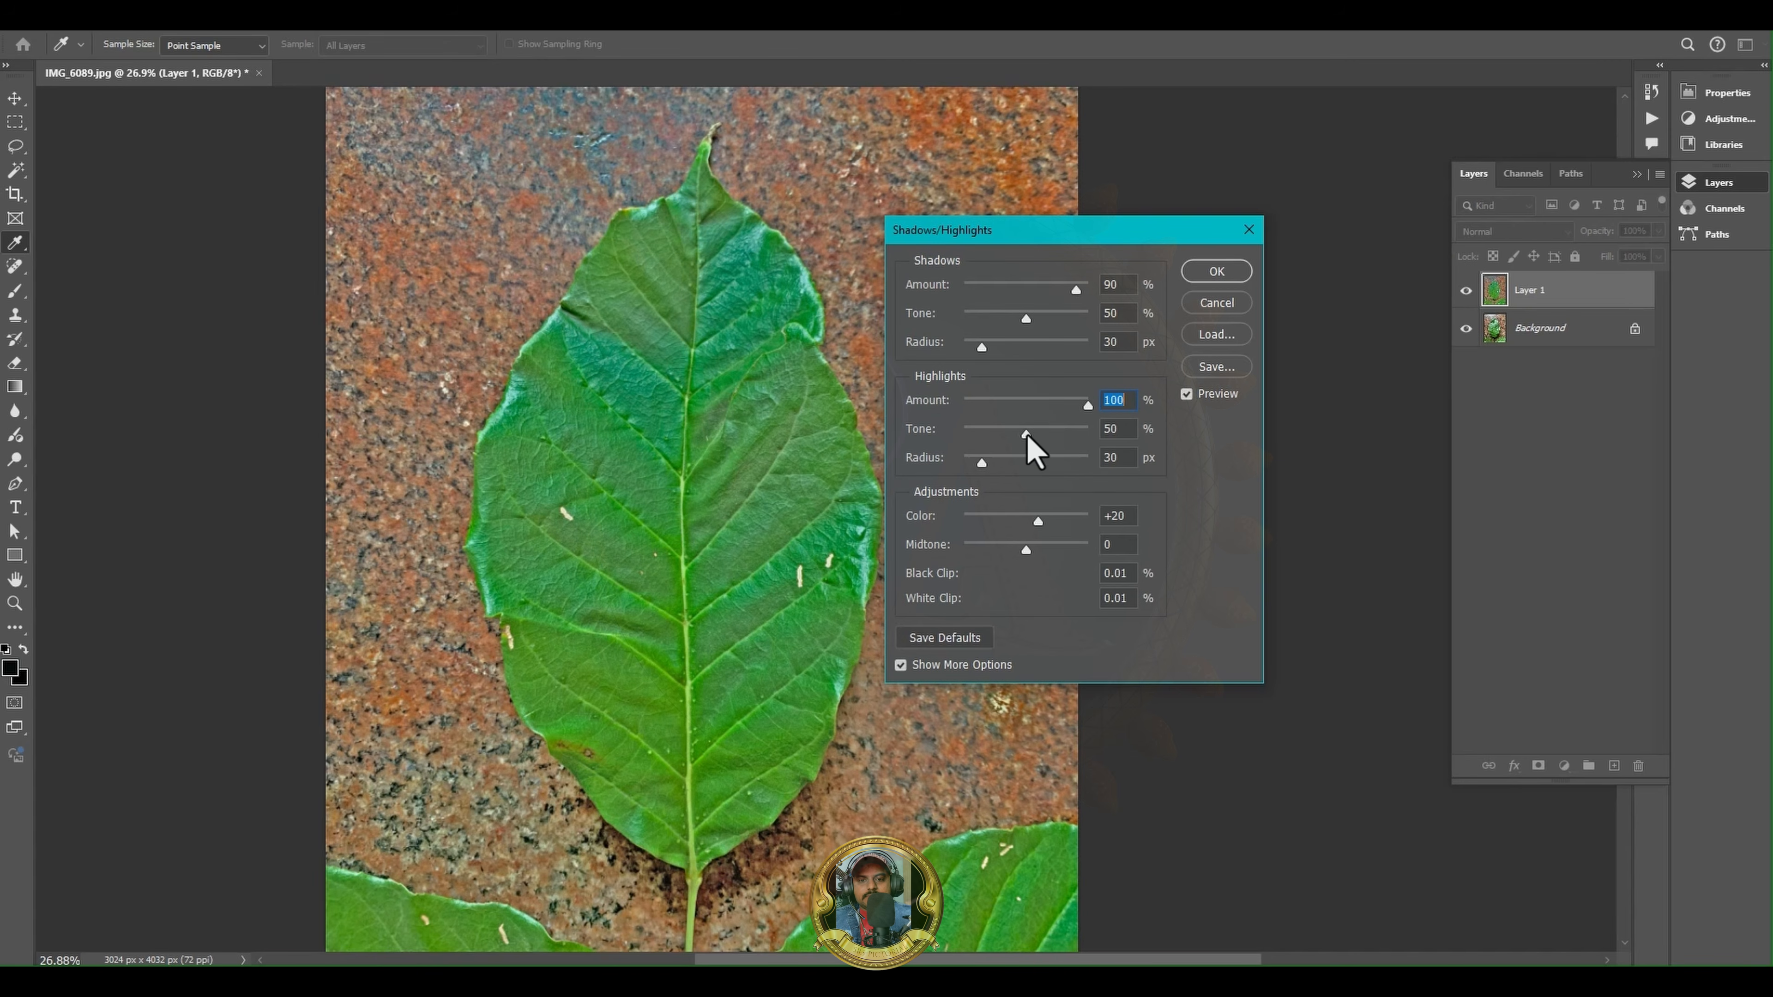
pyautogui.moveTo(1026, 433)
pyautogui.mouseDown()
pyautogui.moveTo(985, 436)
pyautogui.moveTo(1070, 439)
pyautogui.moveTo(1009, 457)
pyautogui.mouseUp()
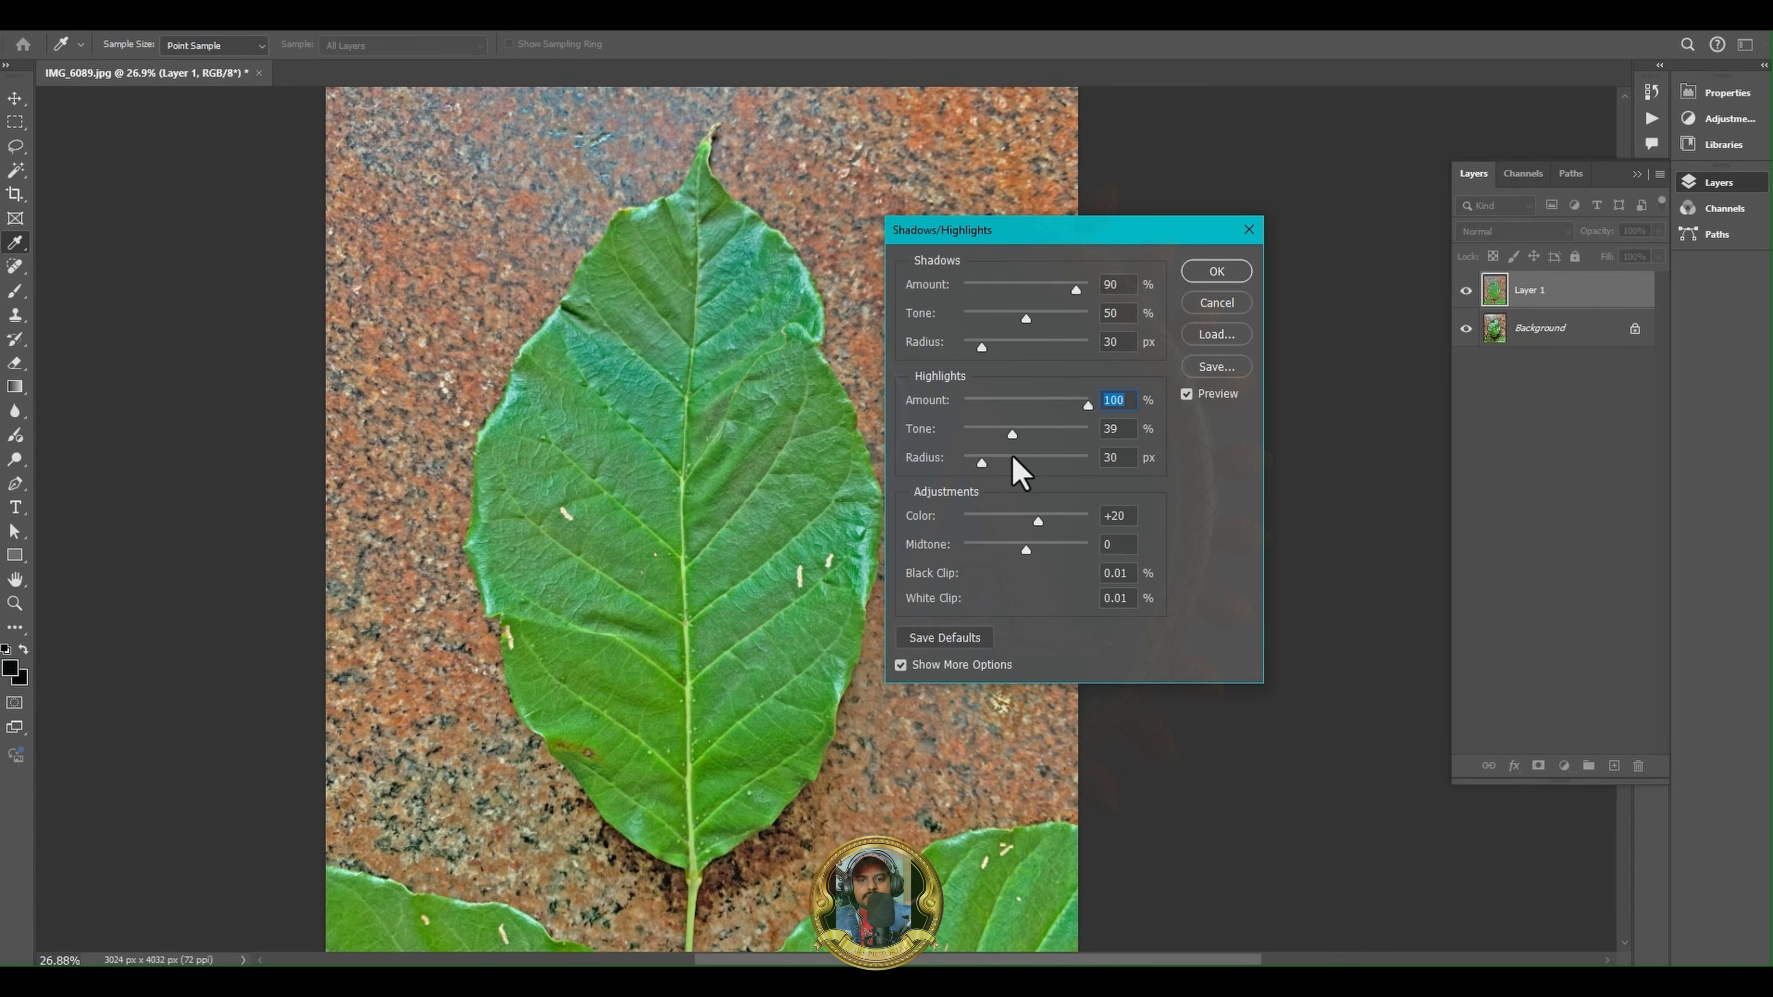
# - Set the adjustment's Color to +38, reduce the Midtone value below zero and apply Shadows/Highlights to Layer 1
pyautogui.moveTo(1037, 522)
pyautogui.mouseDown()
pyautogui.moveTo(989, 519)
pyautogui.moveTo(1052, 528)
pyautogui.moveTo(976, 529)
pyautogui.moveTo(1073, 529)
pyautogui.moveTo(1045, 531)
pyautogui.mouseUp()
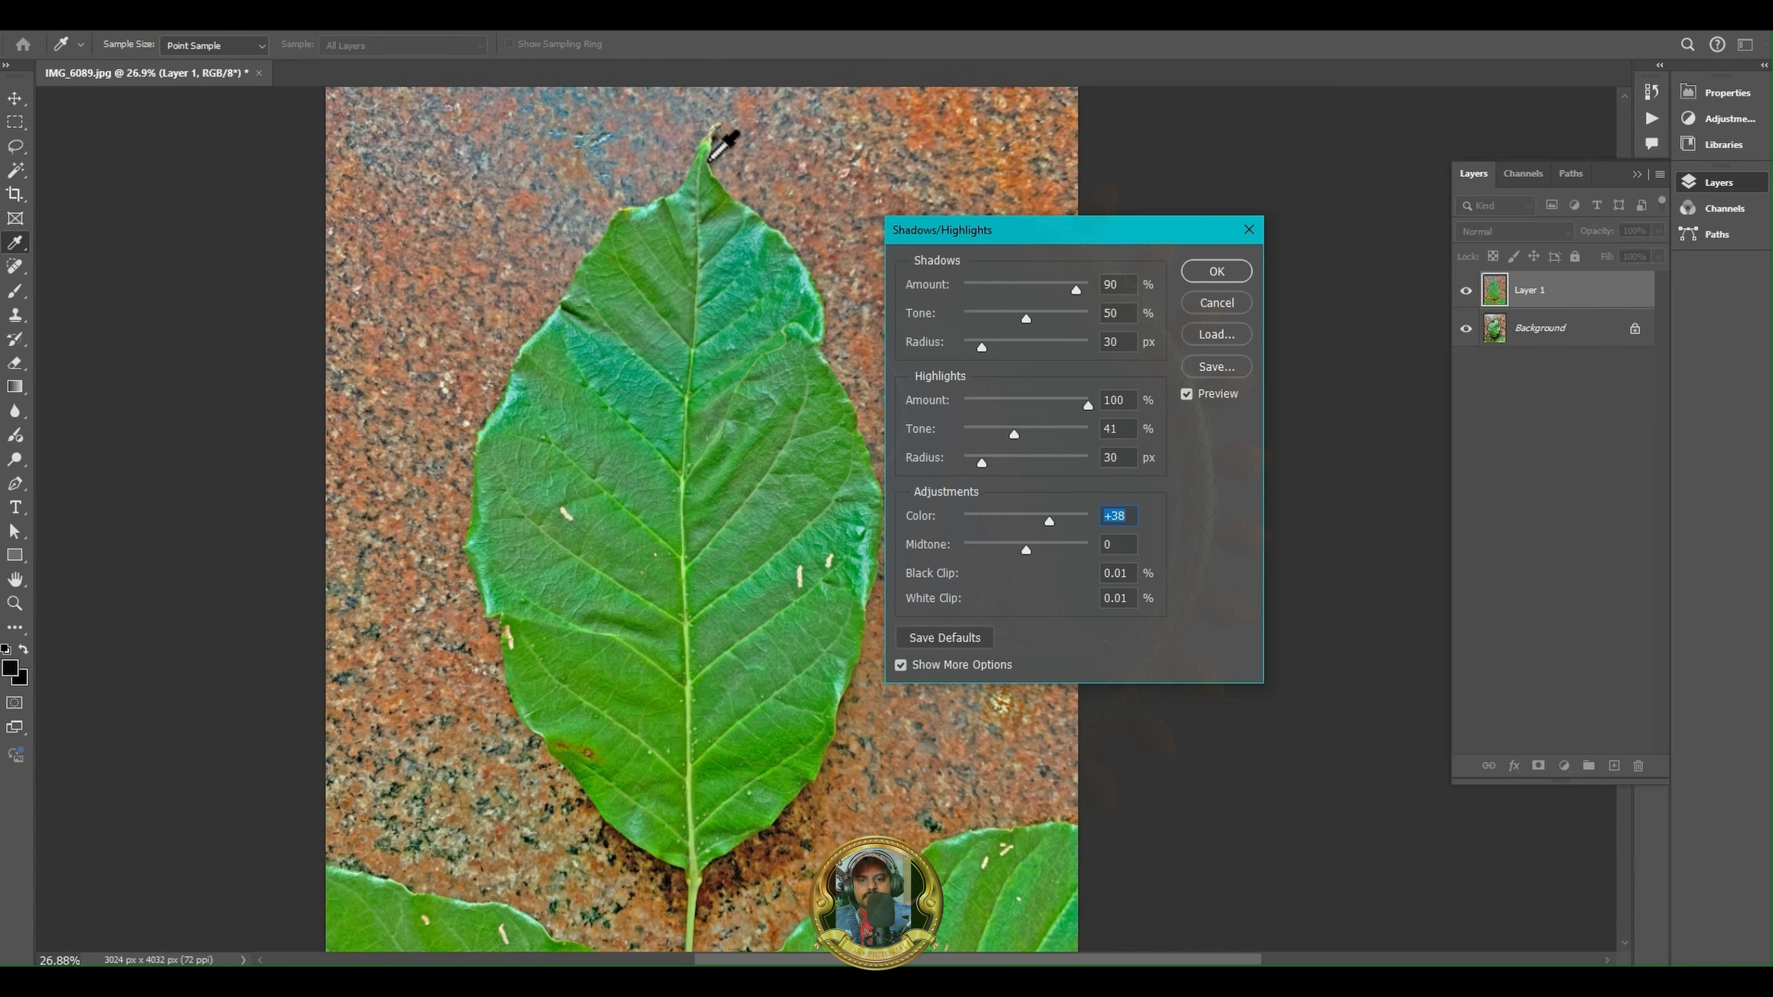
pyautogui.click(263, 20)
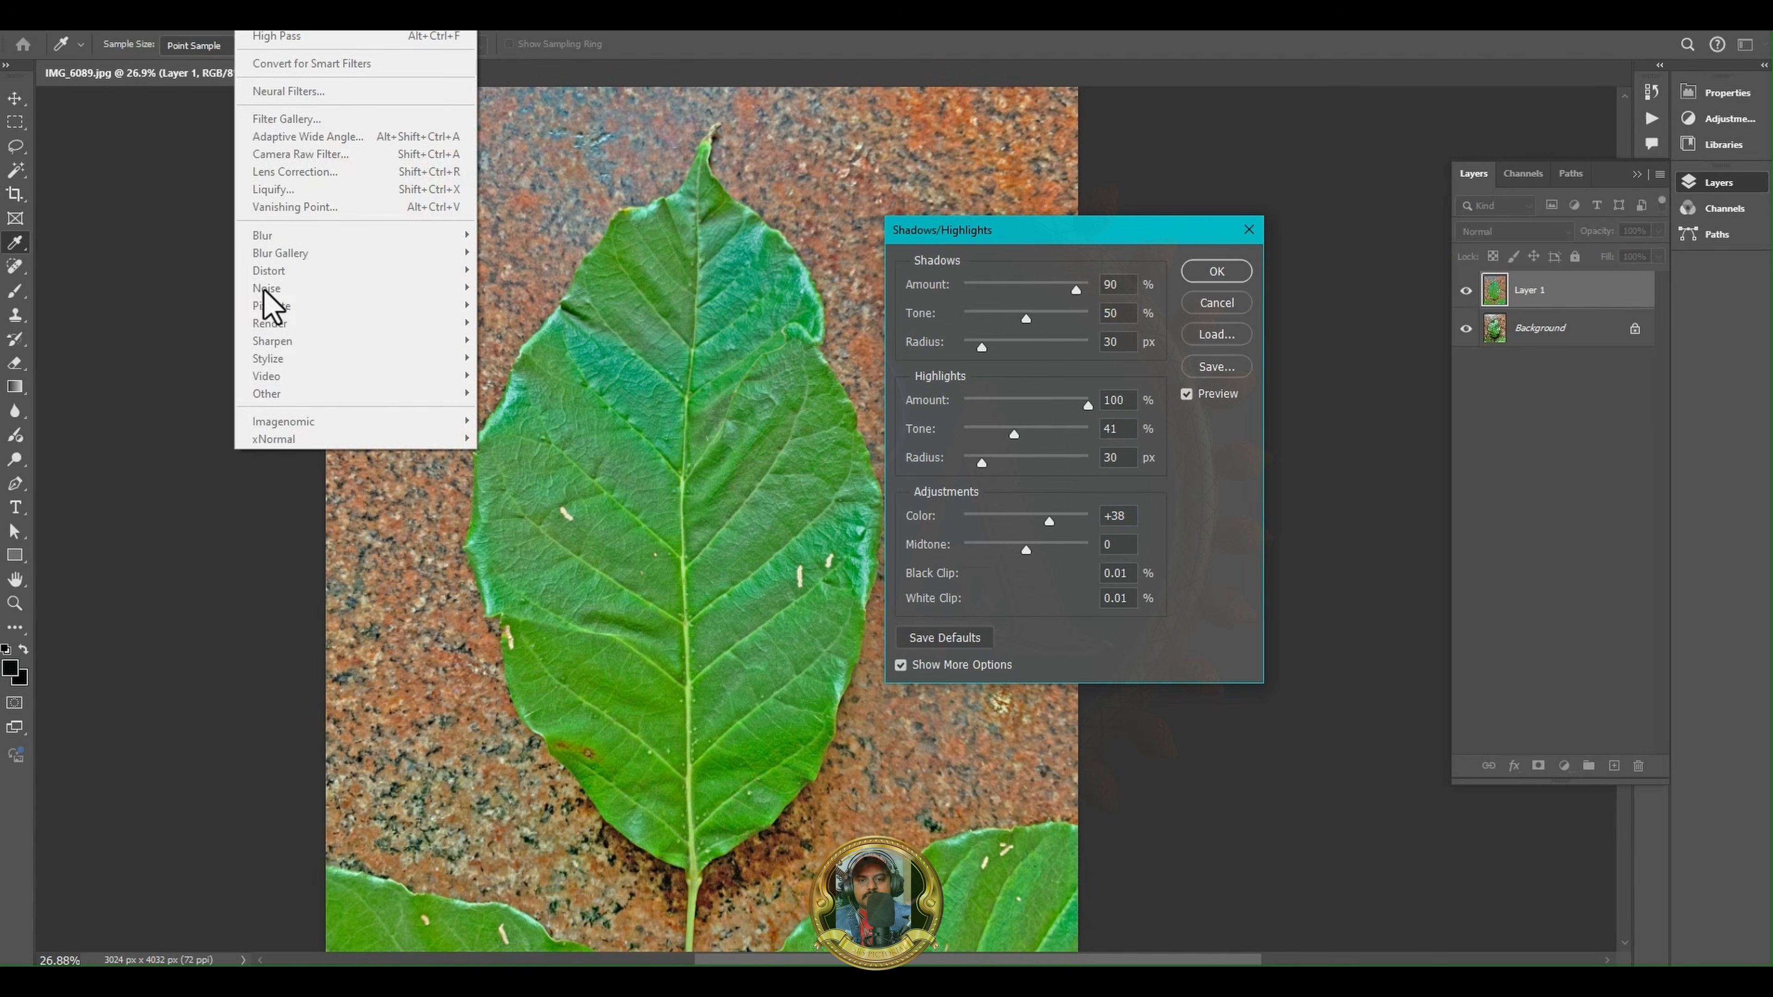
pyautogui.click(1010, 255)
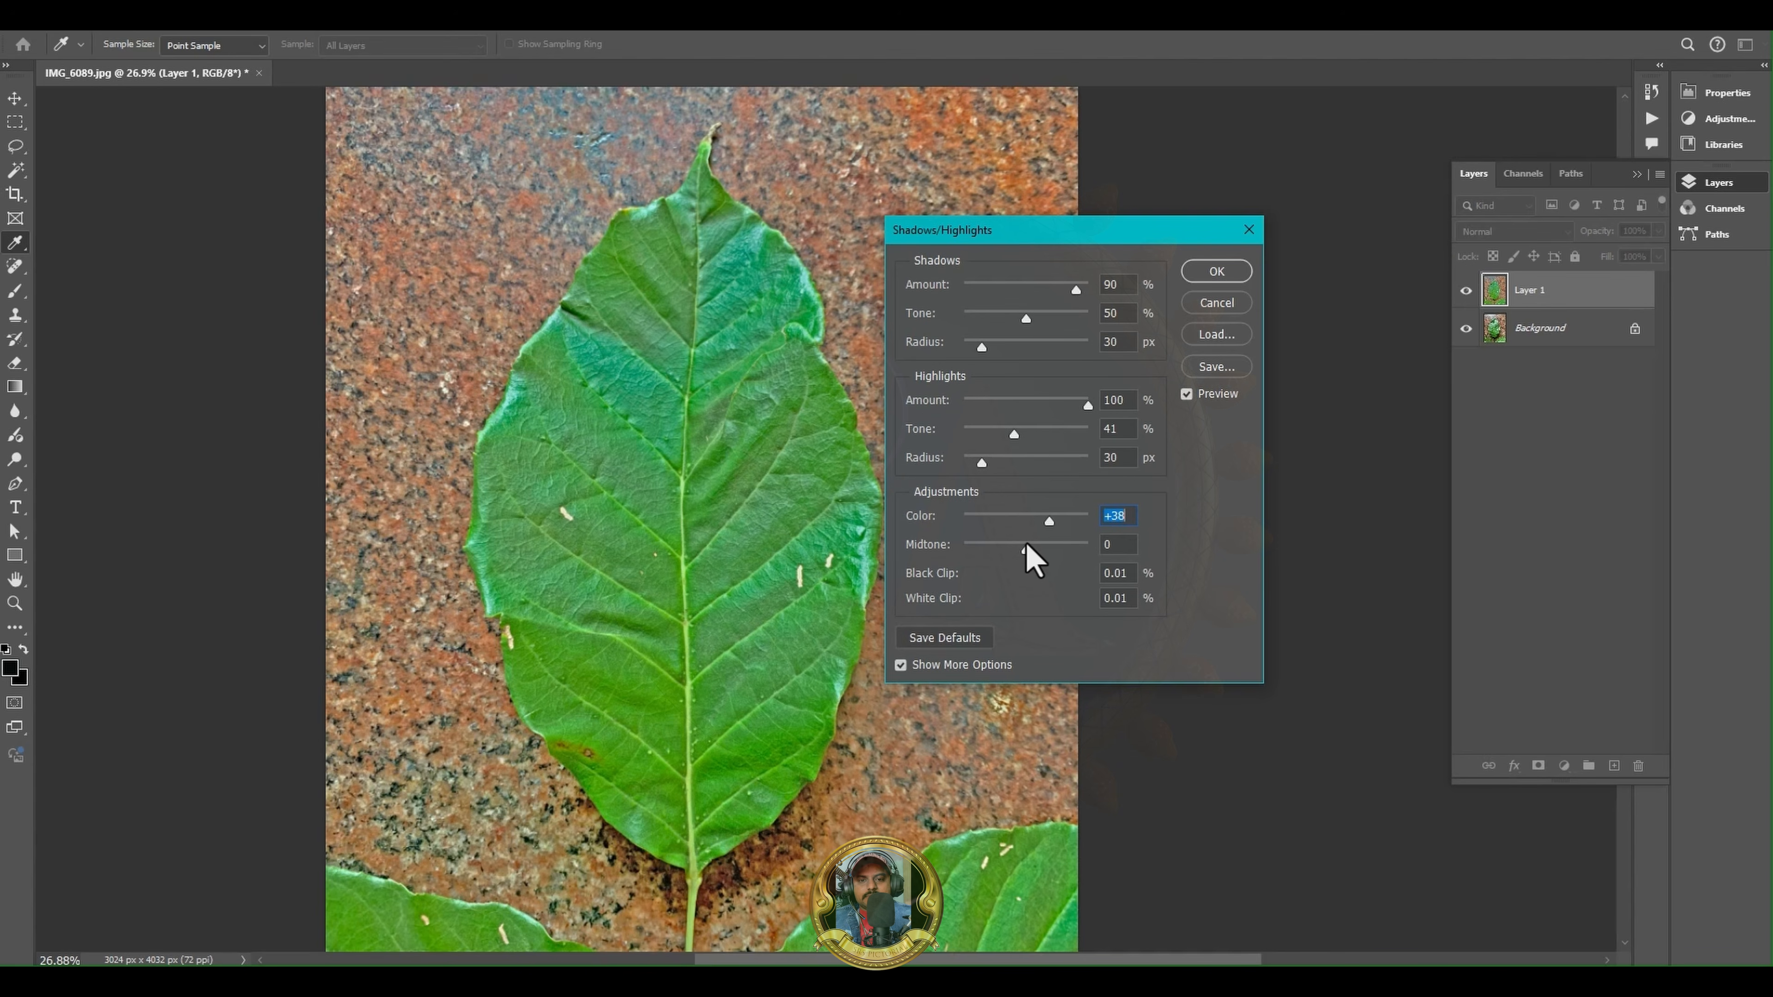
pyautogui.moveTo(1025, 549); pyautogui.dragTo(1000, 554)
pyautogui.click(1216, 271)
pyautogui.press('v')
pyautogui.keyDown('alt'); pyautogui.scroll(5, 670, 698); pyautogui.keyUp('alt')
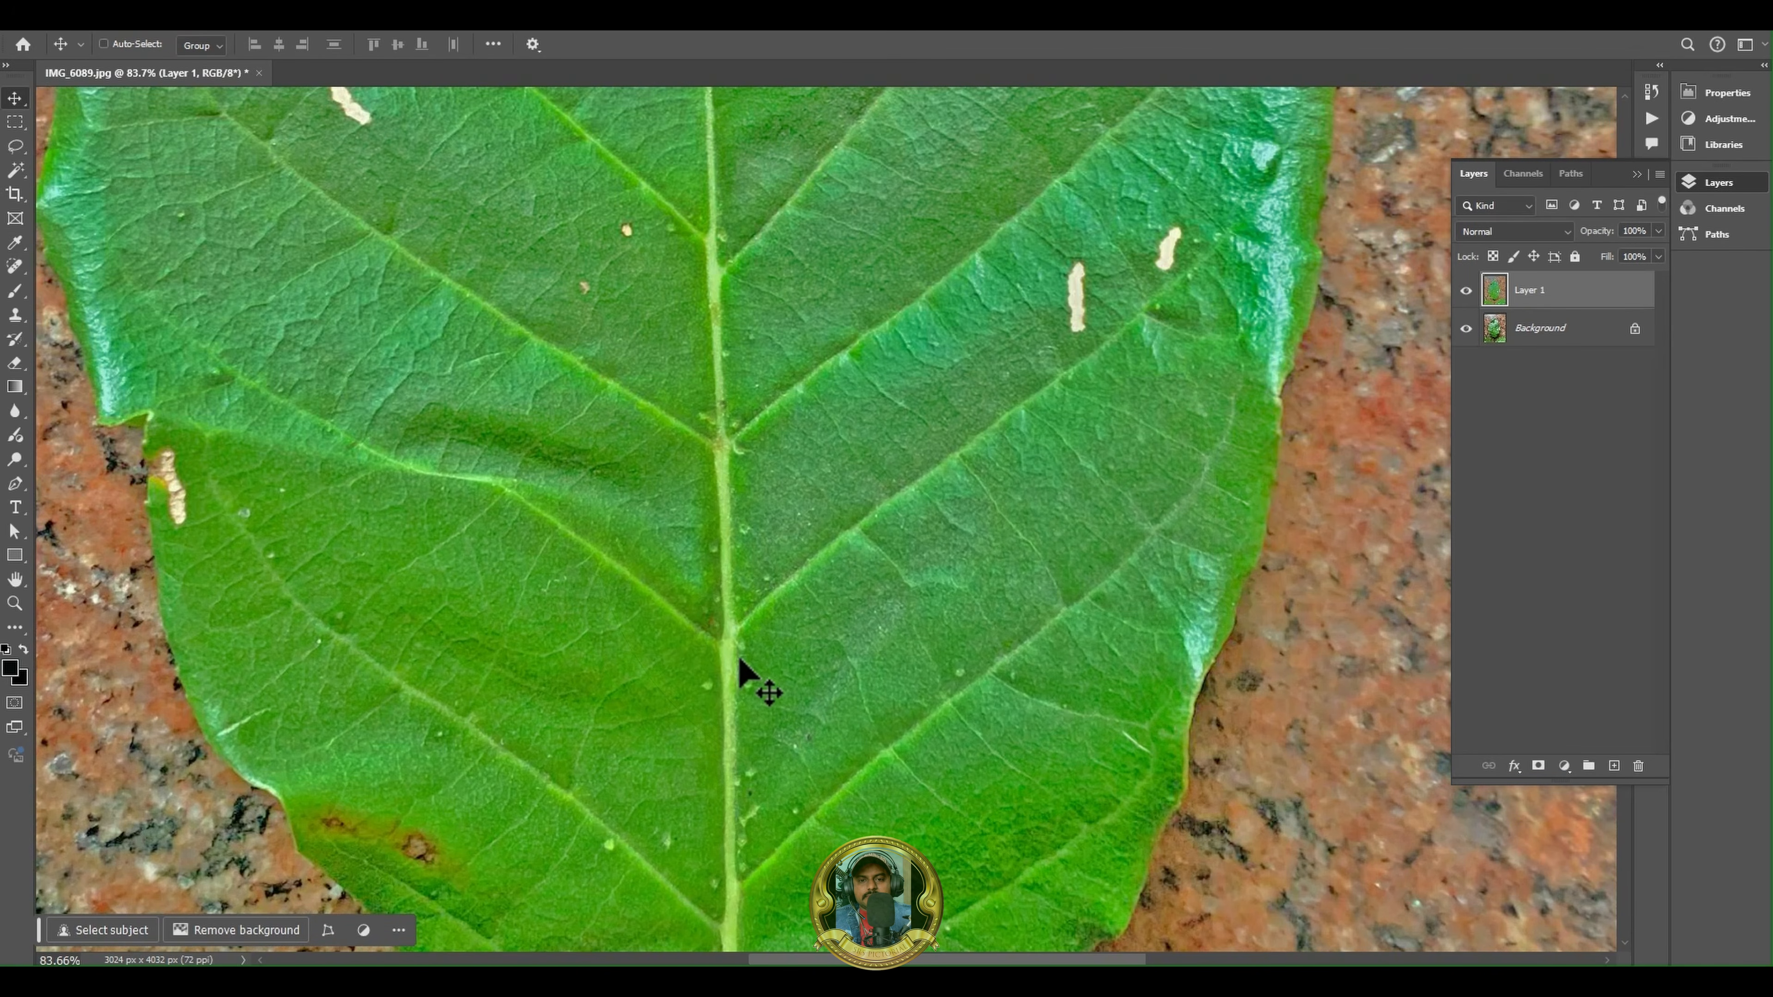
# - Add a Curves adjustment layer above Layer 1 and pull the Green channel's midpoint slightly down
pyautogui.click(1562, 766)
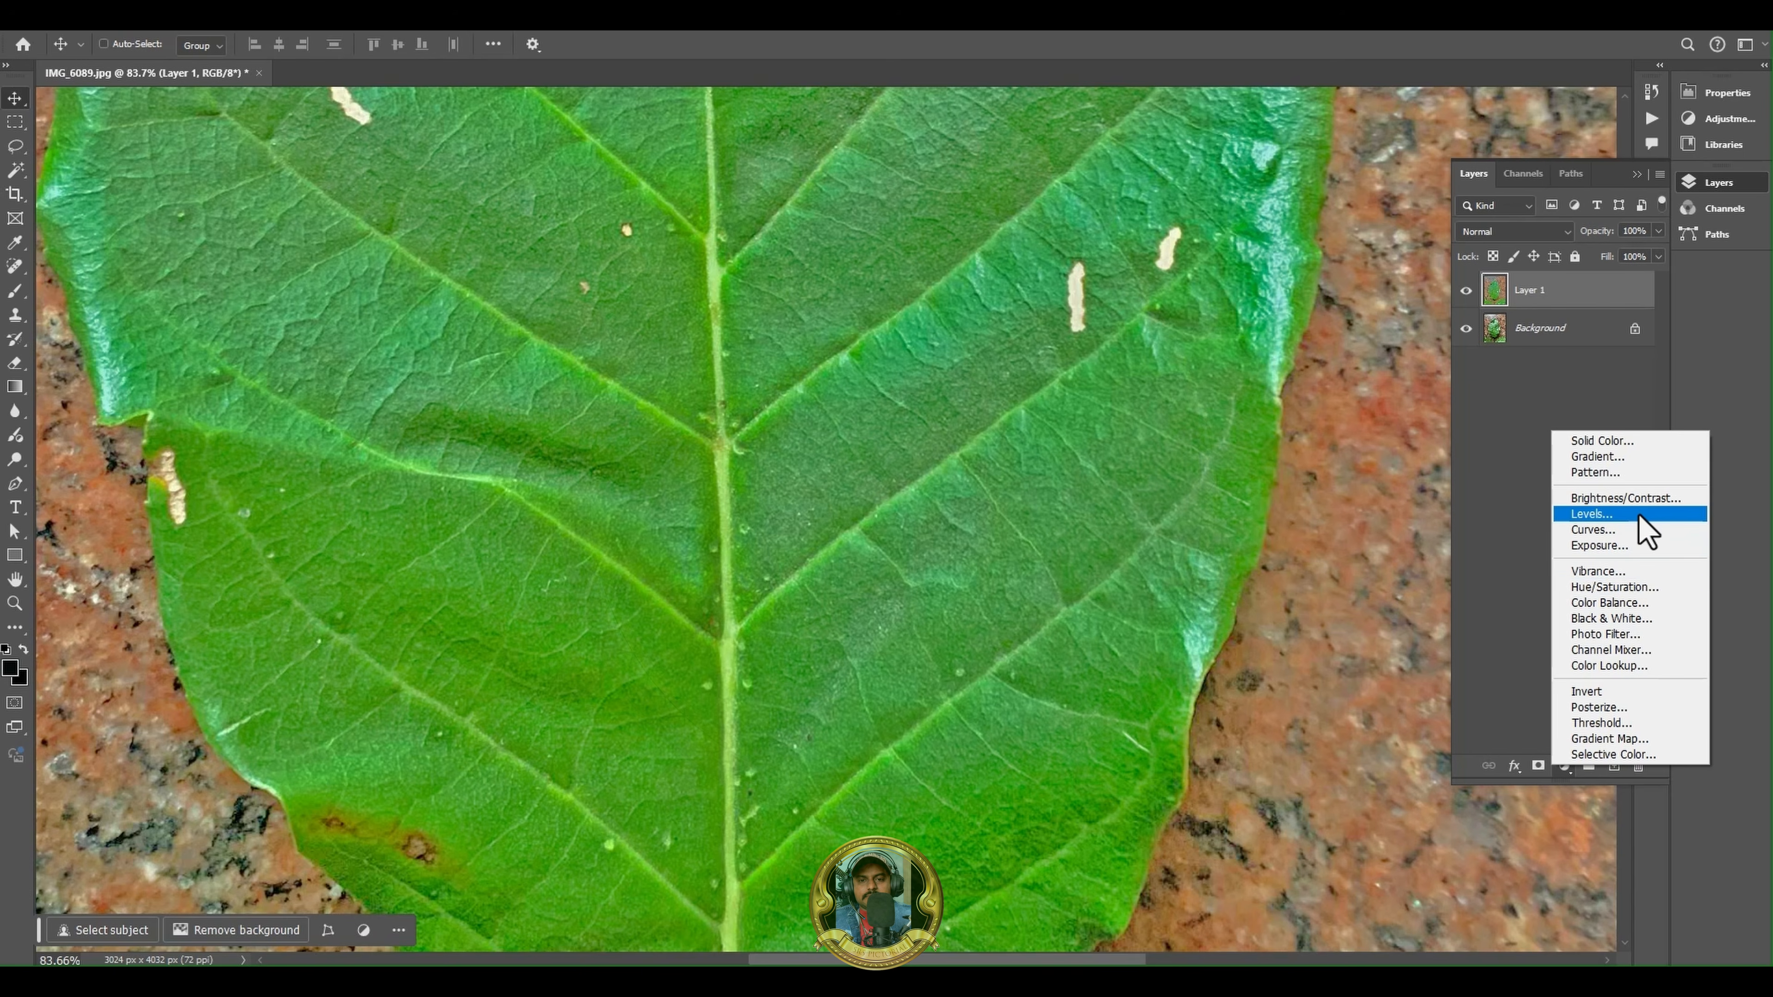
pyautogui.click(1604, 534)
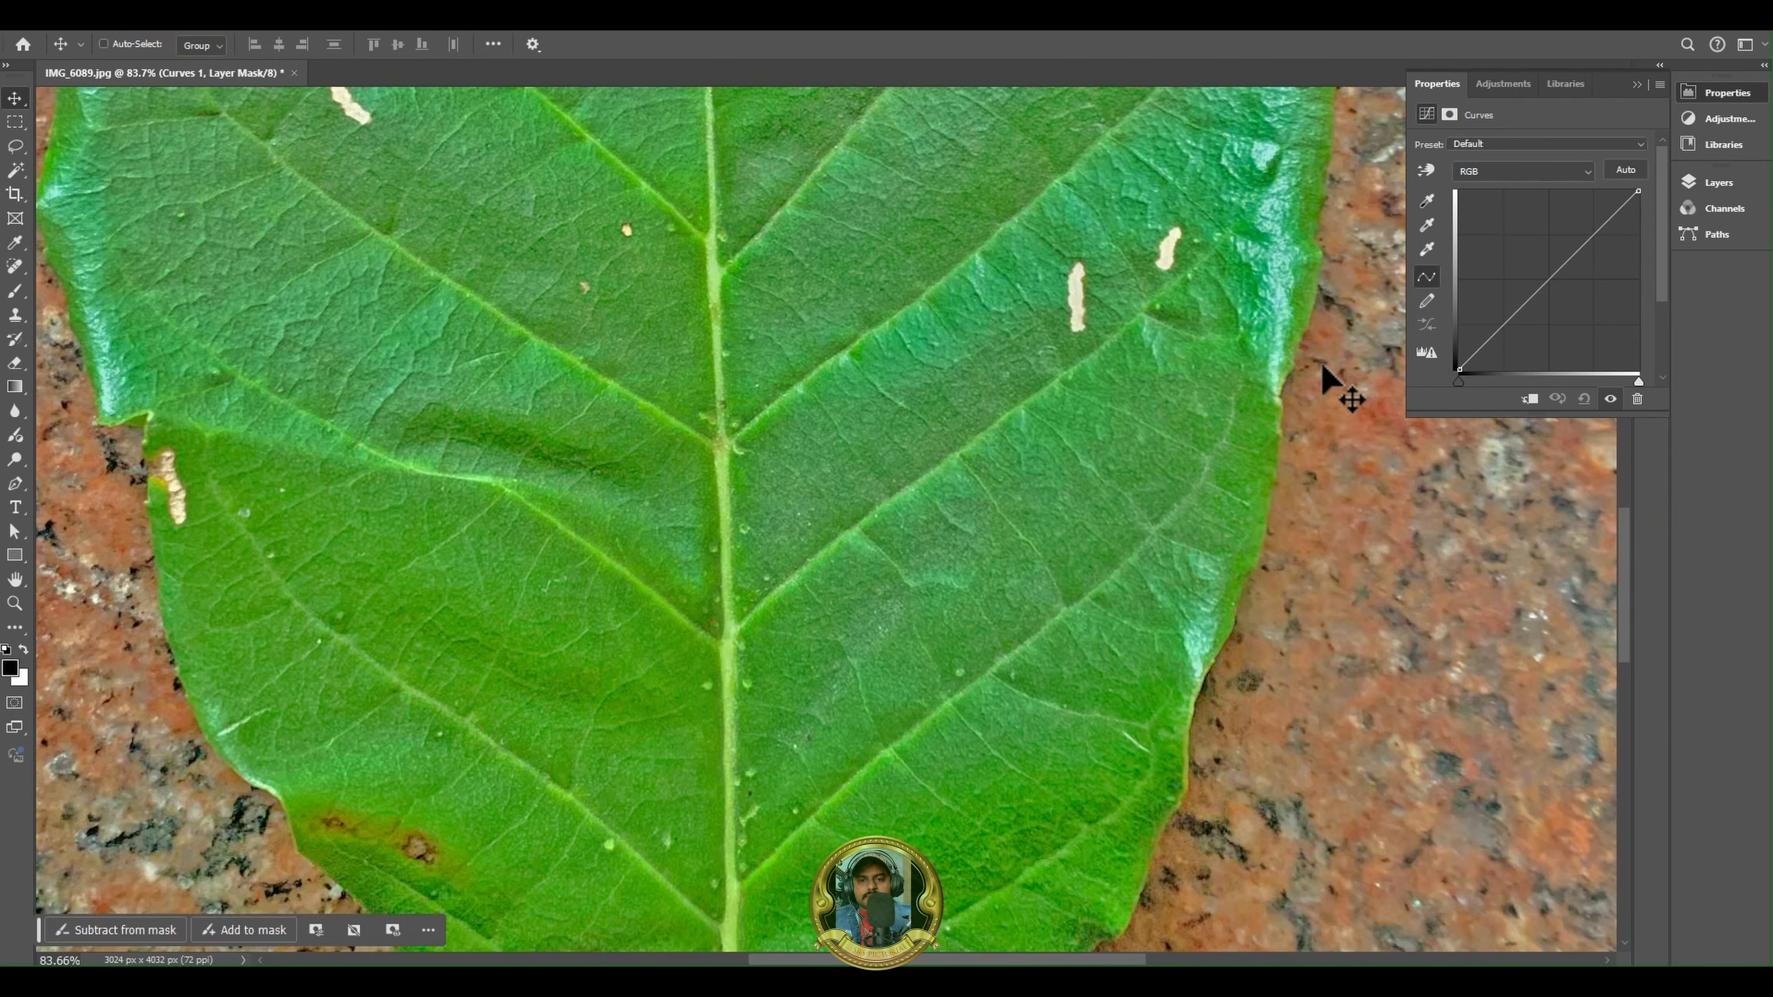
pyautogui.click(1490, 174)
pyautogui.click(1494, 221)
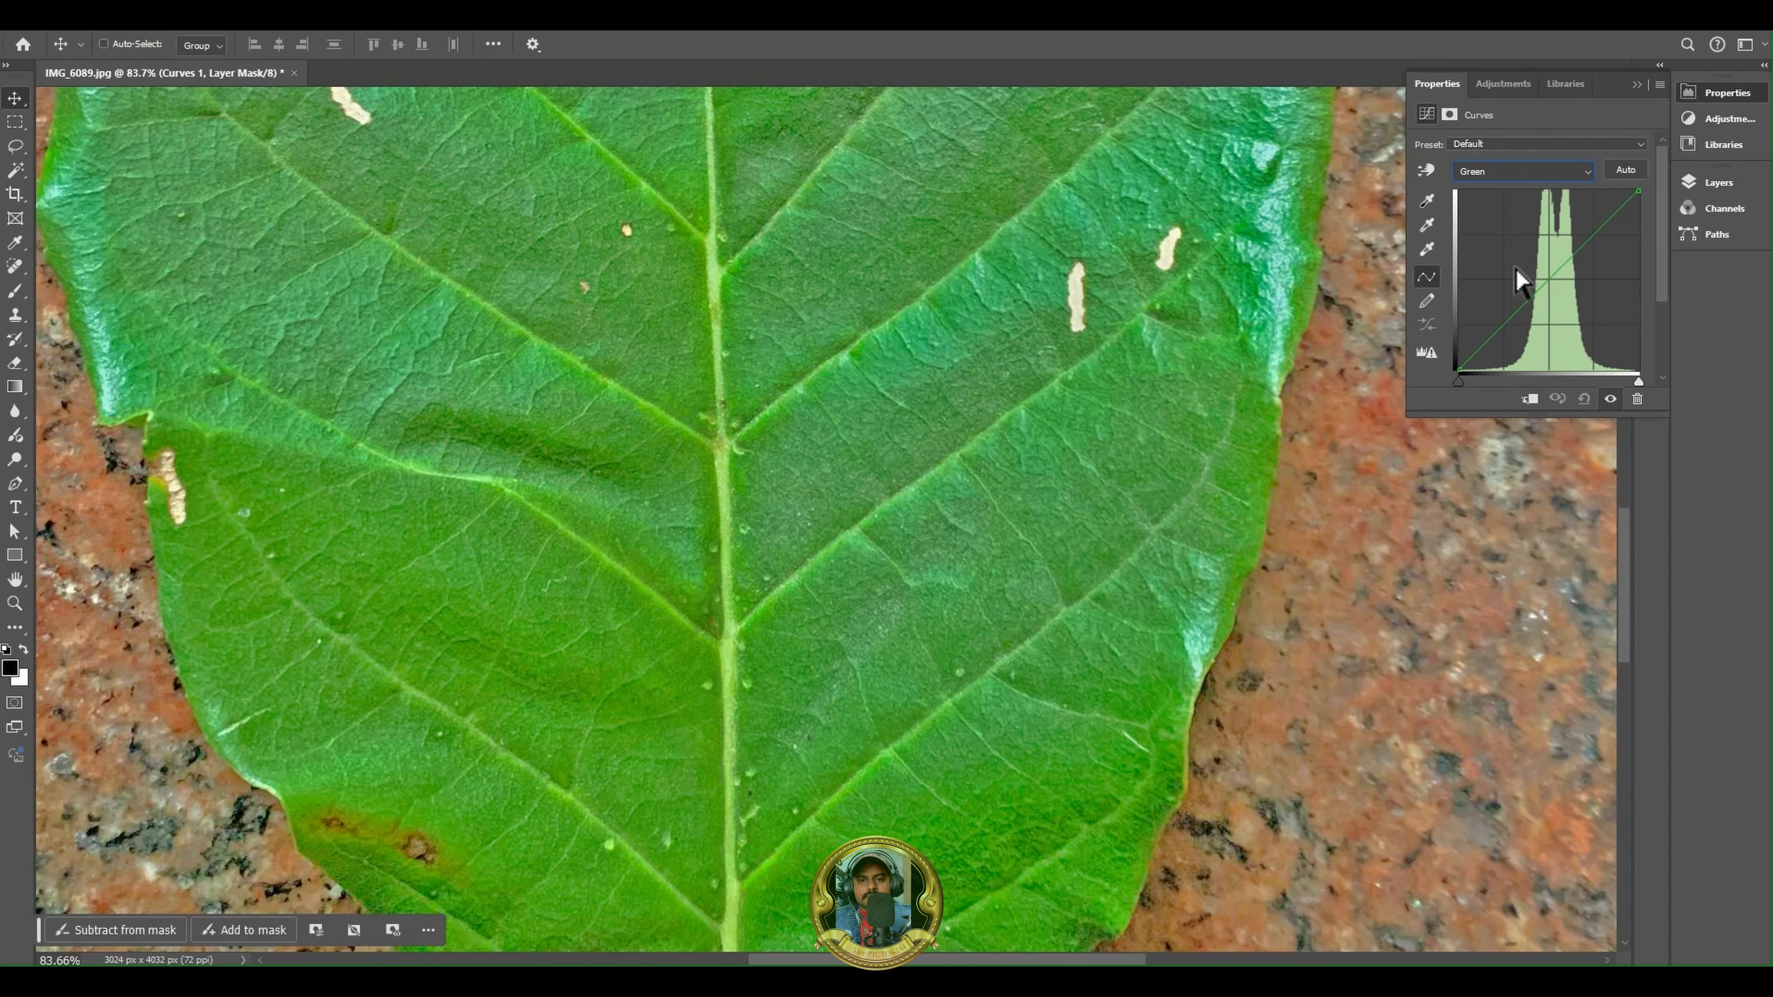
pyautogui.moveTo(1544, 288); pyautogui.dragTo(1547, 292)
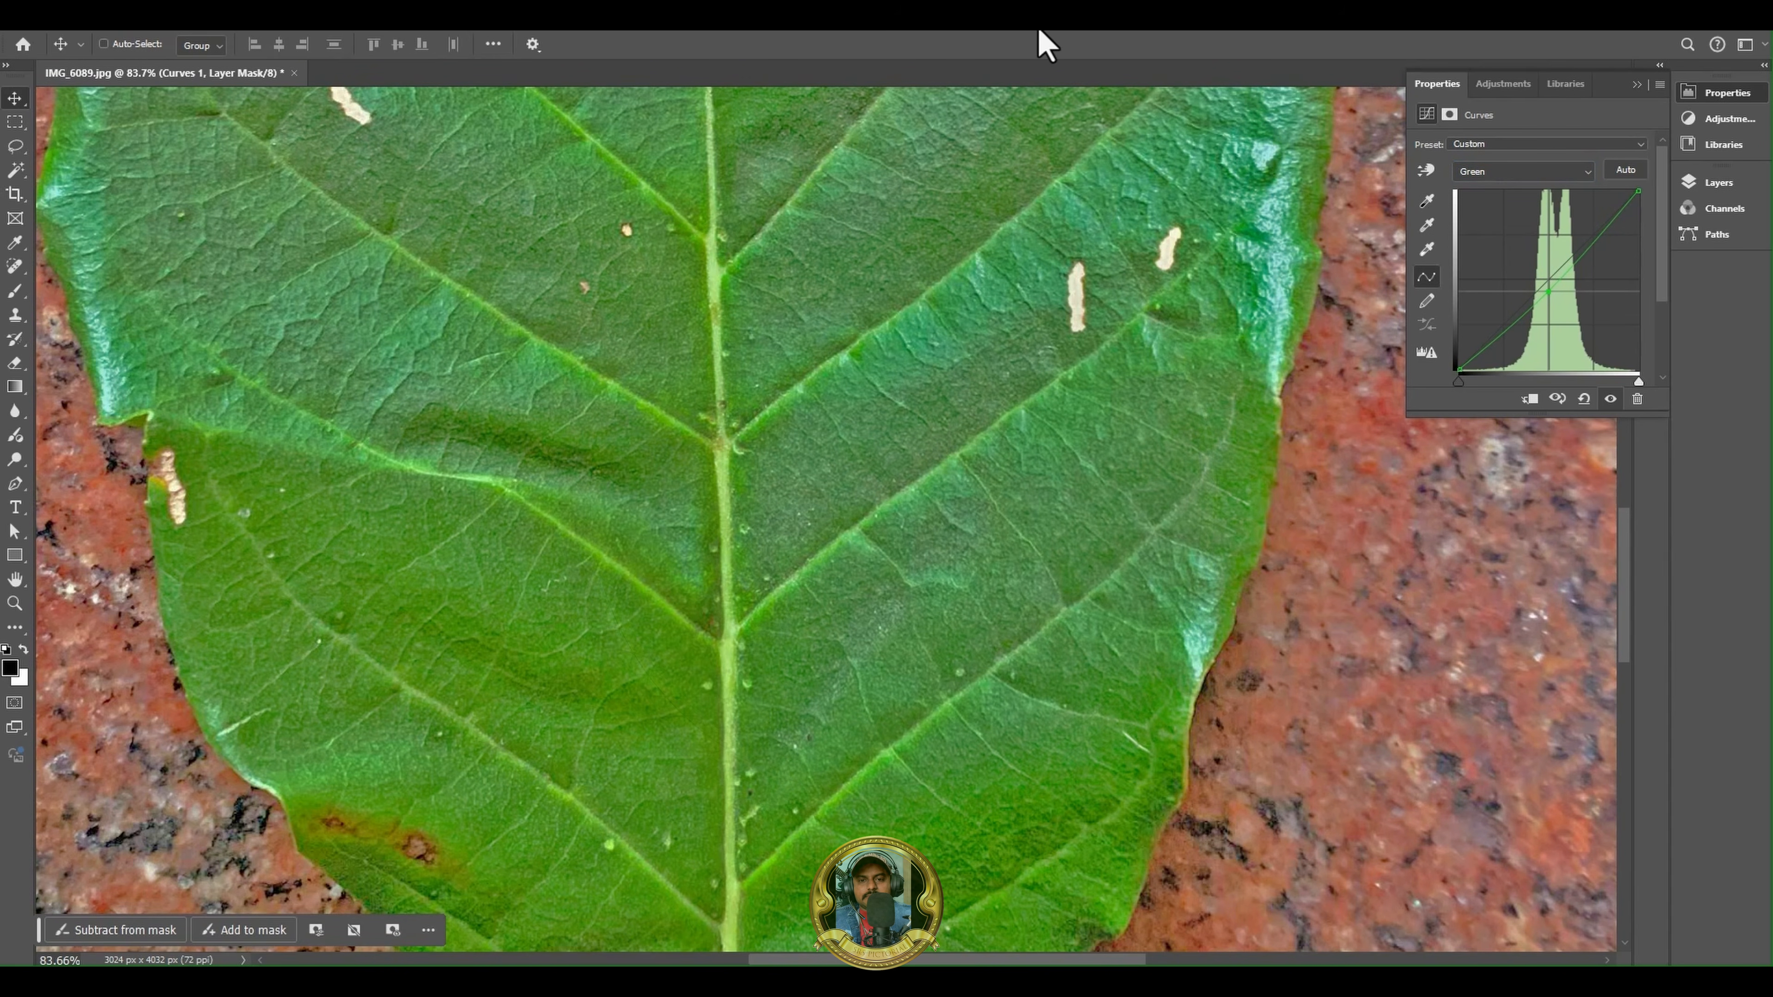
pyautogui.keyDown('alt'); pyautogui.scroll(-9, 843, 346); pyautogui.keyUp('alt')
pyautogui.keyDown('alt'); pyautogui.scroll(9, 772, 349); pyautogui.keyUp('alt')
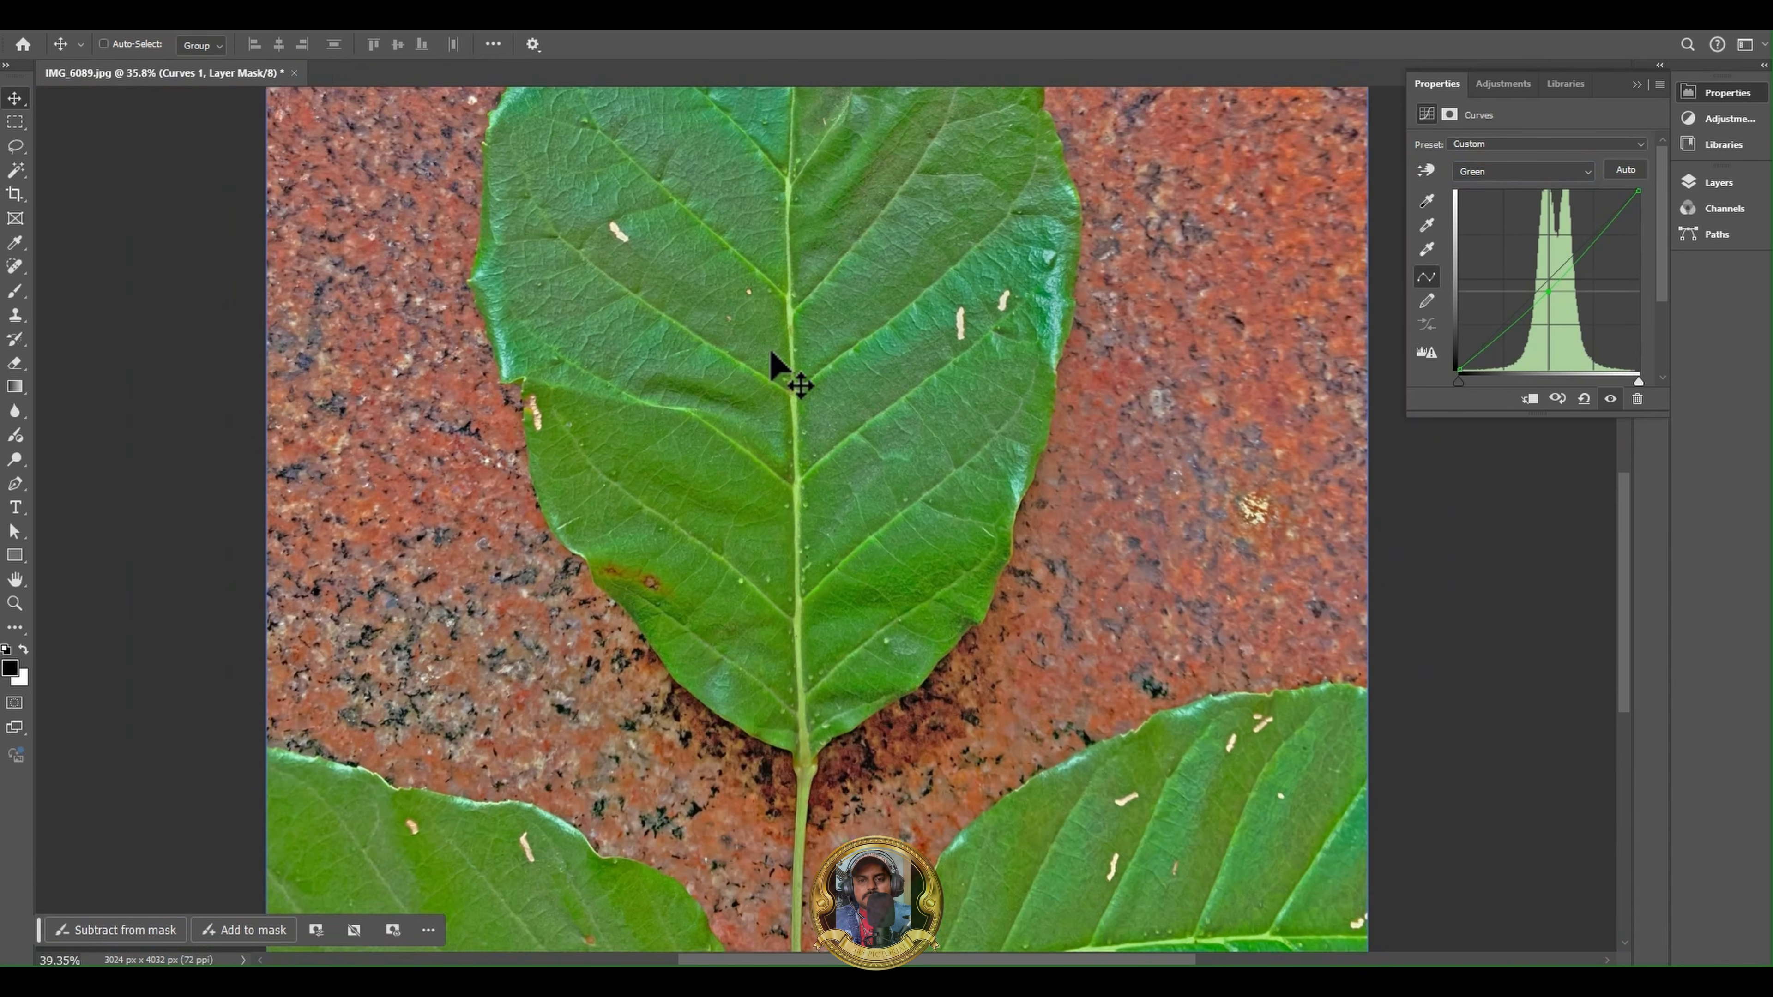
pyautogui.keyDown('alt'); pyautogui.scroll(-6, 823, 554); pyautogui.keyUp('alt')
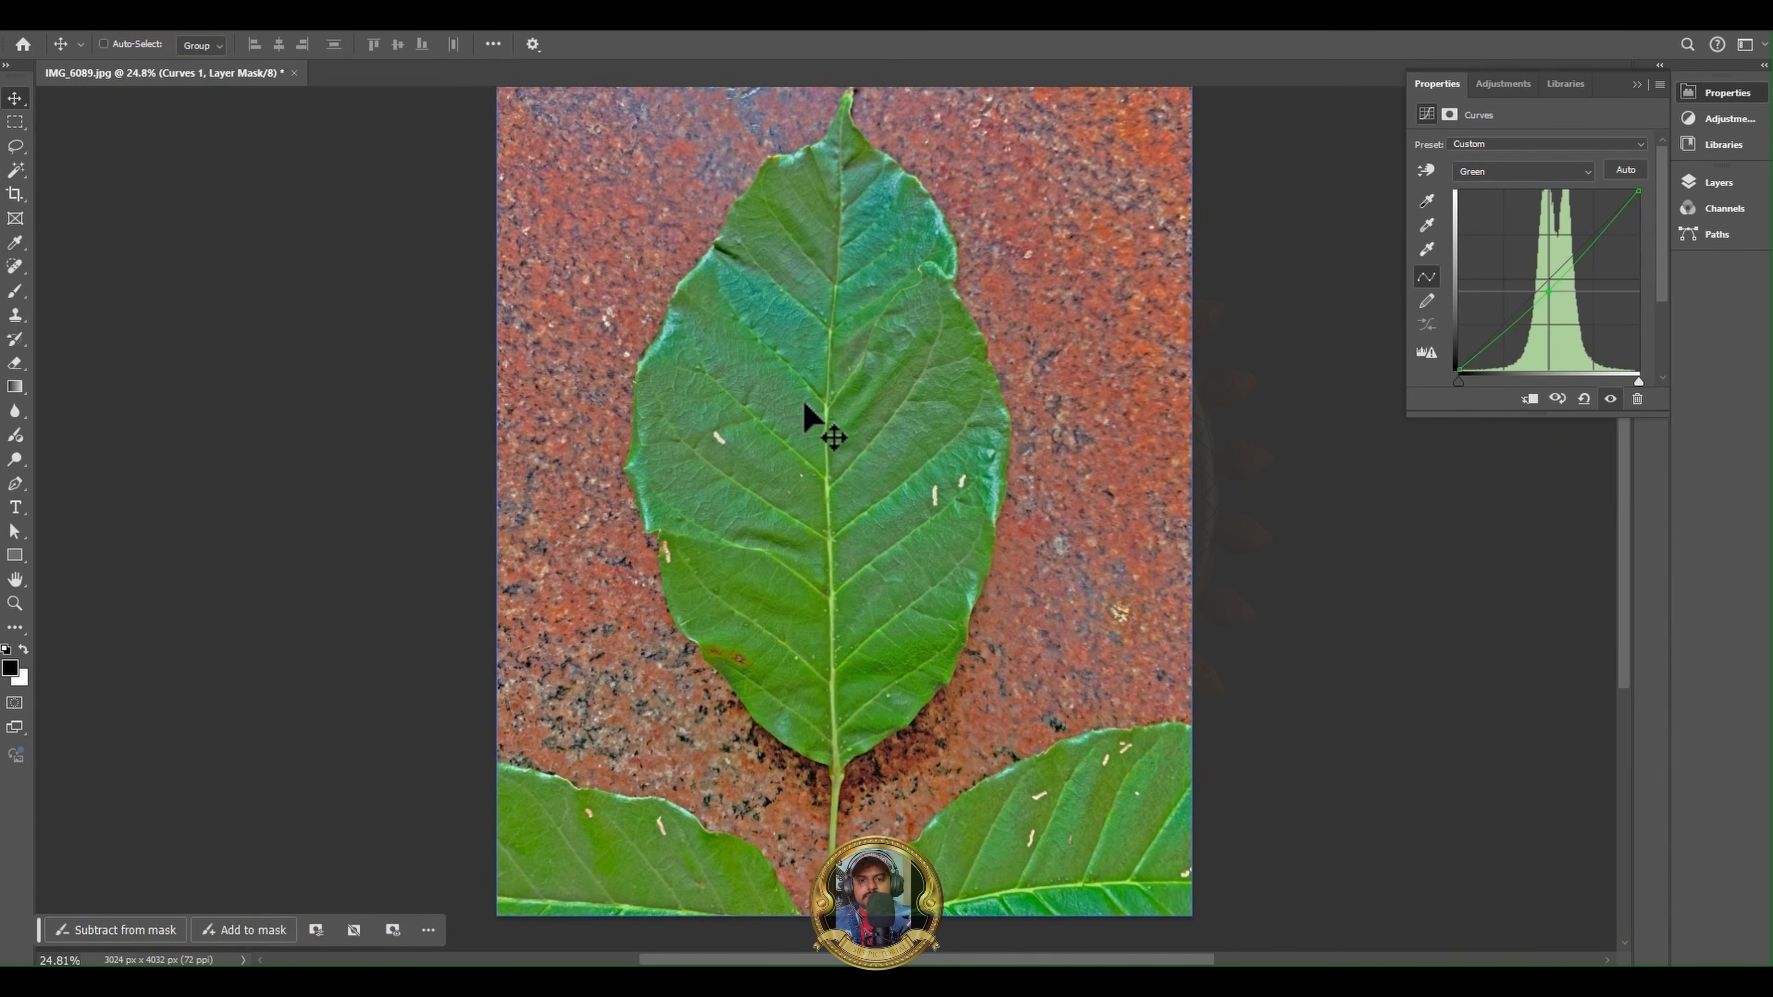
pyautogui.keyDown('alt'); pyautogui.scroll(-1, 807, 412); pyautogui.keyUp('alt')
pyautogui.keyDown('alt'); pyautogui.scroll(2, 903, 272); pyautogui.keyUp('alt')
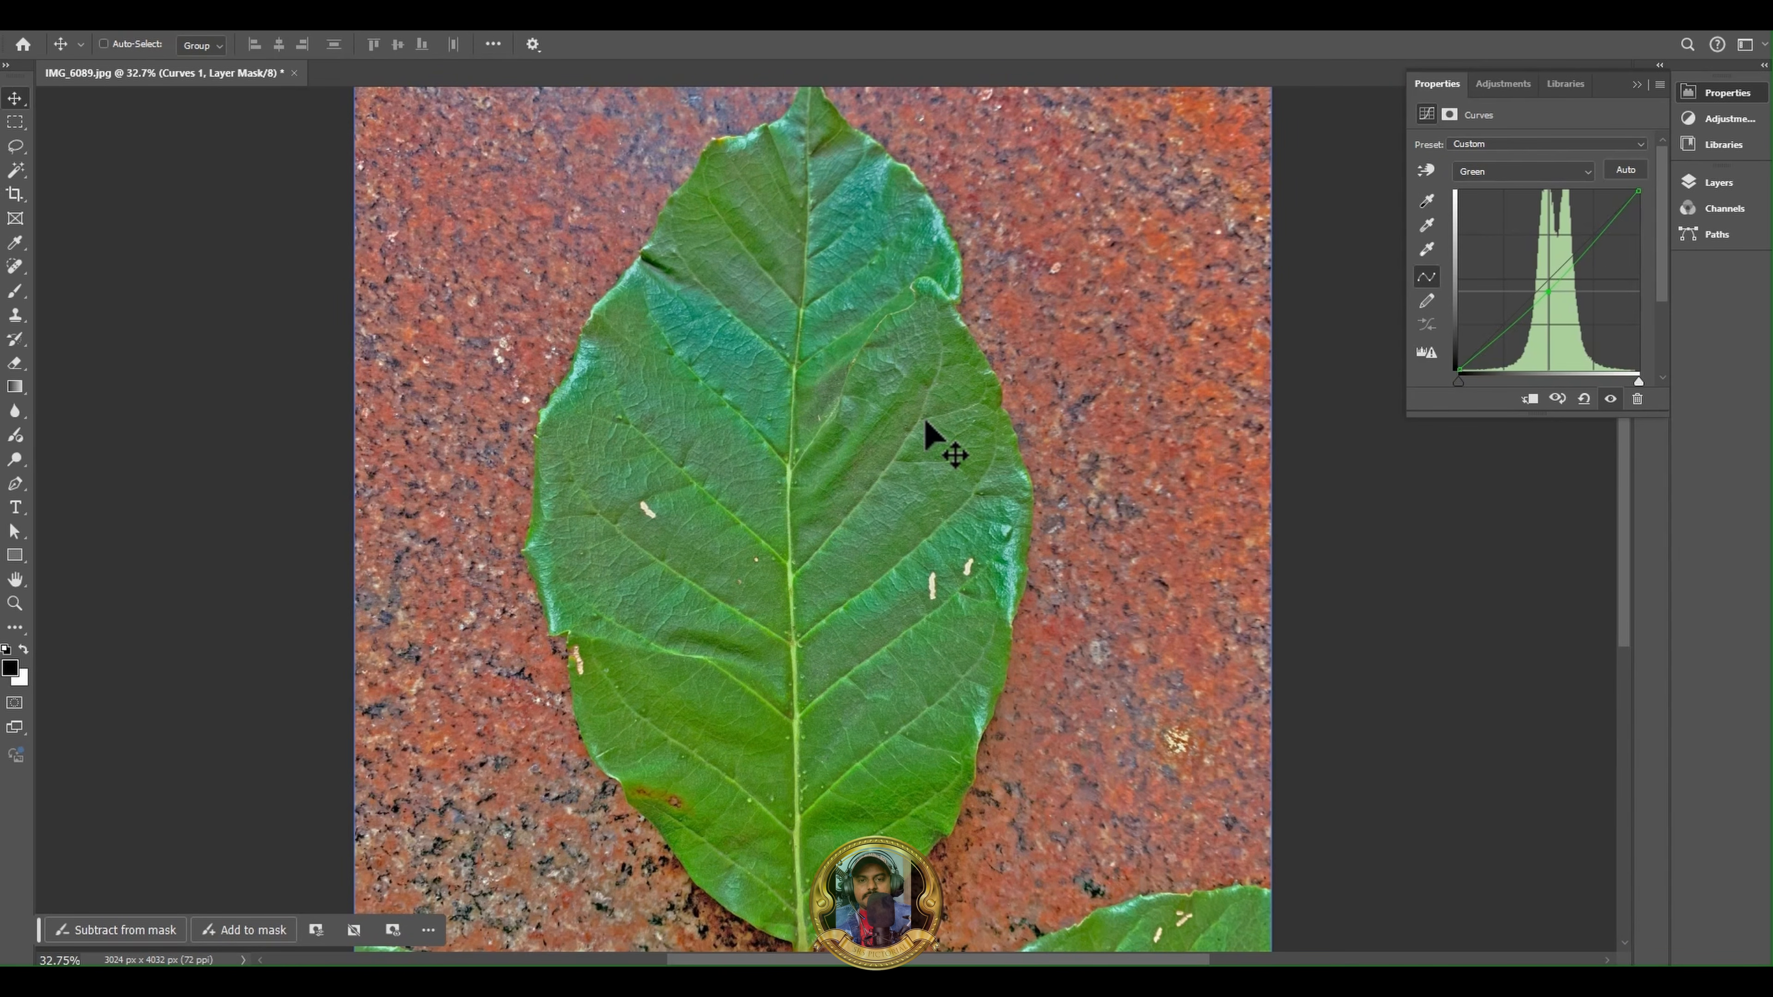
pyautogui.keyDown('alt'); pyautogui.scroll(-1, 925, 422); pyautogui.keyUp('alt')
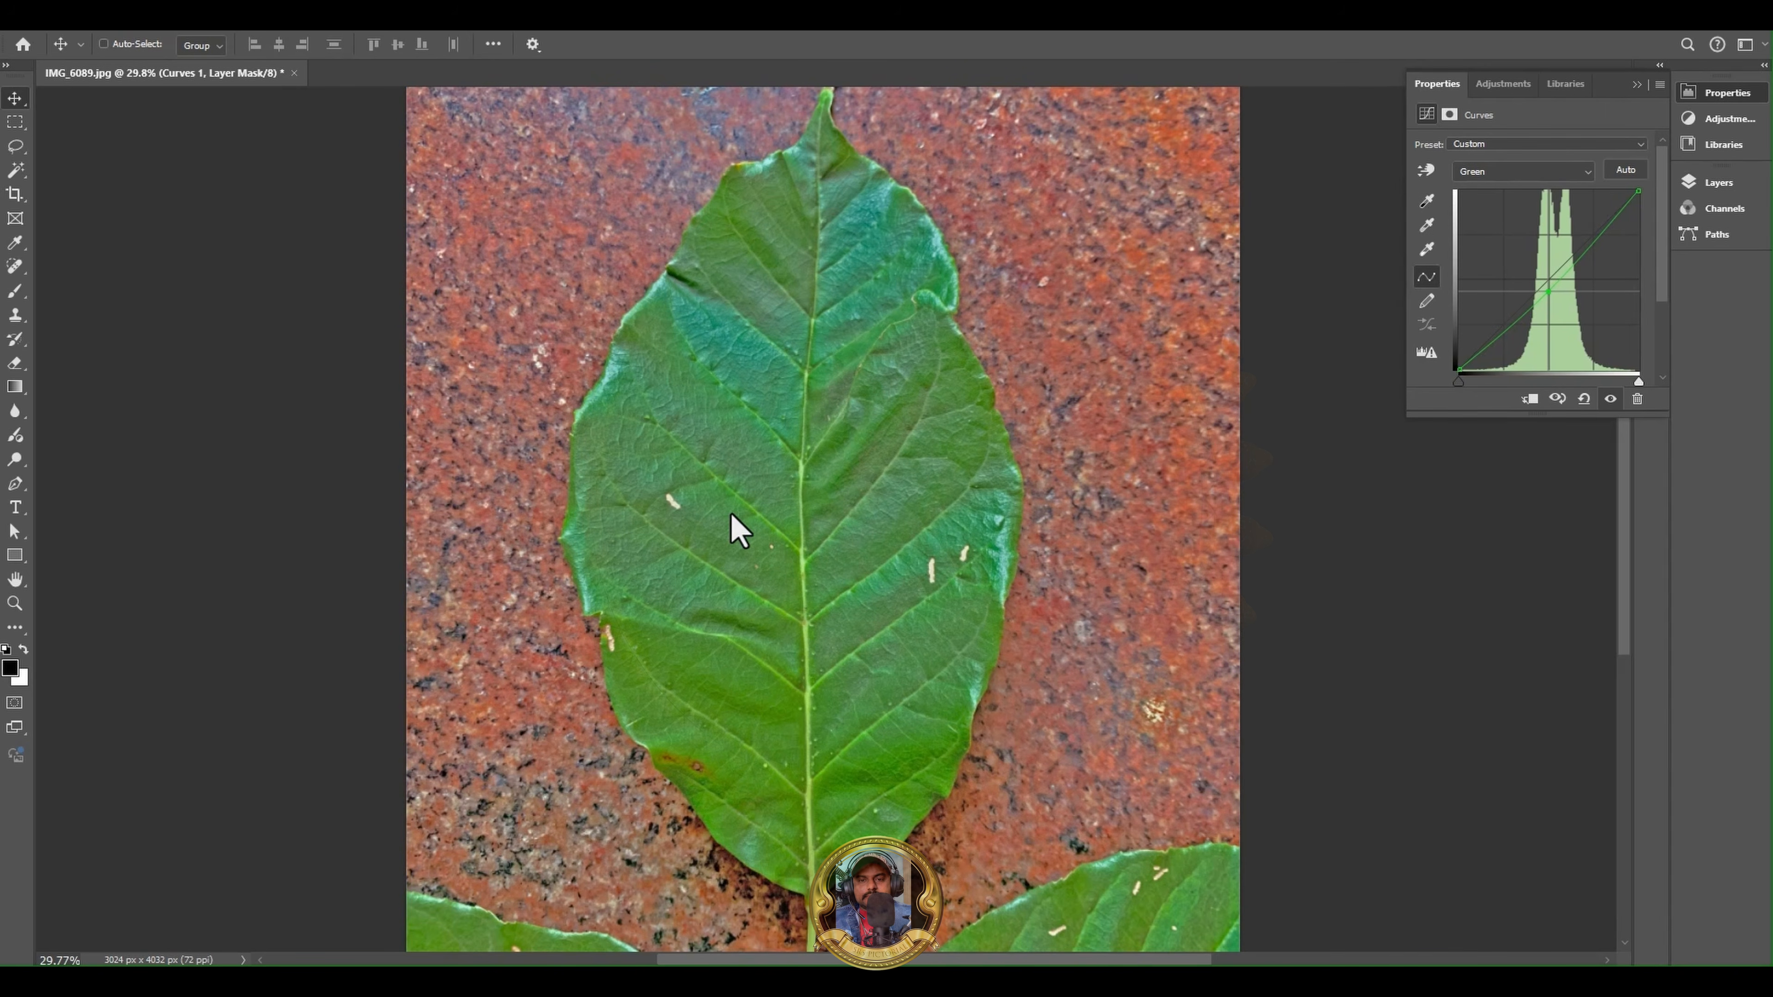
pyautogui.keyDown('alt'); pyautogui.scroll(-3, 742, 538); pyautogui.keyUp('alt')
pyautogui.keyDown('alt'); pyautogui.scroll(3, 741, 538); pyautogui.keyUp('alt')
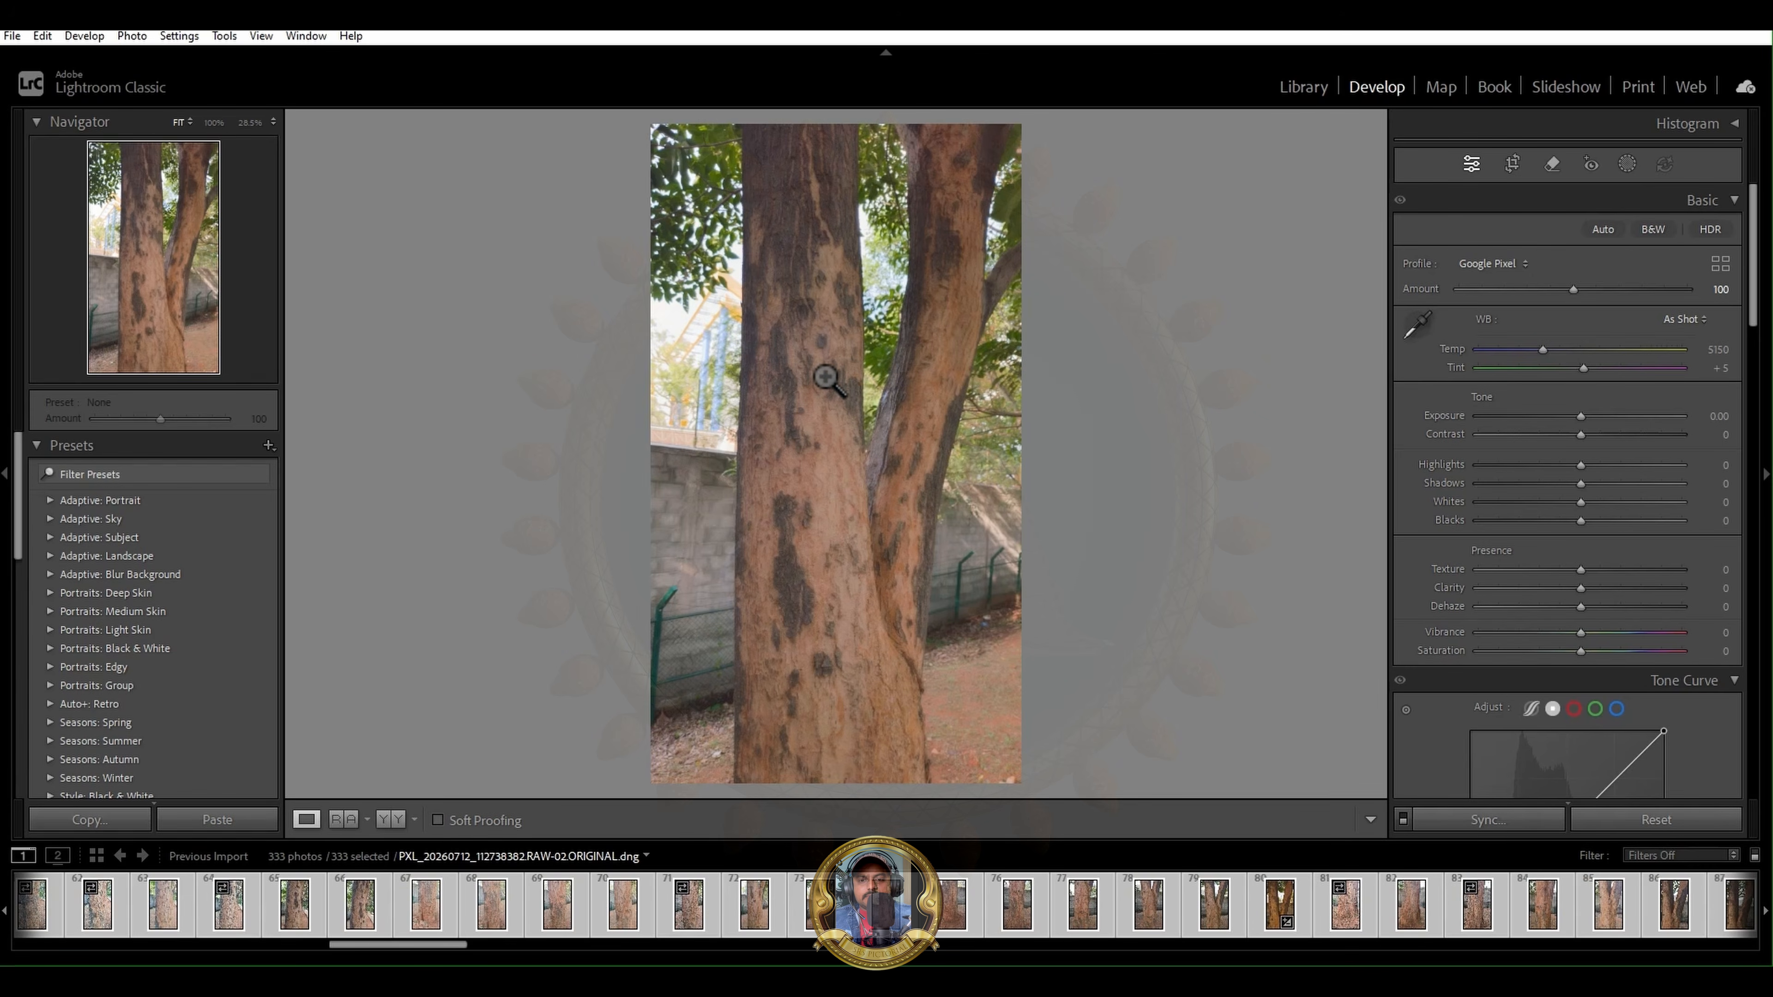
# - Switch to Lightroom Classic and examine the bark detail and lighting across the forked tree trunk photo
pyautogui.moveTo(831, 383); pyautogui.dragTo(875, 446)
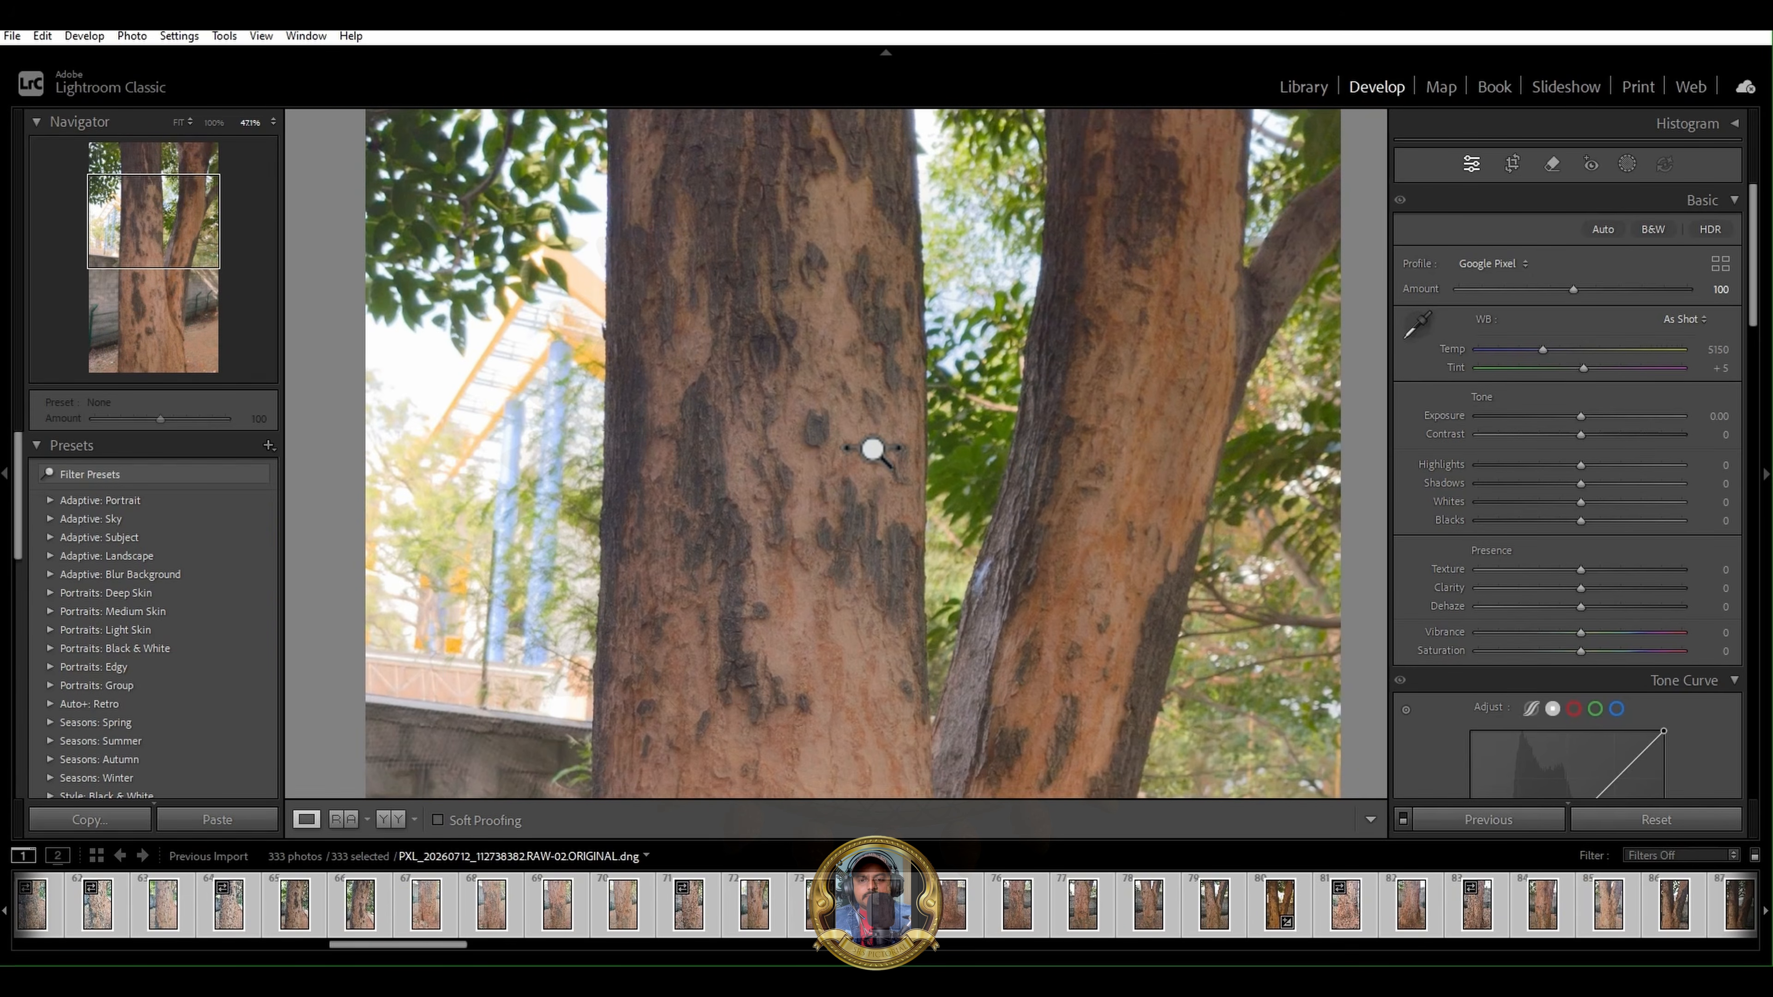
pyautogui.moveTo(830, 563); pyautogui.dragTo(788, 235)
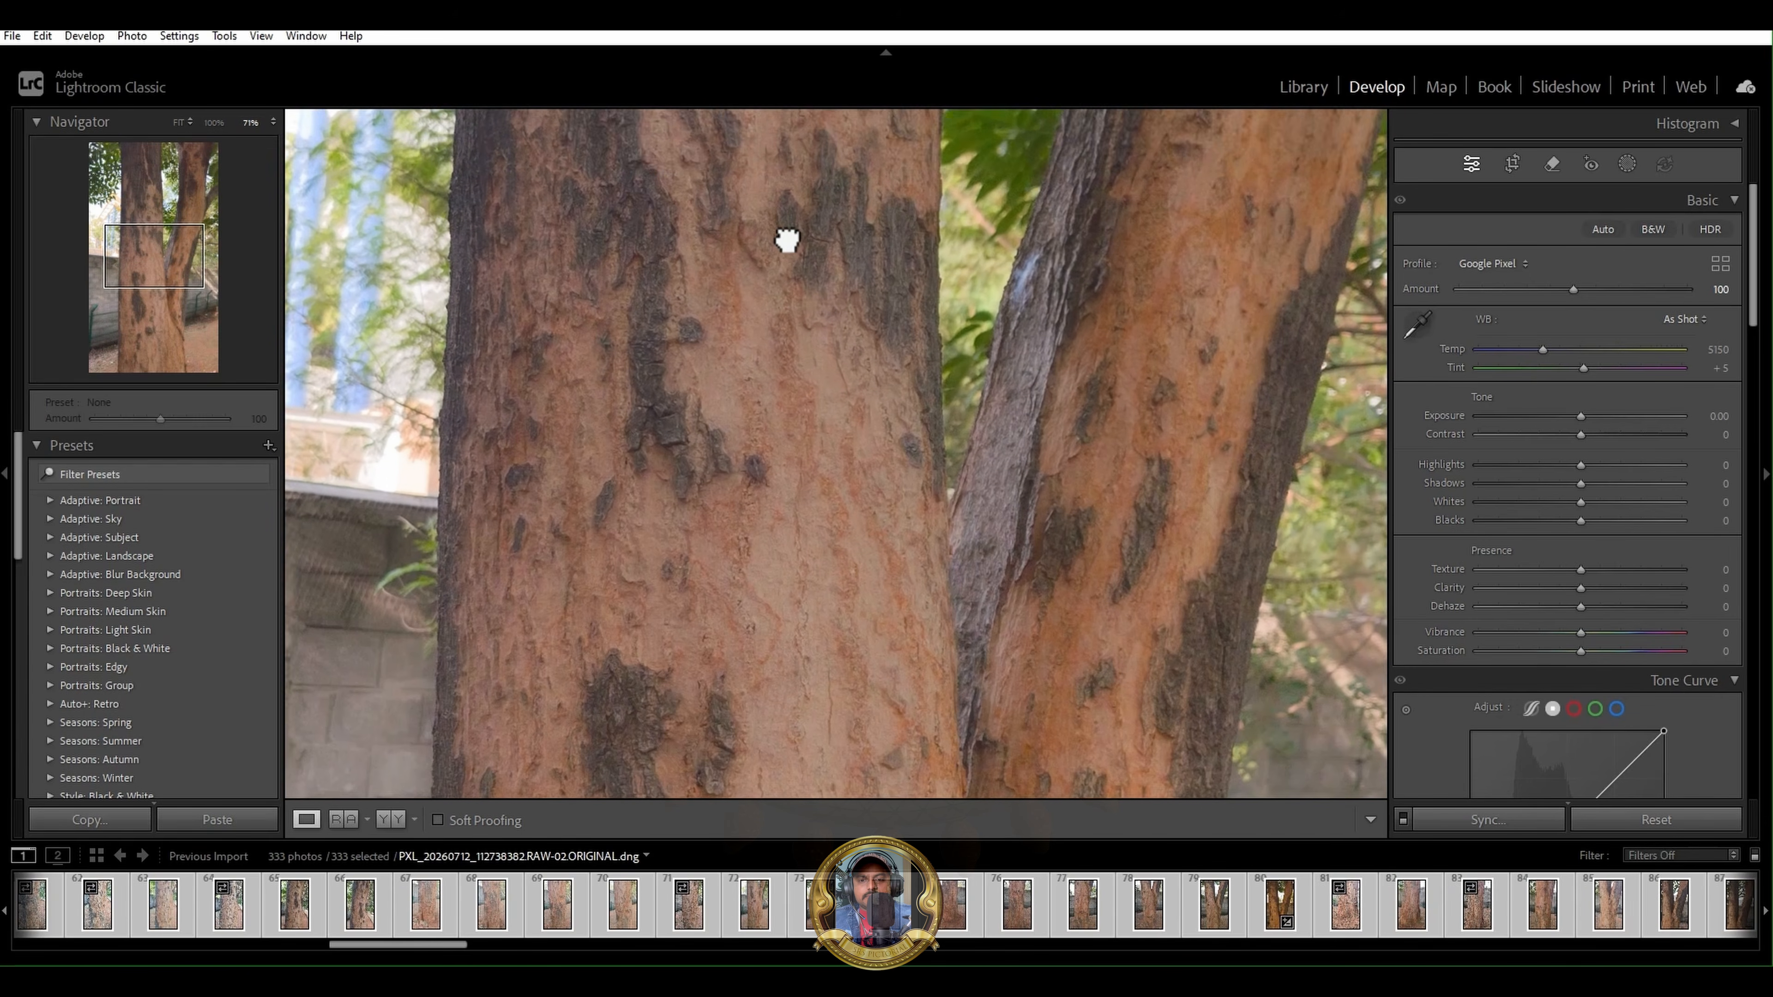
pyautogui.moveTo(960, 488); pyautogui.dragTo(649, 523)
pyautogui.moveTo(843, 538); pyautogui.dragTo(852, 712)
pyautogui.moveTo(649, 251); pyautogui.dragTo(748, 558)
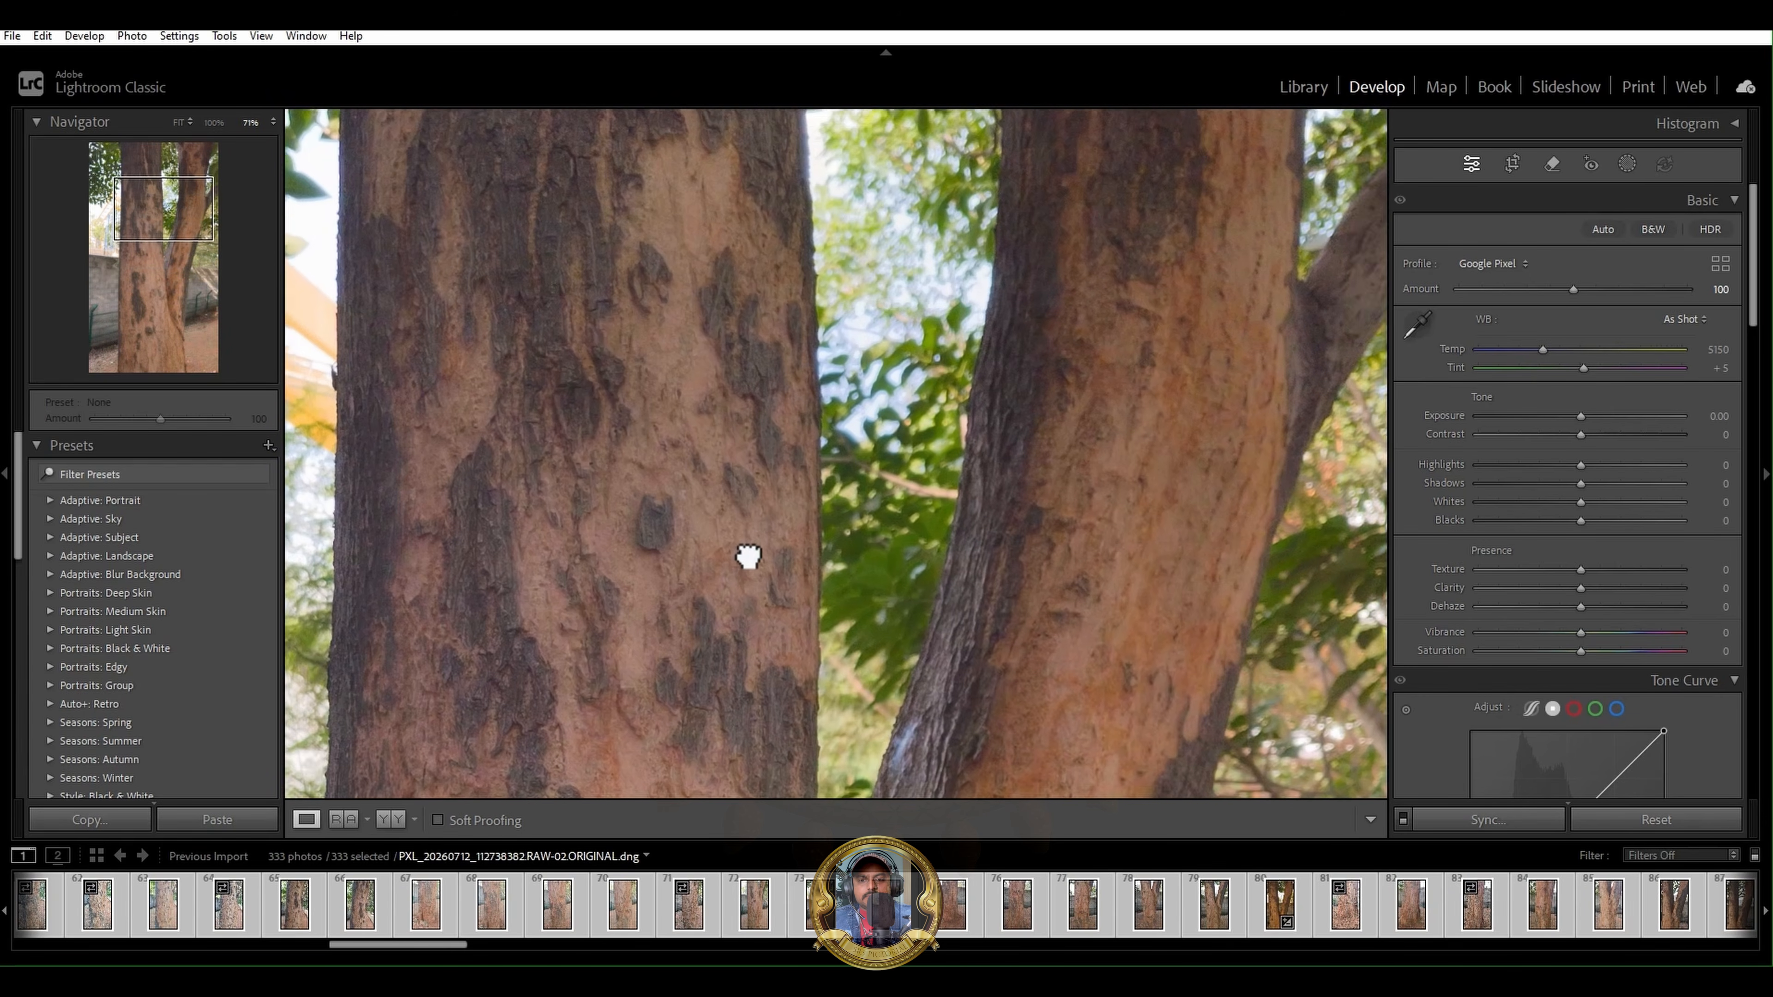
pyautogui.moveTo(737, 380); pyautogui.dragTo(907, 508)
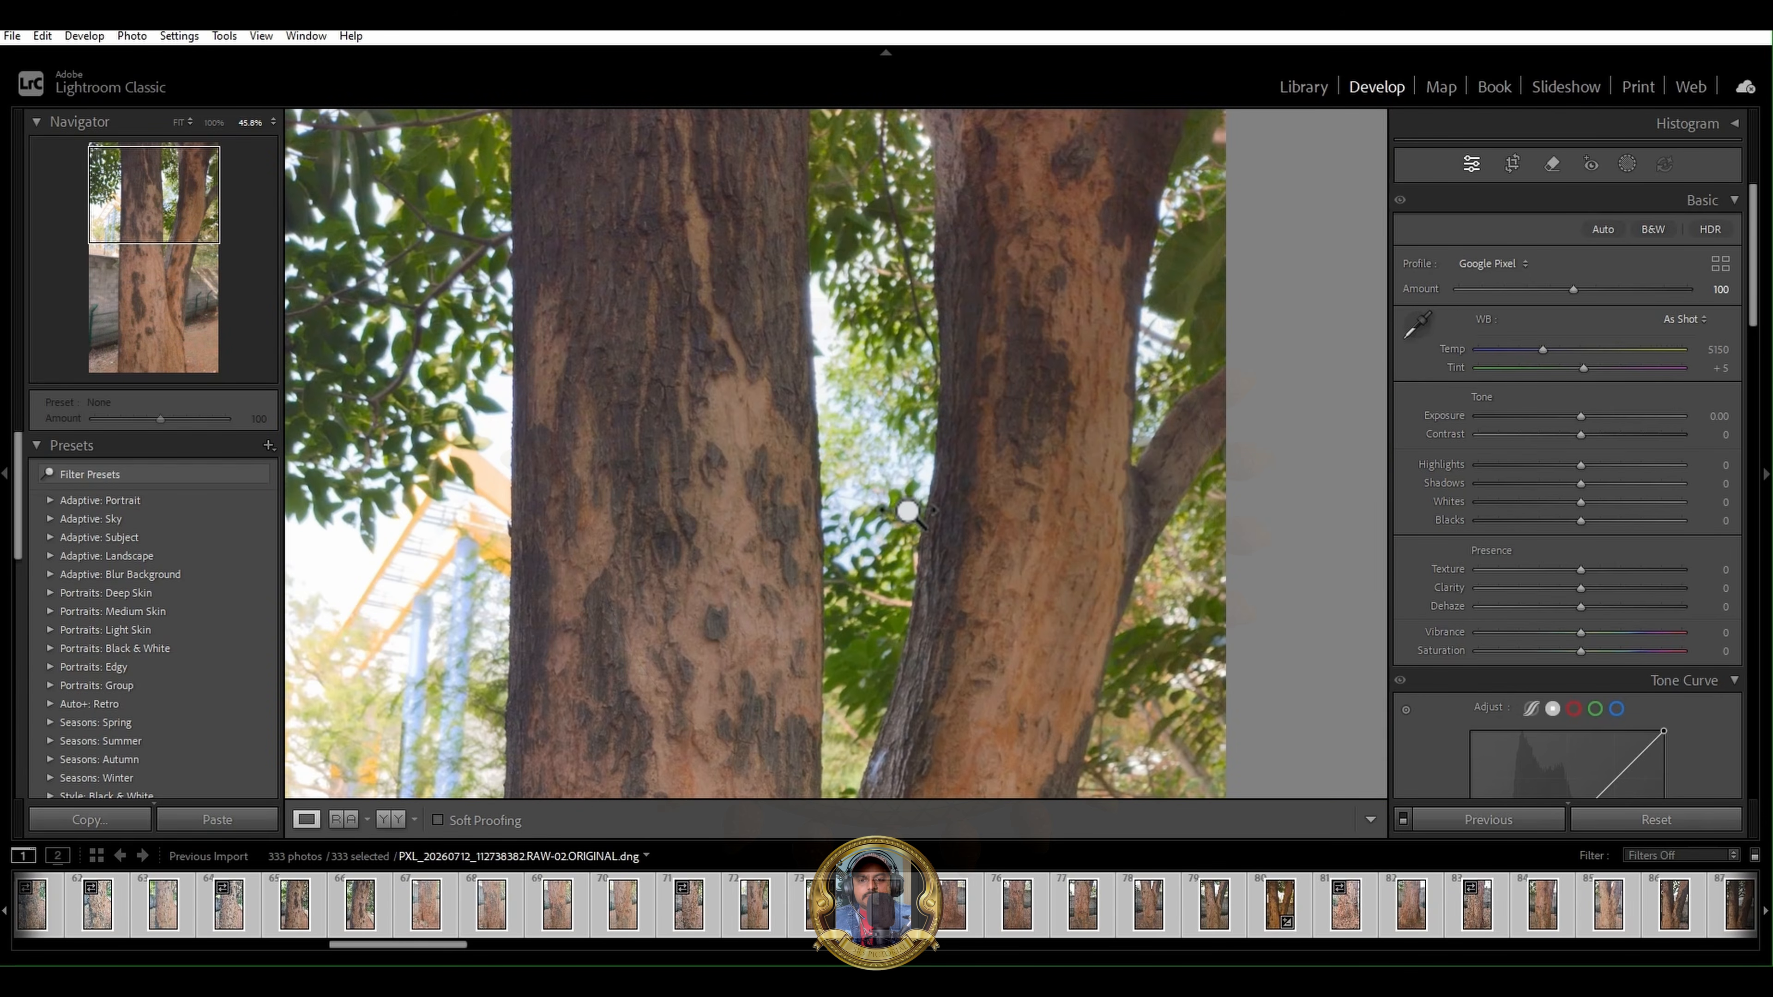
pyautogui.moveTo(792, 578); pyautogui.dragTo(816, 160)
pyautogui.moveTo(730, 422); pyautogui.dragTo(716, 317)
pyautogui.keyDown('shift'); pyautogui.moveTo(802, 482); pyautogui.dragTo(847, 486); pyautogui.keyUp('shift')
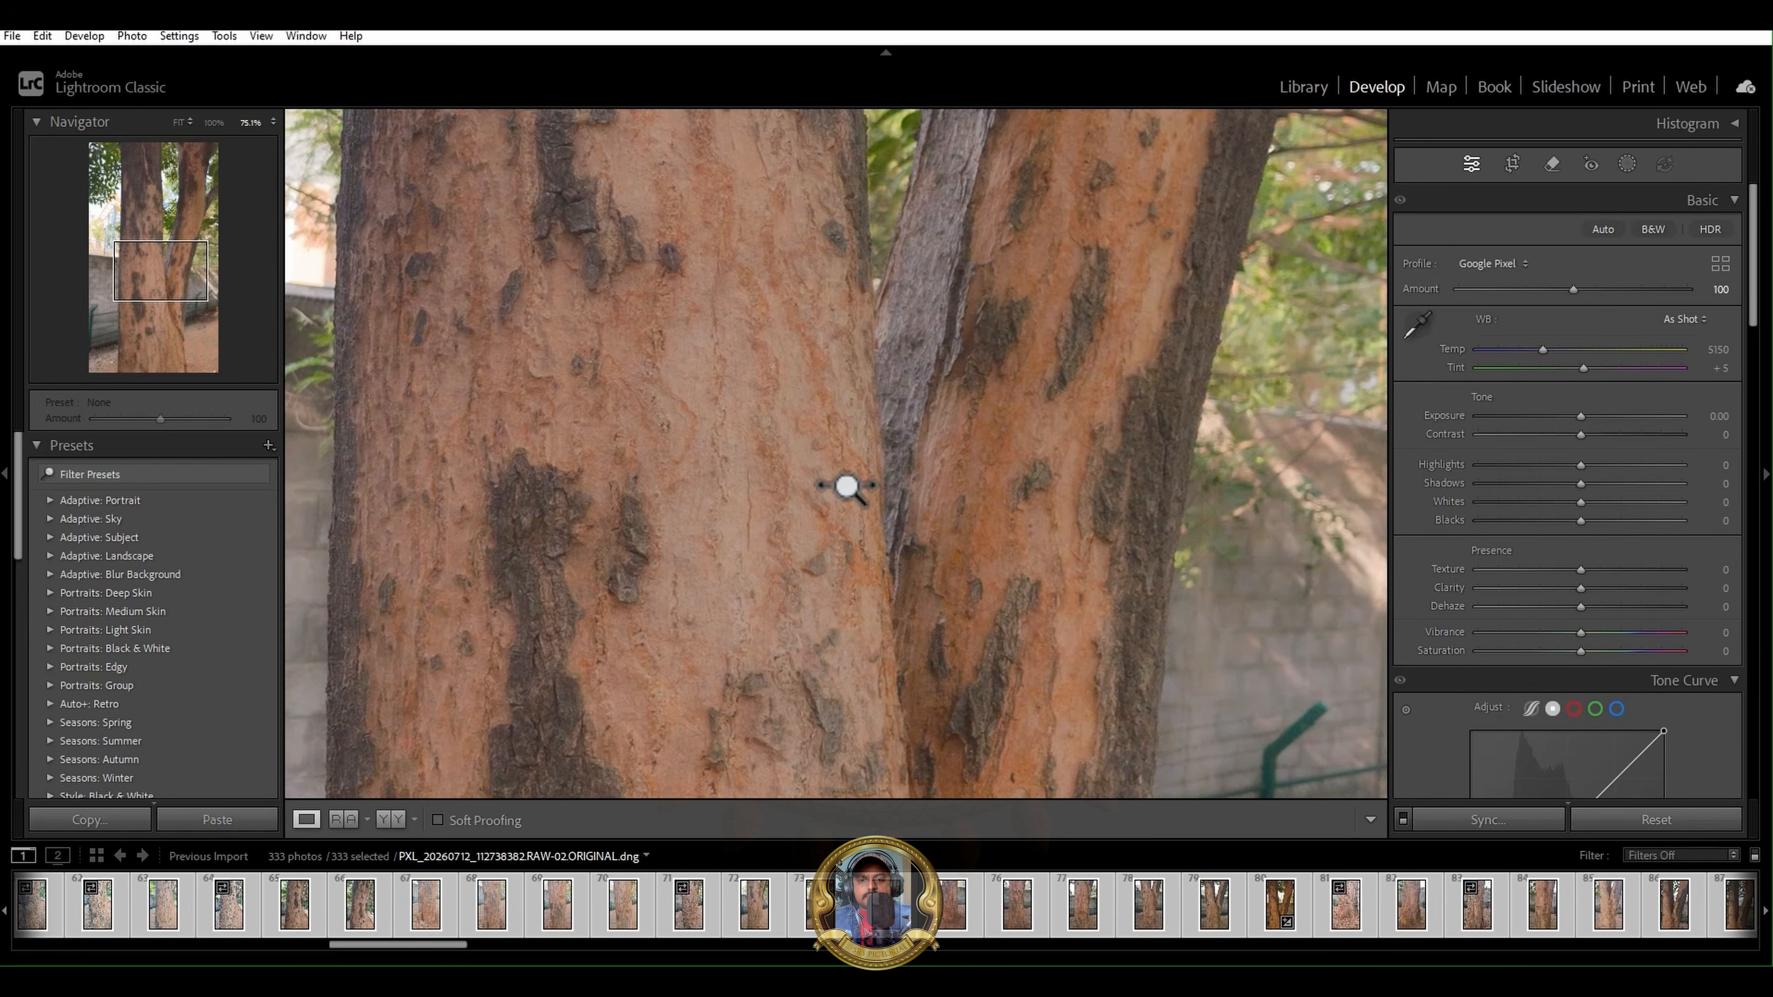
pyautogui.moveTo(719, 345); pyautogui.dragTo(815, 451)
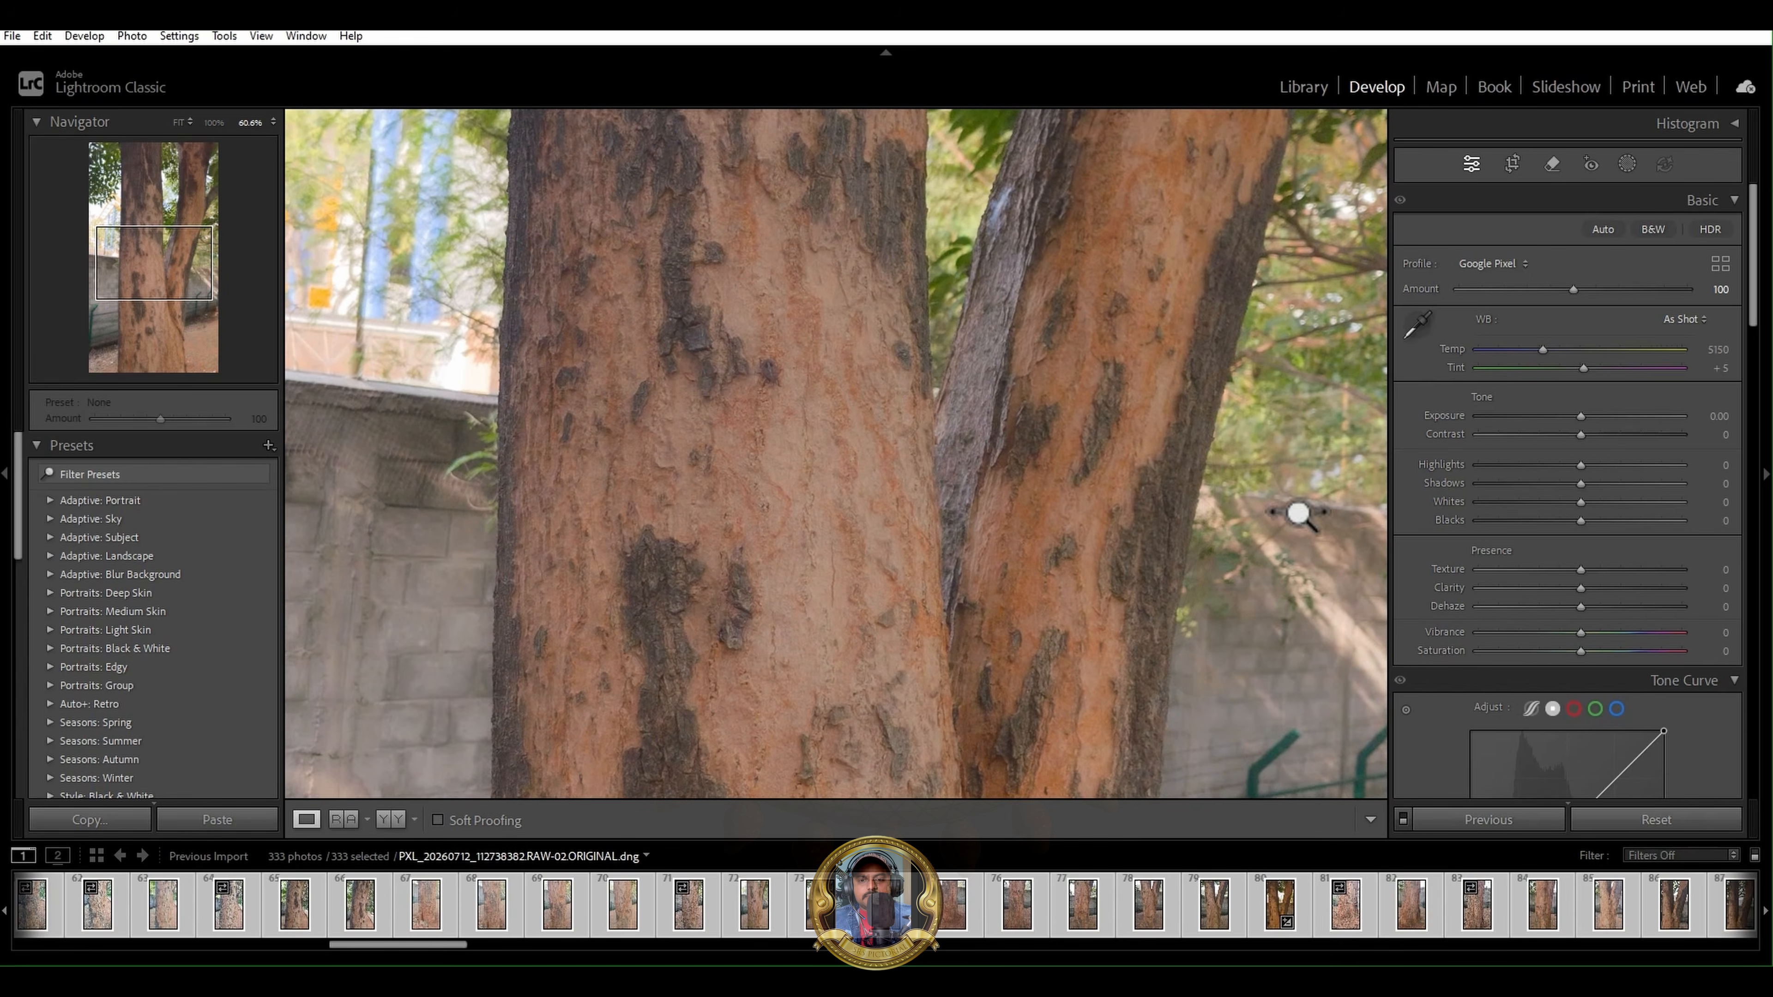
# - Apply Auto tone settings to the forked tree trunk photo and lower its Vibrance to -5
pyautogui.click(1602, 231)
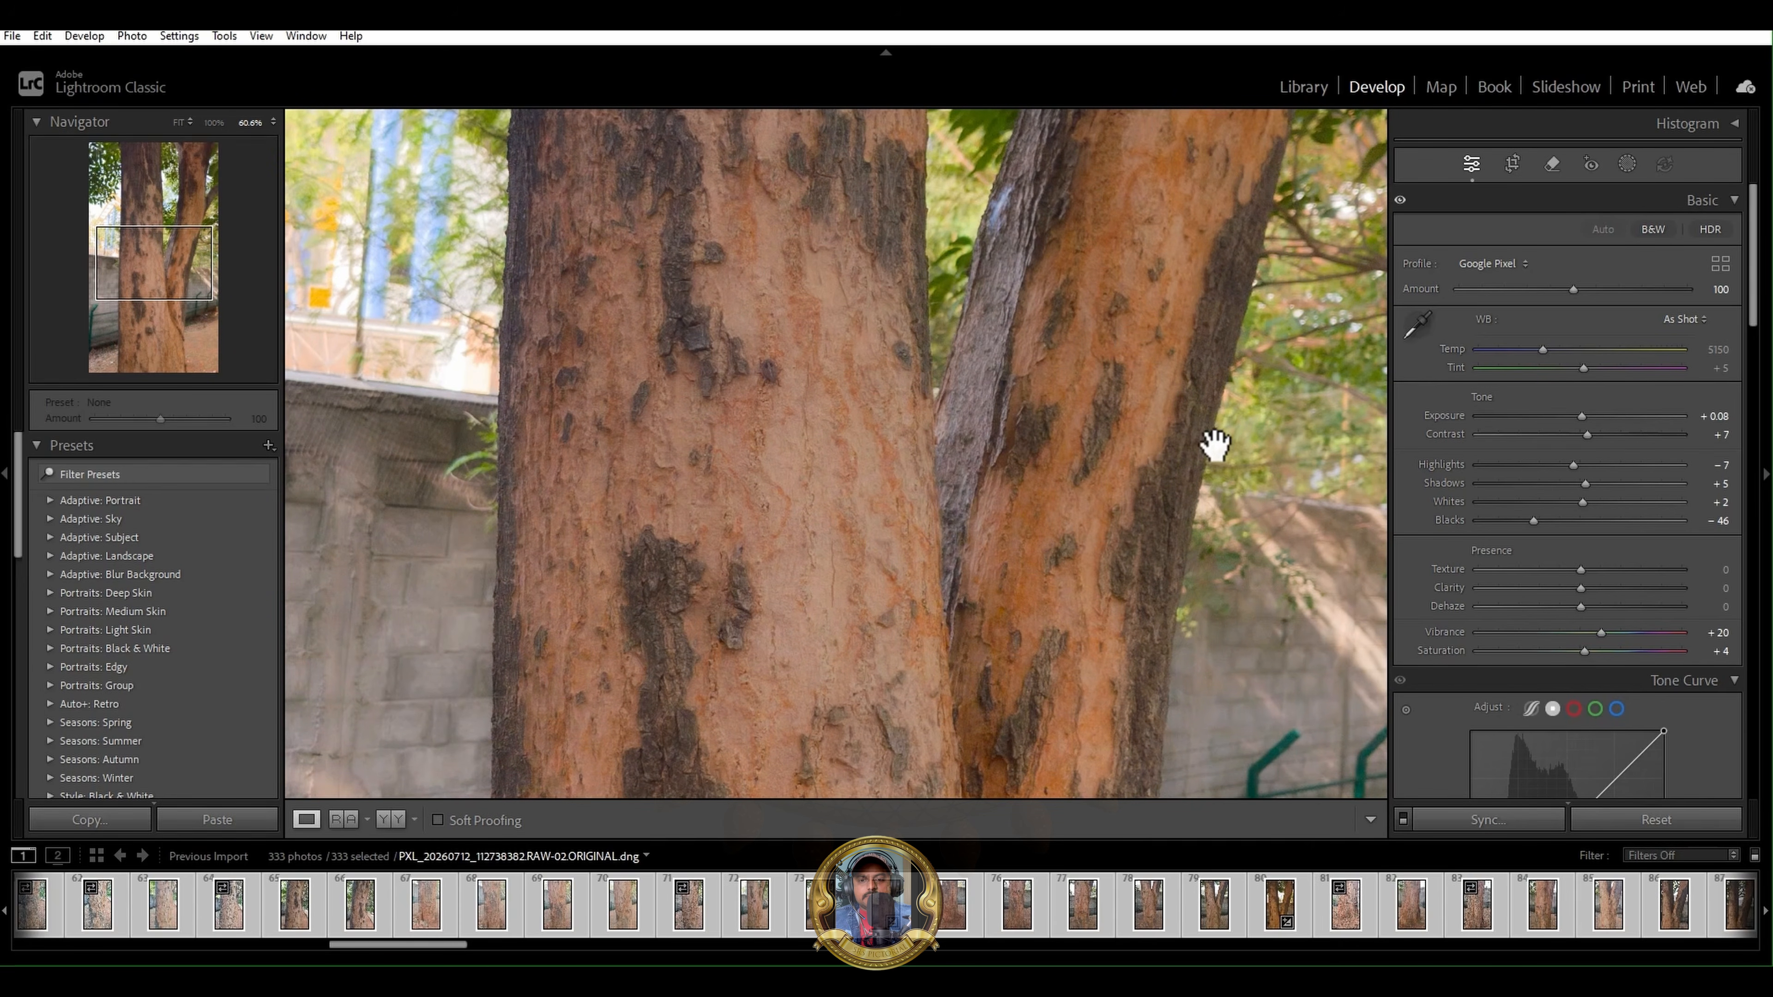
pyautogui.moveTo(1756, 293); pyautogui.dragTo(1760, 331)
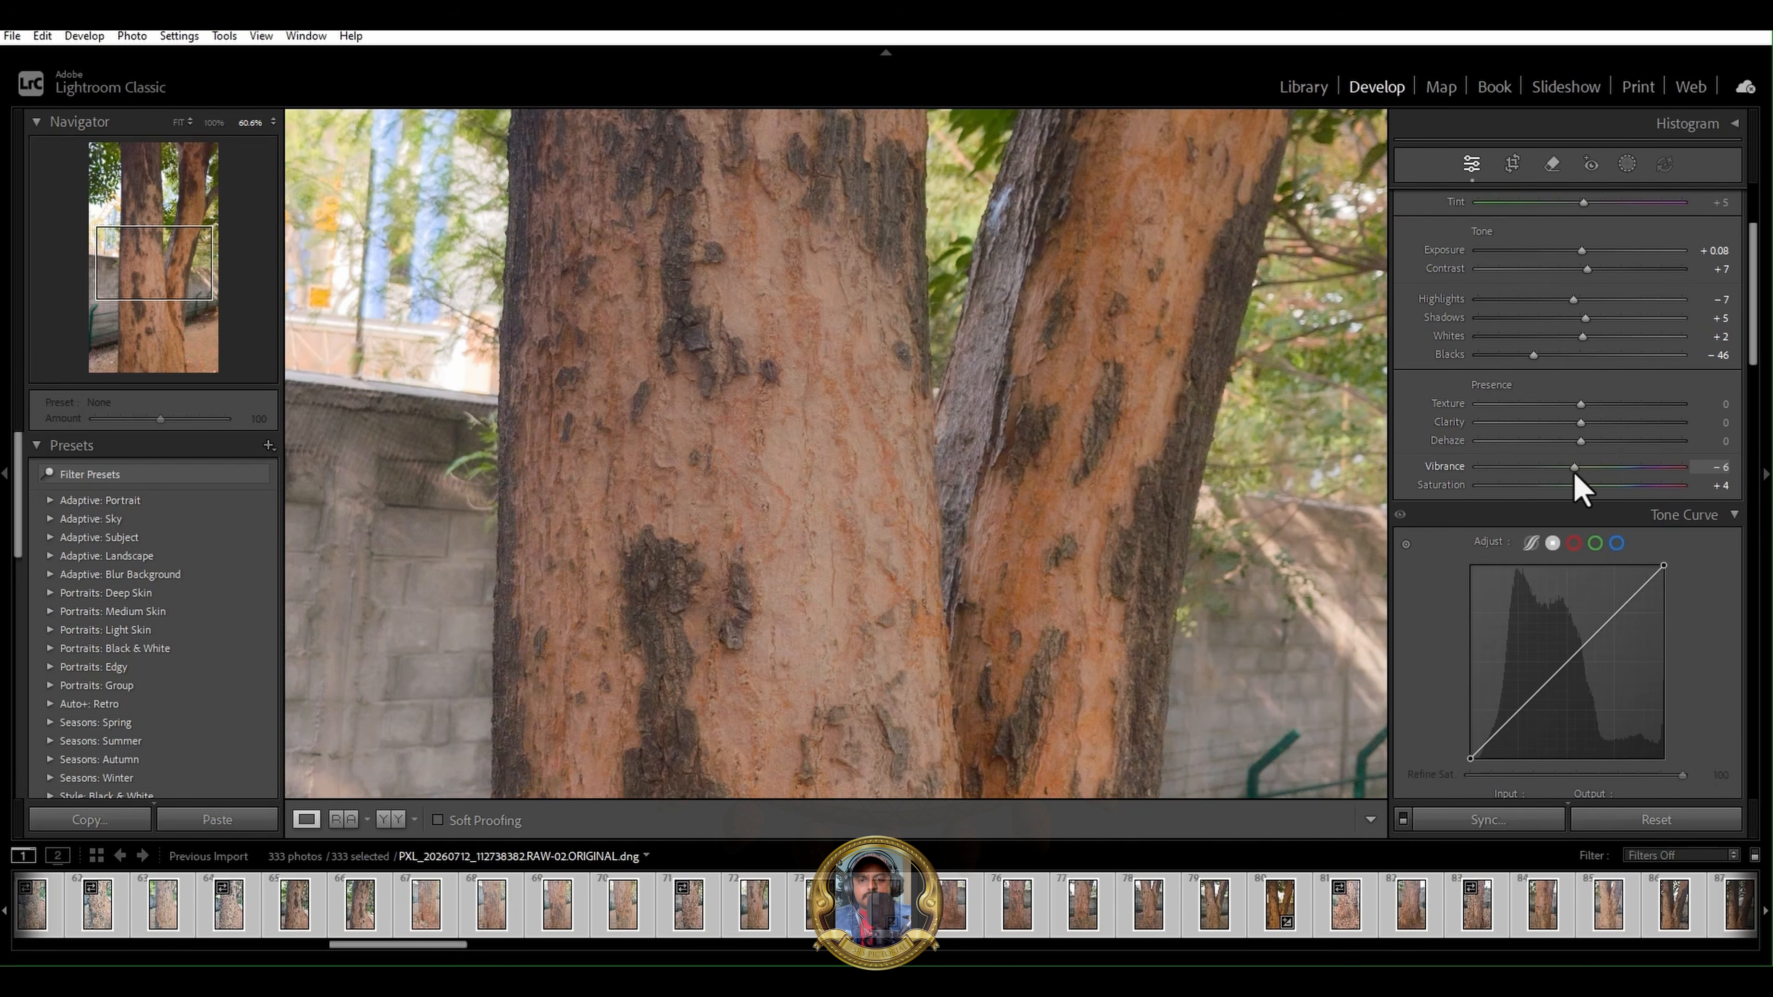
pyautogui.moveTo(1755, 348); pyautogui.dragTo(1757, 375)
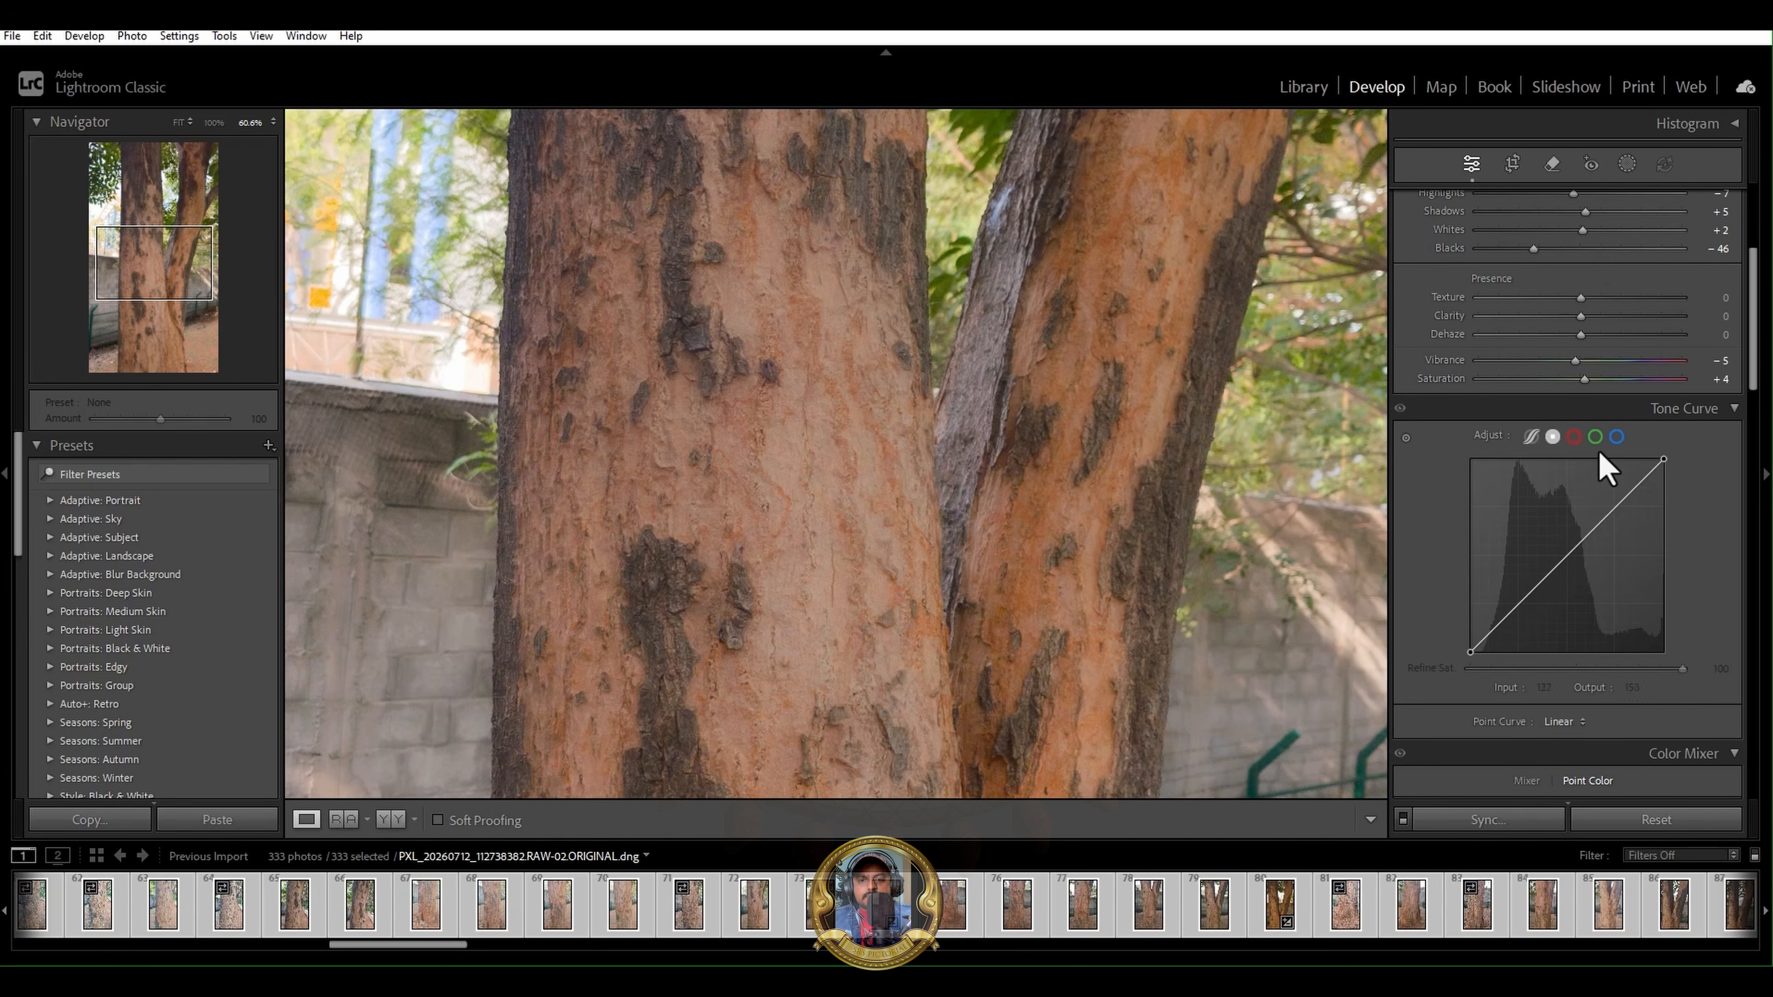
# - View the trunk photo PXL_20260712_112725621.RAW-02.ORIGINAL.dng, then open PXL_20260712_112703418.RAW-02.ORIGINAL.dng for editing
pyautogui.click(494, 930)
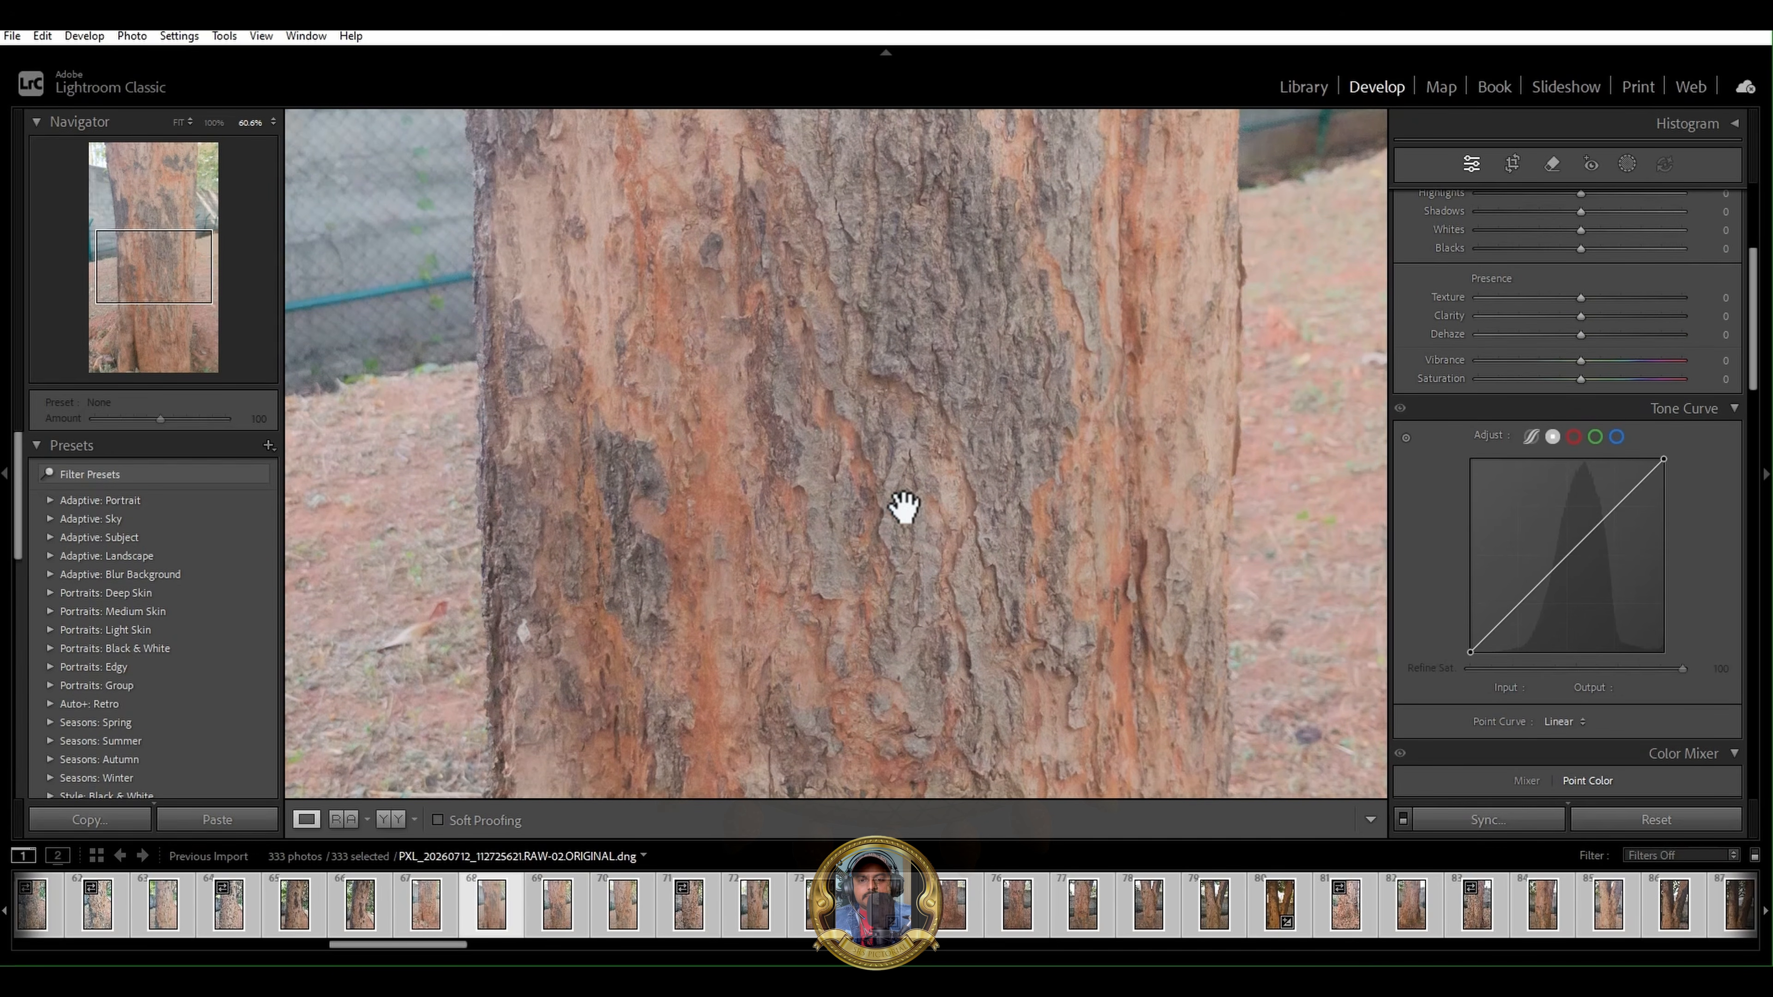
pyautogui.keyDown('shift'); pyautogui.moveTo(901, 507); pyautogui.dragTo(812, 482); pyautogui.keyUp('shift')
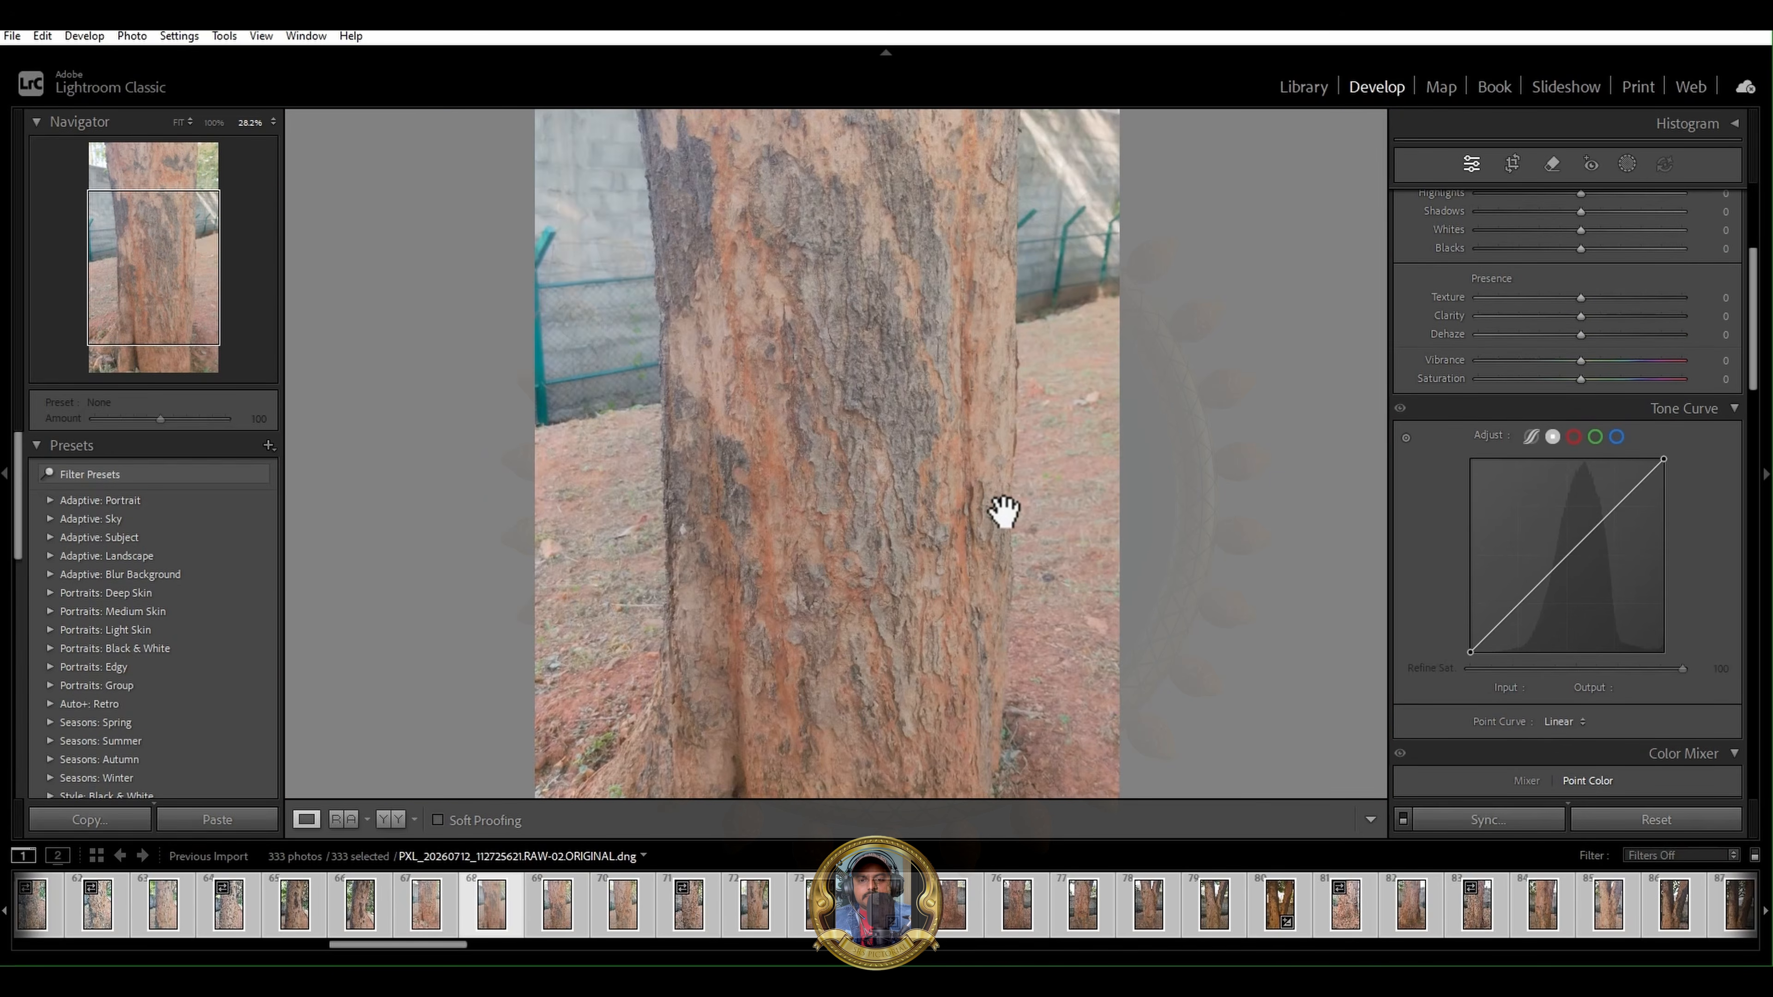
pyautogui.click(369, 934)
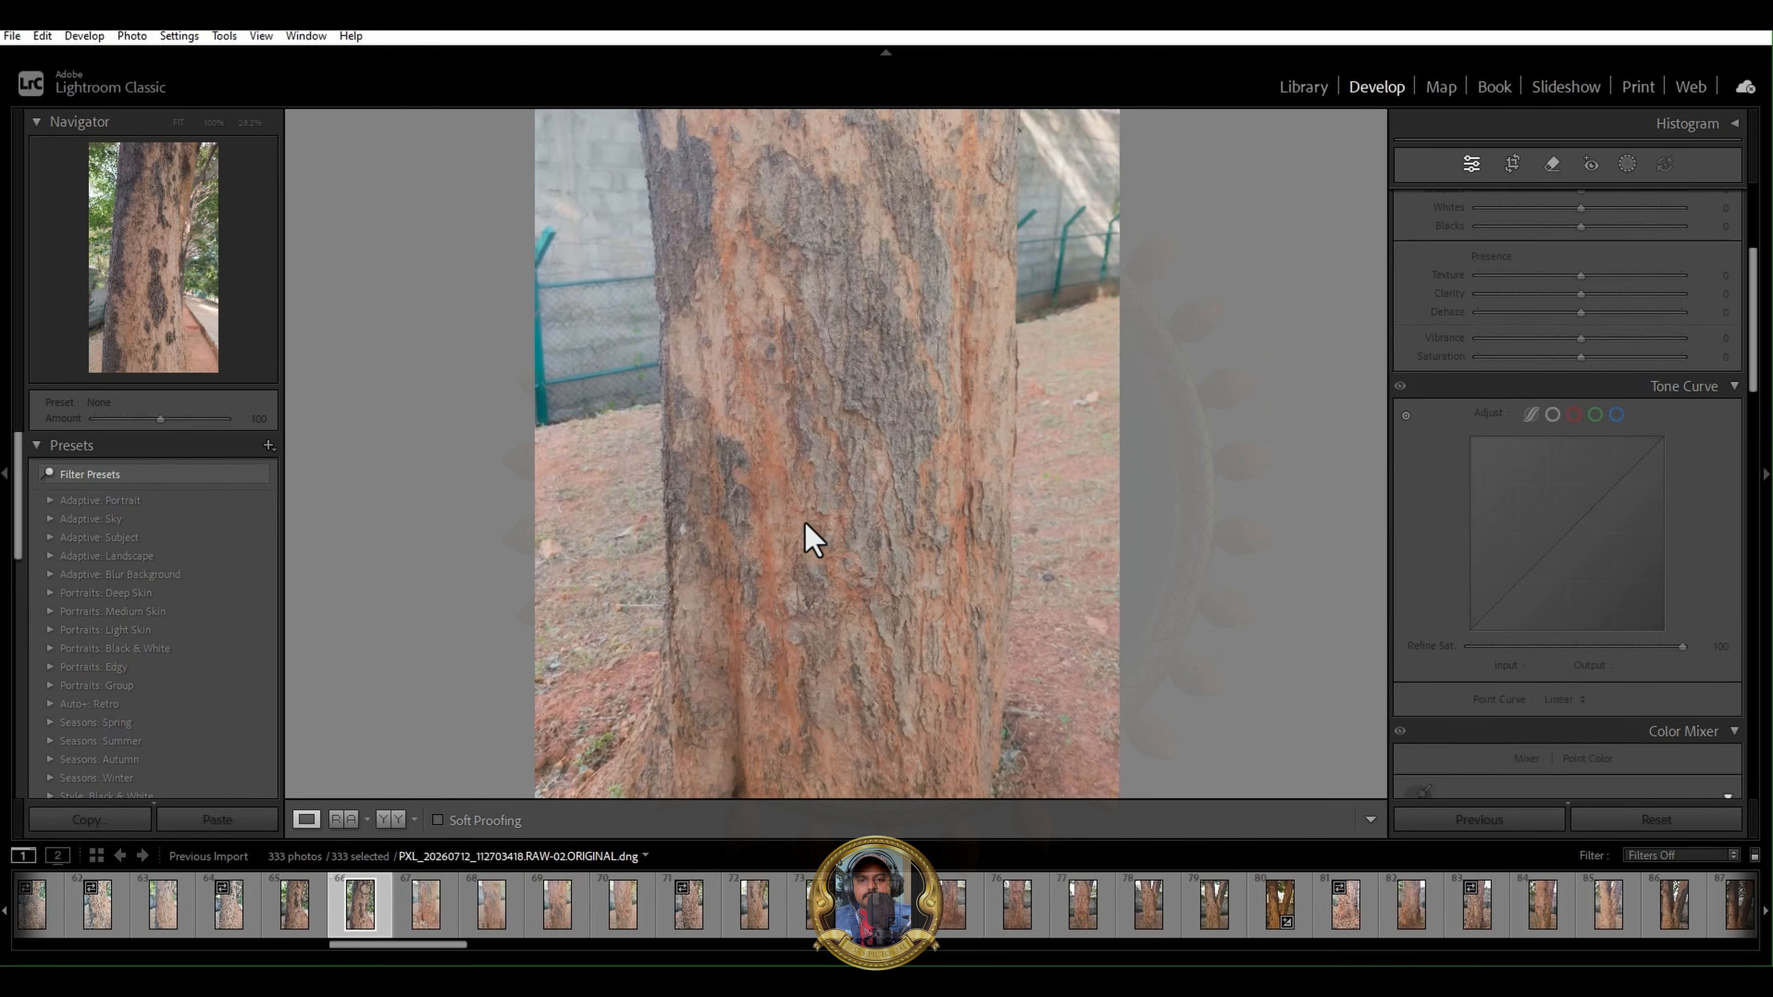
pyautogui.keyDown('shift'); pyautogui.moveTo(798, 387); pyautogui.dragTo(883, 405); pyautogui.keyUp('shift')
pyautogui.moveTo(1759, 316); pyautogui.dragTo(1729, 241)
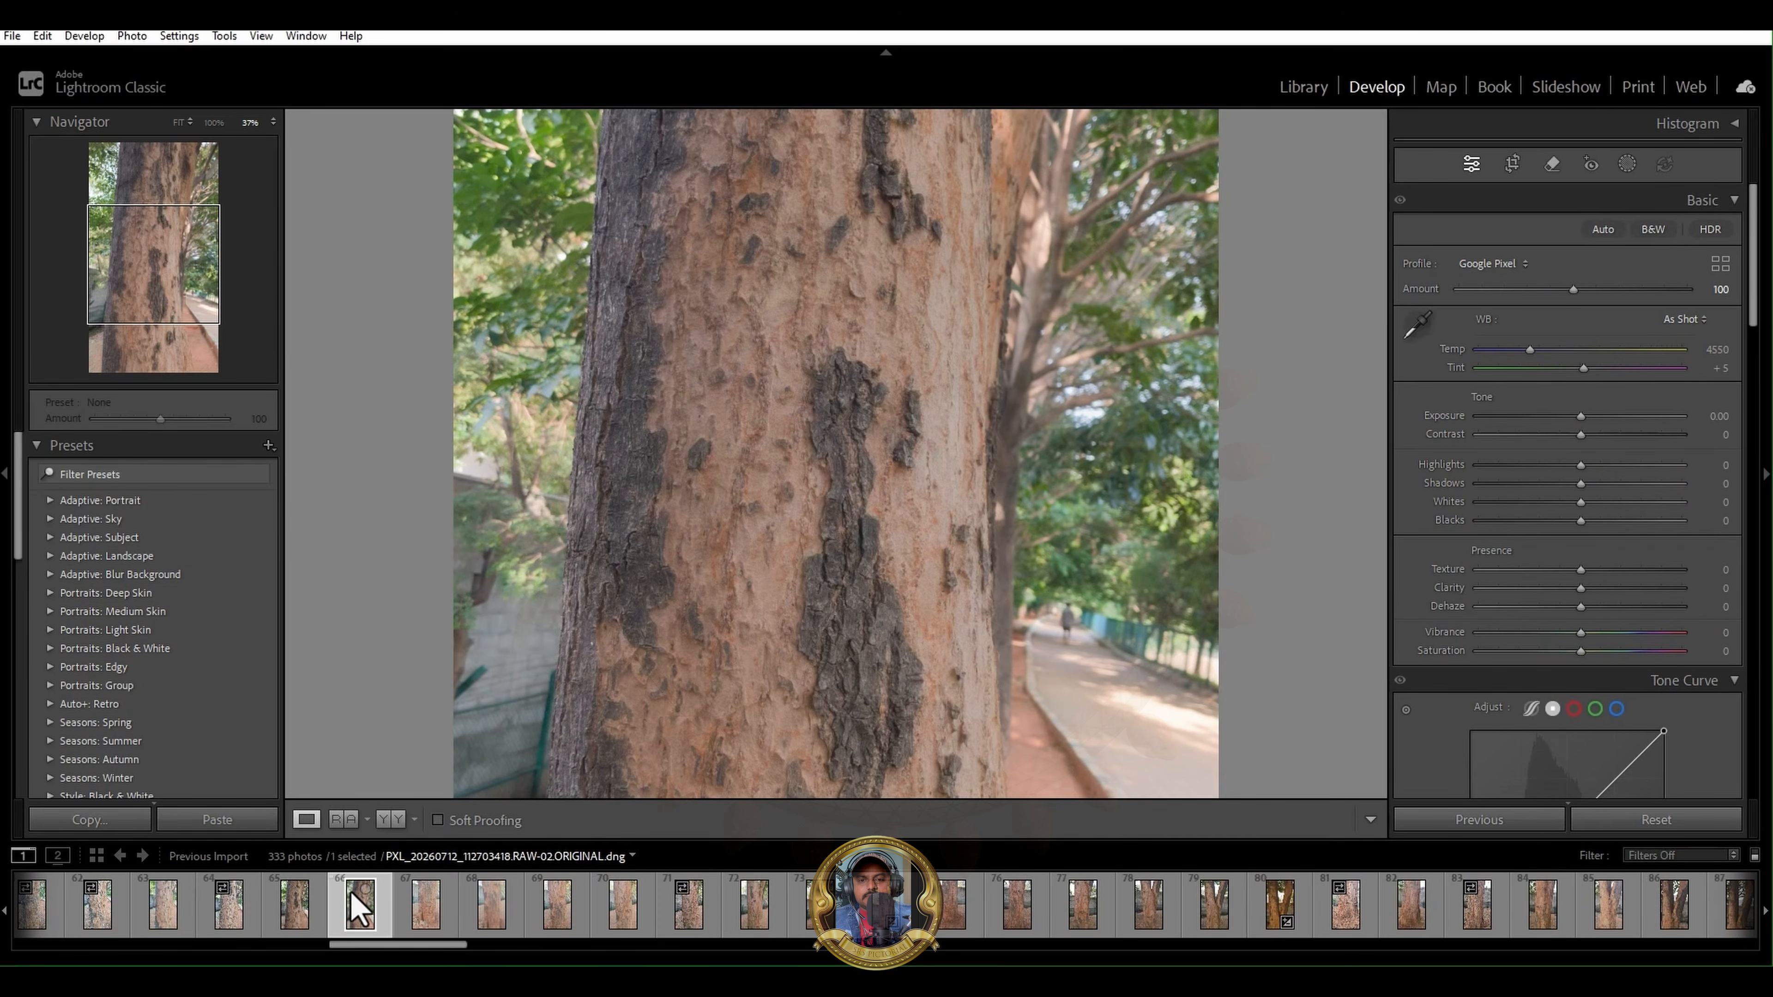
# - Select all photos in the filmstrip and apply Auto White Balance to them
pyautogui.hotkey('ctrl', 'a')
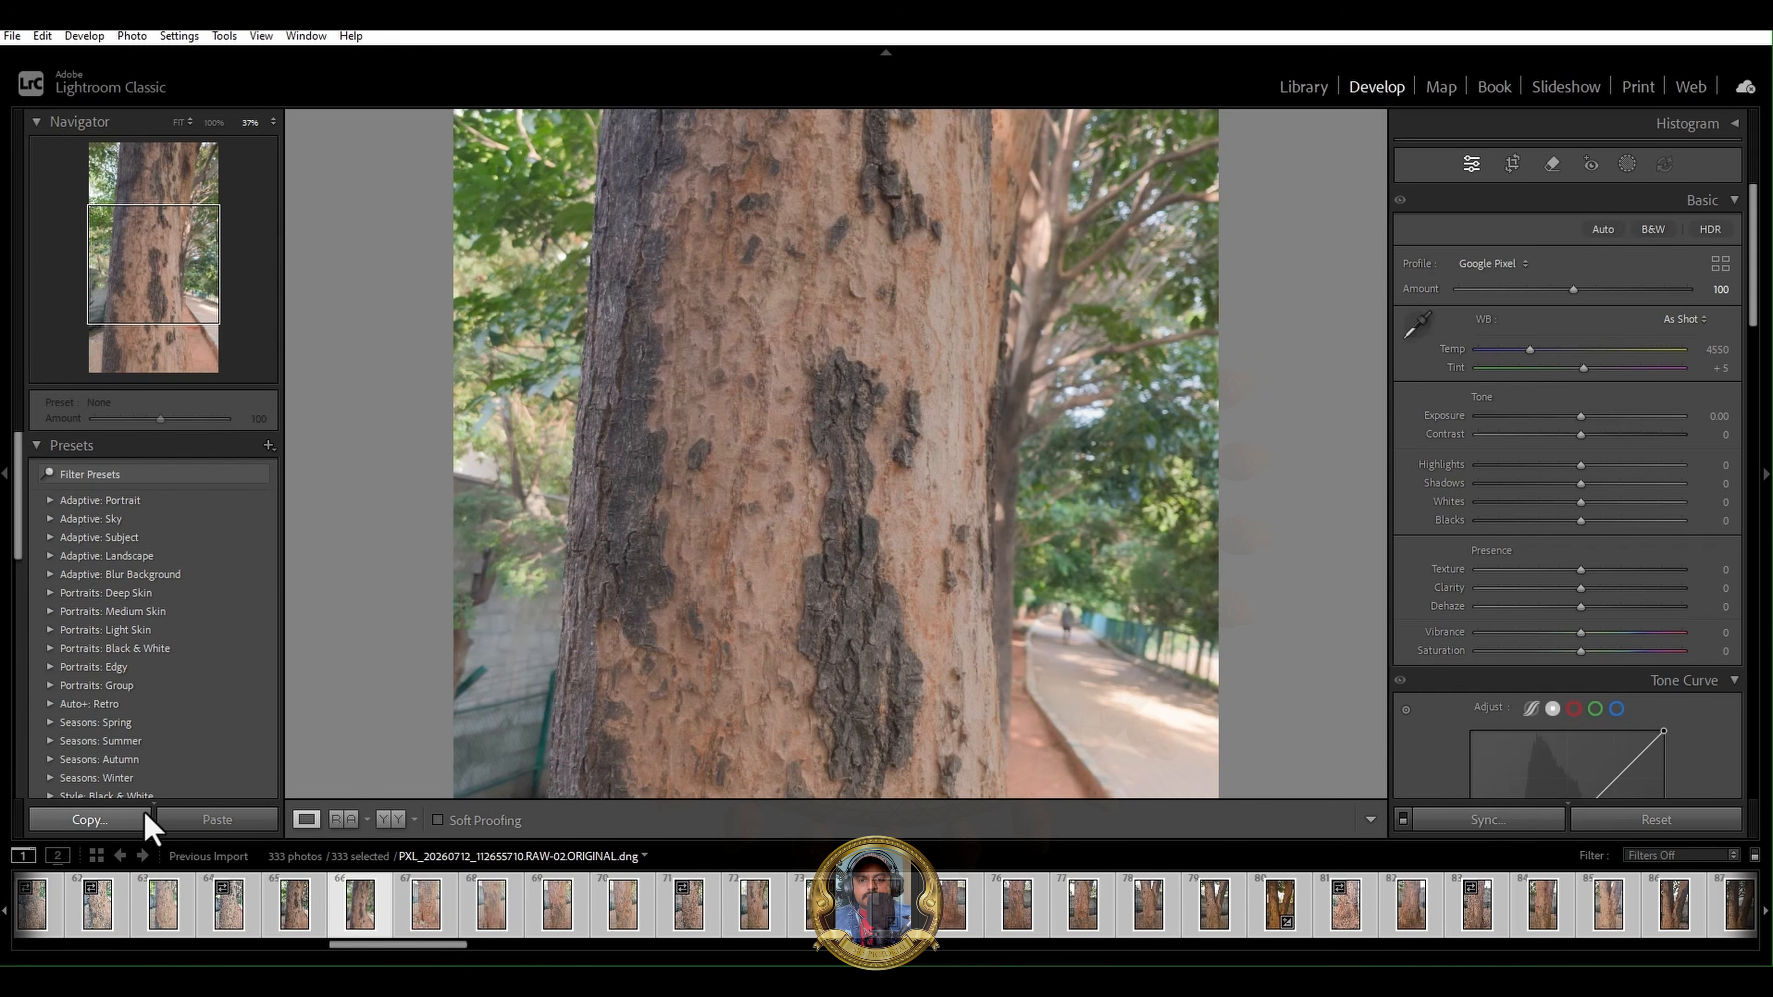
pyautogui.rightClick(360, 922)
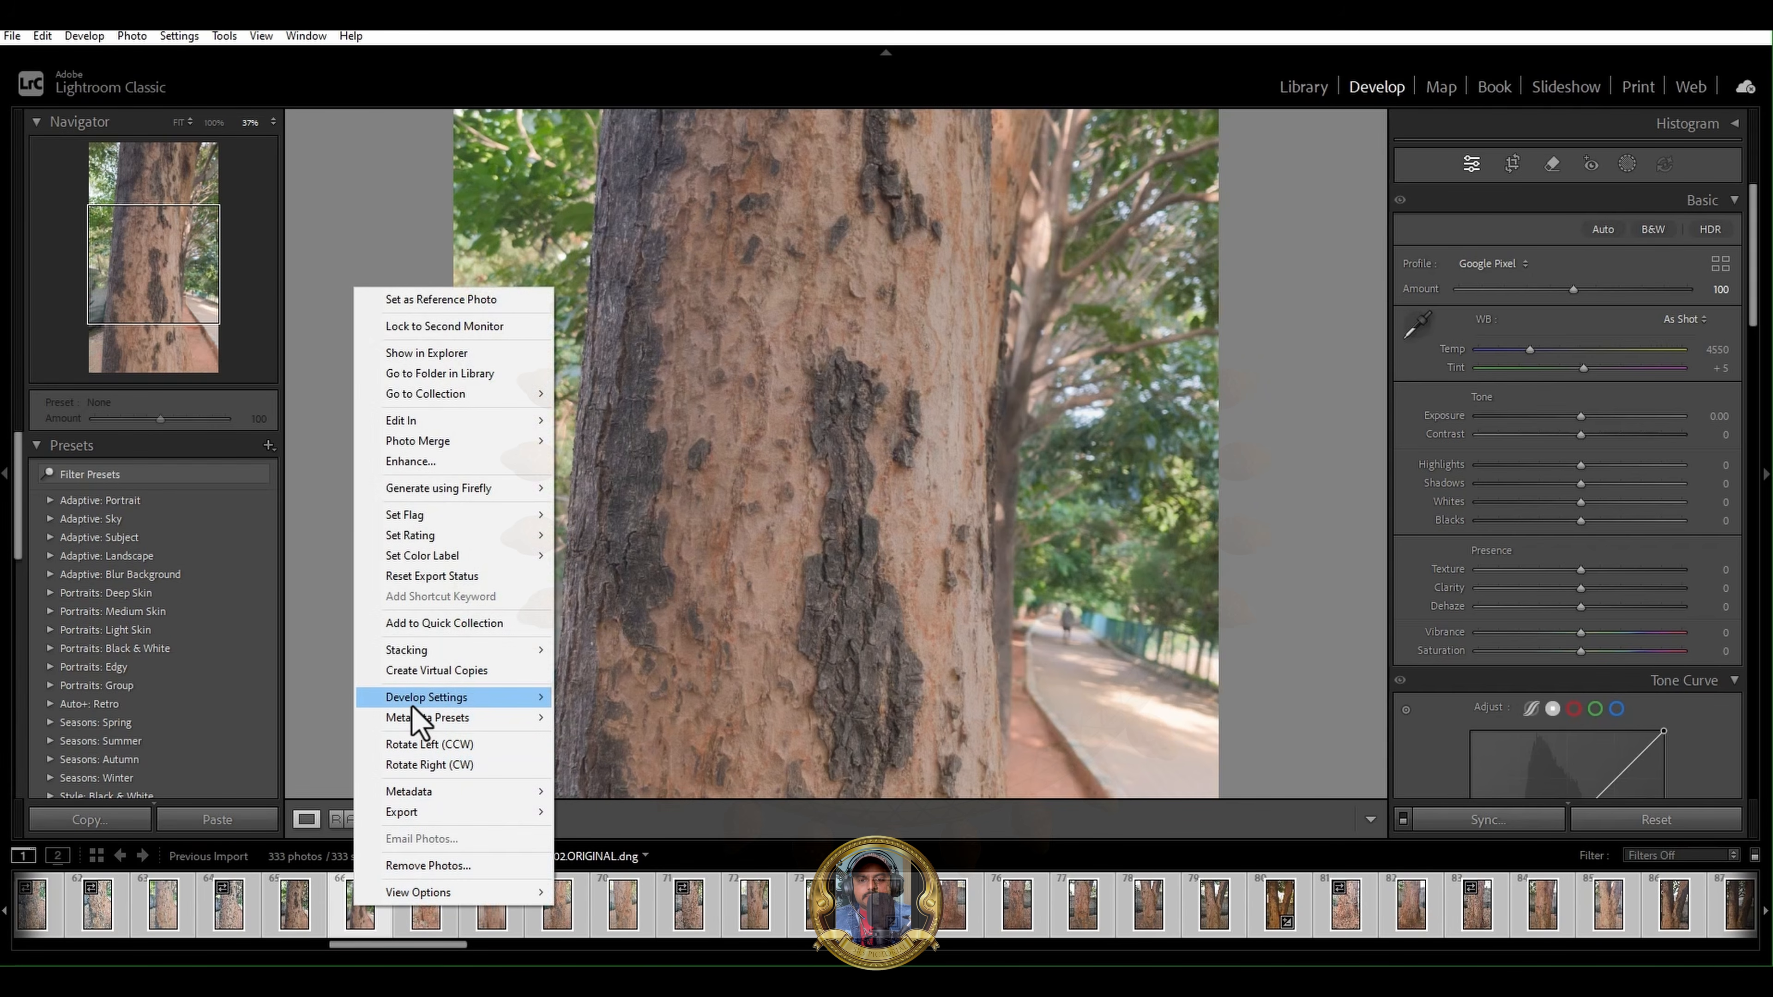
pyautogui.moveTo(412, 704)
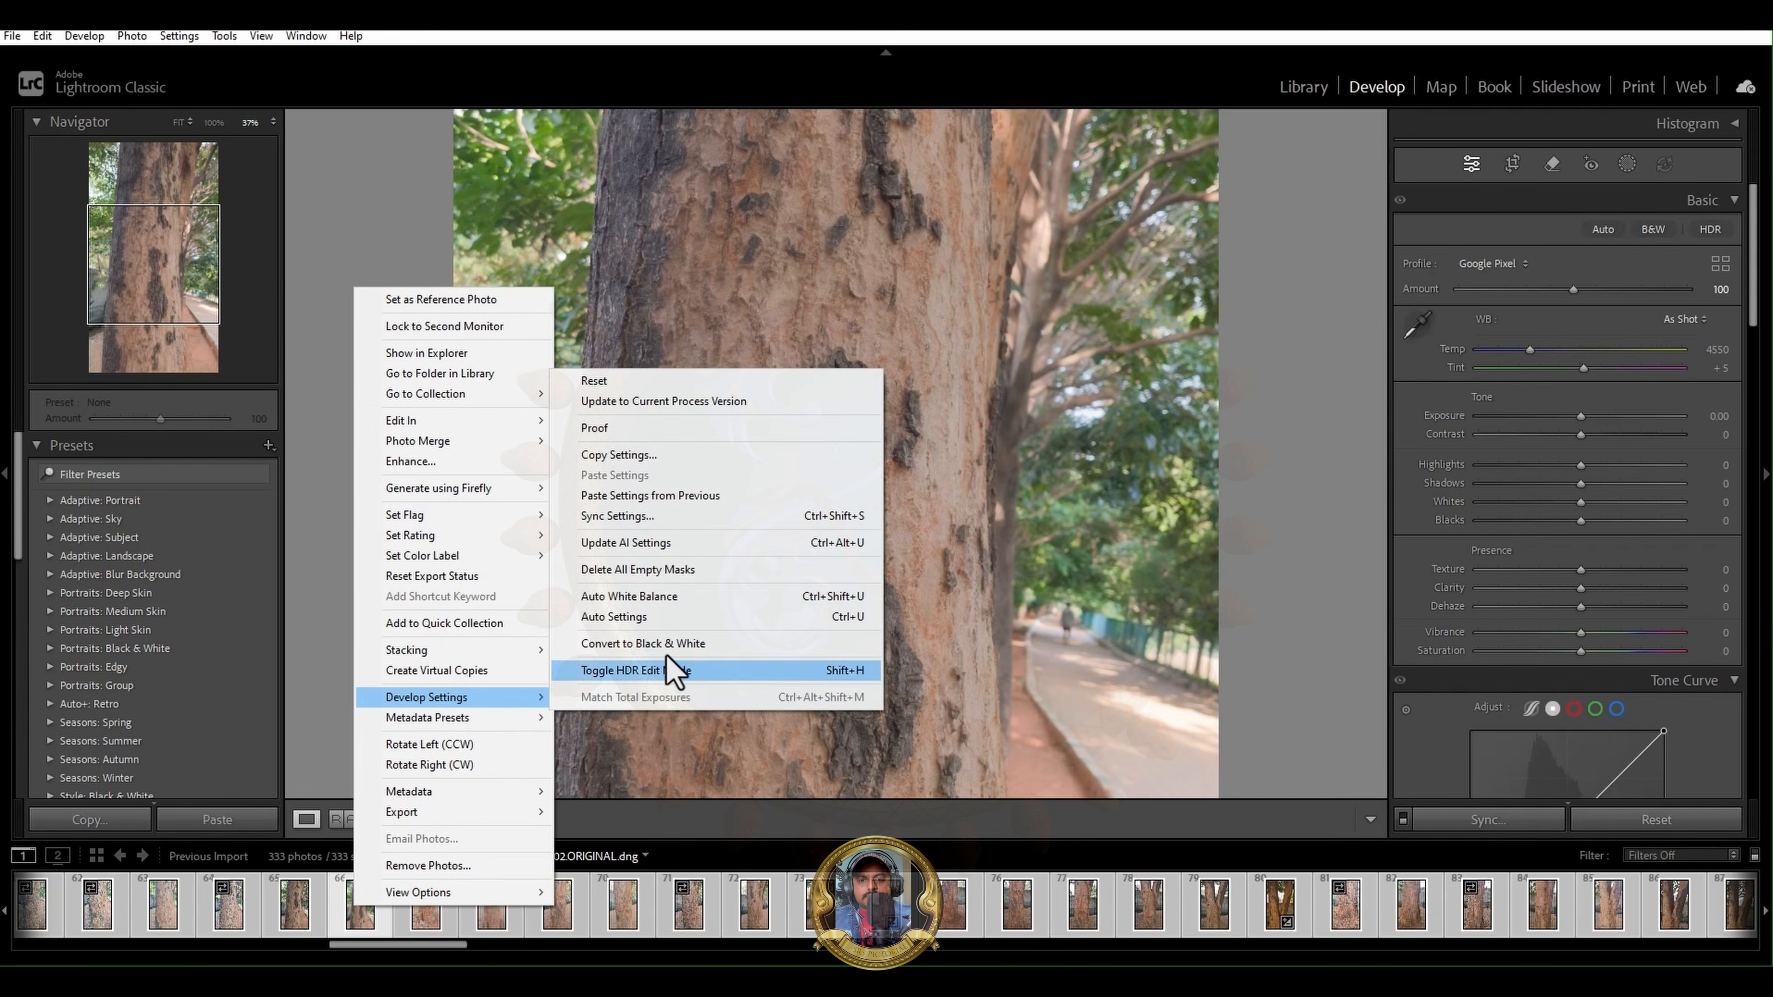
pyautogui.click(696, 601)
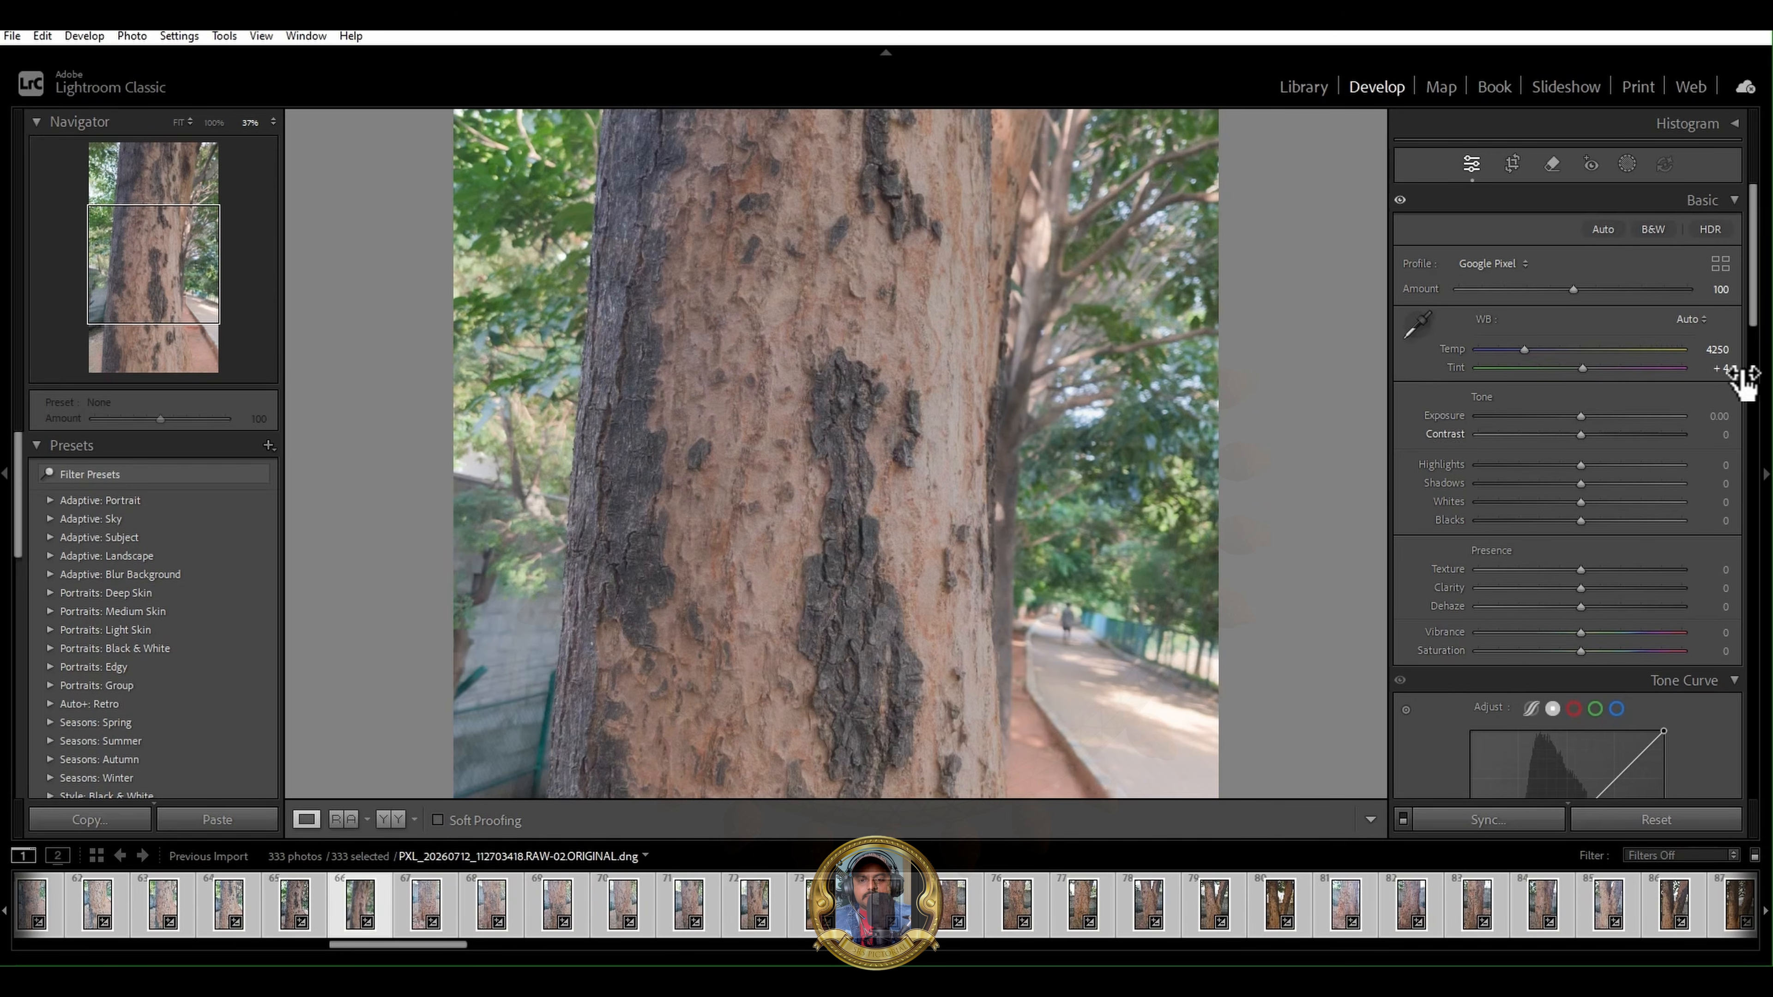
# - Enable Raw Details and Denoise with an amount of 50 for the trunk photo
pyautogui.scroll(-10, 1758, 314)
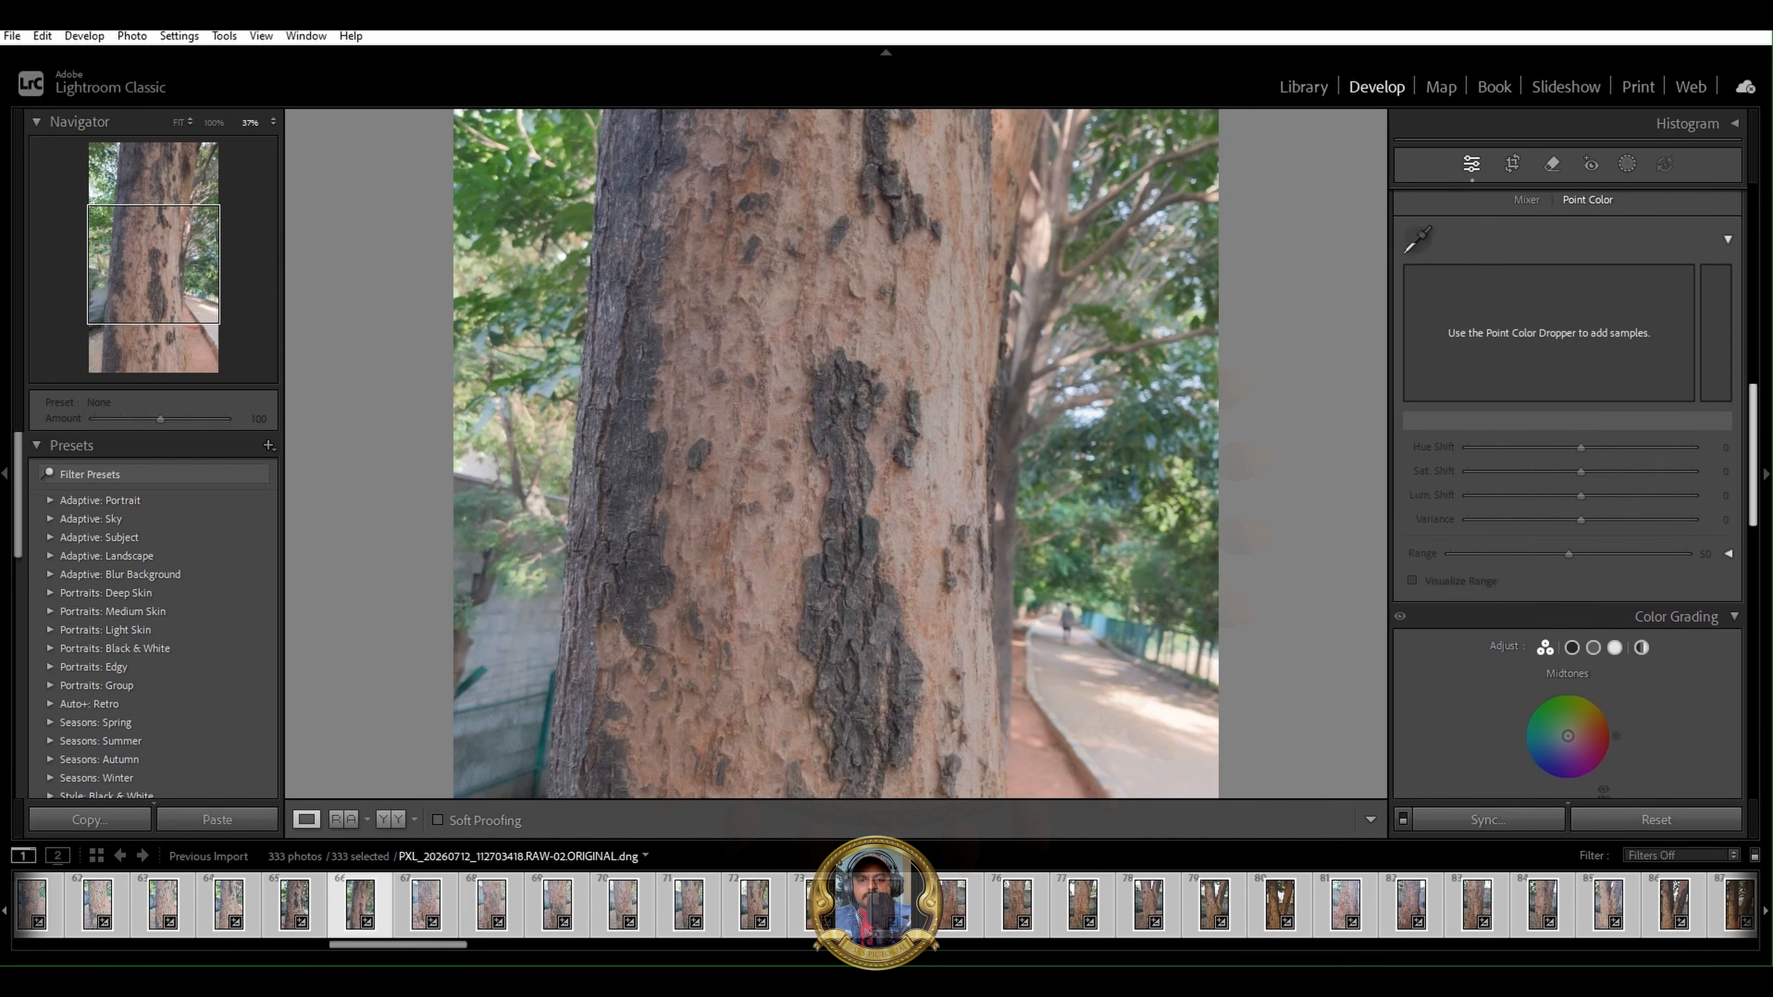
pyautogui.scroll(-5, 1566, 496)
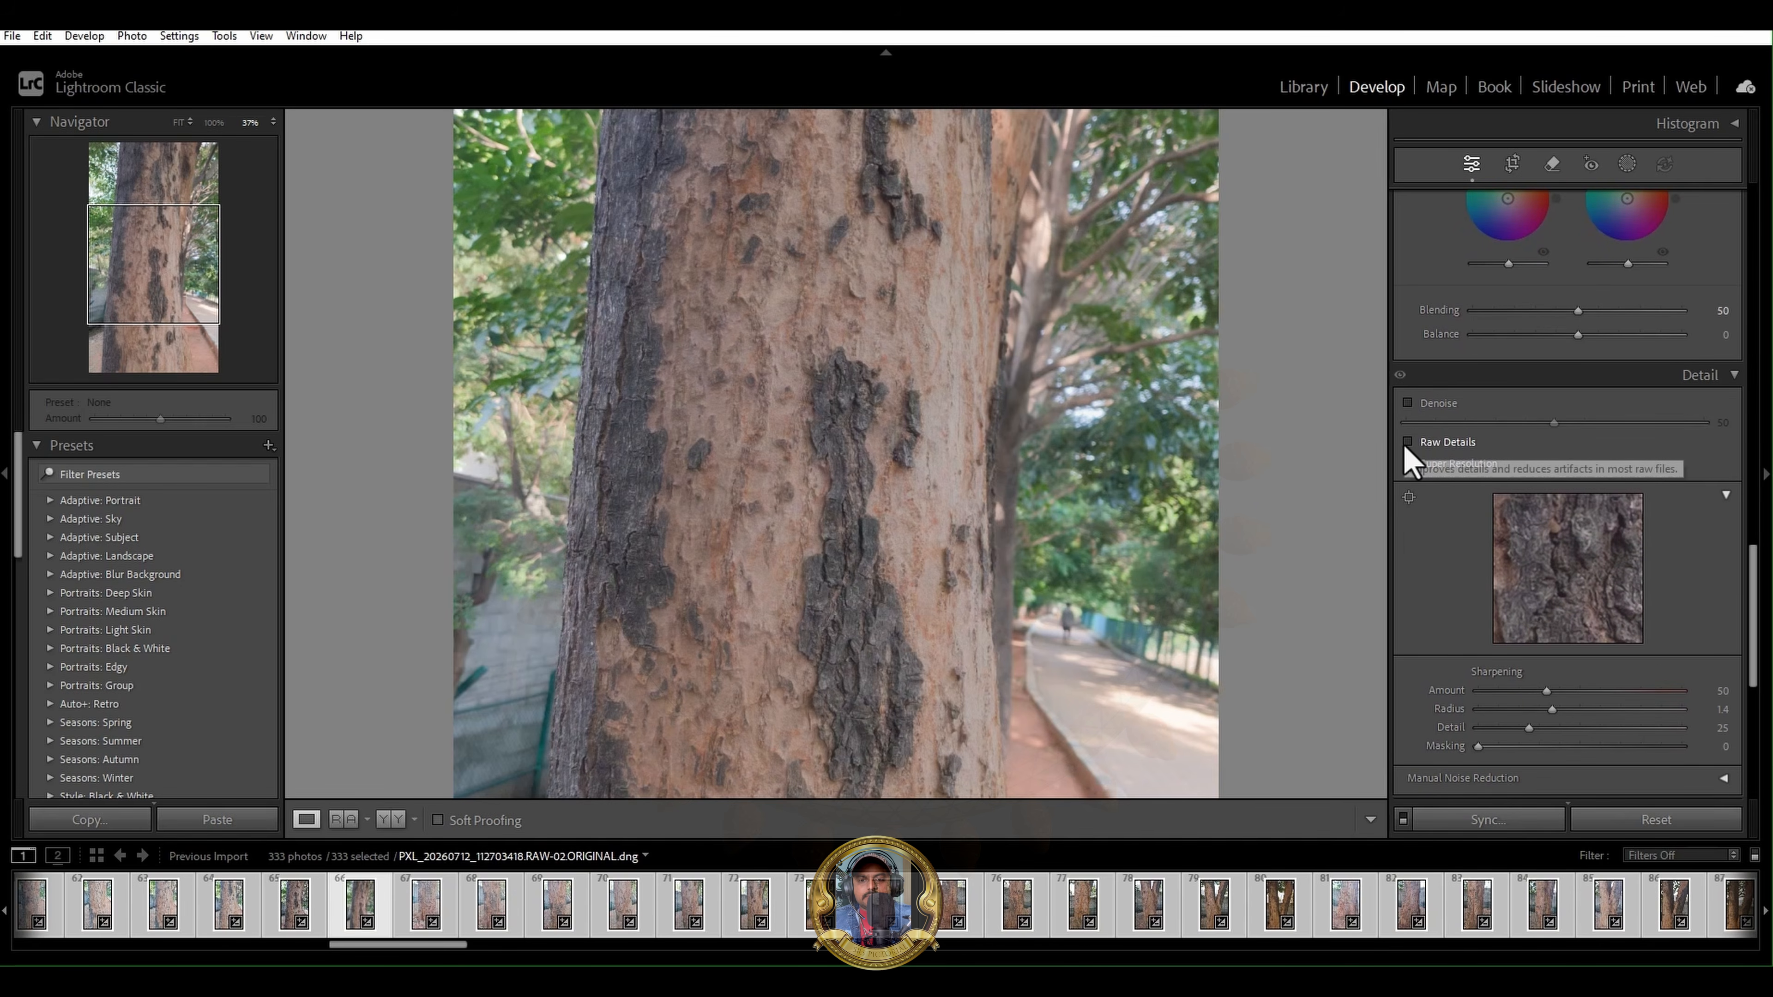
pyautogui.click(1406, 443)
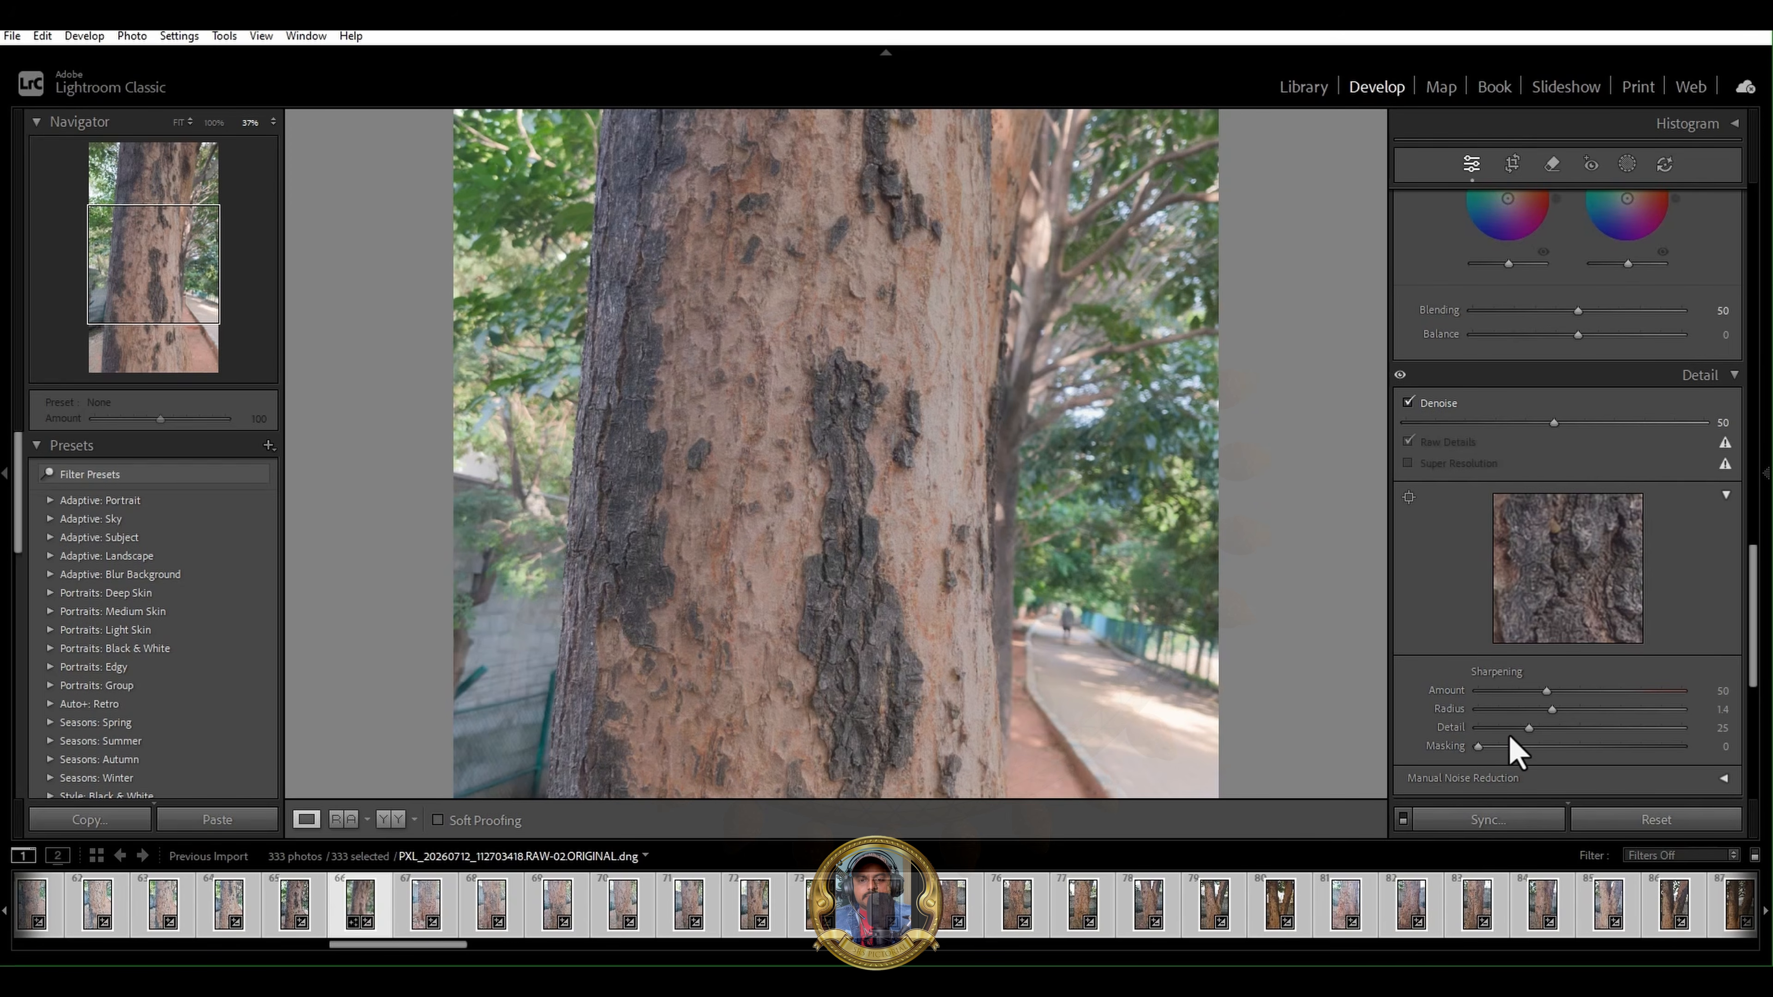
# - Set the sharpening Detail to 8 and check the bark in the detail preview at both magnifications
pyautogui.moveTo(1529, 727); pyautogui.dragTo(1492, 726)
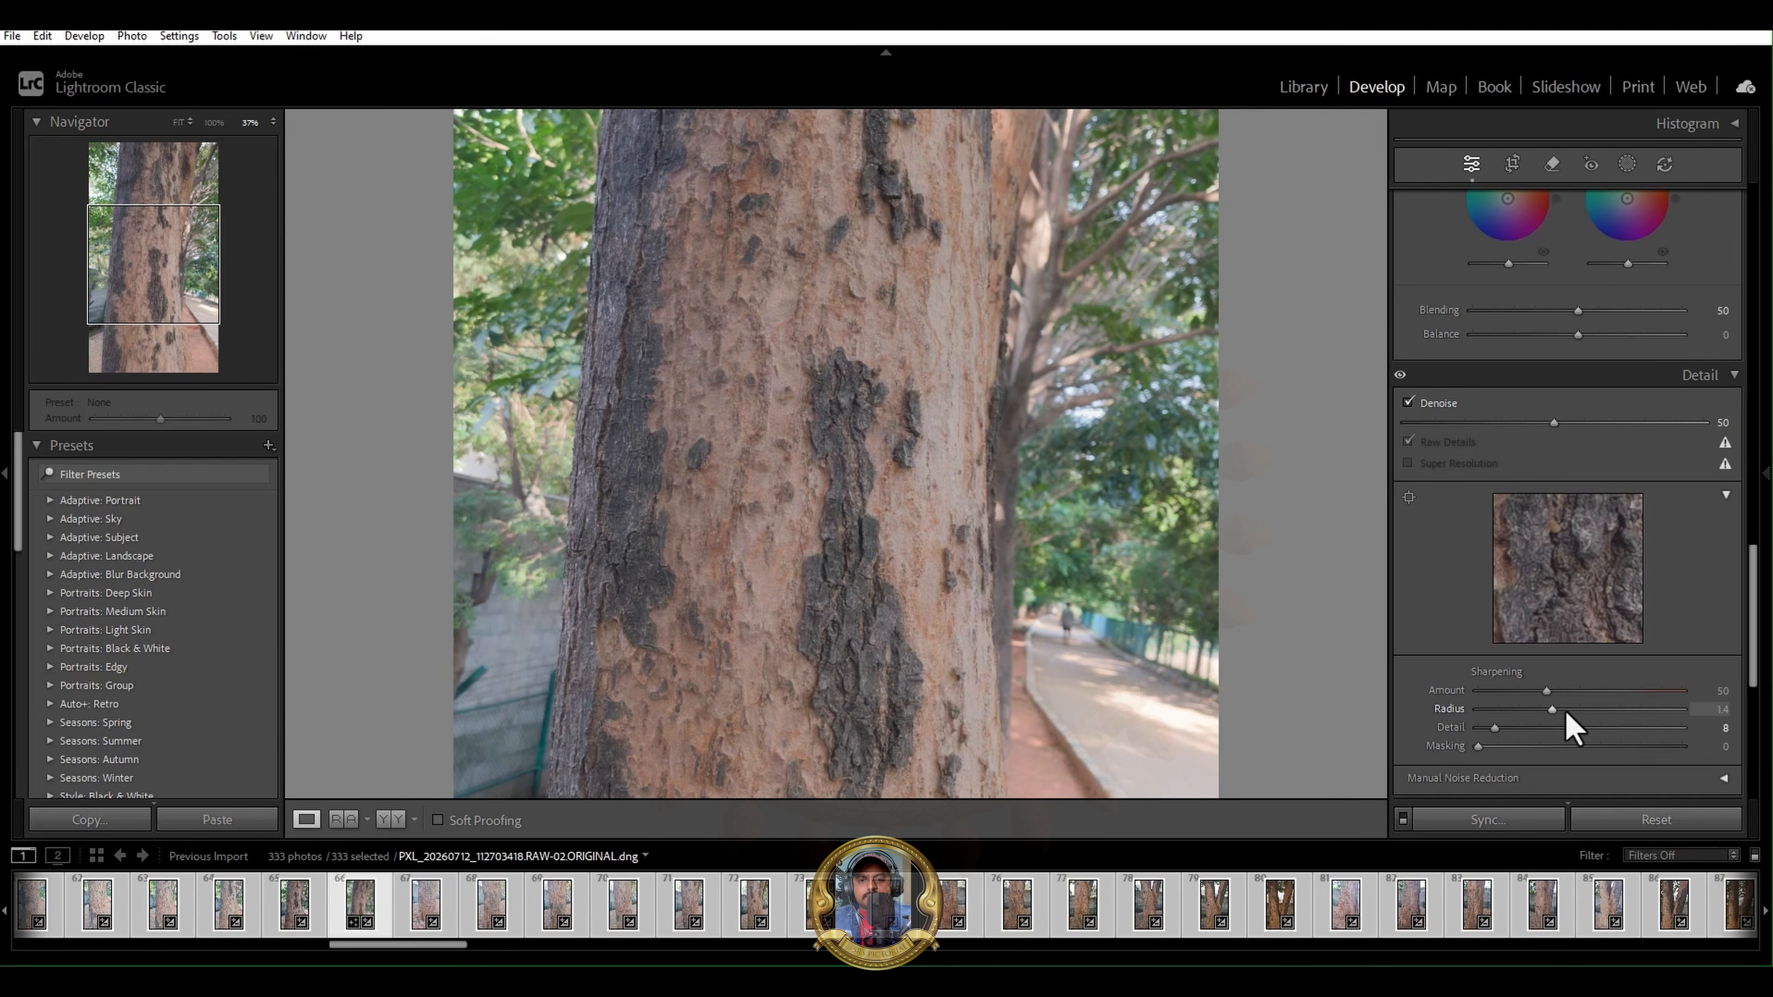
pyautogui.click(1568, 581)
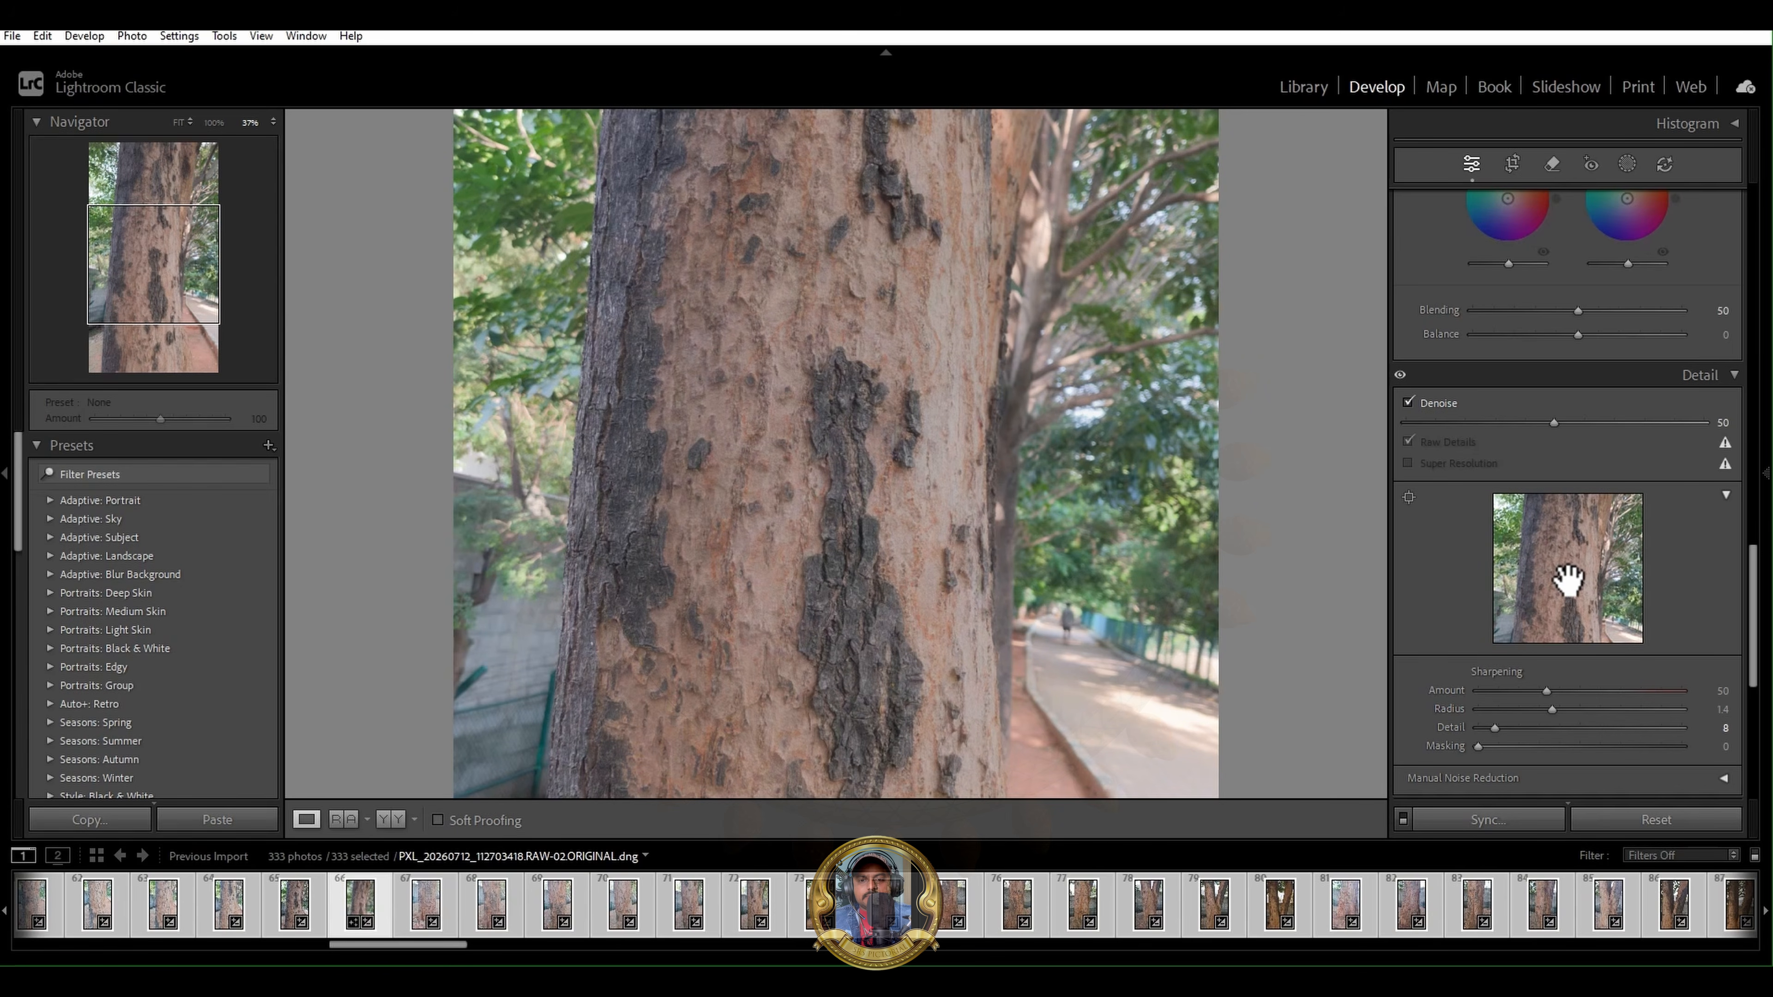
pyautogui.click(1567, 564)
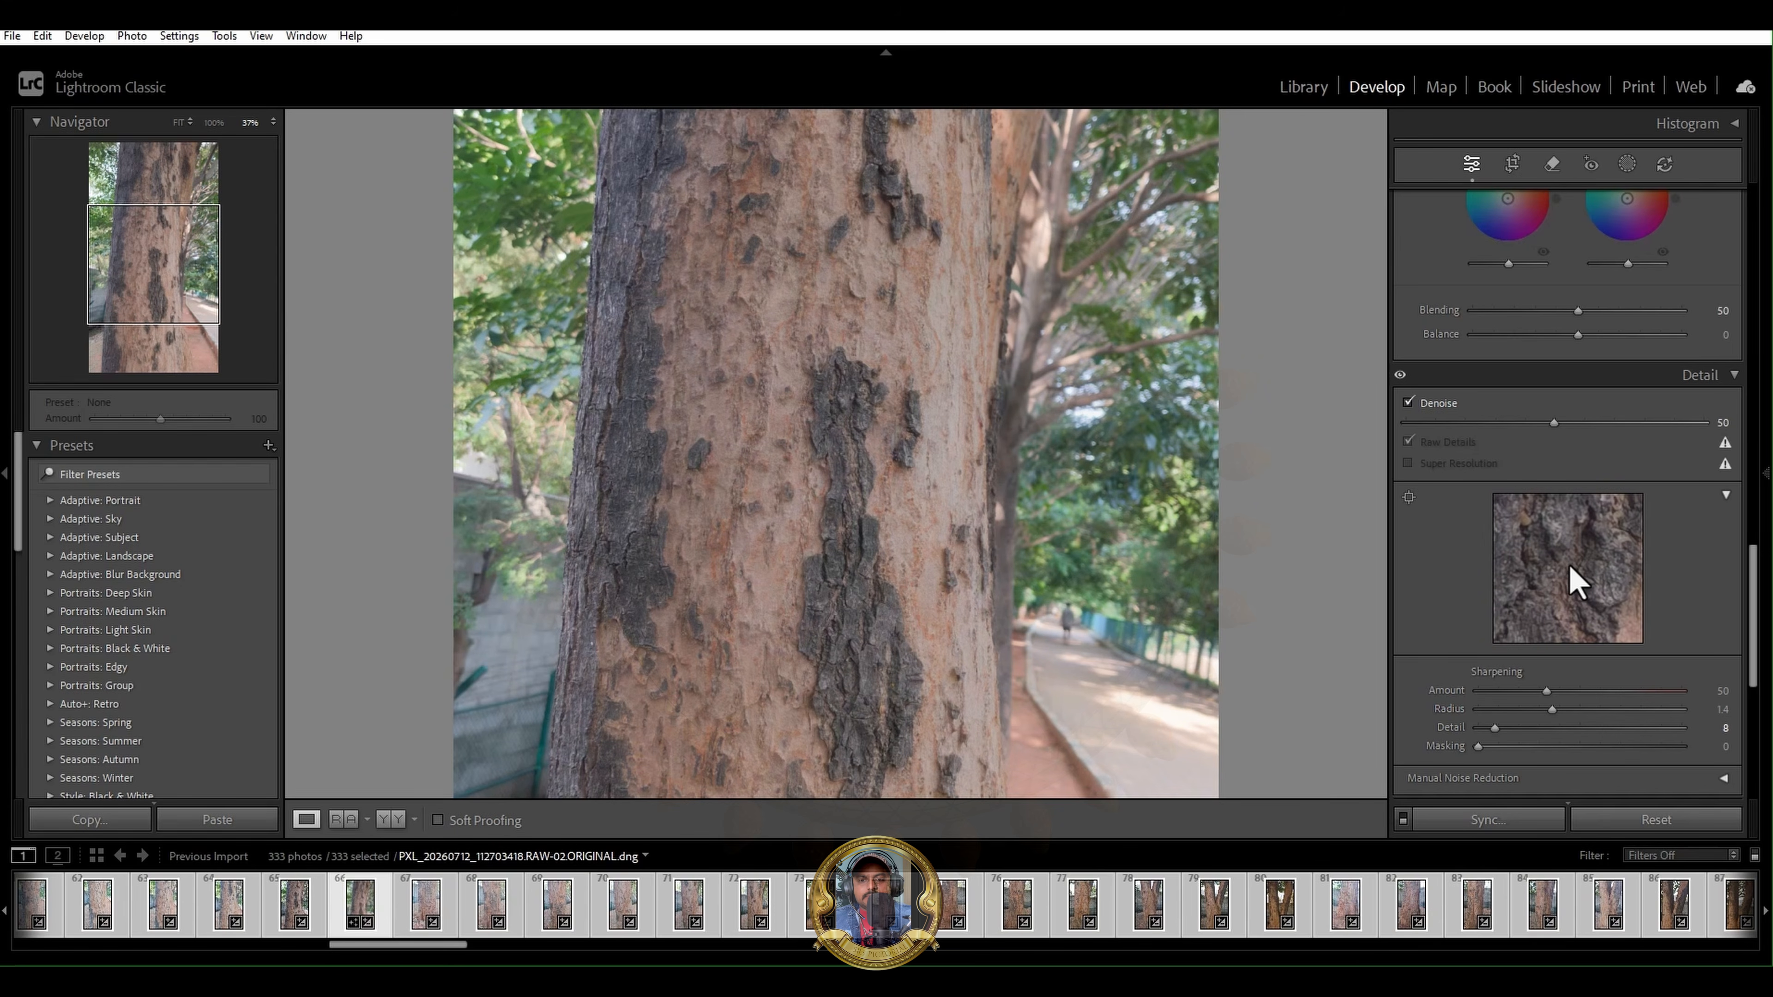
pyautogui.click(1569, 566)
pyautogui.click(1568, 569)
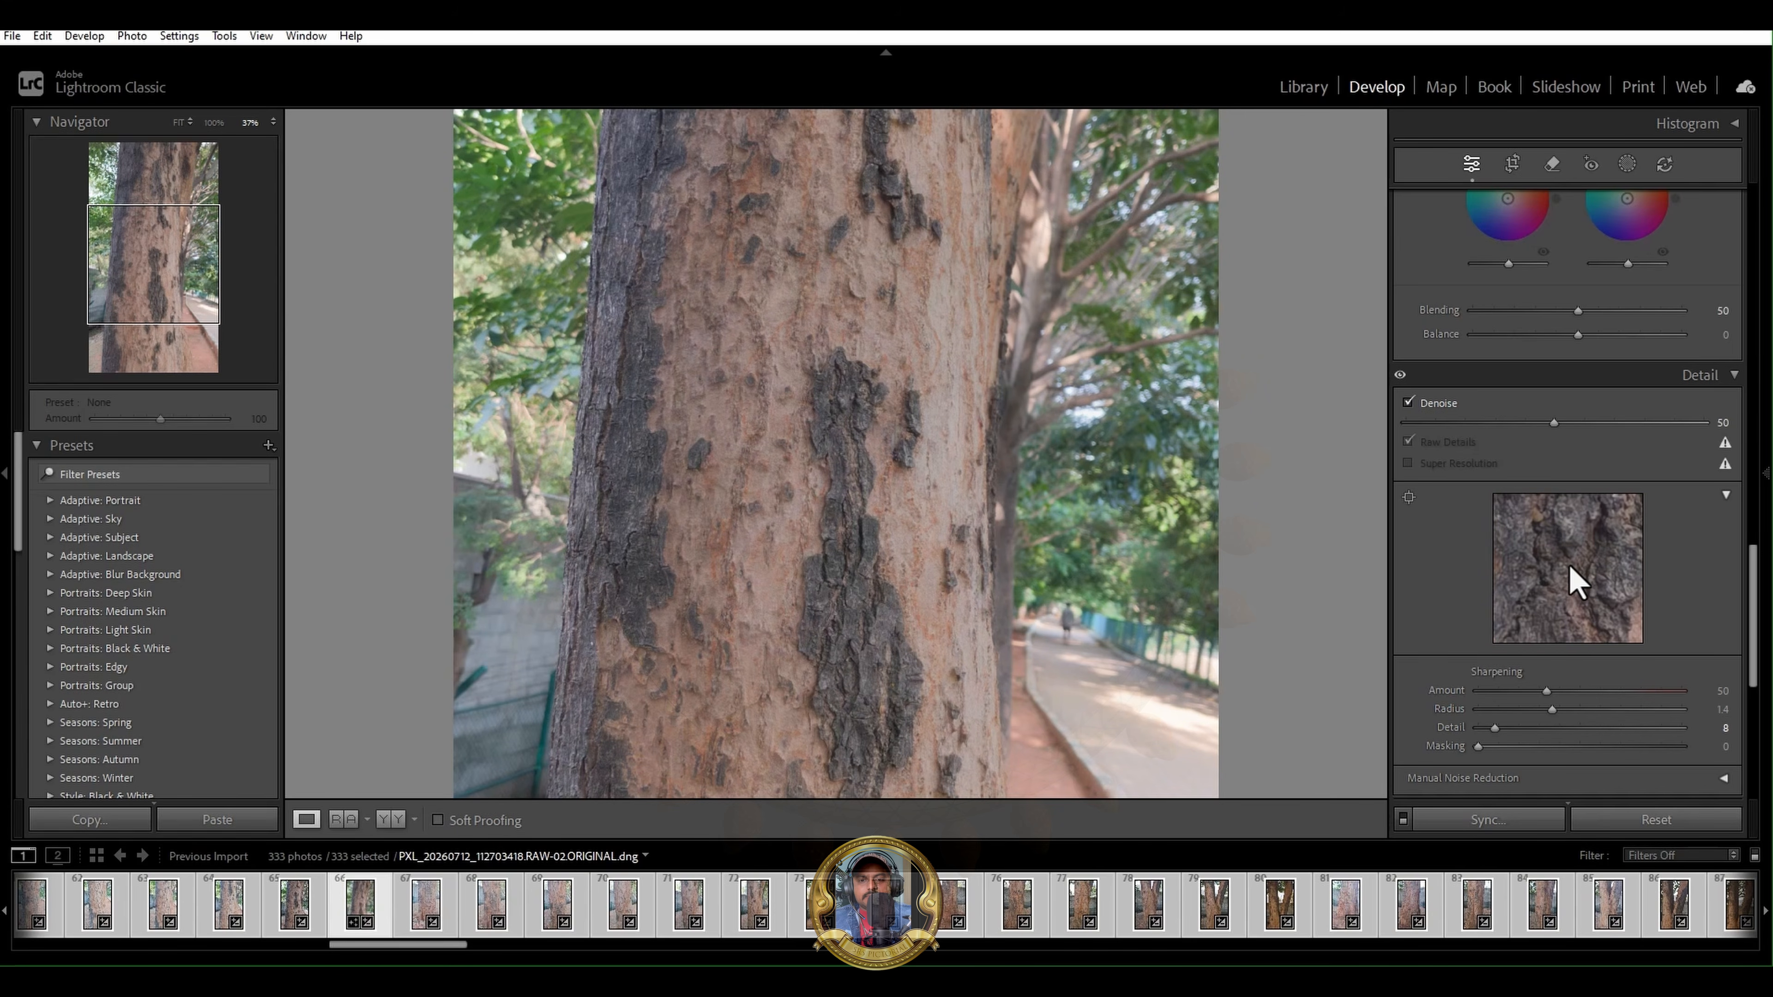
# - Hide the adjustment controls to enlarge the photo and examine the trunk's bark texture and remaining light and shadow
pyautogui.moveTo(1753, 613); pyautogui.dragTo(1746, 683)
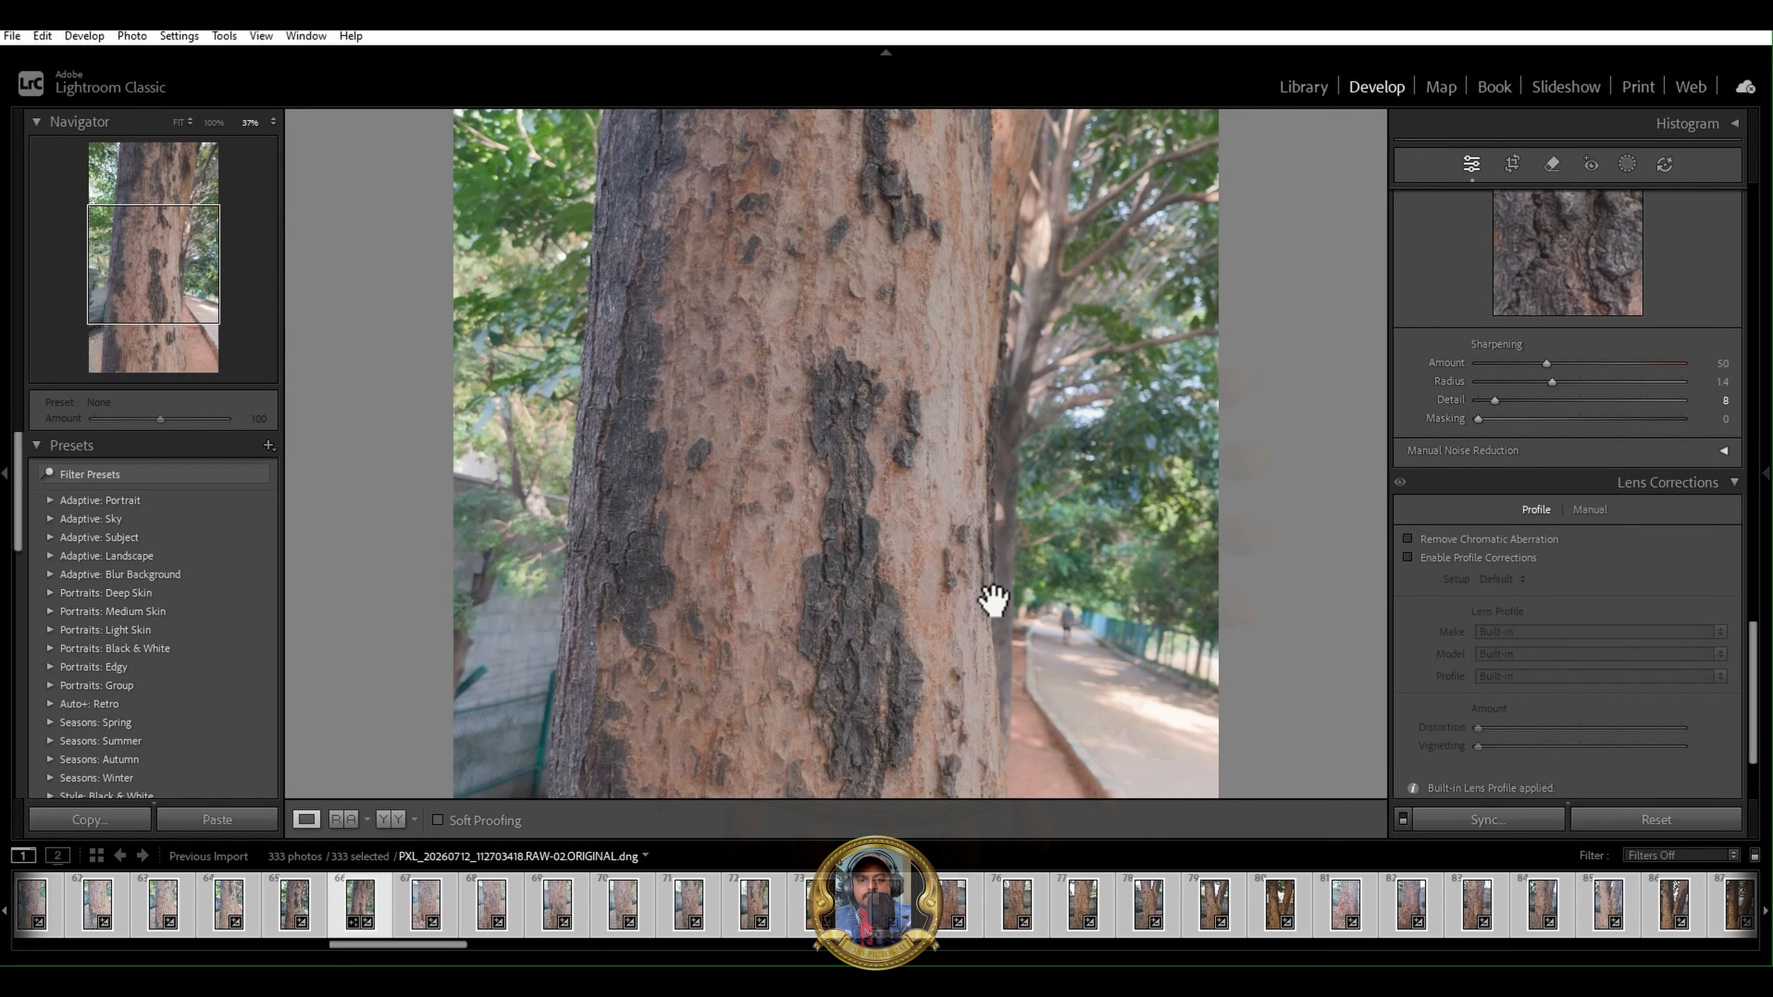
pyautogui.press('F8')
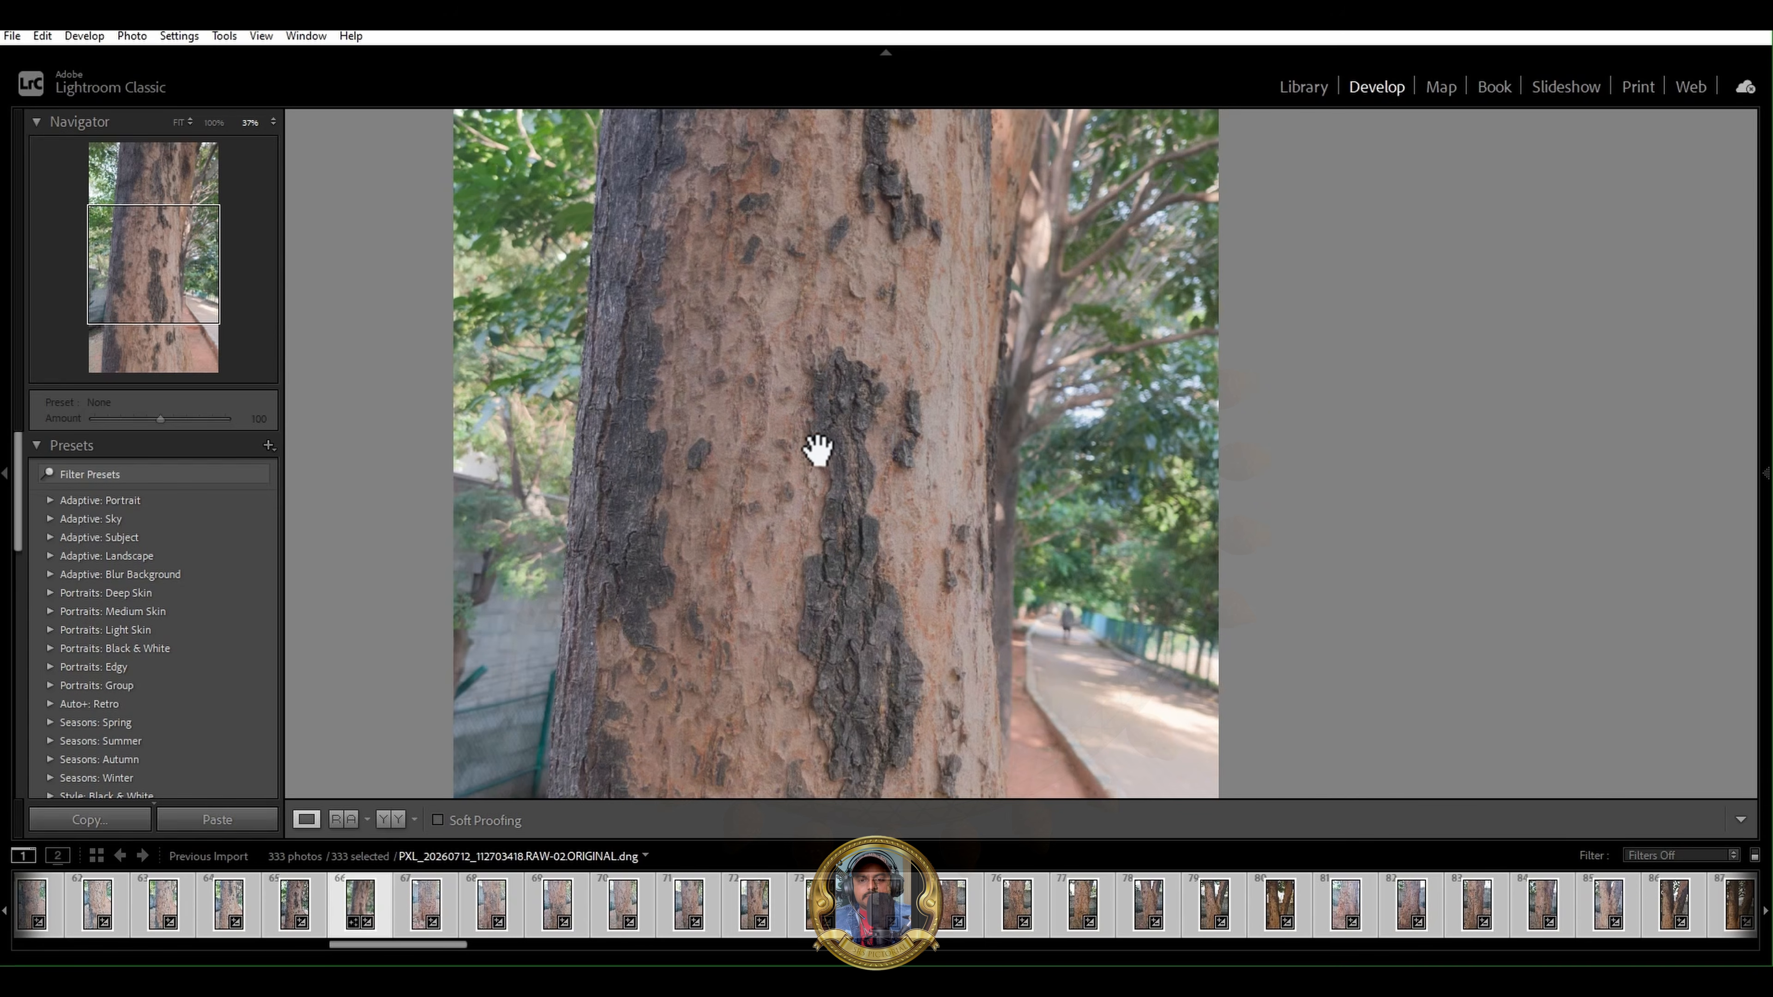
pyautogui.keyDown('shift'); pyautogui.moveTo(809, 497); pyautogui.dragTo(863, 524); pyautogui.keyUp('shift')
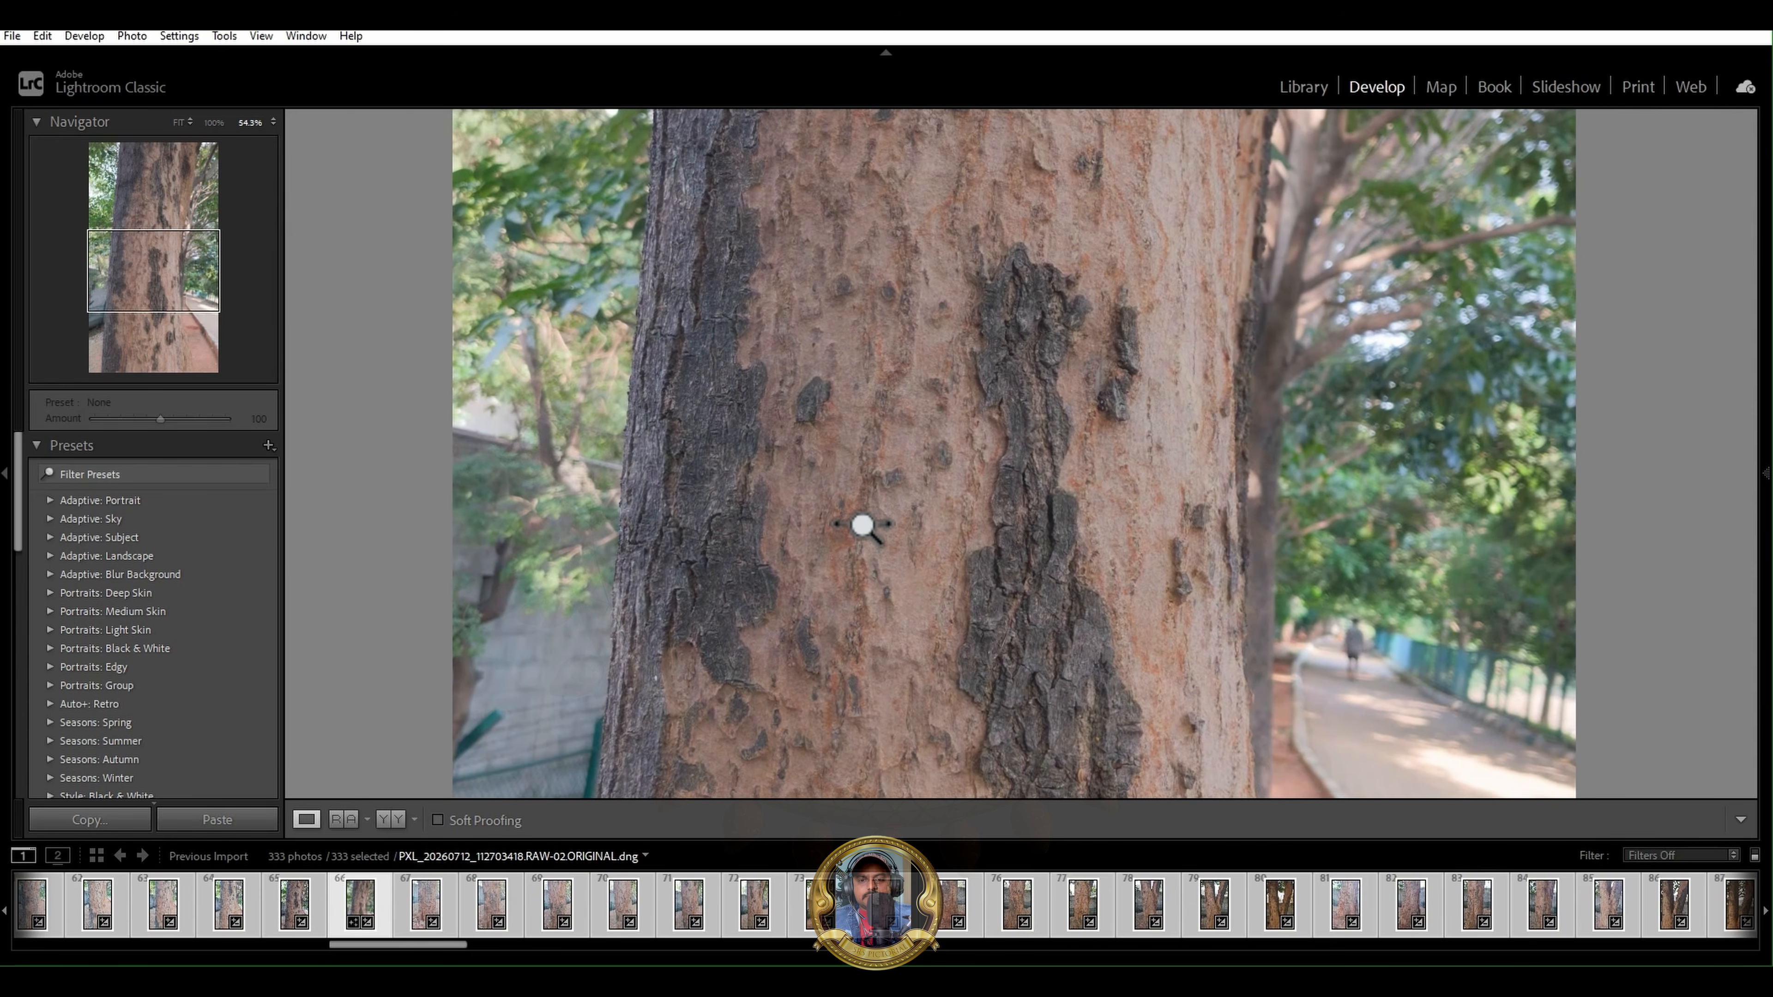
pyautogui.moveTo(934, 412); pyautogui.dragTo(841, 429)
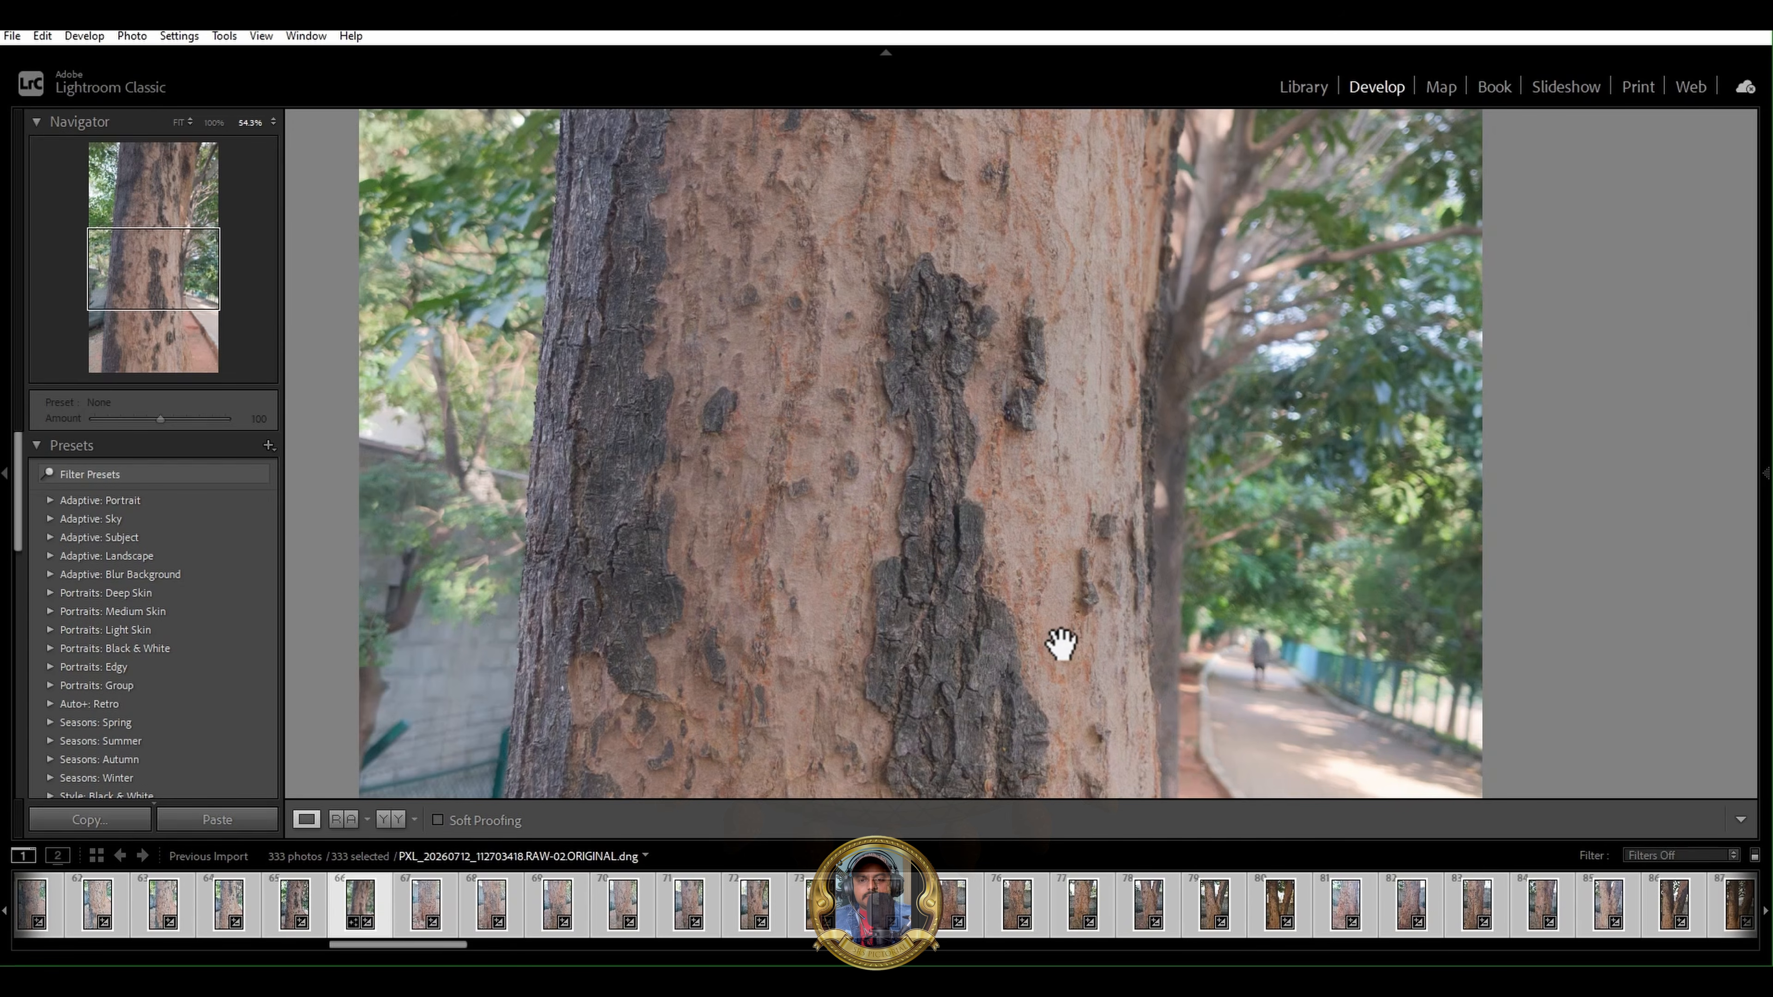
pyautogui.moveTo(961, 625); pyautogui.dragTo(931, 407)
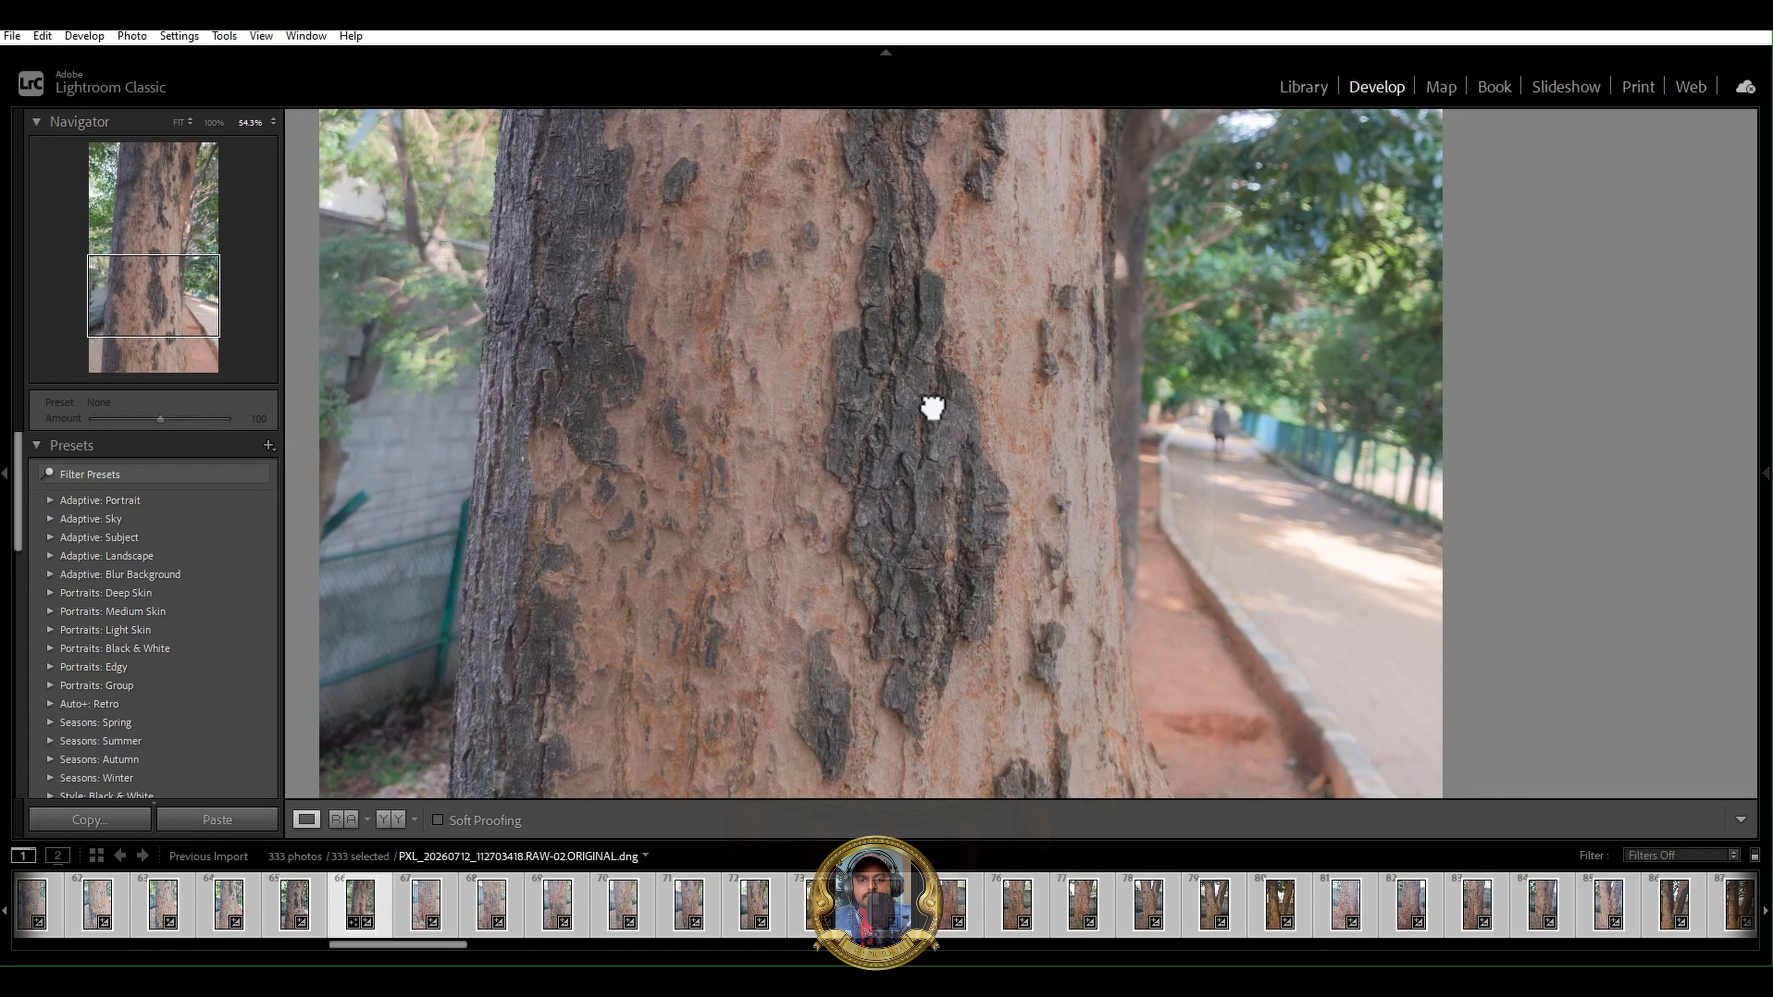
pyautogui.moveTo(858, 588); pyautogui.dragTo(875, 443)
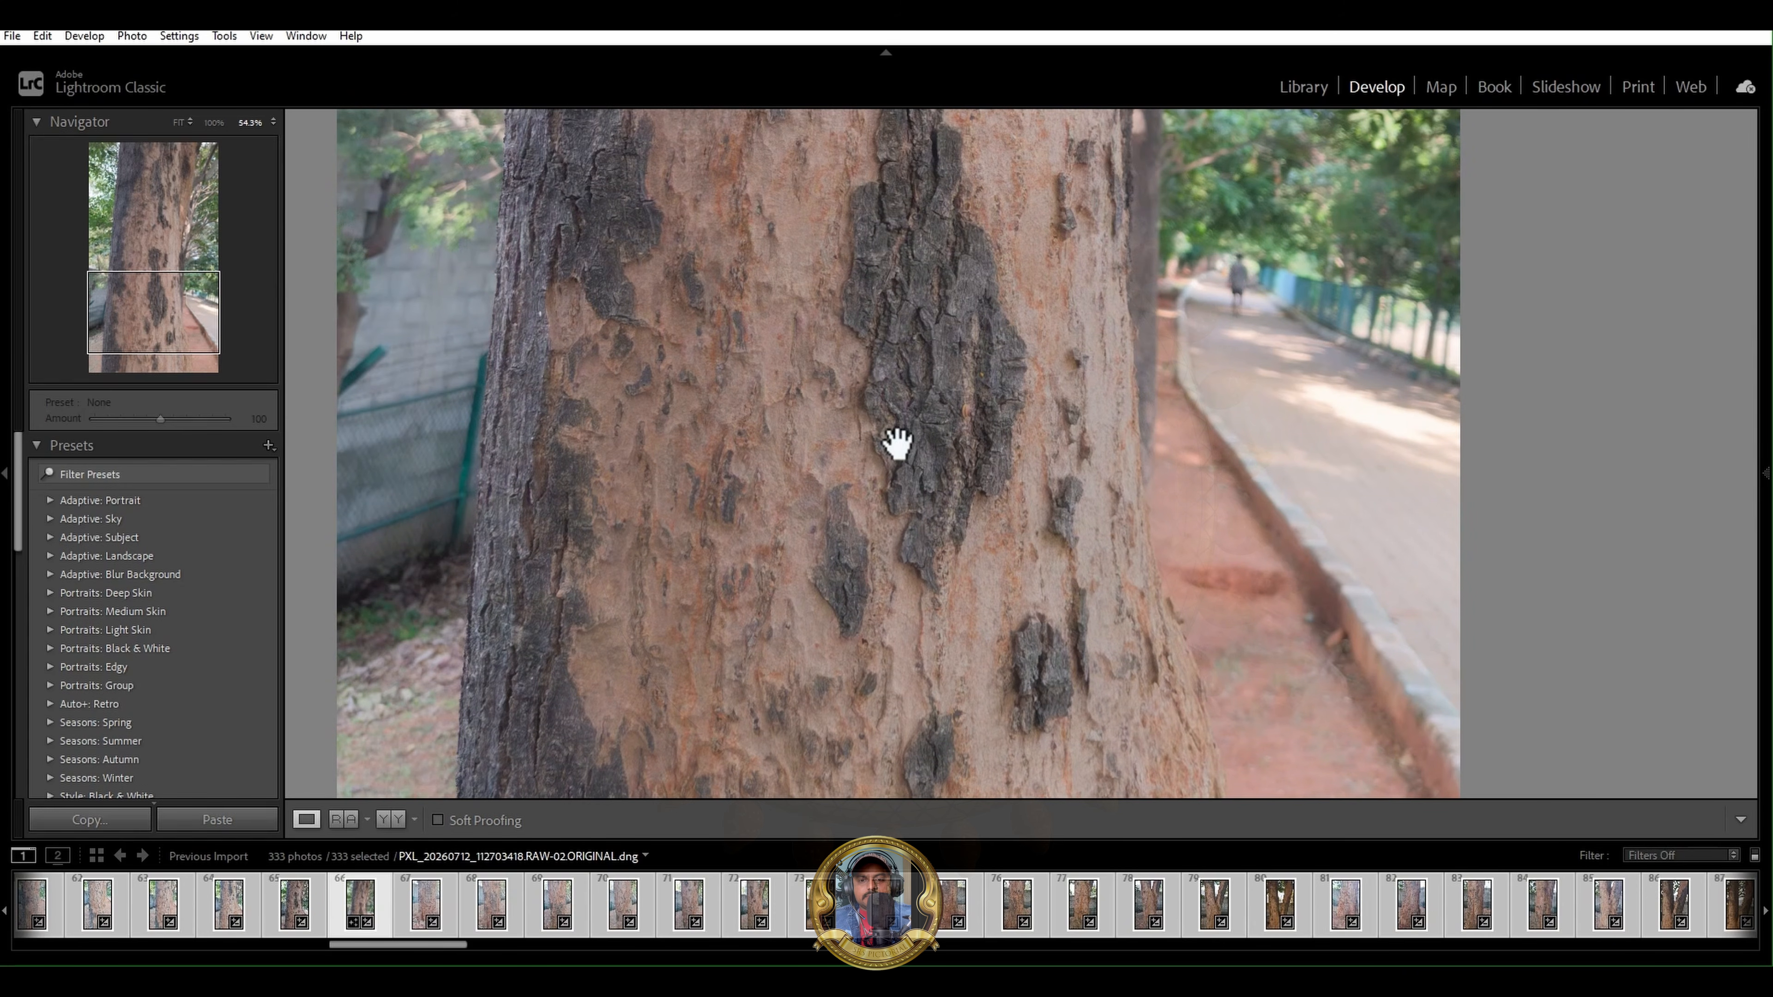
pyautogui.moveTo(894, 444); pyautogui.dragTo(848, 447)
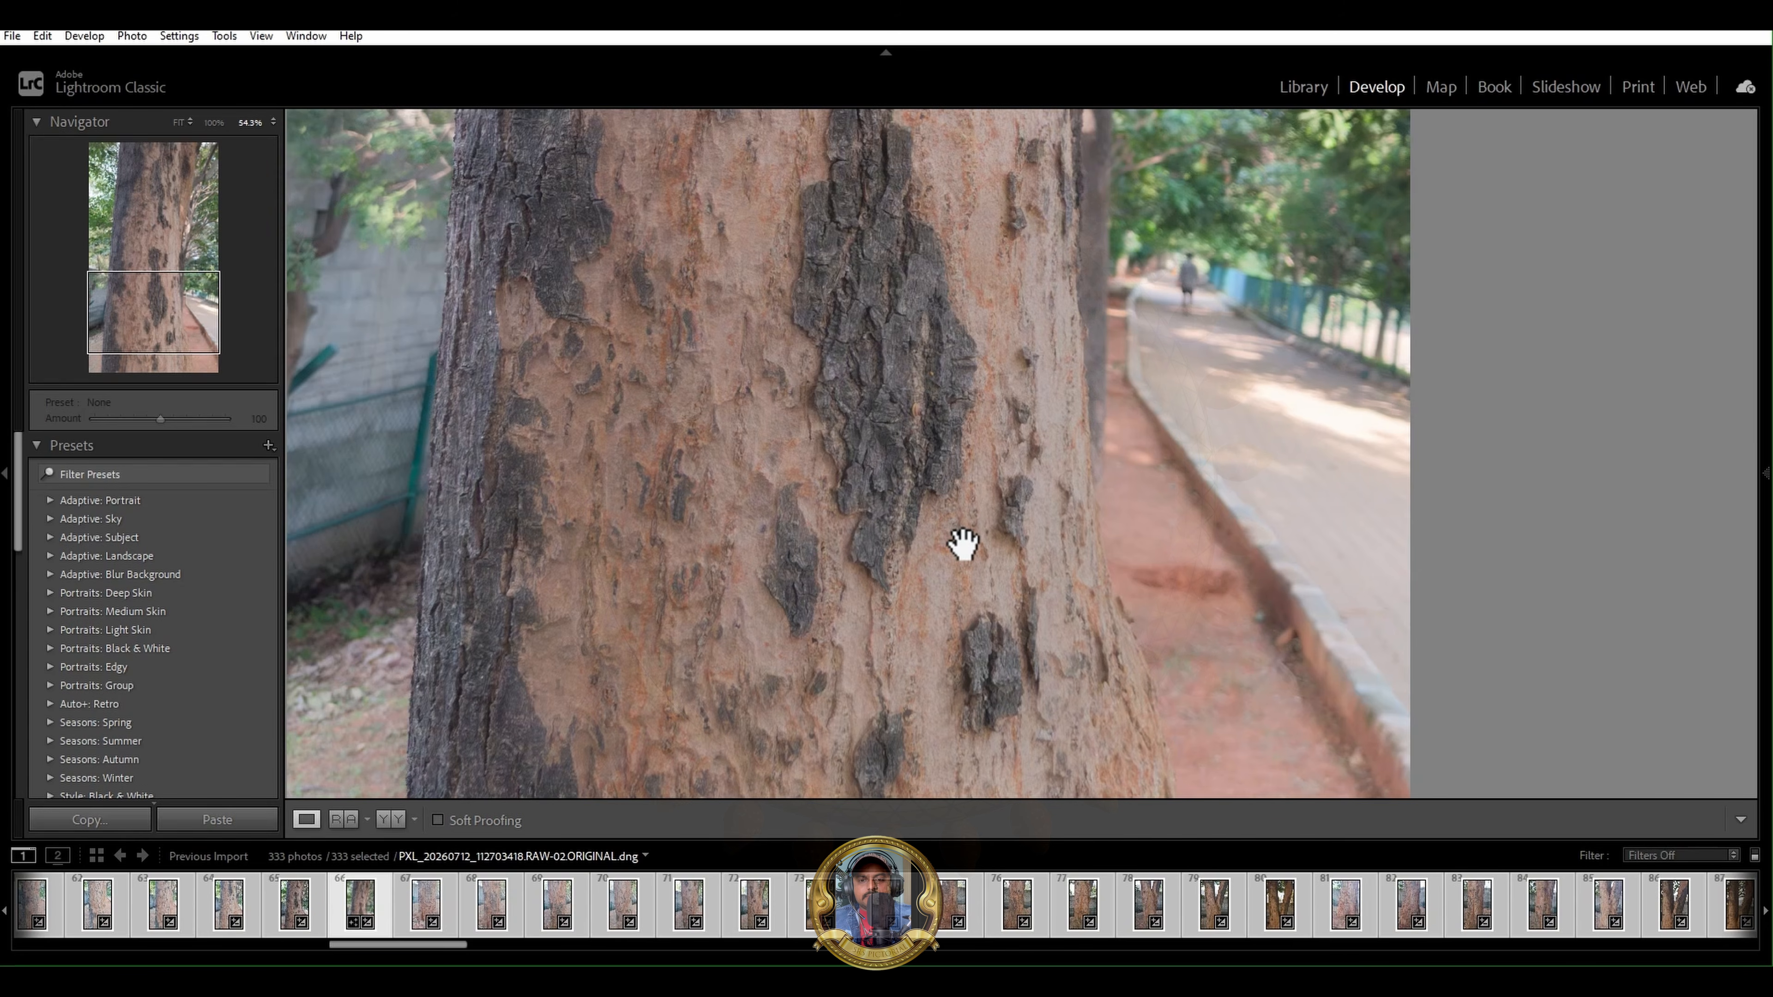
pyautogui.moveTo(890, 379); pyautogui.dragTo(895, 498)
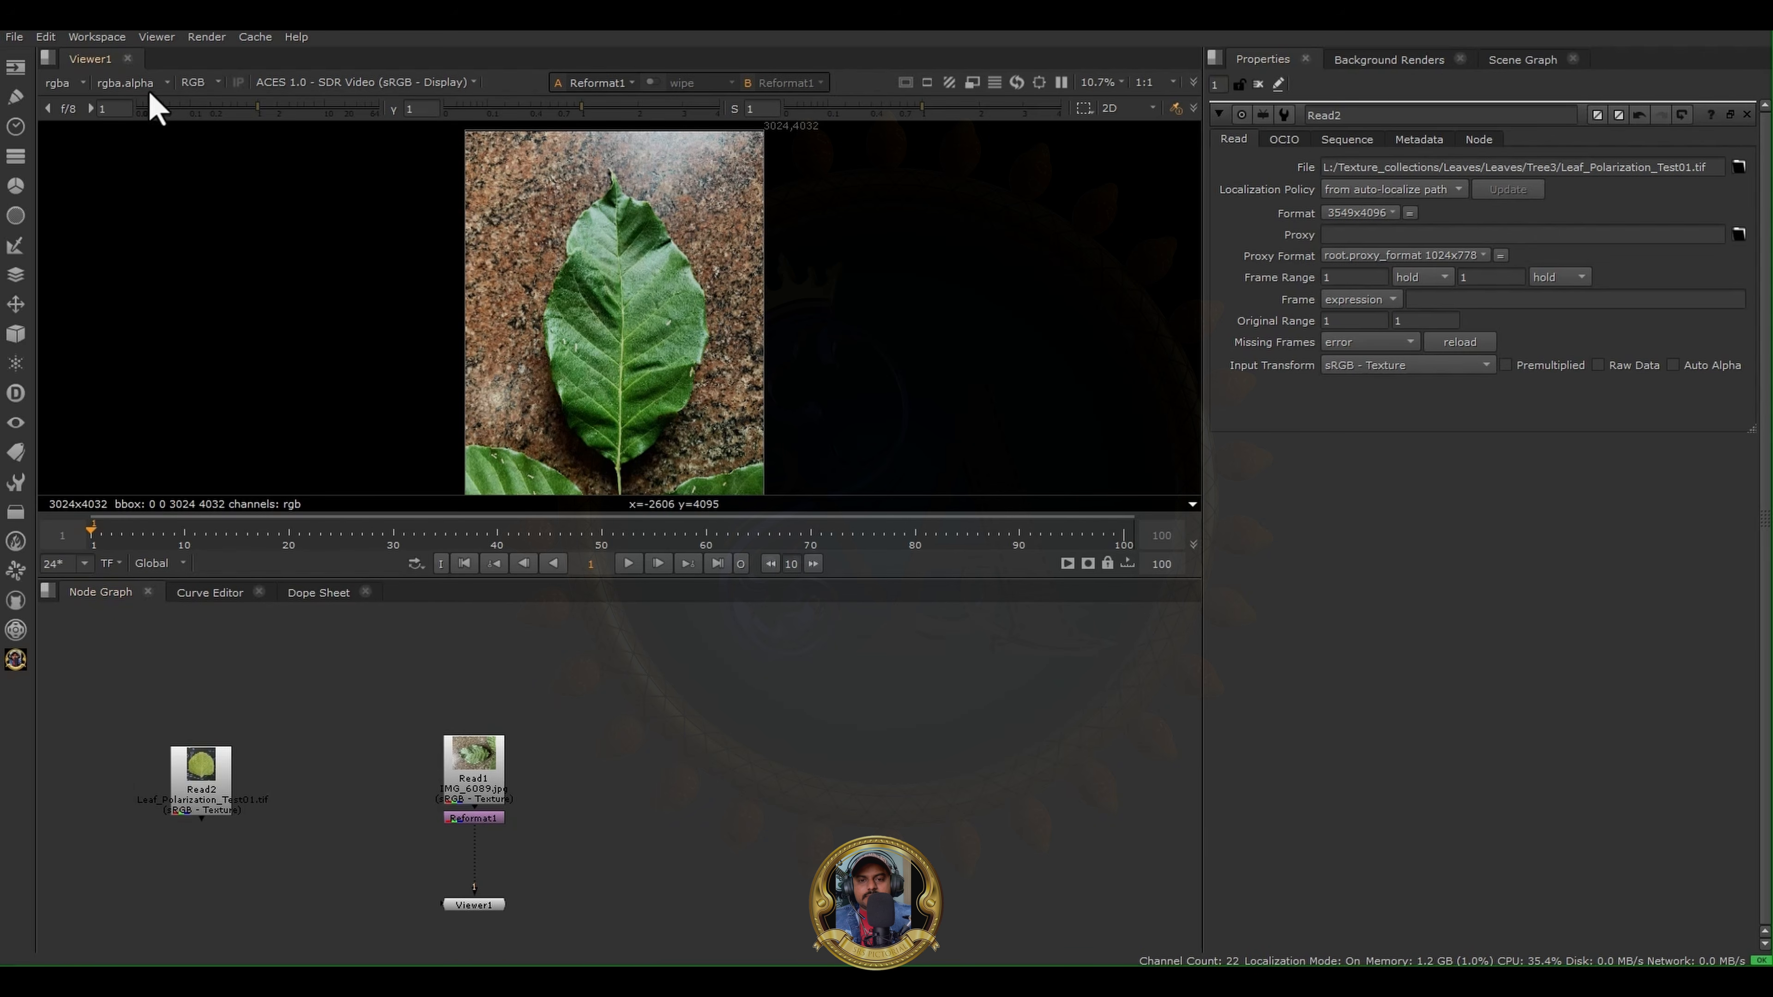
# - Switch to the SRS_PIC_Grading workspace and show the node graph beside the enlarged leaf photo
pyautogui.click(88, 39)
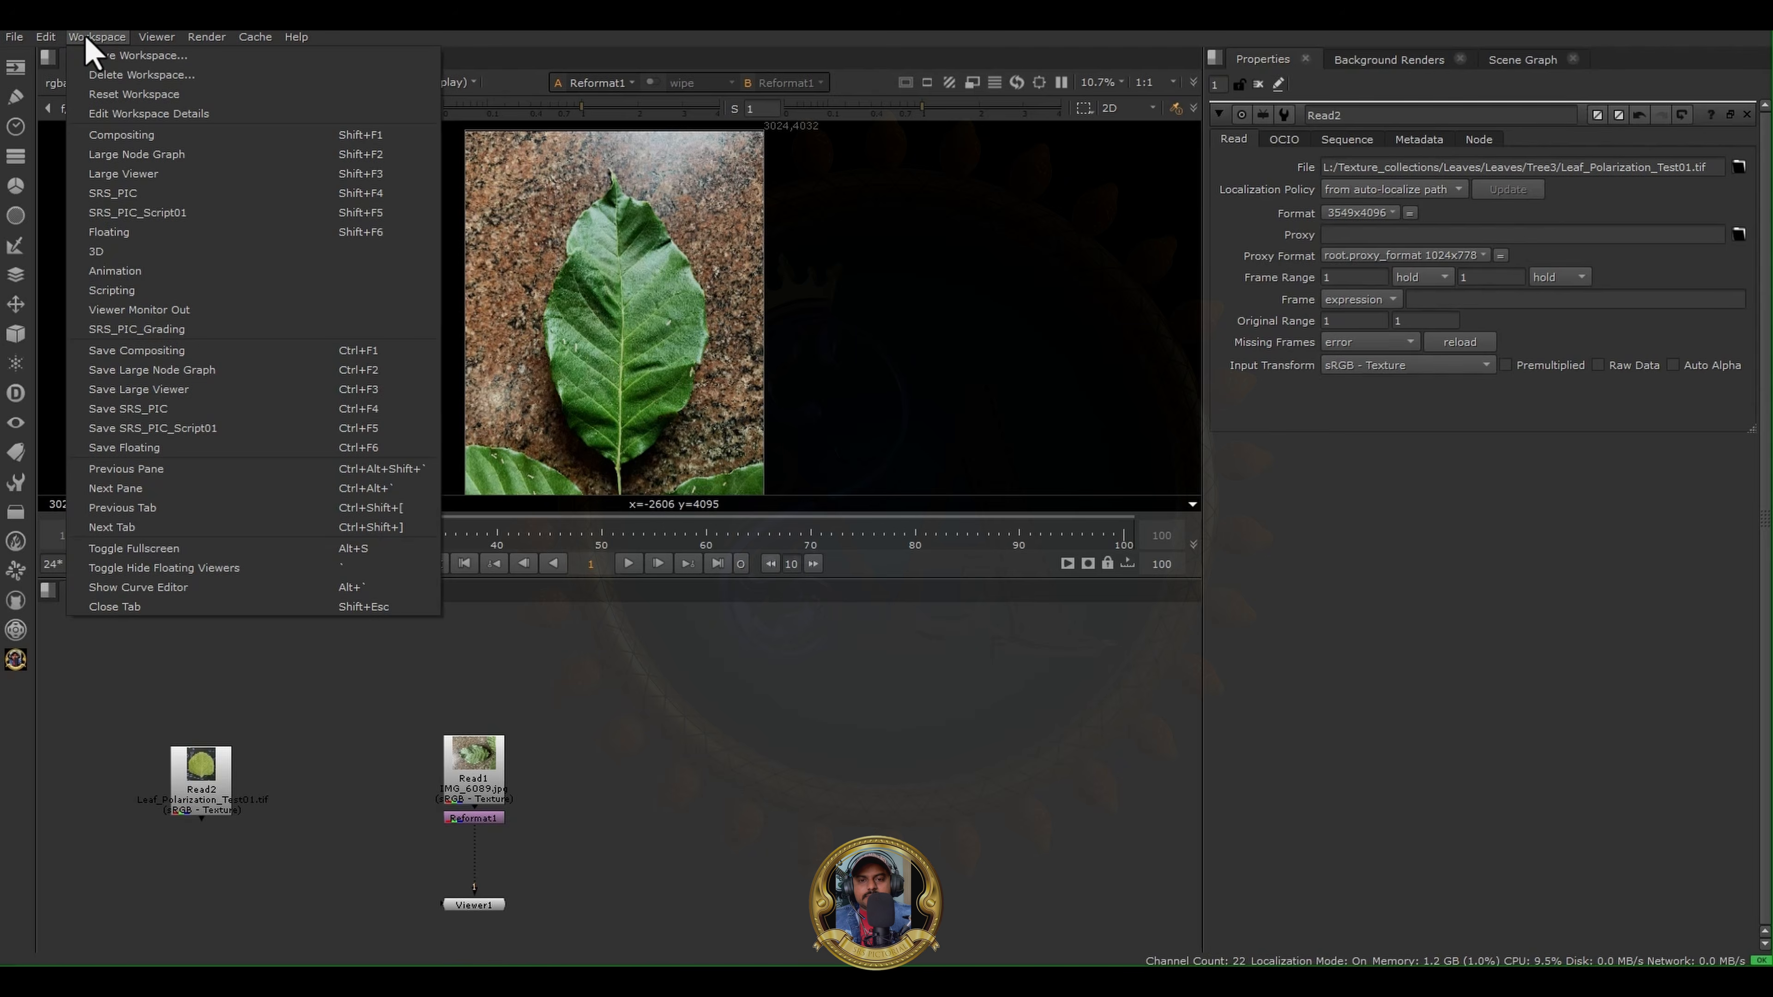
pyautogui.click(222, 335)
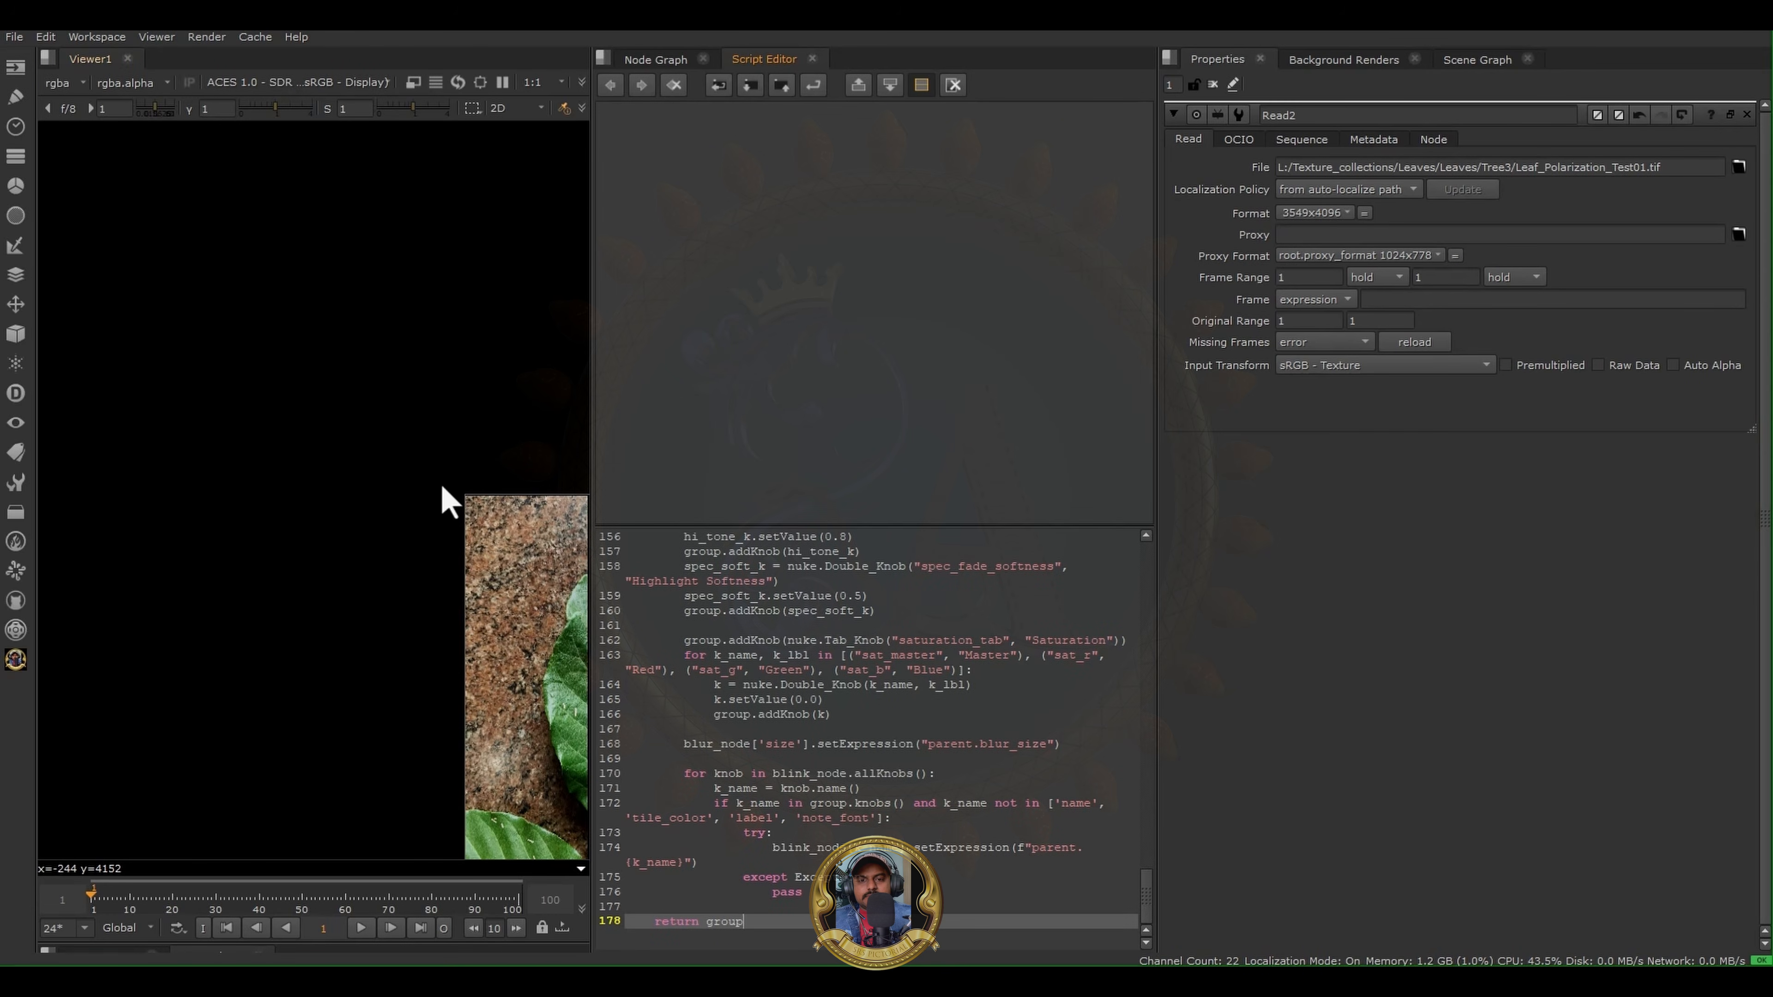
pyautogui.scroll(20, 803, 663)
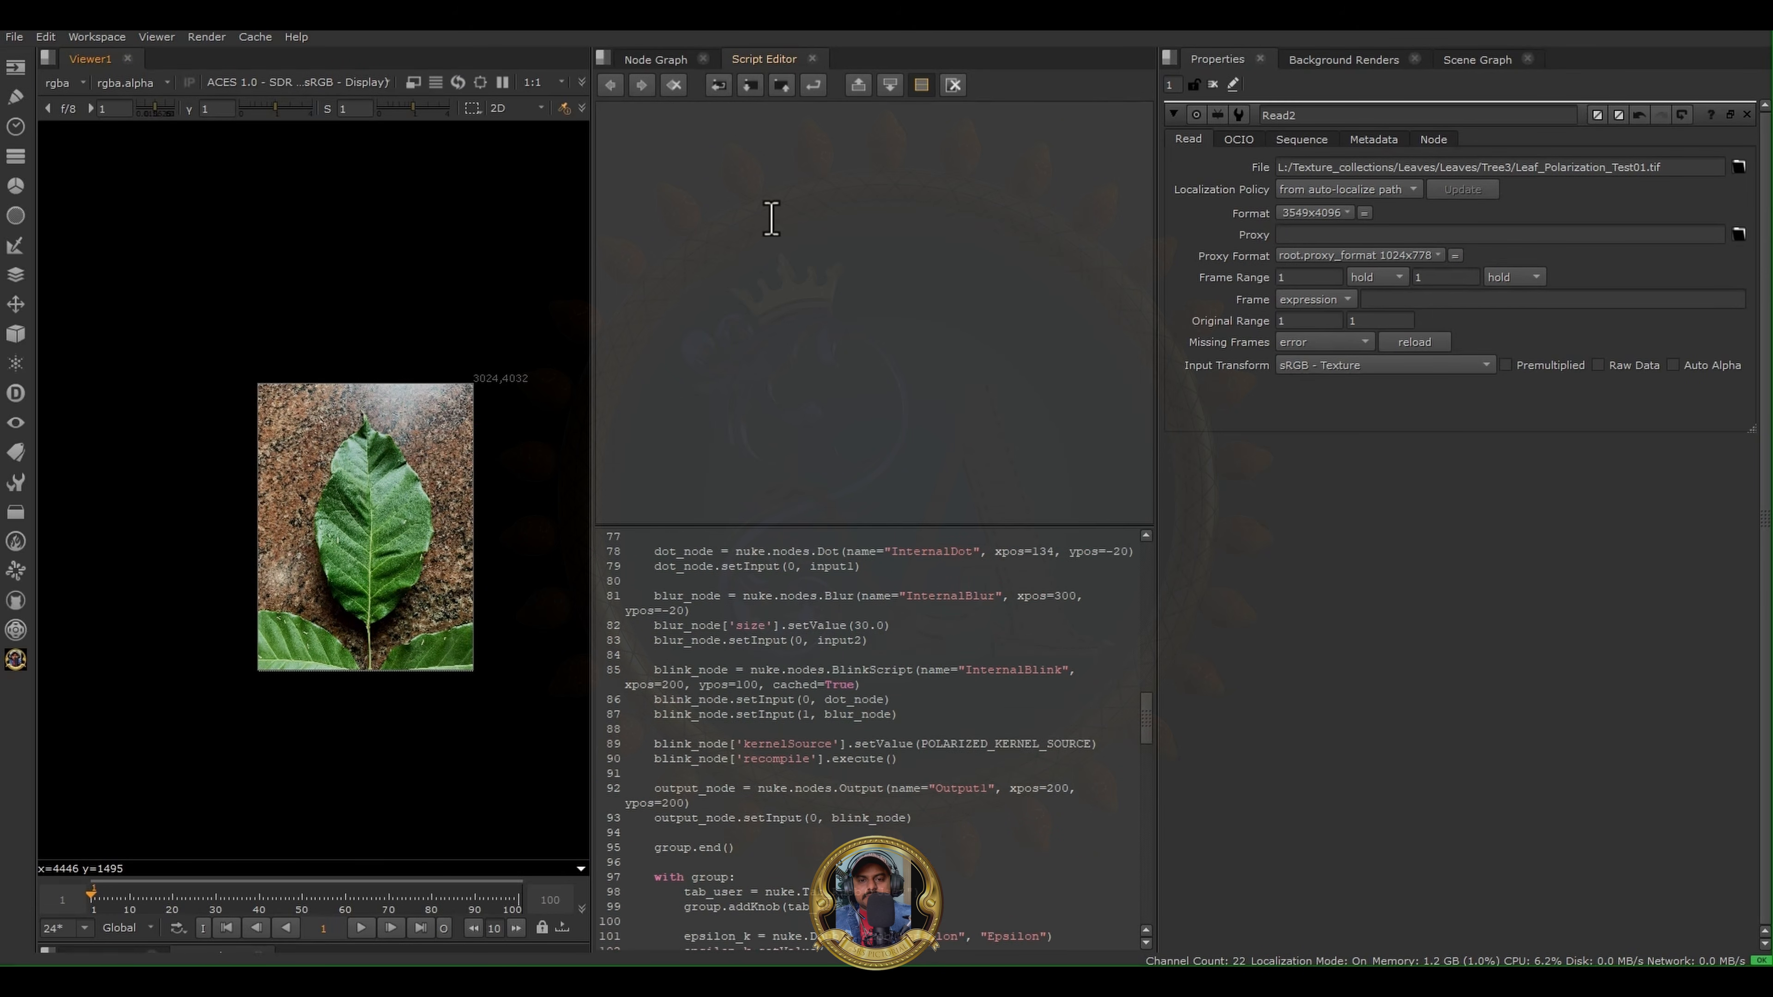
pyautogui.click(636, 61)
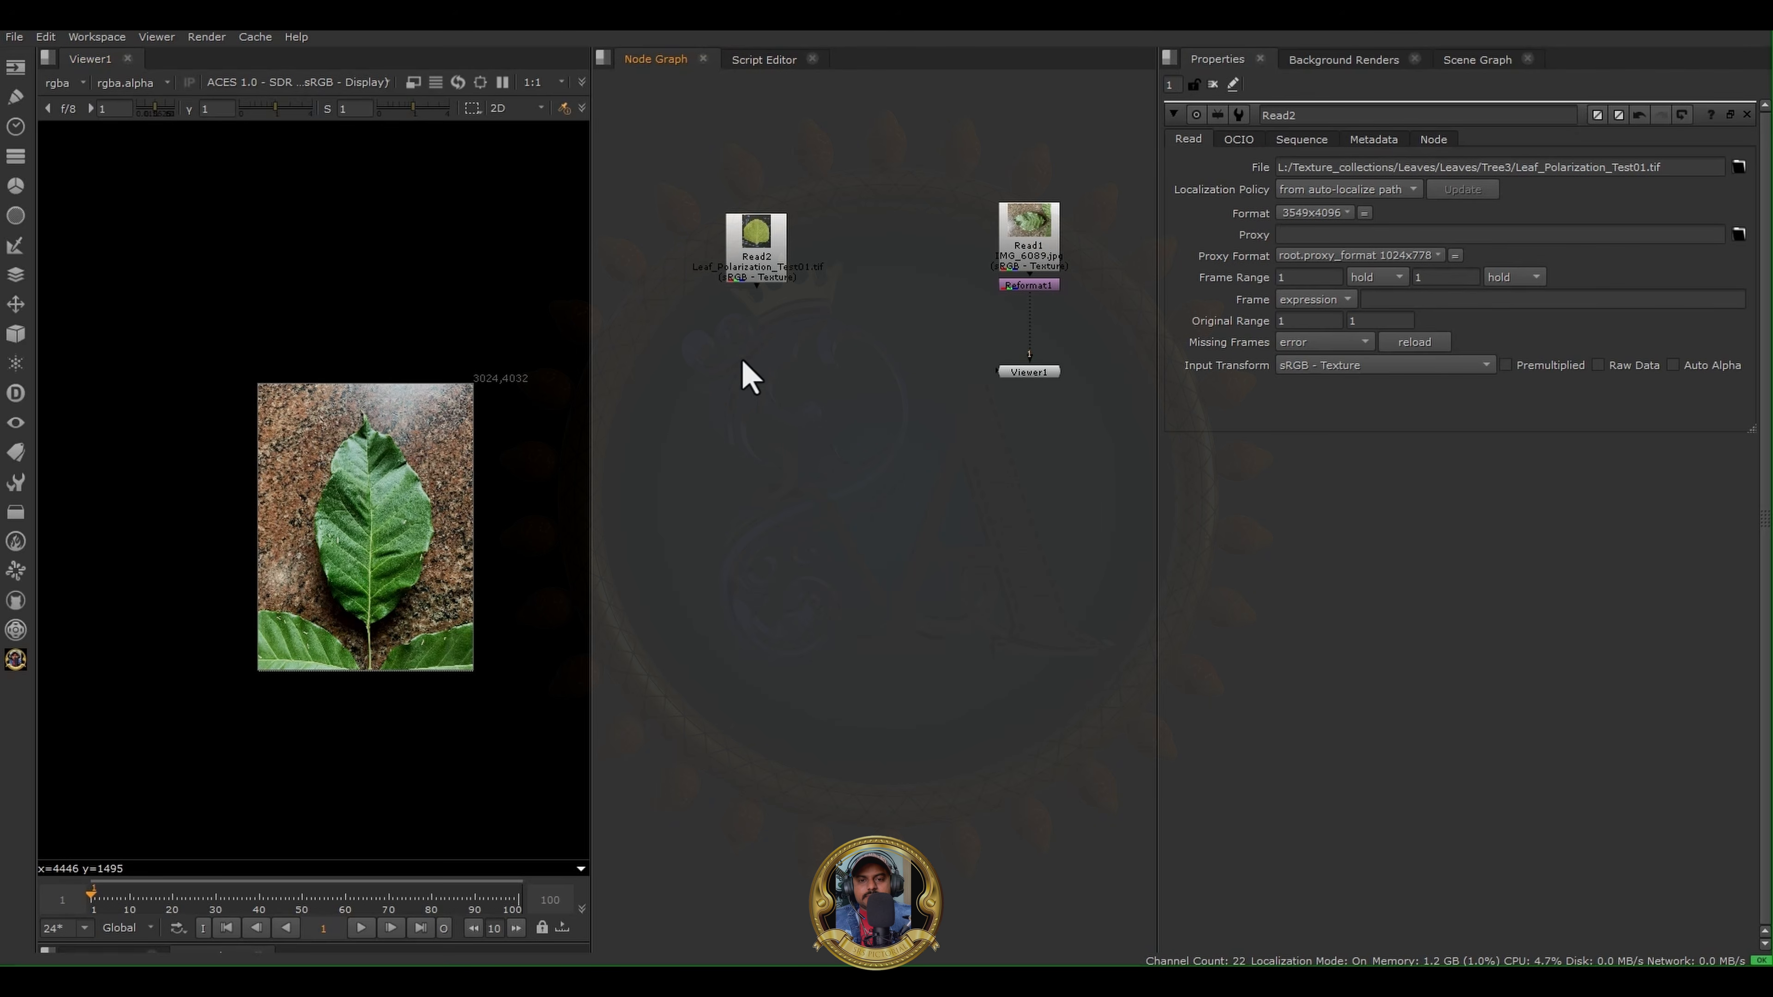
pyautogui.scroll(6, 408, 531)
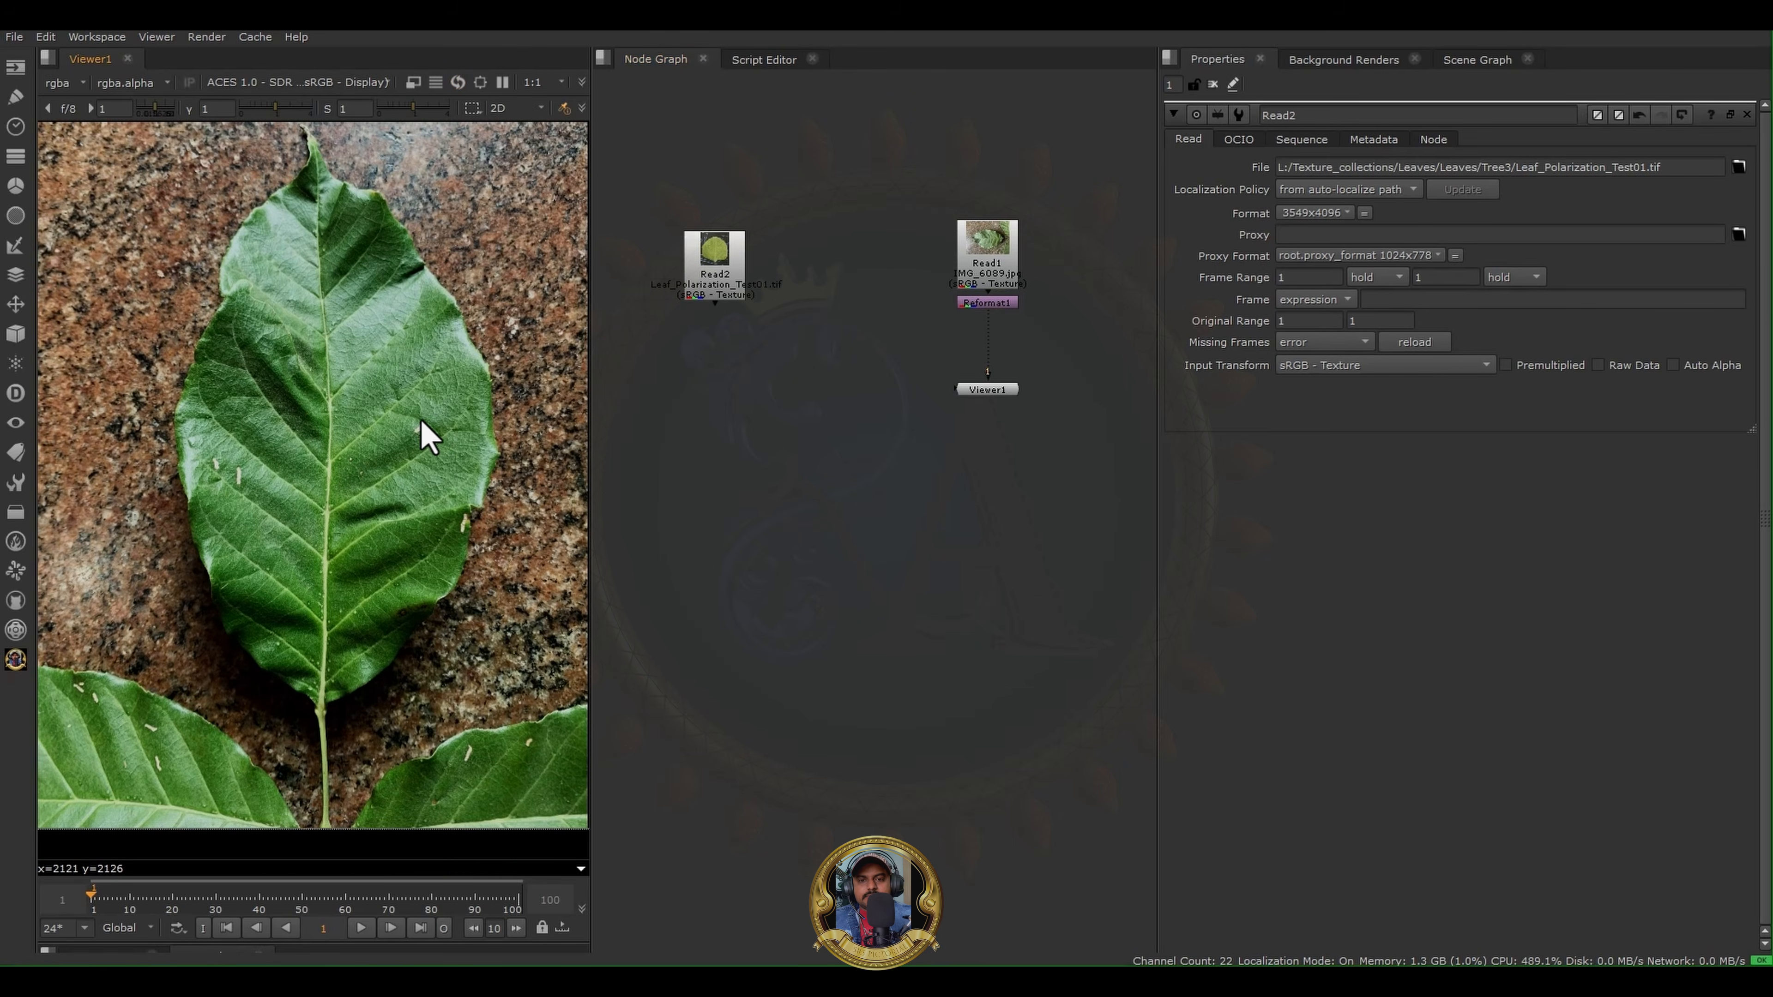
pyautogui.scroll(3, 920, 419)
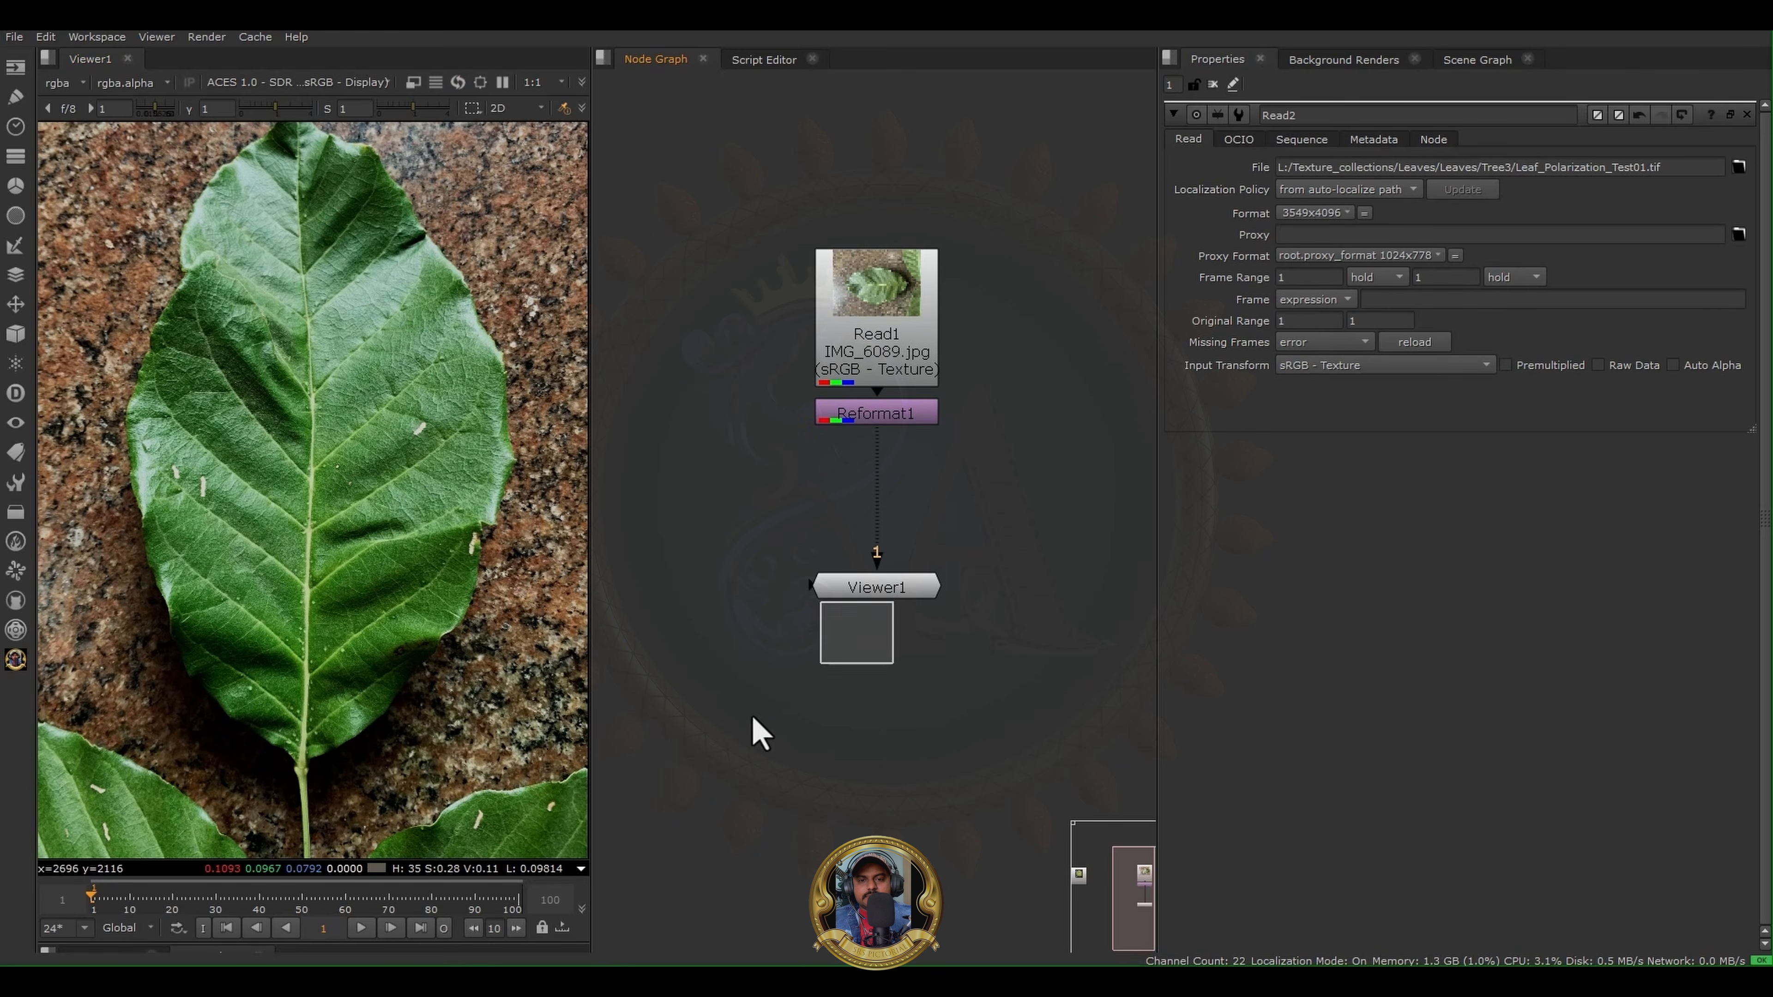
# - Move Viewer1 between the two image branches and view Leaf_Polarization_Test01.tif from Read2, whole and close up
pyautogui.moveTo(882, 597); pyautogui.dragTo(664, 700)
pyautogui.moveTo(691, 473); pyautogui.dragTo(905, 543, button='middle')
pyautogui.scroll(-3, 846, 508)
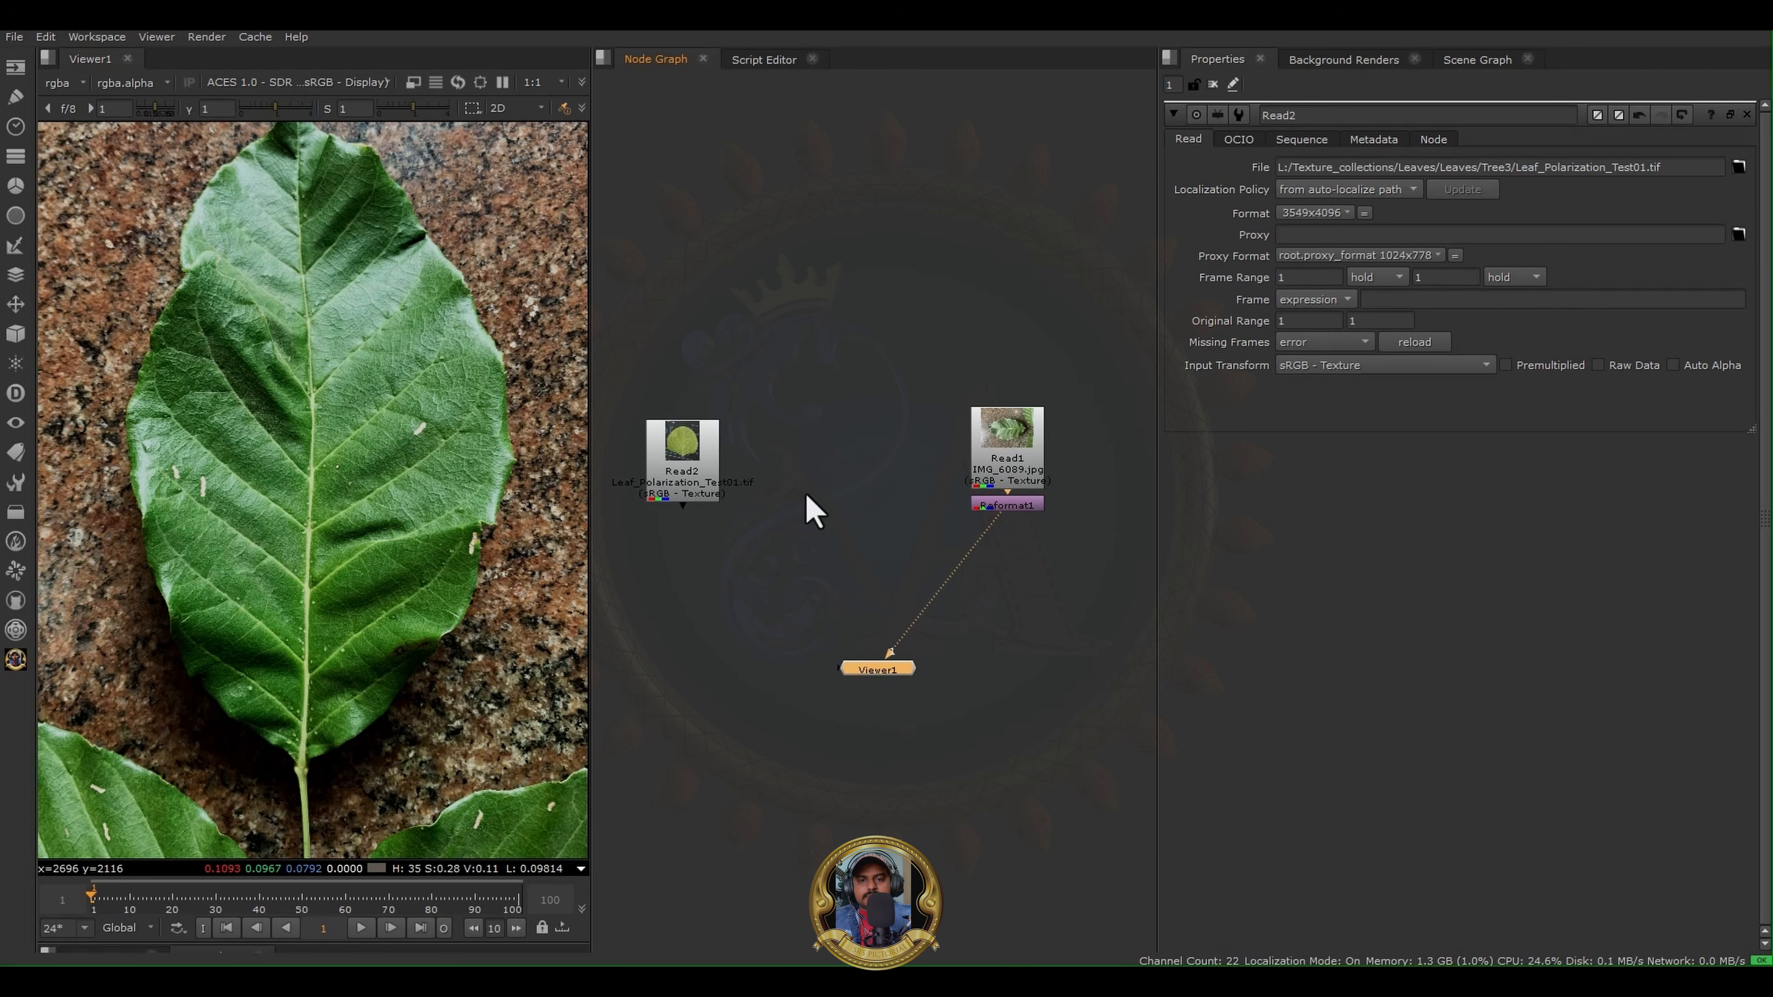
pyautogui.moveTo(806, 495); pyautogui.dragTo(855, 486, button='middle')
pyautogui.click(722, 439)
pyautogui.press('1')
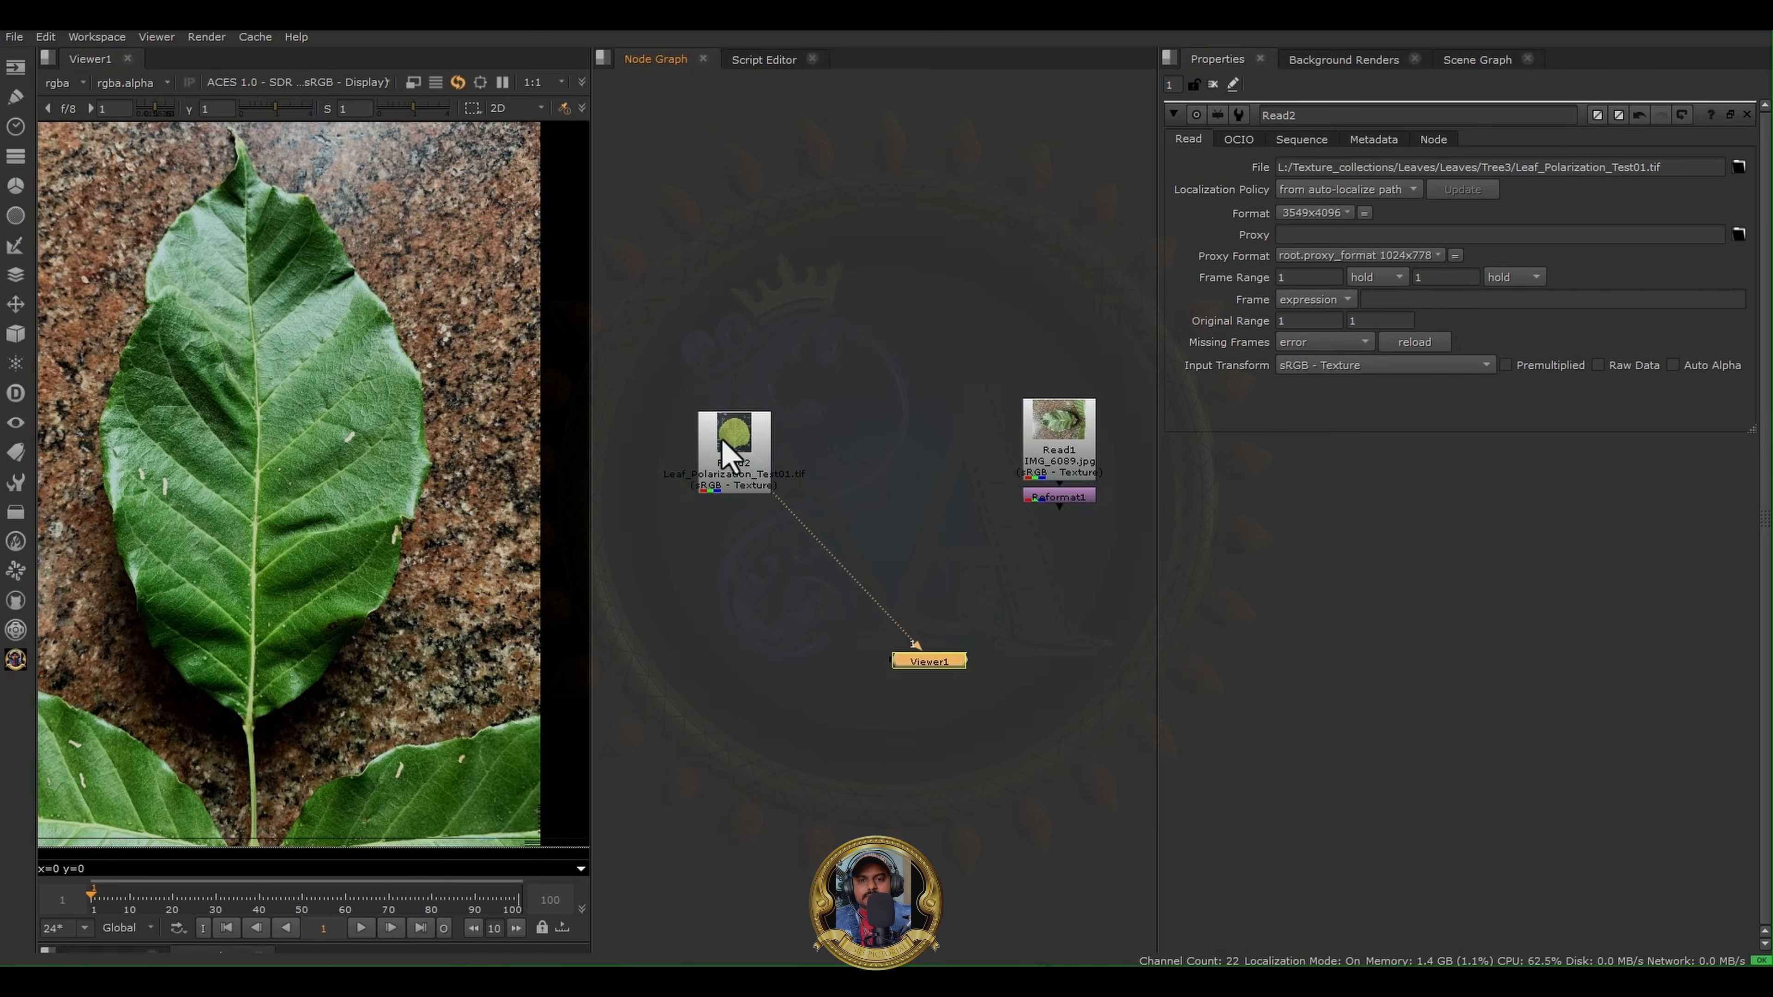
pyautogui.scroll(-4, 368, 463)
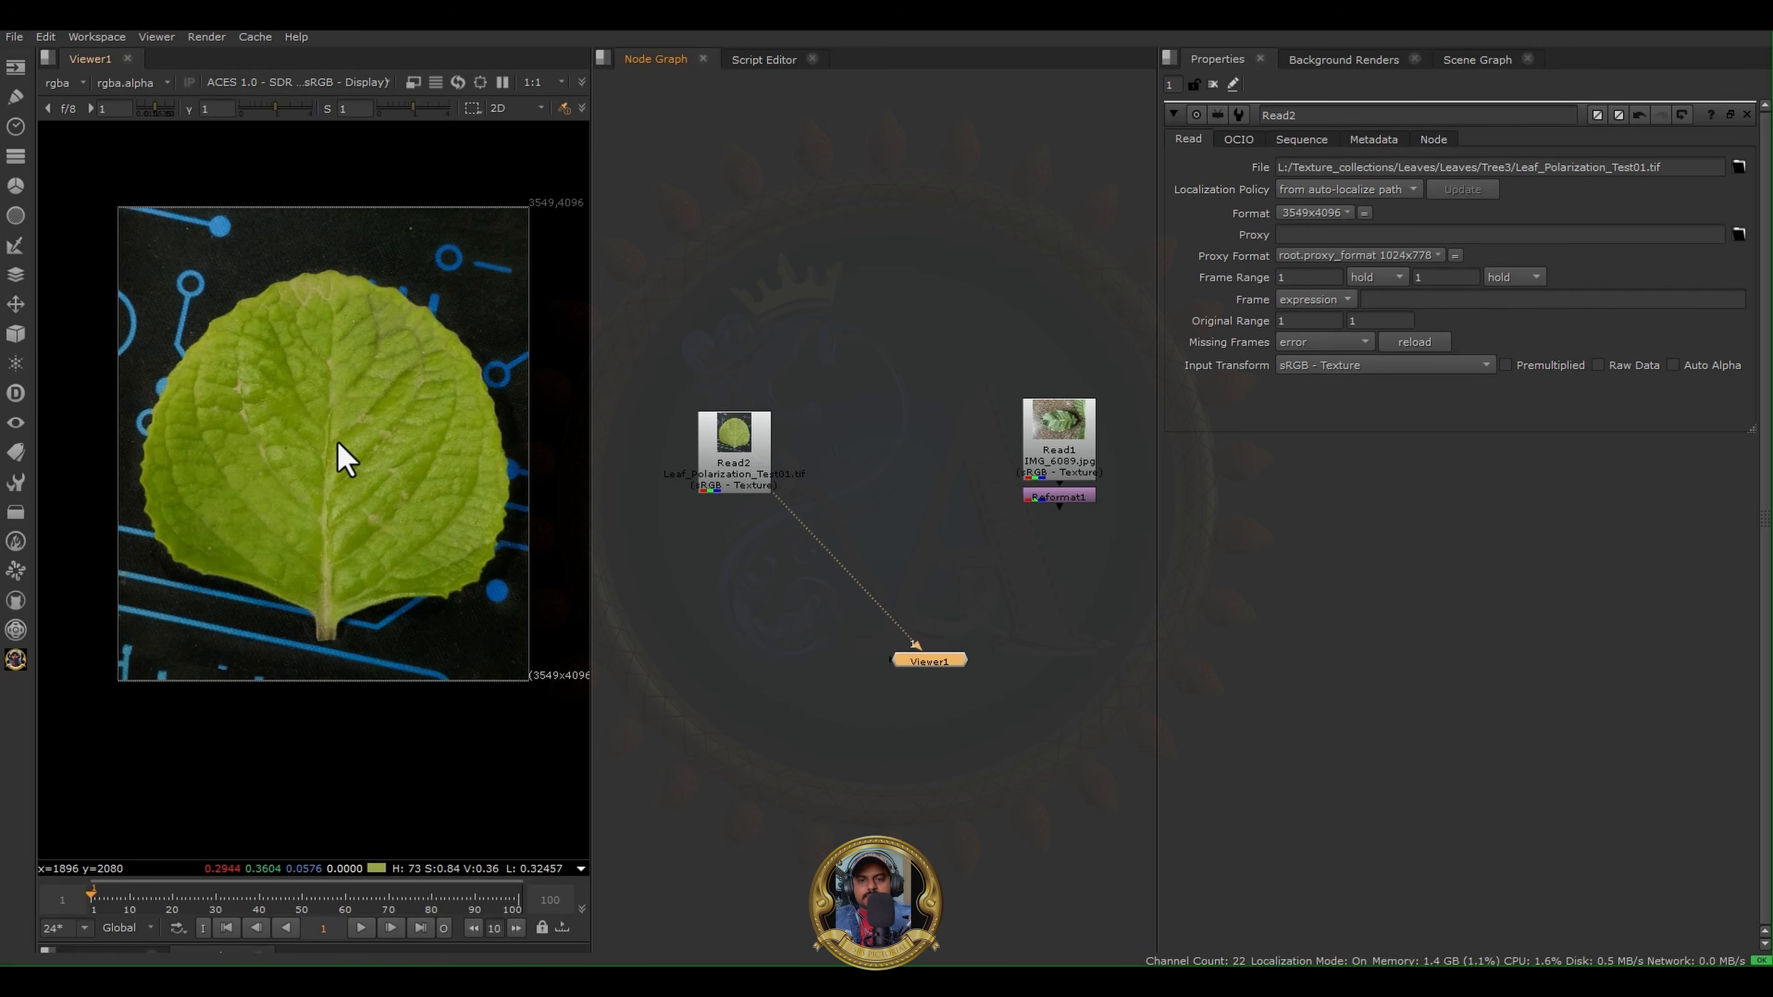
pyautogui.scroll(6, 346, 461)
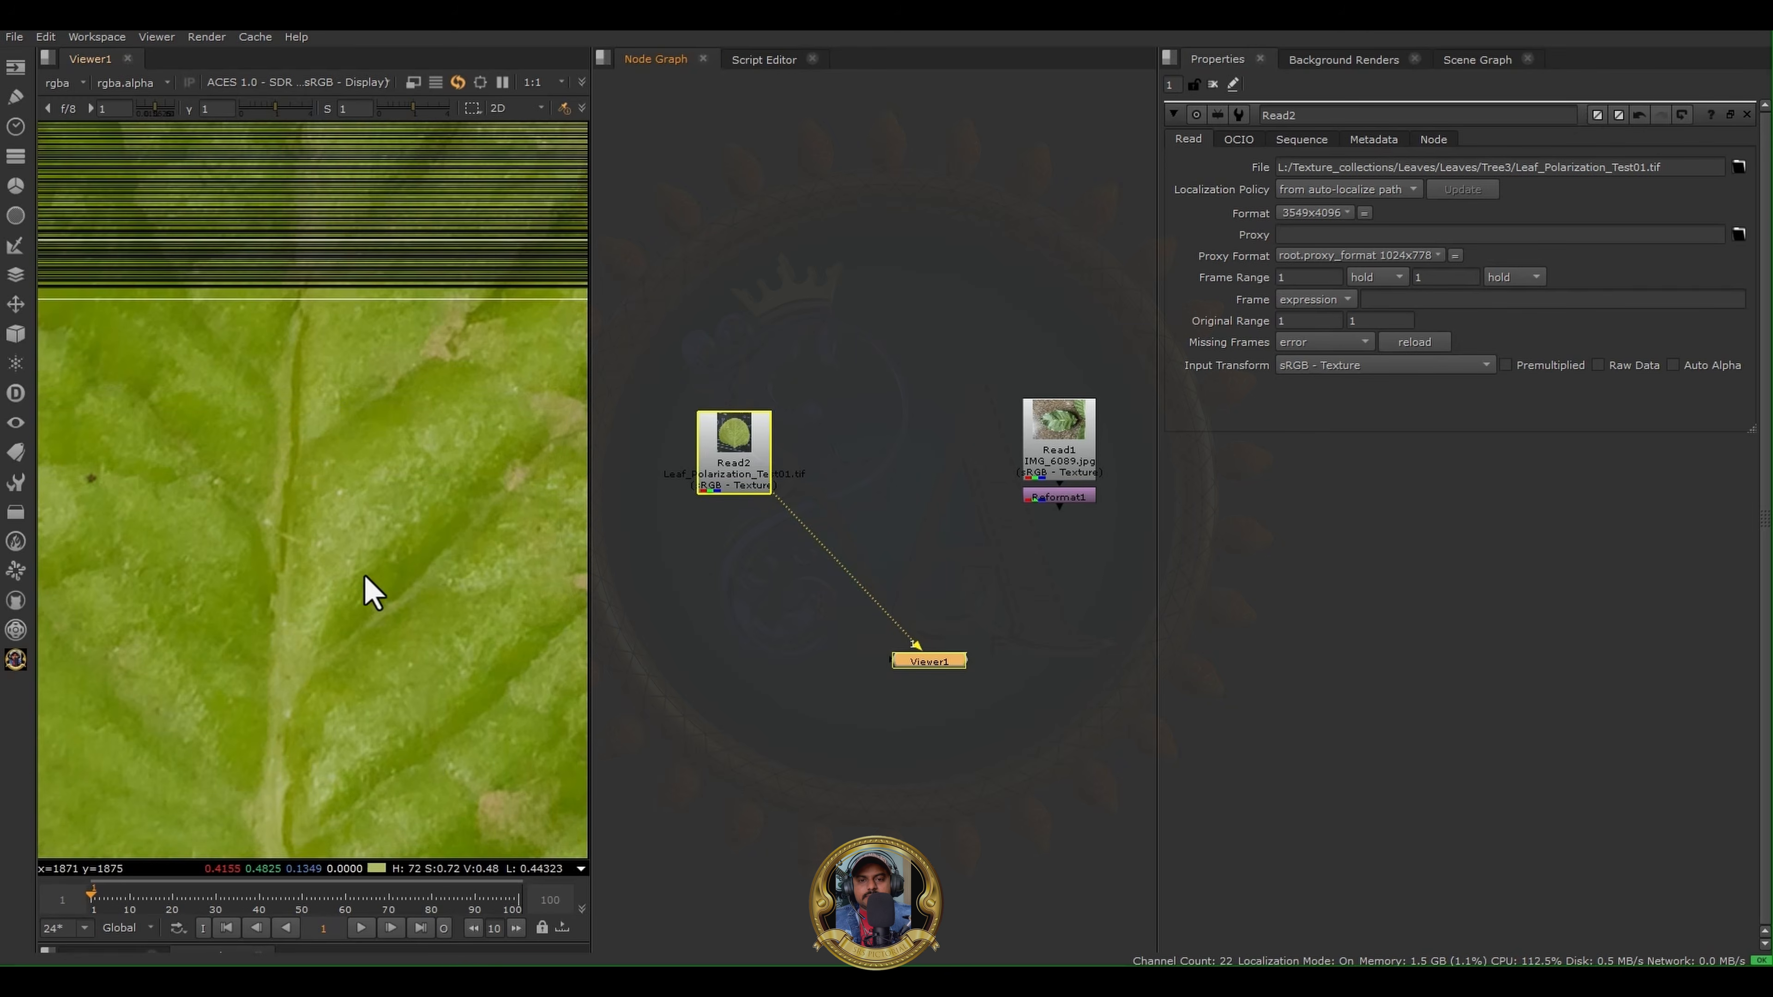
# - Display the Reformat1 output in the viewer and fit the leaf photo to the view
pyautogui.click(1061, 496)
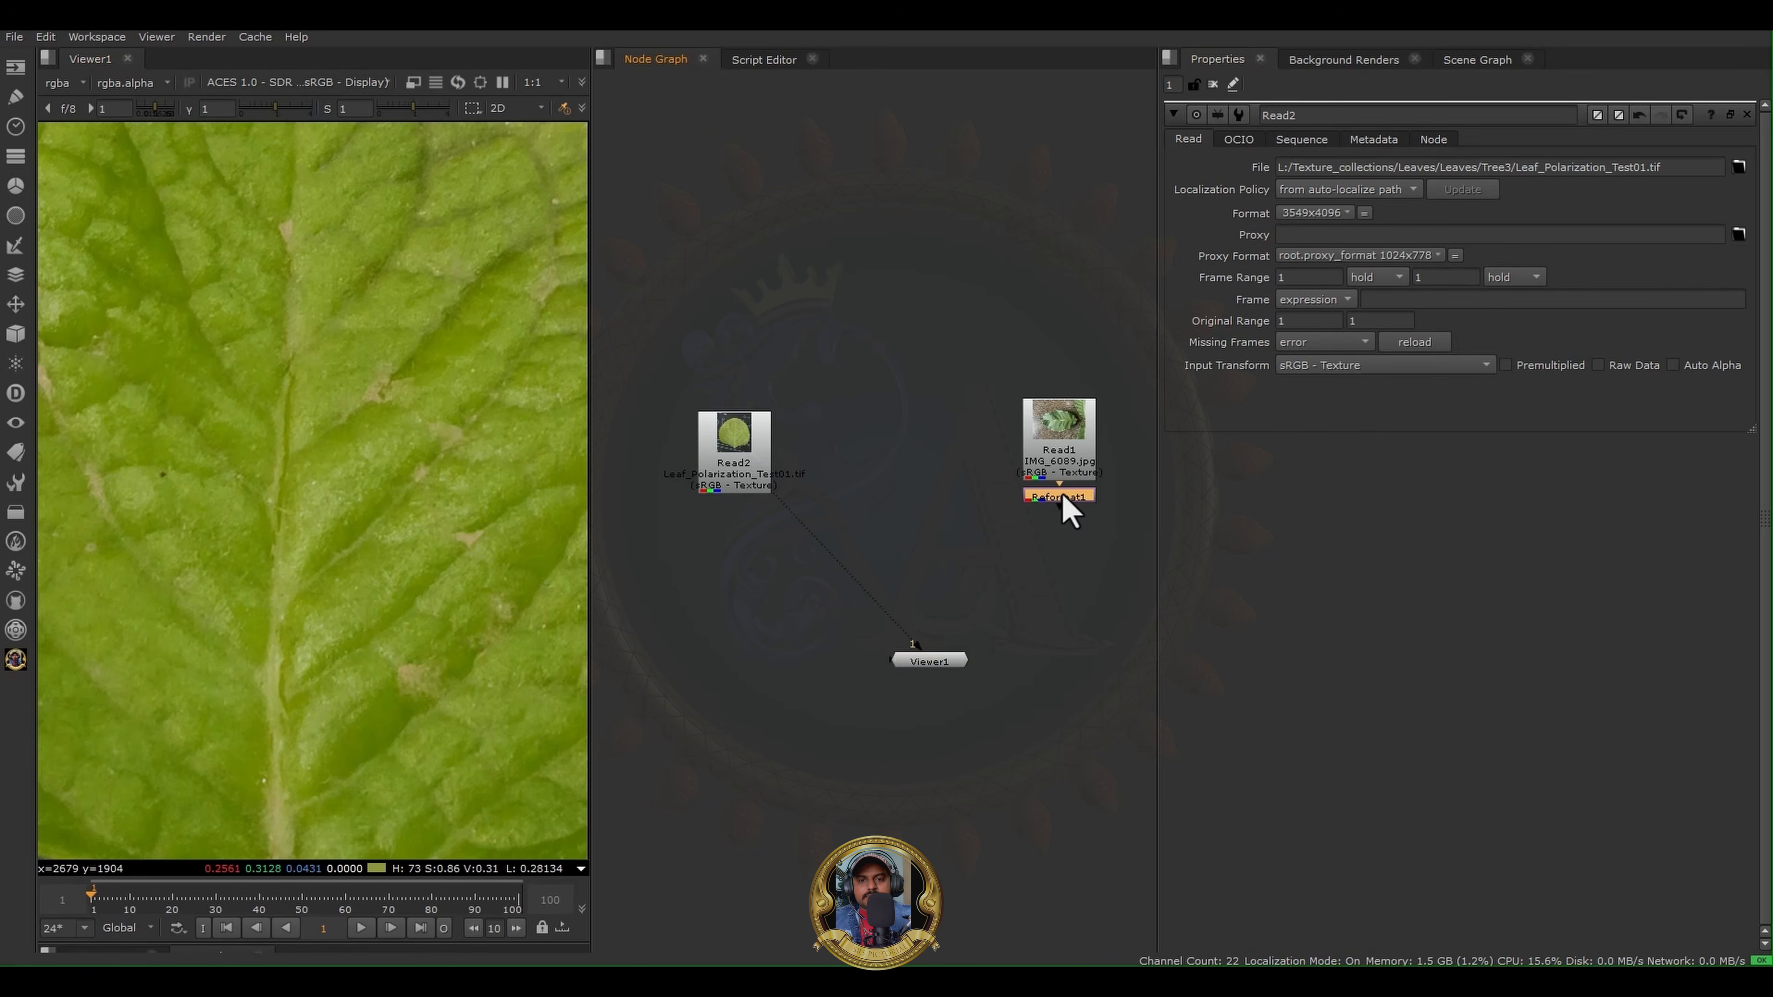
pyautogui.press('1')
pyautogui.press('f')
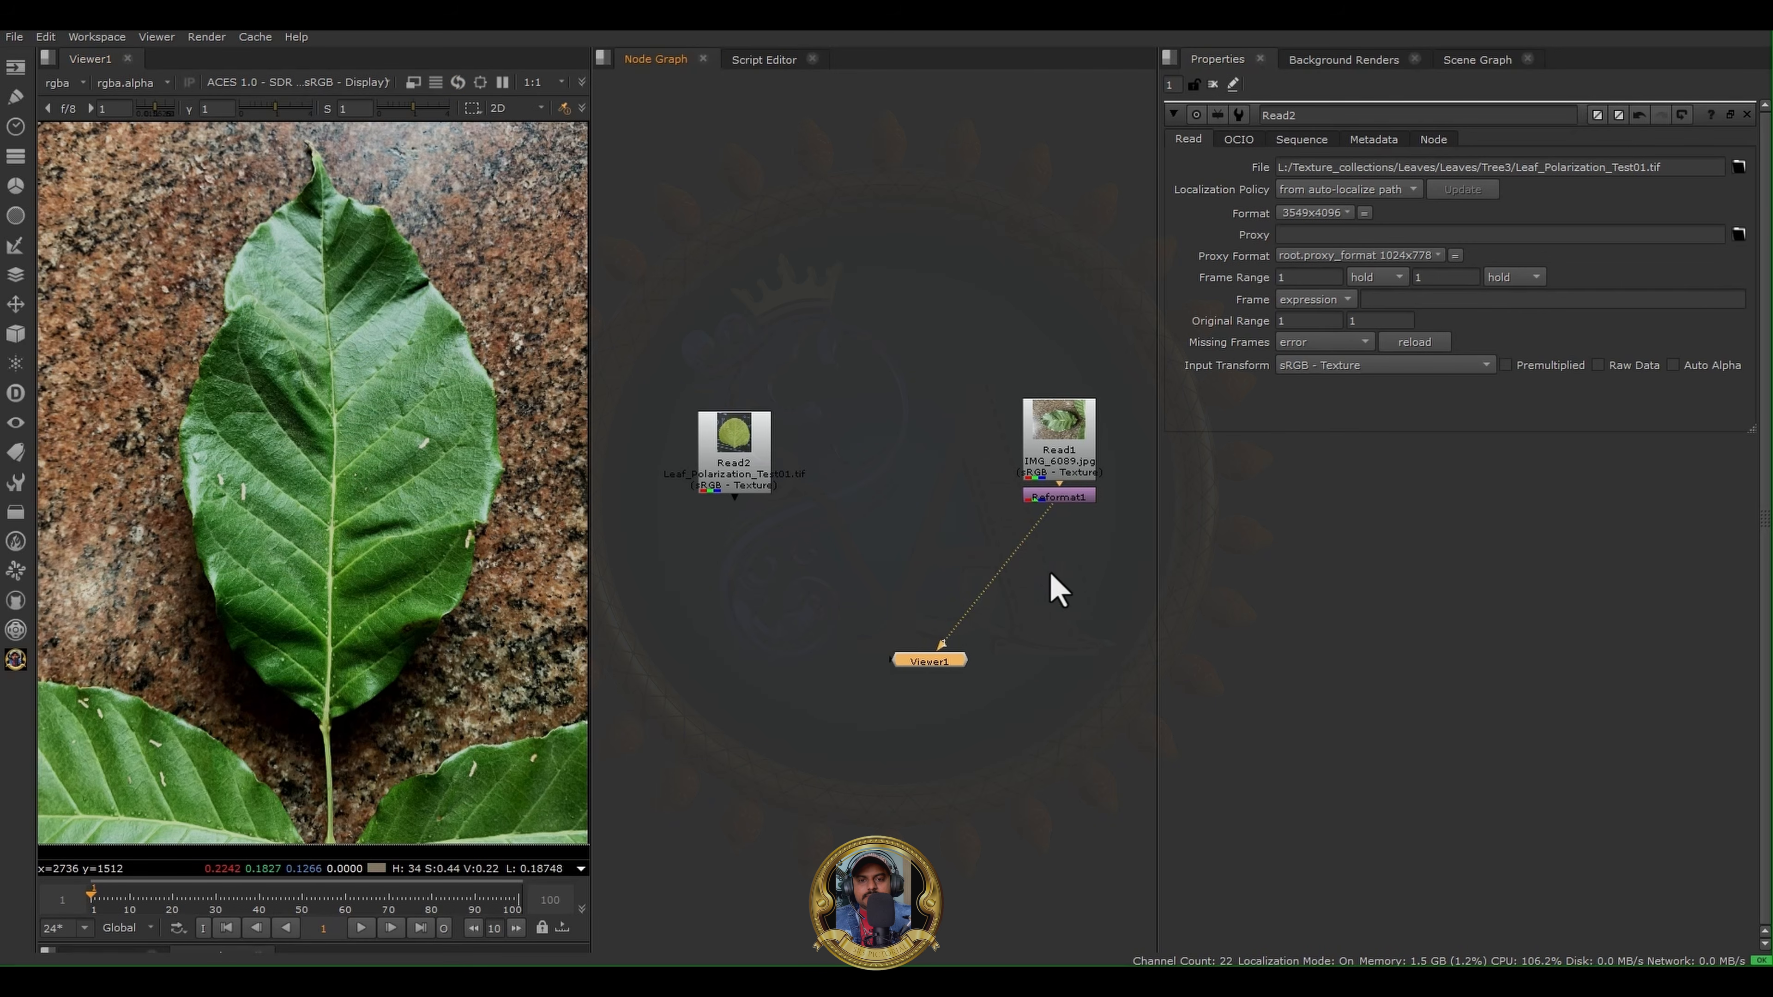
pyautogui.moveTo(1051, 574); pyautogui.dragTo(884, 618, button='middle')
pyautogui.scroll(4, 923, 529)
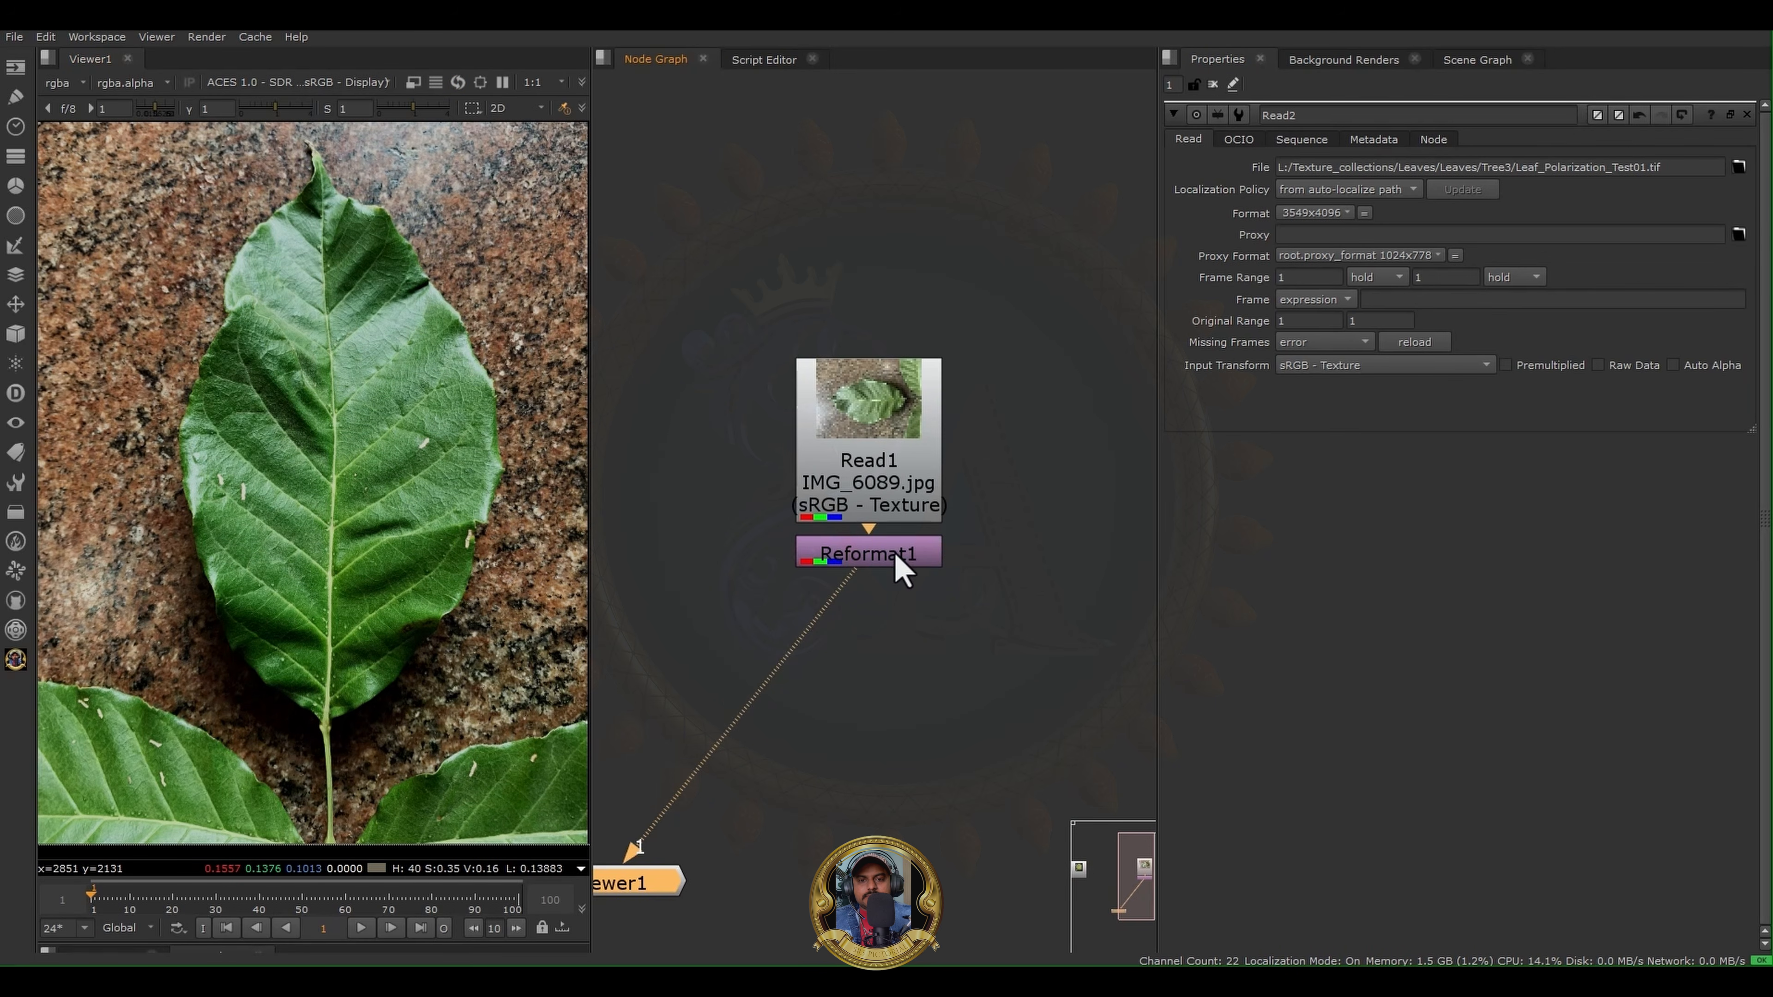
# - Space Reformat1 slightly below Read1 in the node graph and keep its output displayed in the viewer
pyautogui.moveTo(894, 553); pyautogui.dragTo(896, 607)
pyautogui.moveTo(695, 537); pyautogui.dragTo(1010, 482, button='middle')
pyautogui.moveTo(737, 462); pyautogui.dragTo(982, 470, button='middle')
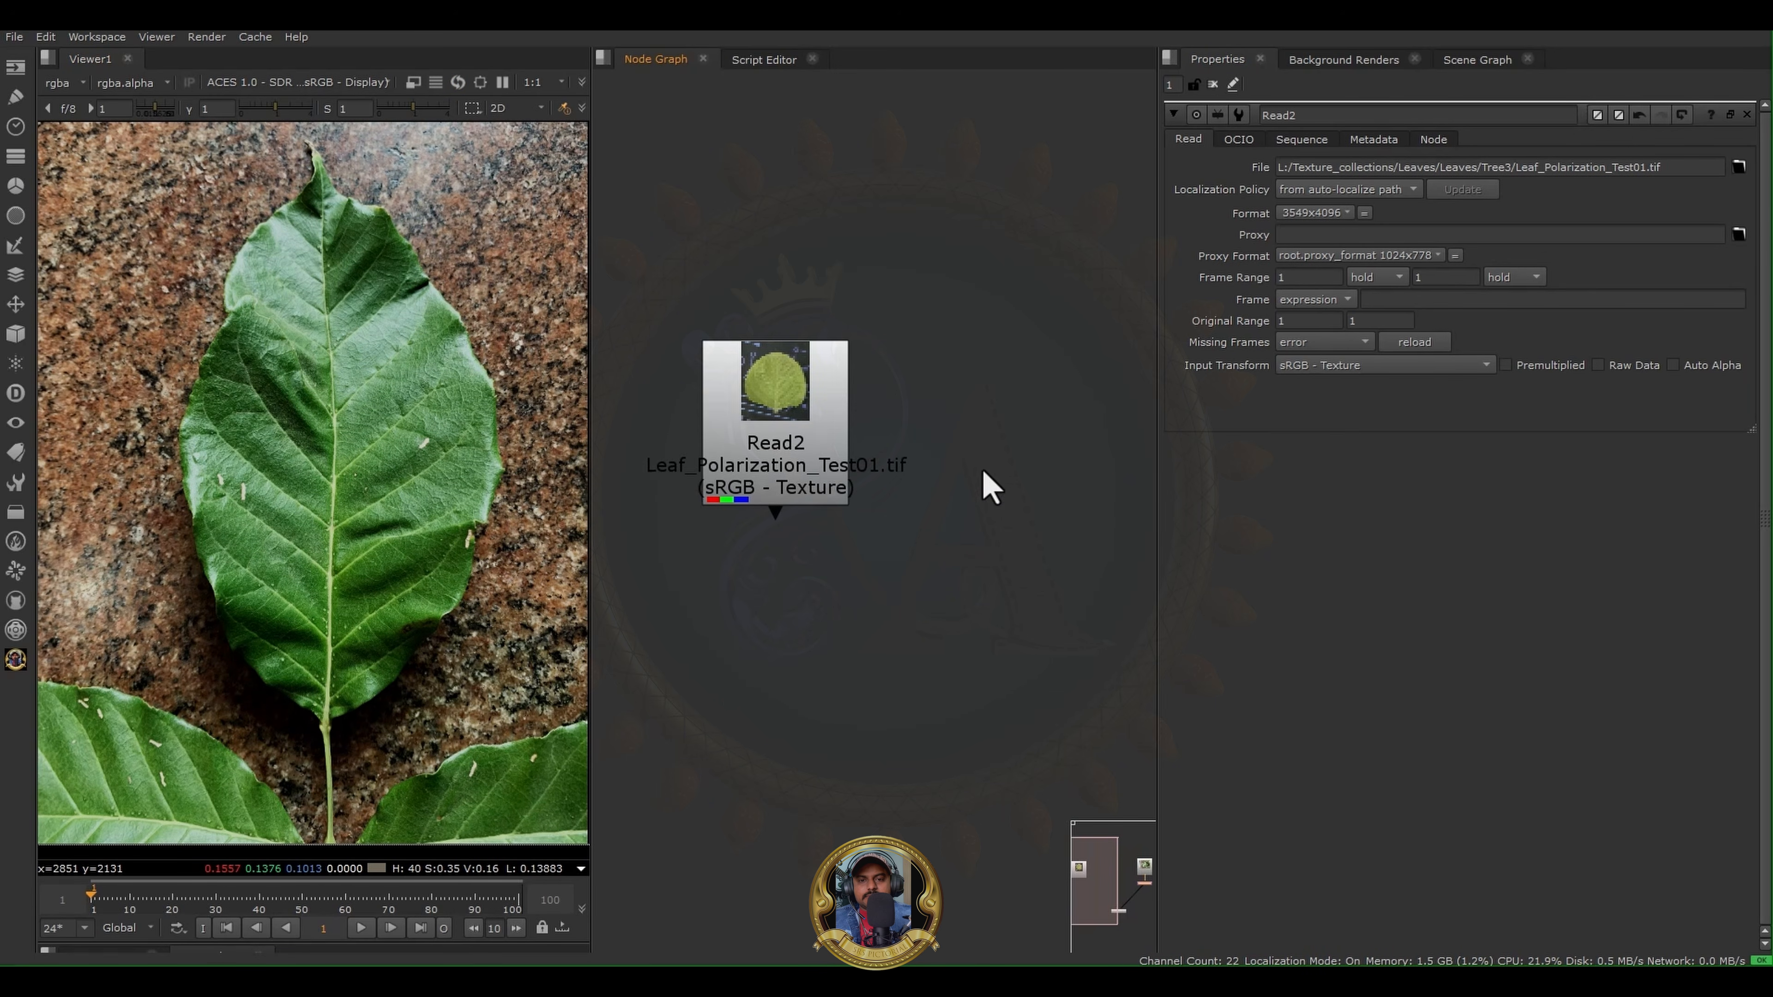
pyautogui.scroll(-2, 787, 436)
pyautogui.moveTo(918, 554); pyautogui.dragTo(710, 568, button='middle')
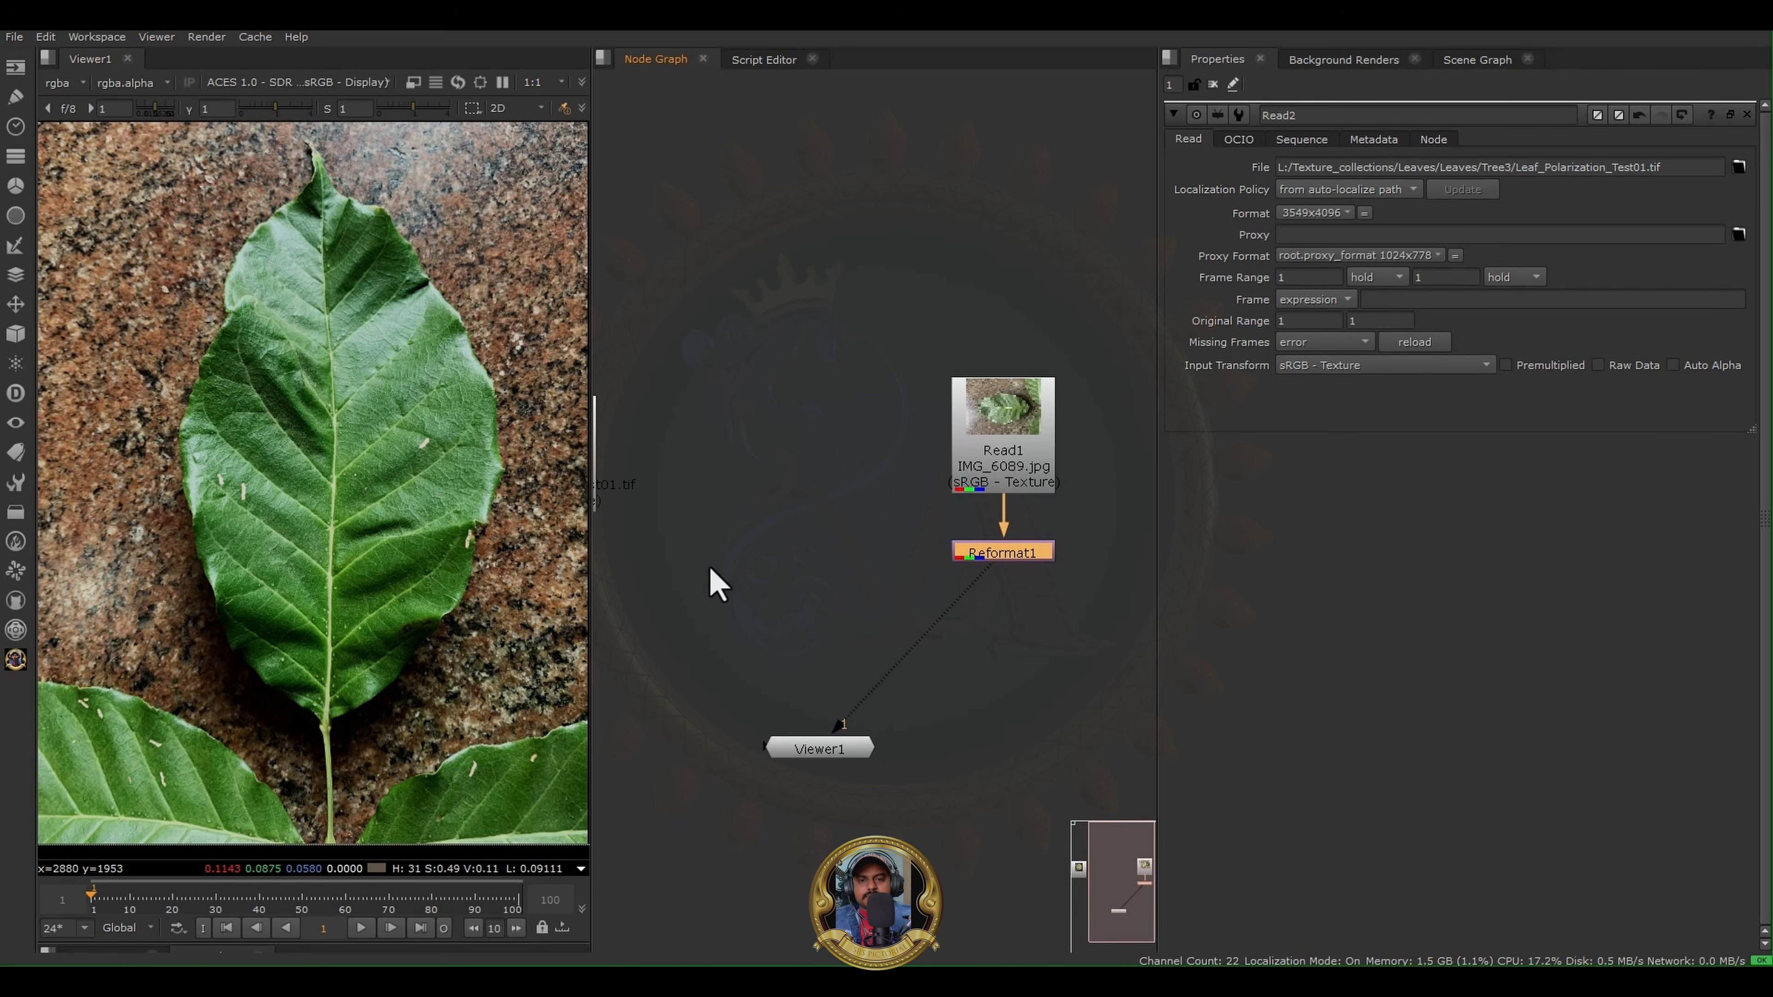
pyautogui.moveTo(987, 617); pyautogui.dragTo(973, 653, button='middle')
pyautogui.scroll(3, 837, 559)
pyautogui.click(819, 573)
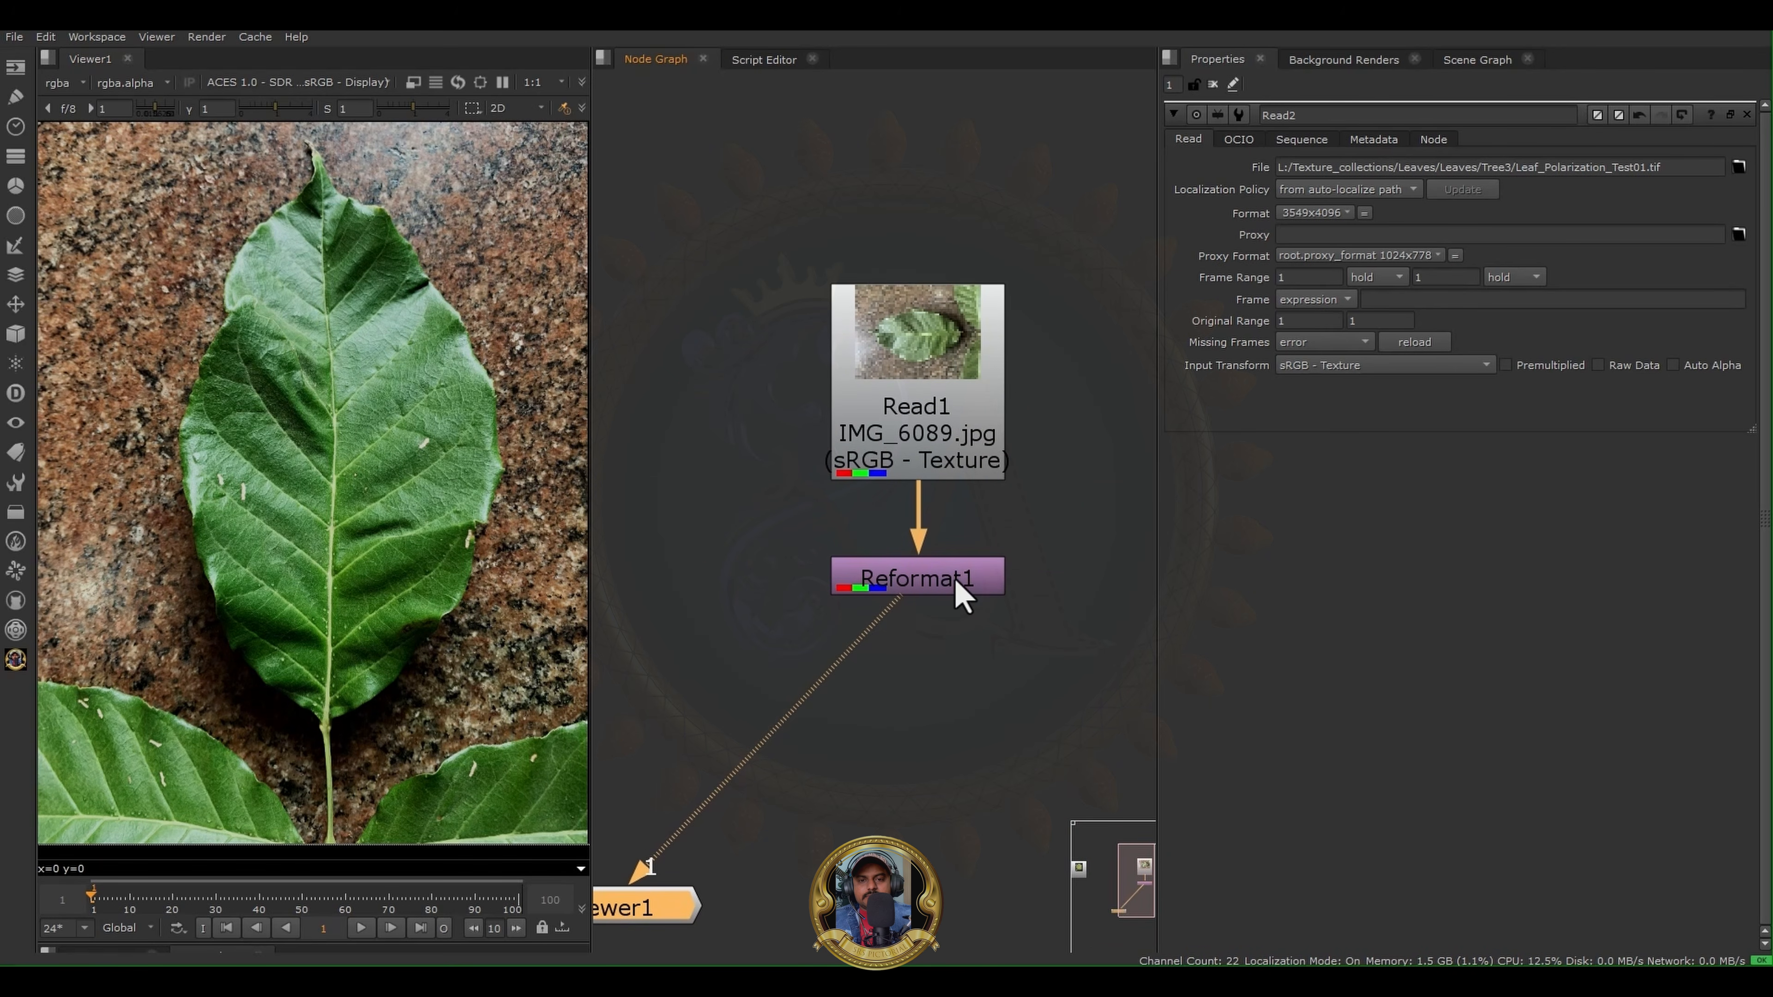
pyautogui.click(956, 608)
pyautogui.moveTo(955, 608); pyautogui.dragTo(955, 575)
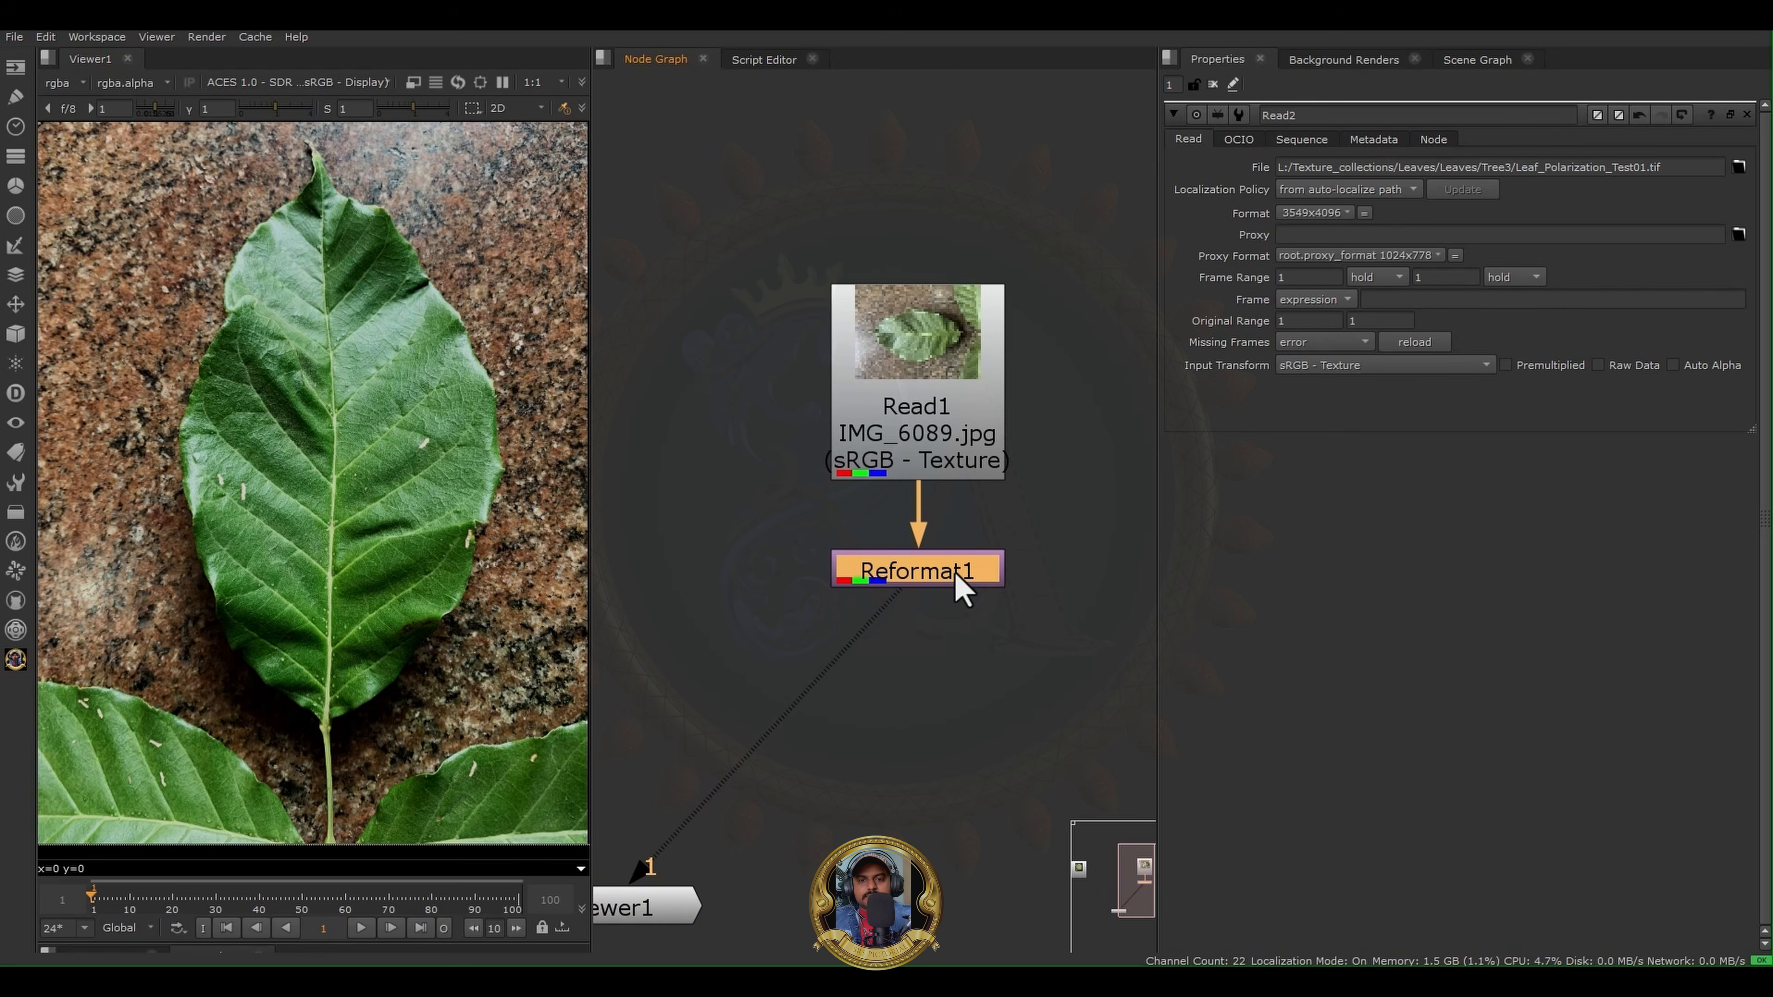
pyautogui.press('1')
# - Add an SRS Frequency Delighter node and place it below Reformat1
pyautogui.click(15, 663)
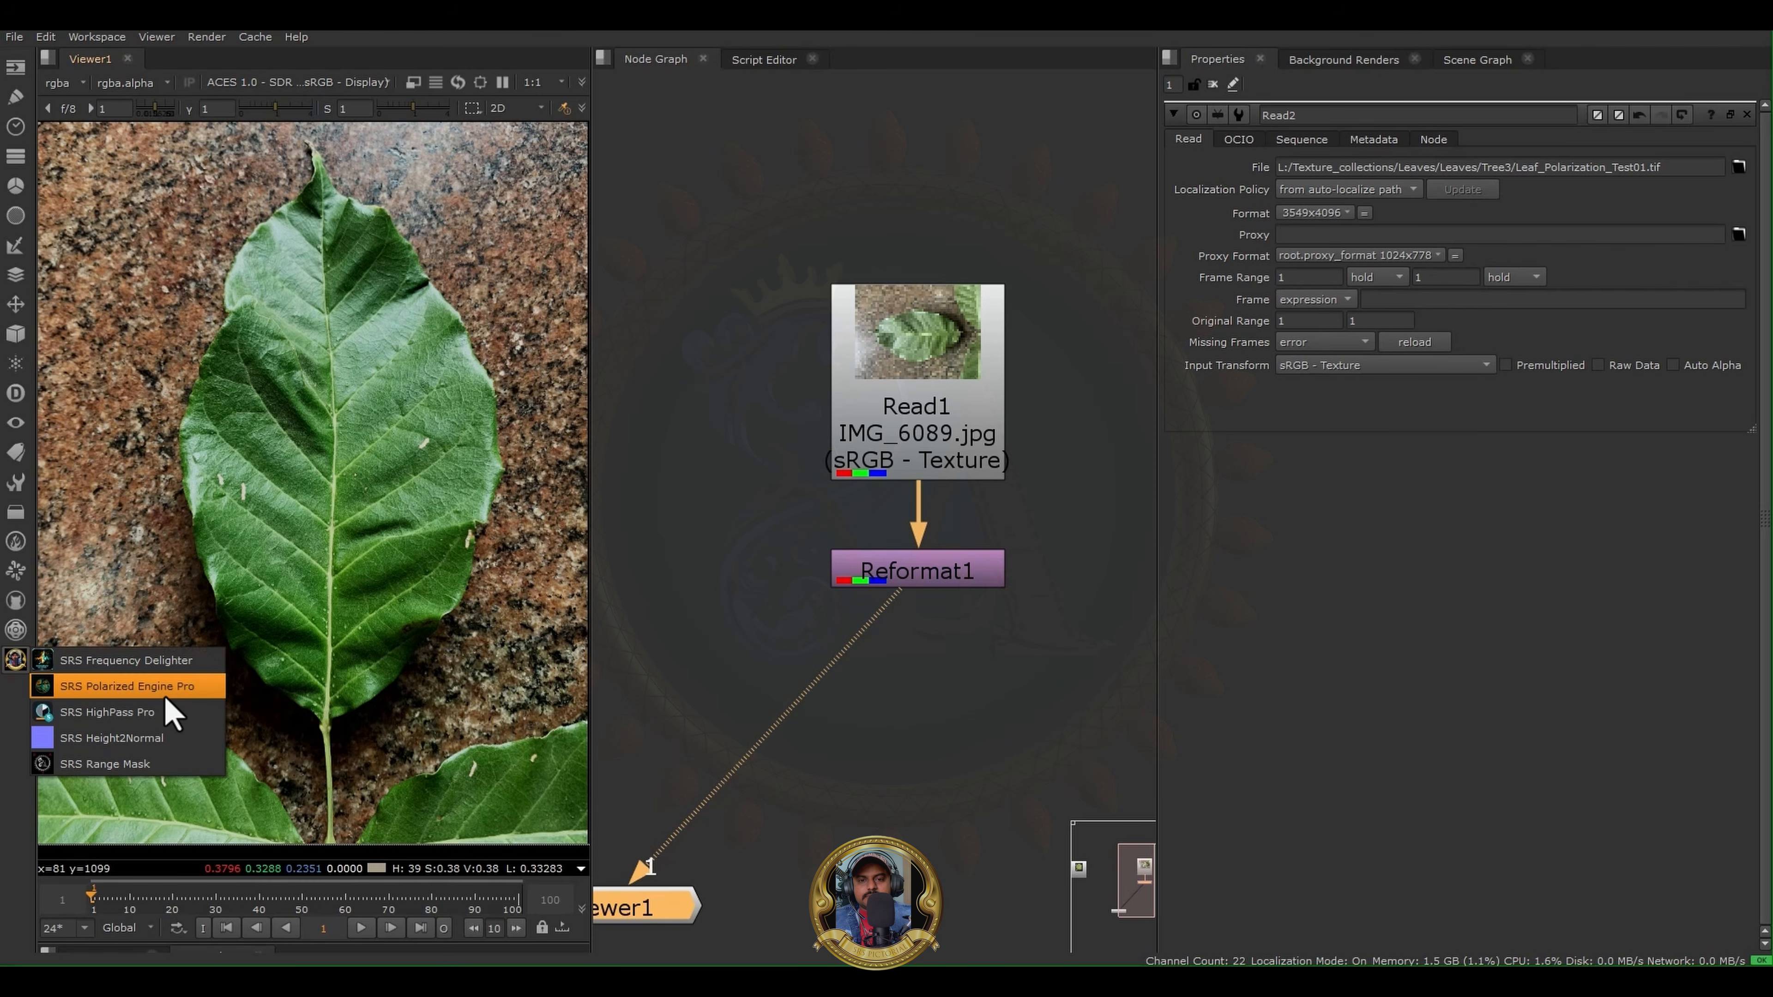
pyautogui.click(174, 662)
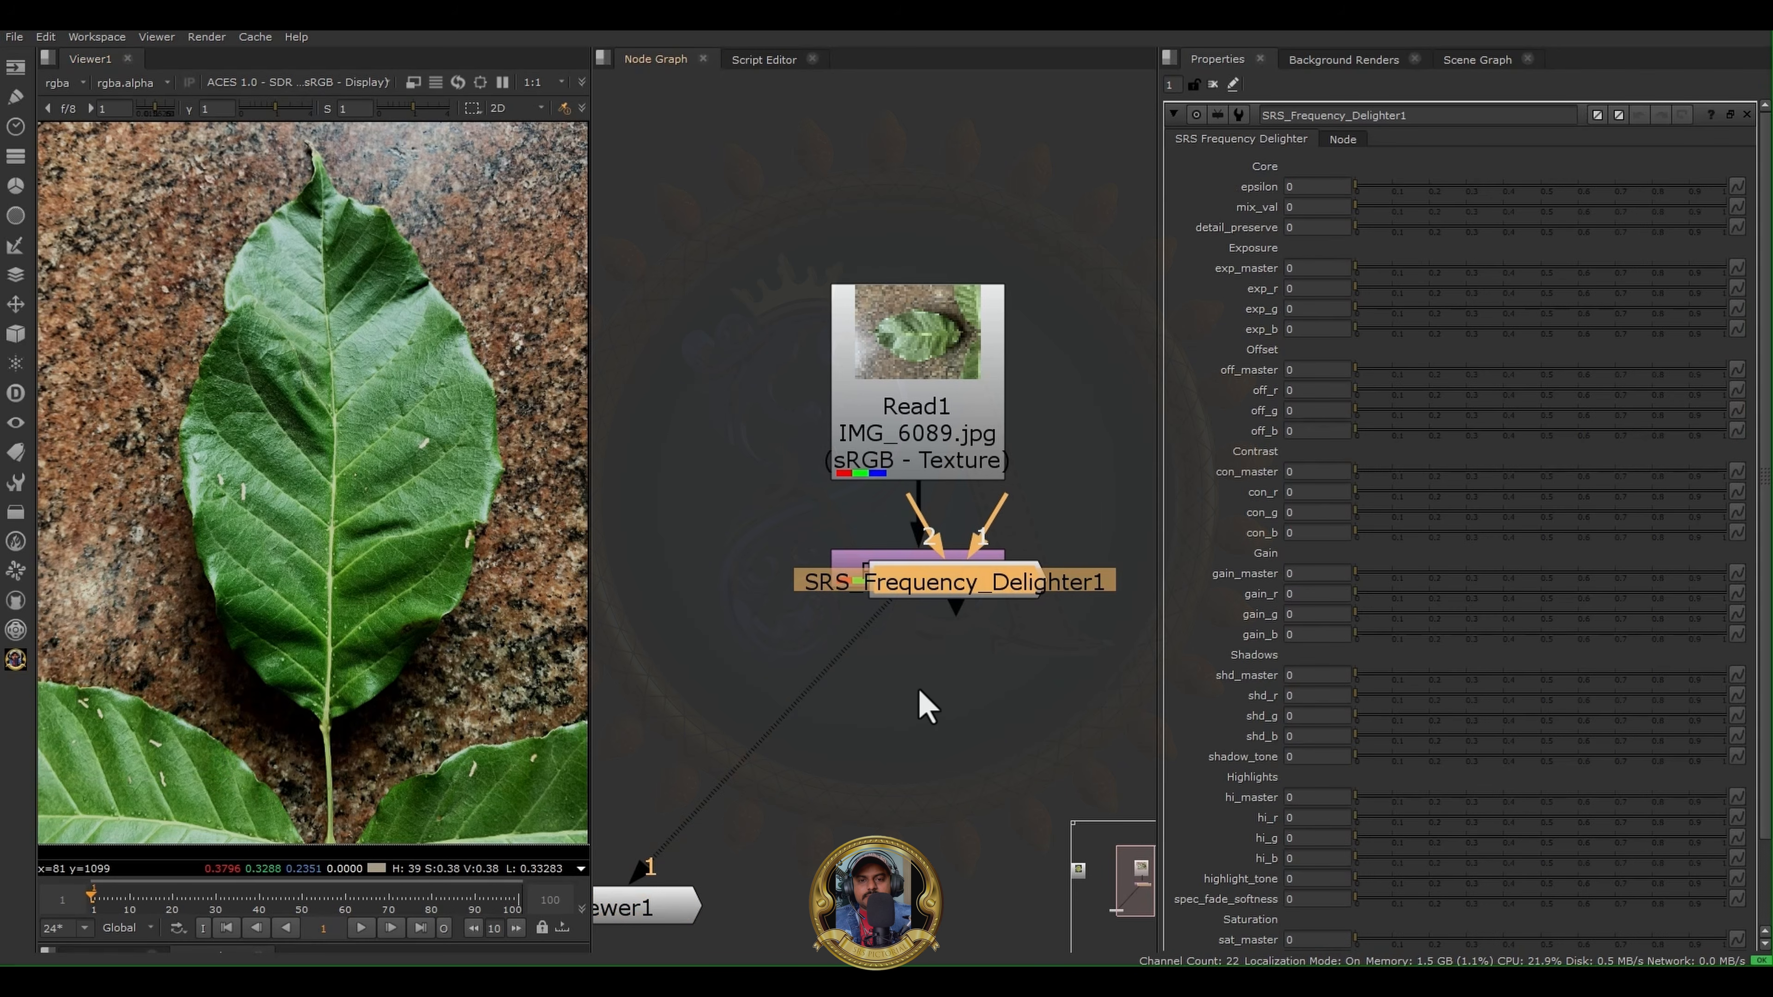
pyautogui.moveTo(955, 594); pyautogui.dragTo(985, 768)
pyautogui.moveTo(987, 650); pyautogui.dragTo(799, 661, button='middle')
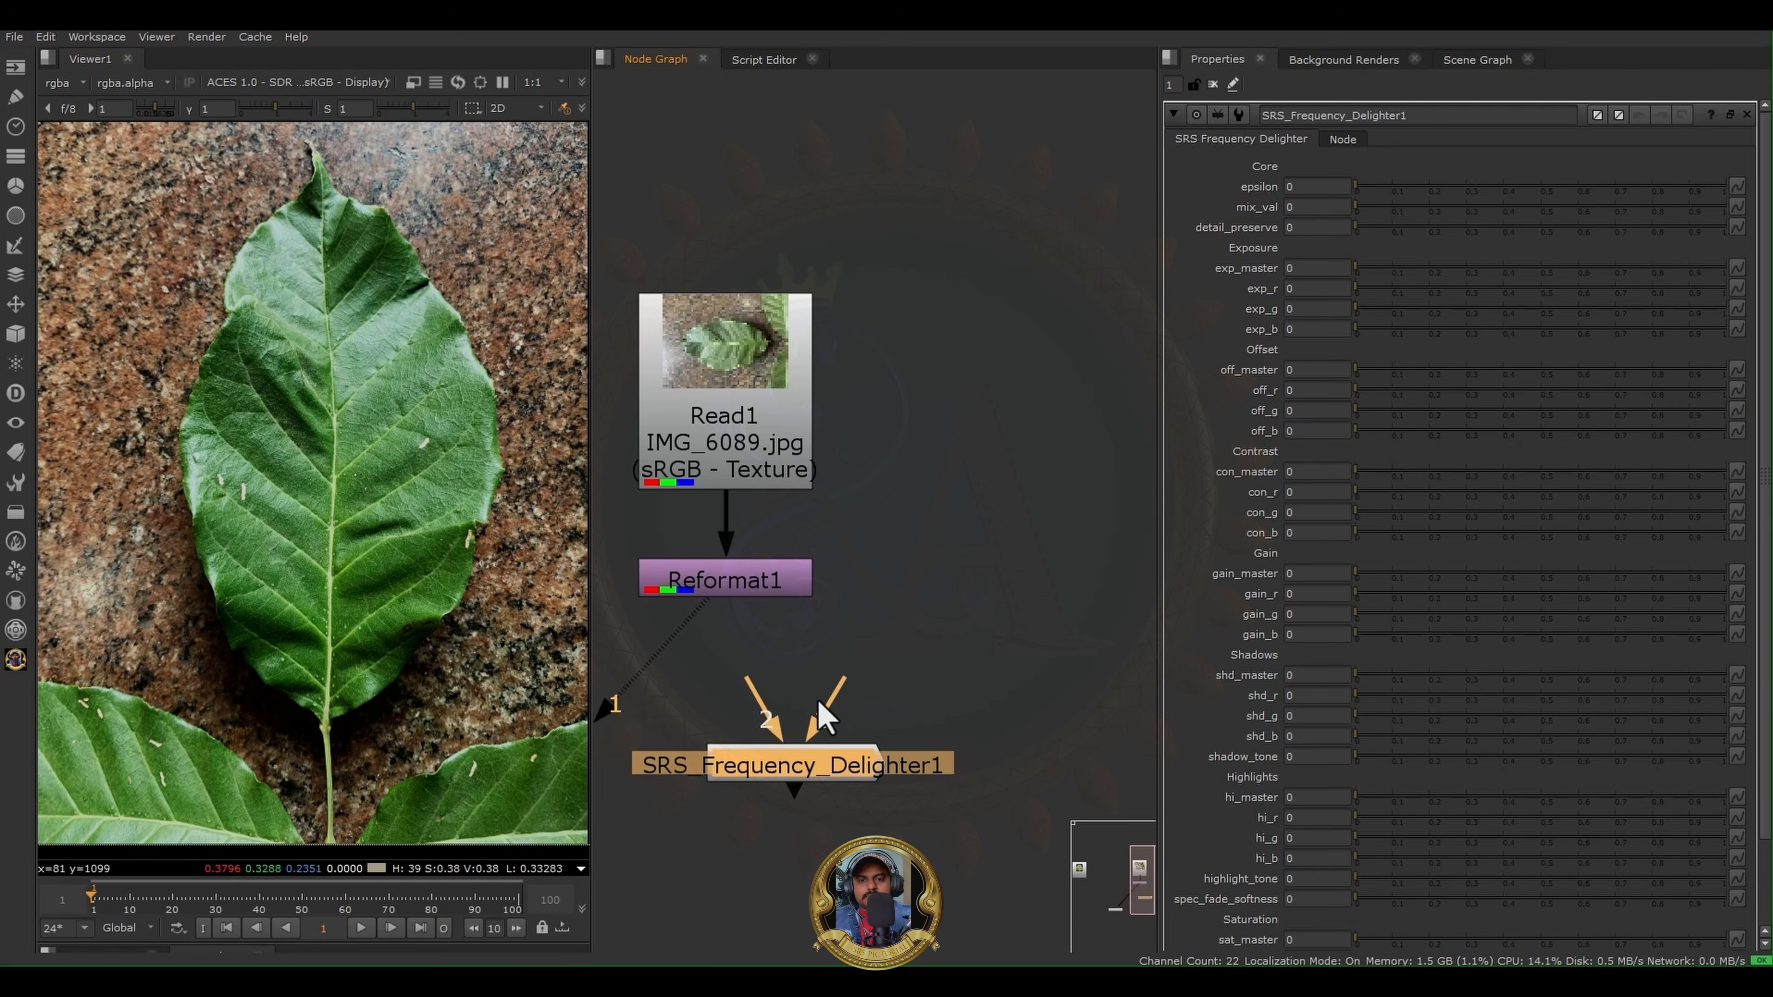
# - Connect both inputs of the SRS Frequency Delighter to Reformat1 and align the node directly beneath it
pyautogui.moveTo(754, 705); pyautogui.dragTo(732, 585)
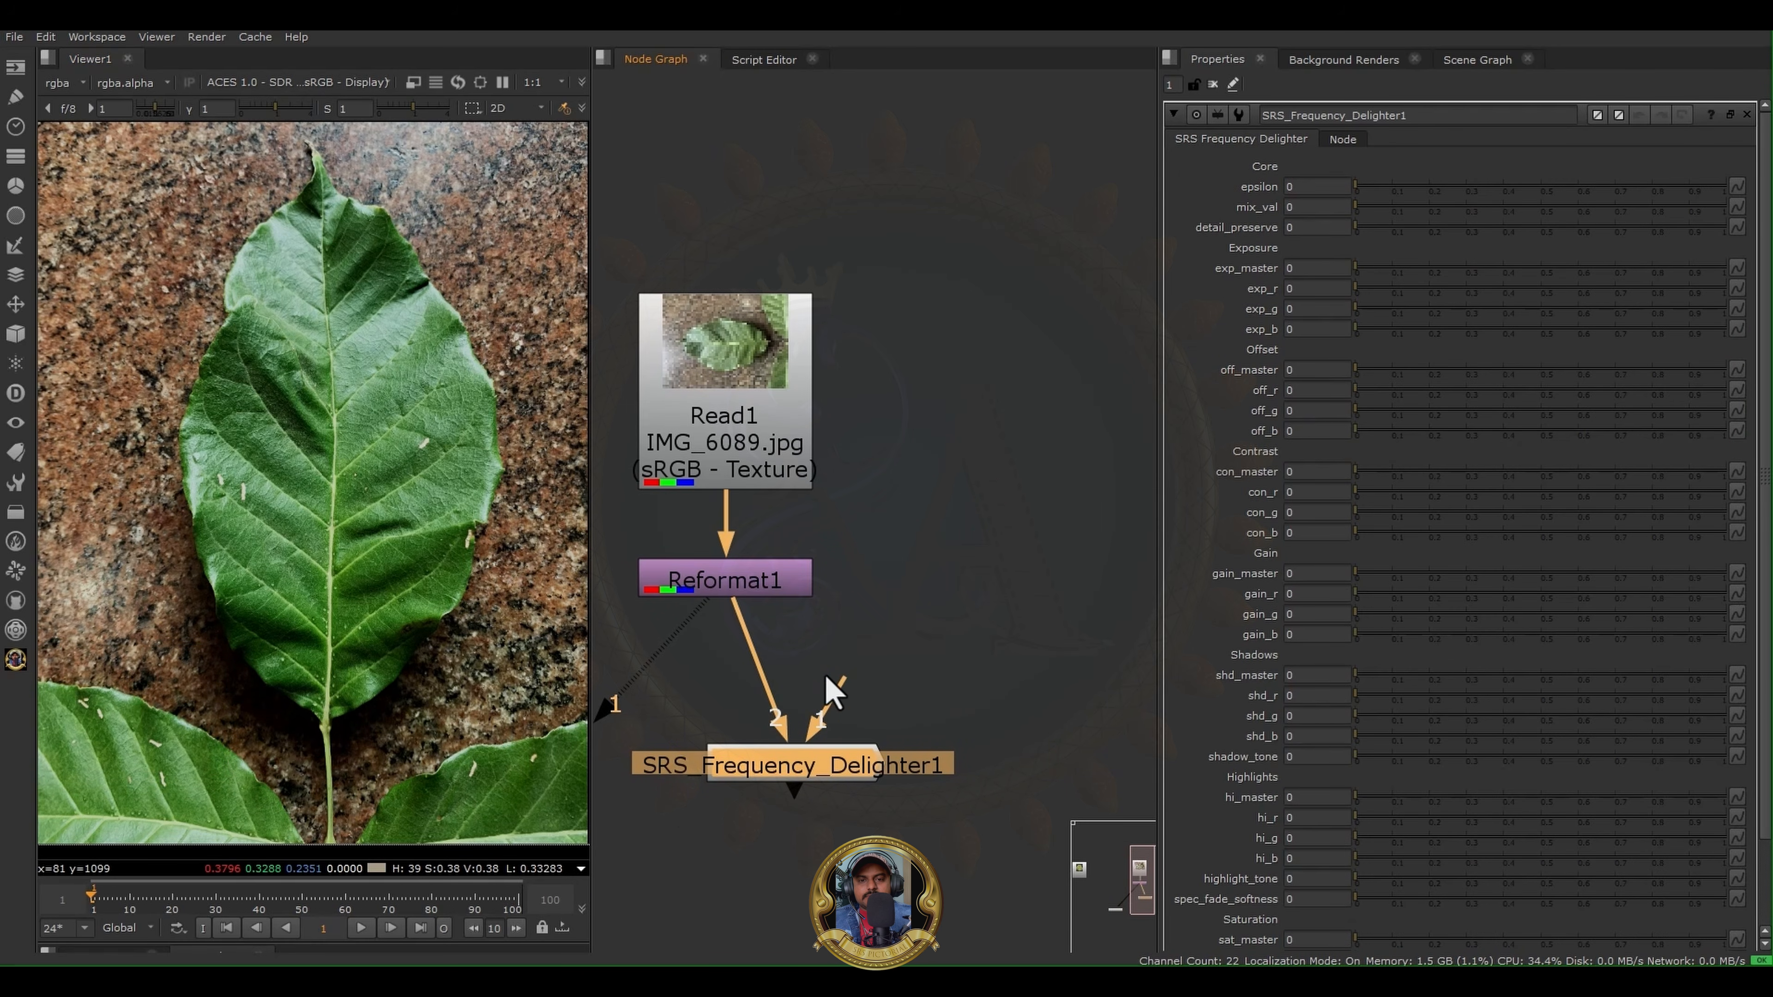
pyautogui.moveTo(809, 635); pyautogui.dragTo(737, 661)
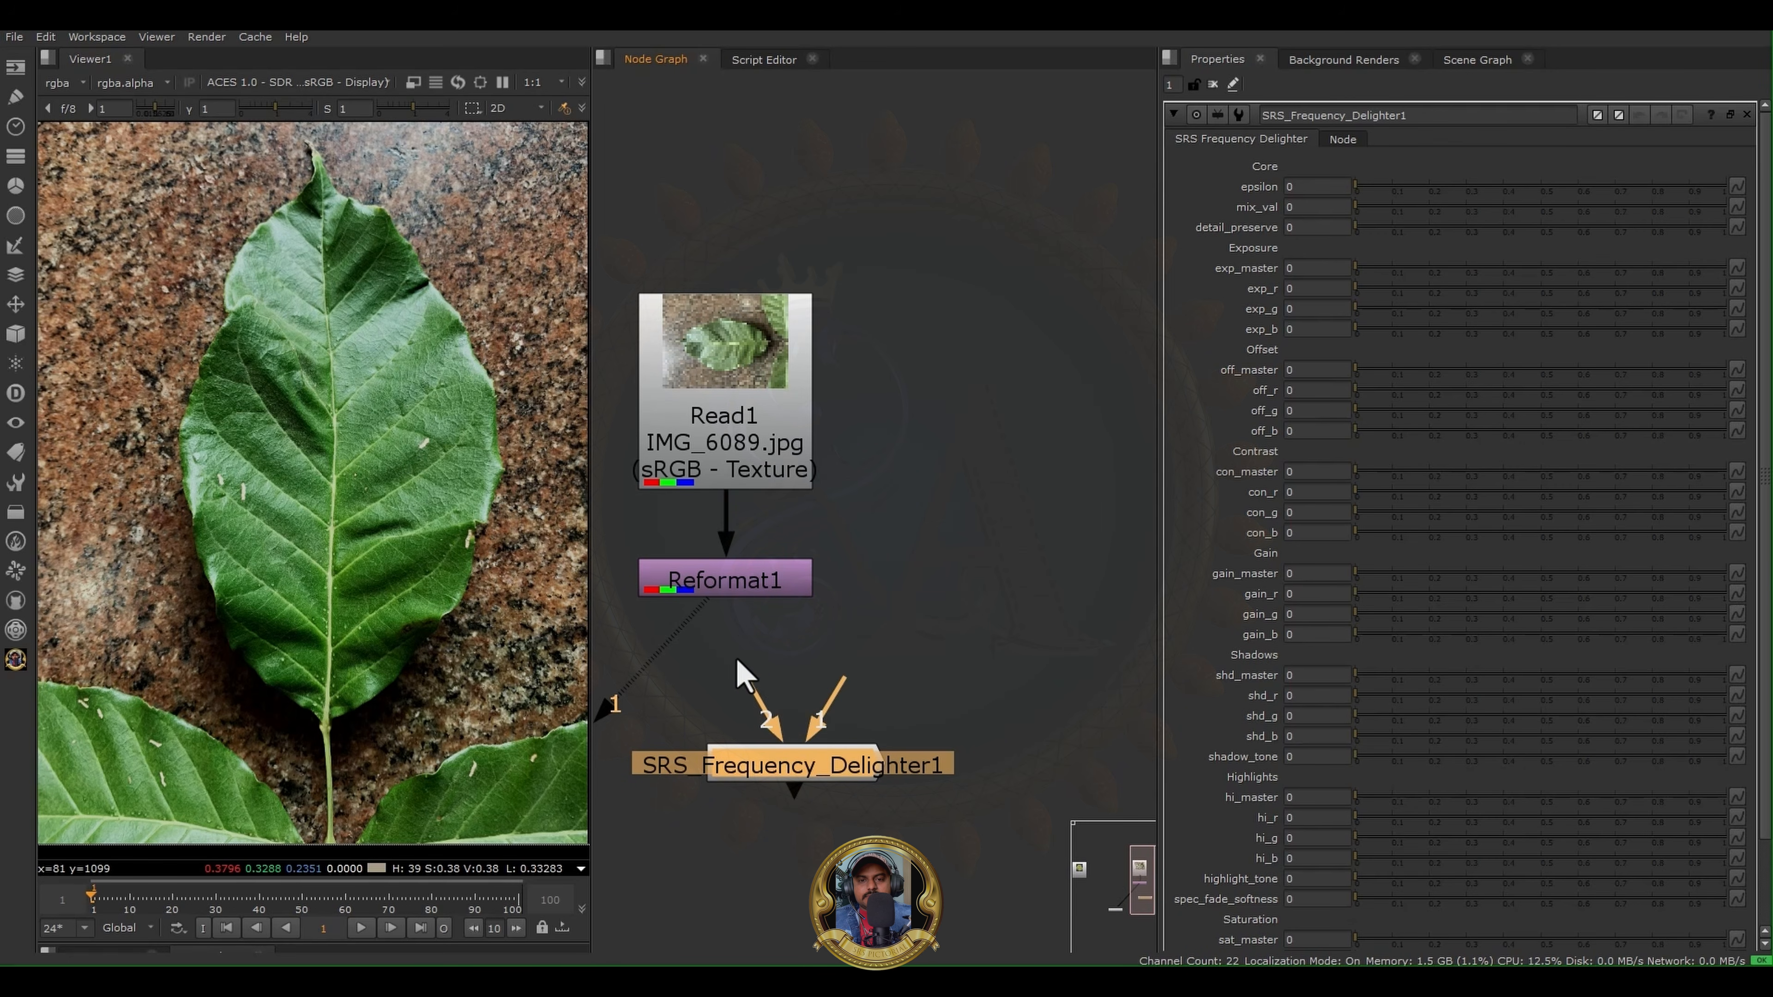
pyautogui.moveTo(840, 689); pyautogui.dragTo(792, 585)
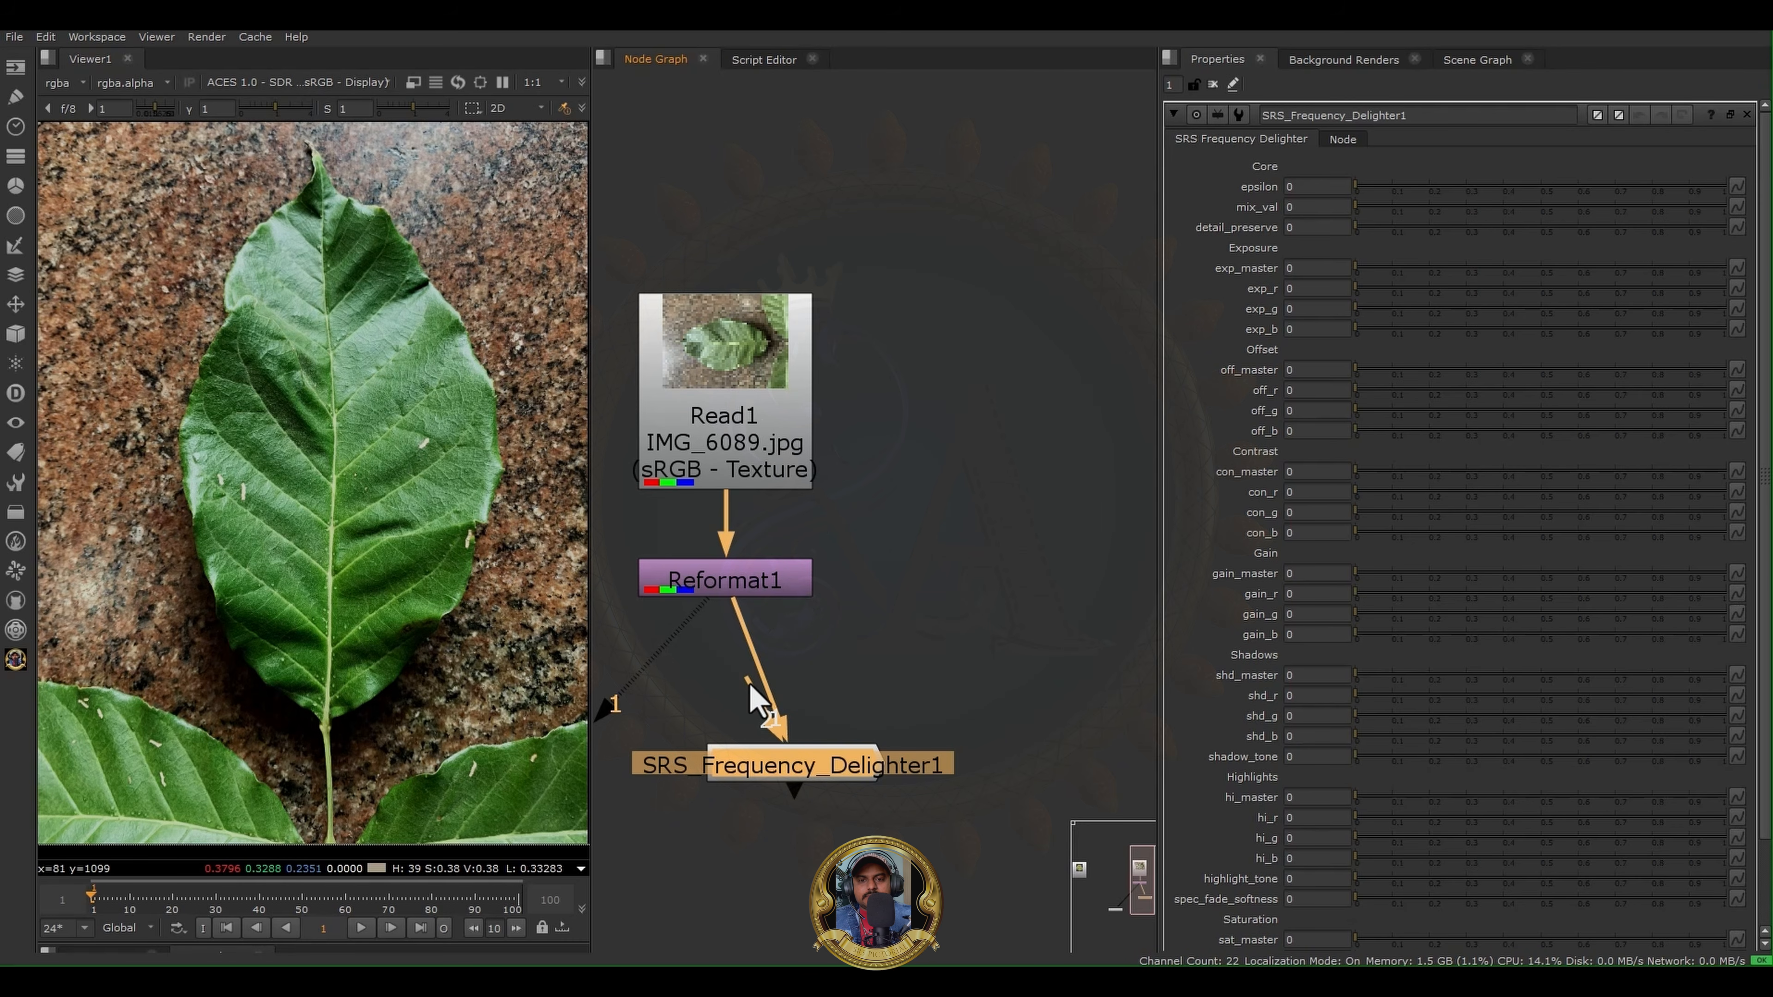
pyautogui.moveTo(764, 719); pyautogui.dragTo(688, 678)
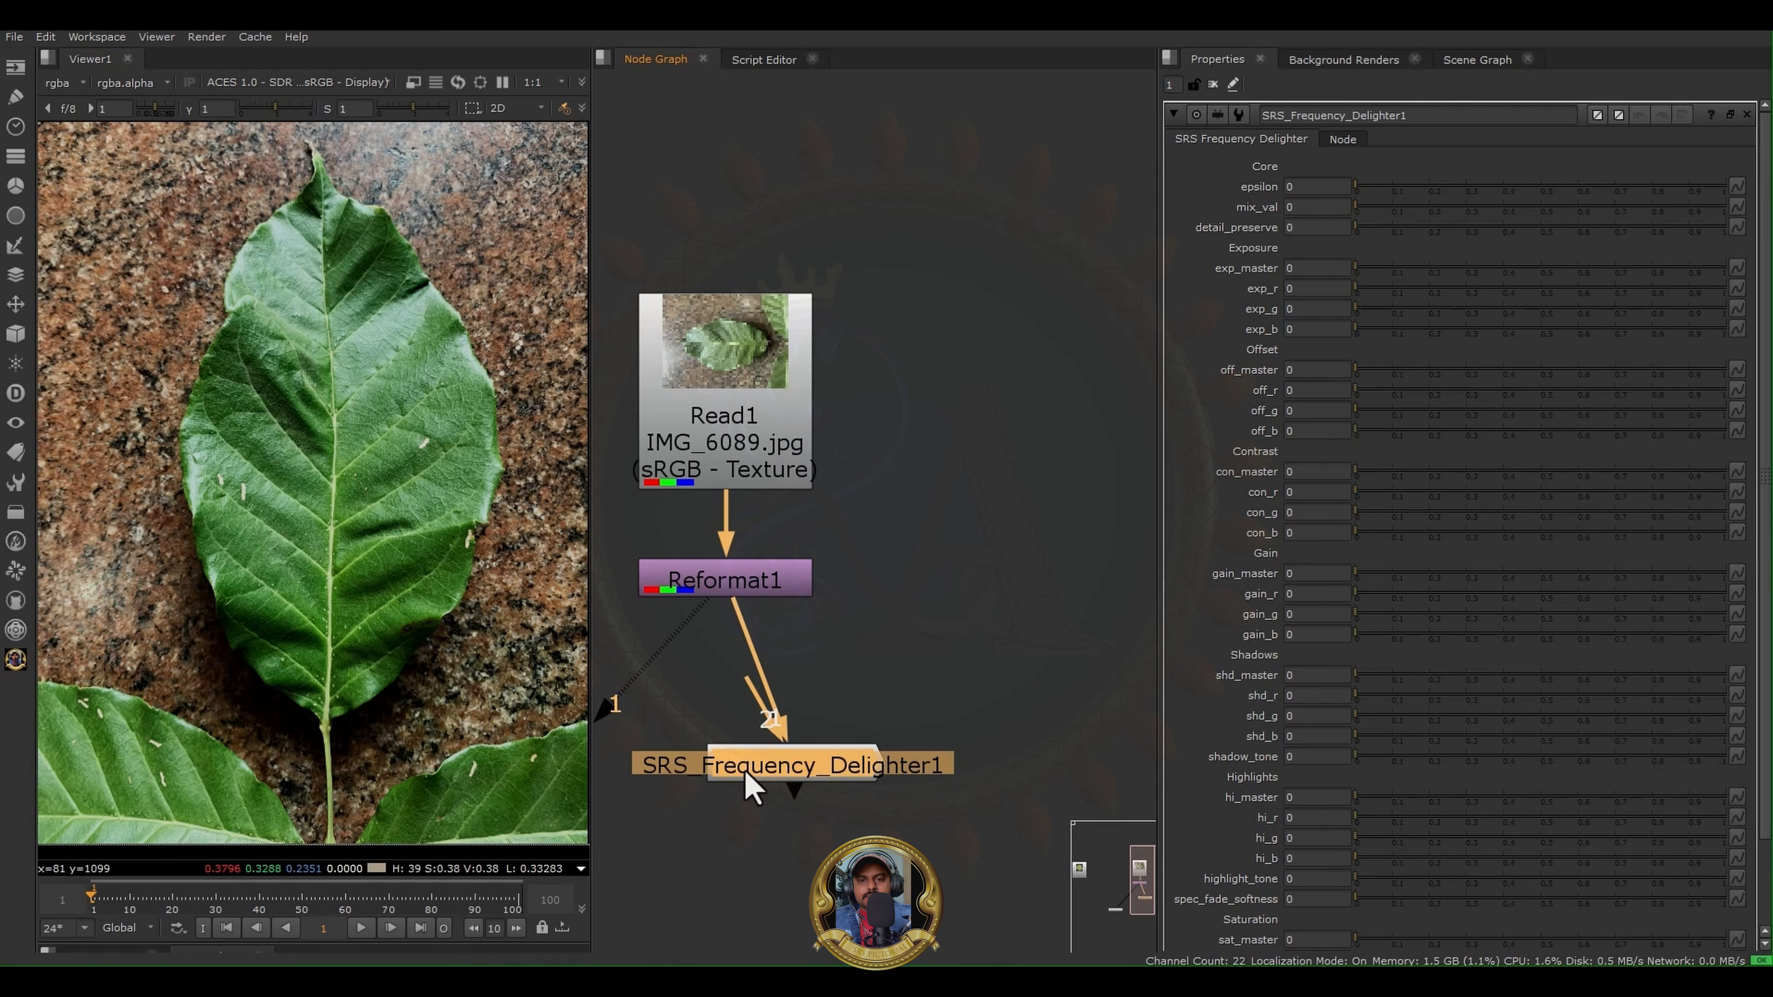
pyautogui.moveTo(716, 760)
pyautogui.mouseDown()
pyautogui.moveTo(851, 760)
pyautogui.moveTo(722, 758)
pyautogui.mouseUp()
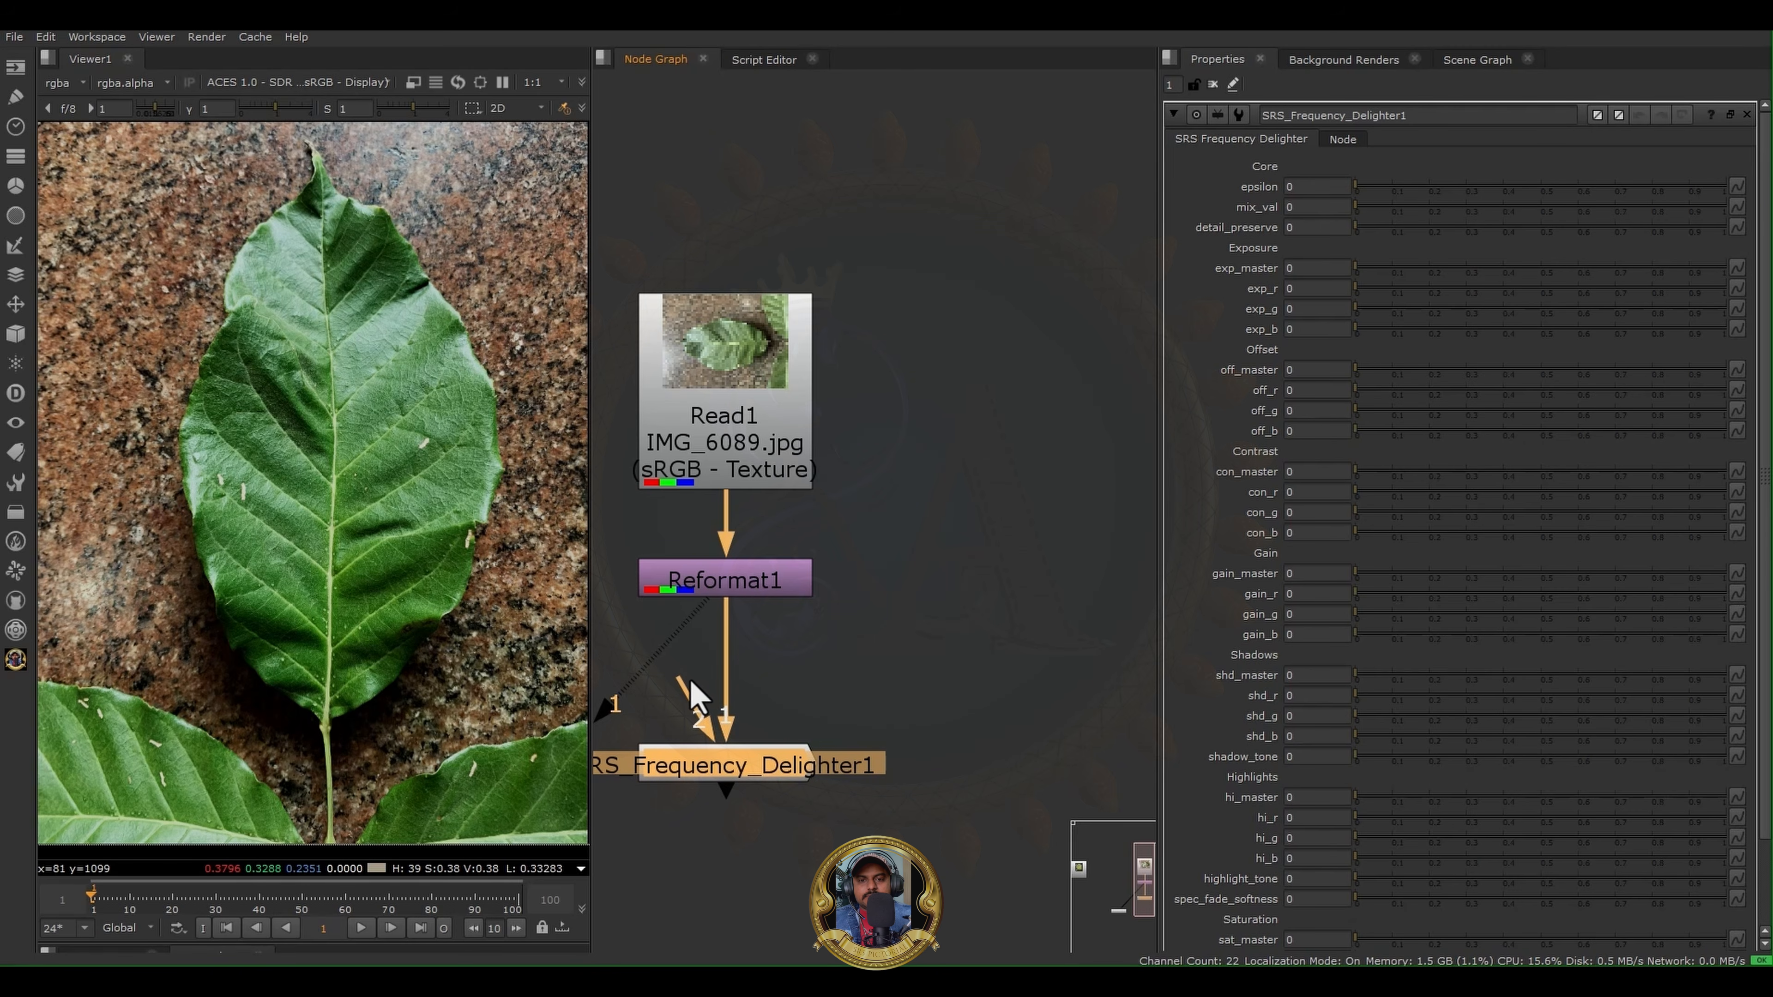
pyautogui.moveTo(684, 688); pyautogui.dragTo(680, 582)
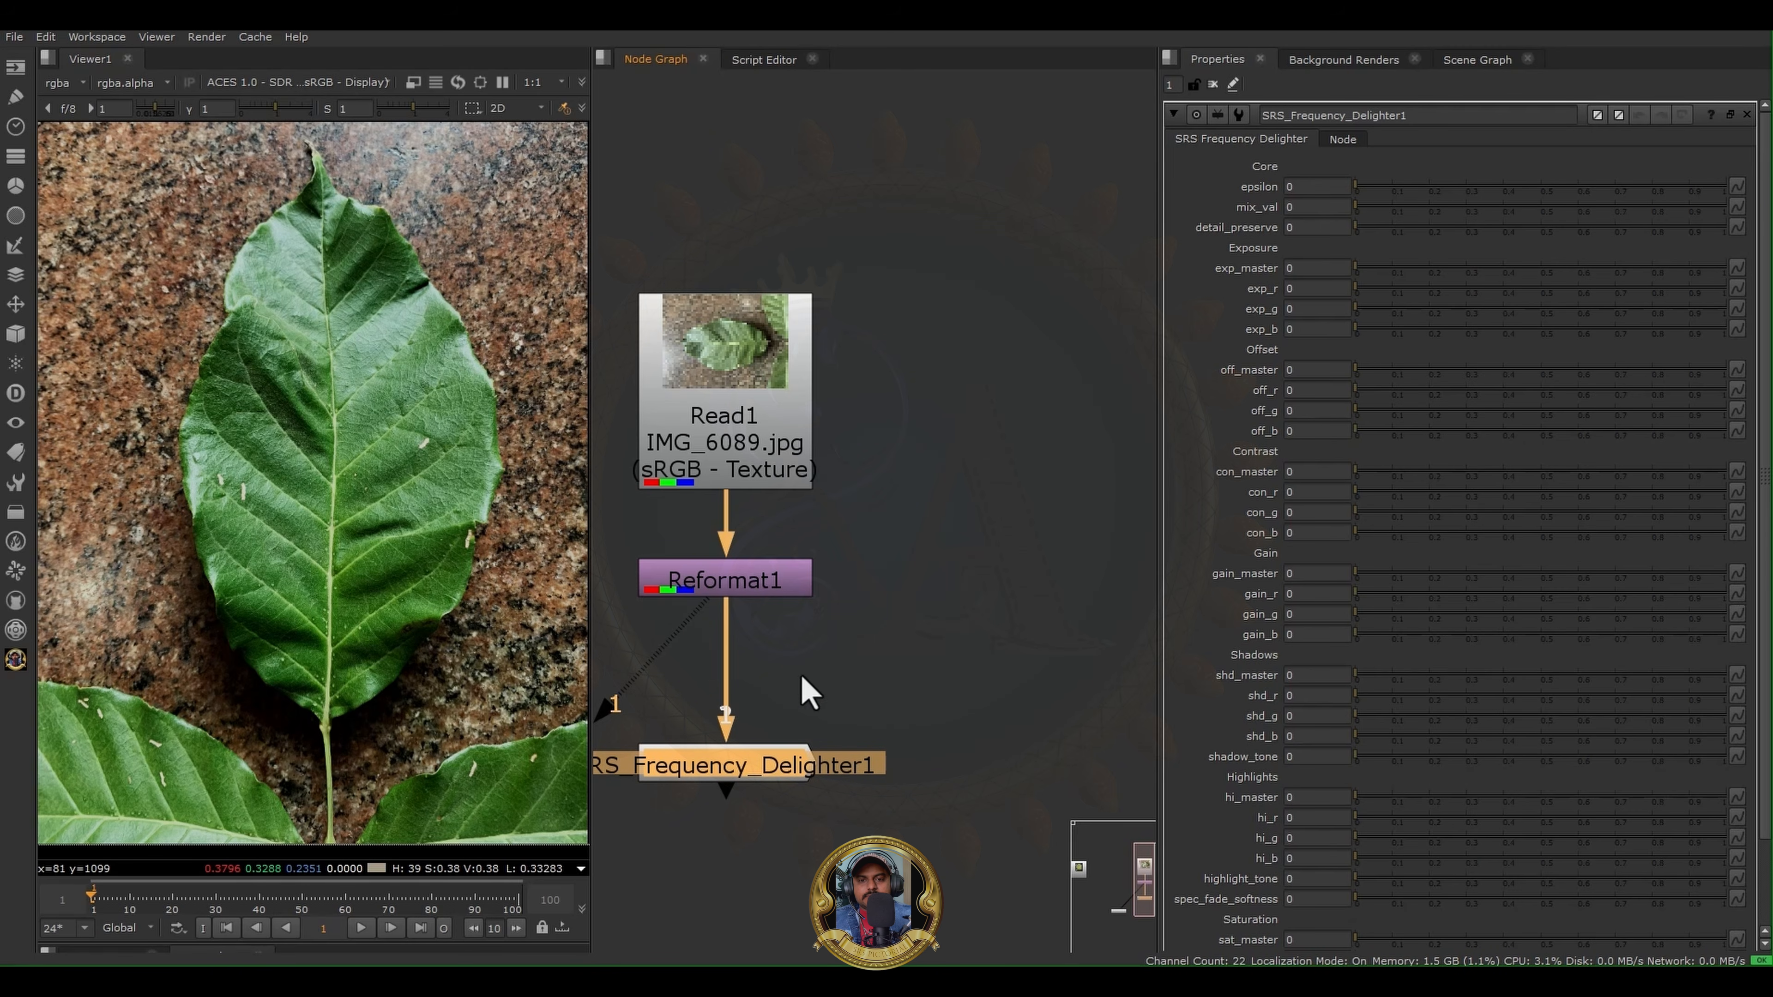
# - Display the SRS Frequency Delighter output in the viewer and frame the whole leaf
pyautogui.moveTo(922, 665); pyautogui.dragTo(1009, 634, button='middle')
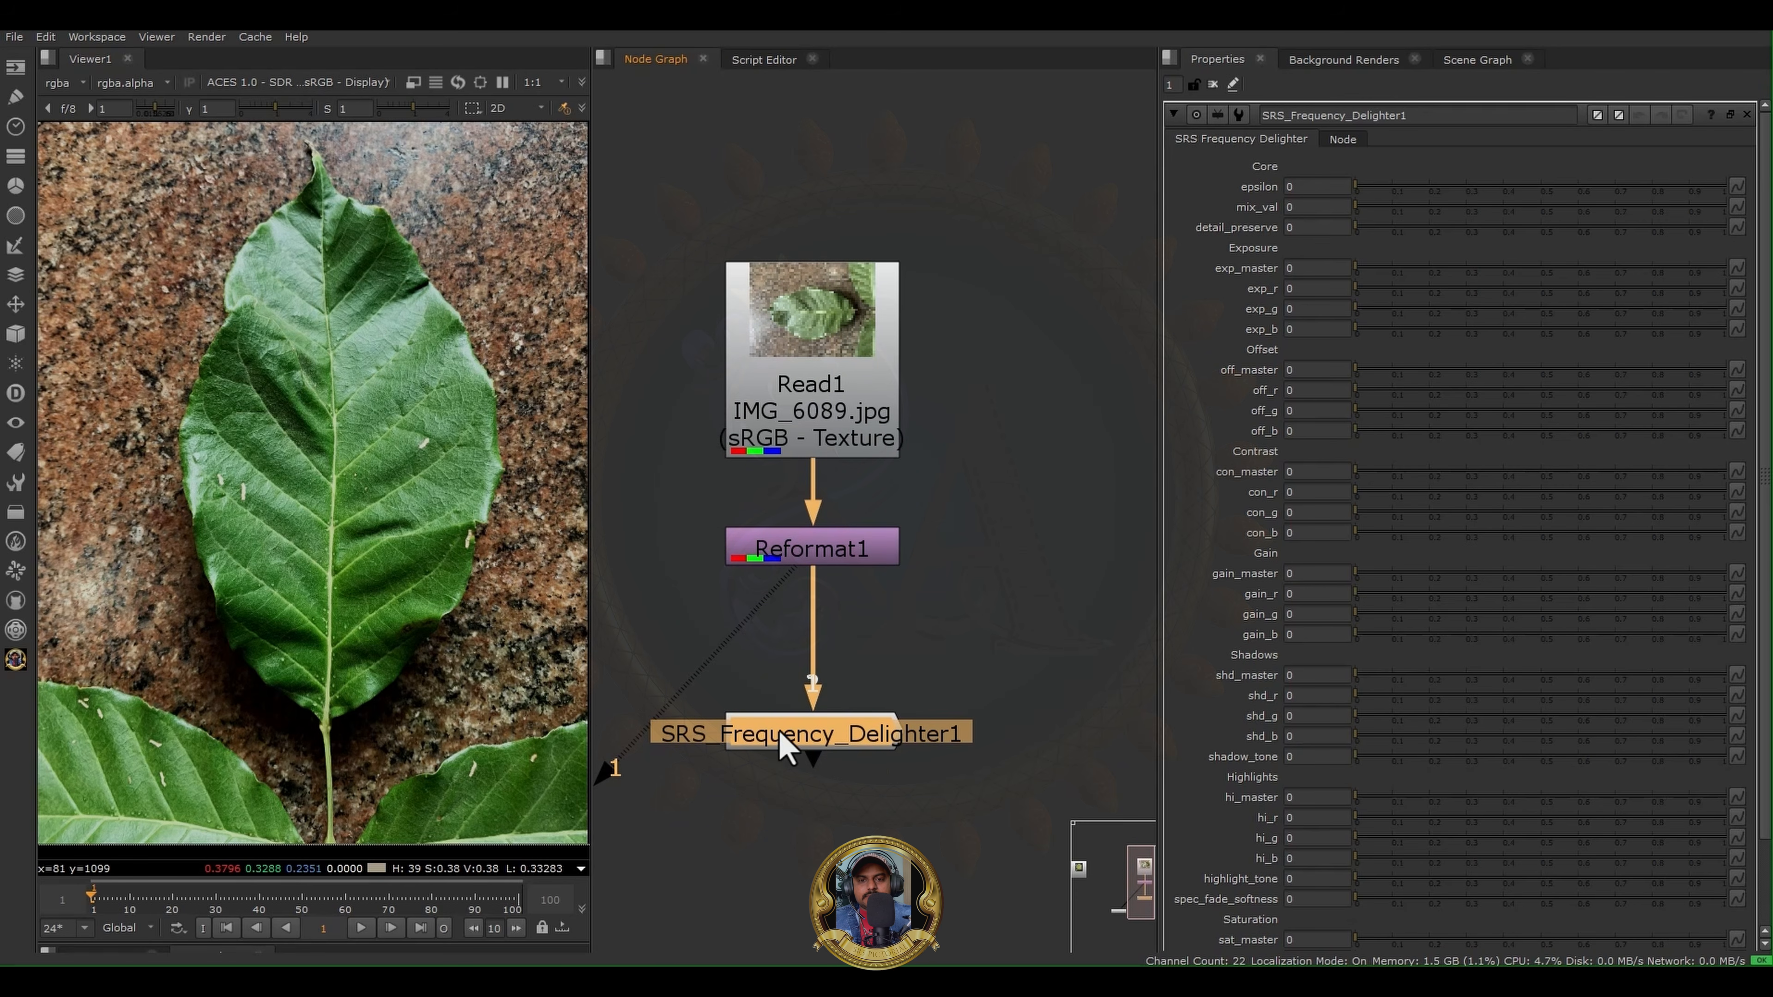
pyautogui.press('1')
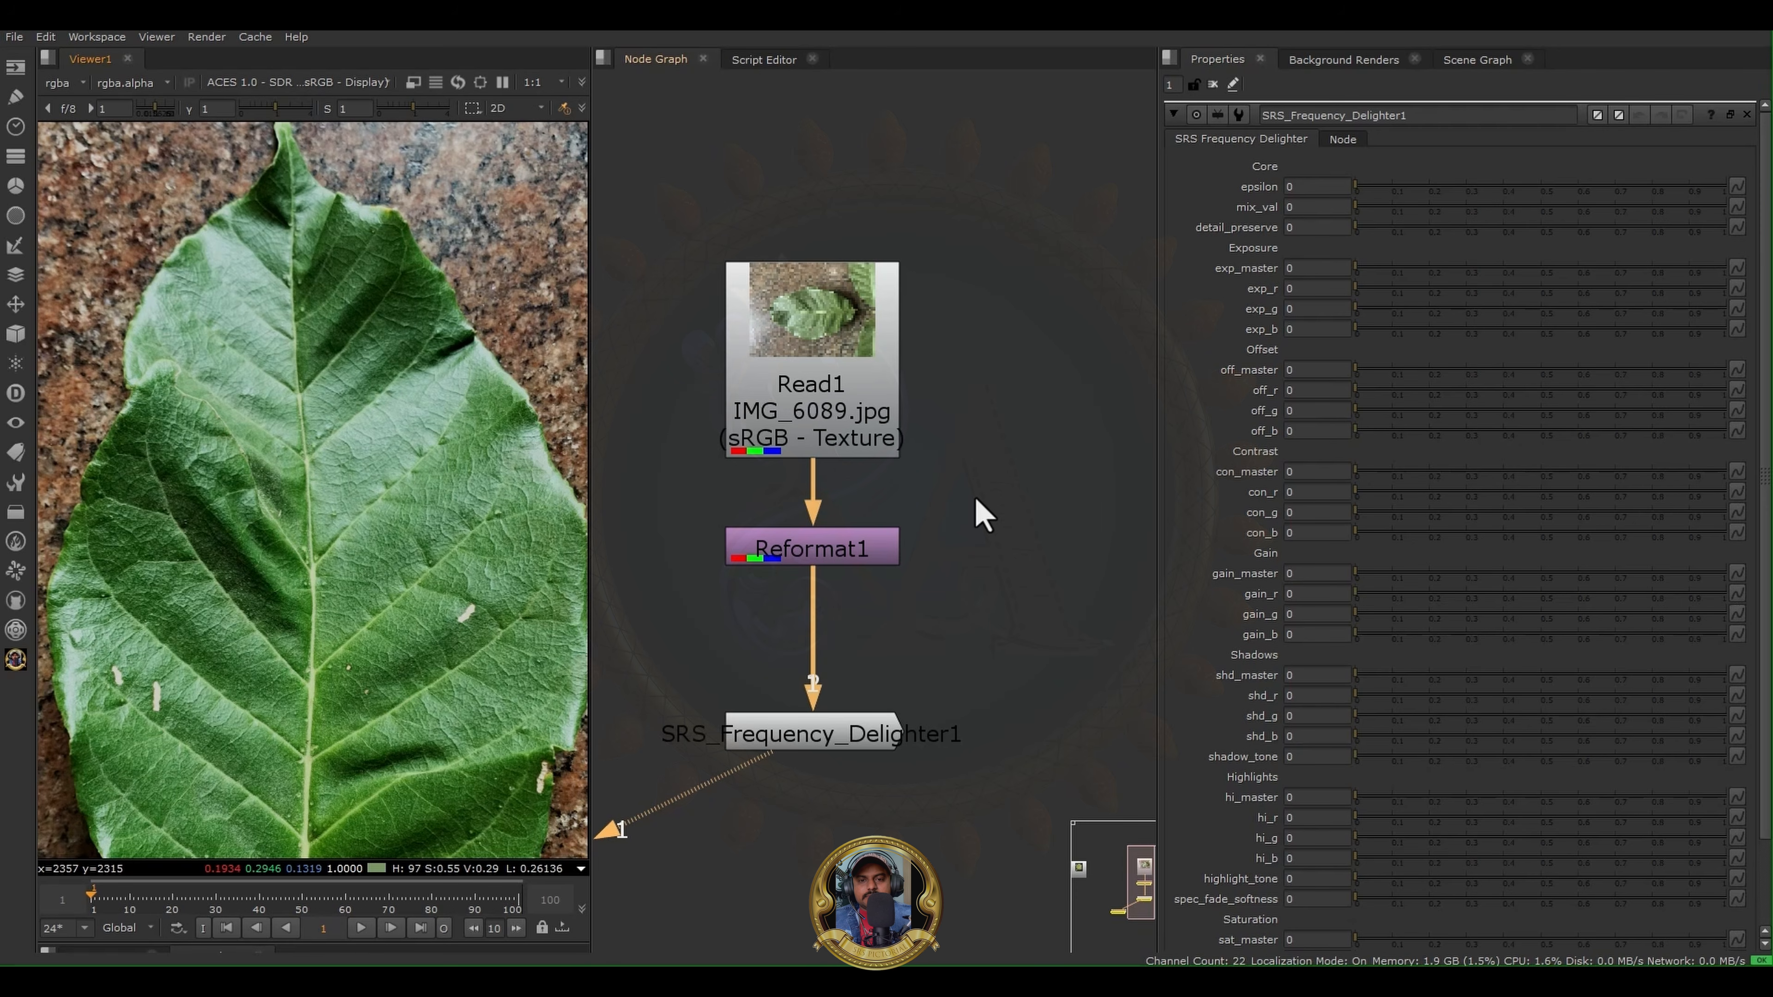
pyautogui.scroll(2, 970, 628)
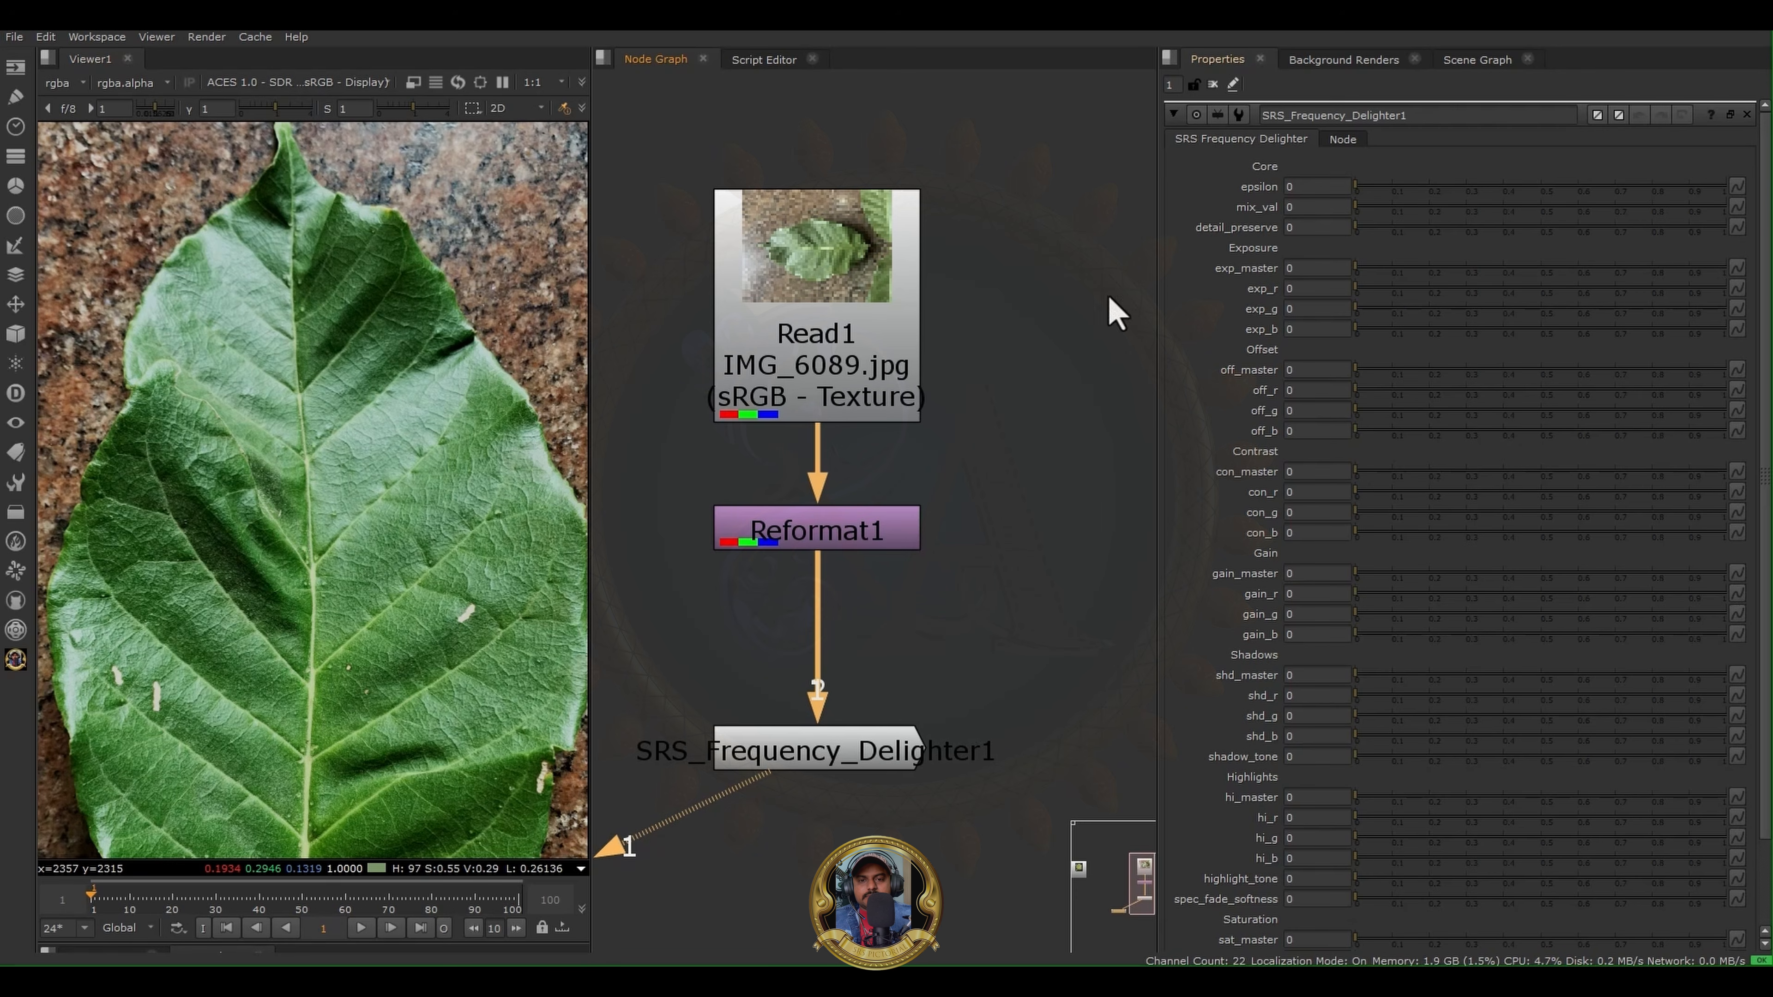
pyautogui.scroll(-1, 324, 534)
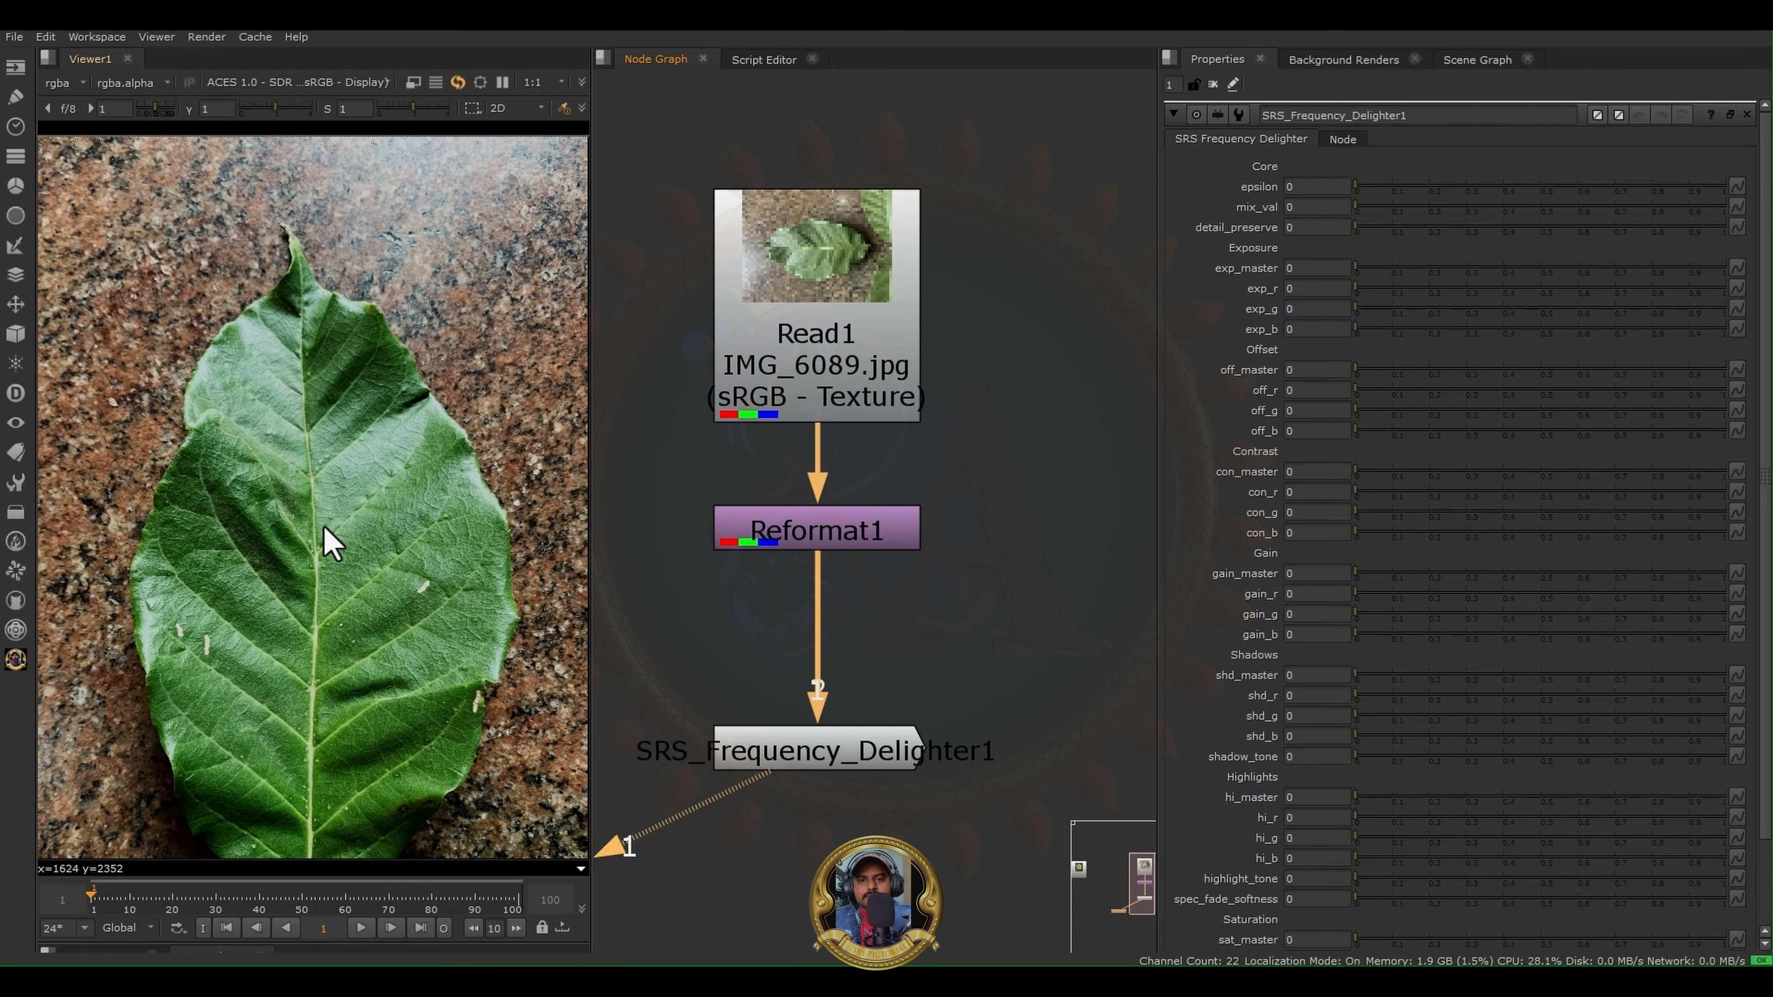
pyautogui.scroll(-1, 348, 423)
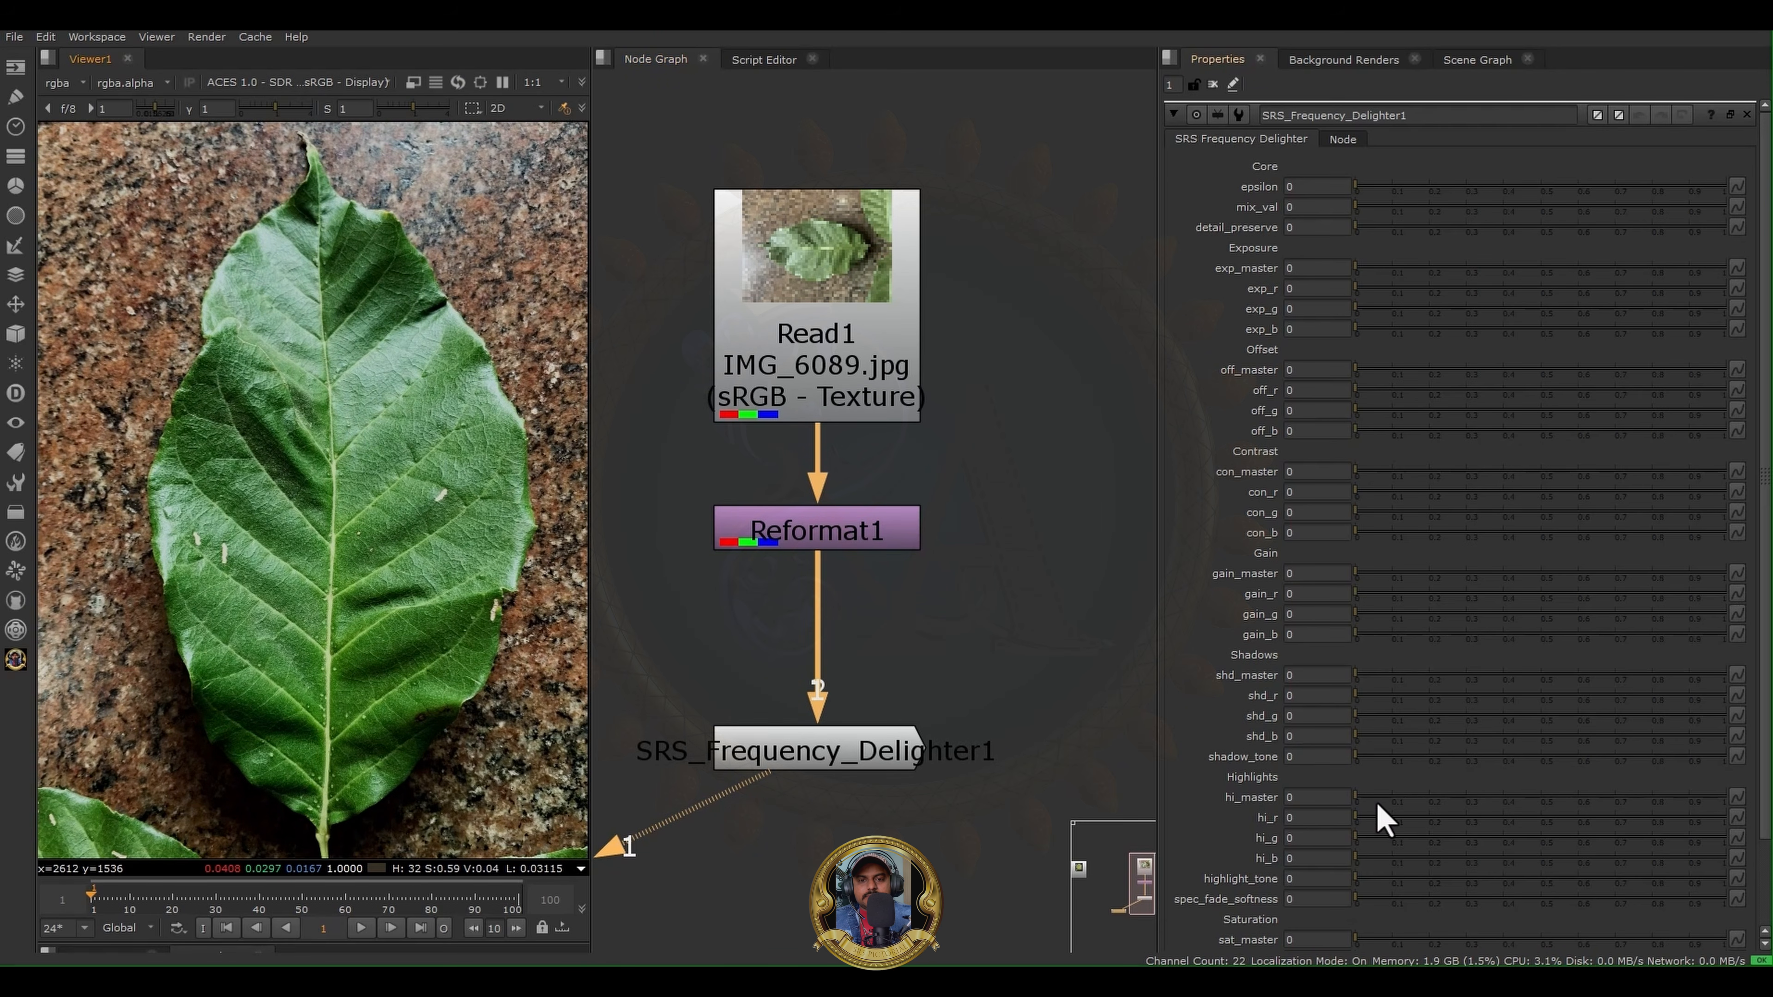
# - Set the delighter's hi_master to 0.56, exp_master to 0.265 and mix_val to 0.82
pyautogui.click(1525, 795)
pyautogui.moveTo(1525, 795); pyautogui.dragTo(1563, 794)
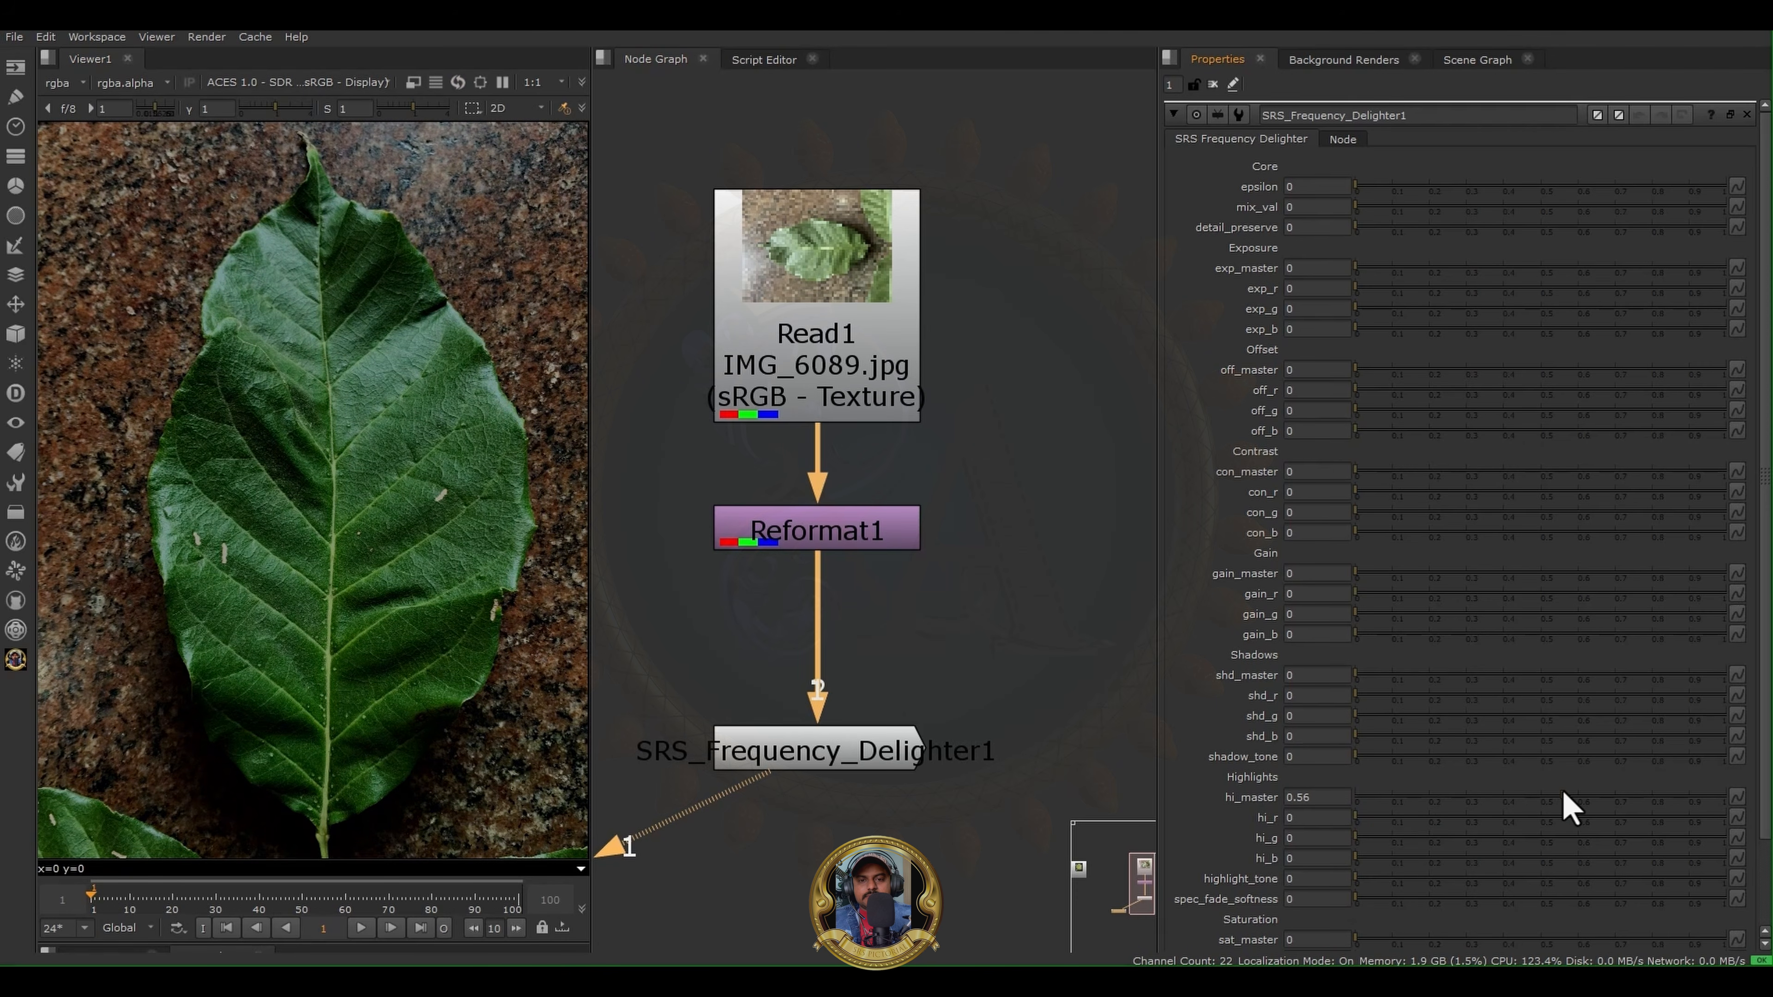
pyautogui.moveTo(1385, 283); pyautogui.dragTo(1453, 280)
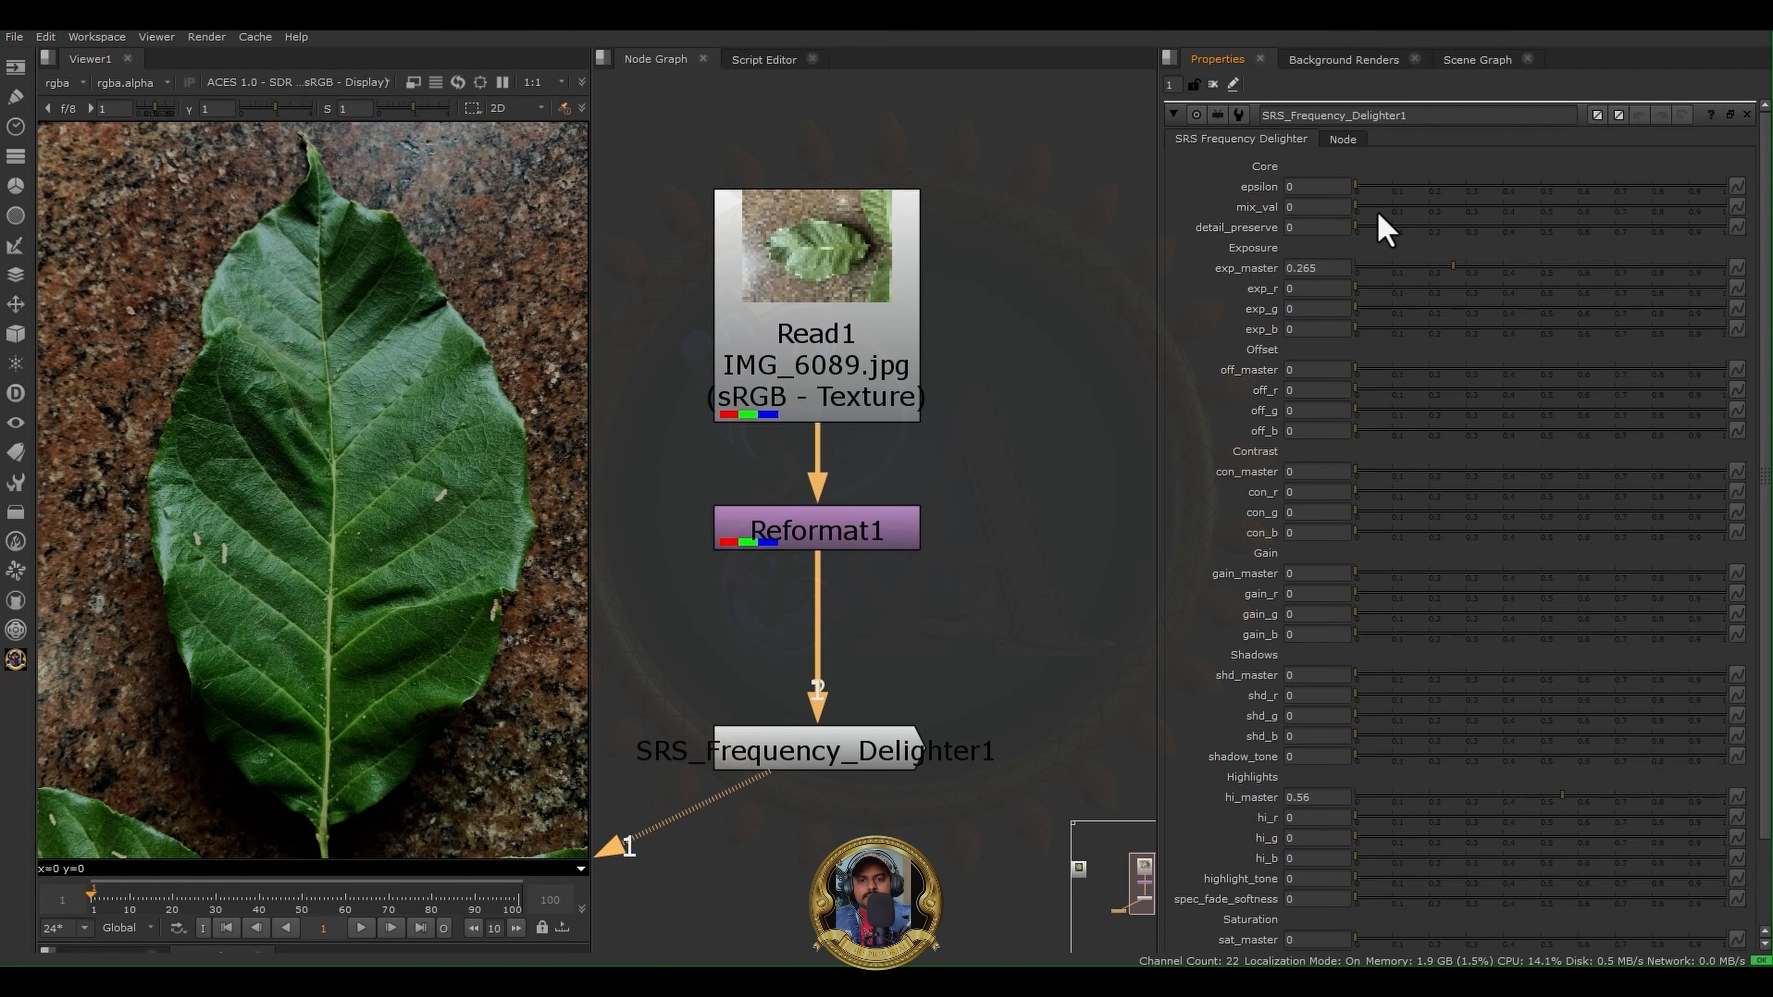
pyautogui.moveTo(1377, 218); pyautogui.dragTo(1677, 228)
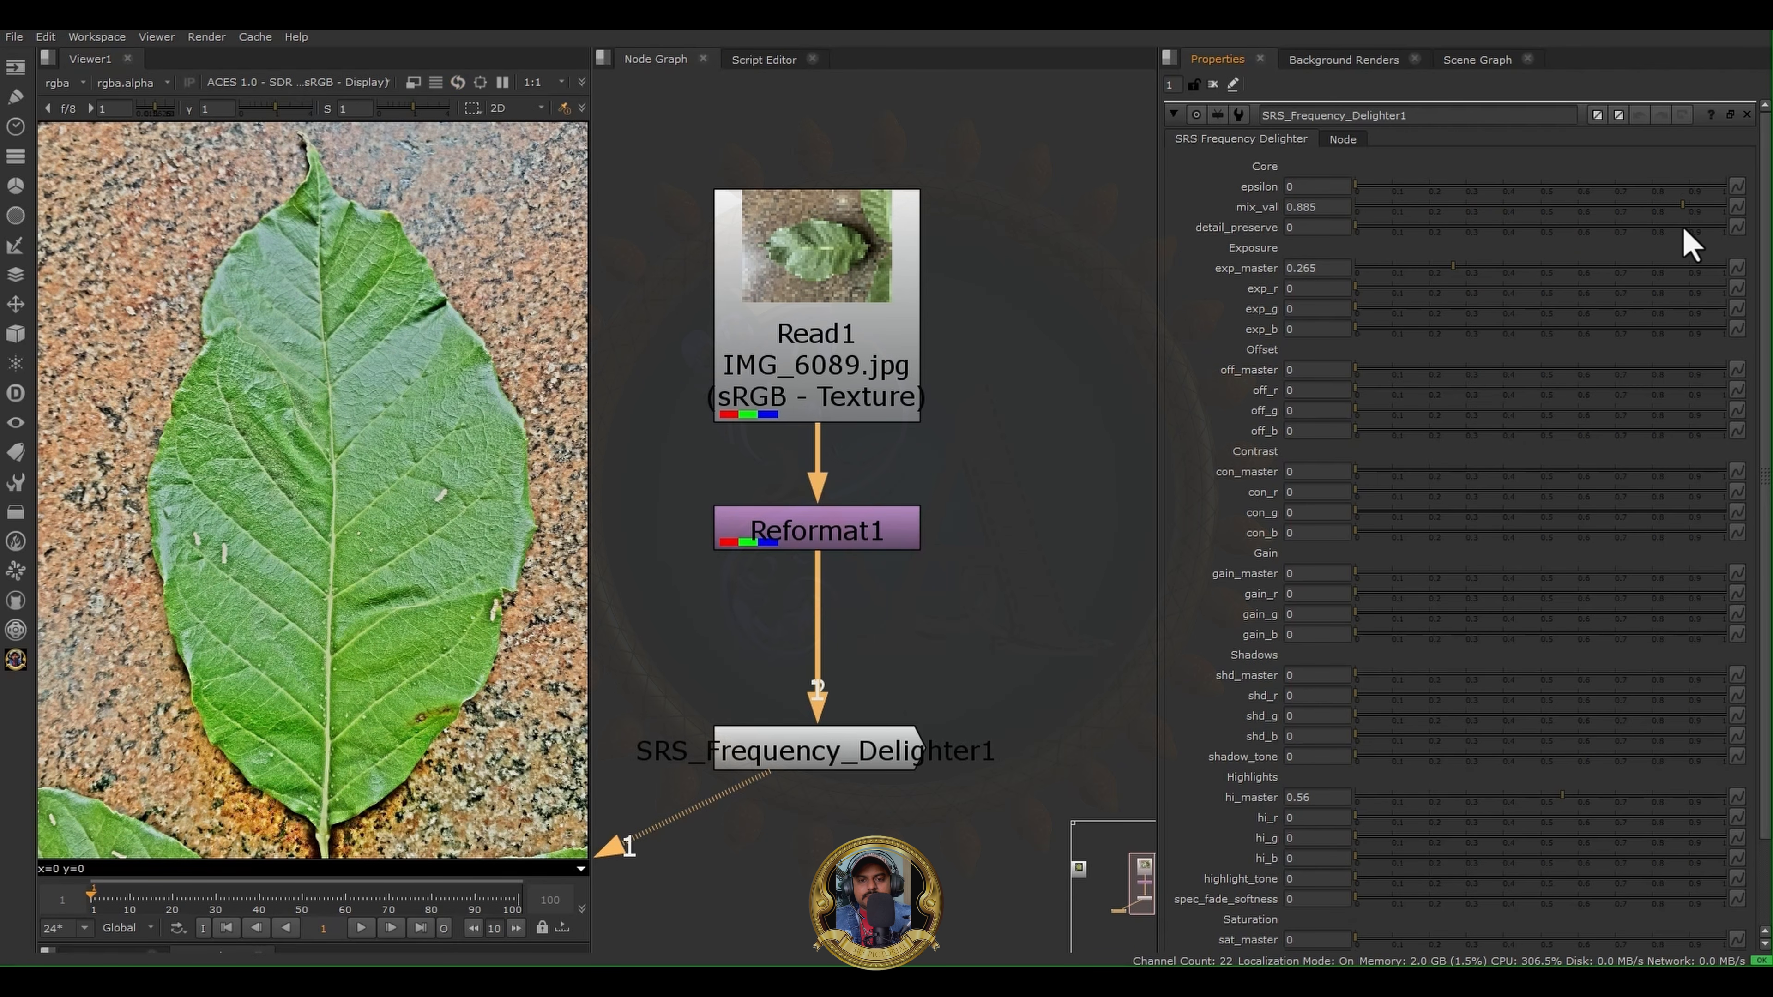
# - Compare the original leaf from Reformat1 with the SRS Frequency Delighter result in the viewer
pyautogui.click(896, 546)
pyautogui.press('1')
pyautogui.click(866, 743)
pyautogui.press('1')
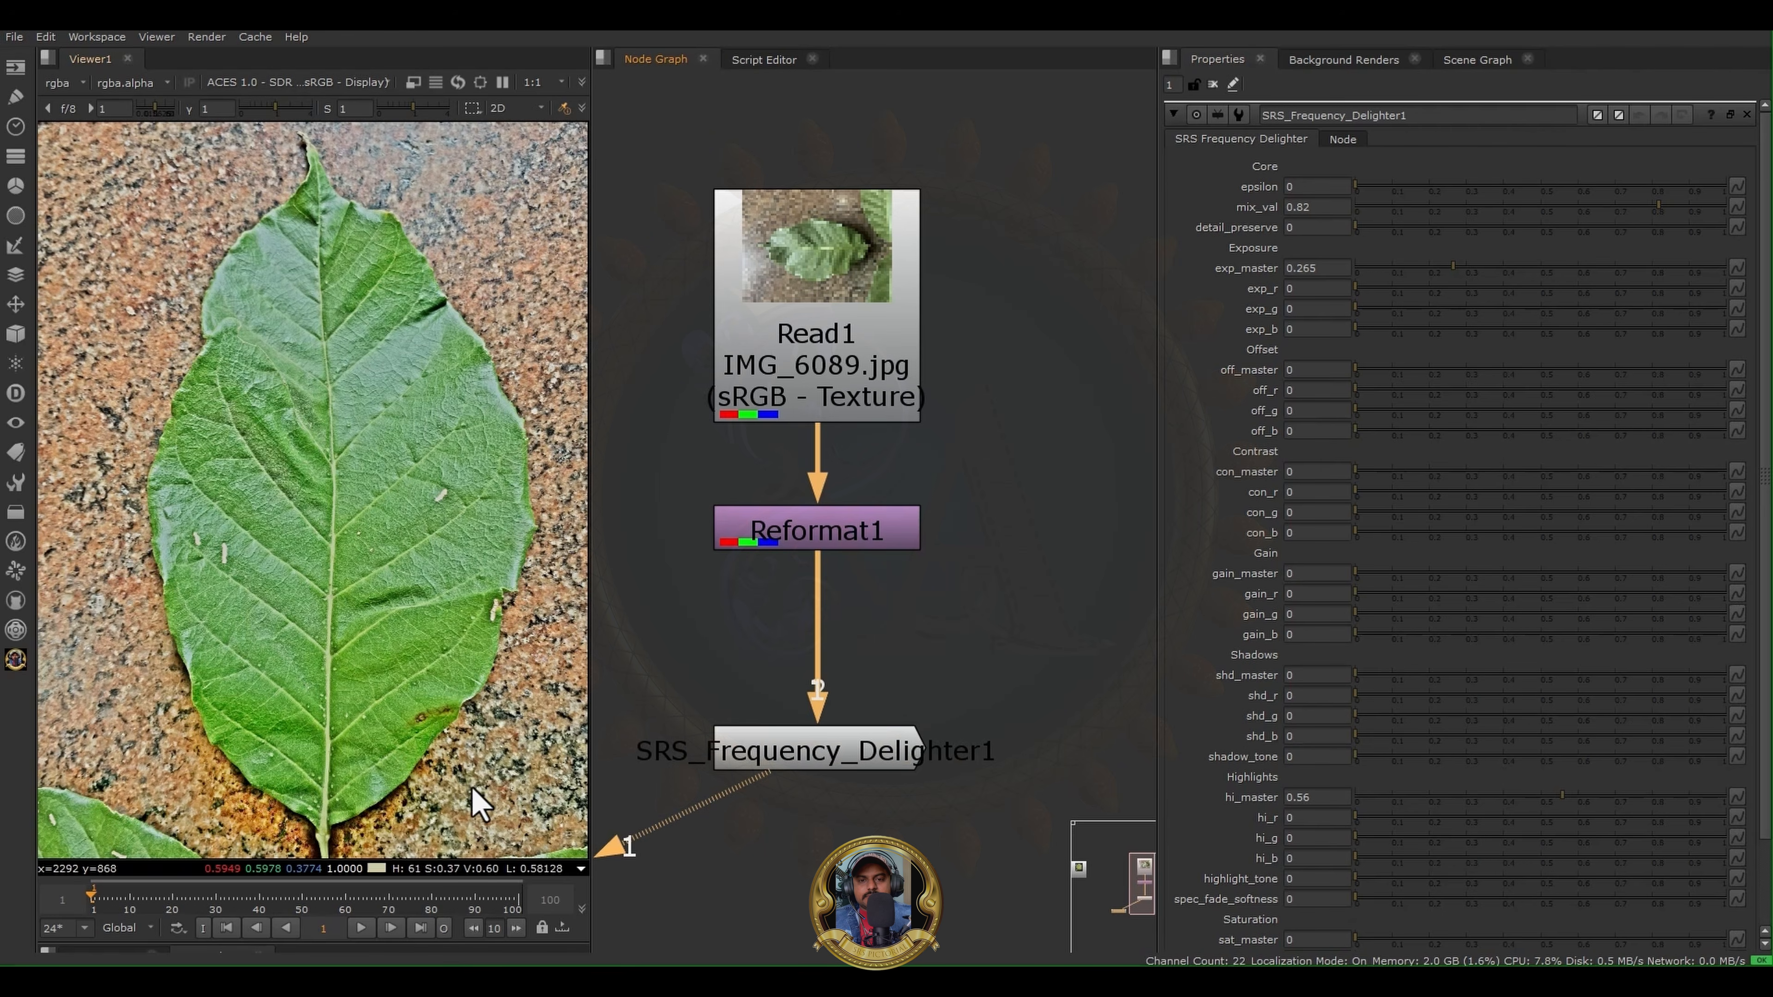
# - Examine the delighted leaf up close, from its lower edge and central vein to the highlights near the tip
pyautogui.scroll(5, 426, 795)
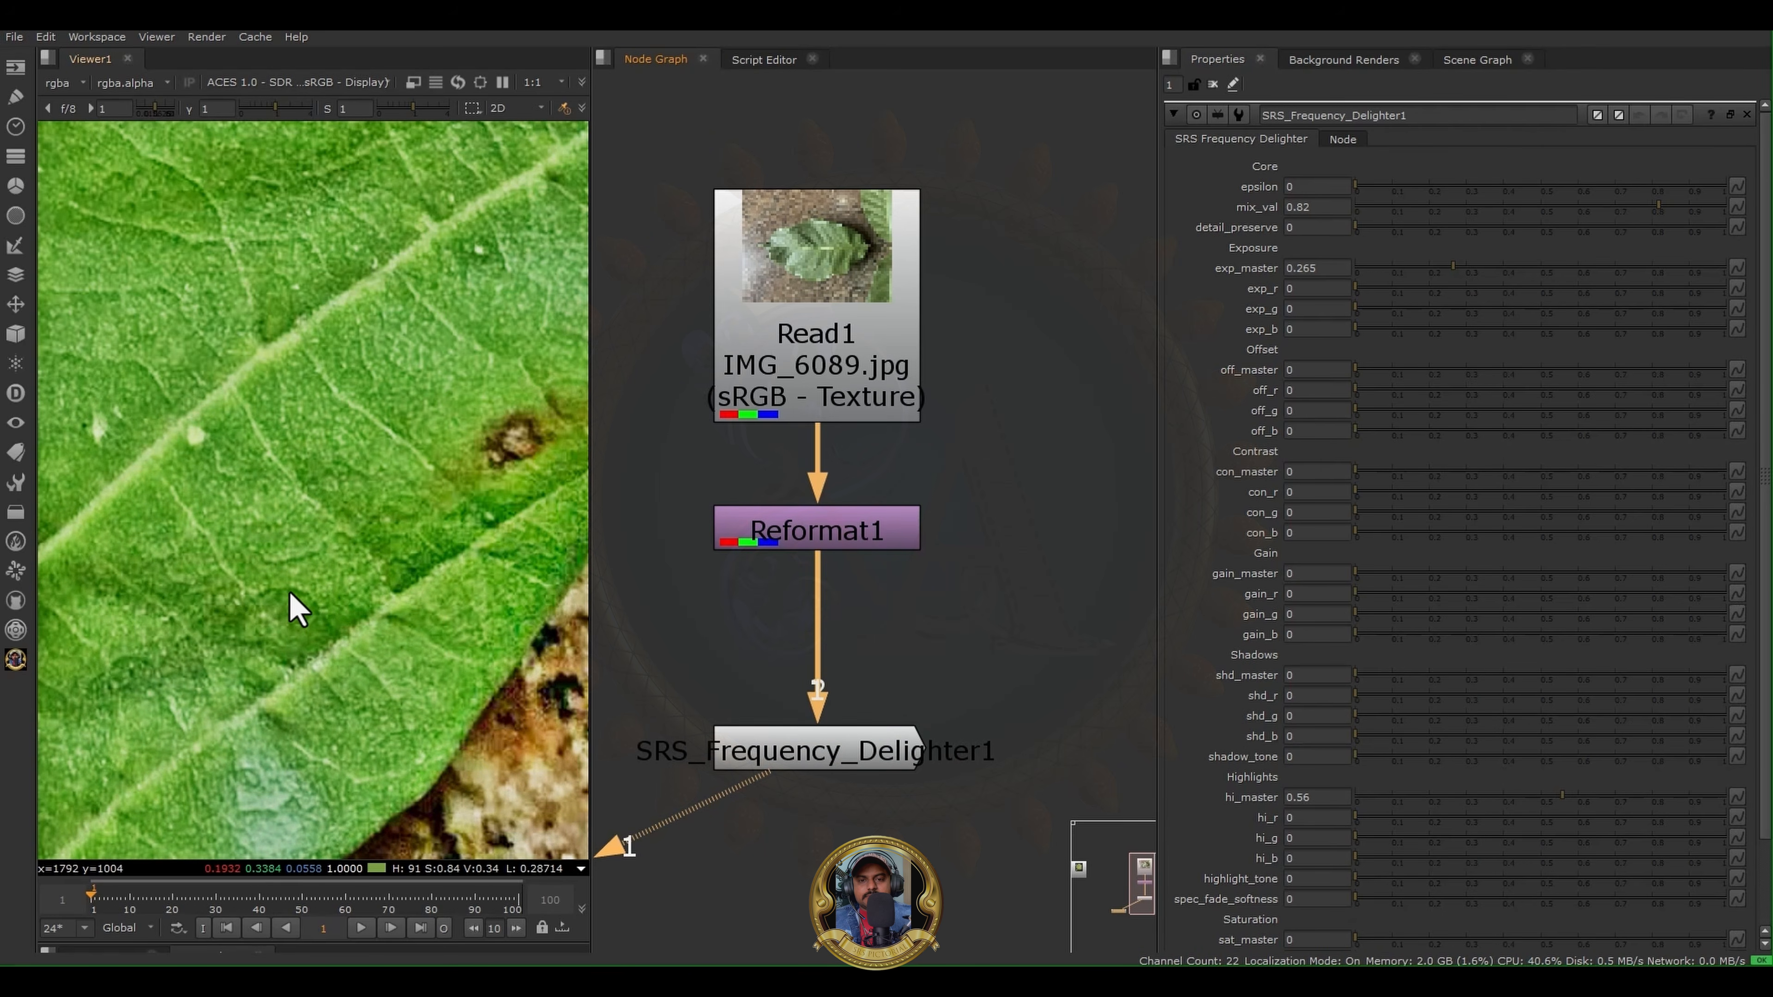
pyautogui.scroll(-3, 296, 520)
pyautogui.scroll(-2, 292, 507)
pyautogui.moveTo(265, 502); pyautogui.dragTo(320, 633, button='middle')
pyautogui.scroll(-1, 349, 597)
pyautogui.scroll(2, 376, 571)
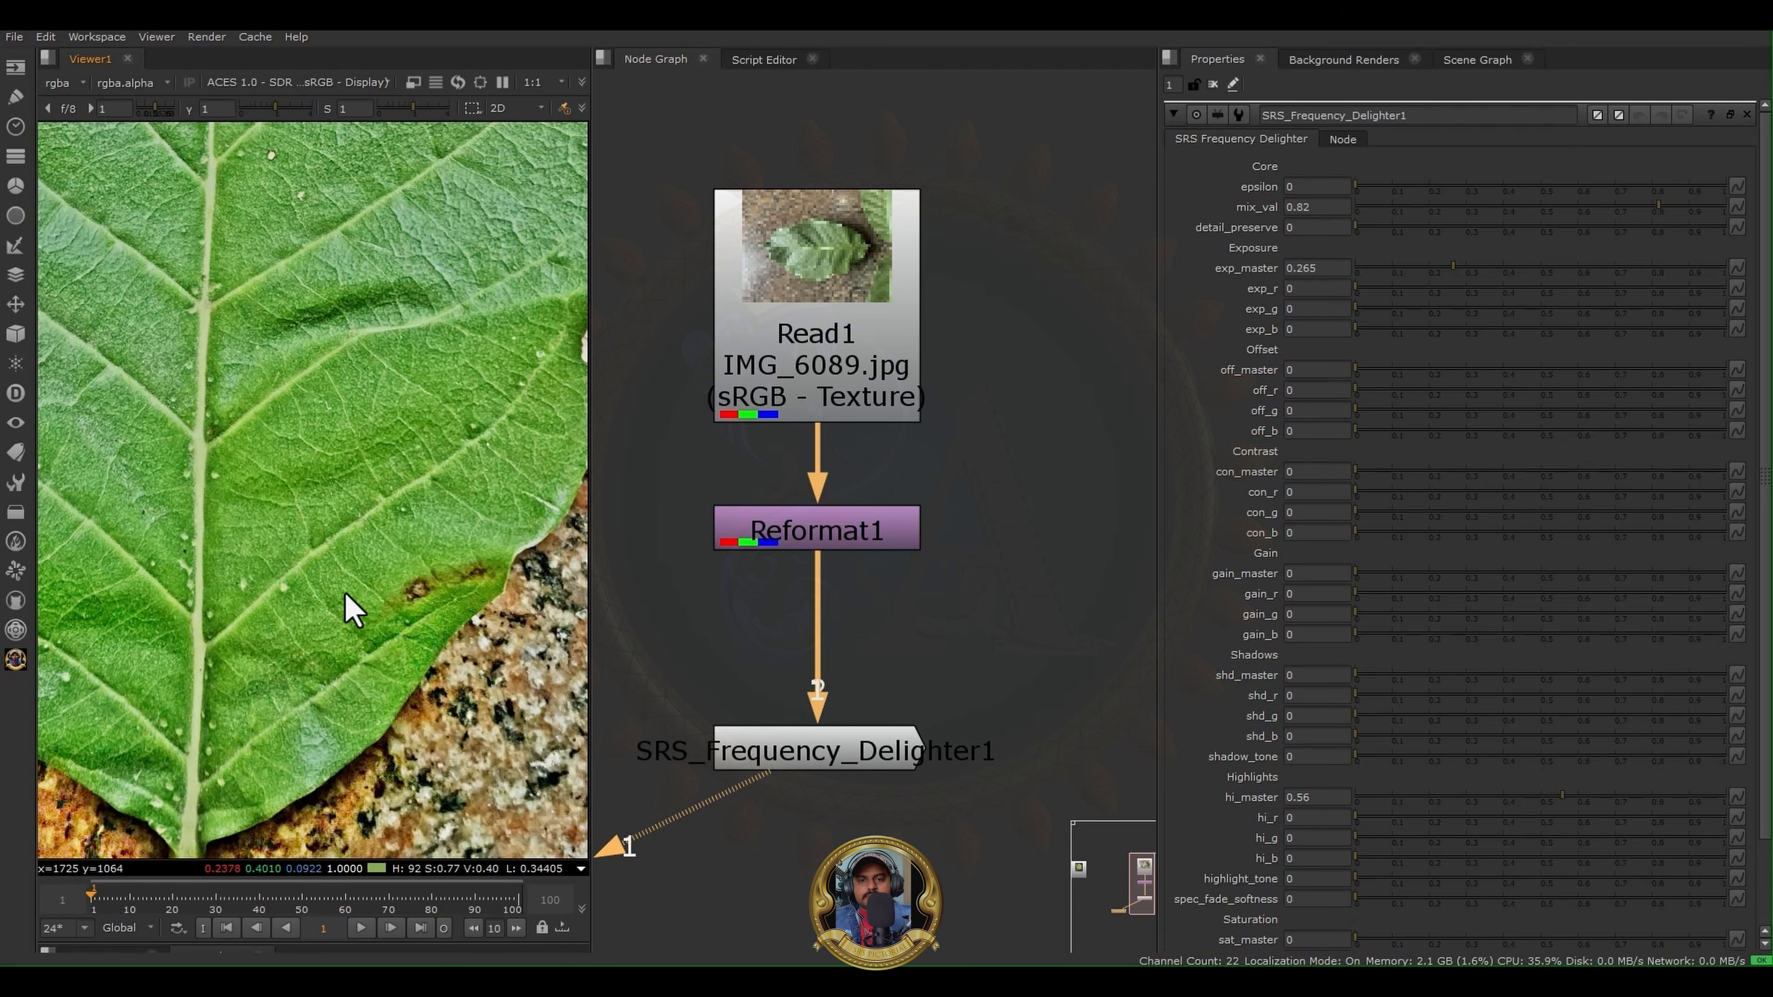
pyautogui.scroll(-7, 344, 573)
pyautogui.moveTo(384, 444); pyautogui.dragTo(377, 490, button='middle')
pyautogui.scroll(4, 328, 463)
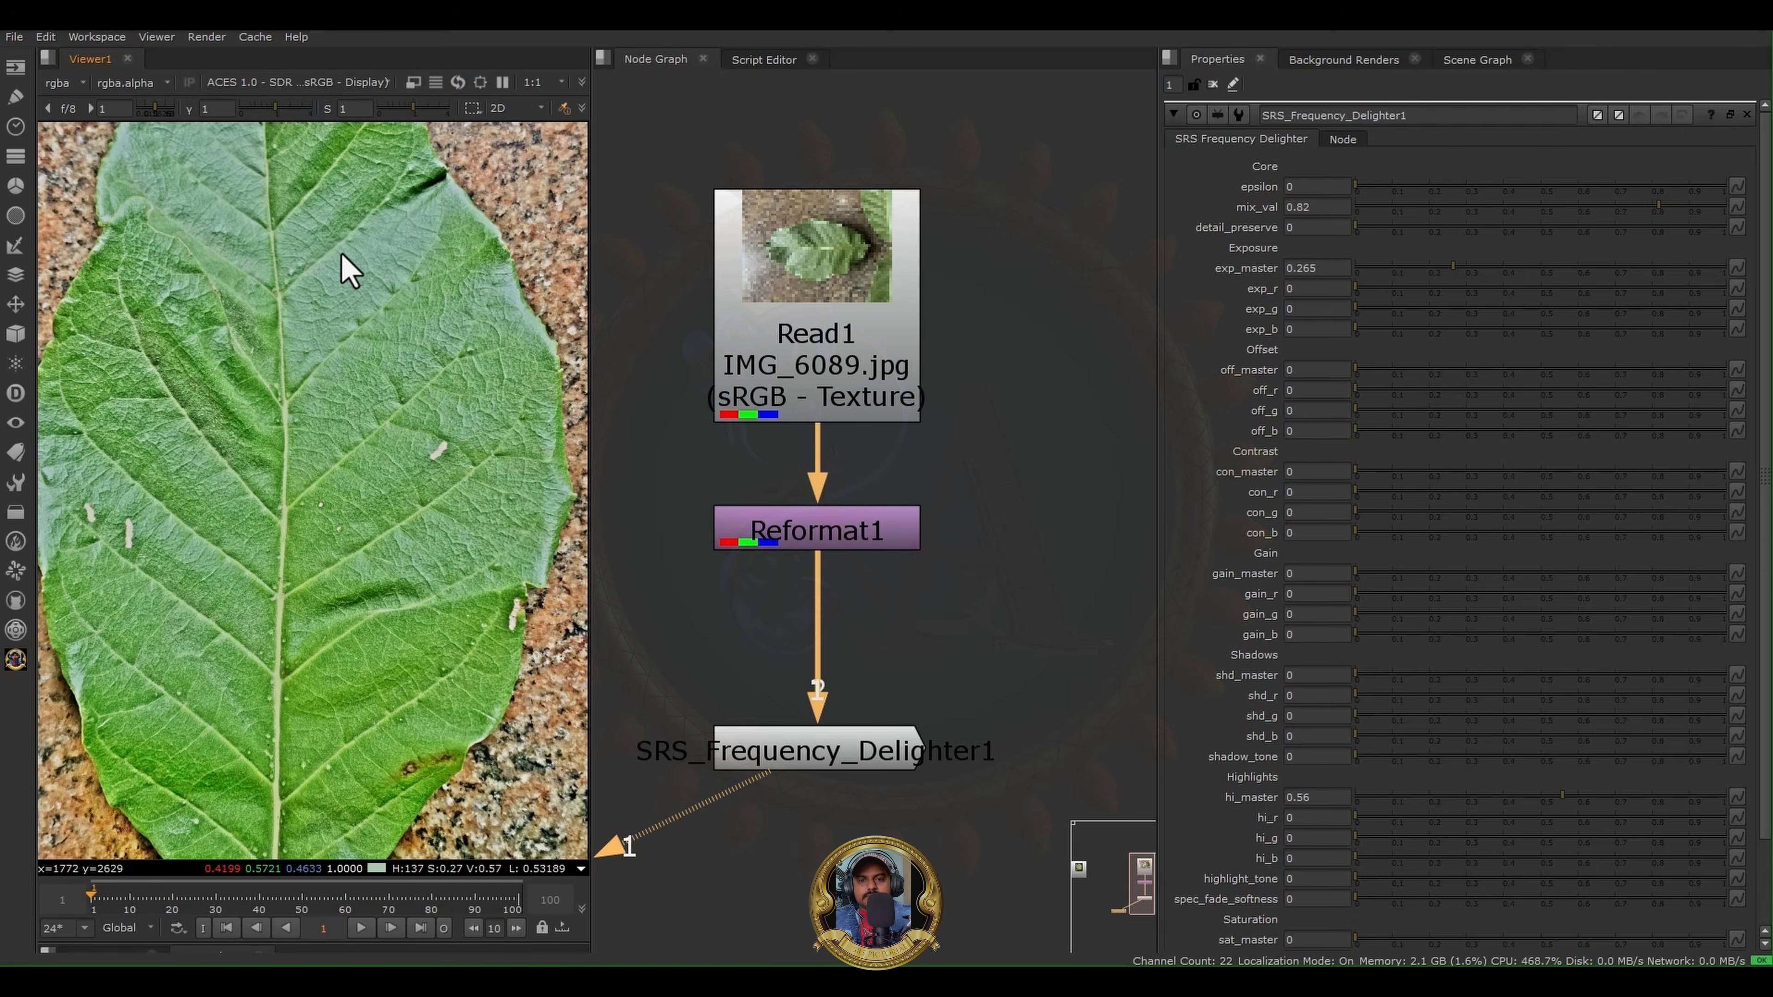
pyautogui.moveTo(344, 259); pyautogui.dragTo(335, 454, button='middle')
pyautogui.scroll(2, 238, 371)
pyautogui.scroll(-2, 235, 380)
pyautogui.scroll(3, 180, 328)
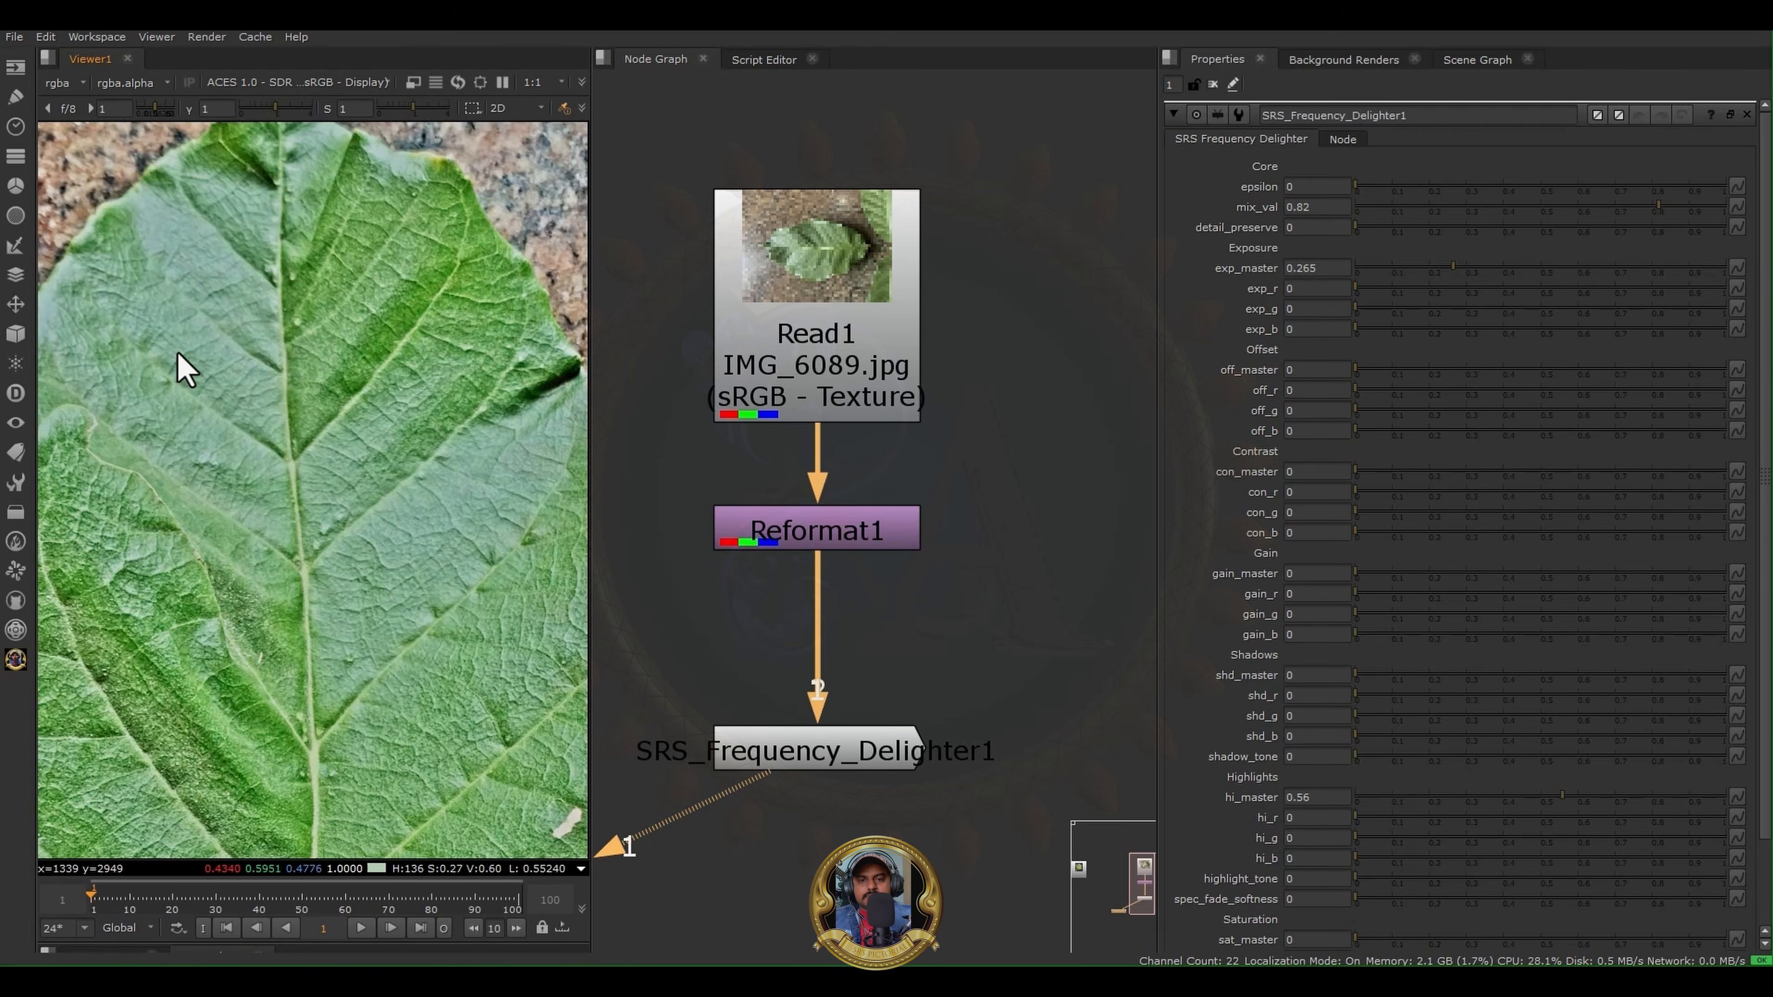
pyautogui.scroll(4, 178, 363)
pyautogui.moveTo(247, 338); pyautogui.dragTo(388, 509, button='middle')
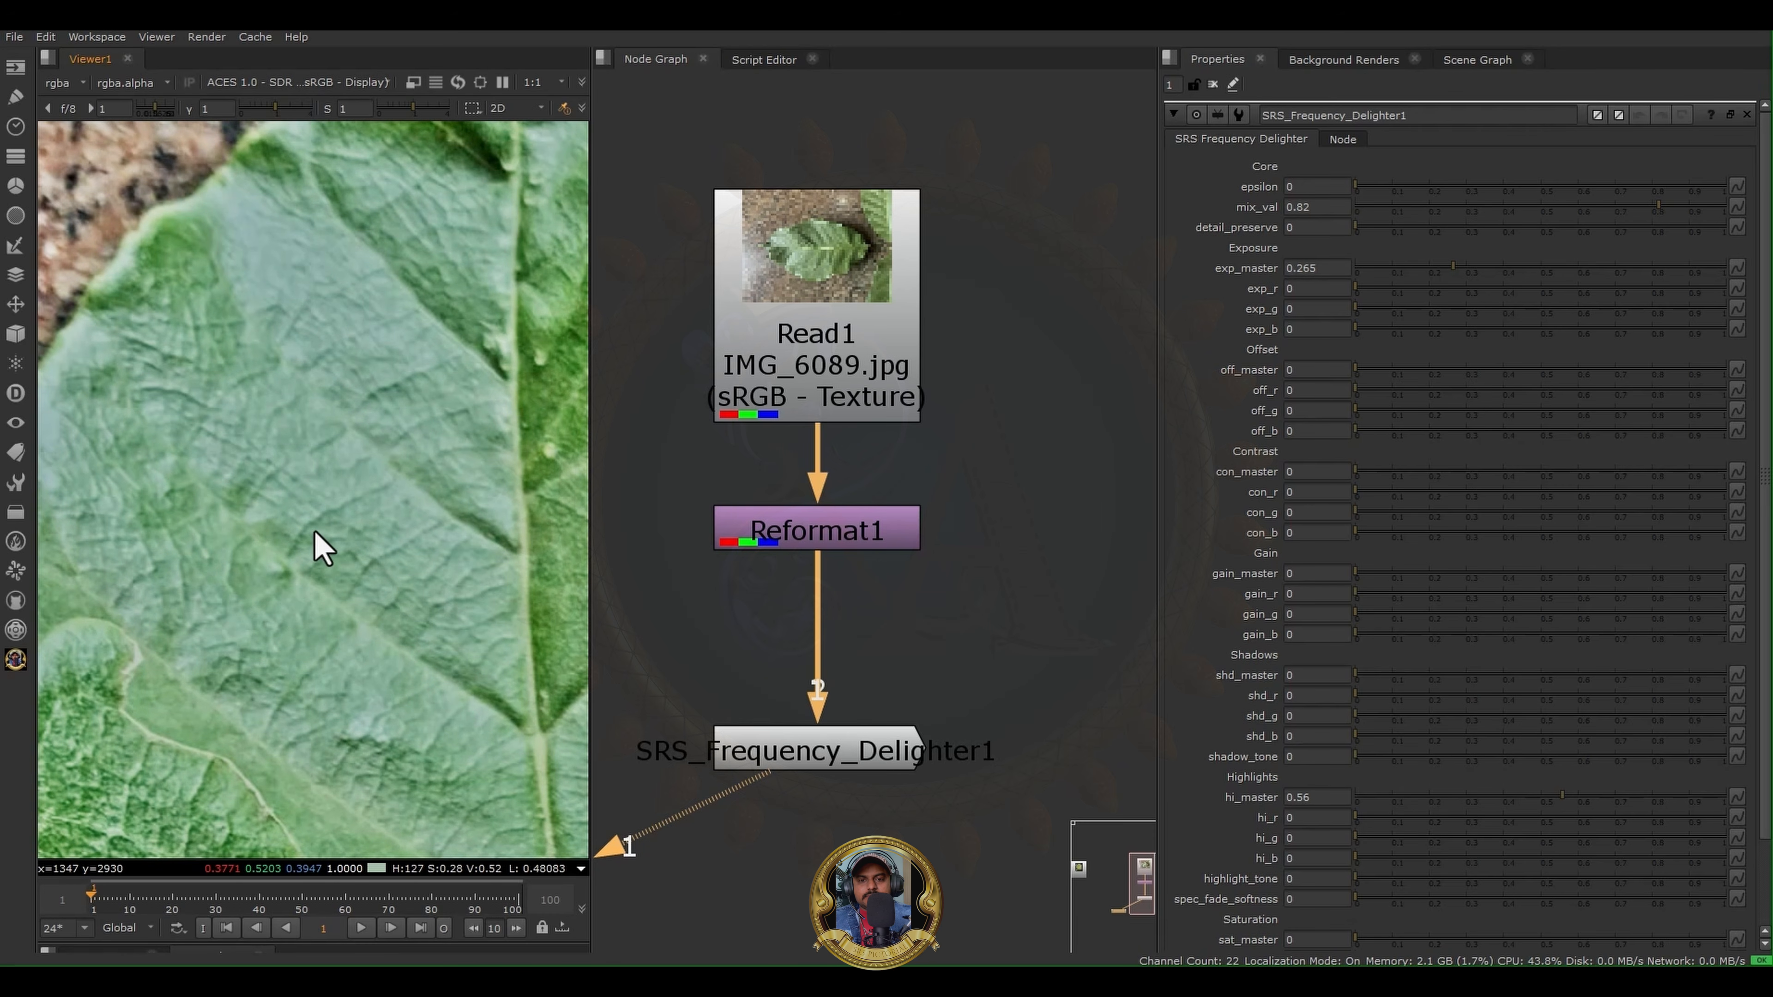
pyautogui.scroll(-3, 328, 559)
pyautogui.moveTo(364, 581); pyautogui.dragTo(433, 475, button='middle')
# - Set the SRS Frequency Delighter's epsilon to 0.045 and exp_master to 0.105
pyautogui.click(860, 763)
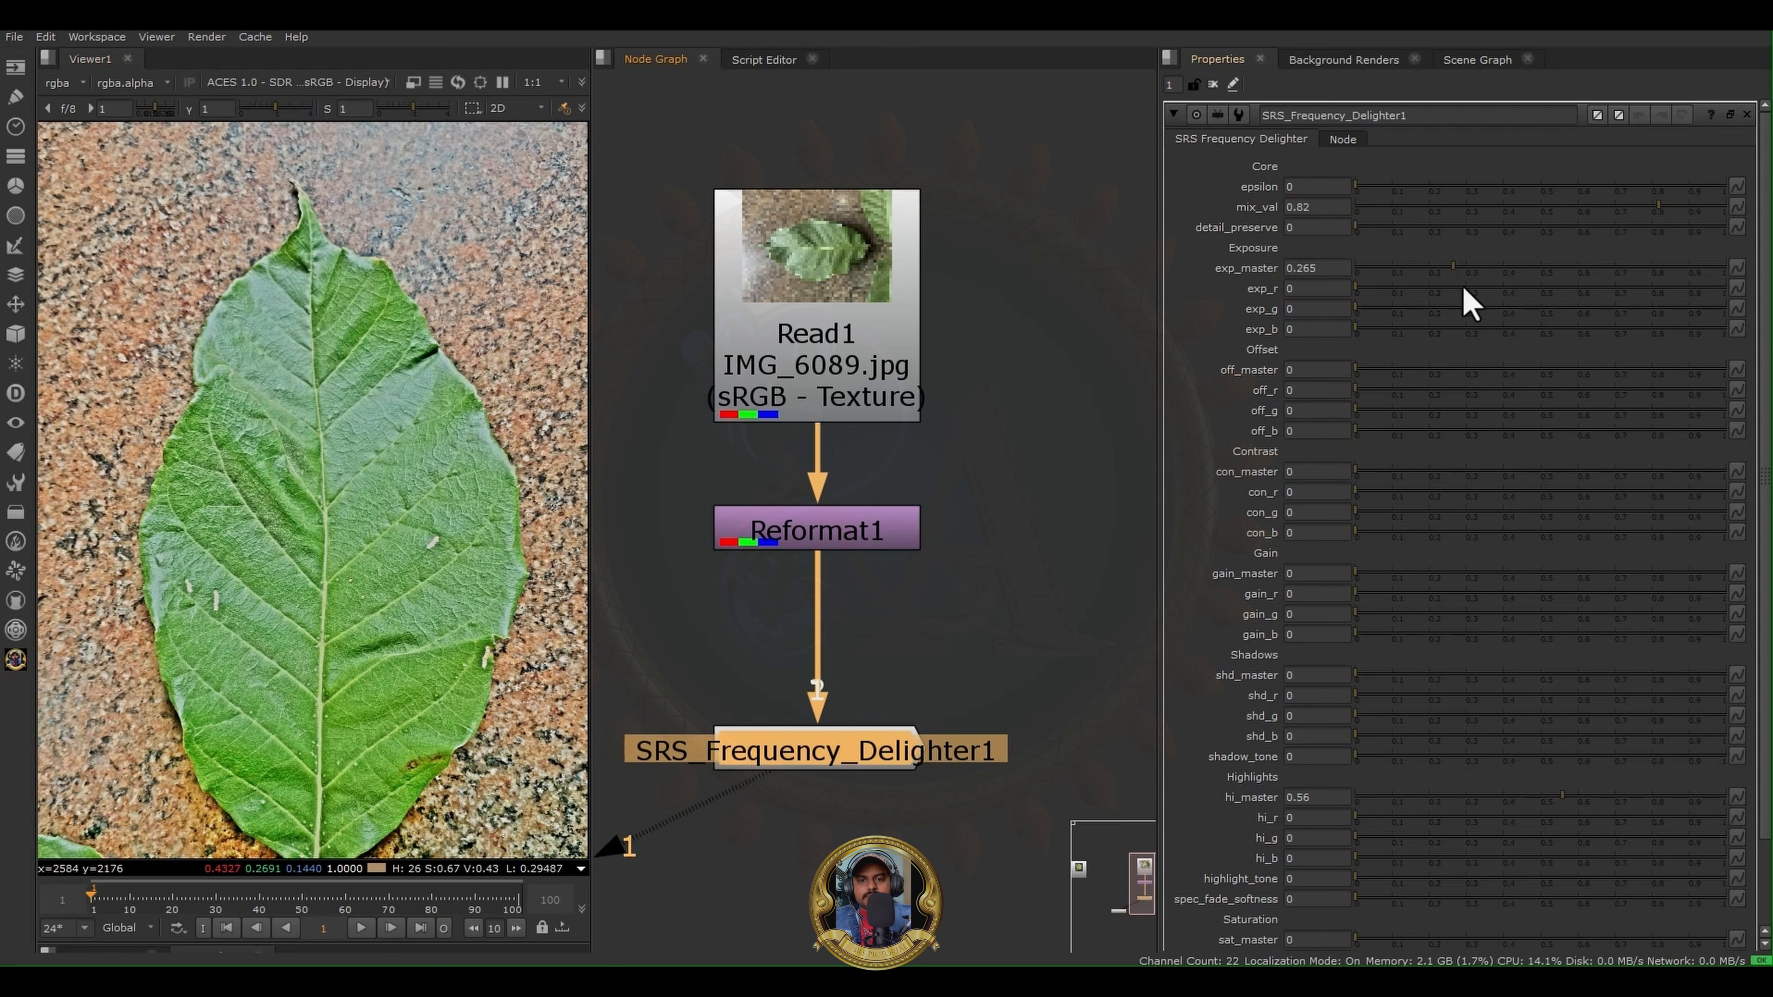
pyautogui.moveTo(1383, 195)
pyautogui.mouseDown()
pyautogui.moveTo(1512, 196)
pyautogui.moveTo(1371, 196)
pyautogui.mouseUp()
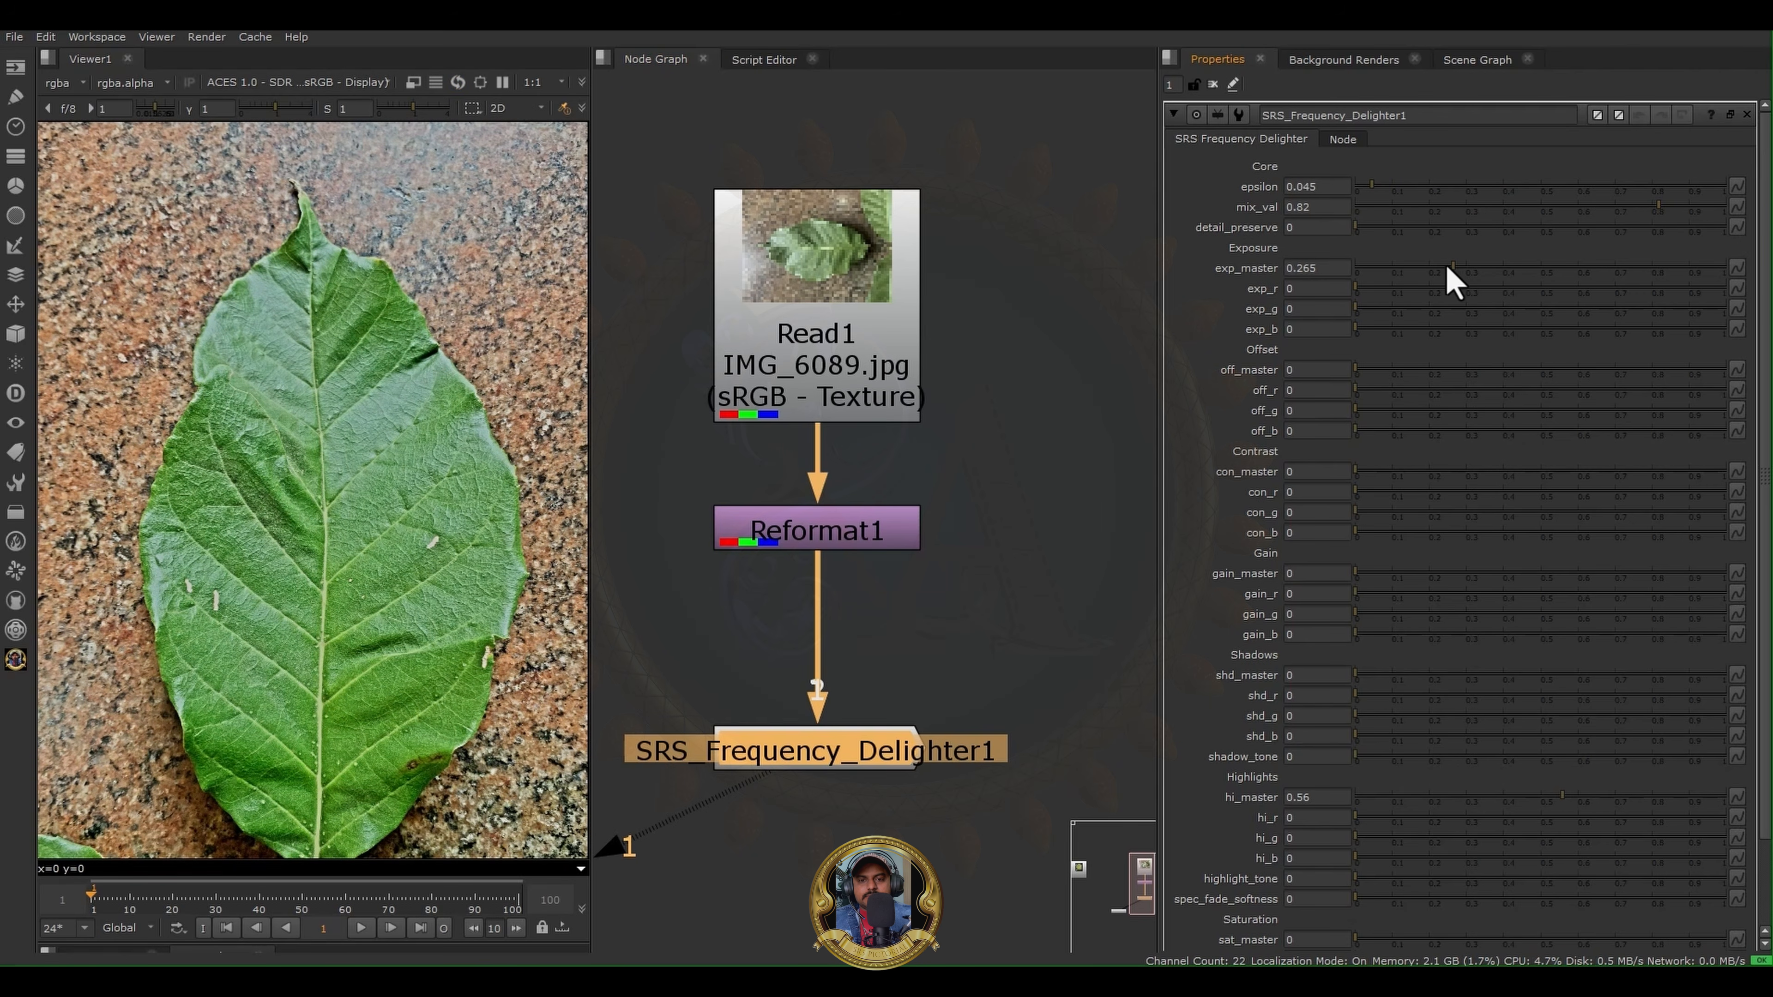
pyautogui.moveTo(1452, 267); pyautogui.dragTo(1391, 267)
# - Set the delighter's exp_b to -0.9 while viewing only the blue channel, and return the viewer to full colour
pyautogui.click(1304, 329)
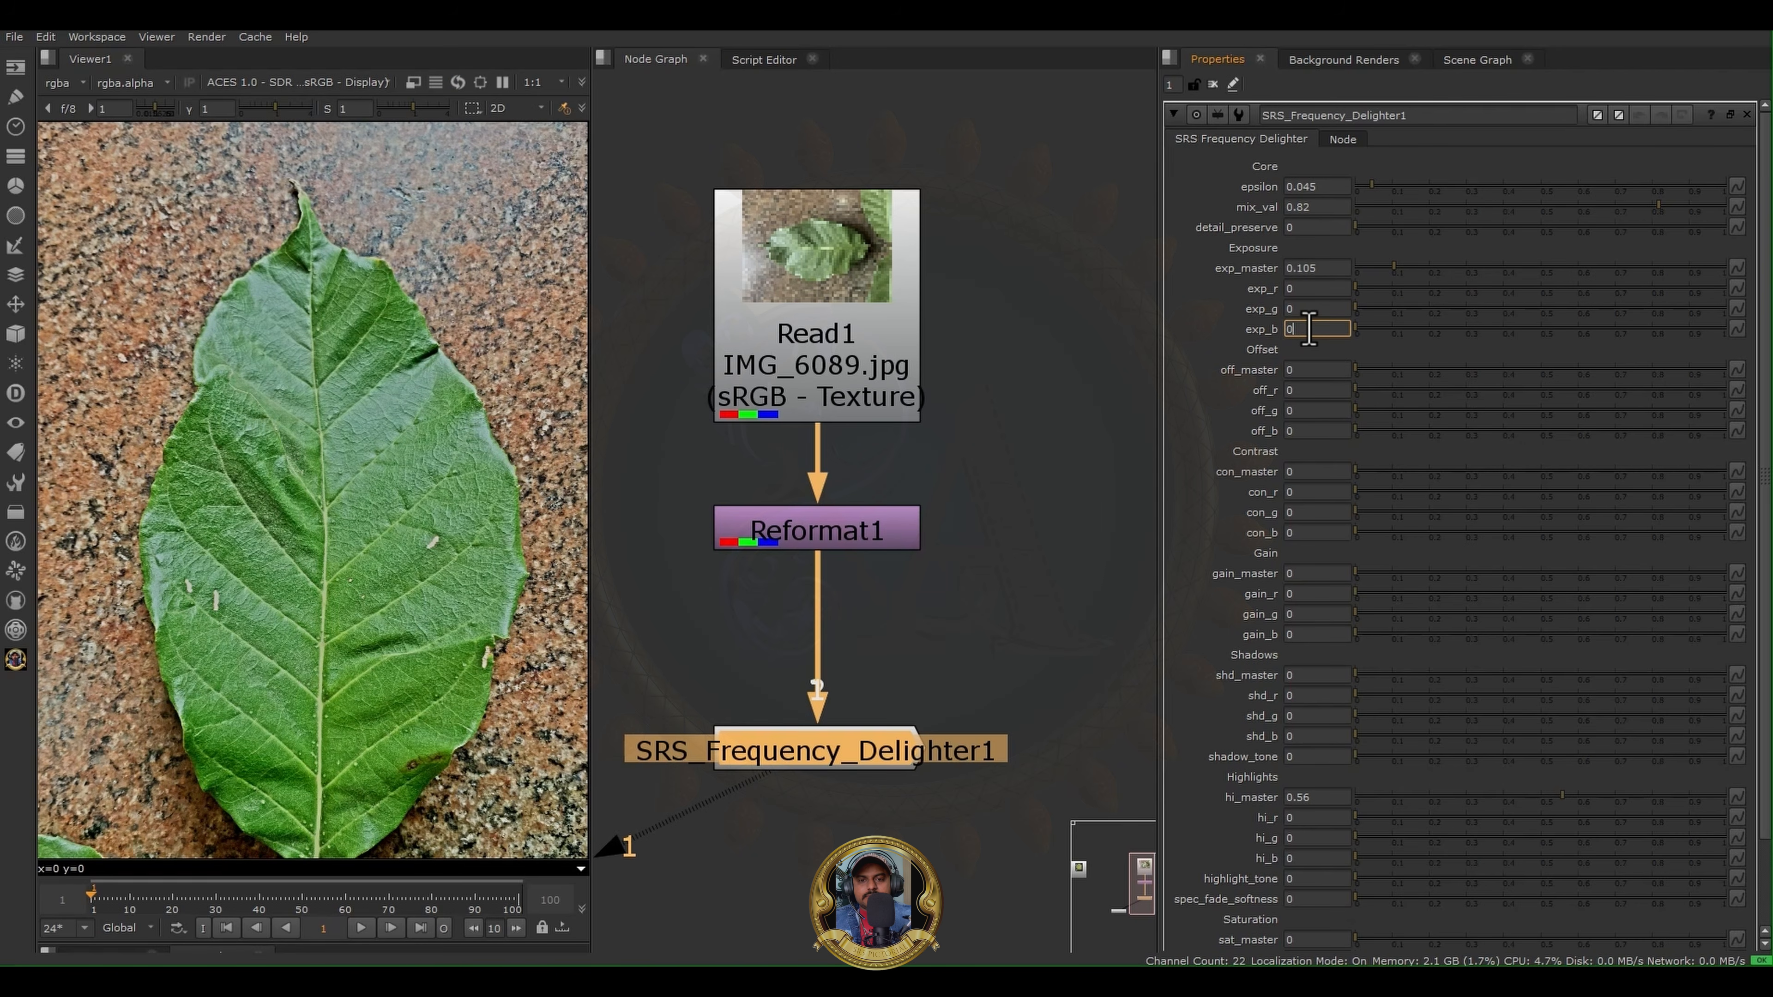
pyautogui.scroll(5, 419, 436)
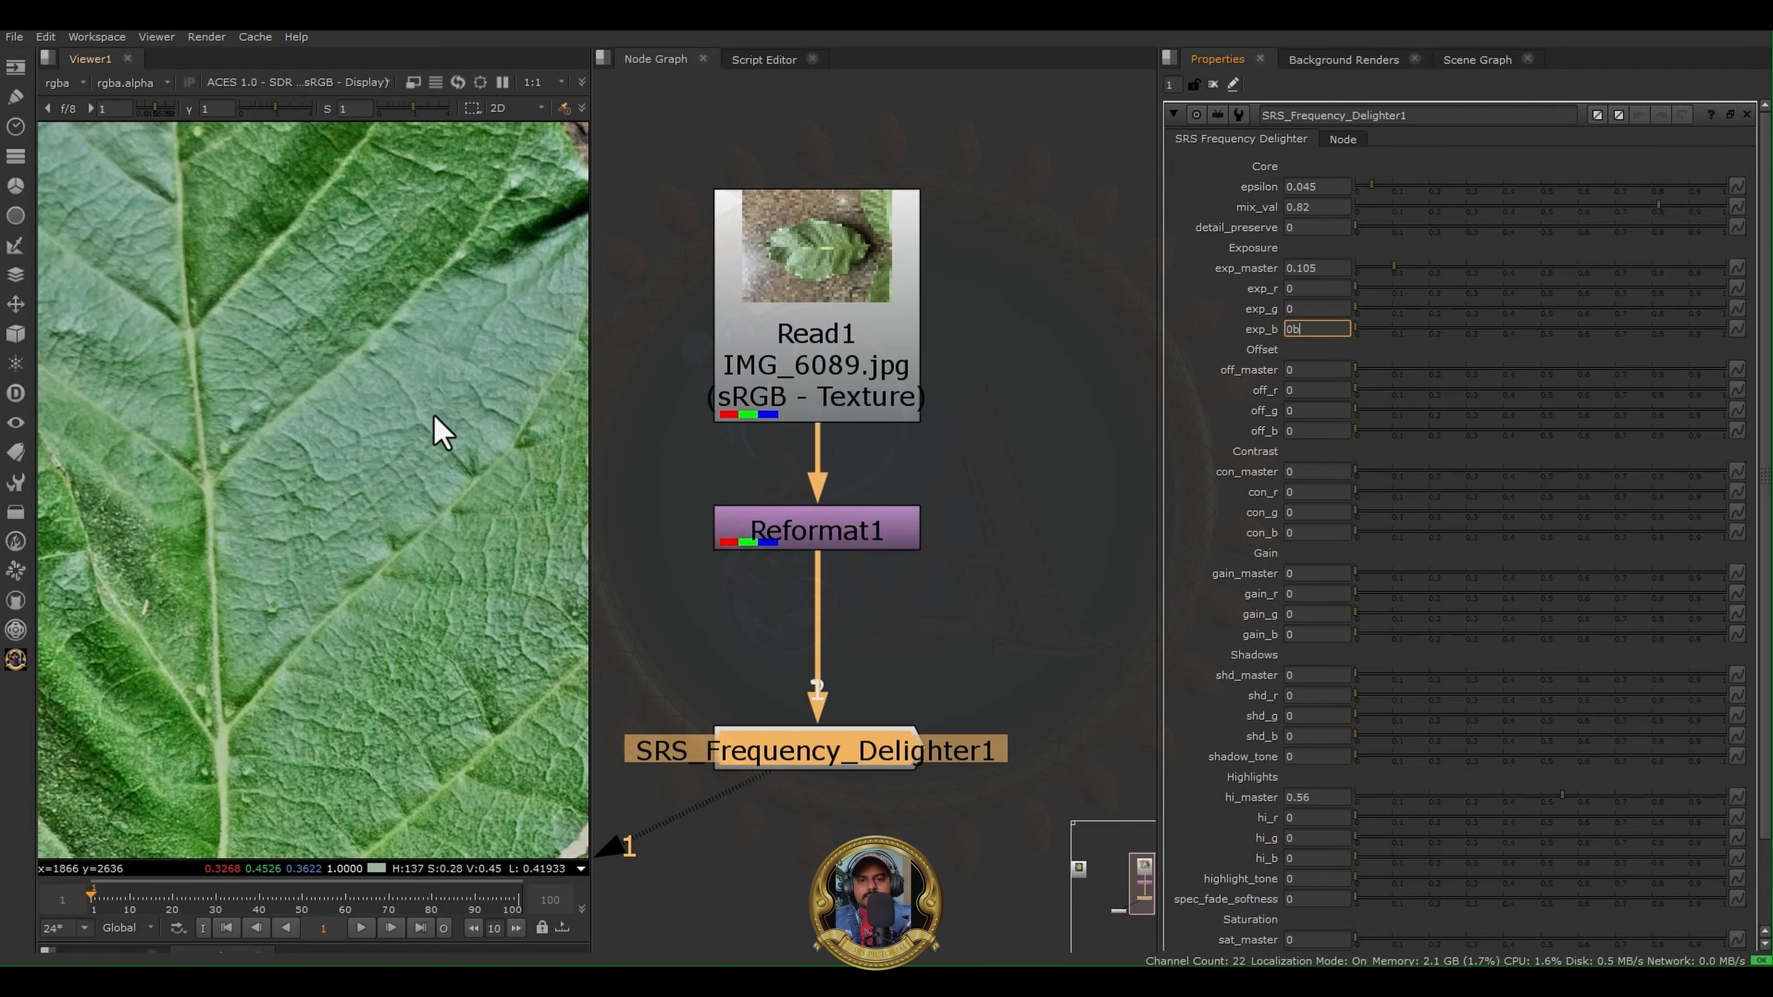
pyautogui.press('f')
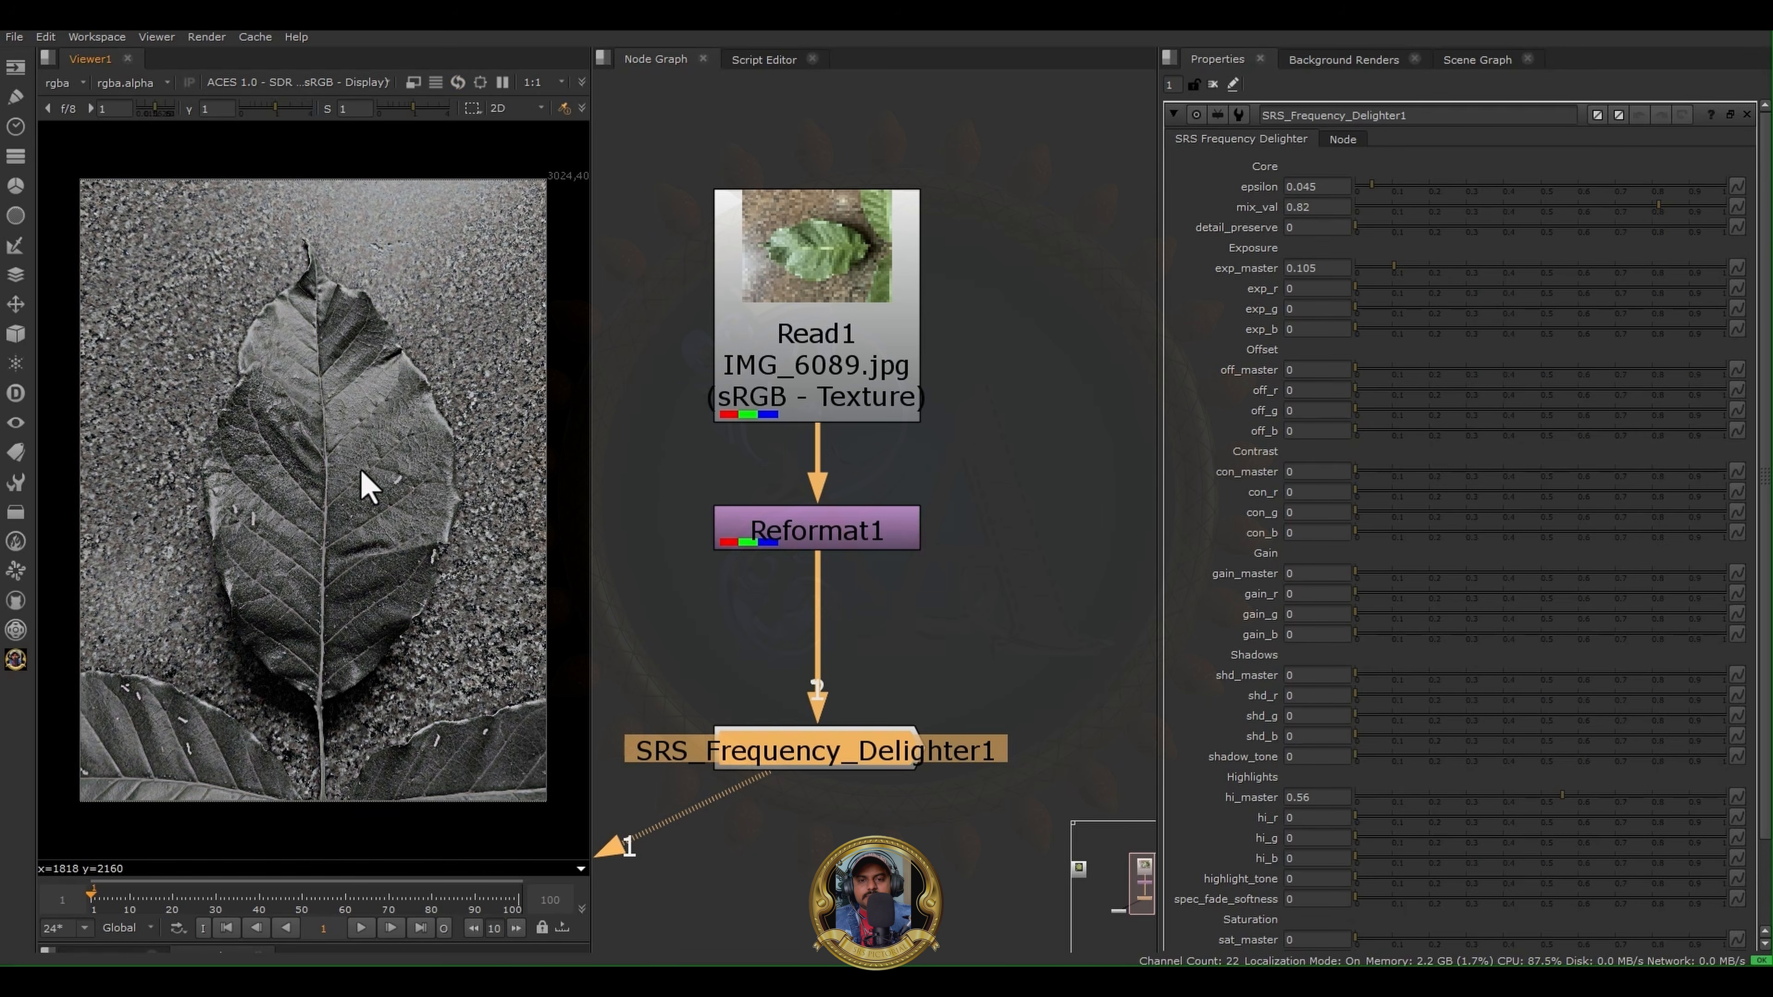
pyautogui.scroll(2, 362, 475)
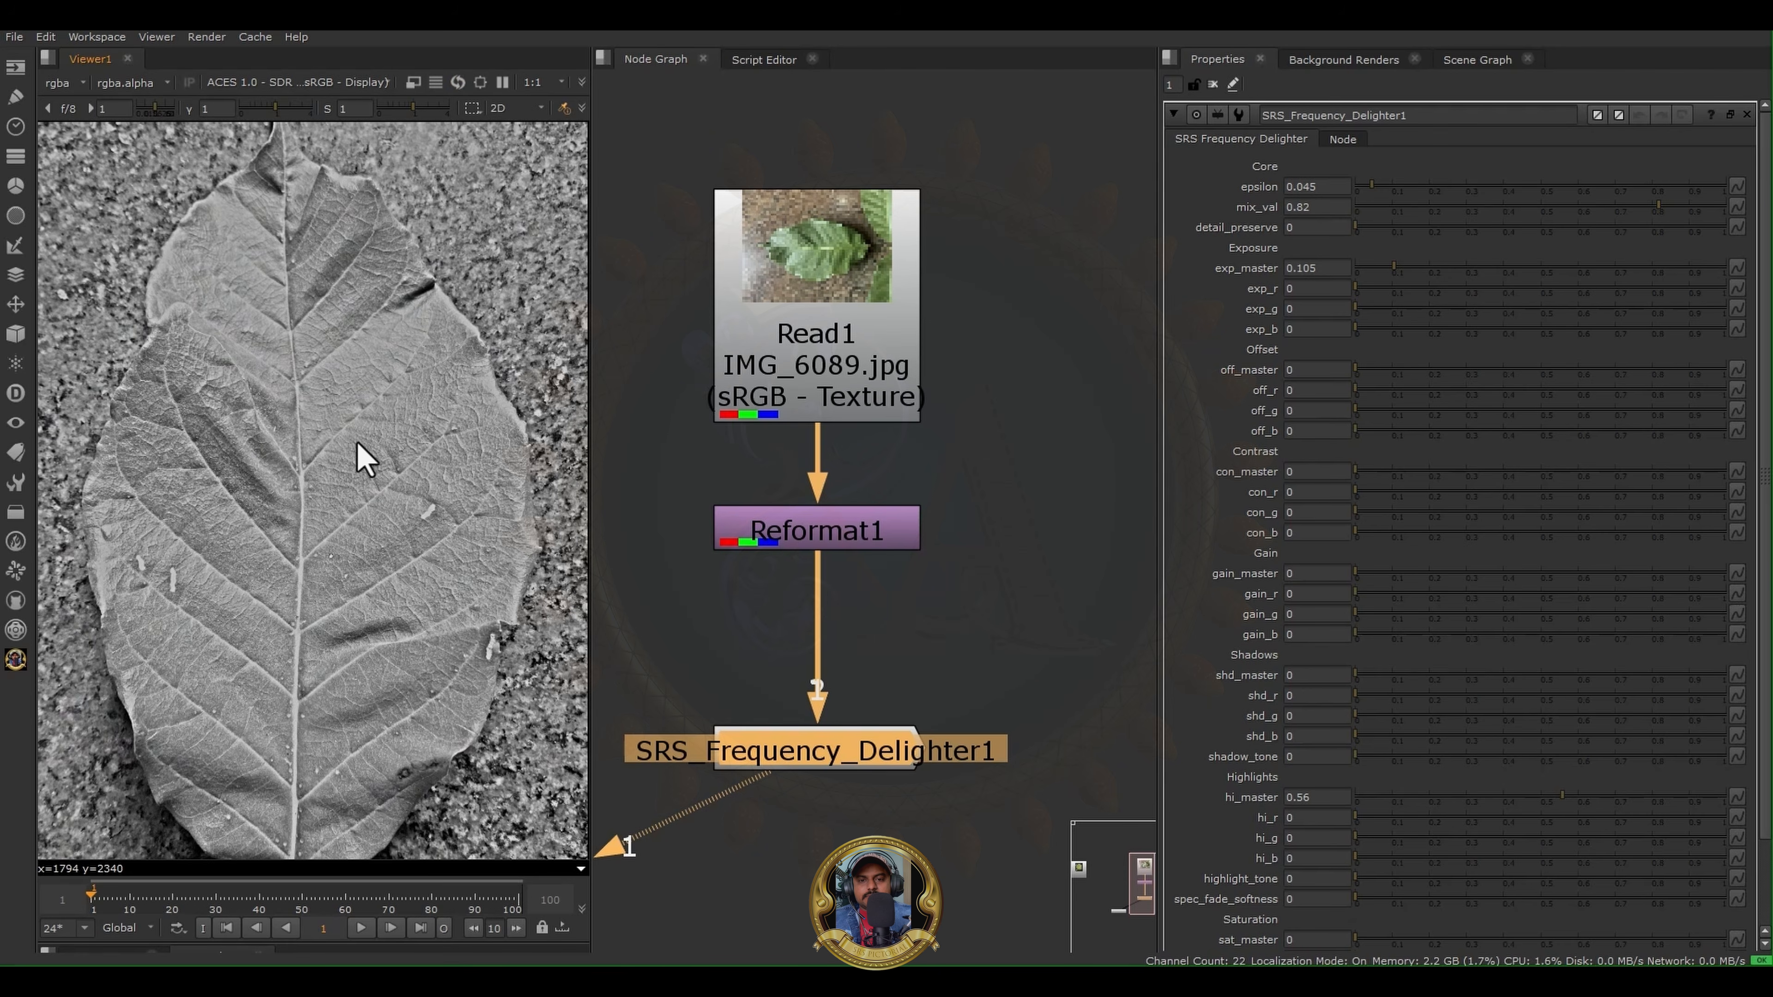
pyautogui.scroll(3, 377, 349)
pyautogui.scroll(-5, 377, 387)
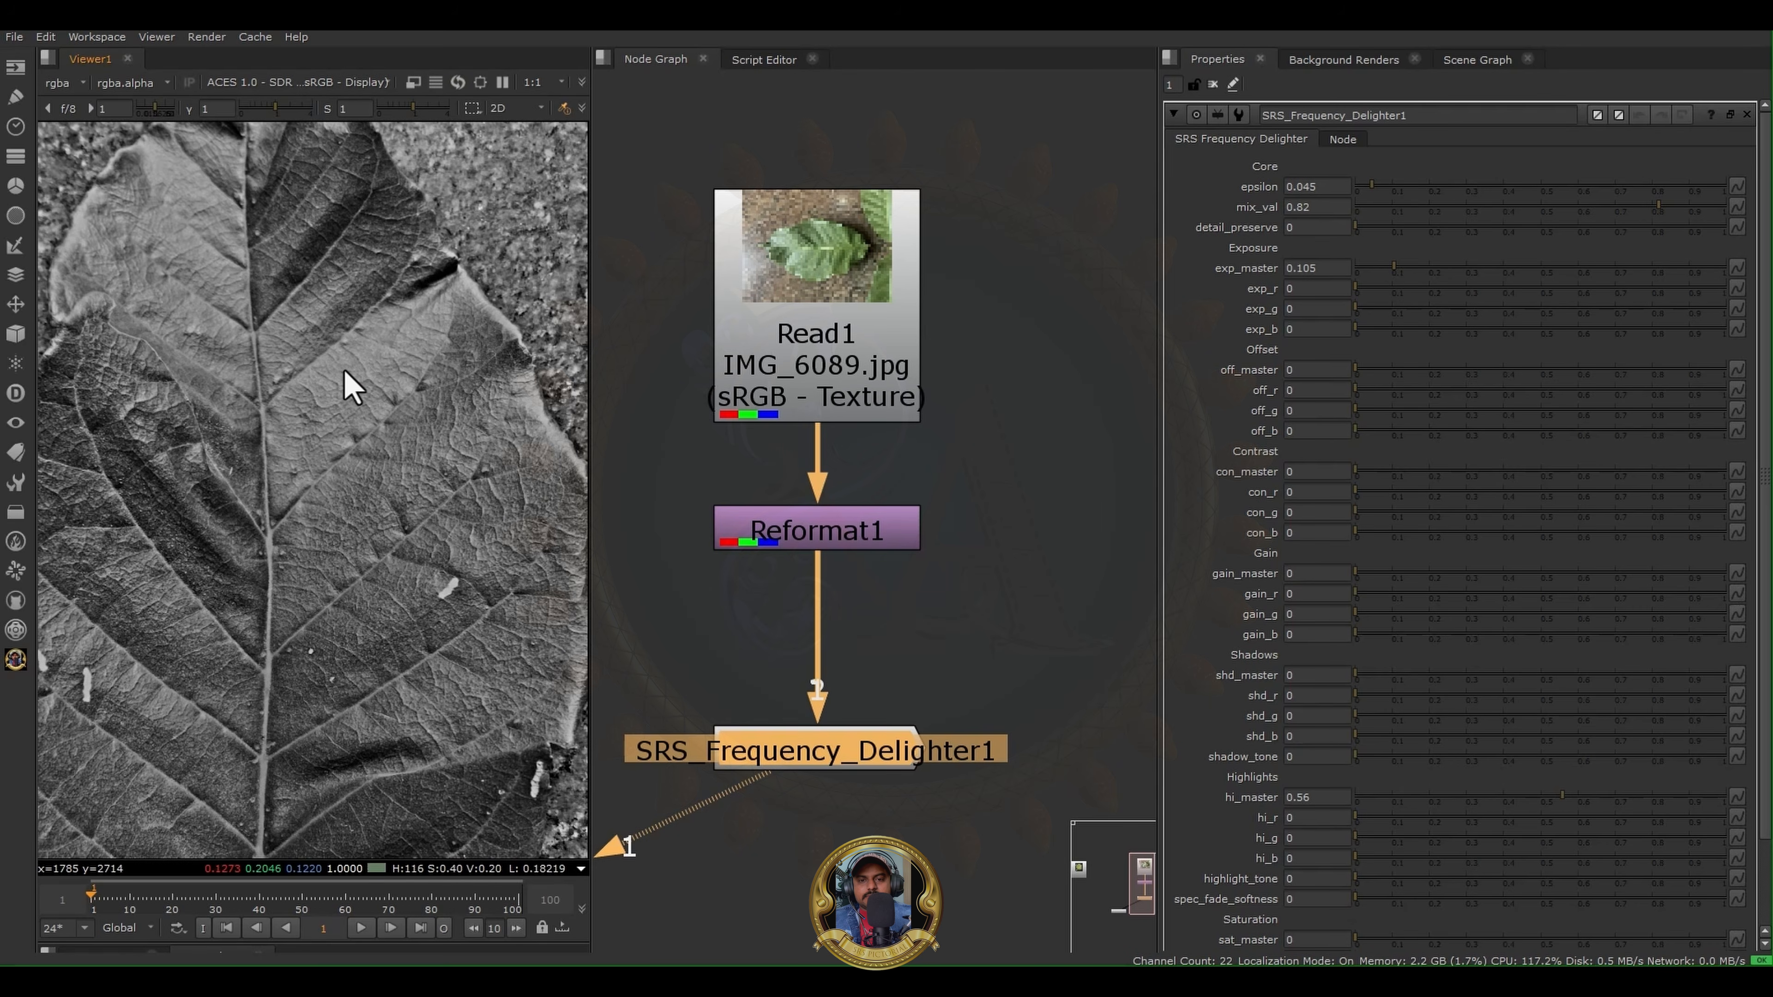
pyautogui.click(1297, 333)
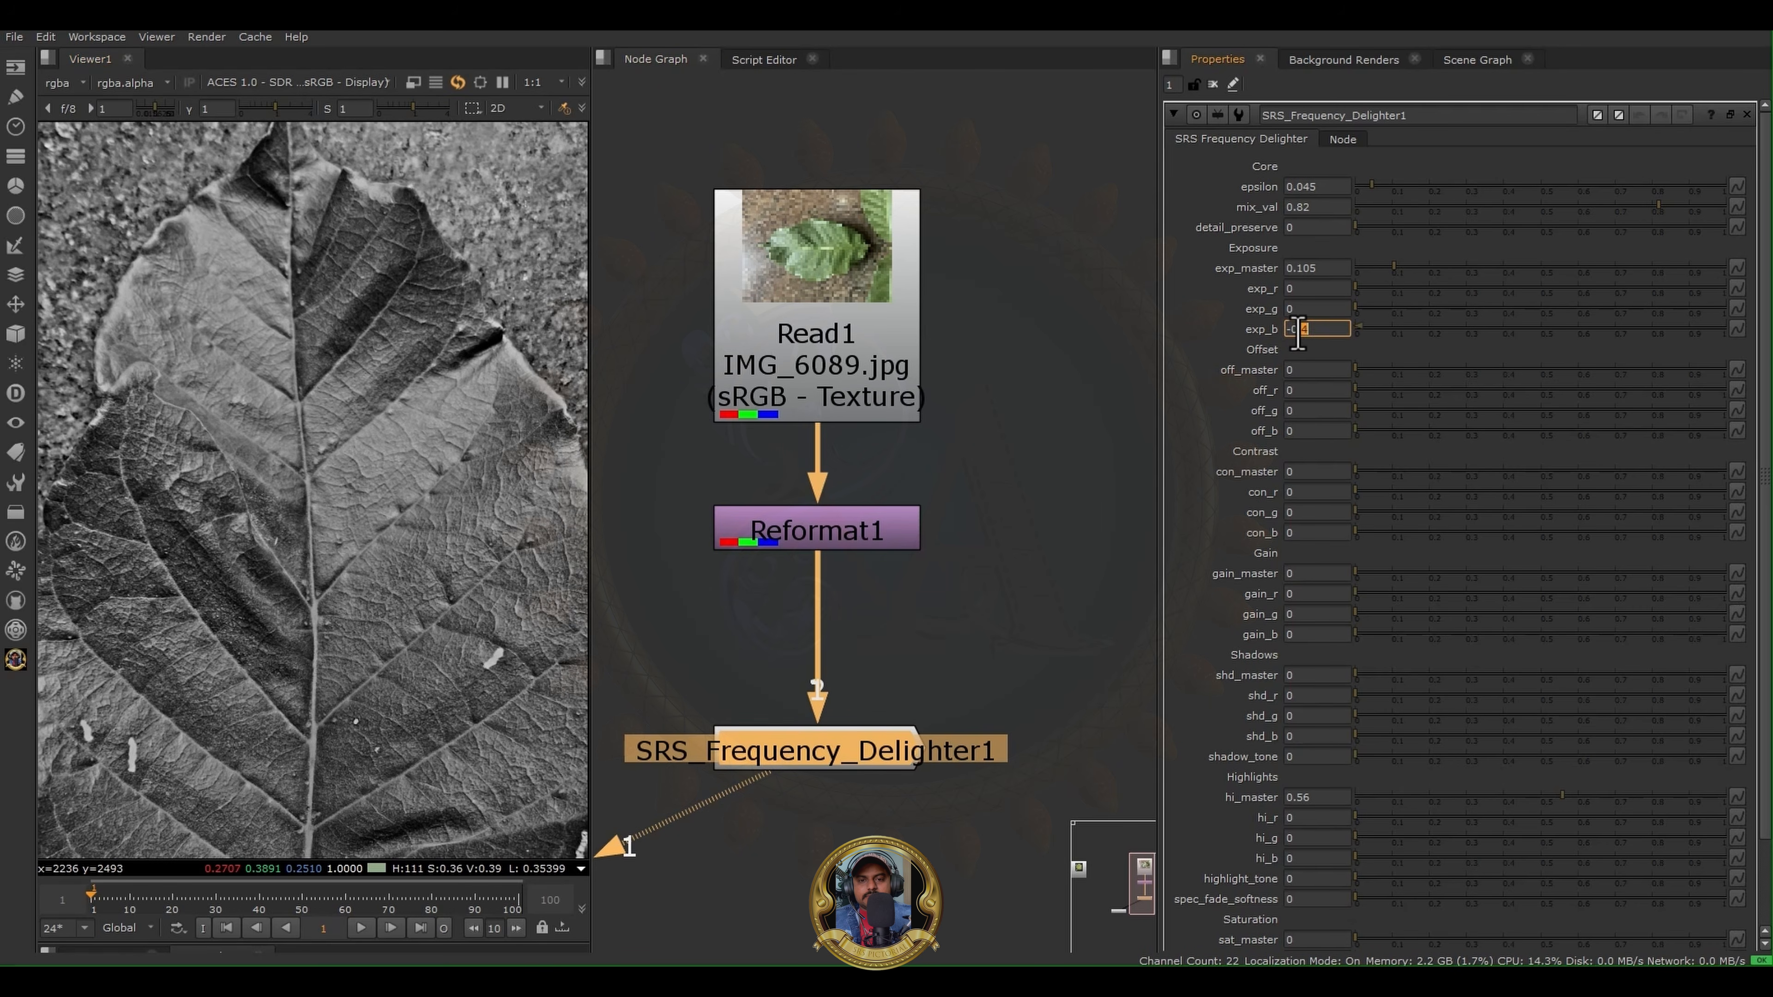
pyautogui.scroll(-9, 1297, 333)
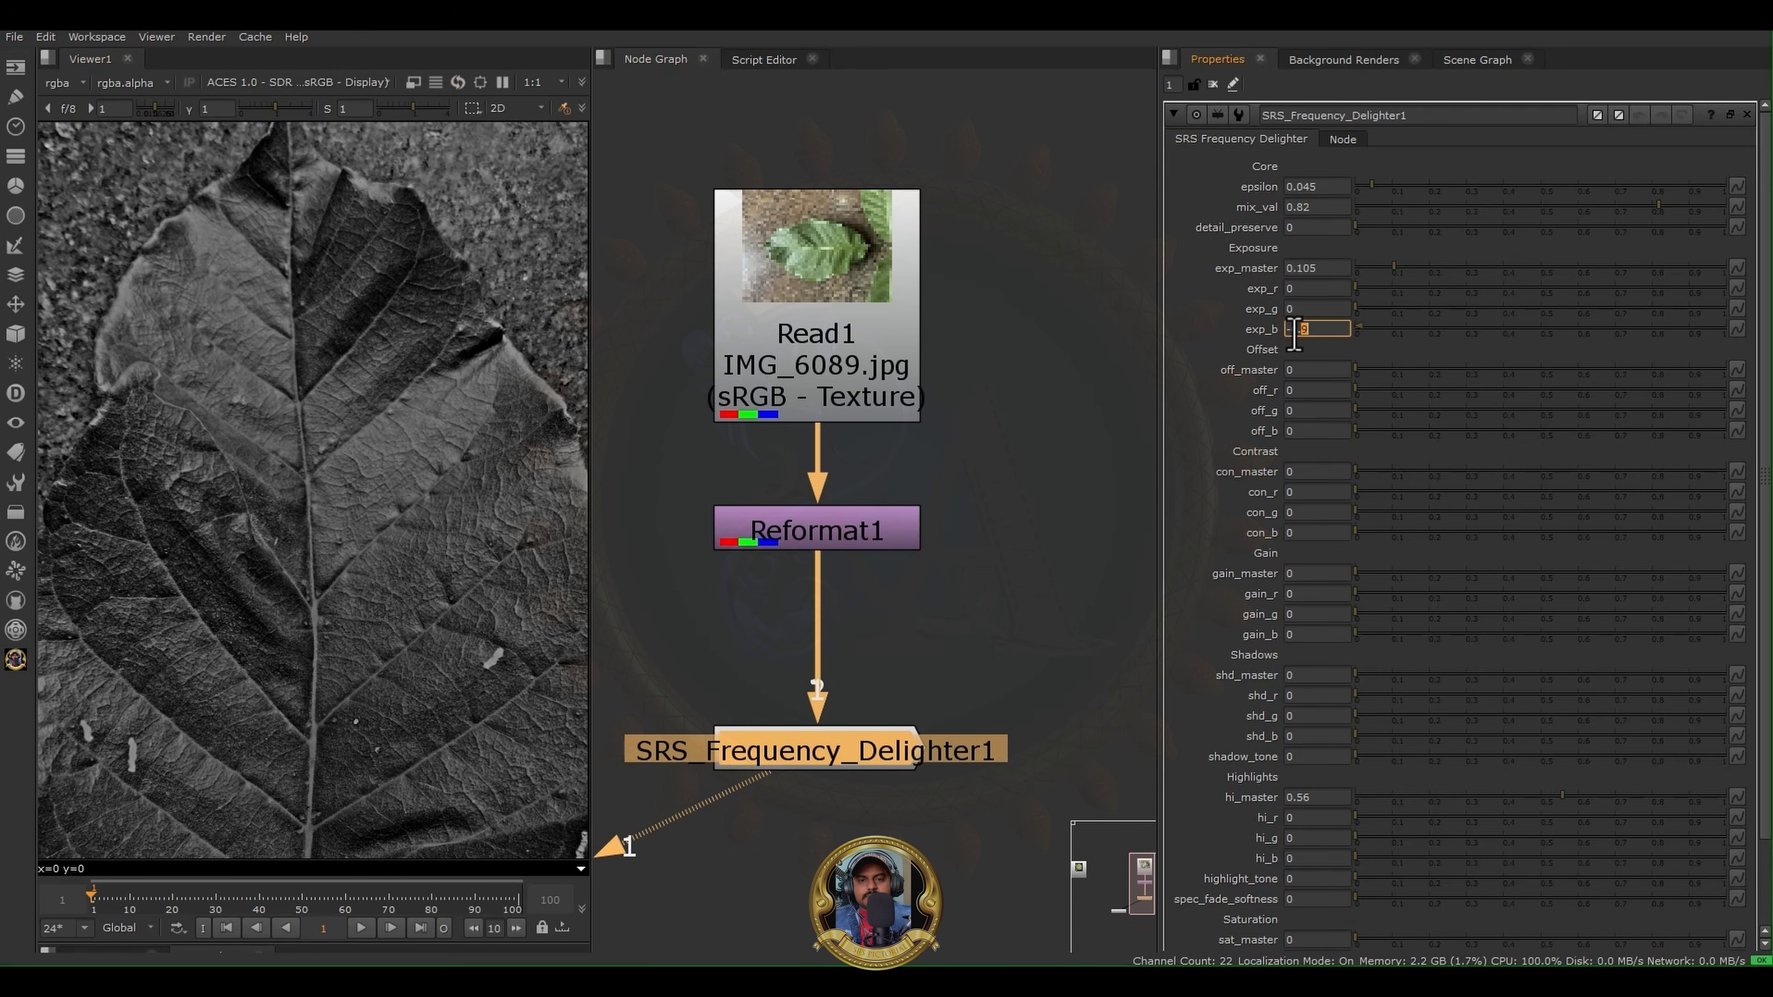
pyautogui.moveTo(390, 522); pyautogui.dragTo(348, 447, button='middle')
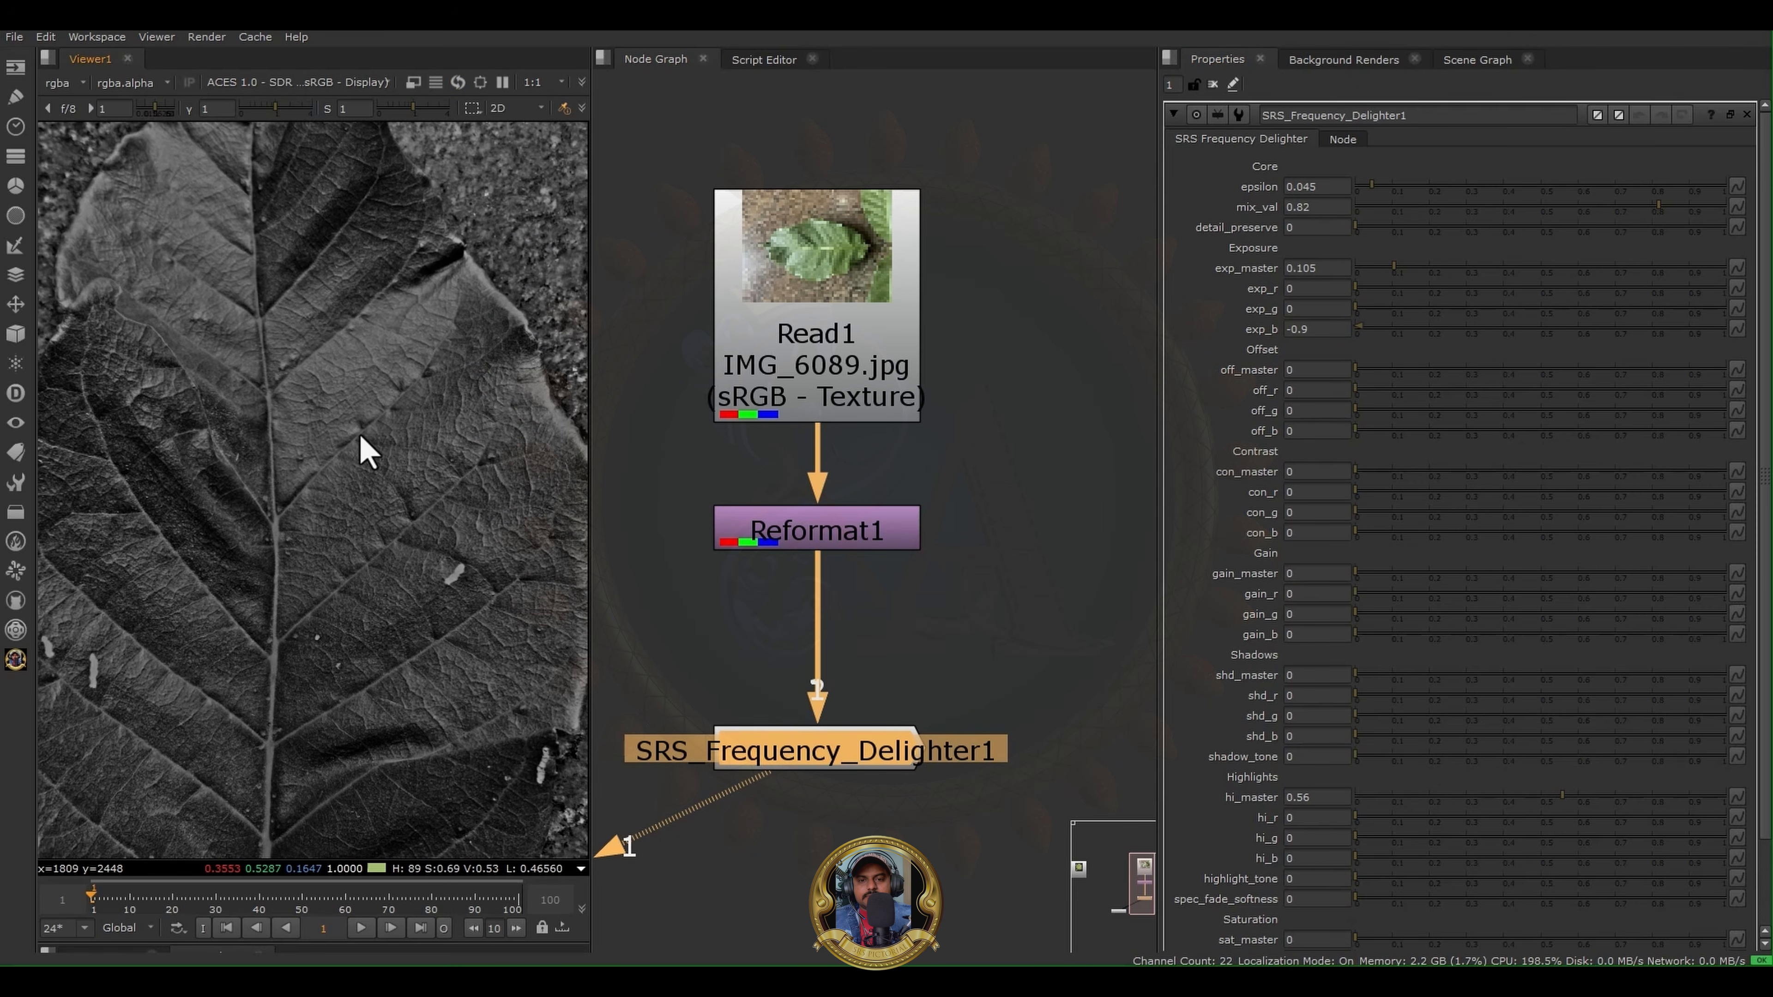
pyautogui.press('b')
pyautogui.scroll(-3, 360, 436)
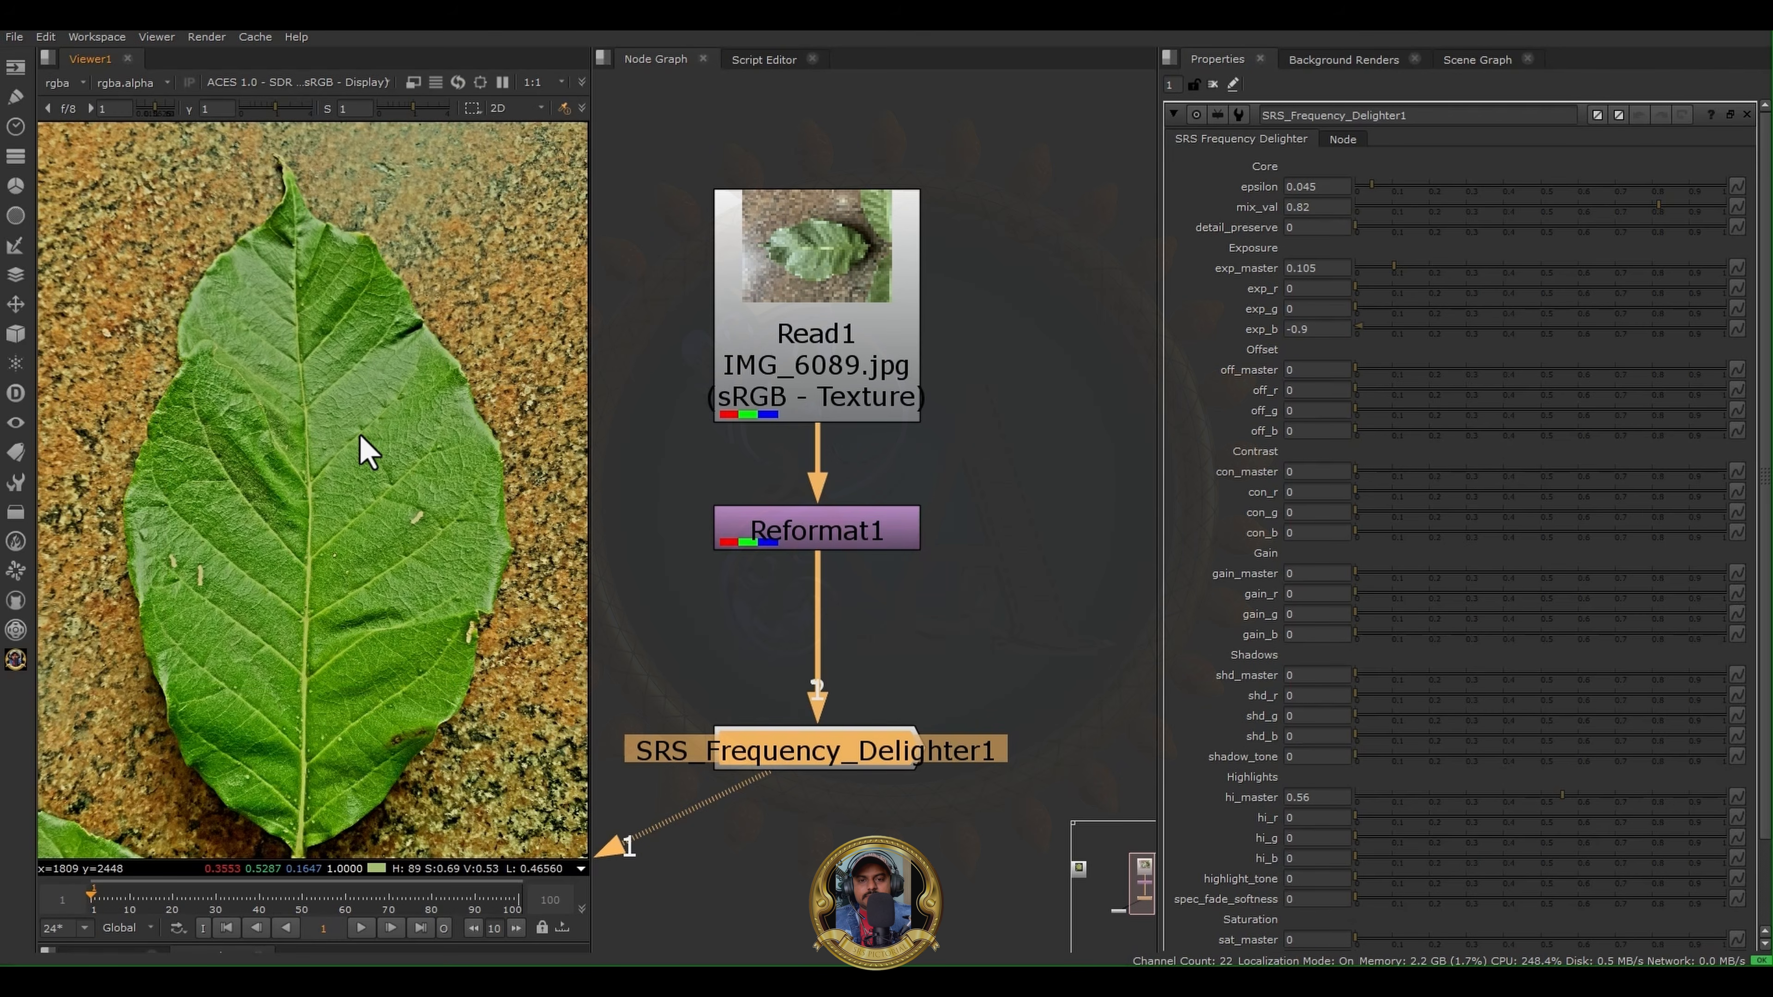
# - Examine the full-colour leaf, checking its upper half and the folded area beside the central vein
pyautogui.scroll(-2, 360, 438)
pyautogui.scroll(4, 275, 315)
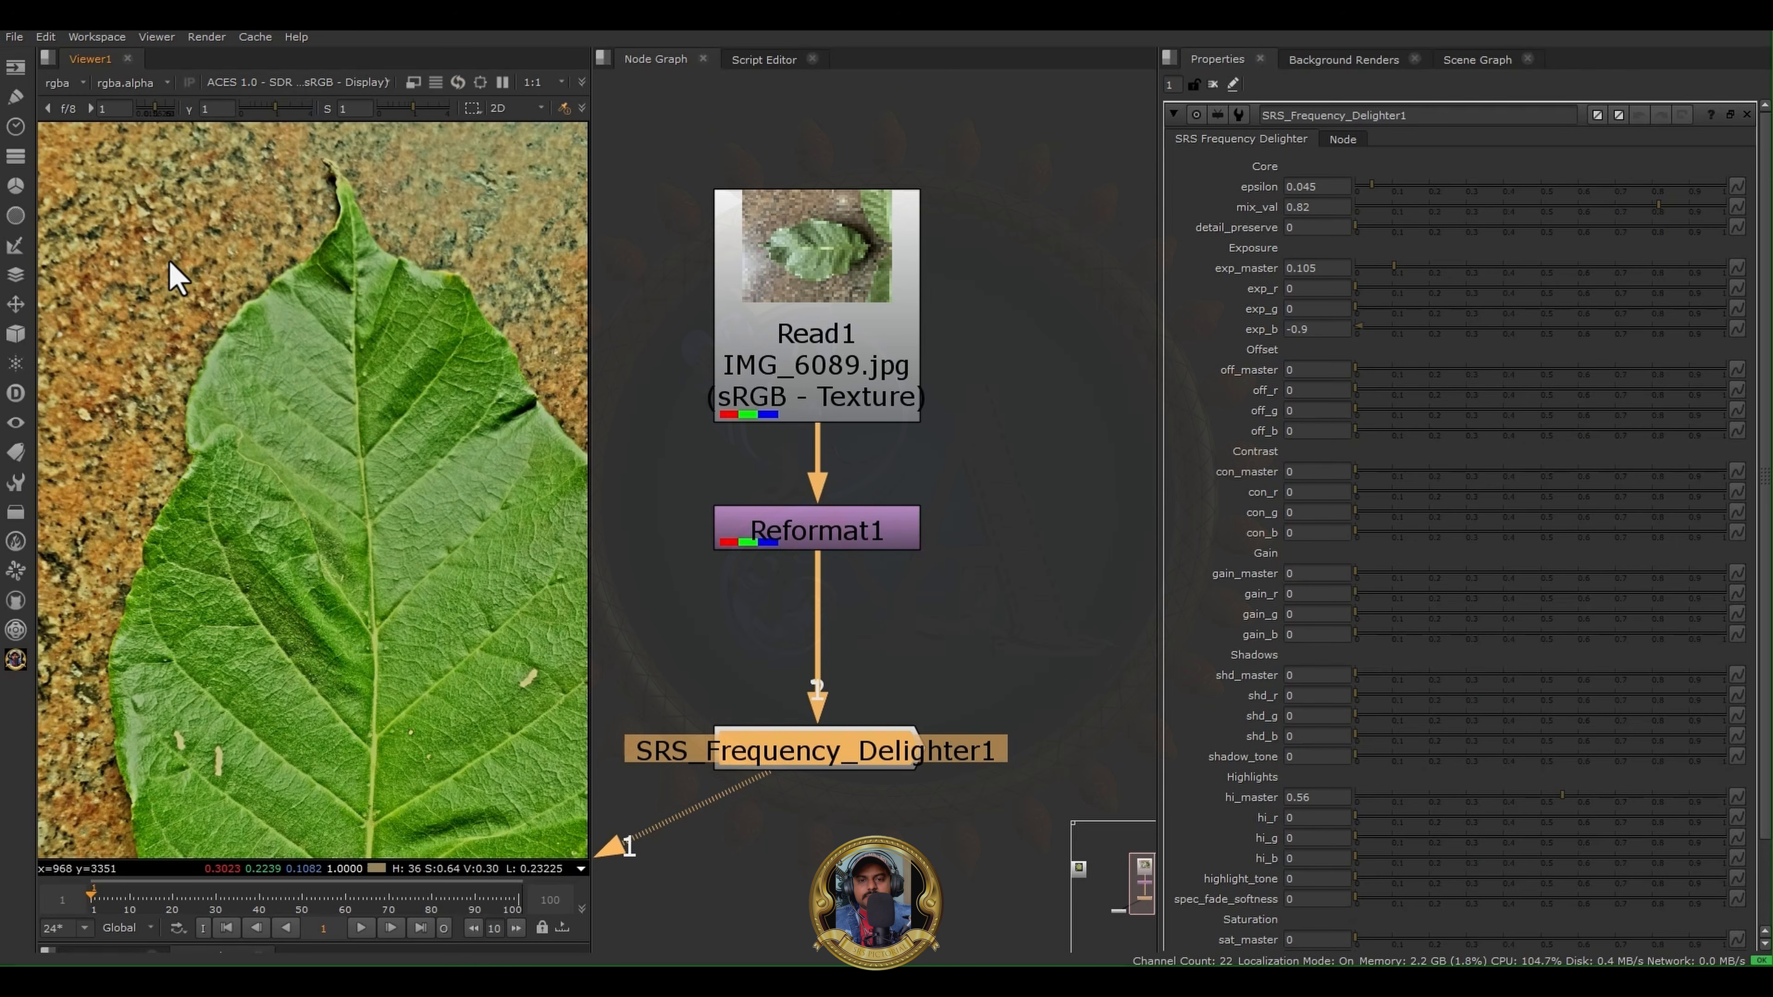
pyautogui.scroll(-4, 169, 262)
pyautogui.scroll(2, 229, 384)
pyautogui.scroll(2, 284, 484)
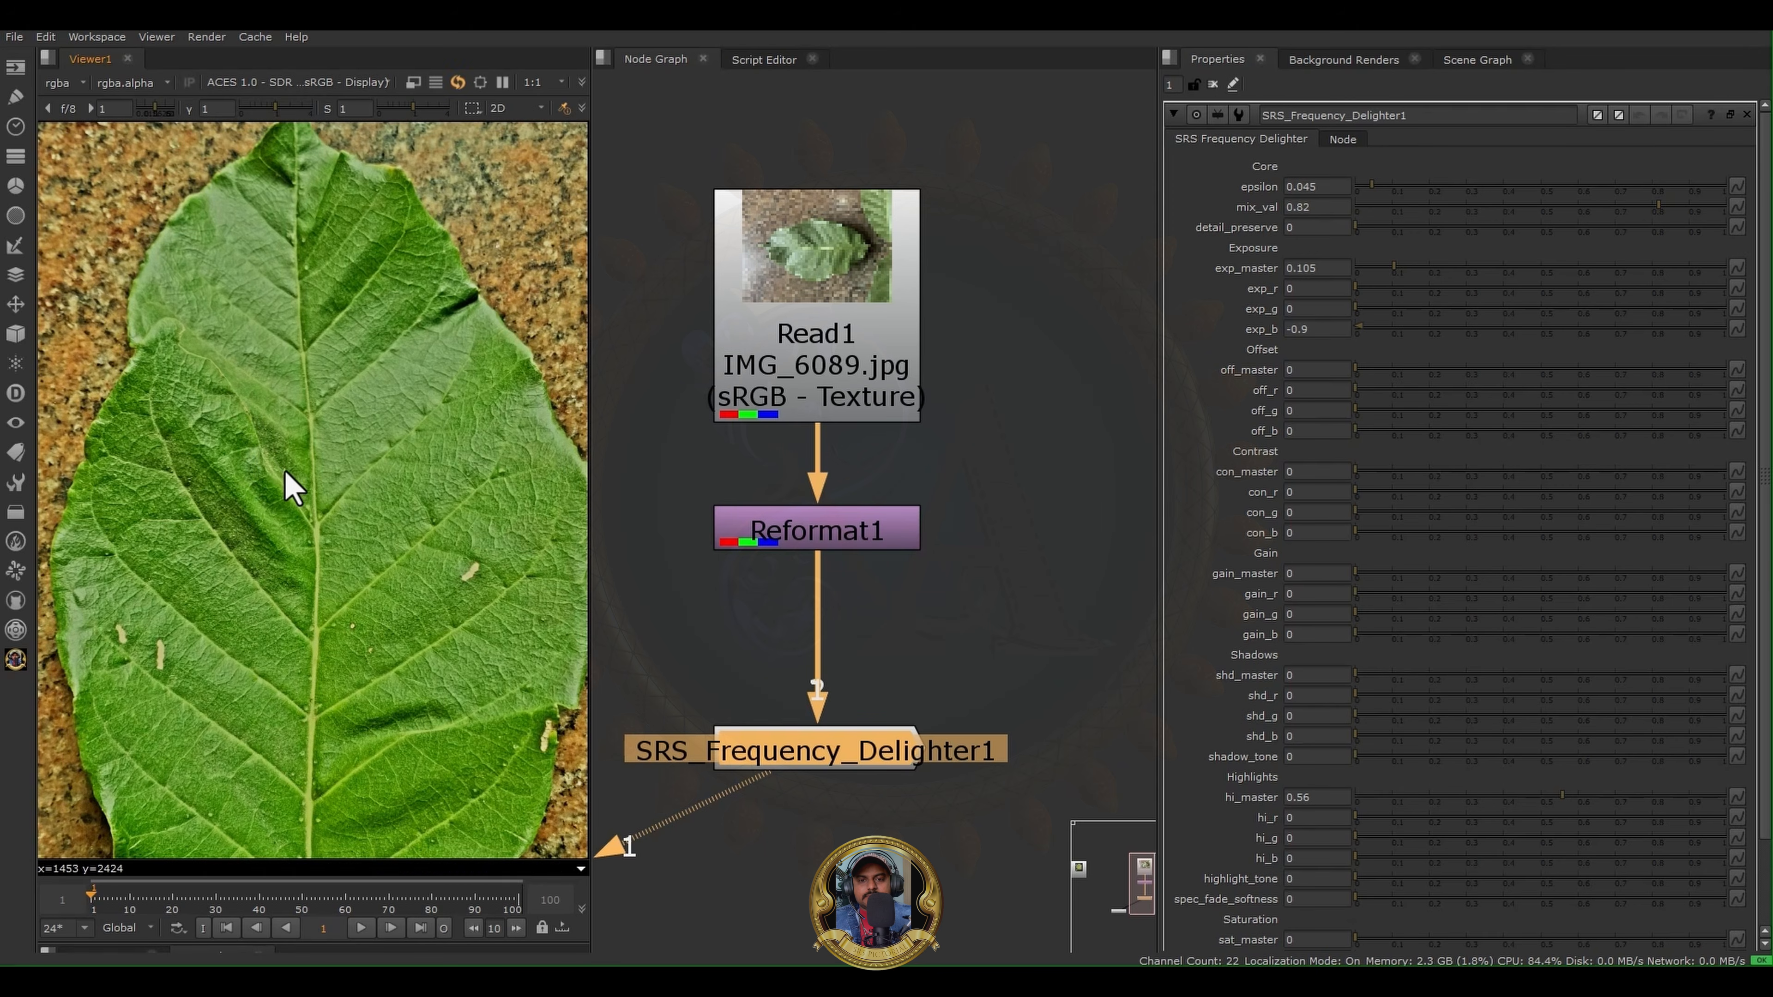
pyautogui.scroll(1, 314, 370)
pyautogui.moveTo(340, 334); pyautogui.dragTo(357, 454, button='middle')
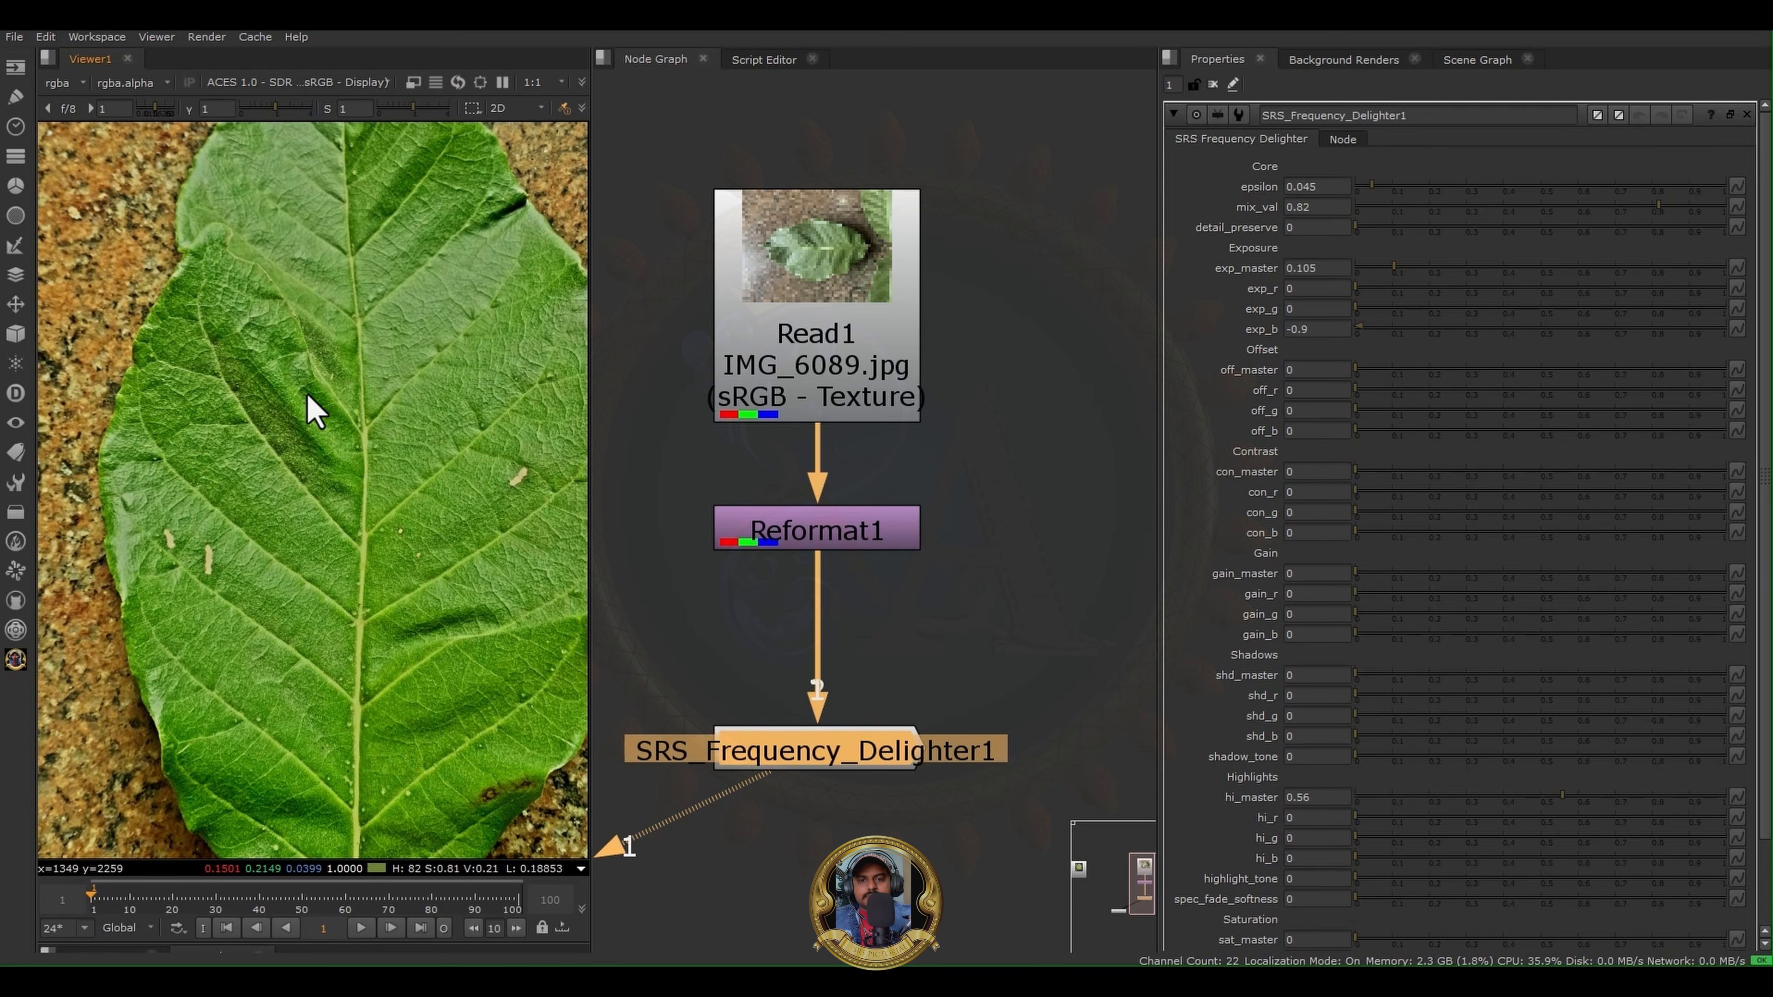
pyautogui.moveTo(437, 212); pyautogui.dragTo(360, 406, button='middle')
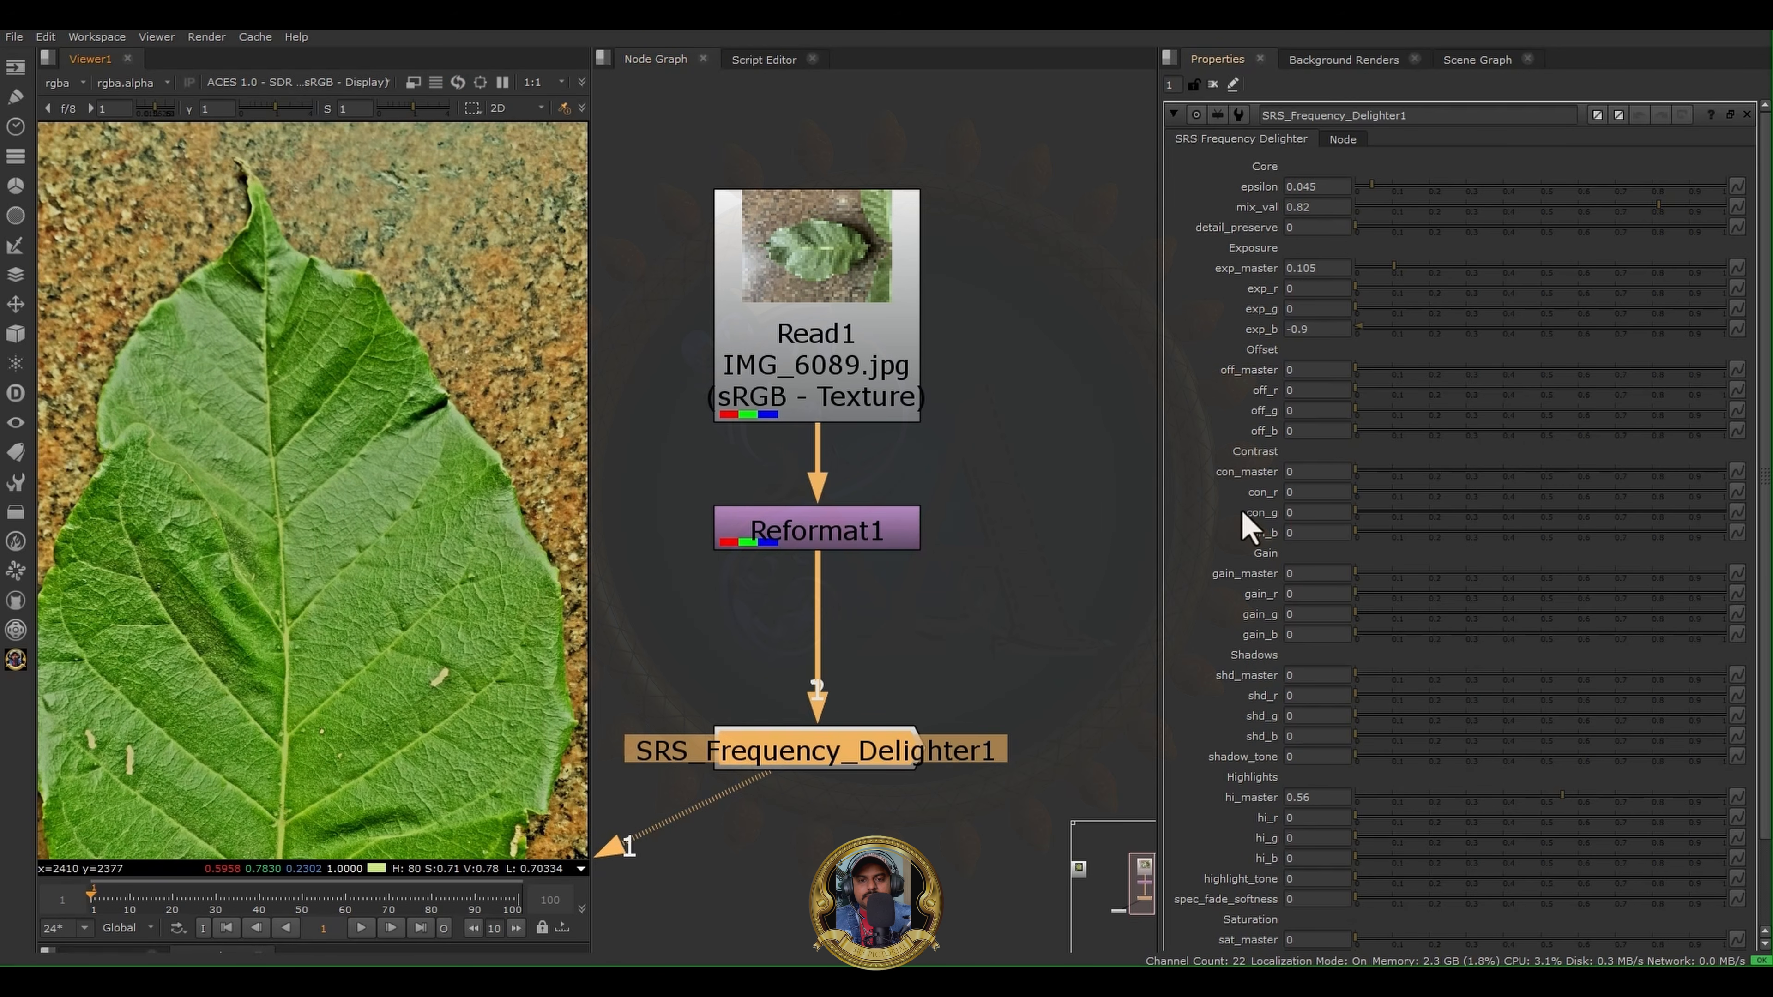
# - Try off_master values of 0.5 and 0.1, checking their effect on the dark fold at the leaf's edge
pyautogui.scroll(8, 368, 427)
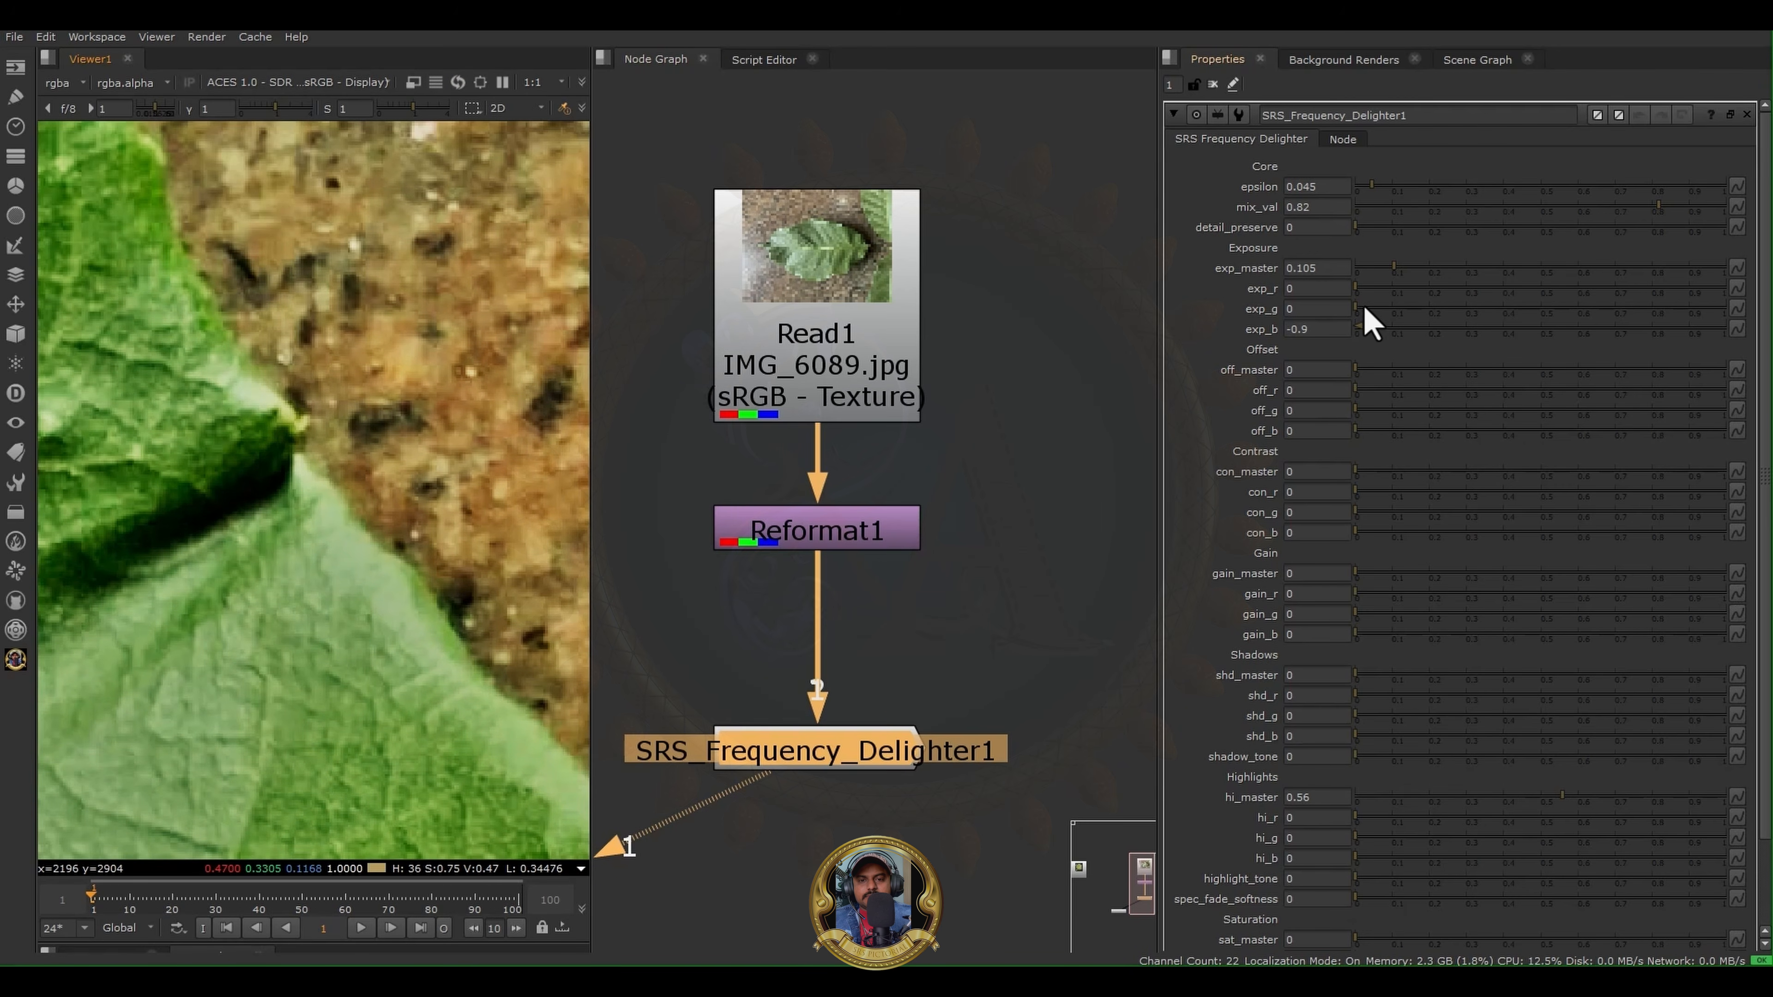
pyautogui.click(1314, 370)
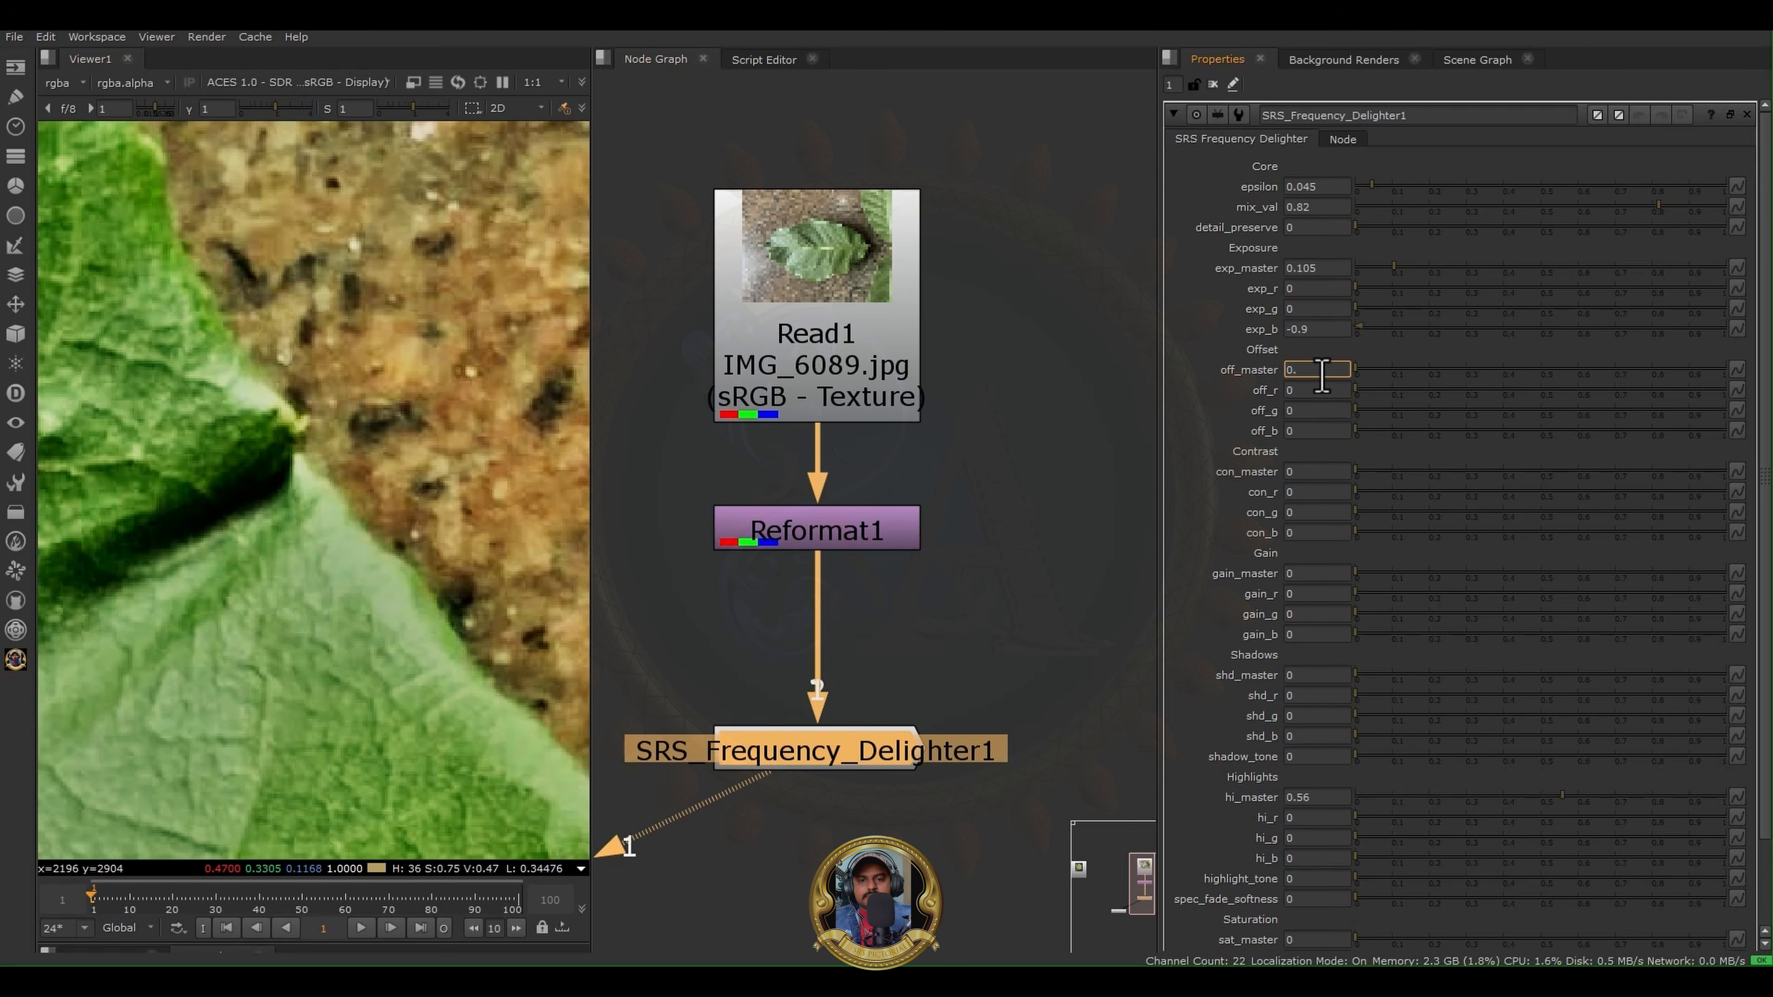
pyautogui.write('.')
pyautogui.write('5')
pyautogui.press('Return')
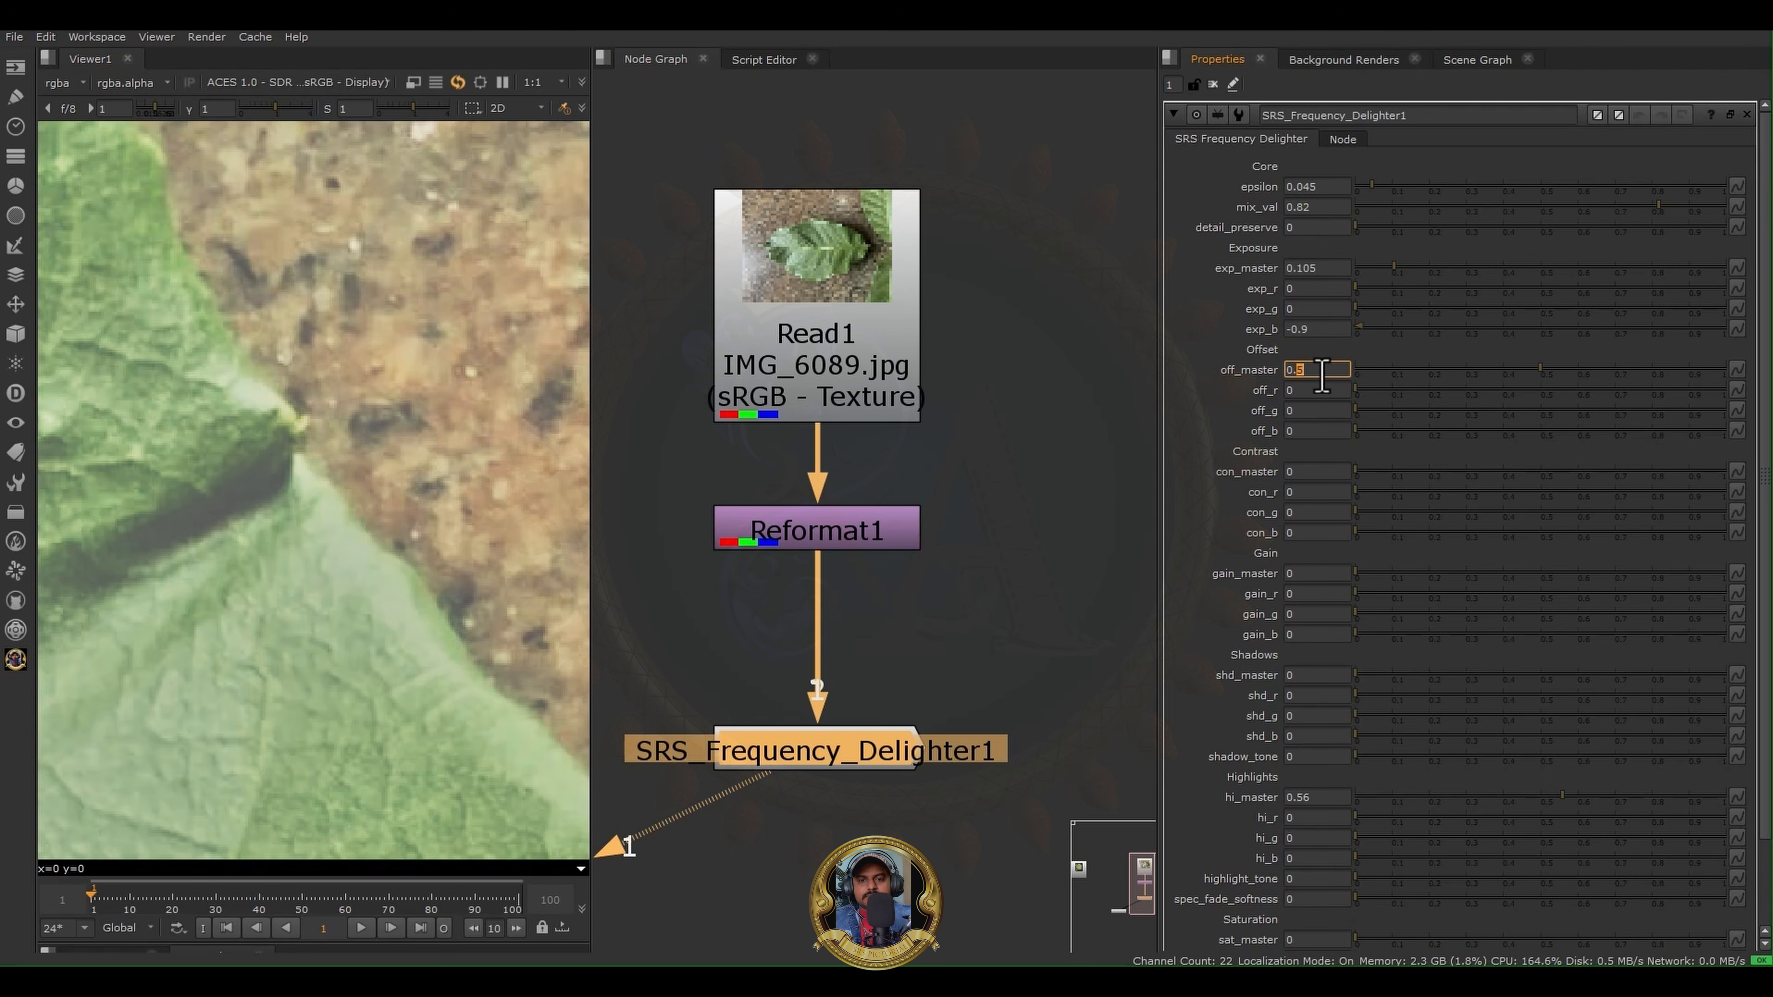
pyautogui.write('0.1')
pyautogui.press('Return')
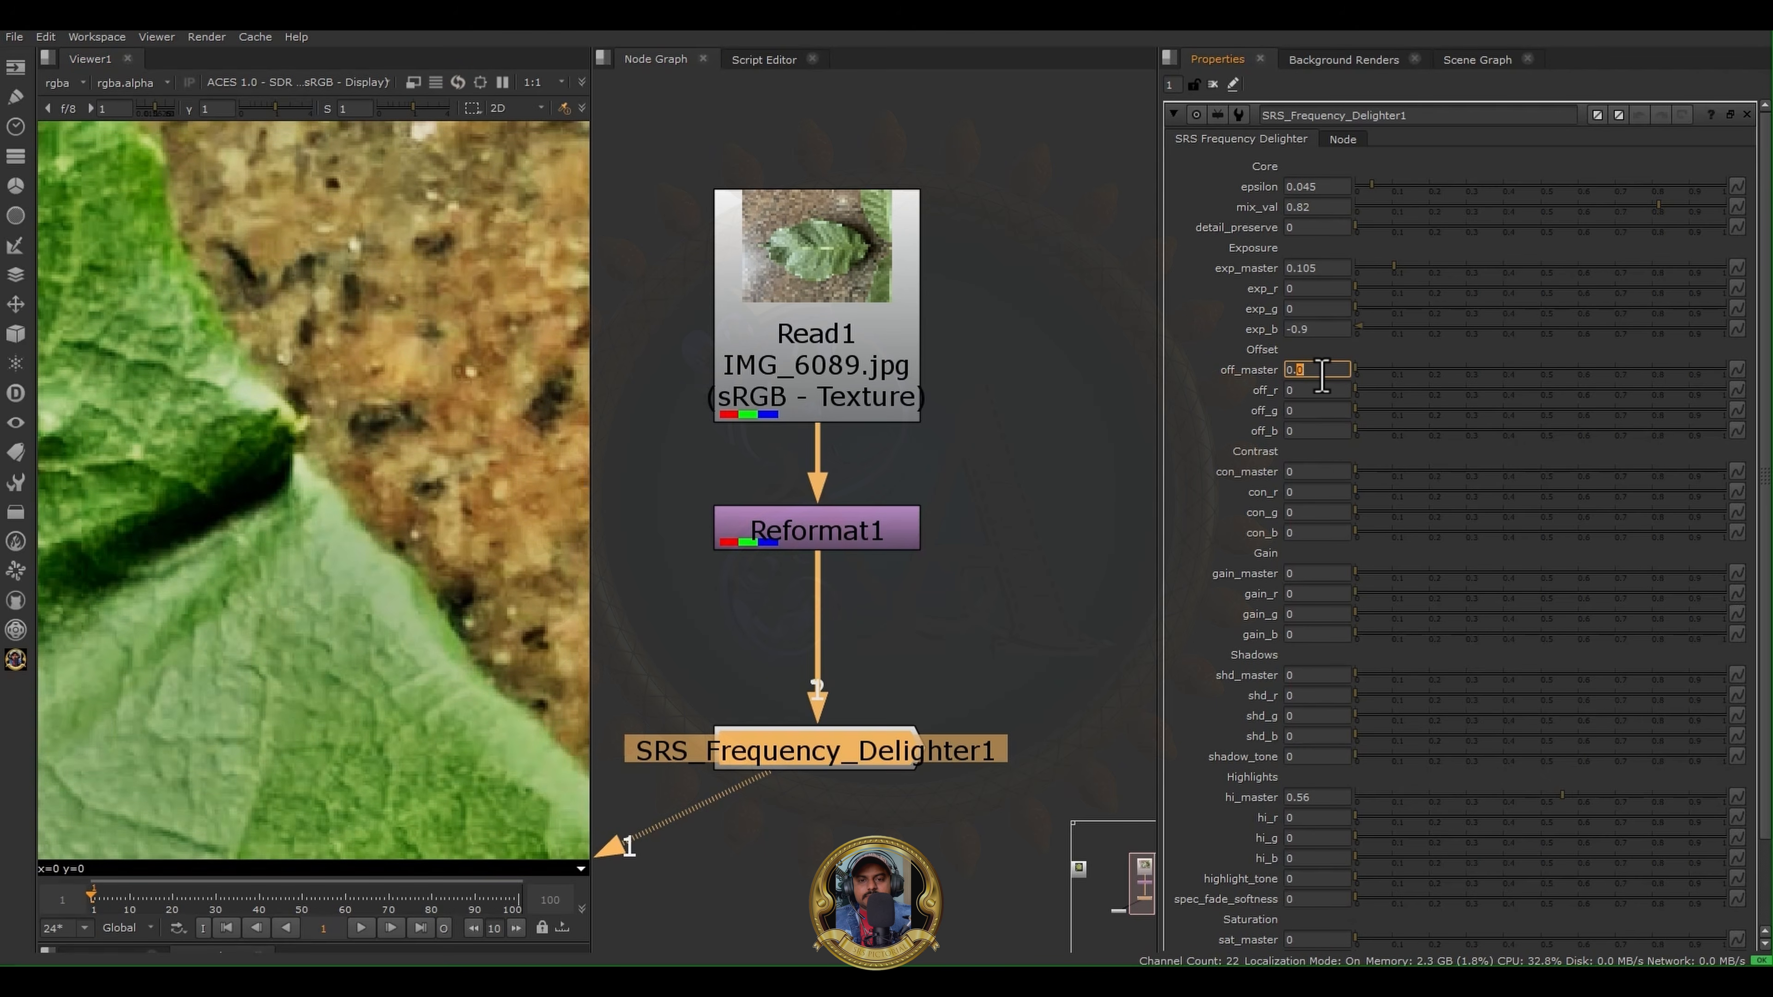
pyautogui.scroll(-6, 222, 491)
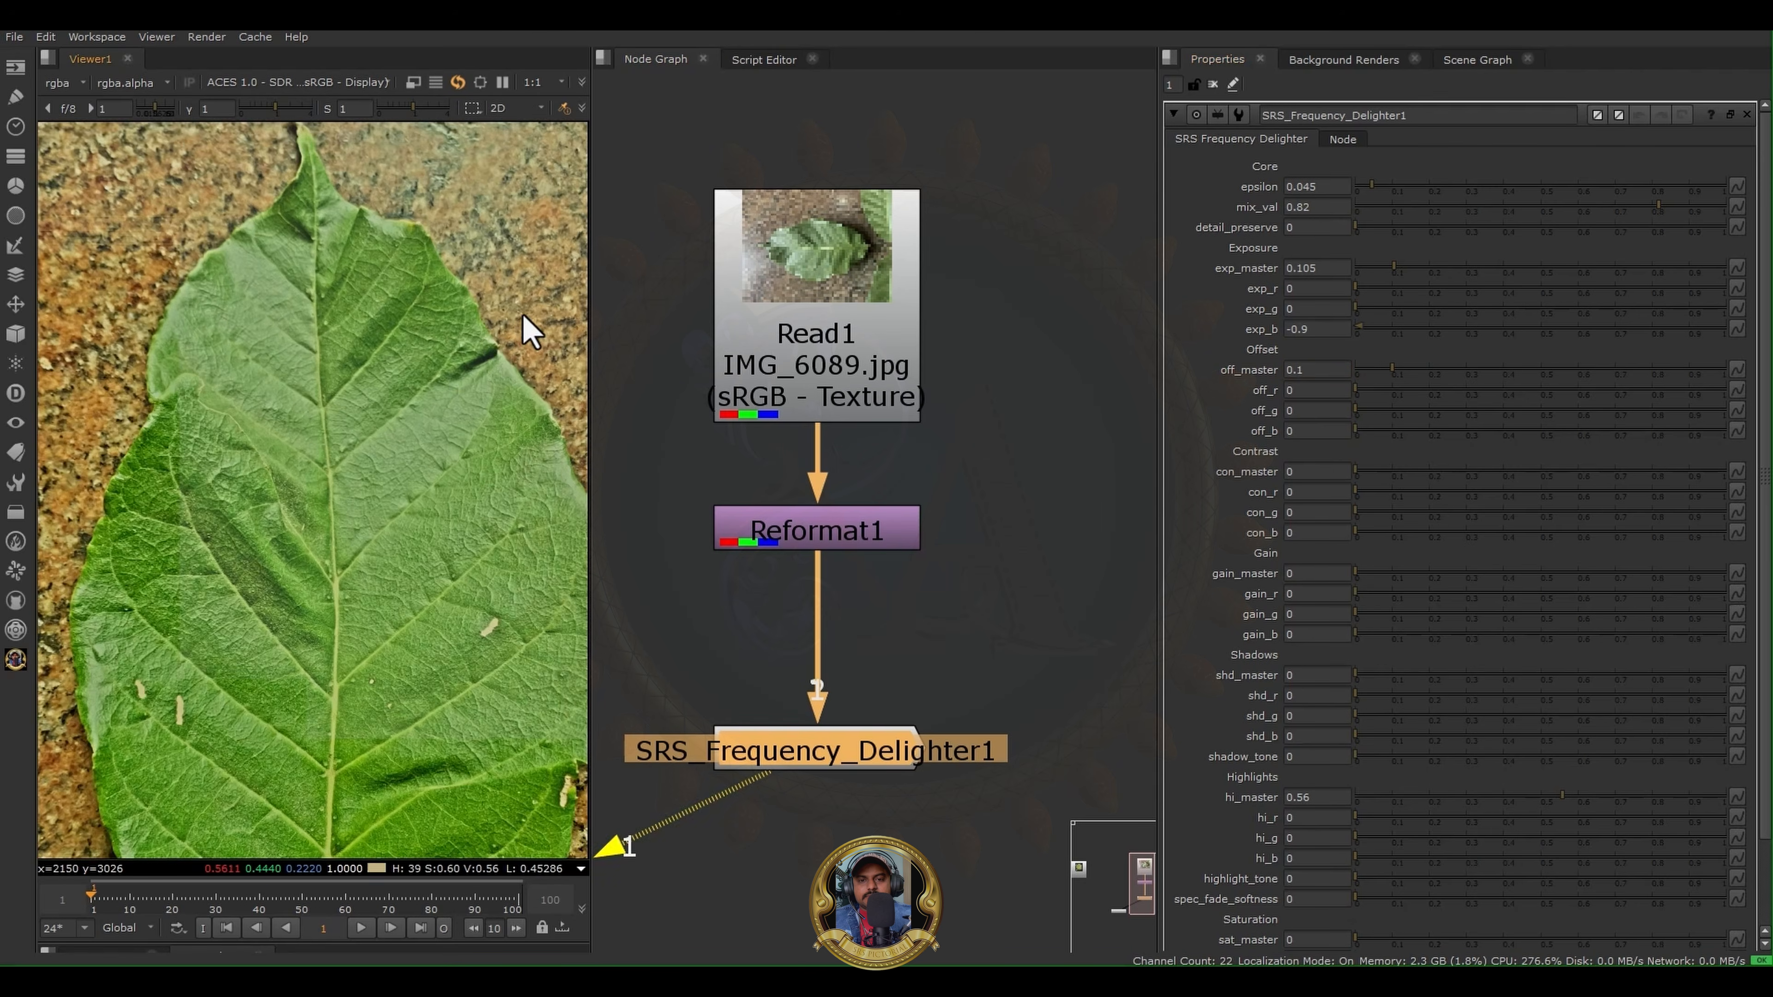
pyautogui.scroll(1, 461, 387)
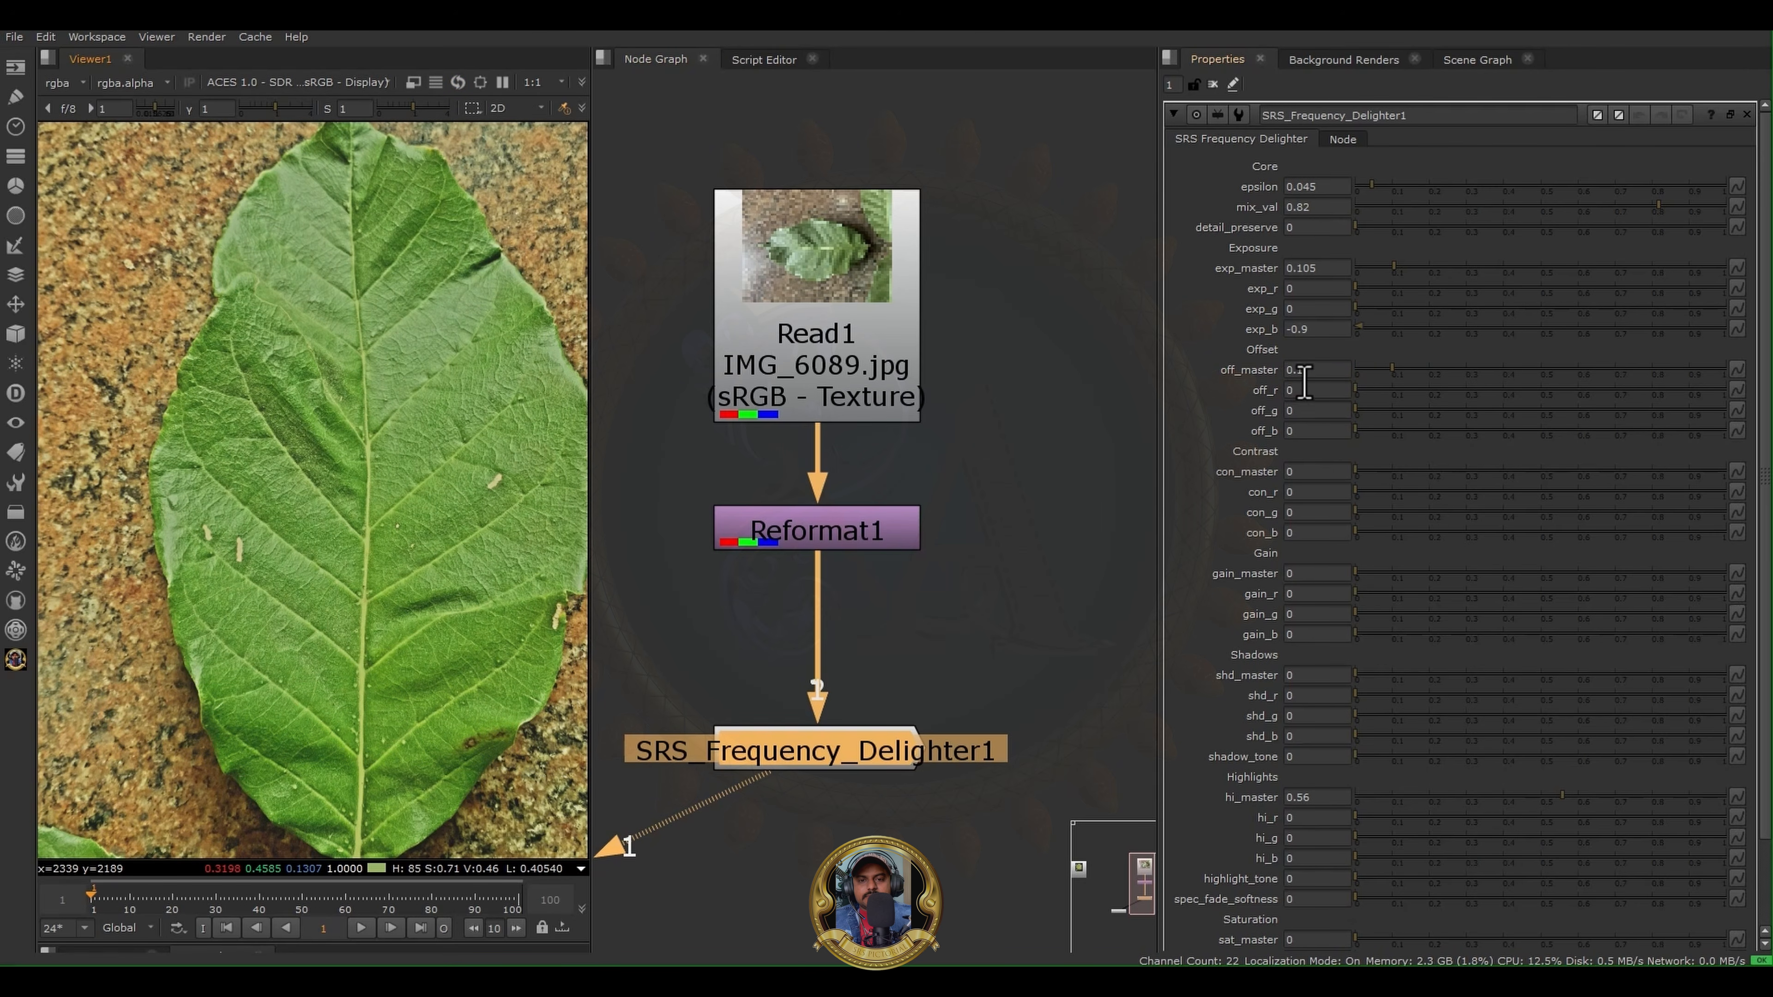
# - Set the delighter's off_master to 0.05 and con_master to 0.015
pyautogui.moveTo(1296, 373); pyautogui.dragTo(1315, 374)
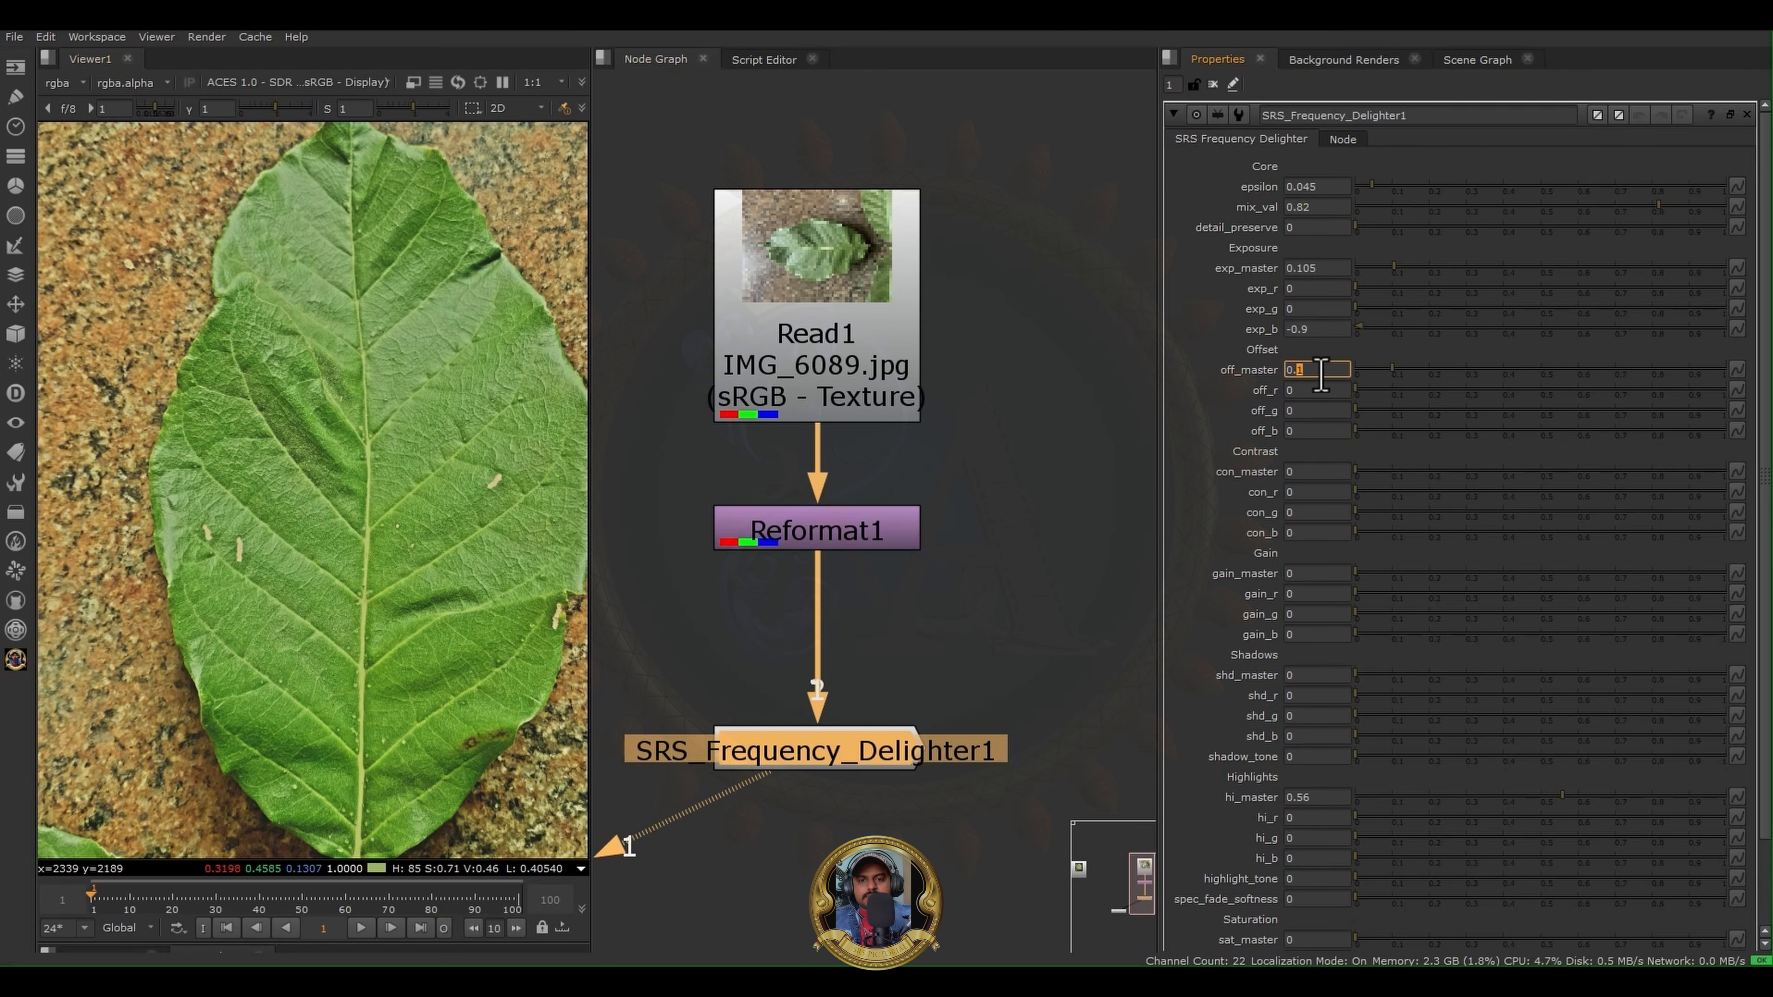
pyautogui.press('Return')
pyautogui.scroll(-3, 424, 428)
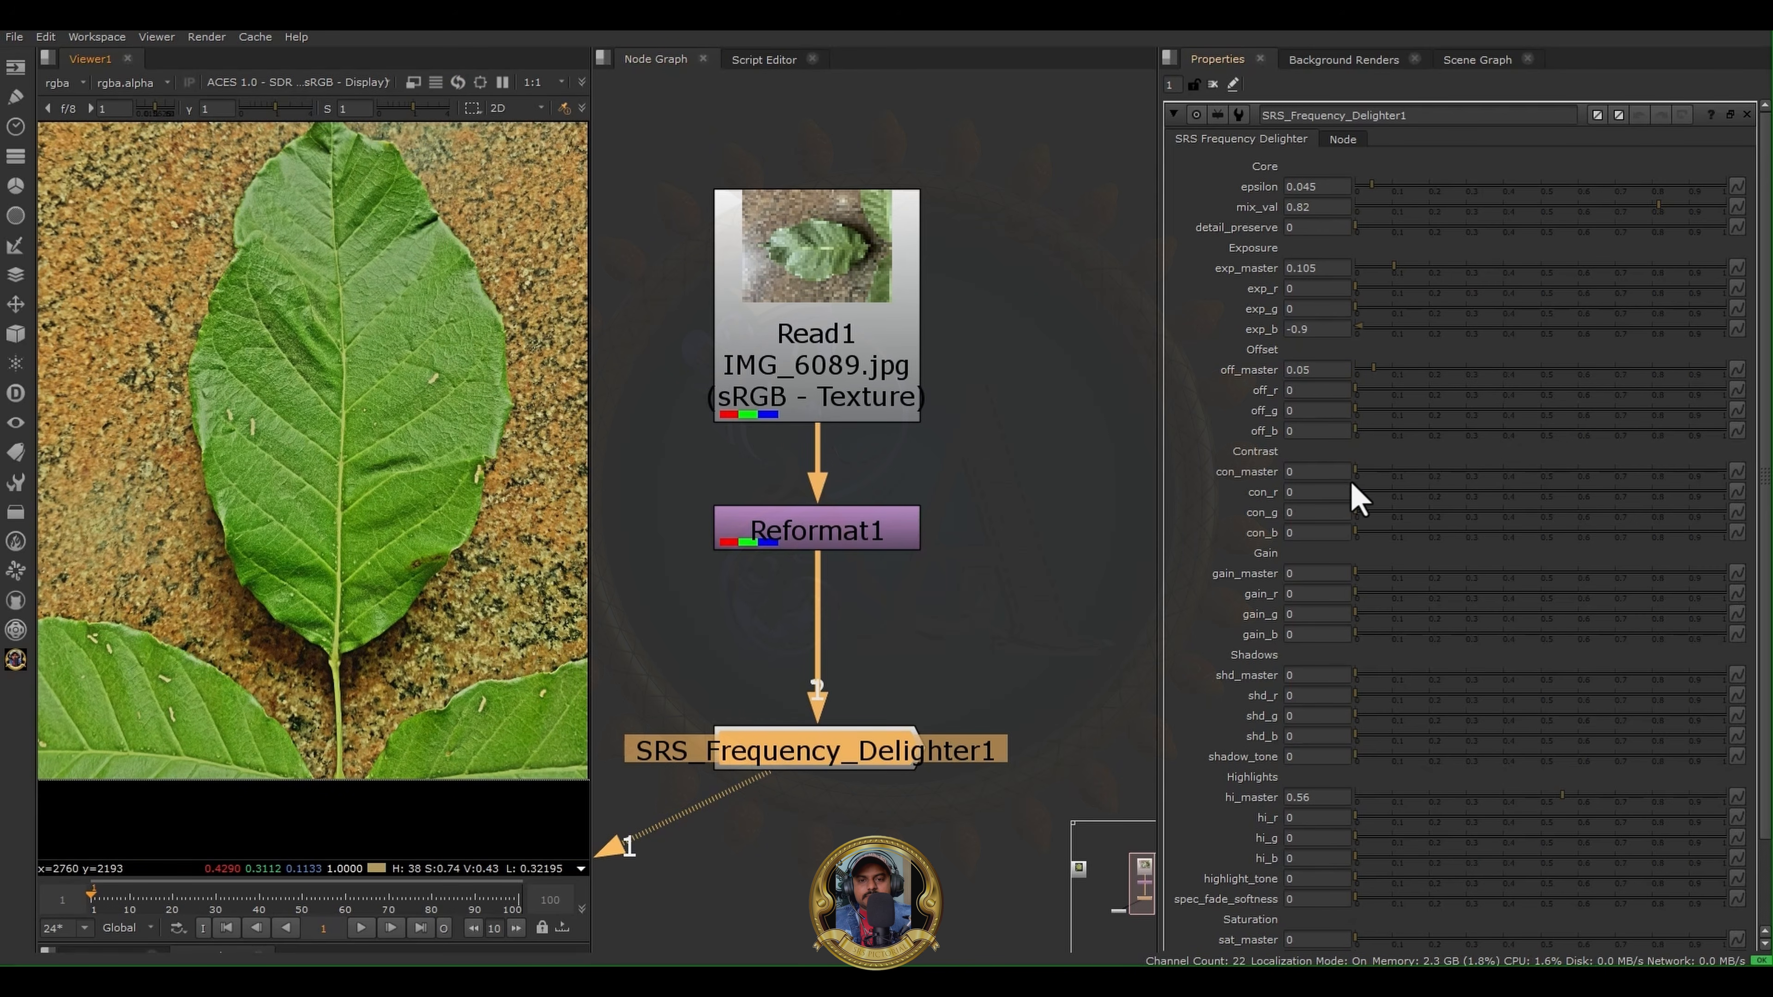
pyautogui.moveTo(1358, 474)
pyautogui.mouseDown()
pyautogui.moveTo(1451, 469)
pyautogui.moveTo(1364, 484)
pyautogui.mouseUp()
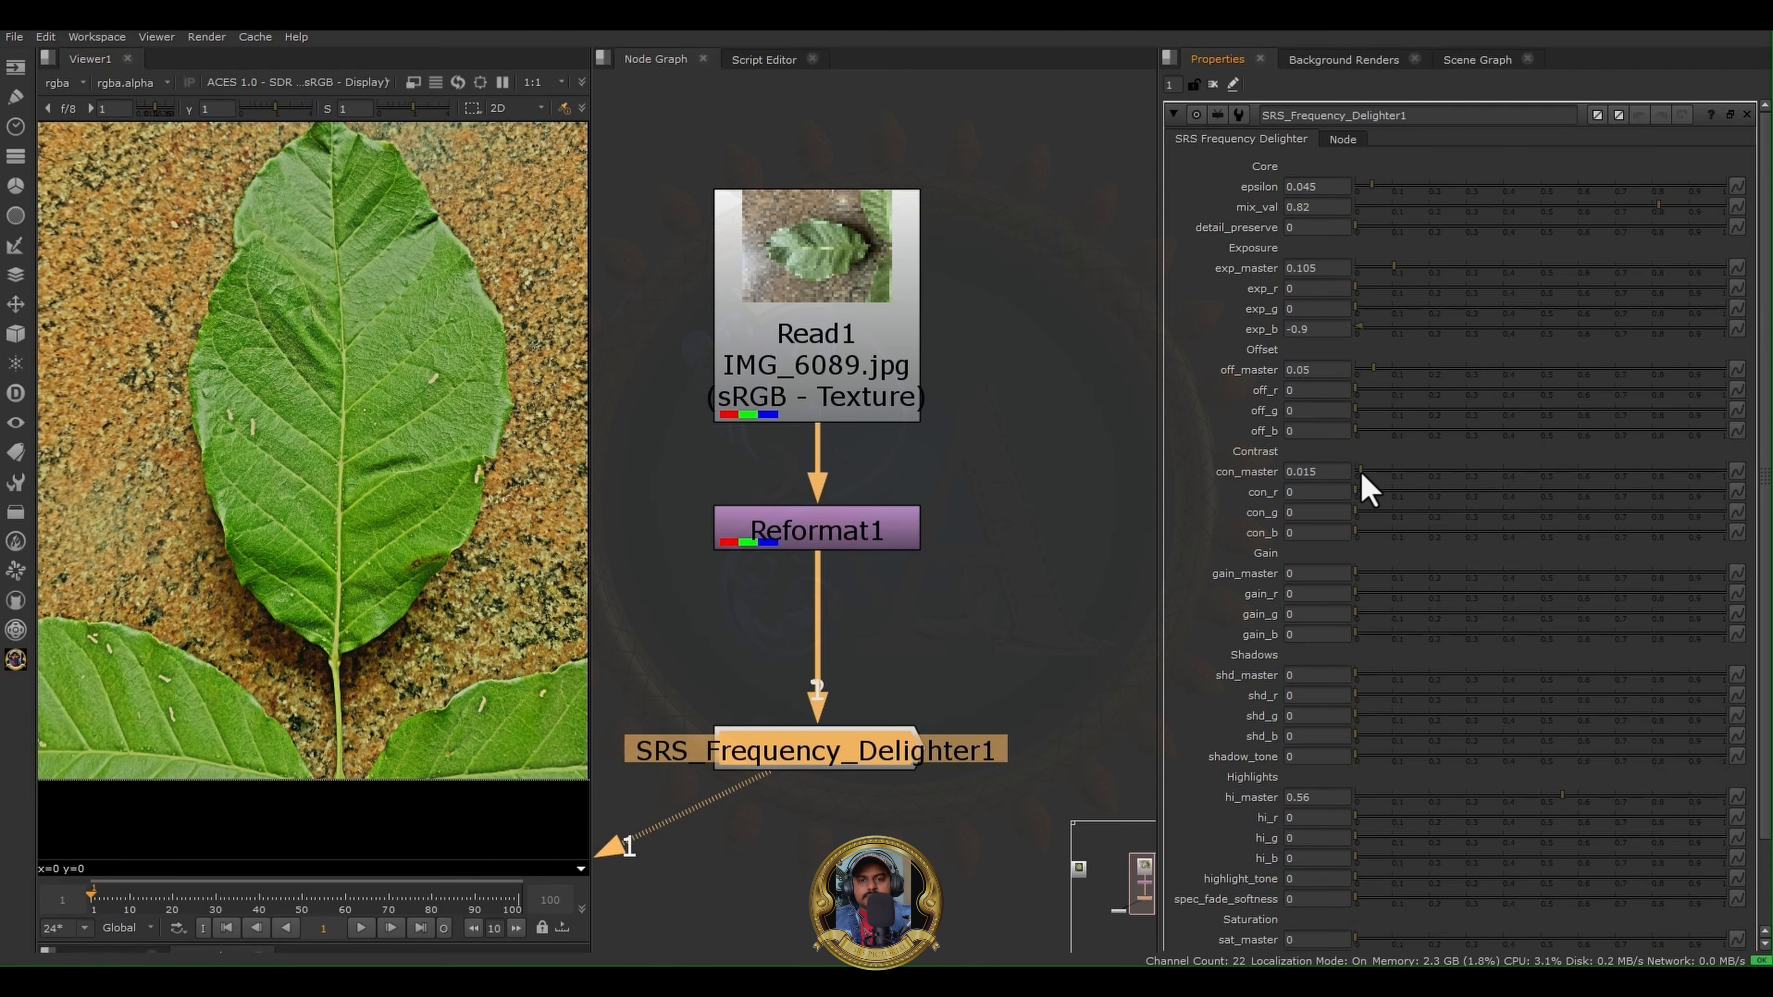
# - Set off_b to 0.01 while viewing the blue channel near the leaf's base, and return the viewer to the wider full-colour leaf
pyautogui.click(1310, 493)
pyautogui.scroll(3, 321, 629)
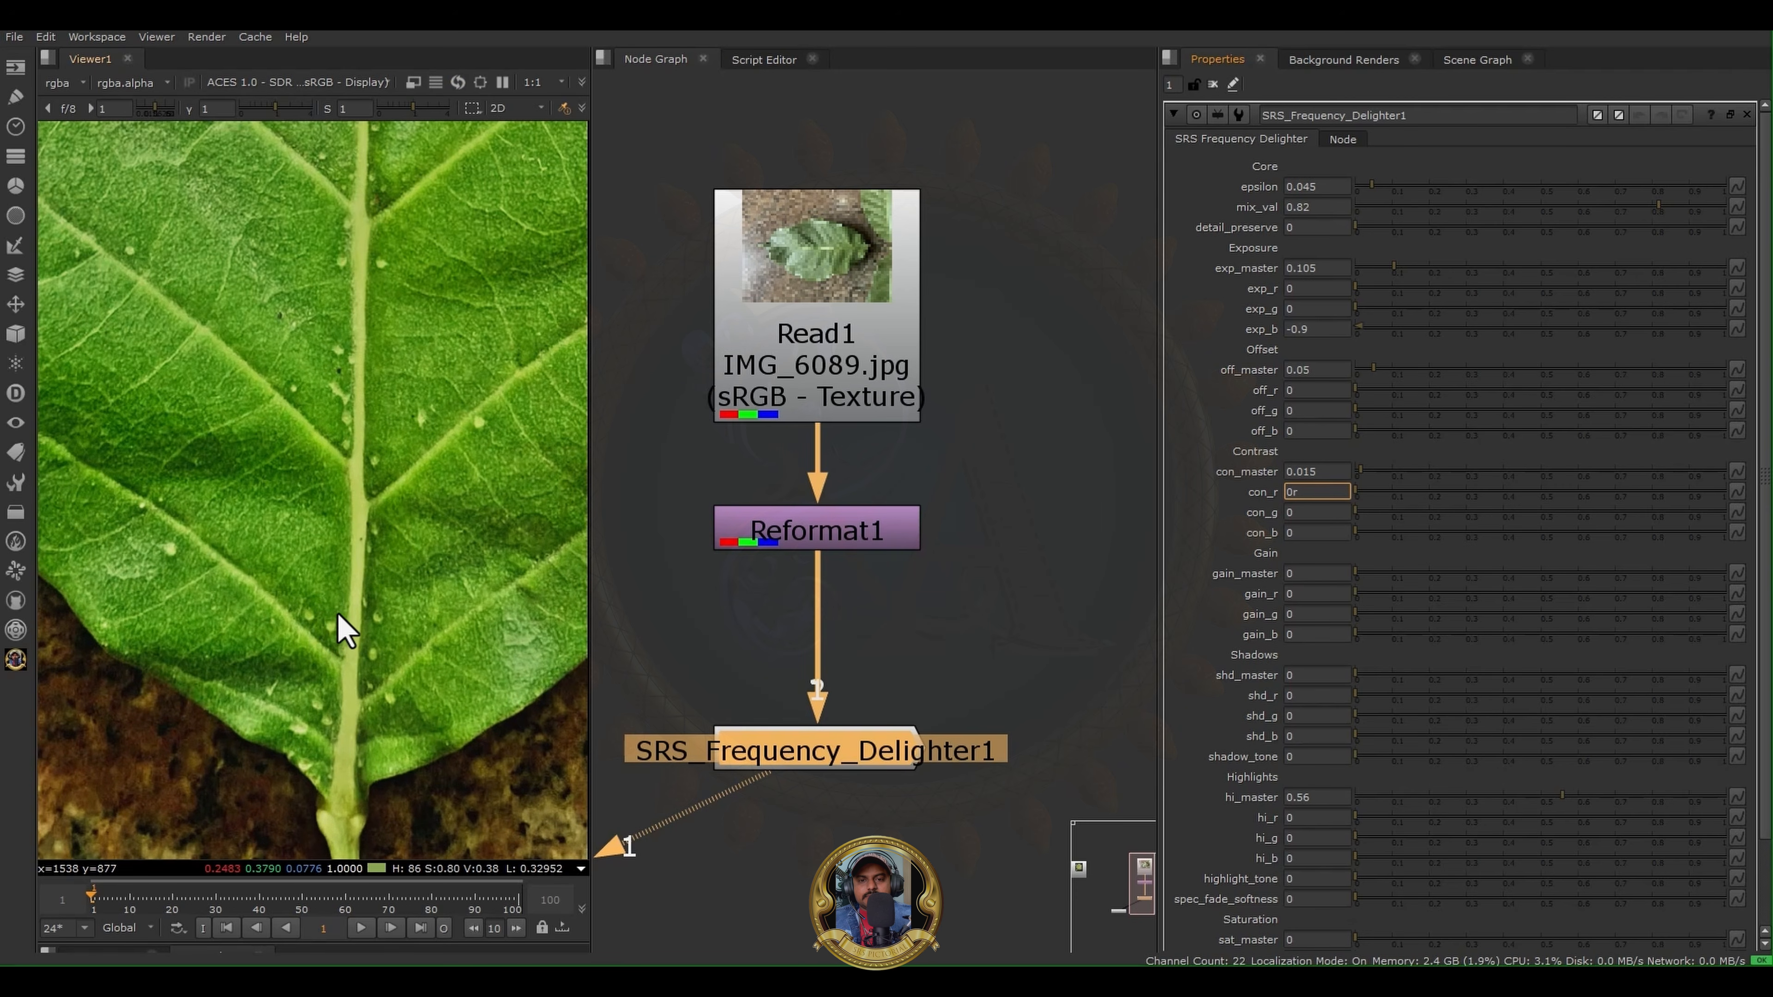
pyautogui.moveTo(284, 472)
pyautogui.mouseDown(button='middle')
pyautogui.moveTo(277, 436)
pyautogui.moveTo(265, 451)
pyautogui.mouseUp(button='middle')
pyautogui.press('y')
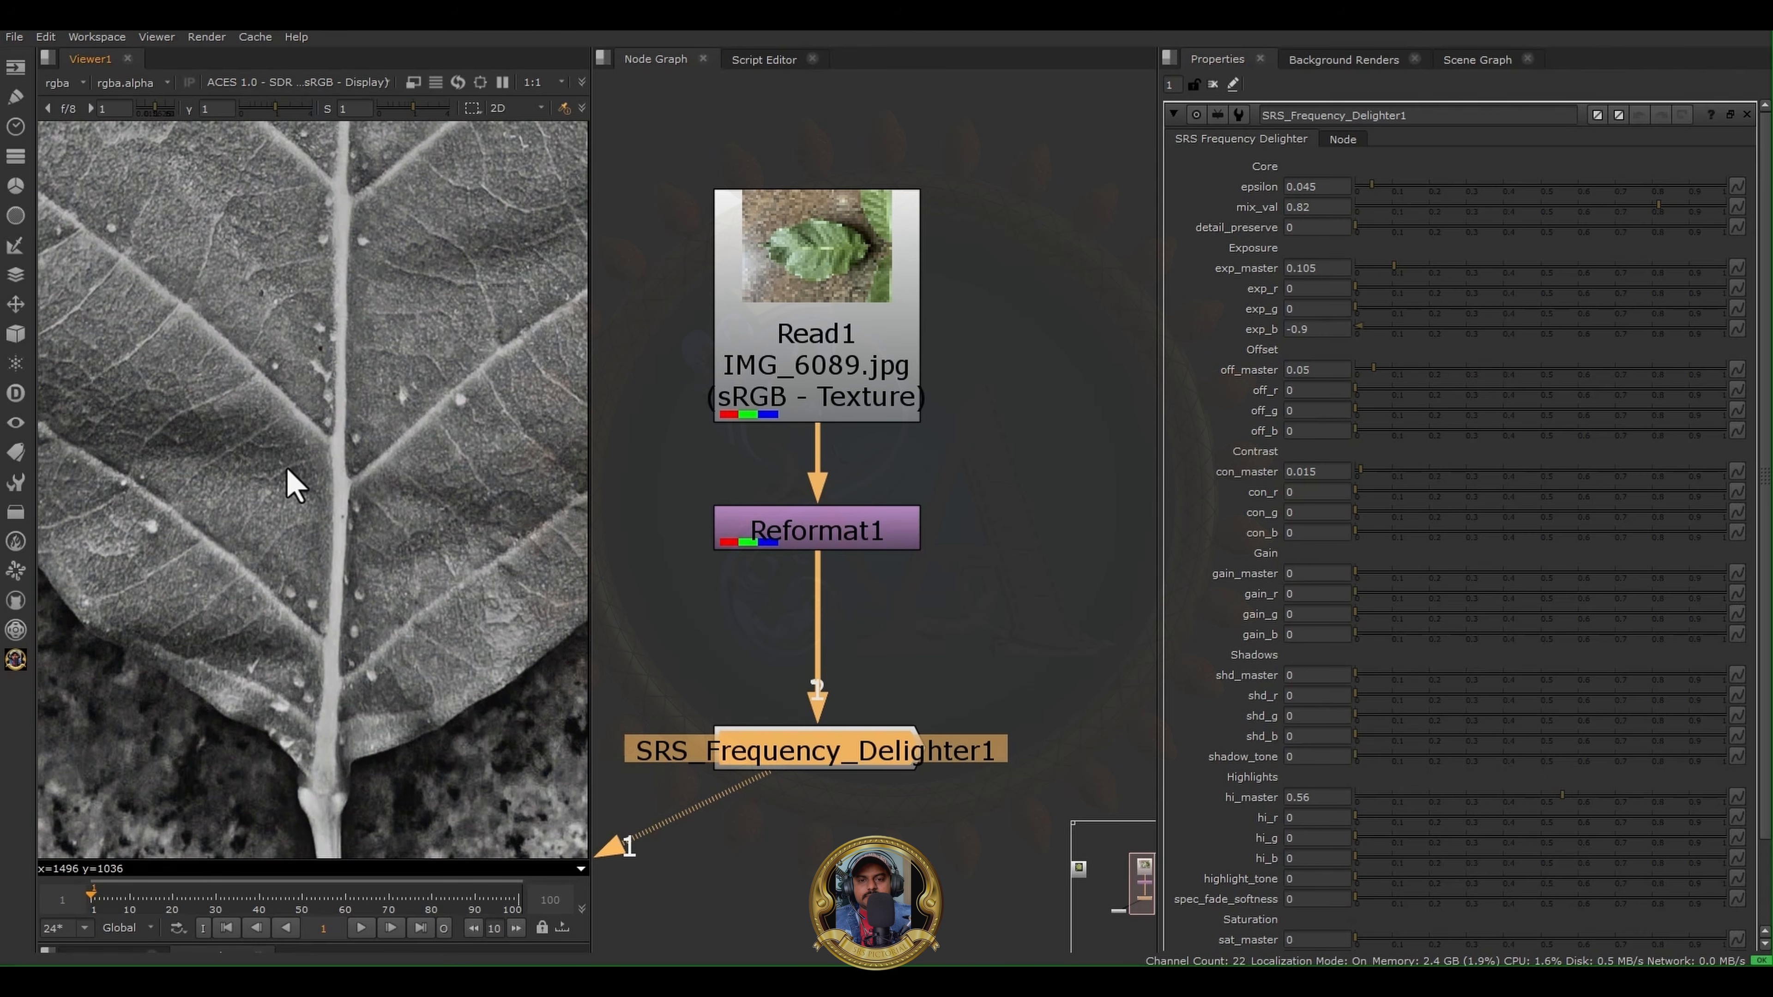
pyautogui.click(1301, 410)
pyautogui.click(1306, 431)
pyautogui.scroll(-1, 1315, 433)
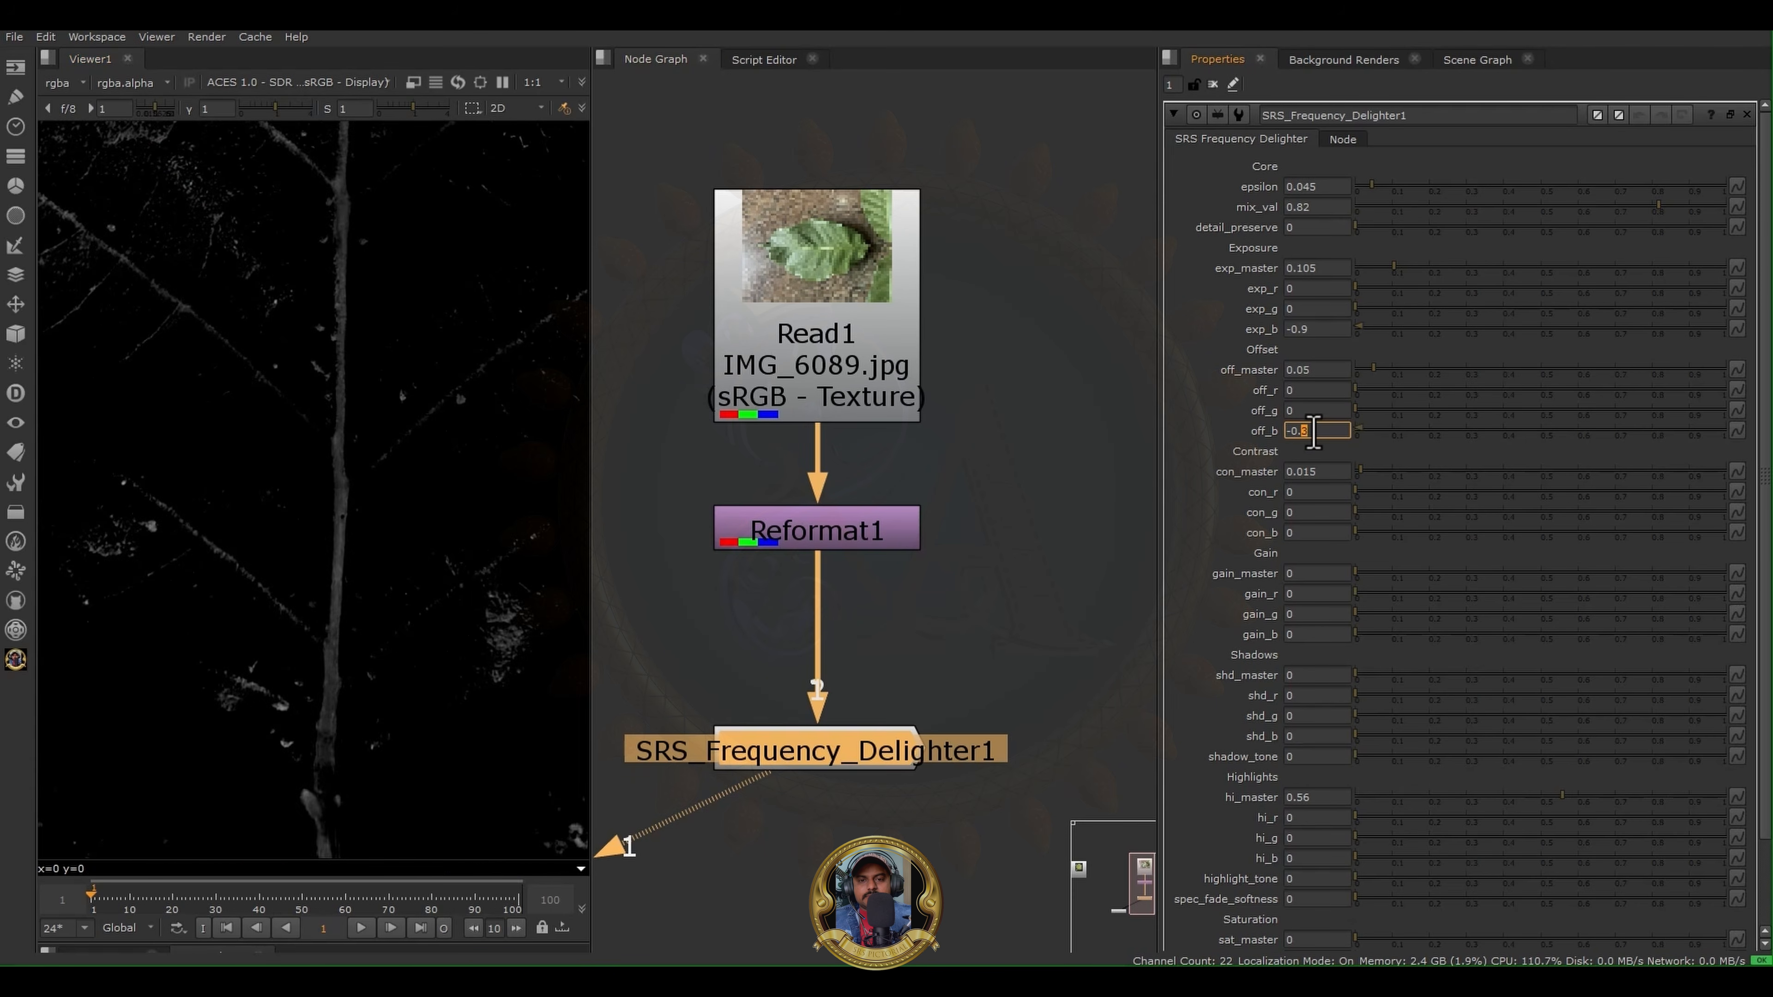
pyautogui.scroll(1, 1315, 433)
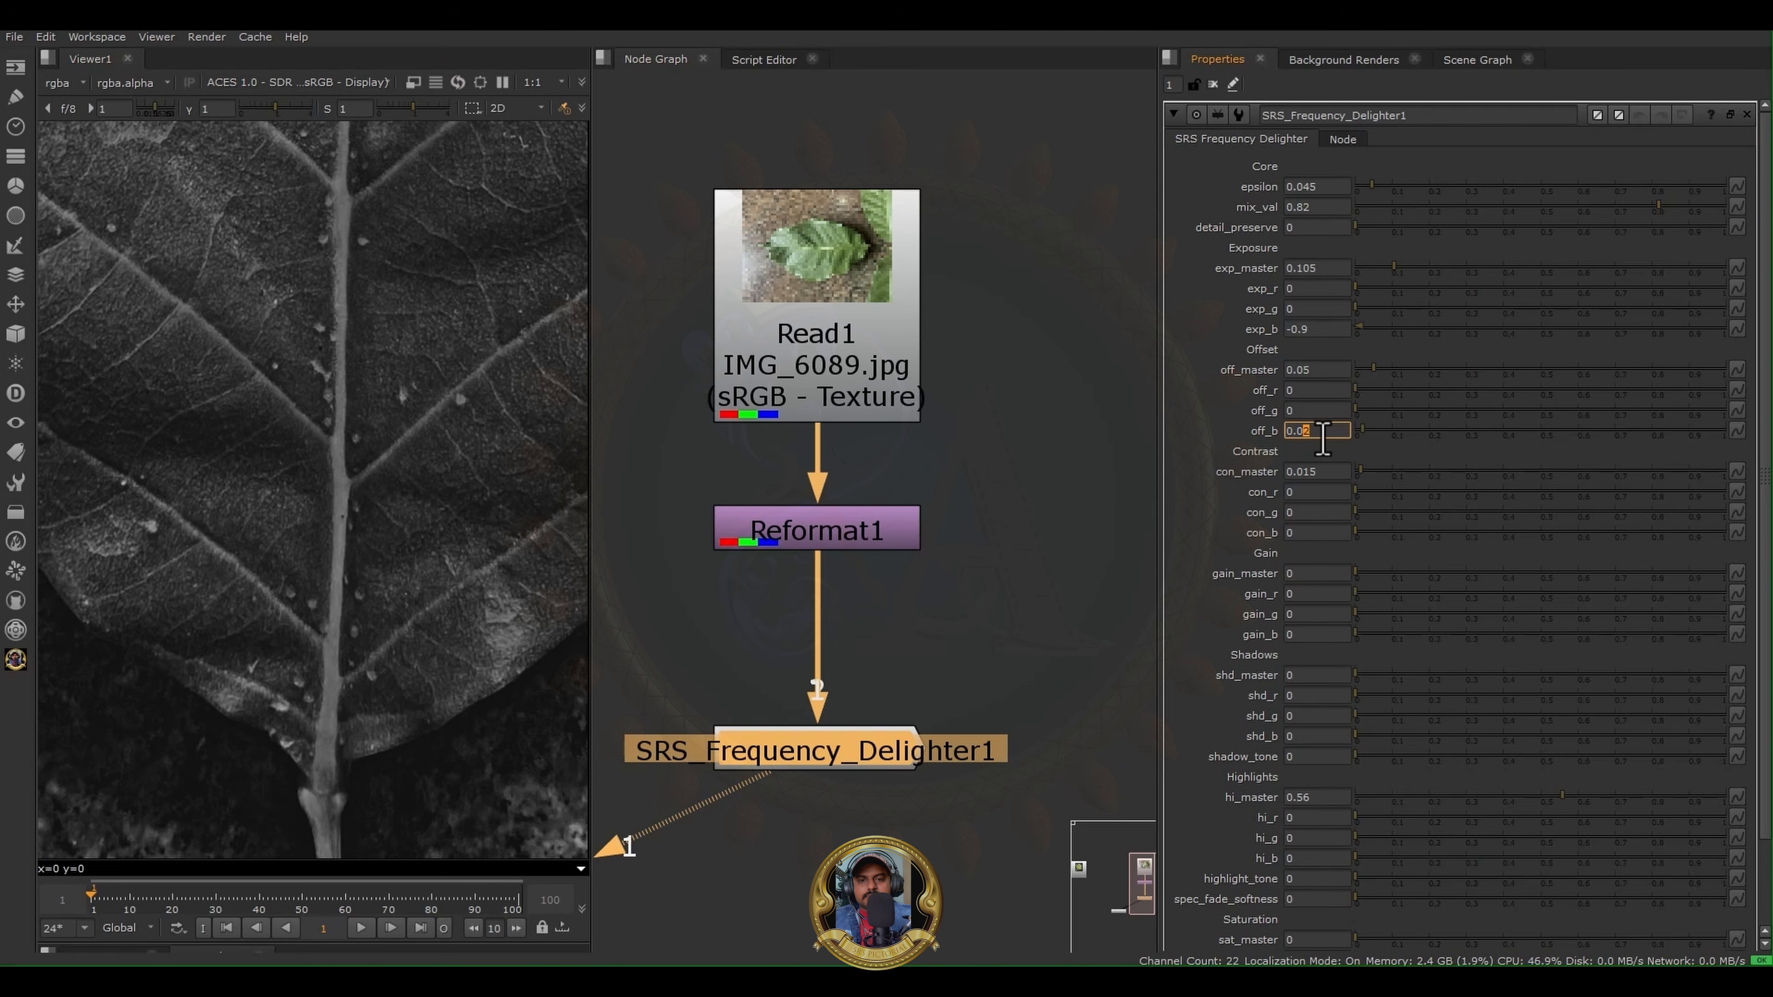
pyautogui.press('b')
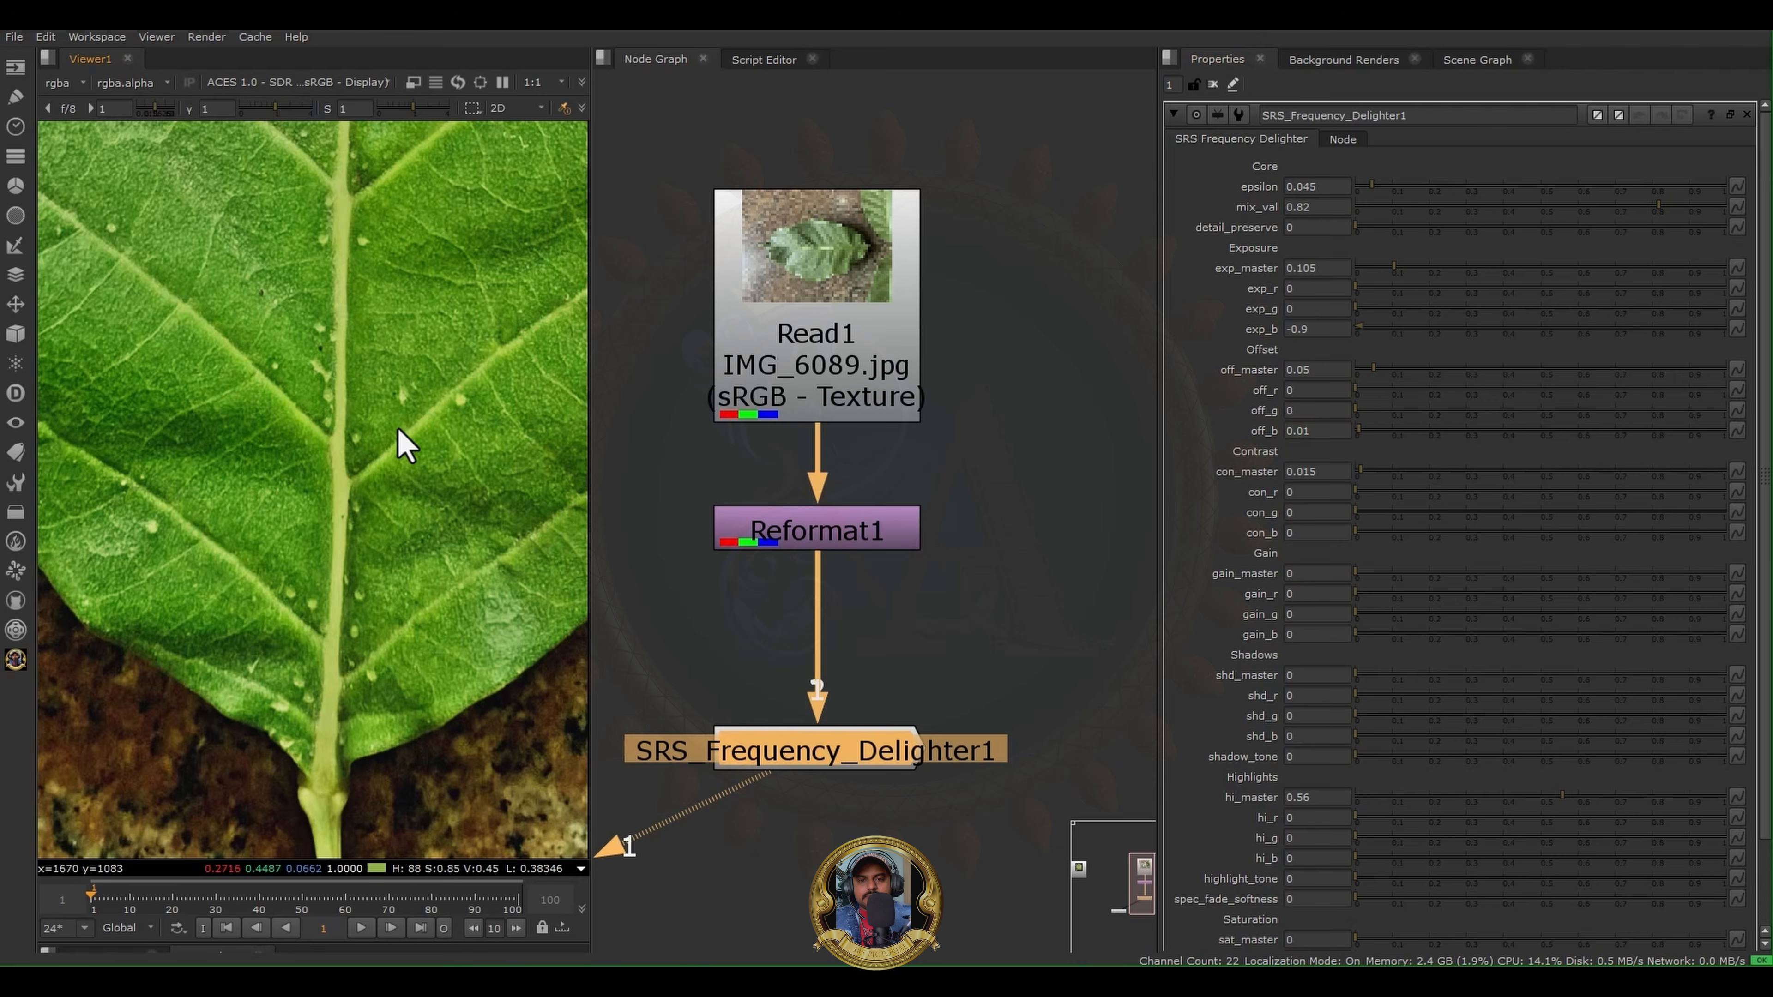
pyautogui.scroll(-6, 398, 429)
pyautogui.press('f')
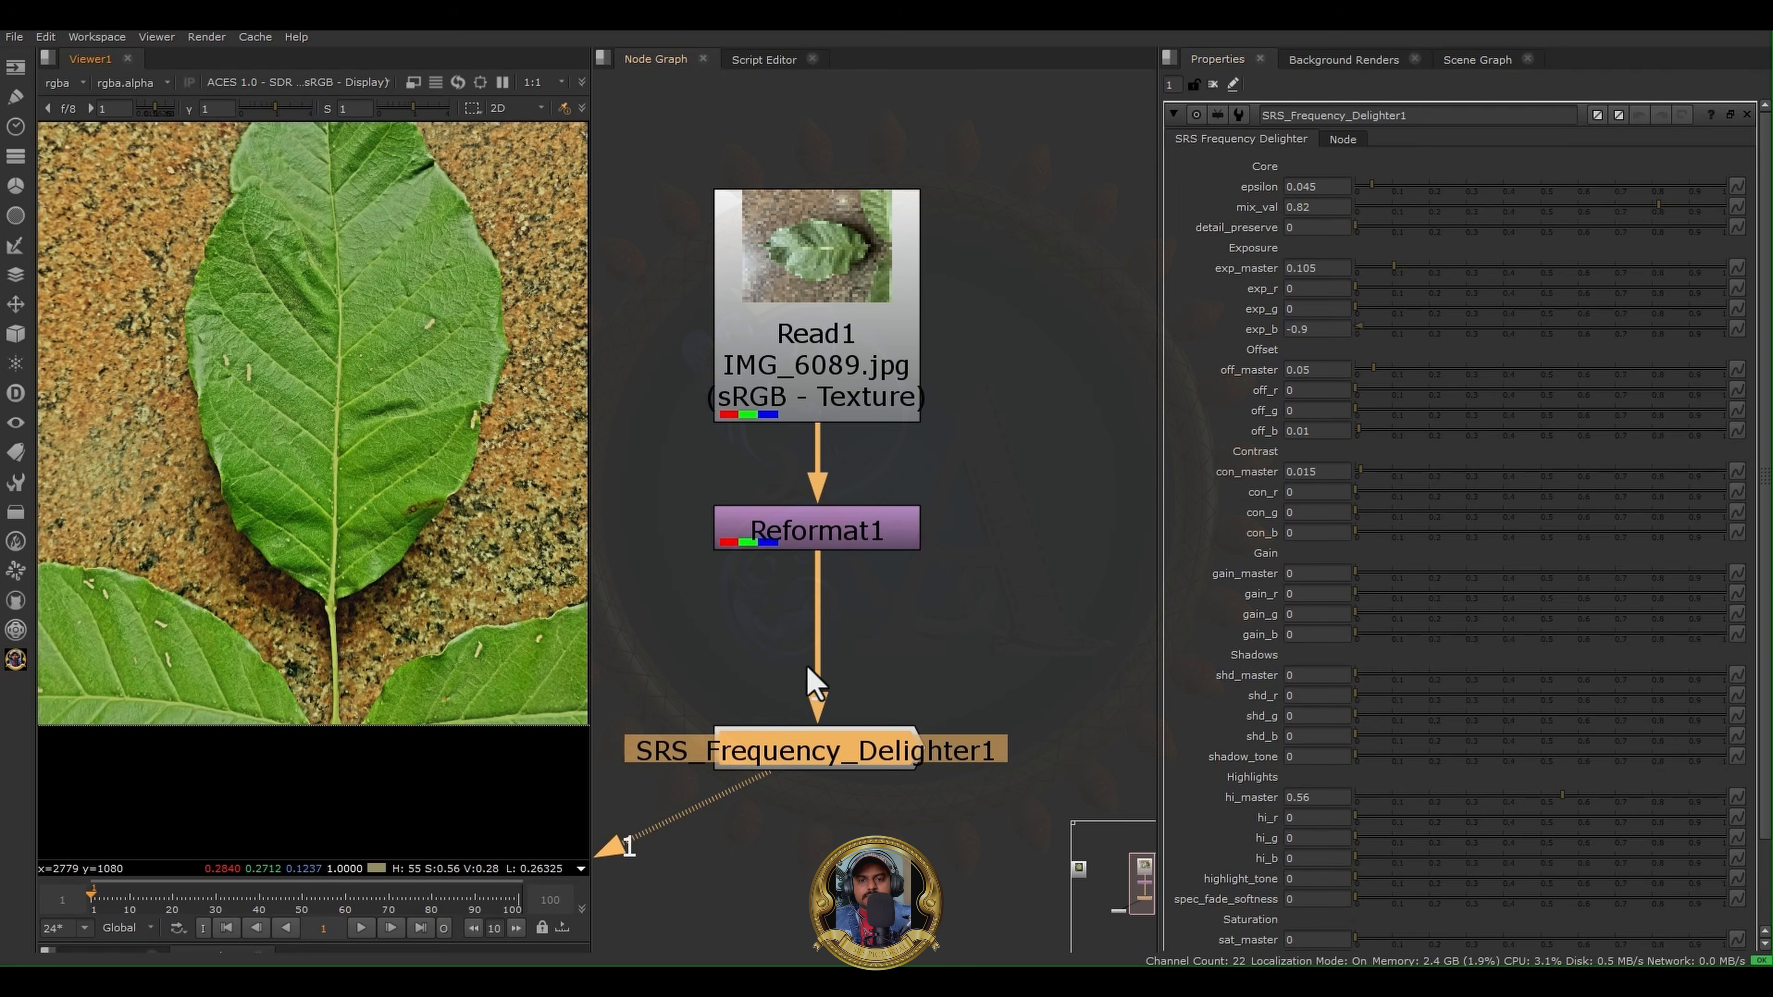
# - Add a BlinkScript node, place it clear of the SRS_Frequency_Delighter1 branch, and expand its kernel source
pyautogui.moveTo(903, 681); pyautogui.dragTo(895, 571, button='middle')
pyautogui.press('Tab')
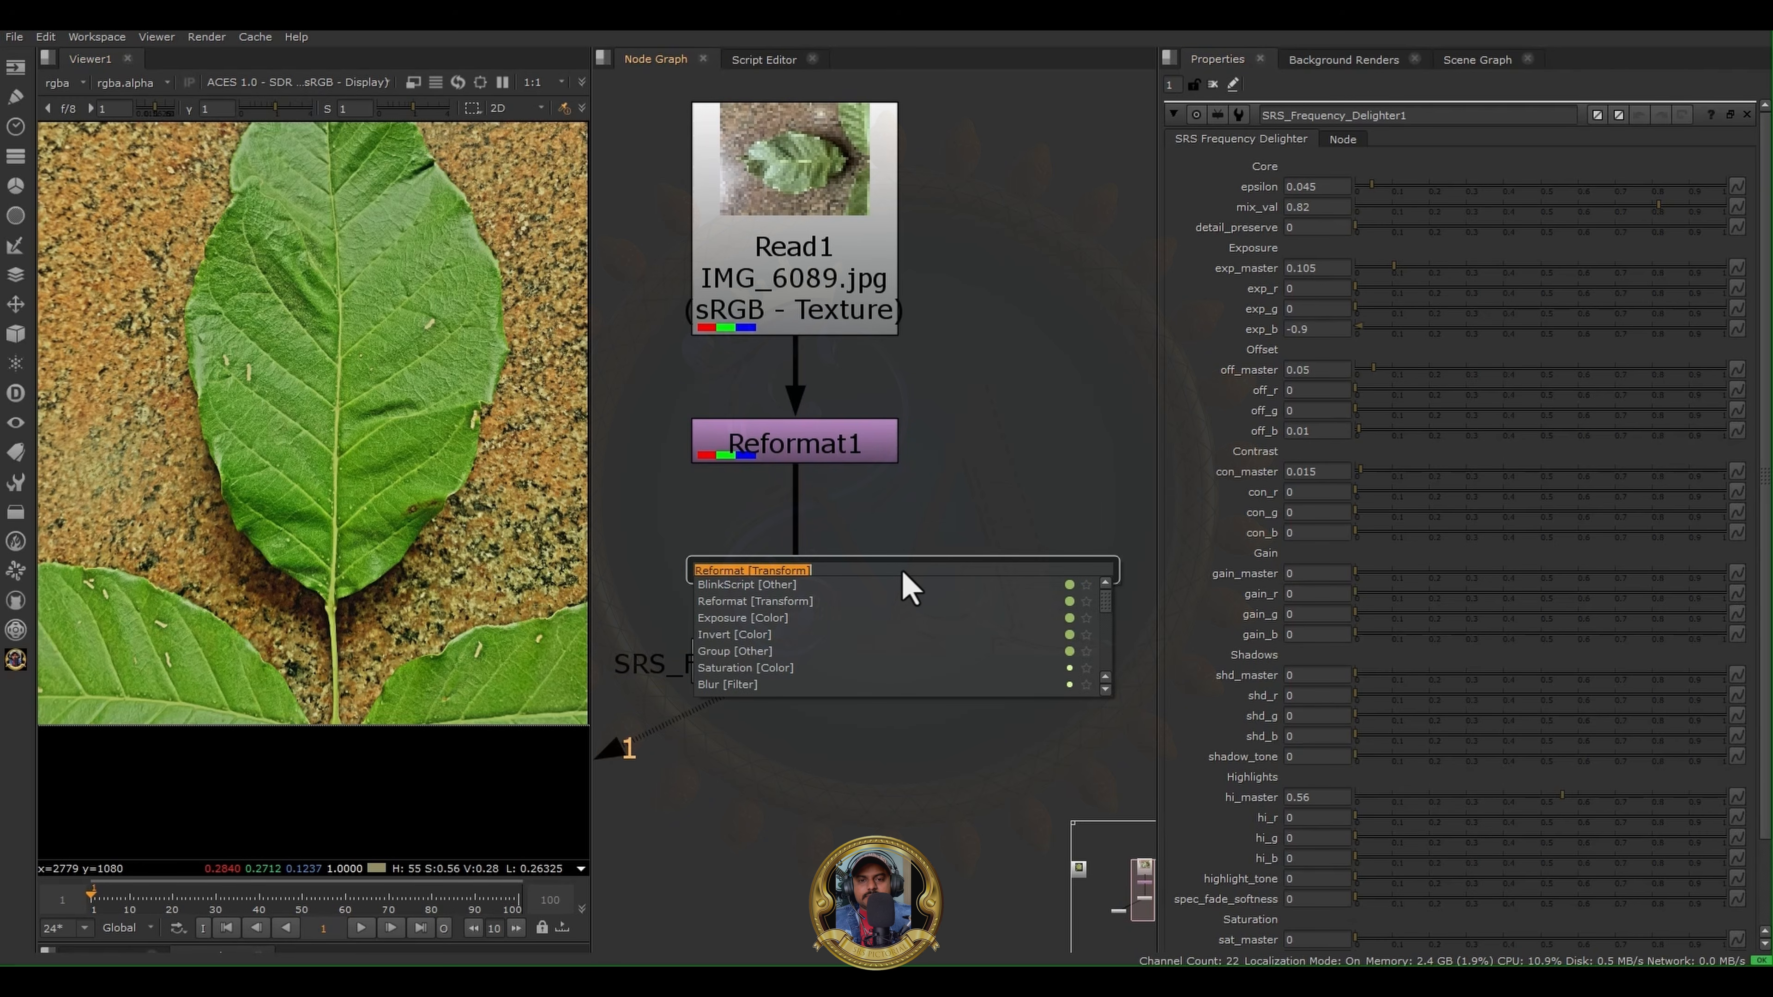
pyautogui.write('bli')
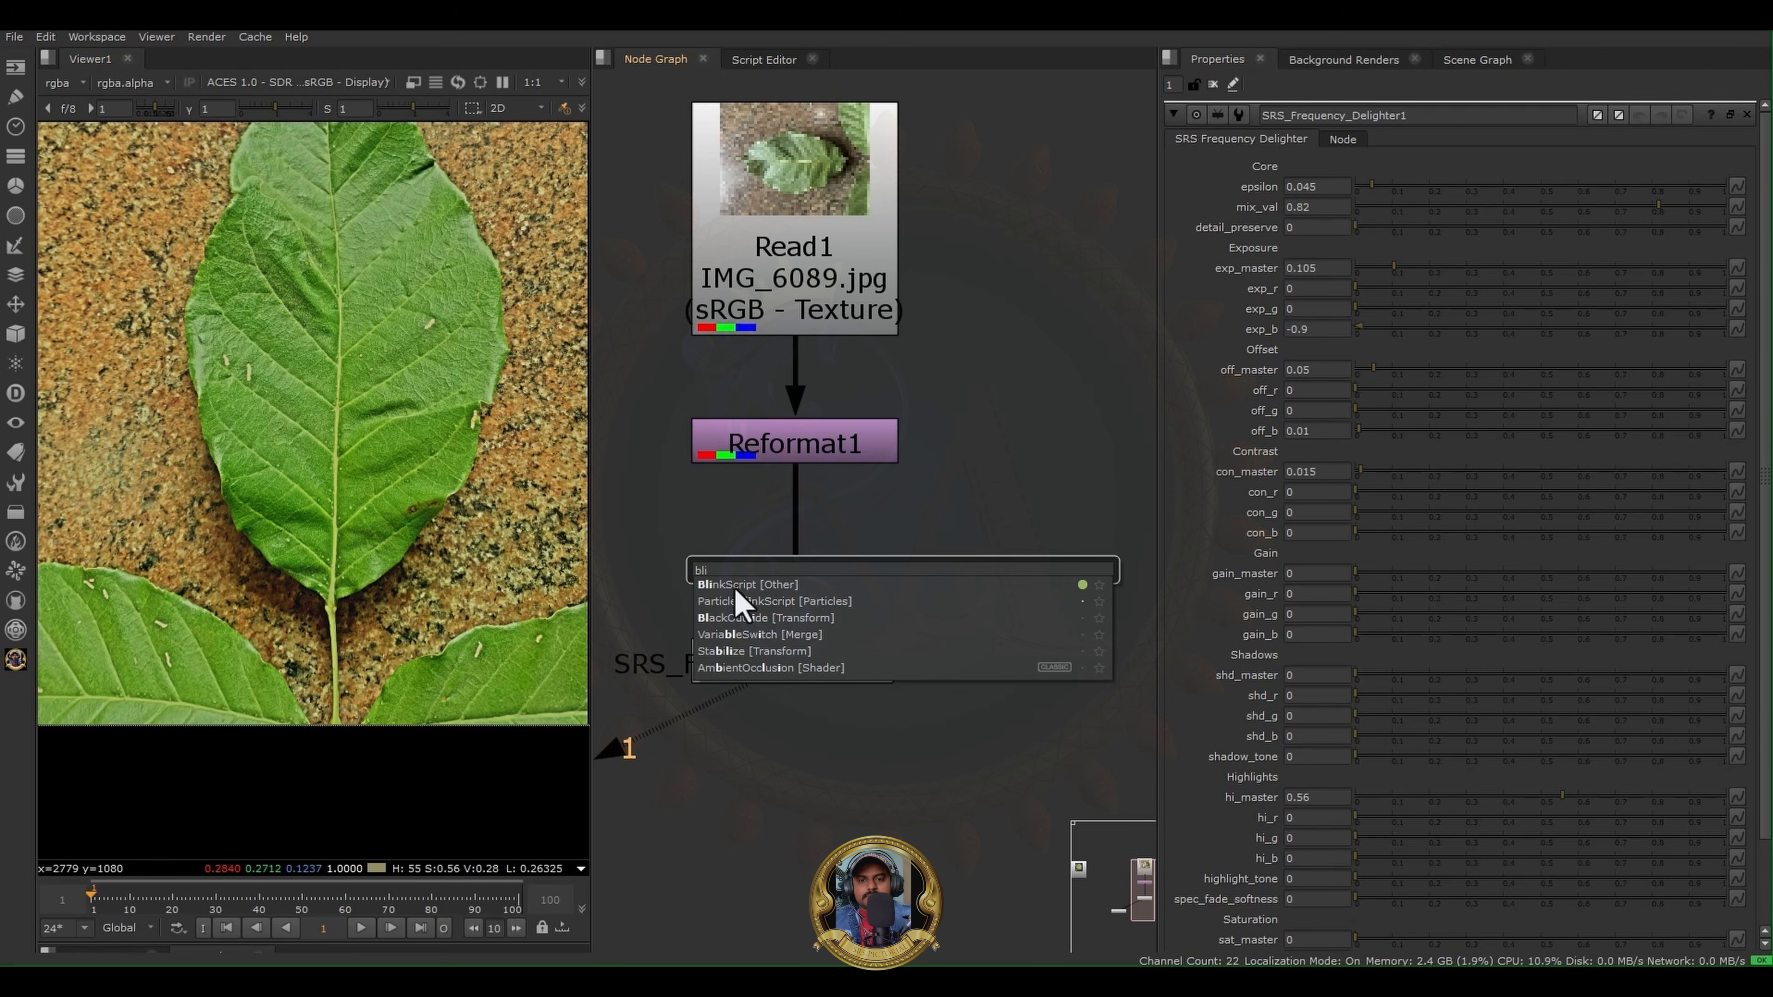
pyautogui.click(735, 587)
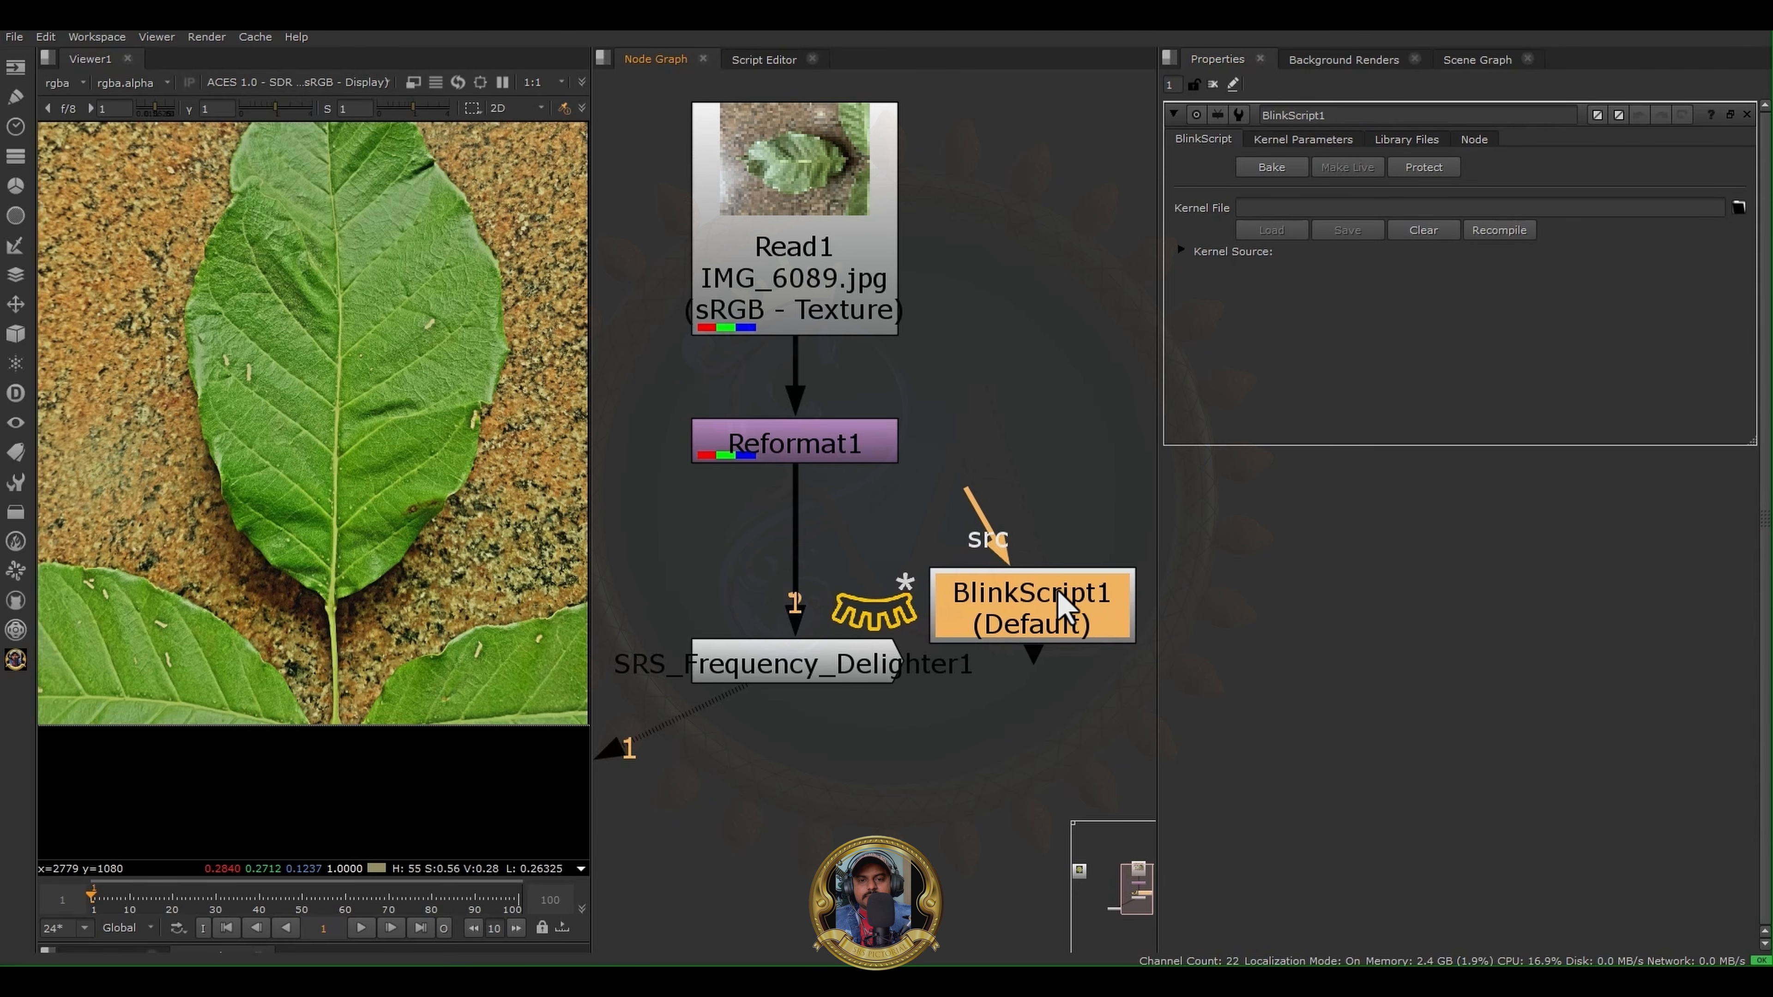
pyautogui.moveTo(1035, 656); pyautogui.dragTo(949, 888)
pyautogui.moveTo(823, 667); pyautogui.dragTo(666, 687)
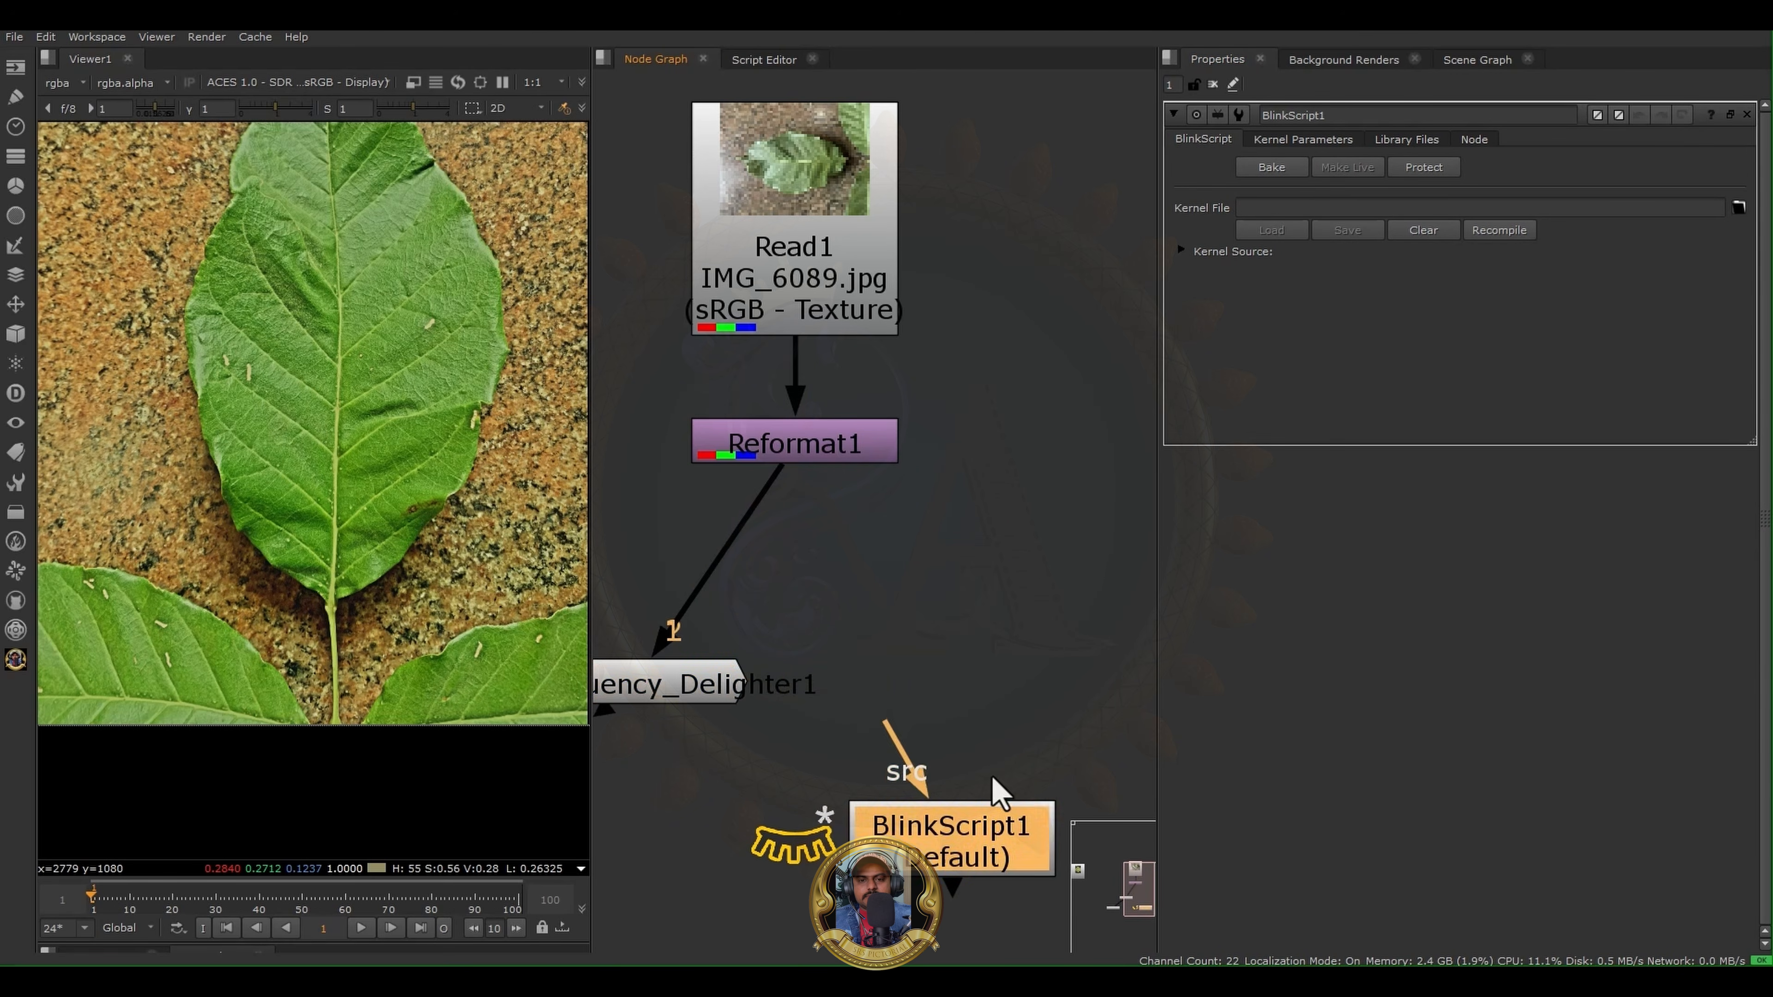
pyautogui.moveTo(989, 870); pyautogui.dragTo(1018, 660)
pyautogui.click(1190, 252)
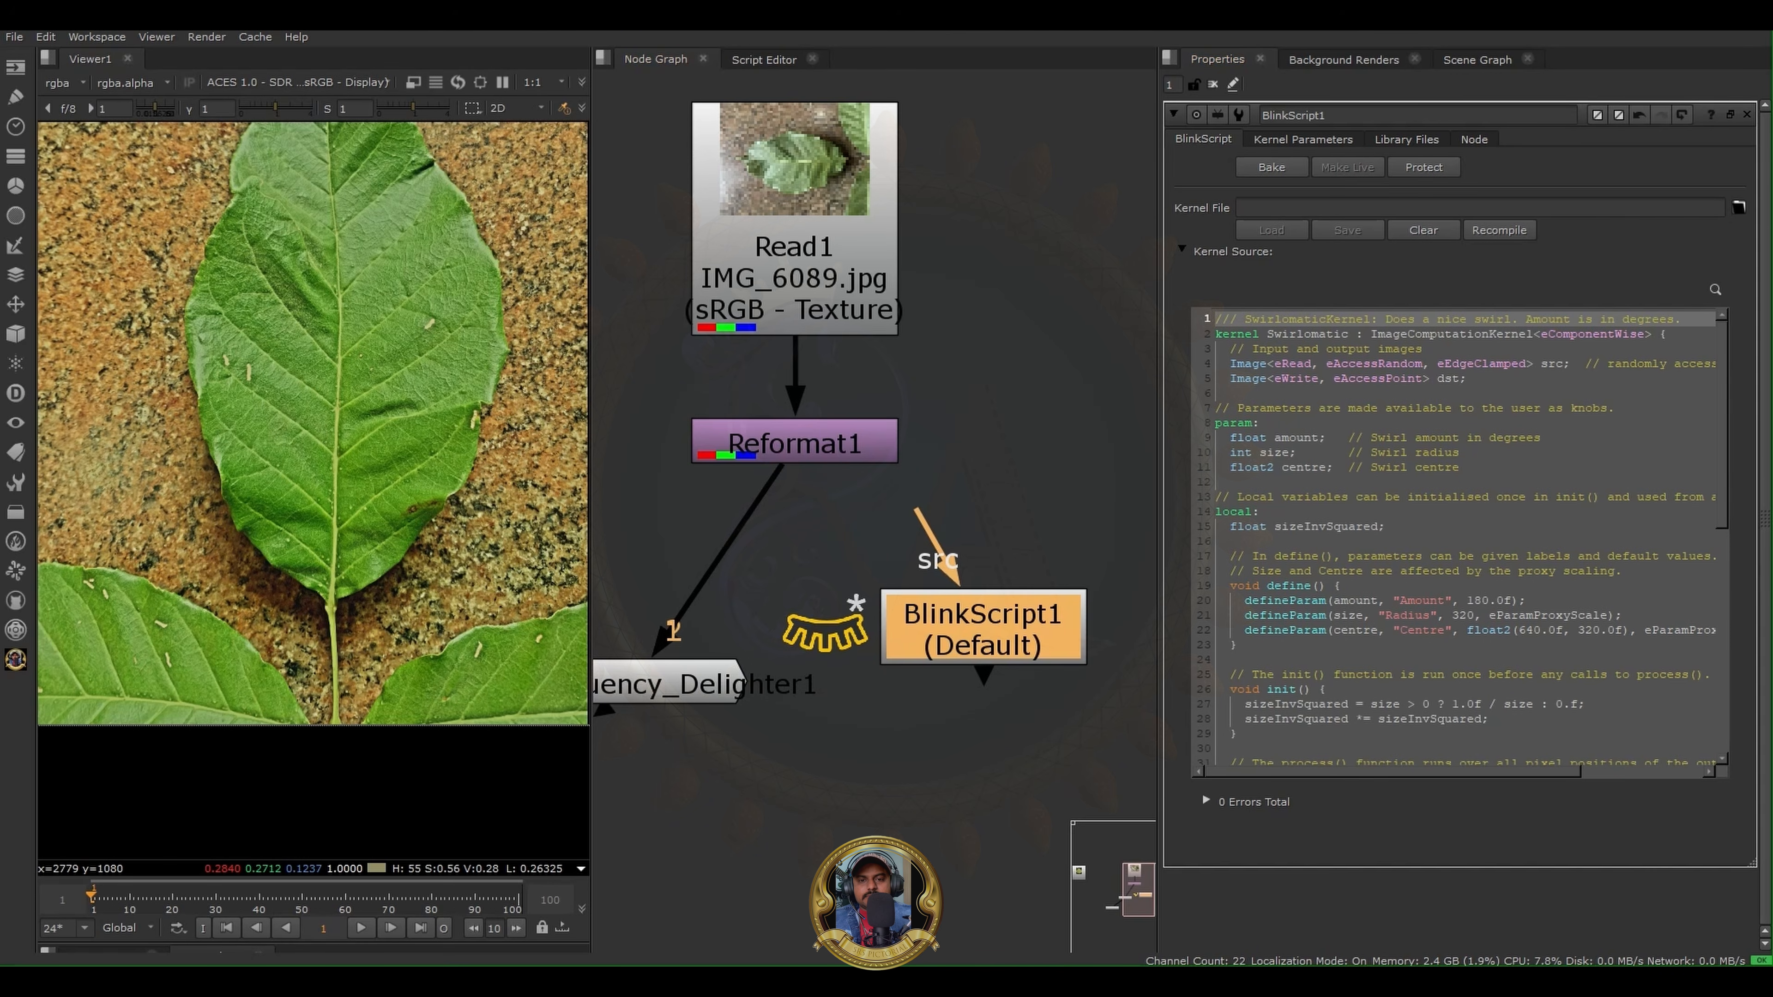
pyautogui.moveTo(936, 642); pyautogui.dragTo(921, 744)
pyautogui.scroll(-4, 698, 667)
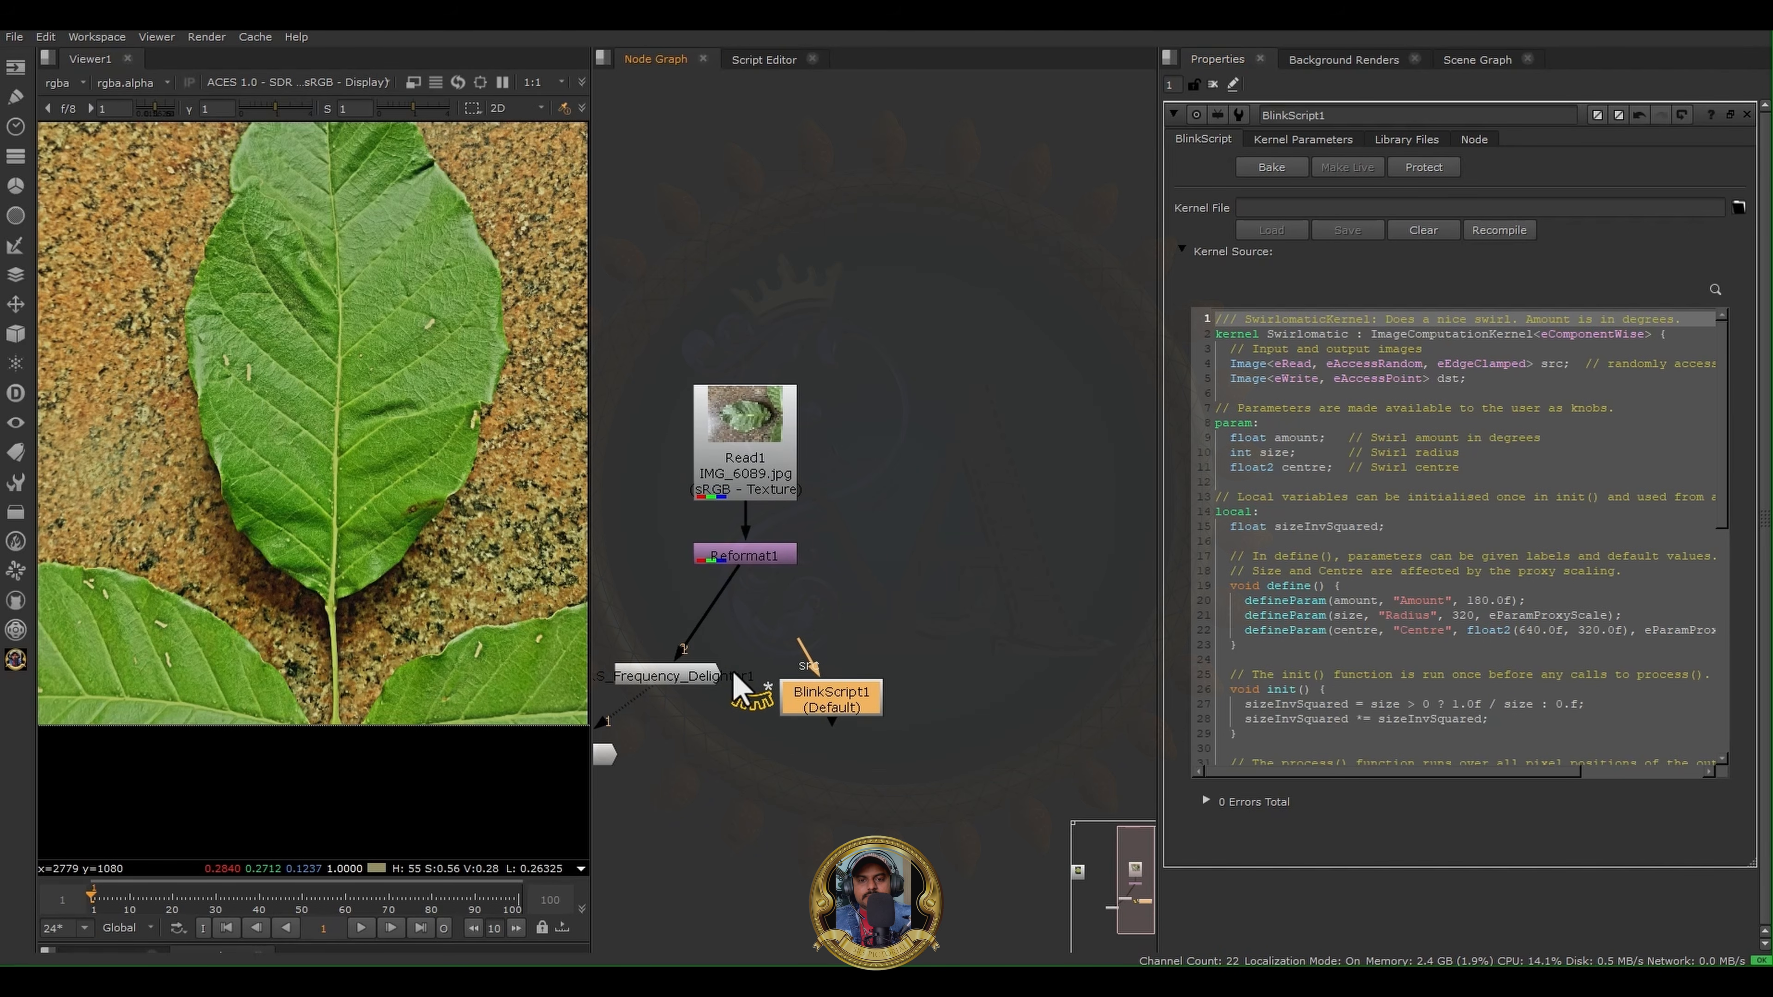
pyautogui.moveTo(841, 689); pyautogui.dragTo(1035, 631)
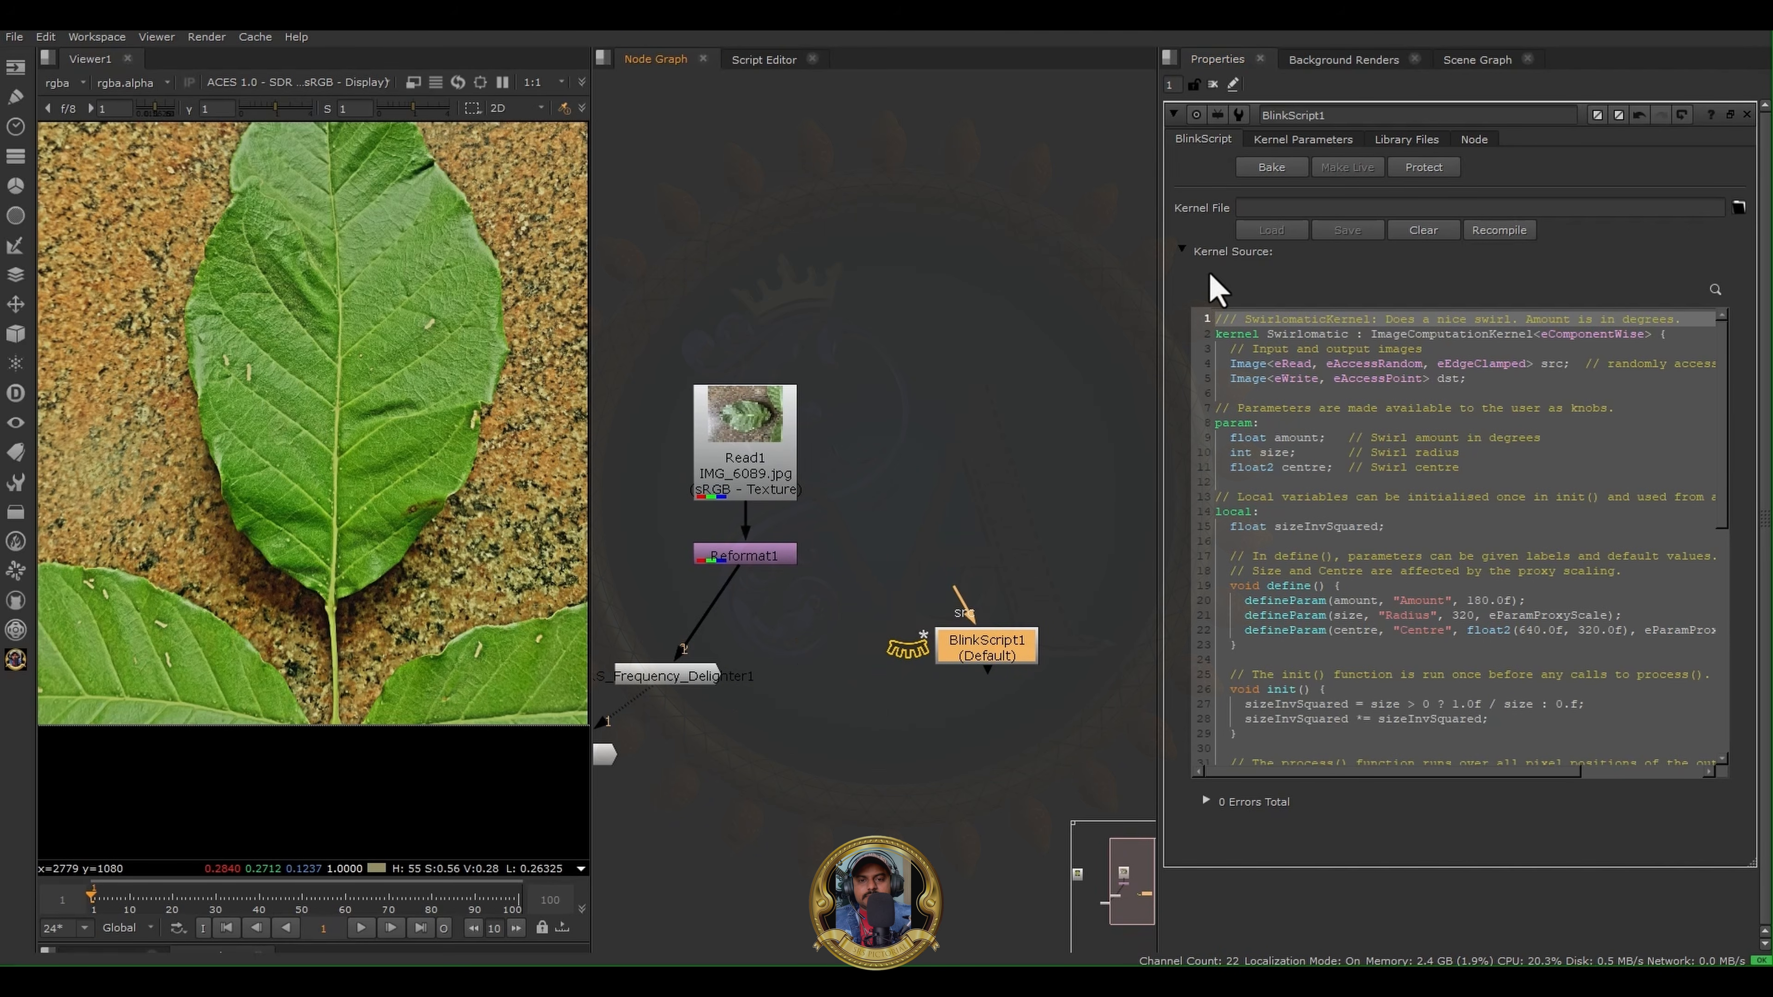
# - Replace the BlinkScript's default kernel source with the SRS_Polarized_Engine_Pro code and recompile it
pyautogui.click(1284, 452)
pyautogui.hotkey('ctrl', 'a')
pyautogui.press('Delete')
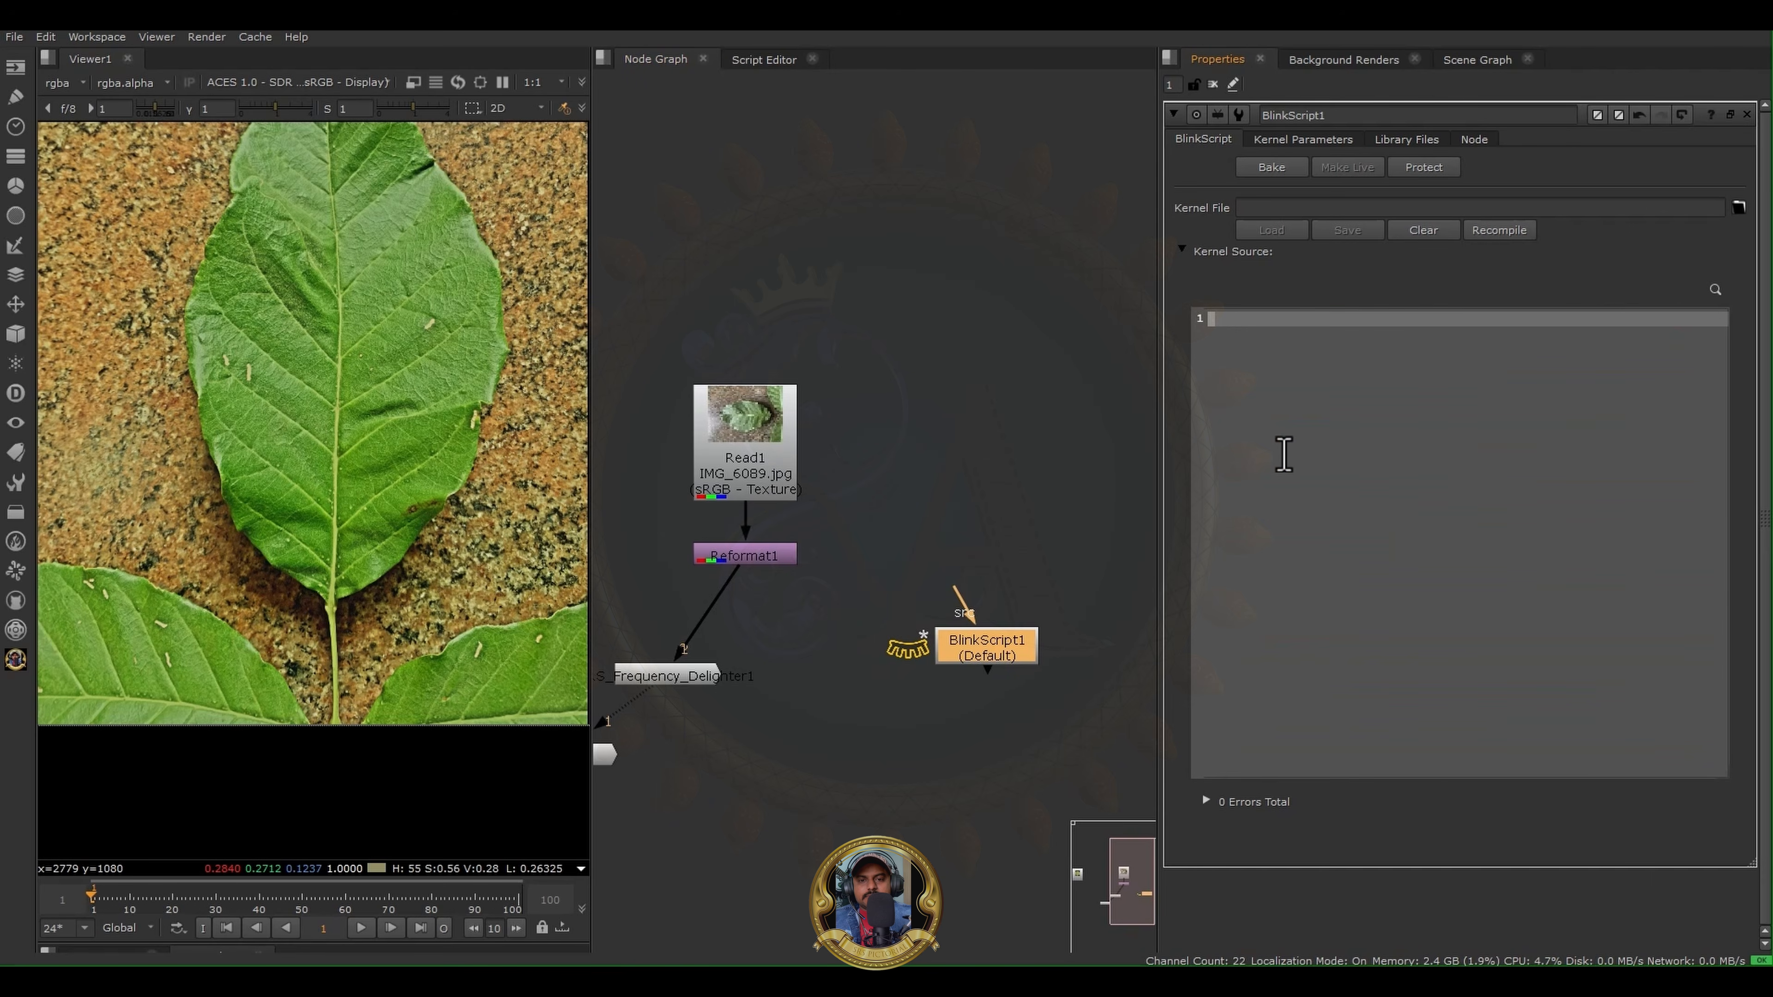
pyautogui.hotkey('ctrl', 'v')
pyautogui.hotkey('ctrl', 'a')
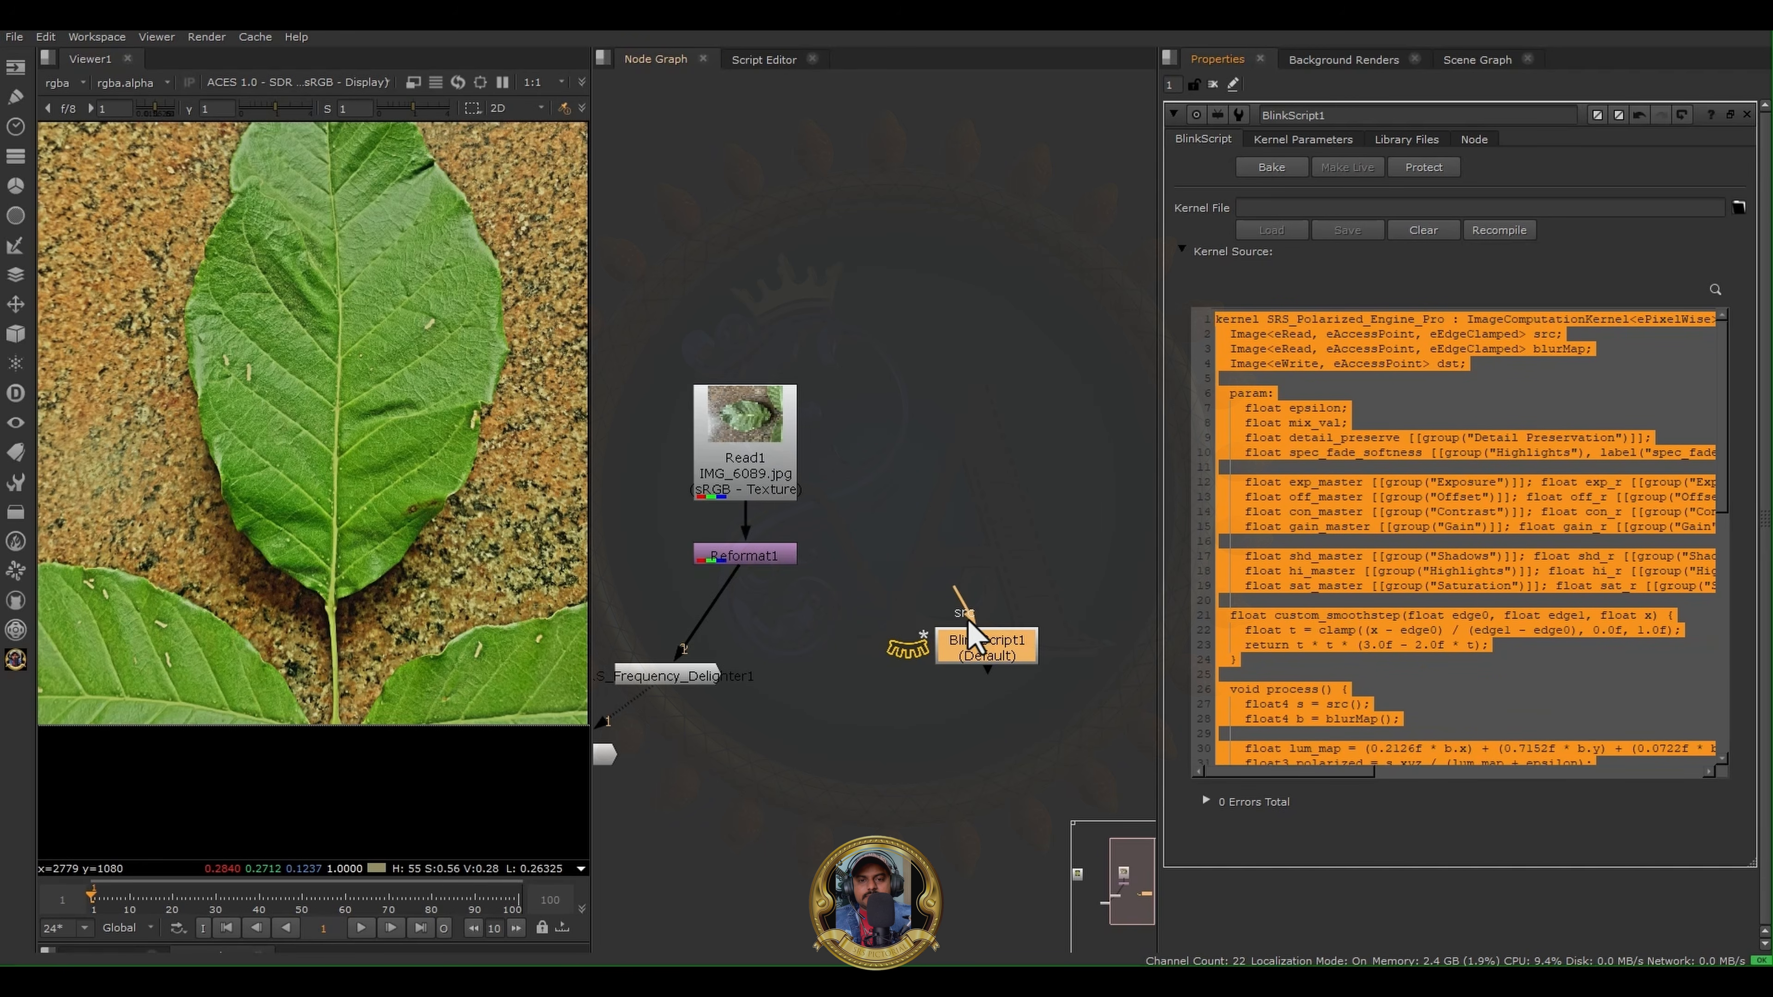
pyautogui.click(977, 644)
pyautogui.moveTo(966, 669); pyautogui.dragTo(997, 647)
pyautogui.click(1500, 233)
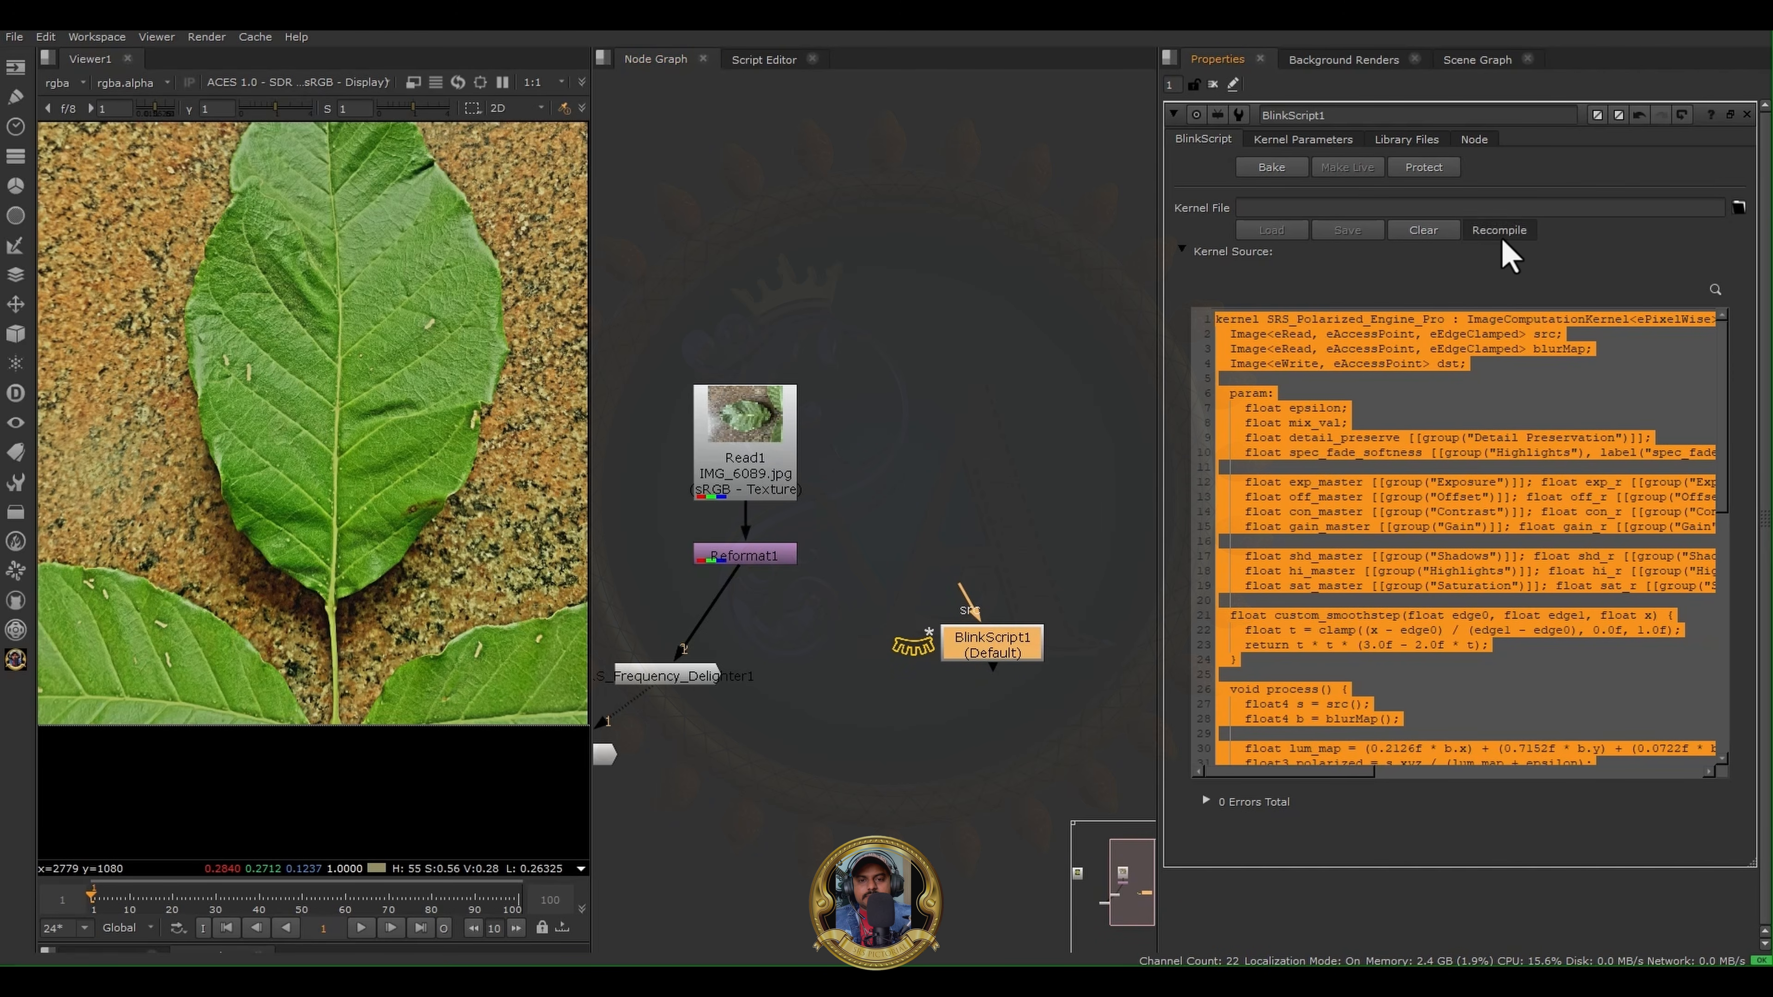
# - Add a Blur node fed by Read1, and connect BlinkScript1's src input to Read1 and its blurMap input to the Blur
pyautogui.scroll(3, 960, 603)
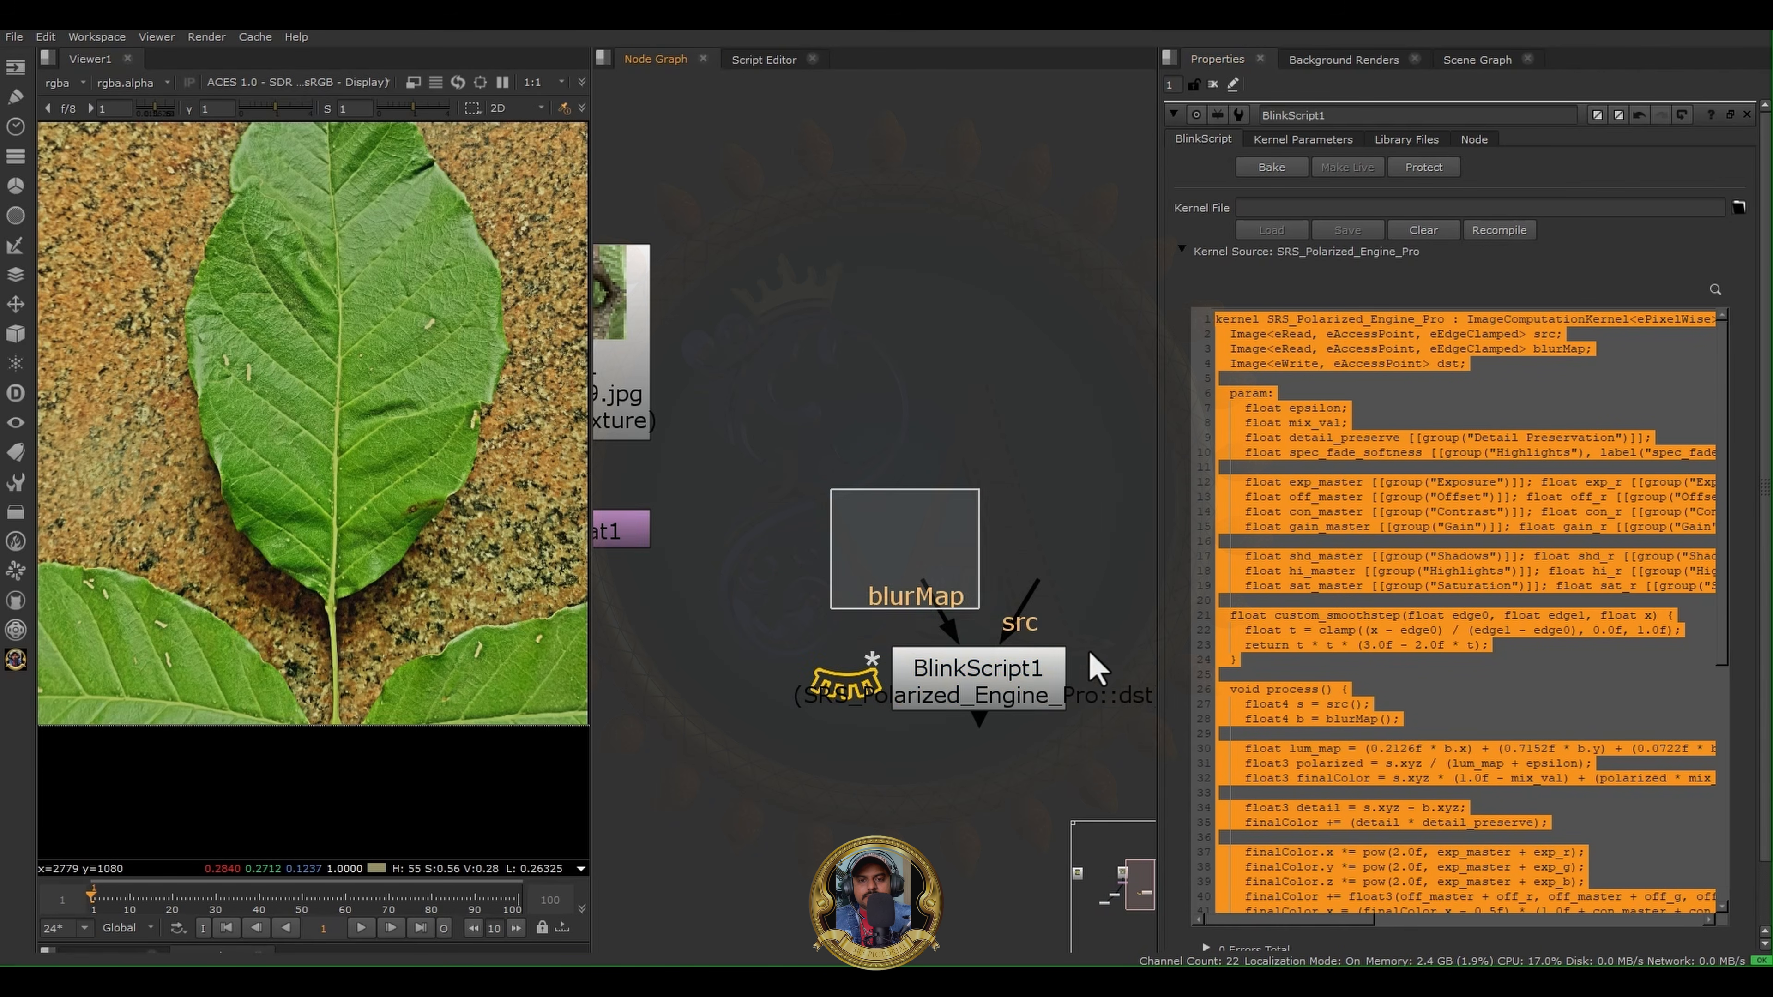
pyautogui.scroll(-5, 954, 538)
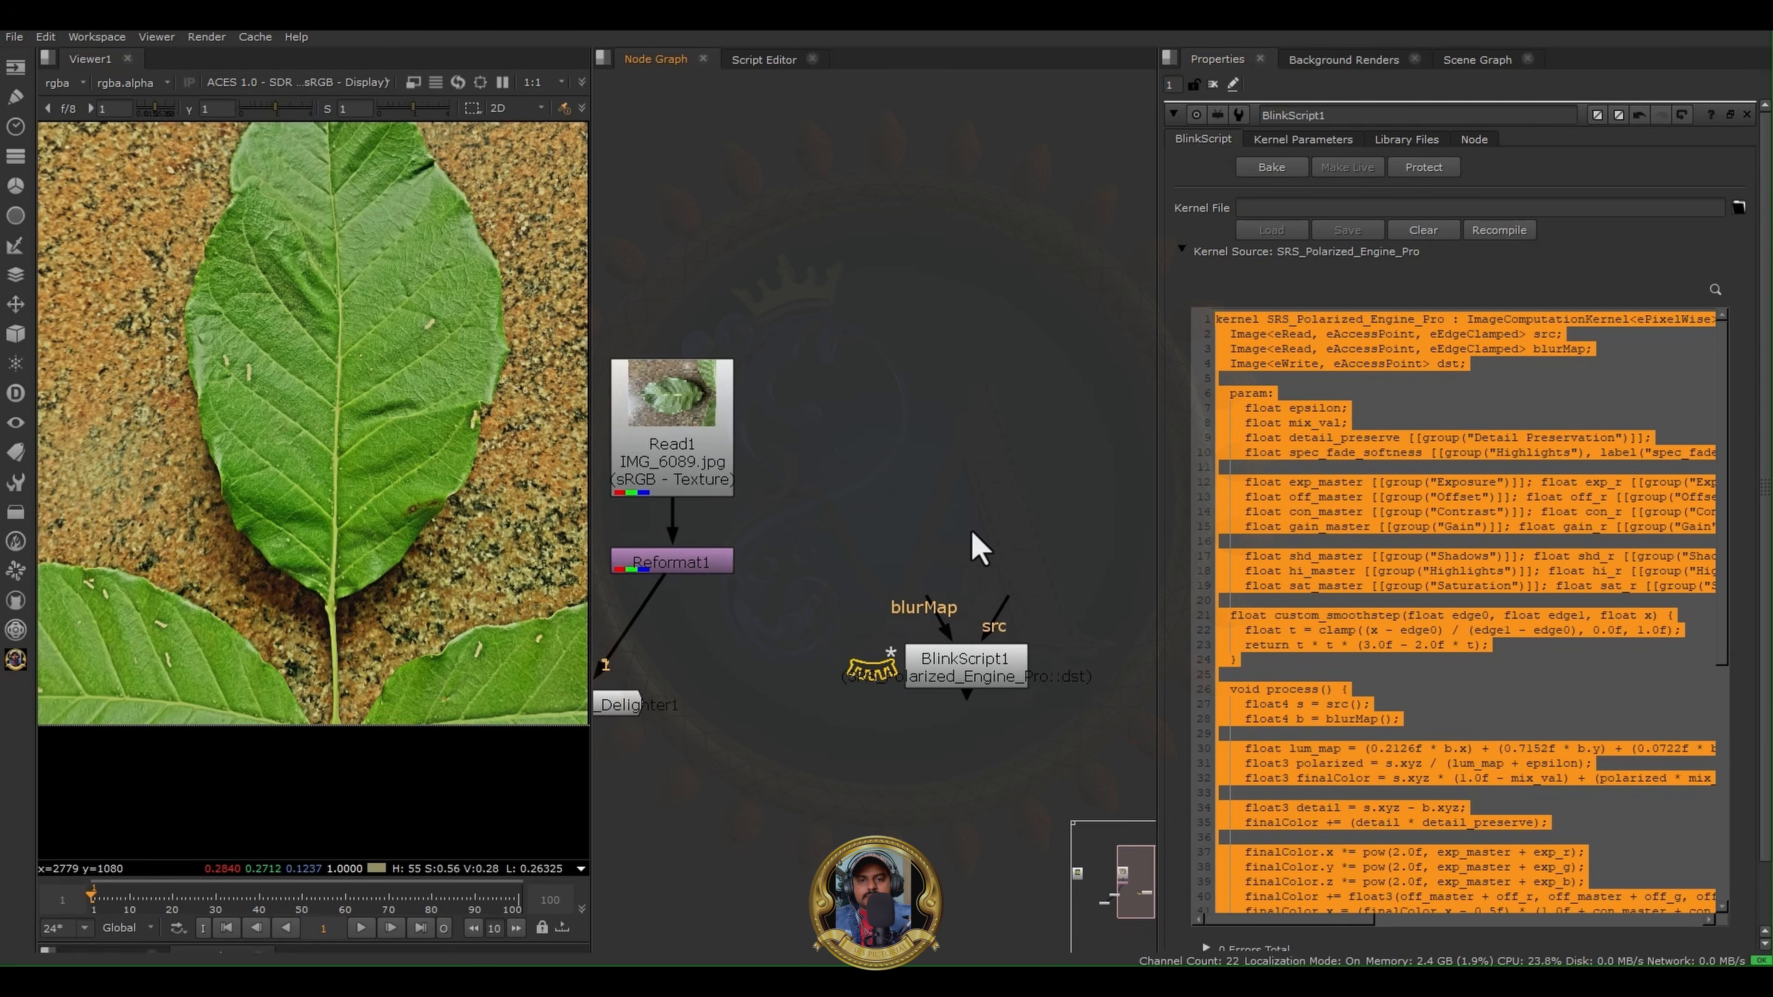
pyautogui.press('b')
pyautogui.moveTo(969, 557); pyautogui.dragTo(883, 647)
pyautogui.moveTo(1052, 622); pyautogui.dragTo(743, 446)
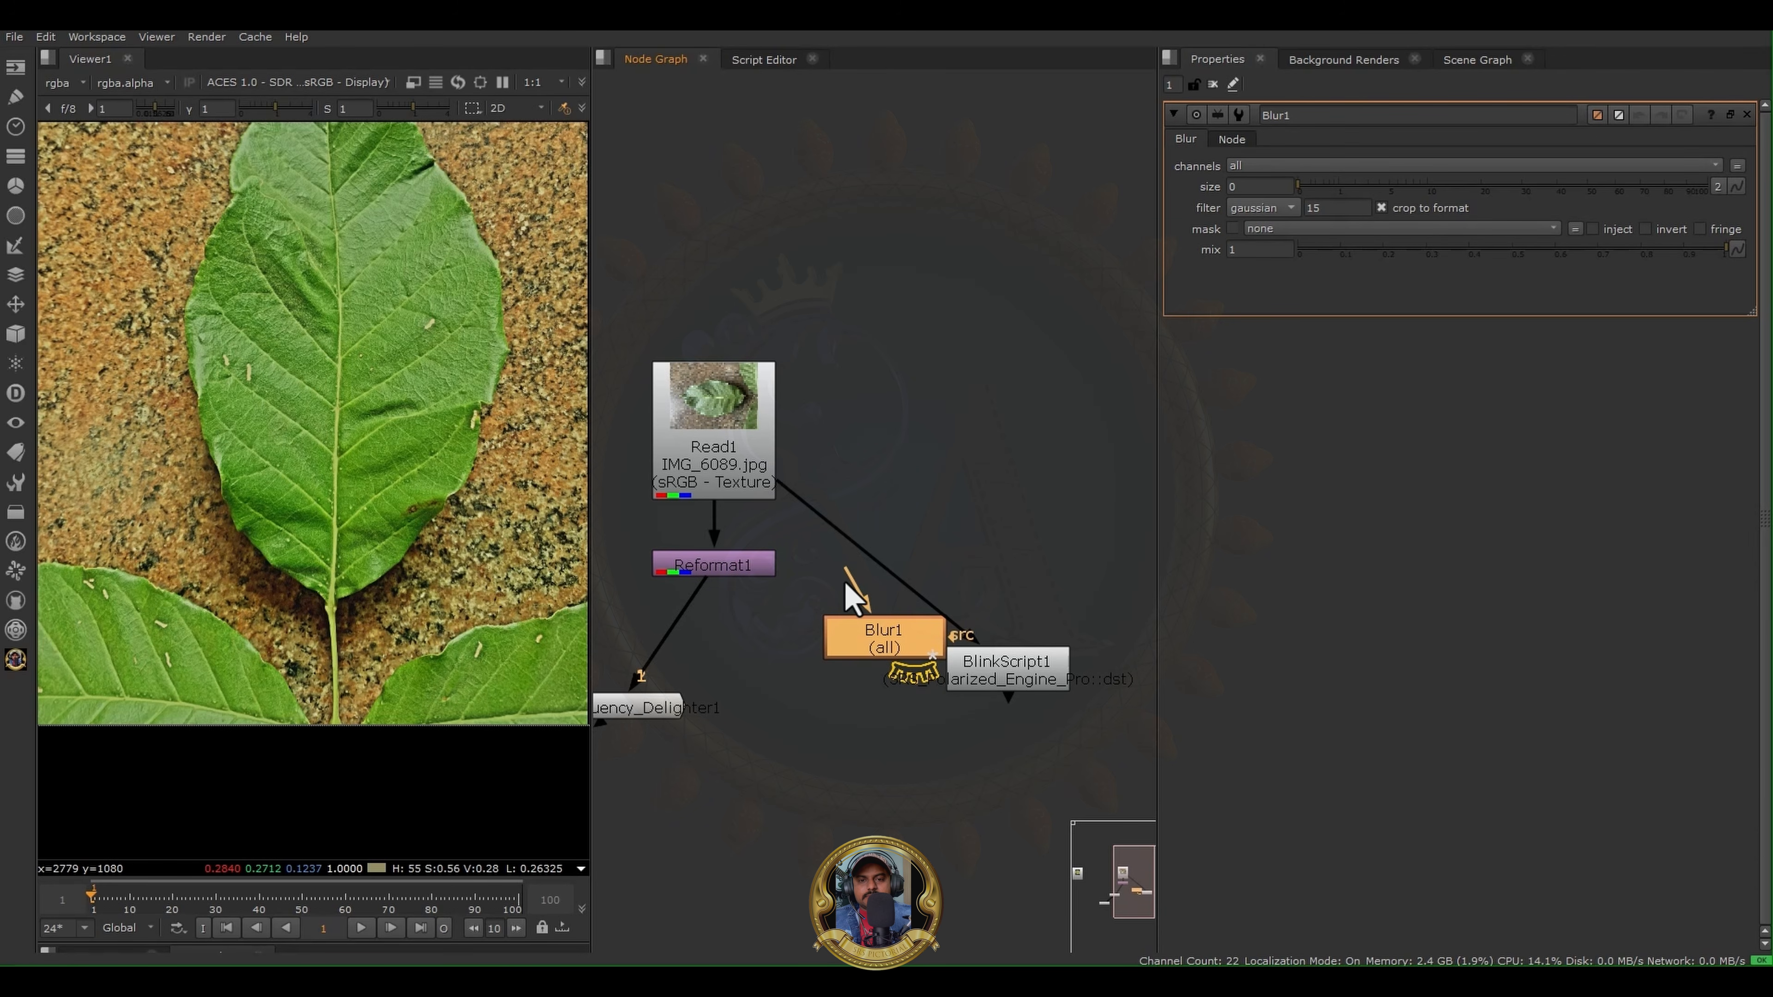
pyautogui.moveTo(818, 544); pyautogui.dragTo(726, 444)
pyautogui.moveTo(1031, 676); pyautogui.dragTo(1044, 484)
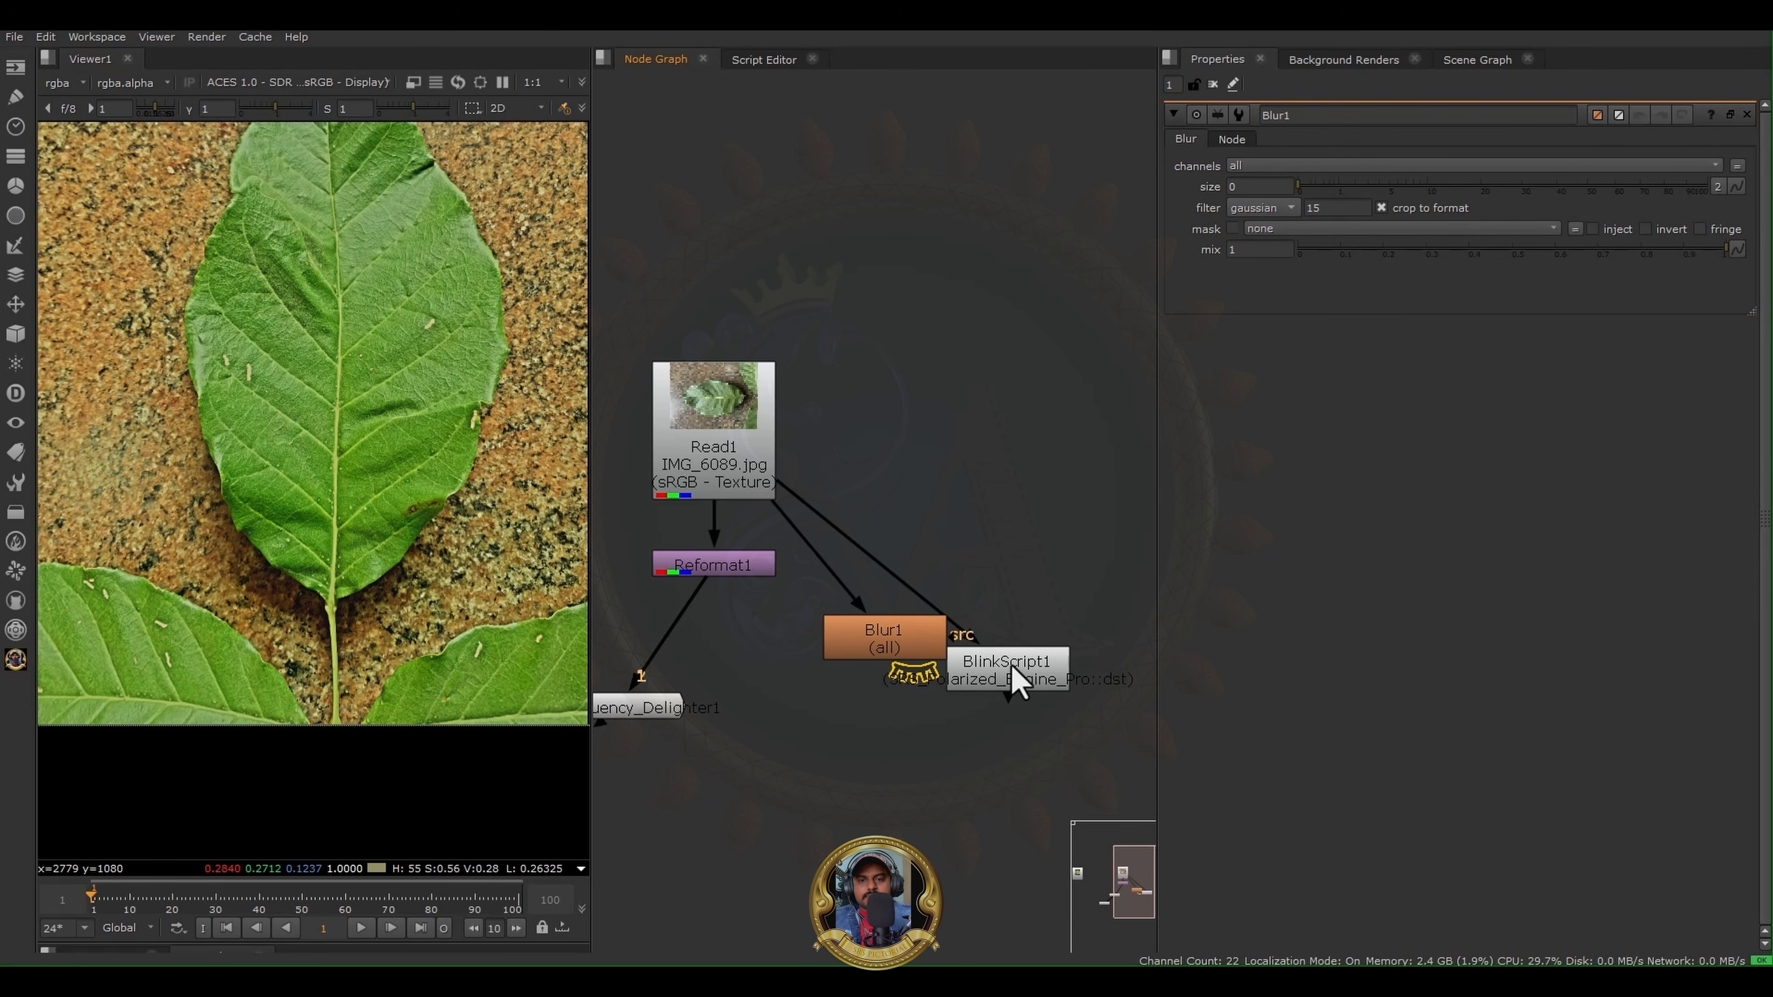
pyautogui.moveTo(1012, 665); pyautogui.dragTo(1043, 455)
# - Set the Blur size to 30 and view BlinkScript1's output
pyautogui.click(905, 632)
pyautogui.click(1255, 186)
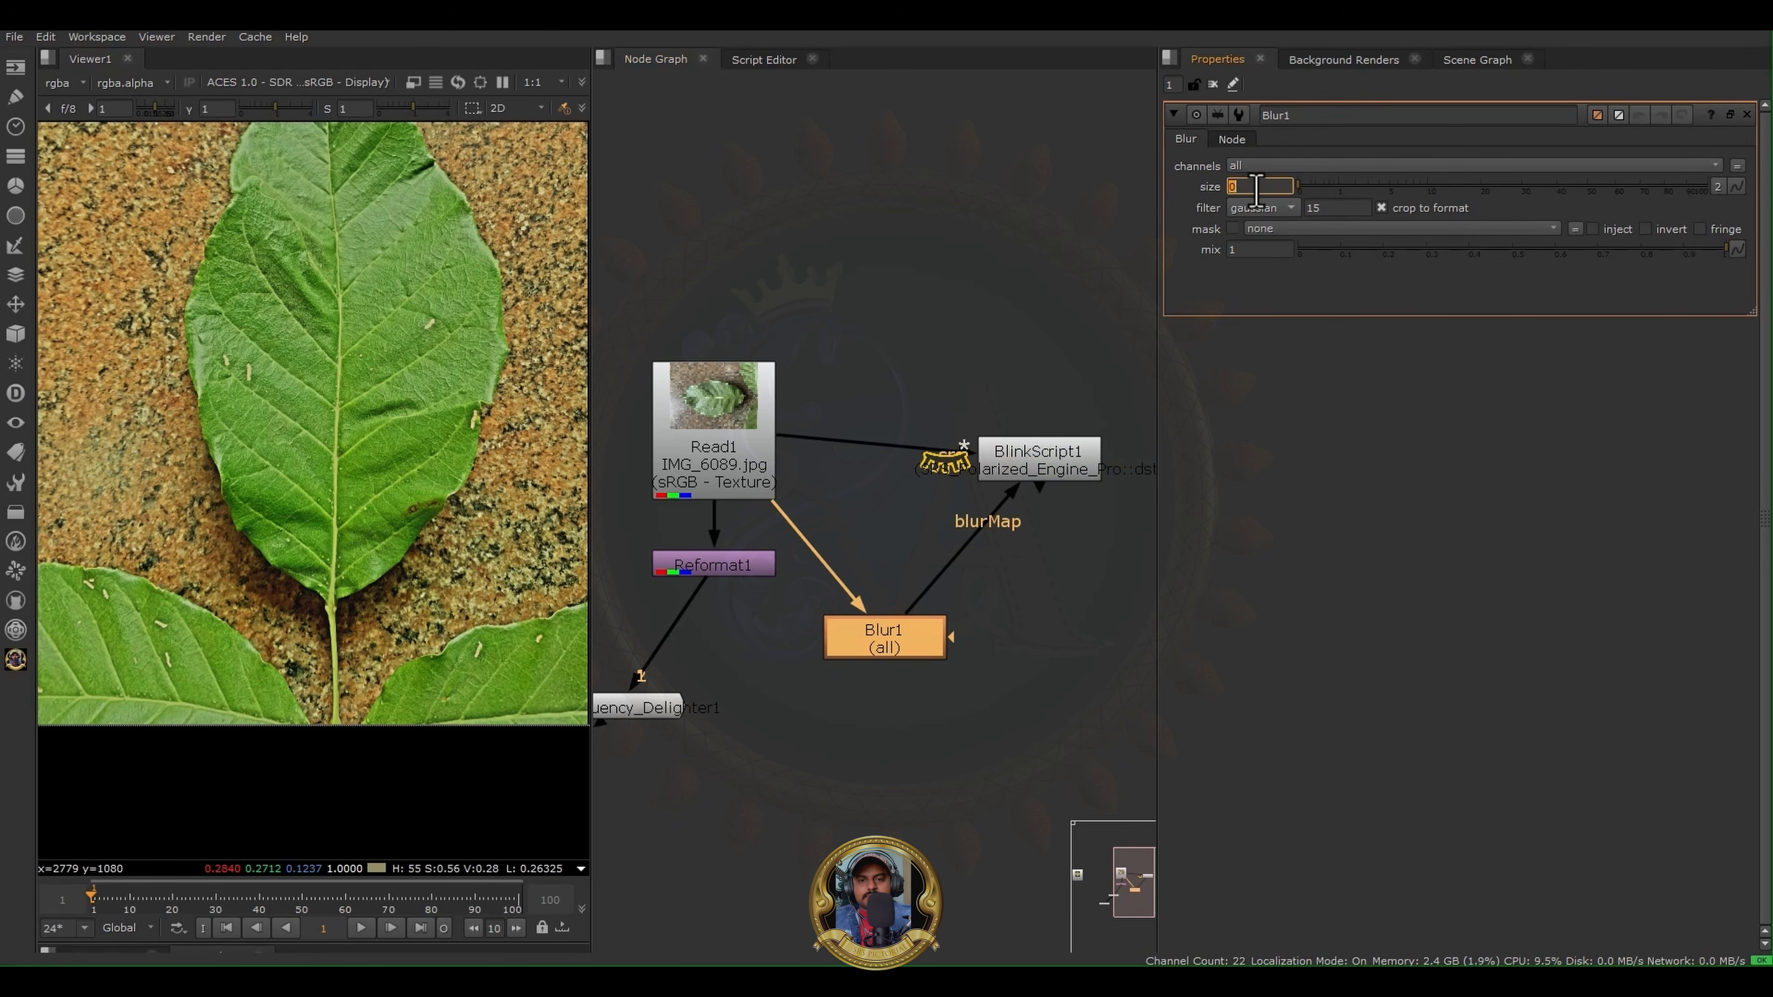
pyautogui.click(1047, 465)
pyautogui.press('1')
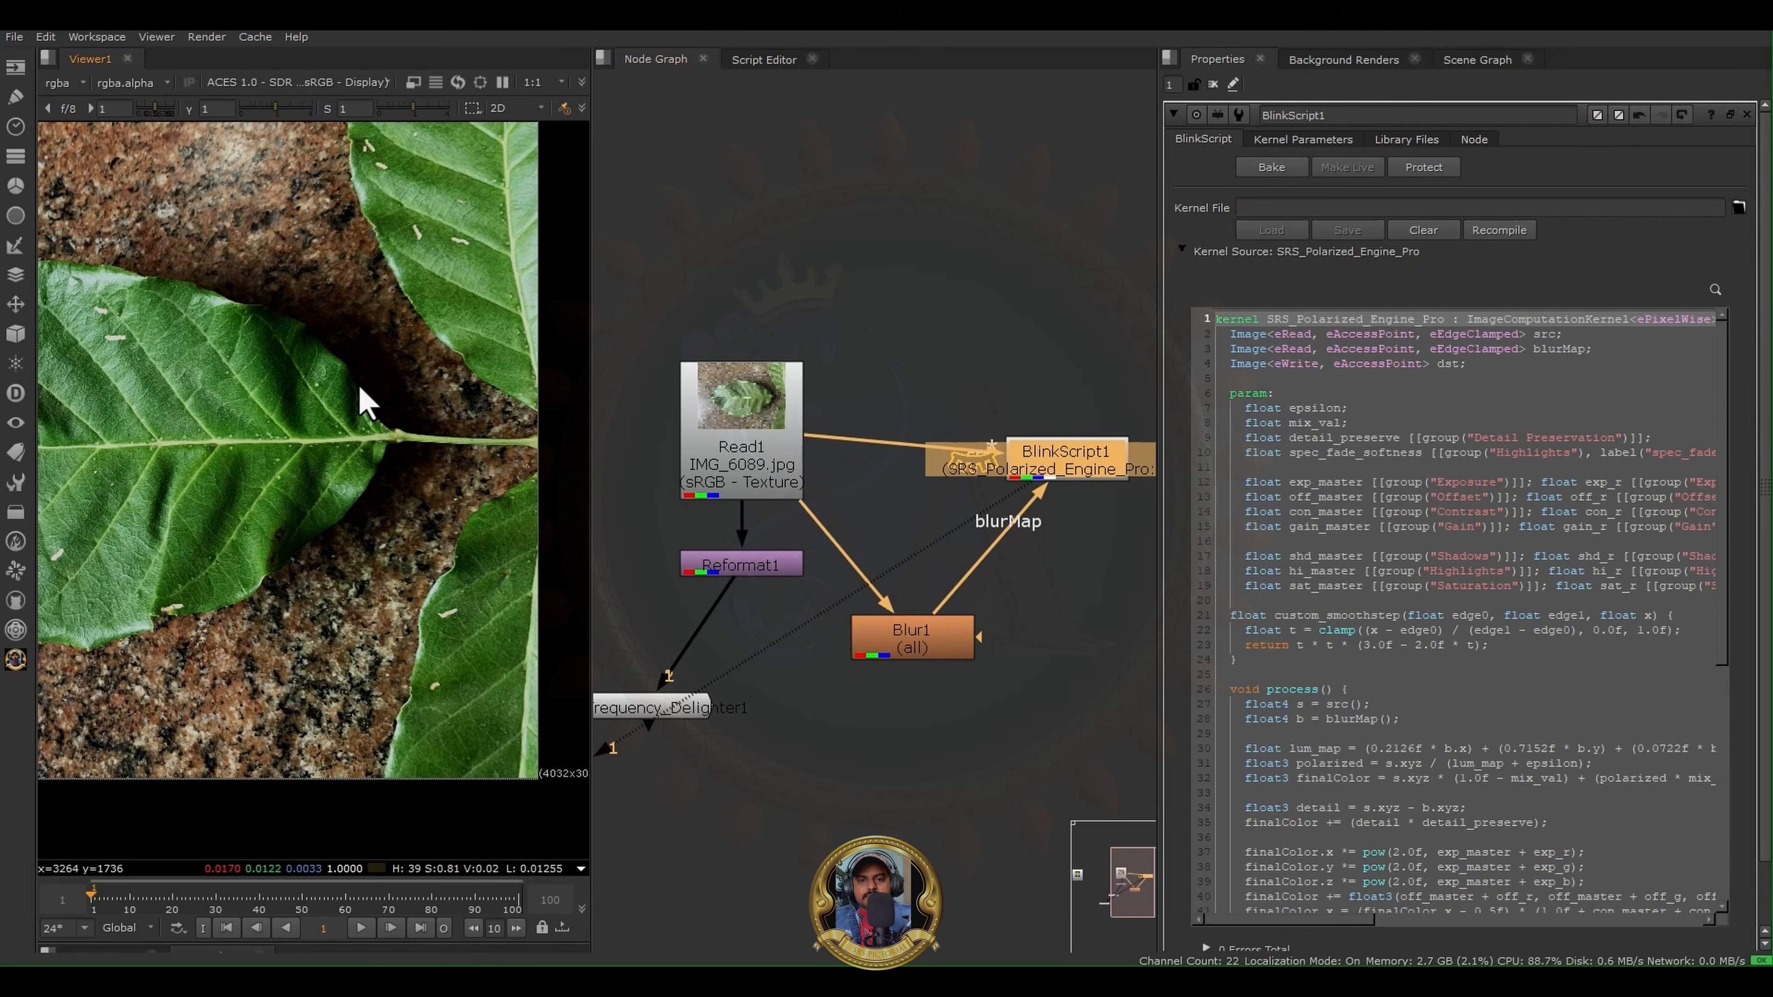
# - Examine BlinkScript1's kernel parameters and its leaf output, both as a whole and in close-up
pyautogui.moveTo(237, 384); pyautogui.dragTo(475, 374, button='middle')
pyautogui.click(1289, 141)
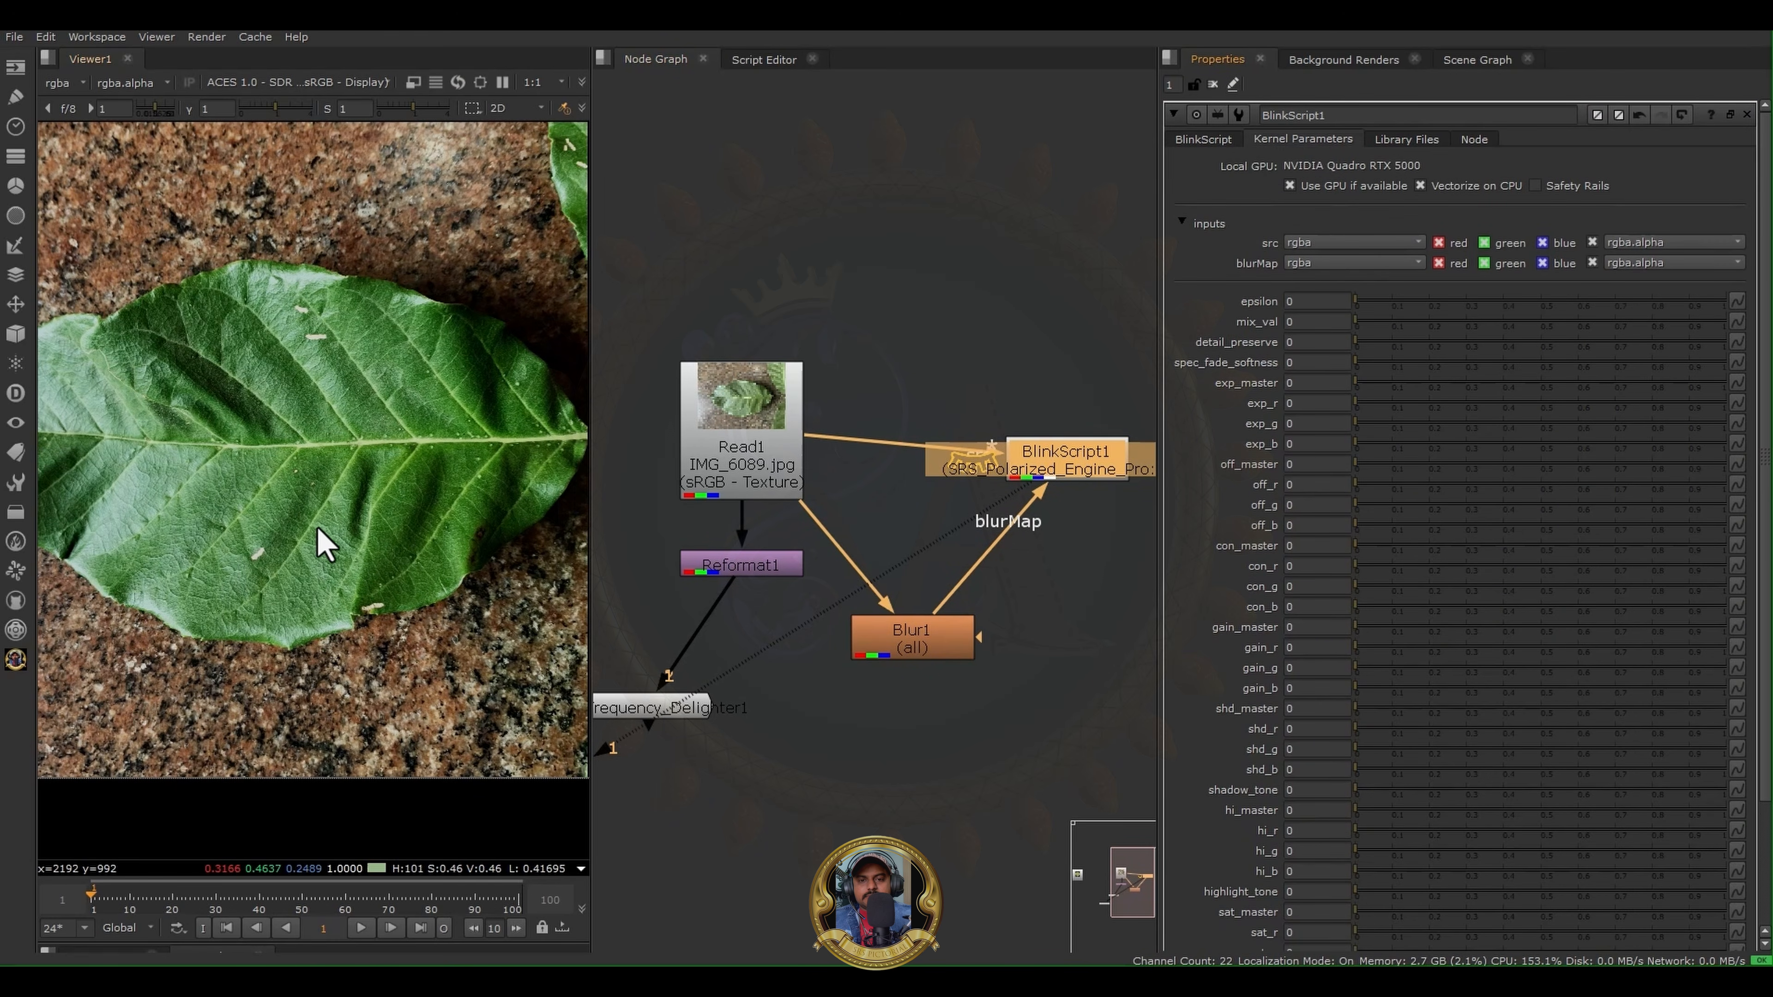
pyautogui.scroll(3, 277, 455)
pyautogui.scroll(-3, 879, 524)
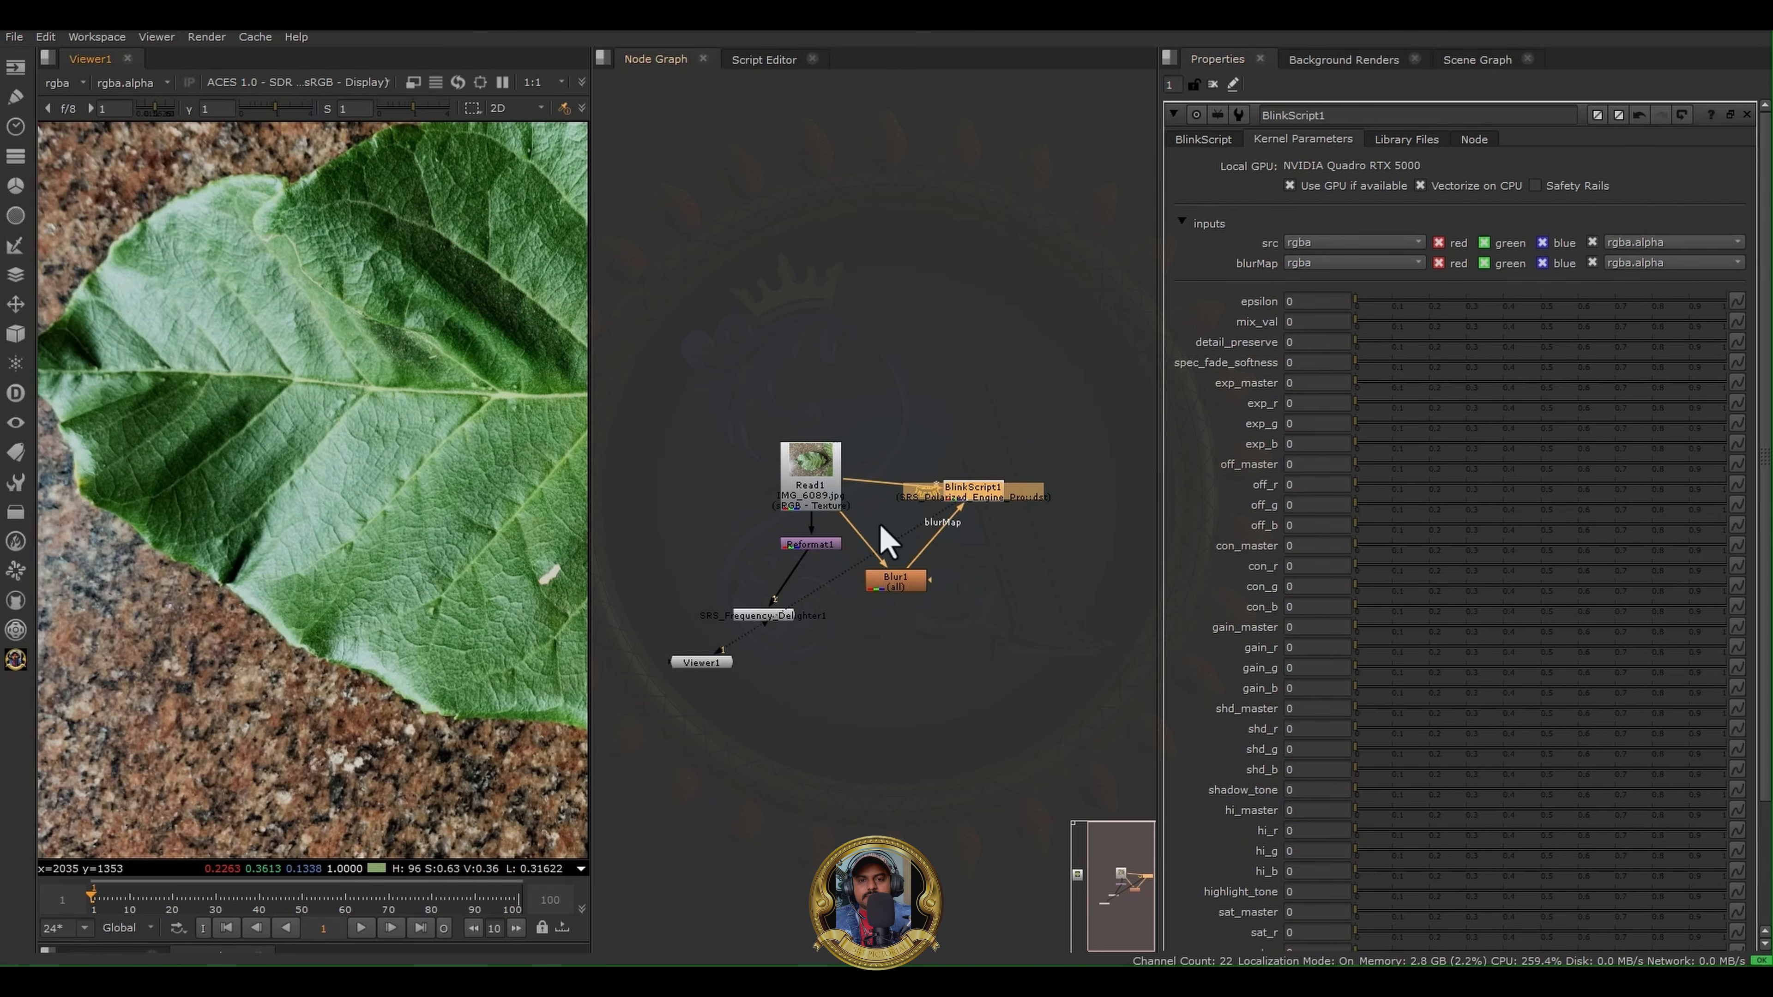
# - Delete the BlinkScript node and return the viewer to SRS_Frequency_Delighter1's output, framed on the whole leaf
pyautogui.moveTo(869, 630); pyautogui.dragTo(1067, 426)
pyautogui.press('Delete')
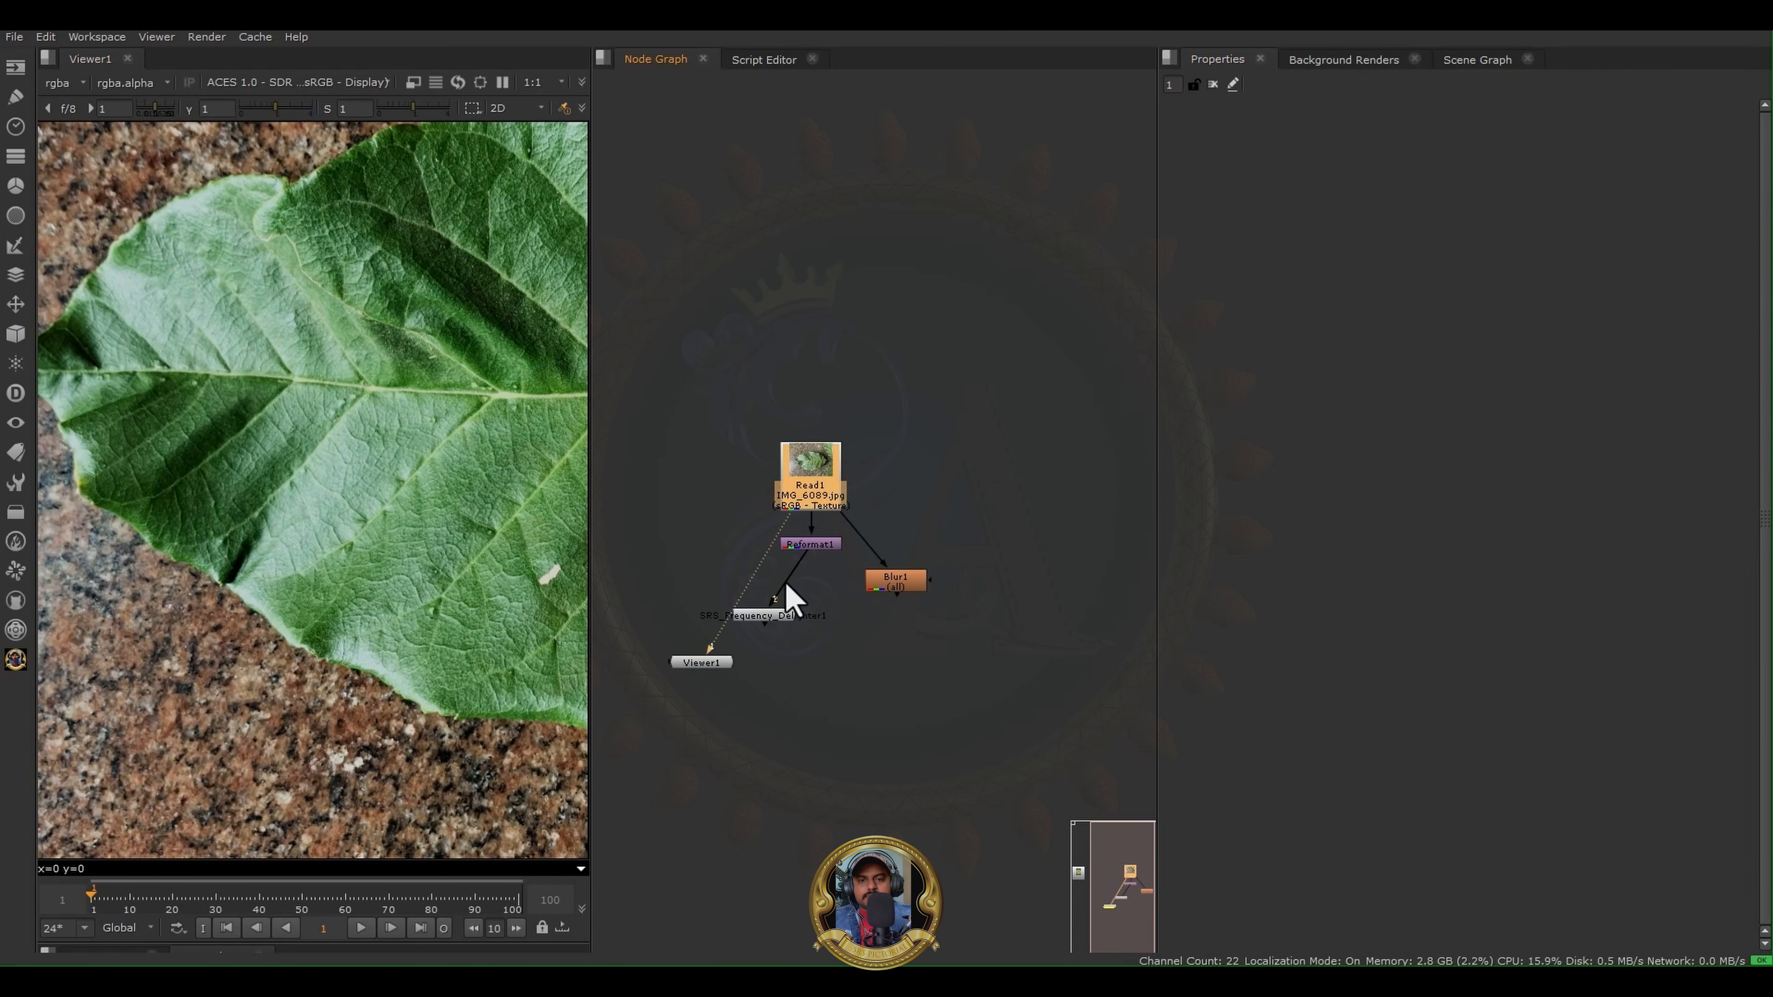
pyautogui.click(763, 616)
pyautogui.press('1')
pyautogui.scroll(2, 760, 625)
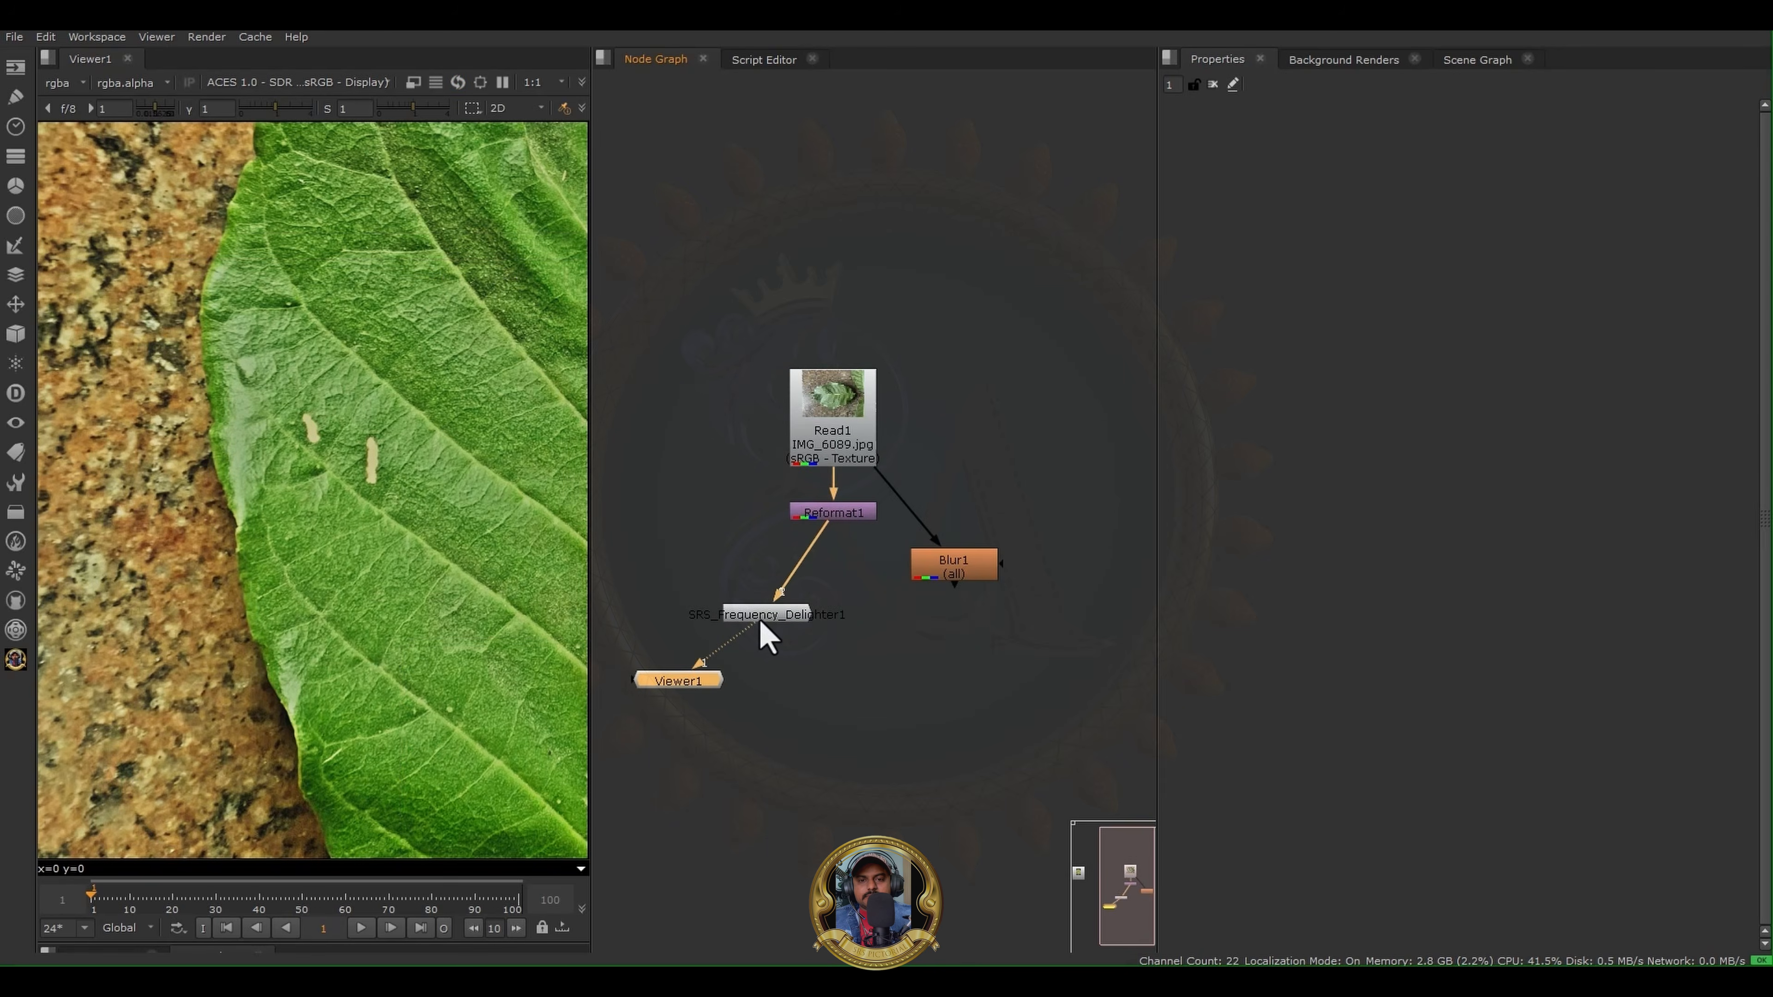
pyautogui.press('f')
# - Delete the Blur node, realign SRS_Frequency_Delighter1 beneath Reformat1, and open its properties
pyautogui.moveTo(700, 675); pyautogui.dragTo(763, 727)
pyautogui.moveTo(885, 615); pyautogui.dragTo(1117, 493)
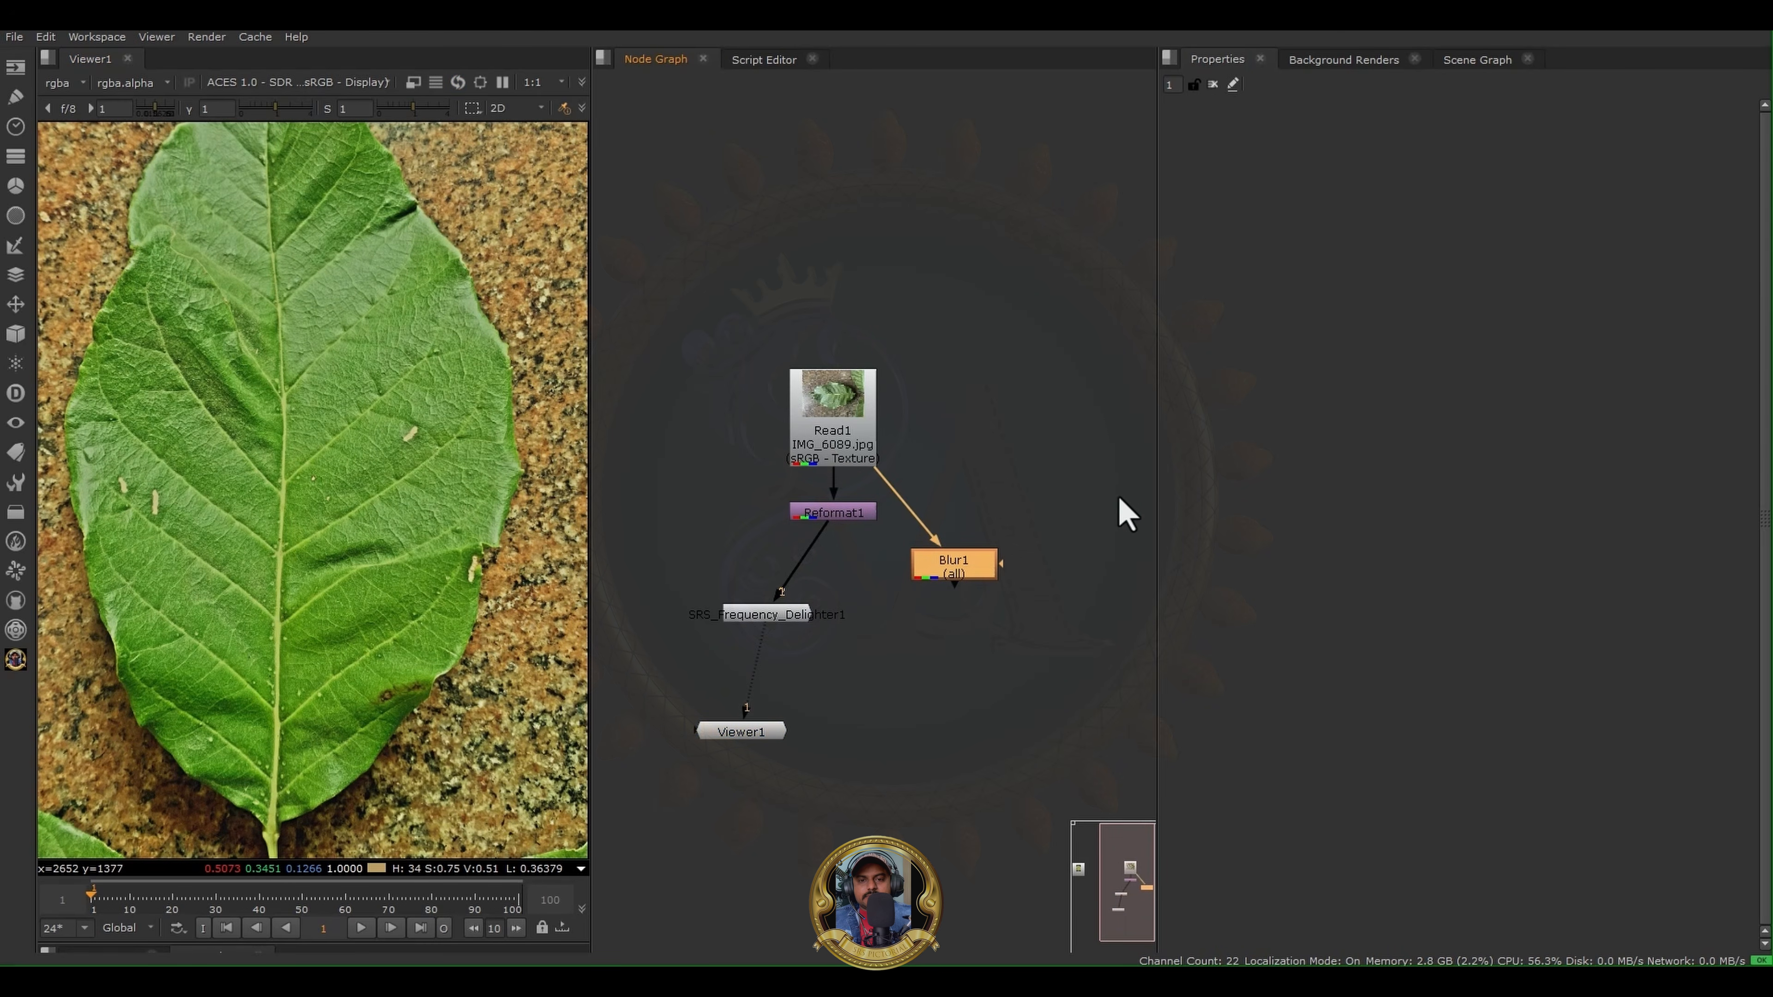
pyautogui.press('Delete')
pyautogui.moveTo(793, 621); pyautogui.dragTo(898, 604)
pyautogui.doubleClick(848, 608)
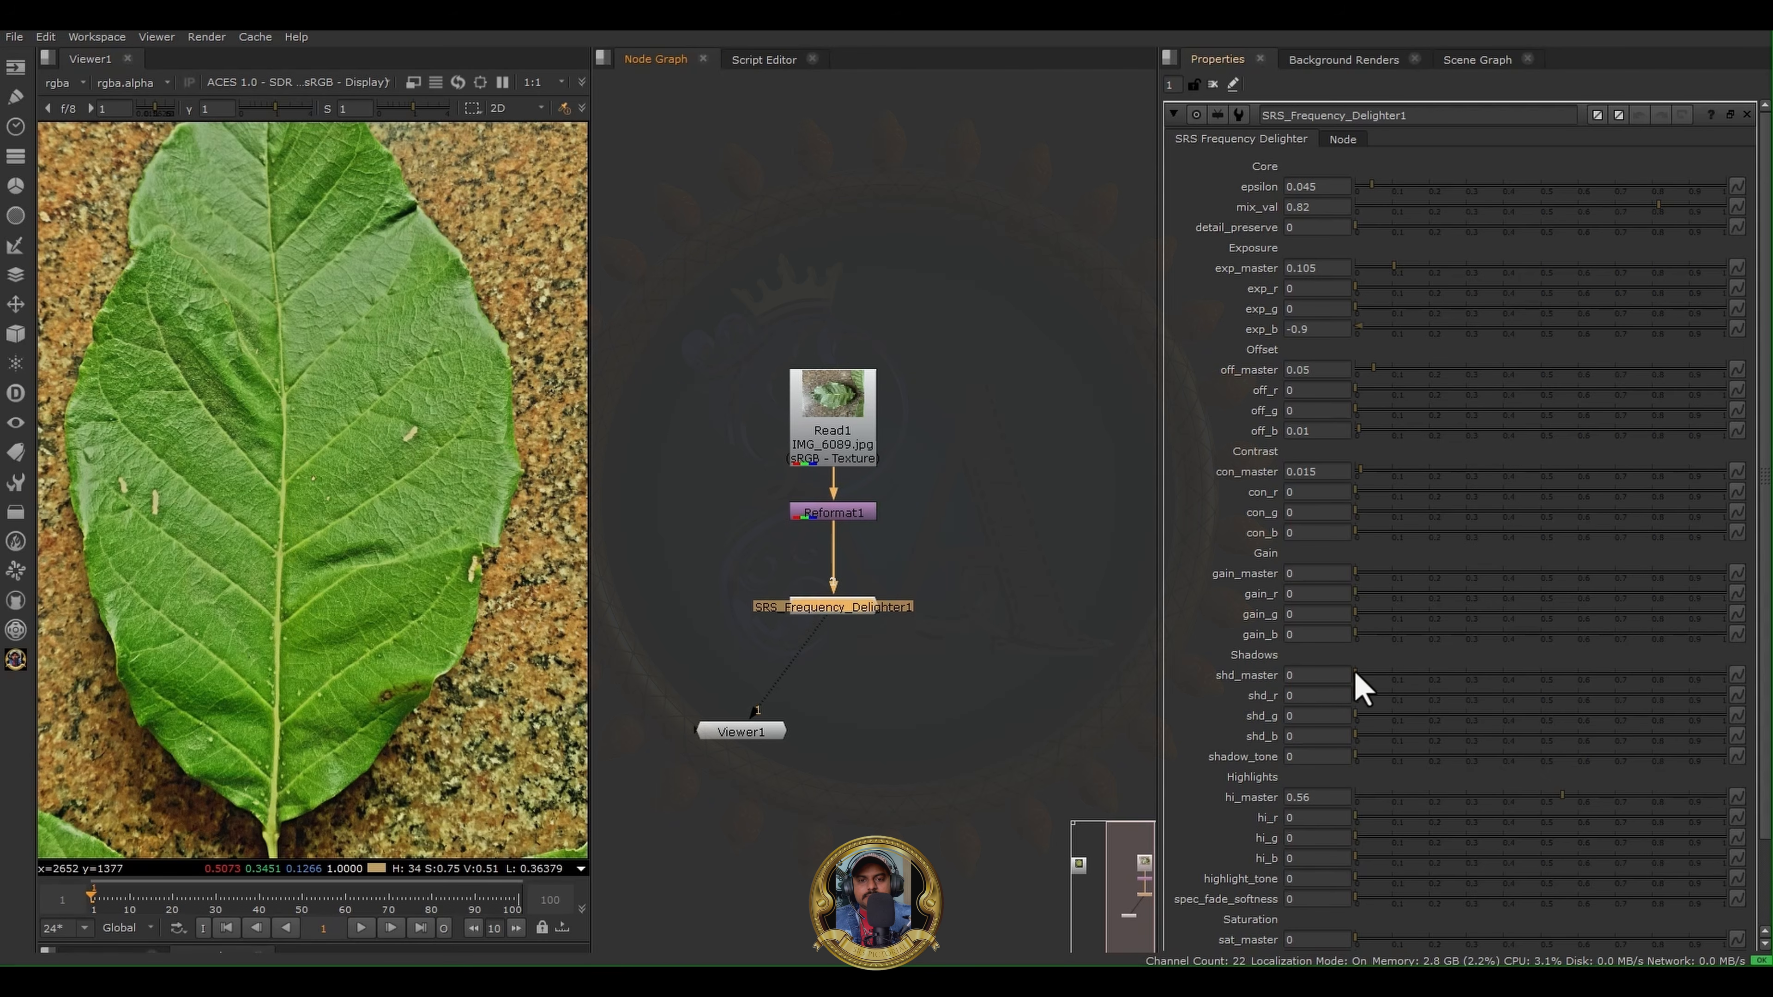
# - Set the delighter's shadows to shd_master 0.18, shd_r 0.095, shd_g 0.045, shd_b 0.06 and shadow_tone 0.065
pyautogui.scroll(5, 455, 514)
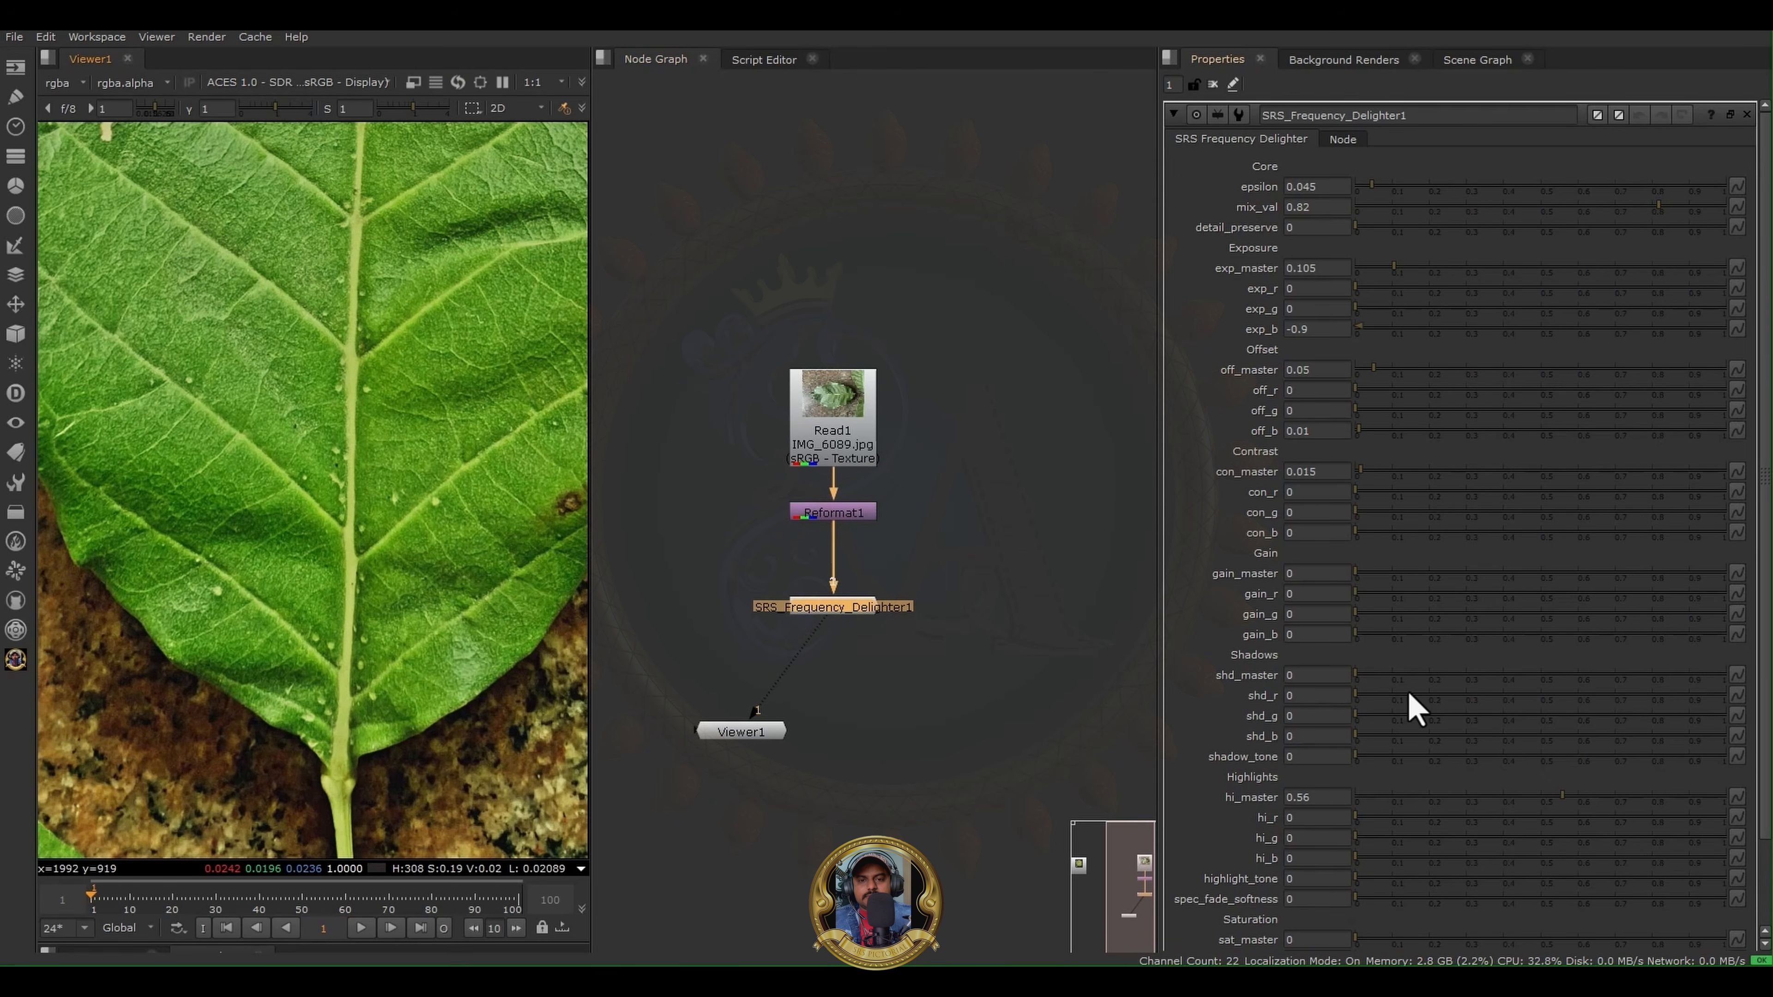
pyautogui.moveTo(1385, 678)
pyautogui.mouseDown()
pyautogui.moveTo(1623, 681)
pyautogui.moveTo(1383, 696)
pyautogui.mouseUp()
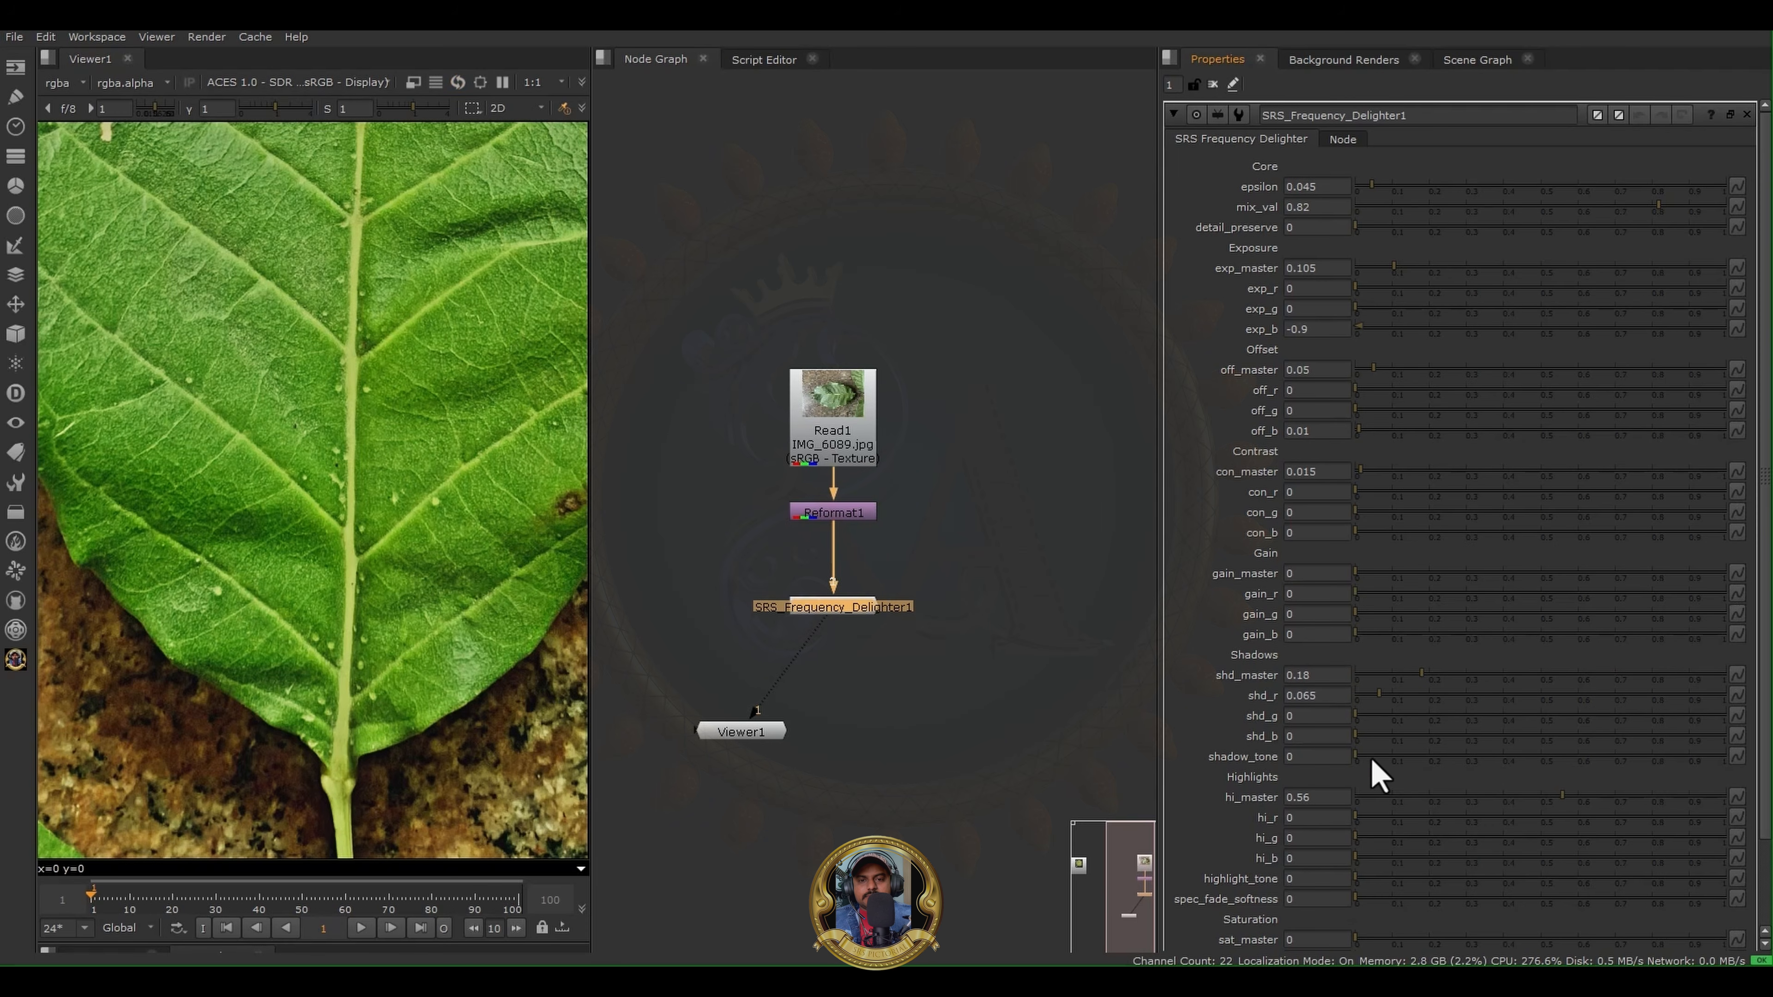
pyautogui.moveTo(1368, 756); pyautogui.dragTo(1530, 735)
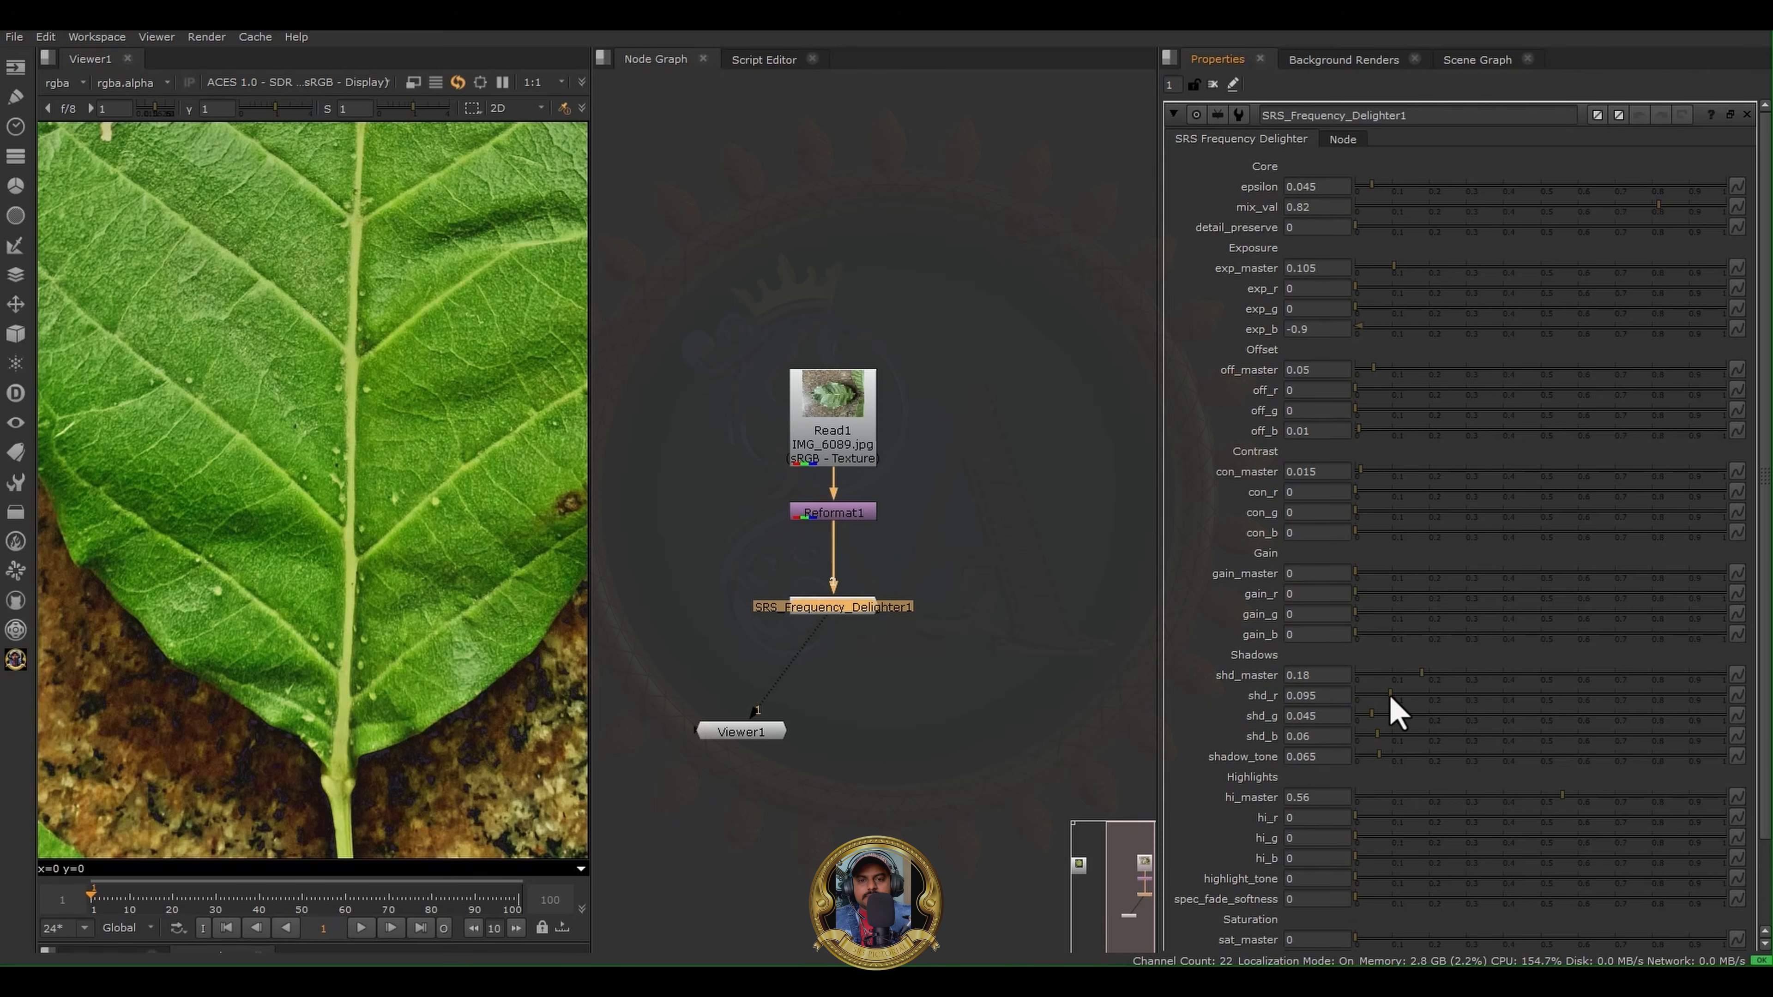
# - Check the leaf's shadowed areas, and set the delighter's hi_master to 0.59, hi_r to 0.01 and hi_g to 0.025
pyautogui.scroll(-4, 333, 467)
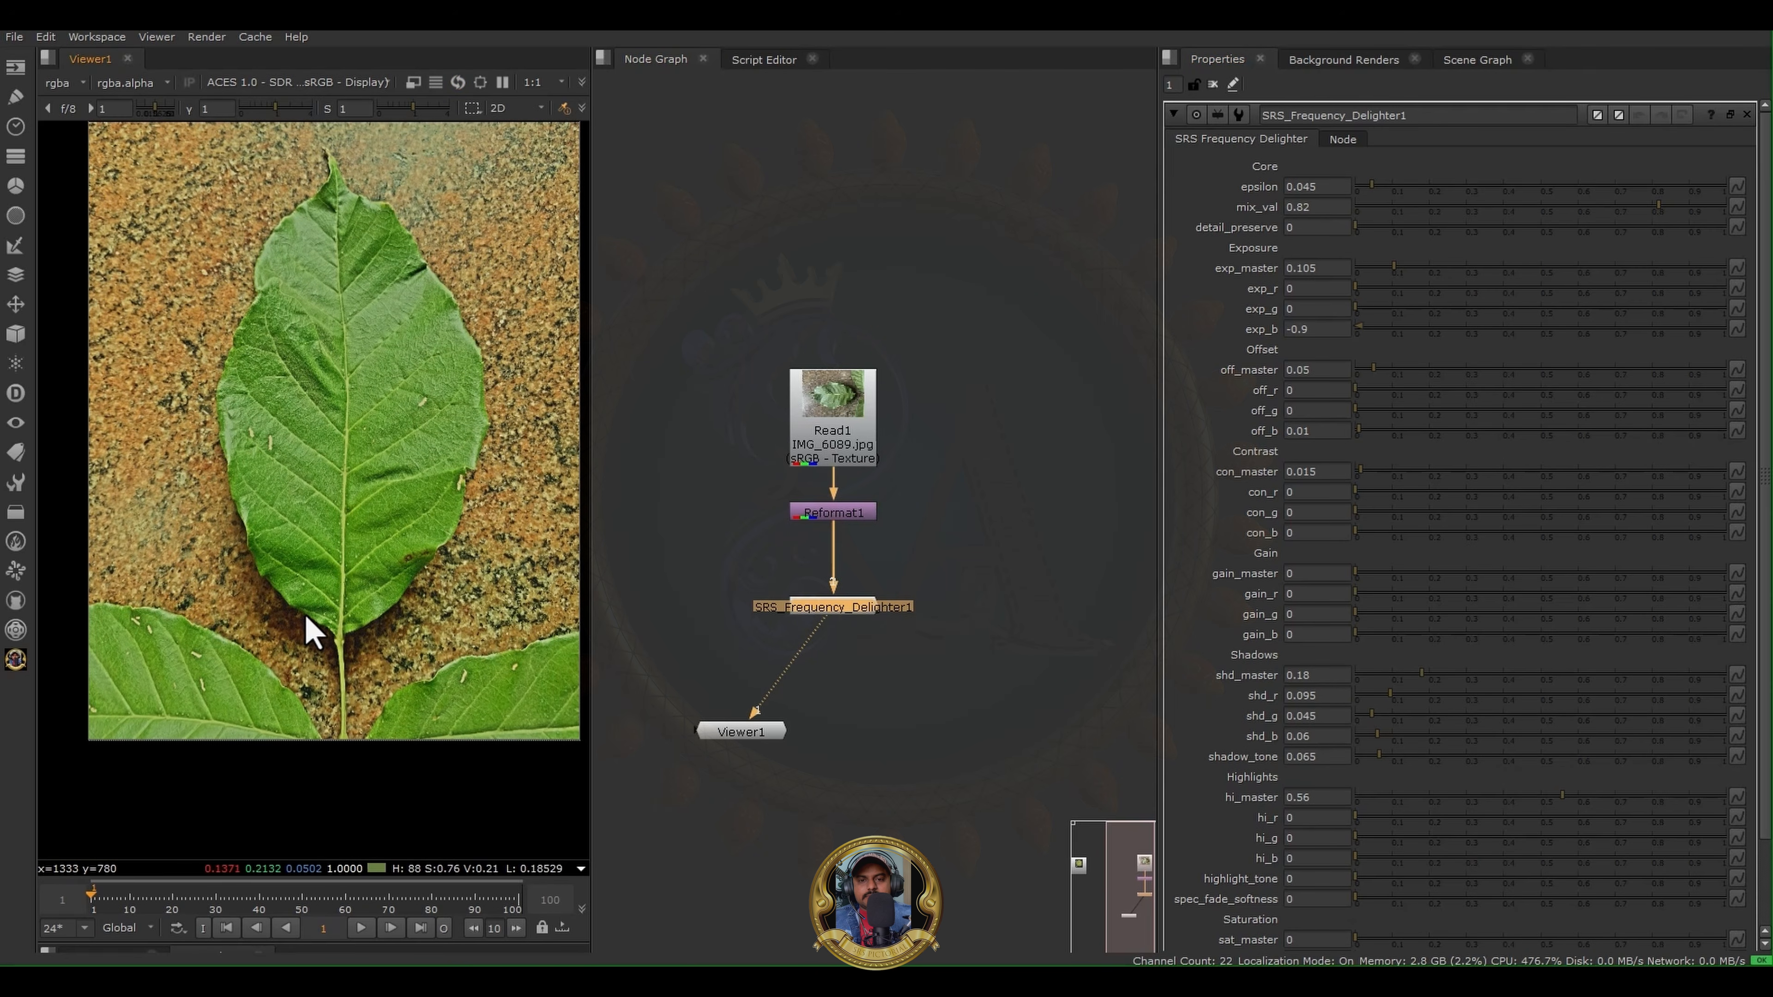
pyautogui.scroll(3, 330, 356)
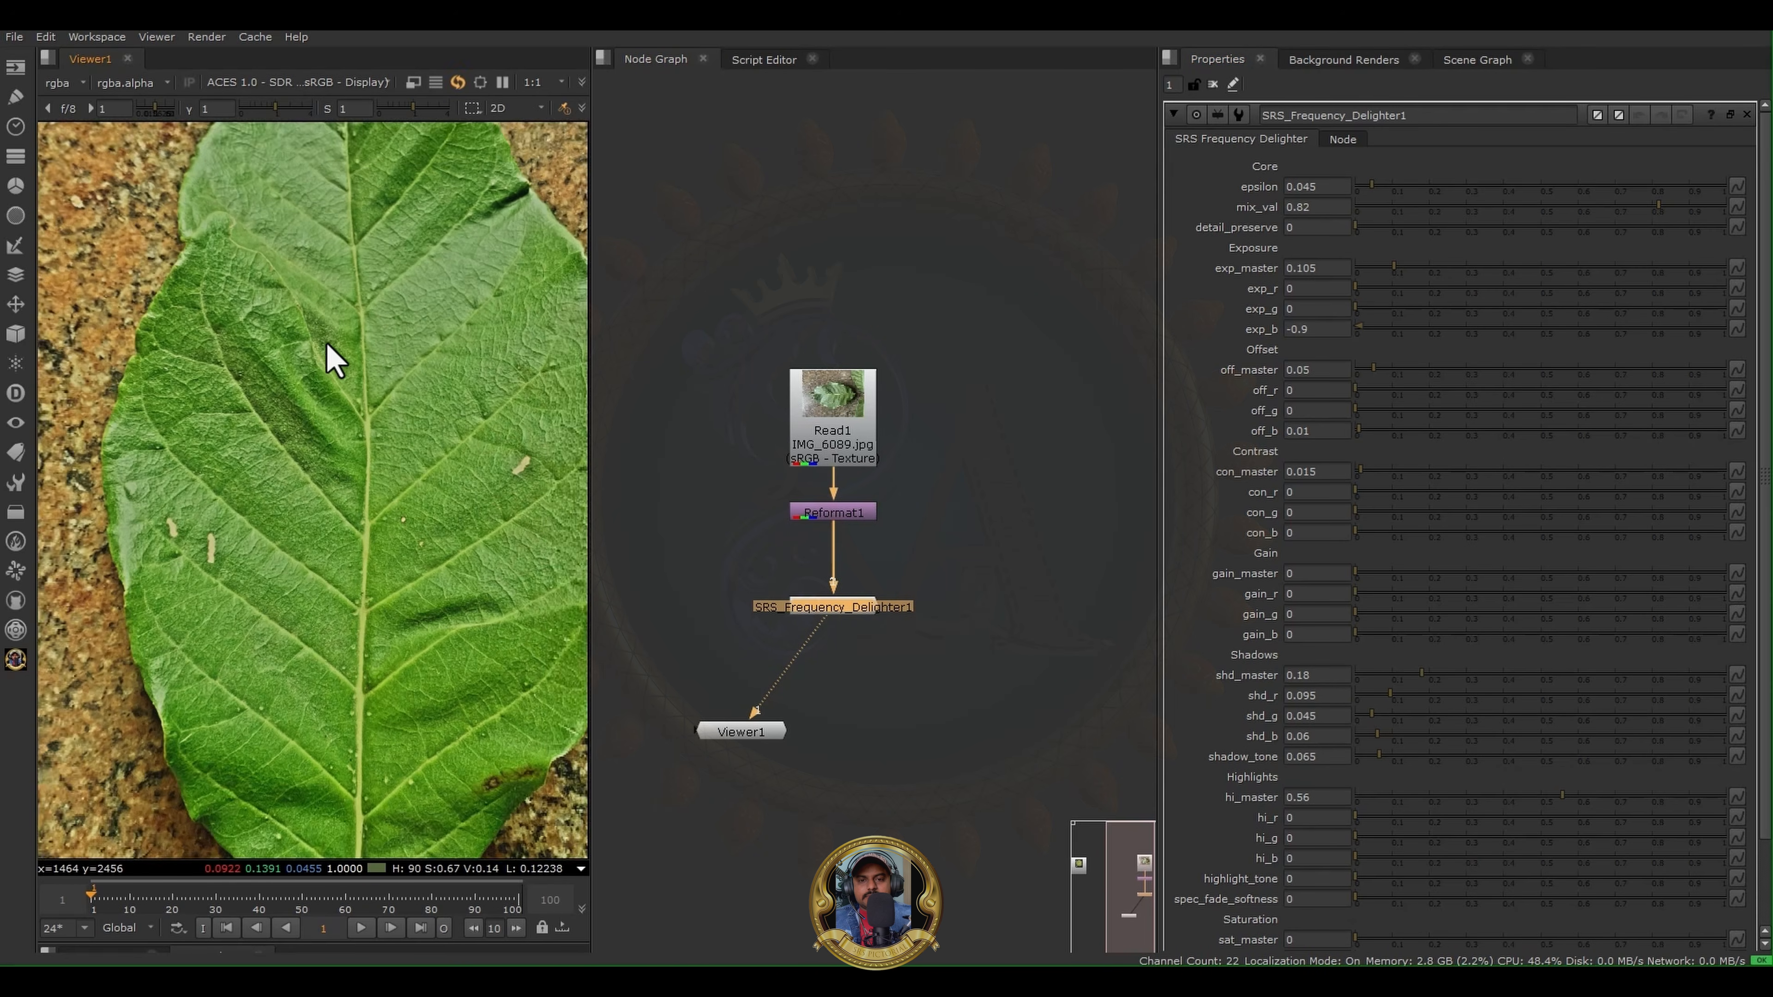
pyautogui.scroll(-1, 332, 359)
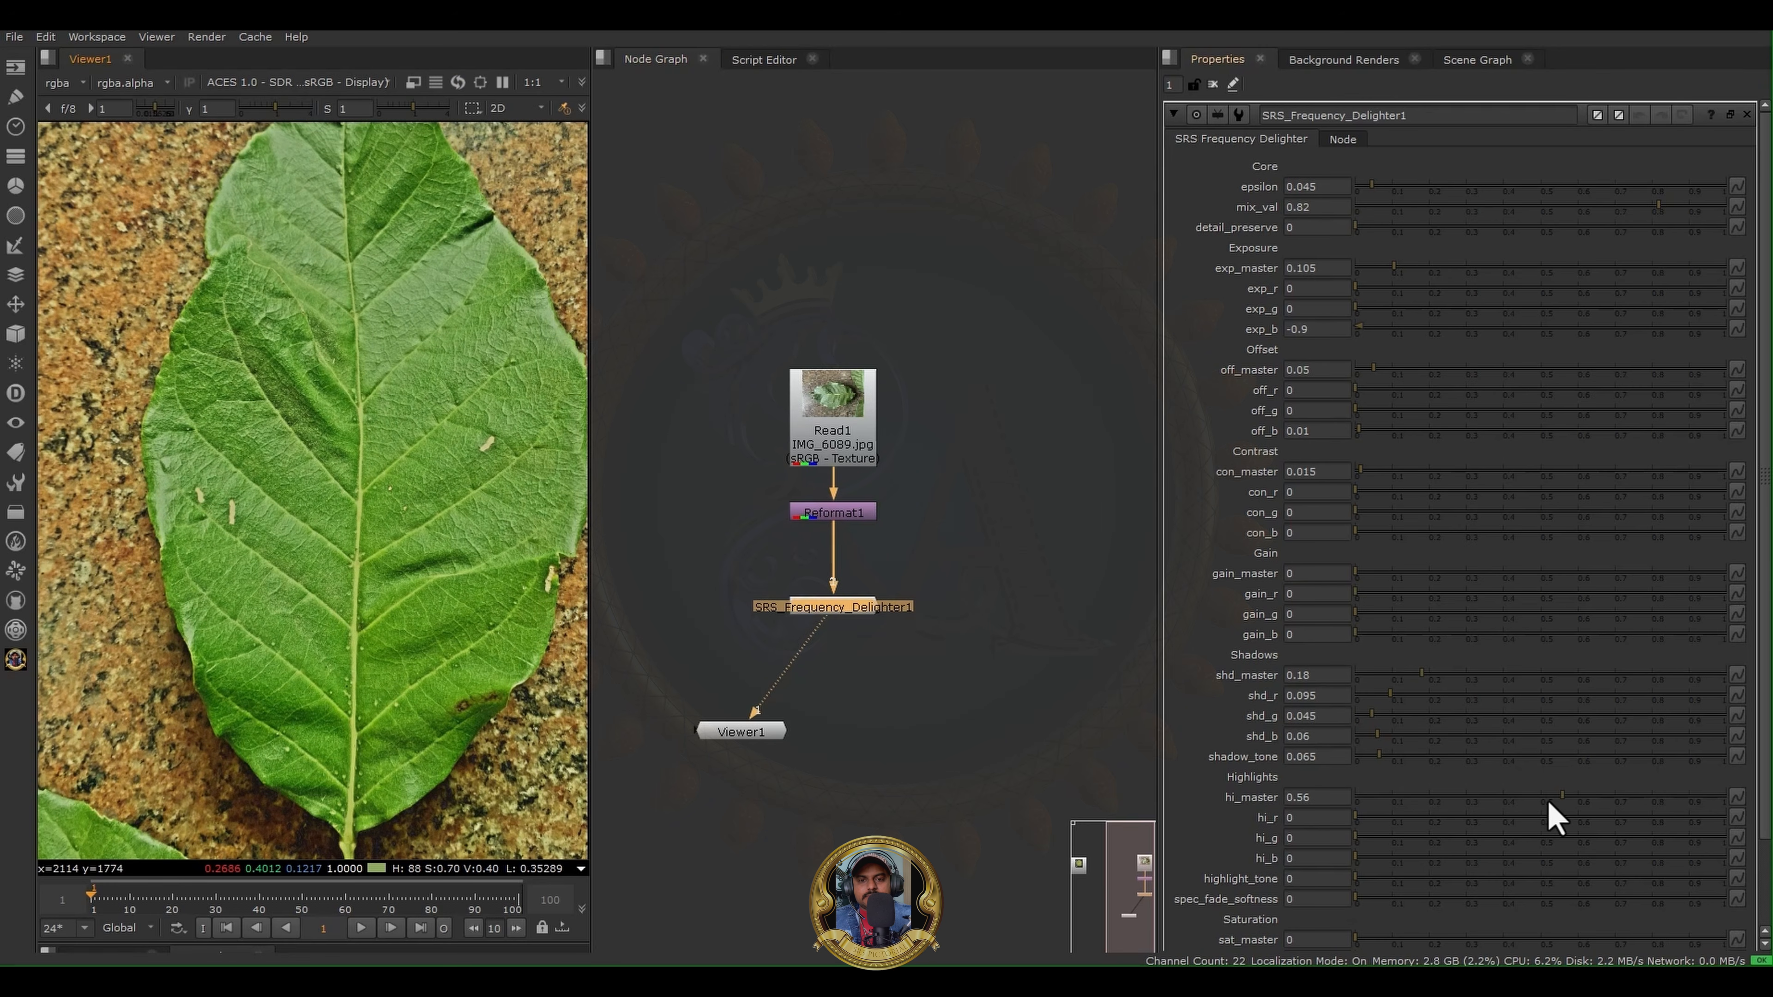
pyautogui.moveTo(1548, 803)
pyautogui.mouseDown()
pyautogui.moveTo(1400, 813)
pyautogui.moveTo(1551, 805)
pyautogui.mouseUp()
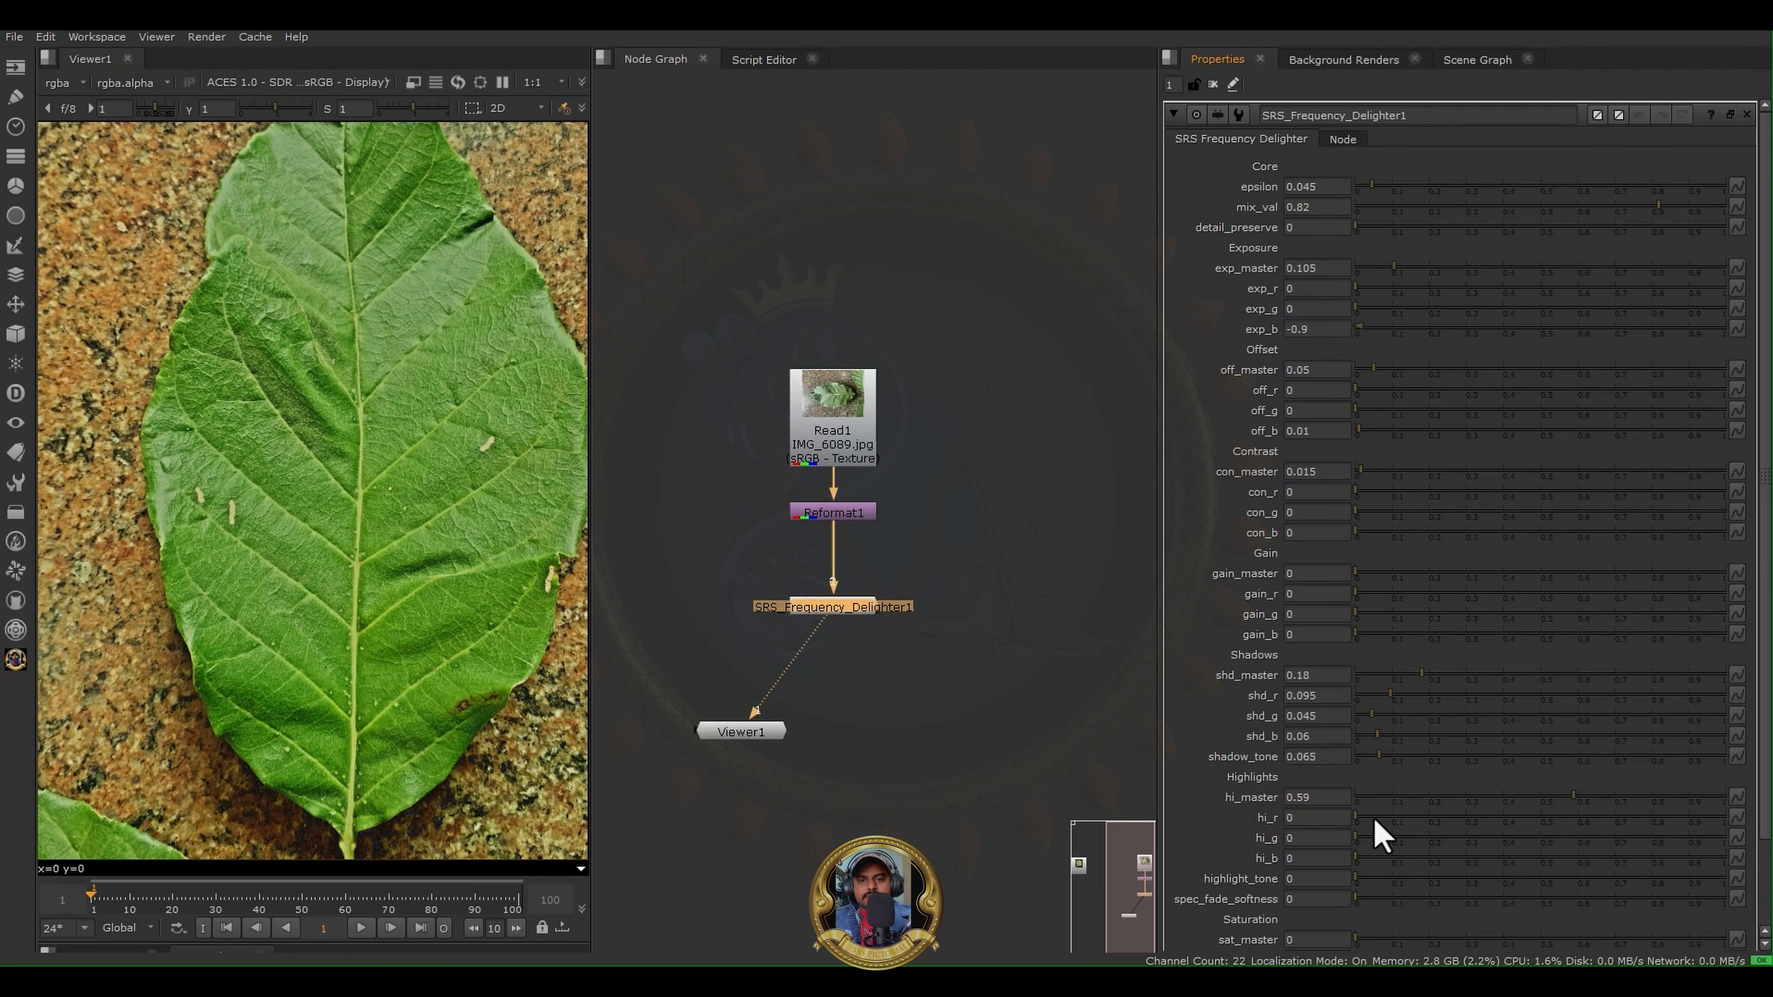
pyautogui.click(1360, 821)
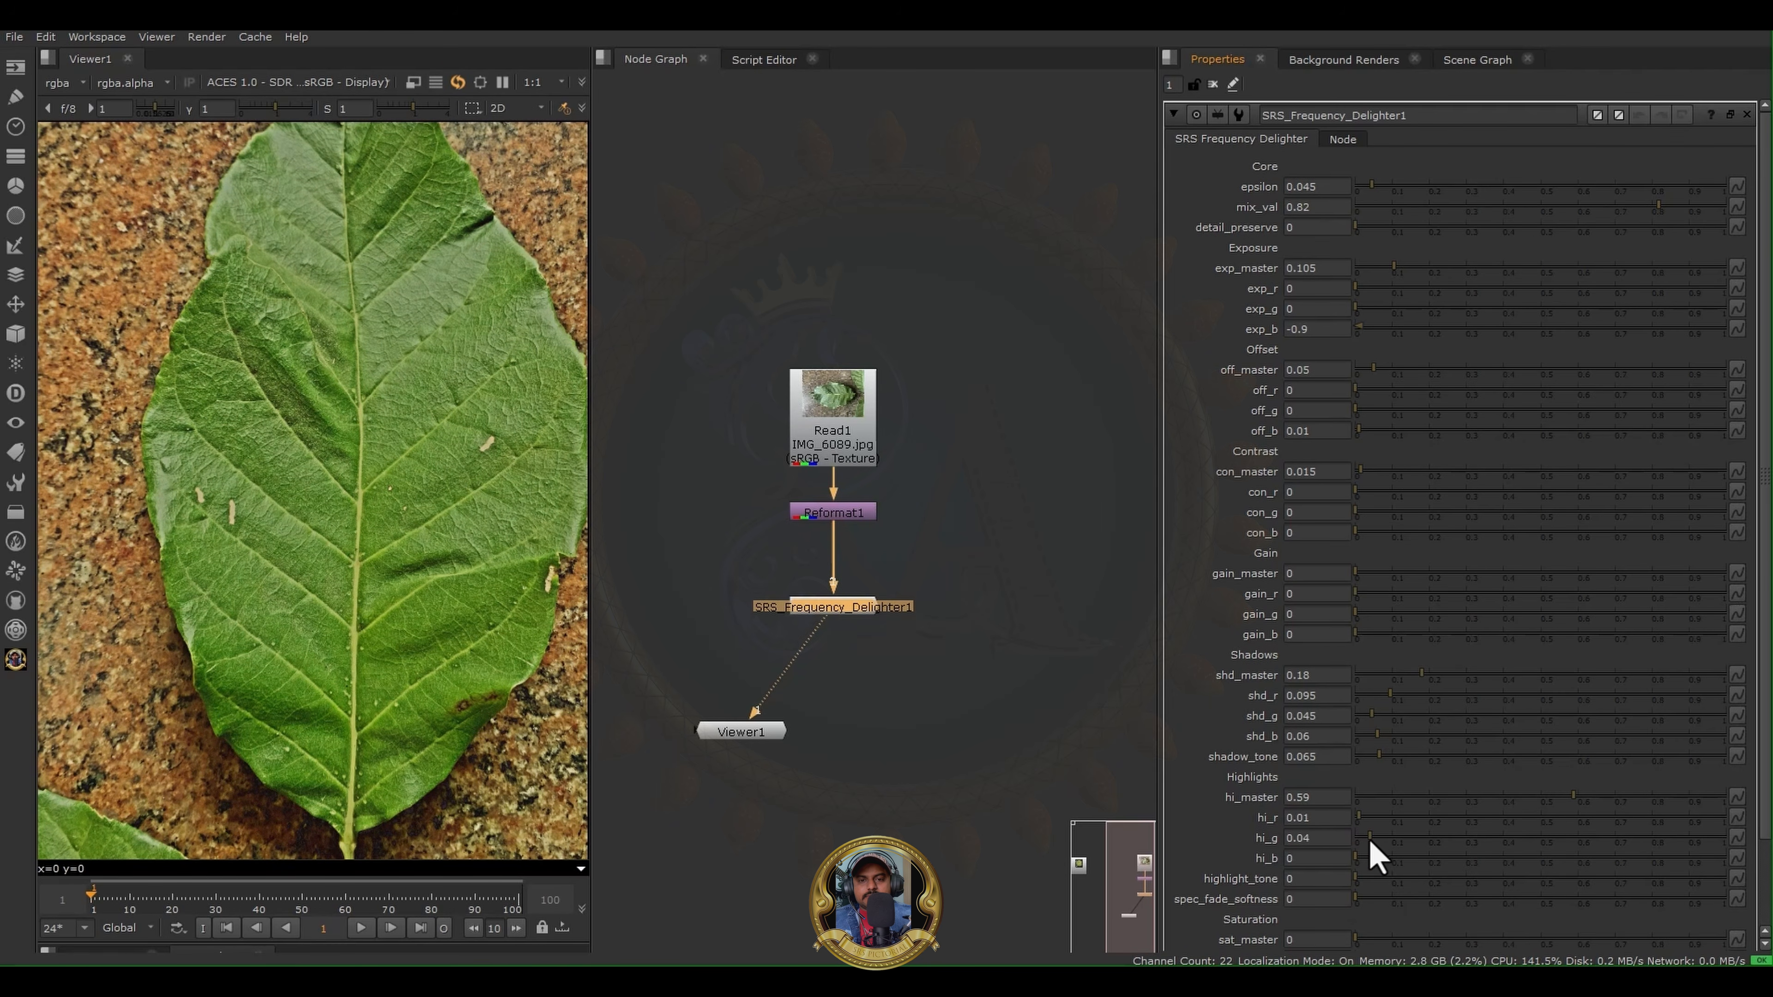
pyautogui.click(1364, 840)
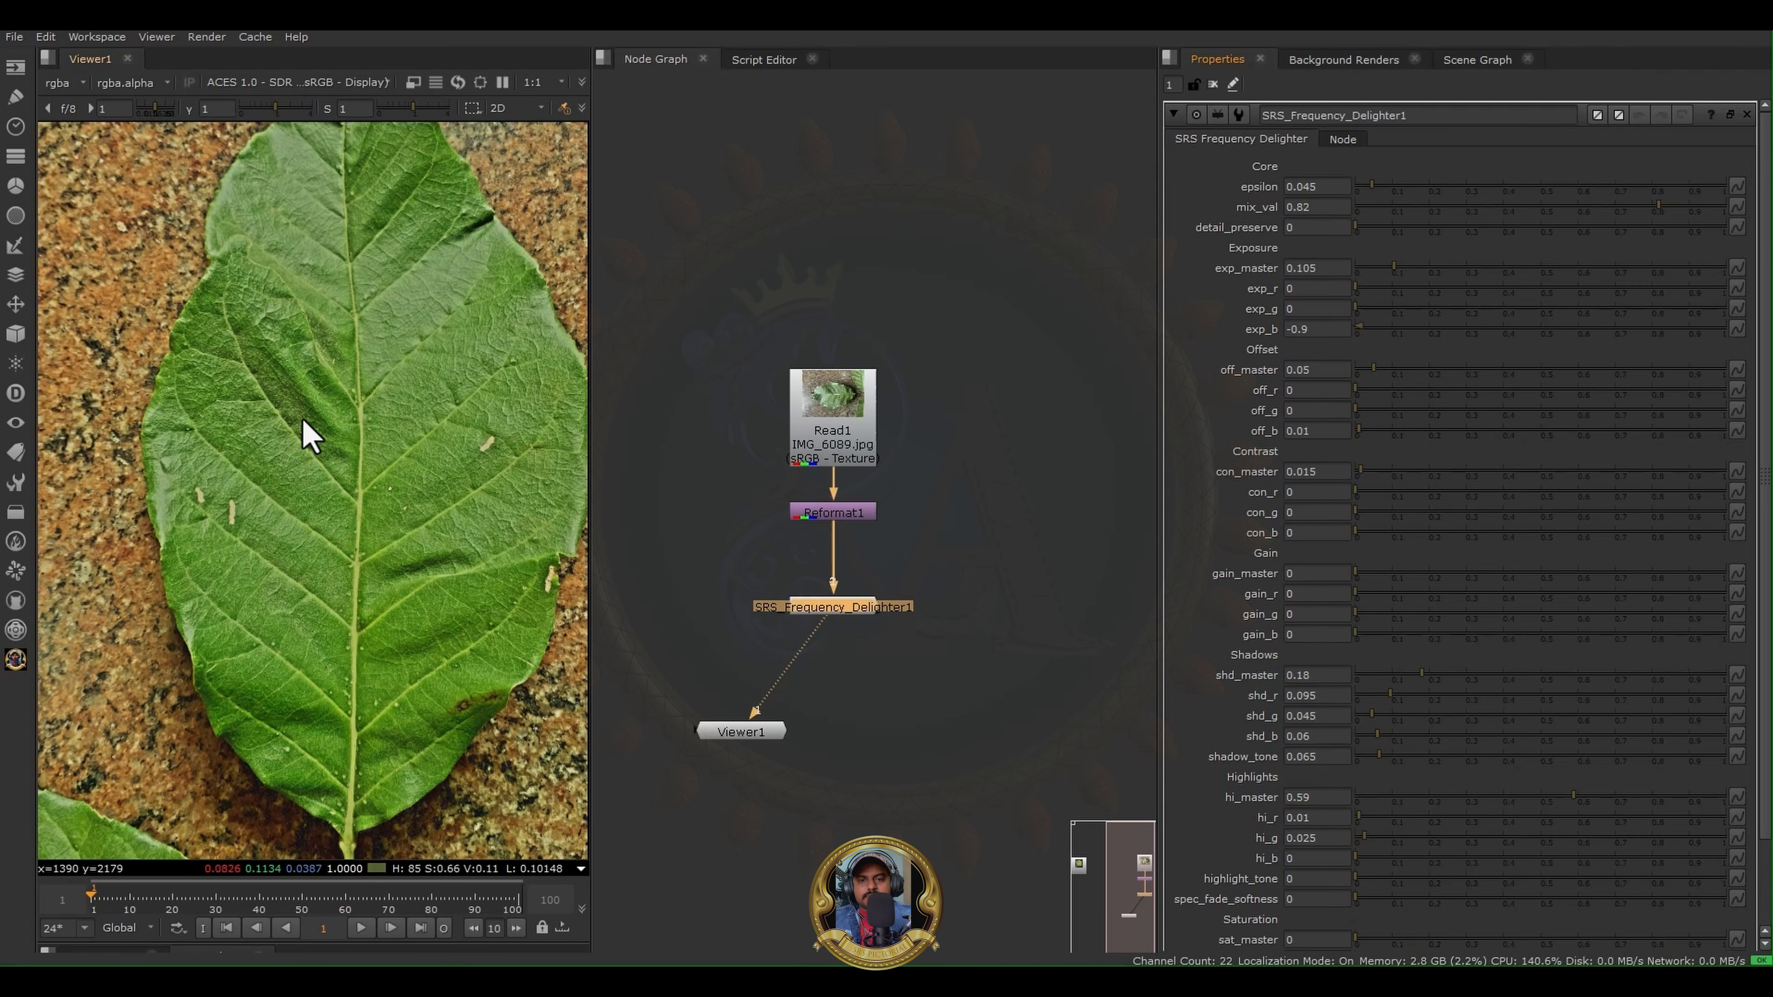
# - Examine the delighted leaf as a whole and up close around its veins, and bring the delighter's saturation controls into view
pyautogui.scroll(-2, 348, 455)
pyautogui.scroll(5, 347, 440)
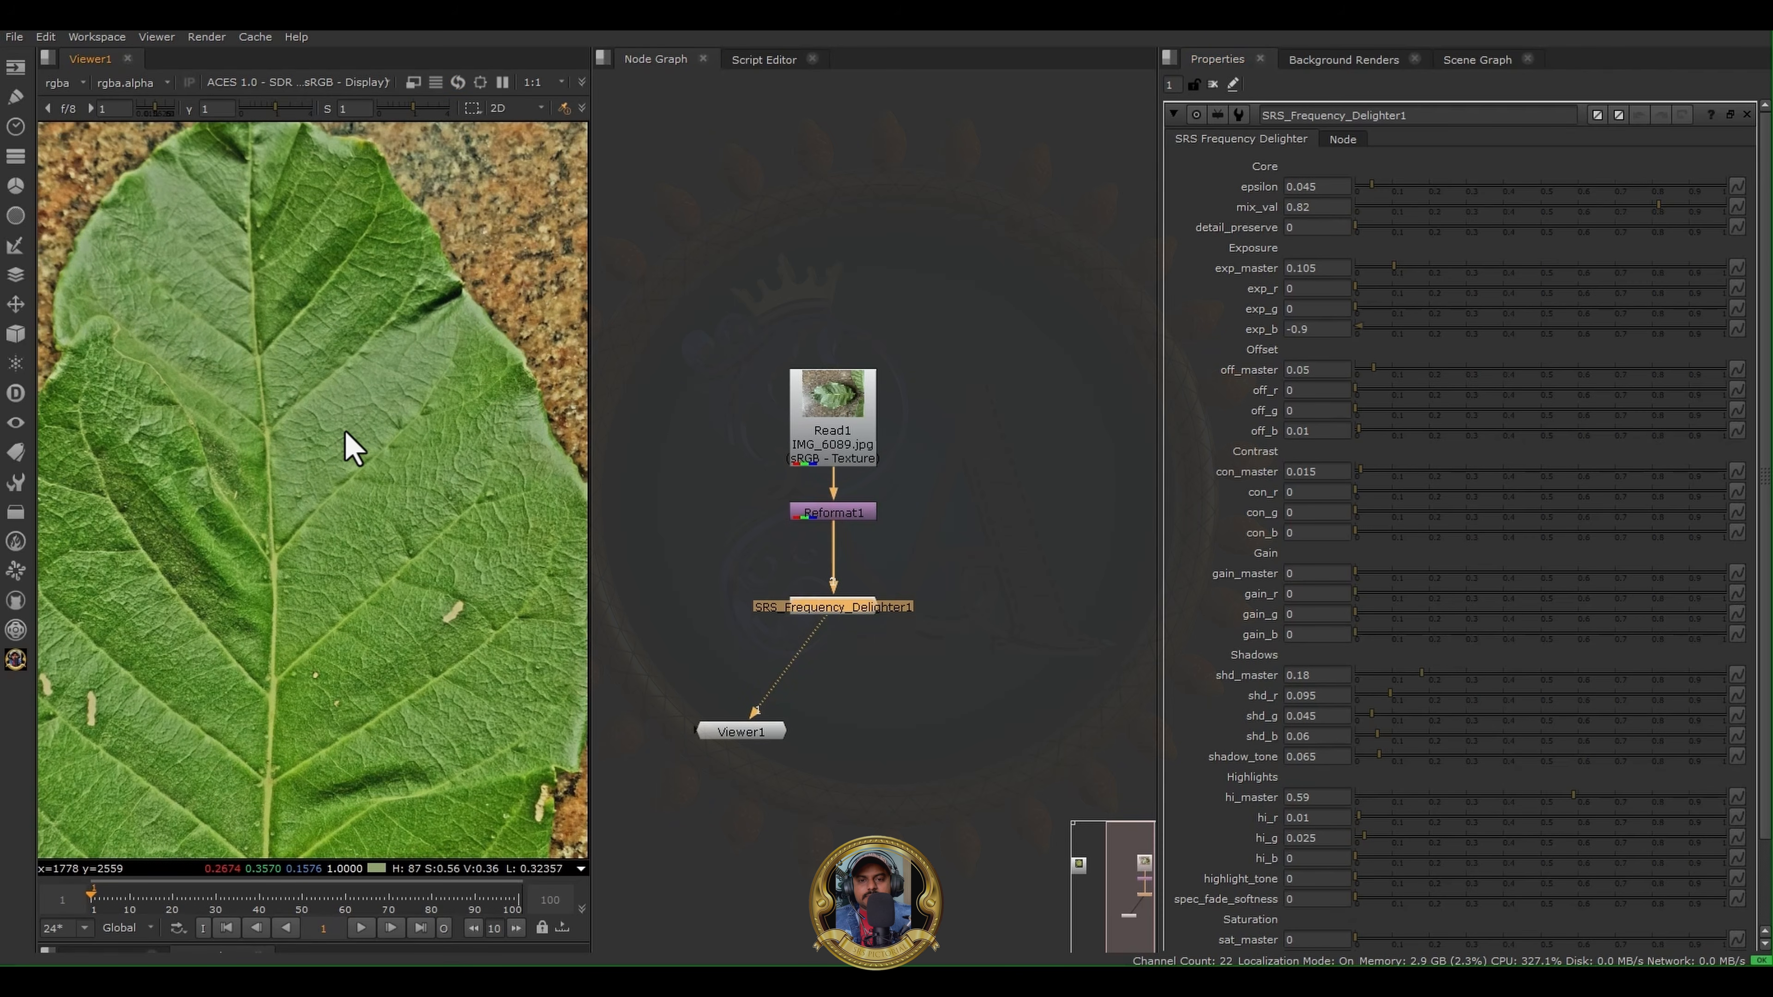
pyautogui.scroll(-3, 354, 447)
pyautogui.scroll(1, 360, 437)
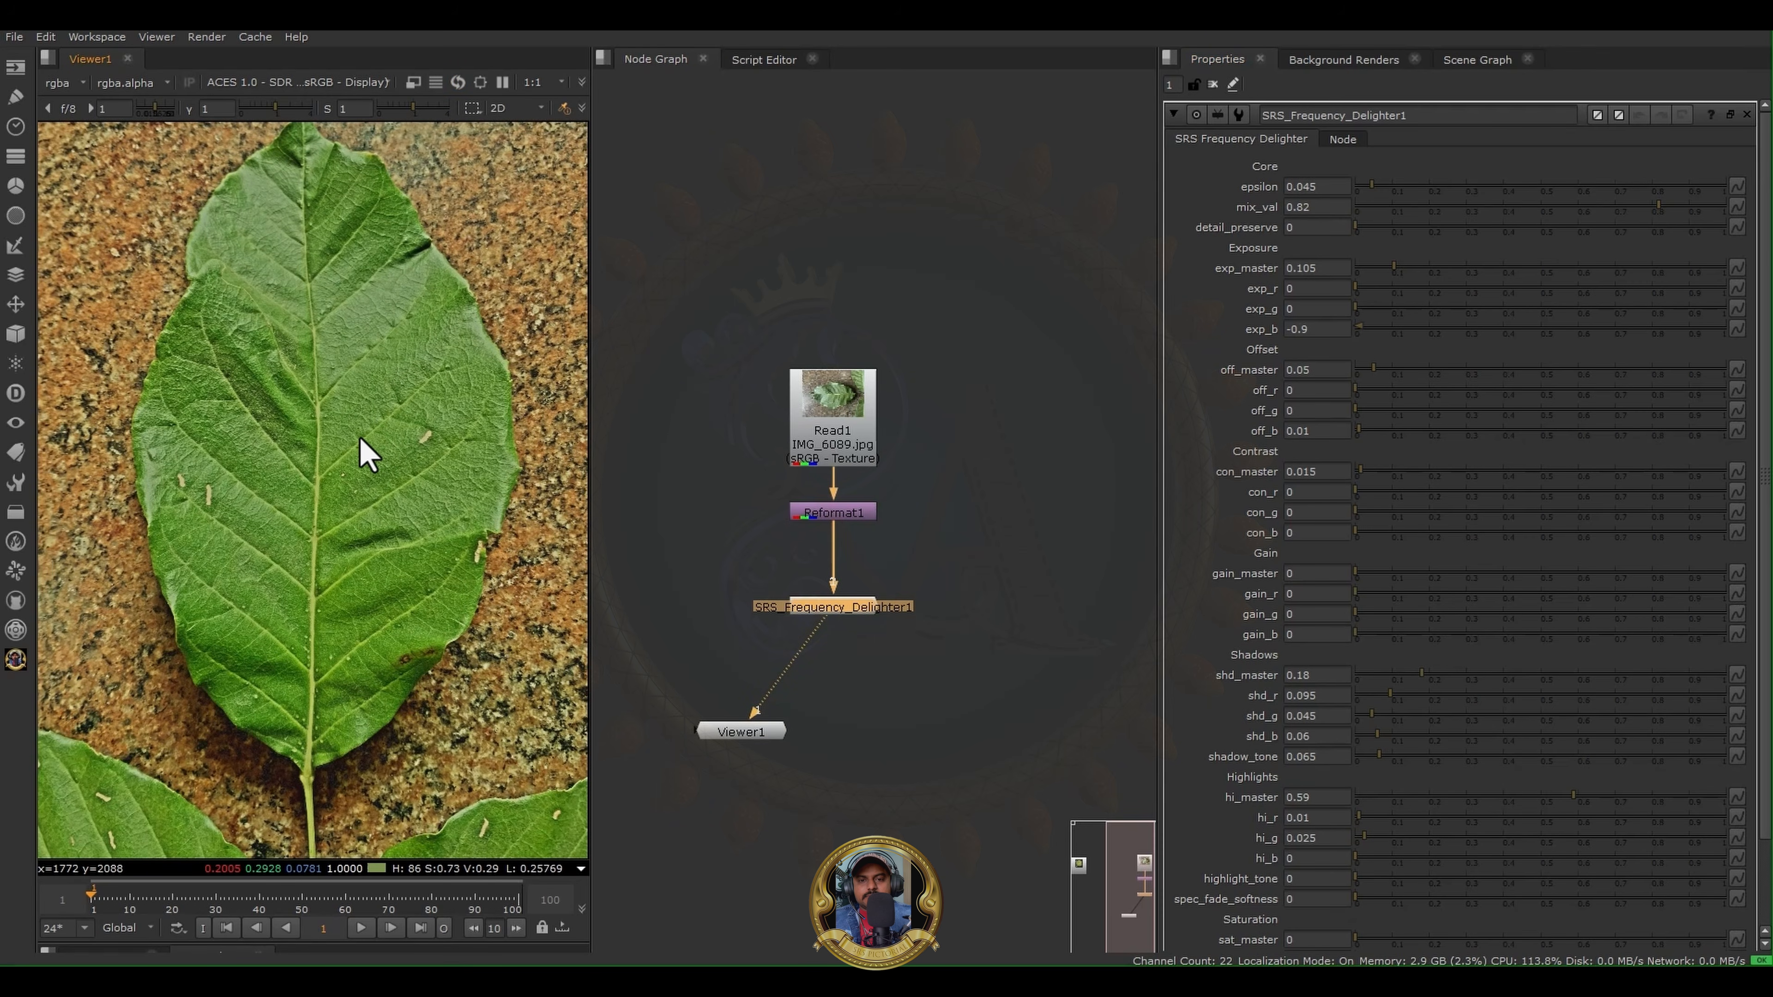
pyautogui.scroll(2, 360, 437)
pyautogui.scroll(4, 392, 451)
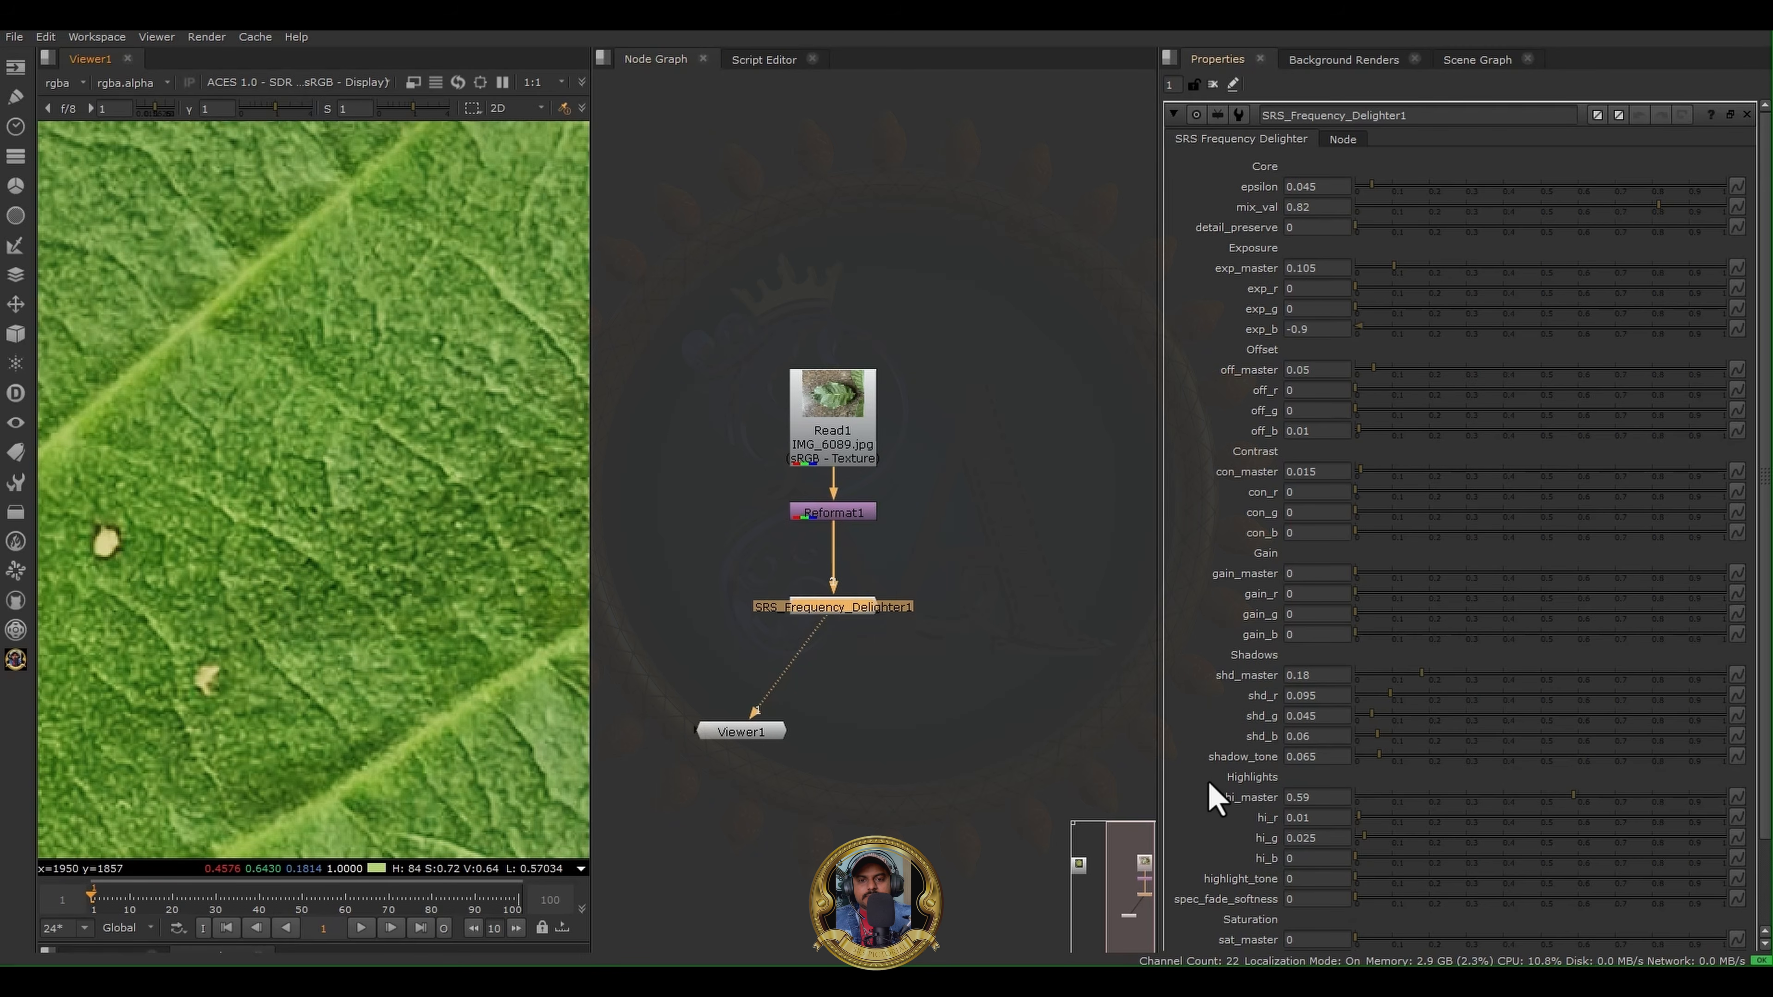
pyautogui.scroll(-3, 1220, 814)
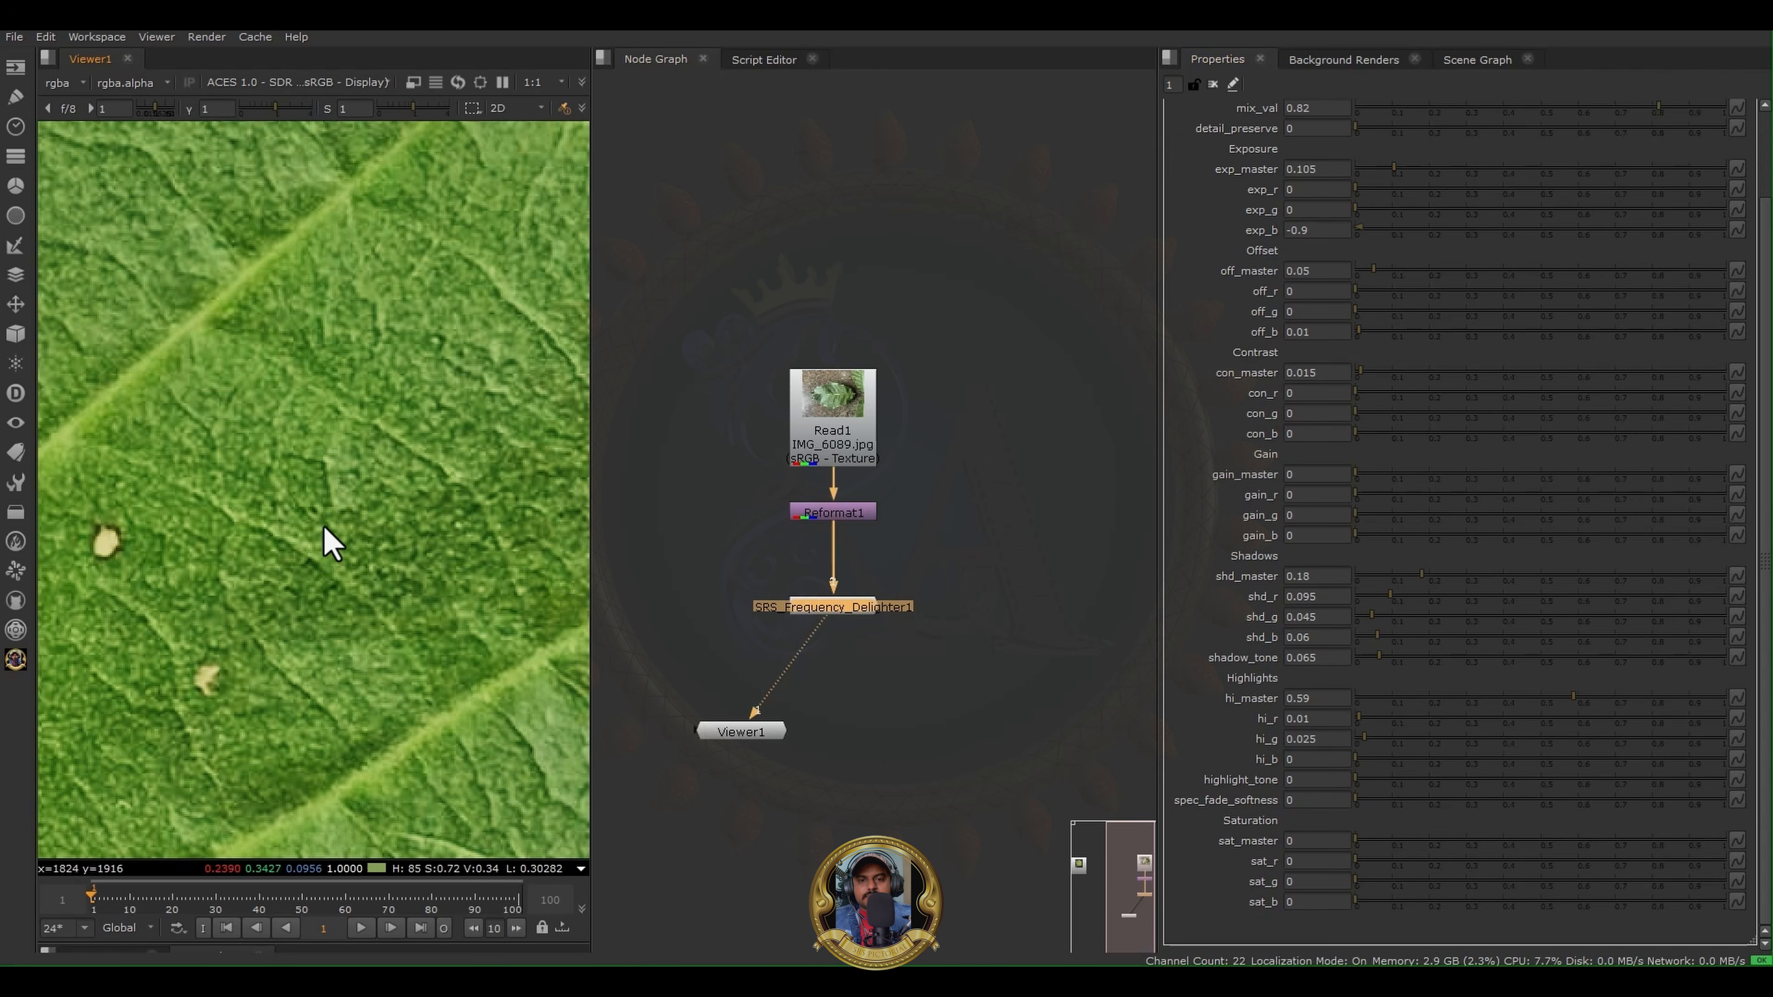
# - Compare the whole leaf before and after delighting by viewing Reformat1 and SRS_Frequency_Delighter1 in turn
pyautogui.scroll(-6, 325, 538)
pyautogui.scroll(-2, 419, 650)
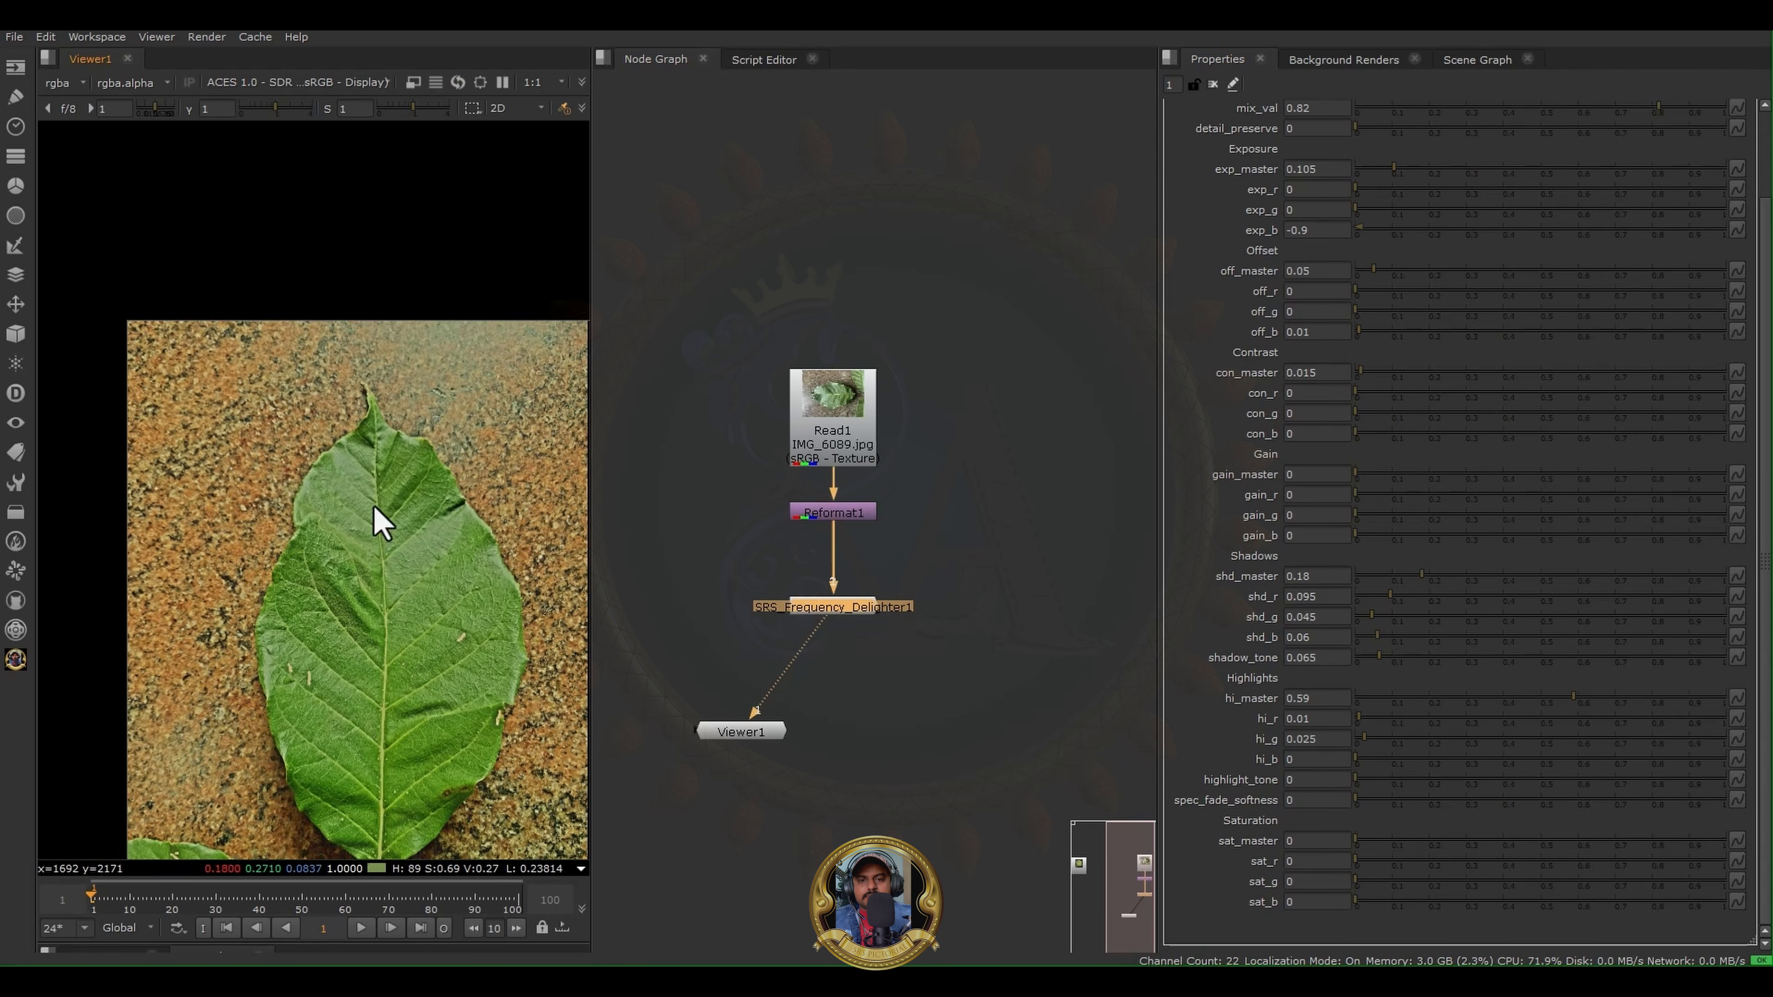
pyautogui.scroll(-3, 344, 407)
pyautogui.click(842, 419)
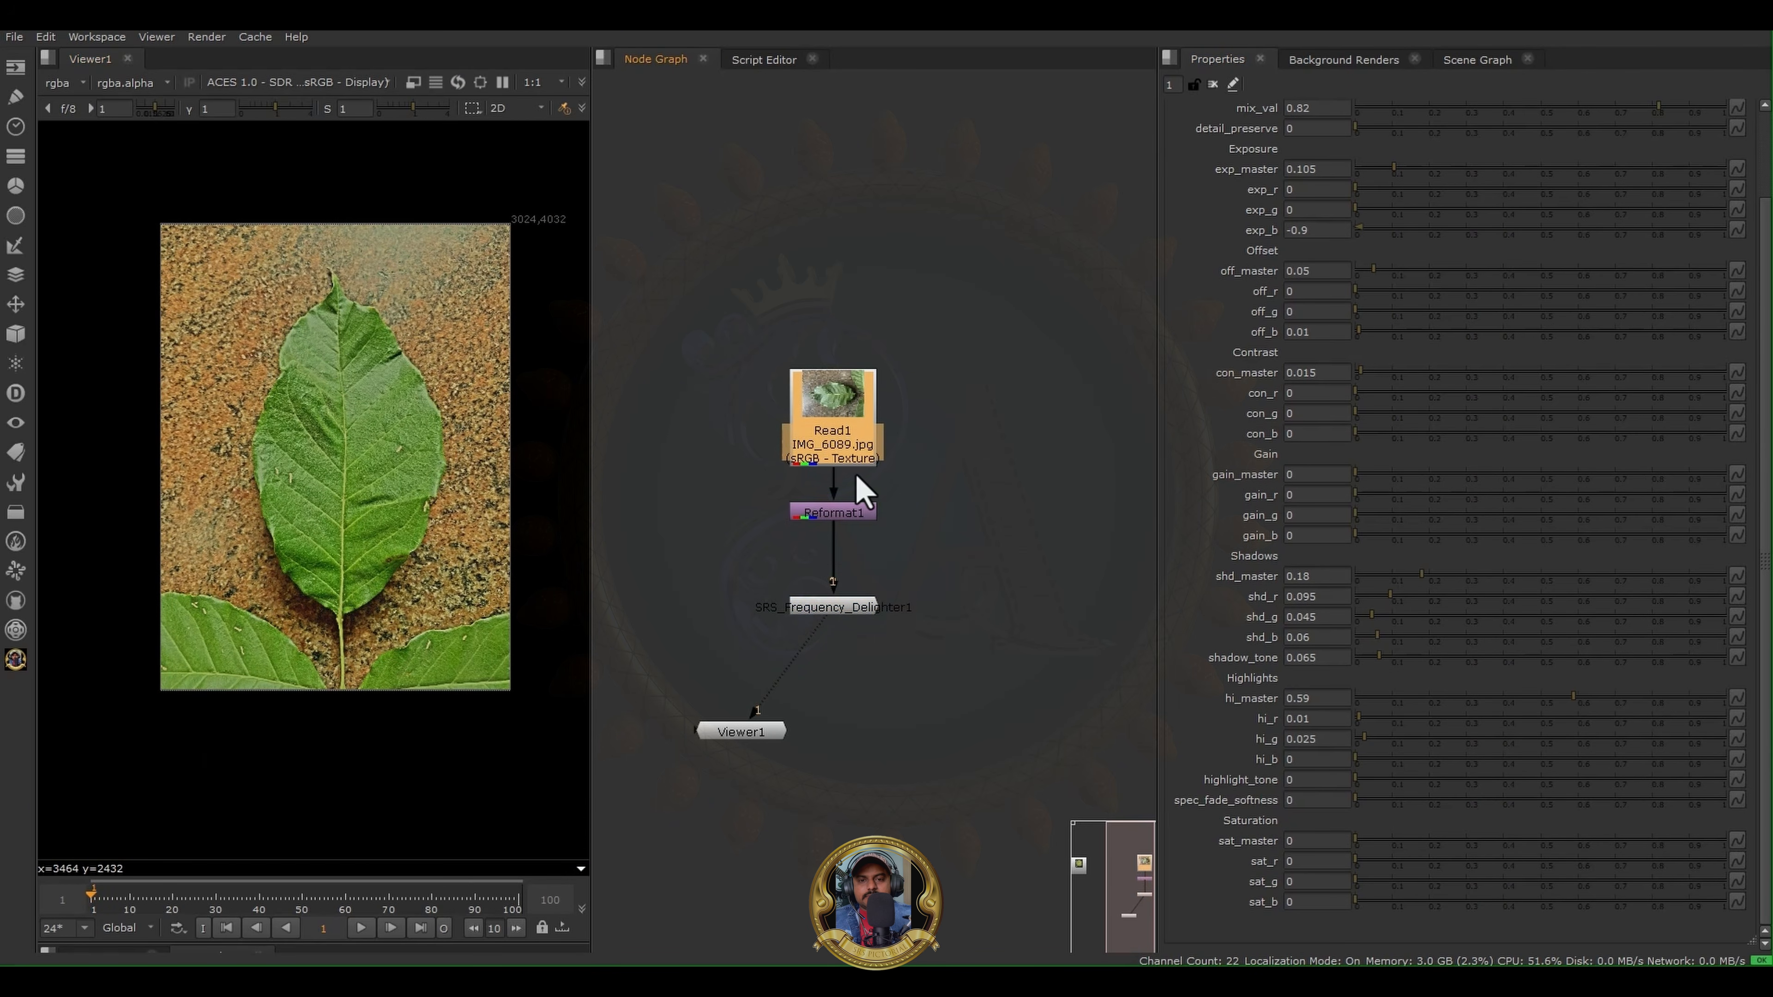
pyautogui.click(848, 512)
pyautogui.press('1')
pyautogui.click(832, 609)
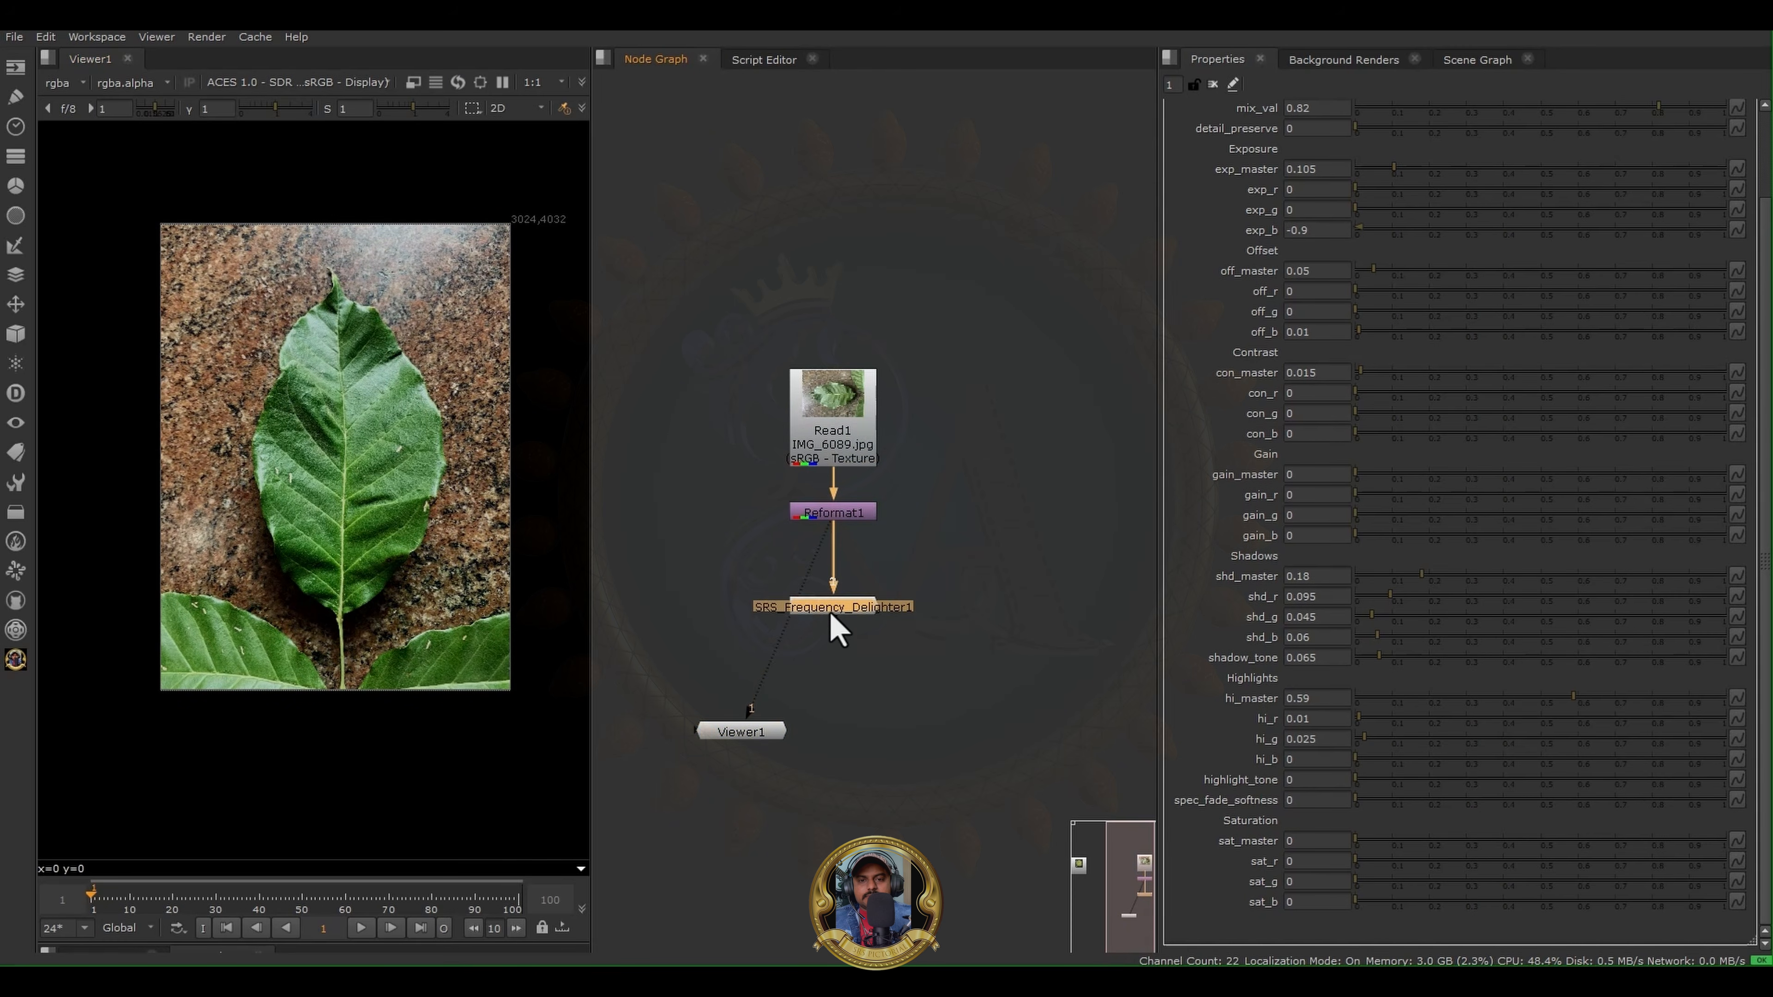
pyautogui.press('1')
# - Set the delighter's saturation to sat_master 0.05, sat_r 0.02, sat_g 0.04 and sat_b 0.06
pyautogui.scroll(3, 307, 544)
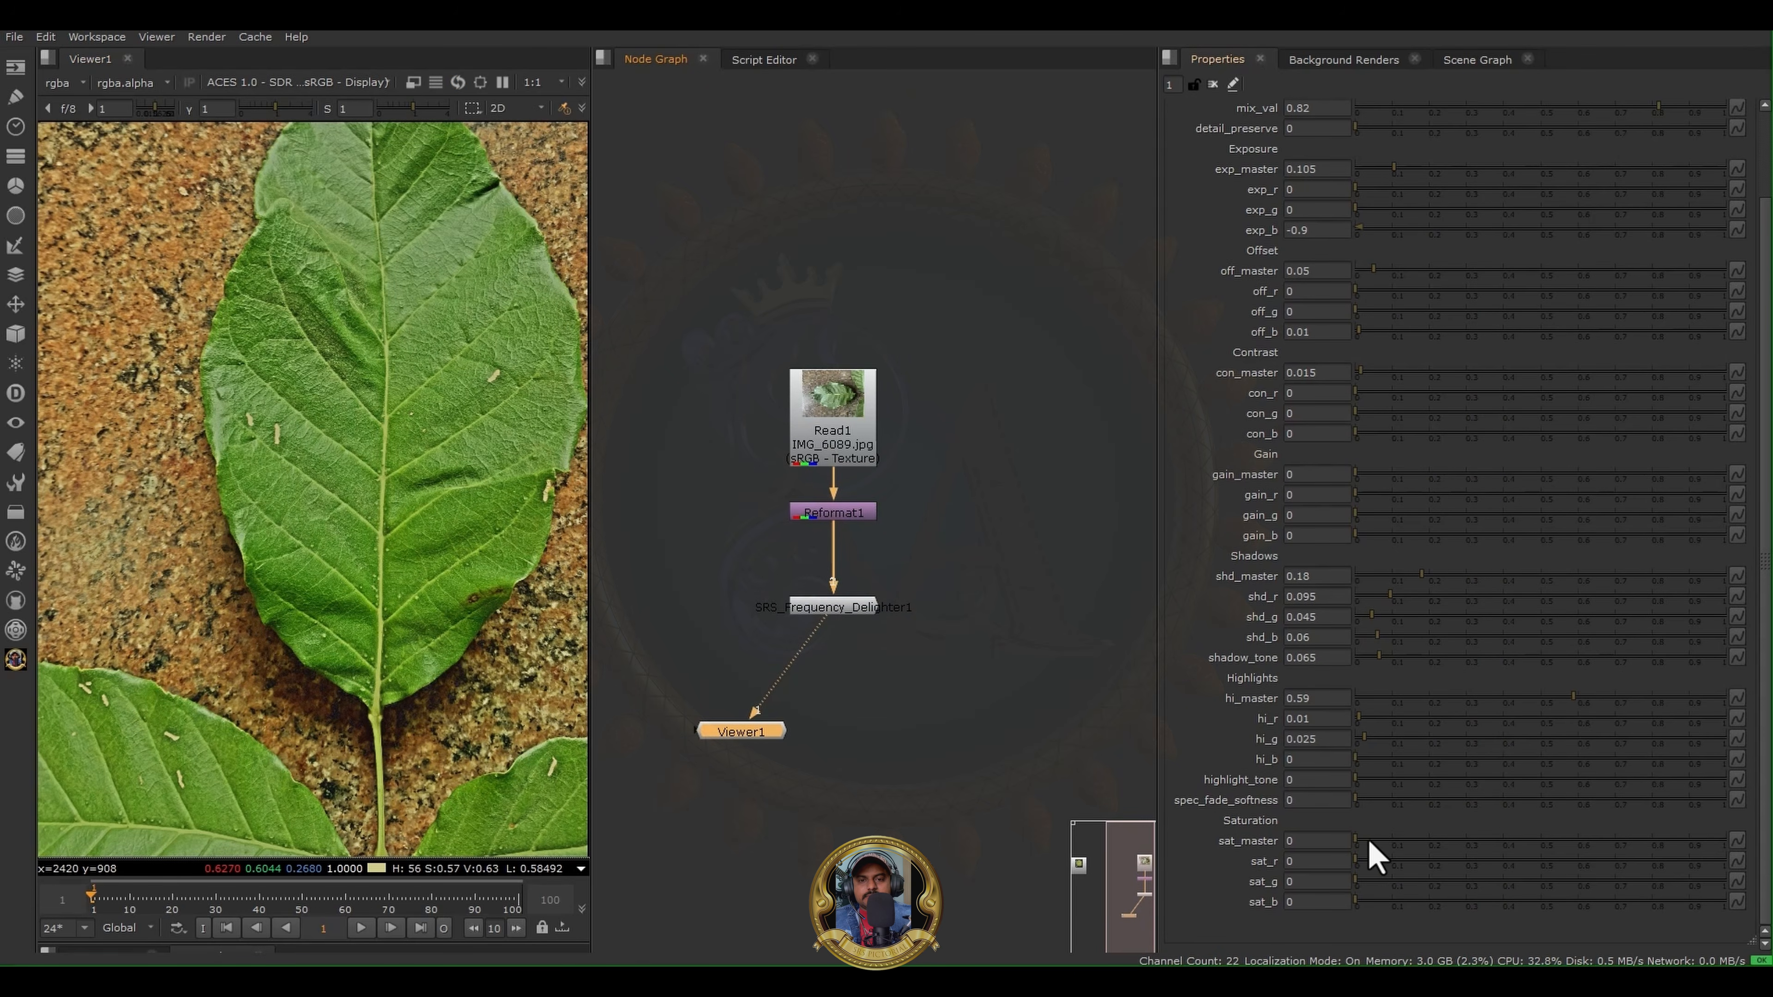
pyautogui.moveTo(1369, 840); pyautogui.dragTo(1563, 840)
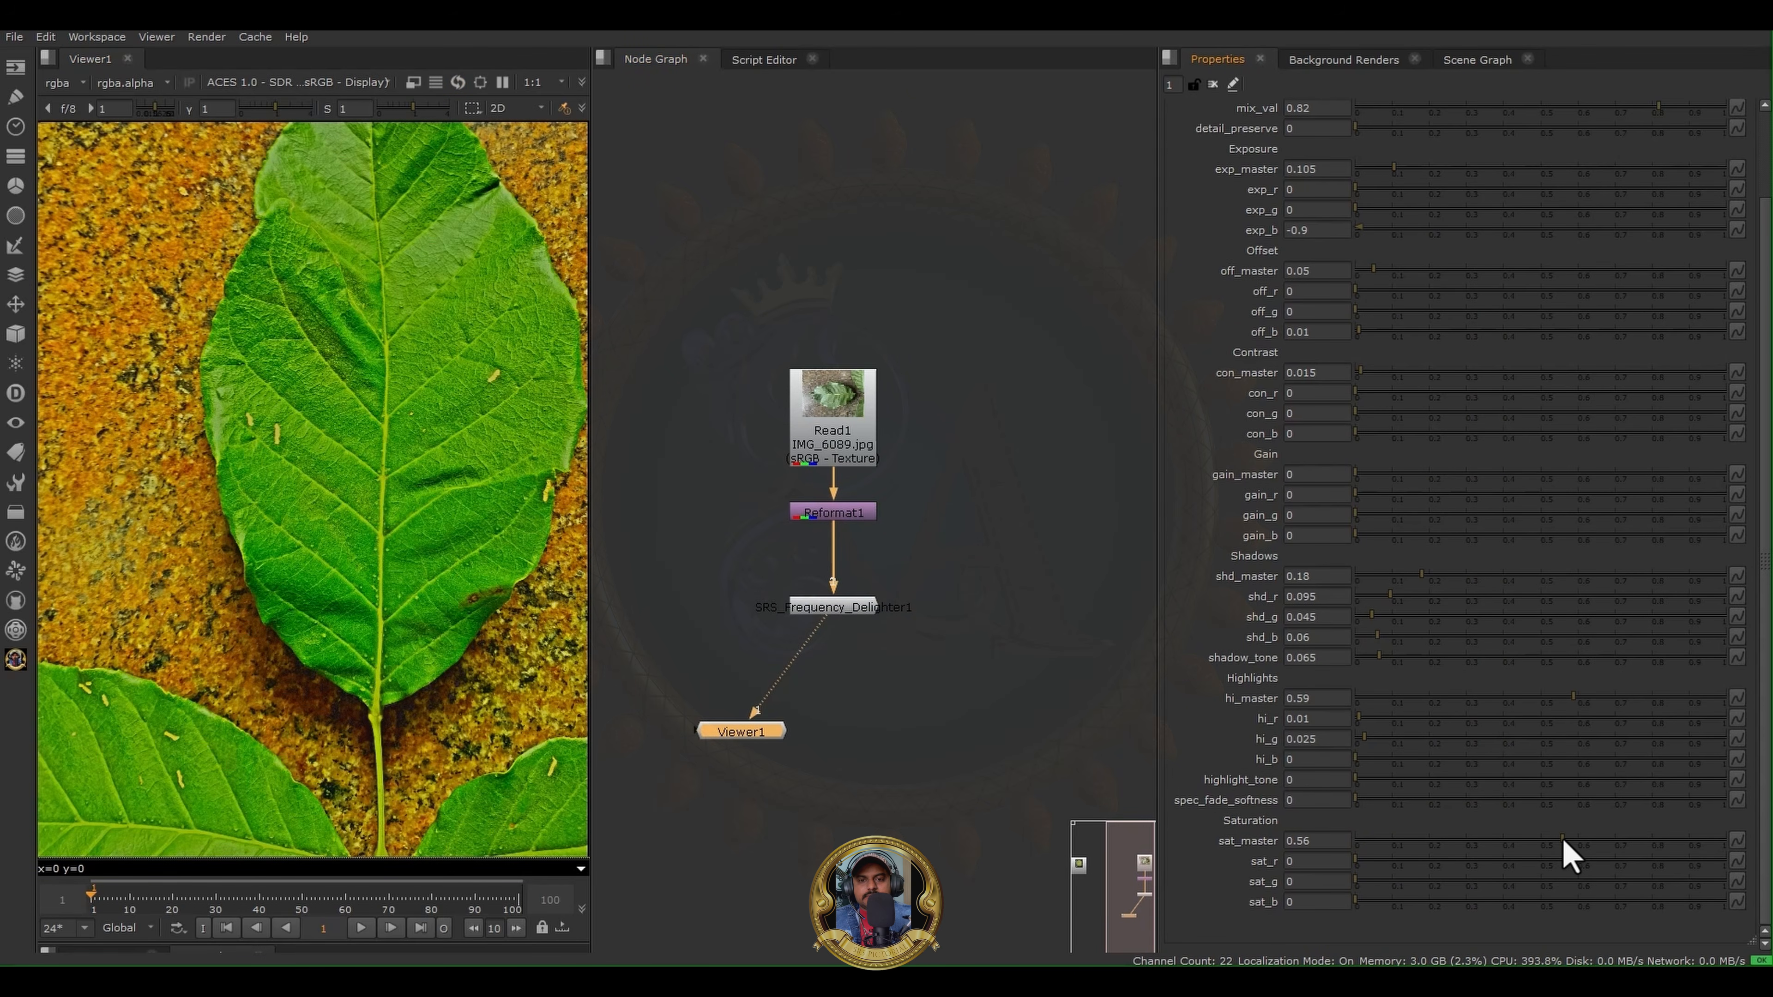
pyautogui.moveTo(1377, 847); pyautogui.dragTo(1353, 846)
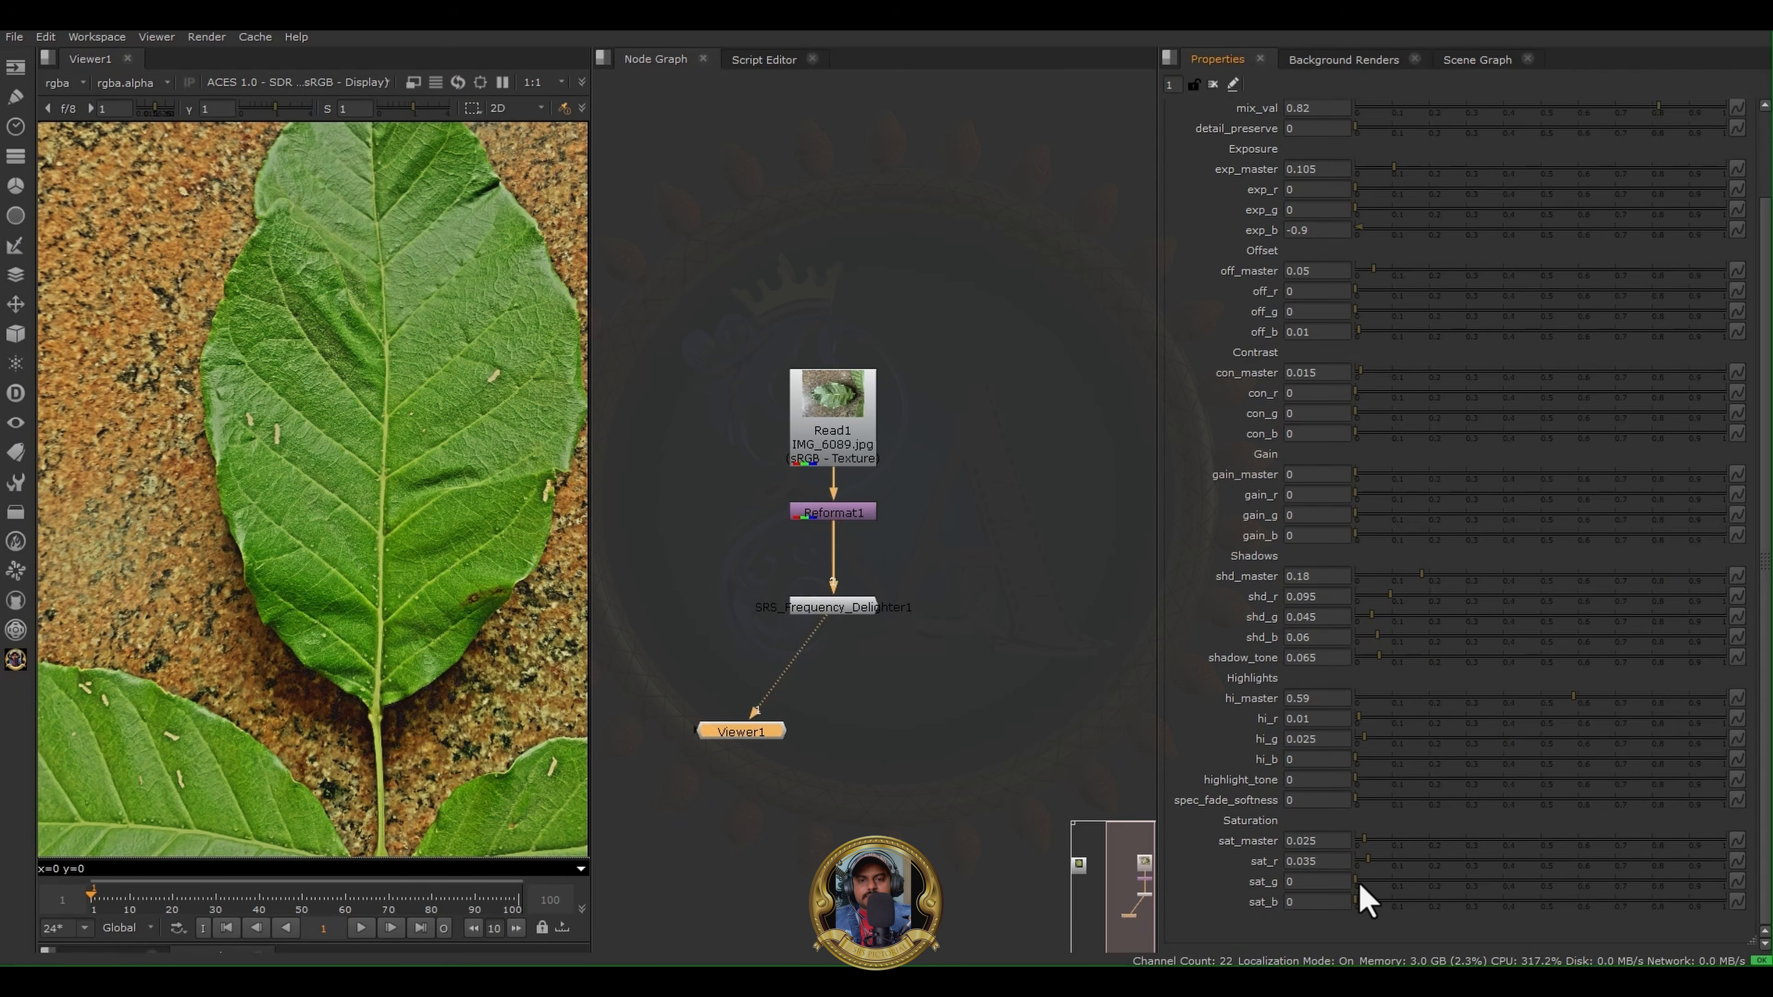
pyautogui.scroll(6, 395, 585)
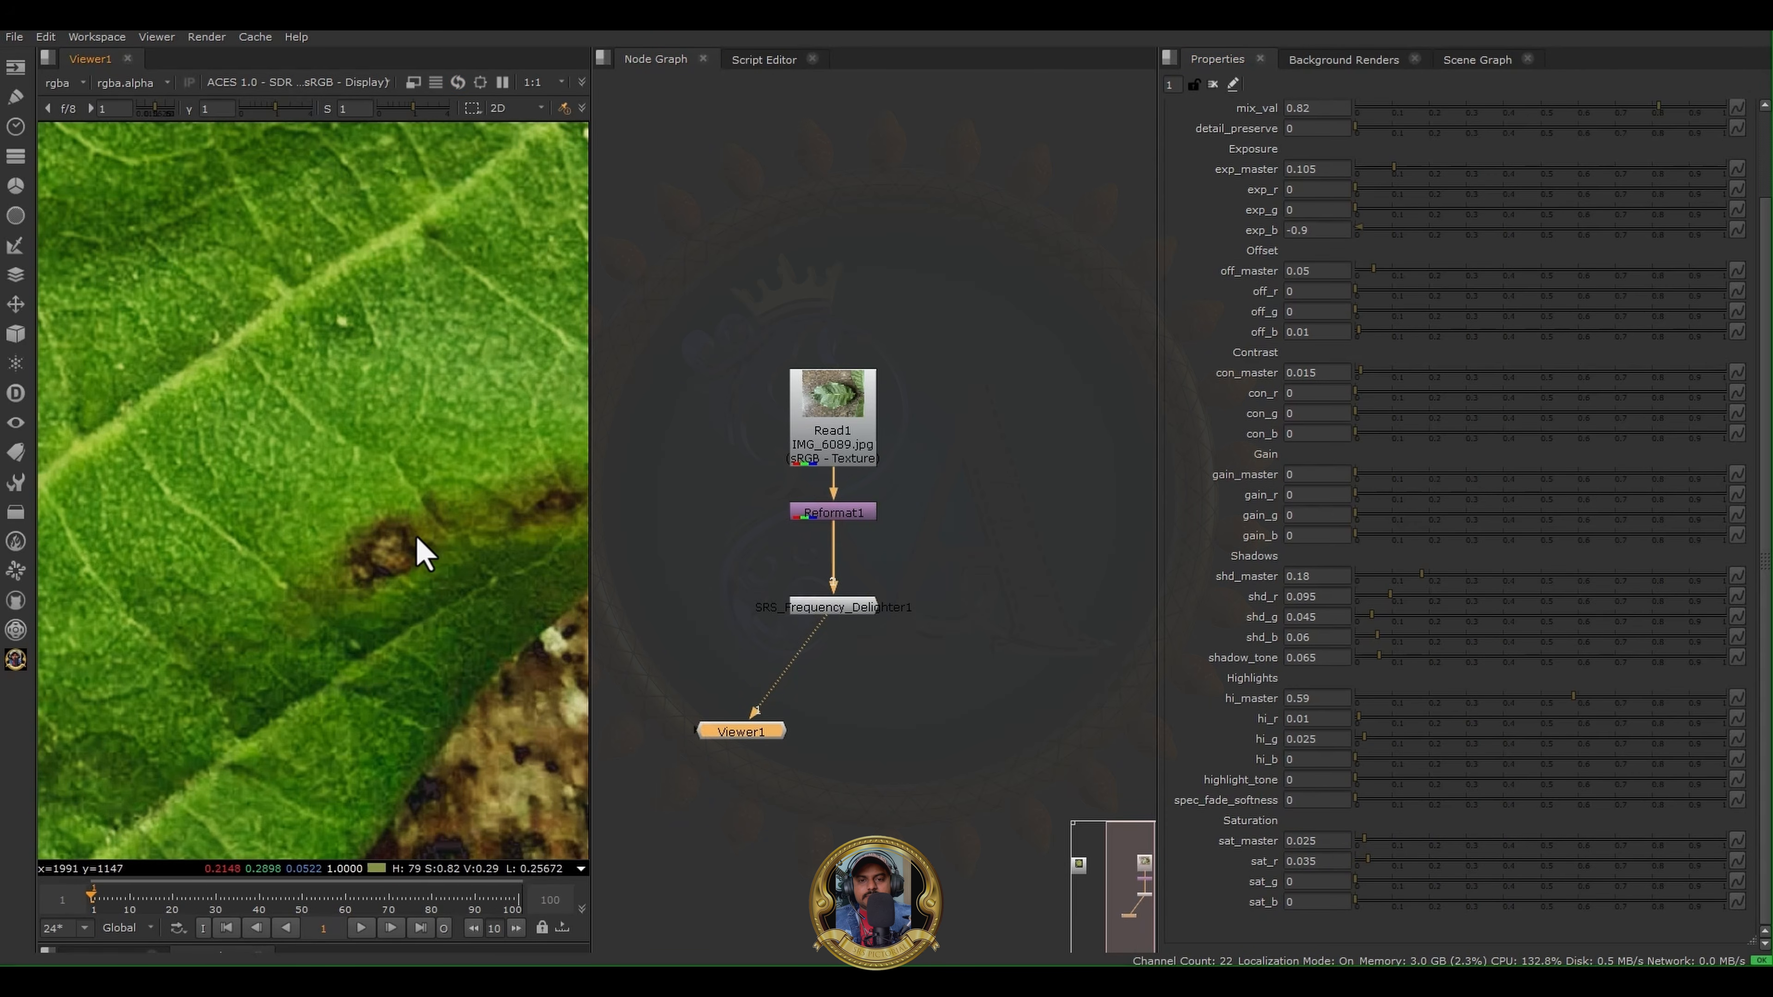
pyautogui.scroll(2, 416, 537)
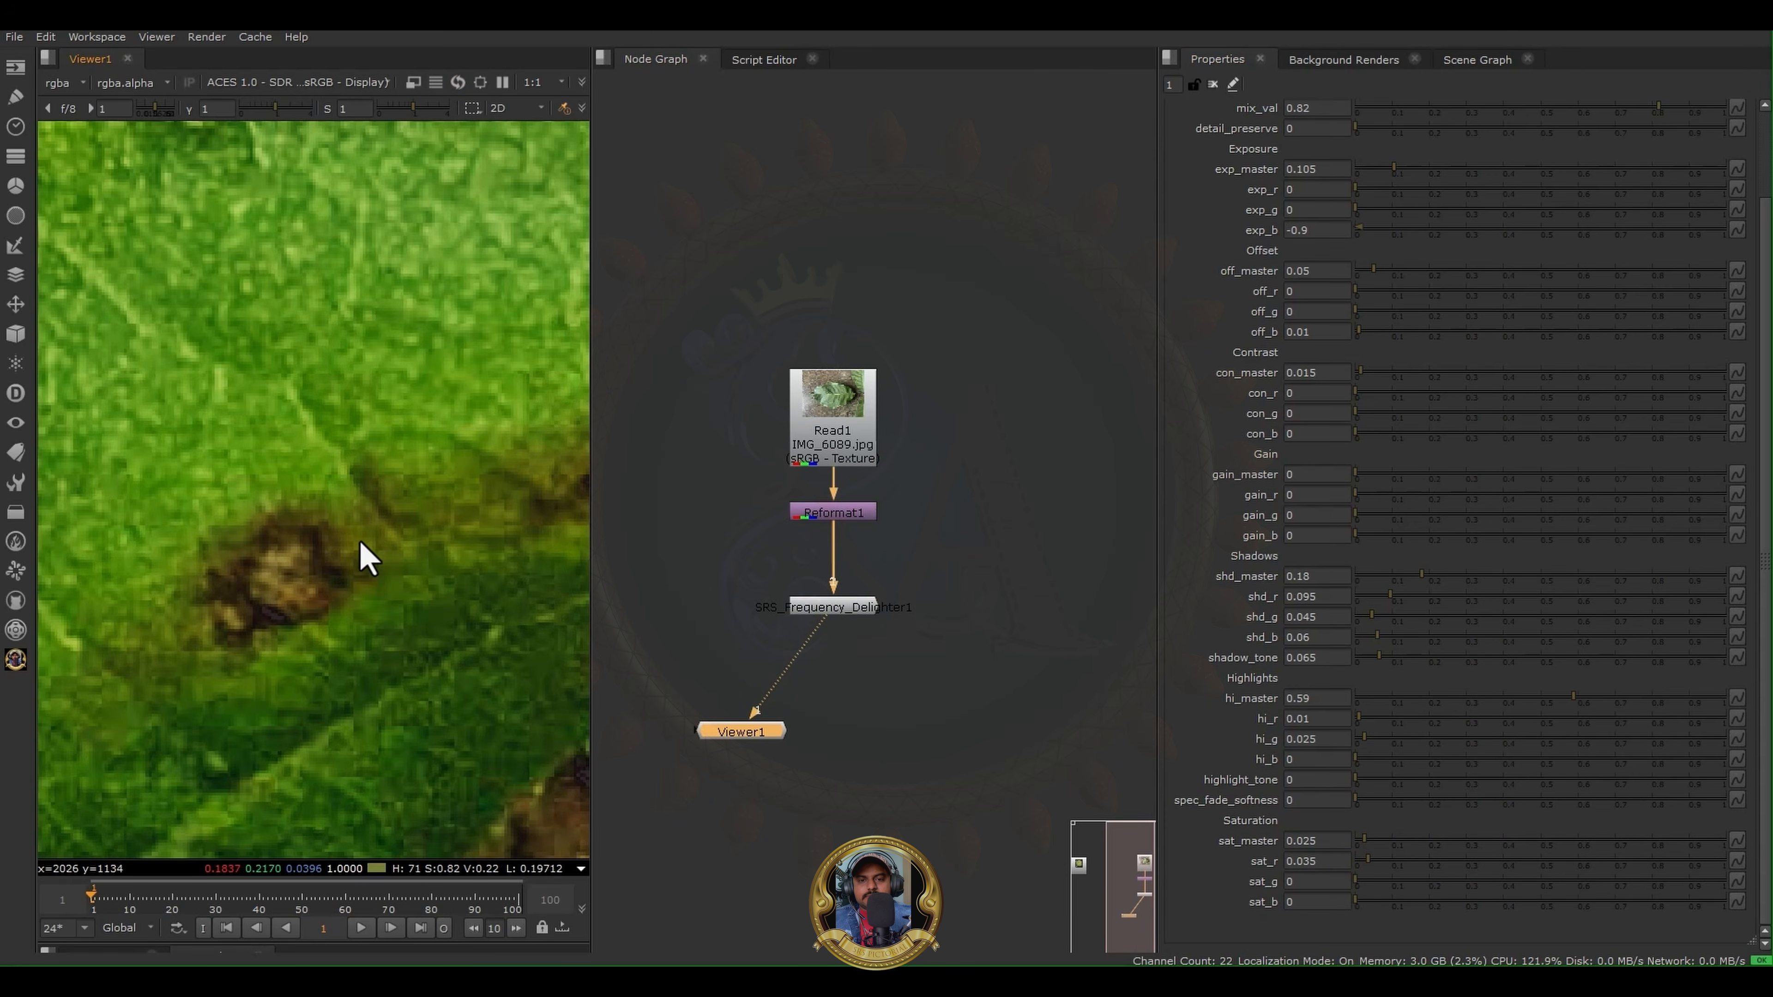
pyautogui.moveTo(1361, 882)
pyautogui.mouseDown()
pyautogui.moveTo(1448, 918)
pyautogui.moveTo(1375, 915)
pyautogui.moveTo(1378, 873)
pyautogui.mouseUp()
pyautogui.click(1367, 901)
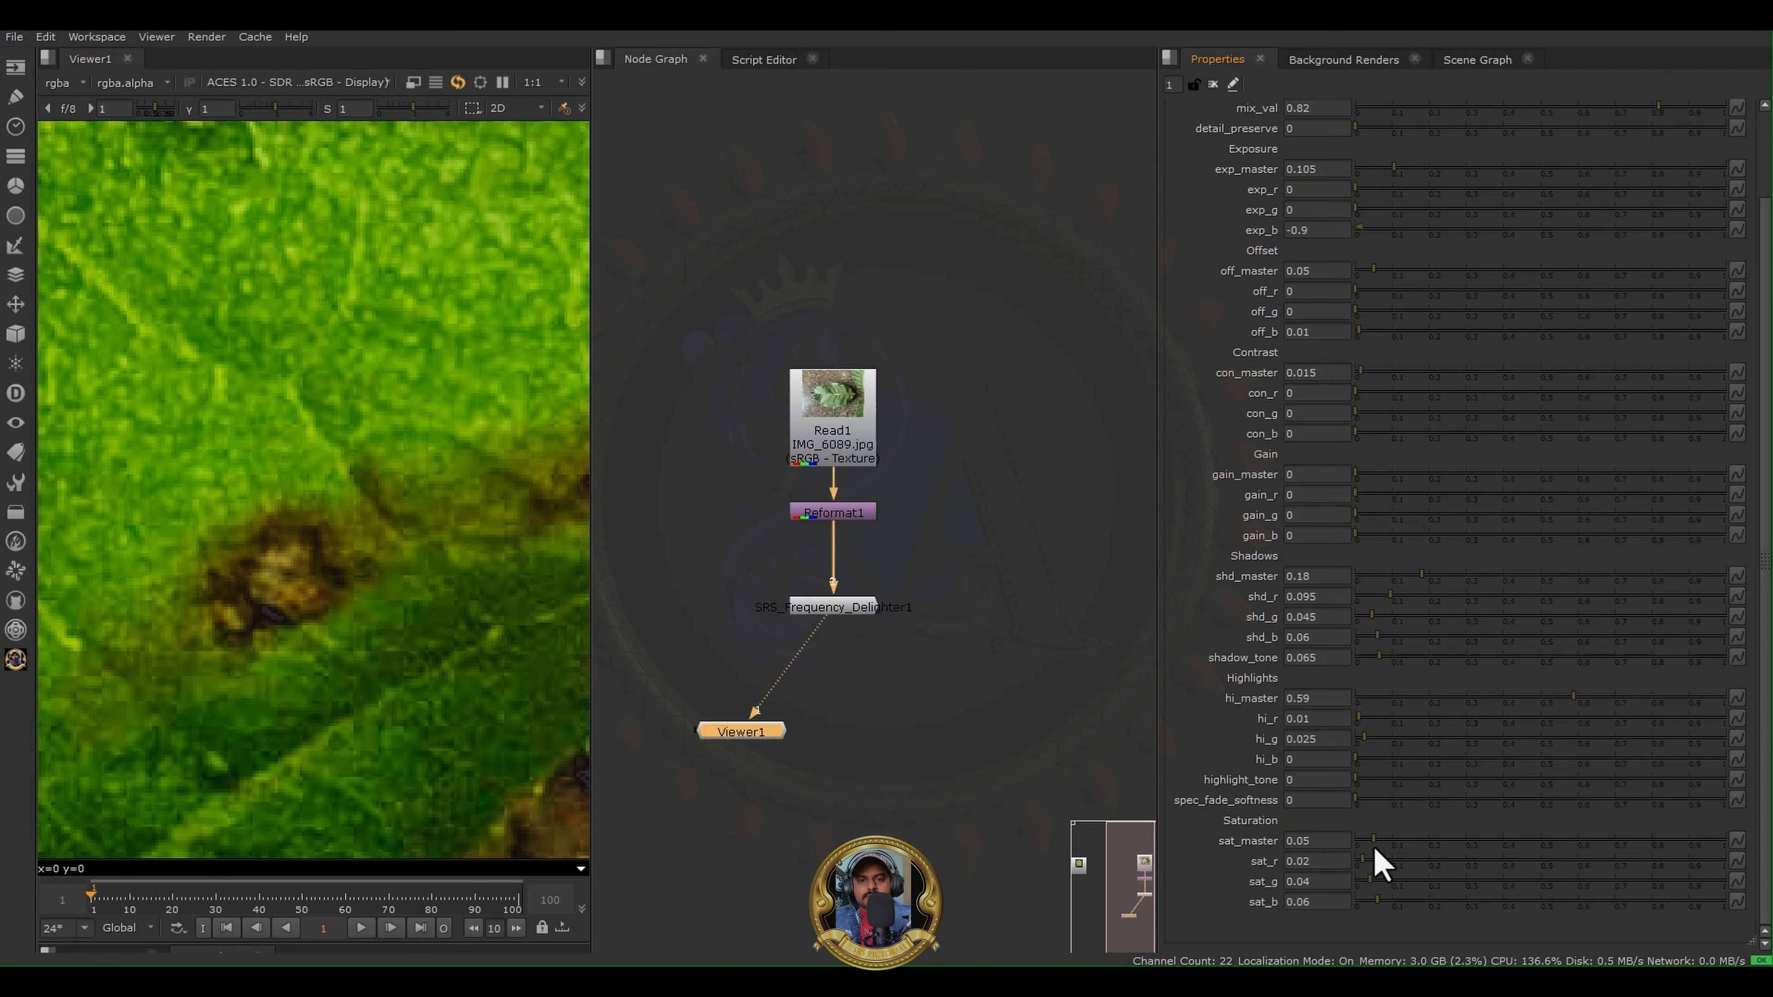
# - Check the saturation changes on the full leaf by alternating the viewer between Reformat1 and SRS_Frequency_Delighter1
pyautogui.scroll(-10, 253, 455)
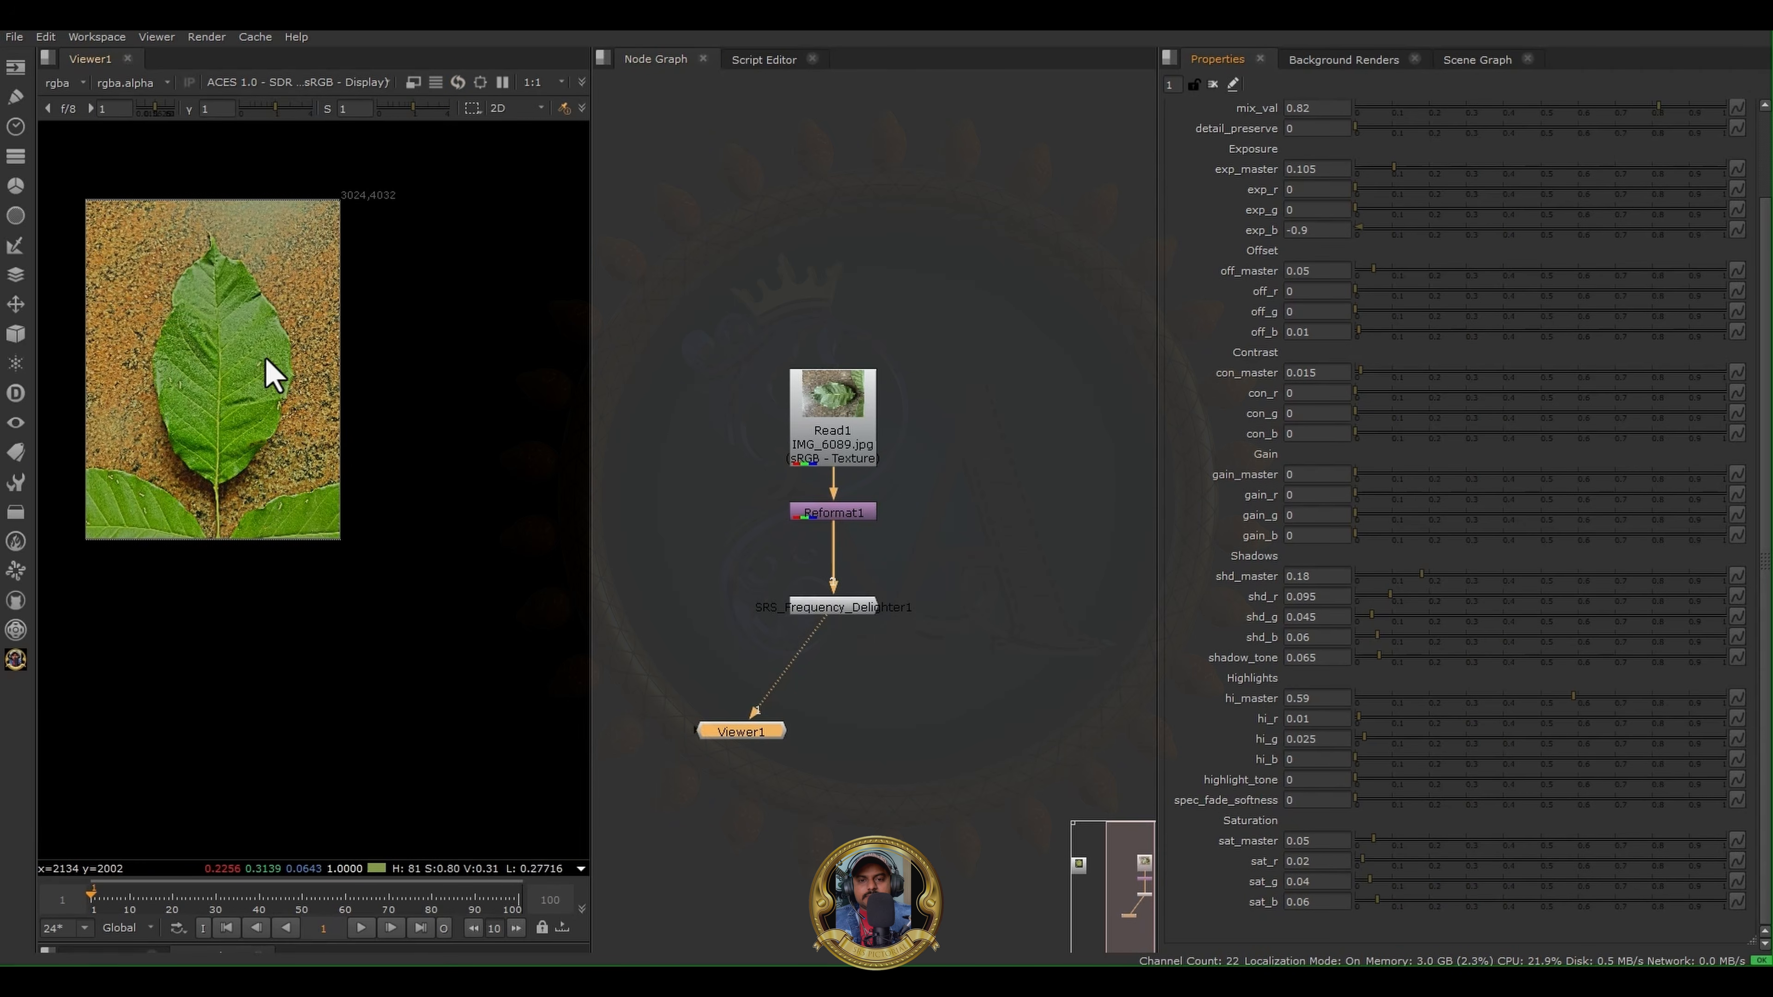
pyautogui.scroll(8, 395, 503)
pyautogui.click(855, 440)
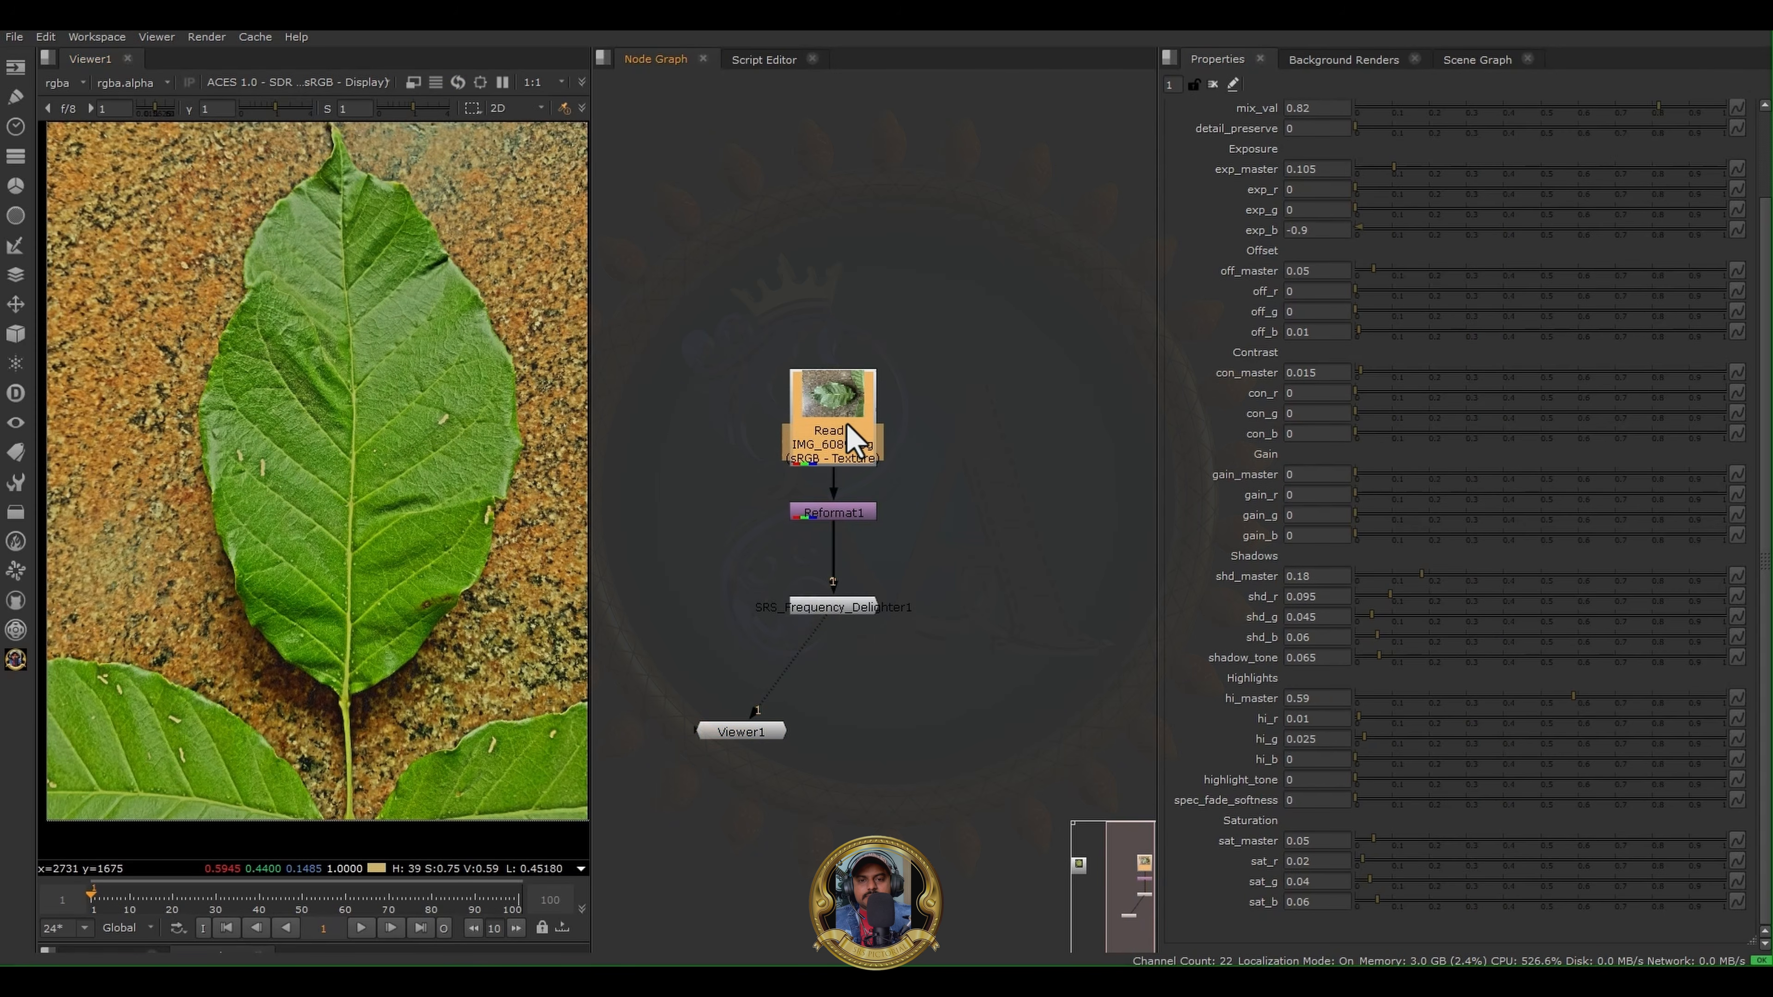
pyautogui.press('1')
pyautogui.click(855, 516)
pyautogui.press('1')
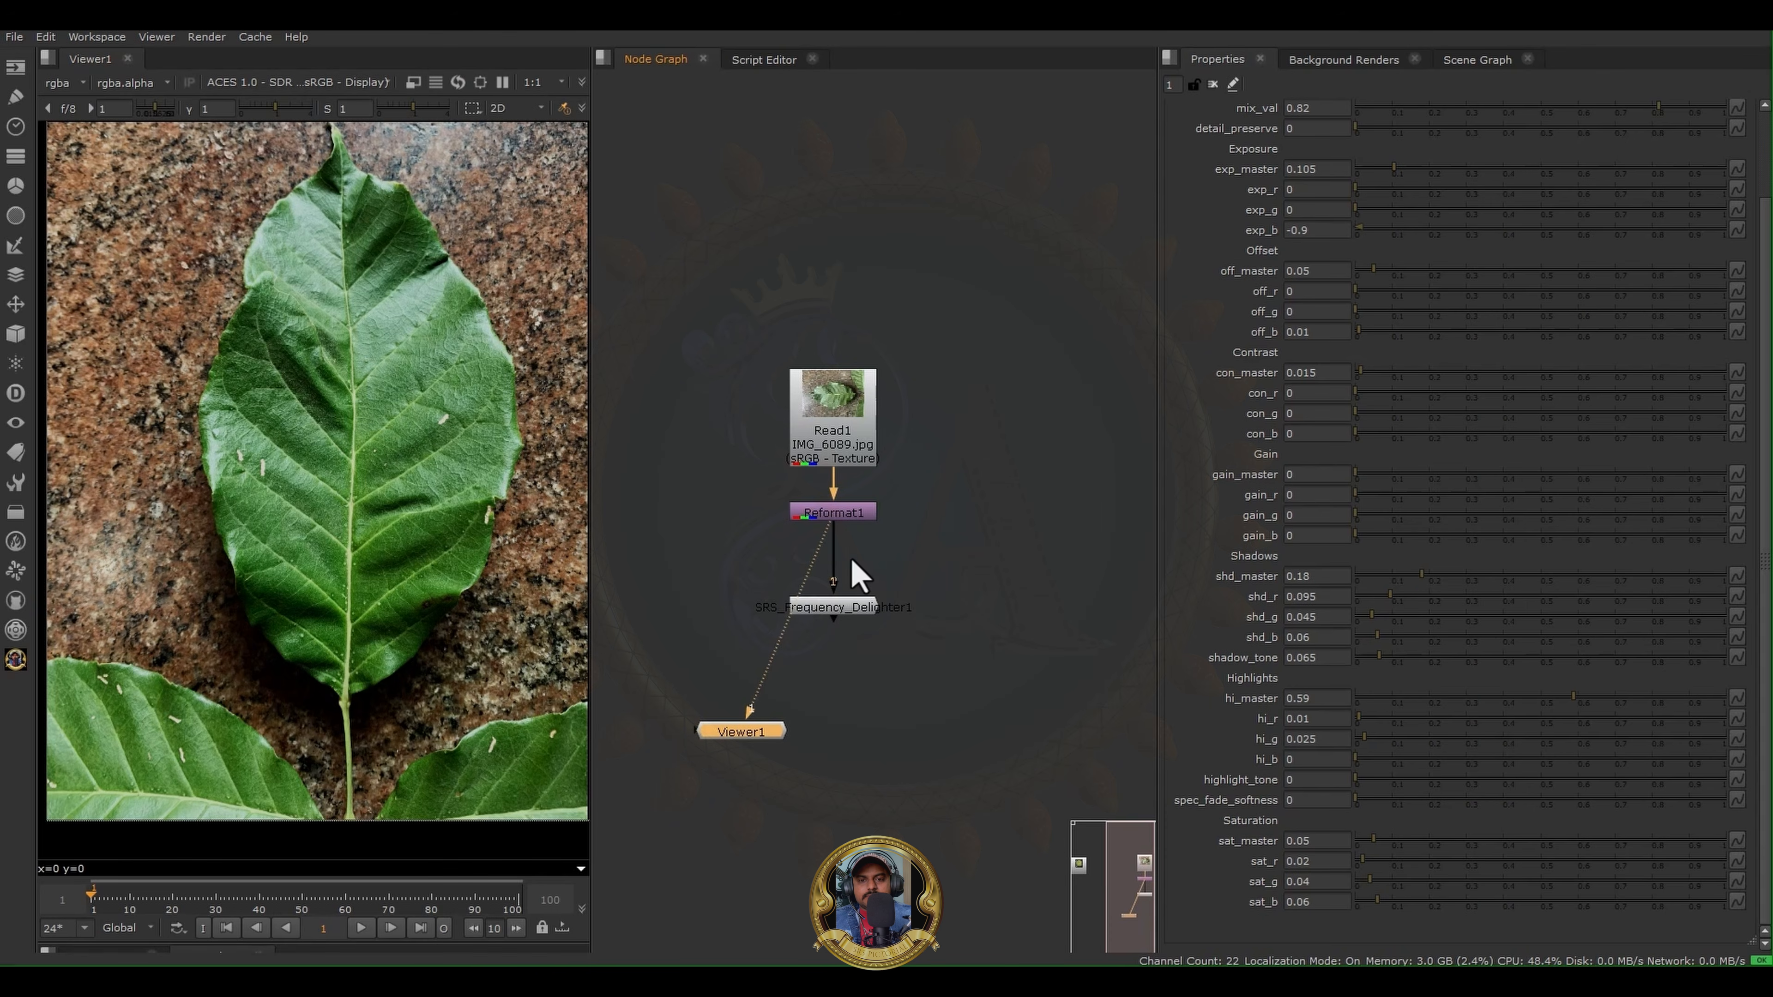
pyautogui.click(861, 609)
pyautogui.press('1')
pyautogui.click(851, 514)
pyautogui.press('1')
pyautogui.click(855, 610)
pyautogui.press('1')
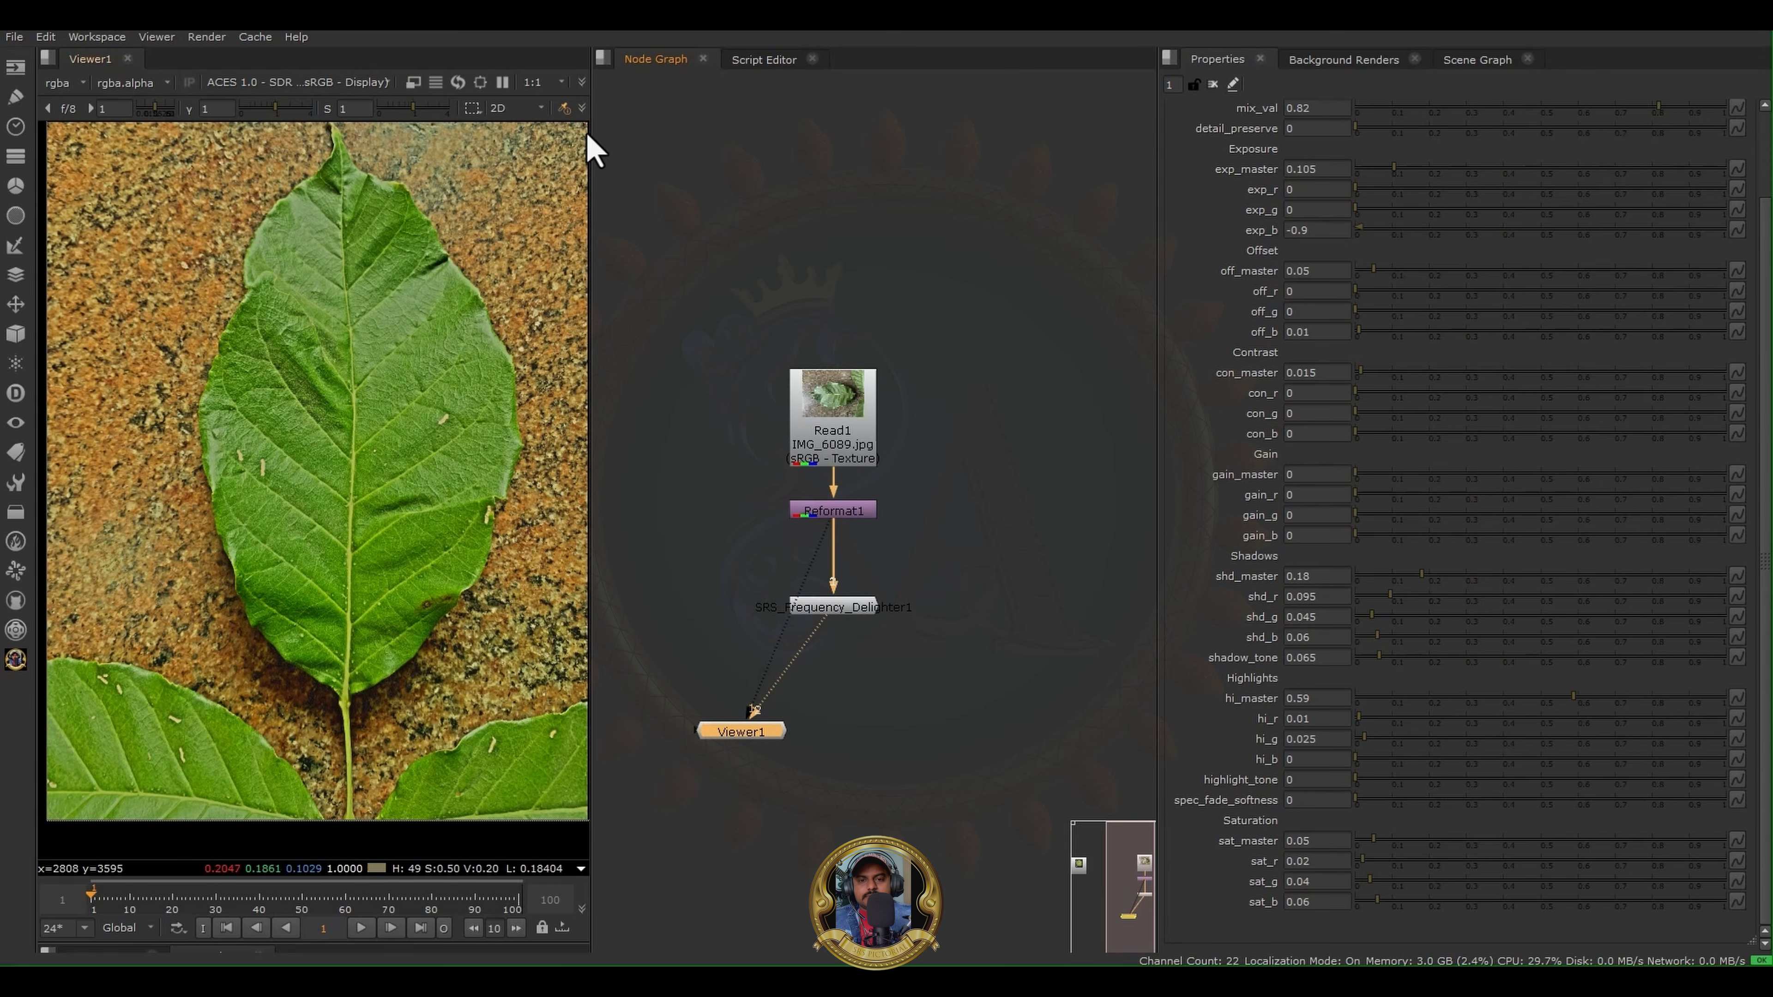
# - Widen the viewer and turn on the wipe comparison between SRS_Frequency_Delighter1 and Reformat1
pyautogui.moveTo(589, 131); pyautogui.dragTo(863, 132)
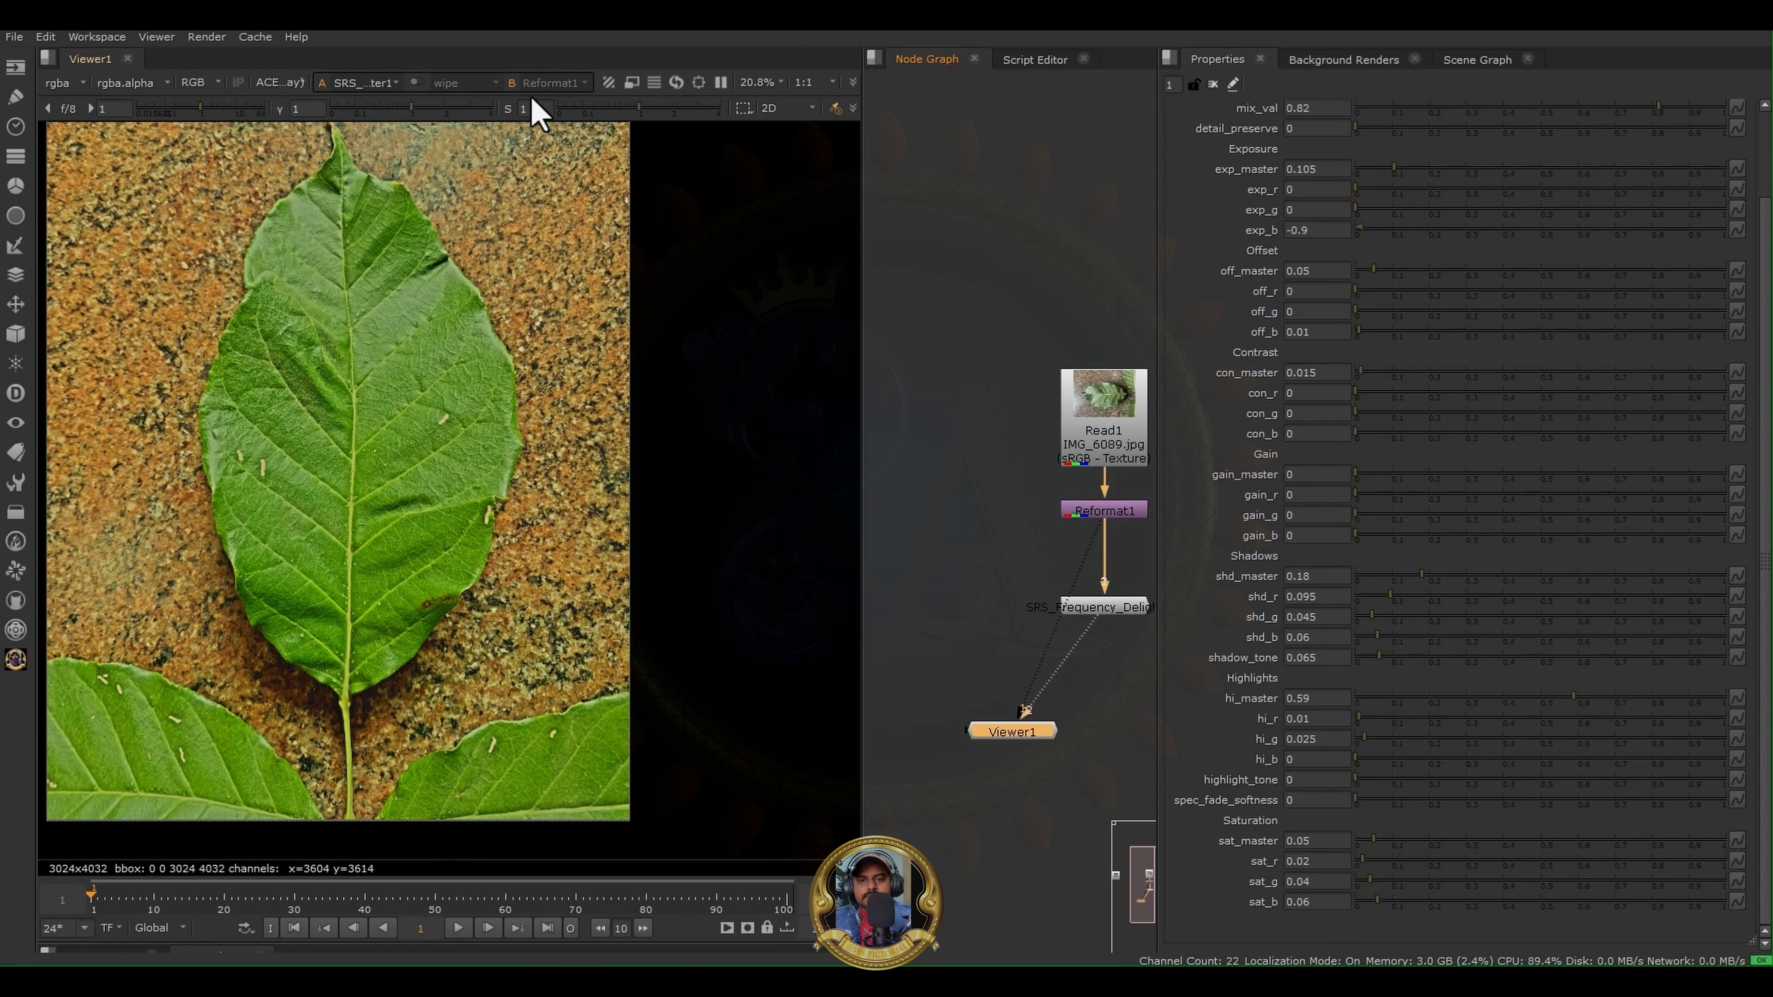
pyautogui.click(418, 83)
pyautogui.moveTo(337, 433); pyautogui.dragTo(975, 516)
# - Examine the delighted leaf as a whole and up close around its lower half, midrib and former shadow areas
pyautogui.scroll(6, 327, 634)
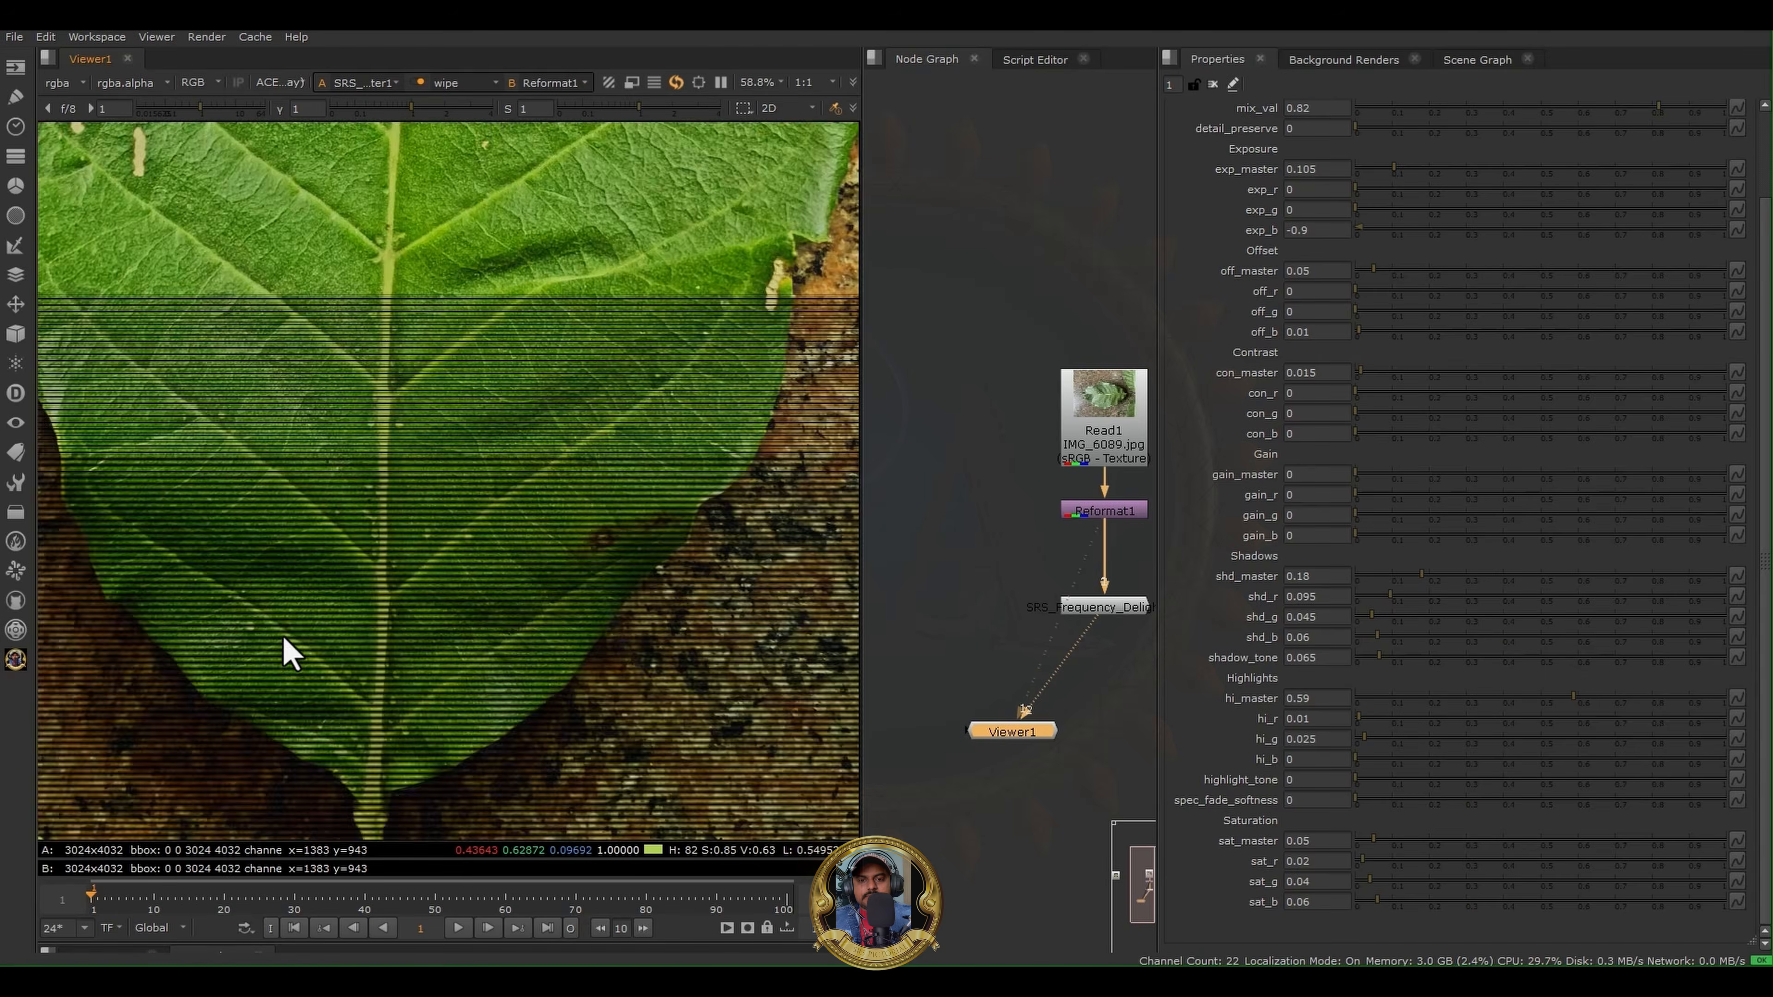
pyautogui.scroll(3, 300, 615)
pyautogui.scroll(-8, 701, 602)
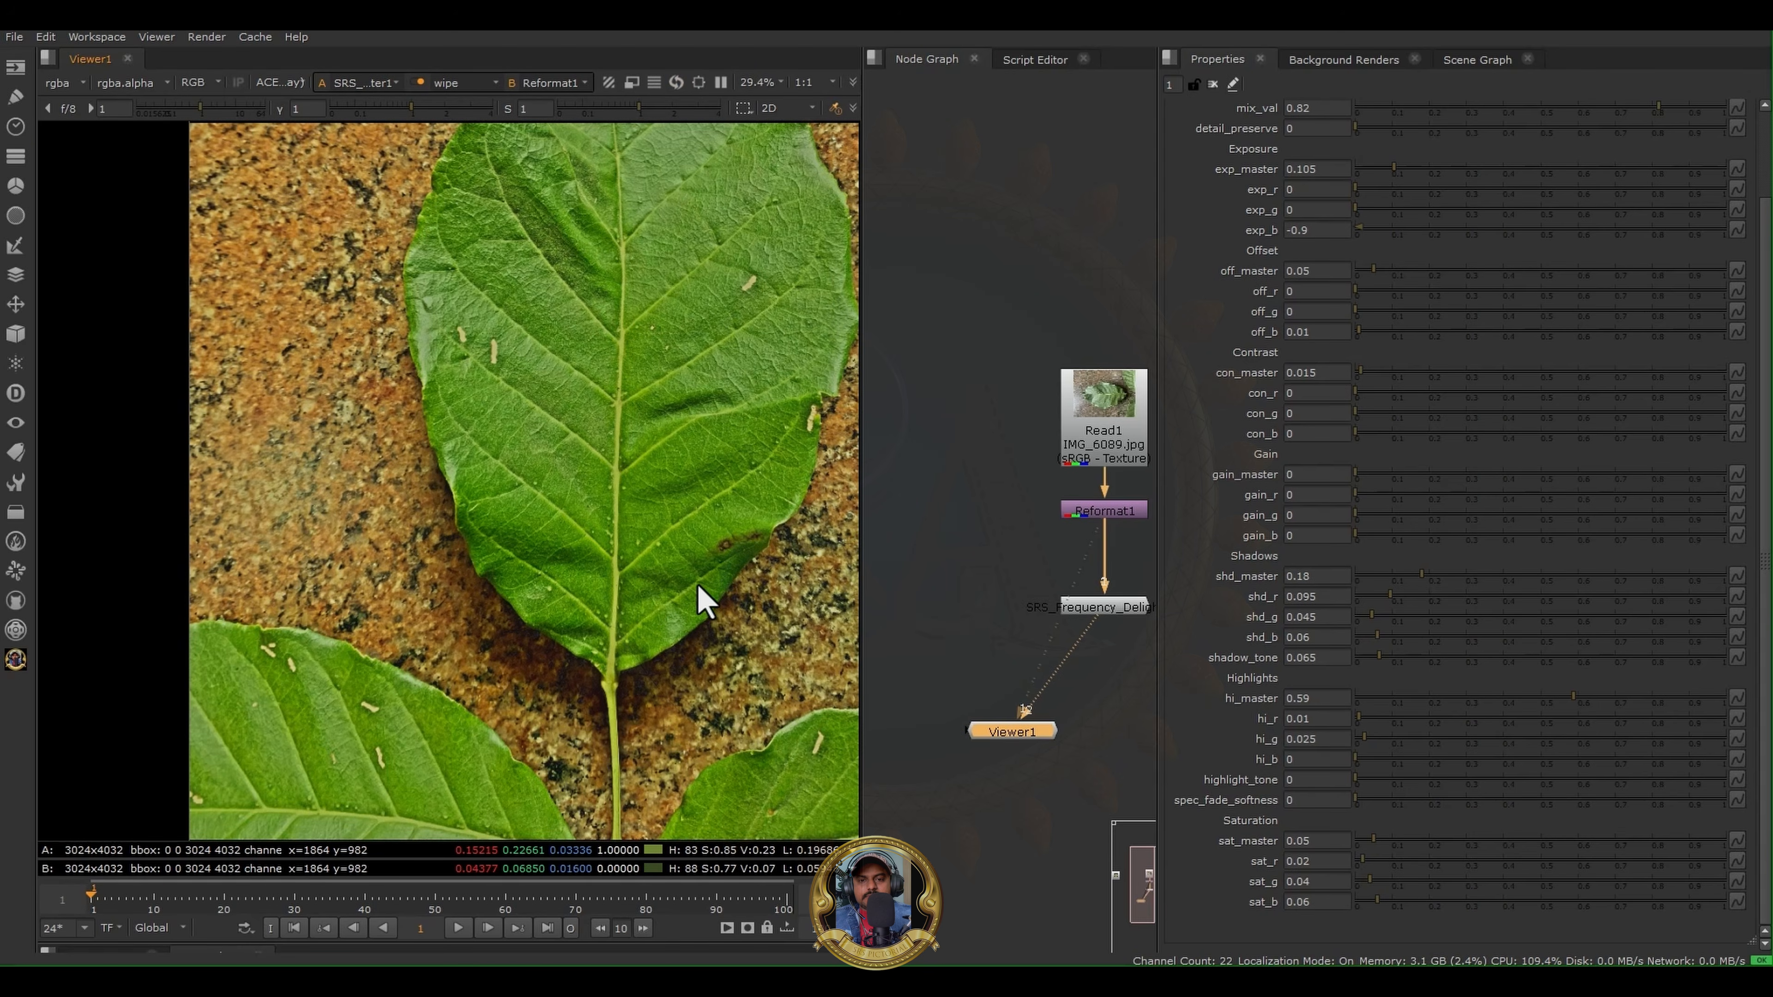
pyautogui.scroll(-3, 526, 645)
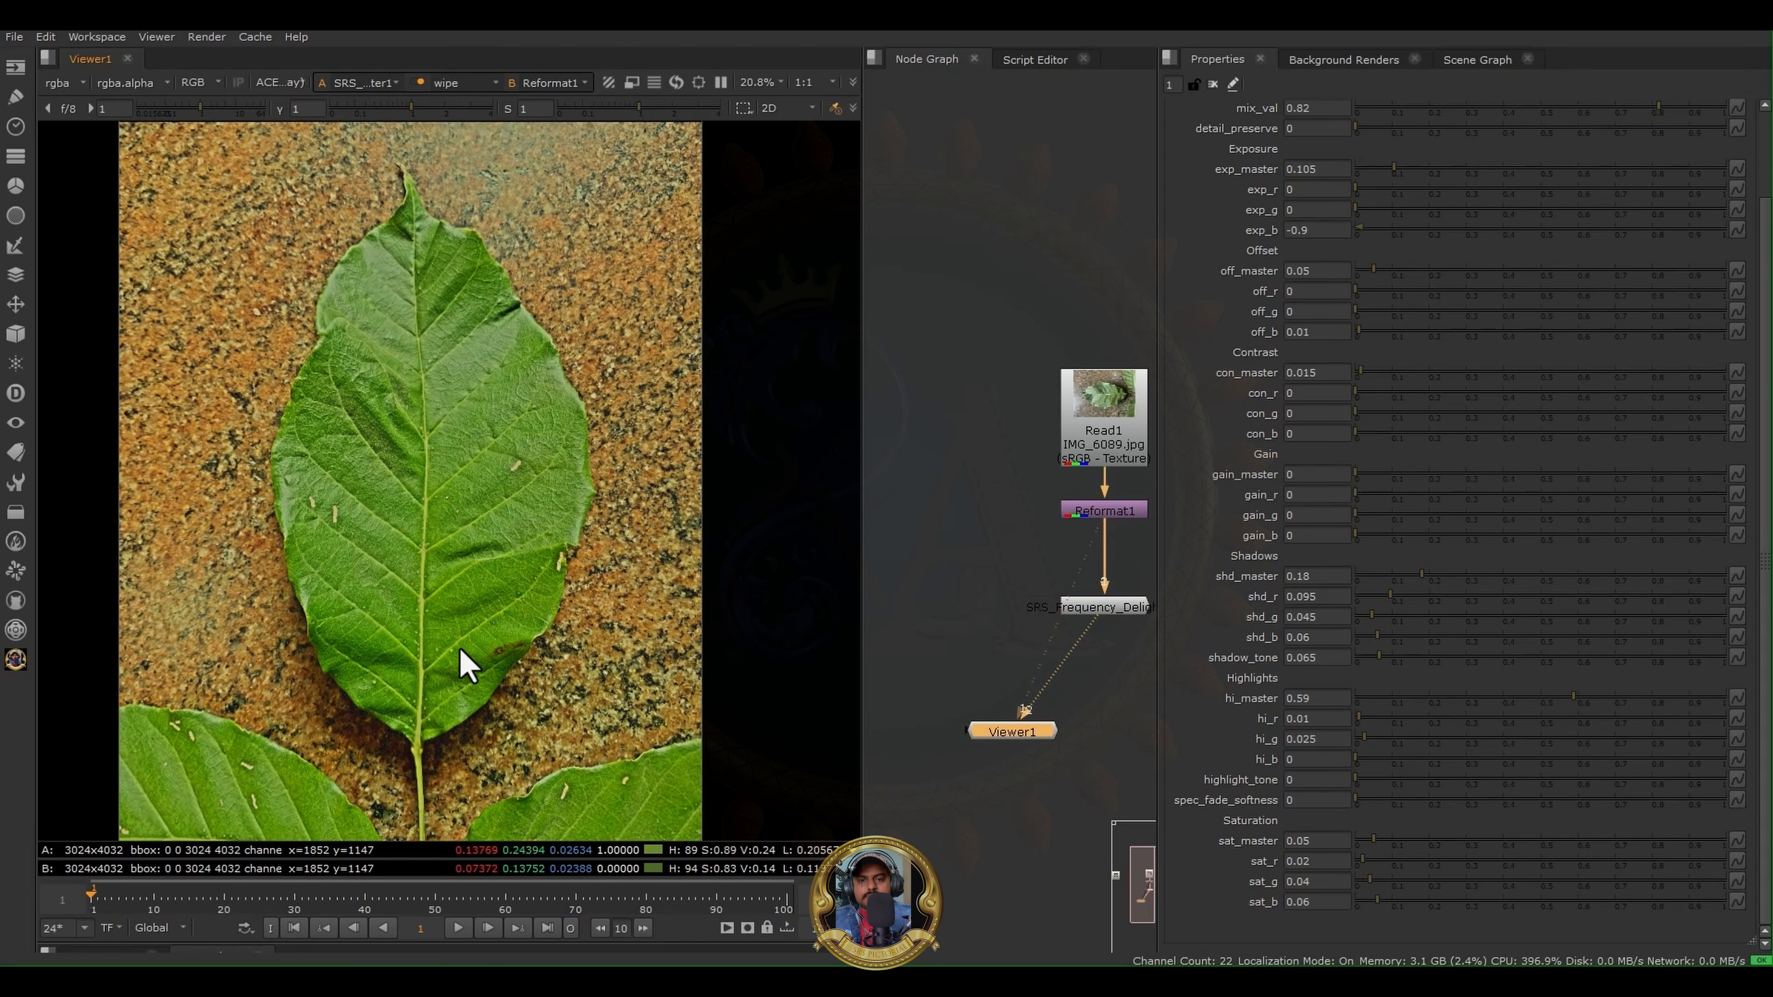
pyautogui.scroll(1, 415, 347)
pyautogui.moveTo(416, 348); pyautogui.dragTo(406, 291, button='middle')
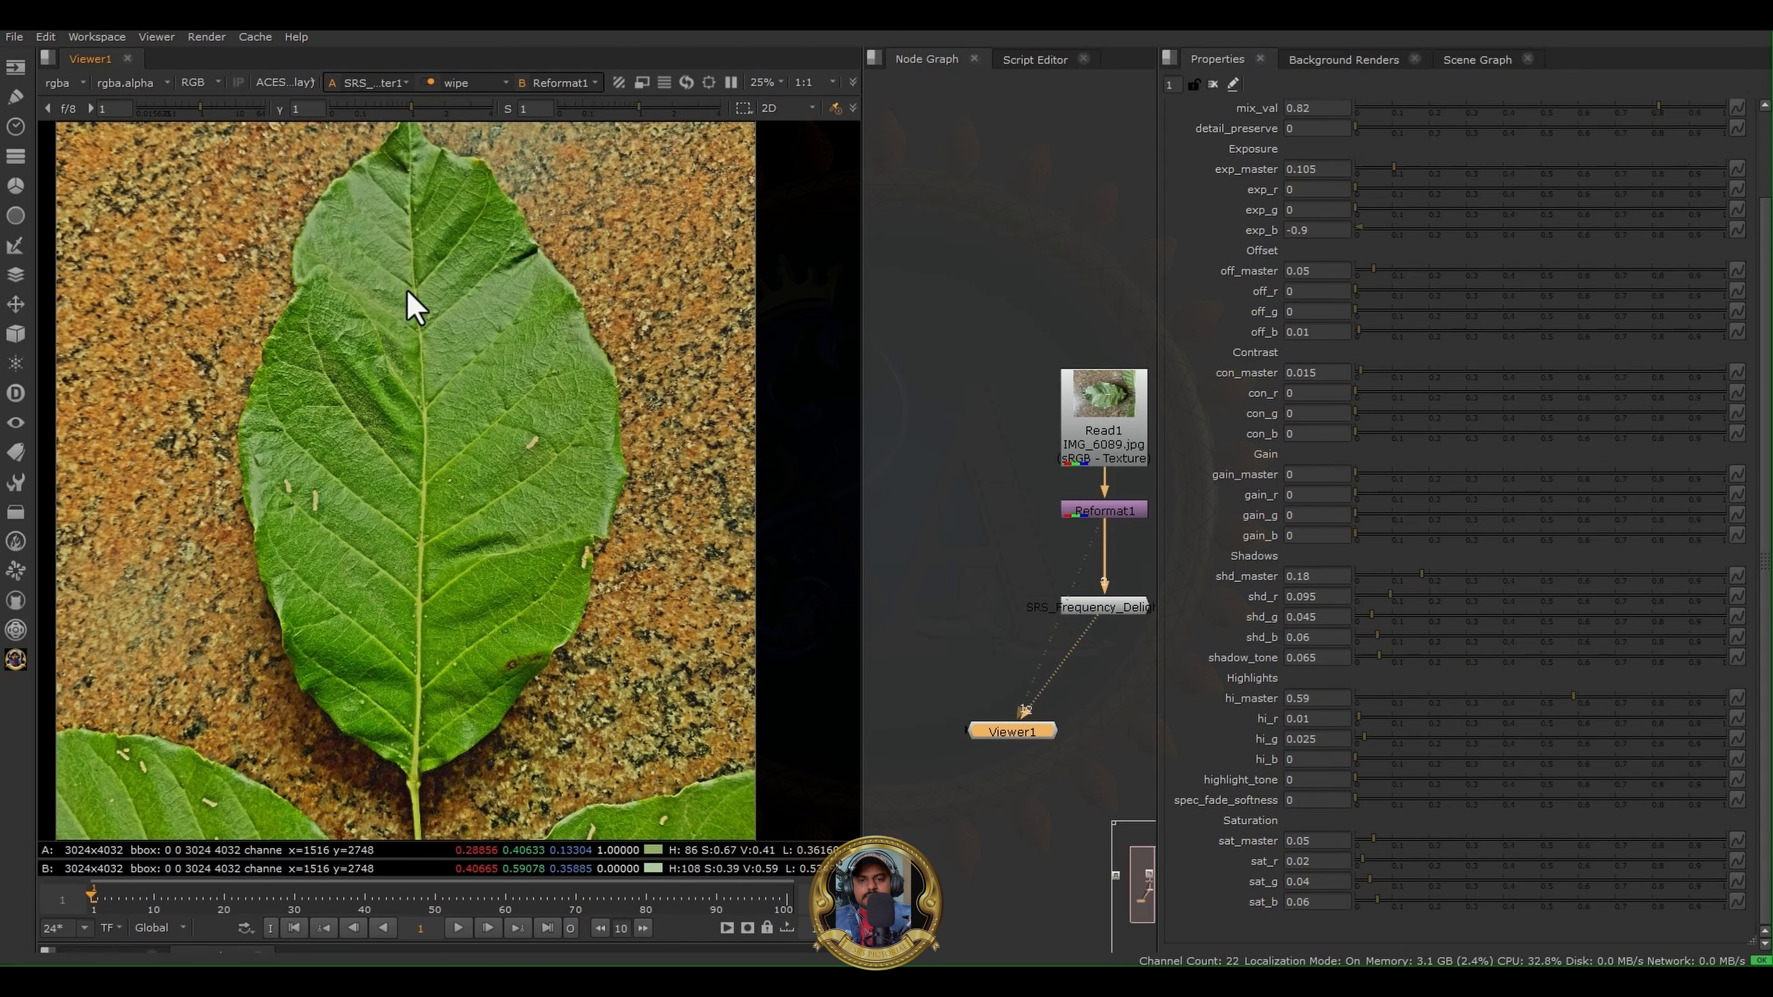
pyautogui.scroll(-1, 406, 291)
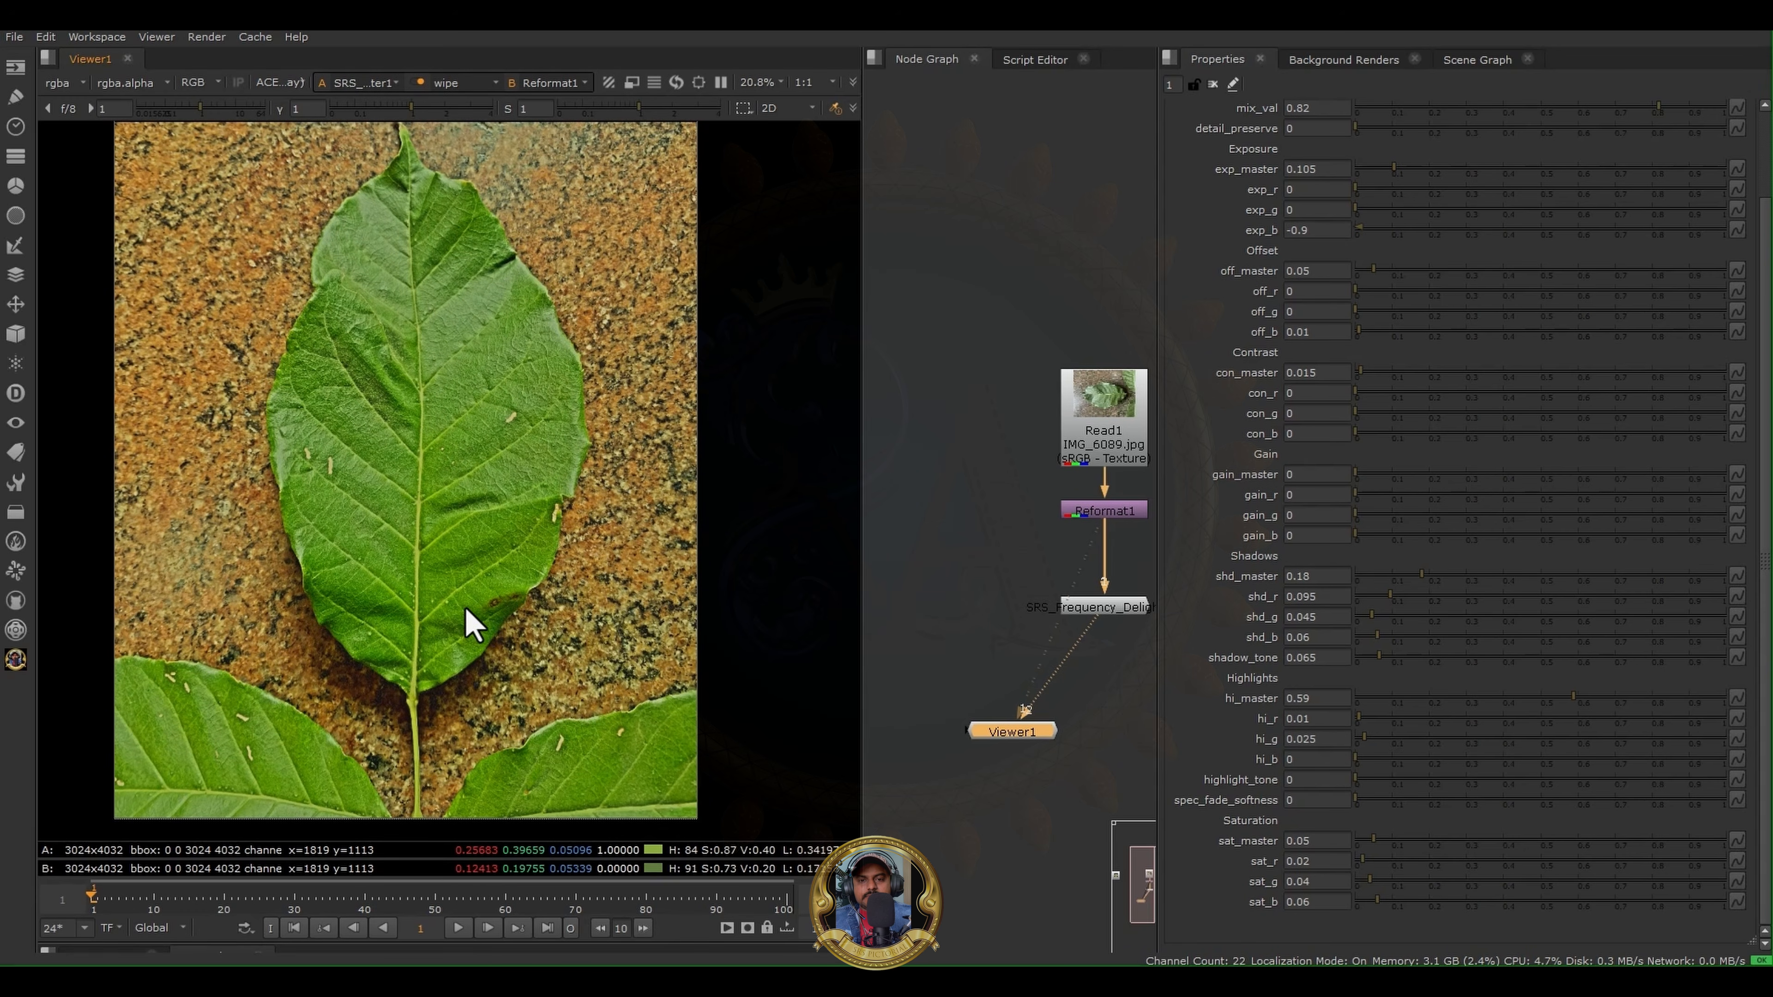
pyautogui.scroll(1, 411, 456)
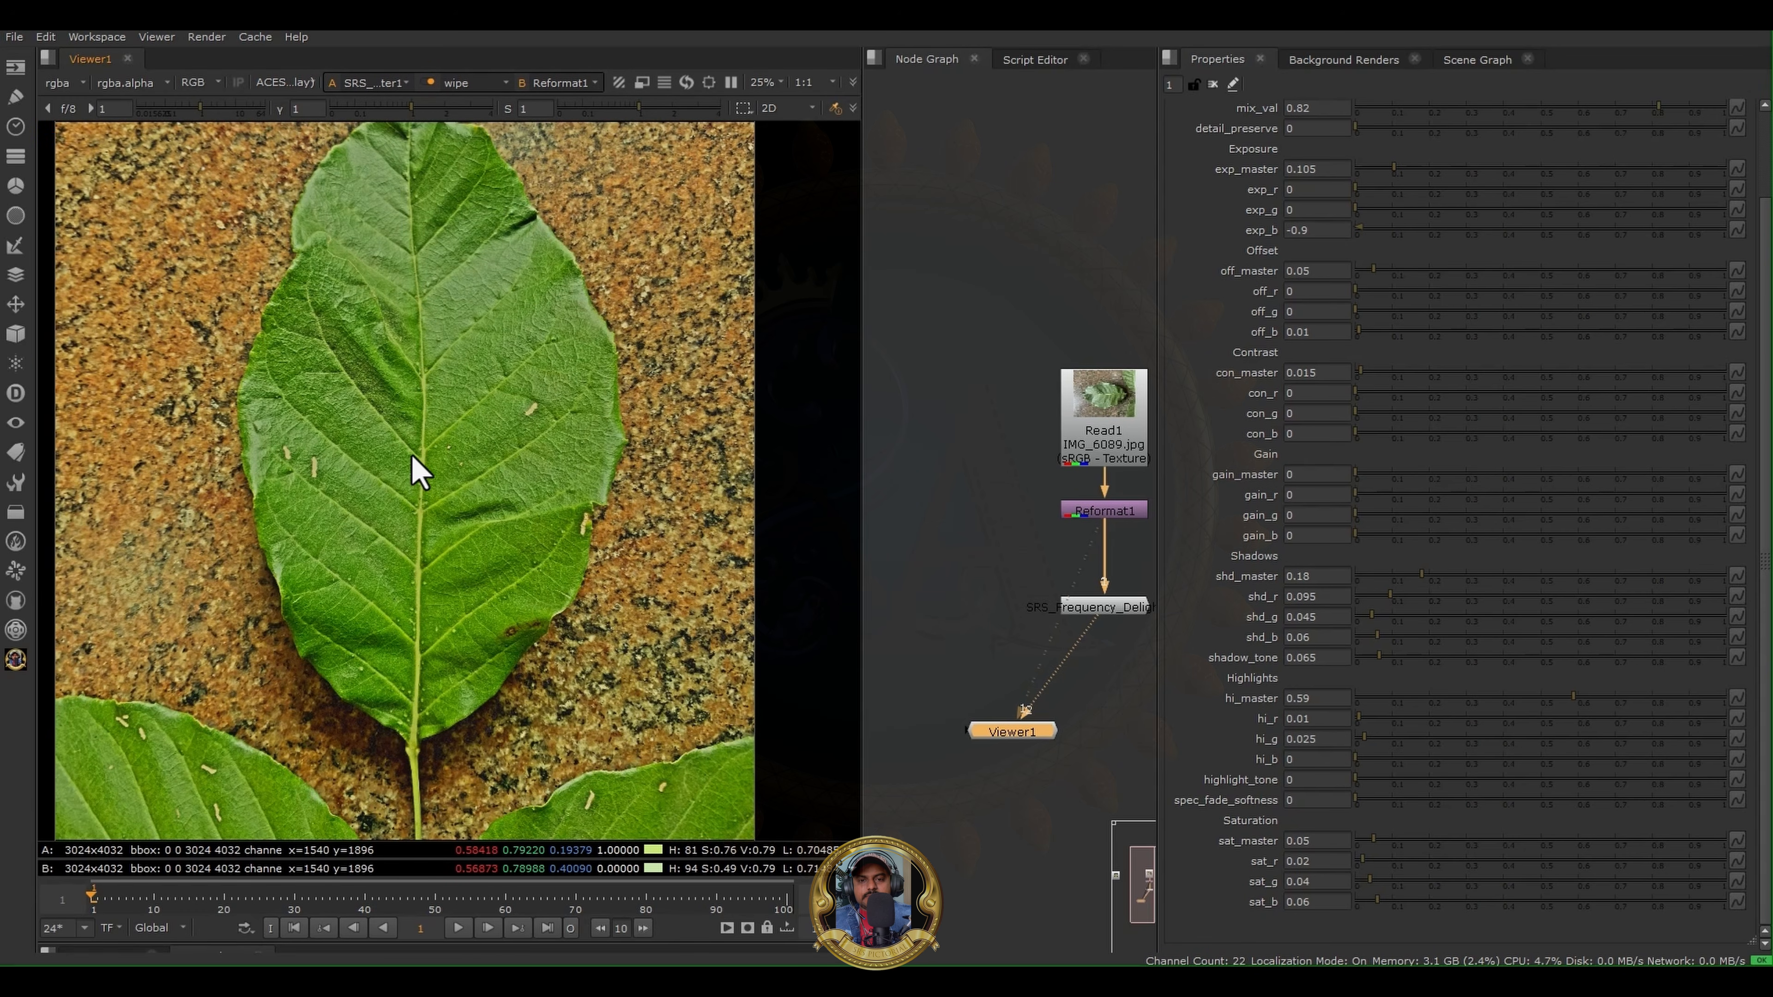
pyautogui.moveTo(444, 357); pyautogui.dragTo(436, 416, button='middle')
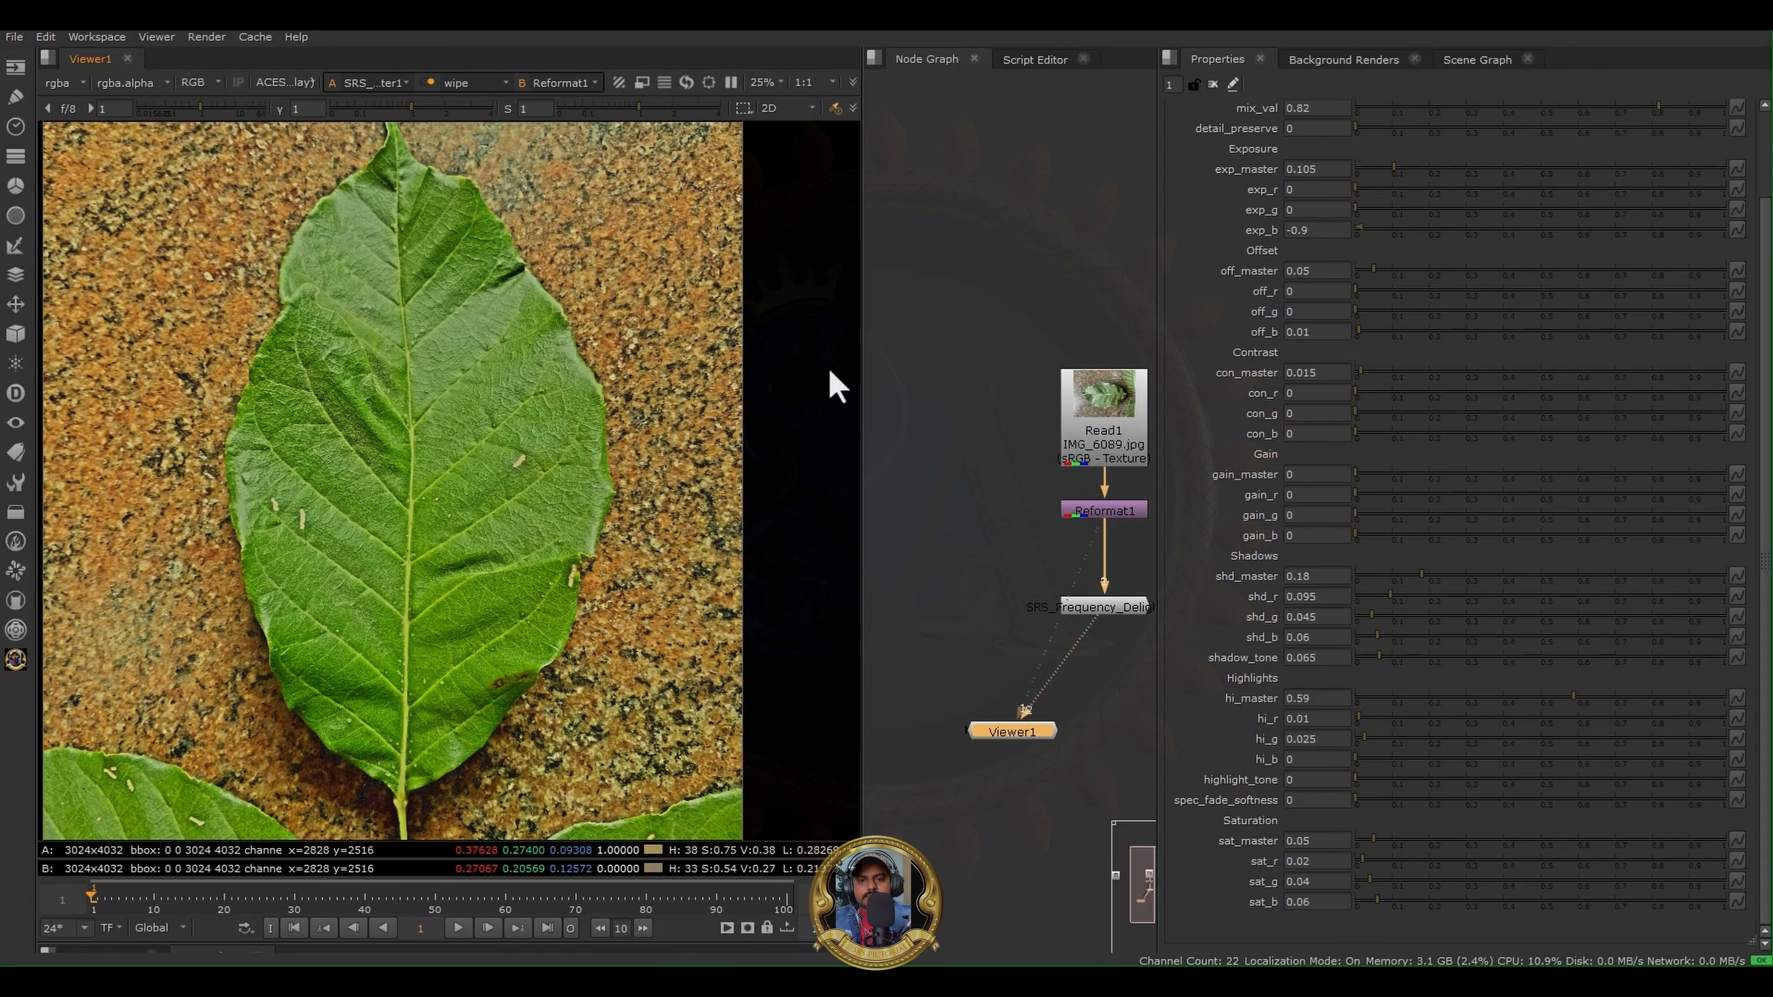
# - View Reformat1 and examine the original leaf's baked shadows and highlights around the veins and across the whole surface
pyautogui.click(1068, 513)
pyautogui.press('1')
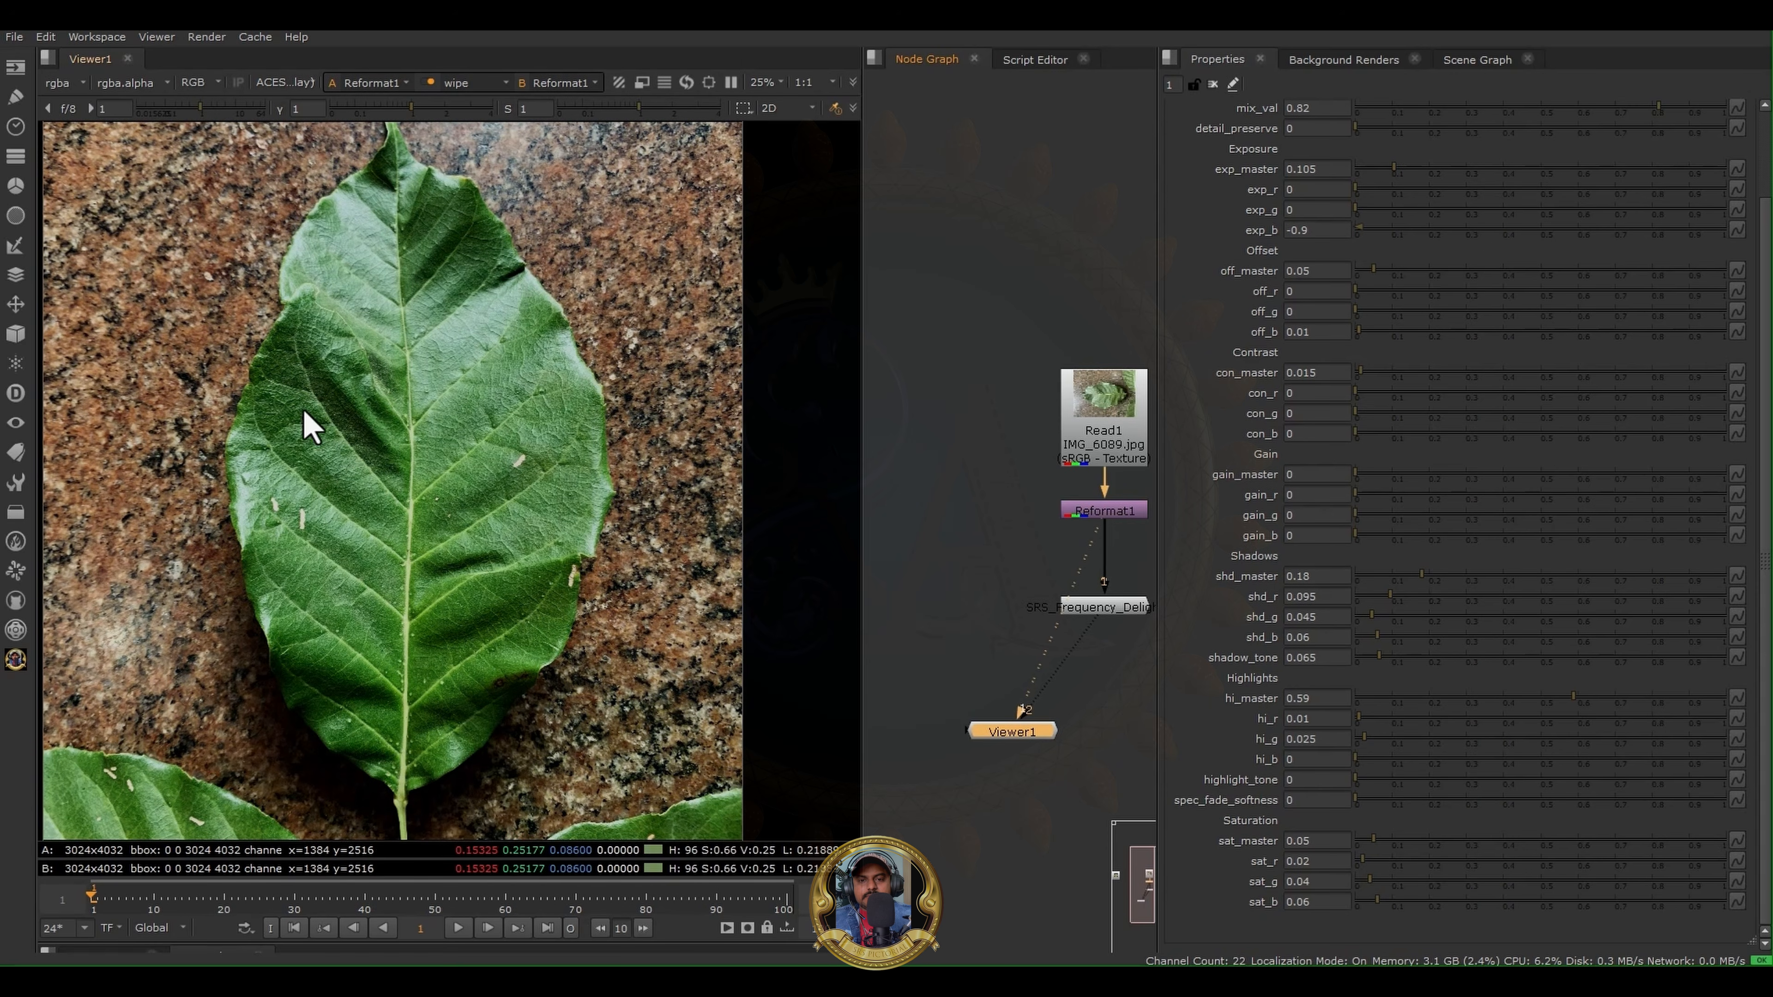
pyautogui.scroll(-1, 283, 440)
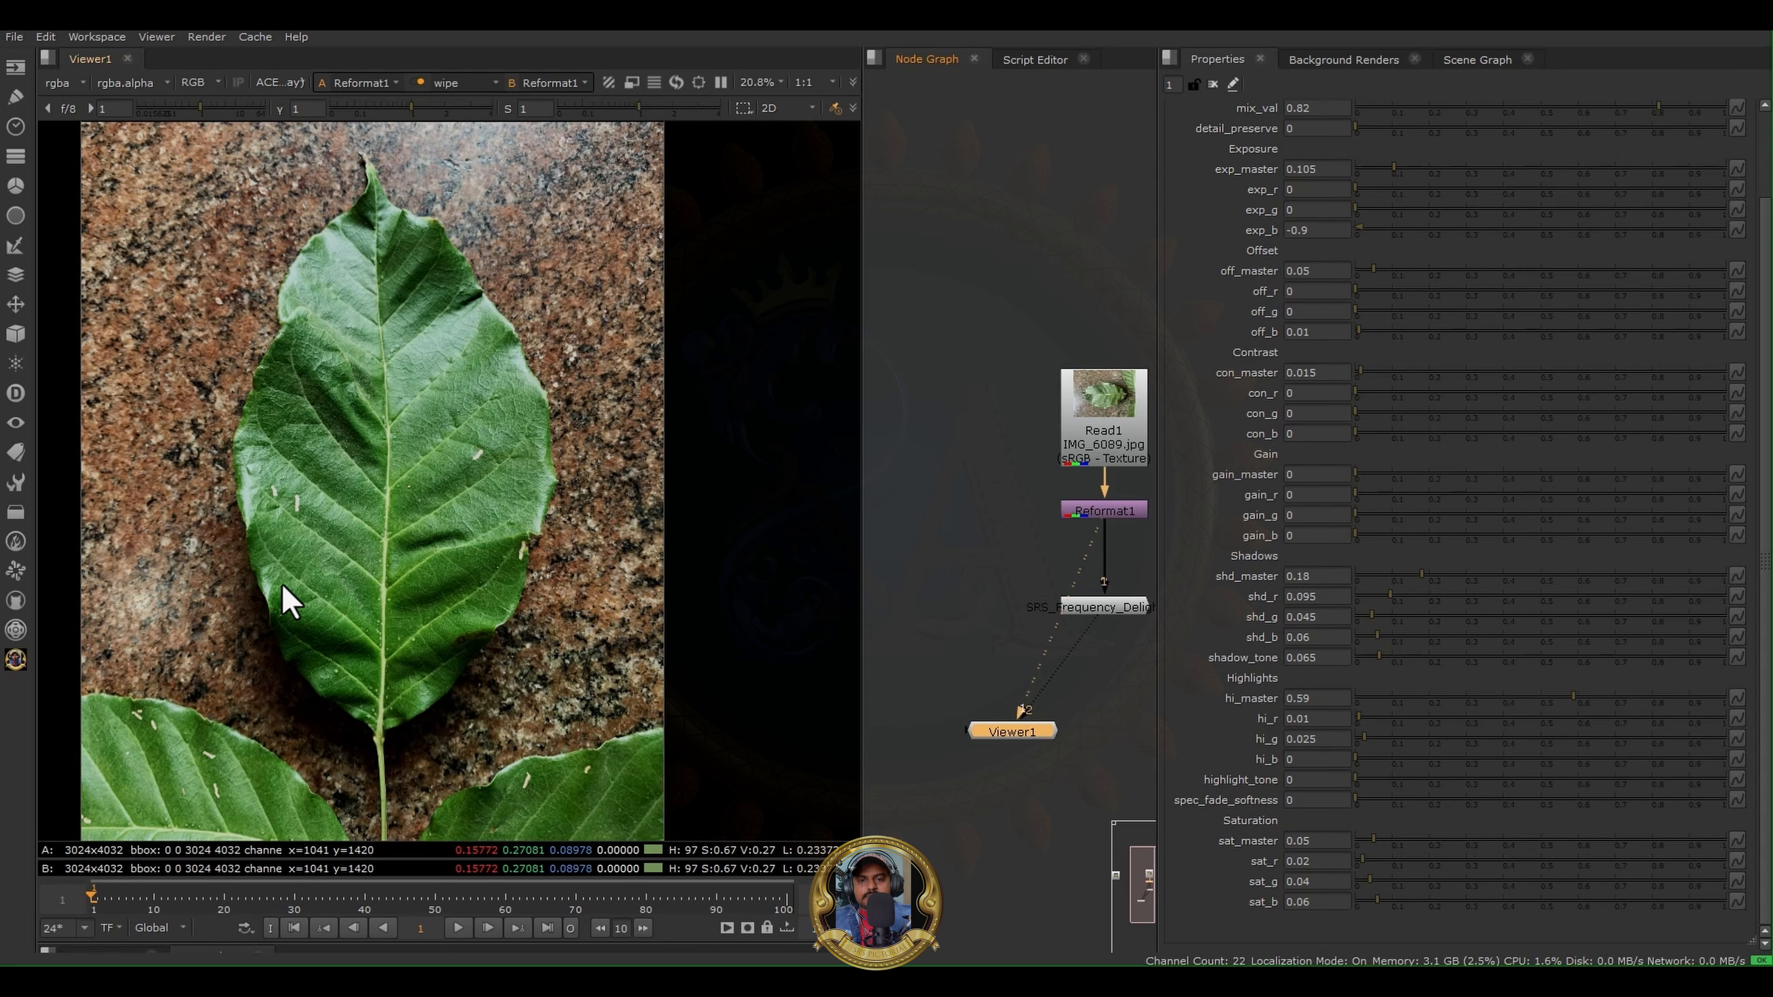
pyautogui.moveTo(971, 509); pyautogui.dragTo(924, 515, button='middle')
pyautogui.scroll(-2, 252, 413)
pyautogui.scroll(8, 341, 424)
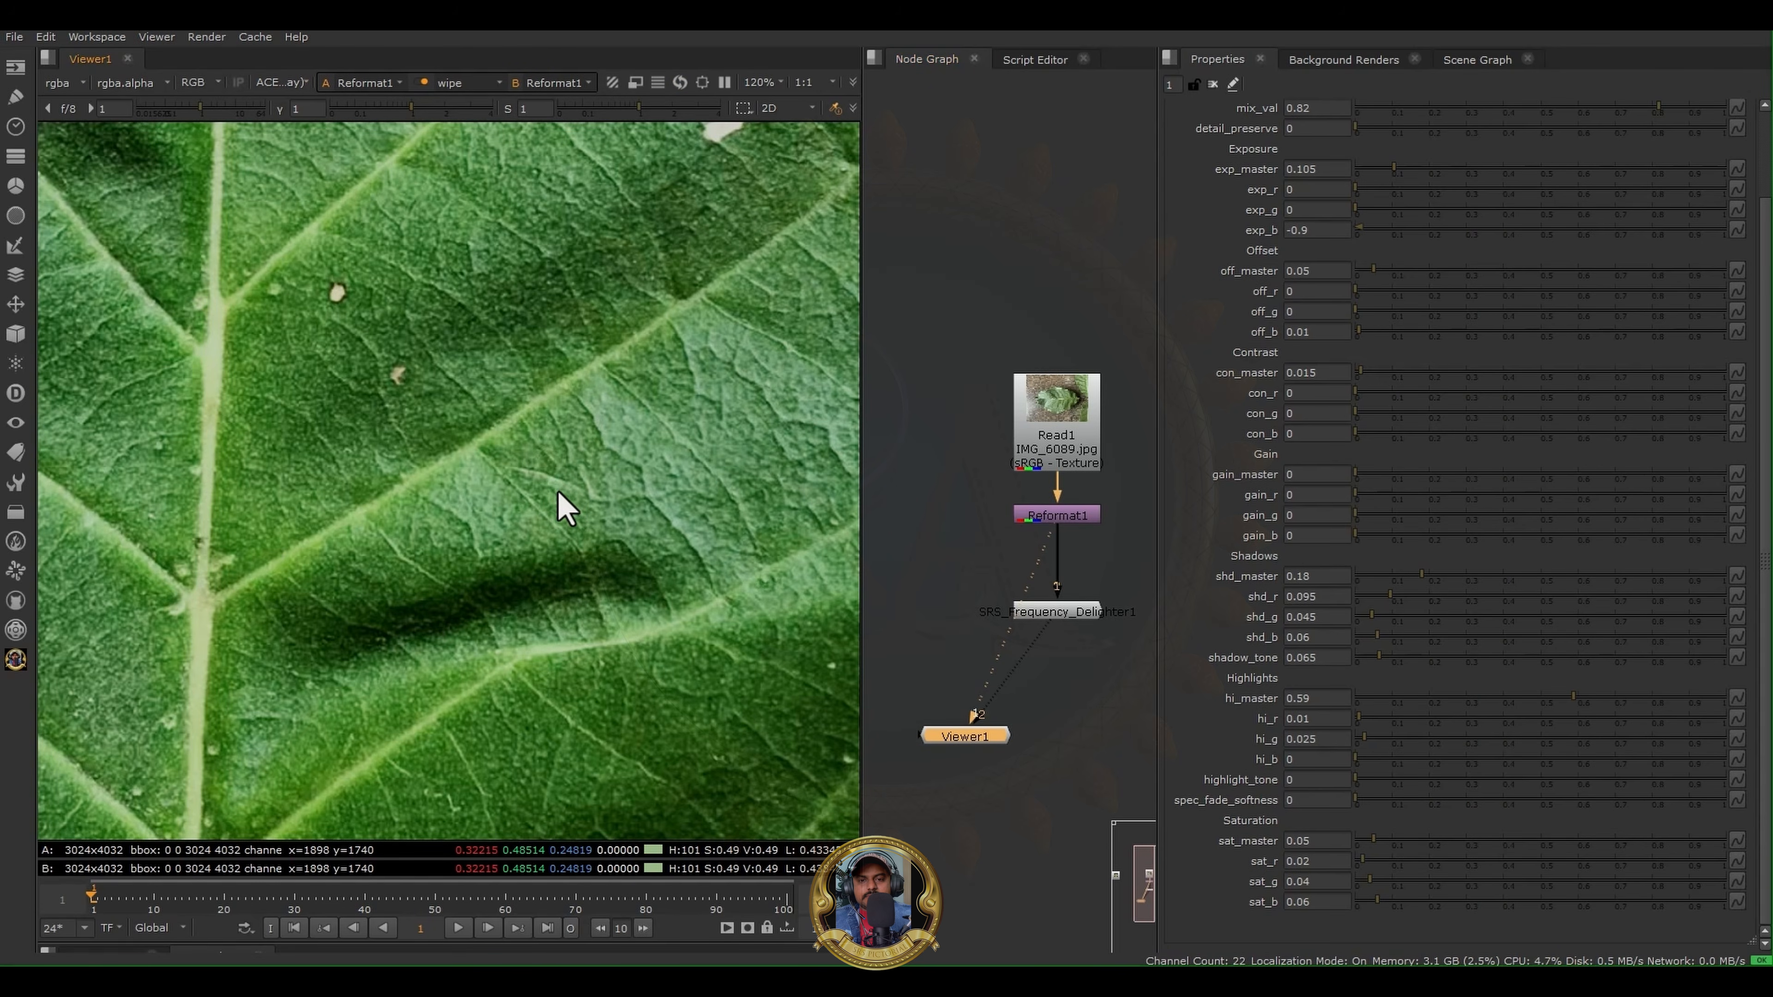
pyautogui.scroll(-2, 558, 491)
pyautogui.scroll(-4, 558, 491)
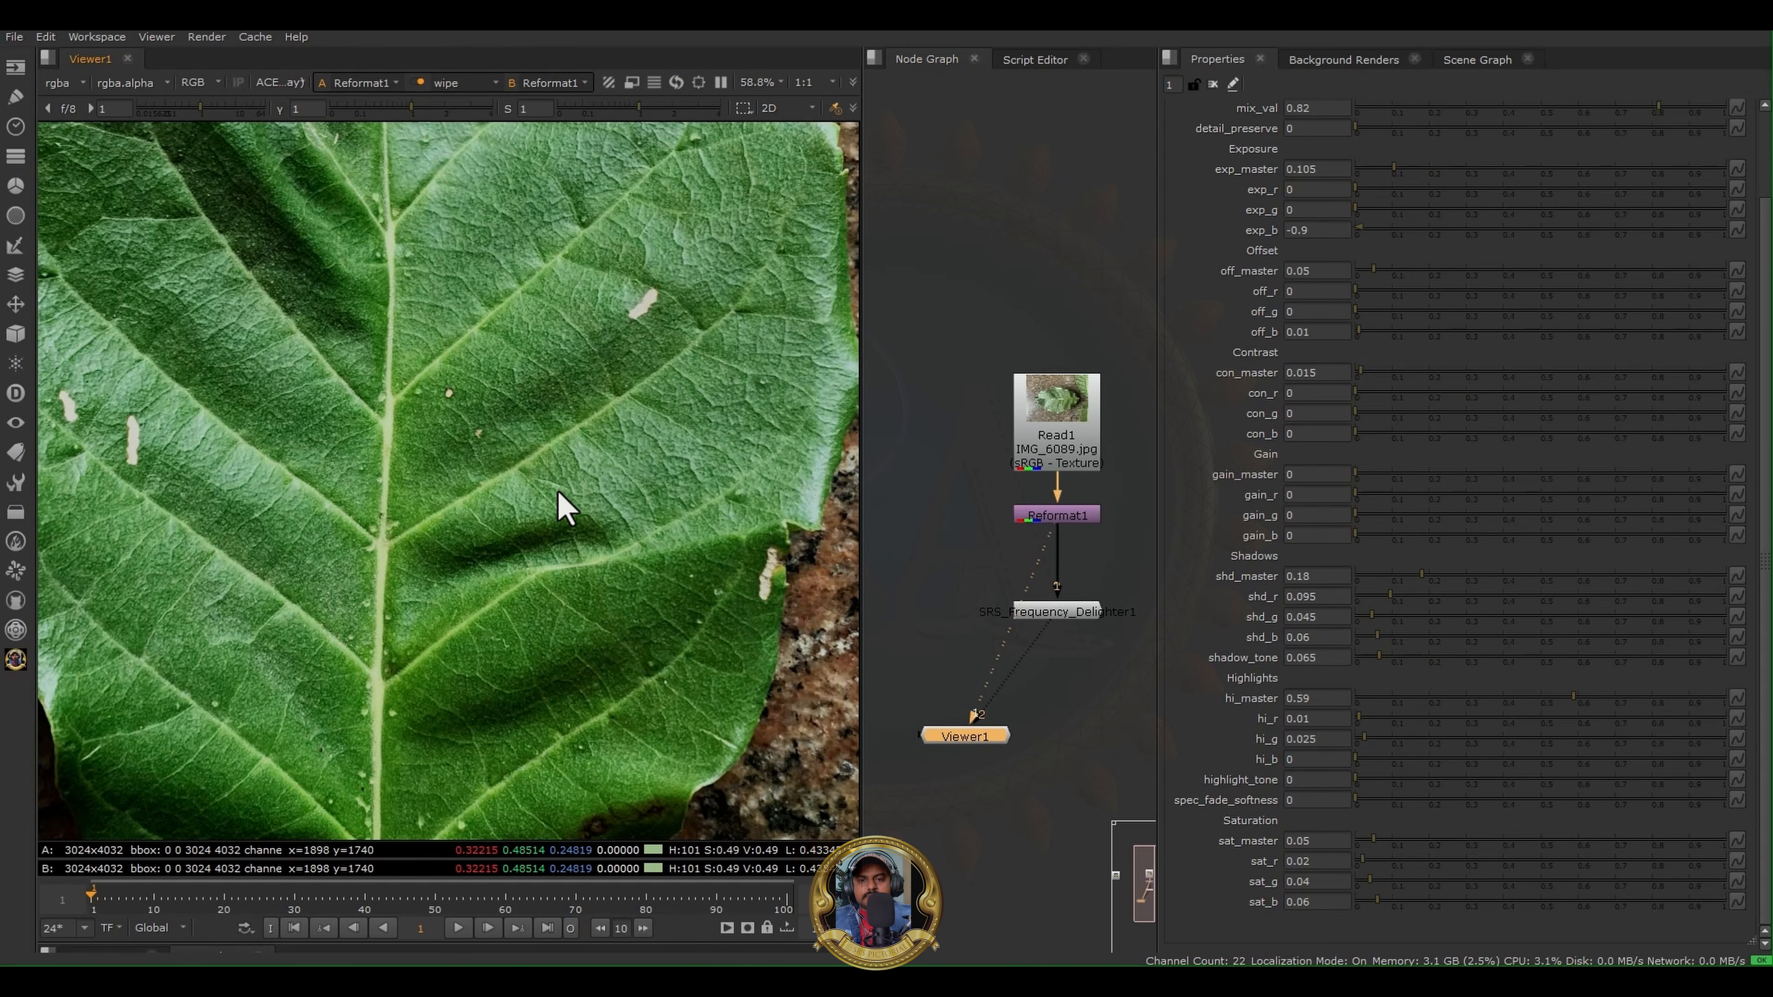
pyautogui.scroll(-2, 542, 463)
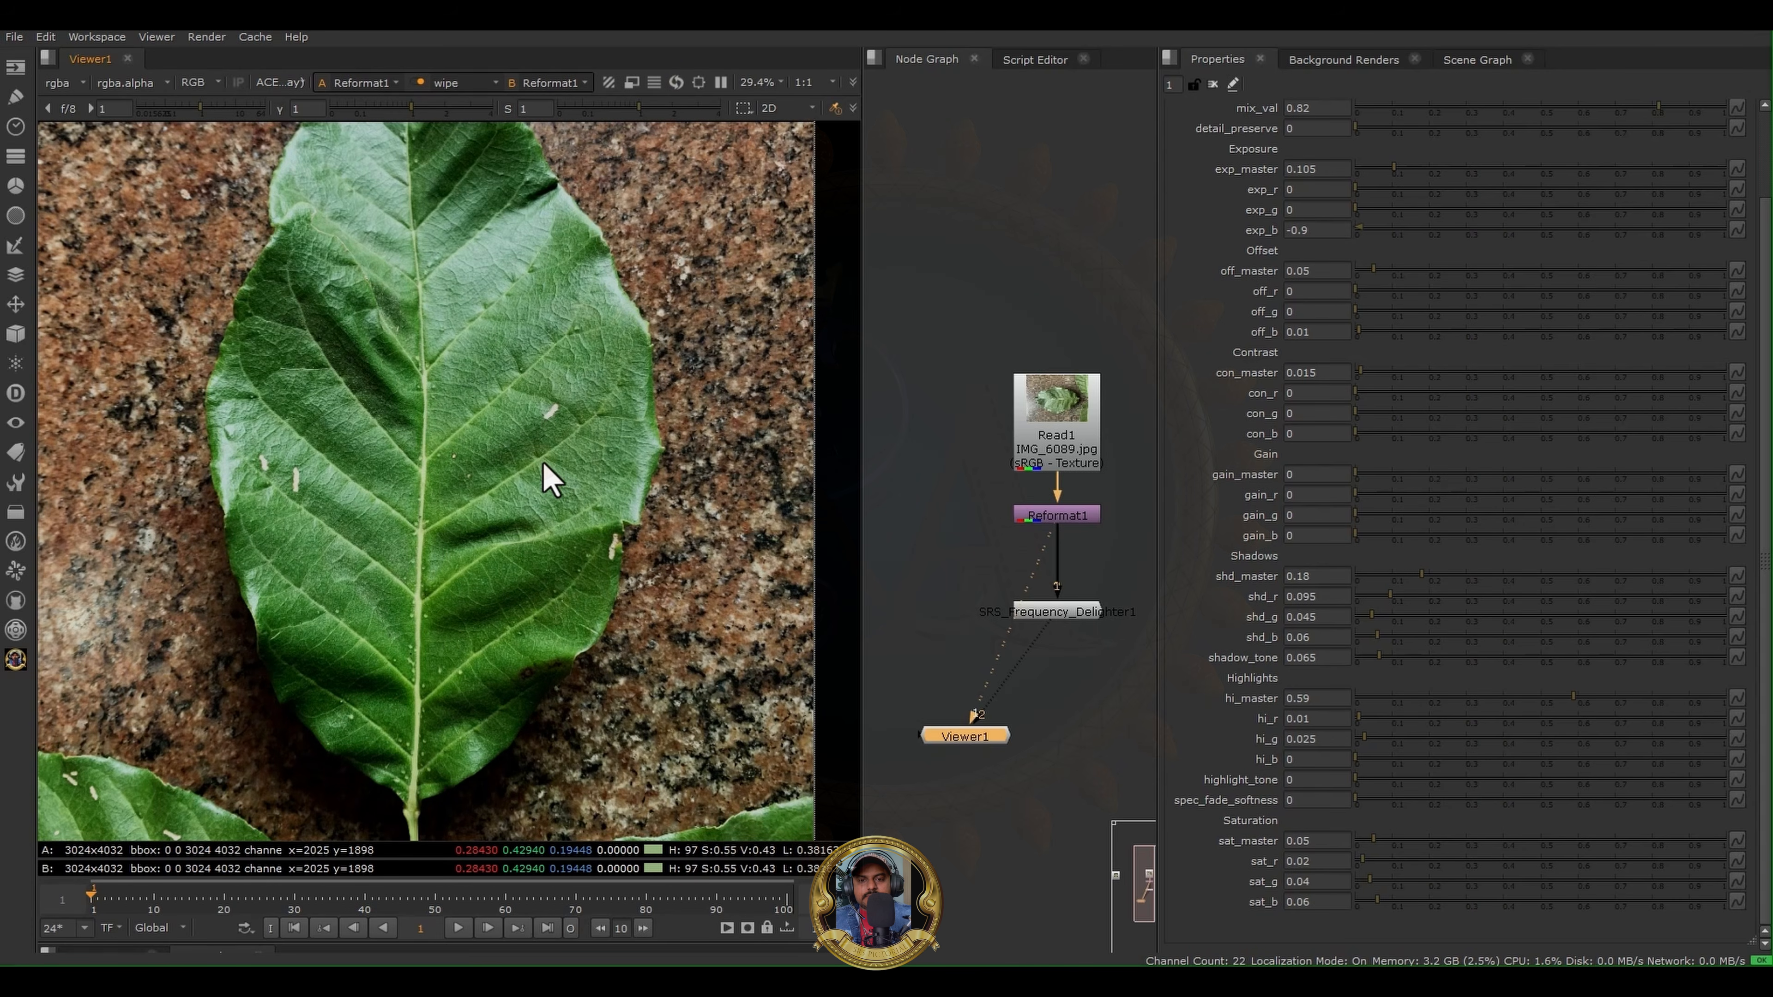
pyautogui.scroll(-1, 543, 463)
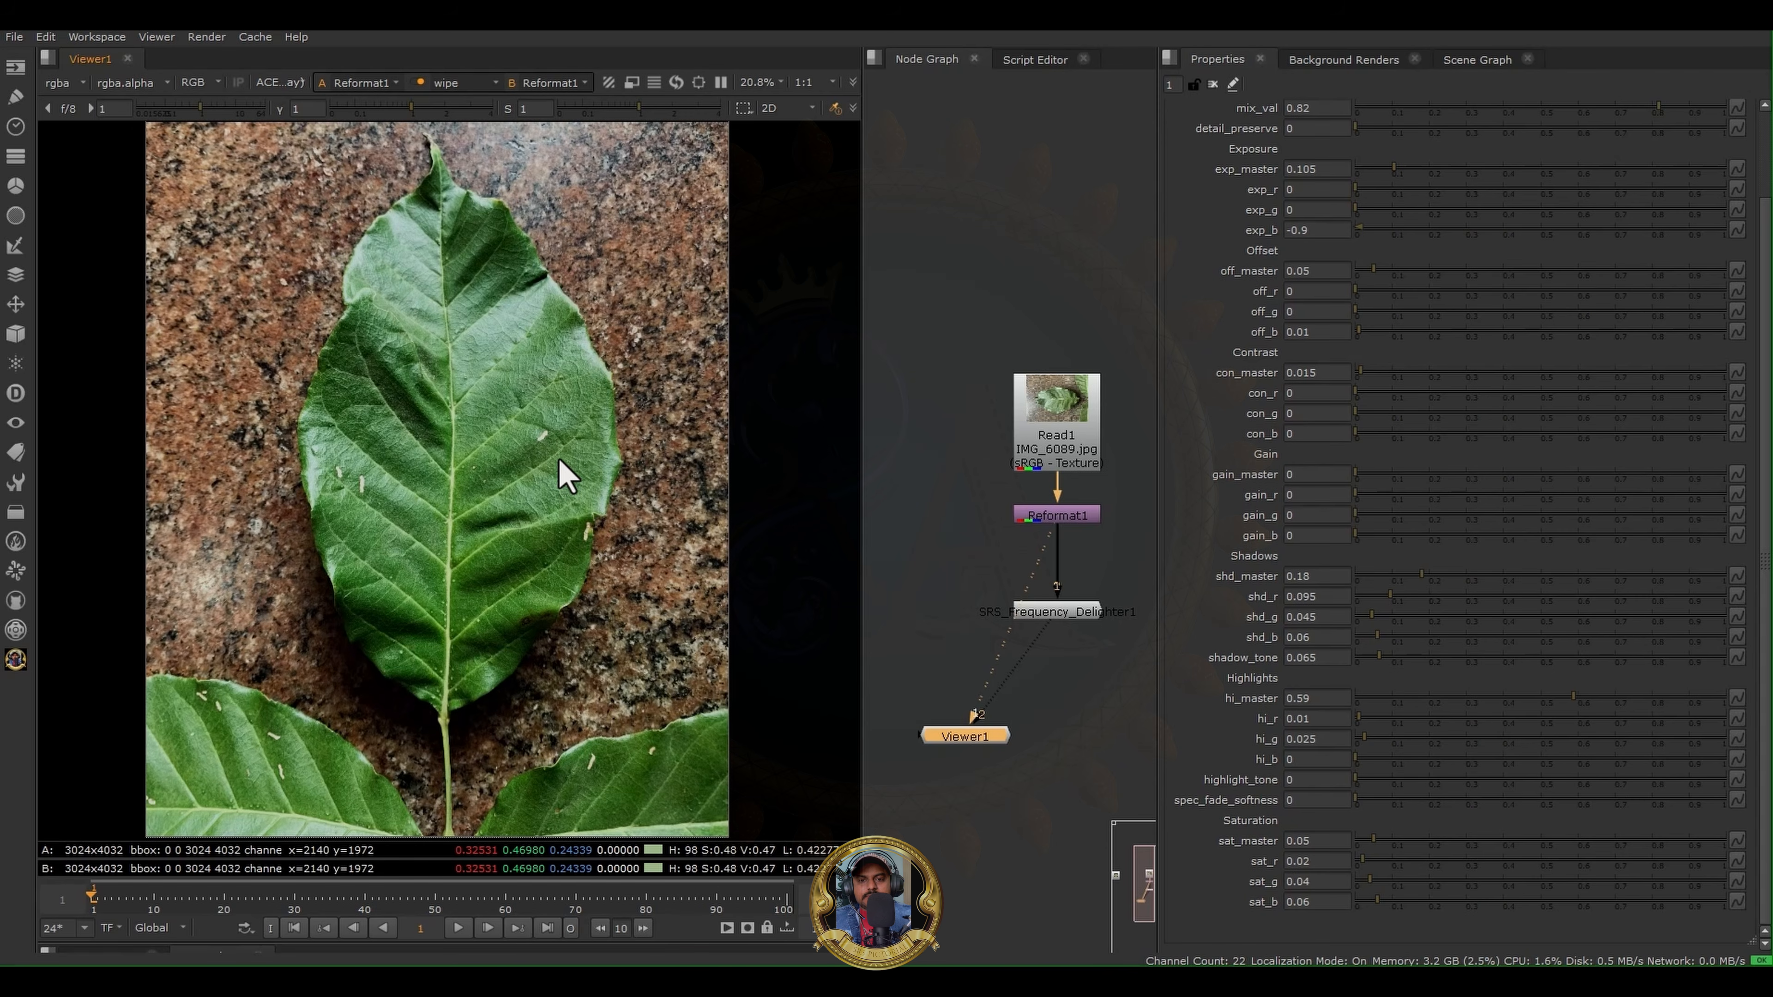
pyautogui.scroll(2, 564, 475)
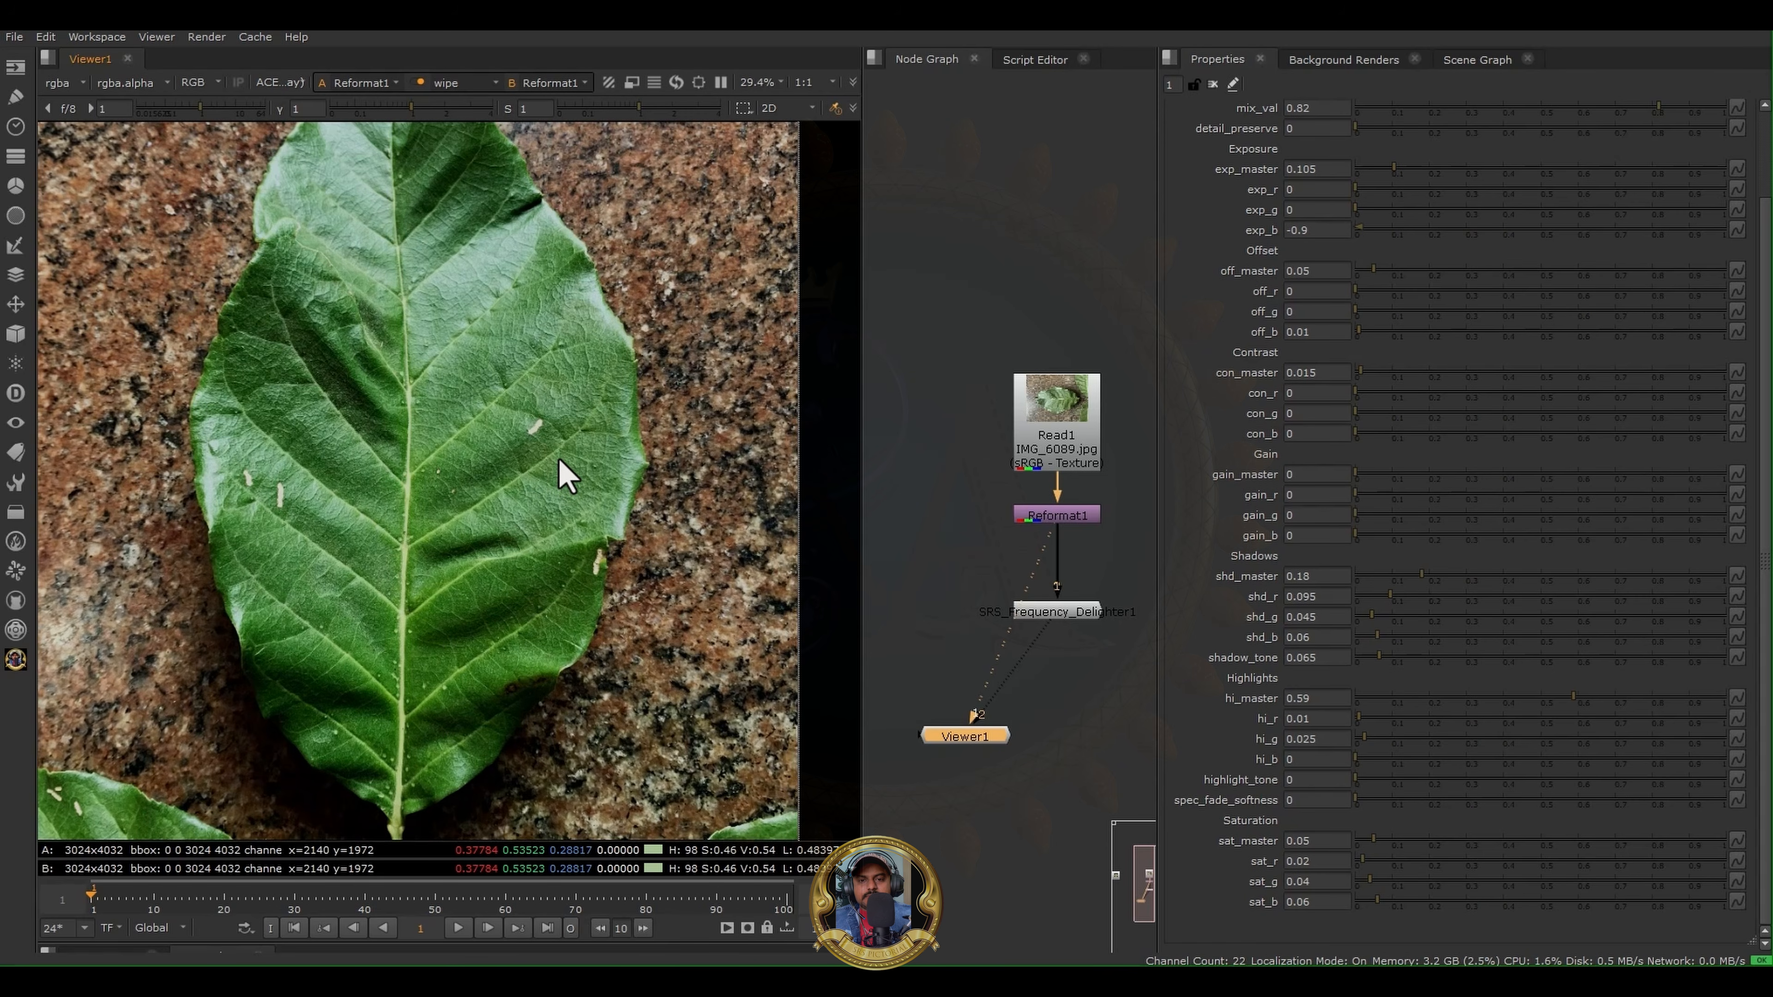
pyautogui.scroll(-1, 564, 475)
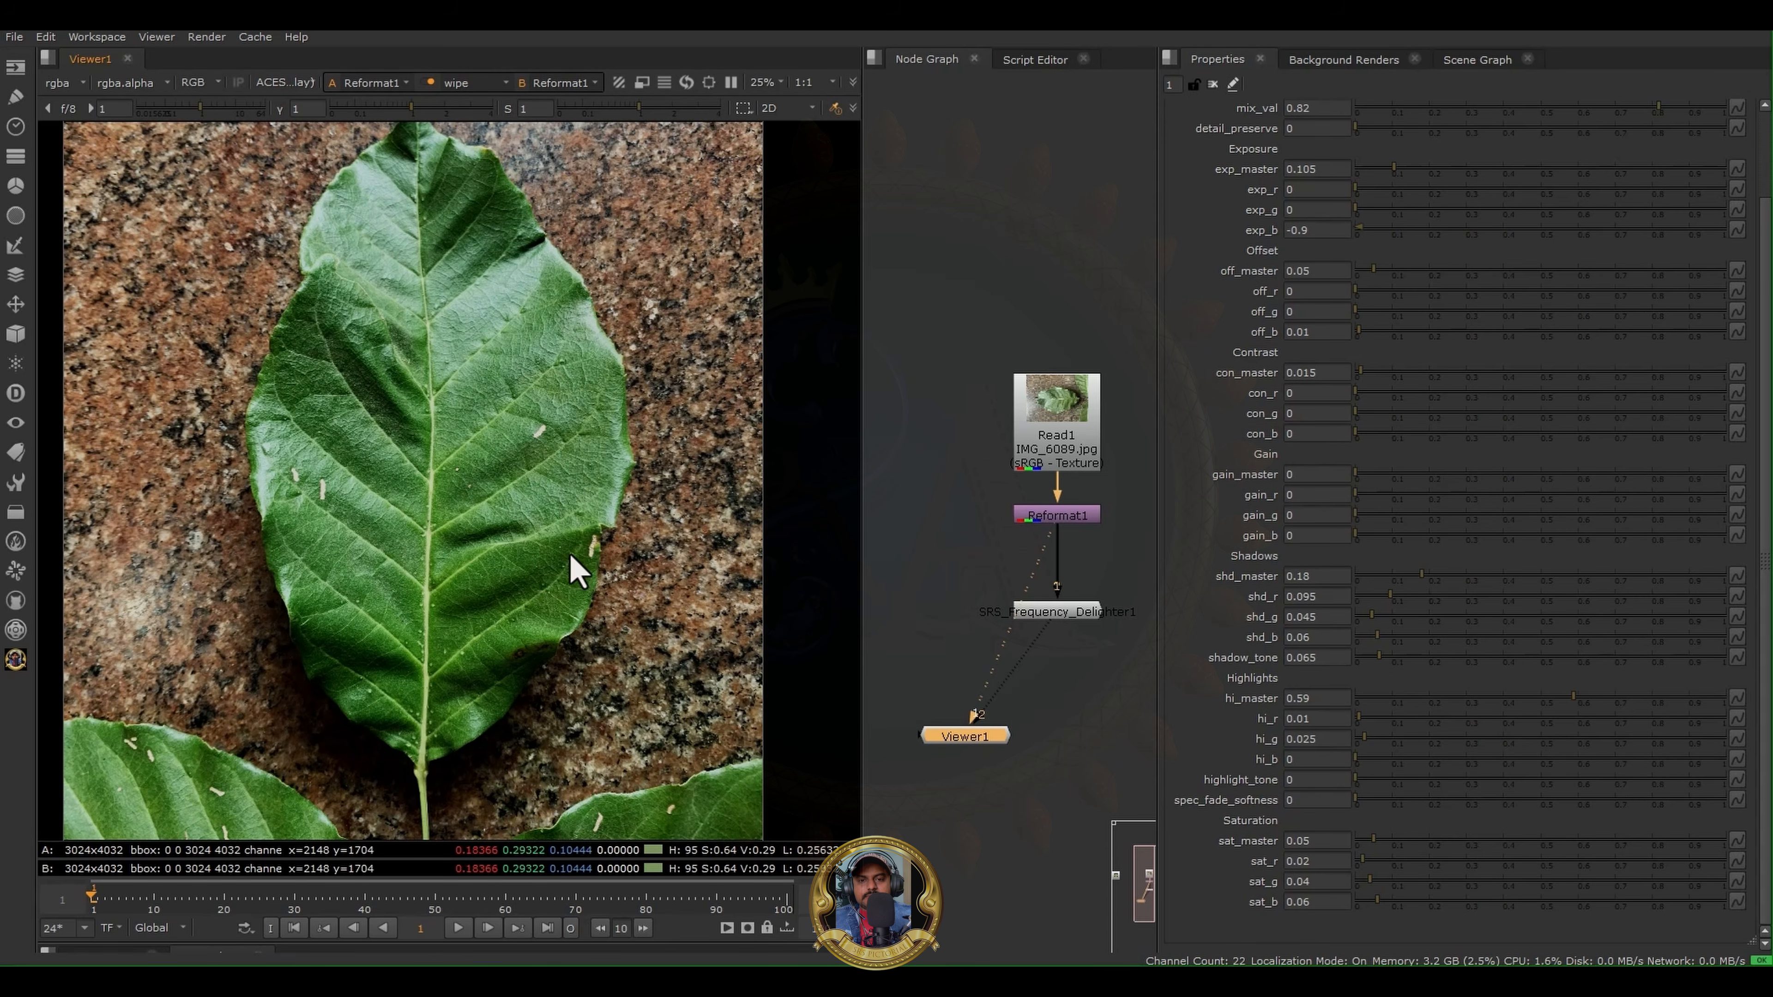
# - Show SRS_Frequency_Delighter1 in the viewer, turn off the wipe comparison, and enlarge the Node Graph area
pyautogui.click(1074, 622)
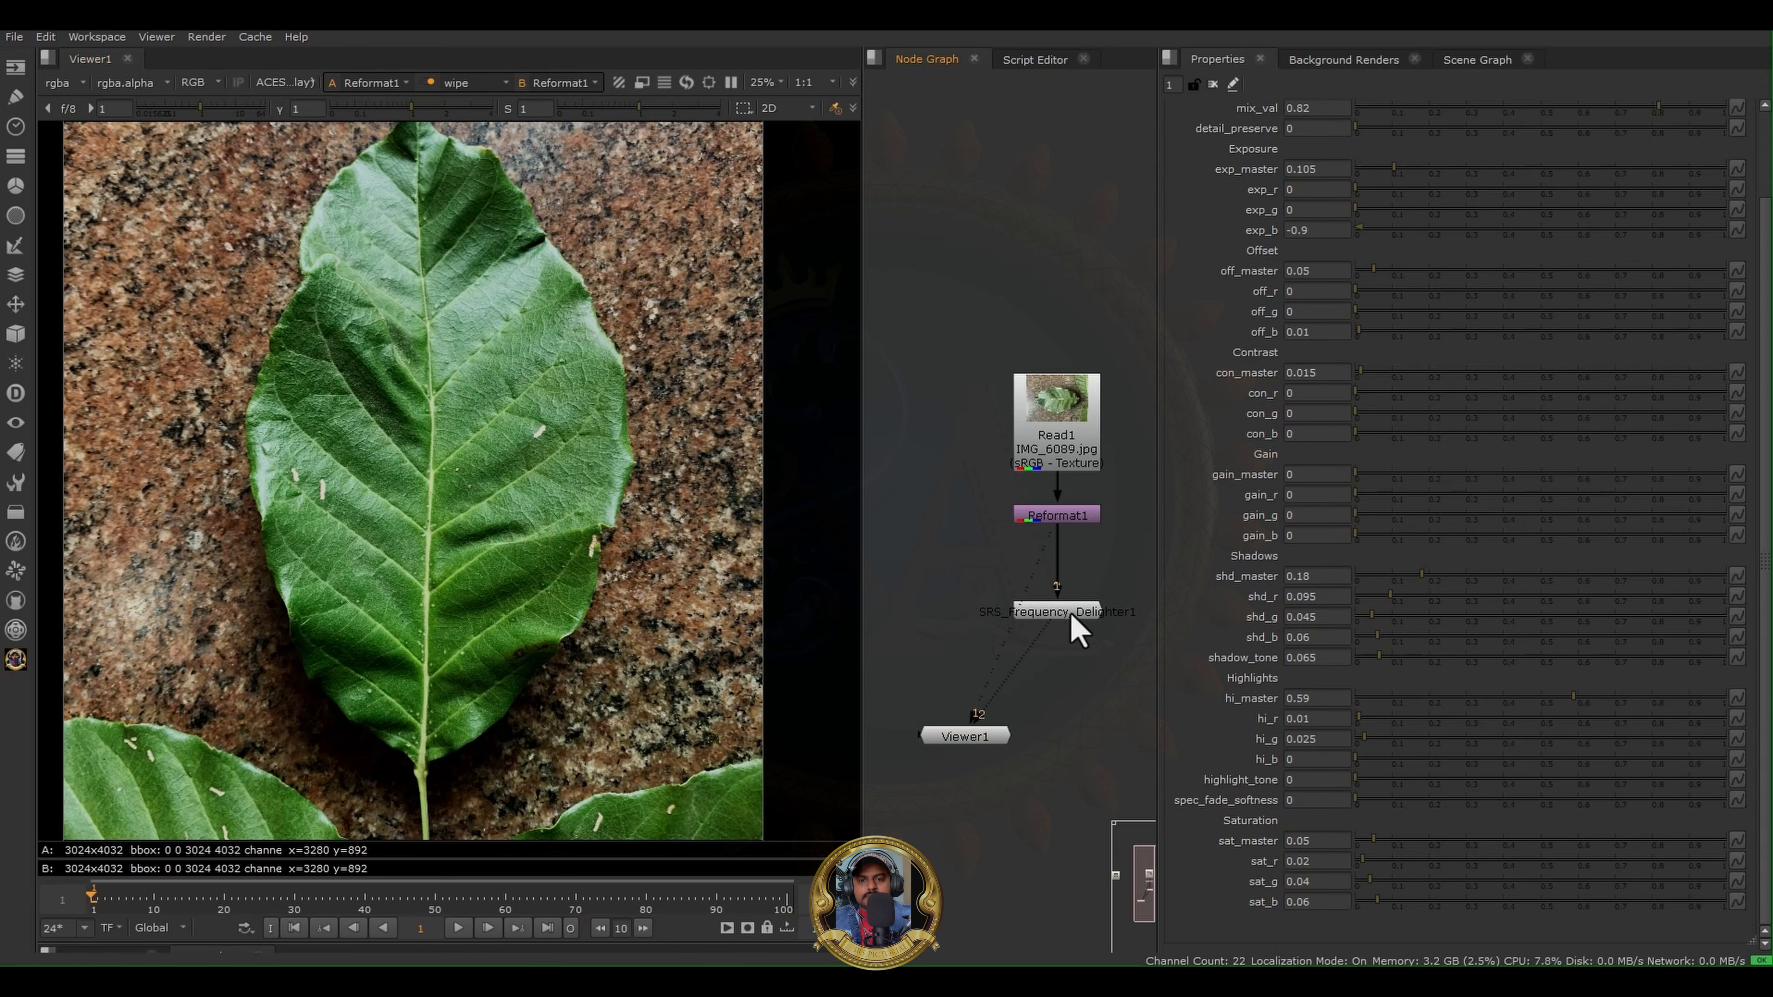
pyautogui.press('1')
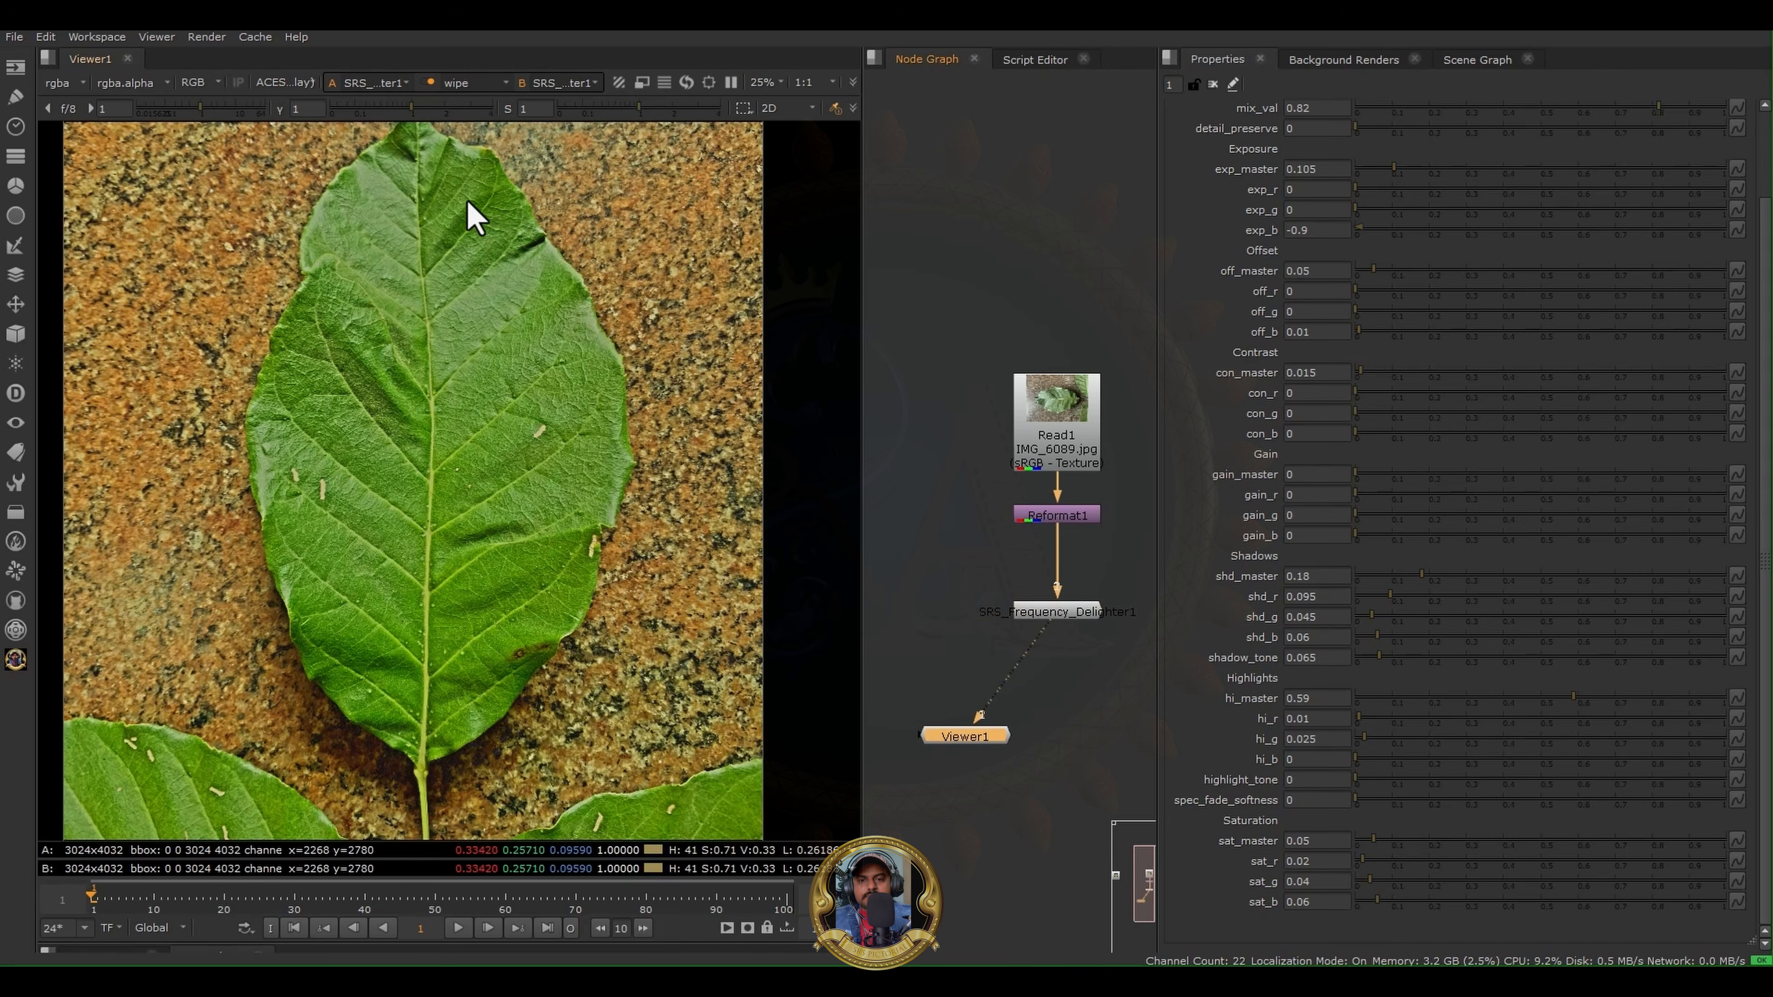
pyautogui.click(433, 86)
pyautogui.scroll(-1, 420, 472)
pyautogui.moveTo(547, 518); pyautogui.dragTo(553, 557, button='middle')
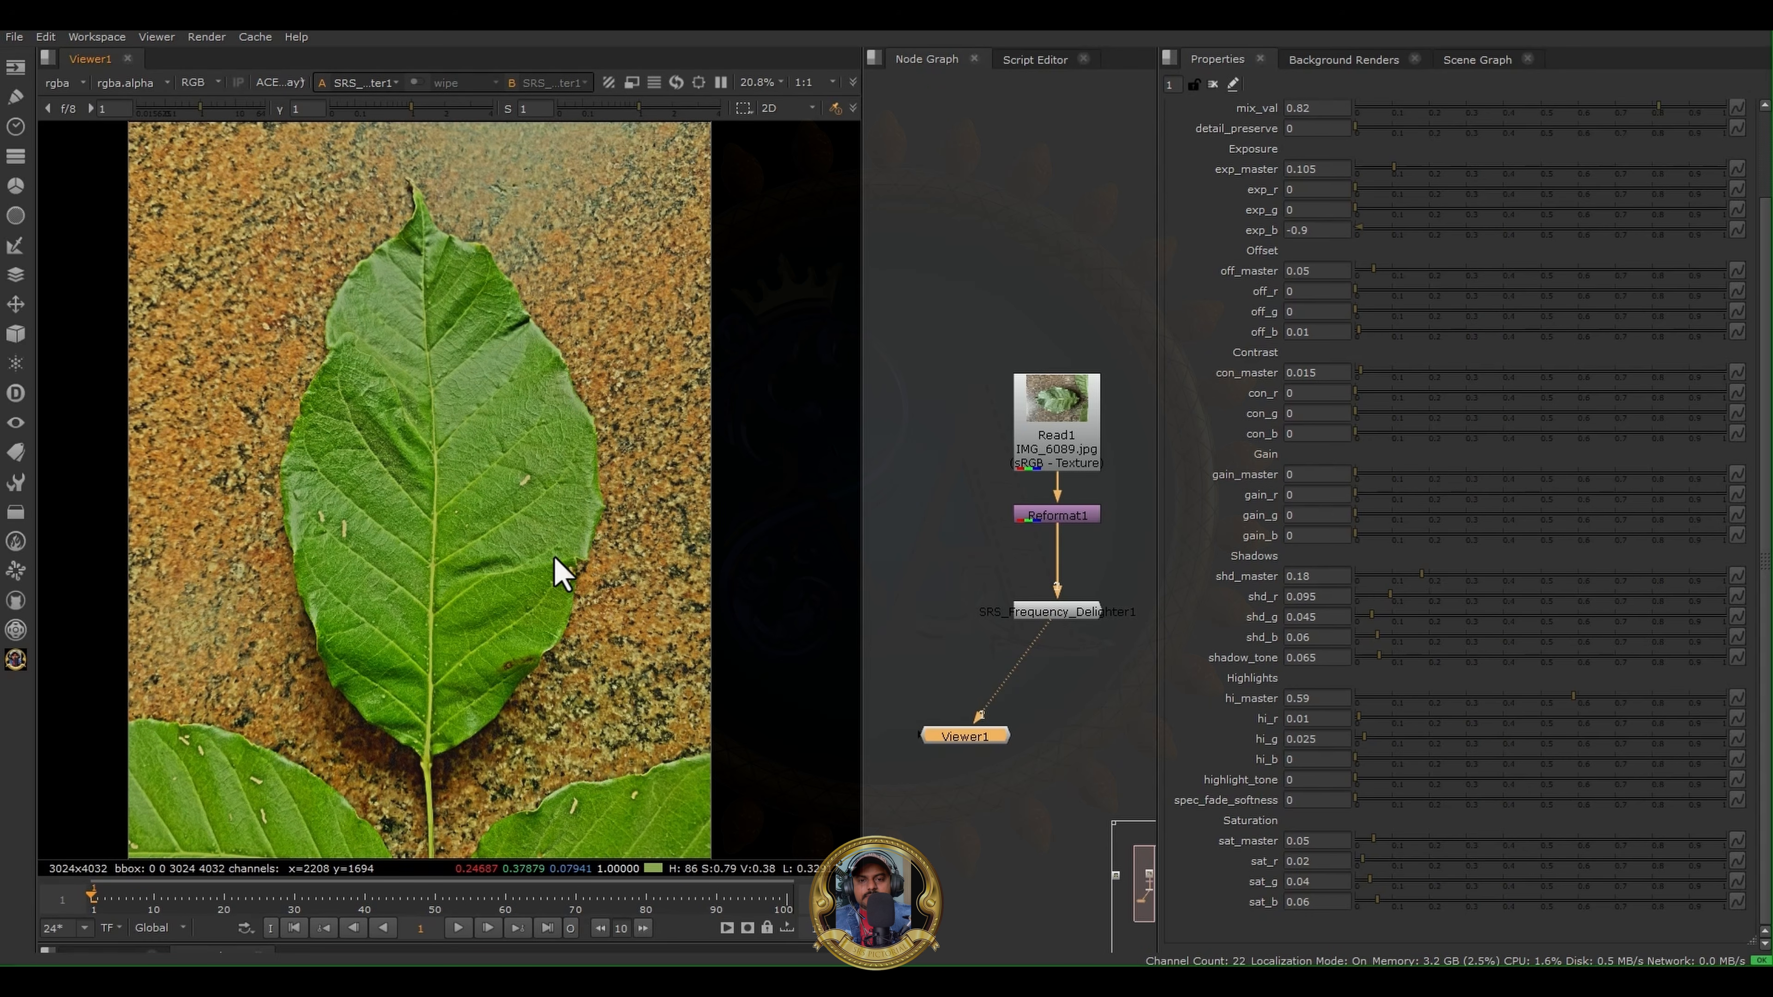
pyautogui.moveTo(863, 321); pyautogui.dragTo(471, 377)
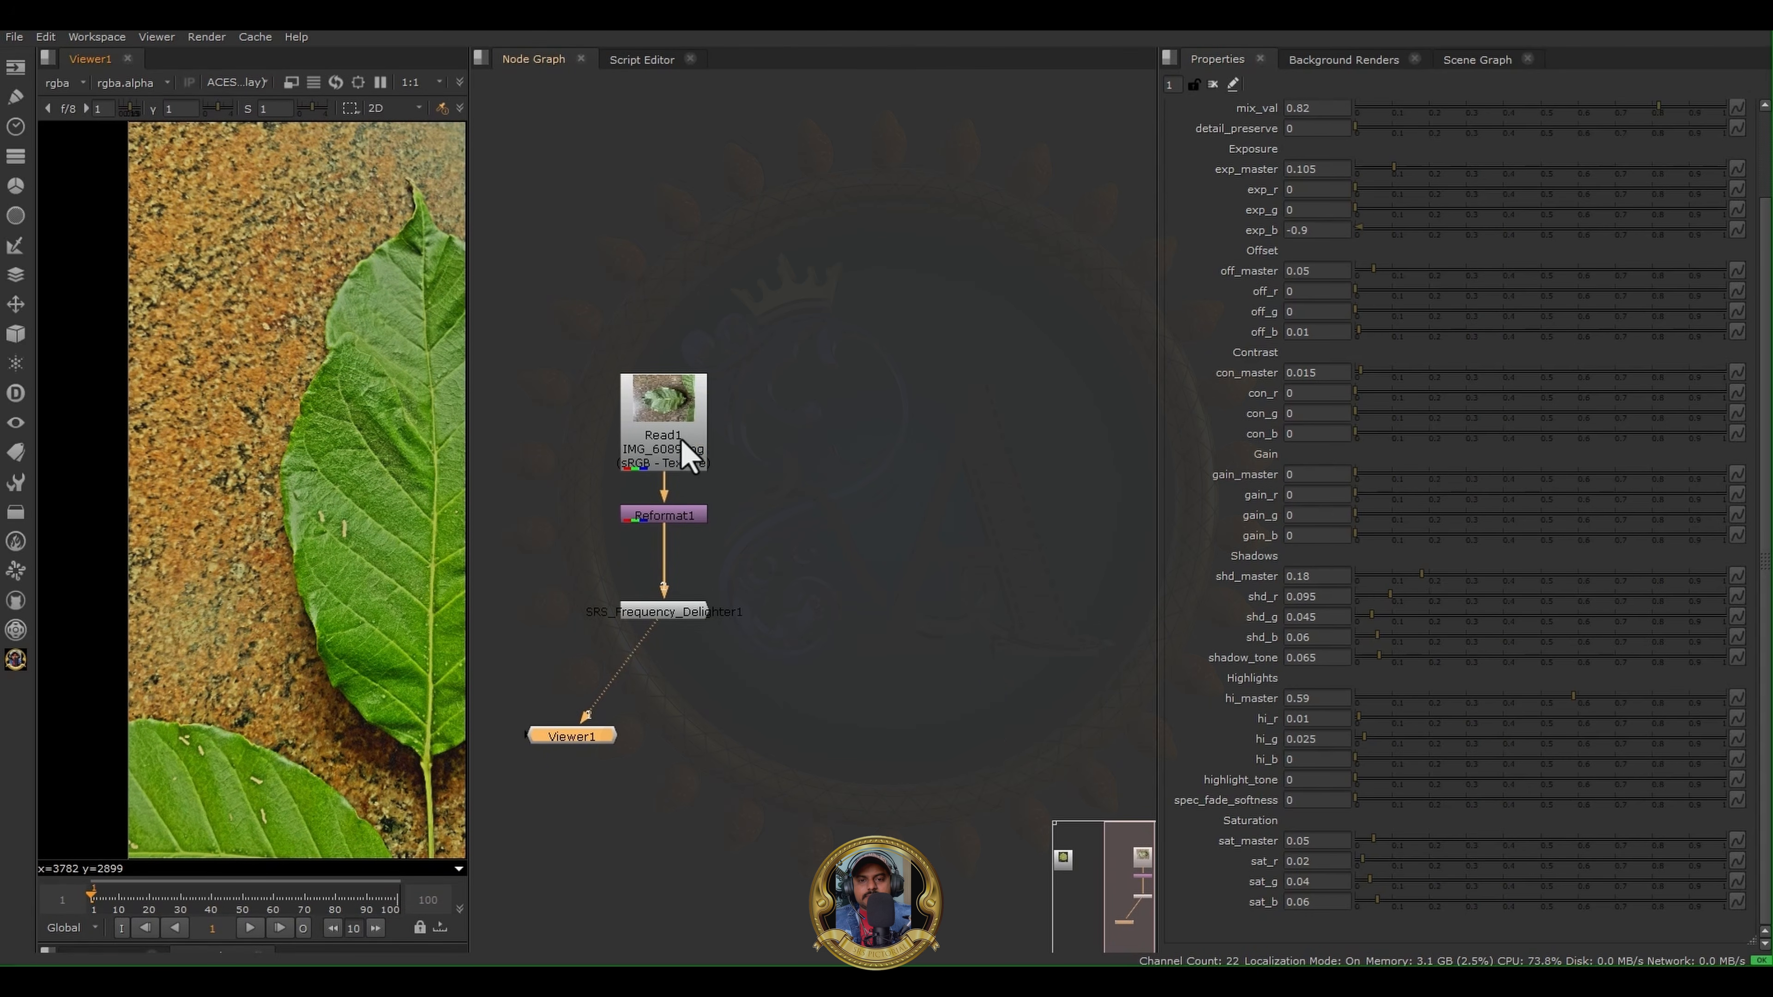
# - Duplicate Read1 and Reformat1 beside the original chain and move the copied pair slightly higher
pyautogui.moveTo(558, 301); pyautogui.dragTo(914, 467)
pyautogui.click(921, 508)
pyautogui.hotkey('ctrl', 'v')
pyautogui.click(1002, 551)
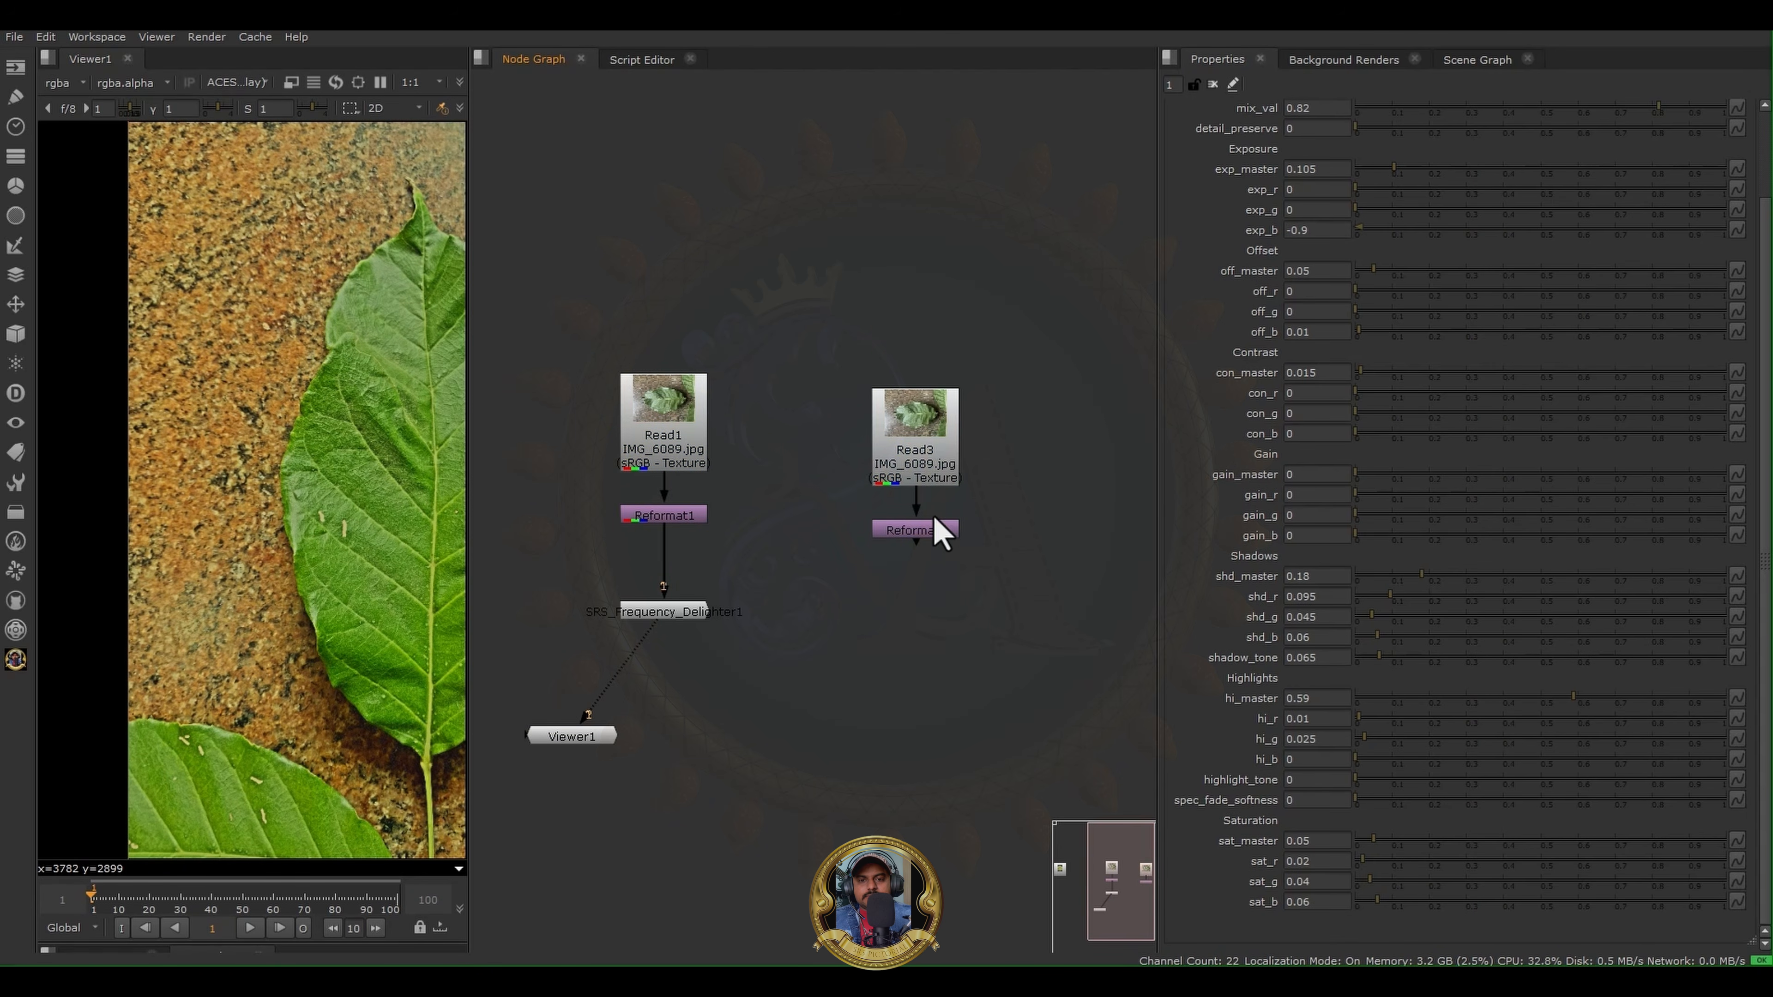
pyautogui.moveTo(830, 330); pyautogui.dragTo(1033, 590)
pyautogui.moveTo(917, 531); pyautogui.dragTo(914, 492)
pyautogui.click(925, 528)
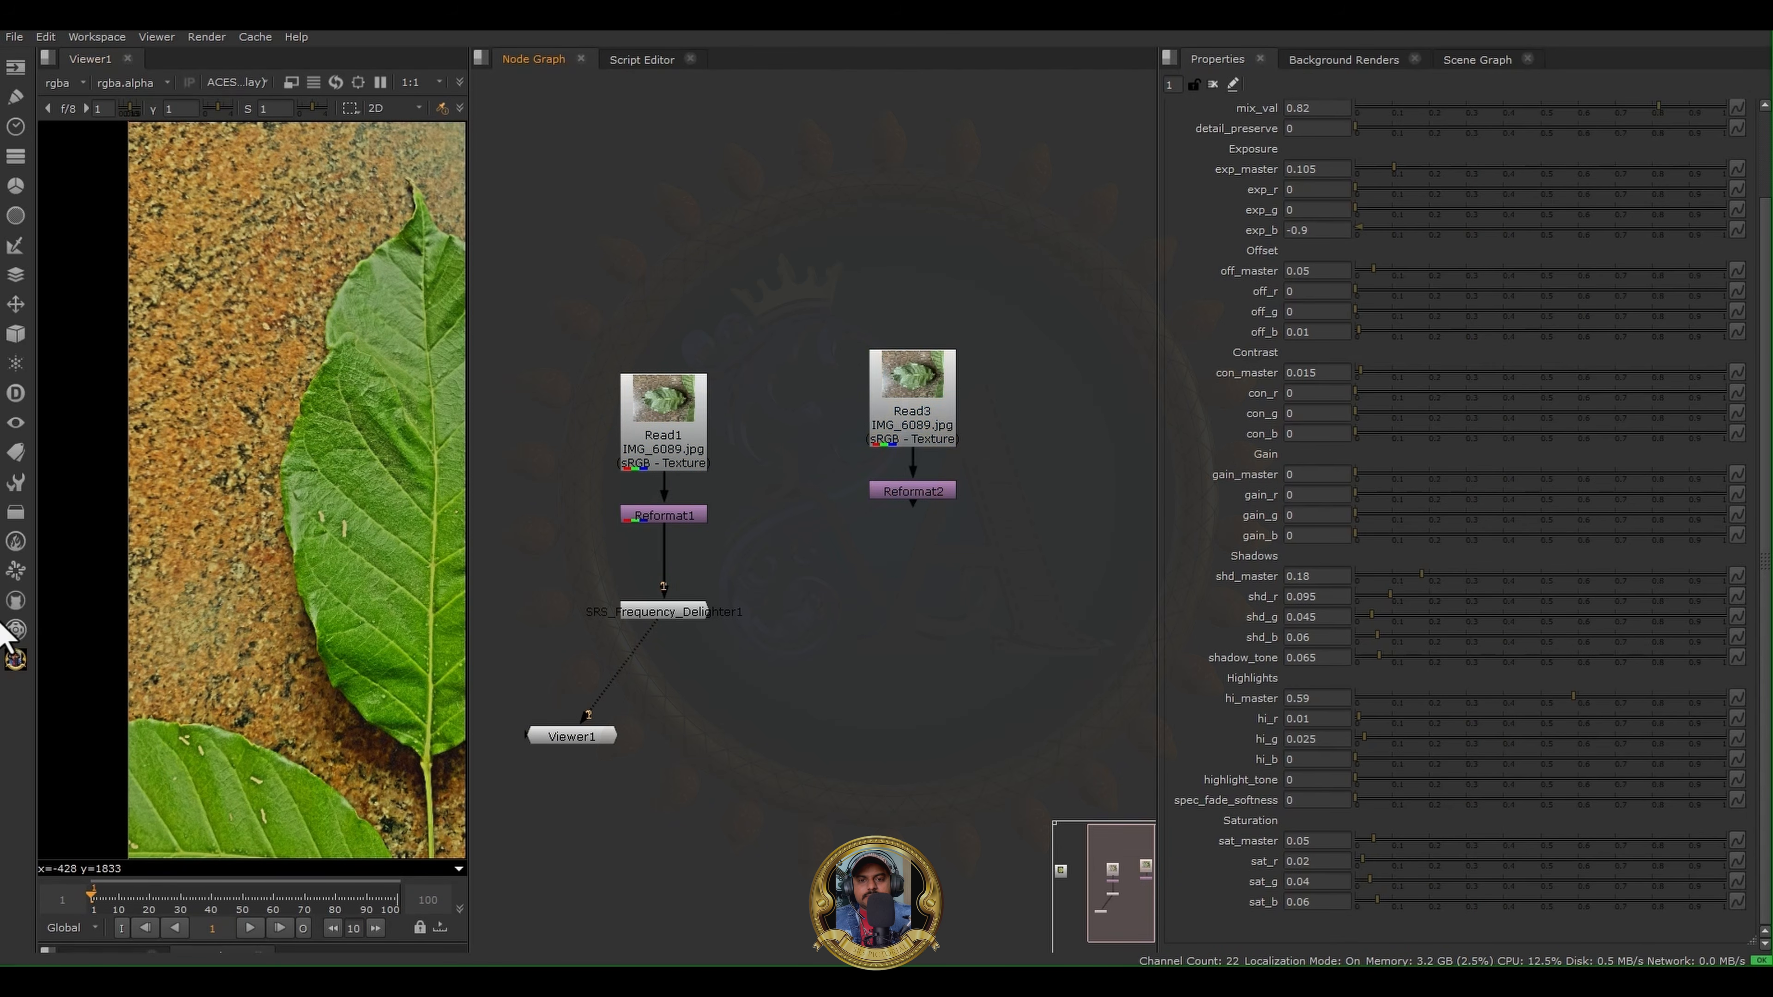
# - Add an SRS Polarized Engine Pro node below Reformat2 and connect both of its inputs to Reformat2
pyautogui.click(15, 658)
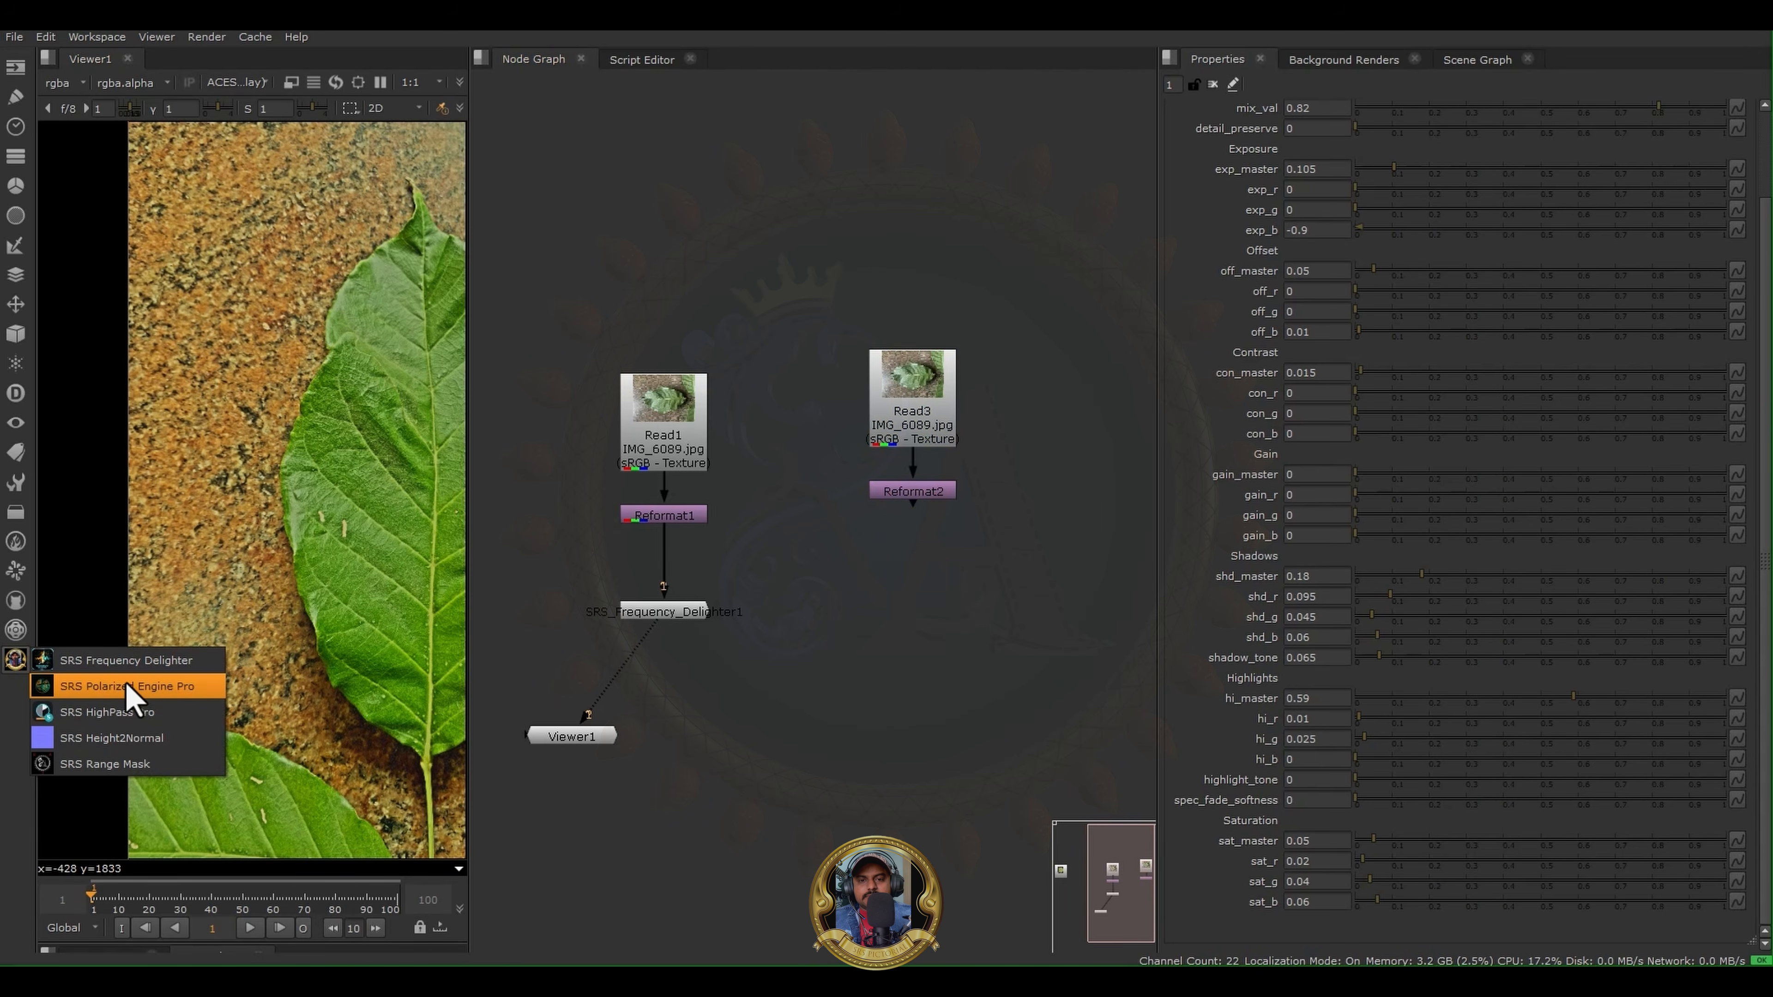
pyautogui.click(129, 687)
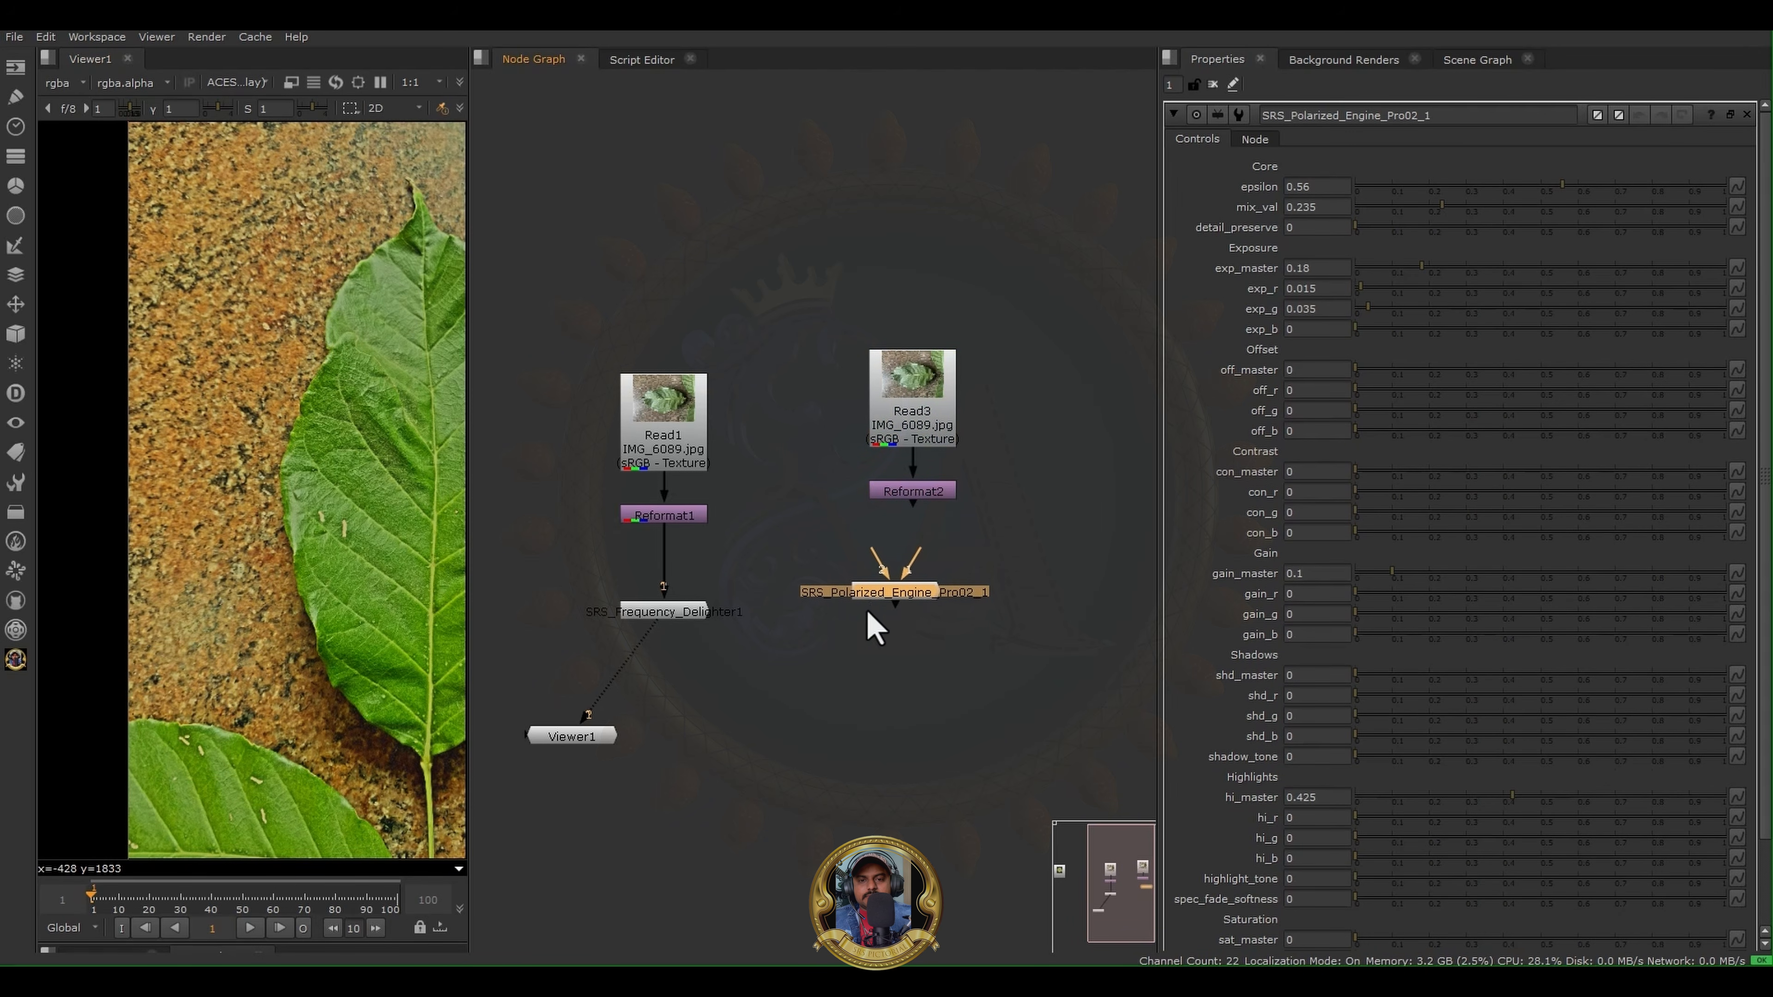
pyautogui.scroll(3, 899, 567)
pyautogui.moveTo(911, 568); pyautogui.dragTo(925, 417)
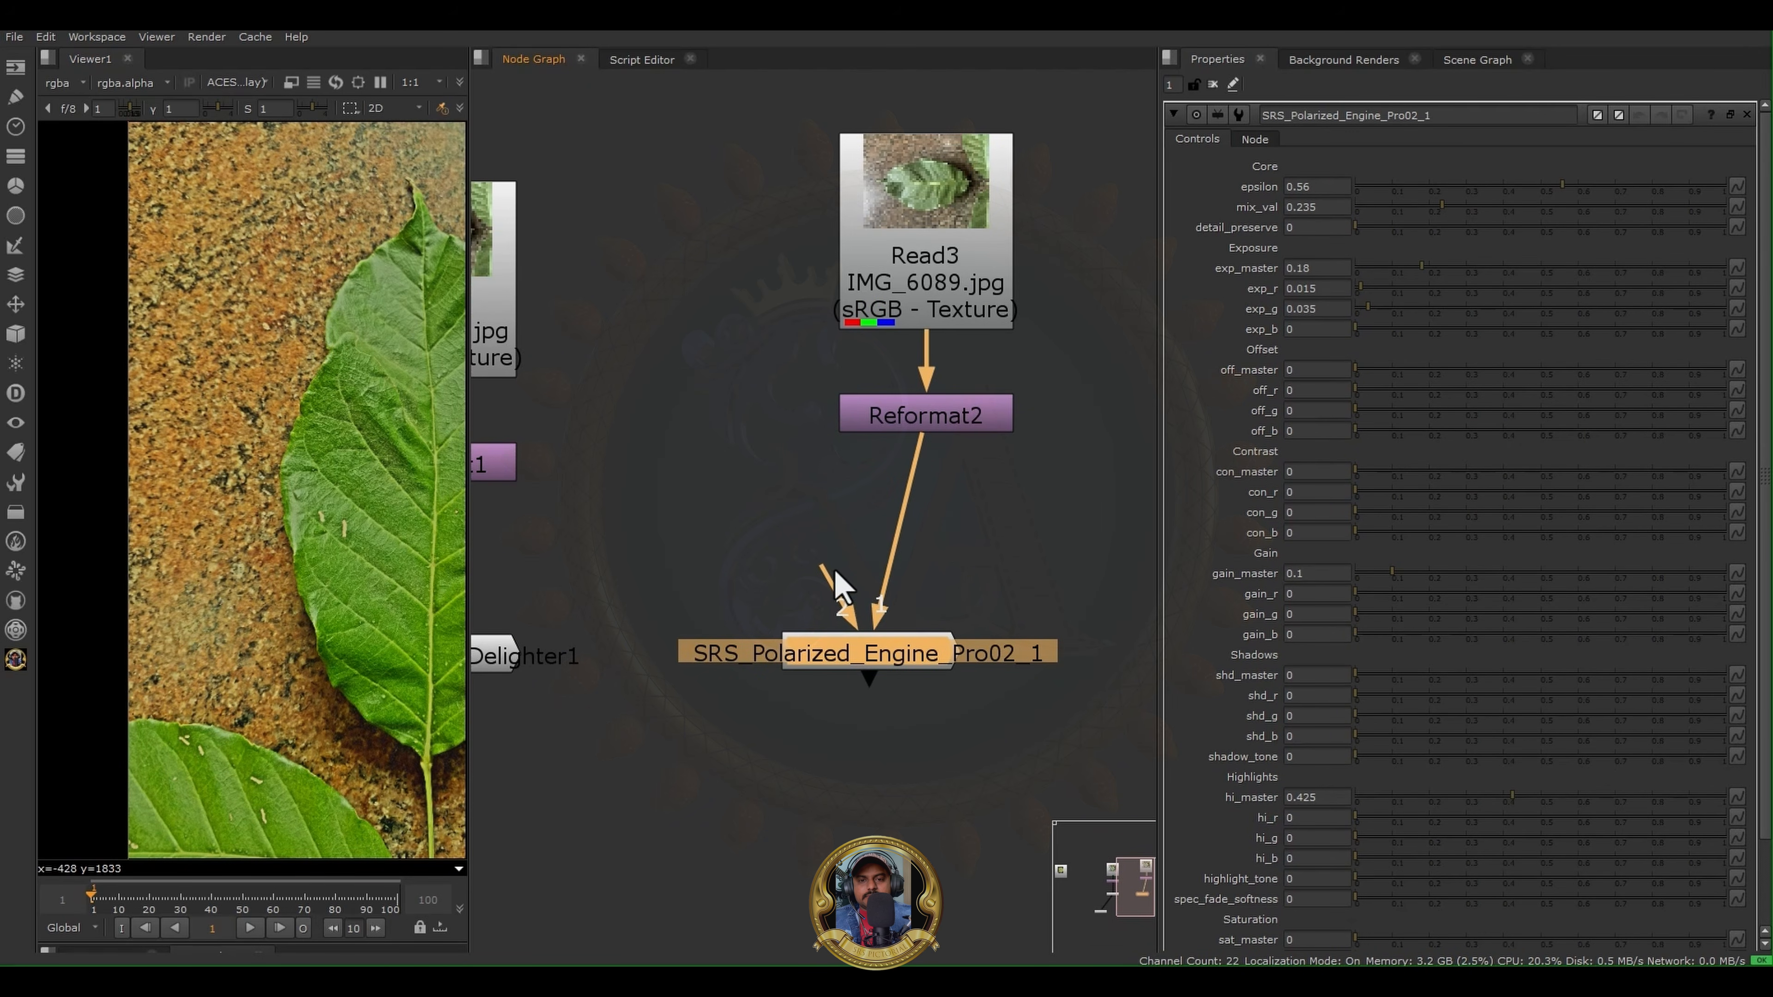
pyautogui.moveTo(830, 579); pyautogui.dragTo(873, 419)
# - Show the new Polarized Engine node in the viewer and reposition it beneath Reformat2
pyautogui.click(890, 665)
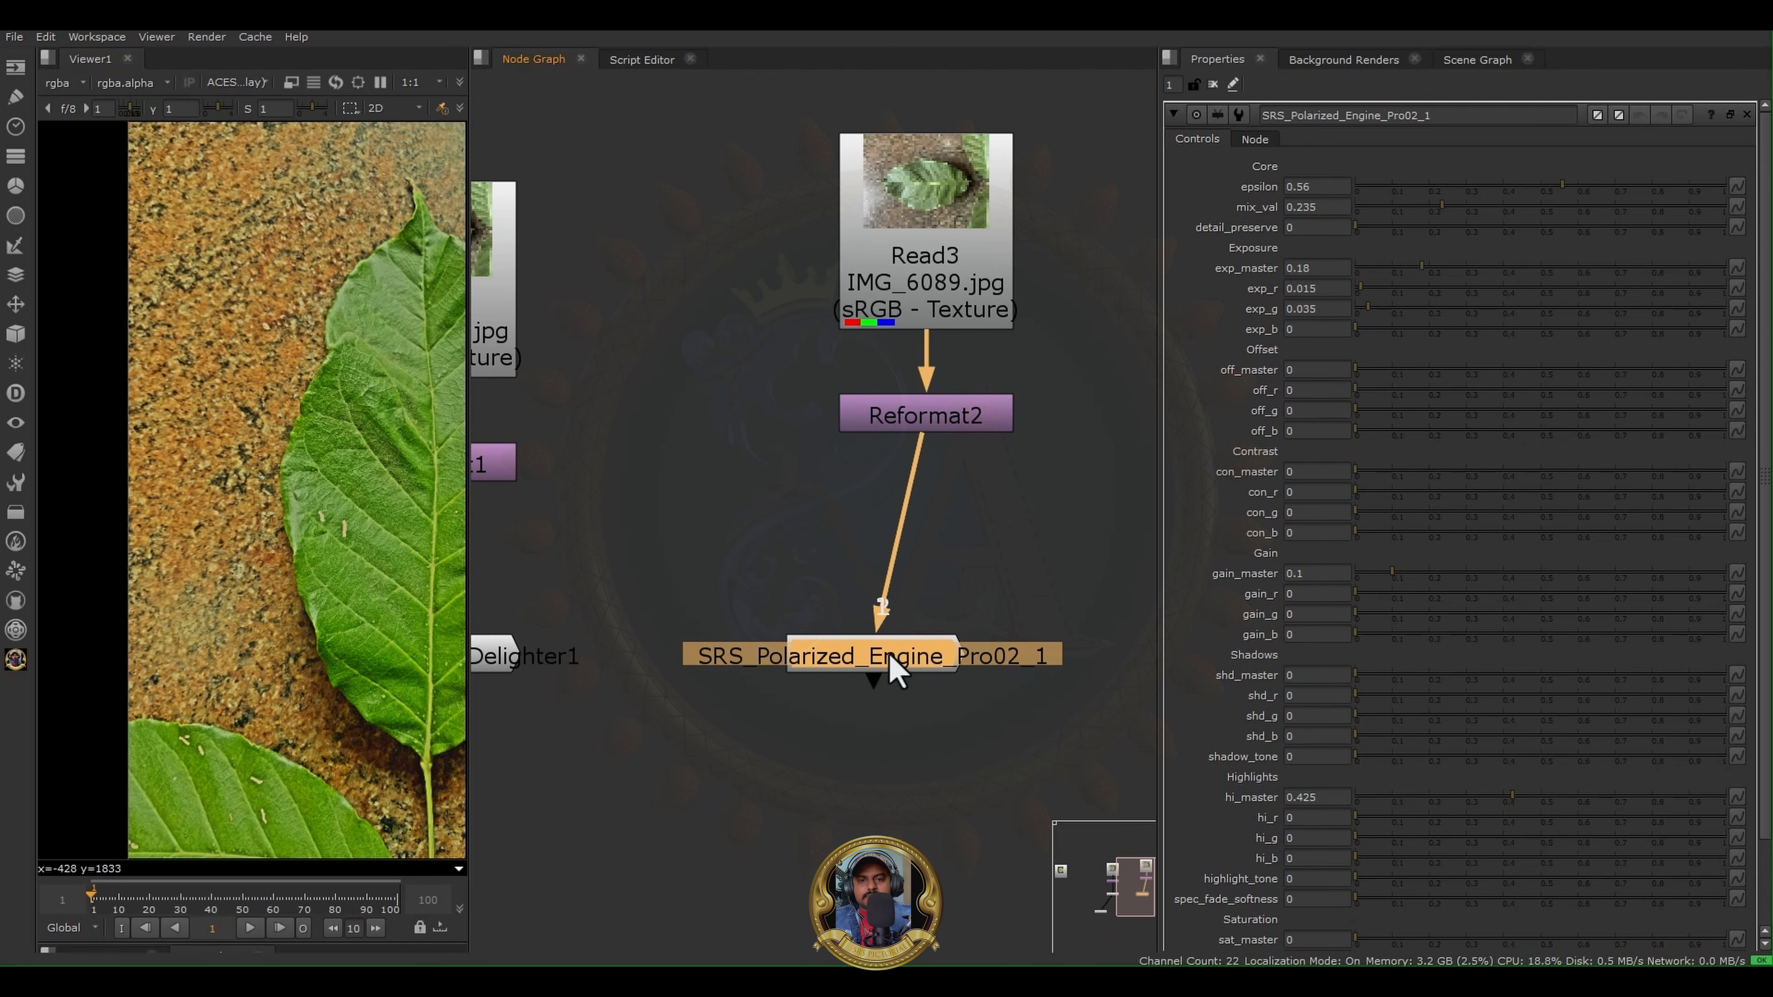
pyautogui.press('1')
pyautogui.moveTo(893, 667); pyautogui.dragTo(946, 645)
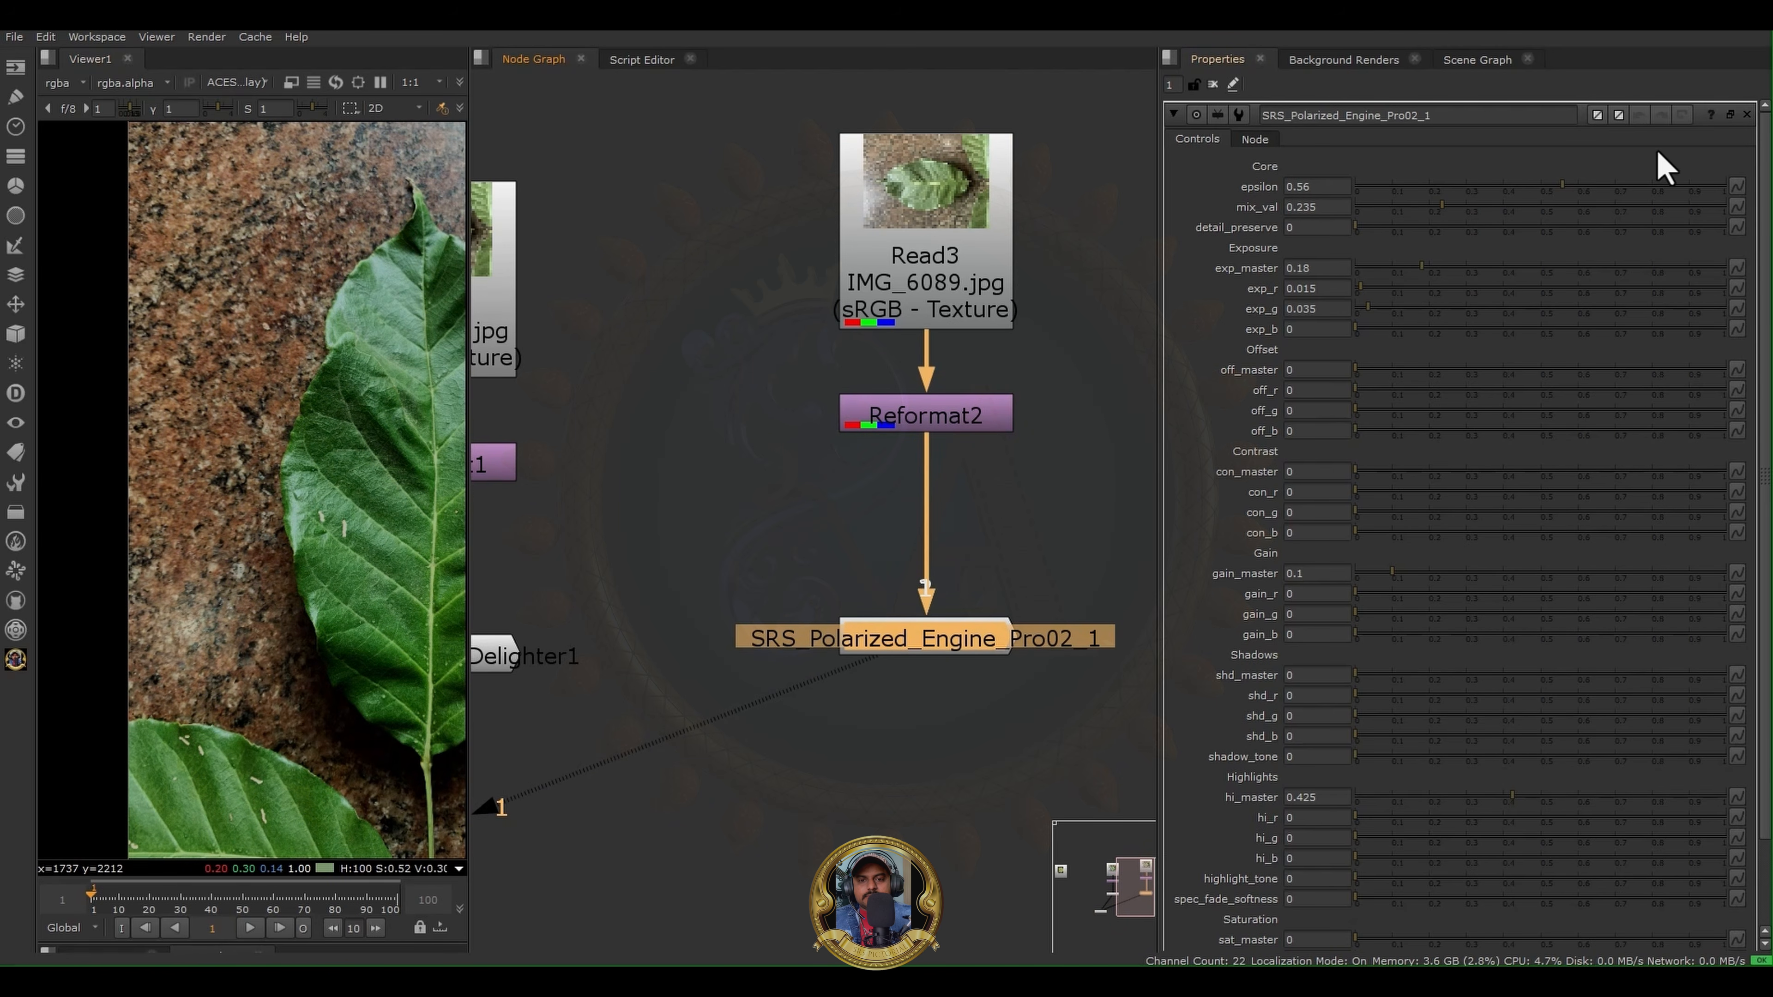
pyautogui.press('f')
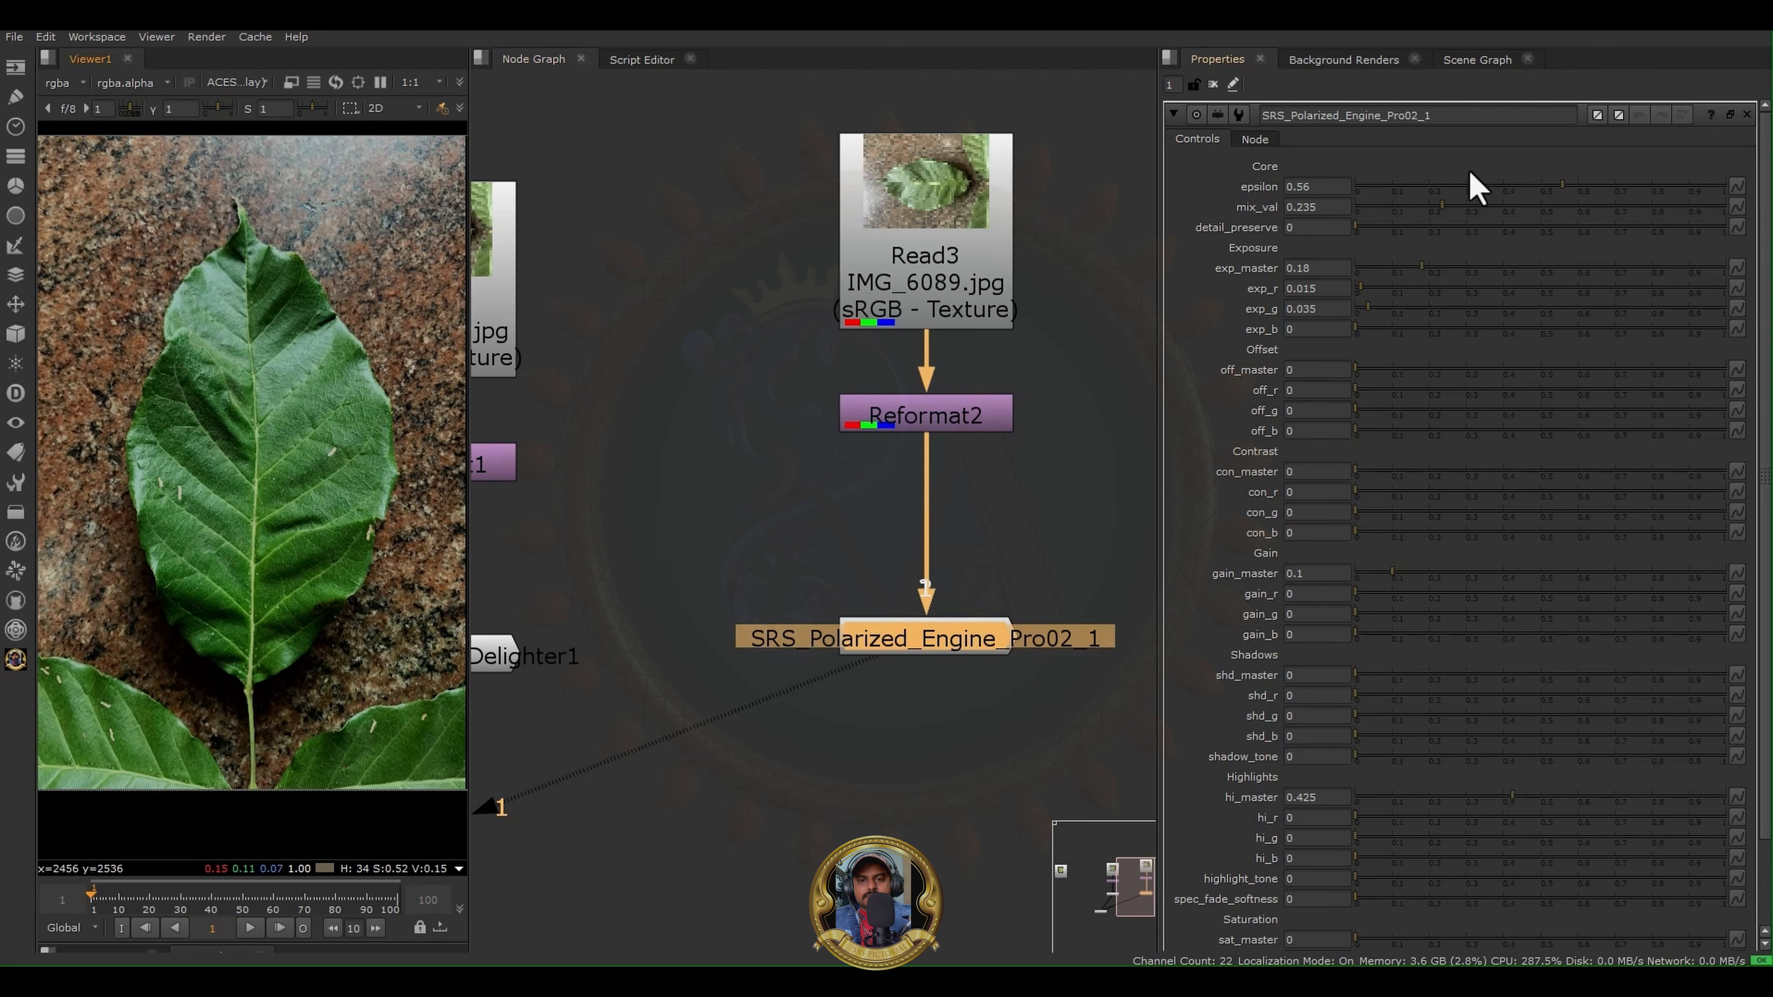
pyautogui.moveTo(898, 661)
pyautogui.mouseDown()
pyautogui.moveTo(934, 650)
pyautogui.moveTo(919, 654)
pyautogui.mouseUp()
pyautogui.press('ctrl')
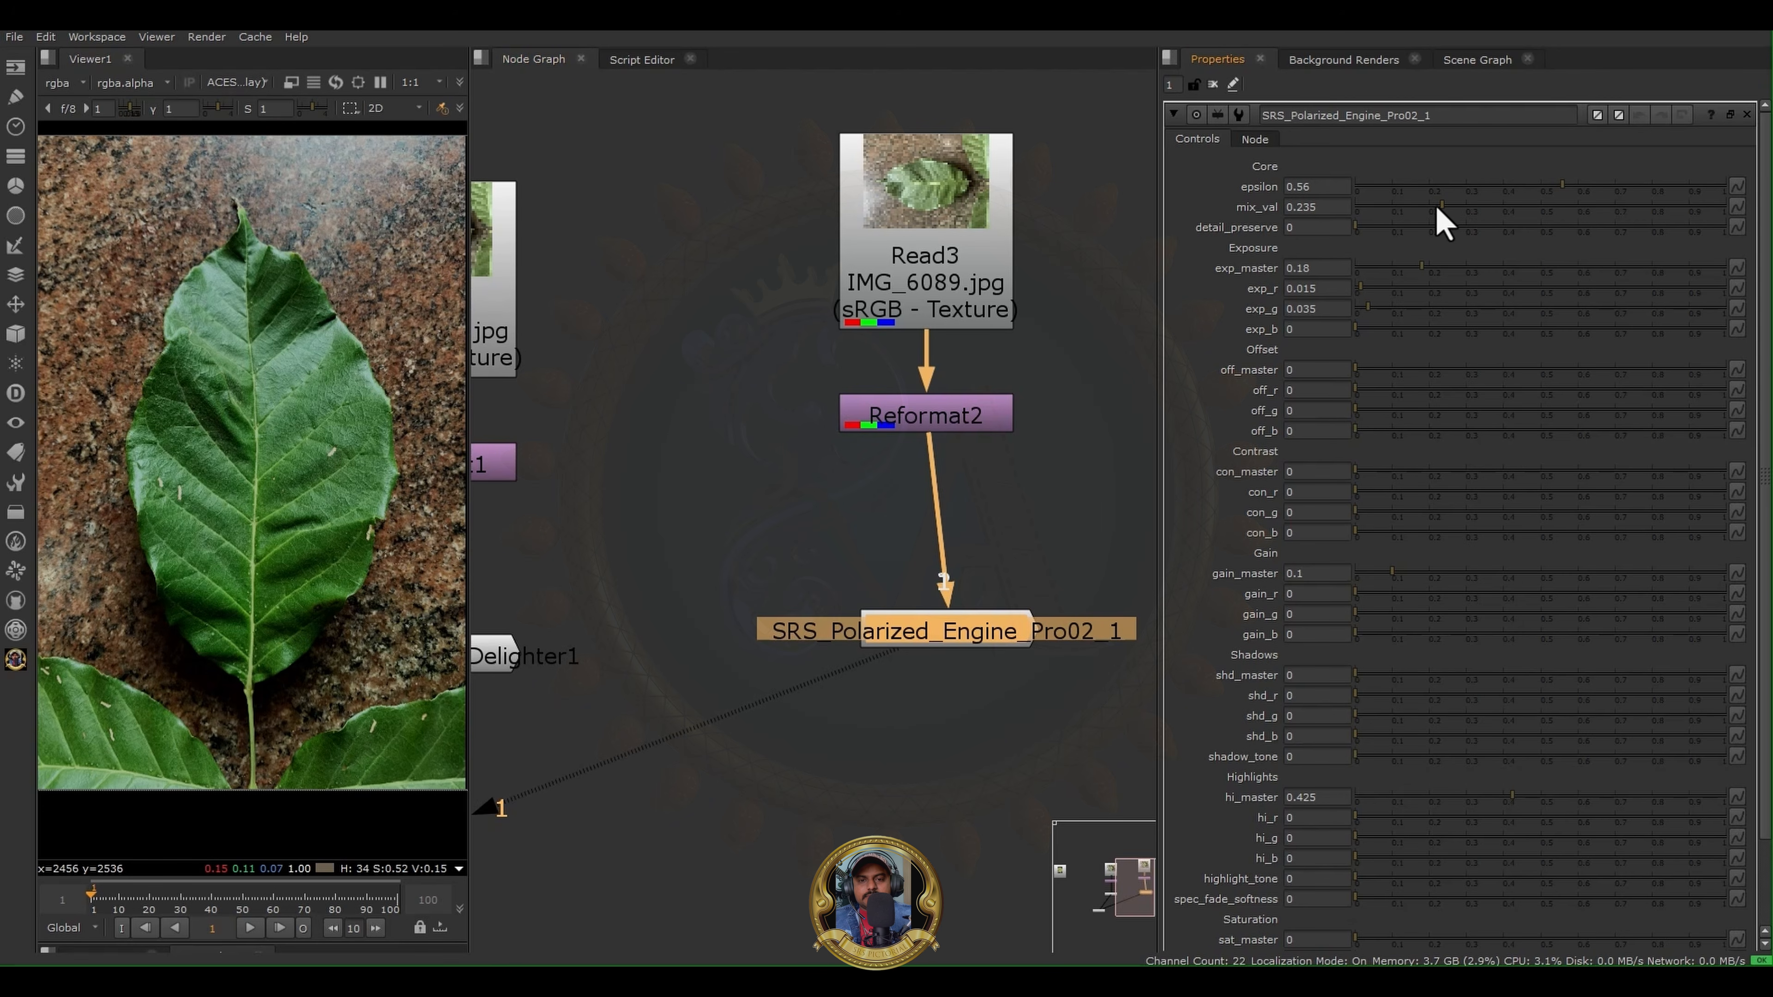
# - Reset the Polarized Engine's epsilon, mix_val, exp_master, exp_g, gain_master and hi_master to 0
pyautogui.moveTo(1440, 206); pyautogui.dragTo(1272, 181)
pyautogui.moveTo(1422, 268); pyautogui.dragTo(1355, 268)
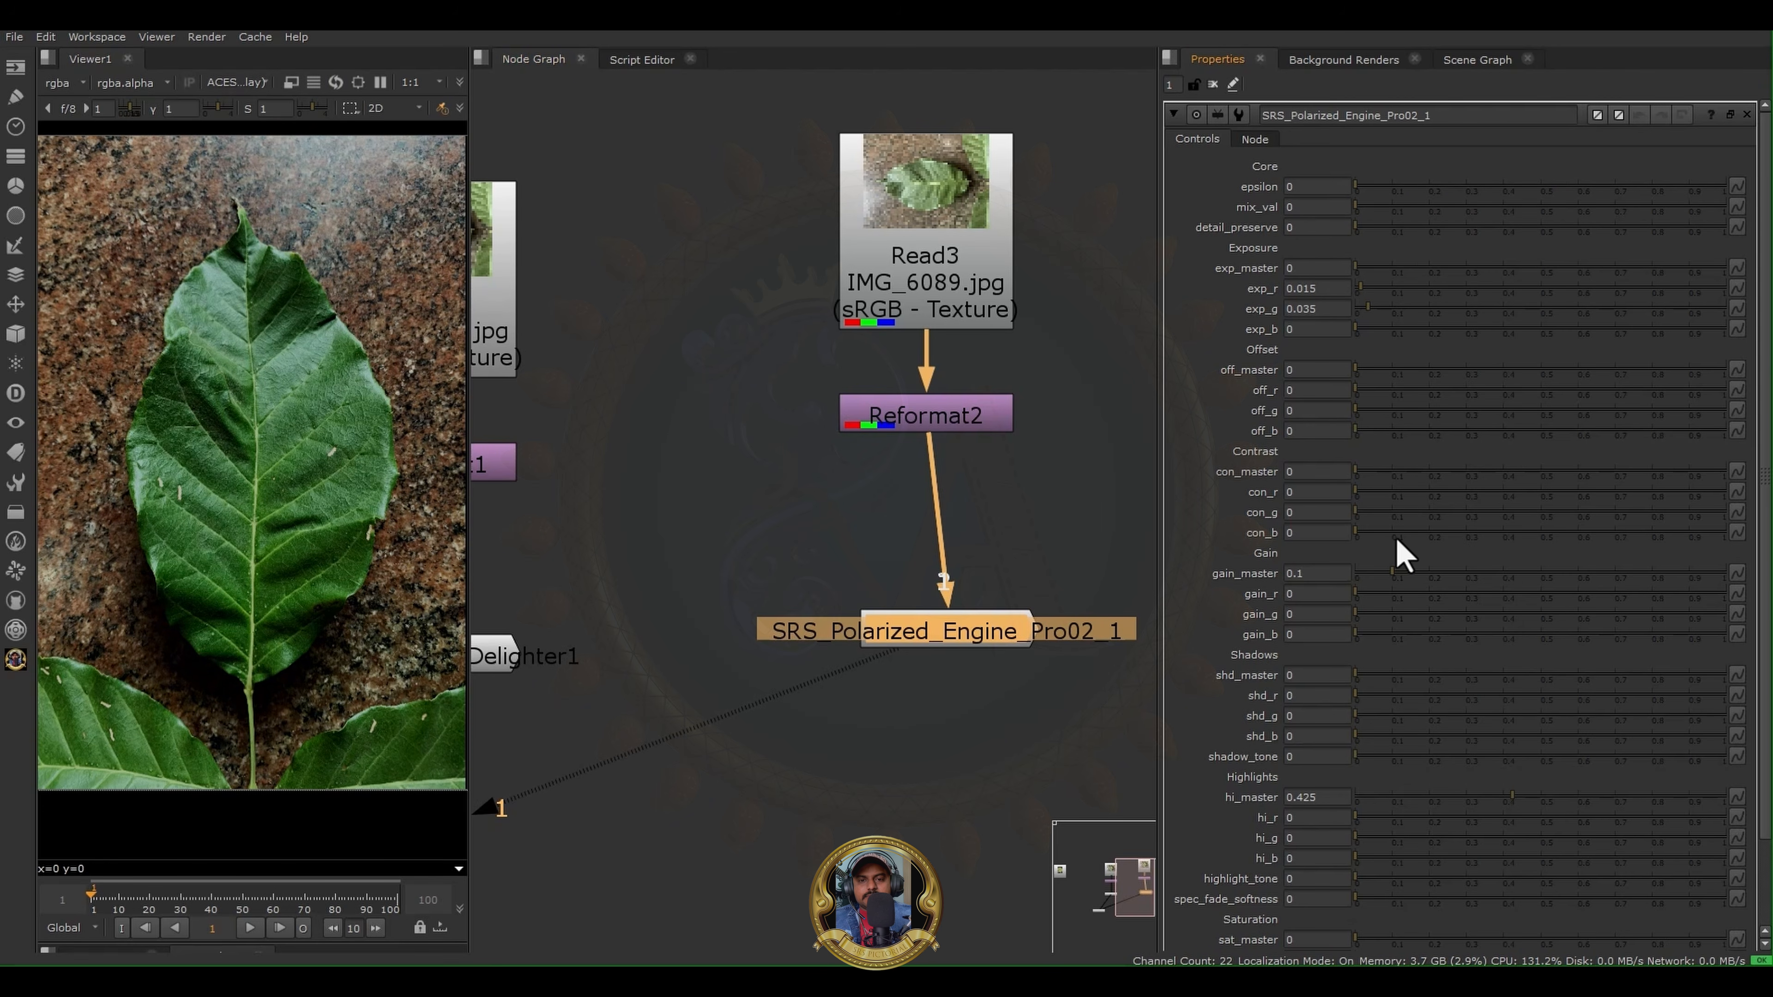
pyautogui.moveTo(1397, 584); pyautogui.dragTo(1289, 579)
pyautogui.moveTo(1512, 796); pyautogui.dragTo(1228, 800)
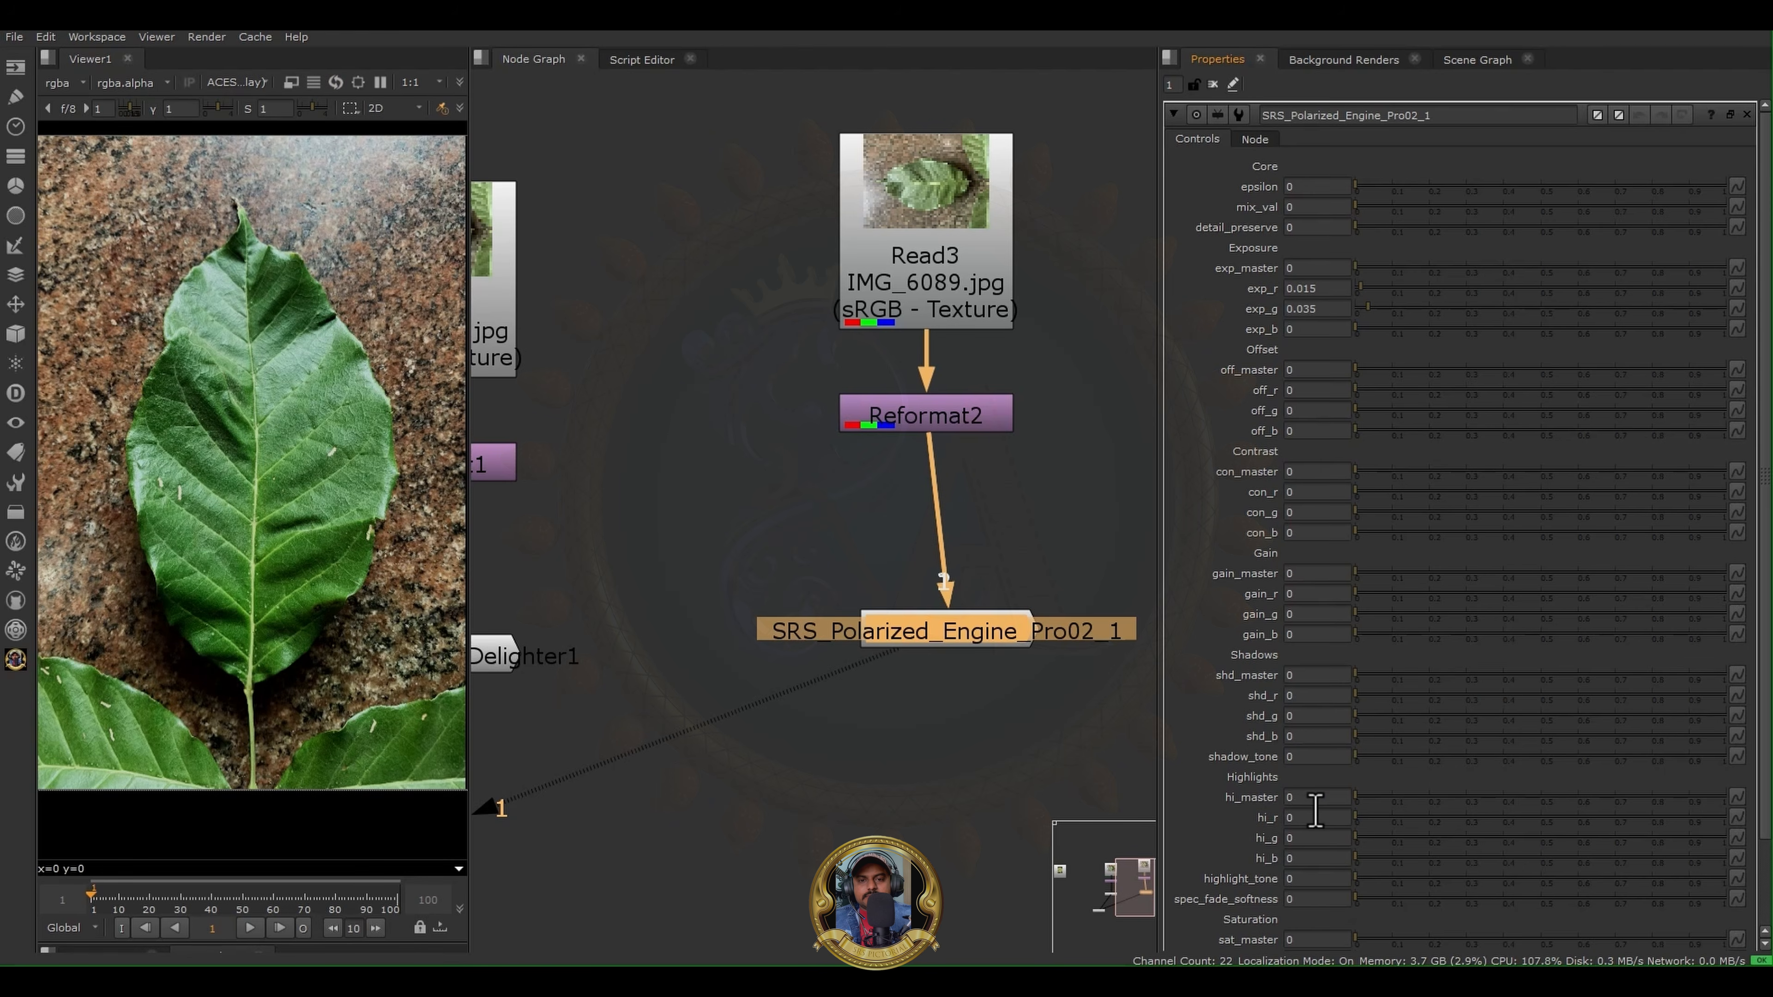
pyautogui.scroll(-2, 1314, 811)
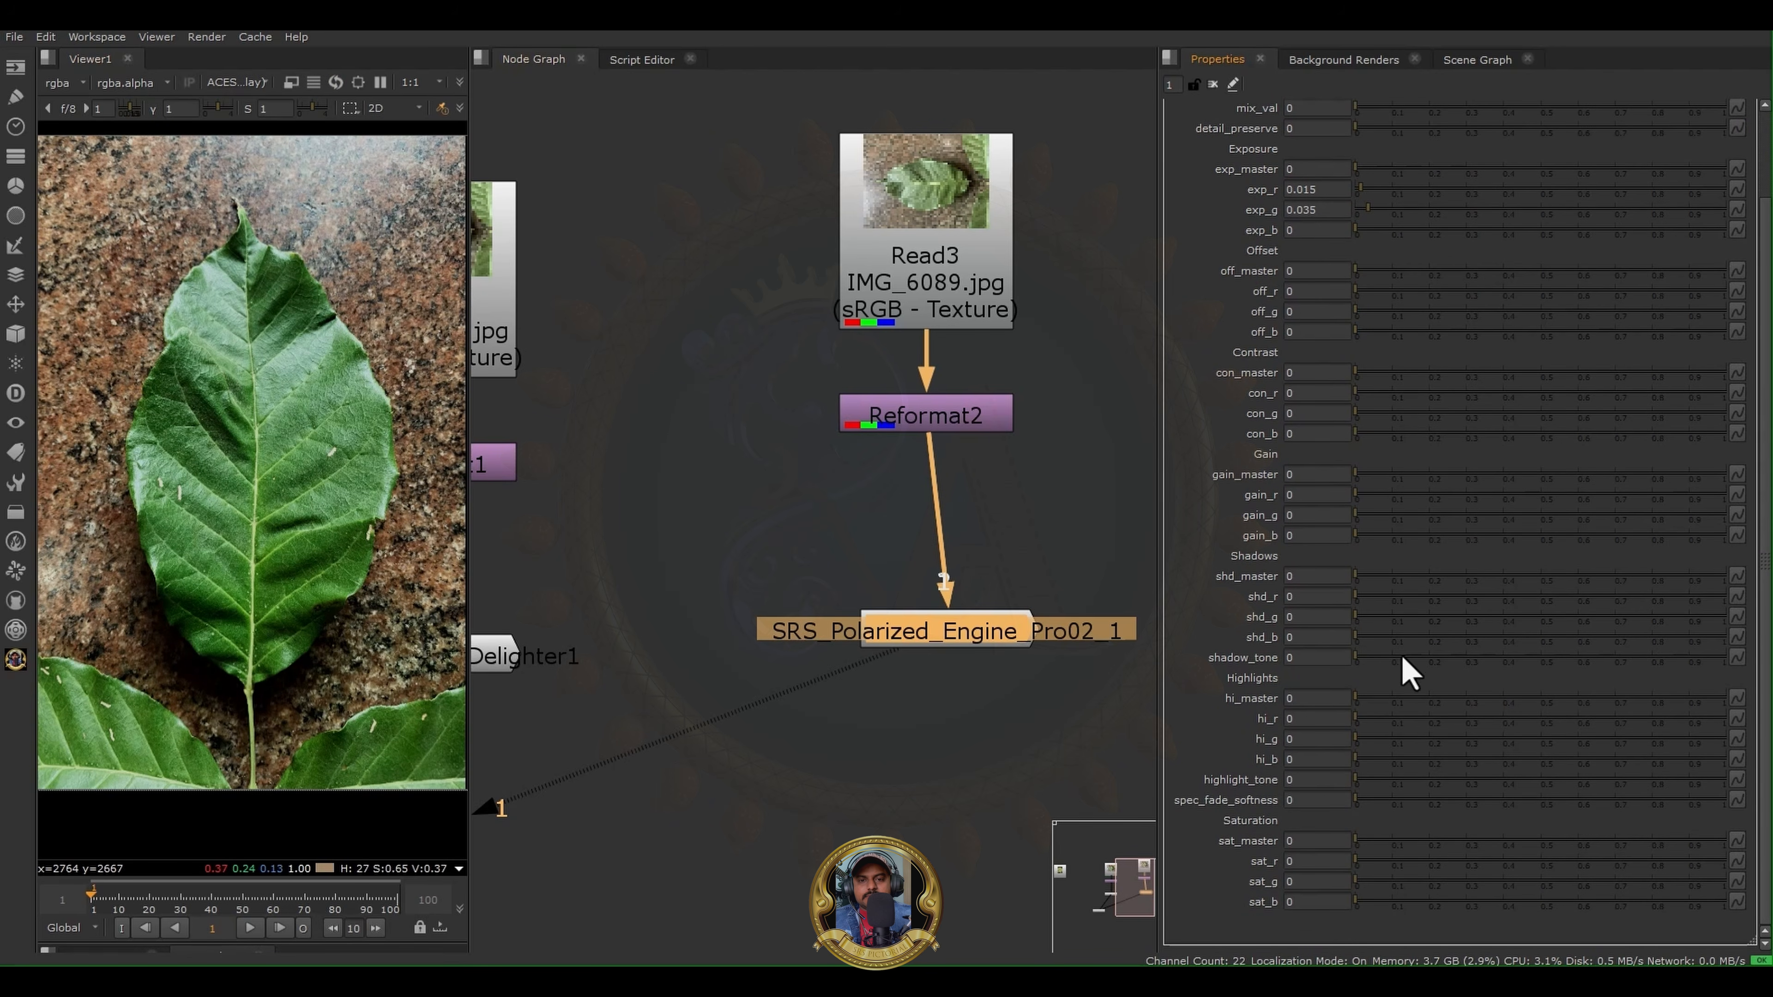
pyautogui.moveTo(1372, 213); pyautogui.dragTo(1222, 221)
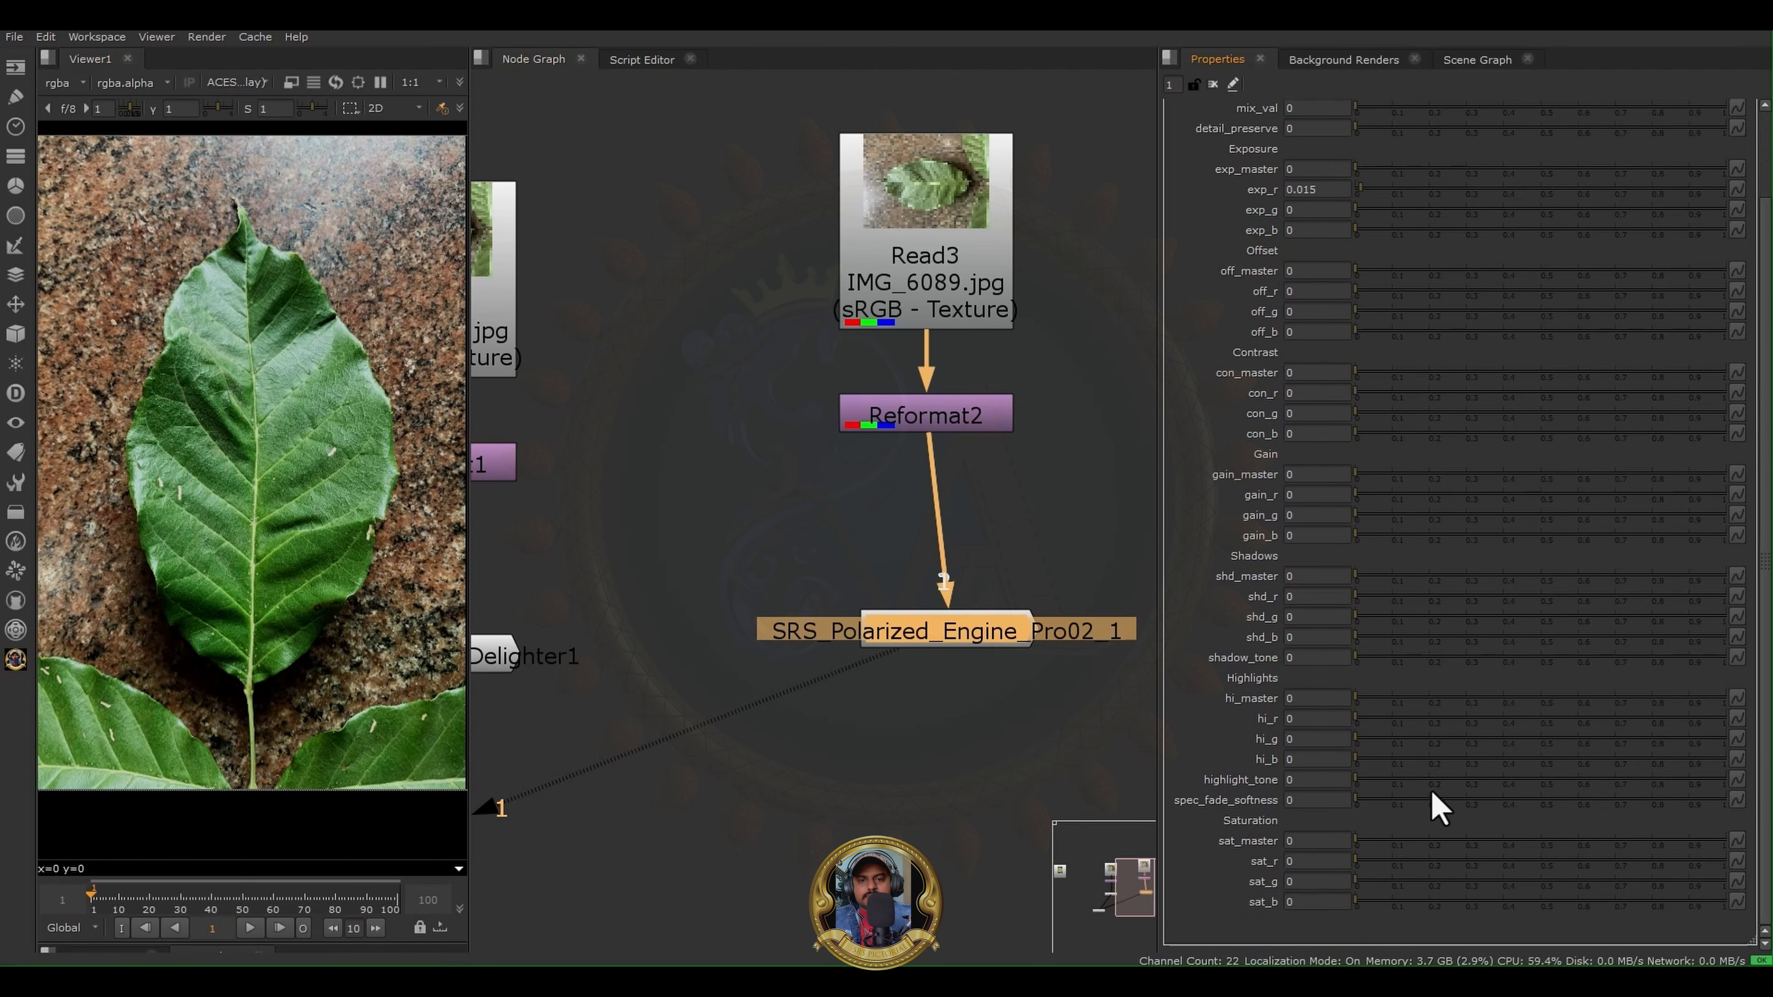
# - Set hi_master 0.525, epsilon 0.06, mix_val 0.135, detail_preserve 0.1, exp_master 0.885, off_master 0.025, con_master 0.105 and gain_master 0.215
pyautogui.moveTo(1406, 698); pyautogui.dragTo(1553, 700)
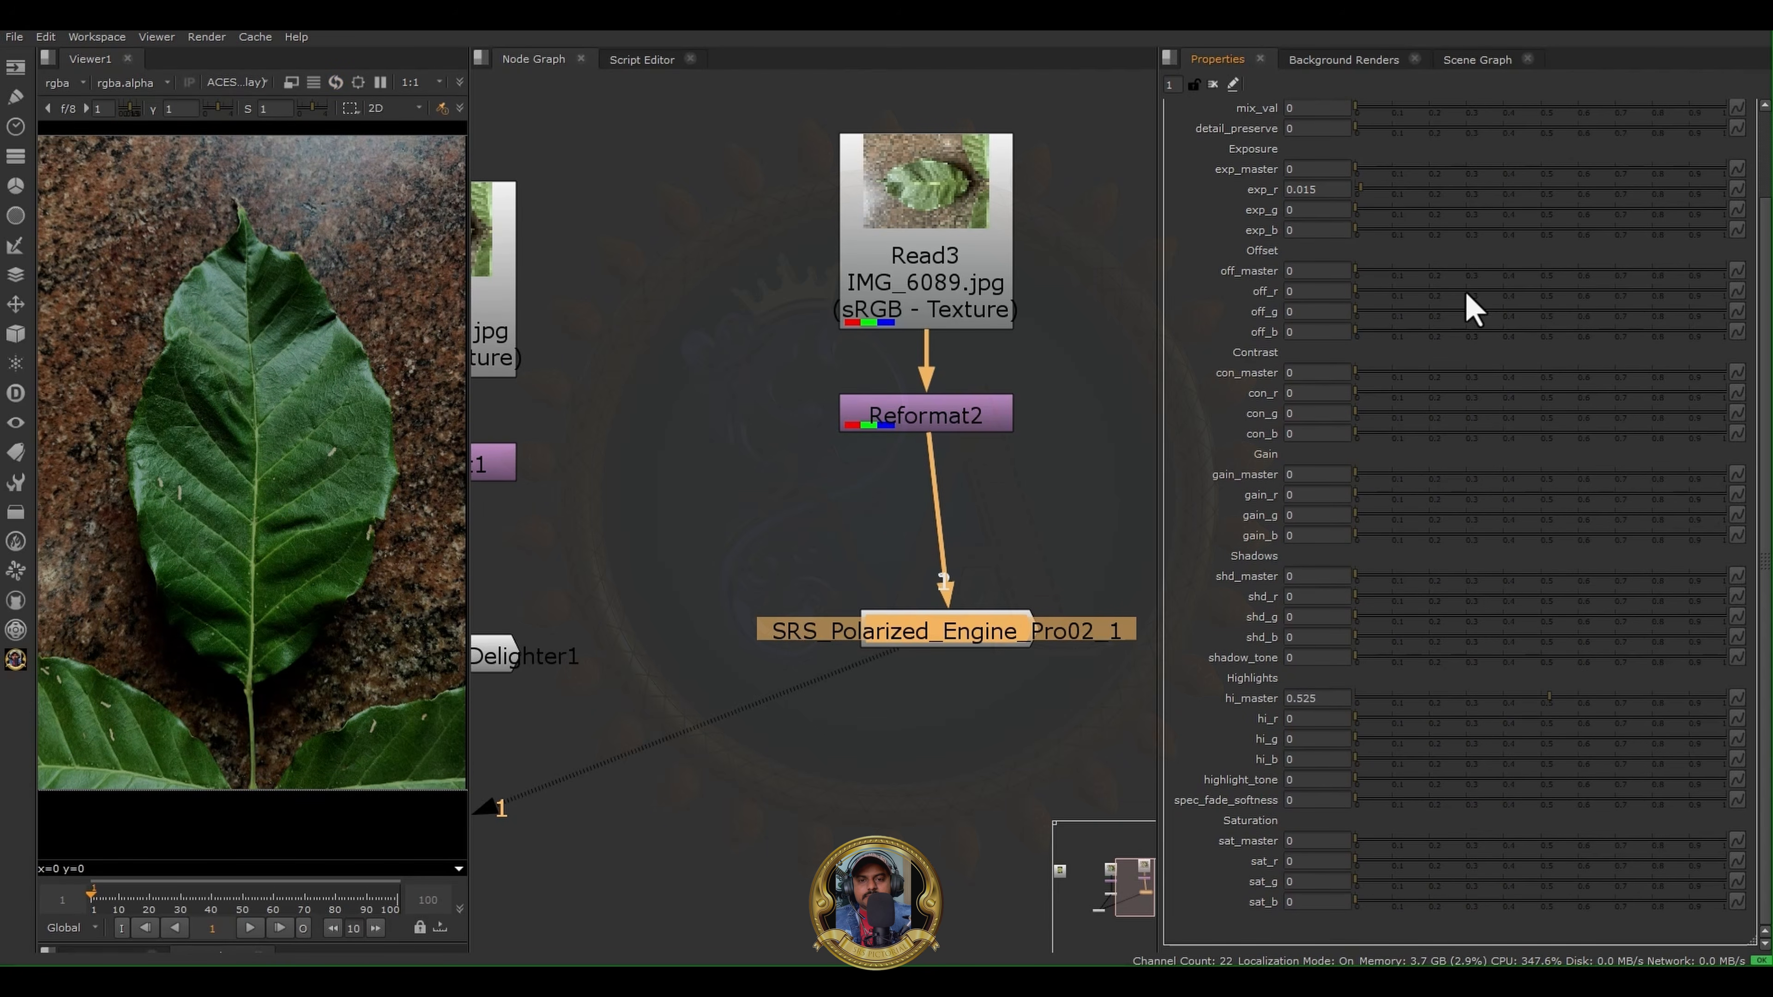
pyautogui.scroll(3, 1183, 225)
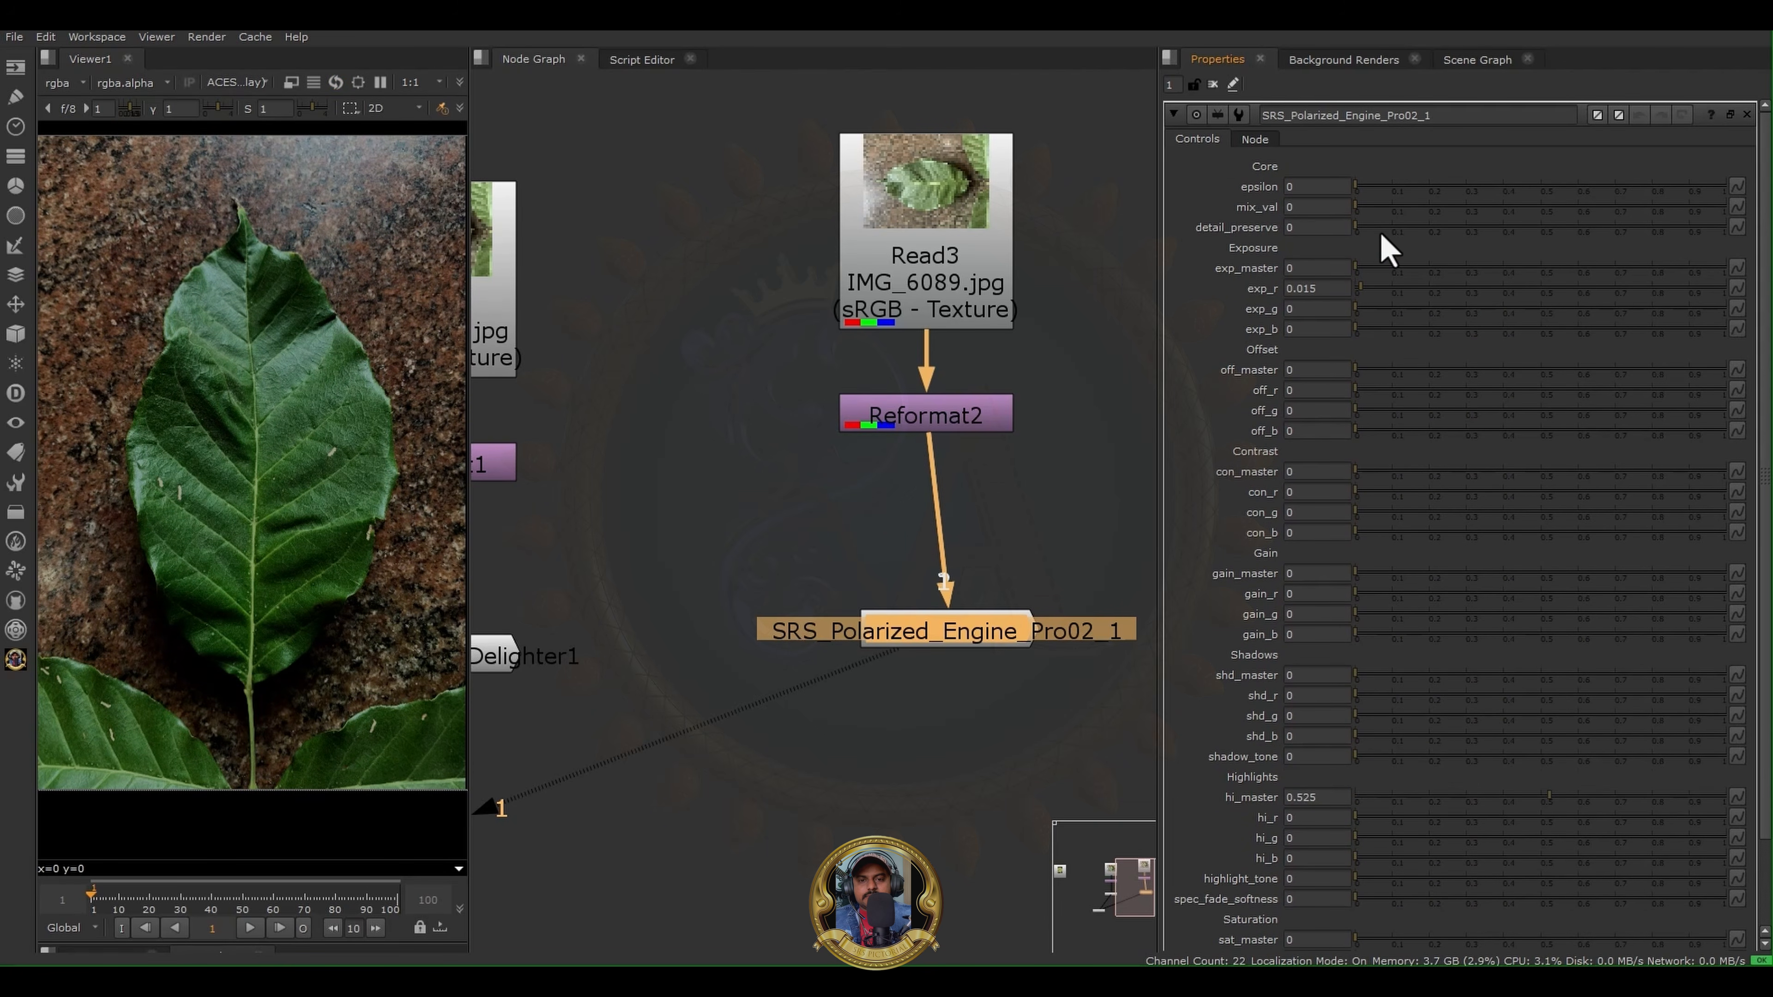
pyautogui.moveTo(1376, 222); pyautogui.dragTo(1689, 313)
pyautogui.moveTo(1370, 384)
pyautogui.mouseDown()
pyautogui.moveTo(1484, 380)
pyautogui.moveTo(1369, 396)
pyautogui.mouseUp()
pyautogui.moveTo(1355, 472); pyautogui.dragTo(1395, 473)
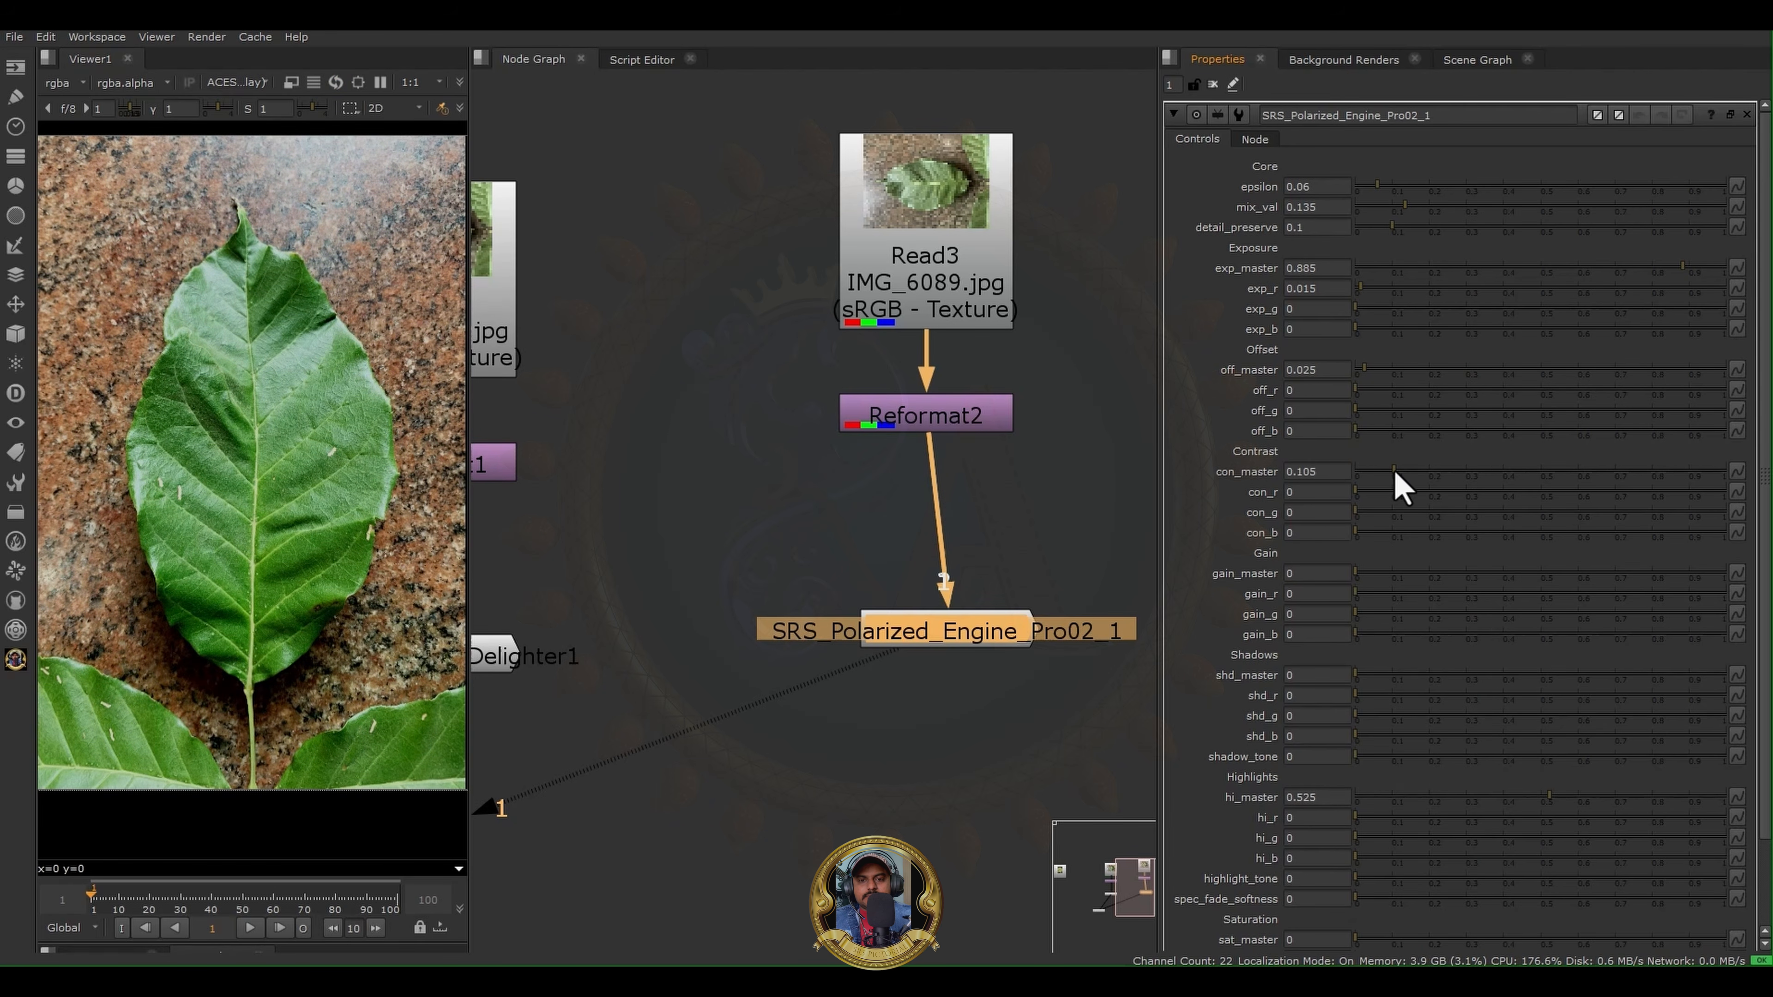
pyautogui.click(1431, 574)
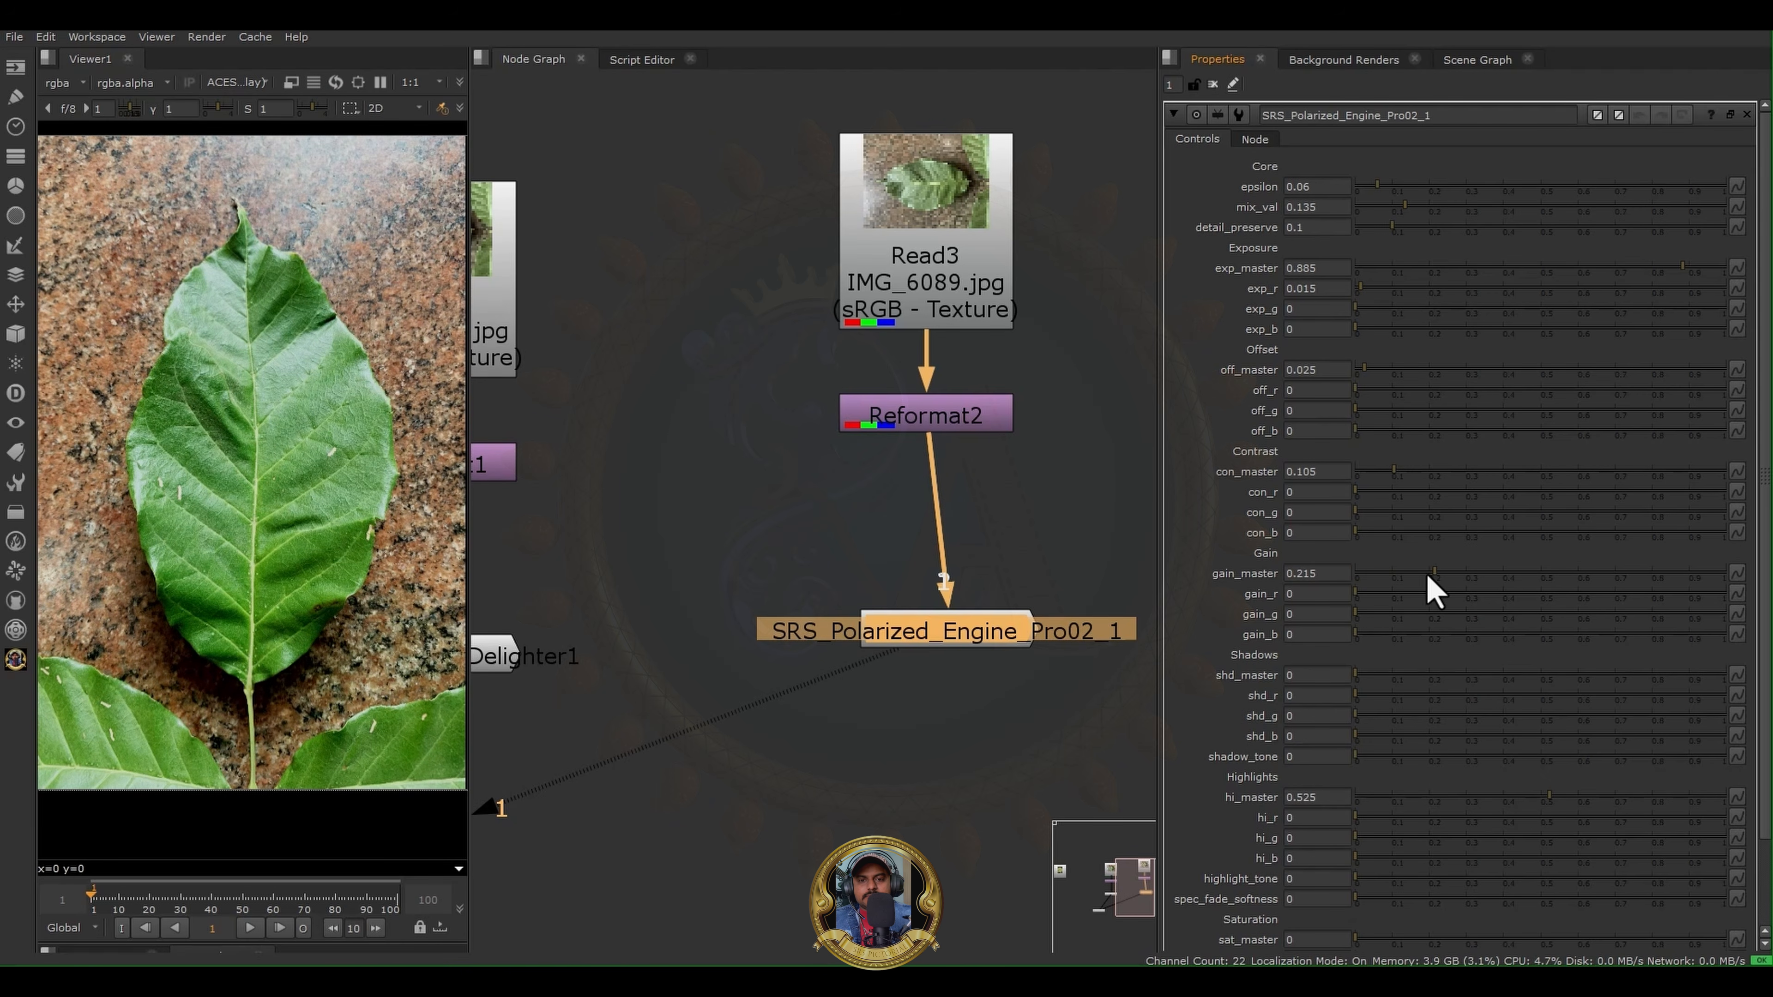
# - Move the Read2 node with Leaf_Polarization_Test01.tif to open space on the far side of the Read3 chain
pyautogui.scroll(3, 347, 656)
pyautogui.scroll(-3, 344, 625)
pyautogui.scroll(-6, 726, 514)
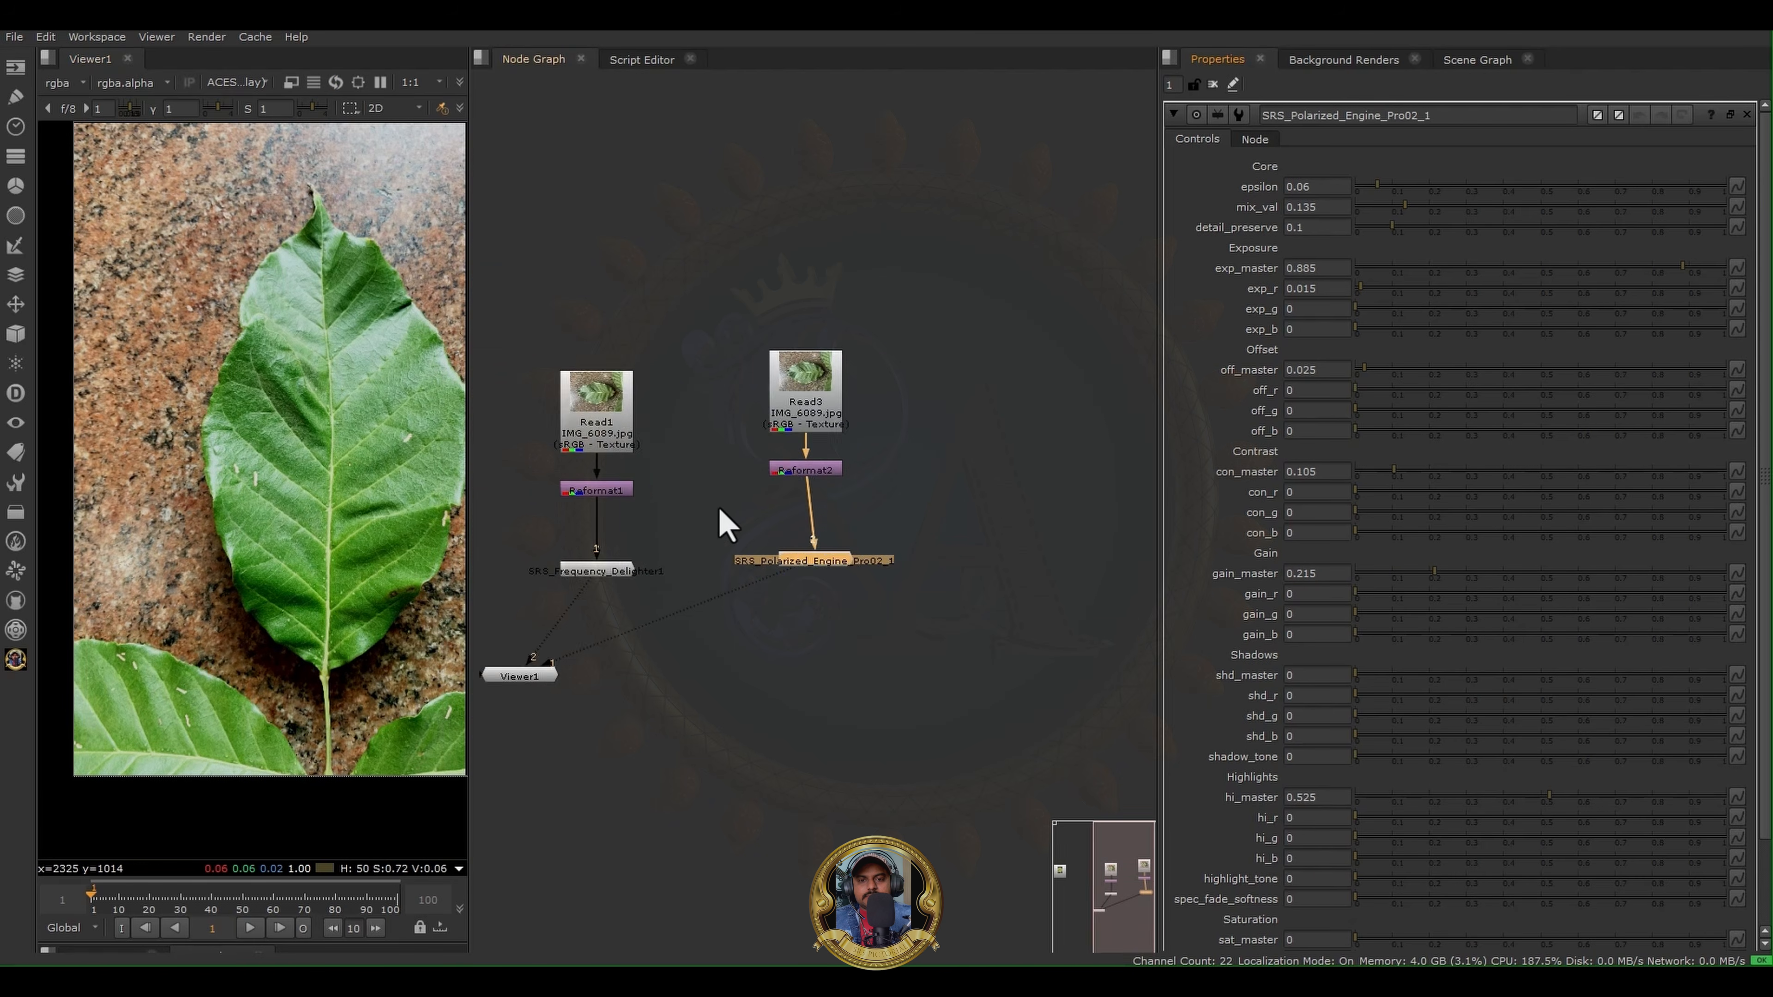
pyautogui.moveTo(601, 477); pyautogui.dragTo(818, 462)
pyautogui.scroll(6, 813, 456)
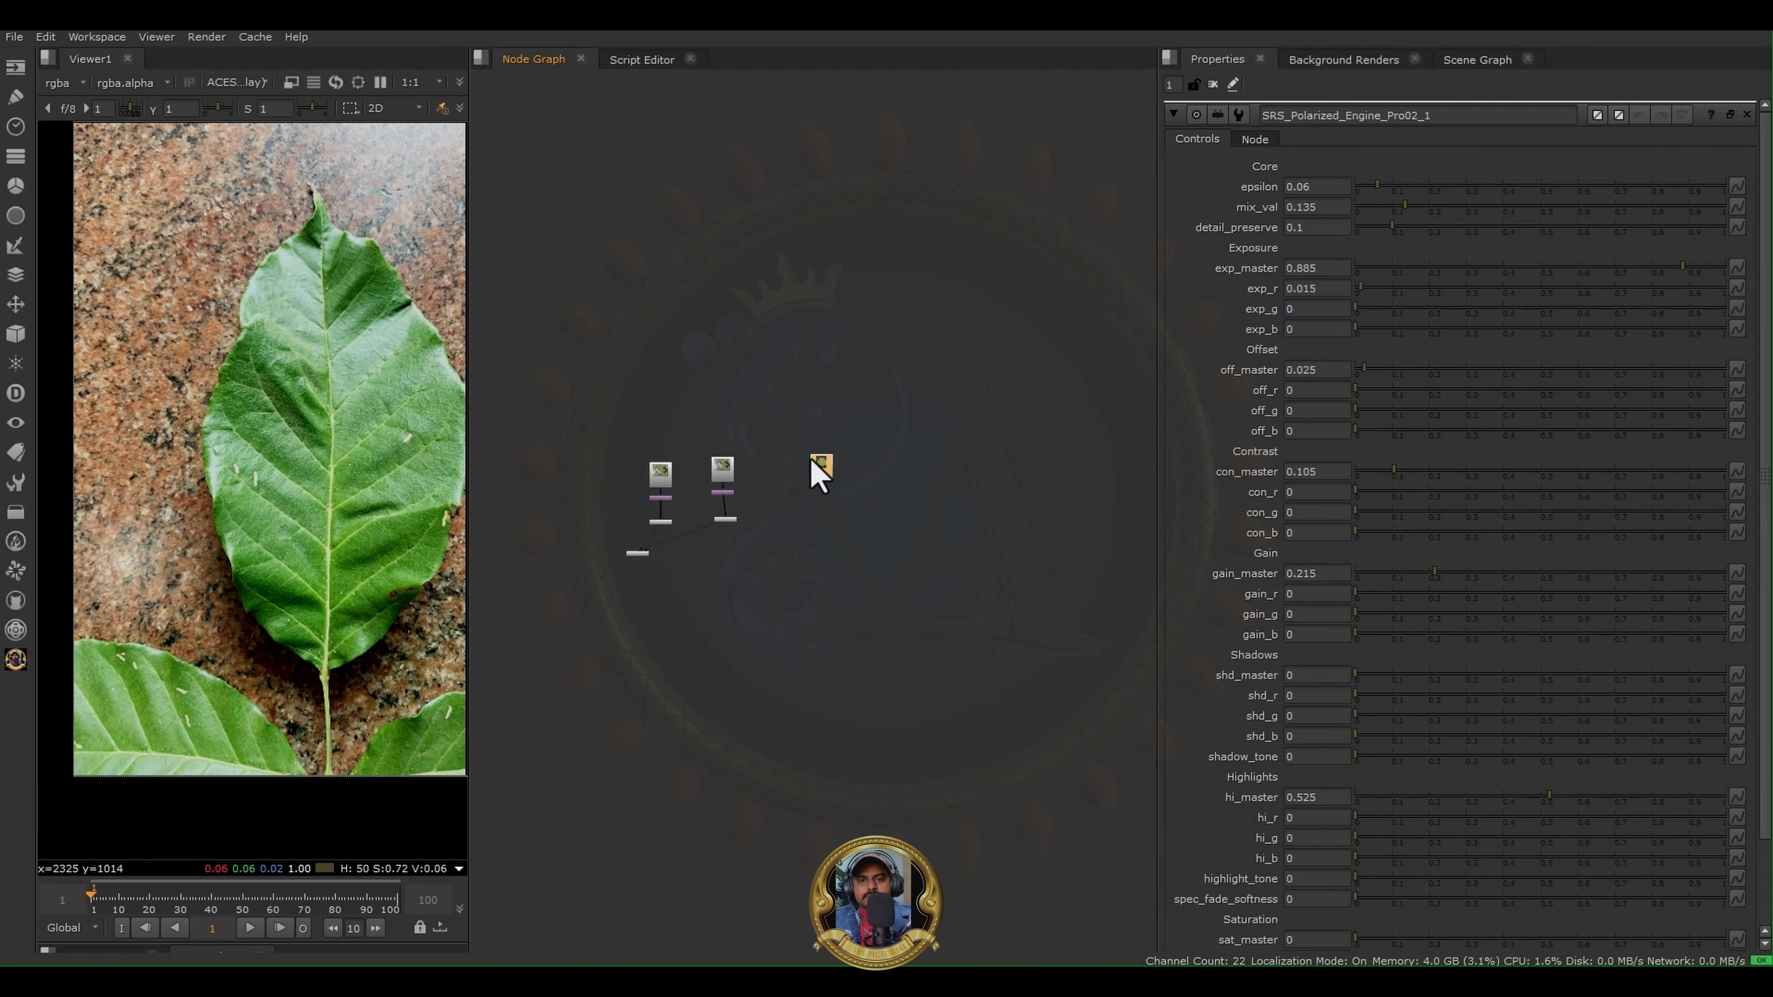
pyautogui.moveTo(829, 551); pyautogui.dragTo(958, 505, button='middle')
pyautogui.moveTo(1003, 570); pyautogui.dragTo(952, 564, button='middle')
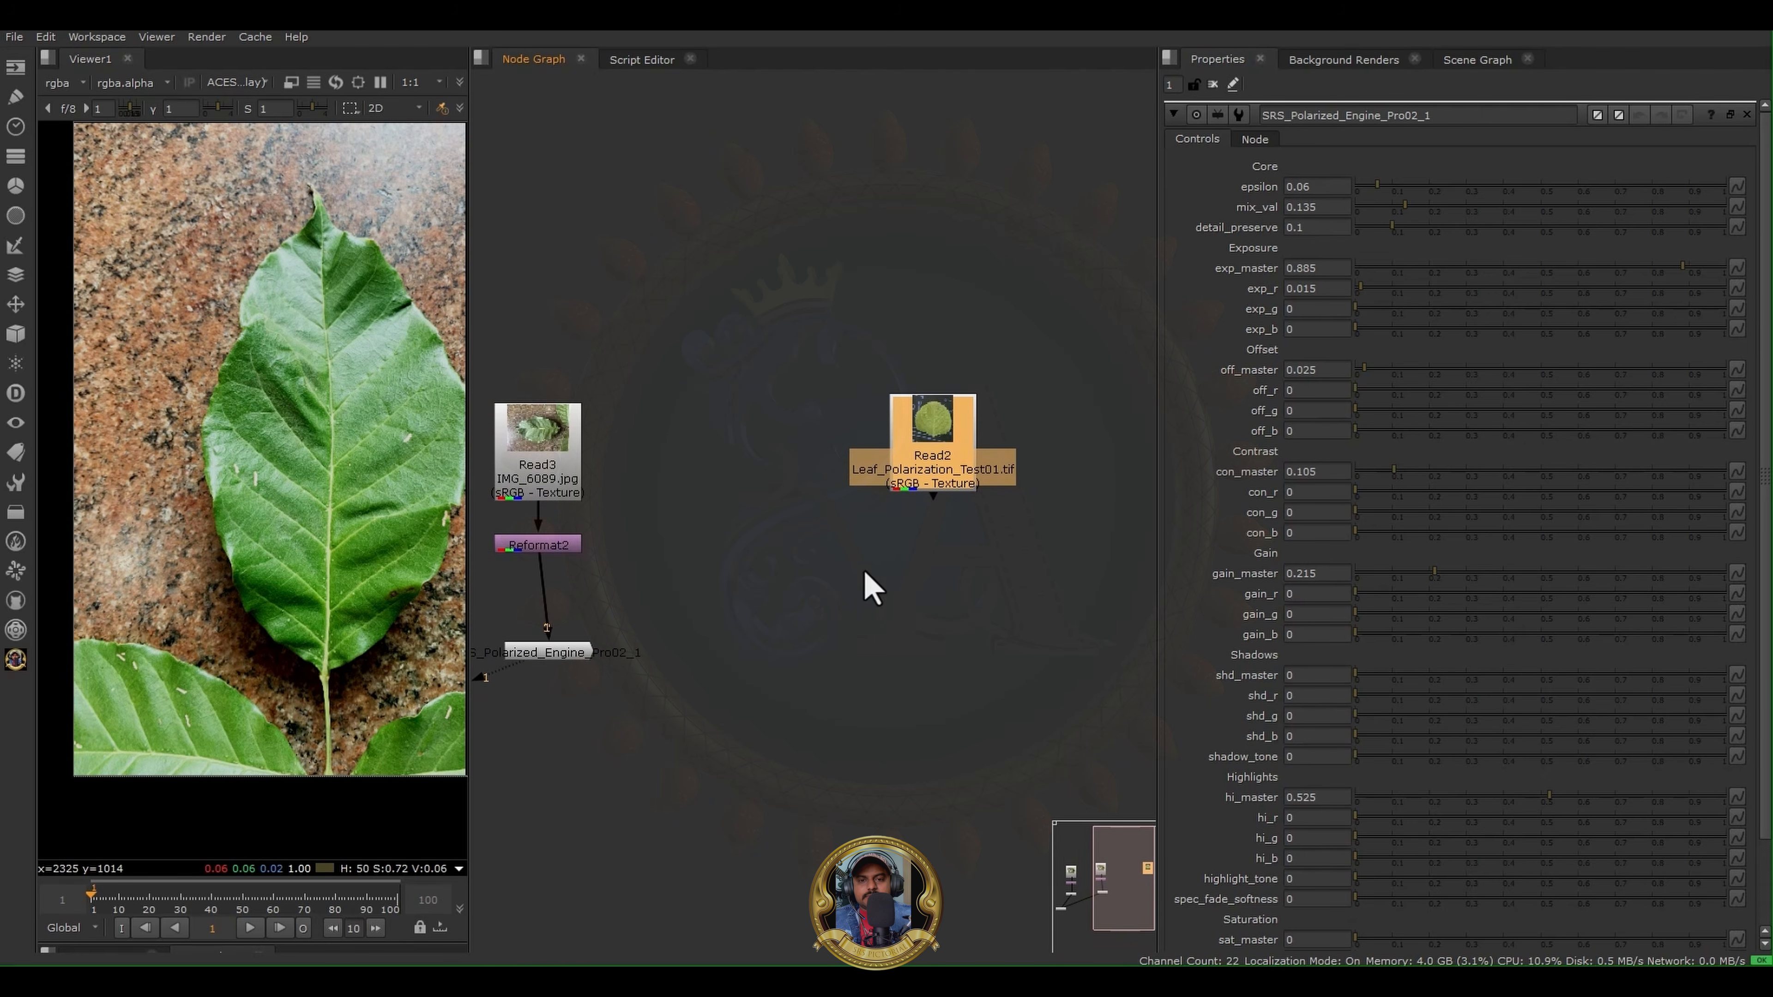
# - Add another SRS Polarized Engine Pro below Read2, connect it to Read2, show it in the viewer, and align it beneath
pyautogui.click(15, 659)
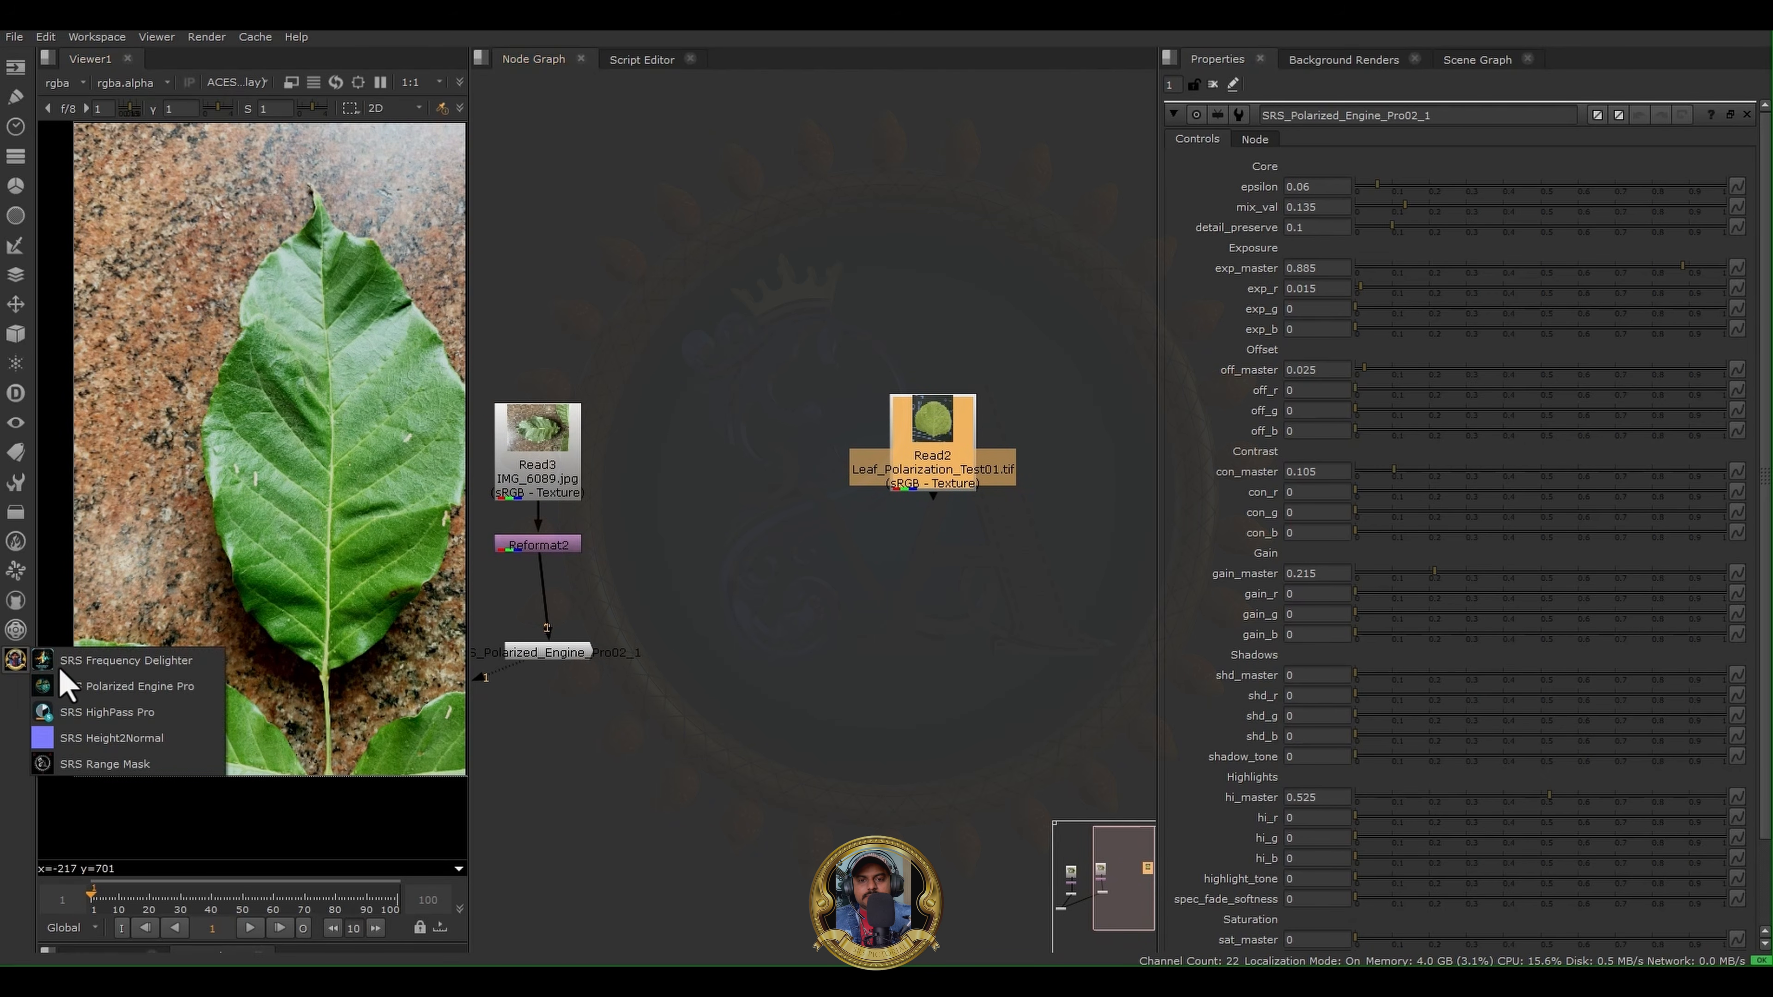
pyautogui.click(112, 708)
pyautogui.moveTo(955, 514); pyautogui.dragTo(920, 392)
pyautogui.scroll(3, 913, 545)
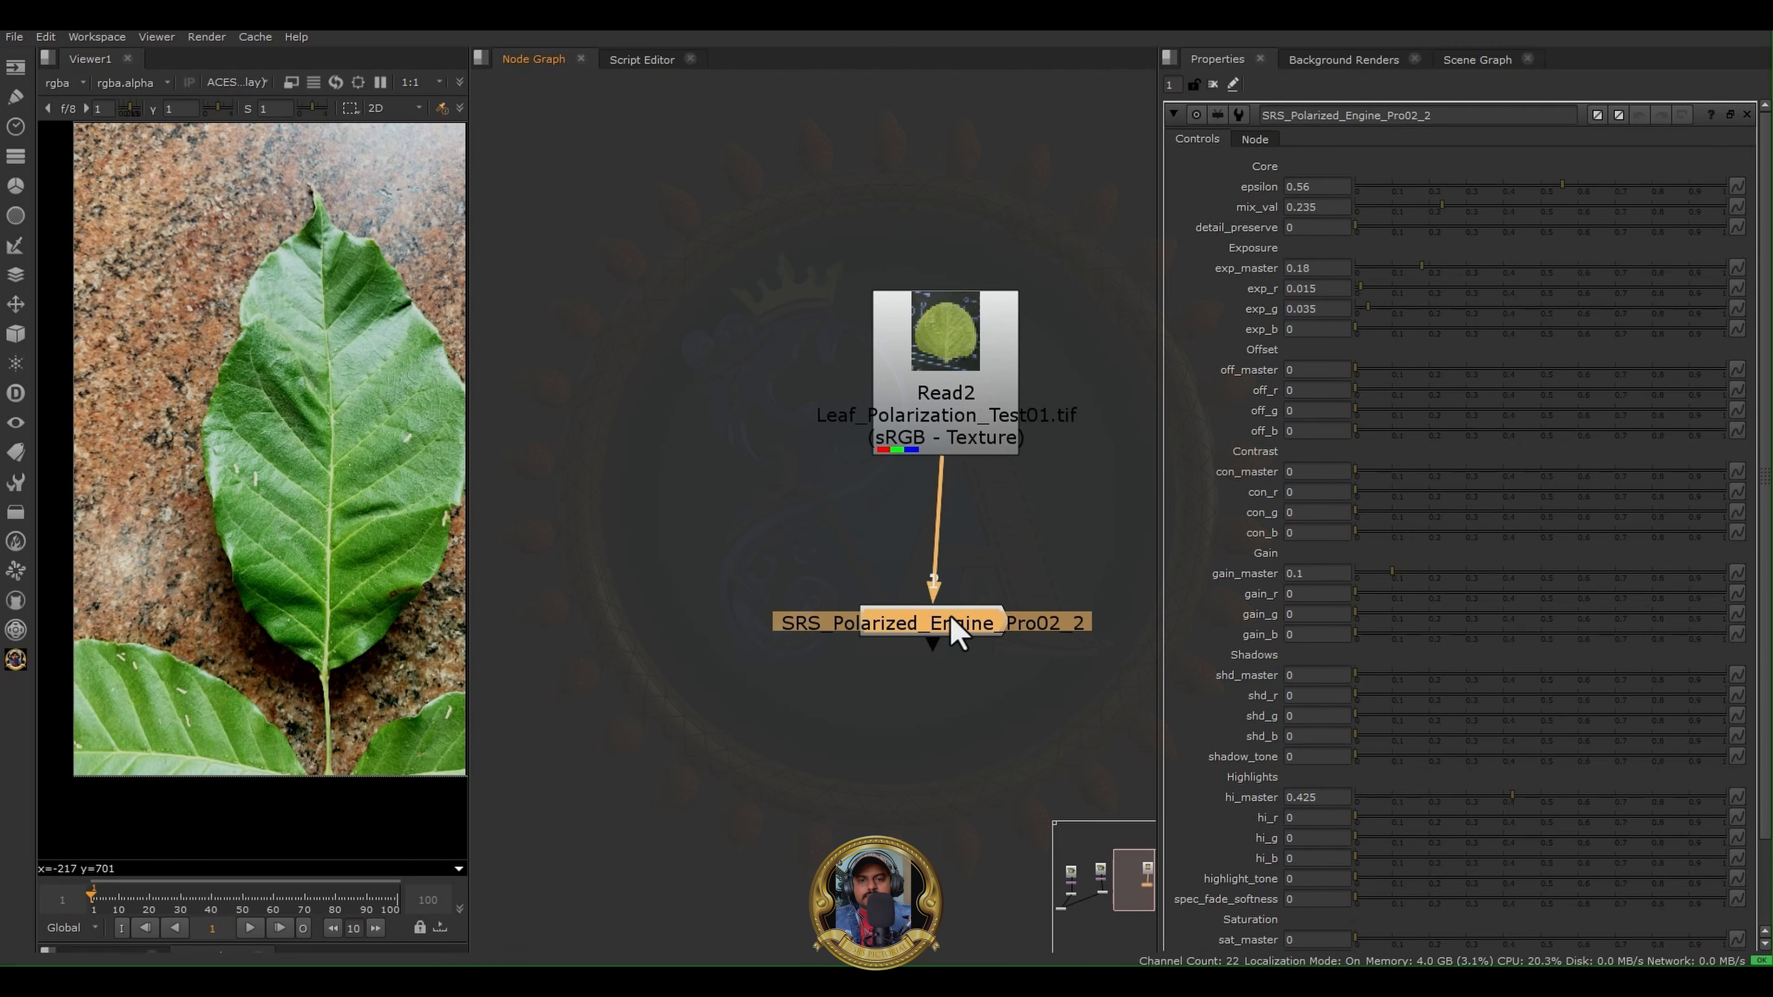
pyautogui.press('1')
pyautogui.moveTo(954, 623); pyautogui.dragTo(964, 609)
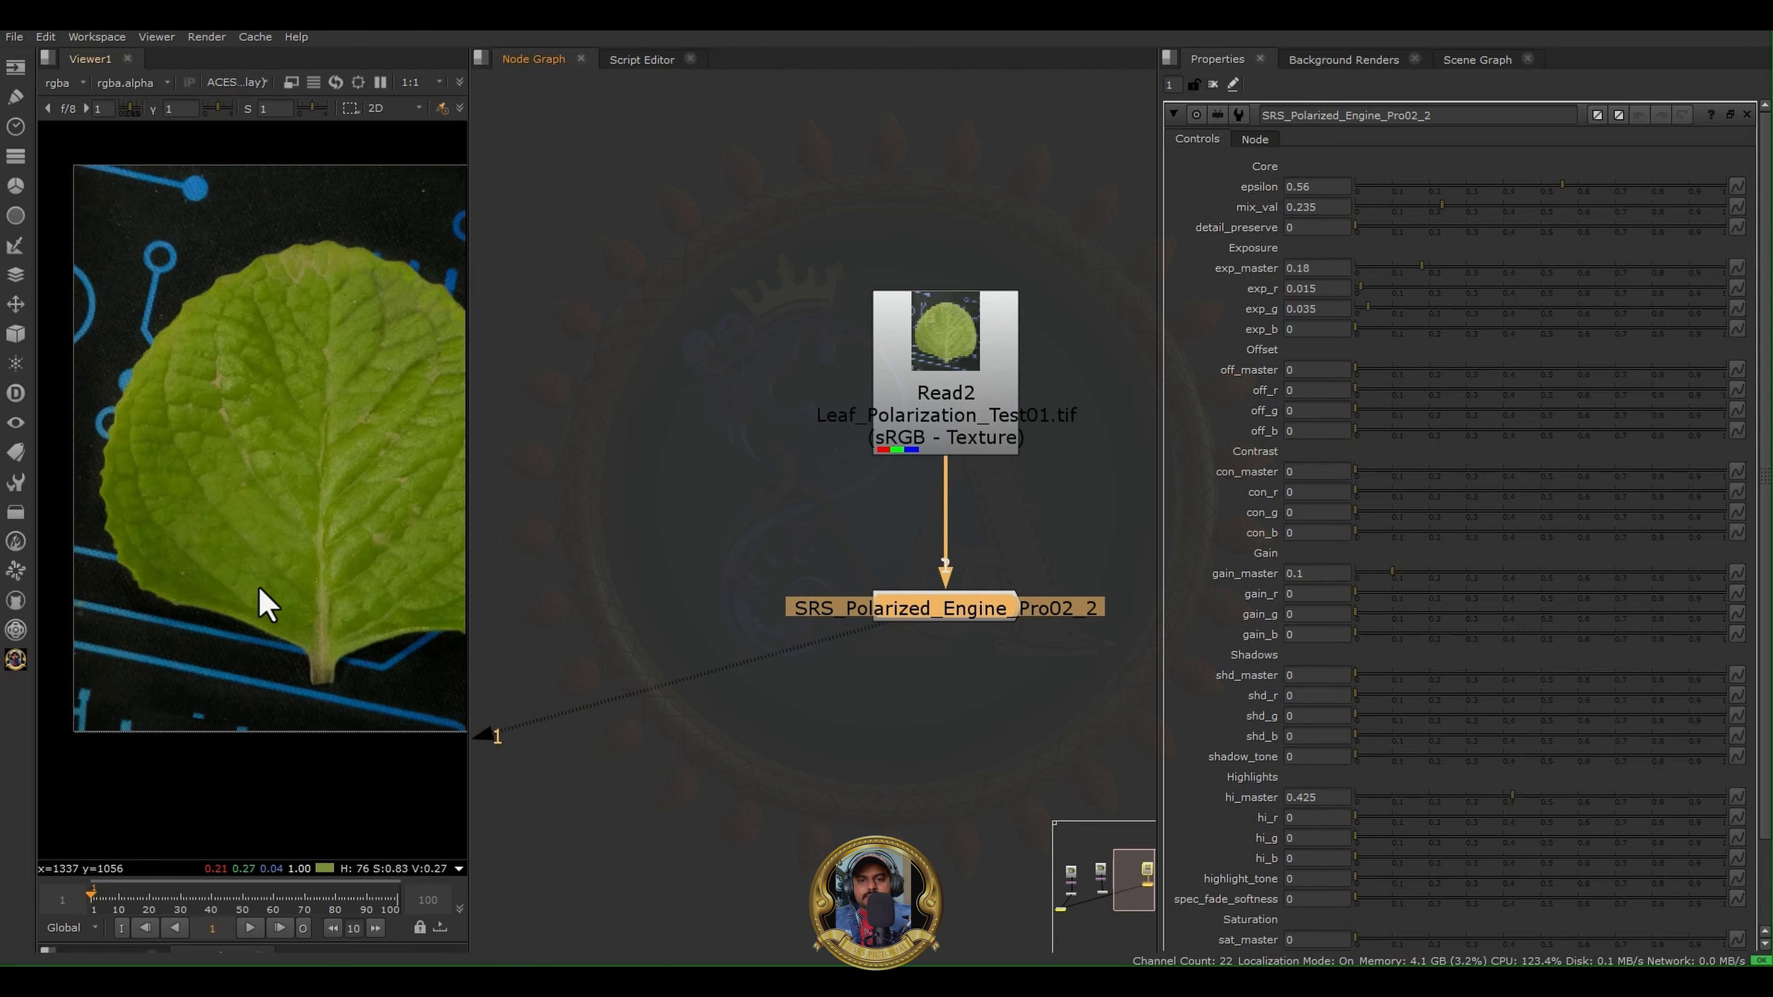
# - Widen the viewer and compare the original Read2 leaf with the Polarized Engine result up close around the midrib
pyautogui.moveTo(307, 457); pyautogui.dragTo(215, 470, button='middle')
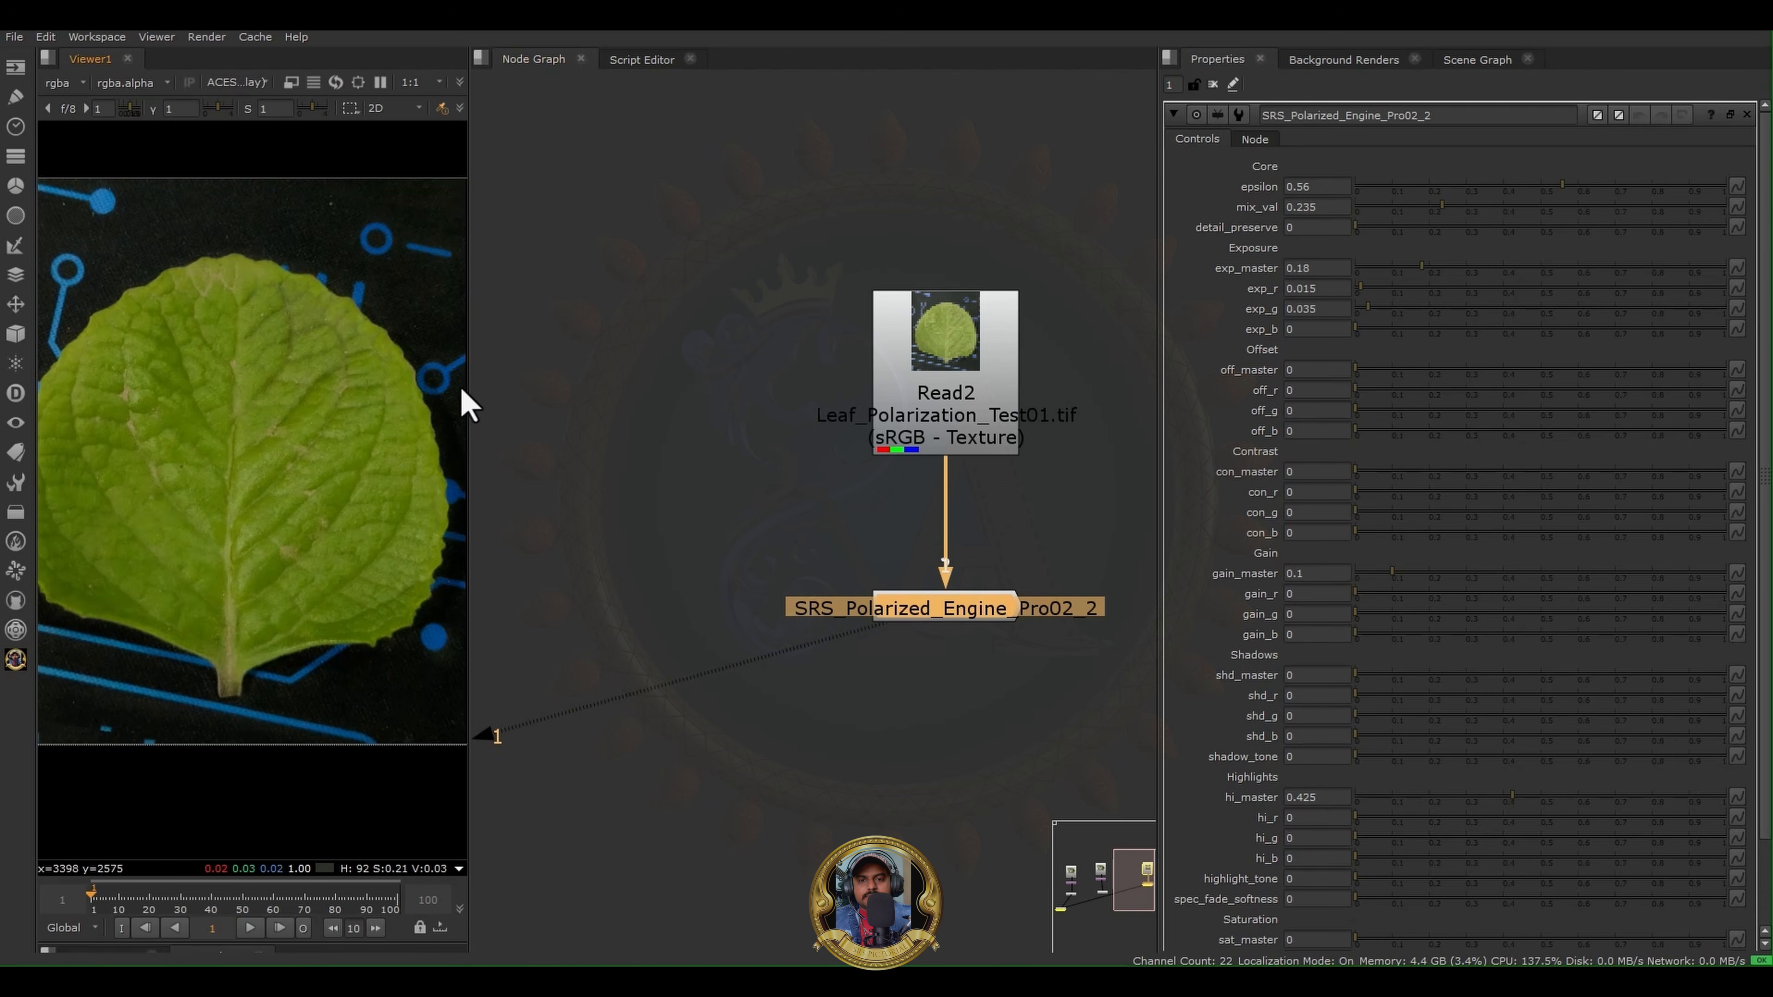
pyautogui.moveTo(468, 384); pyautogui.dragTo(584, 386)
pyautogui.moveTo(249, 427); pyautogui.dragTo(378, 411, button='middle')
pyautogui.scroll(3, 378, 411)
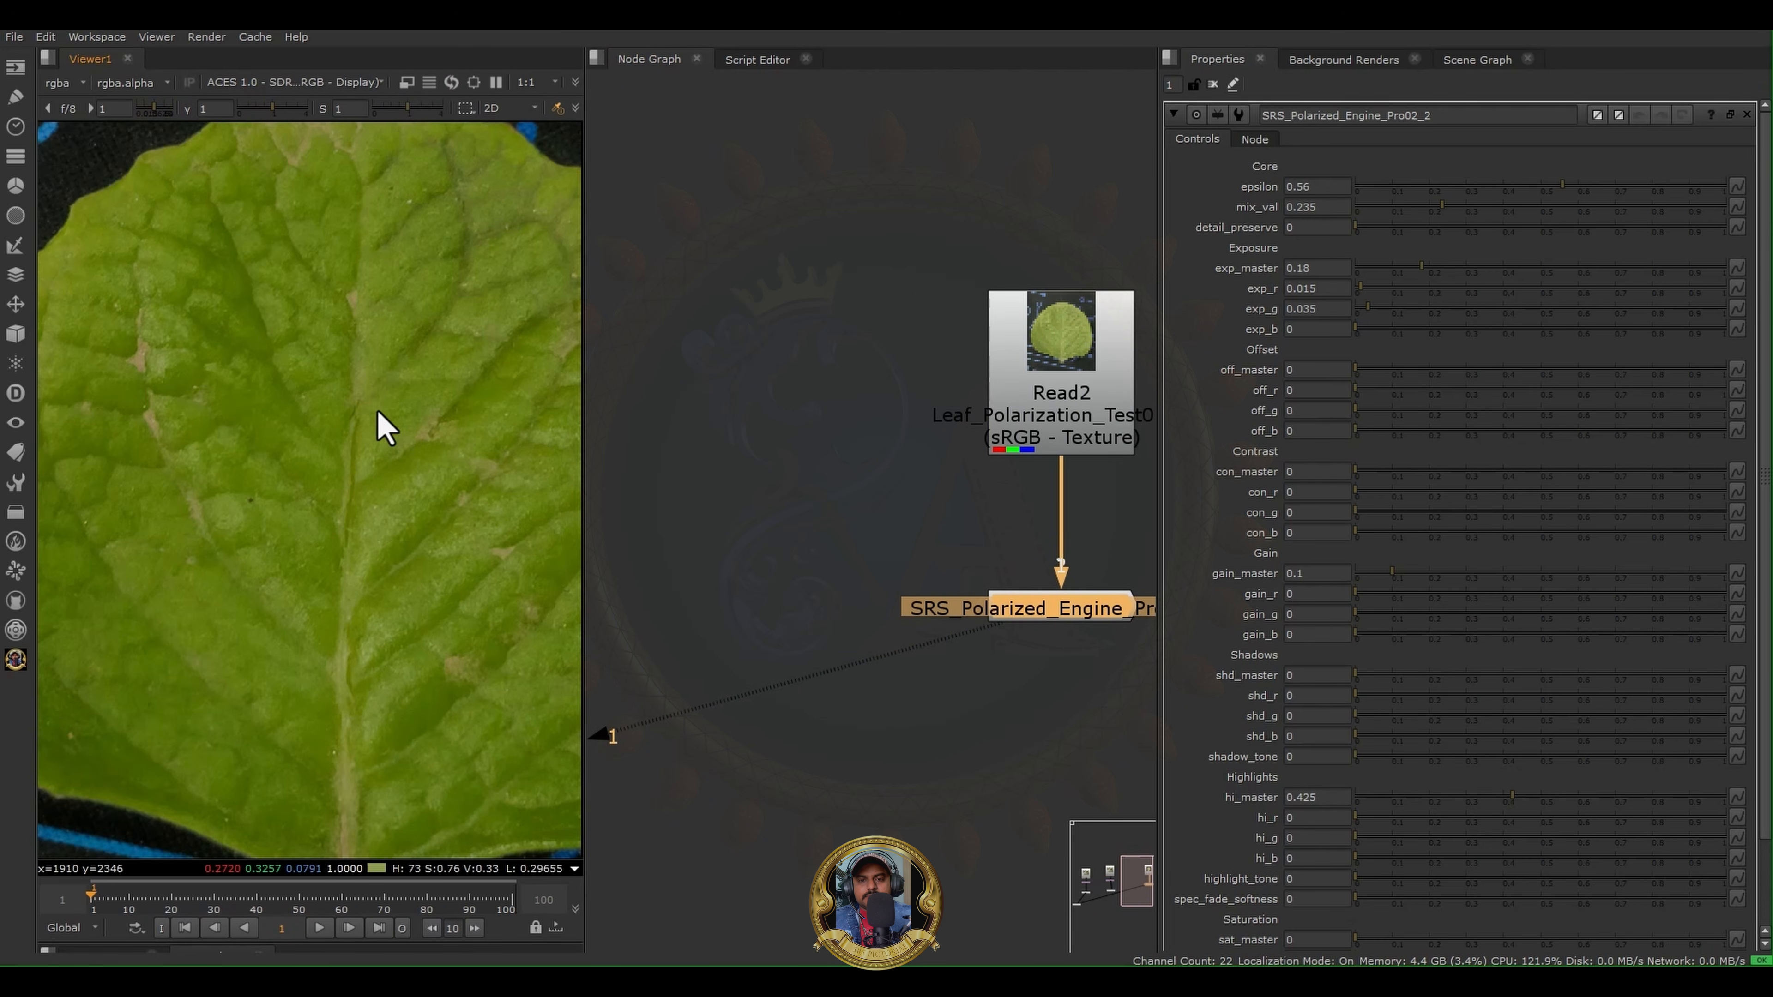
pyautogui.click(1062, 356)
pyautogui.press('1')
pyautogui.click(1058, 593)
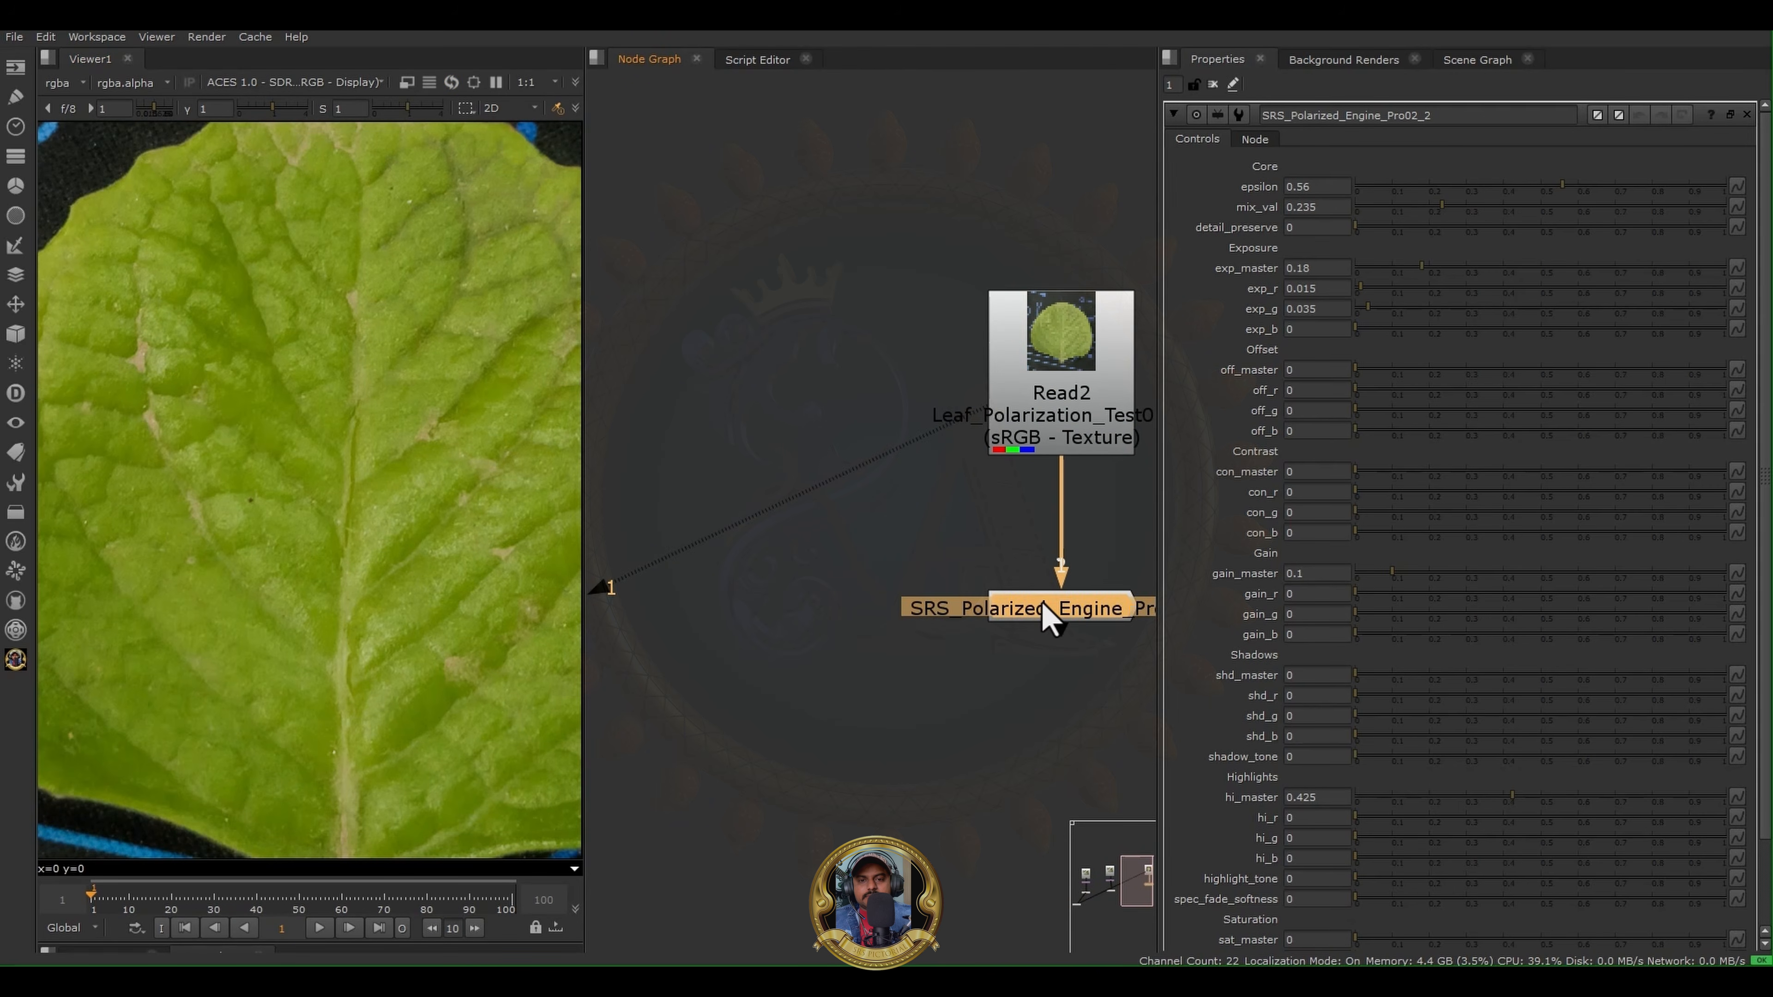
pyautogui.press('1')
pyautogui.click(1082, 614)
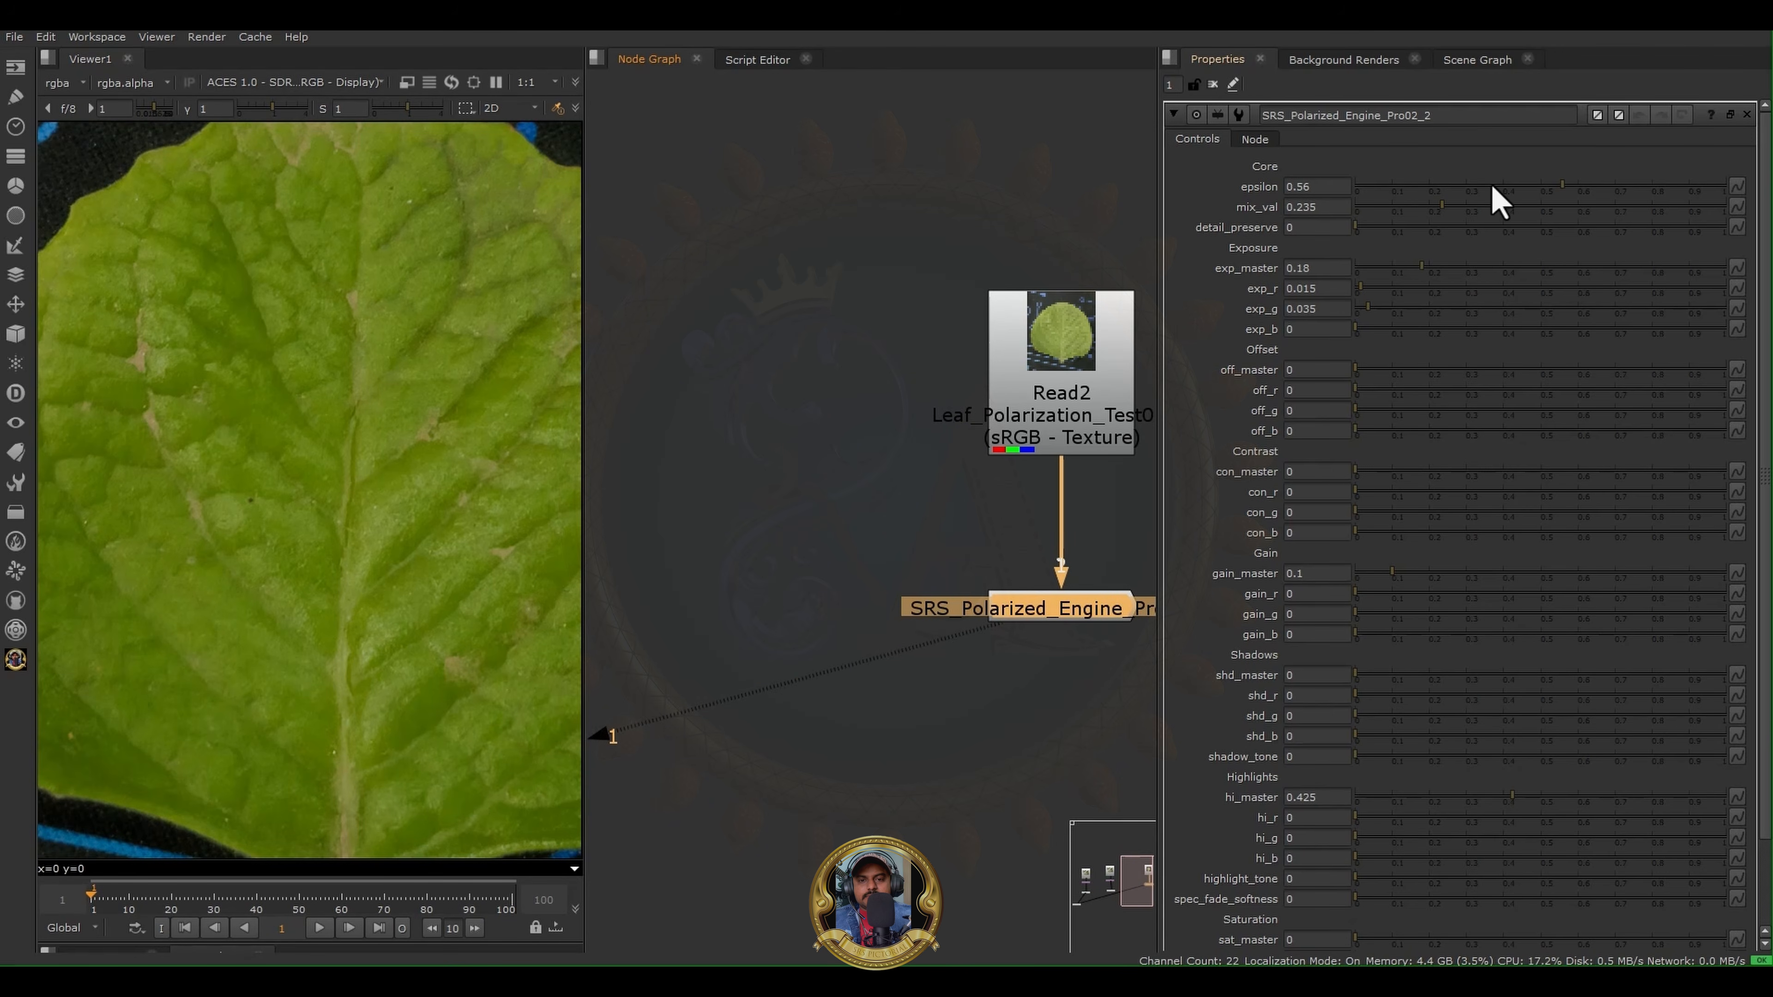
# - Set epsilon to 0.645 and mix_val to 0.695 on the Polarized Engine node below Read2
pyautogui.moveTo(1491, 184); pyautogui.dragTo(1596, 202)
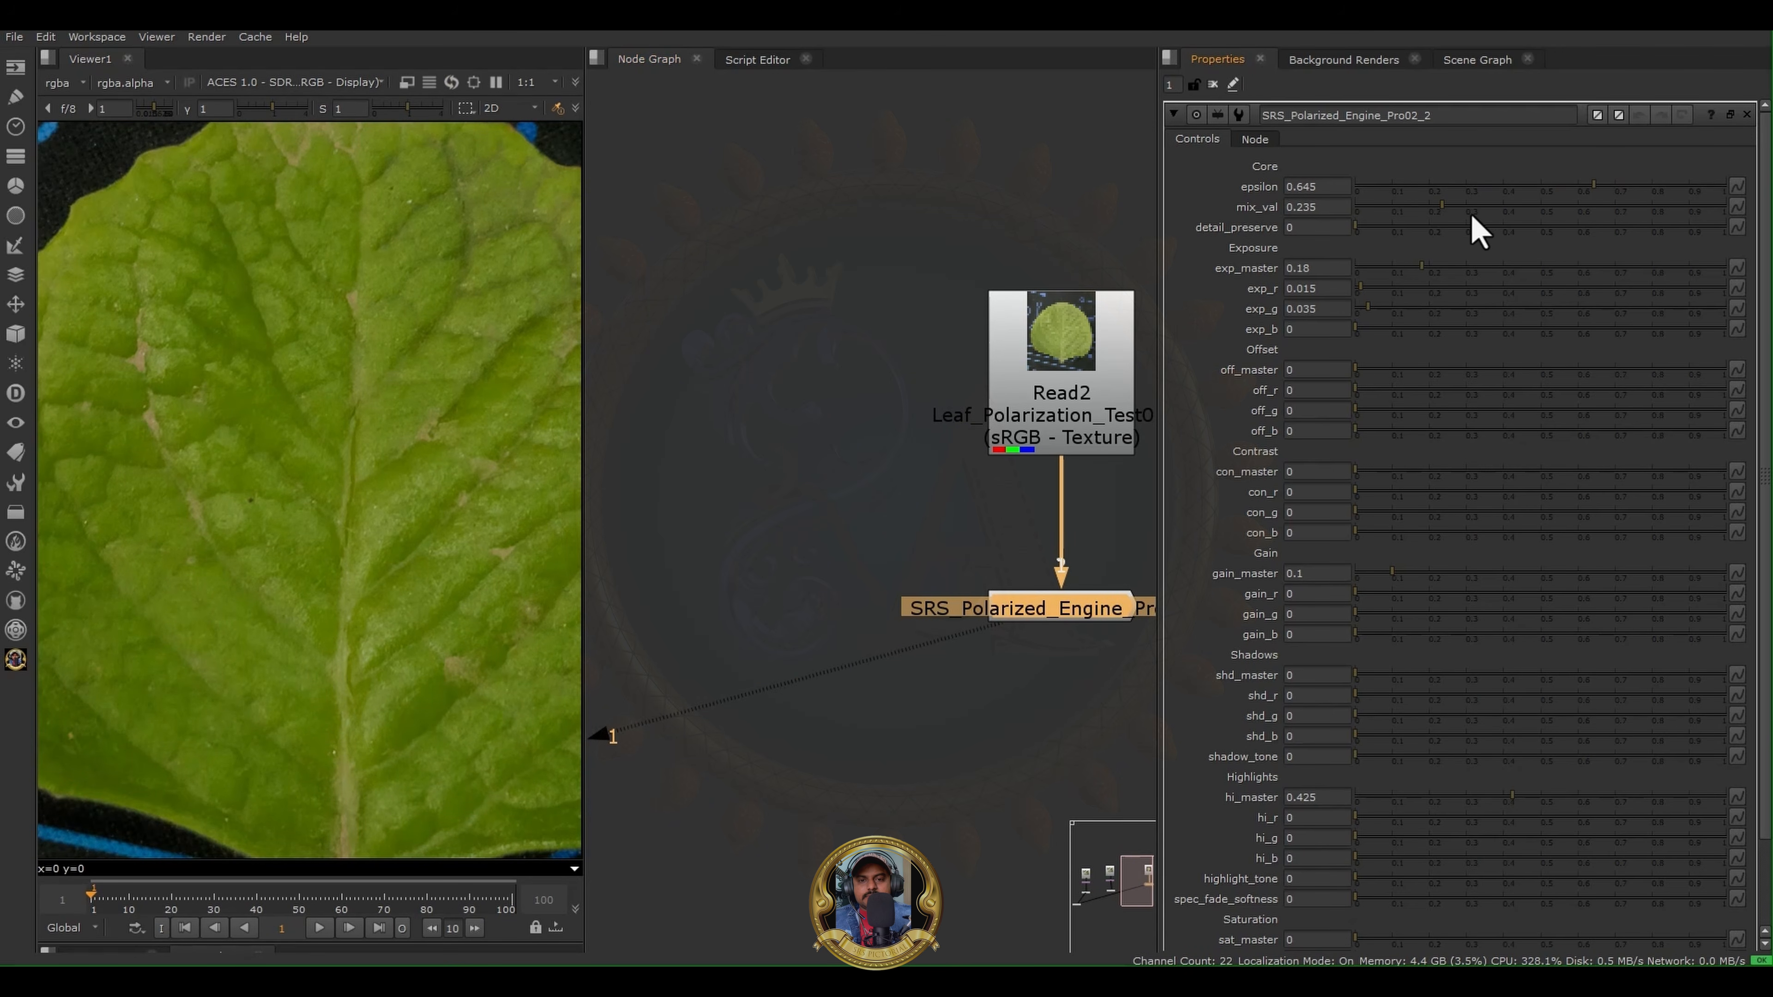
pyautogui.moveTo(1415, 213); pyautogui.dragTo(1534, 212)
pyautogui.moveTo(1617, 213); pyautogui.dragTo(1612, 211)
# - Adjust the polarized leaf's highlights by setting hi_master to 0.265, hi_r to 0.04 and hi_g to 0.02
pyautogui.scroll(-2, 64, 538)
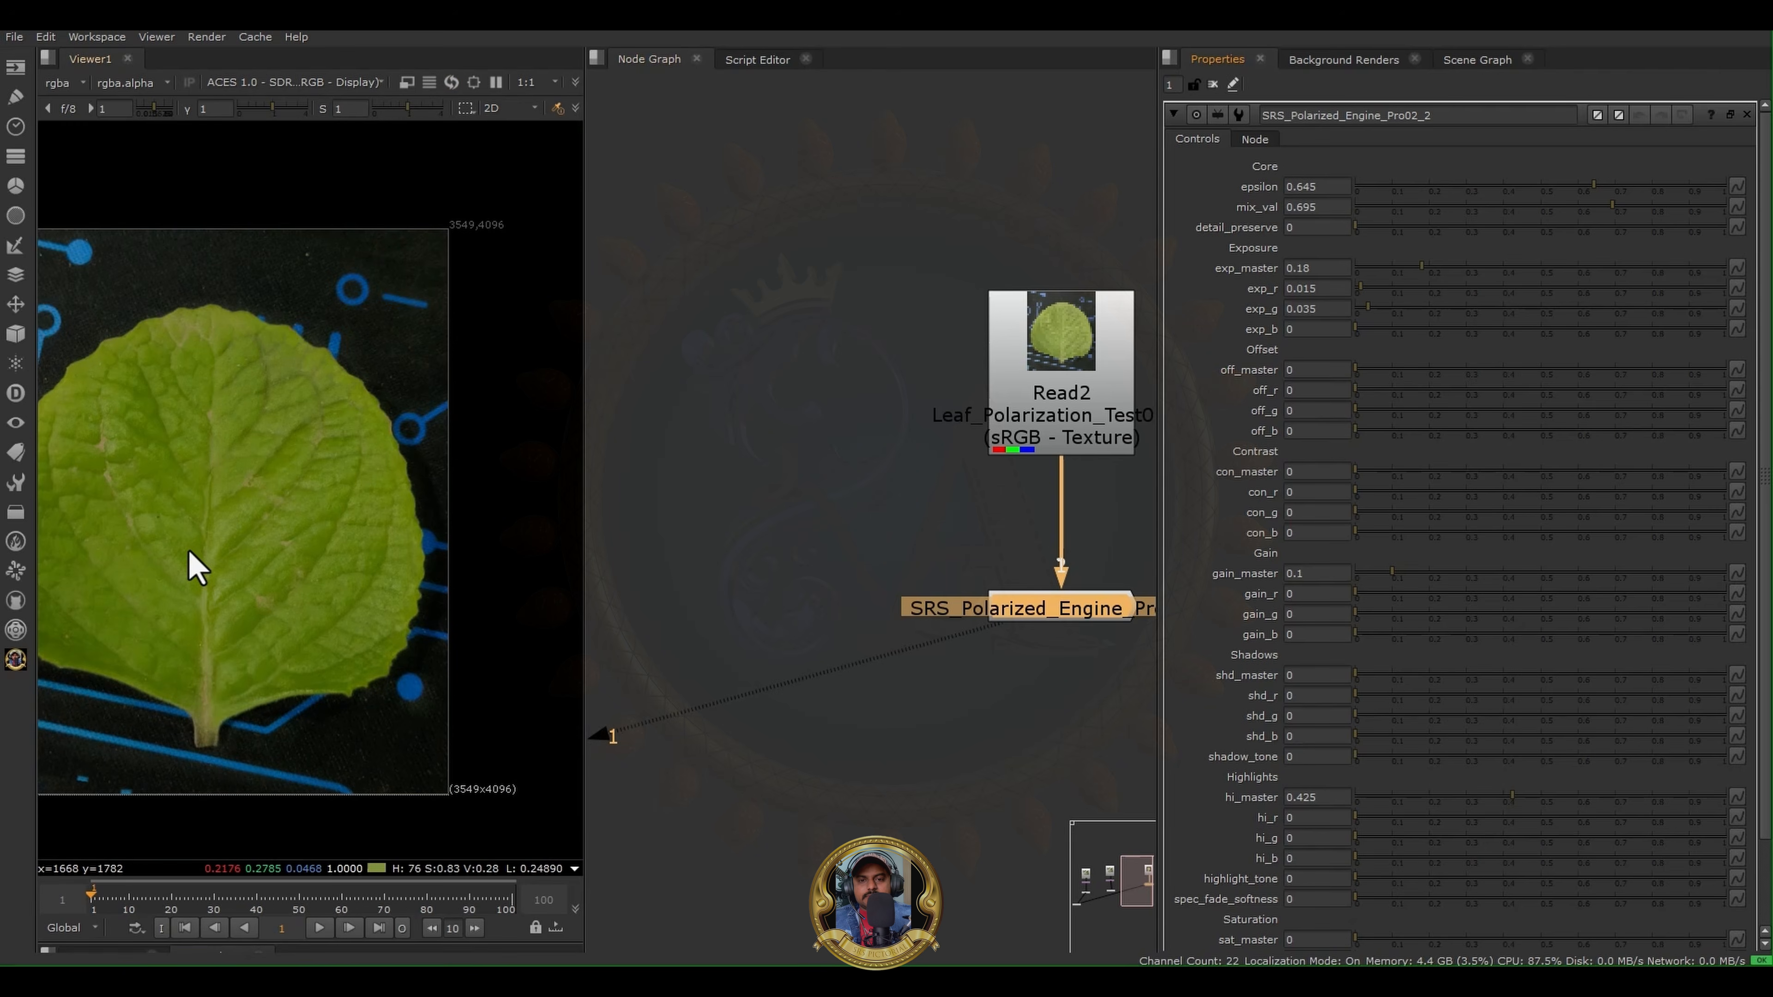
pyautogui.moveTo(187, 548); pyautogui.dragTo(383, 526, button='middle')
pyautogui.scroll(1, 386, 526)
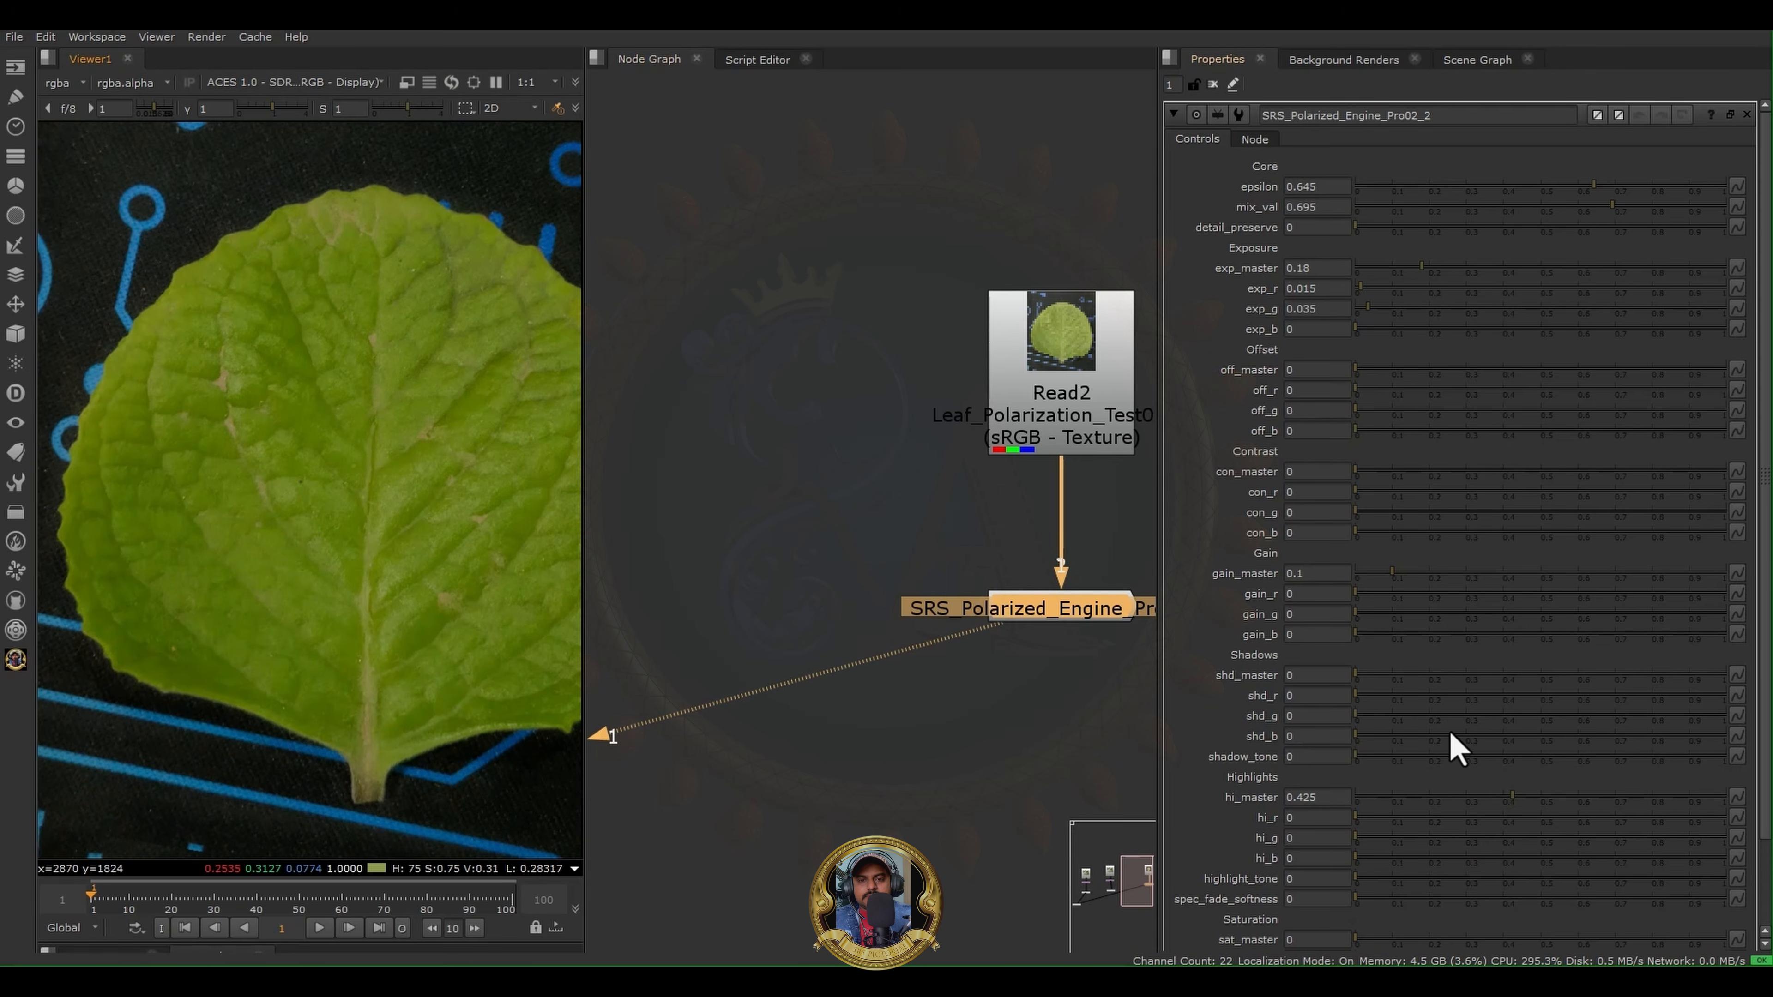
pyautogui.moveTo(1511, 796); pyautogui.dragTo(1456, 811)
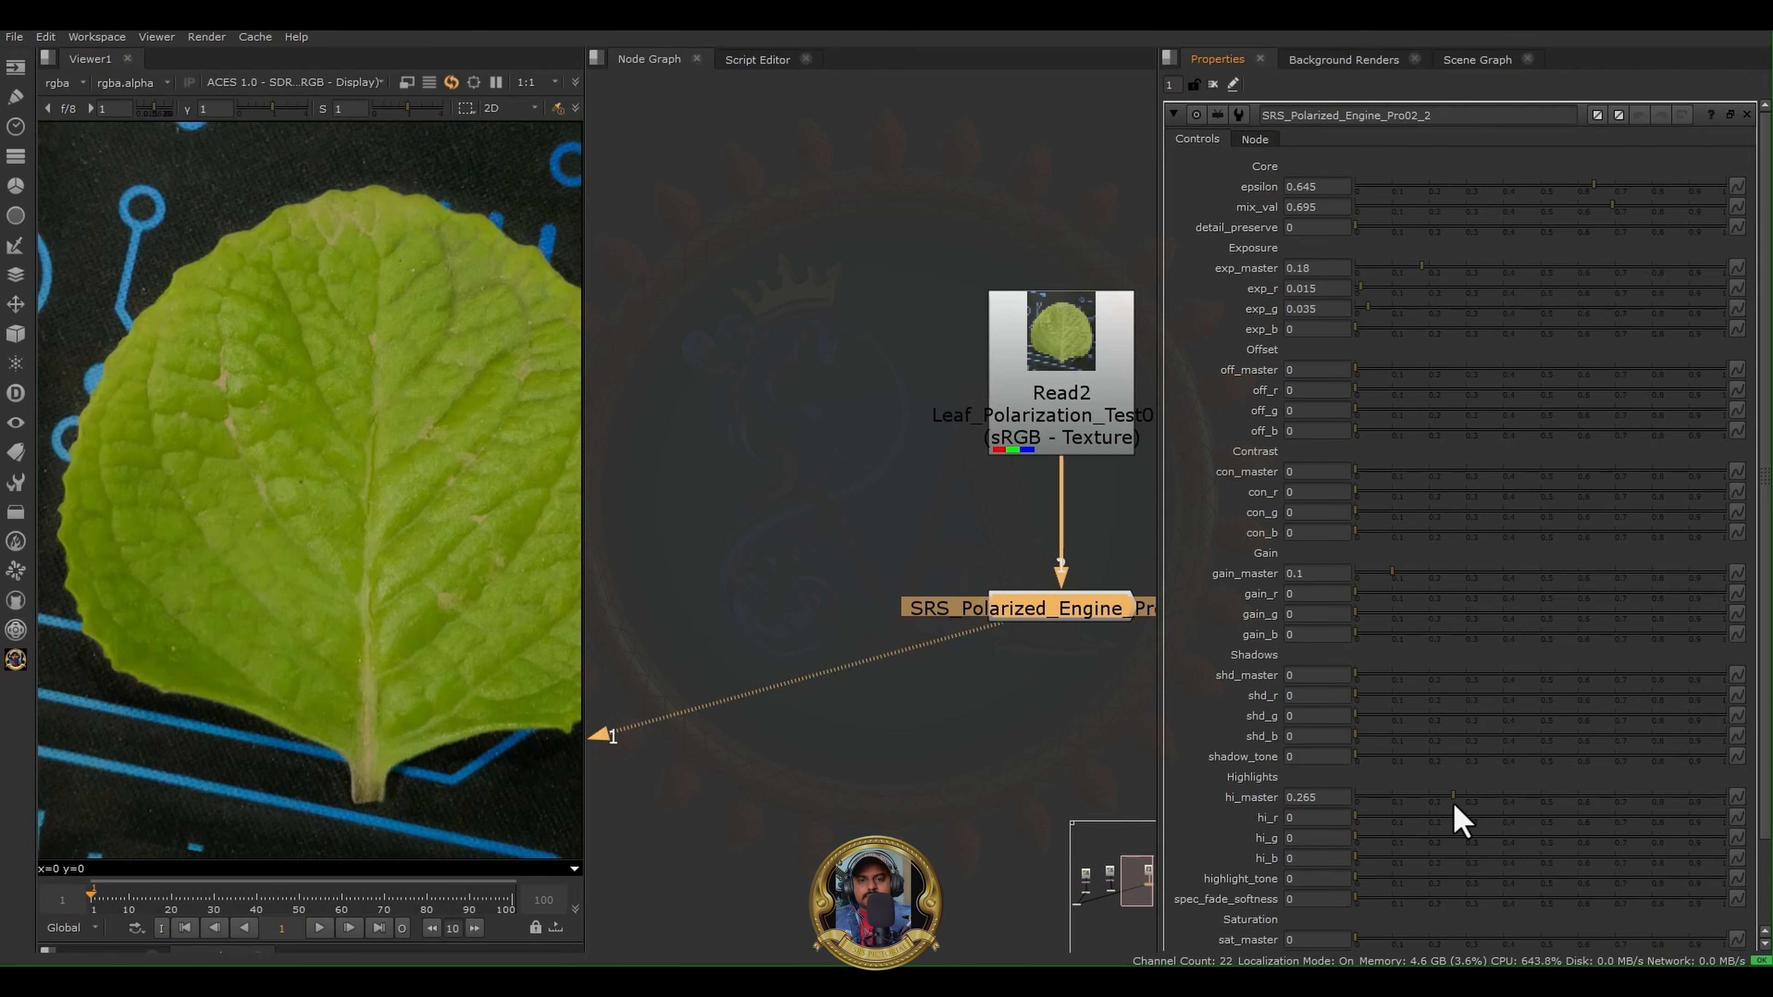
pyautogui.moveTo(1382, 819); pyautogui.dragTo(1365, 818)
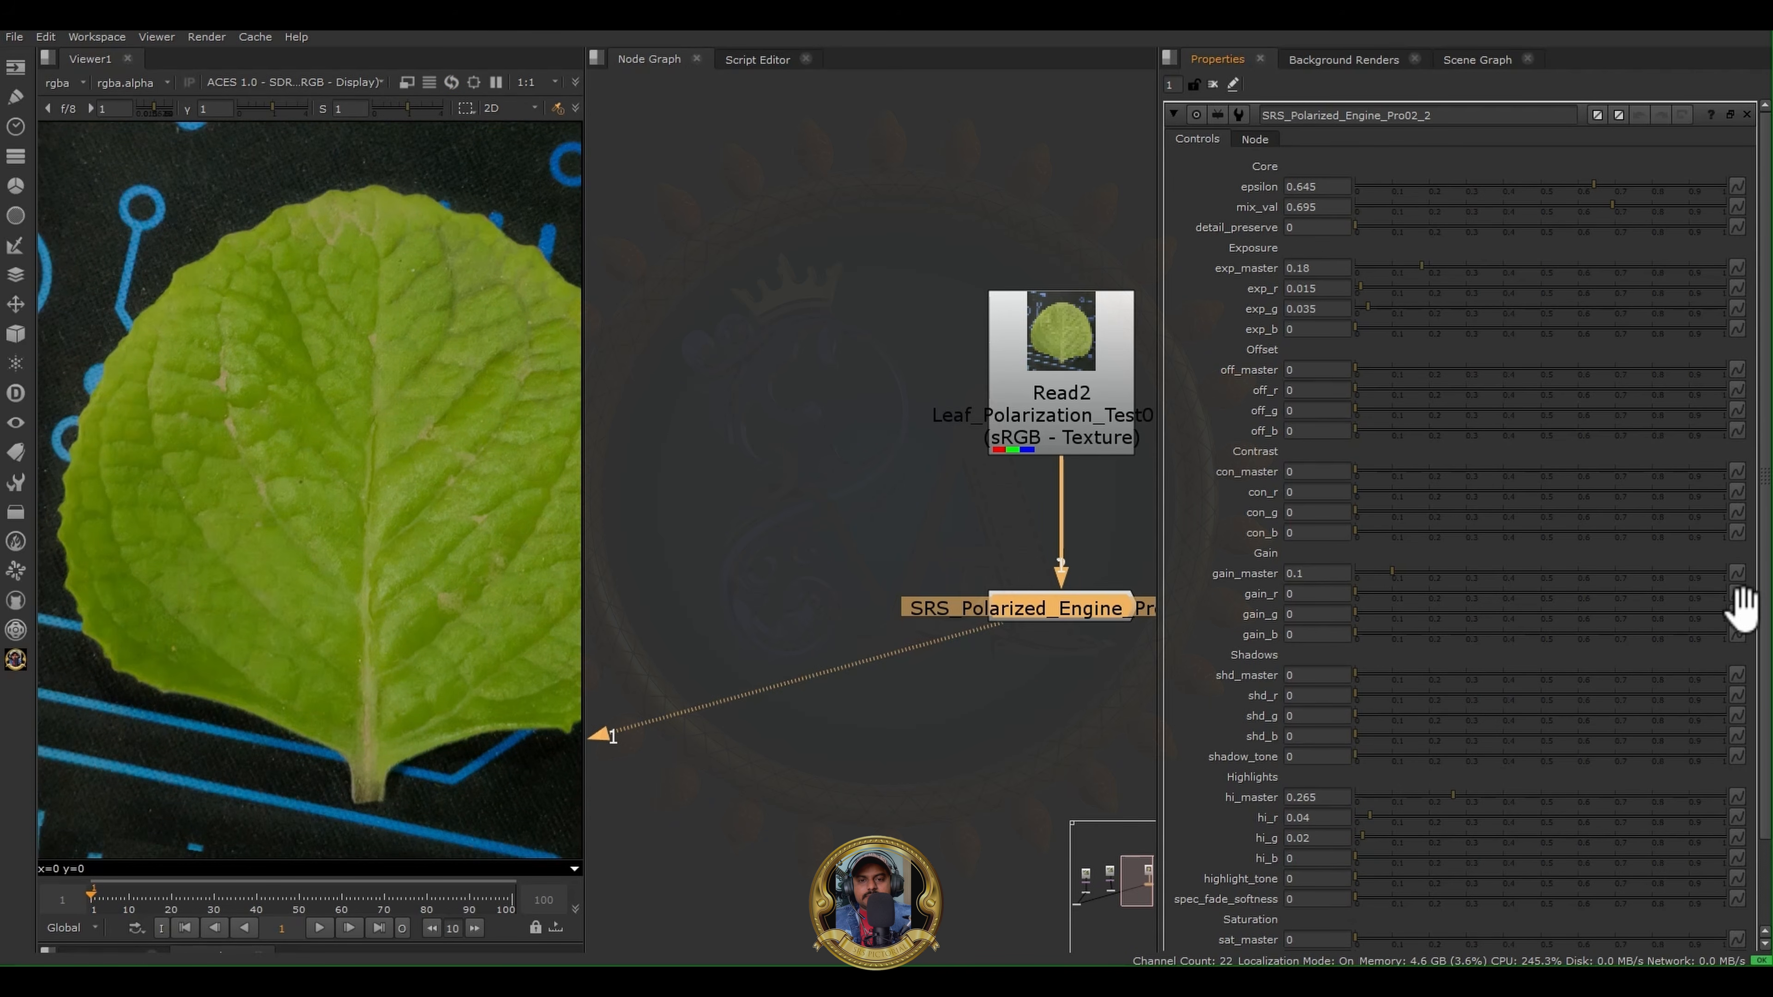
# - Compare Read2 with the highlight-adjusted Polarized Engine output in the viewer
pyautogui.scroll(-2, 1764, 605)
pyautogui.scroll(-3, 776, 511)
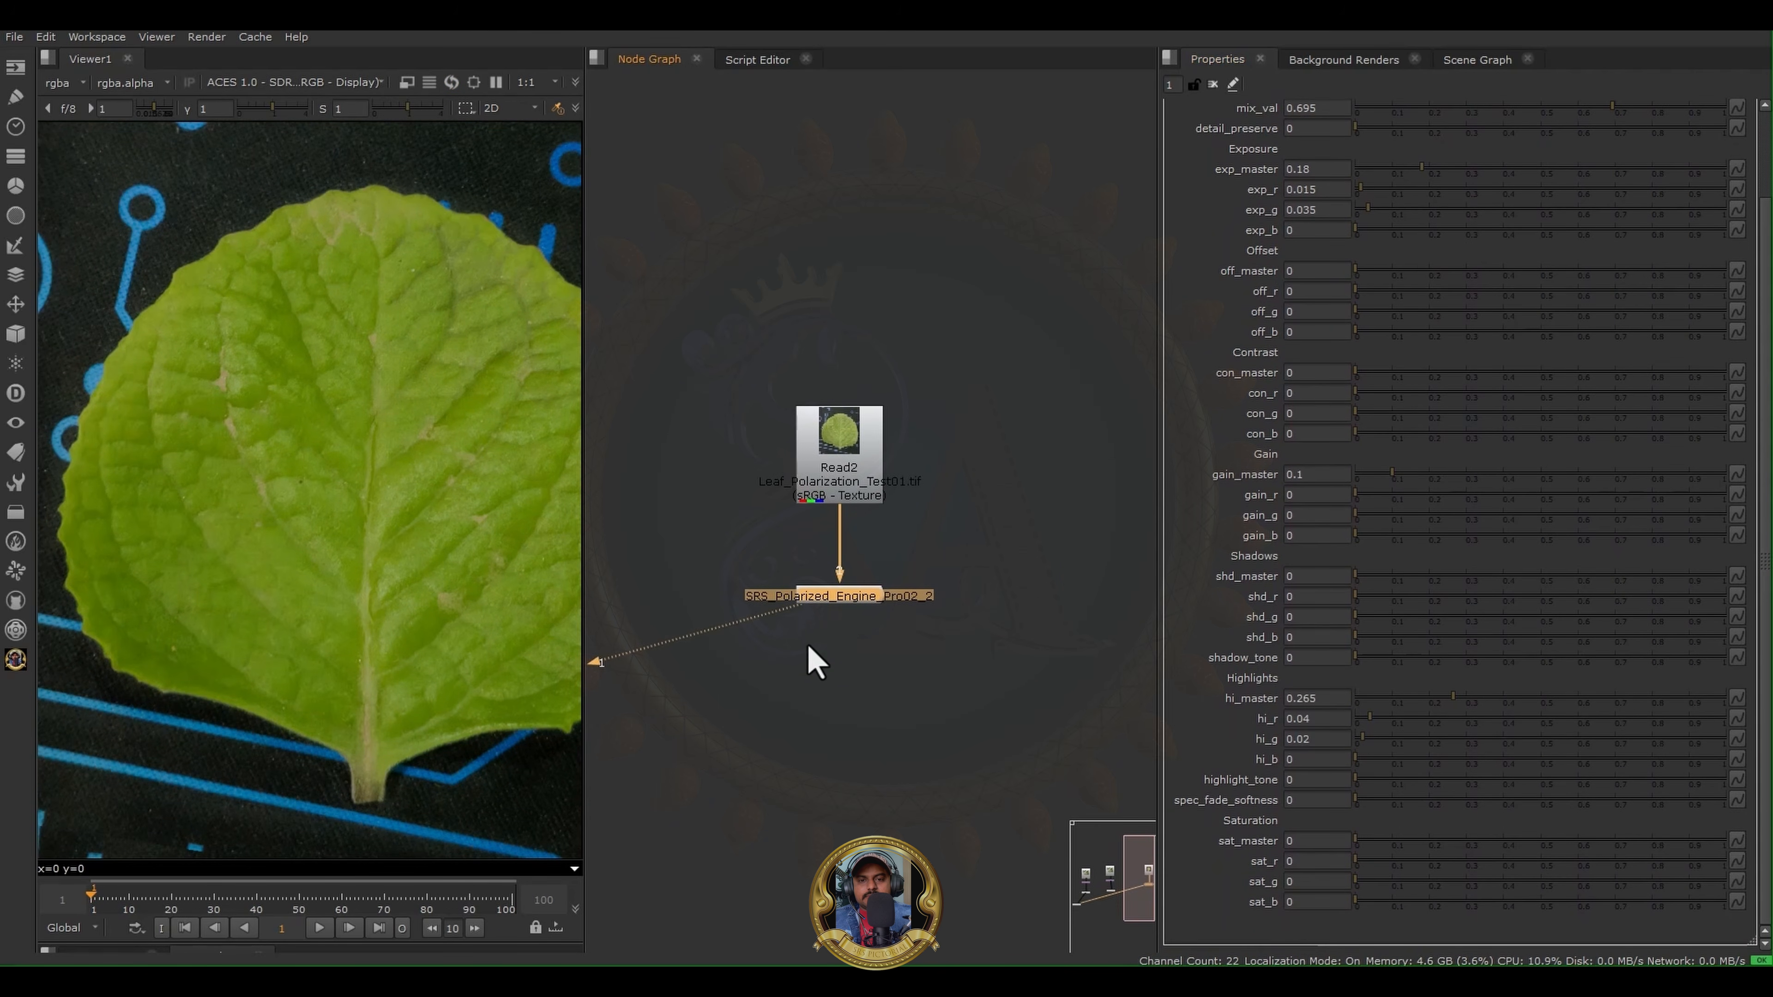
pyautogui.click(839, 489)
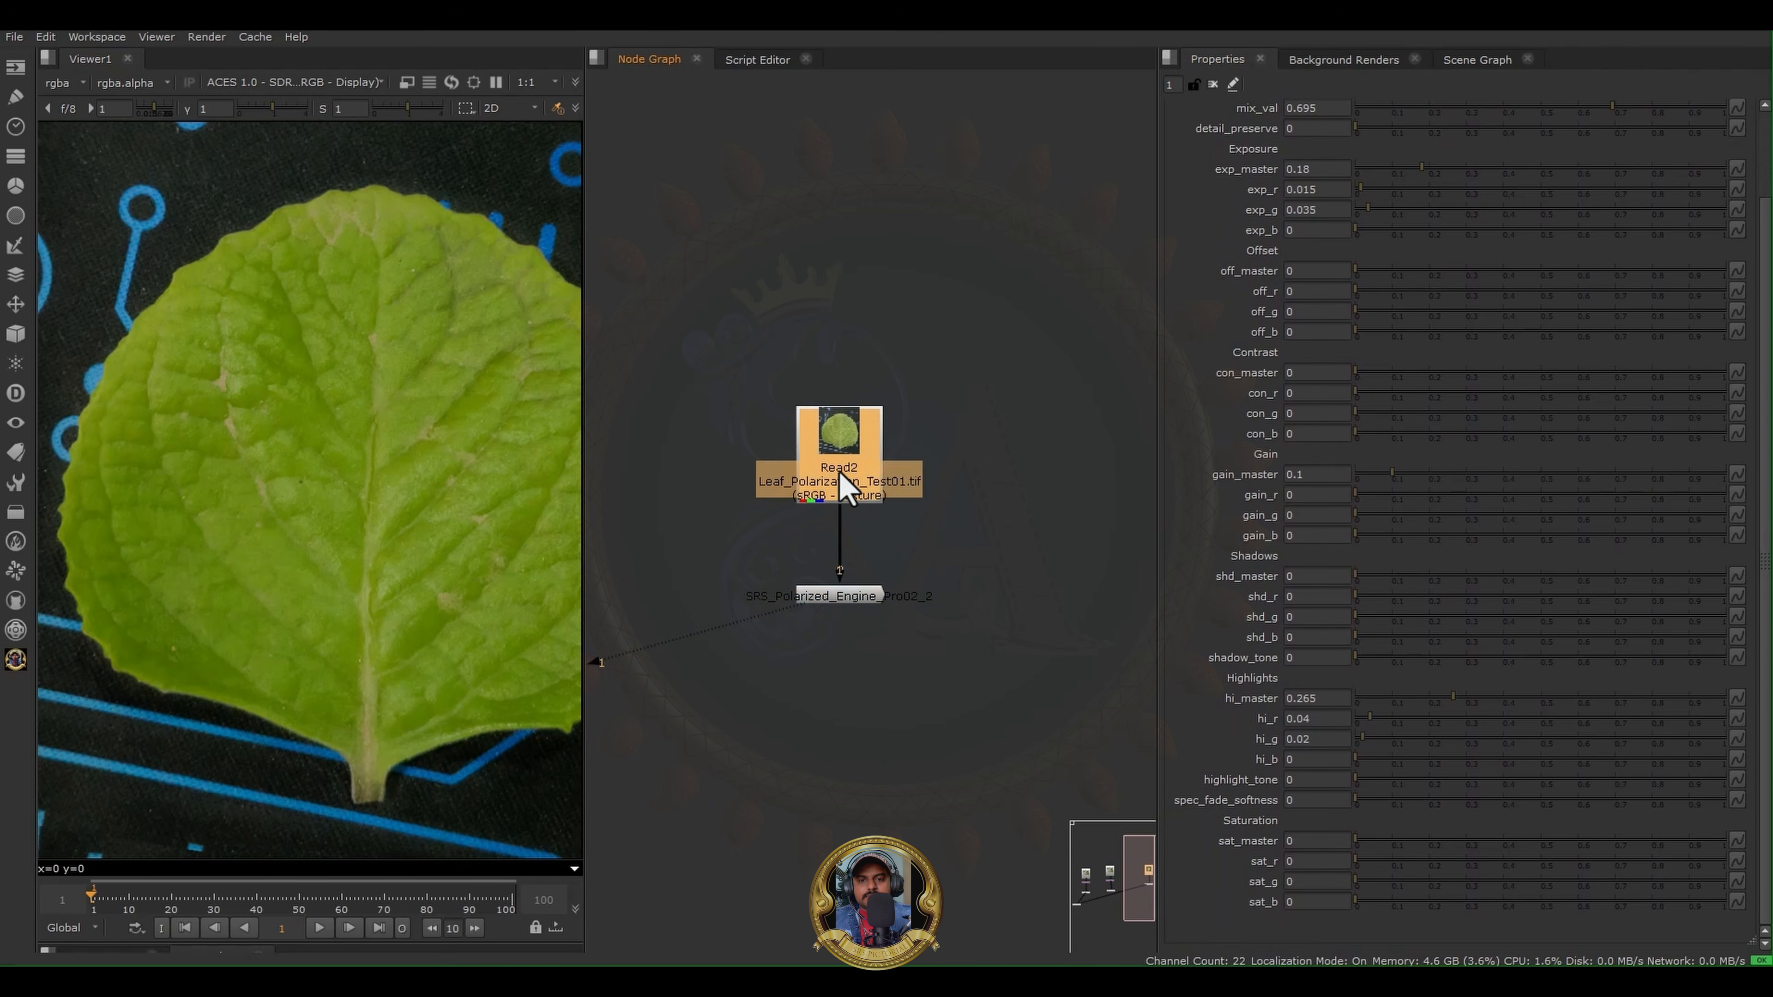
pyautogui.press('1')
pyautogui.click(864, 598)
# - Add a Grade node beside Read2
pyautogui.scroll(3, 903, 515)
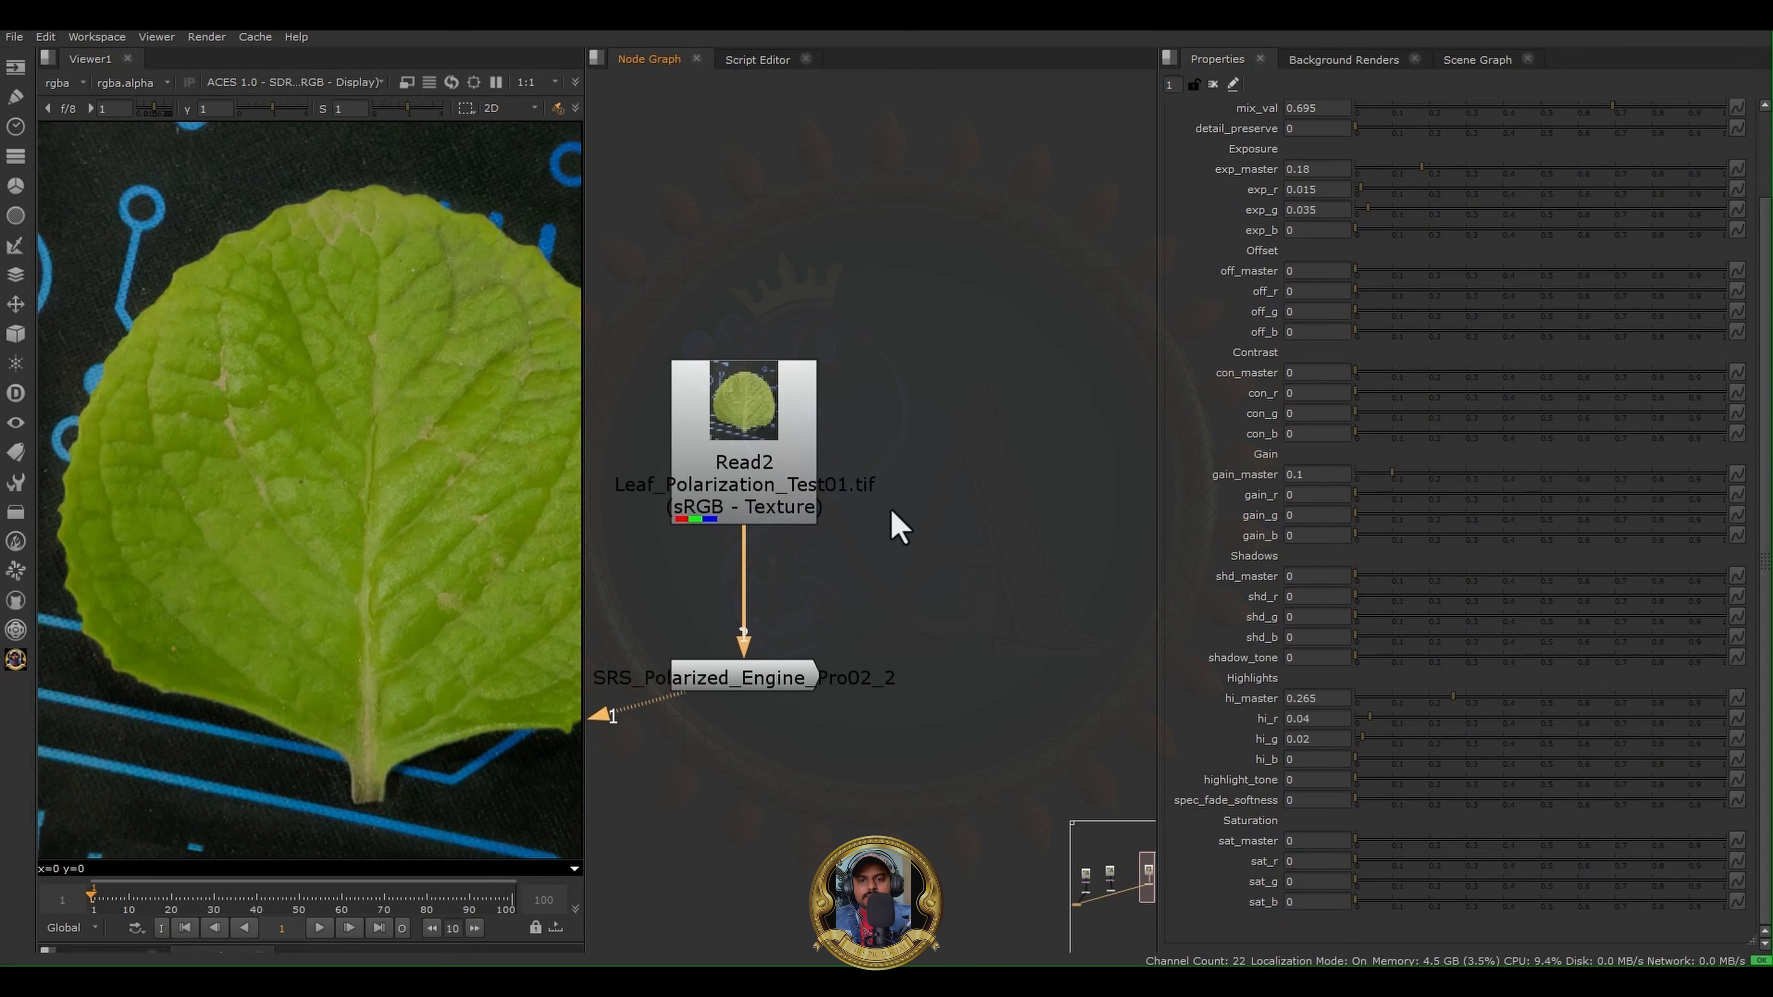
pyautogui.press('Tab')
pyautogui.write('grad')
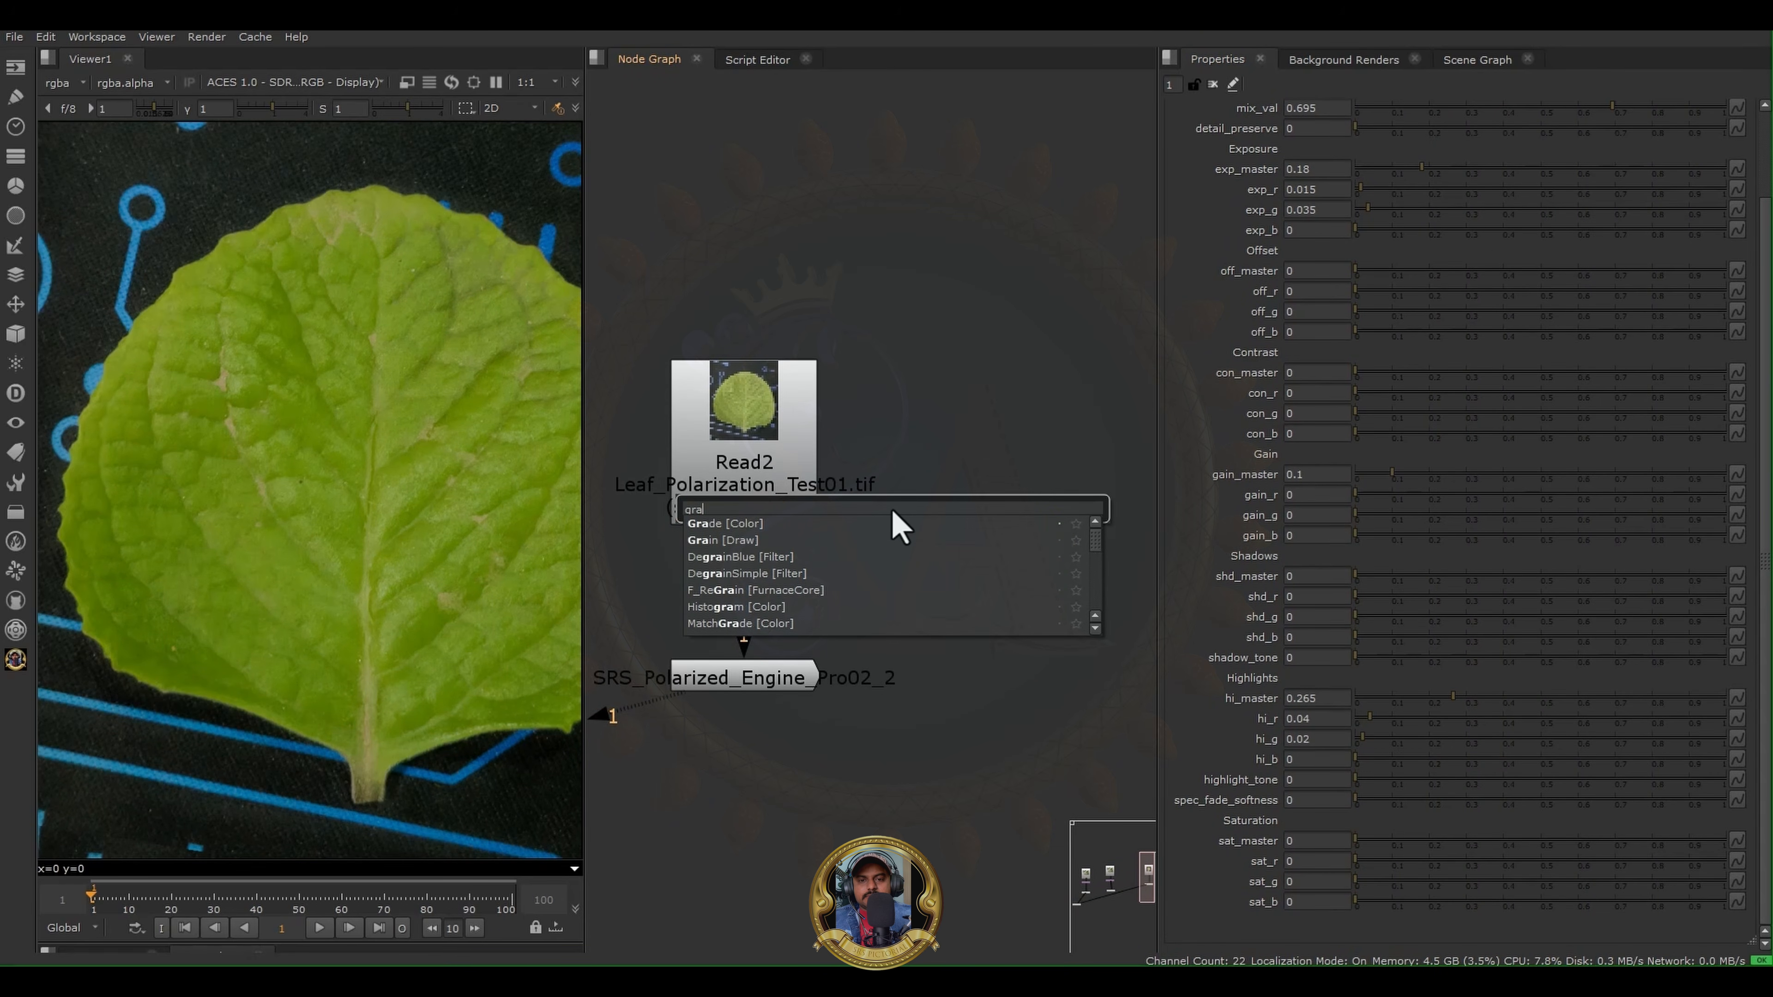
pyautogui.click(711, 527)
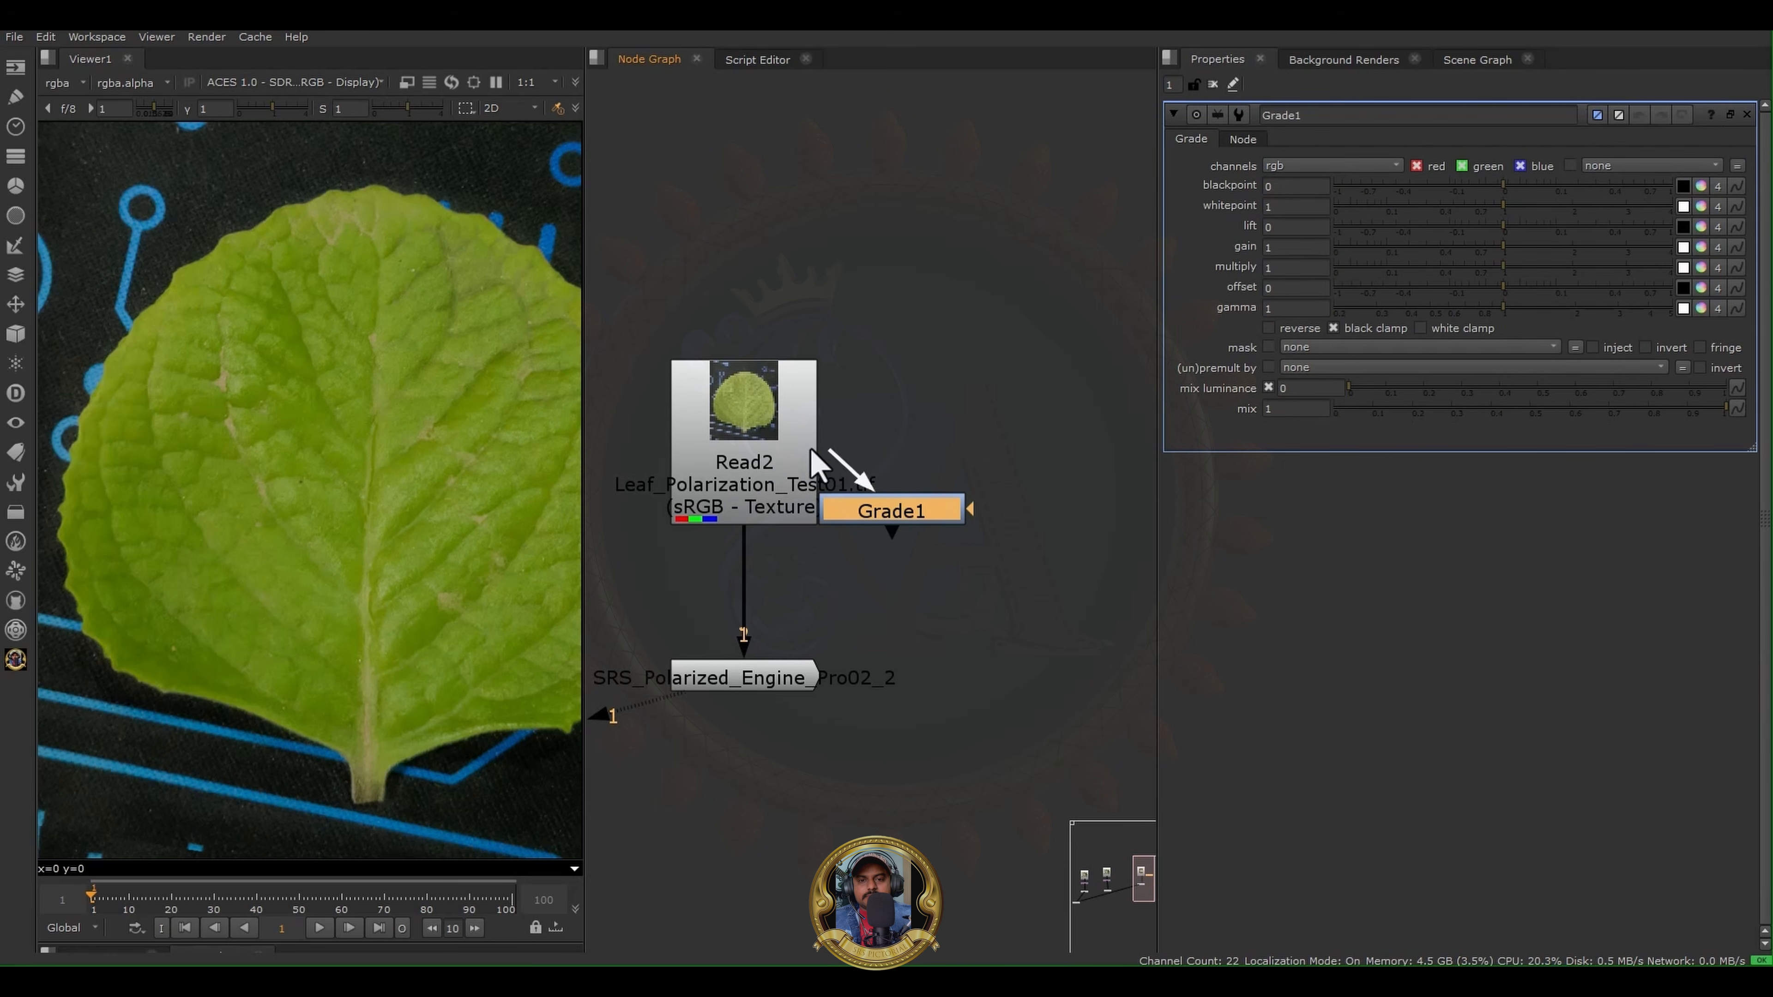
# - Connect the Grade node to Read2, display its output in the viewer and set lift to 0.06
pyautogui.moveTo(890, 515); pyautogui.dragTo(956, 534)
pyautogui.press('1')
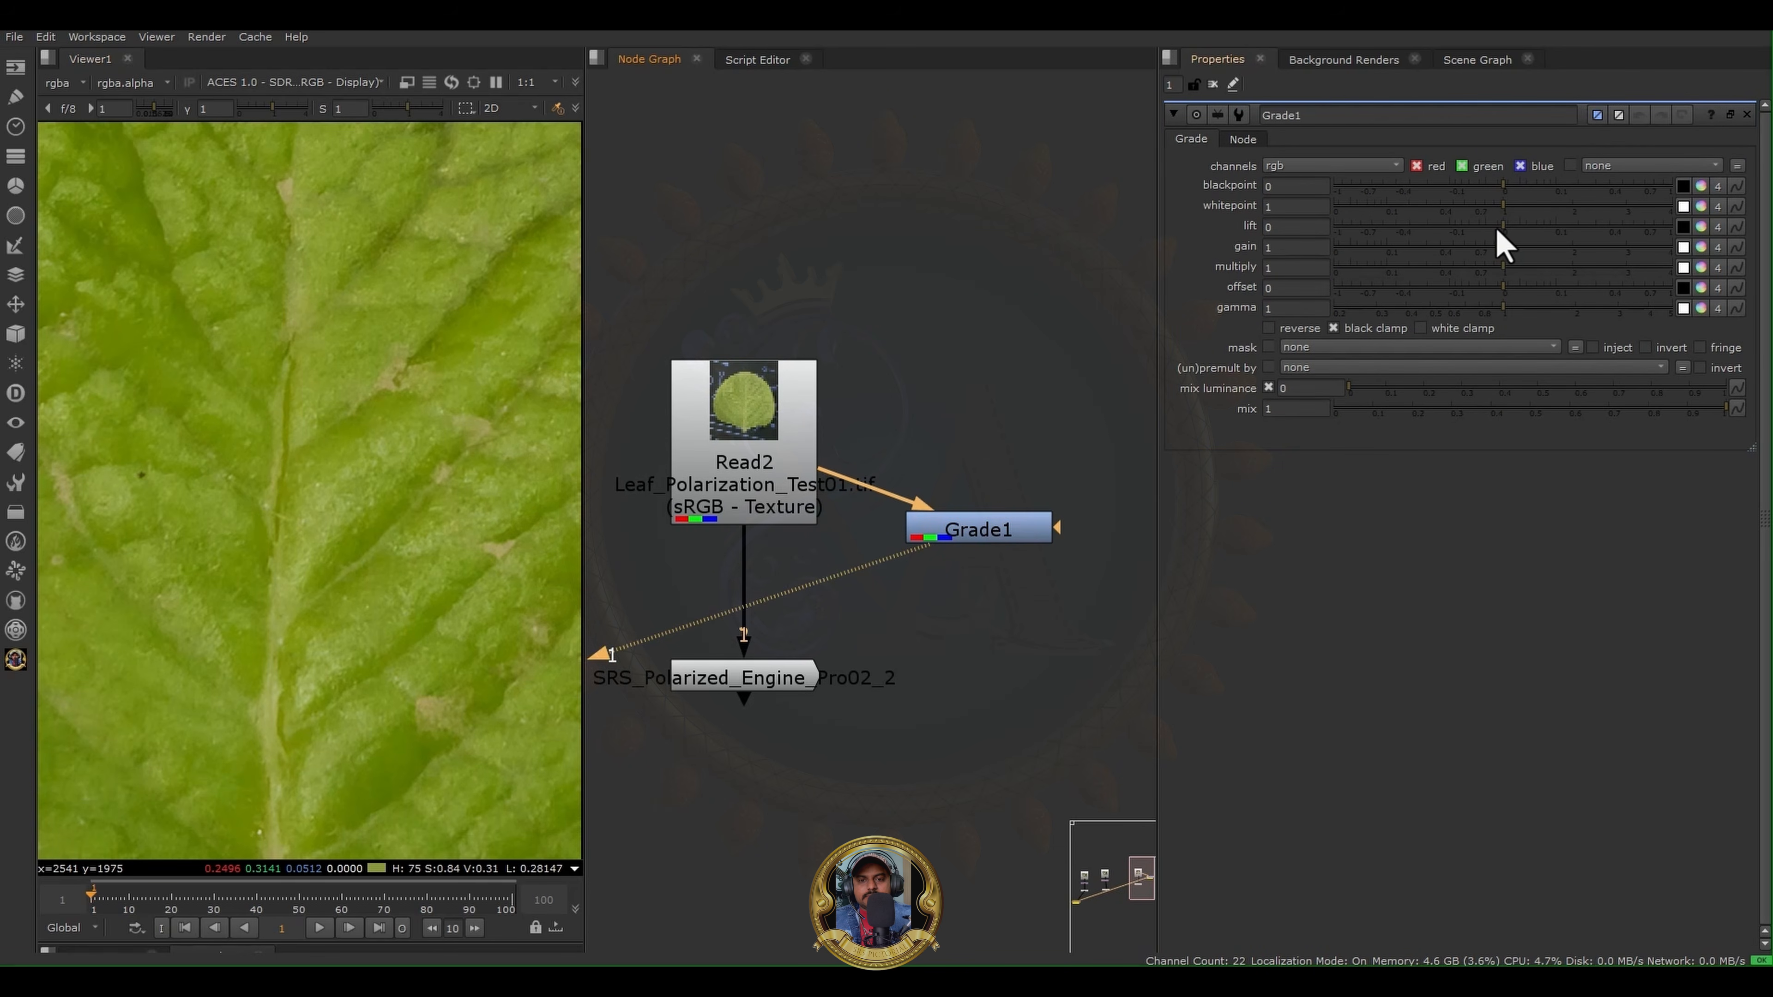
pyautogui.moveTo(1500, 227); pyautogui.dragTo(1543, 227)
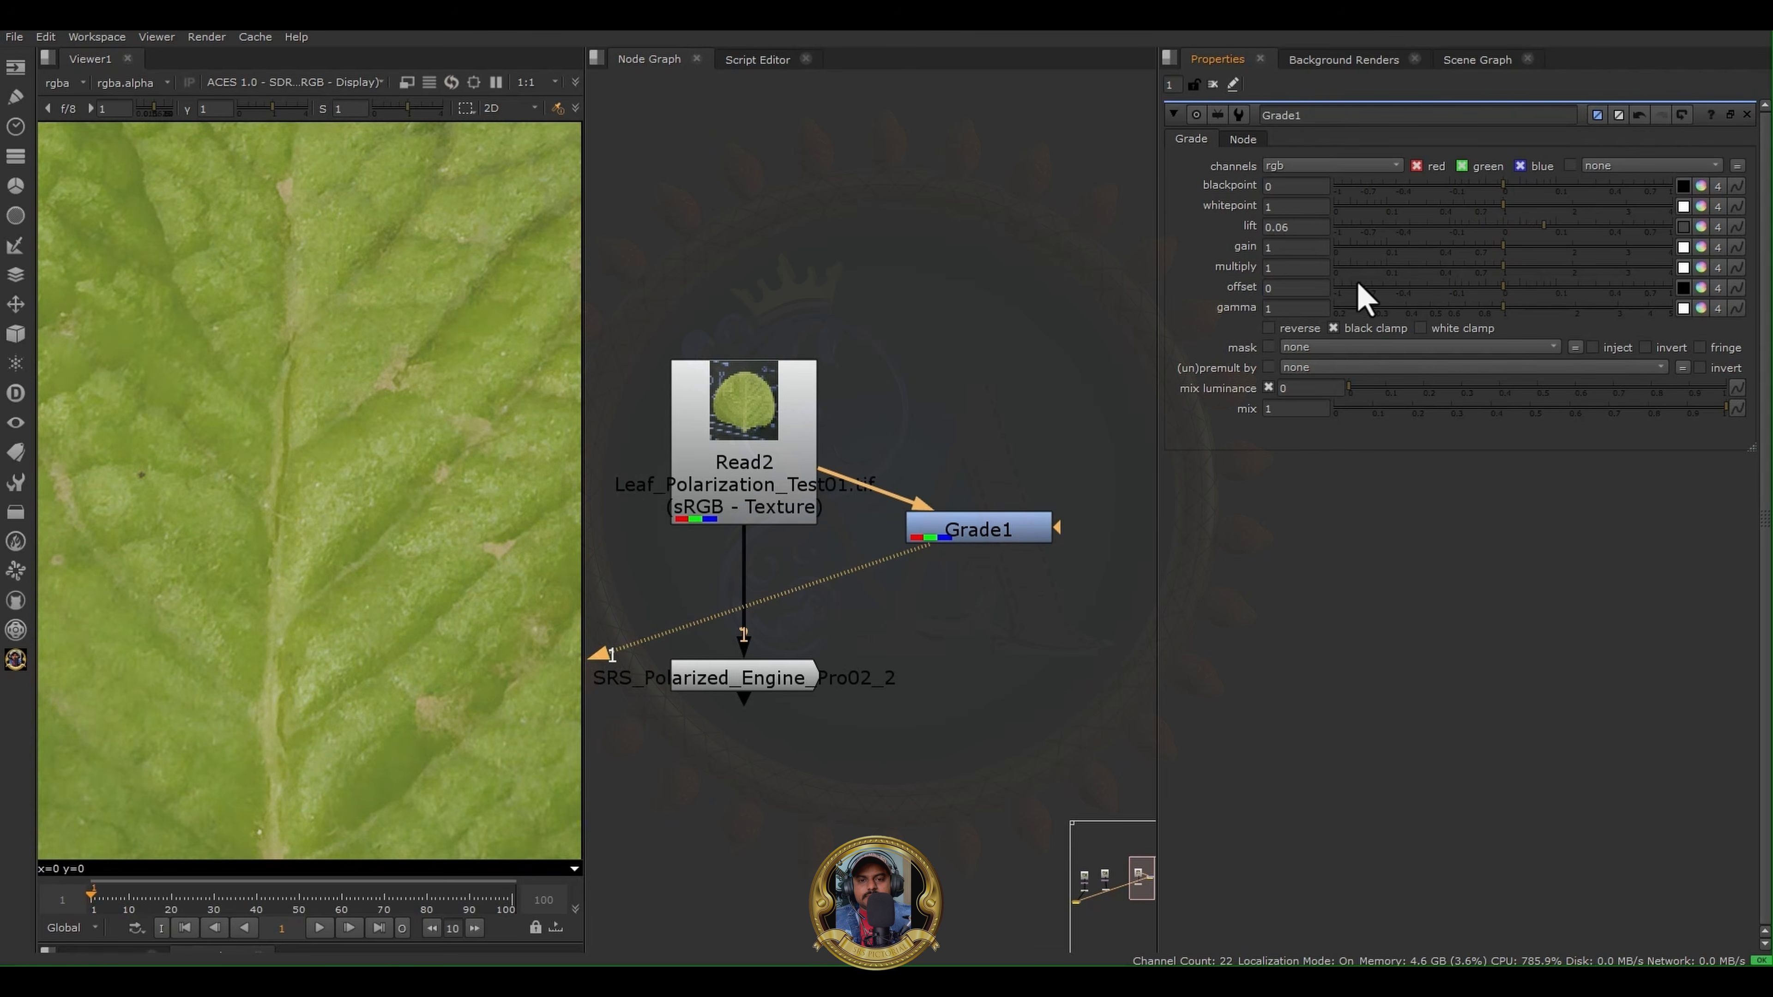
pyautogui.scroll(-3, 409, 378)
pyautogui.scroll(2, 275, 463)
pyautogui.moveTo(275, 464); pyautogui.dragTo(556, 344, button='middle')
pyautogui.scroll(-2, 304, 391)
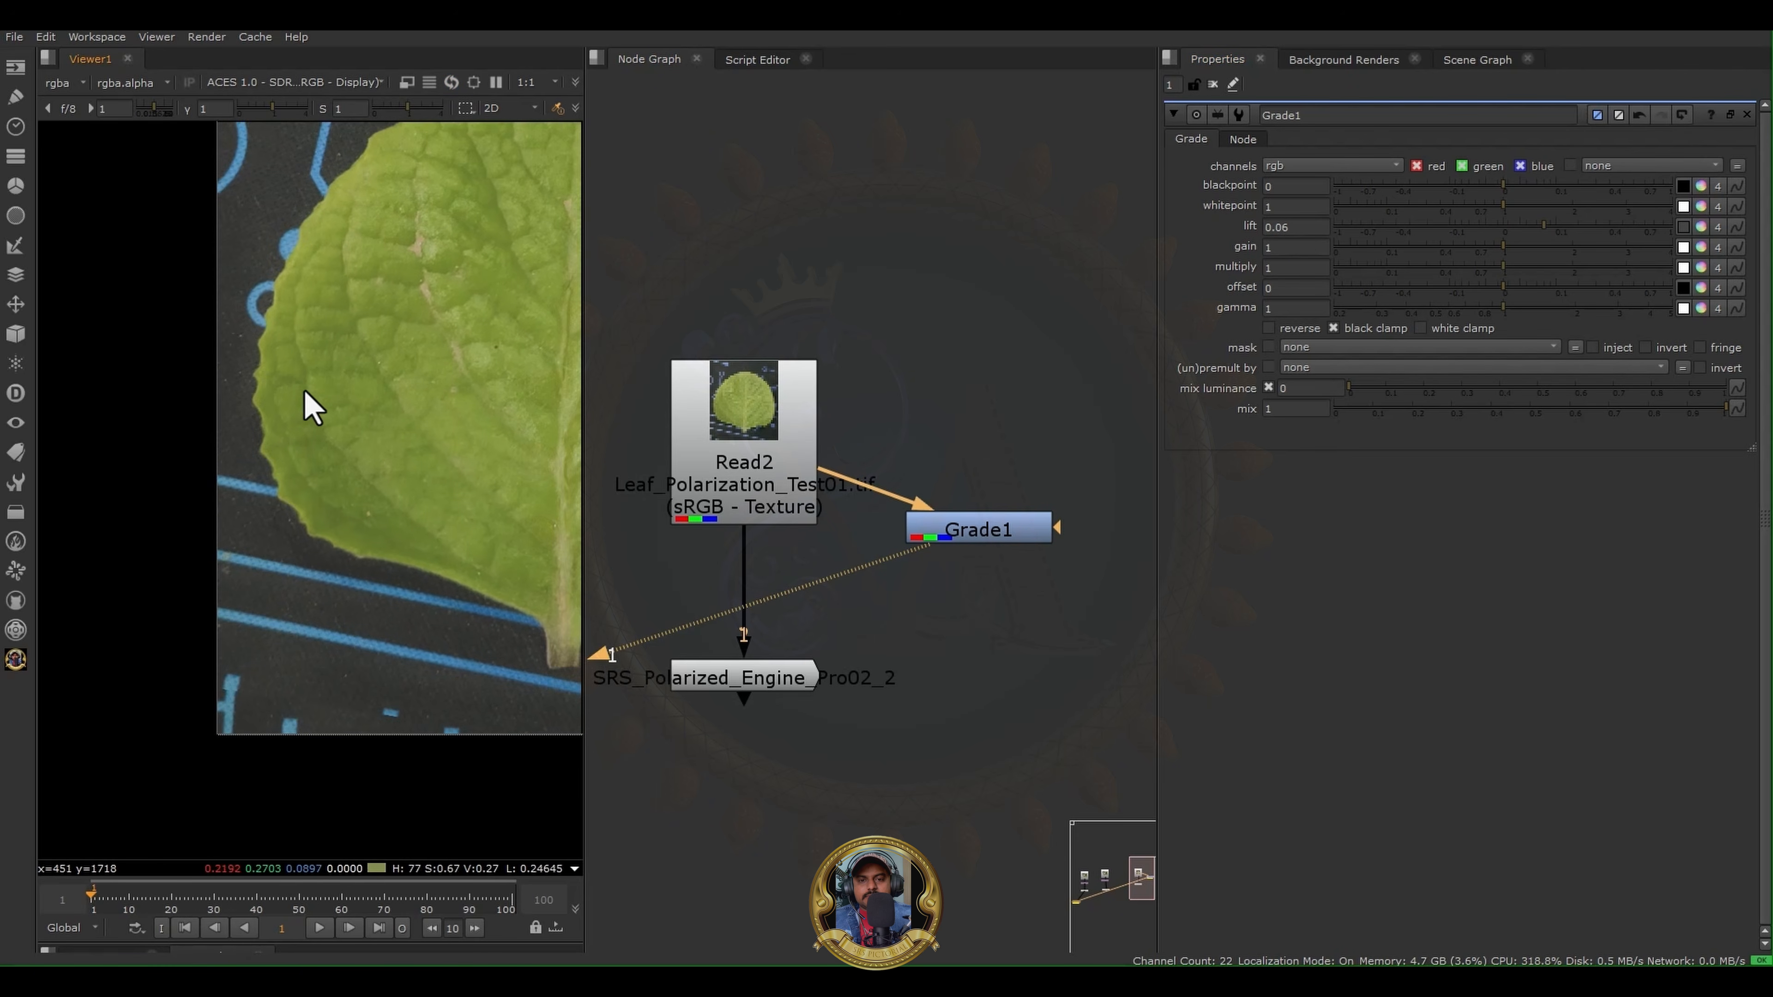
pyautogui.scroll(2, 311, 409)
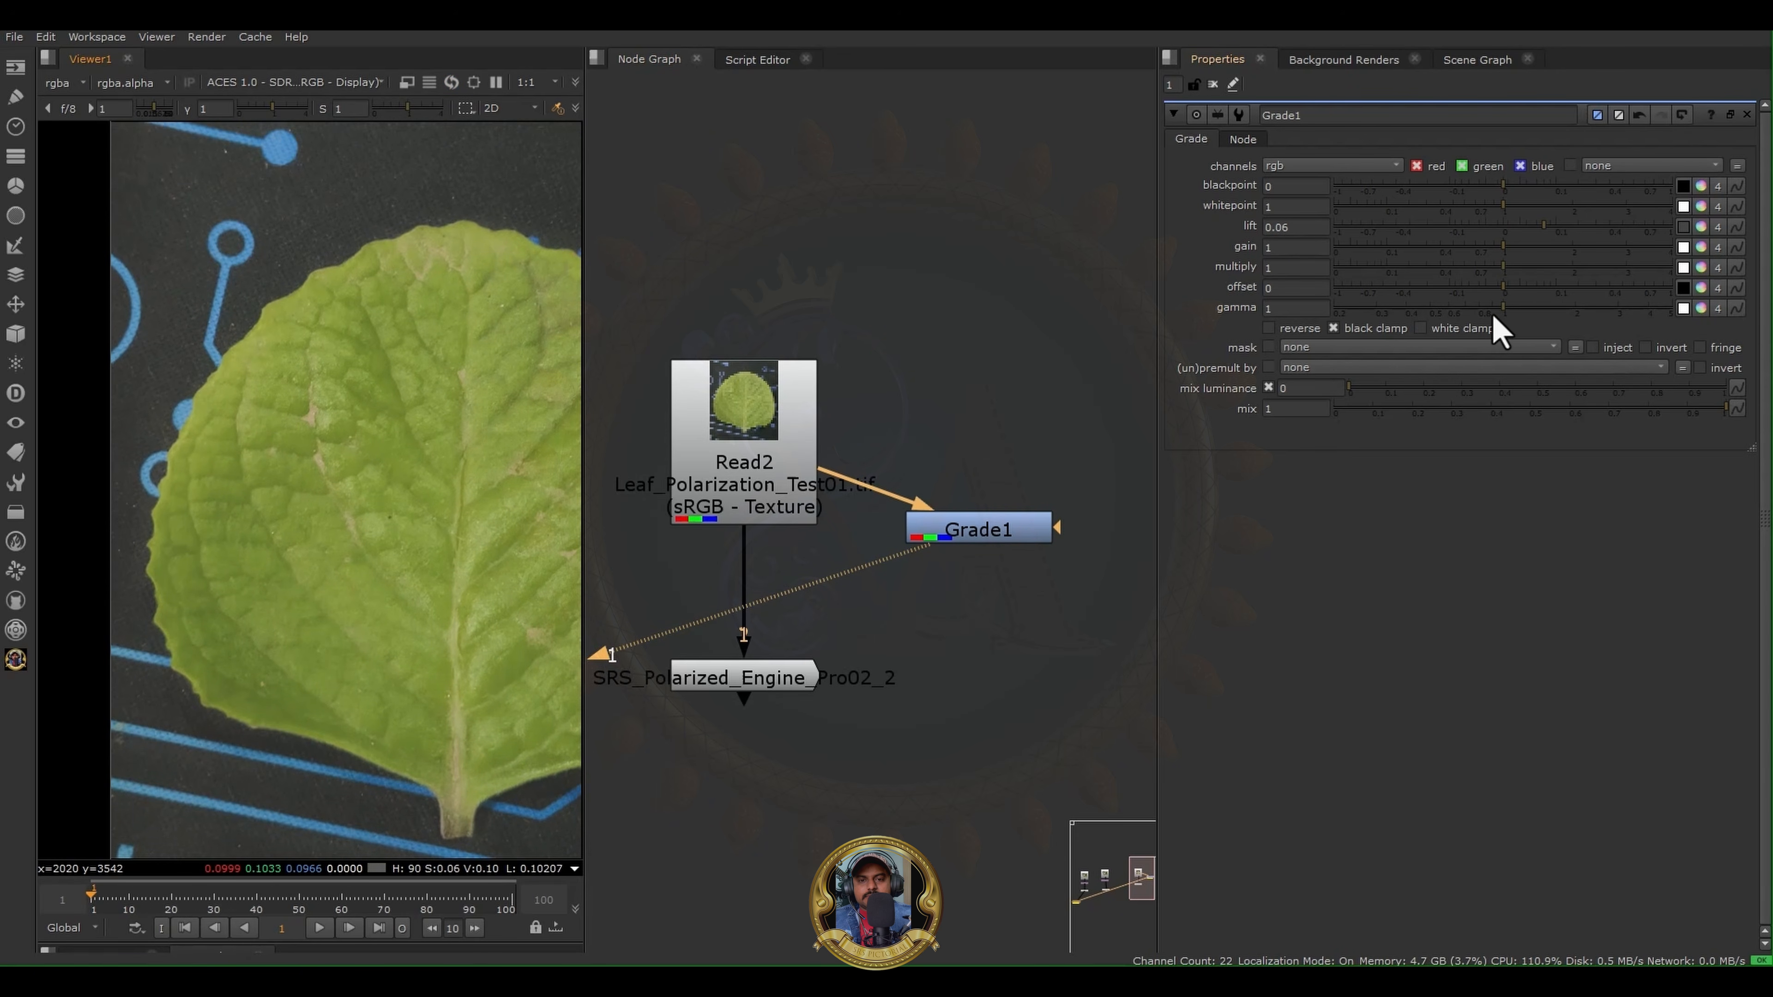
# - Set the Grade node's offset to -0.022, gamma to 0.94, gain to 1.12 and multiply to 0.65
pyautogui.moveTo(1502, 292)
pyautogui.mouseDown()
pyautogui.moveTo(1474, 292)
pyautogui.moveTo(1497, 325)
pyautogui.mouseUp()
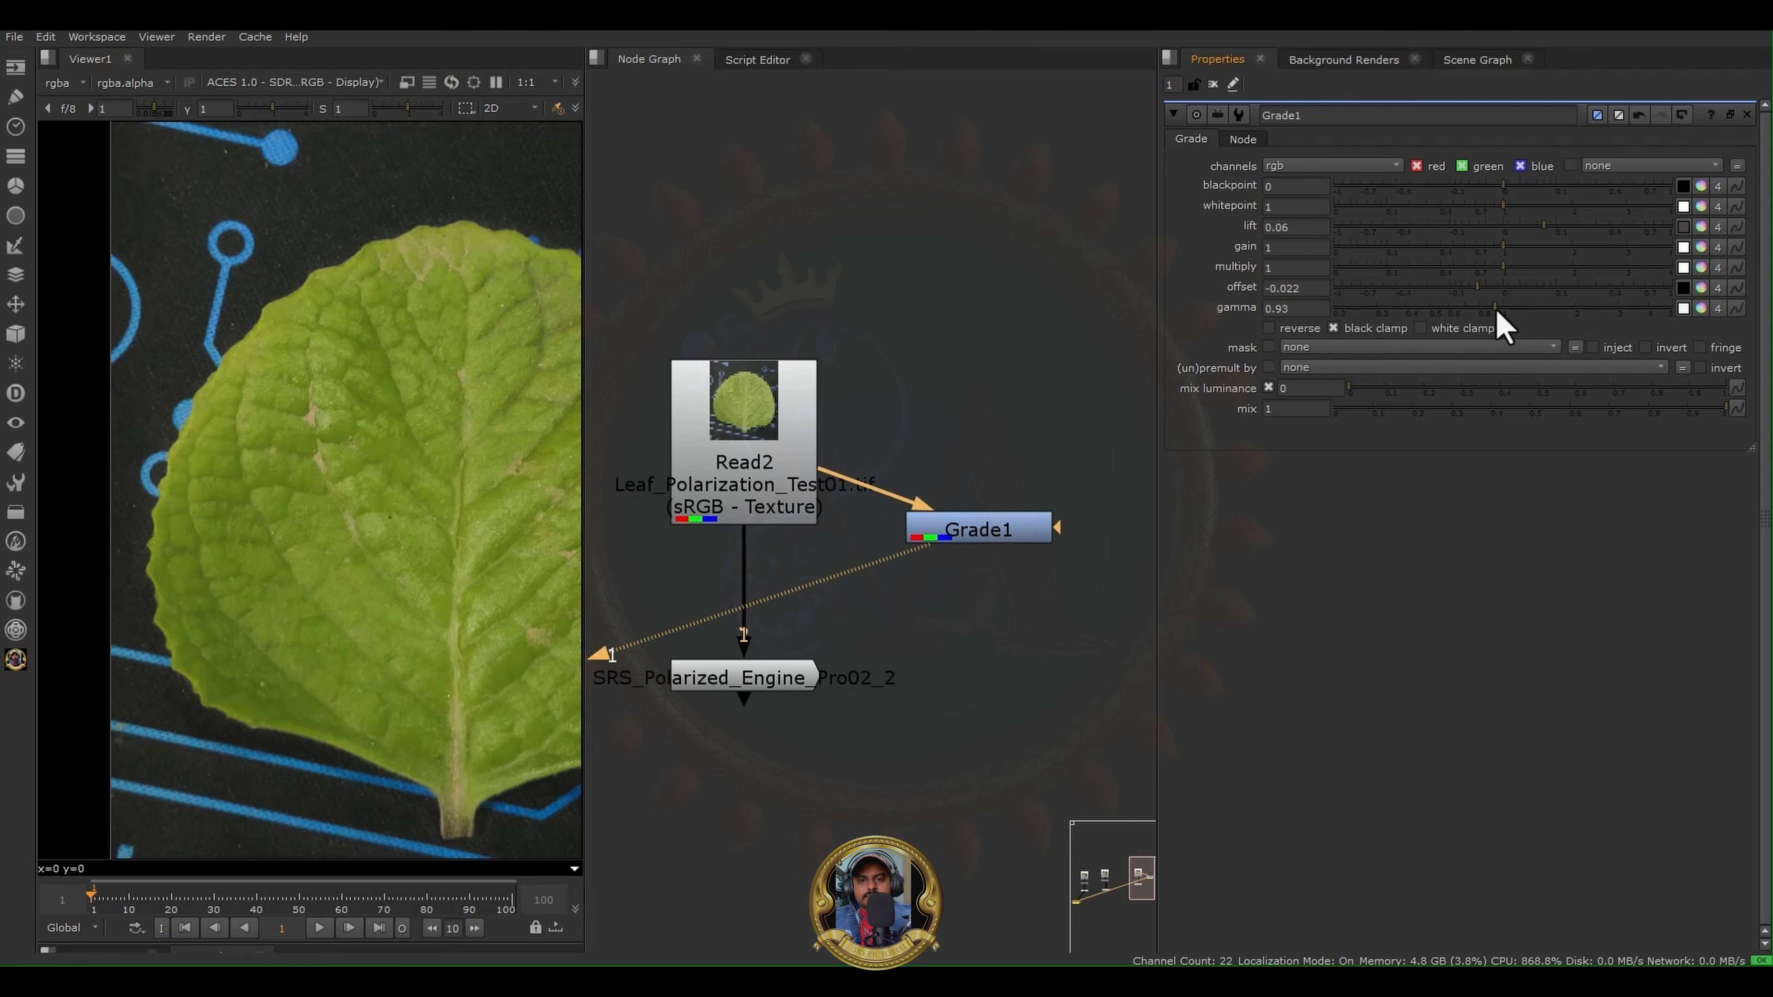
pyautogui.click(1512, 248)
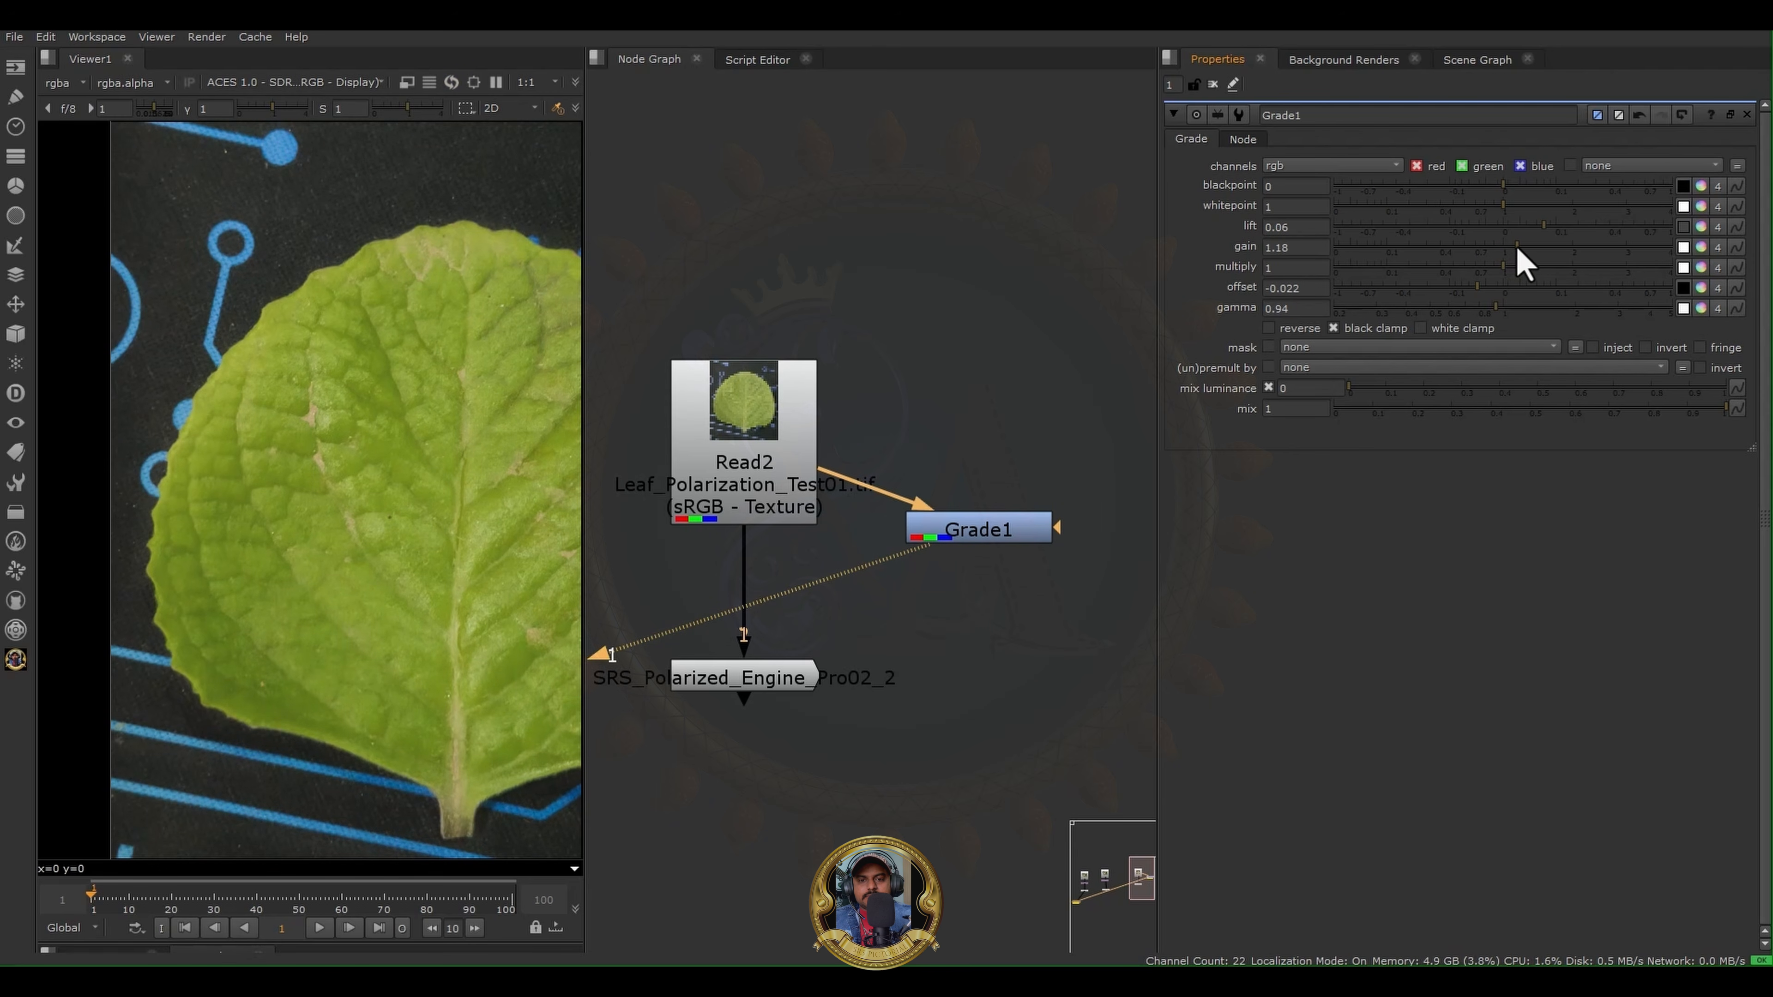
pyautogui.moveTo(1501, 270); pyautogui.dragTo(1470, 271)
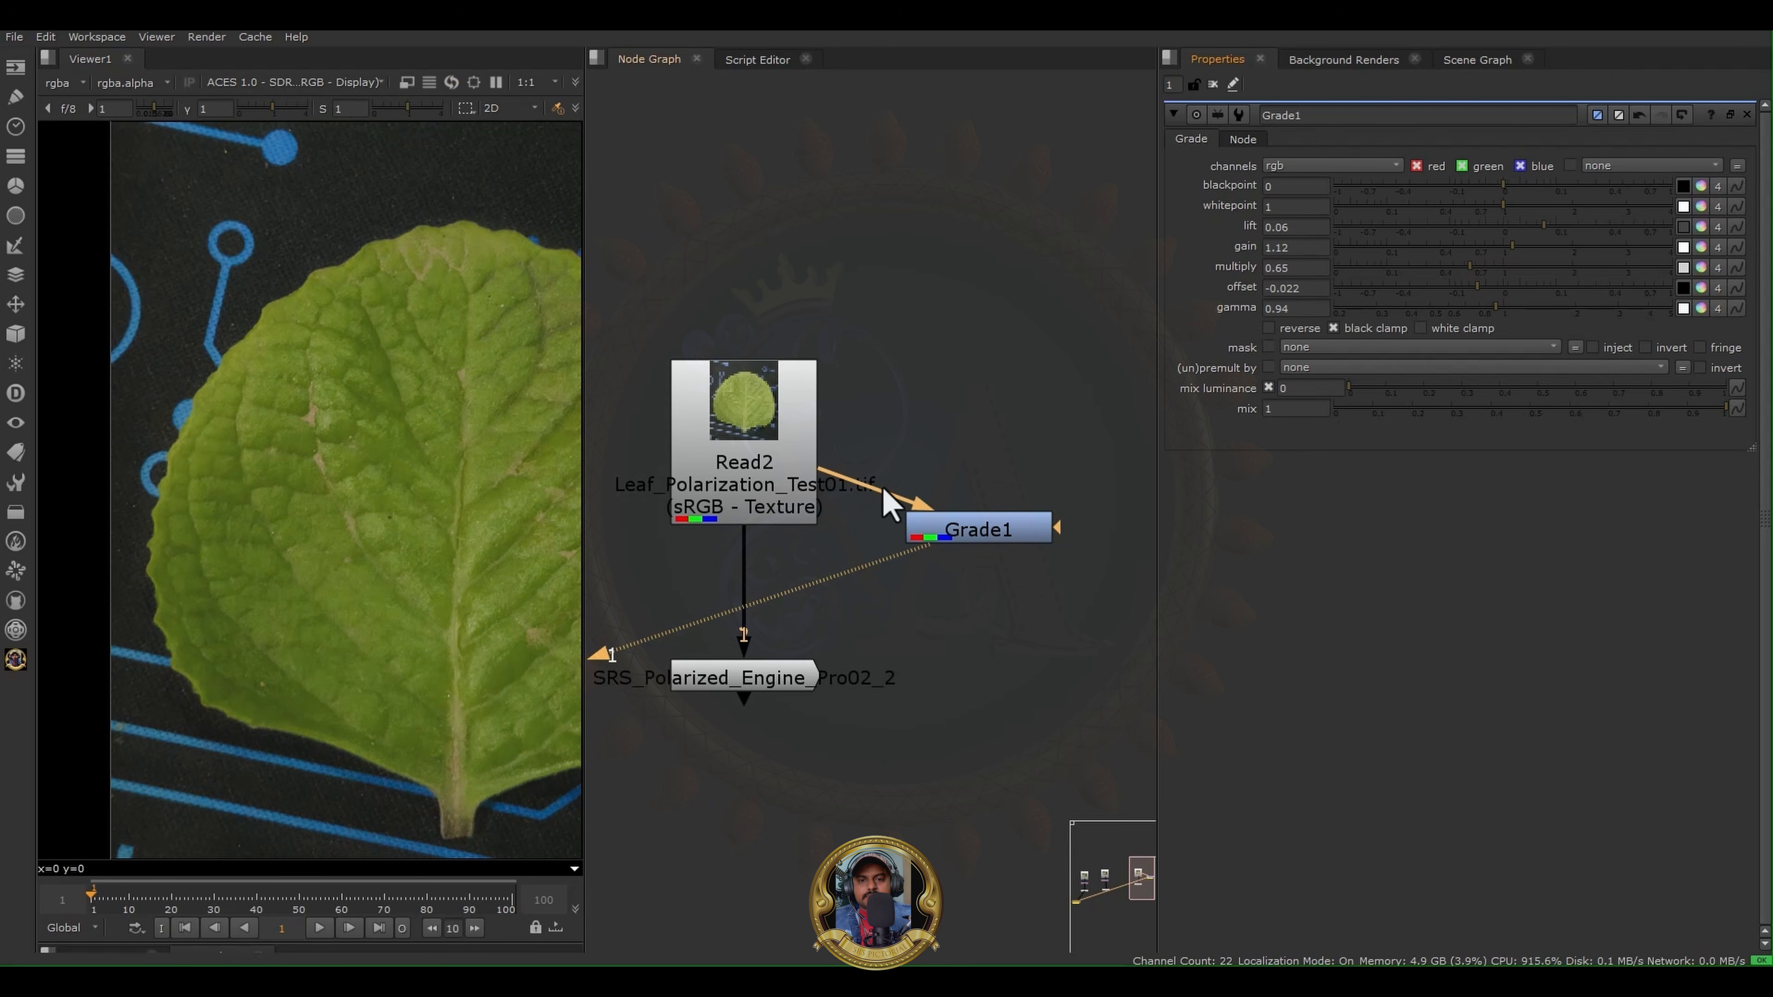
# - Compare the original Read2 leaf with the Grade output in the viewer
pyautogui.click(761, 450)
pyautogui.press('1')
pyautogui.click(993, 528)
pyautogui.press('1')
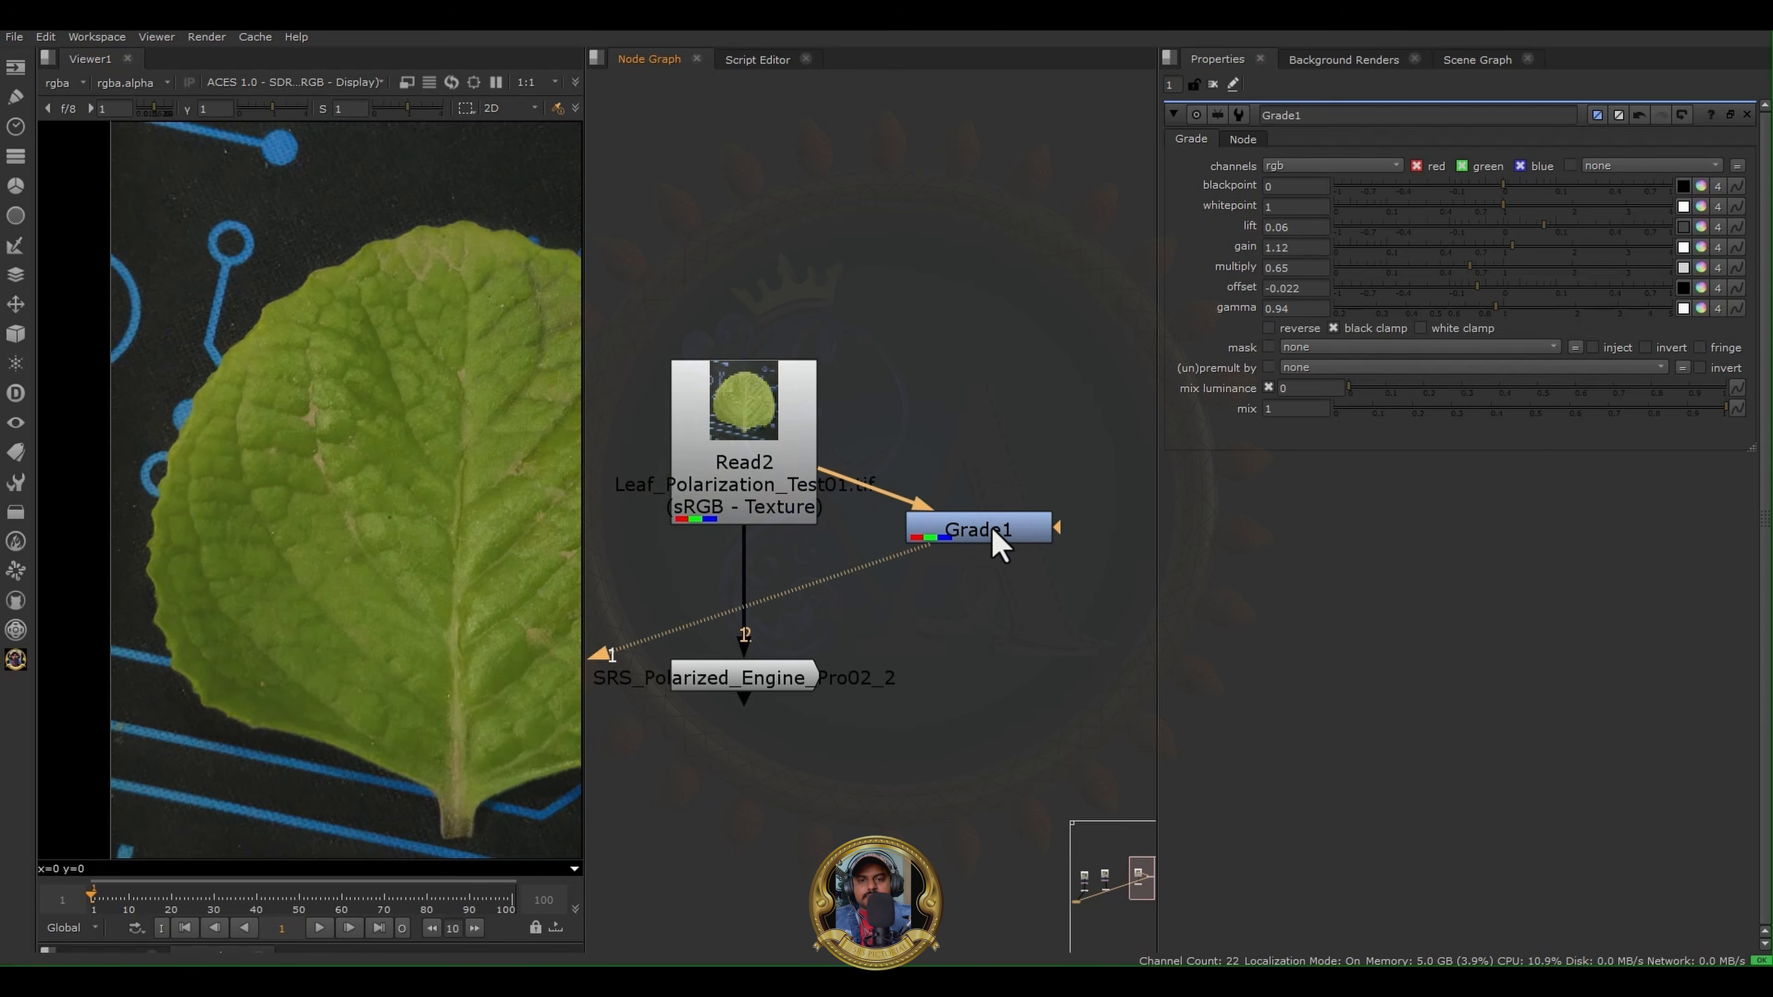
# - Move the Grade node farther from Read2 and compare the whole graded leaf with the Polarized Engine output
pyautogui.moveTo(1000, 545); pyautogui.dragTo(1073, 495)
pyautogui.press('f')
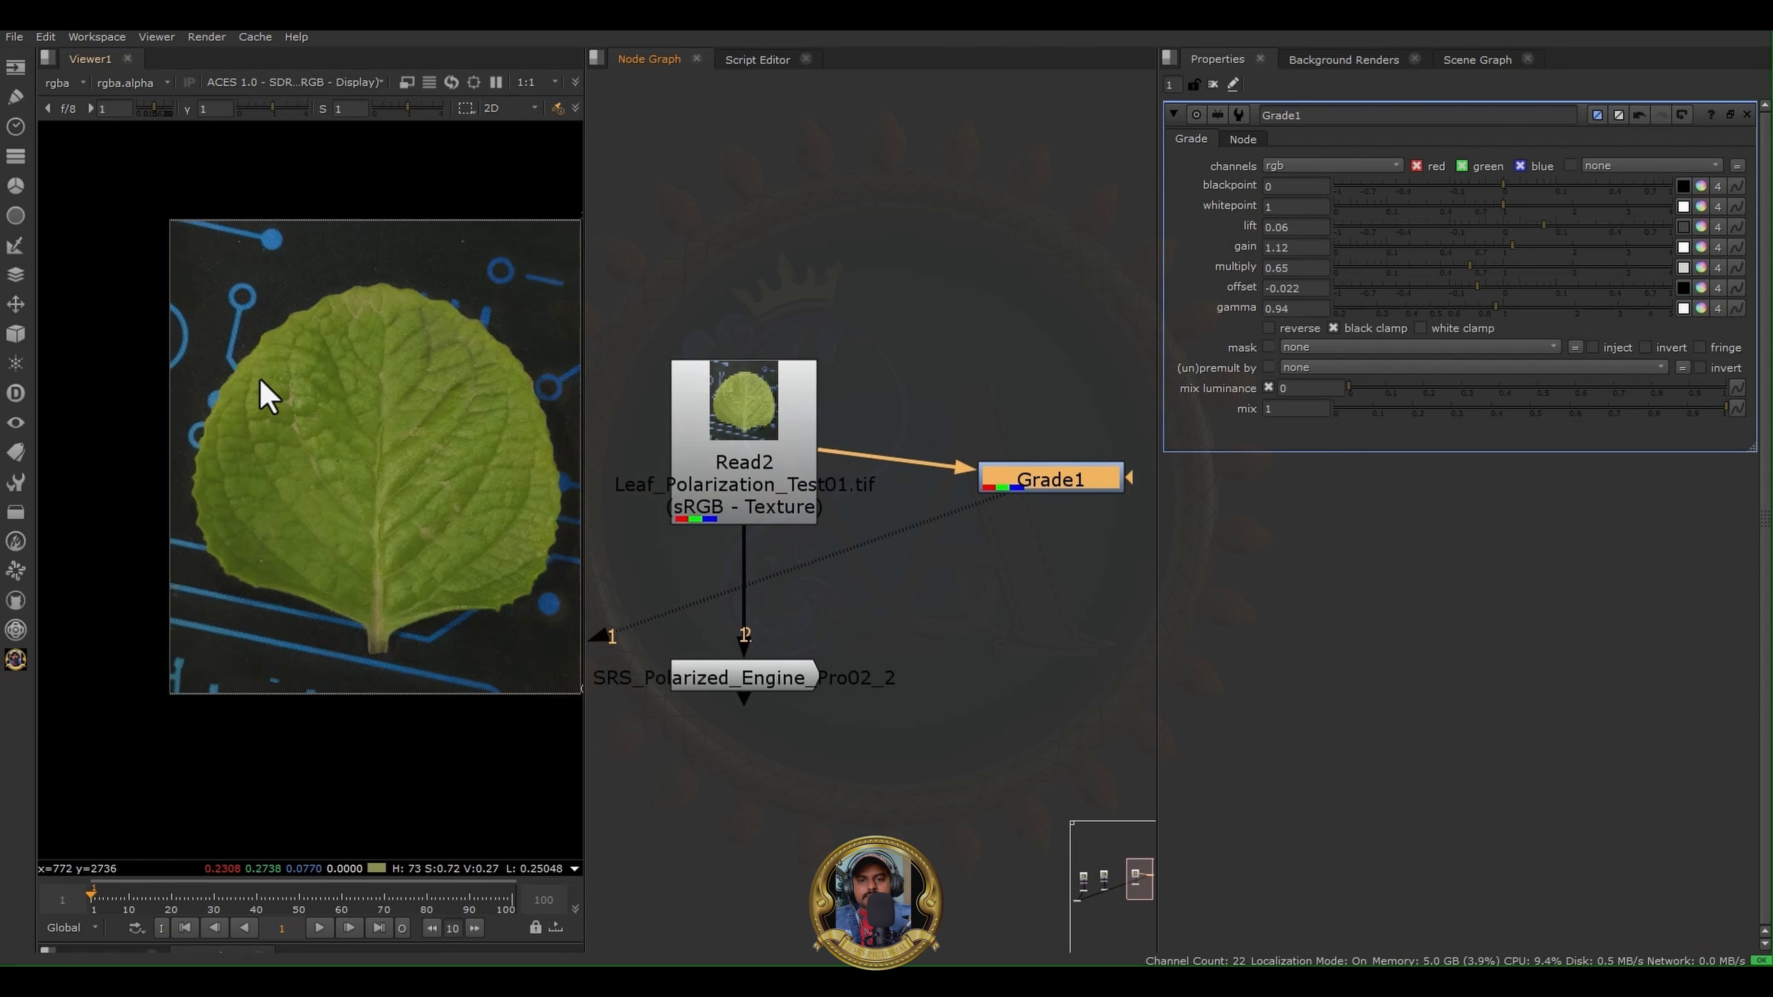
pyautogui.click(706, 685)
pyautogui.press('1')
pyautogui.click(1017, 487)
pyautogui.press('1')
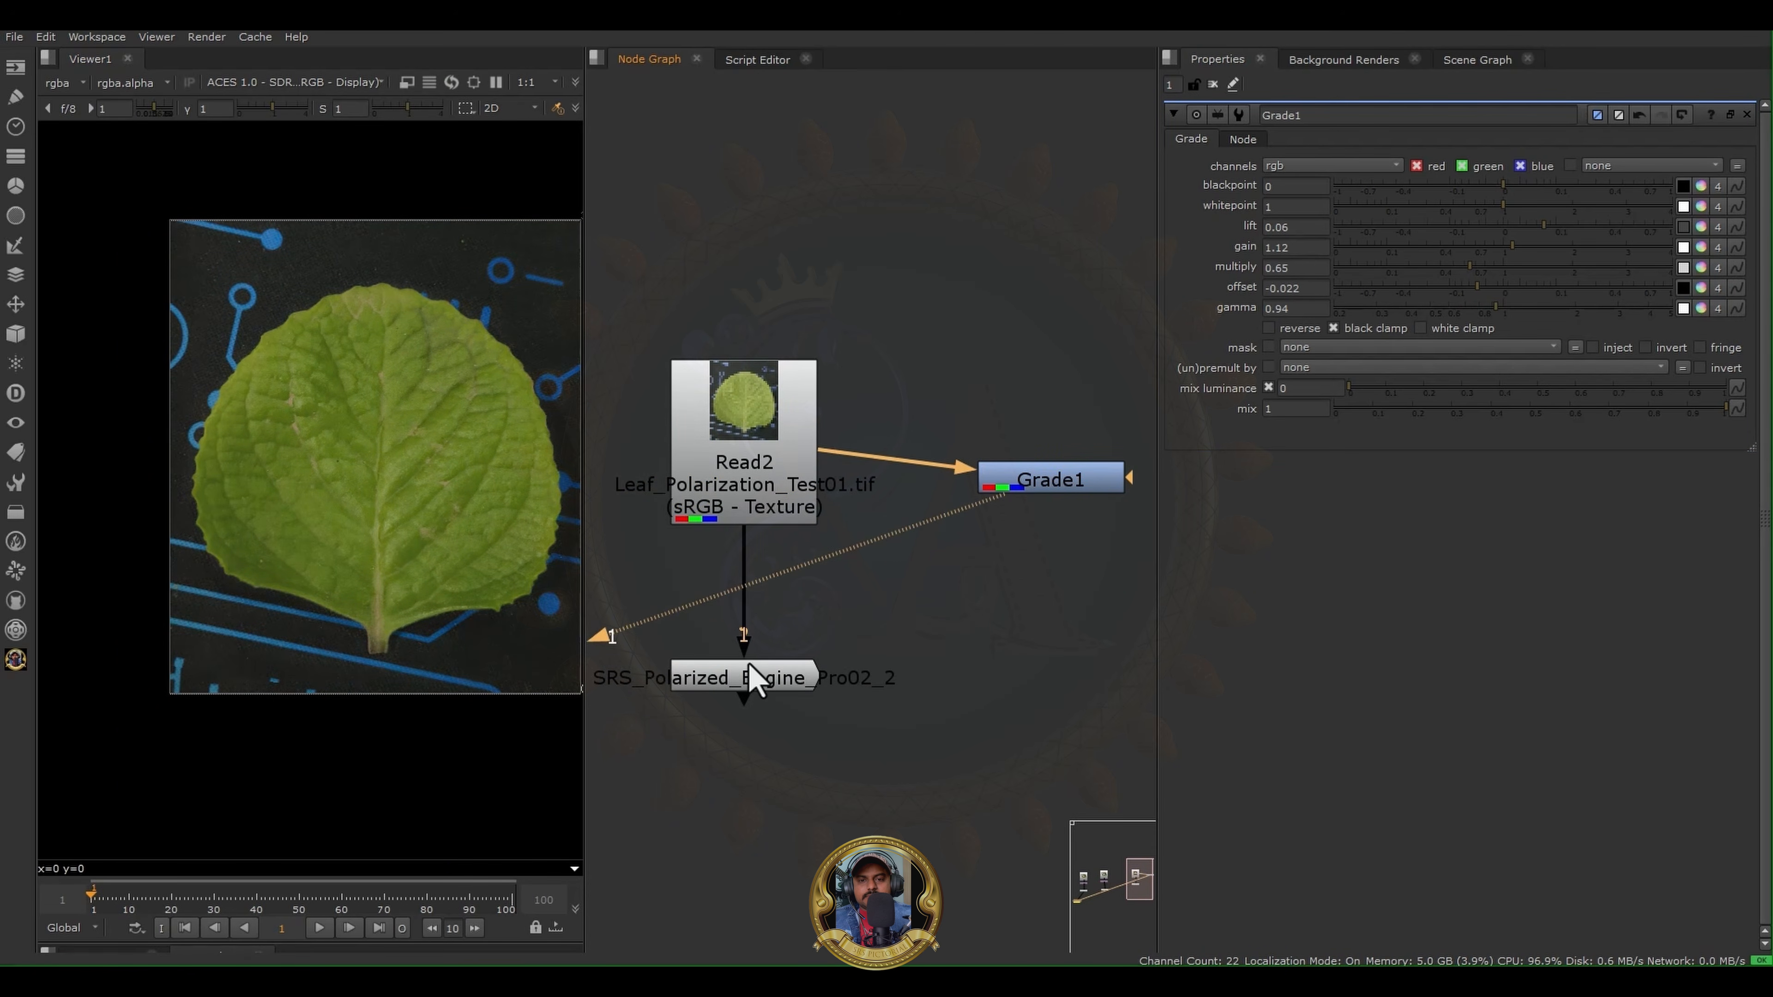
pyautogui.click(754, 683)
pyautogui.press('1')
pyautogui.click(997, 508)
pyautogui.click(1044, 484)
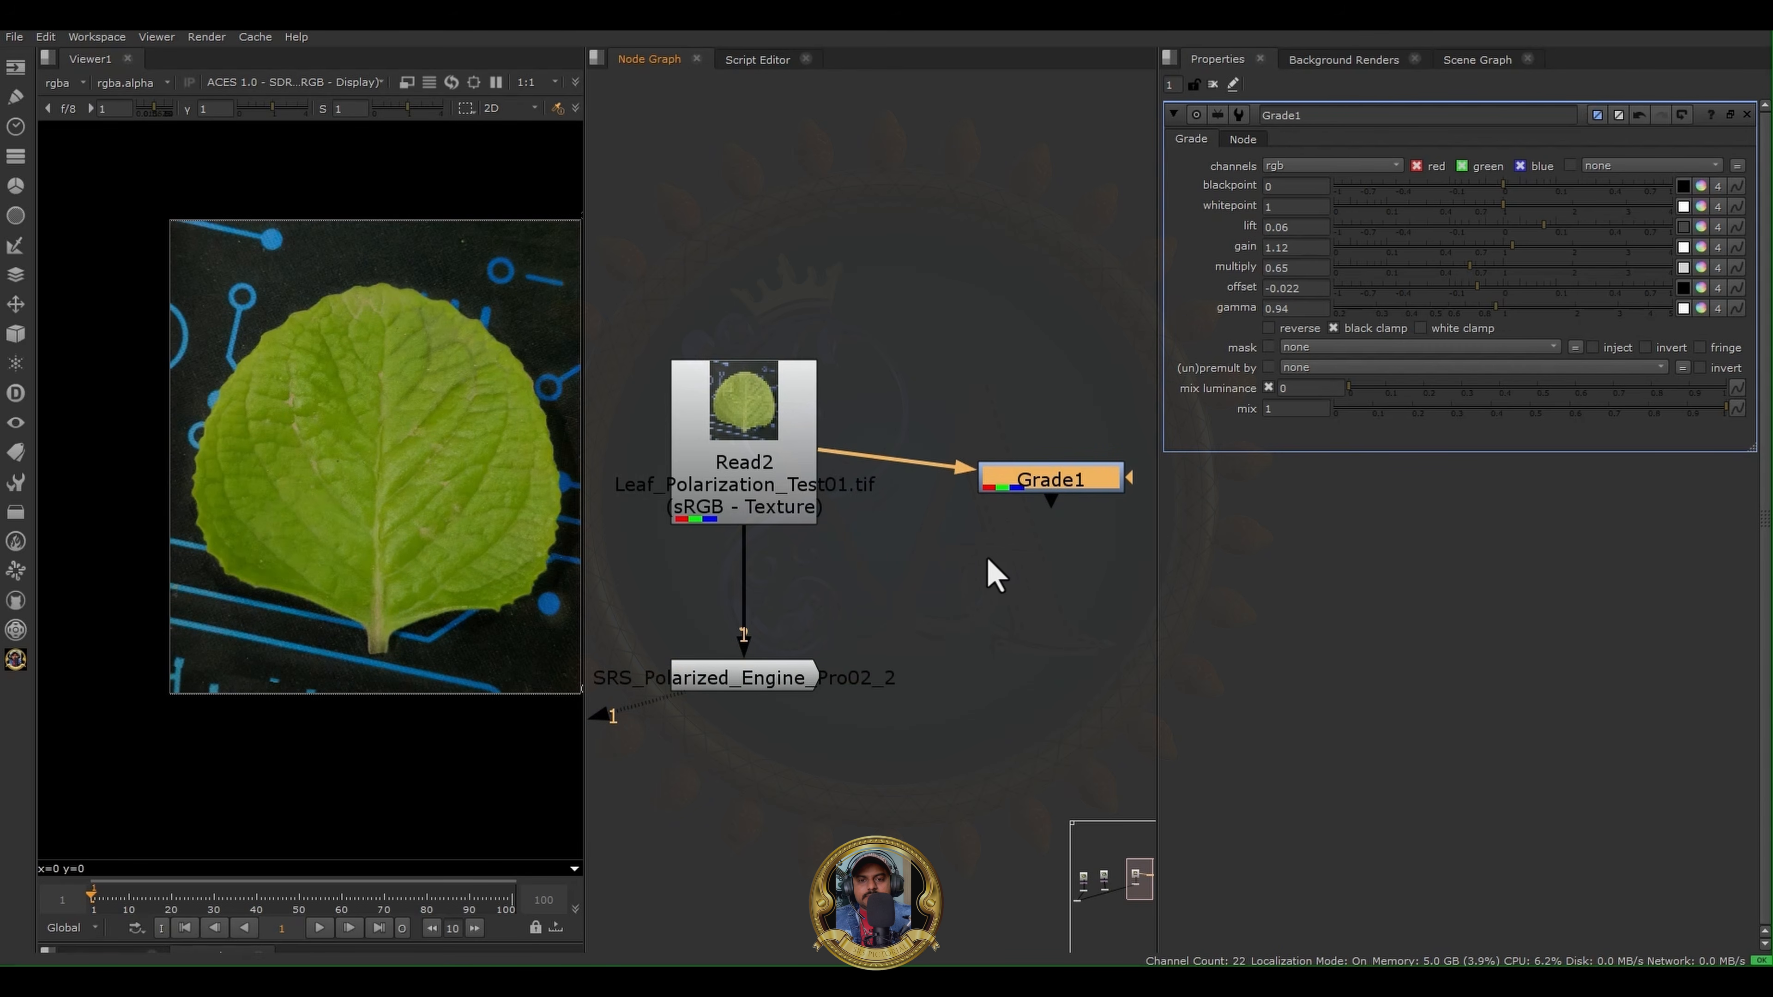
pyautogui.moveTo(968, 563); pyautogui.dragTo(1100, 754)
pyautogui.moveTo(976, 514); pyautogui.dragTo(1080, 698)
pyautogui.moveTo(1003, 623); pyautogui.dragTo(900, 643, button='middle')
pyautogui.moveTo(870, 555); pyautogui.dragTo(1103, 757)
pyautogui.moveTo(1081, 598); pyautogui.dragTo(840, 742)
pyautogui.moveTo(802, 334); pyautogui.dragTo(1095, 669)
# - Examine the Polarized Engine's Python code in the Script Editor, including its shadows, highlights and saturation knob definitions
pyautogui.click(757, 59)
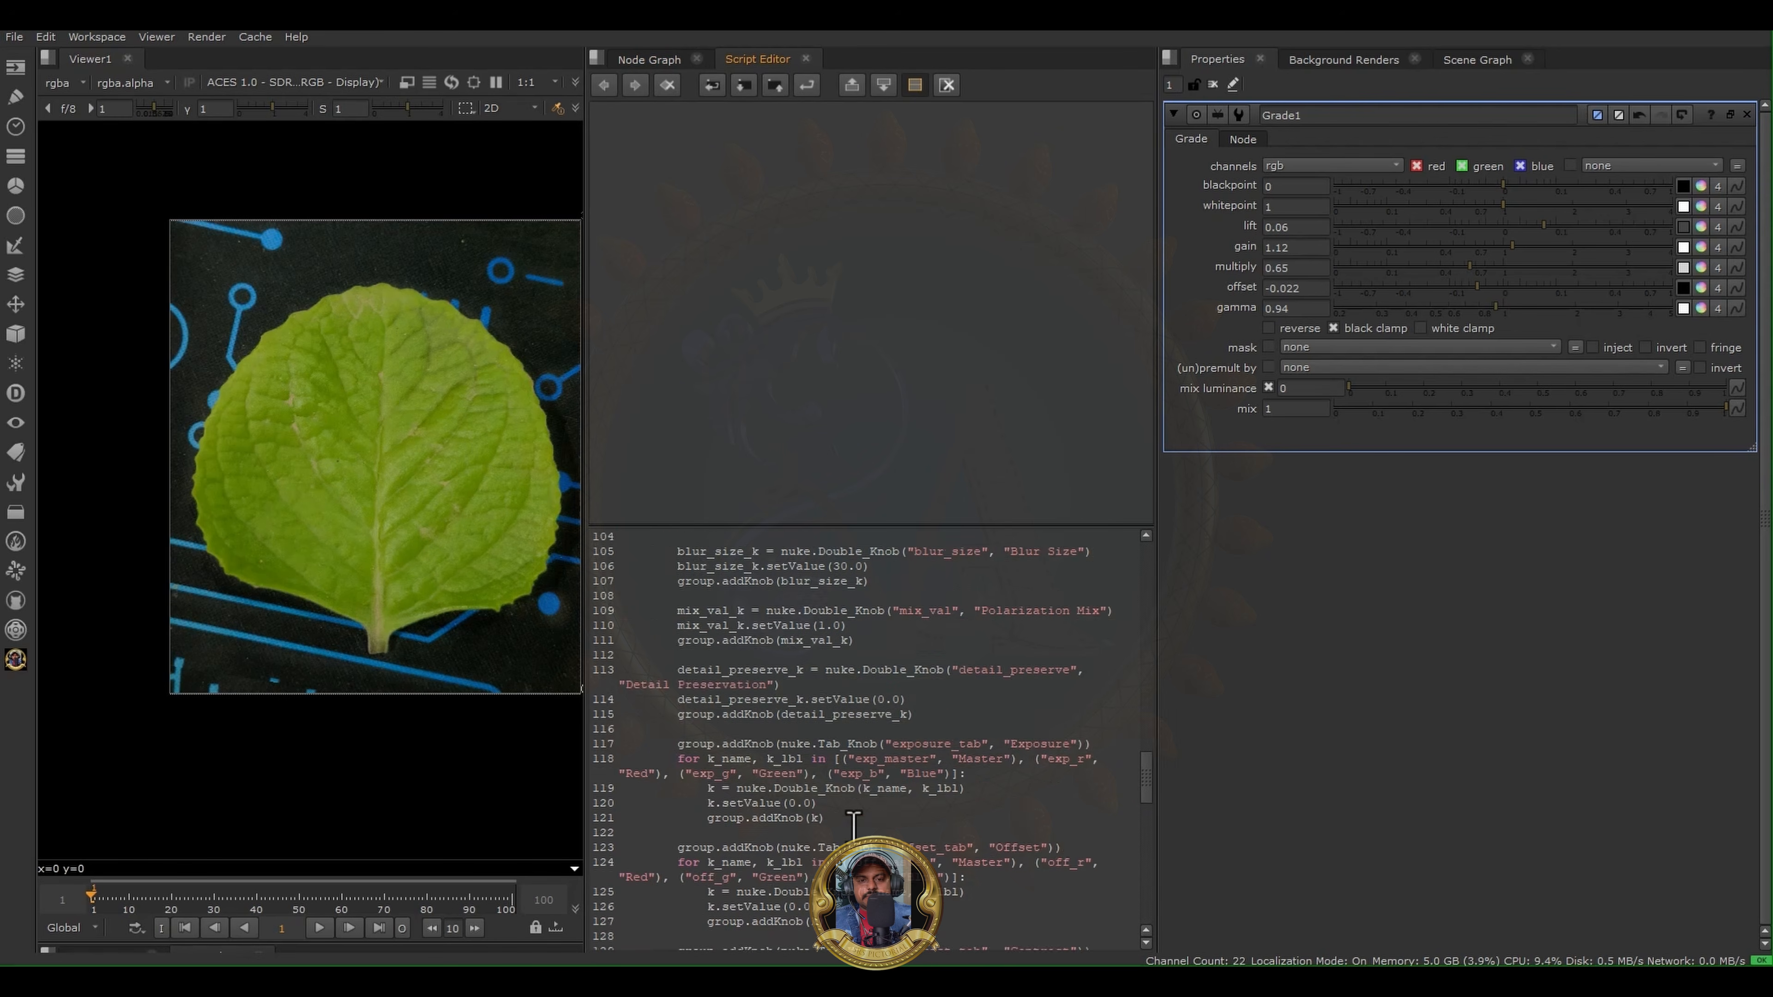
pyautogui.scroll(-17, 853, 824)
pyautogui.click(843, 728)
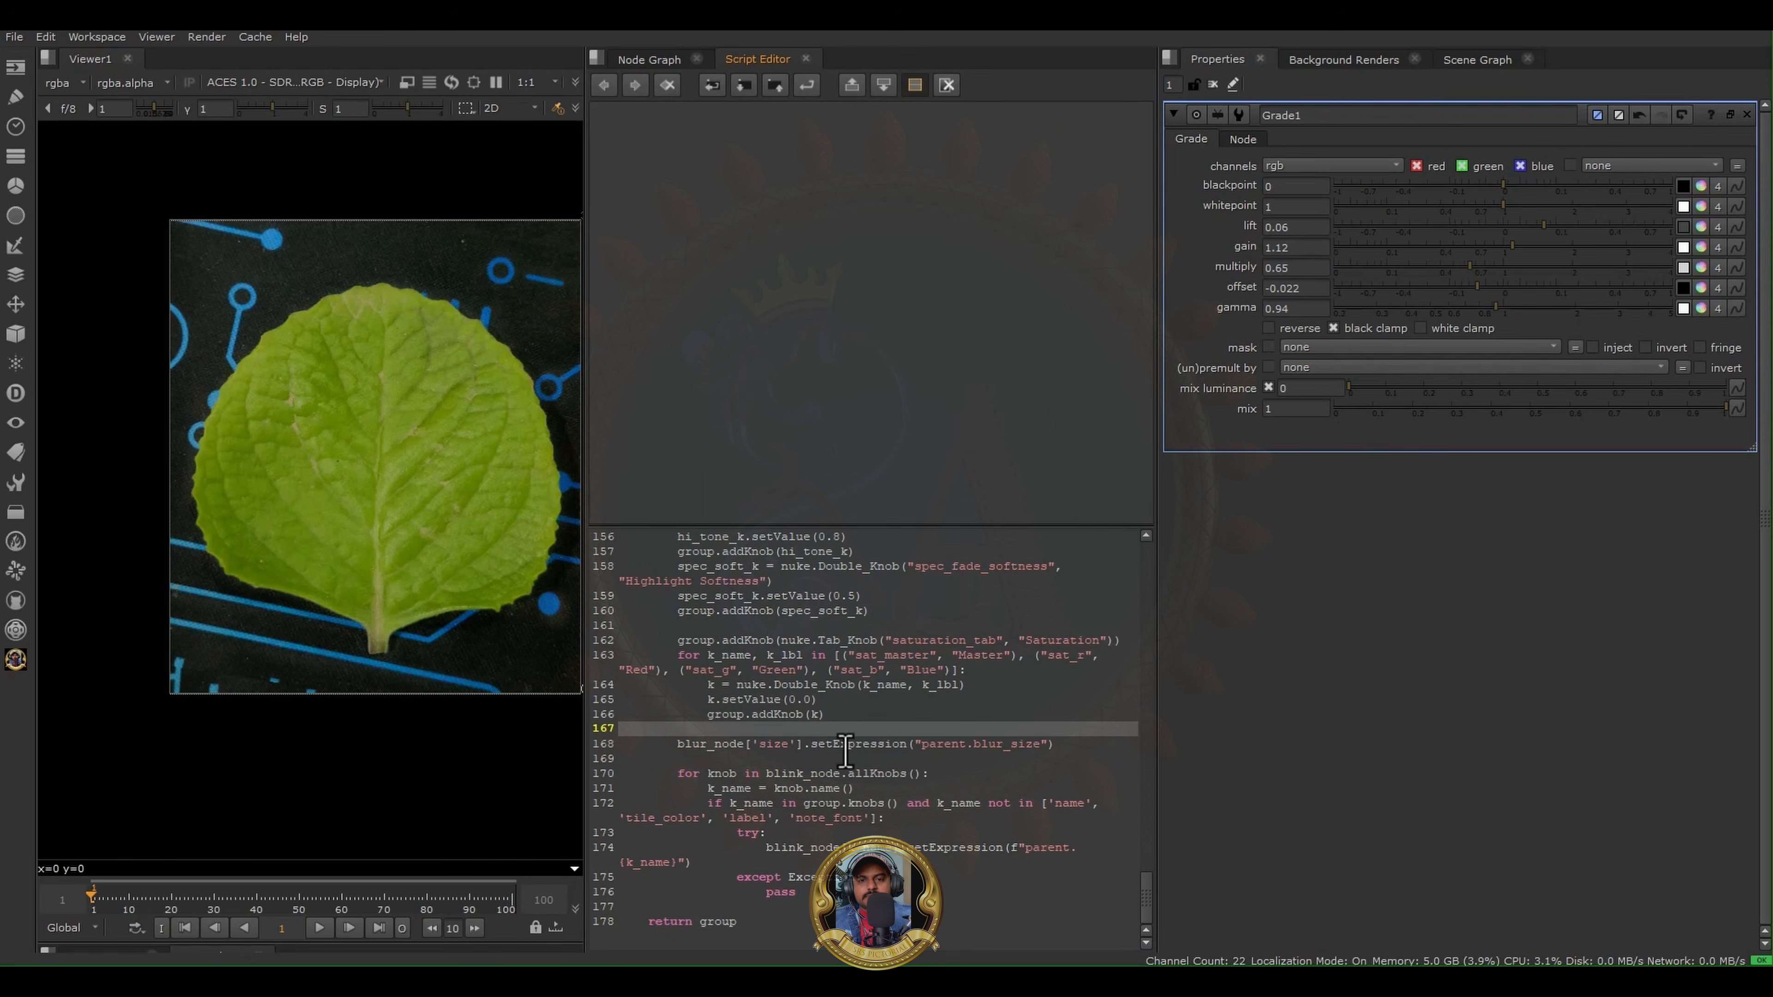
pyautogui.hotkey('ctrl', 'a')
pyautogui.scroll(8, 850, 765)
pyautogui.click(865, 714)
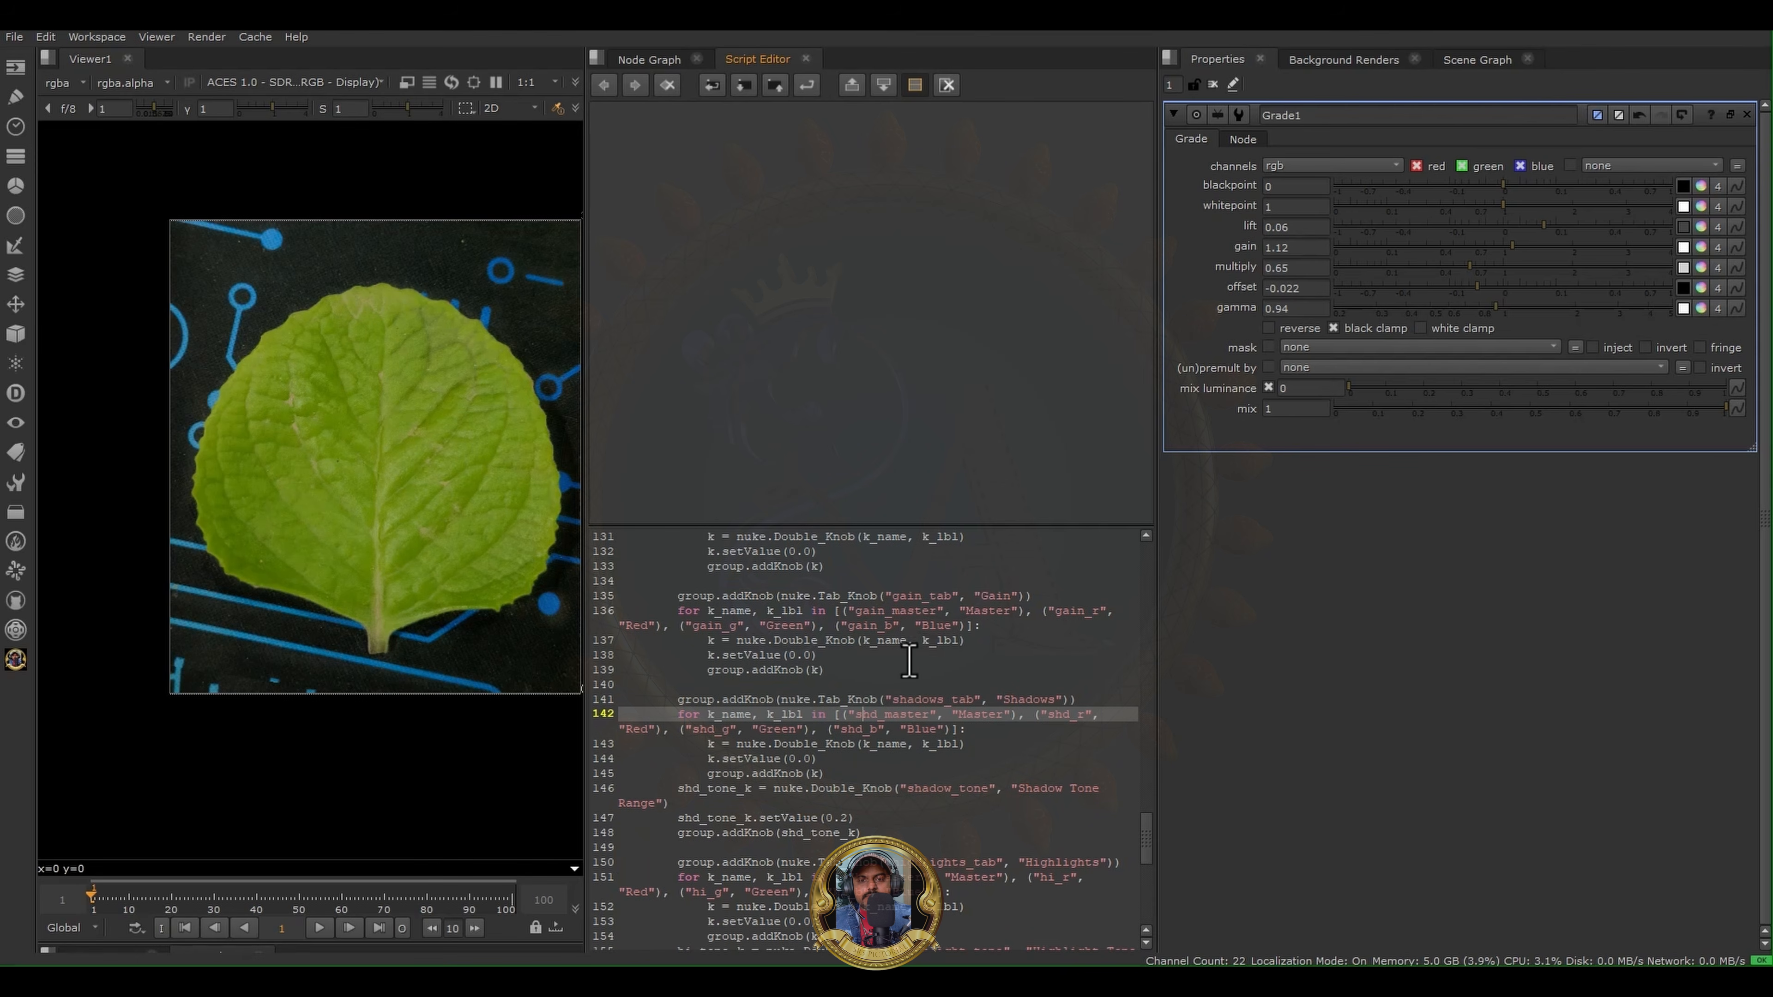
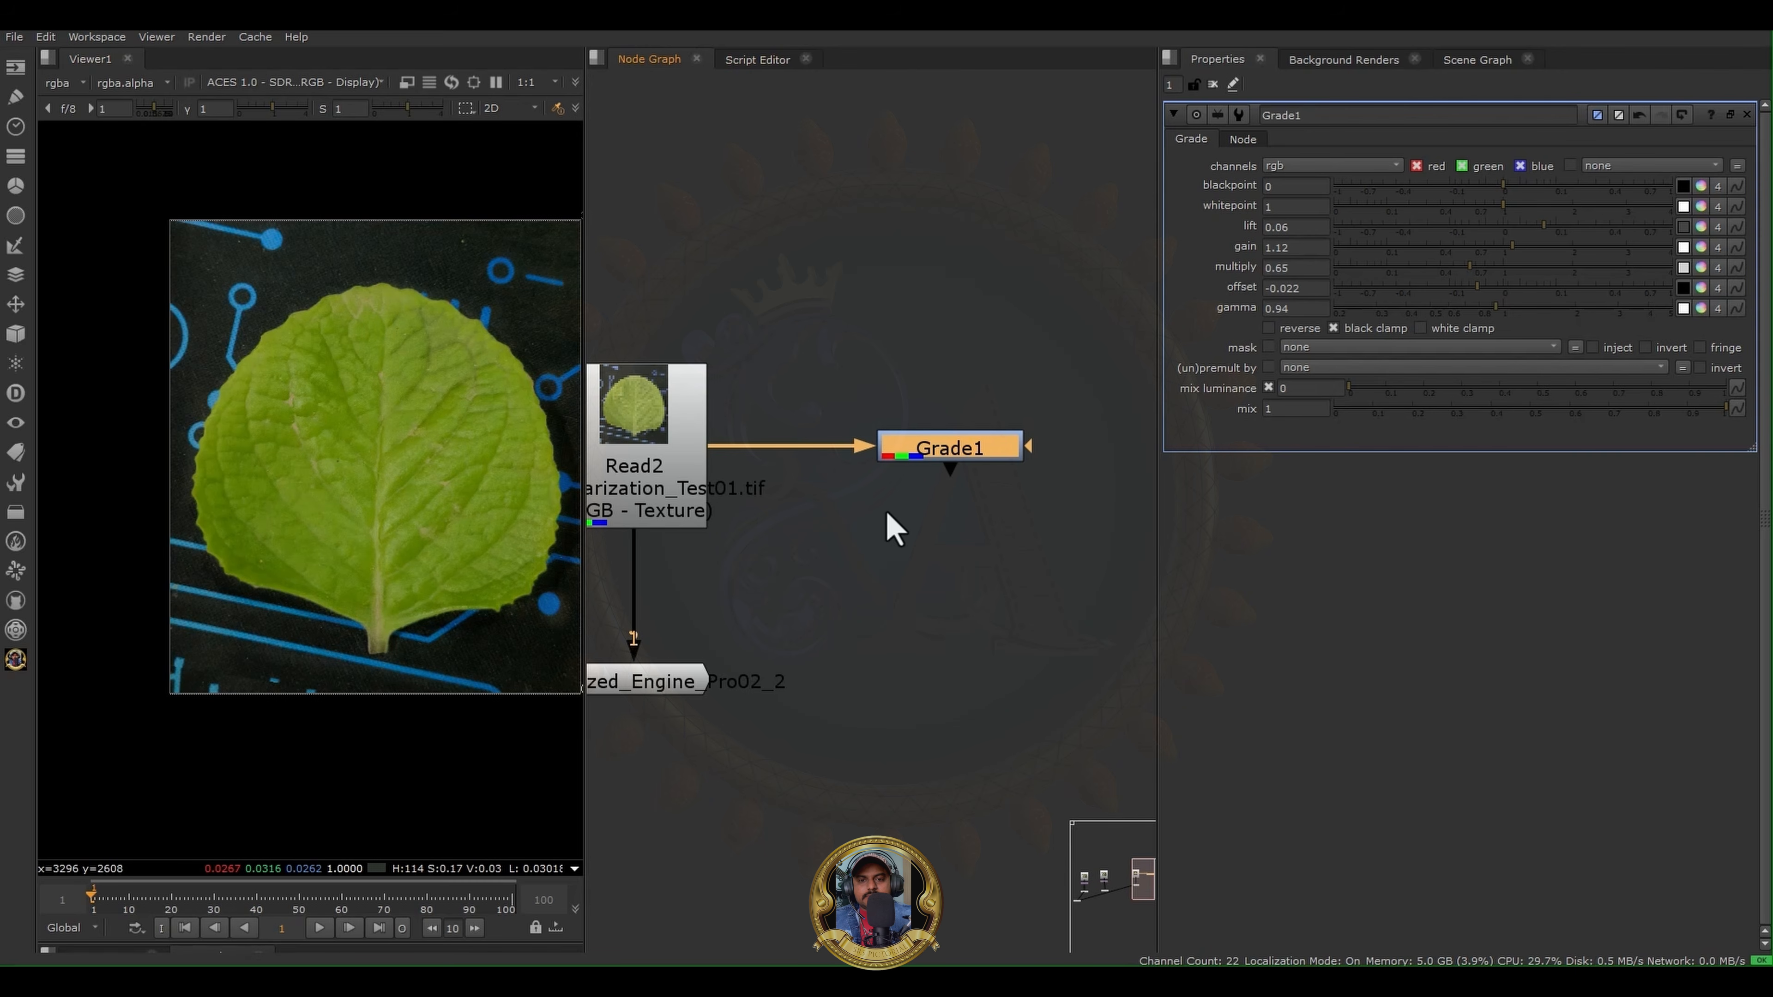
# - Show the Polarized Engine output of the Read2 leaf in the viewer at closer range
pyautogui.moveTo(683, 689); pyautogui.dragTo(811, 664, button='middle')
pyautogui.click(796, 664)
pyautogui.press('1')
pyautogui.scroll(3, 355, 474)
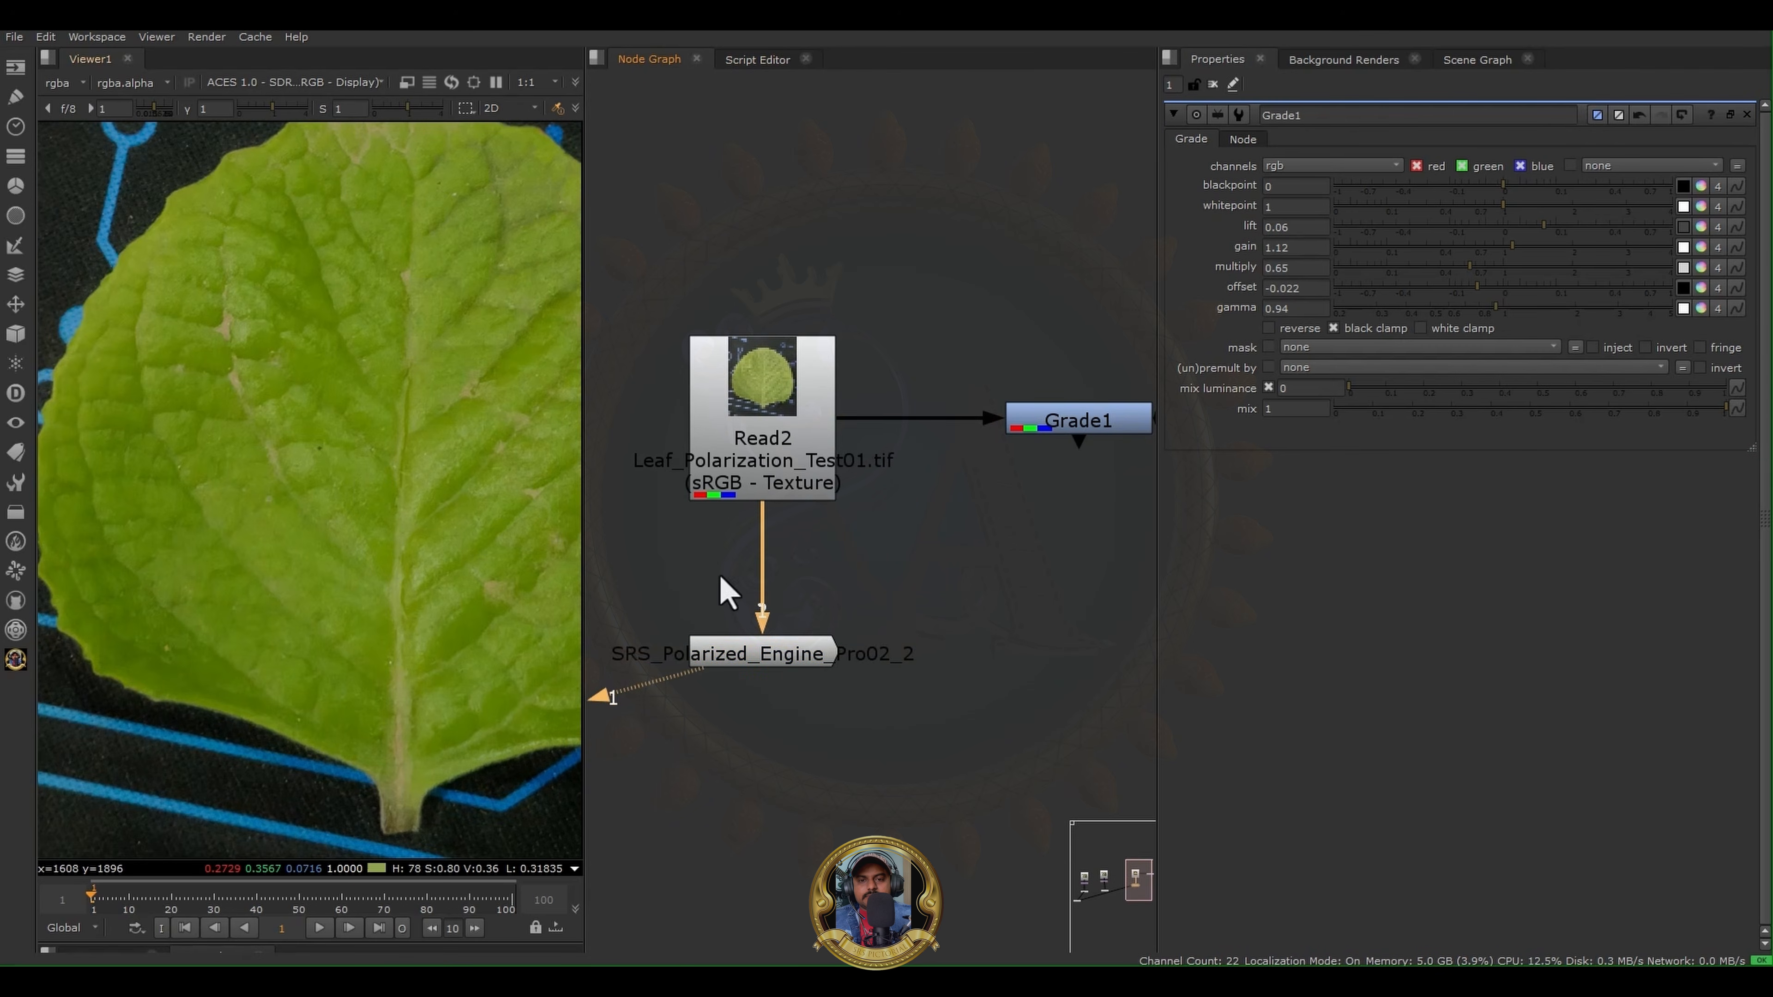
# - Delete the Grade1 node and shift the Polarized Engine node slightly below Read2
pyautogui.scroll(-2, 970, 583)
pyautogui.moveTo(988, 582); pyautogui.dragTo(1109, 402)
pyautogui.press('Delete')
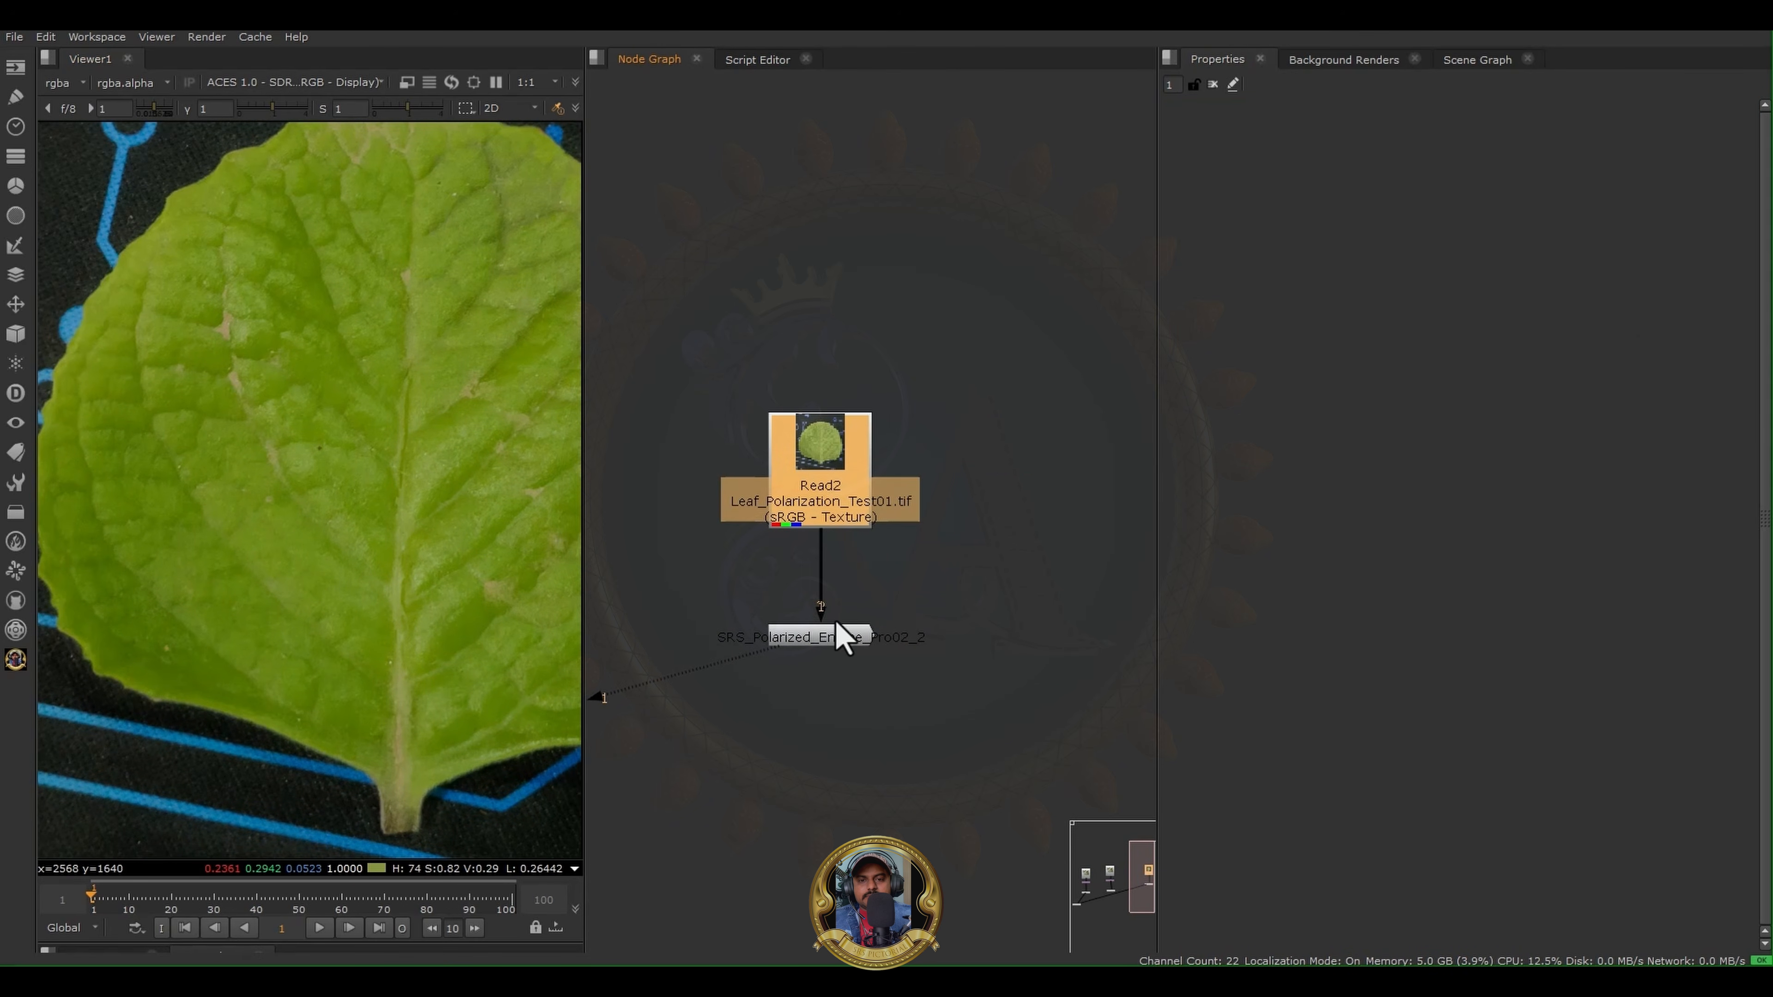
pyautogui.moveTo(828, 636); pyautogui.dragTo(864, 648)
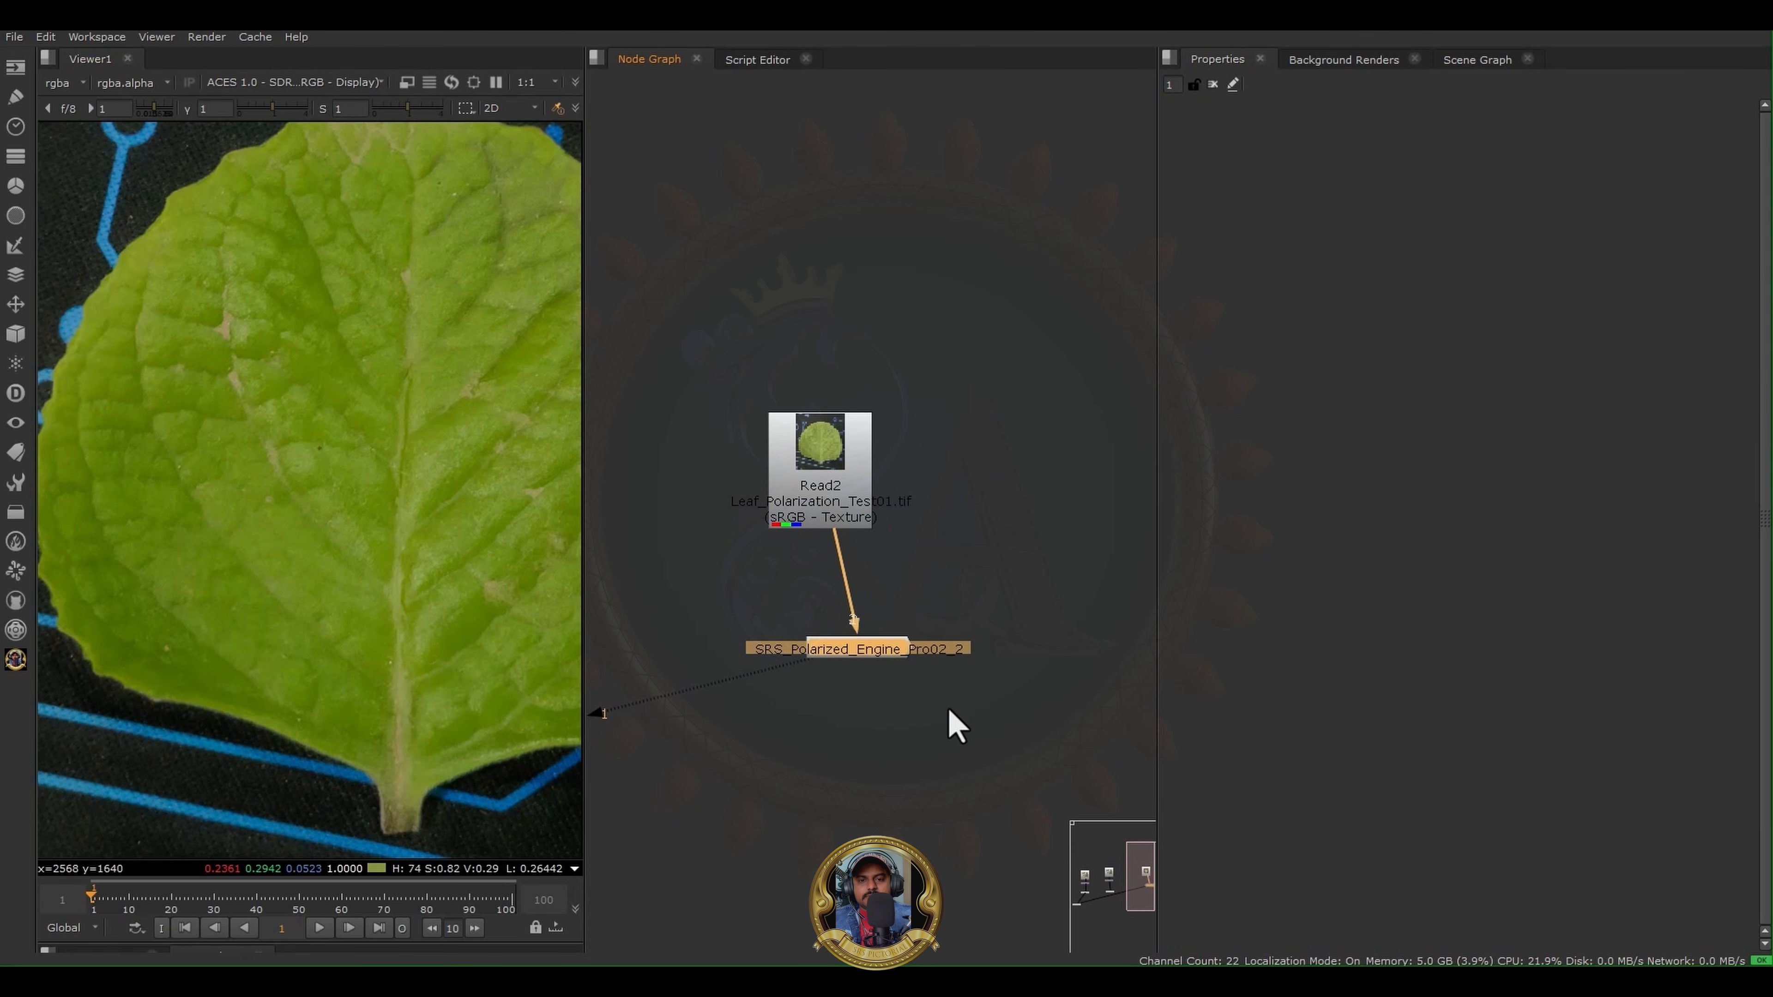
# - Connect the original Read2 leaf and the Polarized Engine output to the viewer as two switchable inputs
pyautogui.click(810, 513)
pyautogui.press('1')
pyautogui.click(673, 580)
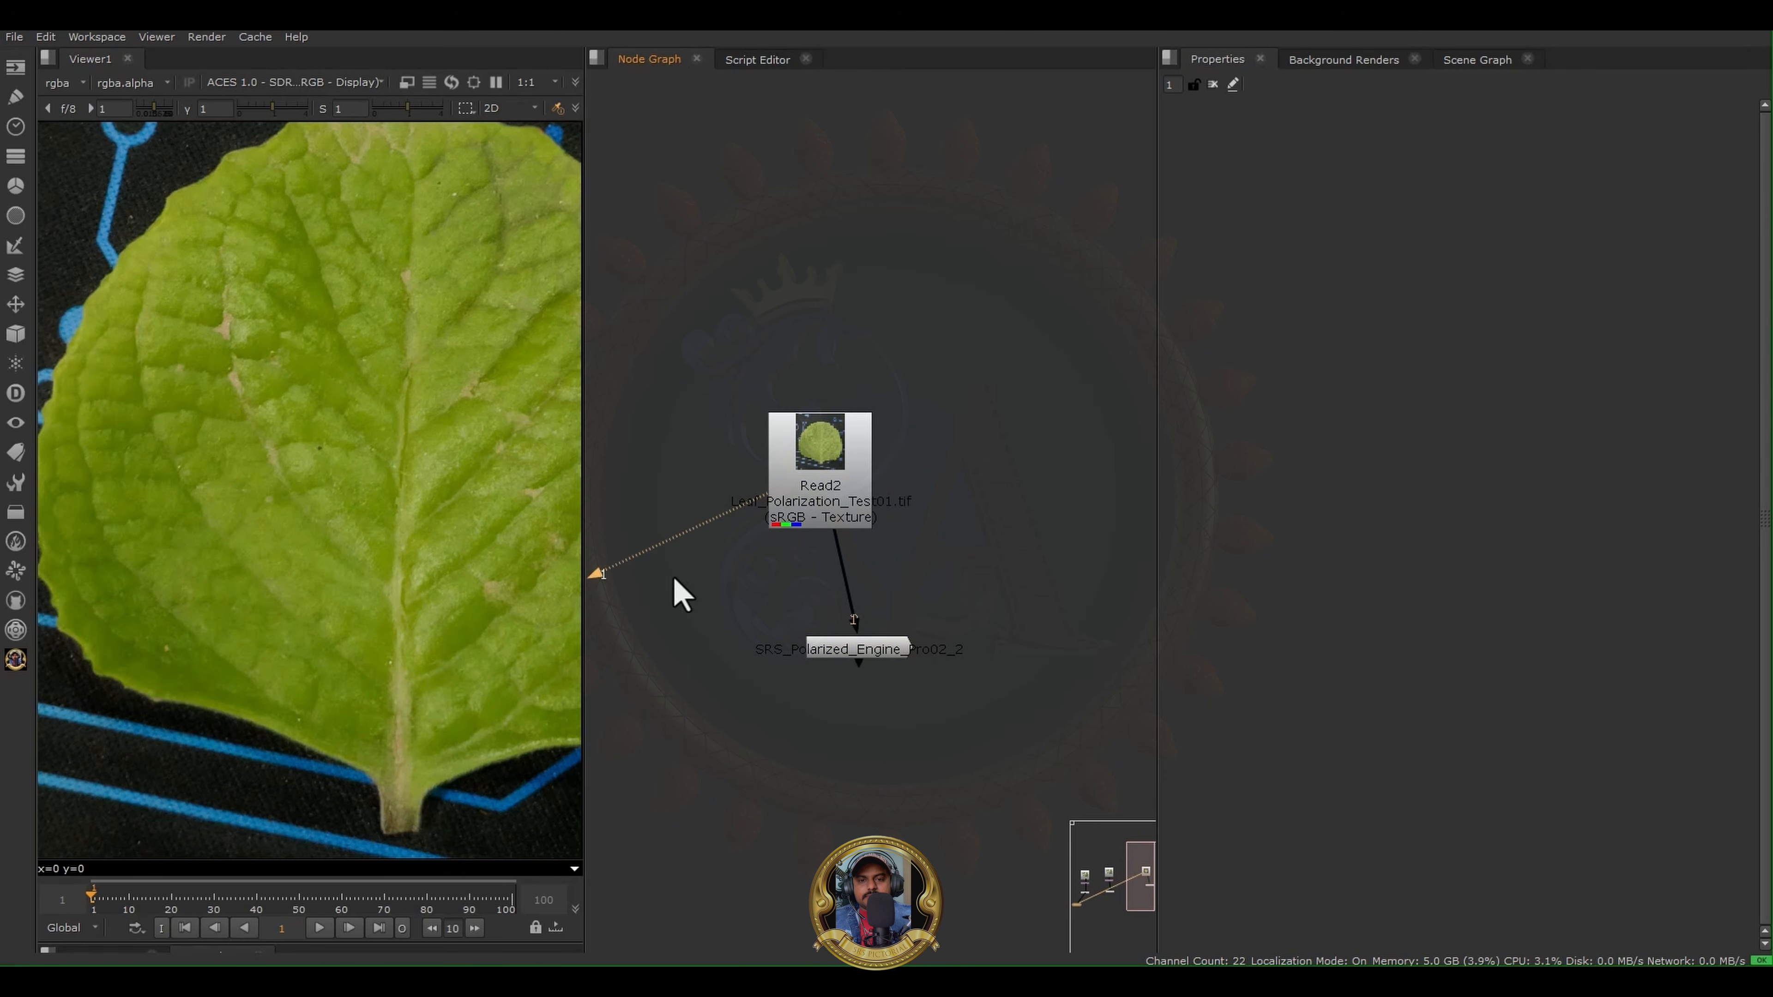
pyautogui.press('space')
pyautogui.press('space')
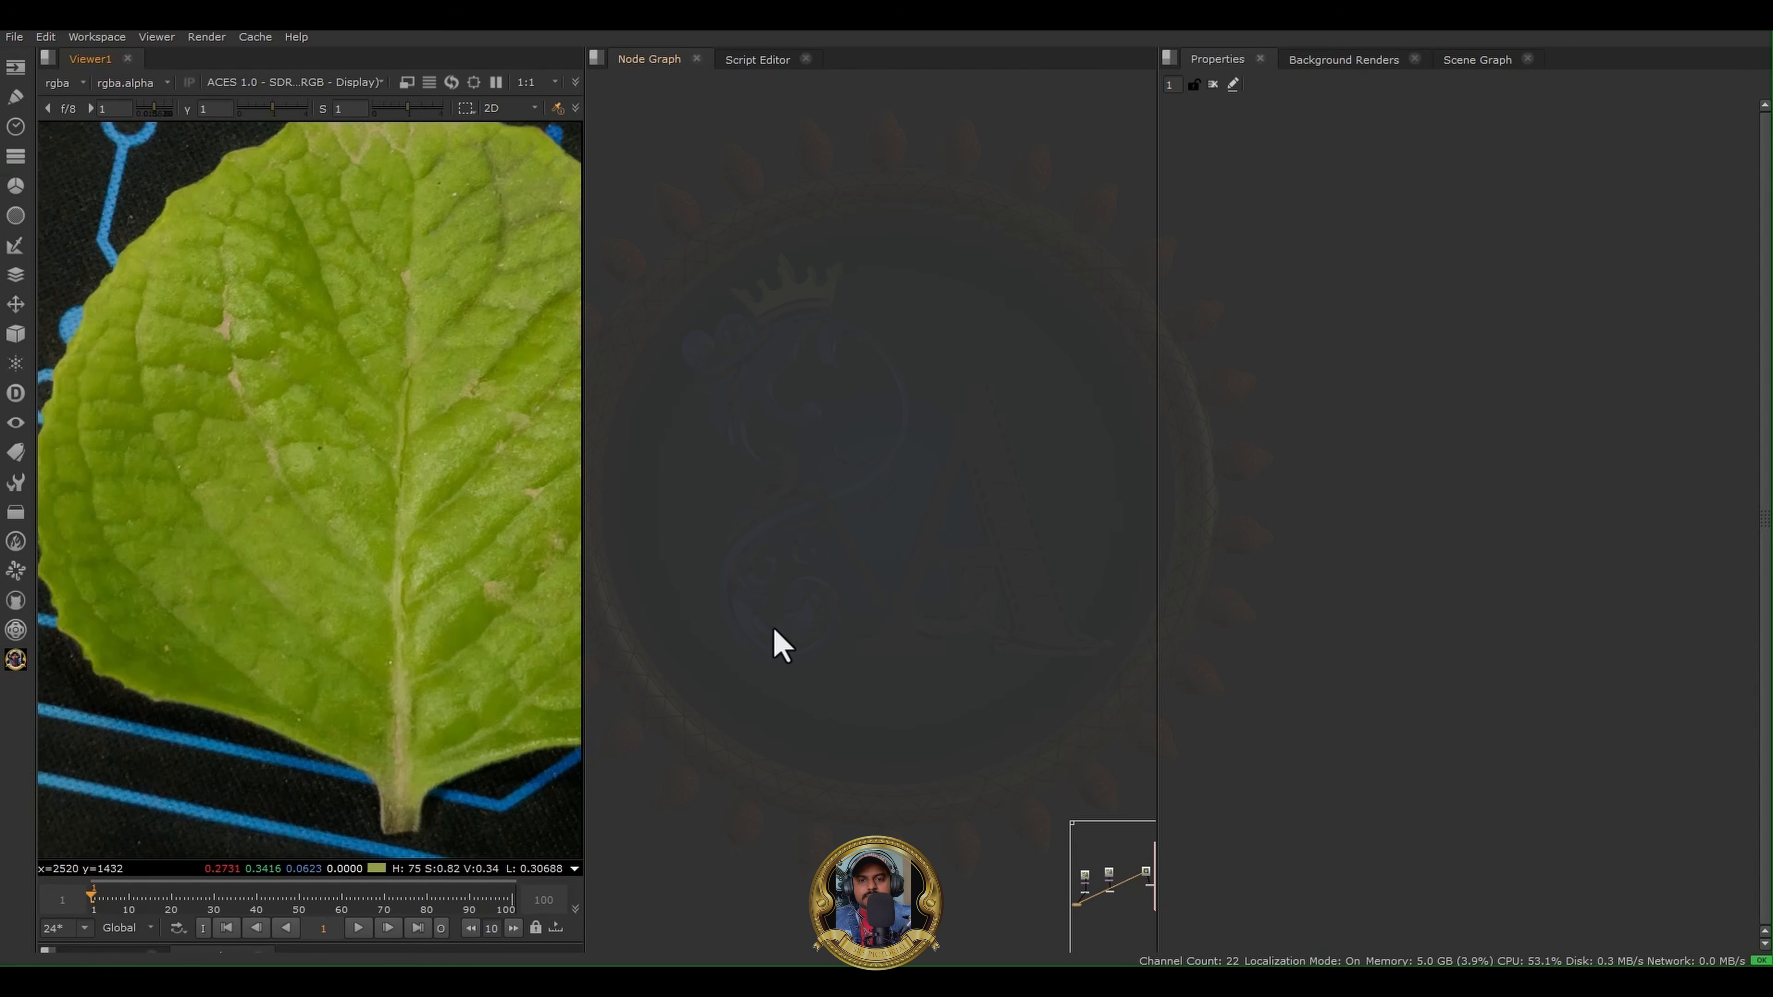
pyautogui.scroll(-8, 857, 625)
pyautogui.moveTo(687, 630); pyautogui.dragTo(842, 594, button='middle')
pyautogui.scroll(8, 842, 594)
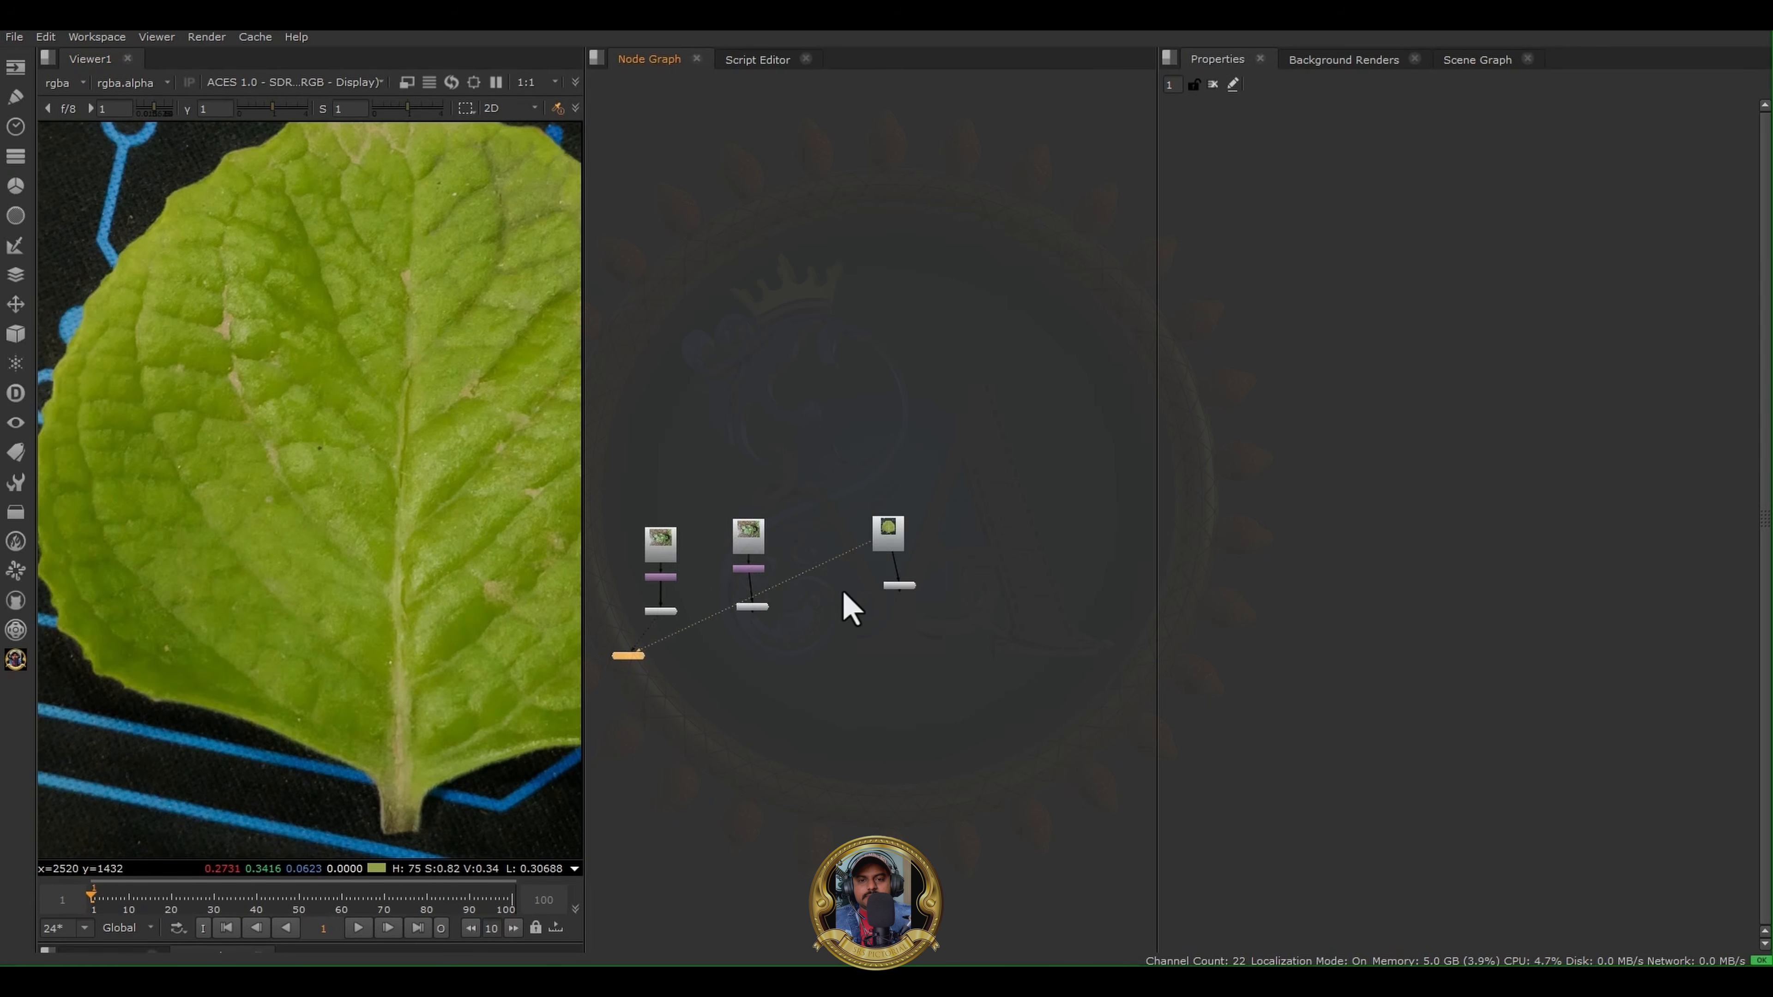
pyautogui.moveTo(887, 624); pyautogui.dragTo(1061, 563)
pyautogui.press('1')
pyautogui.click(1062, 566)
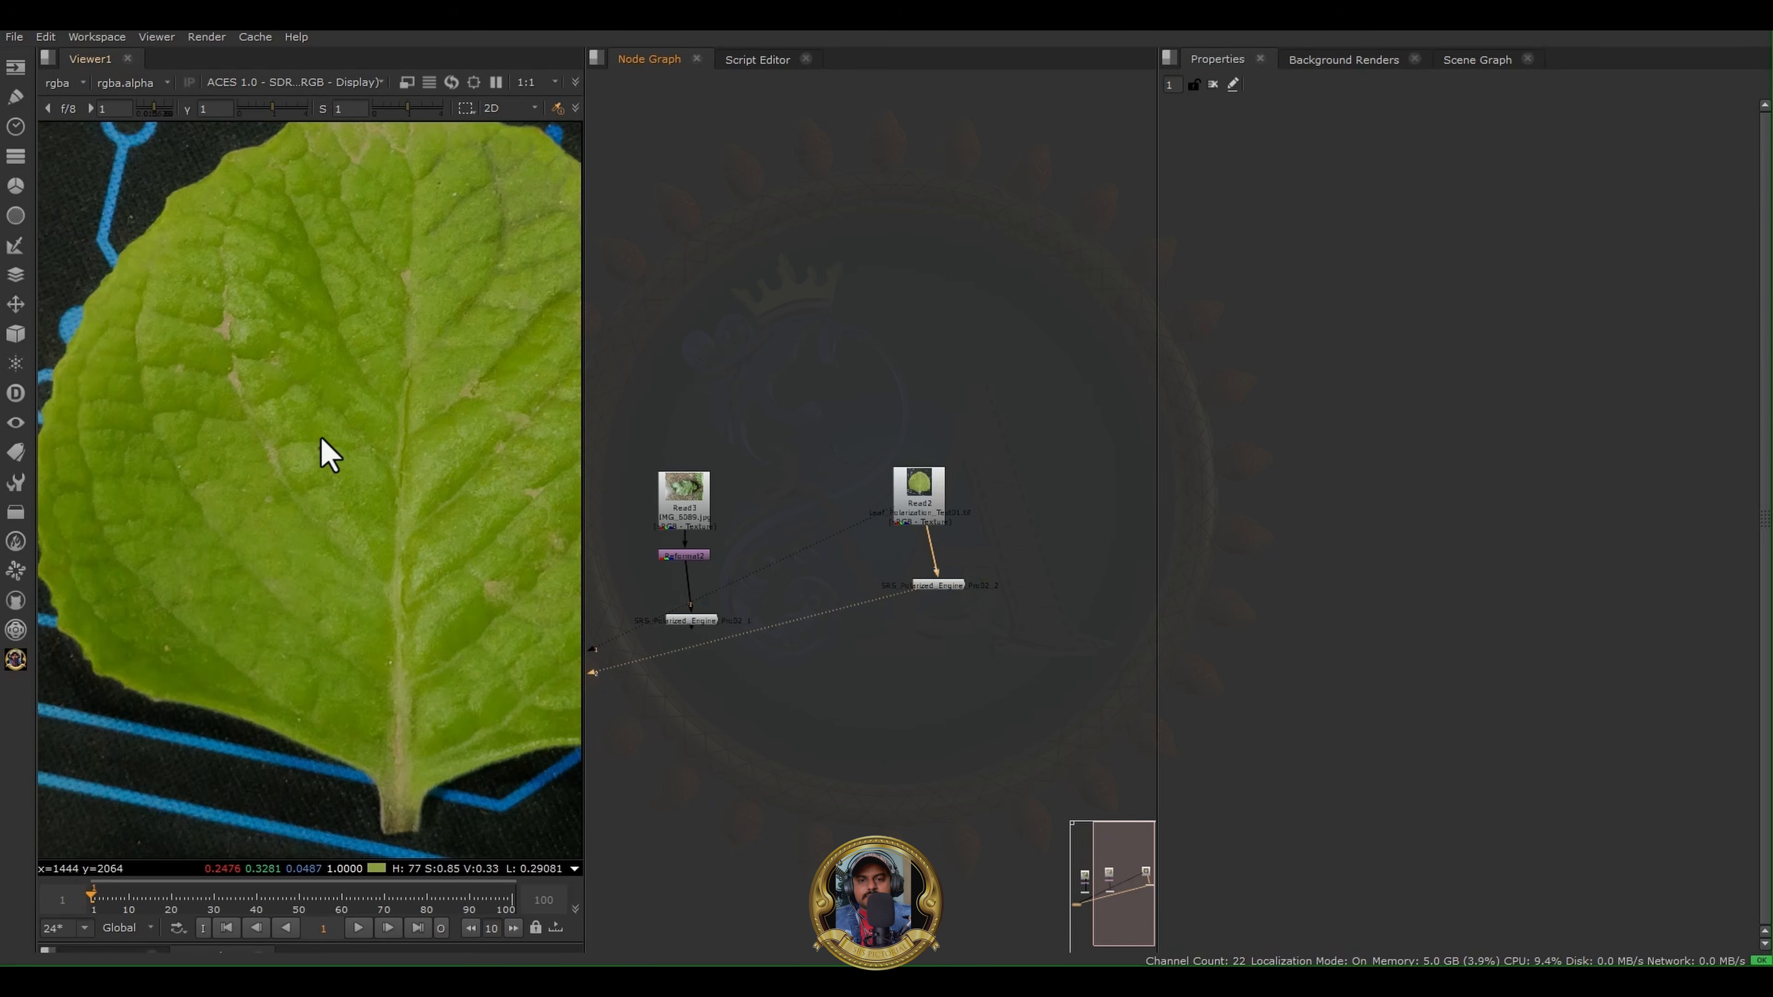
# - Compare the original leaf's veins and highlights with the Polarized Engine result in the maximized viewer
pyautogui.press('space')
pyautogui.moveTo(635, 528); pyautogui.dragTo(851, 553, button='middle')
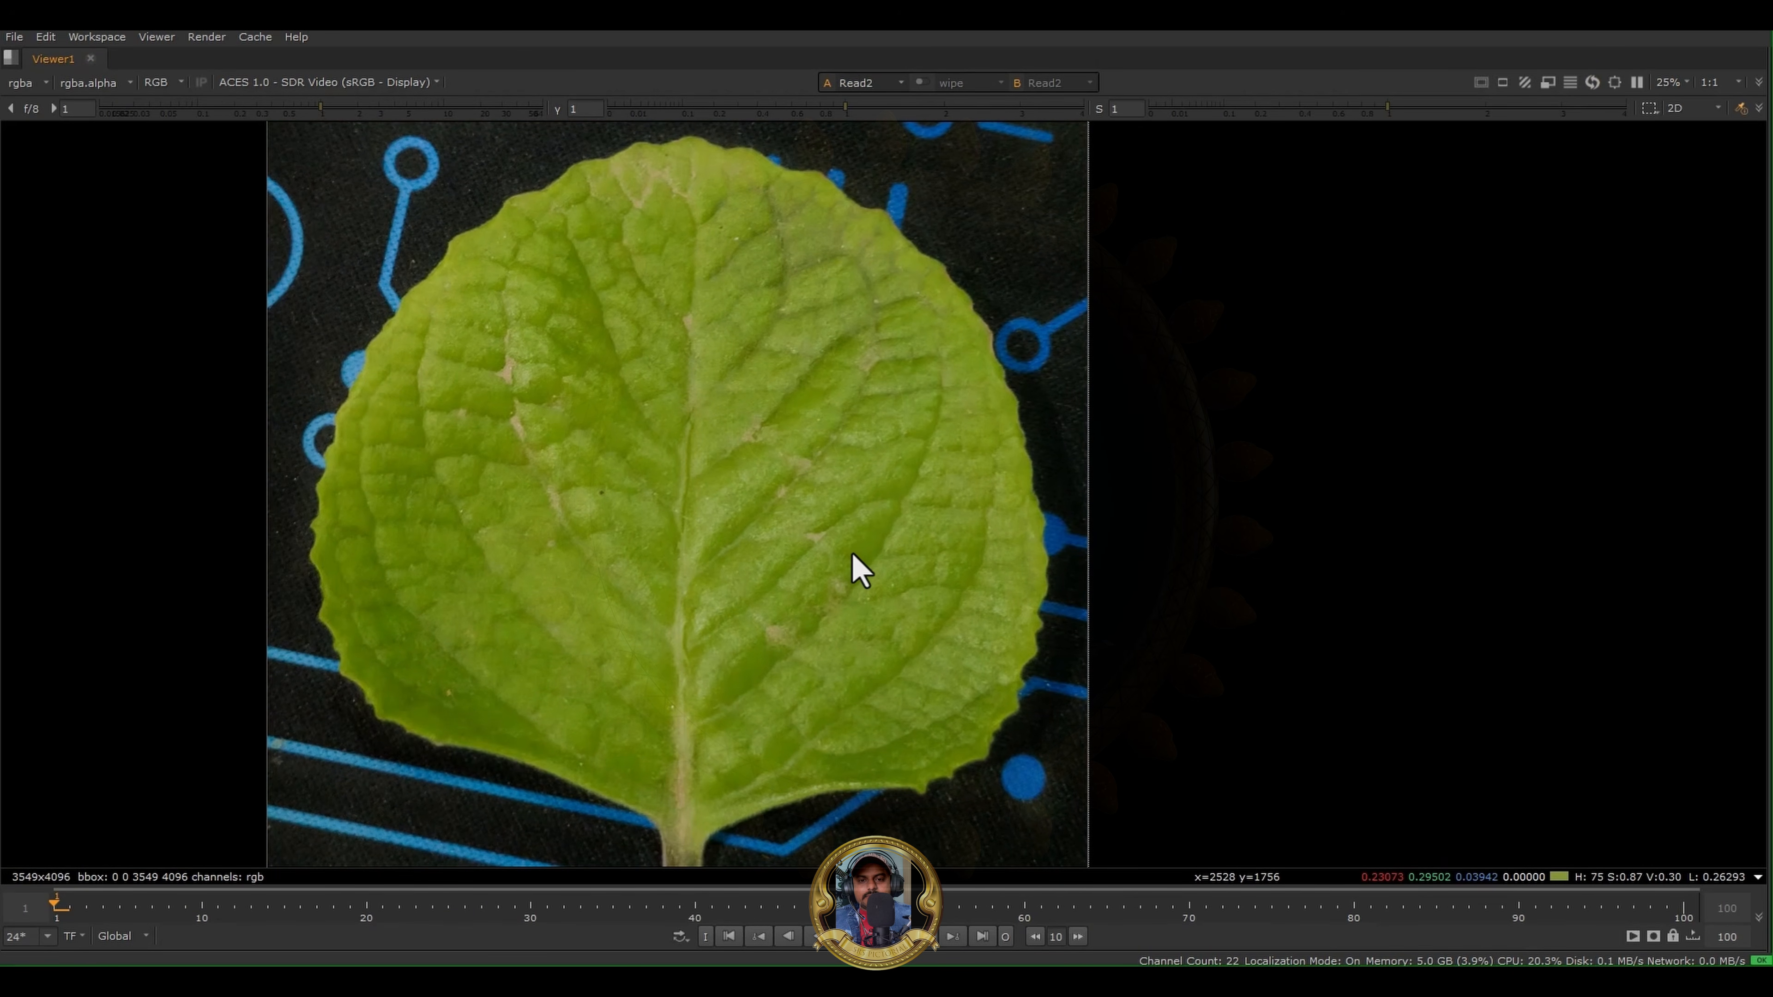
pyautogui.scroll(2, 639, 470)
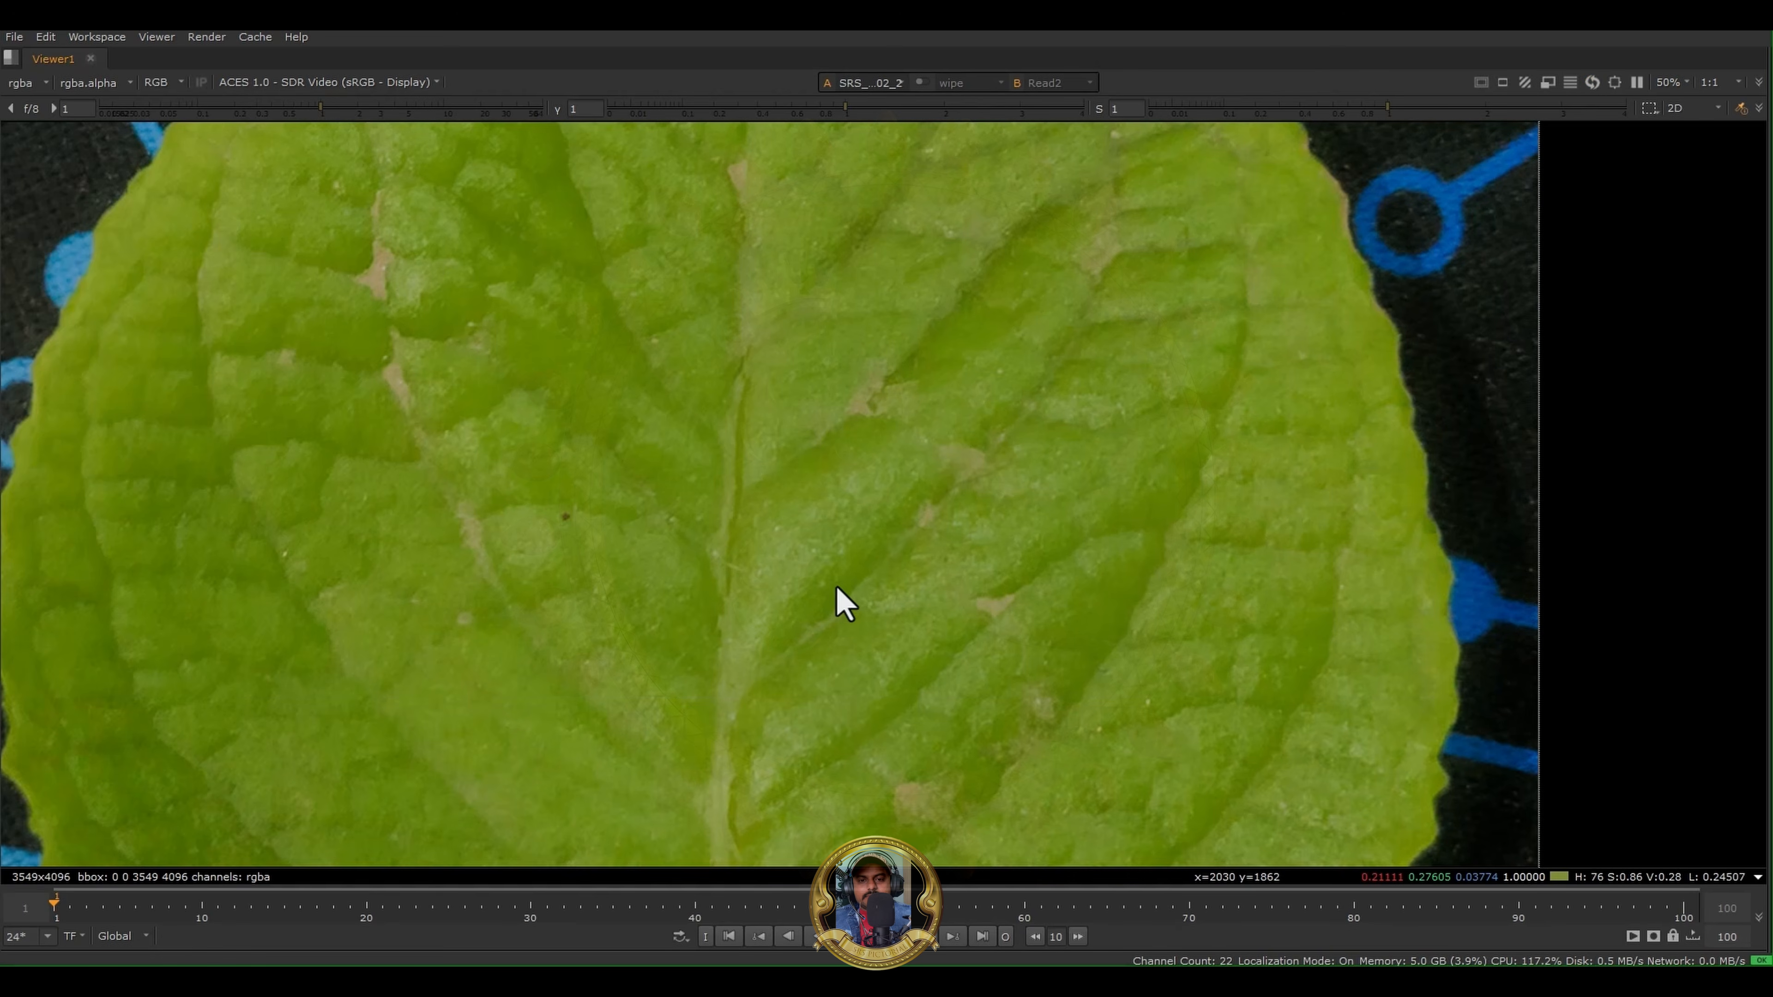
pyautogui.press('1')
pyautogui.press('2')
pyautogui.press('1')
pyautogui.press('2')
pyautogui.press('1')
pyautogui.press('2')
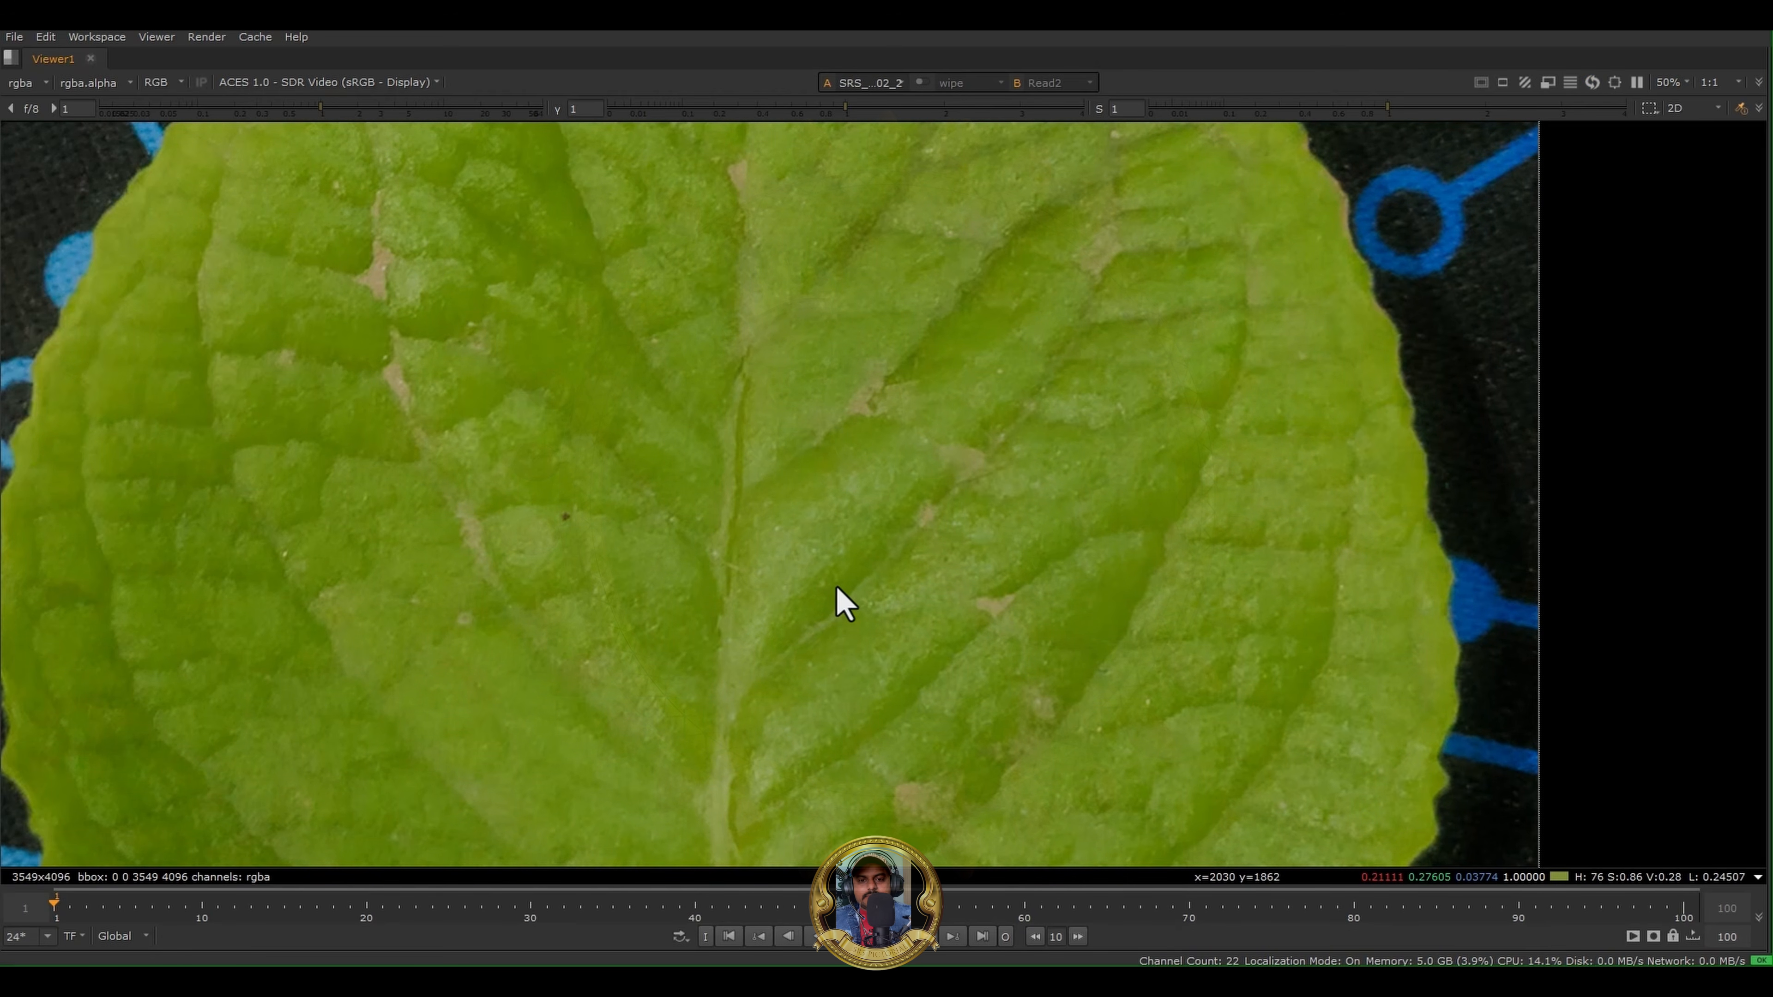
pyautogui.press('1')
pyautogui.press('2')
pyautogui.press('1')
pyautogui.press('2')
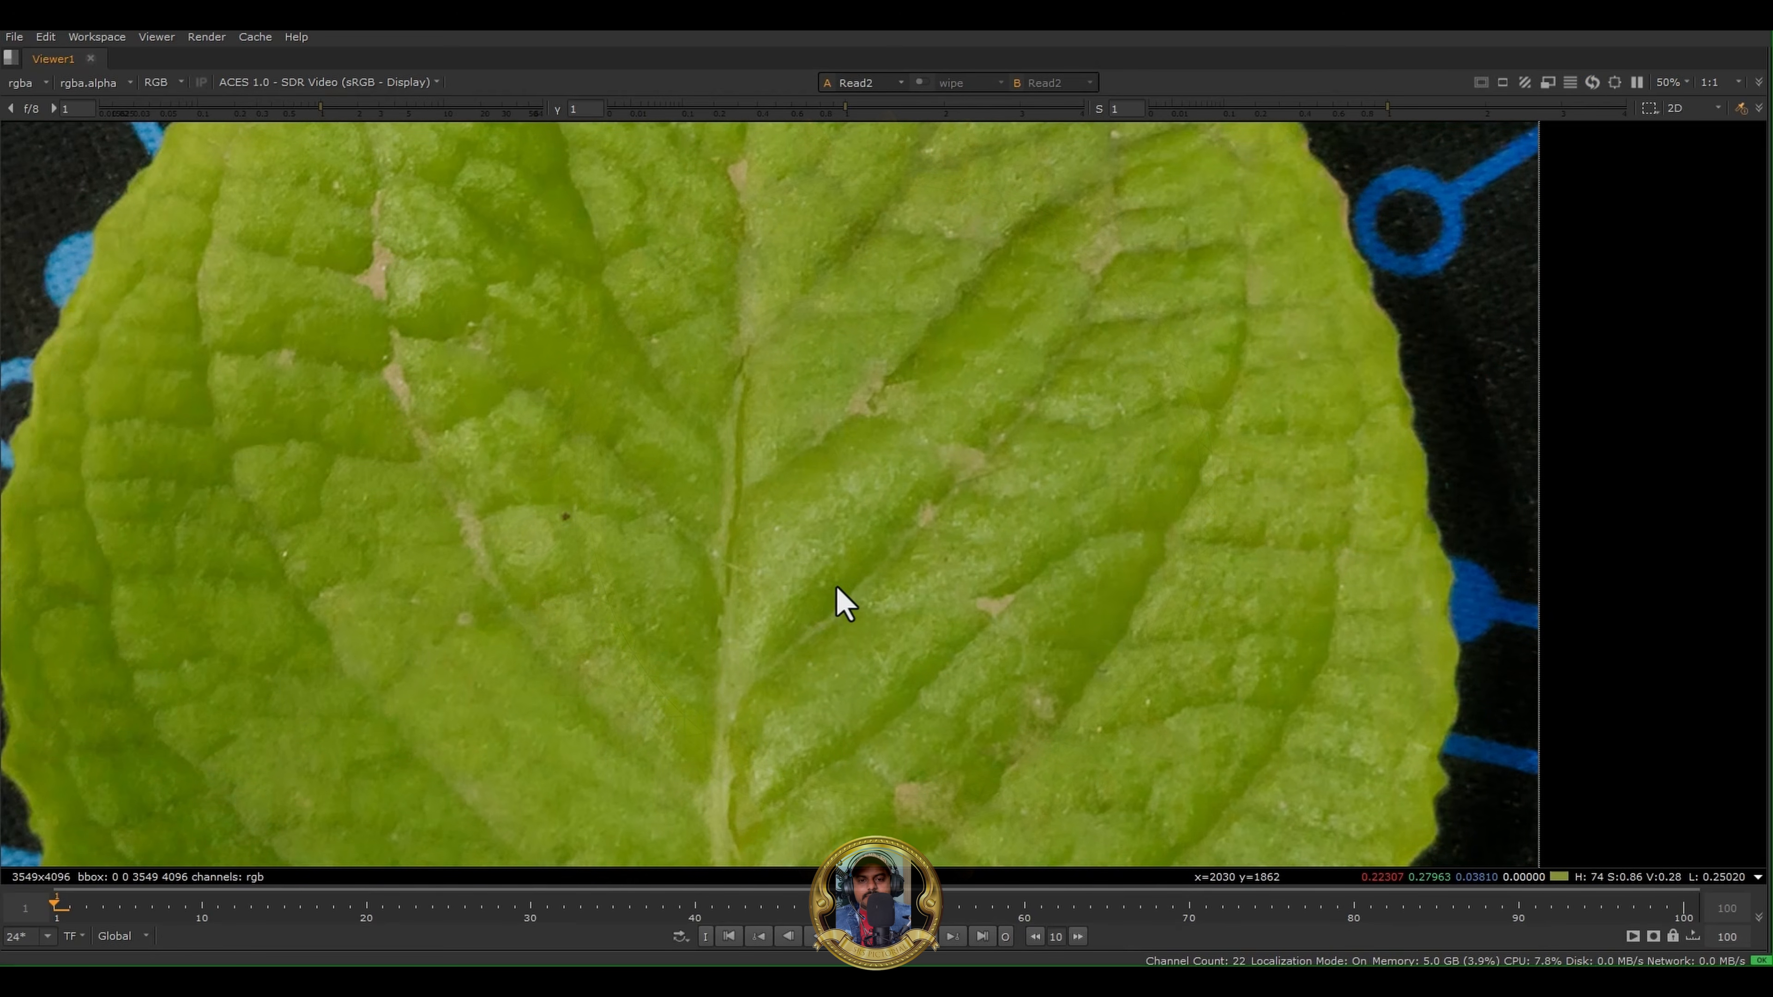
# - Restore the full workspace and compare the original and Polarized Engine versions around the leaf's stem and lower edge
pyautogui.press('space')
pyautogui.scroll(-4, 322, 451)
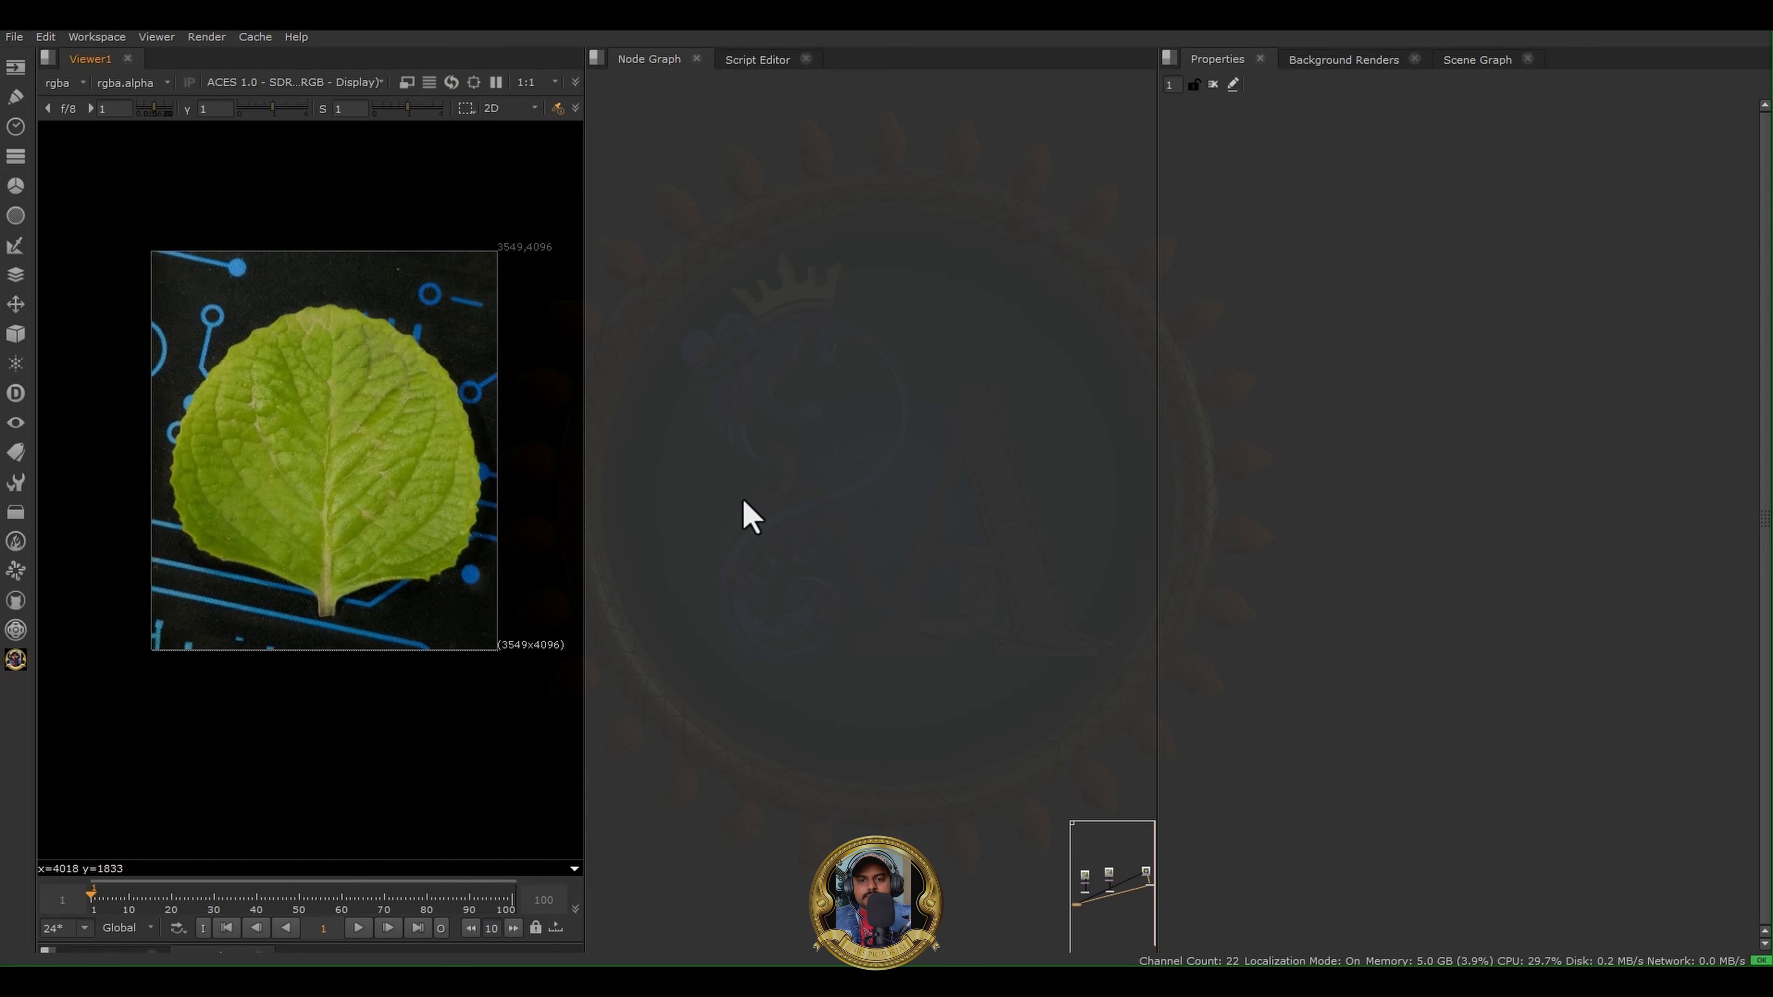
pyautogui.scroll(5, 369, 601)
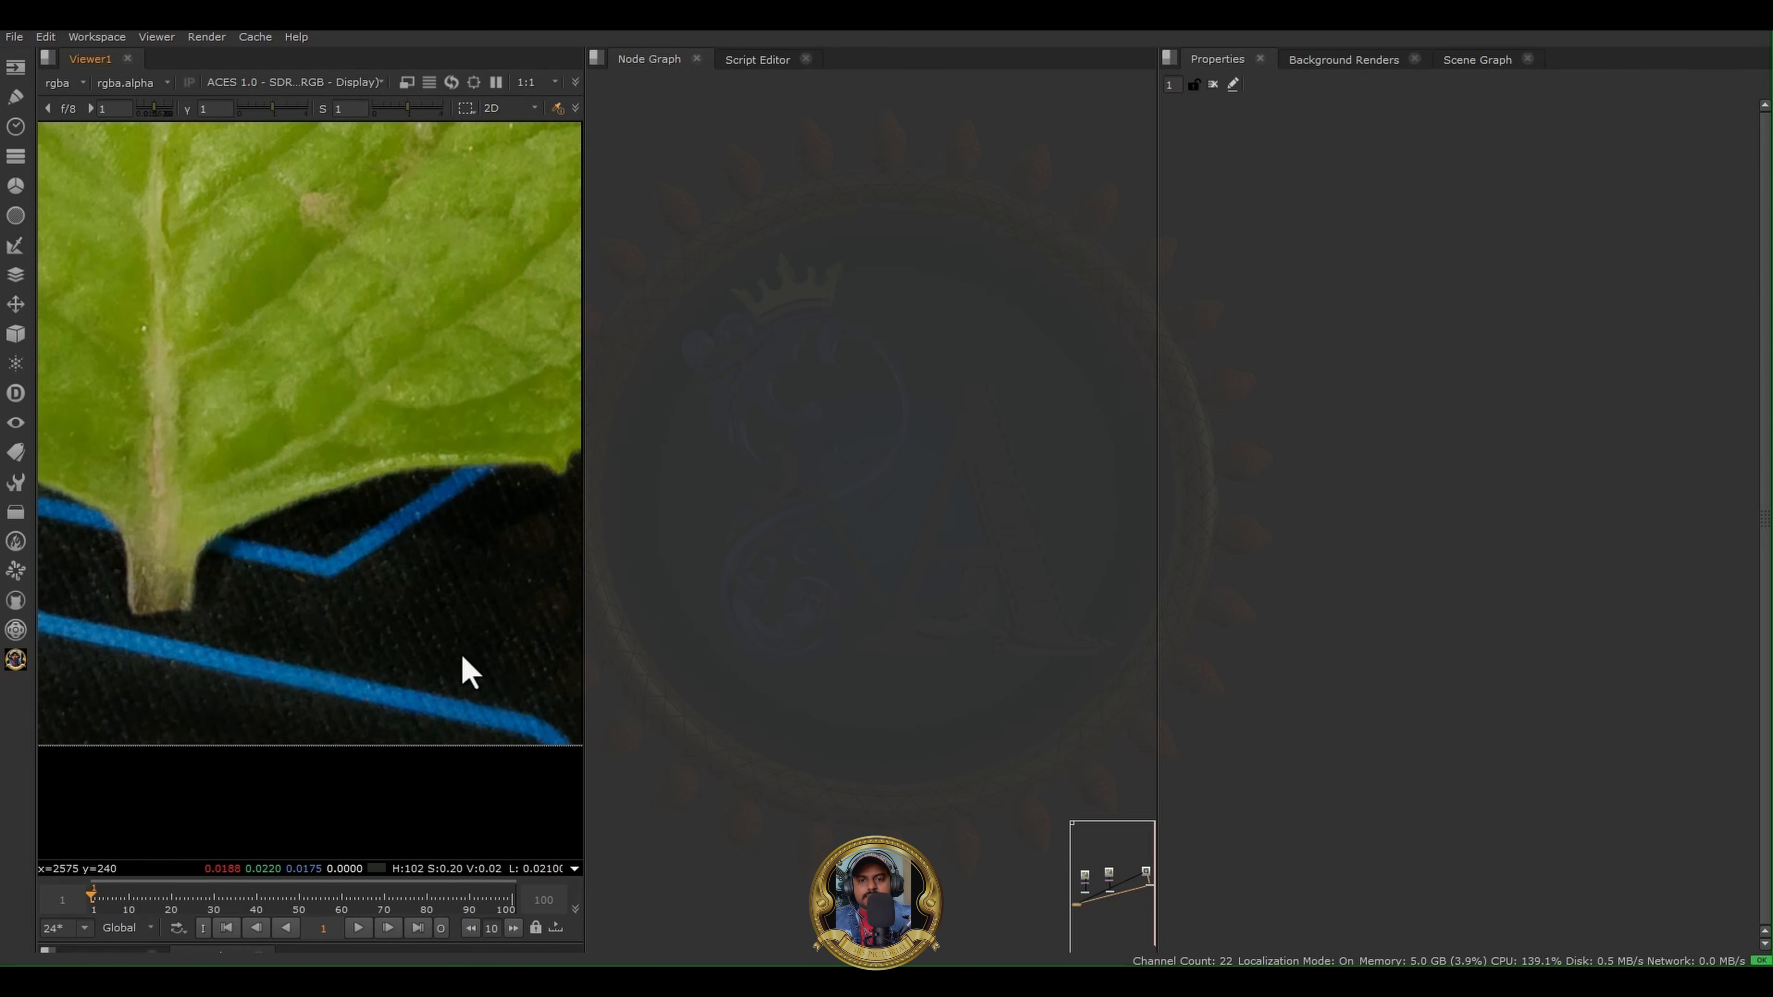
pyautogui.press('2')
pyautogui.press('1')
pyautogui.press('2')
pyautogui.press('1')
pyautogui.press('2')
pyautogui.press('1')
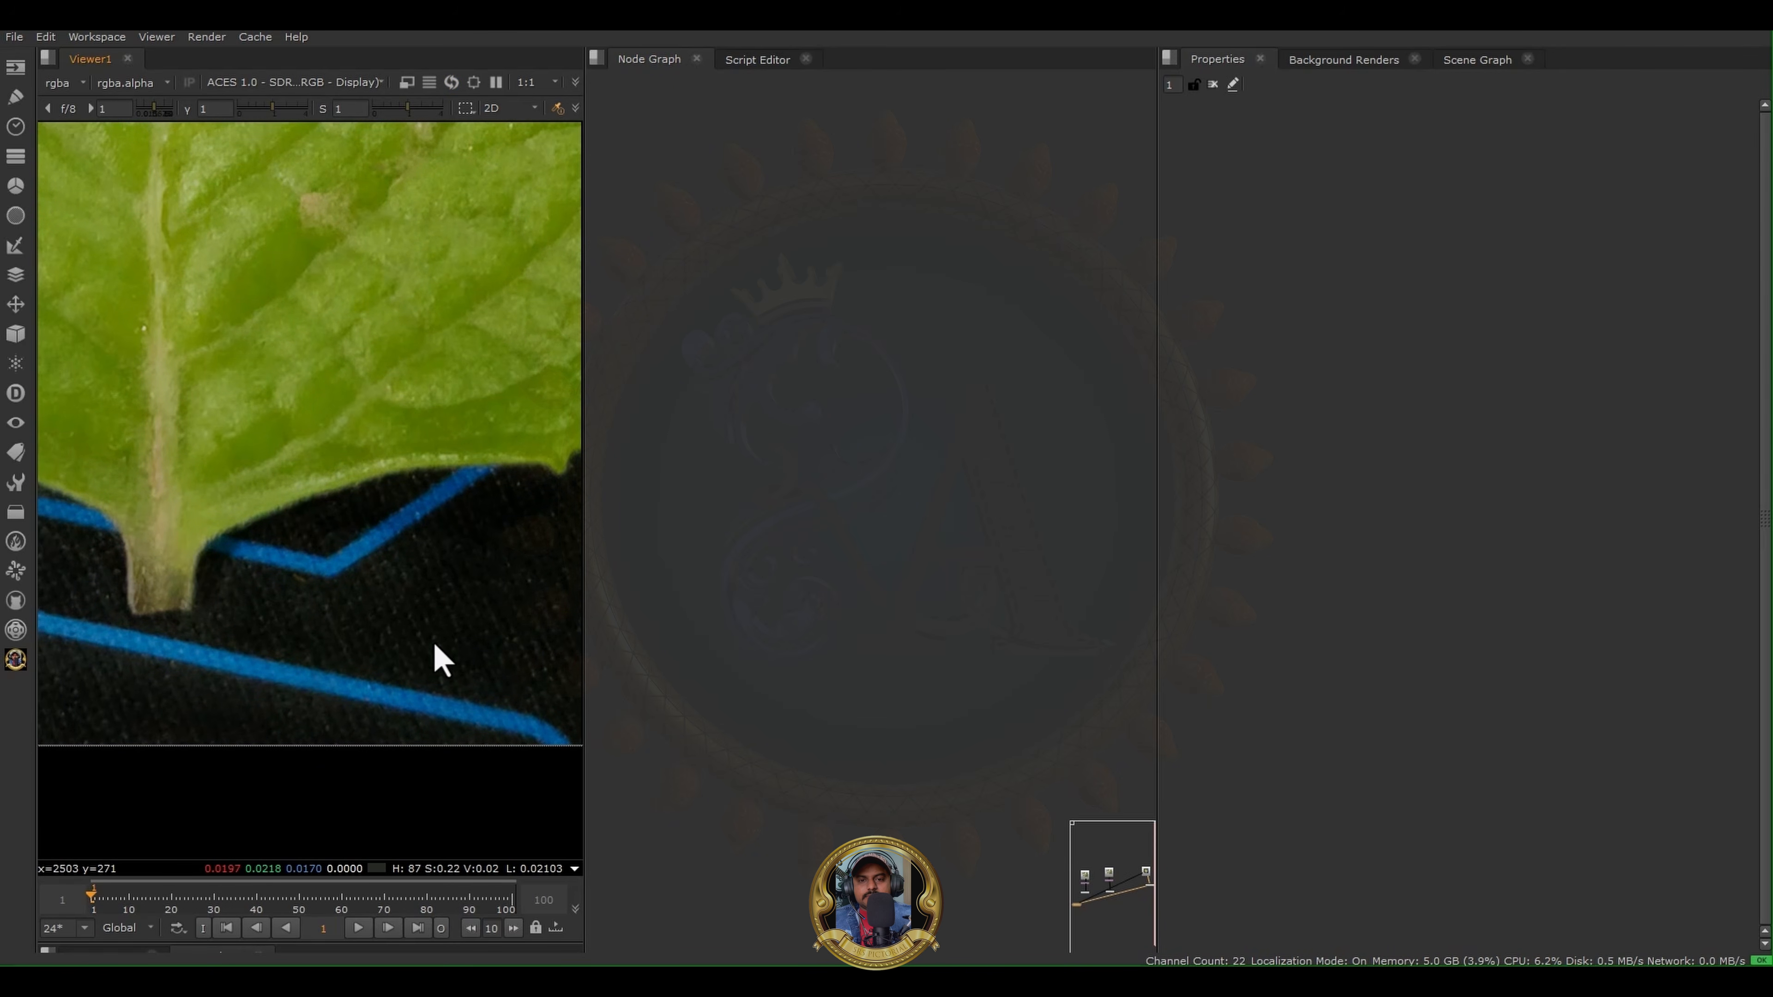
pyautogui.press('2')
pyautogui.press('1')
pyautogui.press('2')
pyautogui.press('1')
pyautogui.scroll(-5, 280, 503)
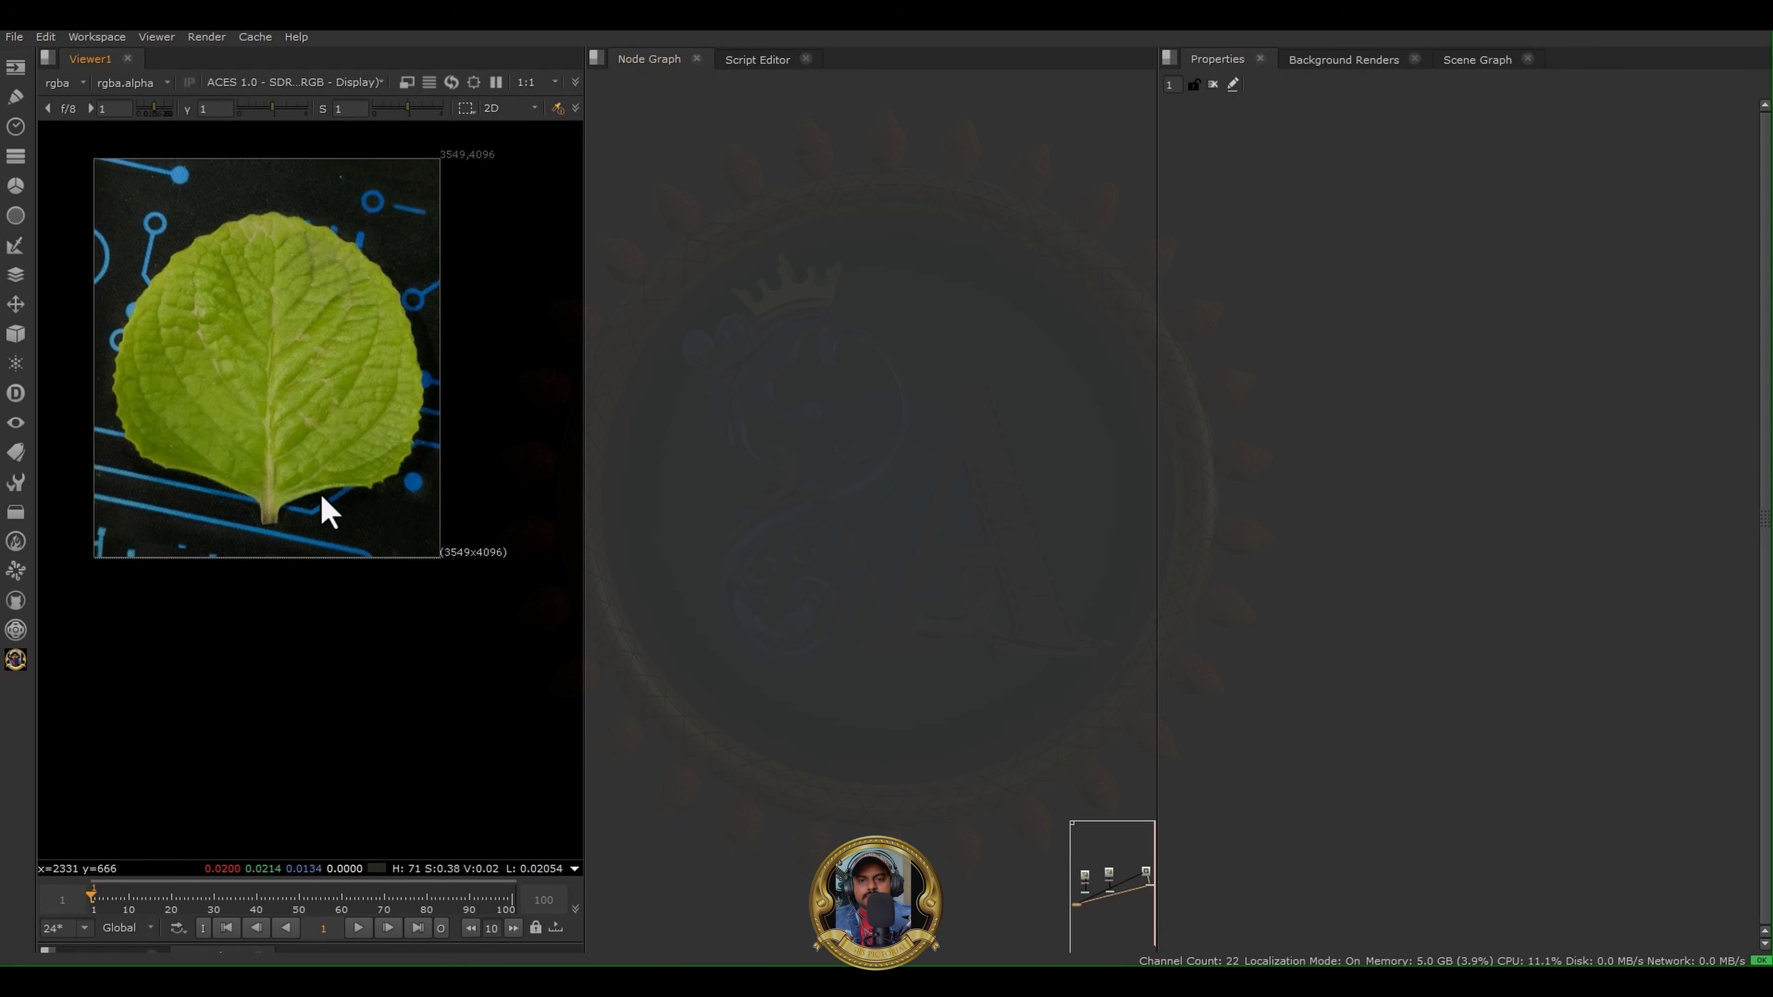
pyautogui.scroll(3, 405, 464)
pyautogui.scroll(-2, 977, 427)
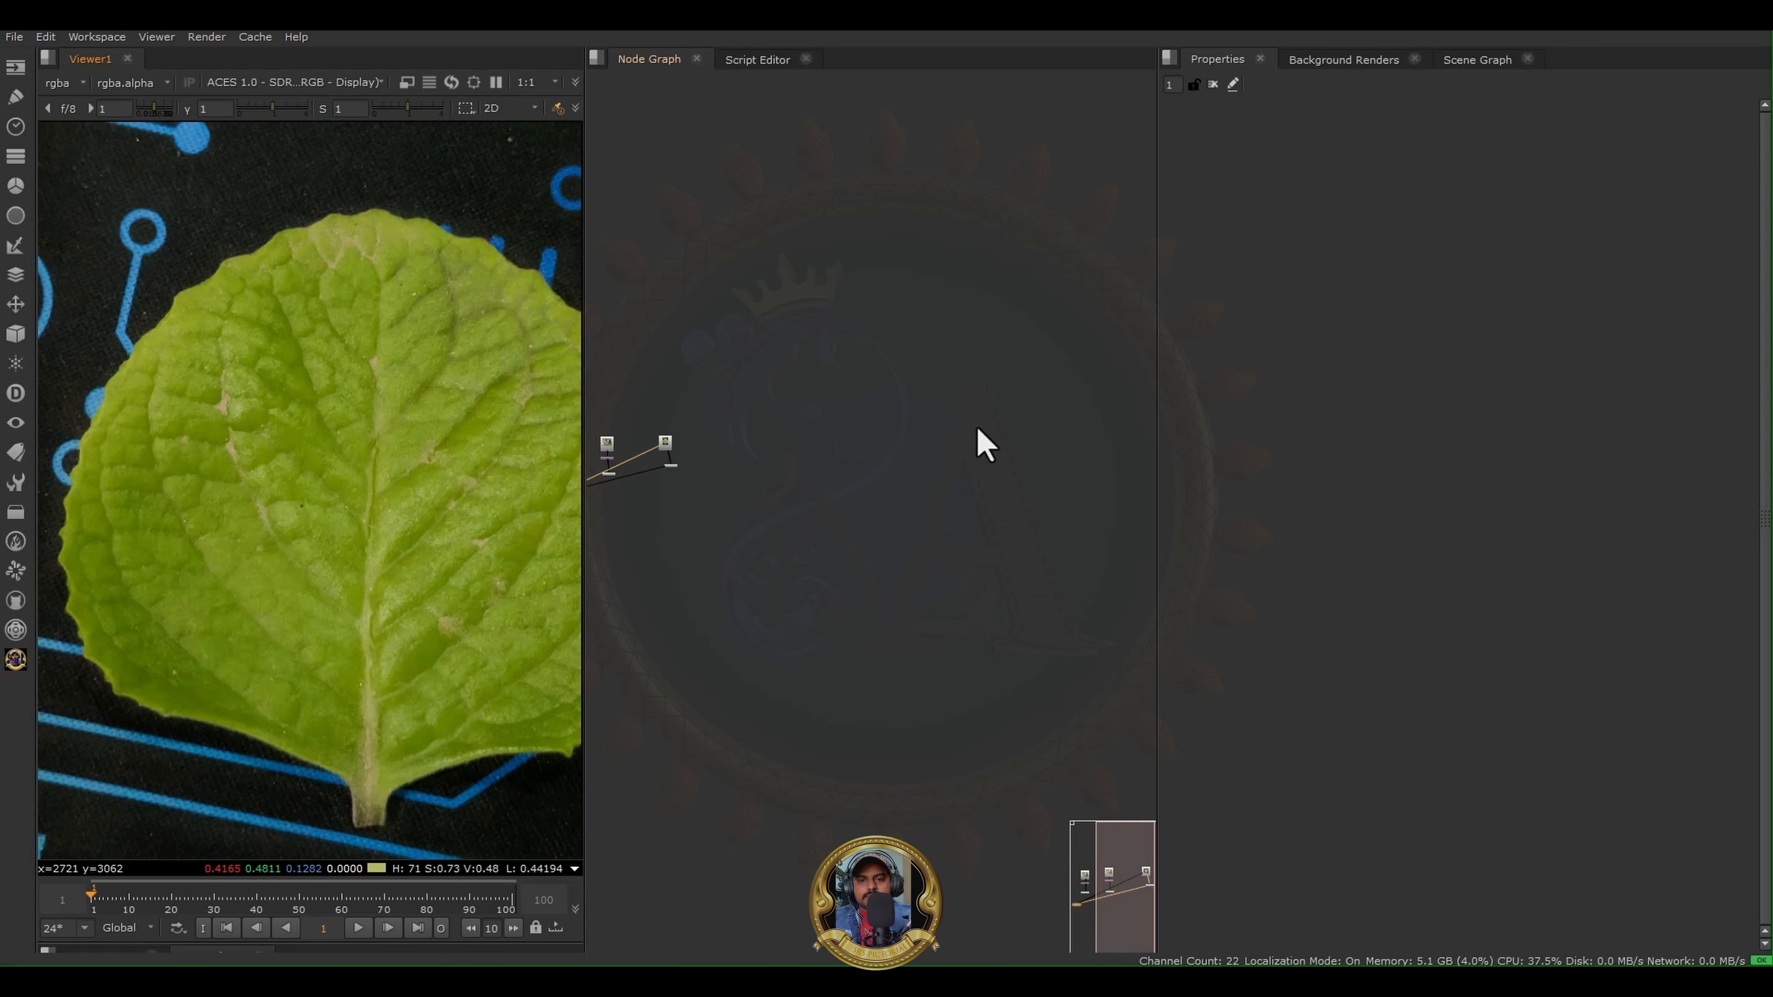
# - Align Read2 directly above its Polarized Engine node and inspect the leaf's central vein in the viewer
pyautogui.moveTo(803, 476); pyautogui.dragTo(965, 533, button='middle')
pyautogui.scroll(6, 825, 496)
pyautogui.moveTo(870, 511); pyautogui.dragTo(889, 530)
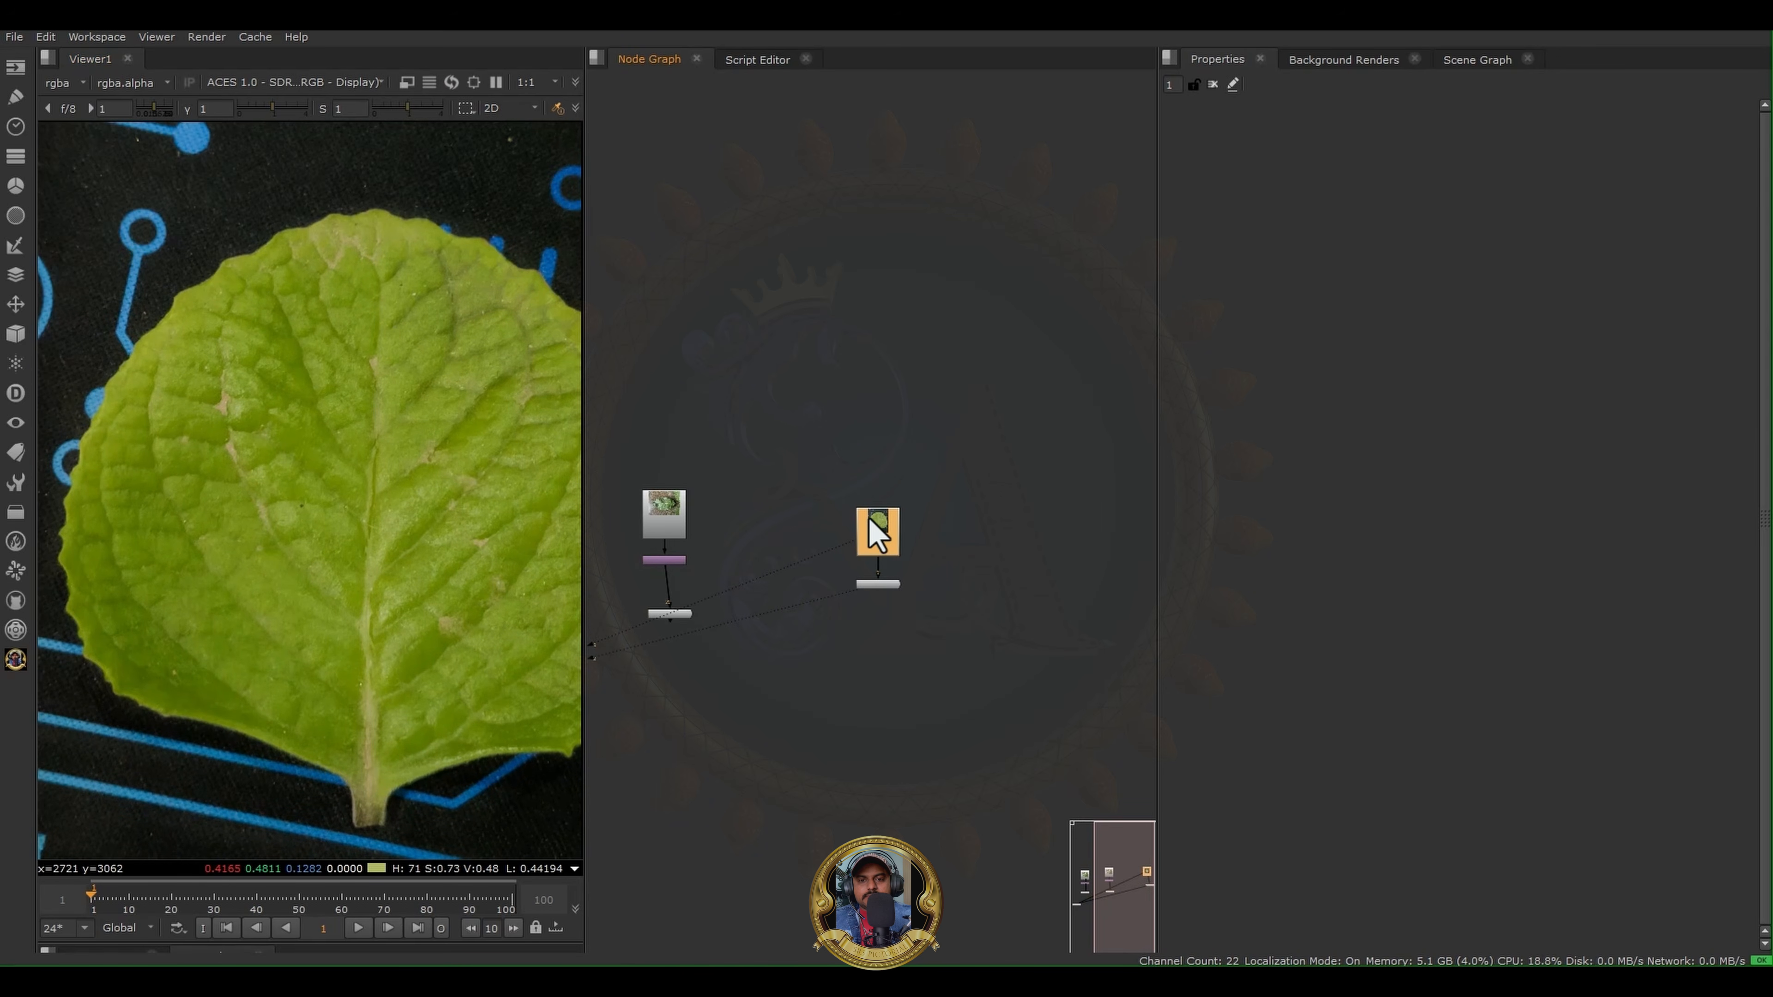
pyautogui.moveTo(304, 488); pyautogui.dragTo(277, 374, button='middle')
pyautogui.scroll(5, 384, 455)
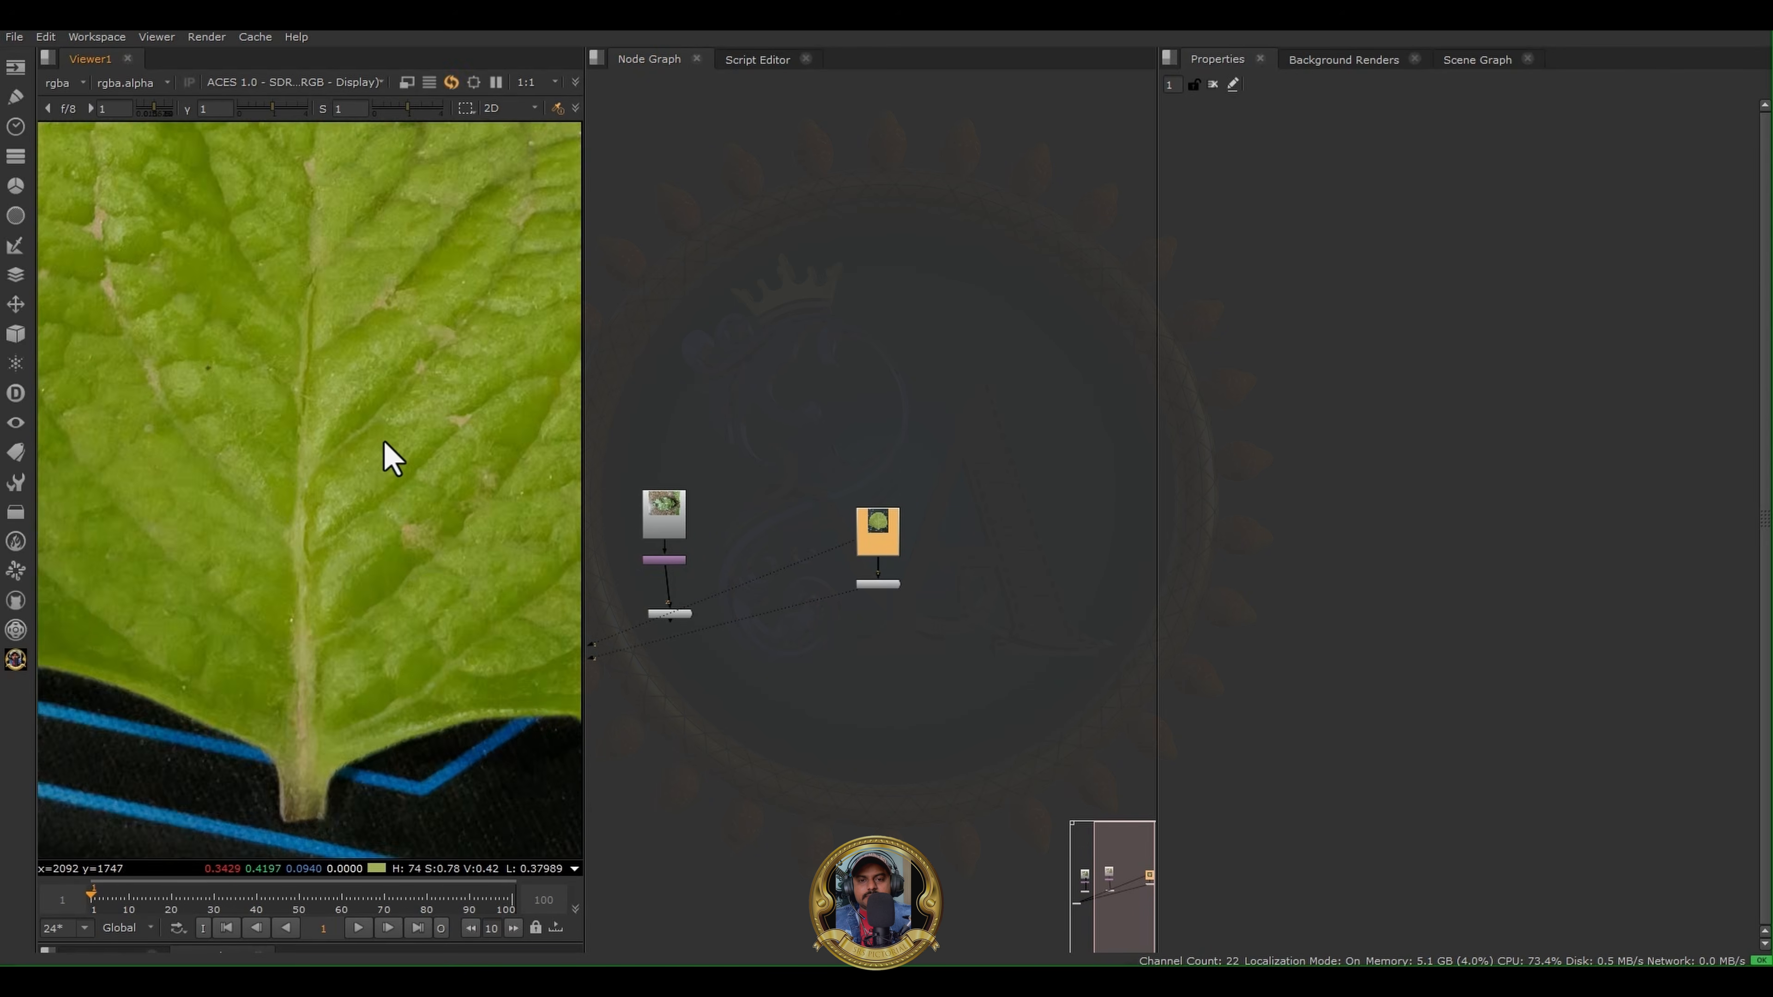
pyautogui.scroll(-4, 384, 450)
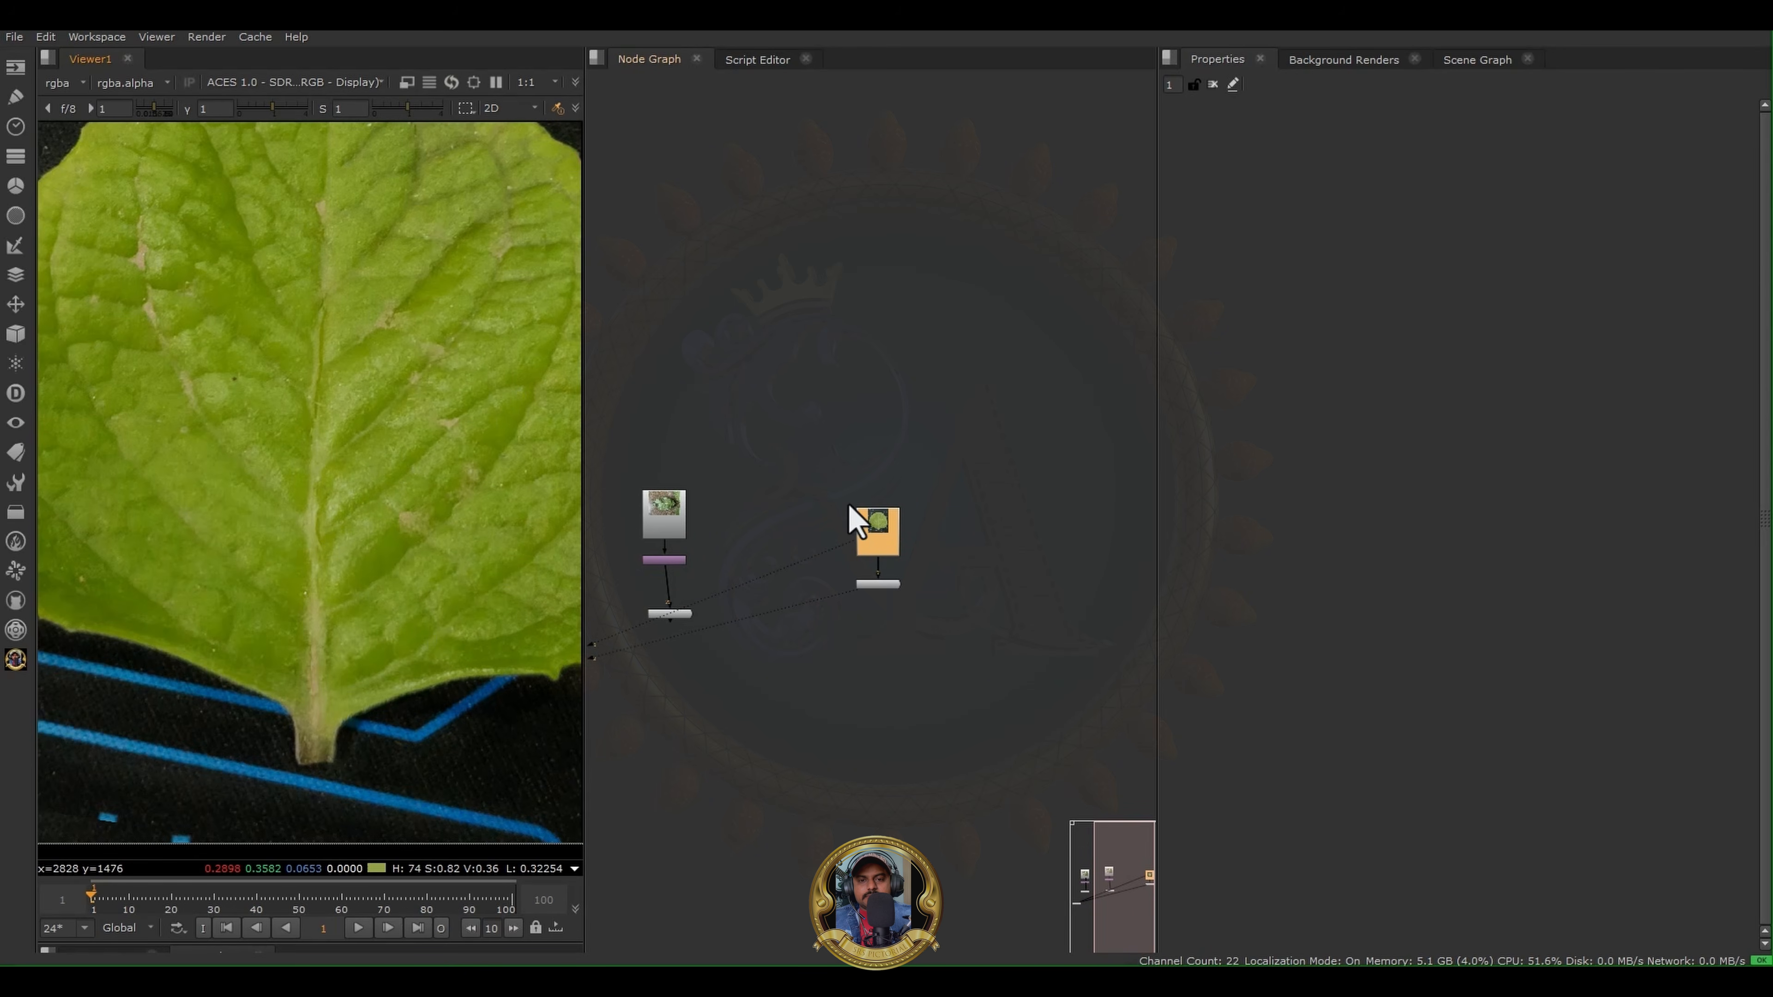
# - Delete the Polarized Engine node connected below Read2
pyautogui.scroll(2, 961, 640)
pyautogui.click(914, 629)
pyautogui.moveTo(733, 626); pyautogui.dragTo(1053, 561)
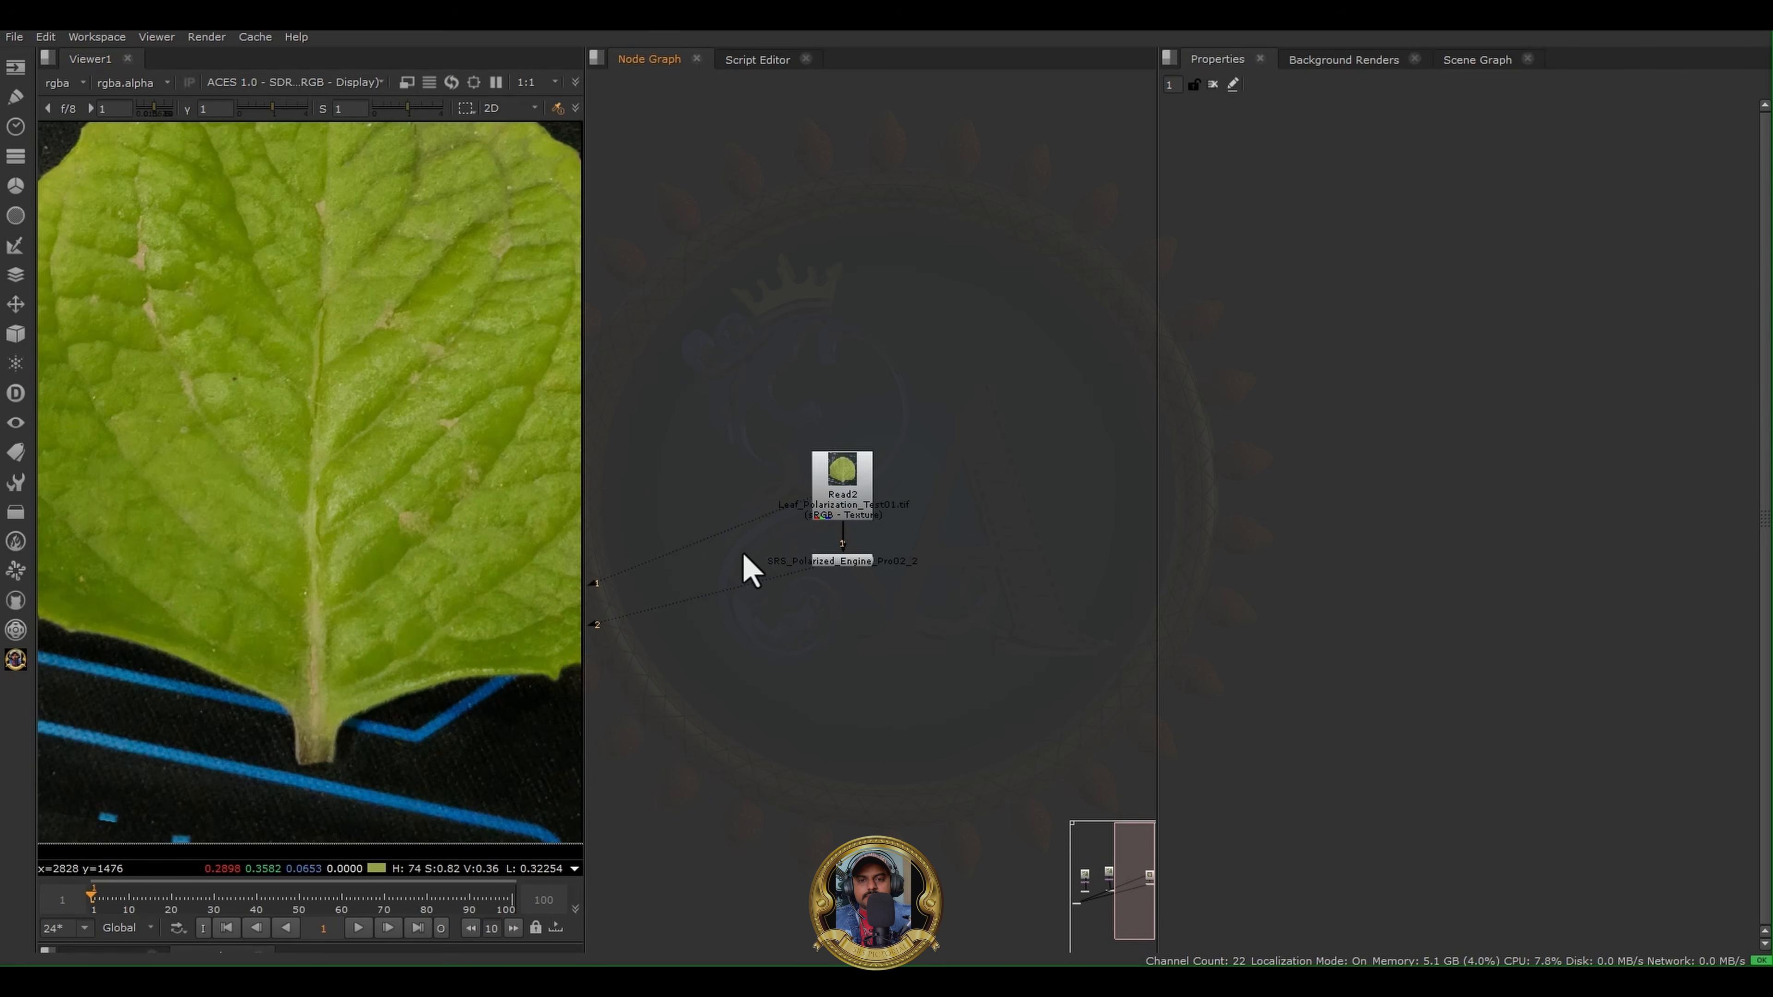
pyautogui.moveTo(740, 551); pyautogui.dragTo(1083, 657)
pyautogui.press('Delete')
# - Delete the Viewer1 node from the node graph and frame the Read2 leaf node
pyautogui.scroll(-3, 1032, 632)
pyautogui.moveTo(946, 618); pyautogui.dragTo(1121, 487, button='middle')
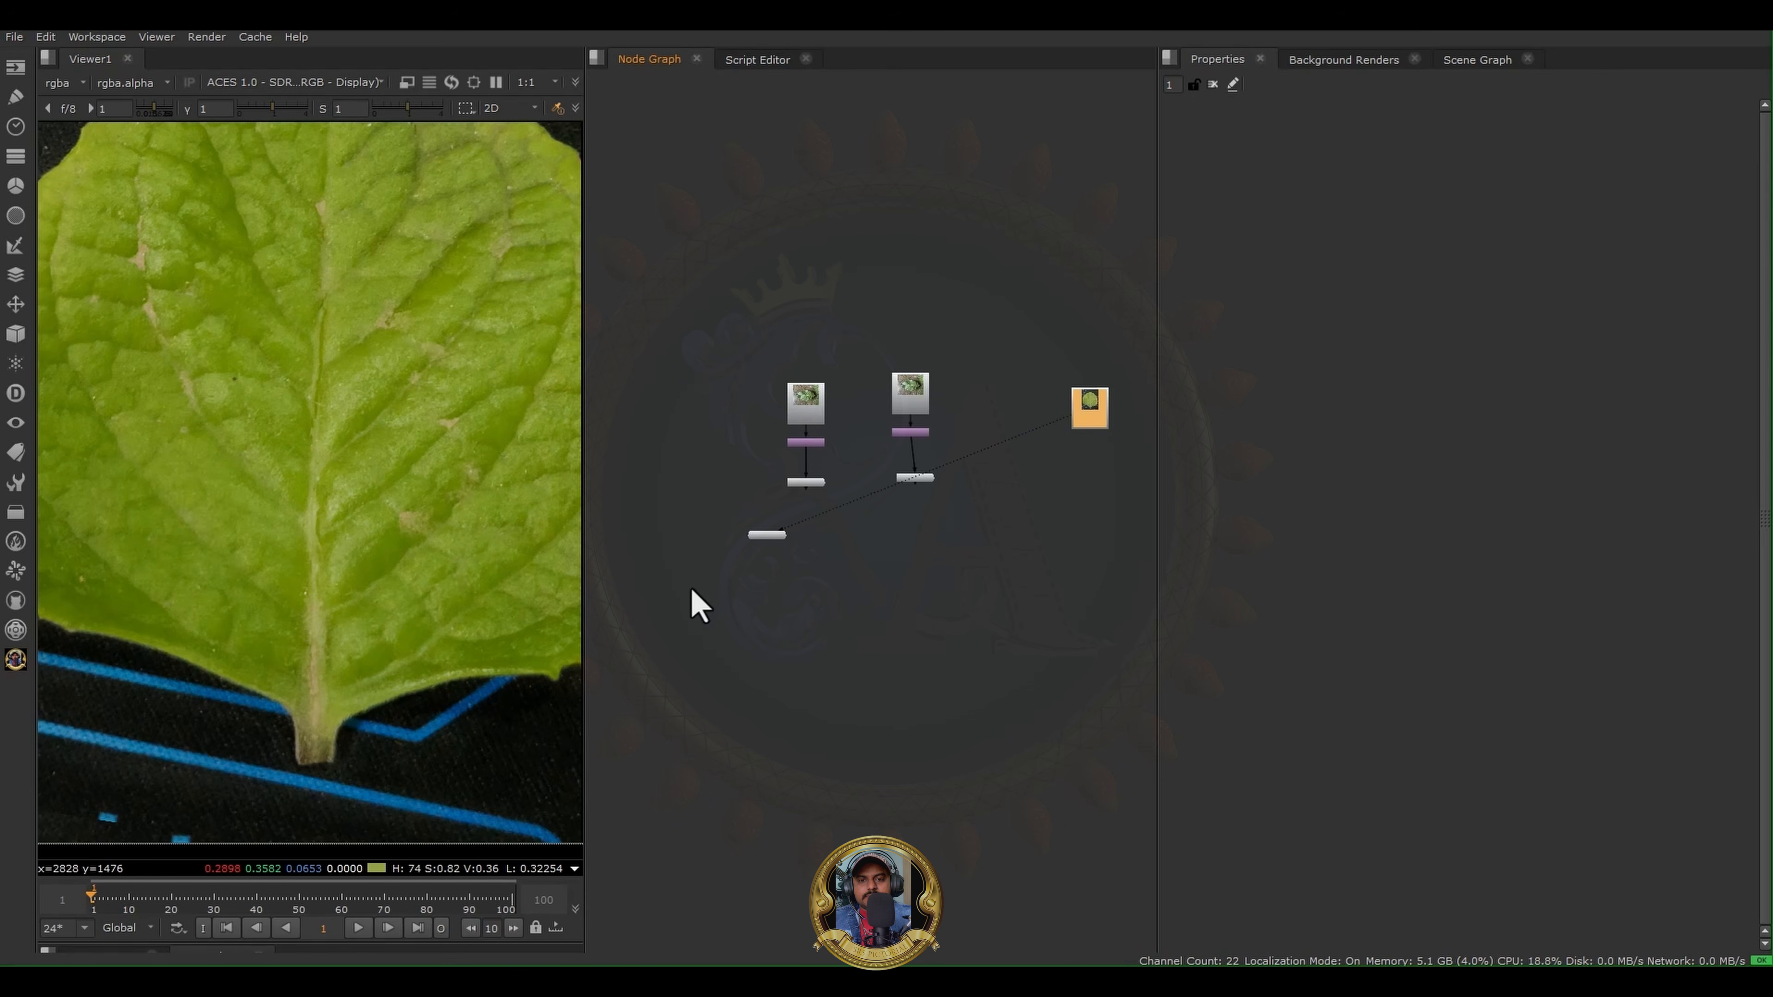
pyautogui.moveTo(698, 589); pyautogui.dragTo(1049, 533)
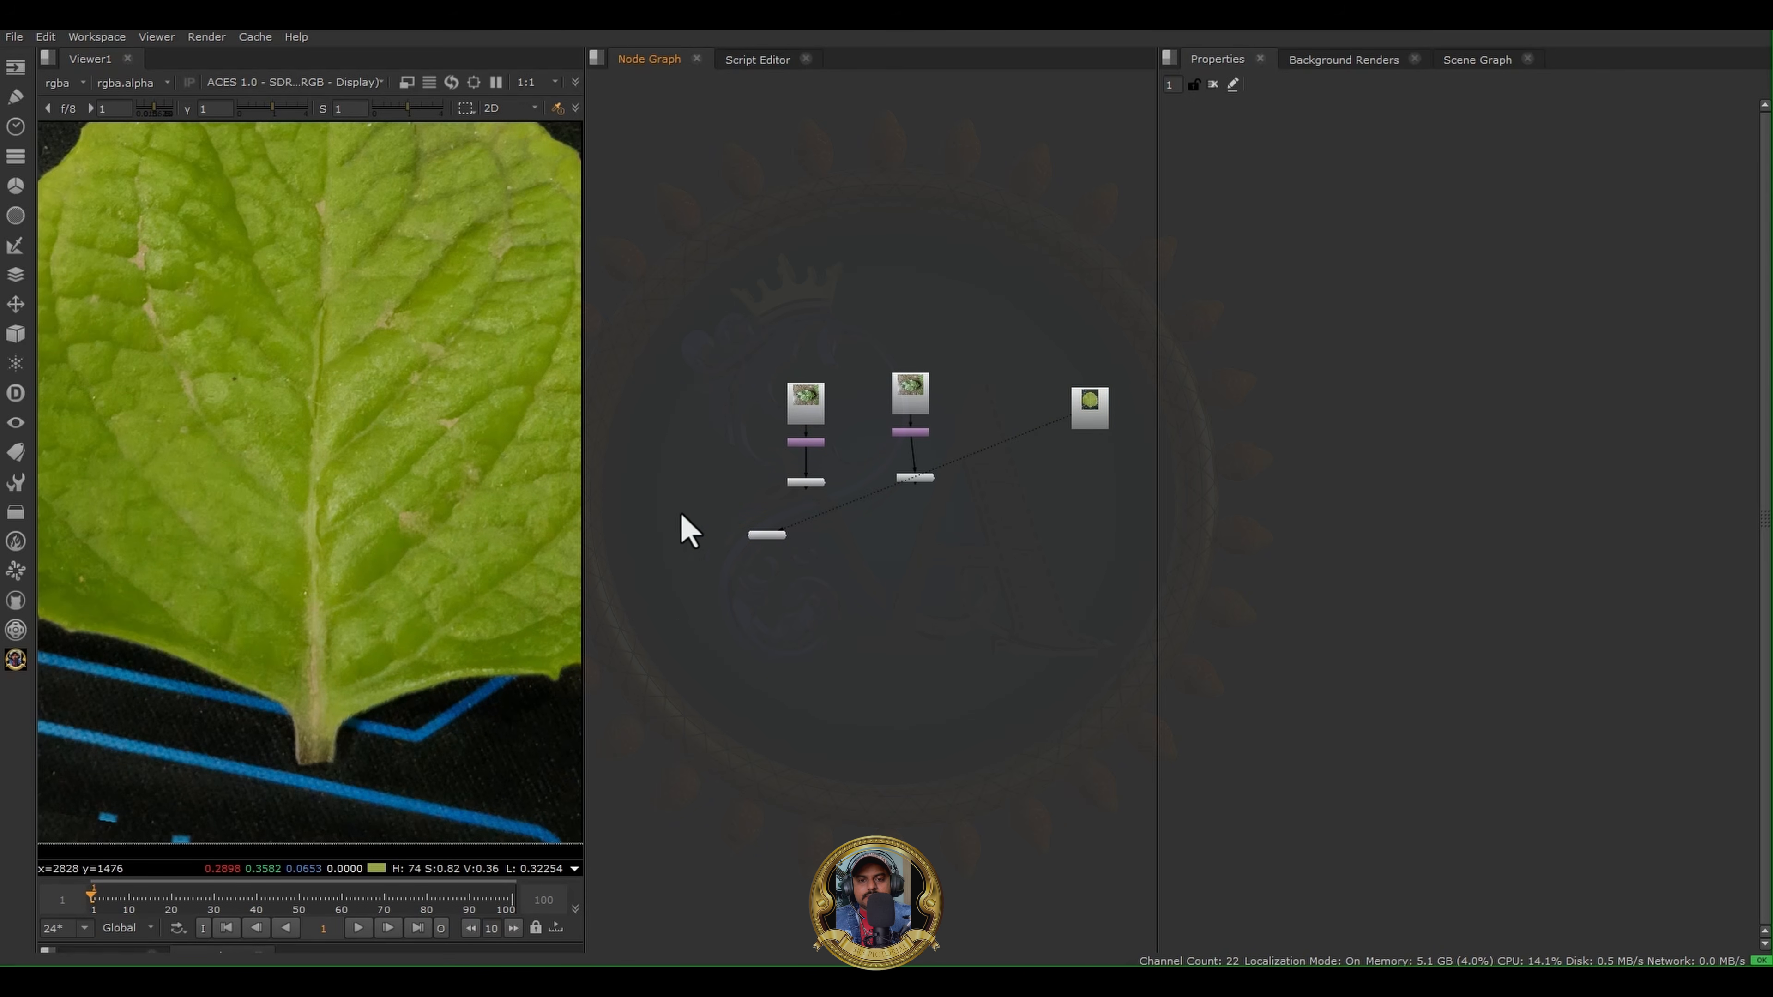
pyautogui.press('Delete')
pyautogui.press('f')
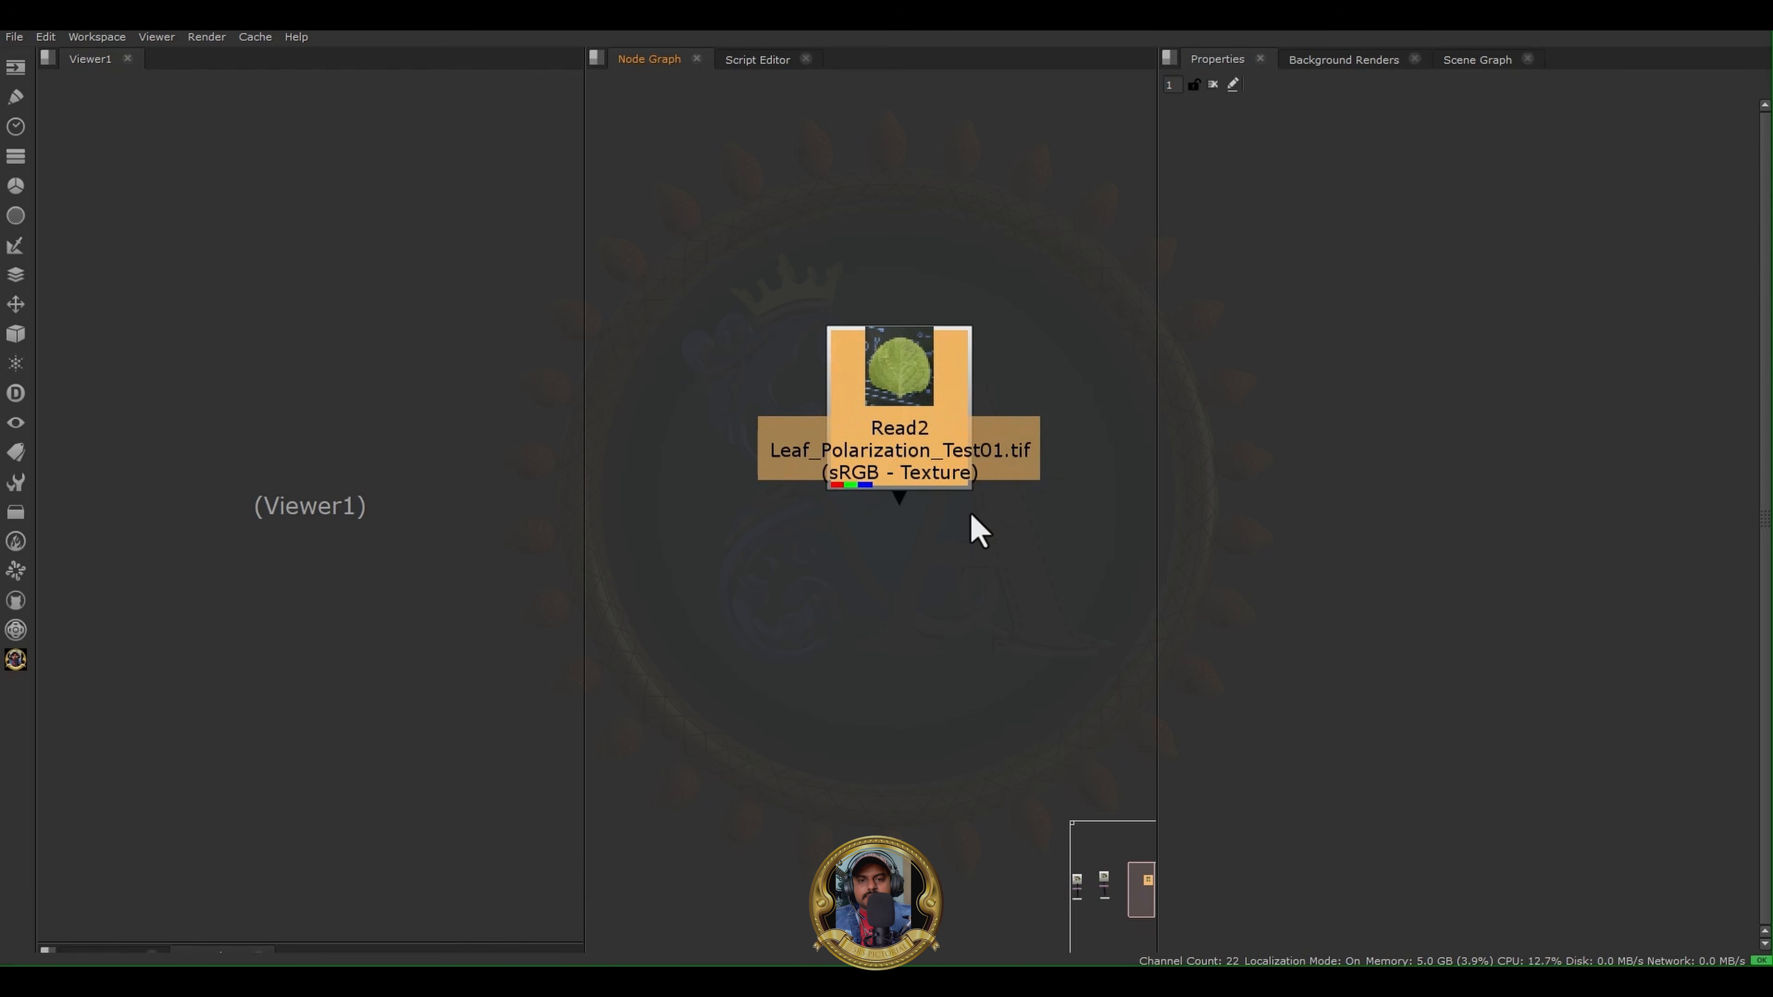
# - Add an SRS HighPass Pro node aligned below Read2 and inspect its High Contrast output in the viewer
pyautogui.click(16, 659)
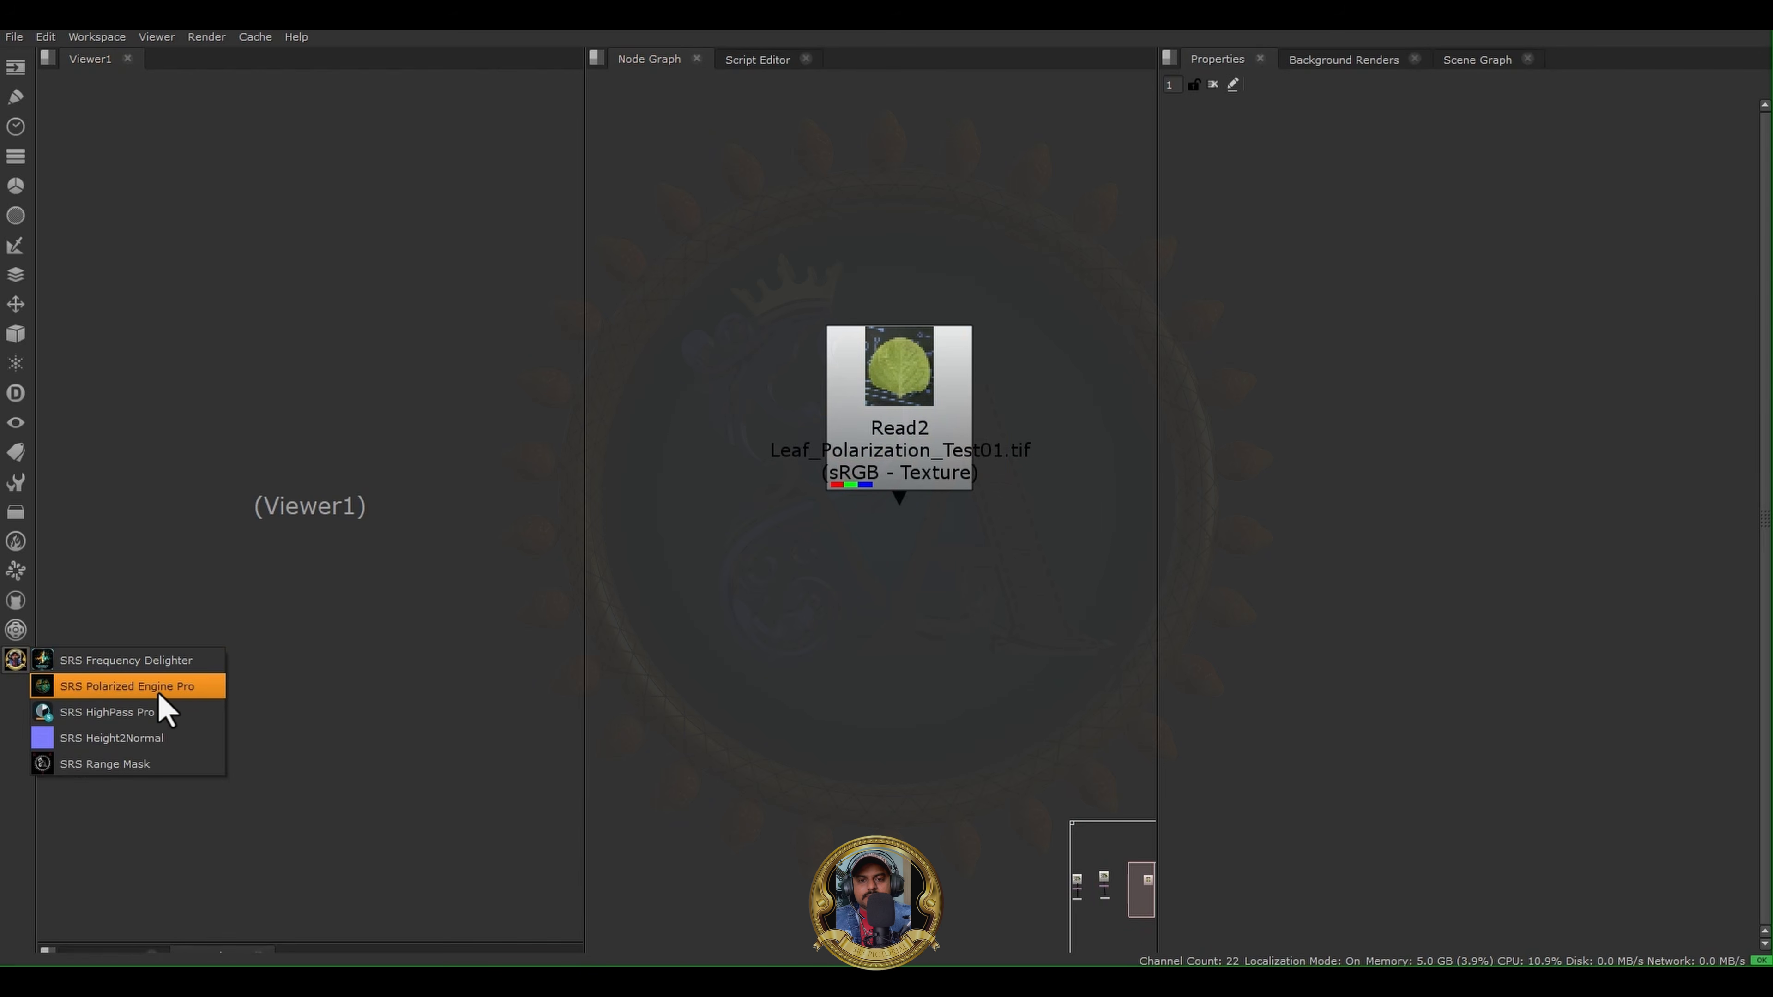
pyautogui.click(106, 711)
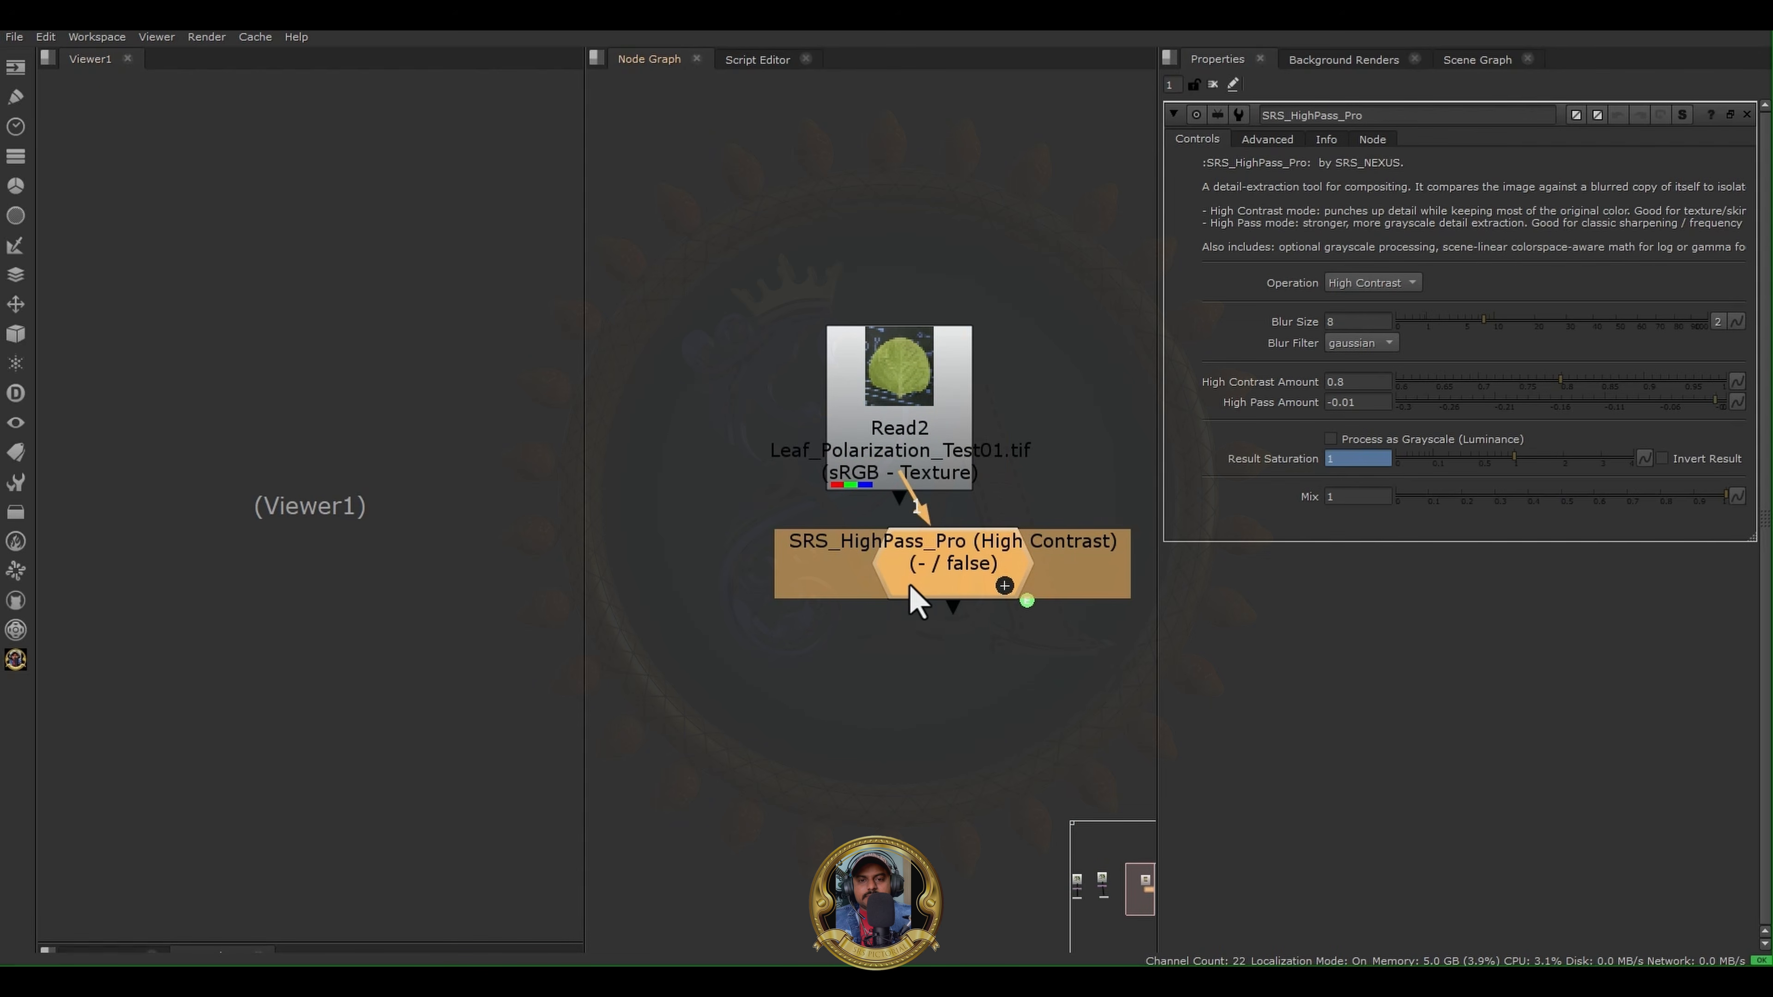
pyautogui.moveTo(910, 588); pyautogui.dragTo(852, 668)
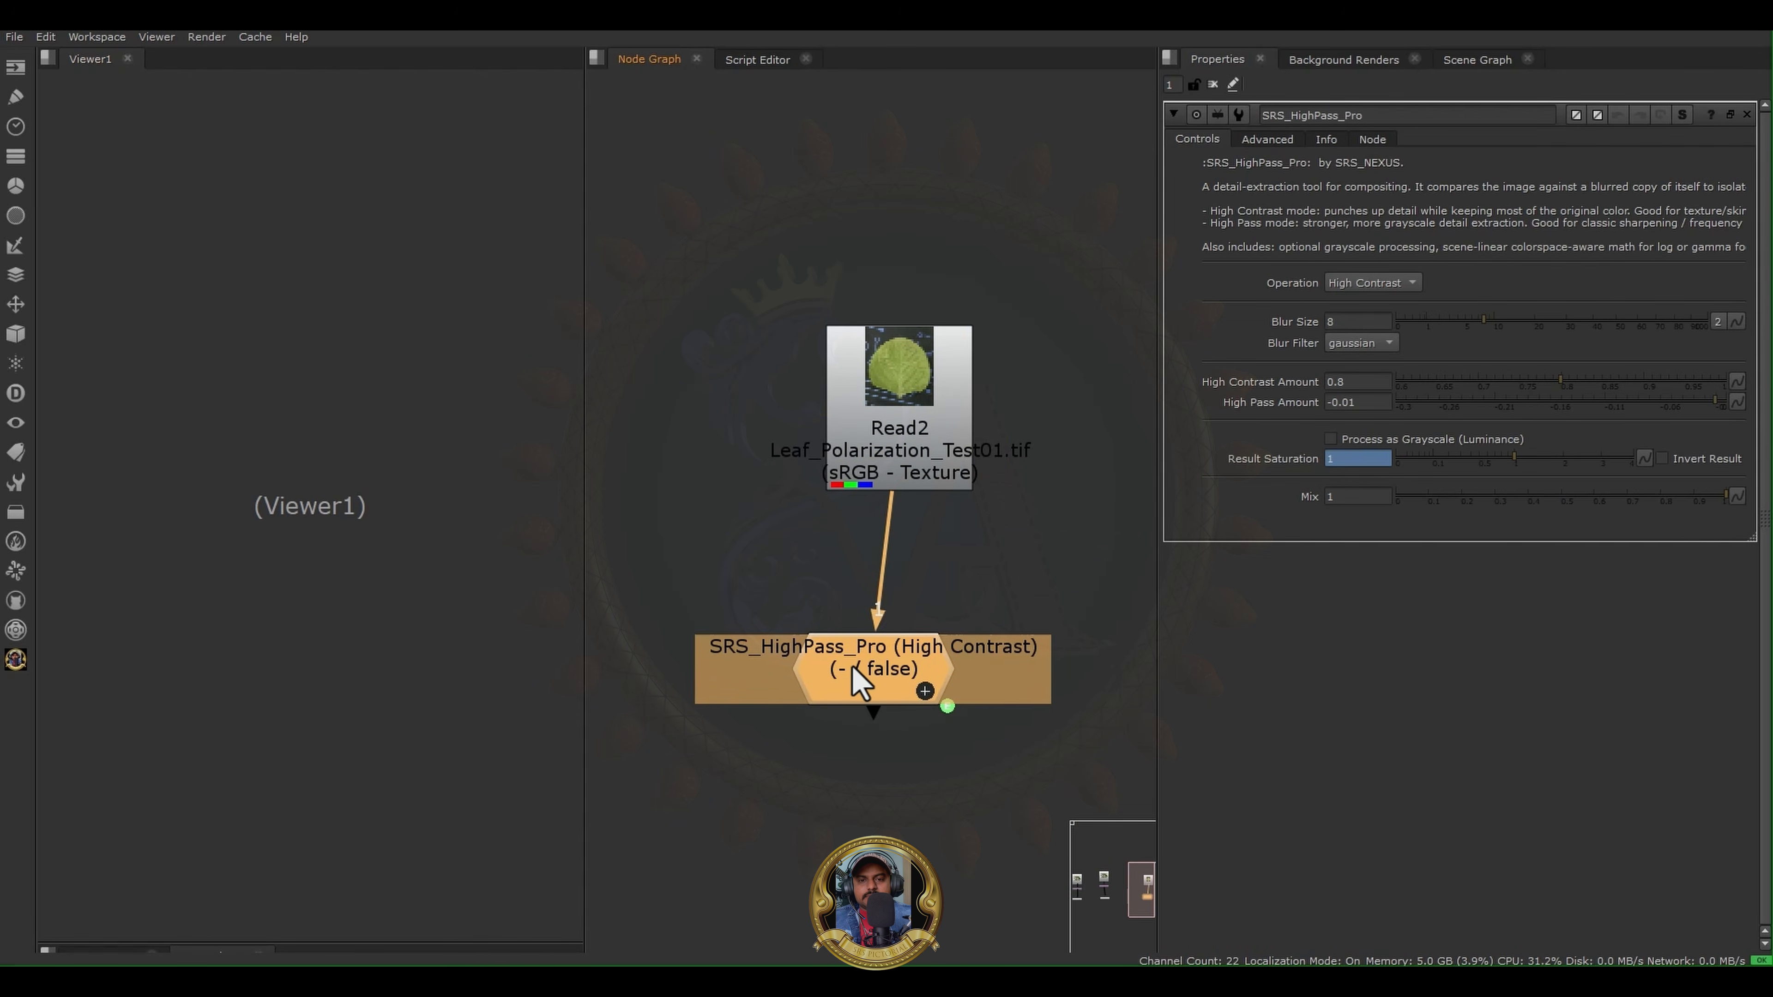
pyautogui.press('1')
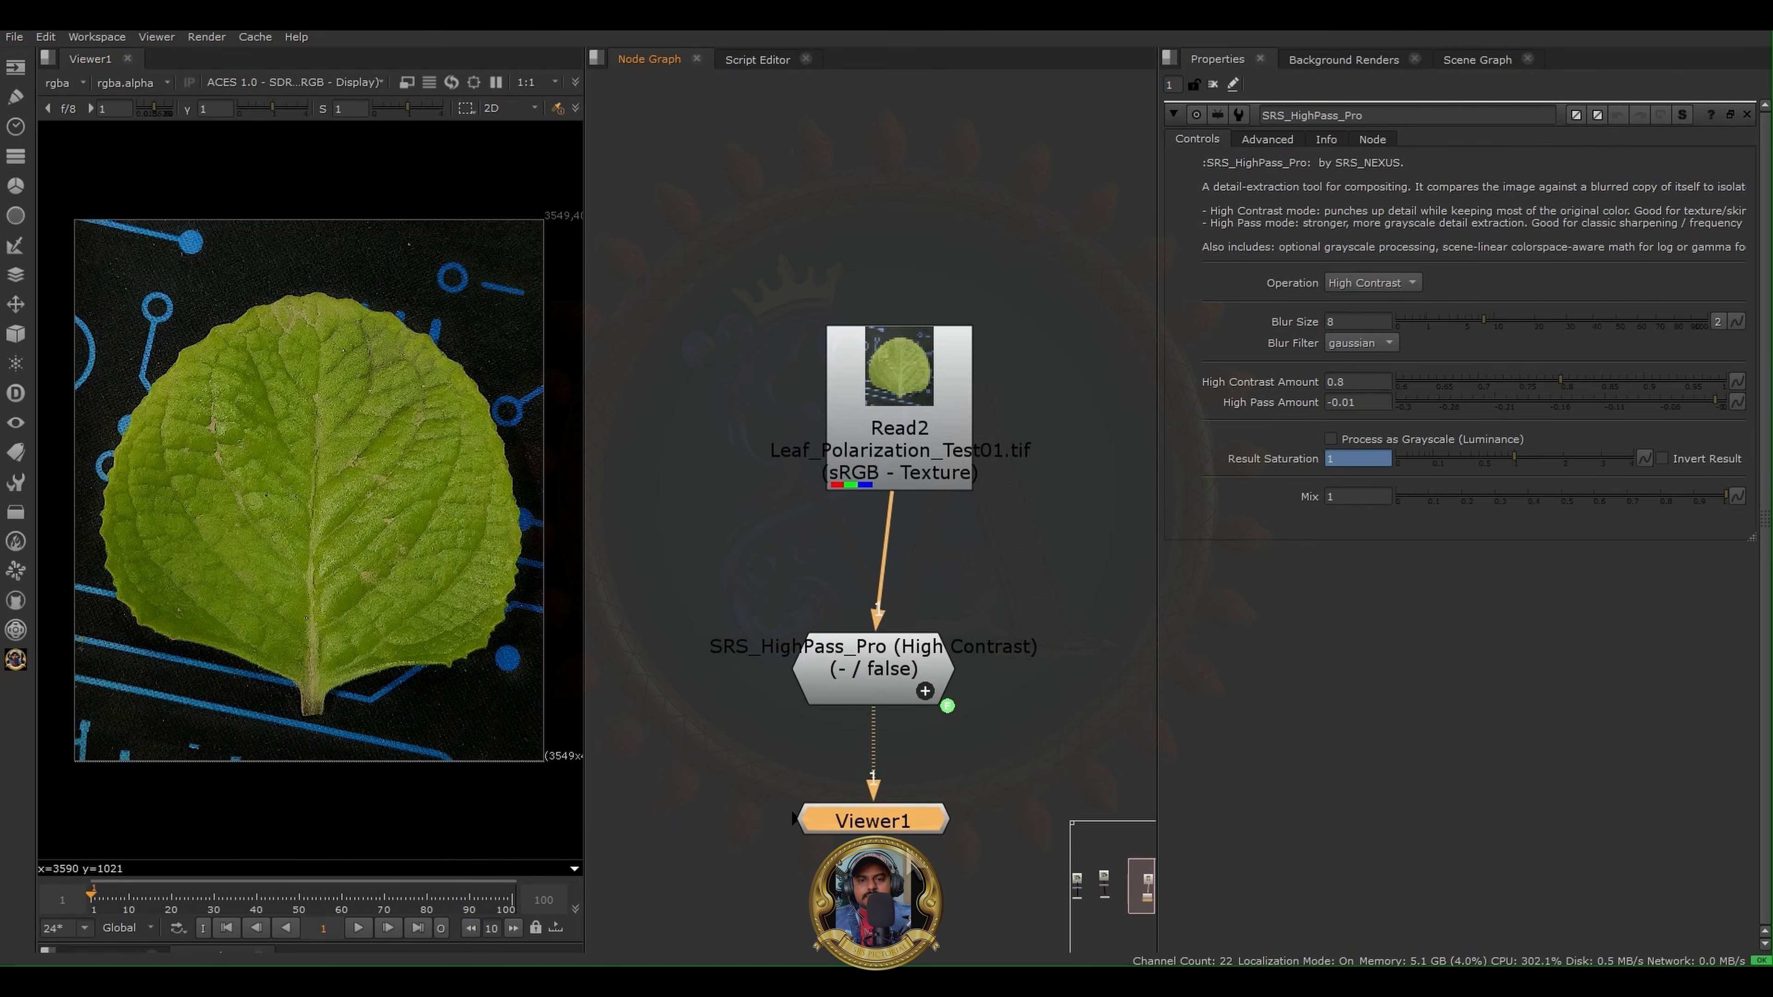
pyautogui.moveTo(862, 689); pyautogui.dragTo(888, 673)
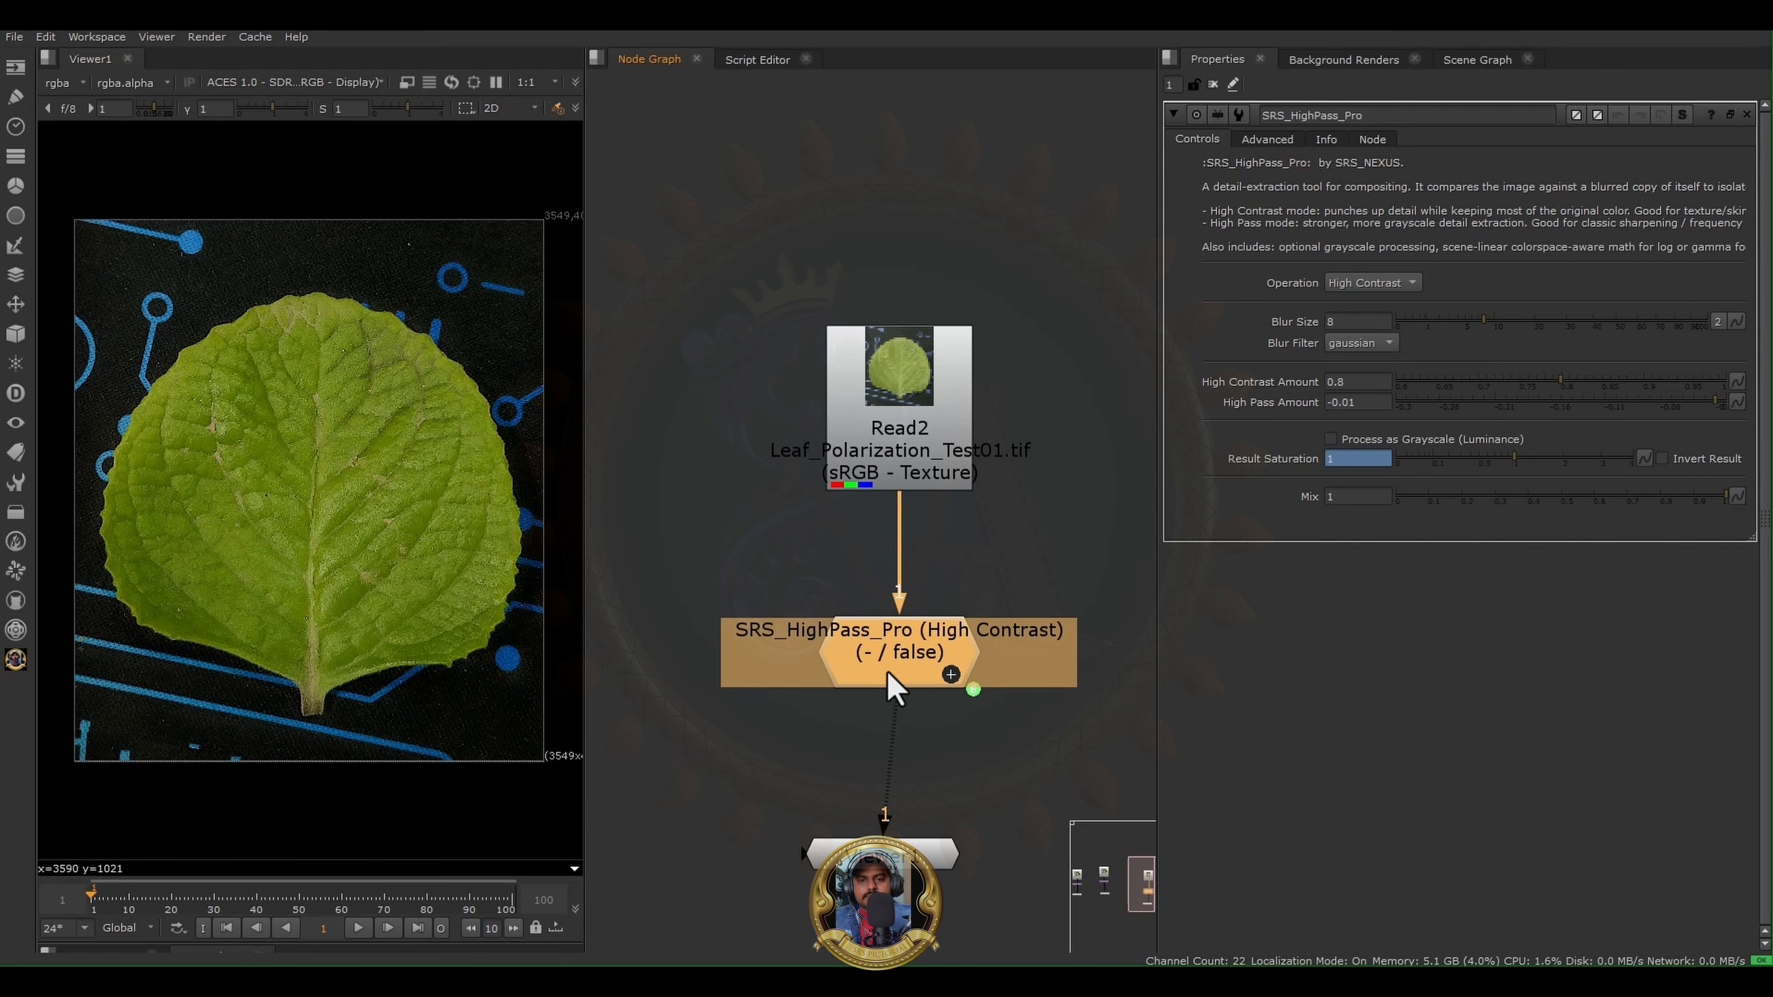
pyautogui.moveTo(888, 672); pyautogui.dragTo(897, 657)
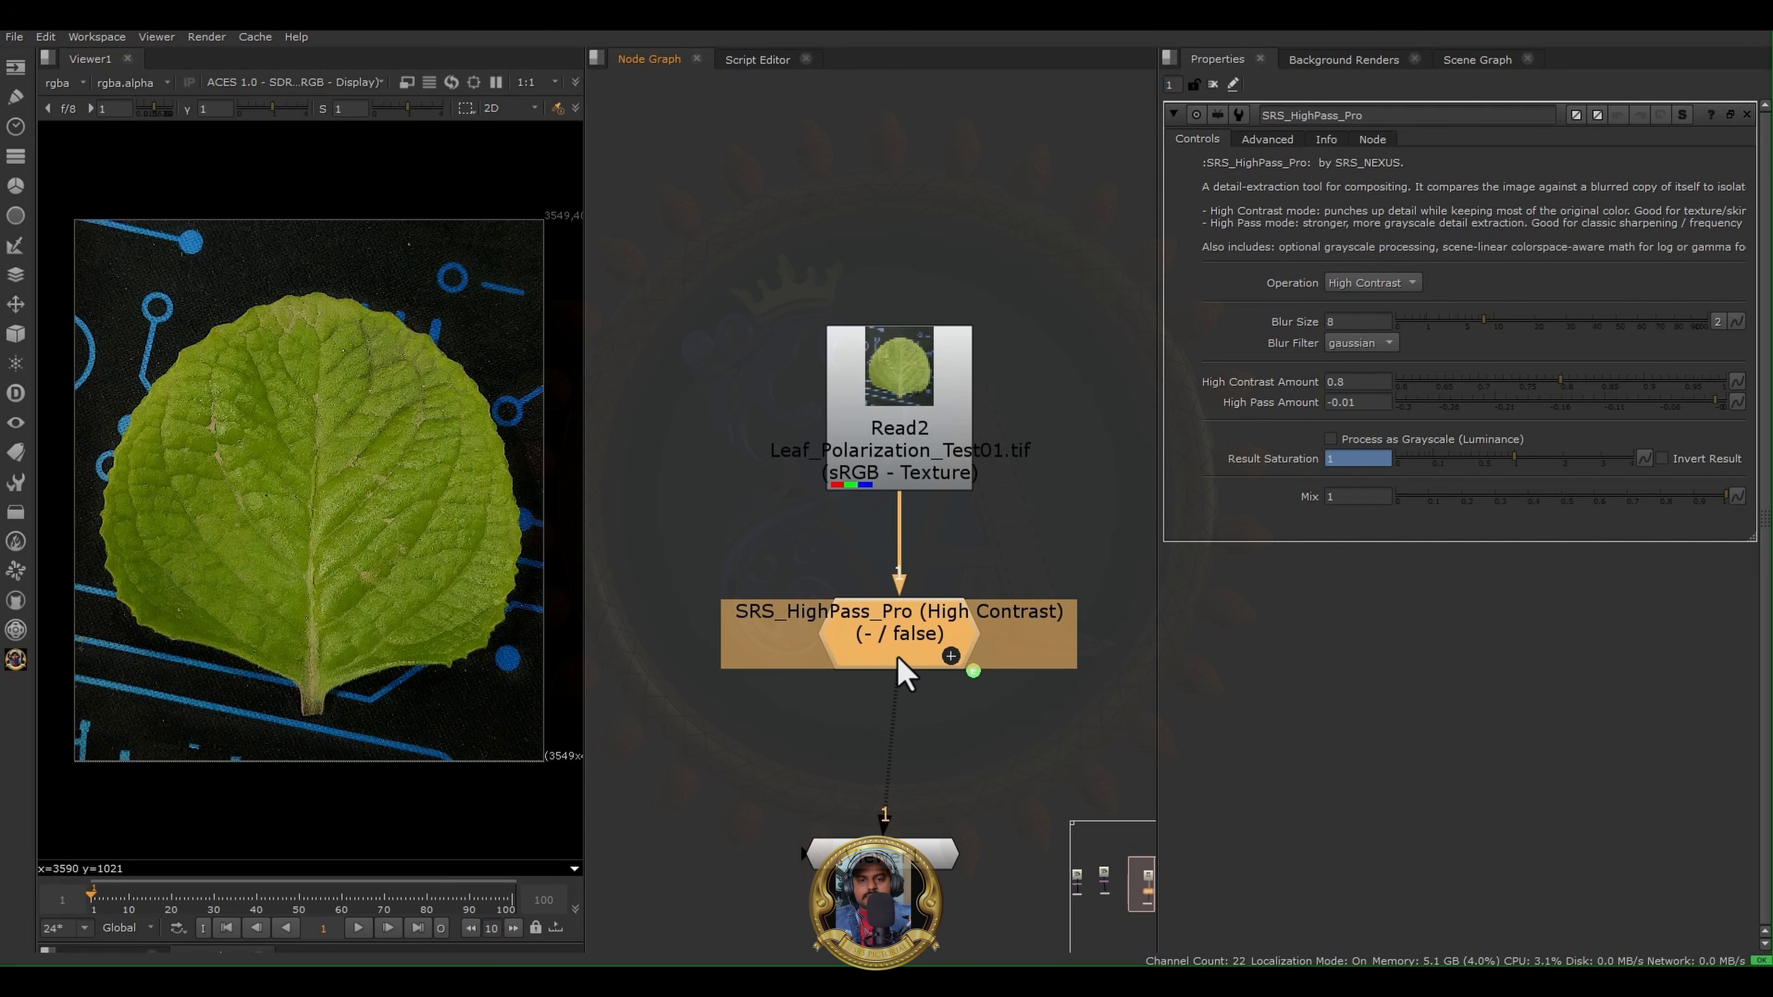
pyautogui.scroll(6, 379, 472)
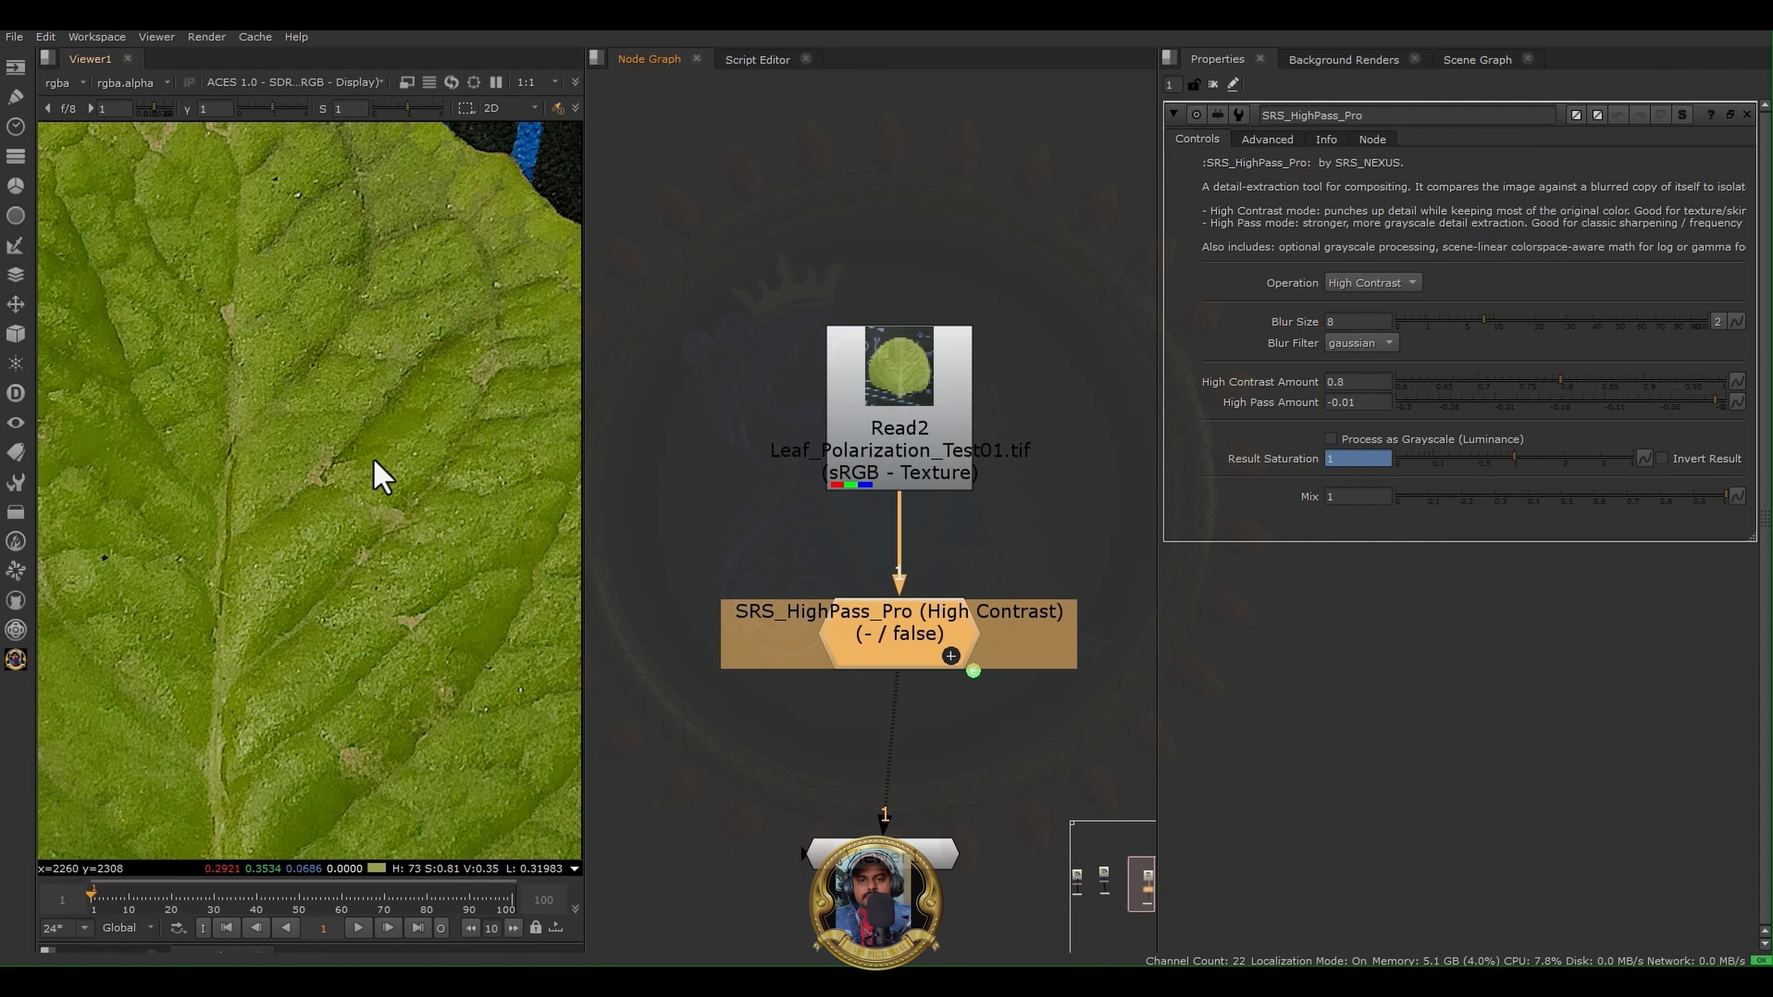
pyautogui.scroll(-7, 388, 523)
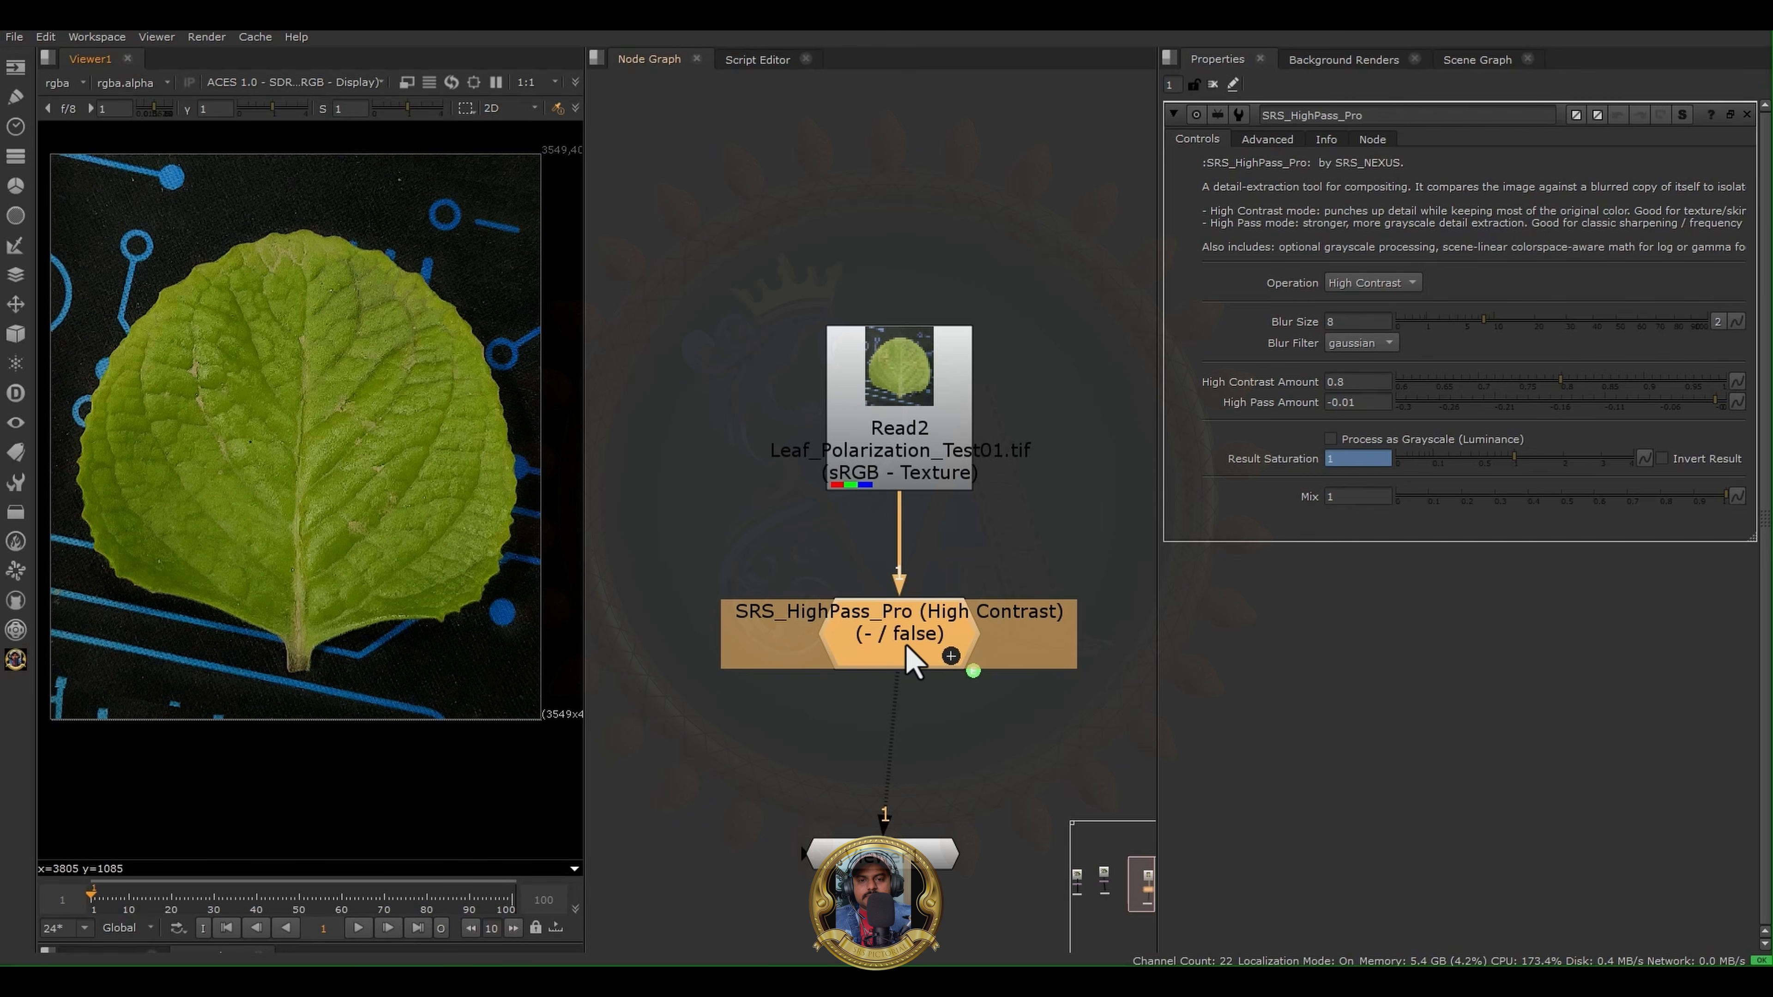
# - Set the SRS HighPass Pro operation to High Pass and inspect the extracted leaf detail
pyautogui.click(1367, 285)
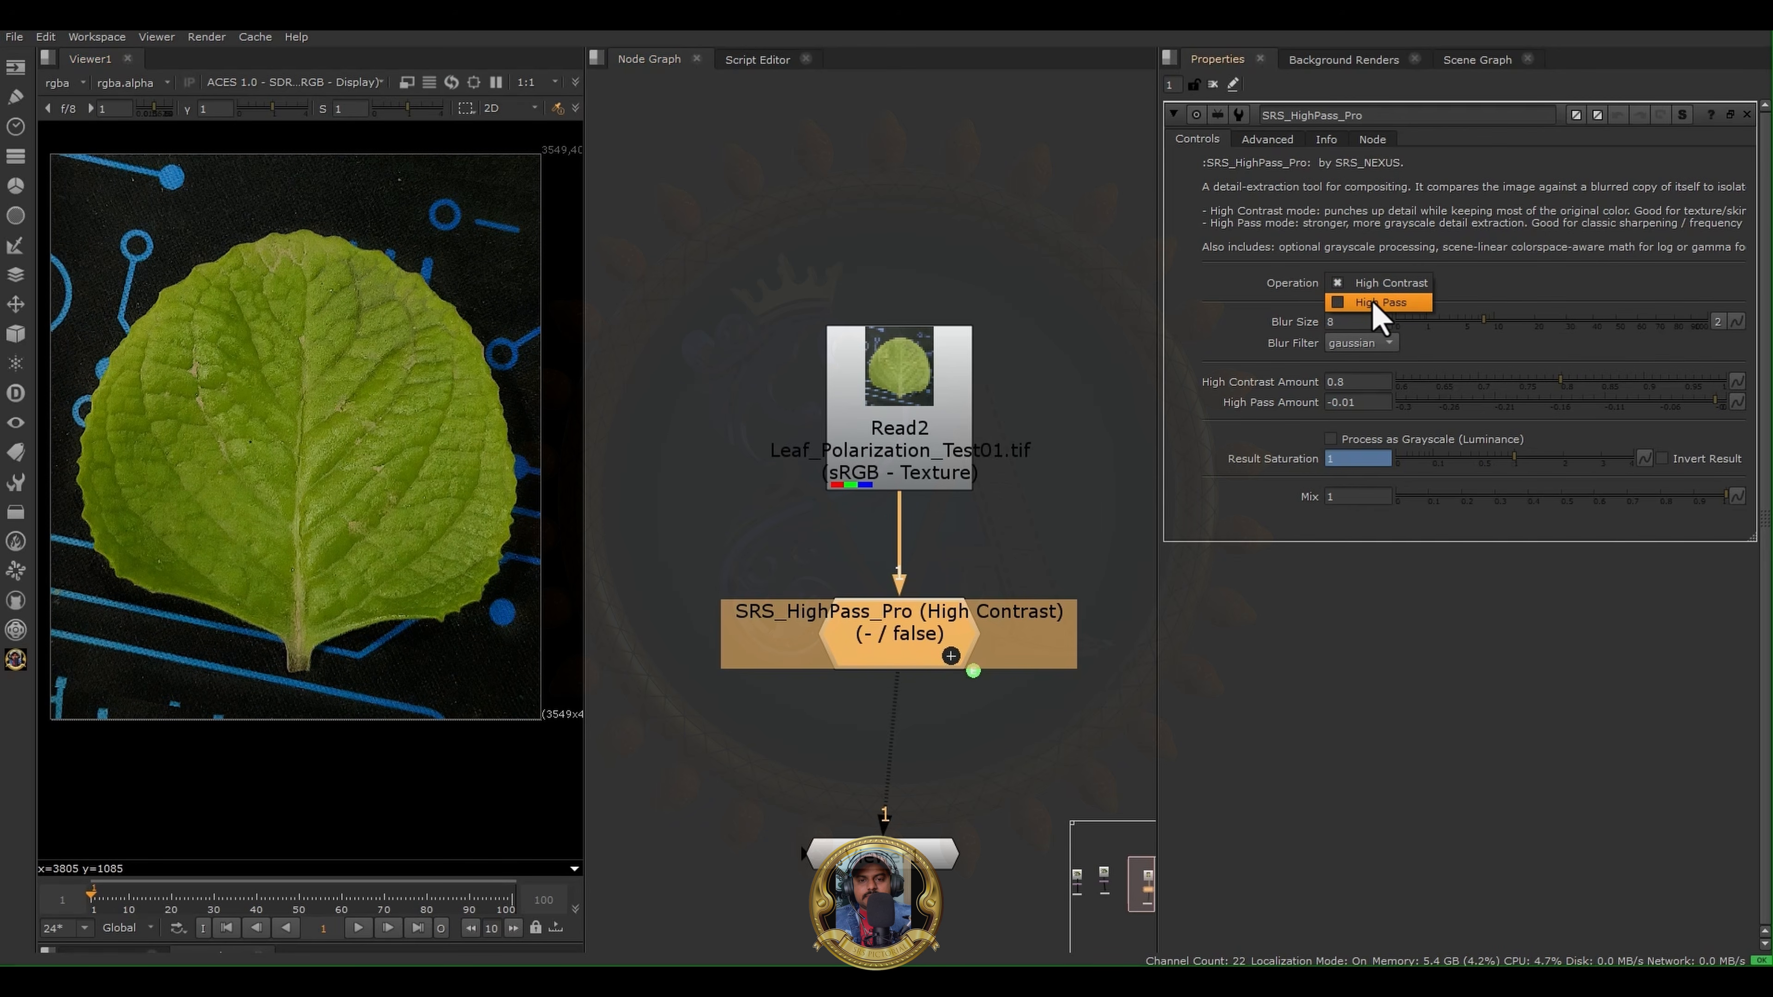
pyautogui.click(1378, 304)
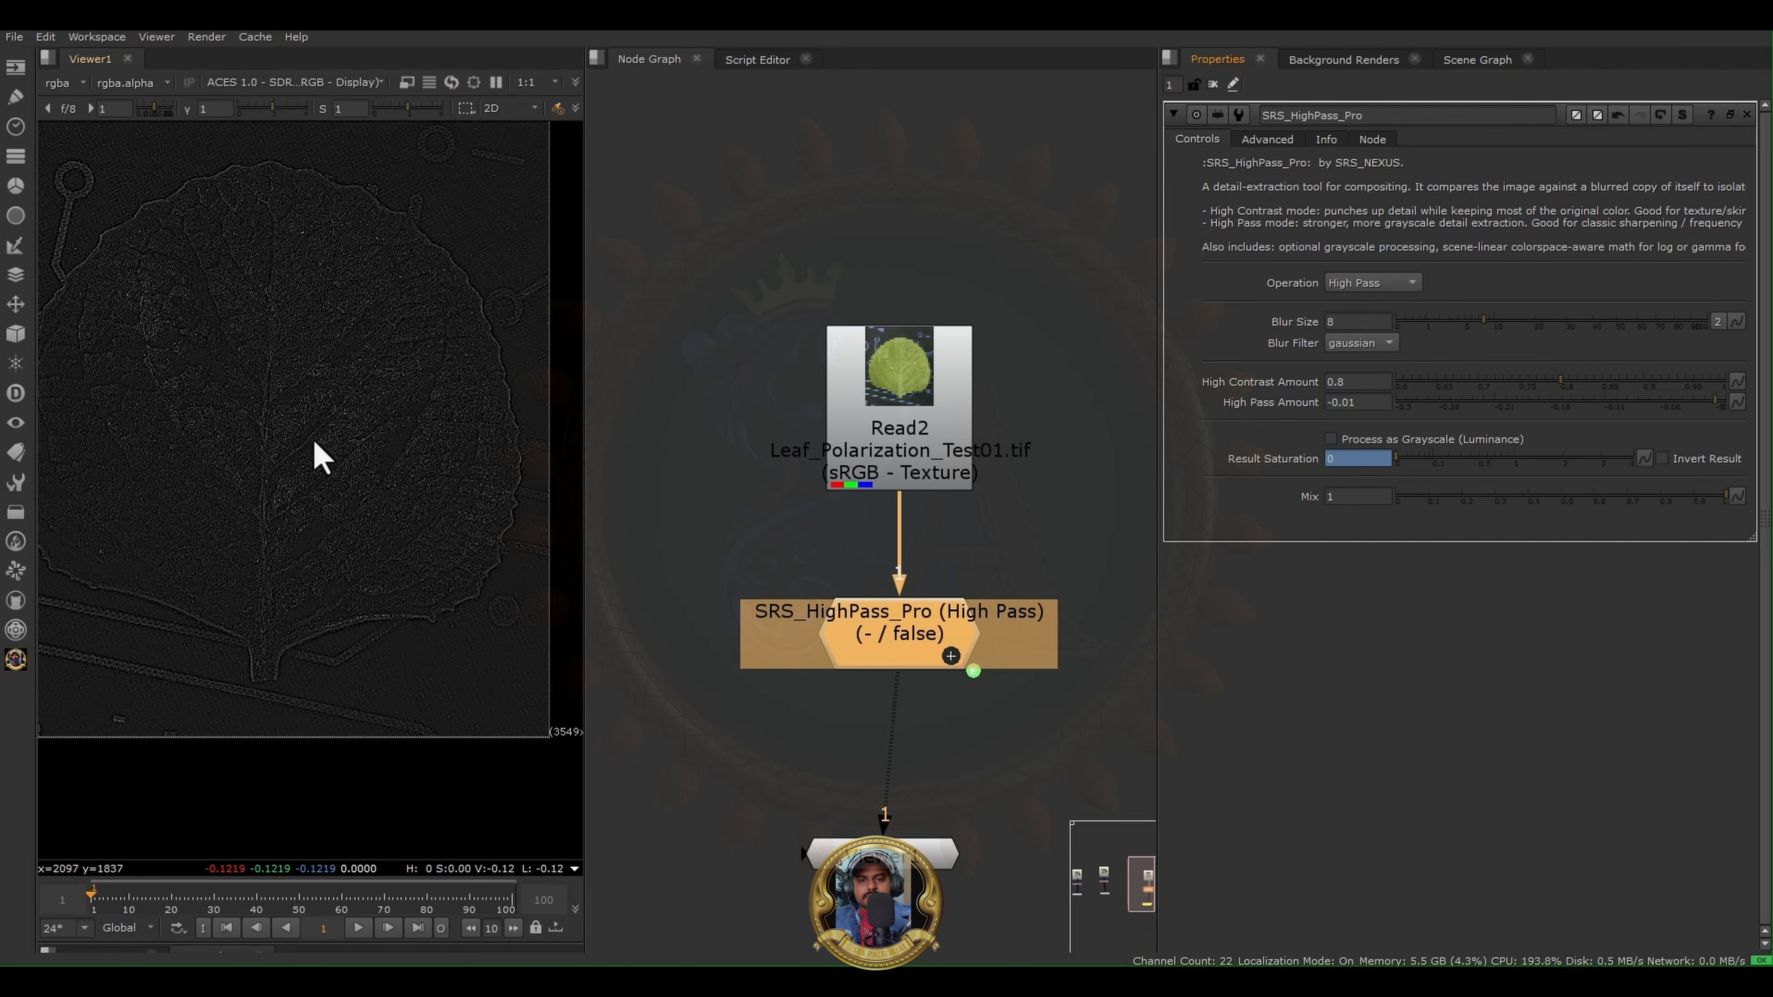
pyautogui.scroll(5, 277, 482)
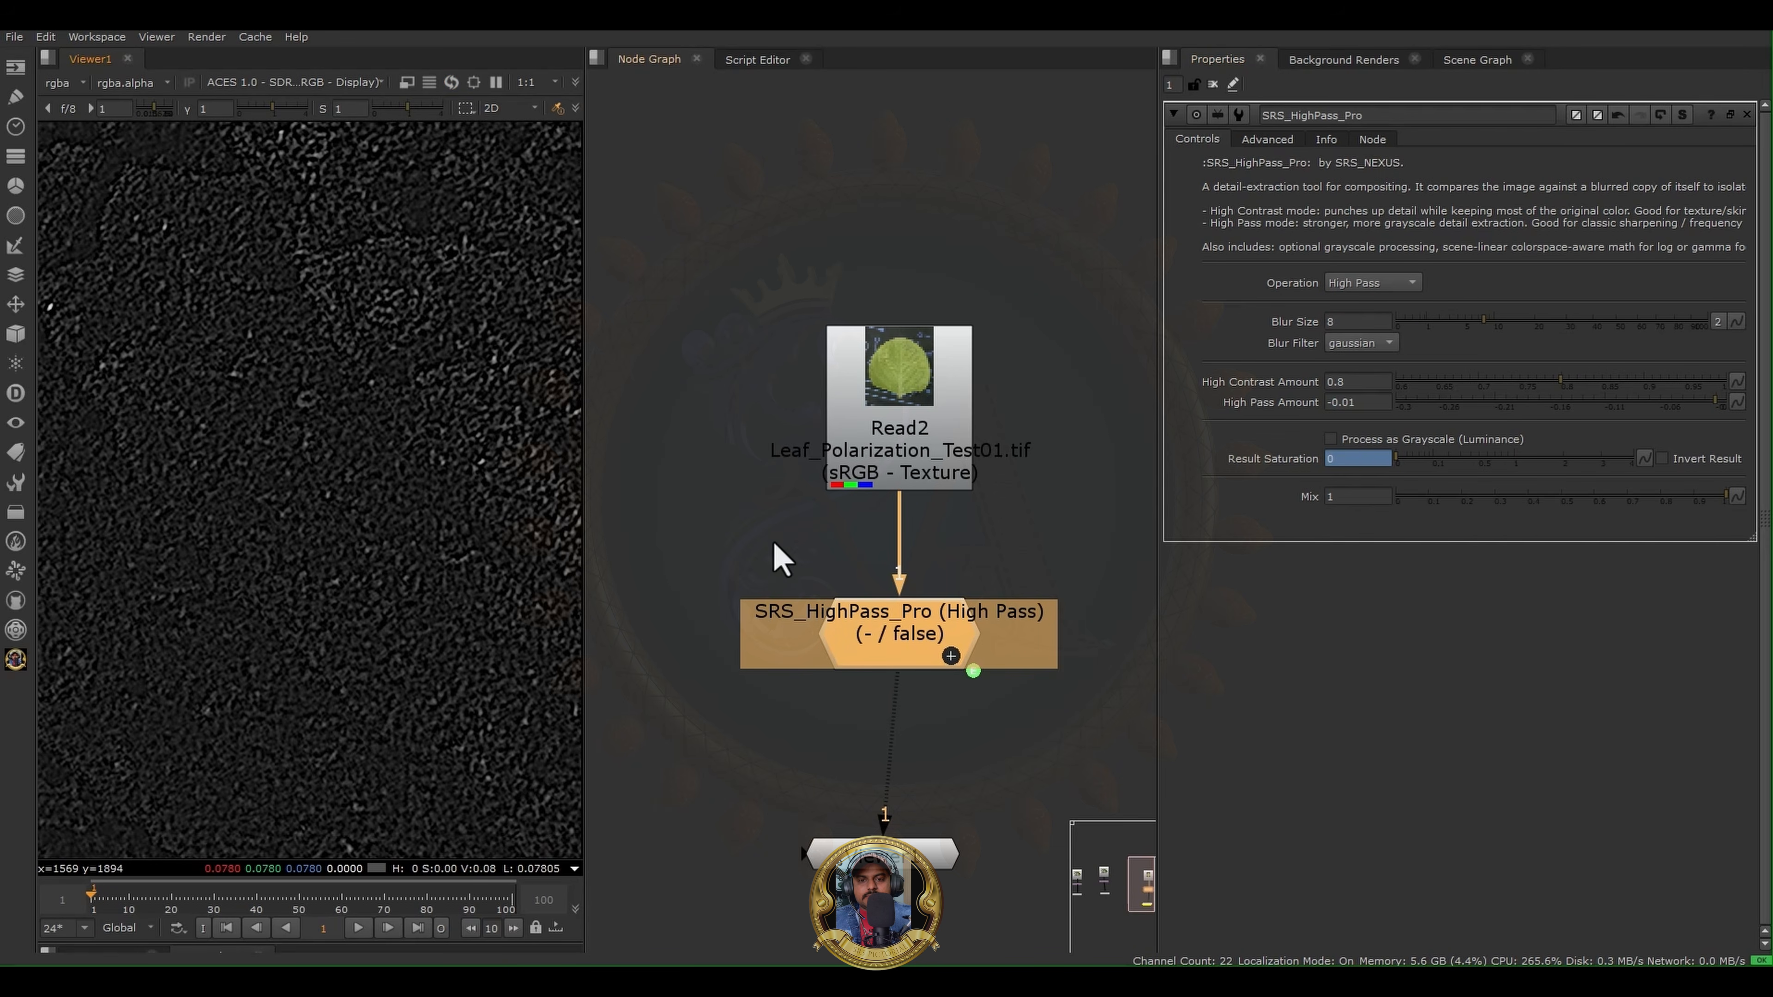
pyautogui.scroll(-6, 779, 559)
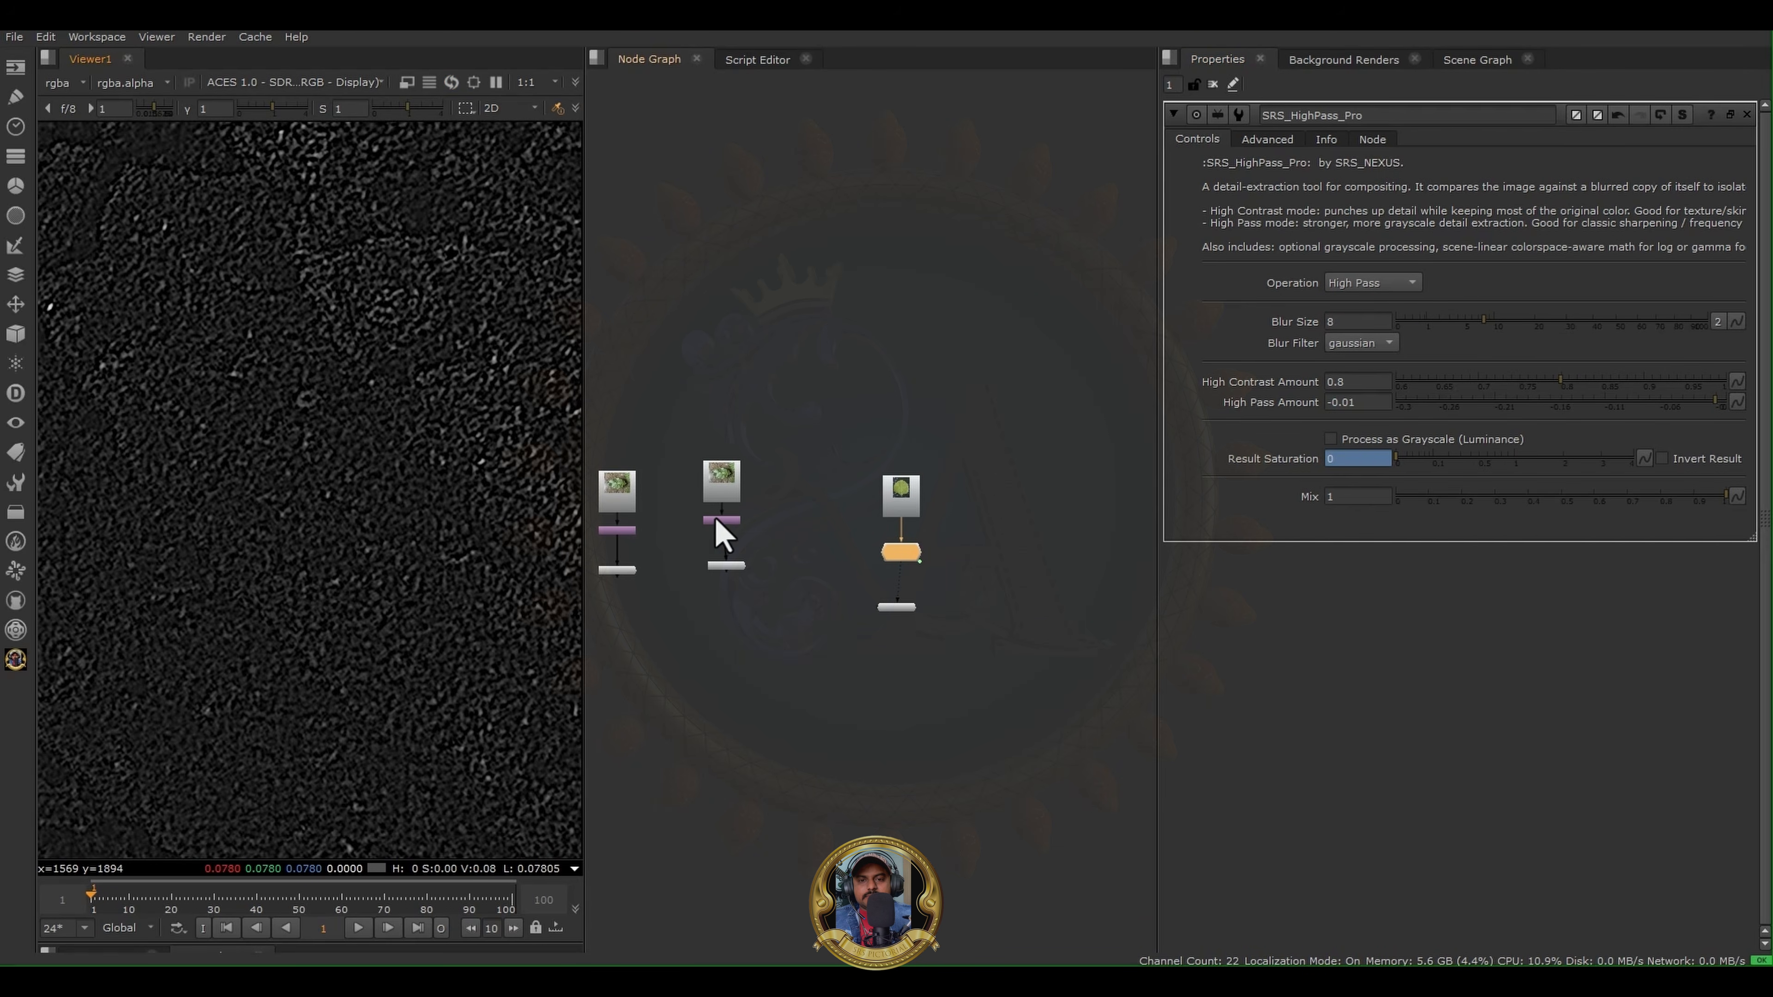
# - Duplicate the IMG_6089.jpg Read node with its Reformat node beside the Read2 leaf branch
pyautogui.moveTo(661, 422); pyautogui.dragTo(801, 571)
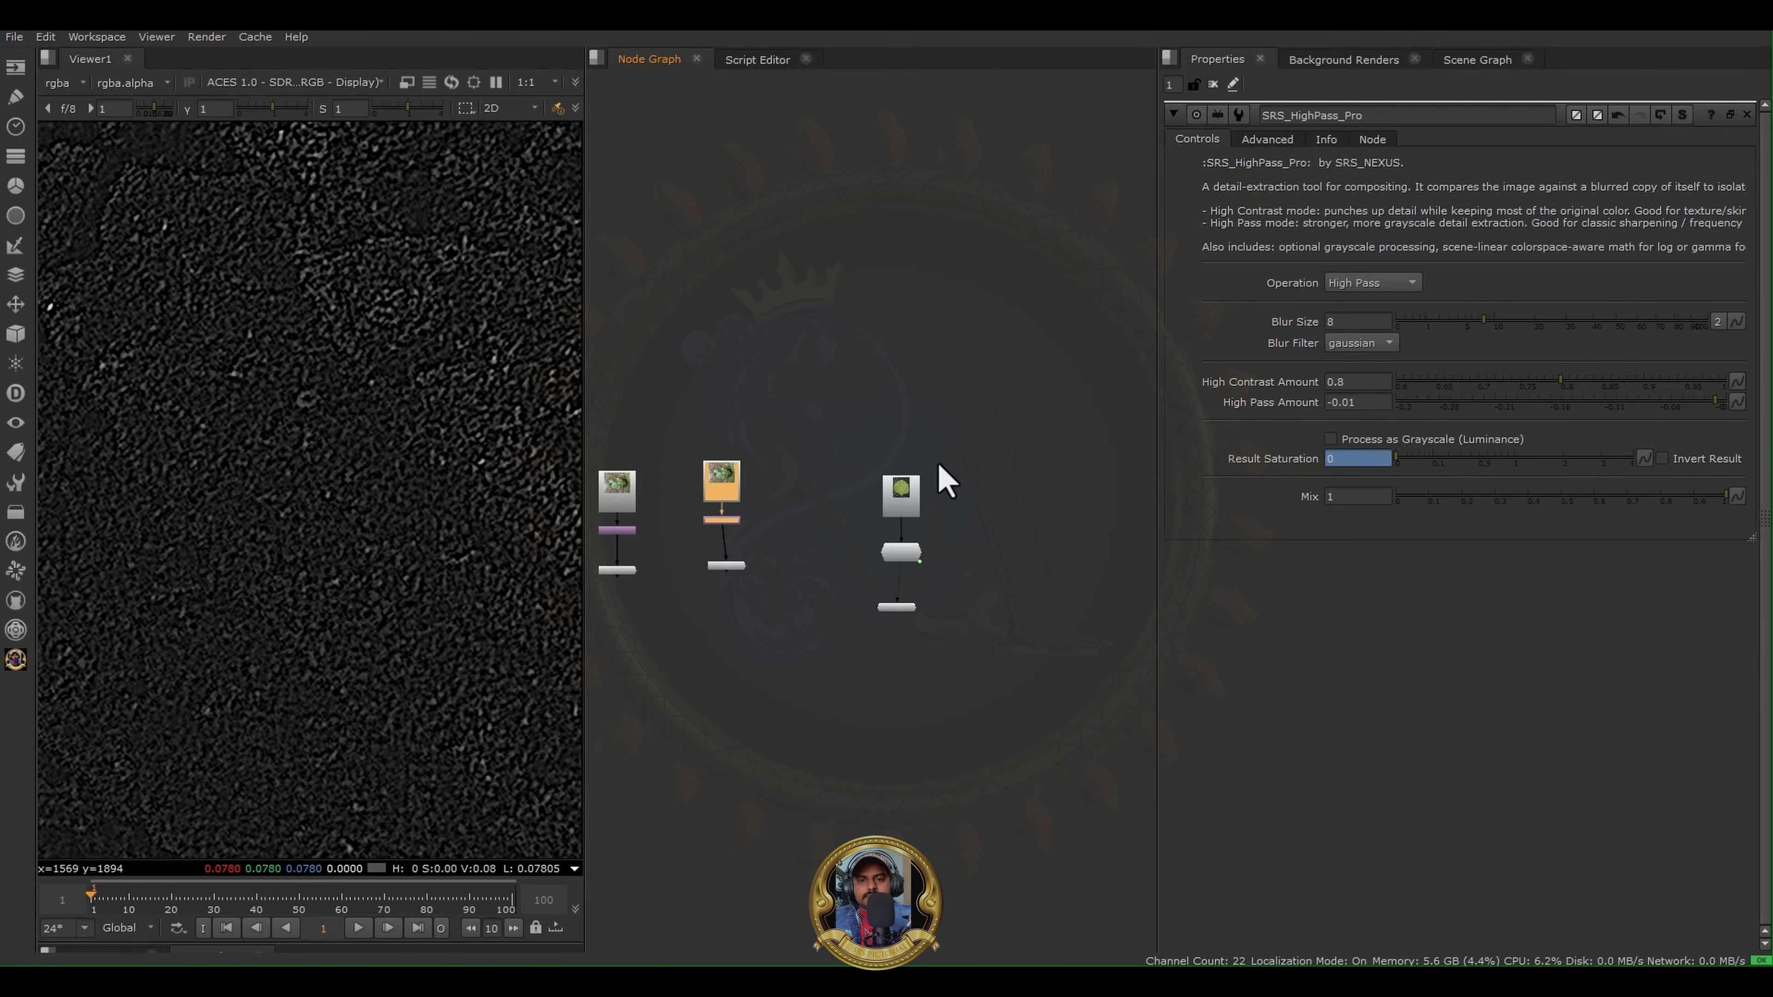
pyautogui.moveTo(988, 490); pyautogui.dragTo(890, 490, button='middle')
pyautogui.click(890, 491)
pyautogui.hotkey('ctrl', 'v')
pyautogui.scroll(3, 864, 518)
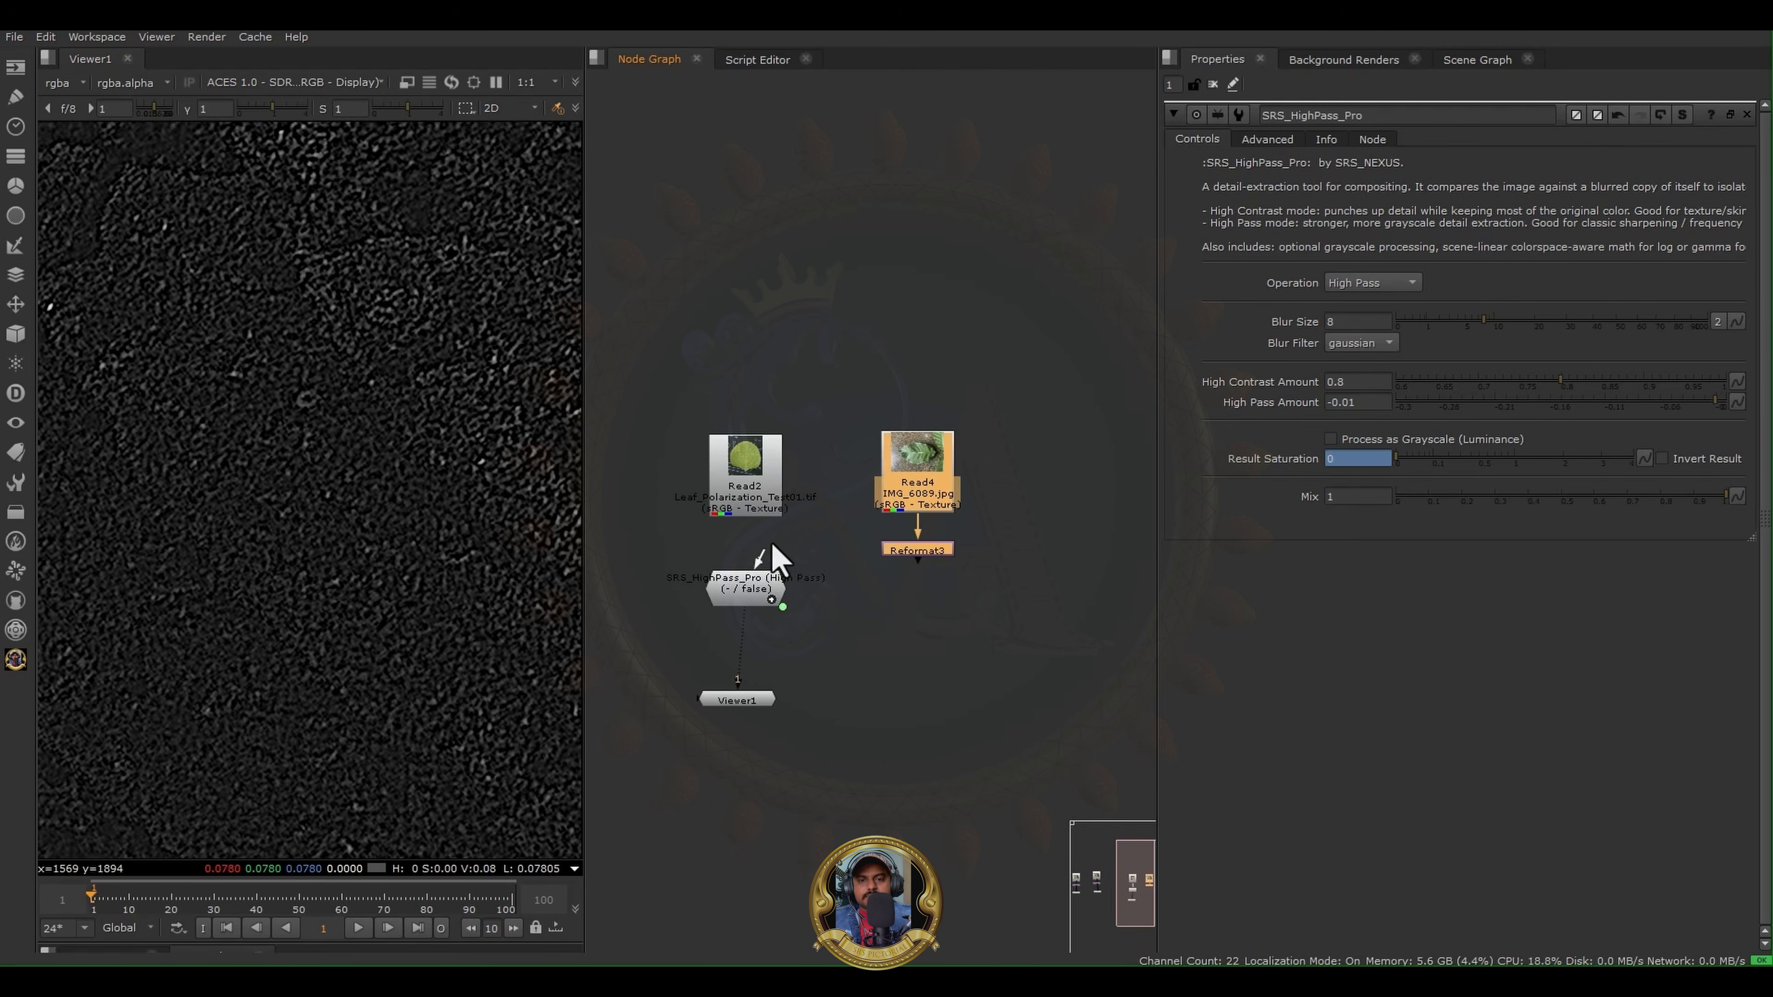
# - Move Read2 aside, connect the SRS HighPass Pro input to Reformat3, and inspect the leaf's high-pass result
pyautogui.moveTo(773, 545); pyautogui.dragTo(771, 547)
pyautogui.moveTo(728, 466); pyautogui.dragTo(668, 414)
pyautogui.moveTo(718, 556); pyautogui.dragTo(920, 549)
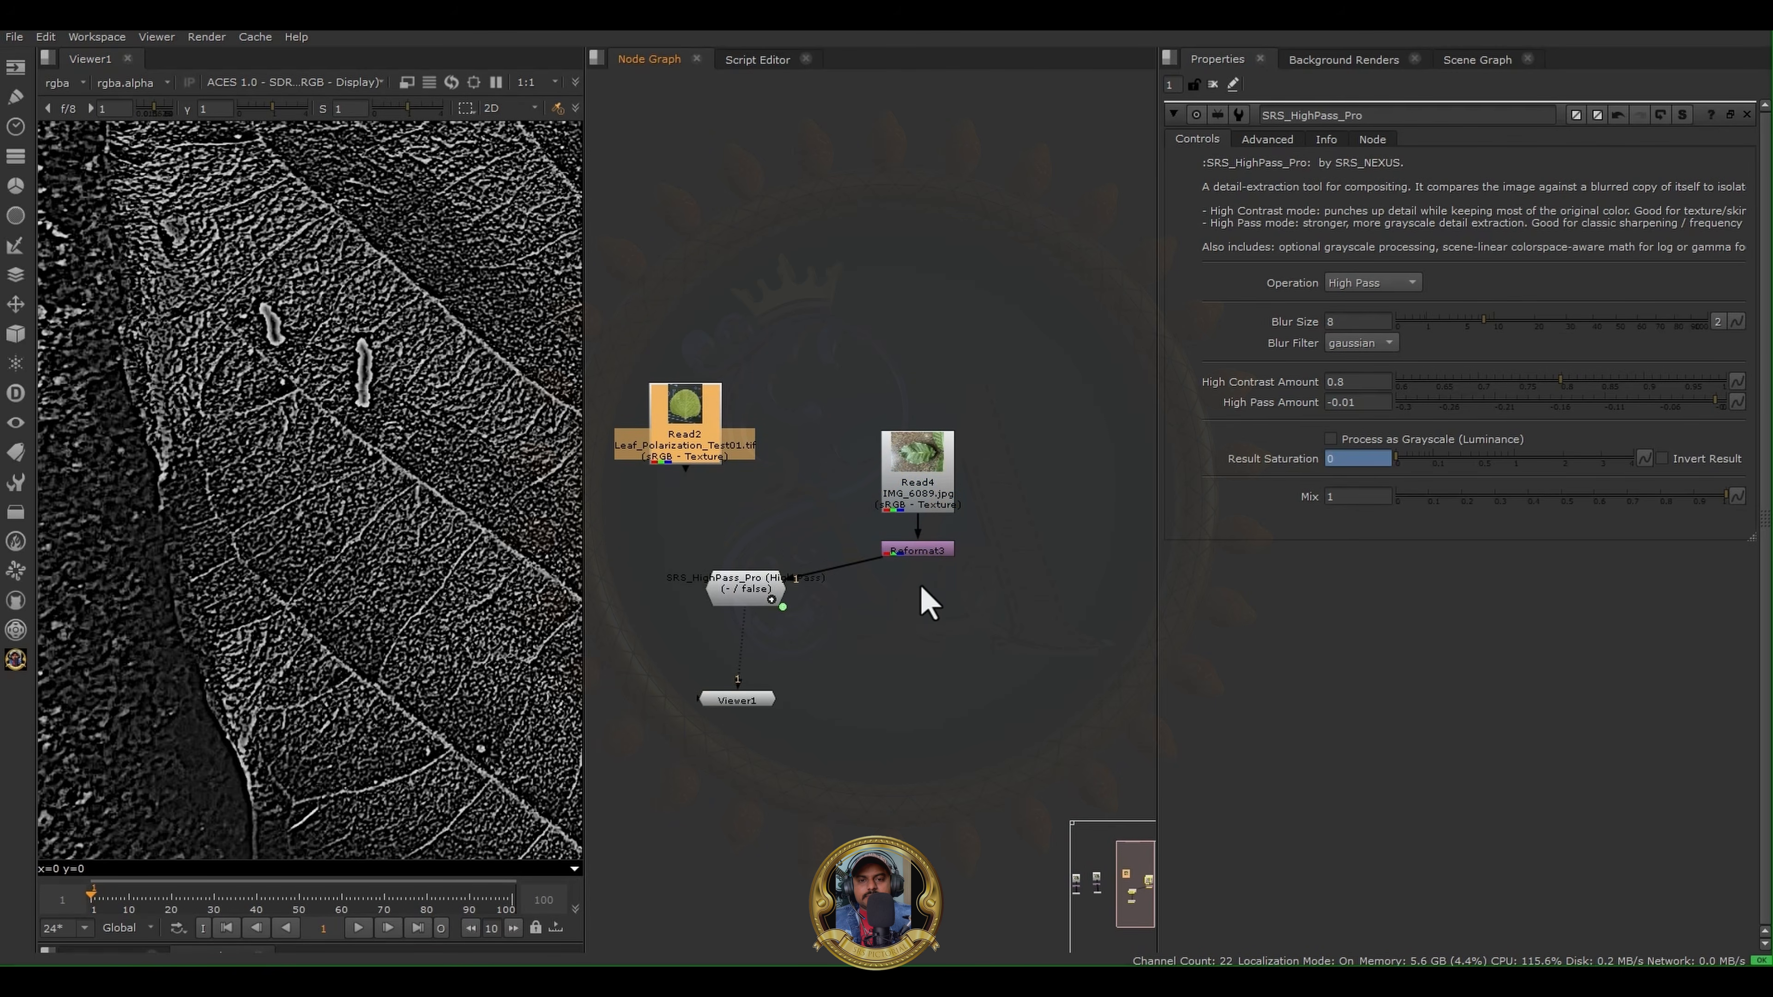
pyautogui.scroll(-3, 389, 487)
pyautogui.scroll(4, 321, 447)
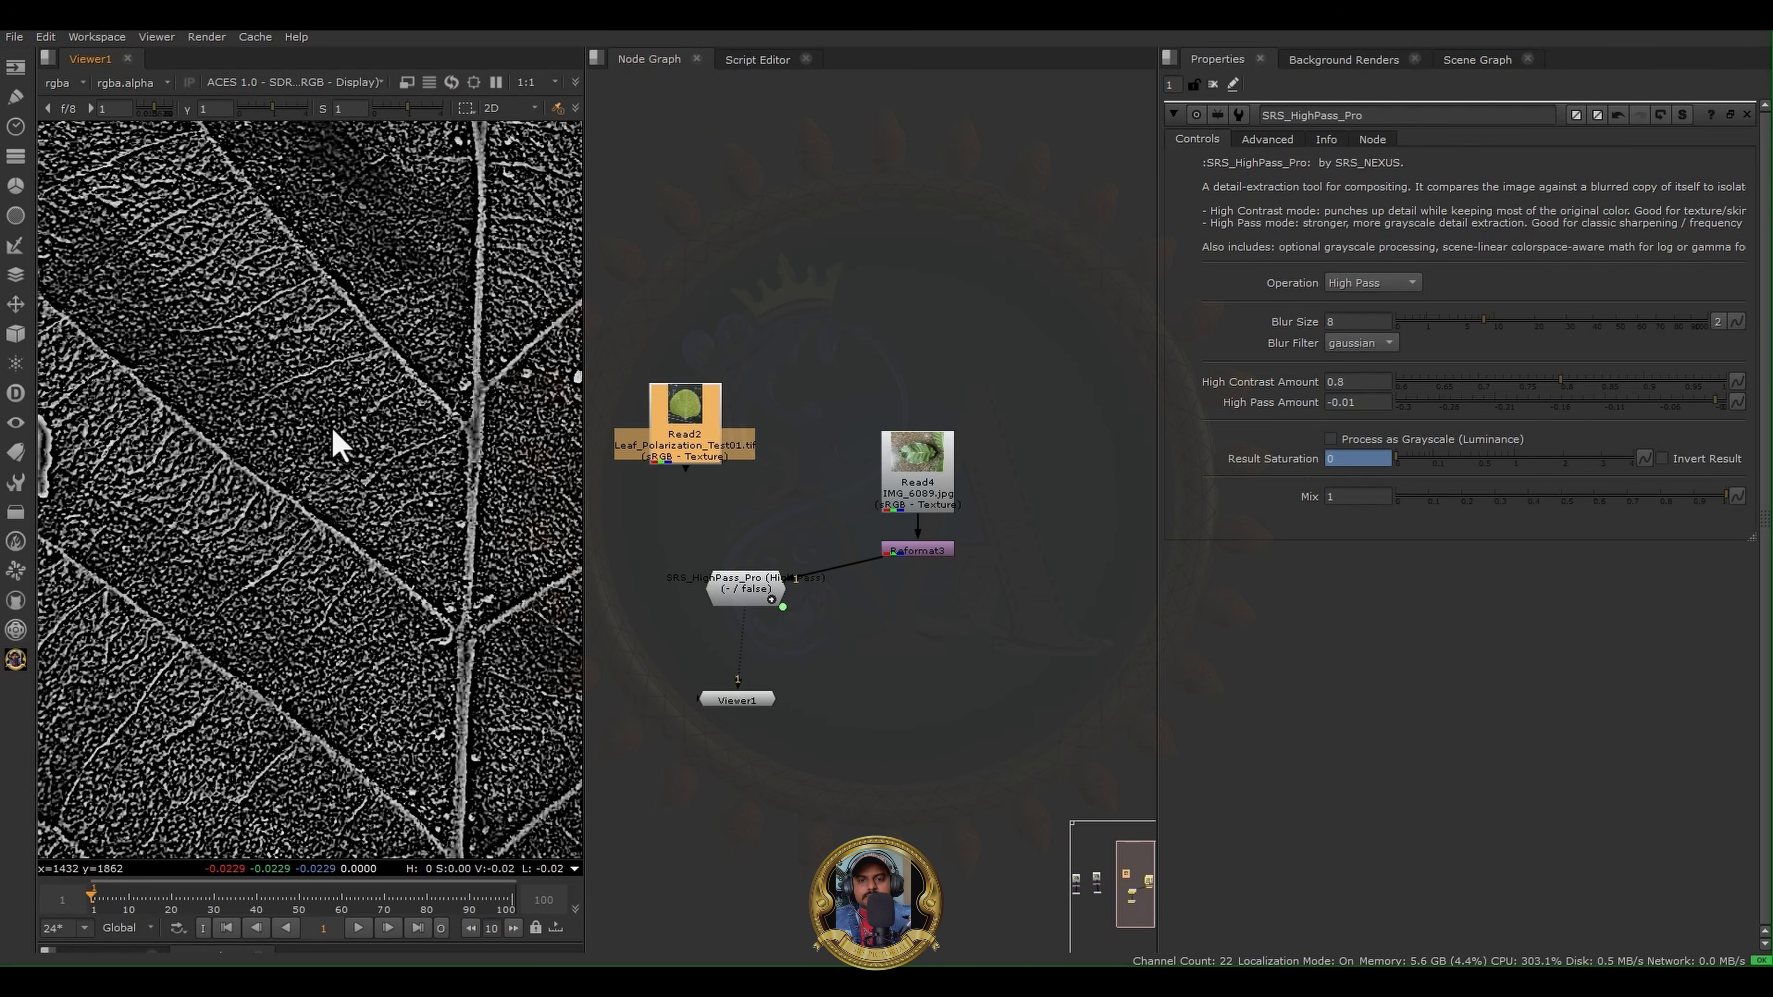
pyautogui.scroll(-3, 296, 415)
pyautogui.scroll(3, 407, 443)
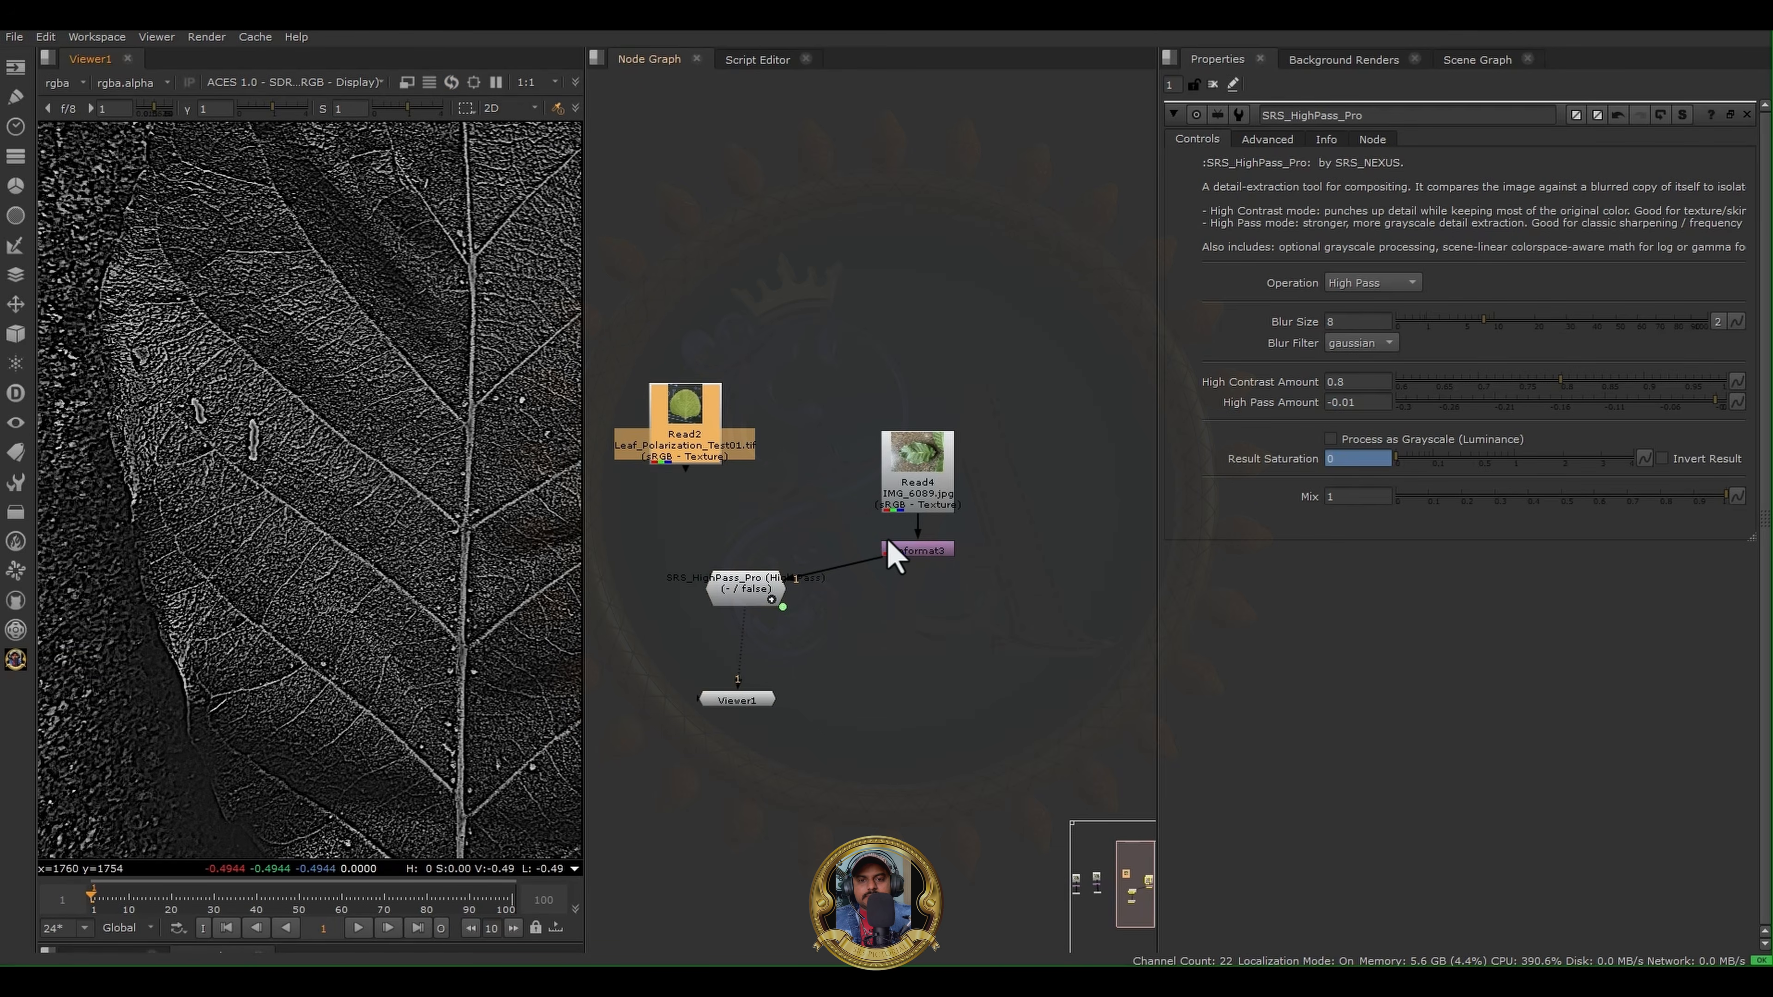
pyautogui.click(738, 593)
pyautogui.click(772, 600)
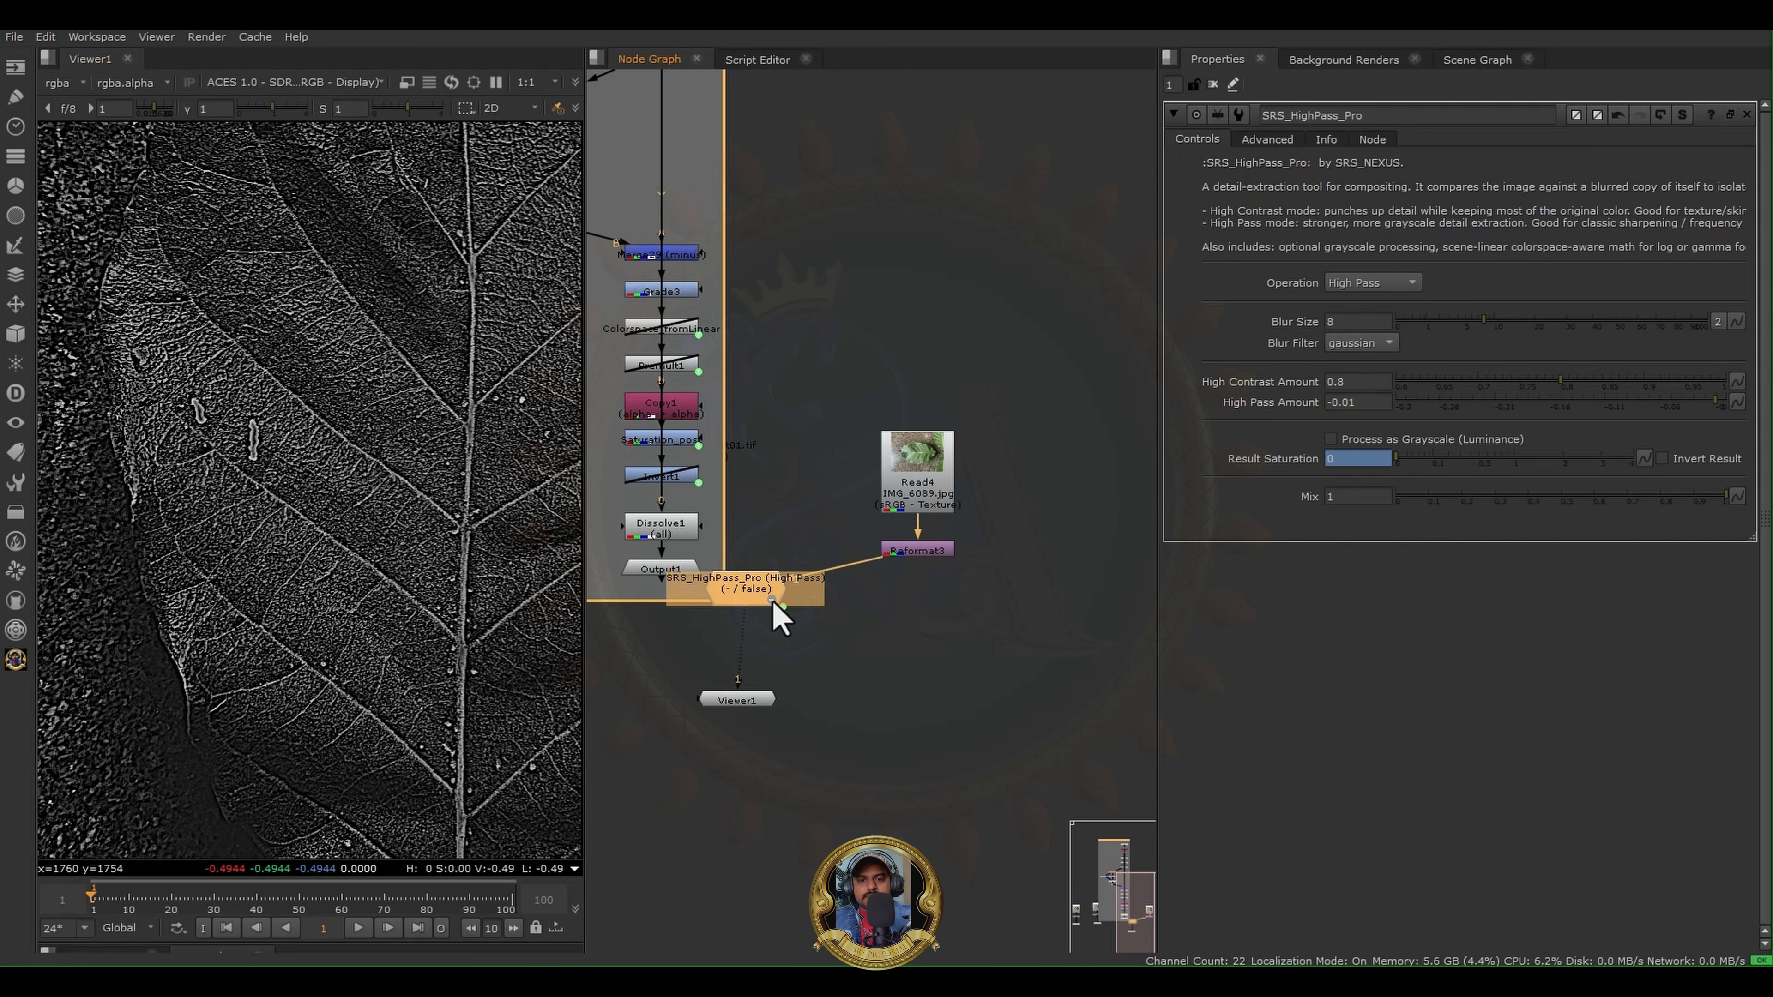
pyautogui.scroll(-2, 702, 363)
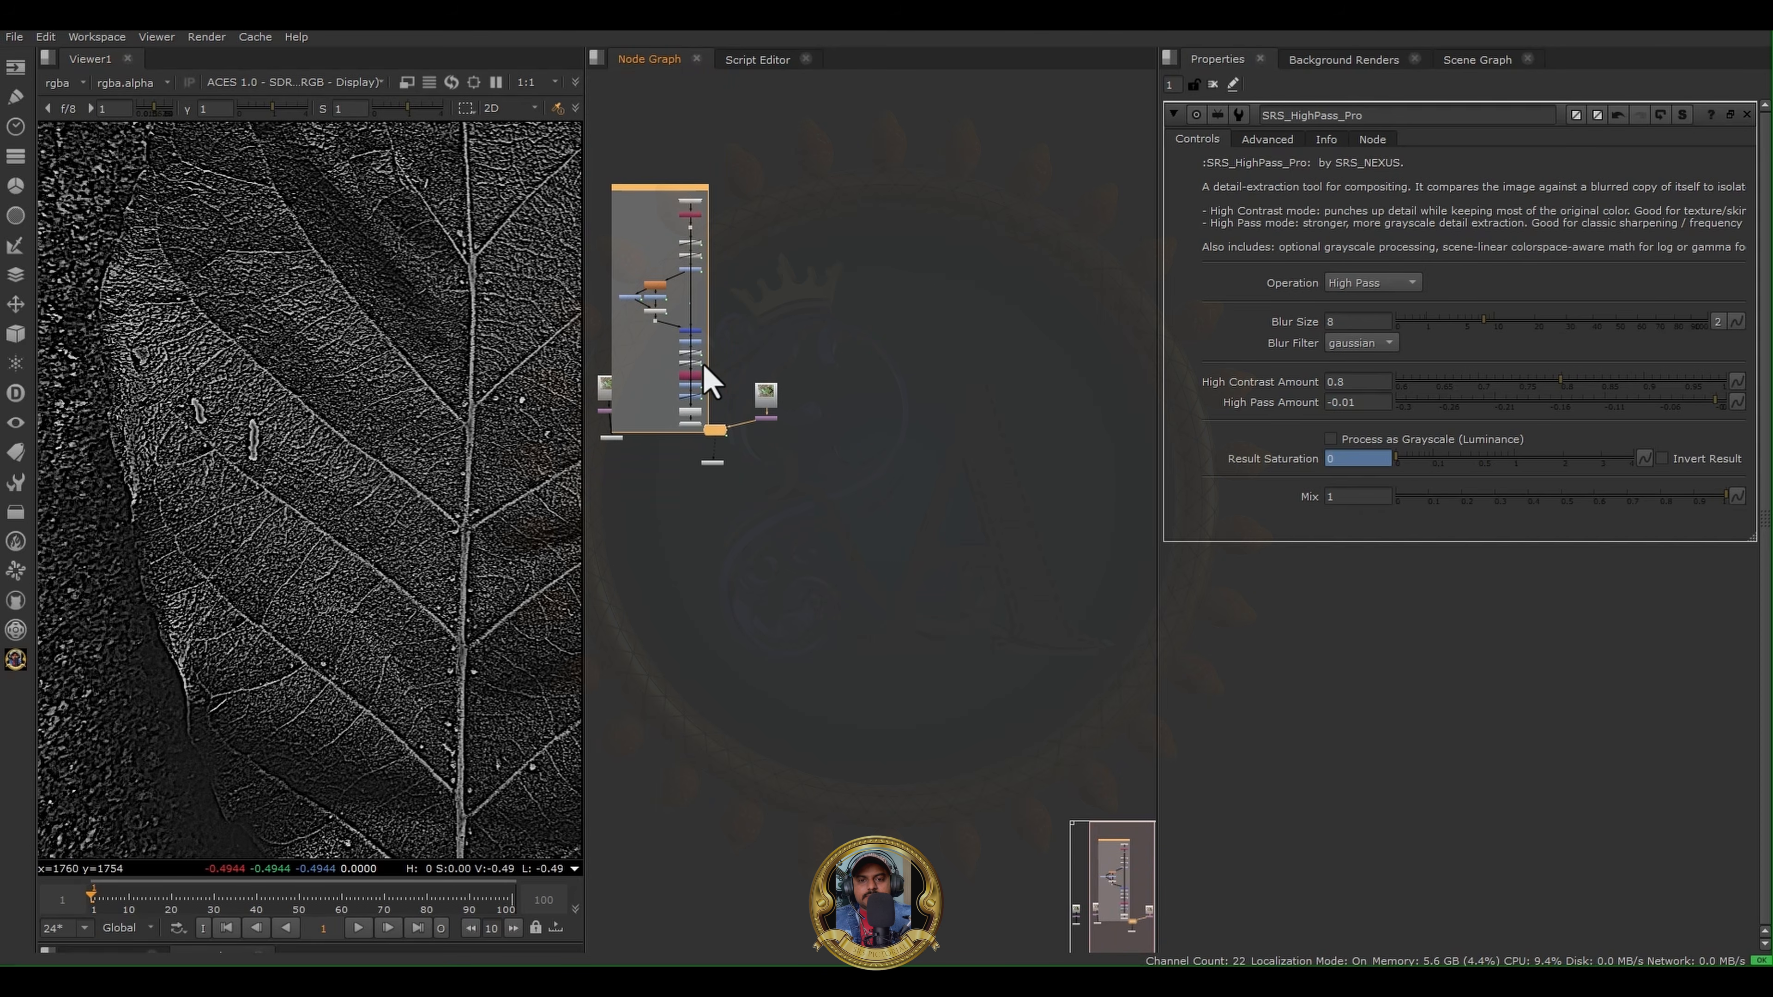
pyautogui.scroll(5, 702, 362)
pyautogui.click(721, 443)
# - Place the SRS HighPass Pro node directly below Reformat3 in the node graph
pyautogui.moveTo(824, 475); pyautogui.dragTo(941, 578, button='middle')
pyautogui.moveTo(797, 546); pyautogui.dragTo(1097, 610)
pyautogui.moveTo(872, 510); pyautogui.dragTo(594, 517, button='middle')
pyautogui.moveTo(767, 588); pyautogui.dragTo(814, 593)
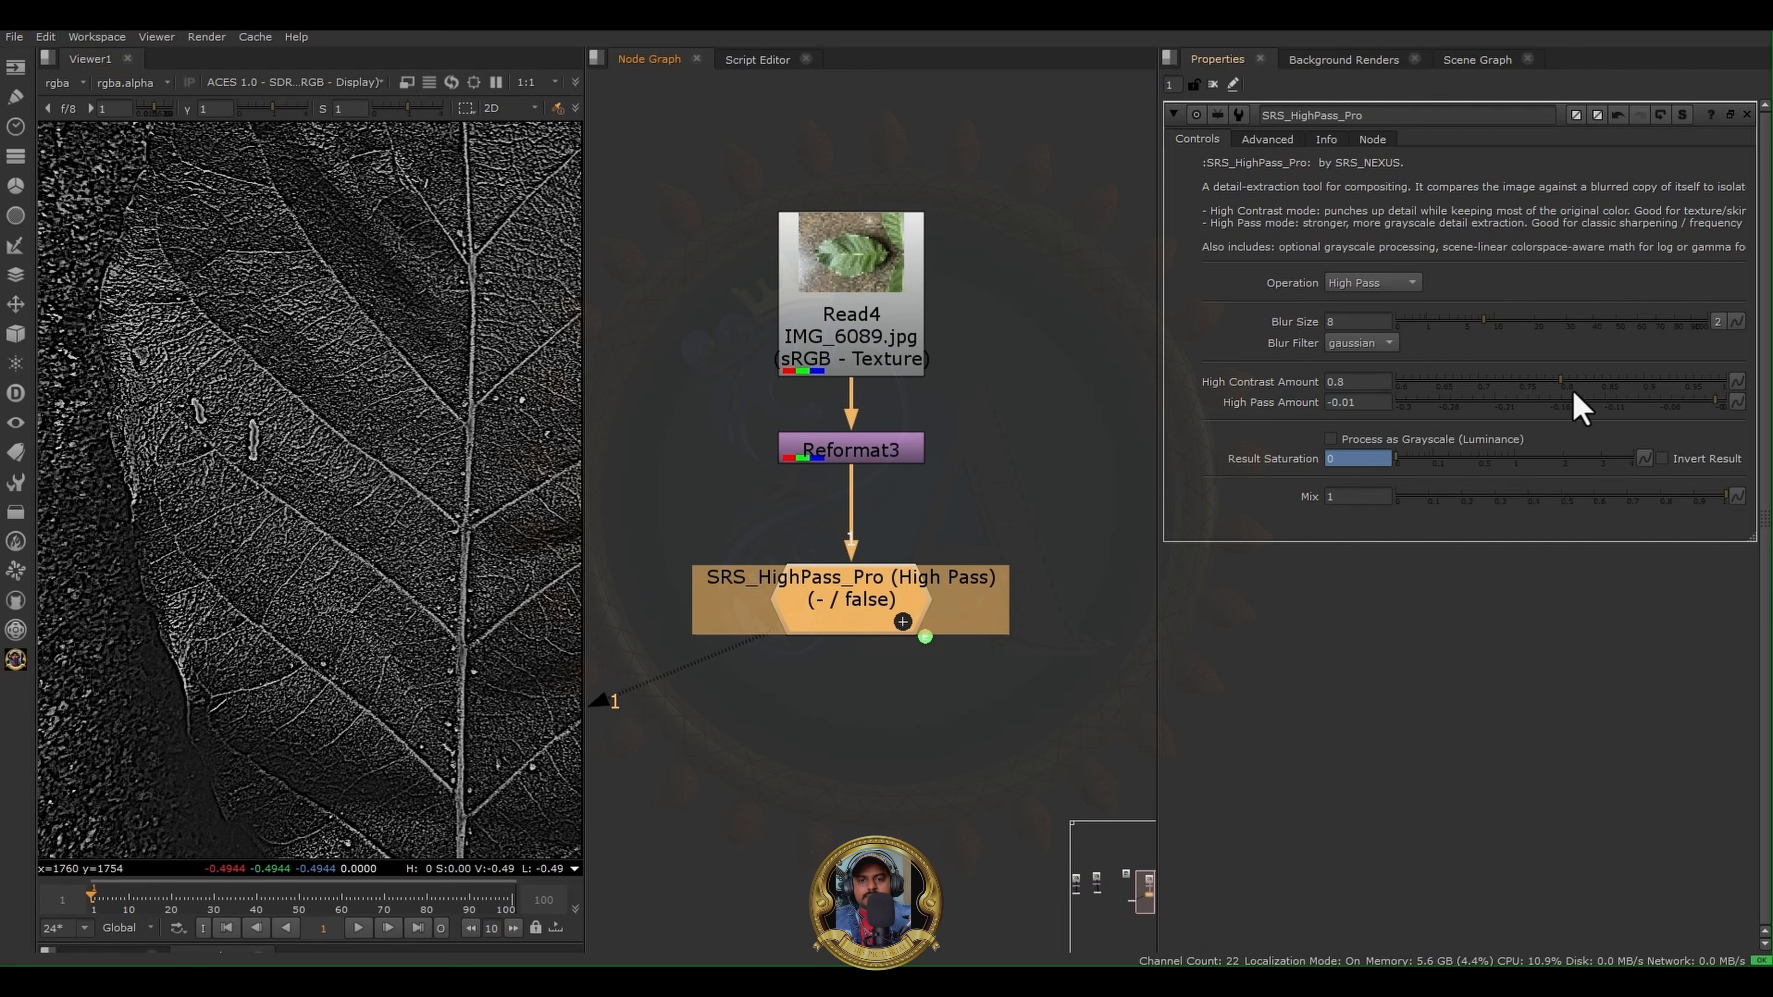
# - Set High Contrast Amount to 0.65 and High Pass Amount to -0.134 on SRS HighPass Pro, checking the leaf detail
pyautogui.moveTo(1561, 385)
pyautogui.mouseDown()
pyautogui.moveTo(1436, 384)
pyautogui.moveTo(1460, 408)
pyautogui.moveTo(1586, 407)
pyautogui.mouseUp()
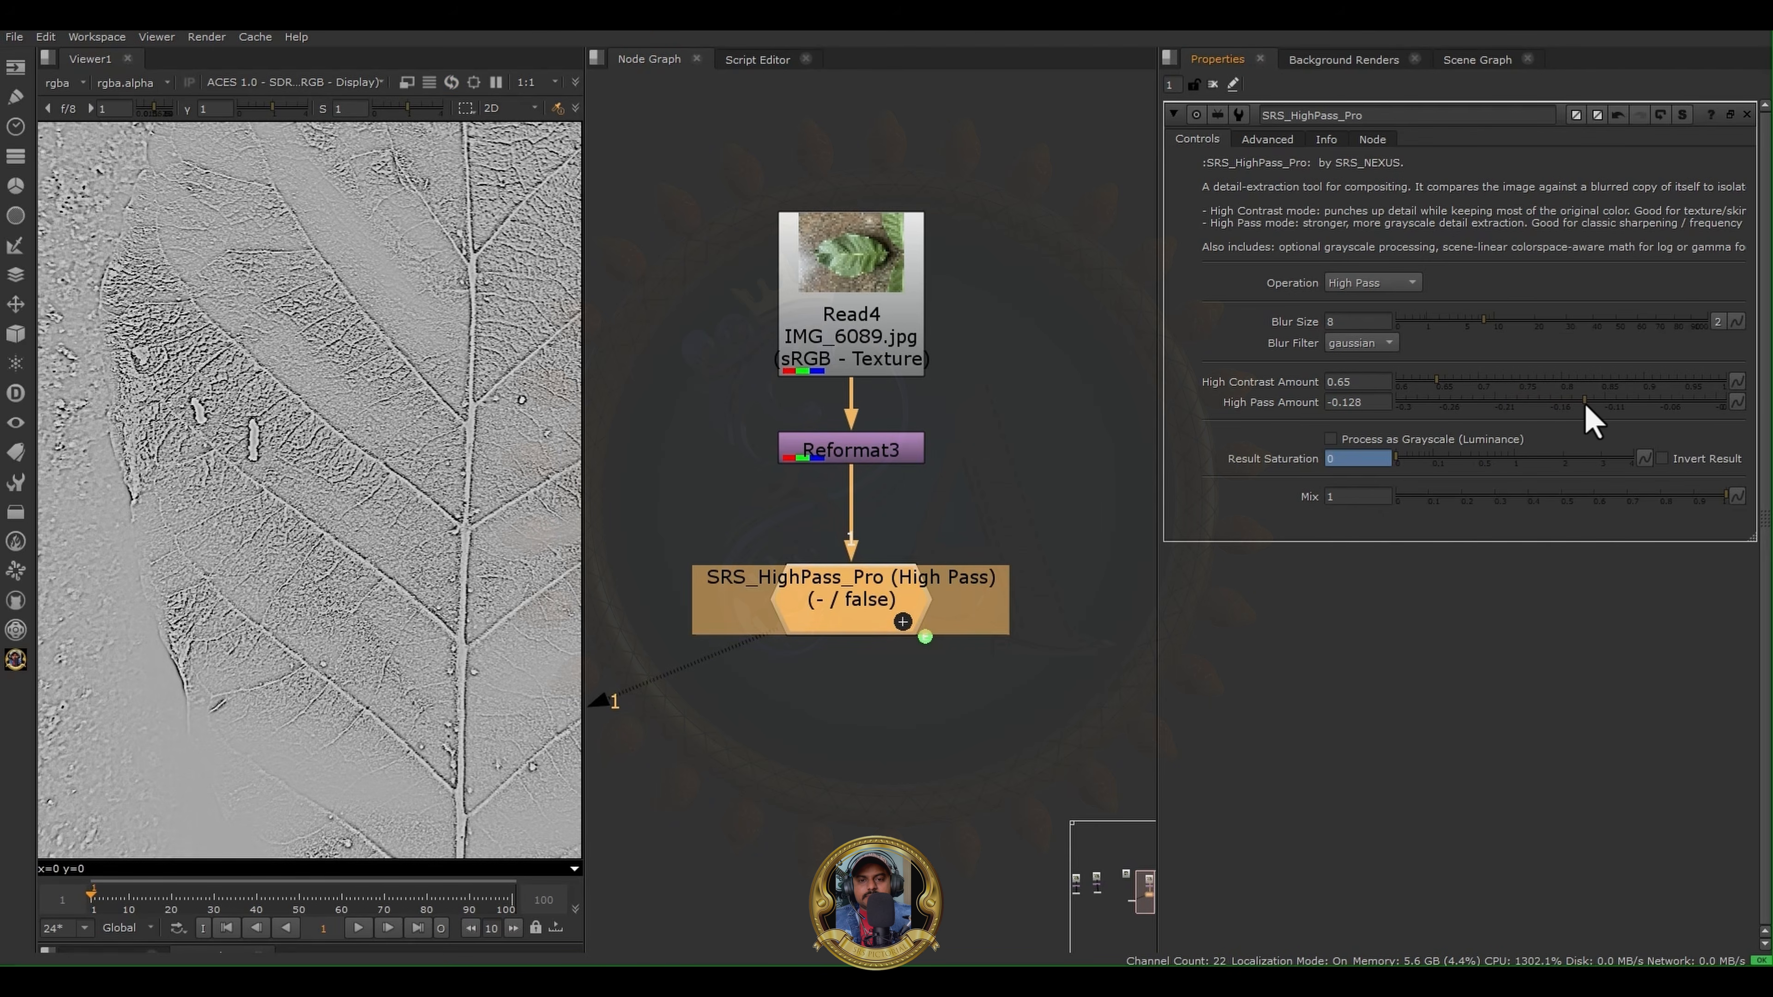
pyautogui.scroll(-8, 349, 405)
pyautogui.scroll(8, 333, 403)
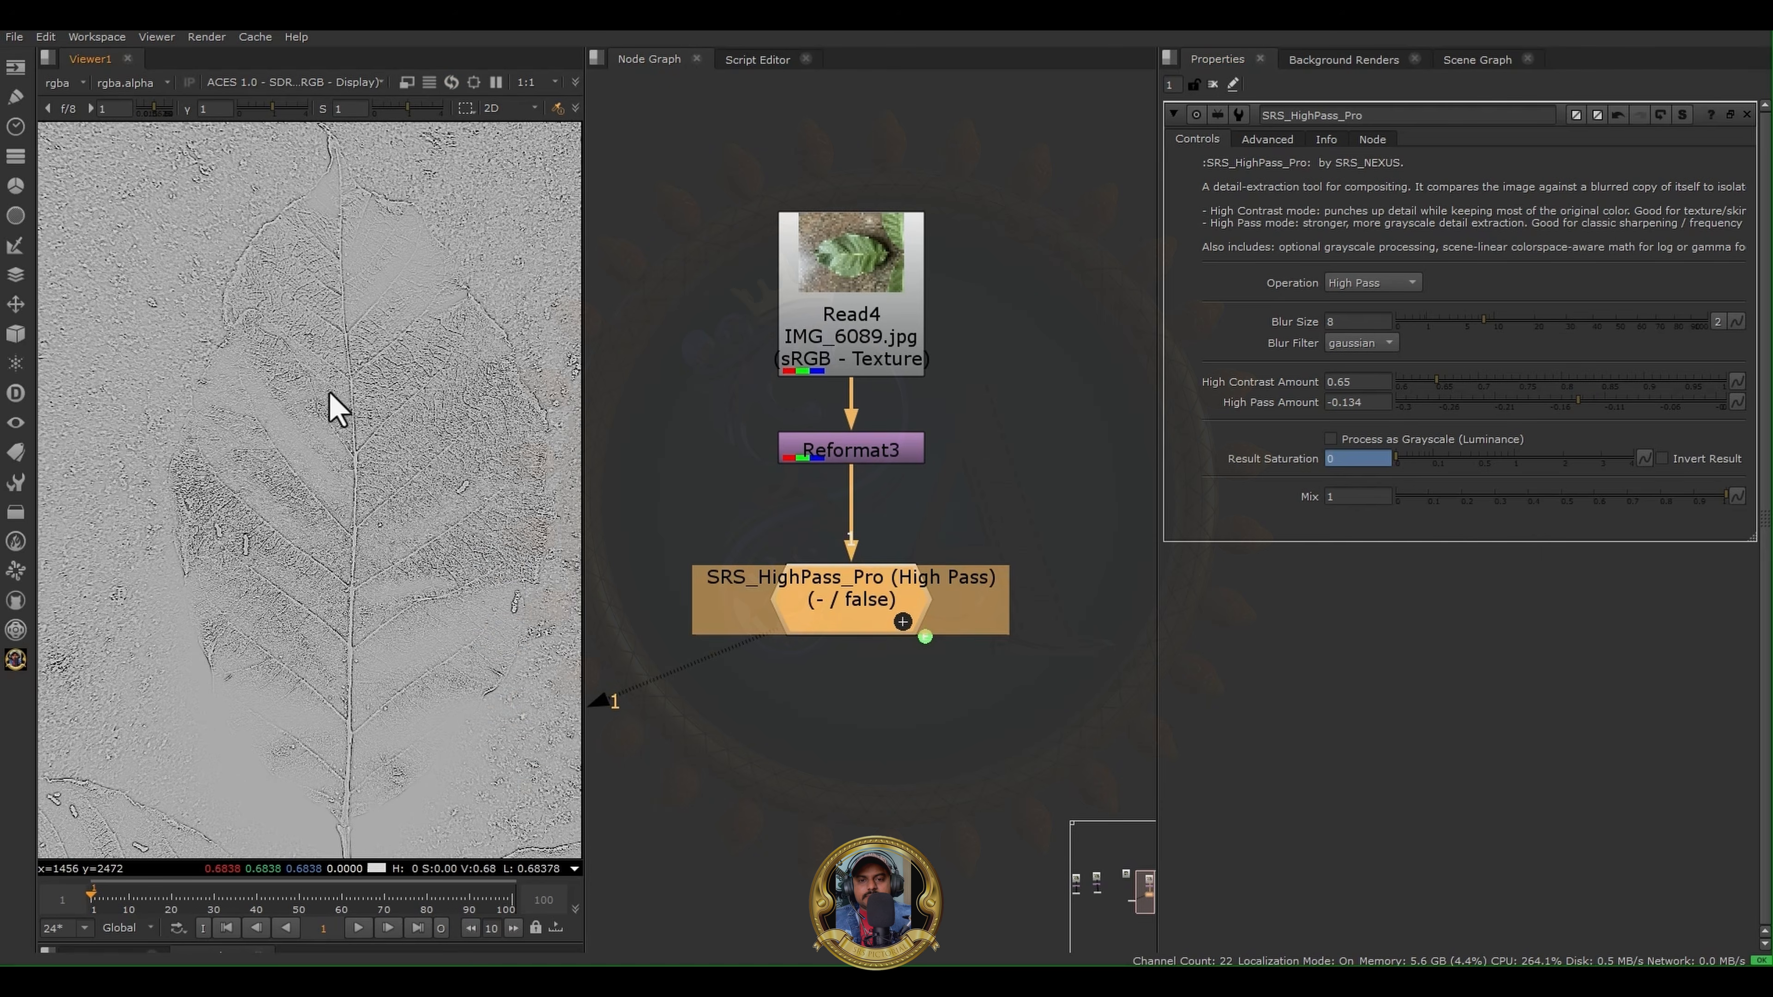
pyautogui.scroll(-1, 339, 457)
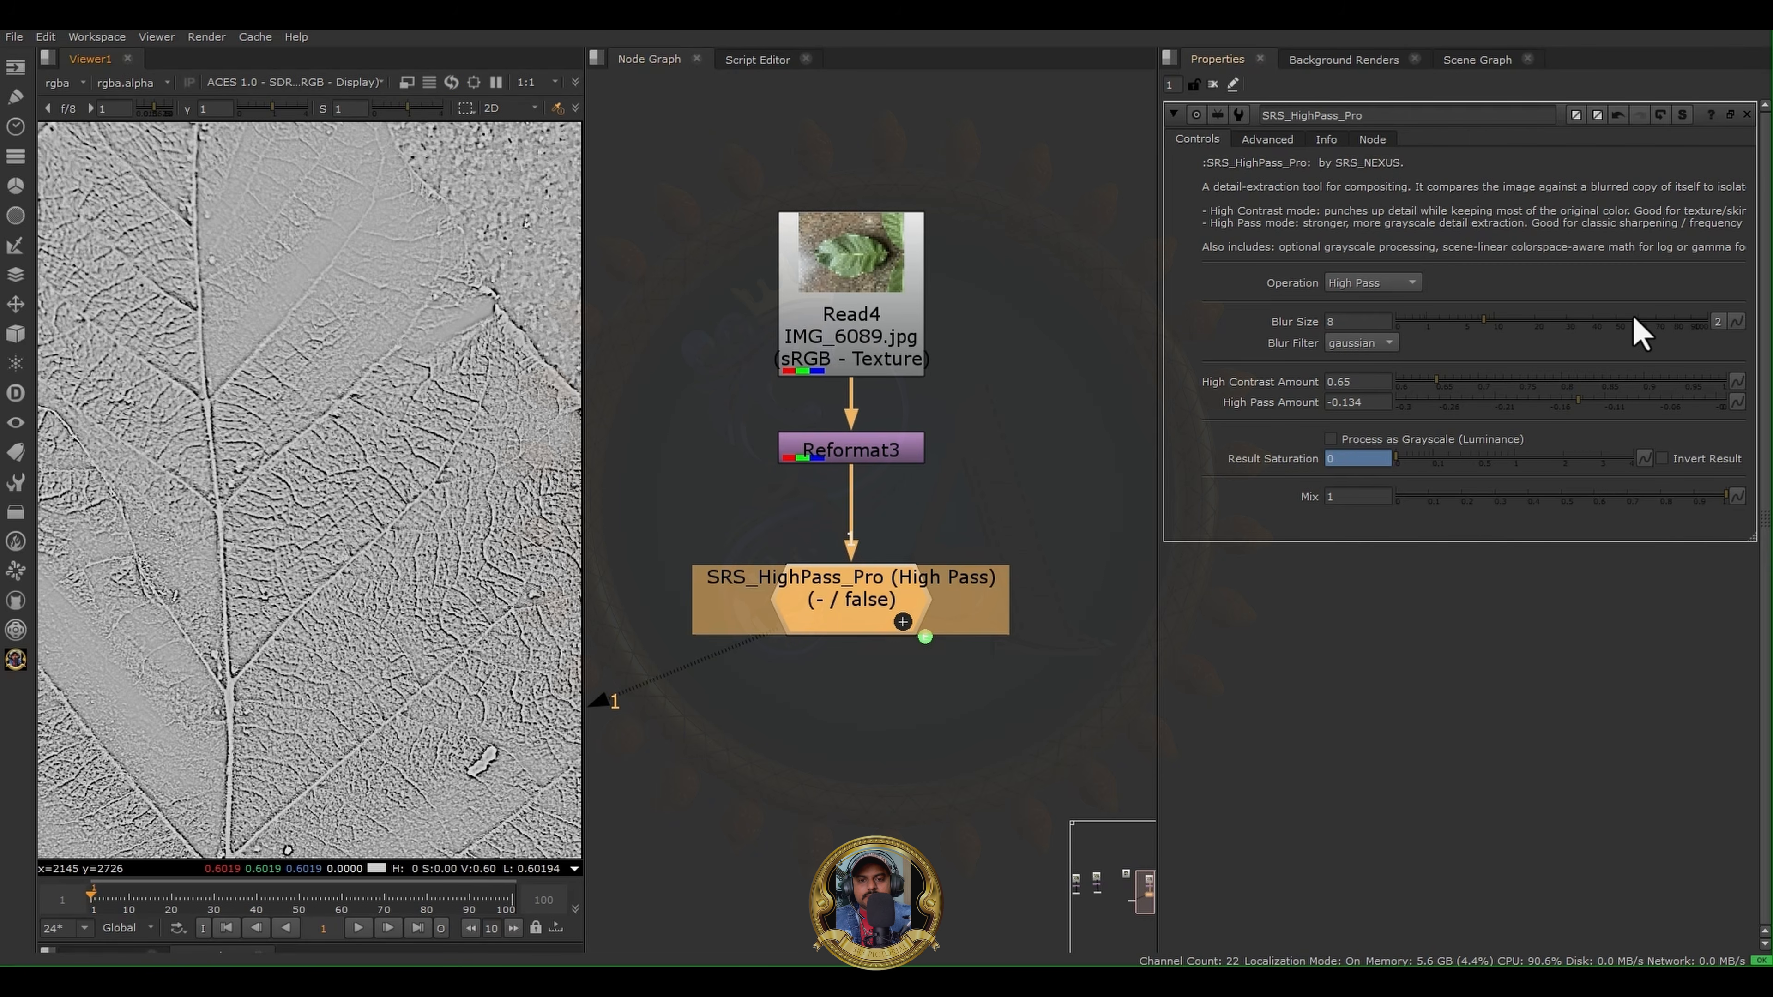
# - Try a Blur Size of 26 on SRS HighPass Pro, settle on 6.6, and inspect the leaf veins
pyautogui.moveTo(1470, 322); pyautogui.dragTo(1549, 344)
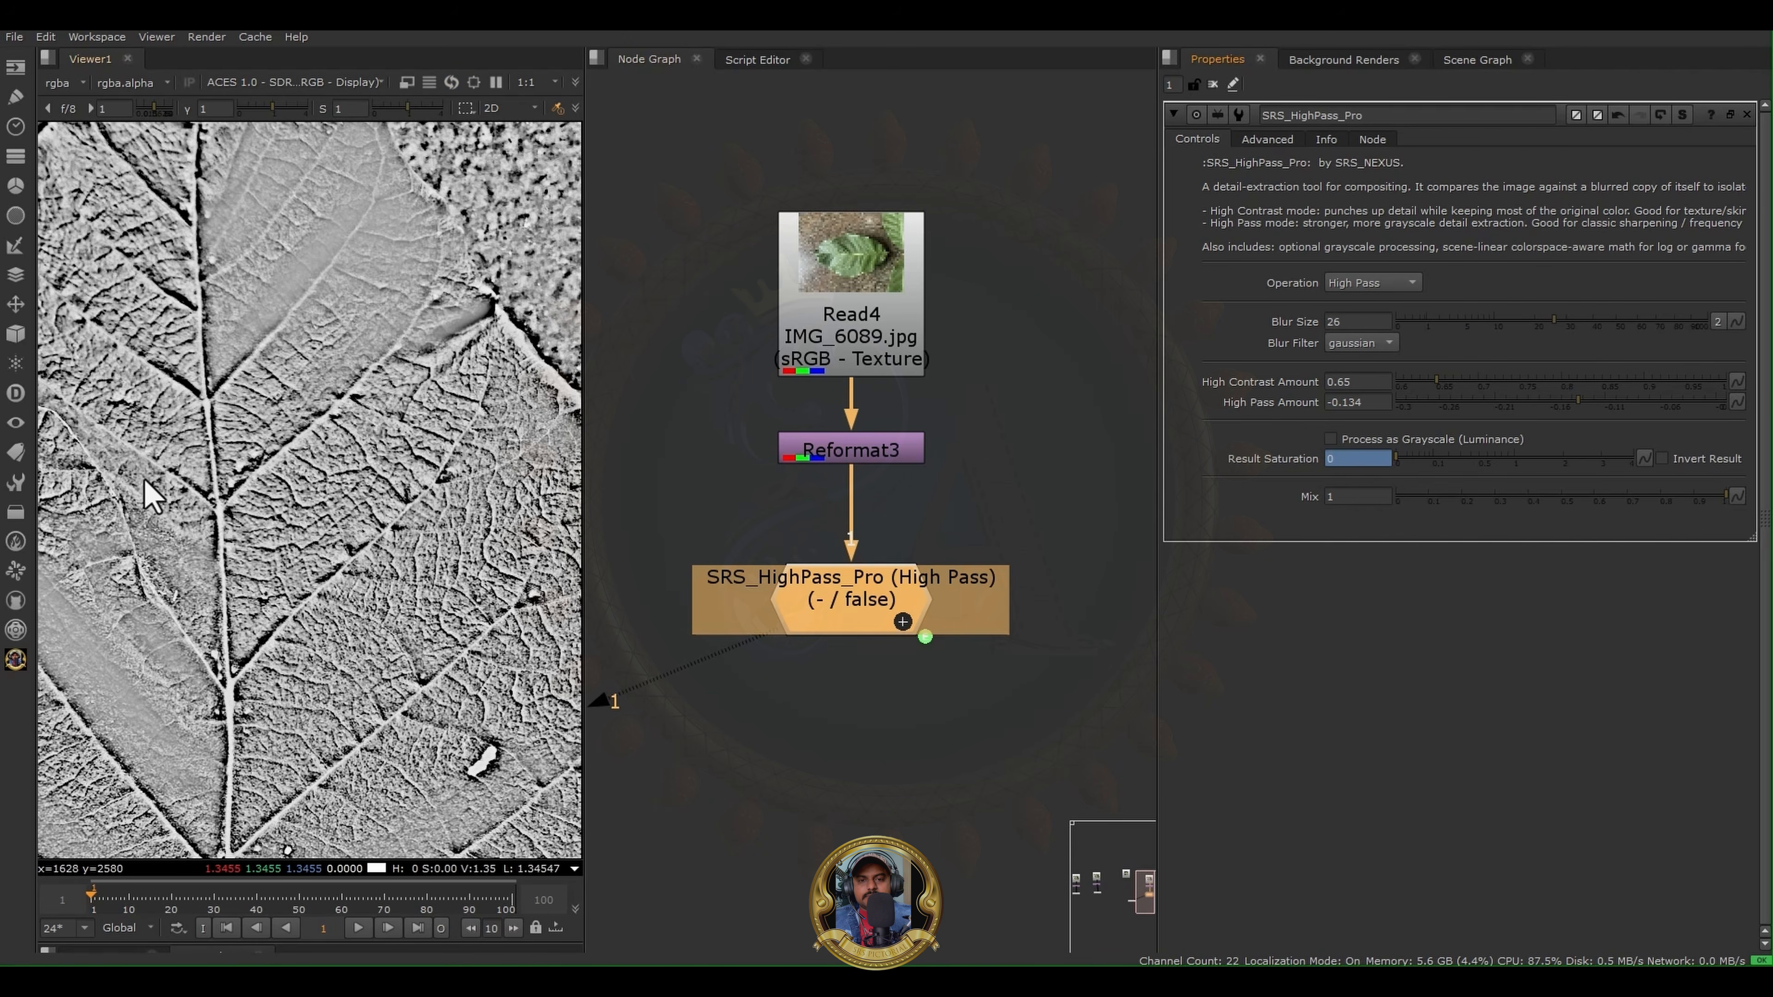
pyautogui.scroll(-5, 143, 479)
pyautogui.moveTo(273, 463); pyautogui.dragTo(424, 381, button='middle')
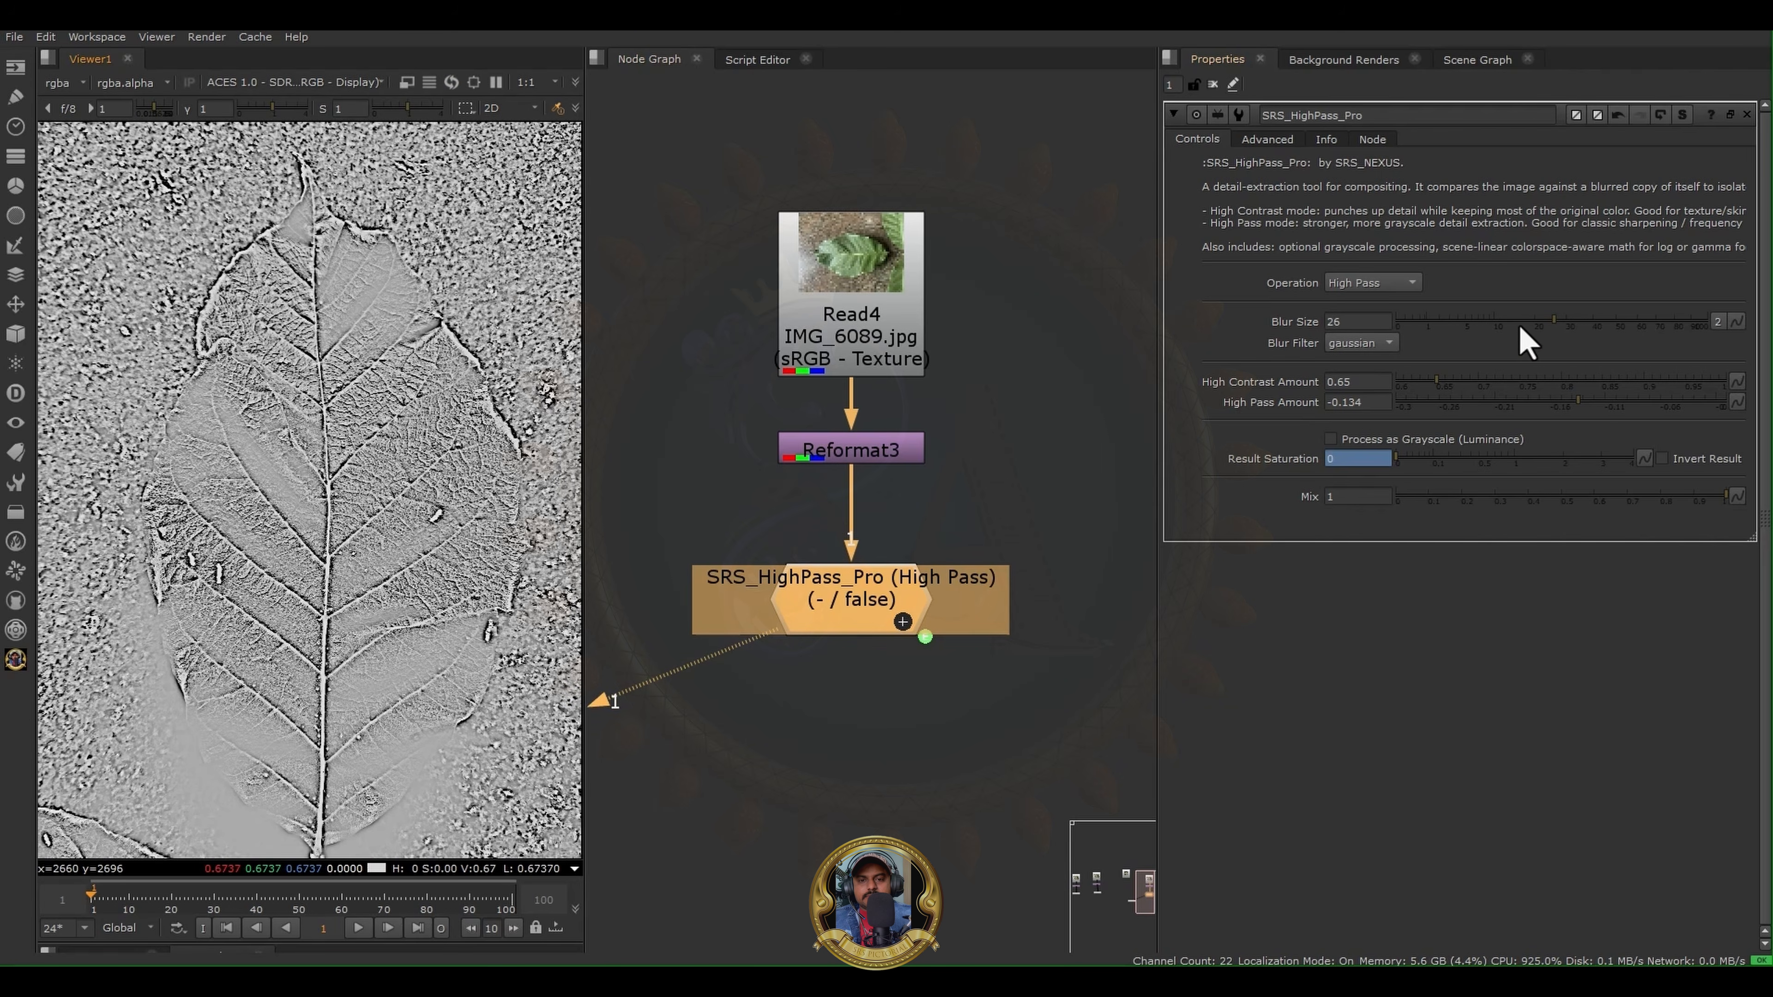
pyautogui.moveTo(1522, 329); pyautogui.dragTo(1475, 333)
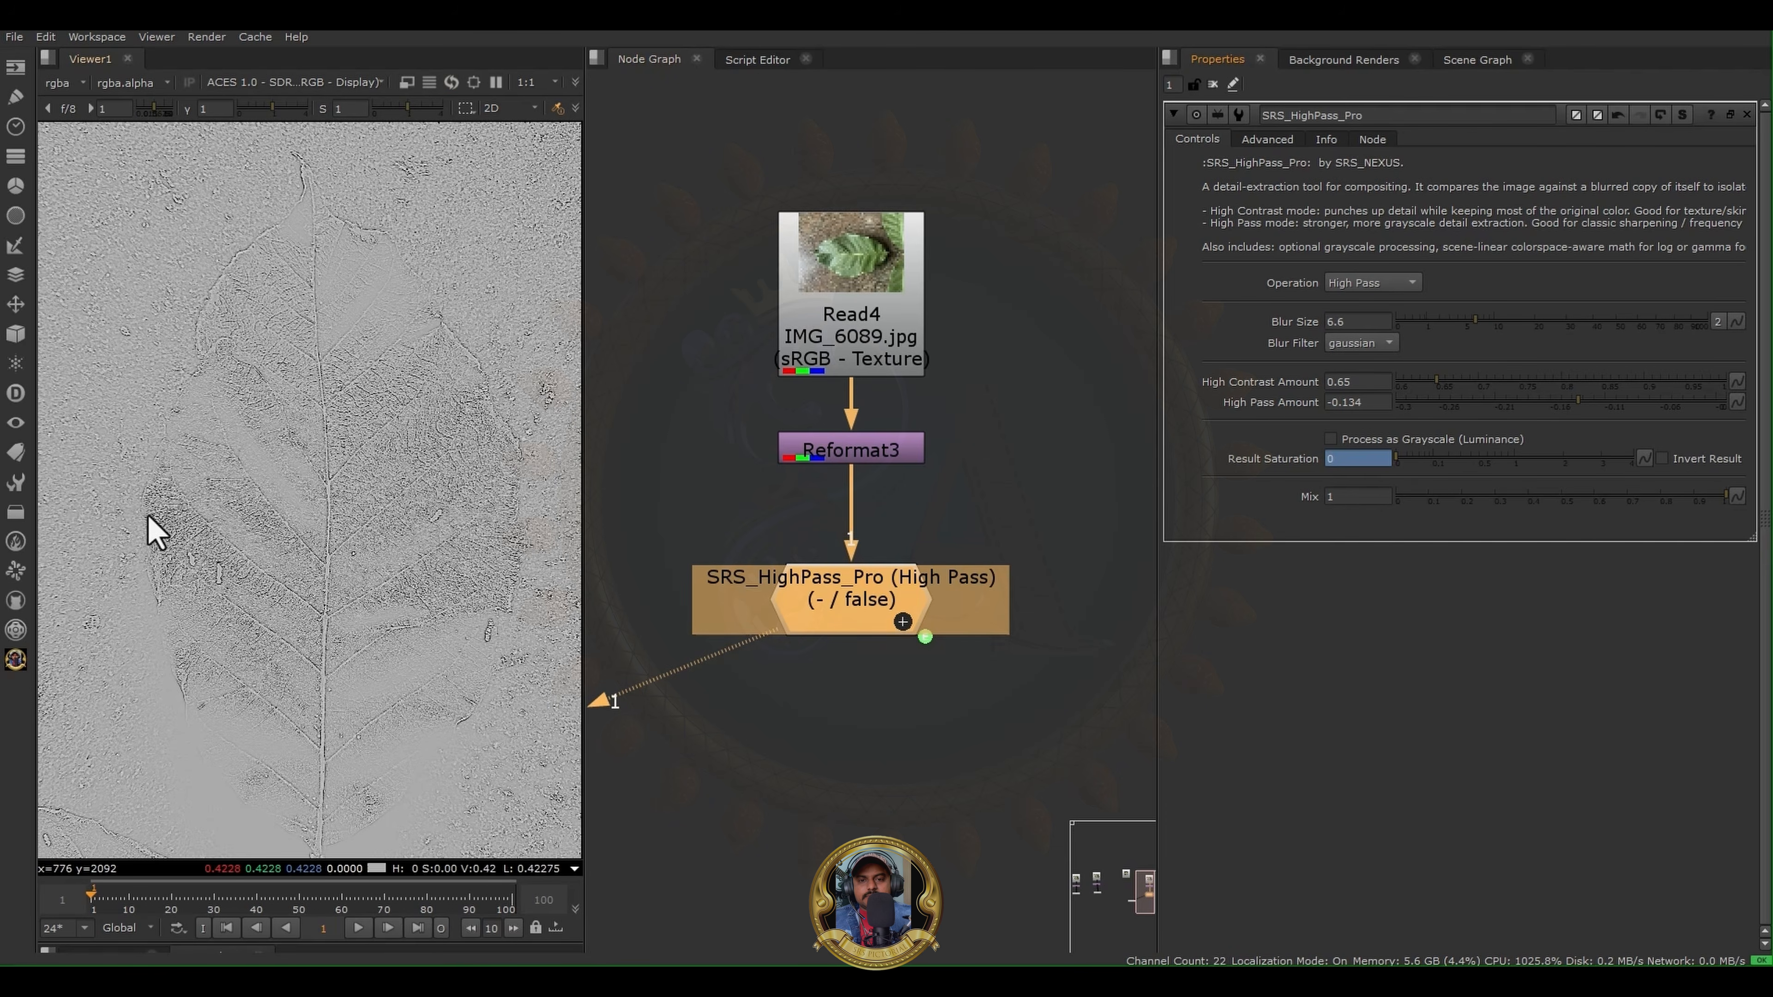
pyautogui.scroll(3, 273, 509)
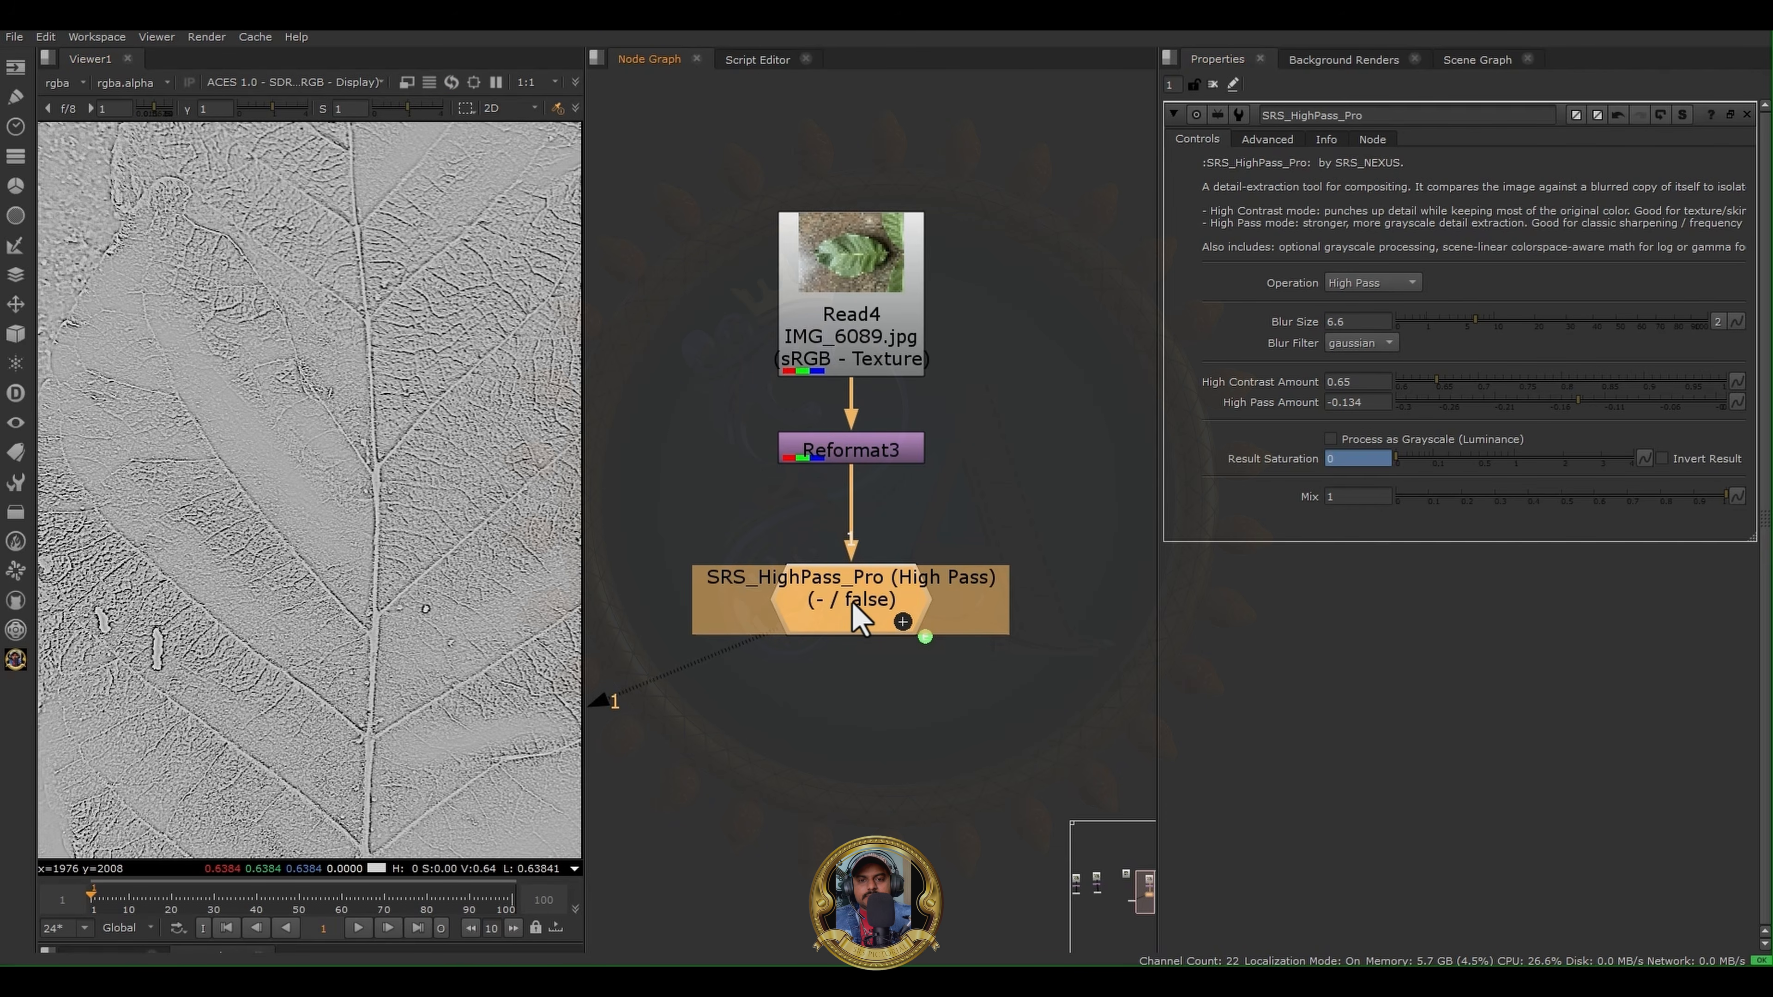
# - Add a Blur node with size 4.5 aligned below SRS HighPass Pro and check the softened detail
pyautogui.press('b')
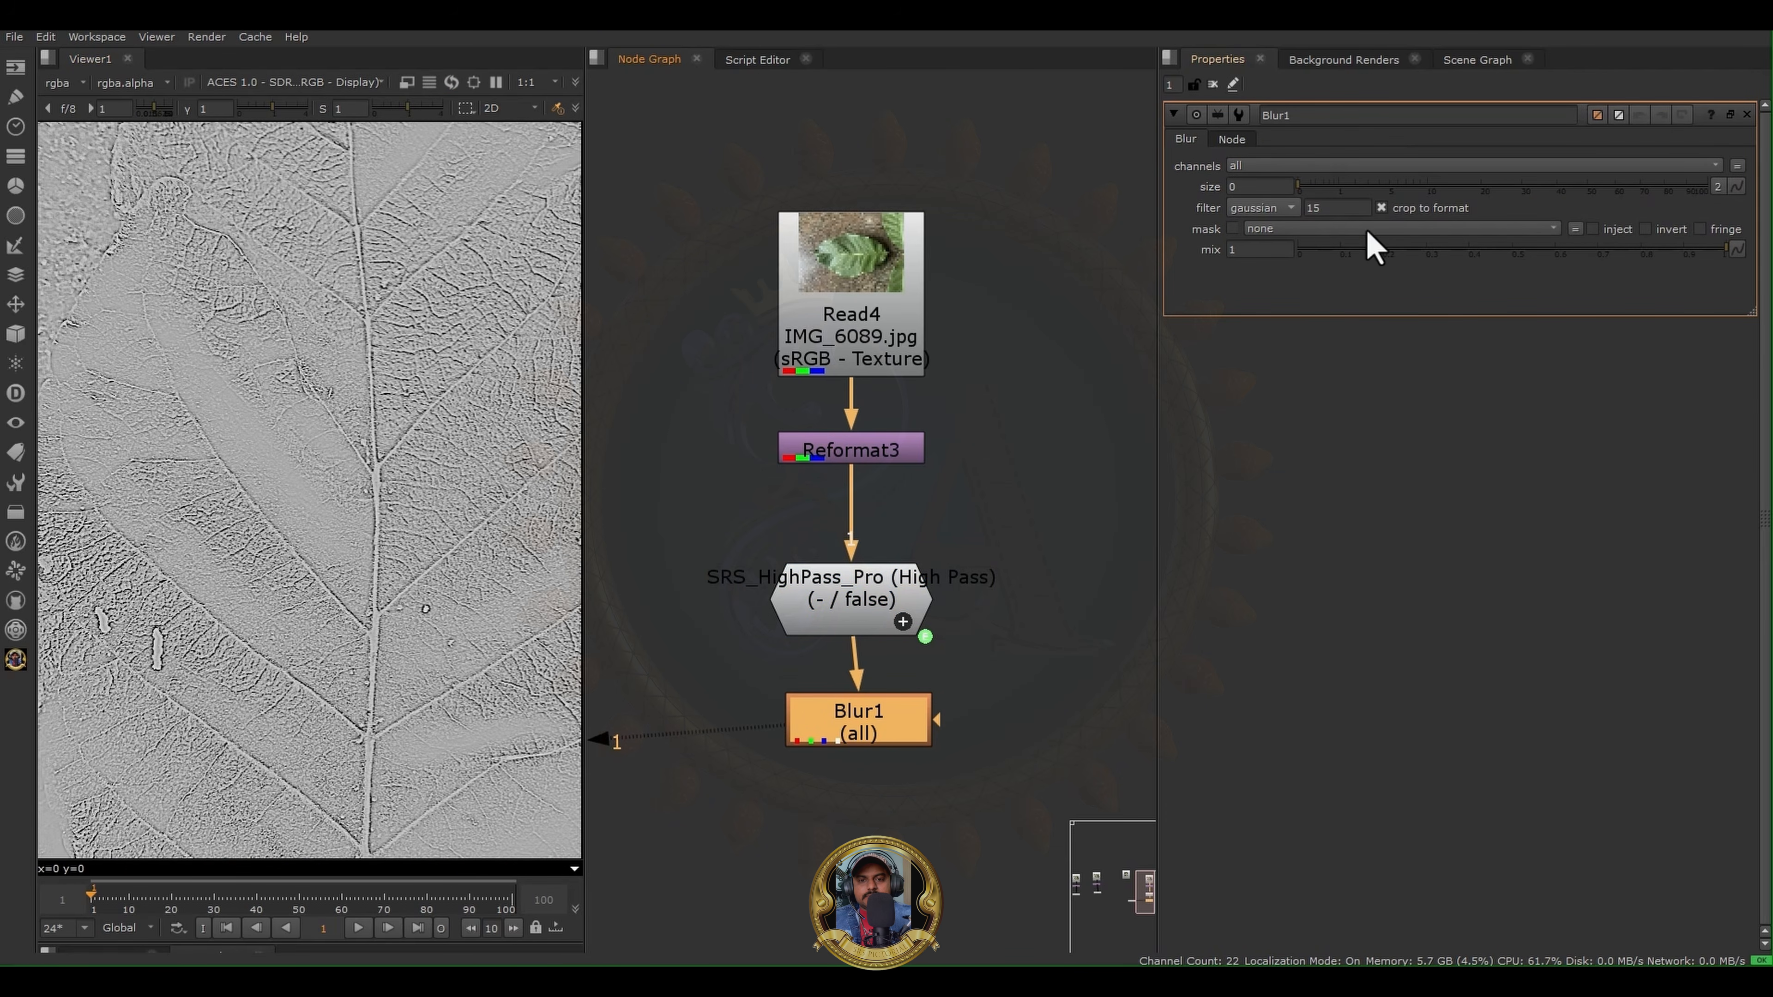
pyautogui.moveTo(1300, 185); pyautogui.dragTo(1384, 185)
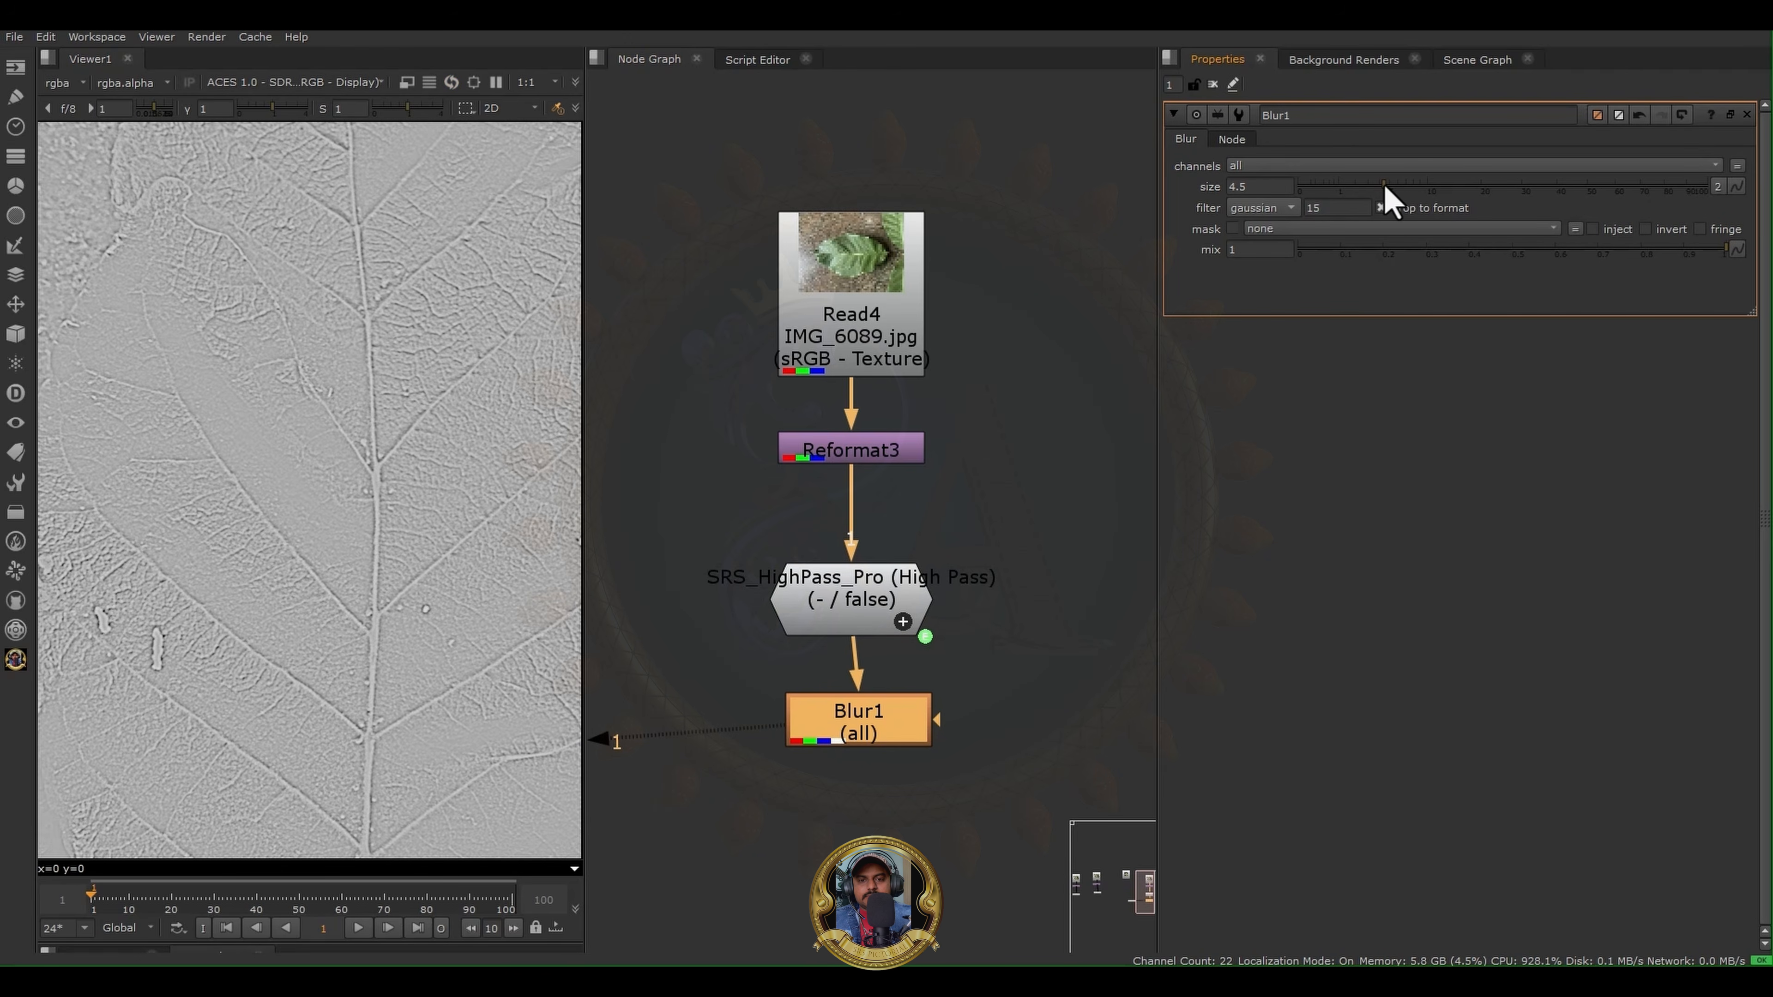
pyautogui.scroll(3, 392, 409)
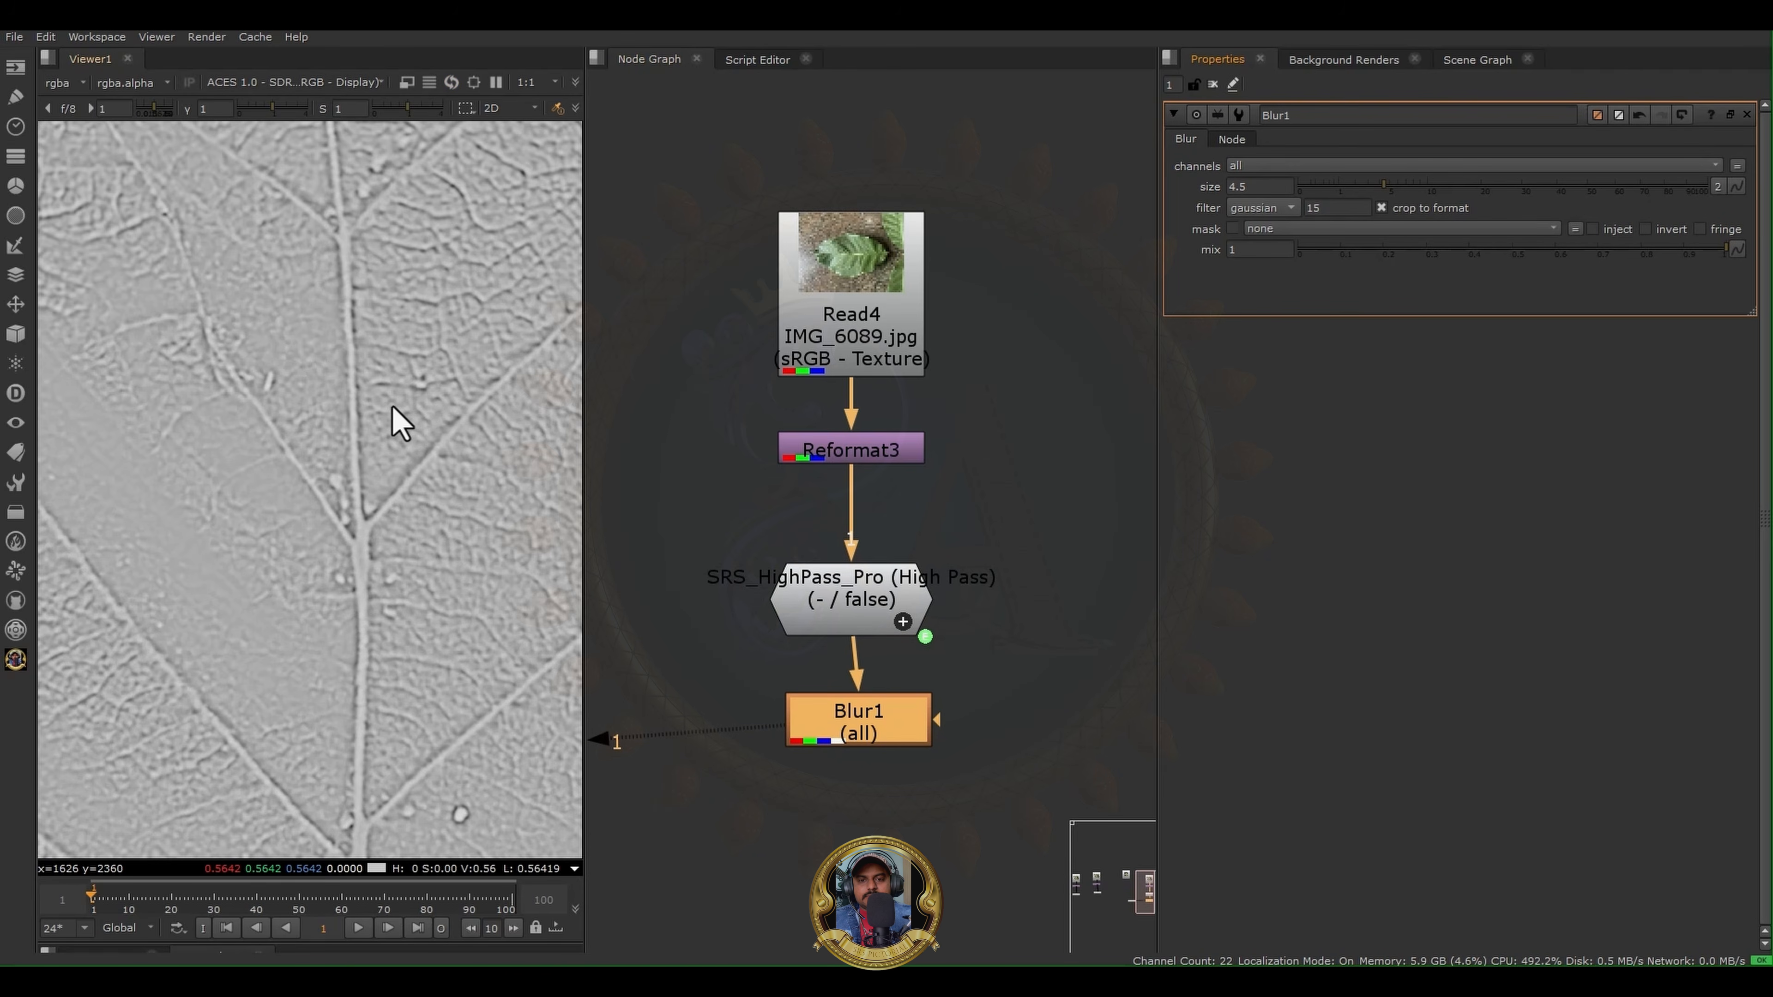
pyautogui.moveTo(858, 733); pyautogui.dragTo(849, 735)
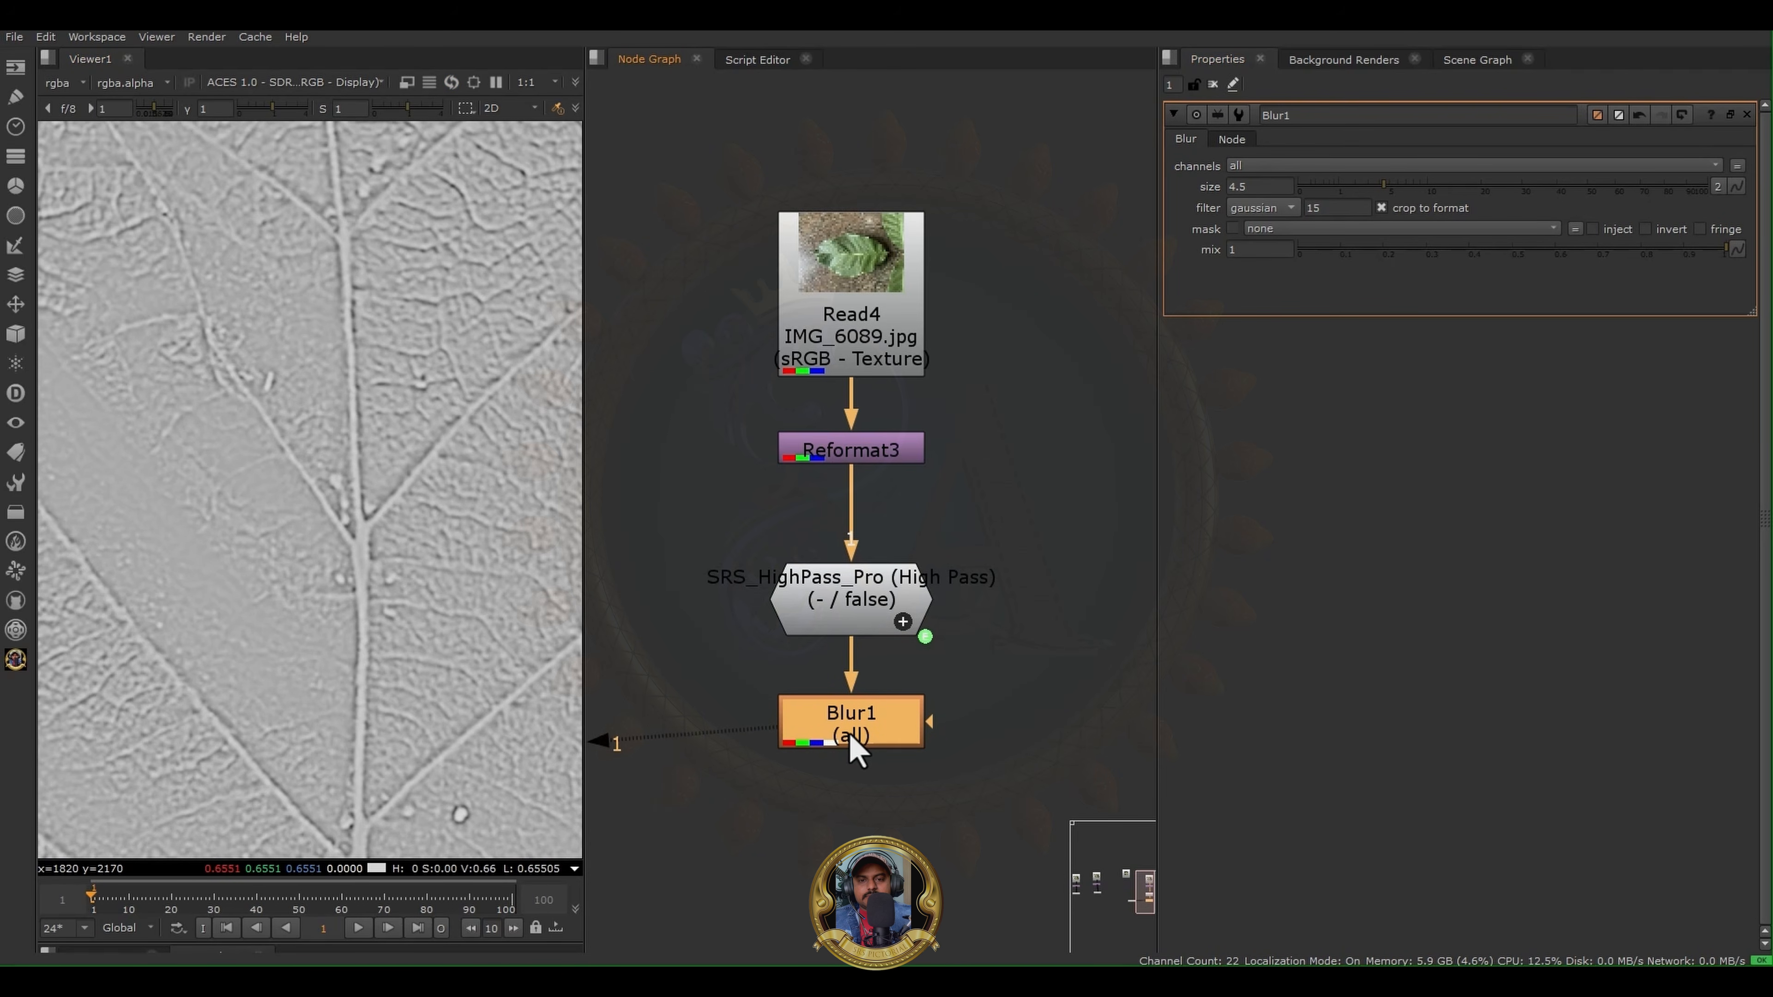
# - Add a Grade node below Blur1 and set its offset to 0.5
pyautogui.press('g')
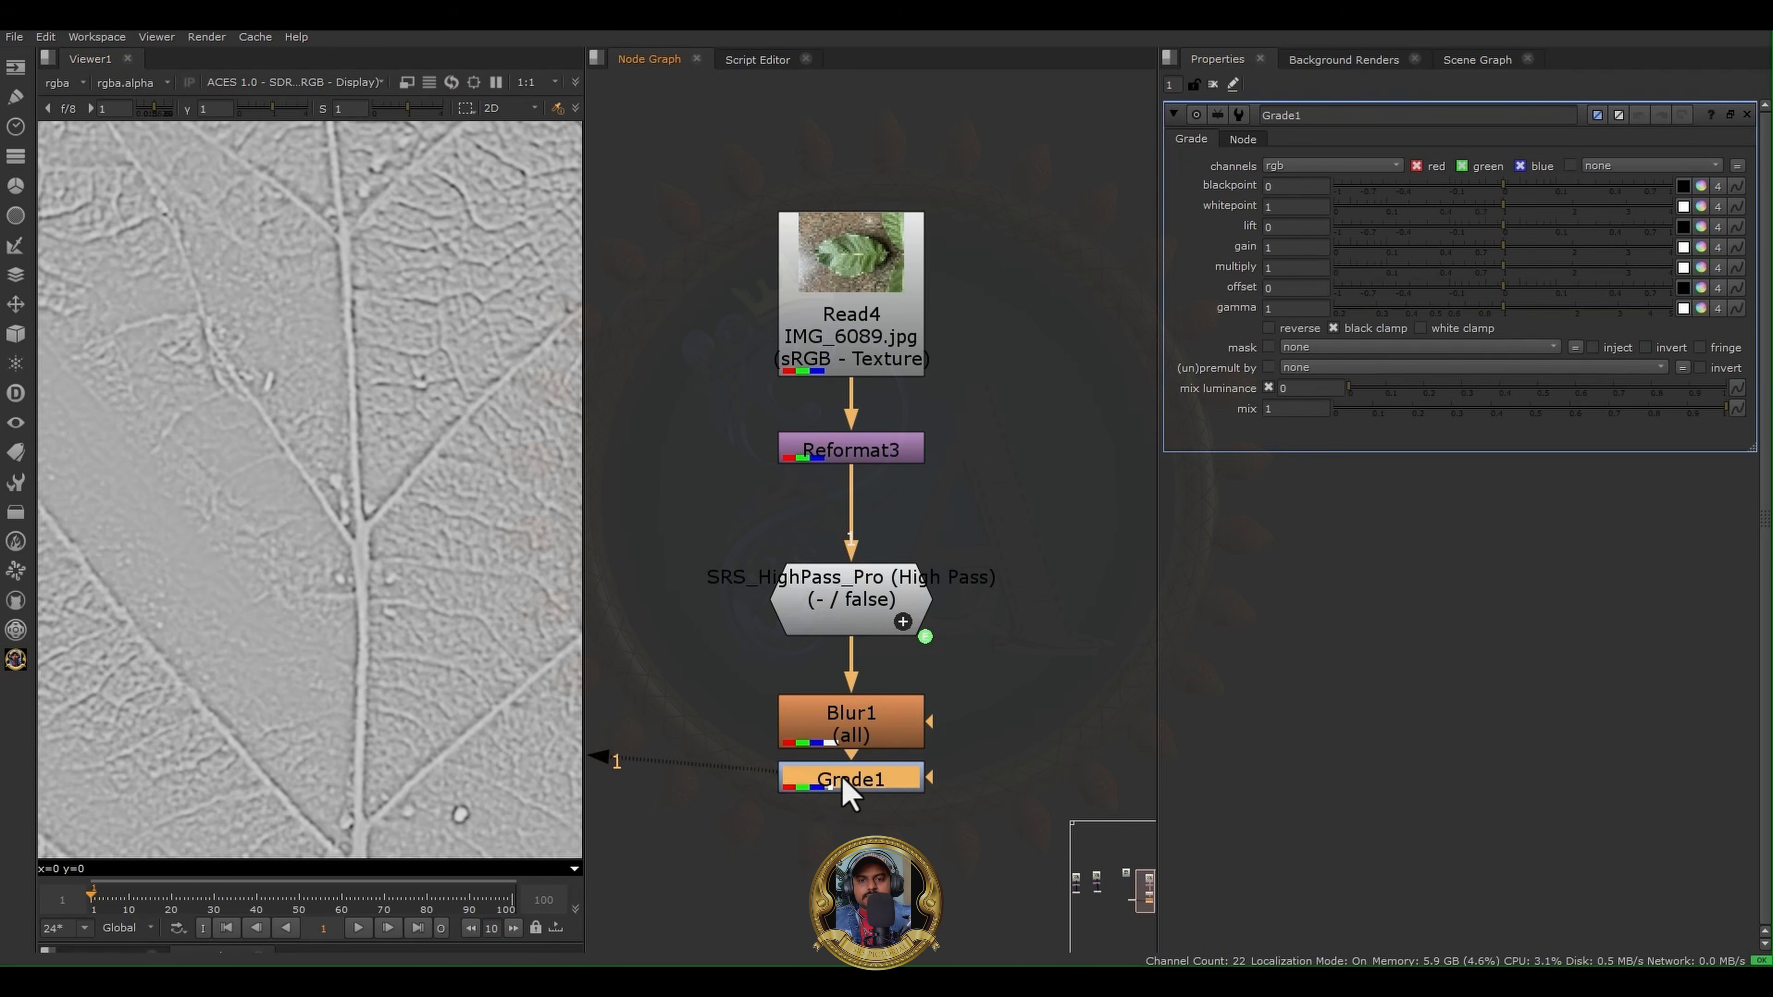
pyautogui.click(1295, 288)
pyautogui.write('.')
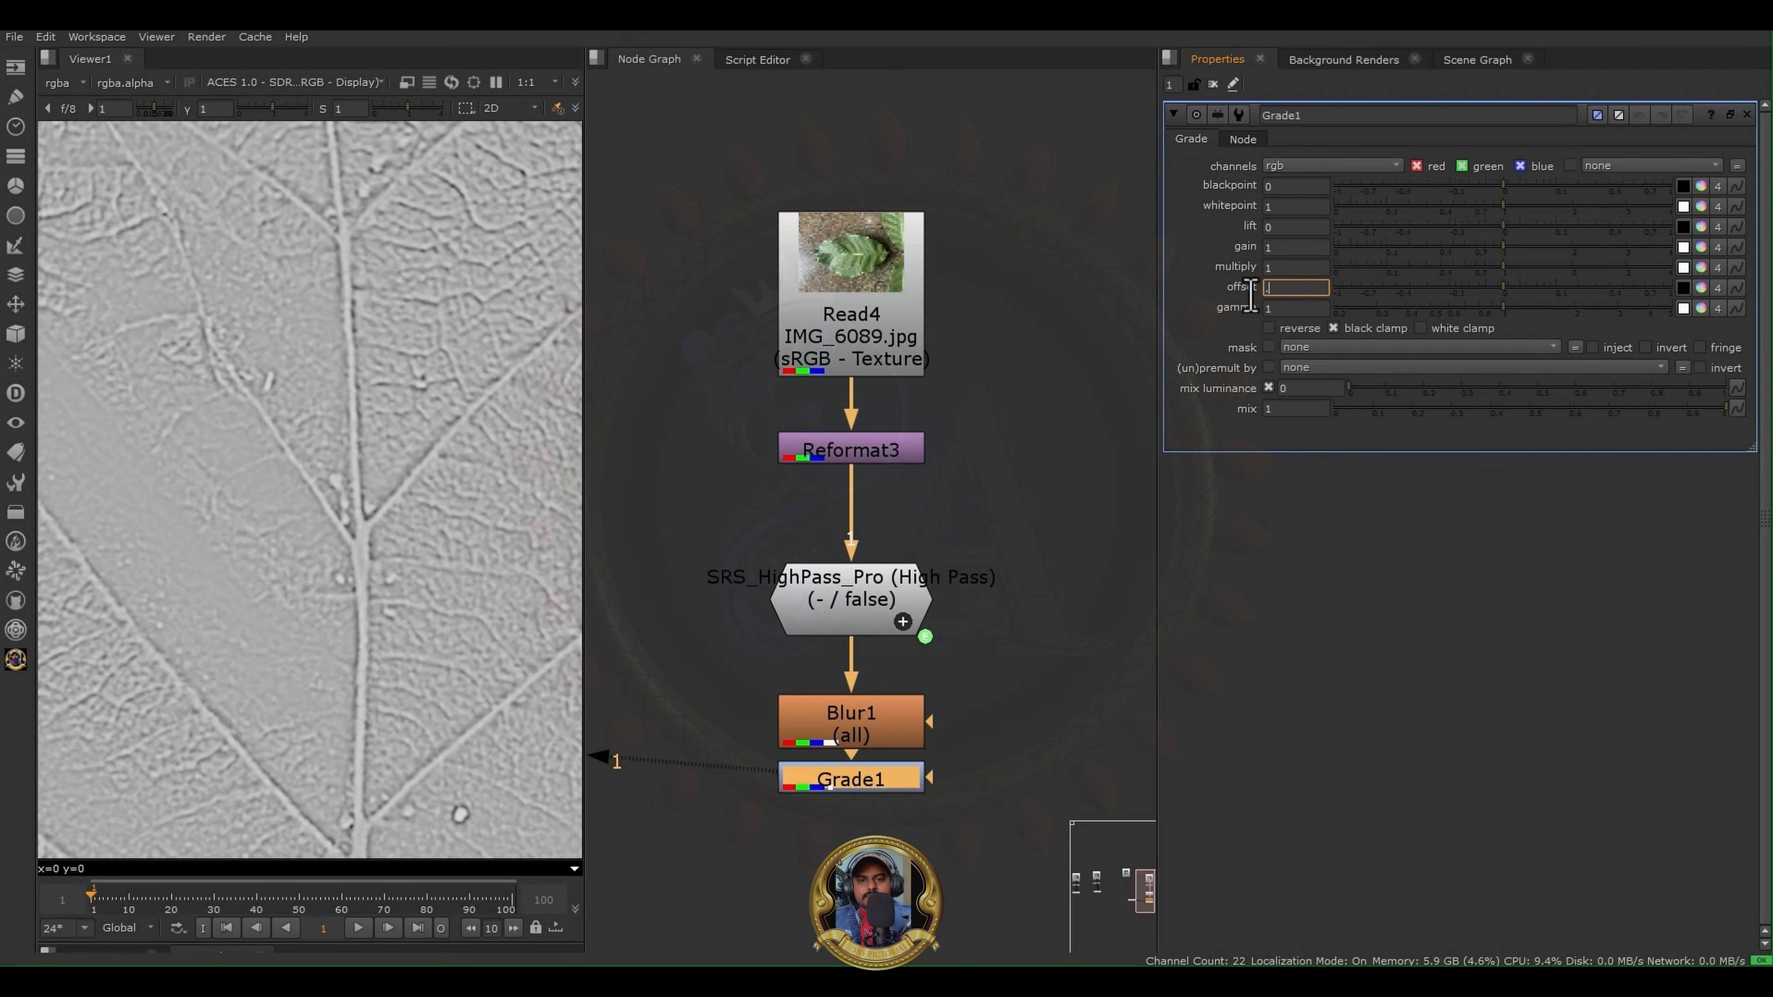
pyautogui.write('5')
pyautogui.press('Return')
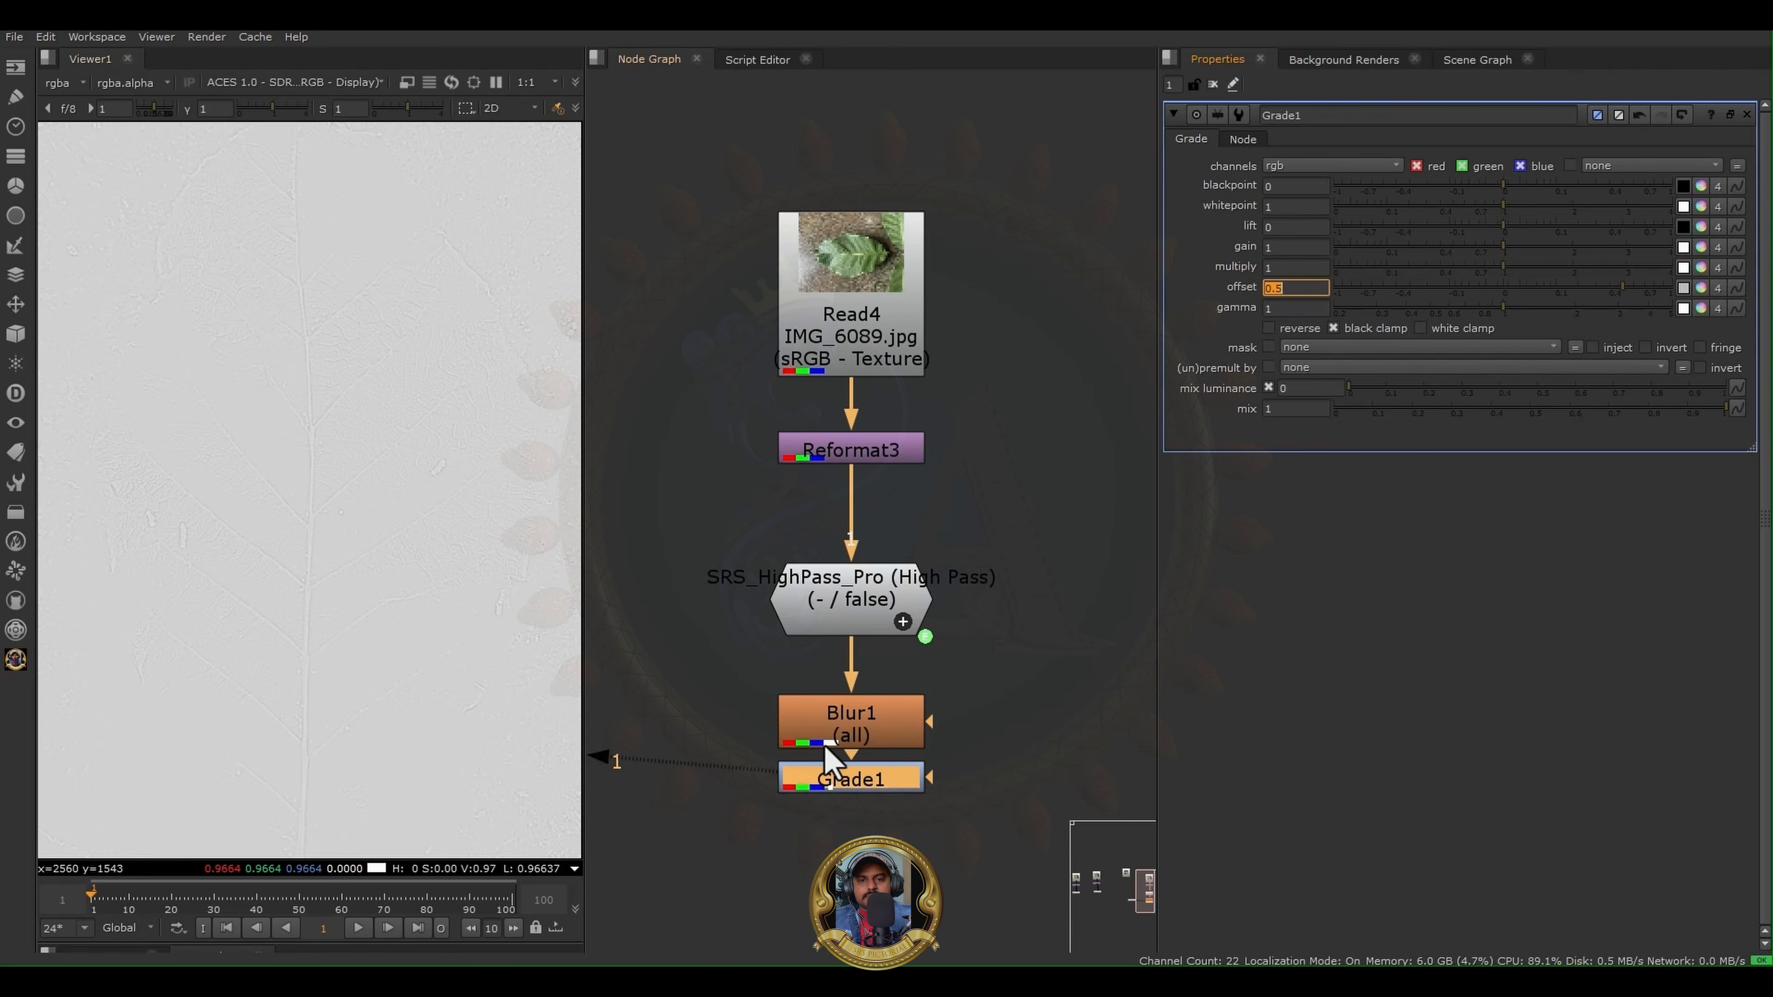
# - Move the SRS HighPass Pro, Blur1 and Grade1 nodes together beneath Read2 and place Viewer1 below them
pyautogui.moveTo(977, 593); pyautogui.dragTo(959, 464, button='middle')
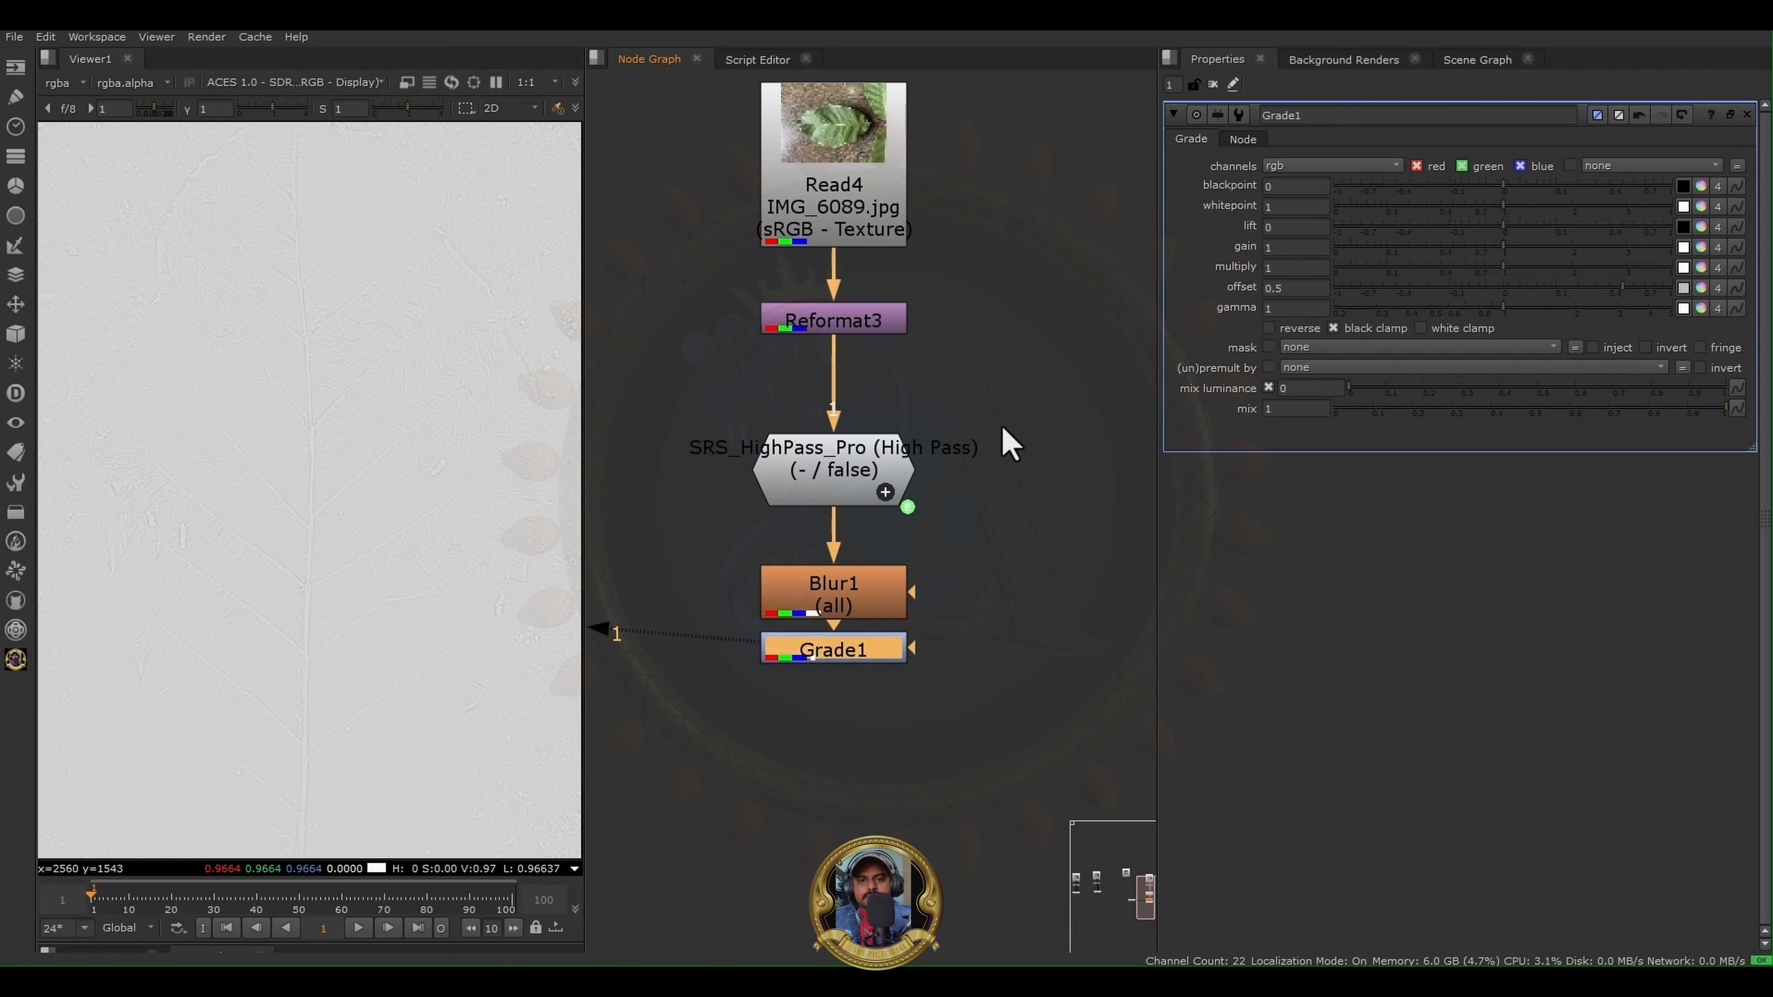
pyautogui.scroll(-3, 1010, 444)
pyautogui.click(15, 660)
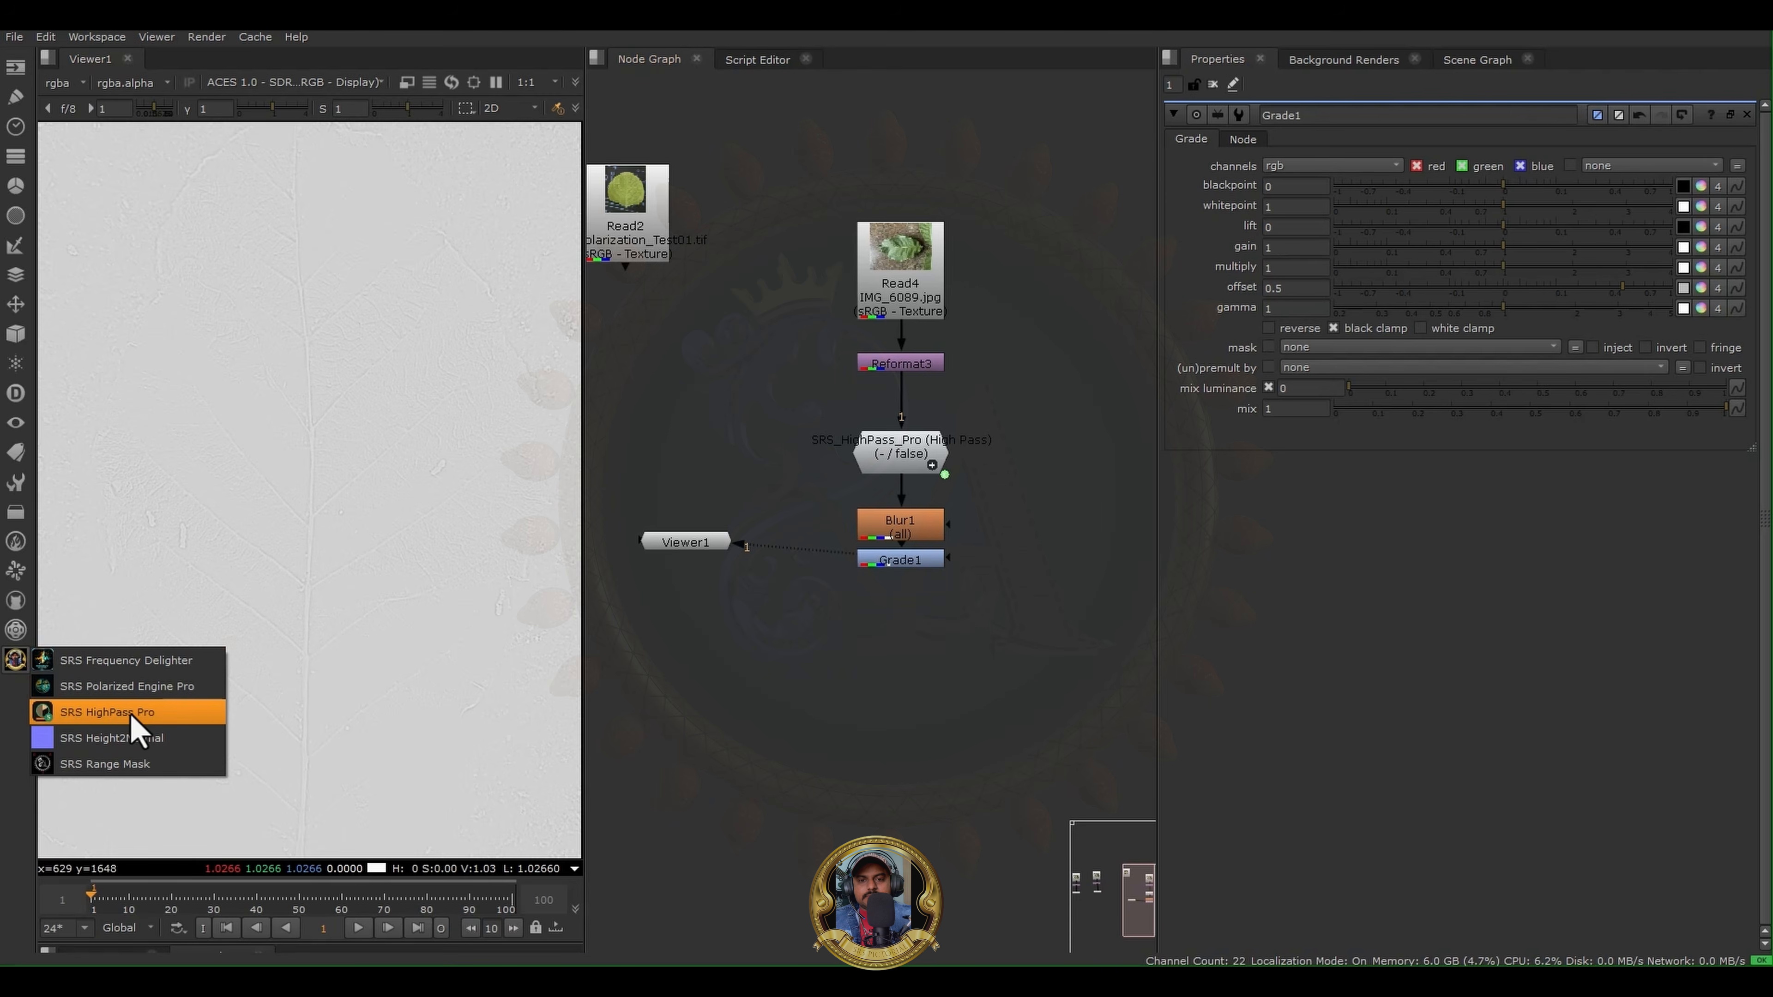
pyautogui.click(1012, 600)
pyautogui.moveTo(760, 411); pyautogui.dragTo(963, 599)
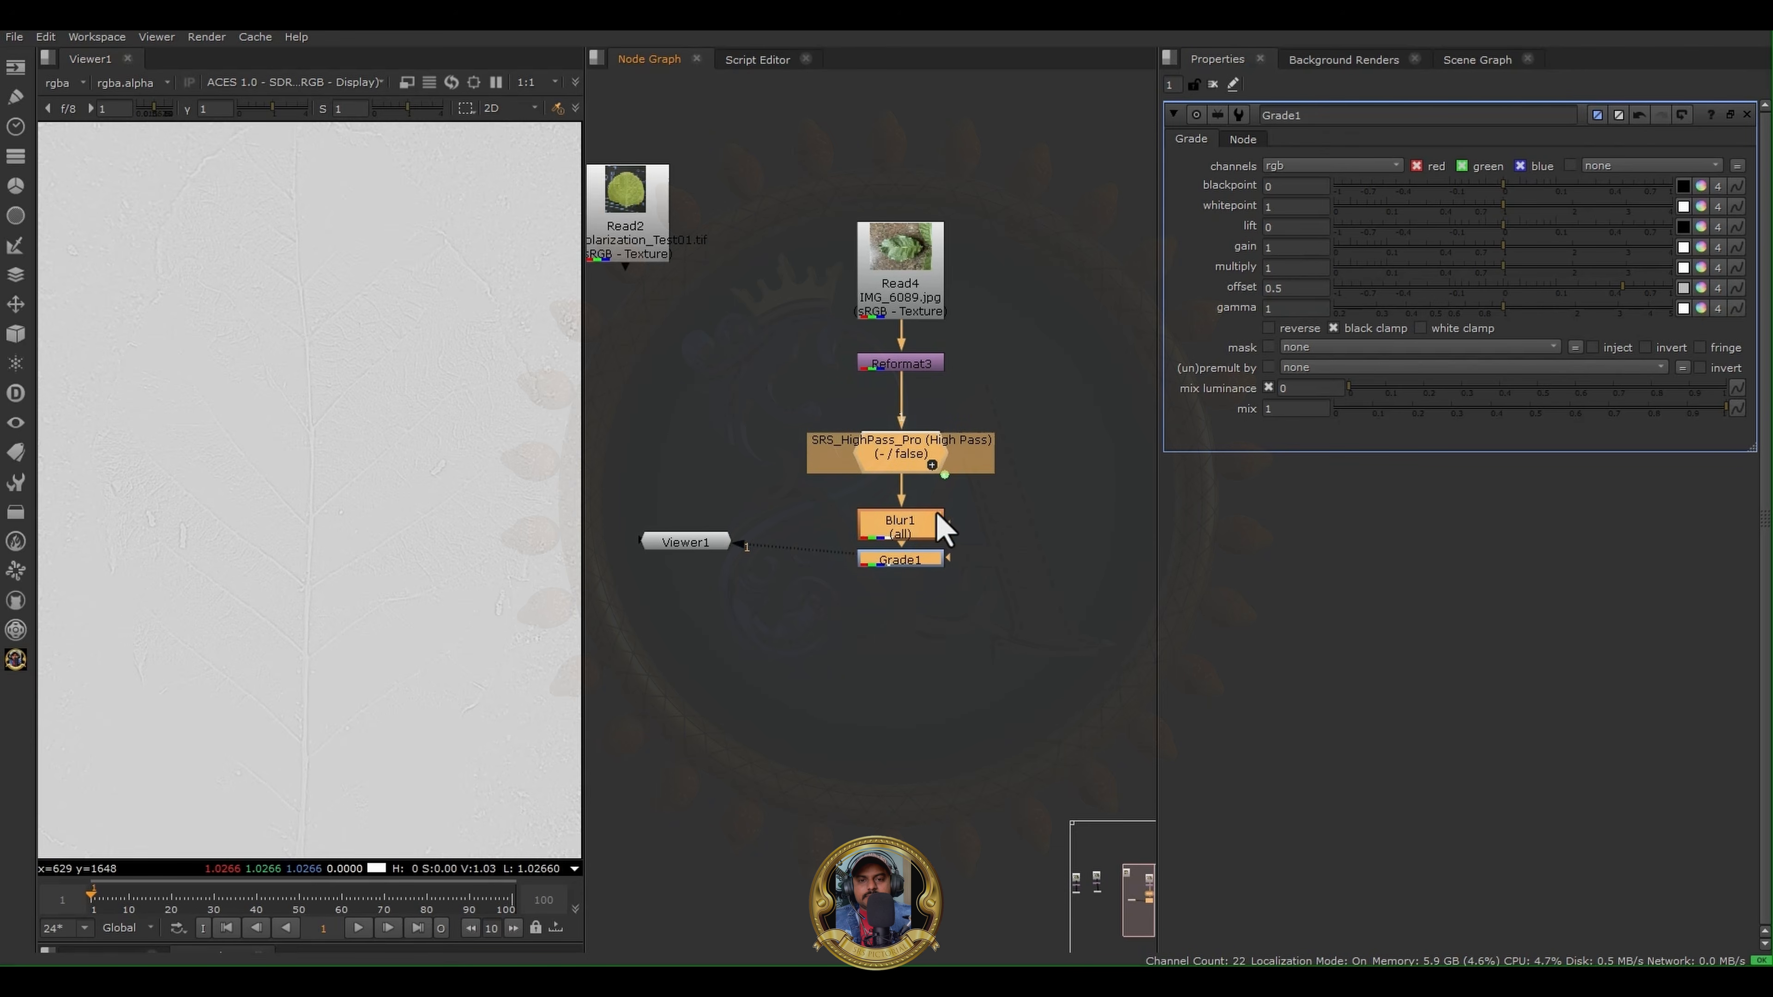
pyautogui.moveTo(942, 519); pyautogui.dragTo(649, 464)
pyautogui.moveTo(698, 545); pyautogui.dragTo(660, 733)
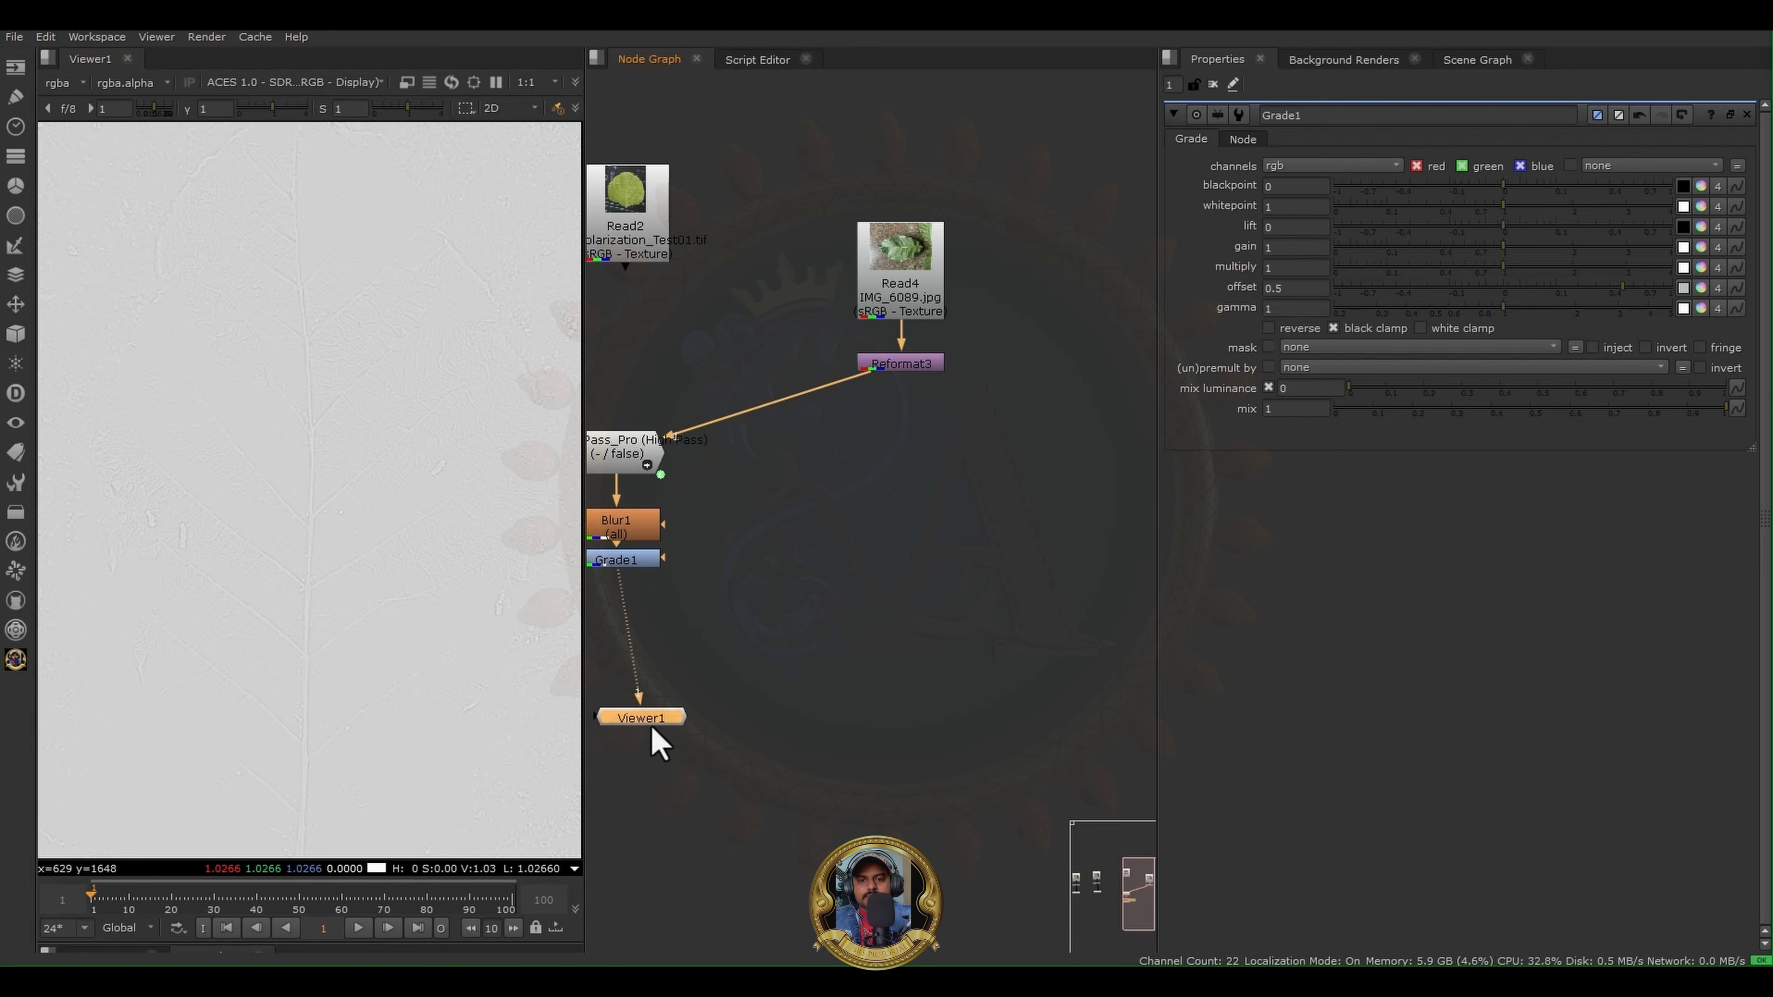
# - Add an SRS Height2Normal node fed by Reformat3 and reconnect the SRS HighPass Pro input directly to Reformat3
pyautogui.click(15, 659)
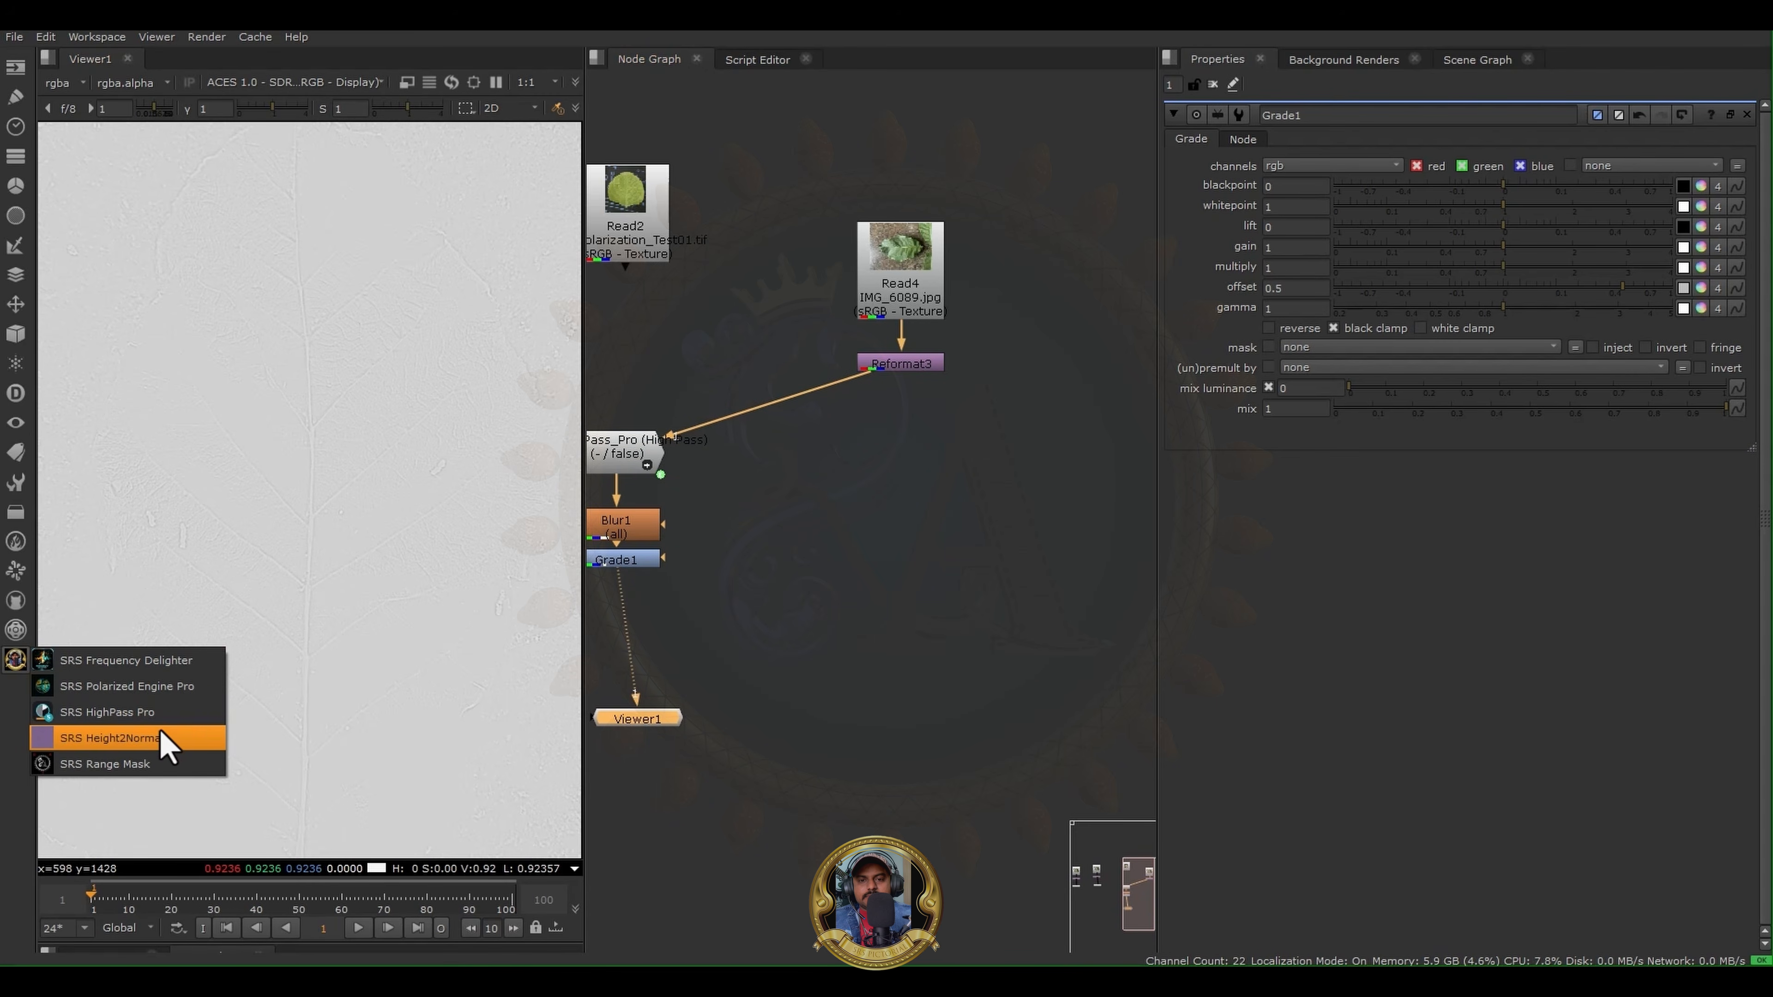
pyautogui.click(932, 365)
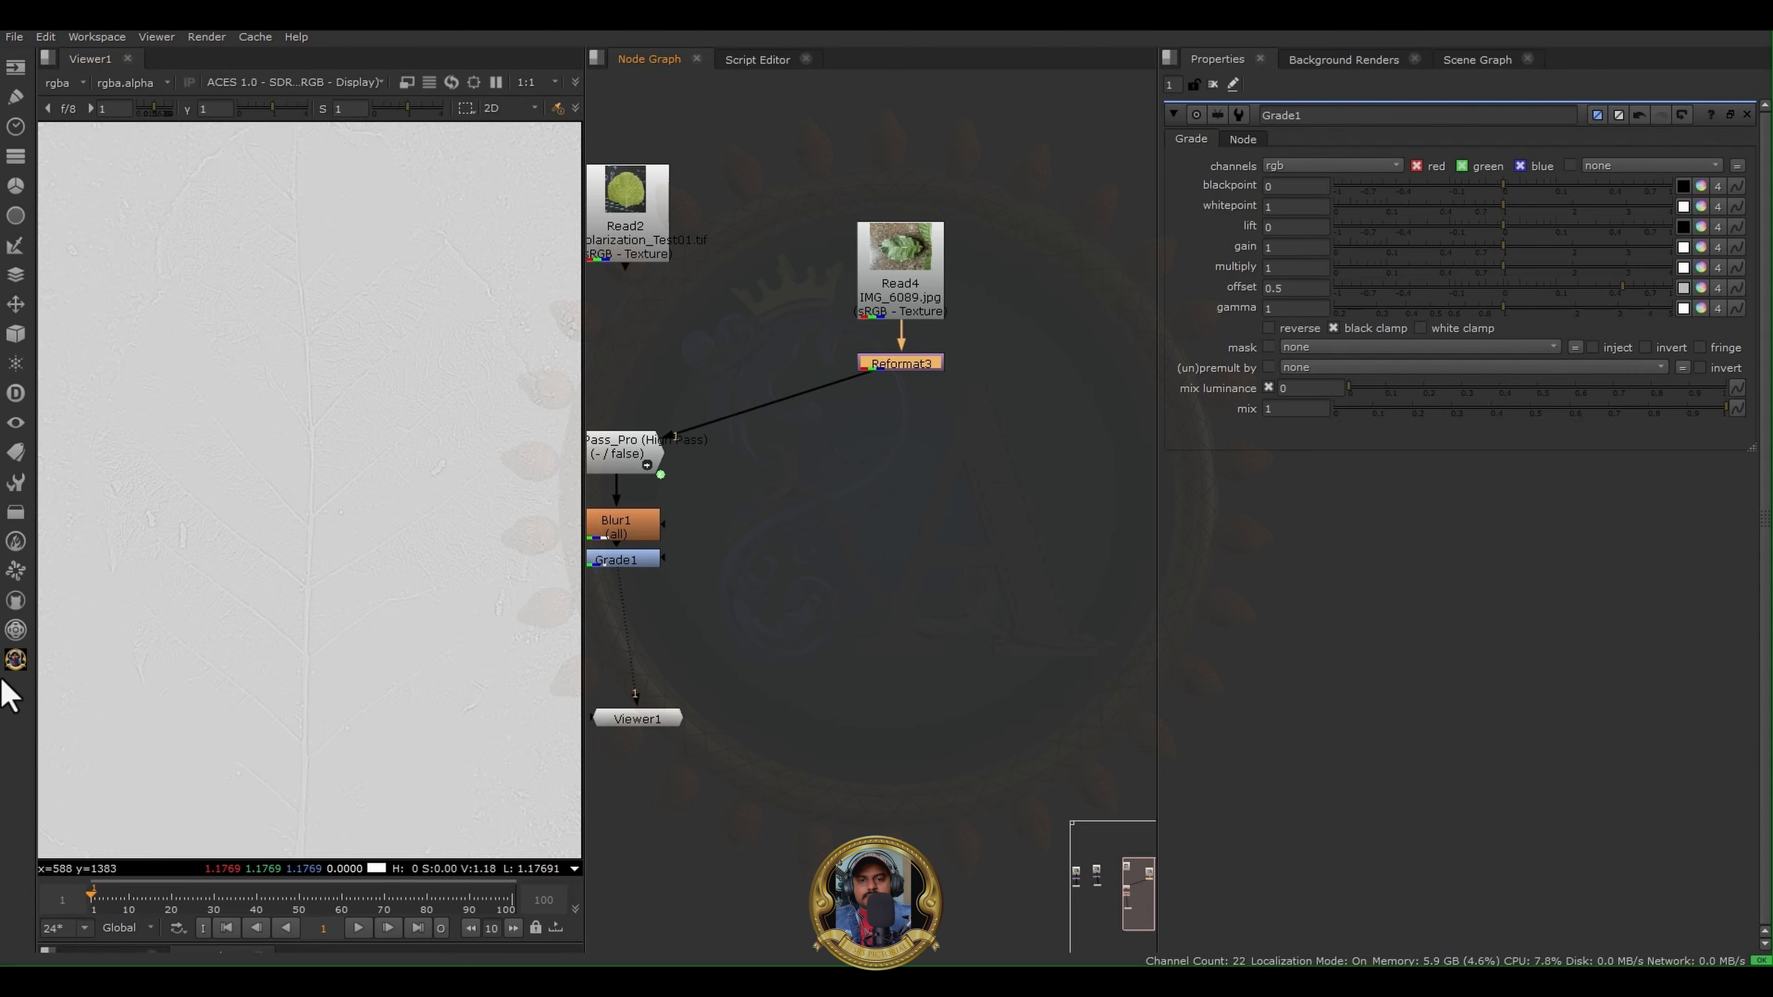
pyautogui.click(15, 662)
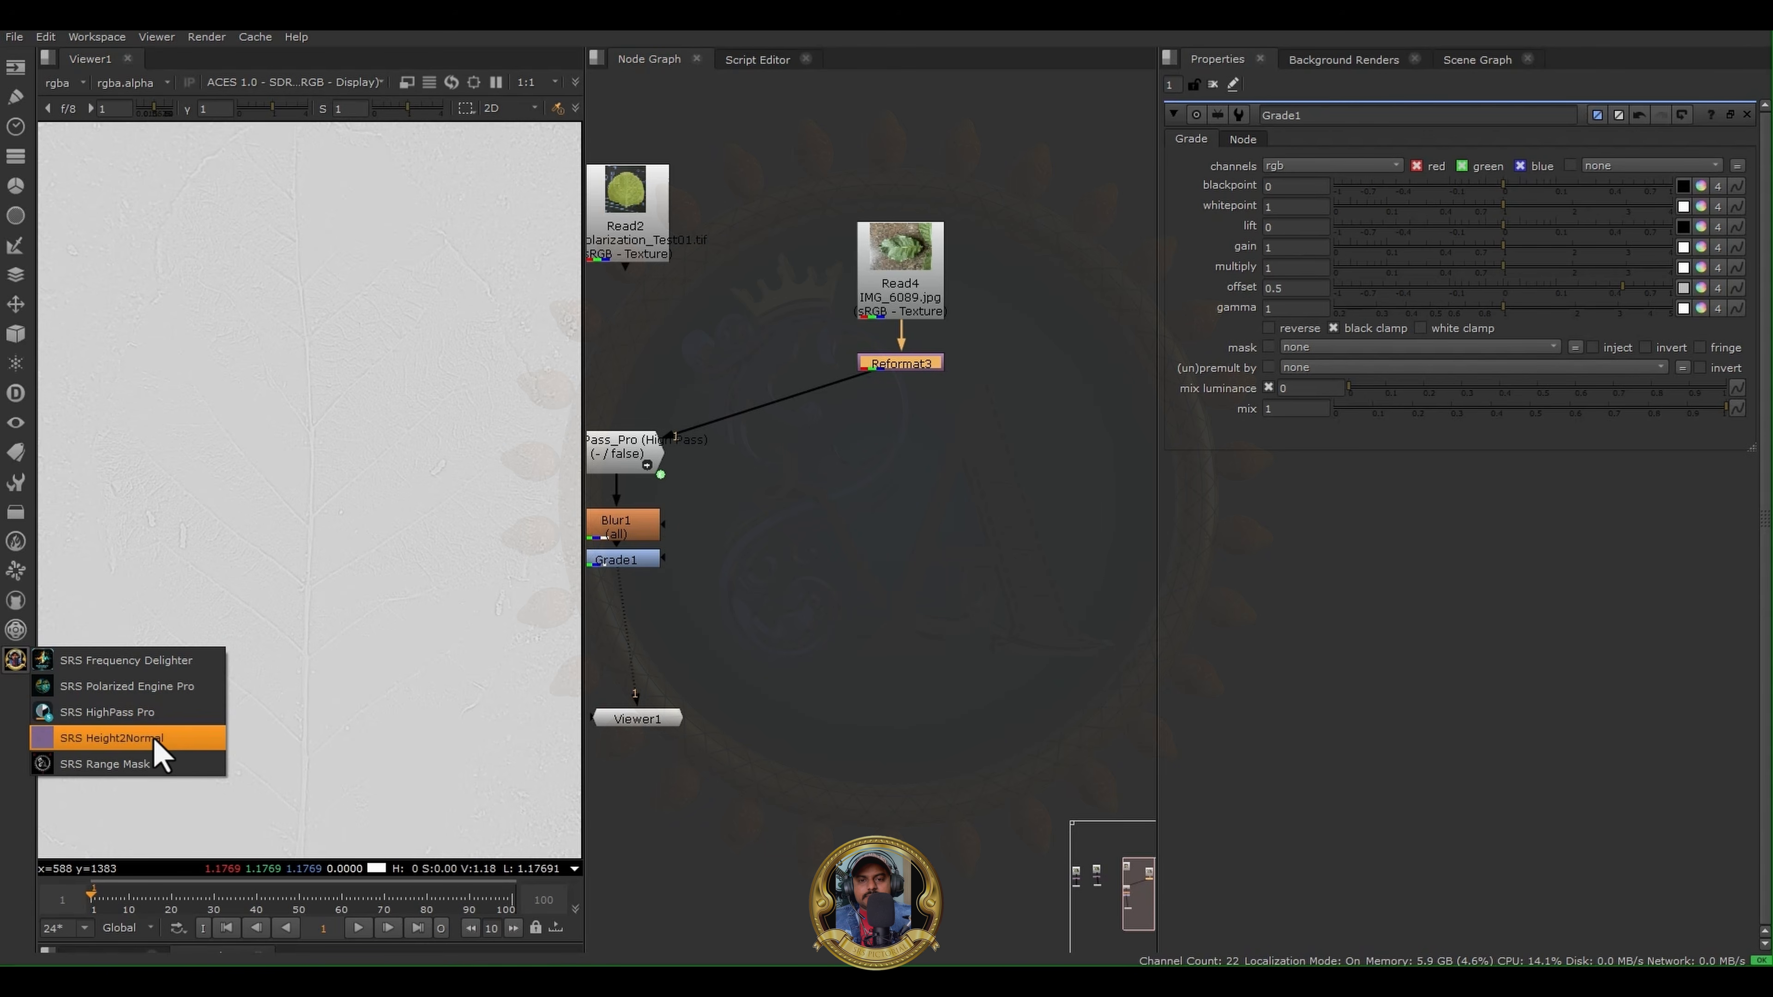
pyautogui.click(945, 618)
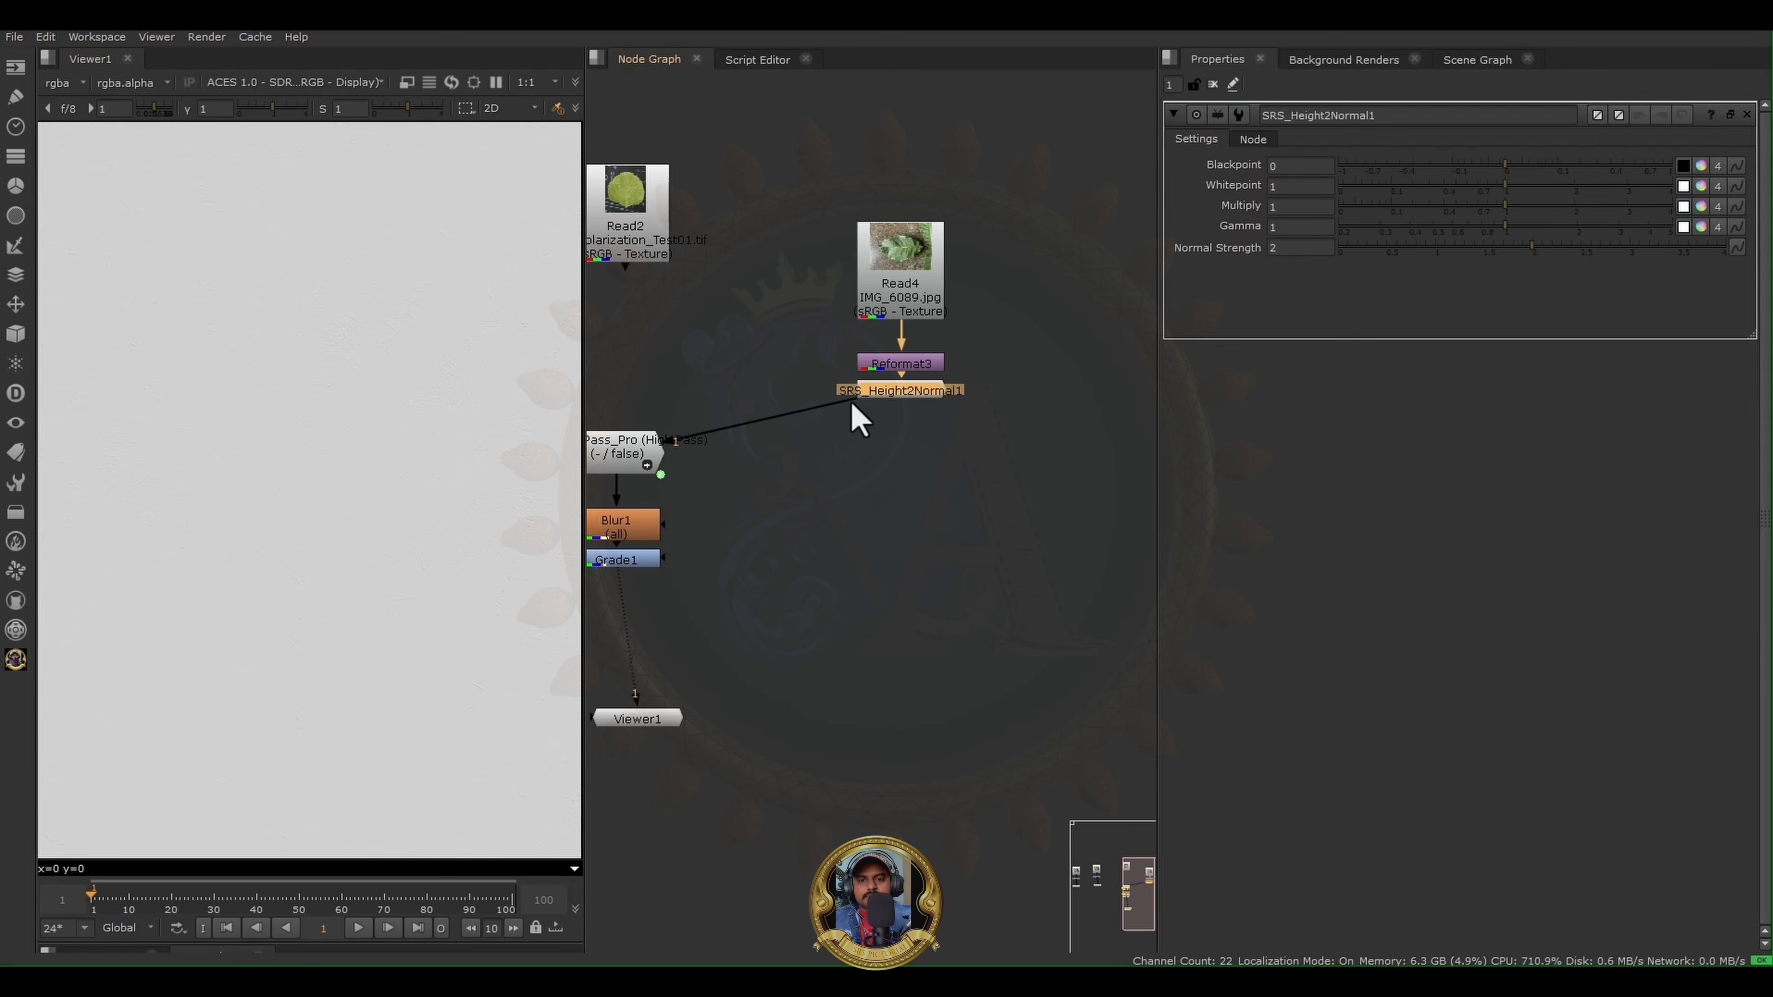
pyautogui.moveTo(895, 387)
pyautogui.mouseDown()
pyautogui.moveTo(921, 487)
pyautogui.moveTo(859, 457)
pyautogui.moveTo(884, 367)
pyautogui.mouseUp()
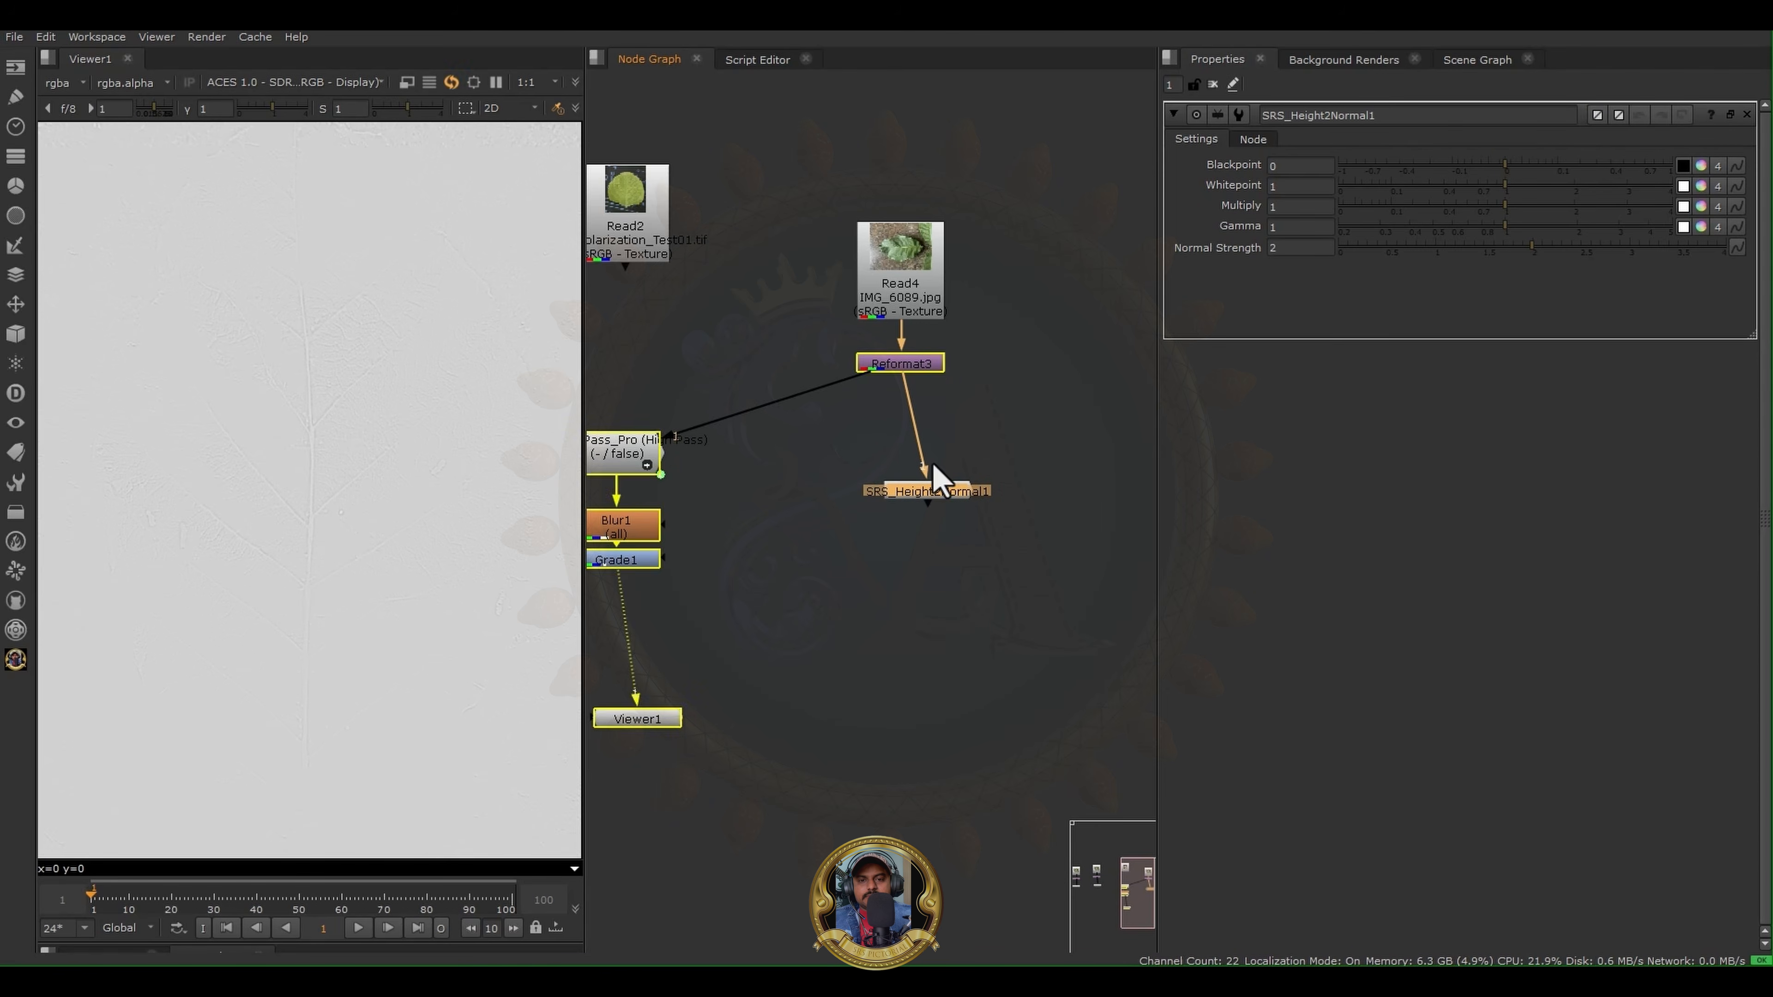
# - Align the SRS Height2Normal node below Reformat3 and inspect its leaf normal map in the viewer
pyautogui.click(938, 514)
pyautogui.press('1')
pyautogui.moveTo(946, 497); pyautogui.dragTo(910, 481)
pyautogui.scroll(-1, 317, 468)
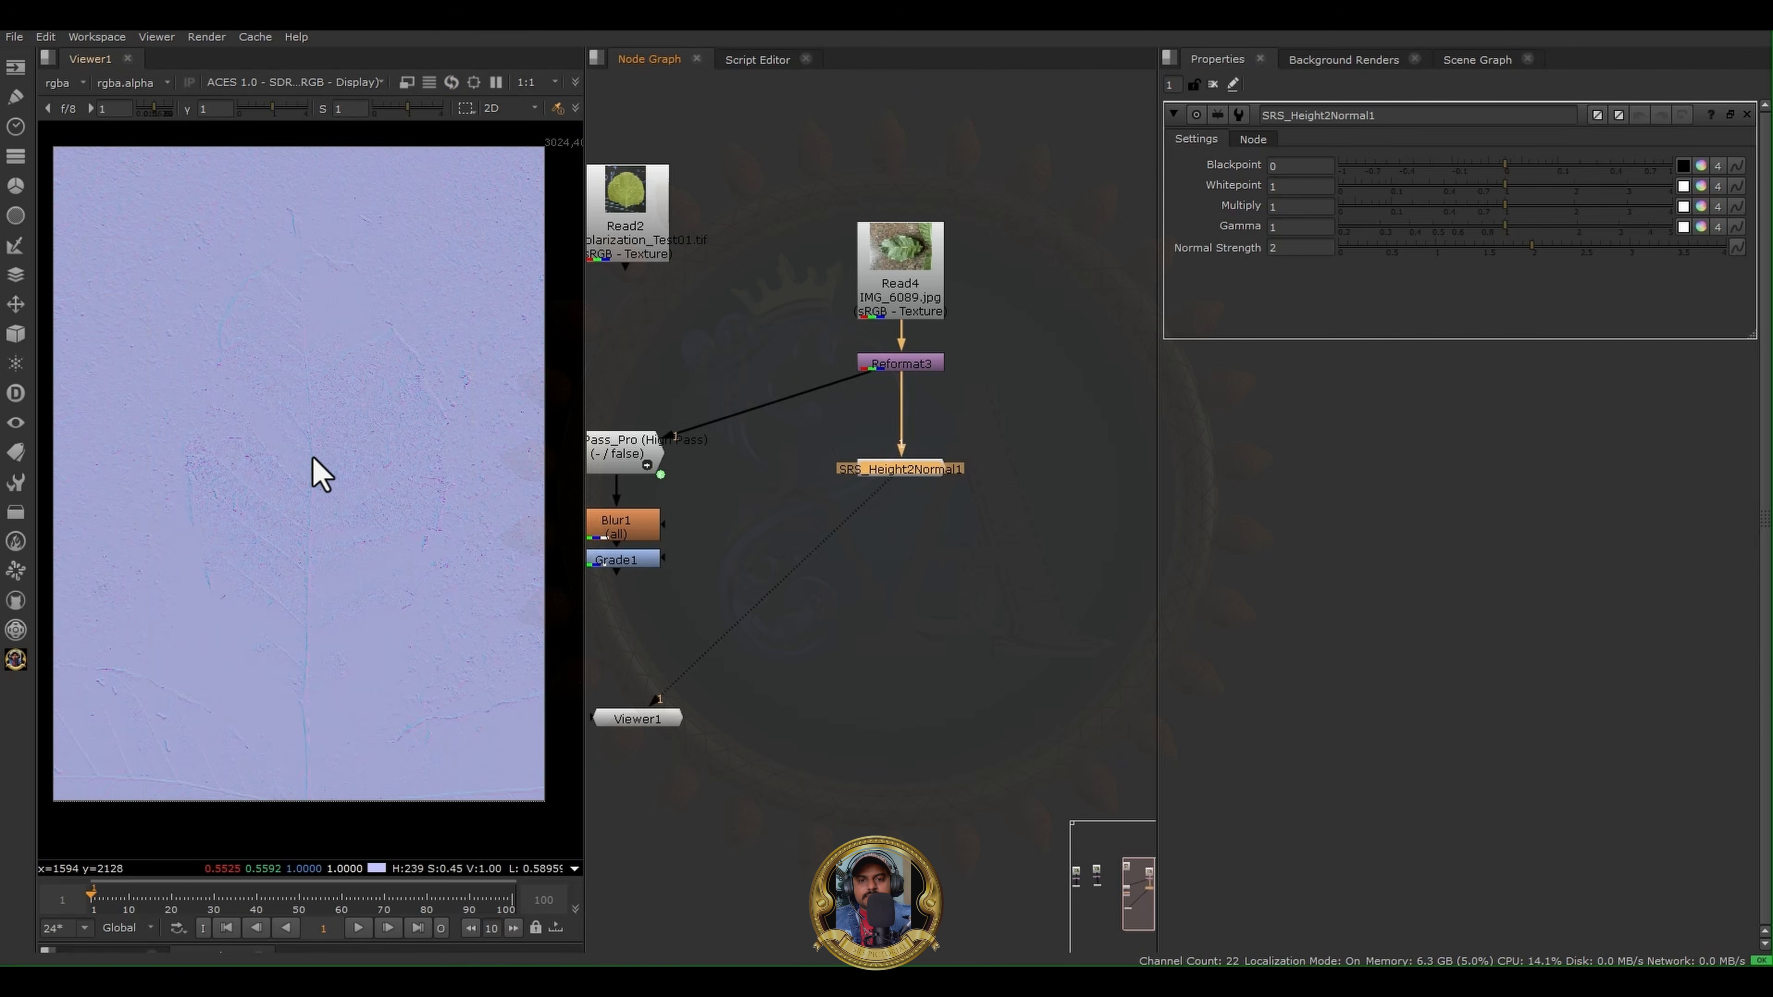
pyautogui.scroll(5, 305, 482)
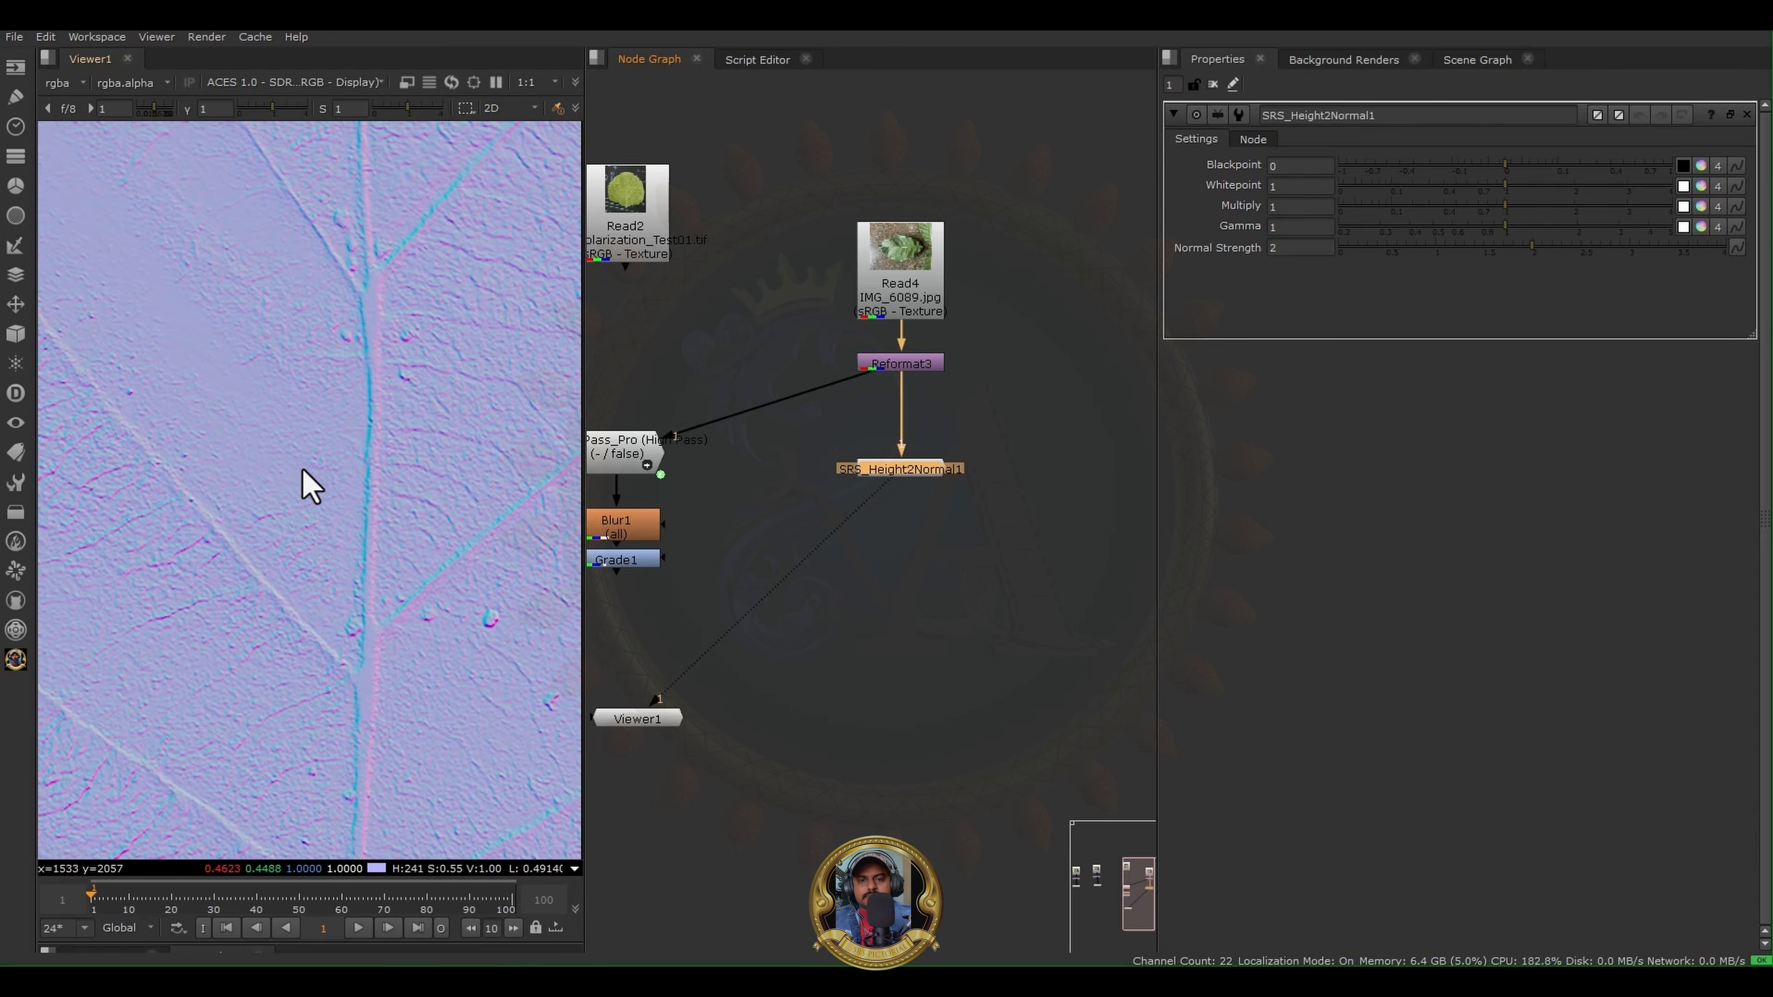
pyautogui.scroll(-4, 304, 470)
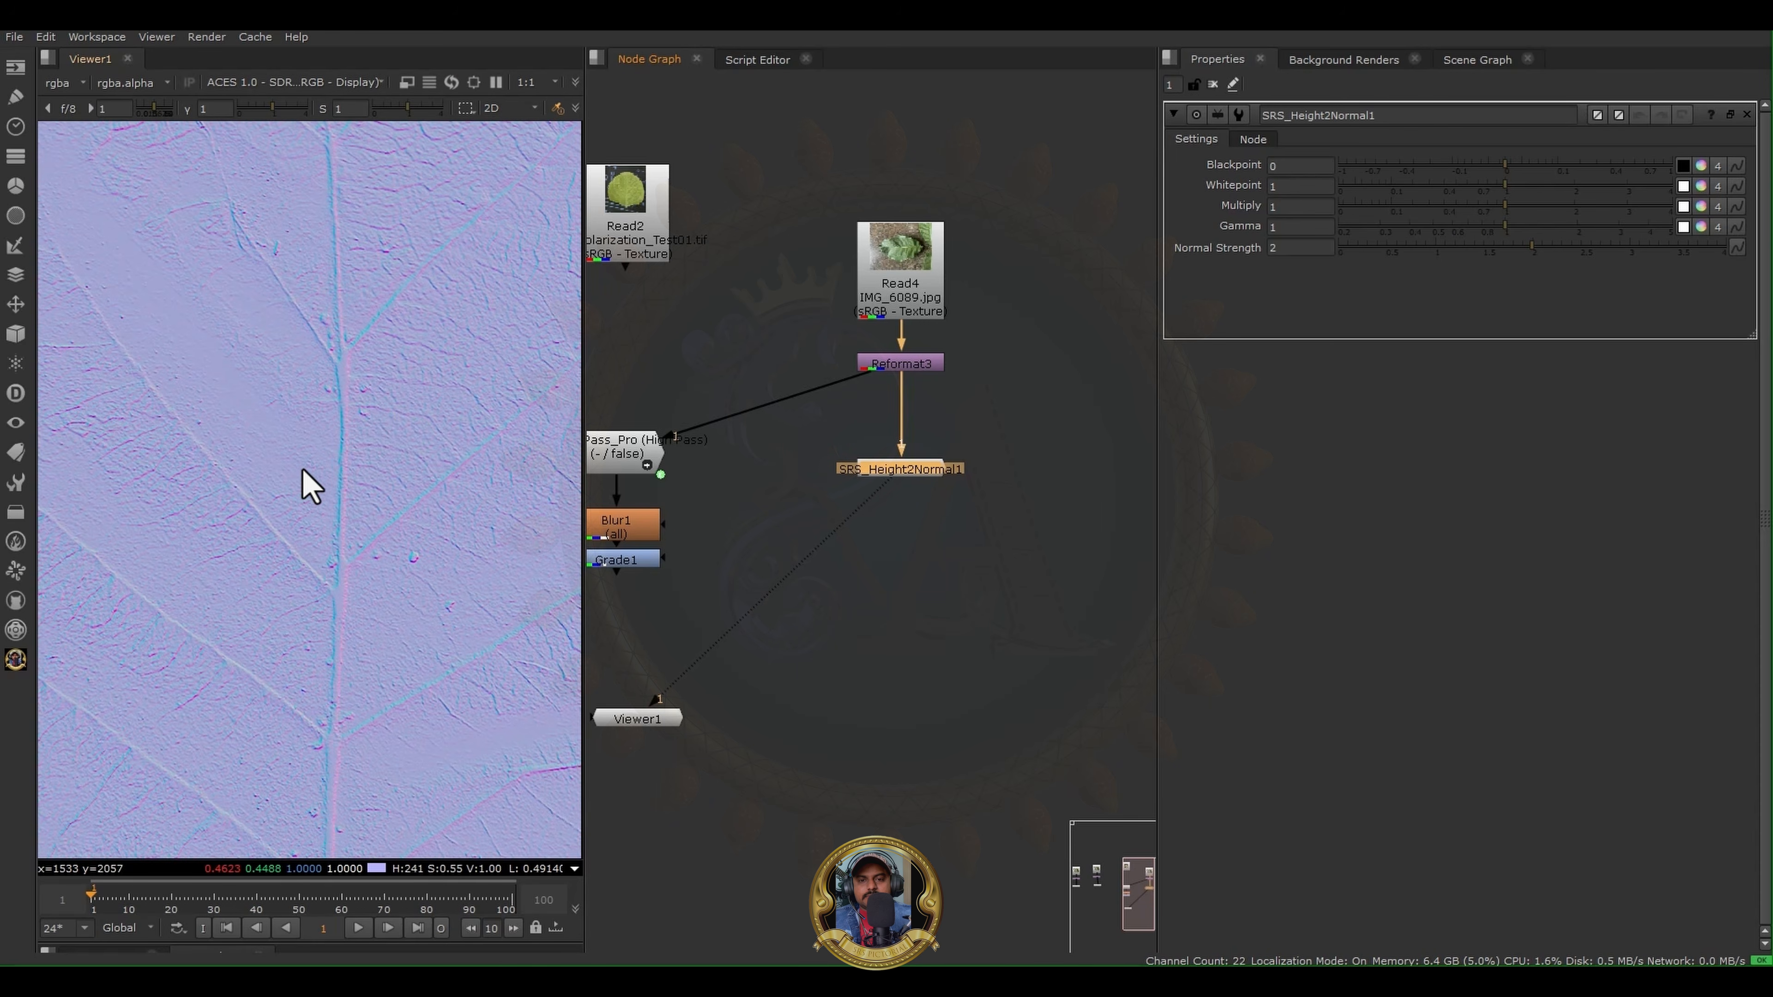
pyautogui.moveTo(377, 421); pyautogui.dragTo(251, 478, button='middle')
pyautogui.scroll(-1, 251, 478)
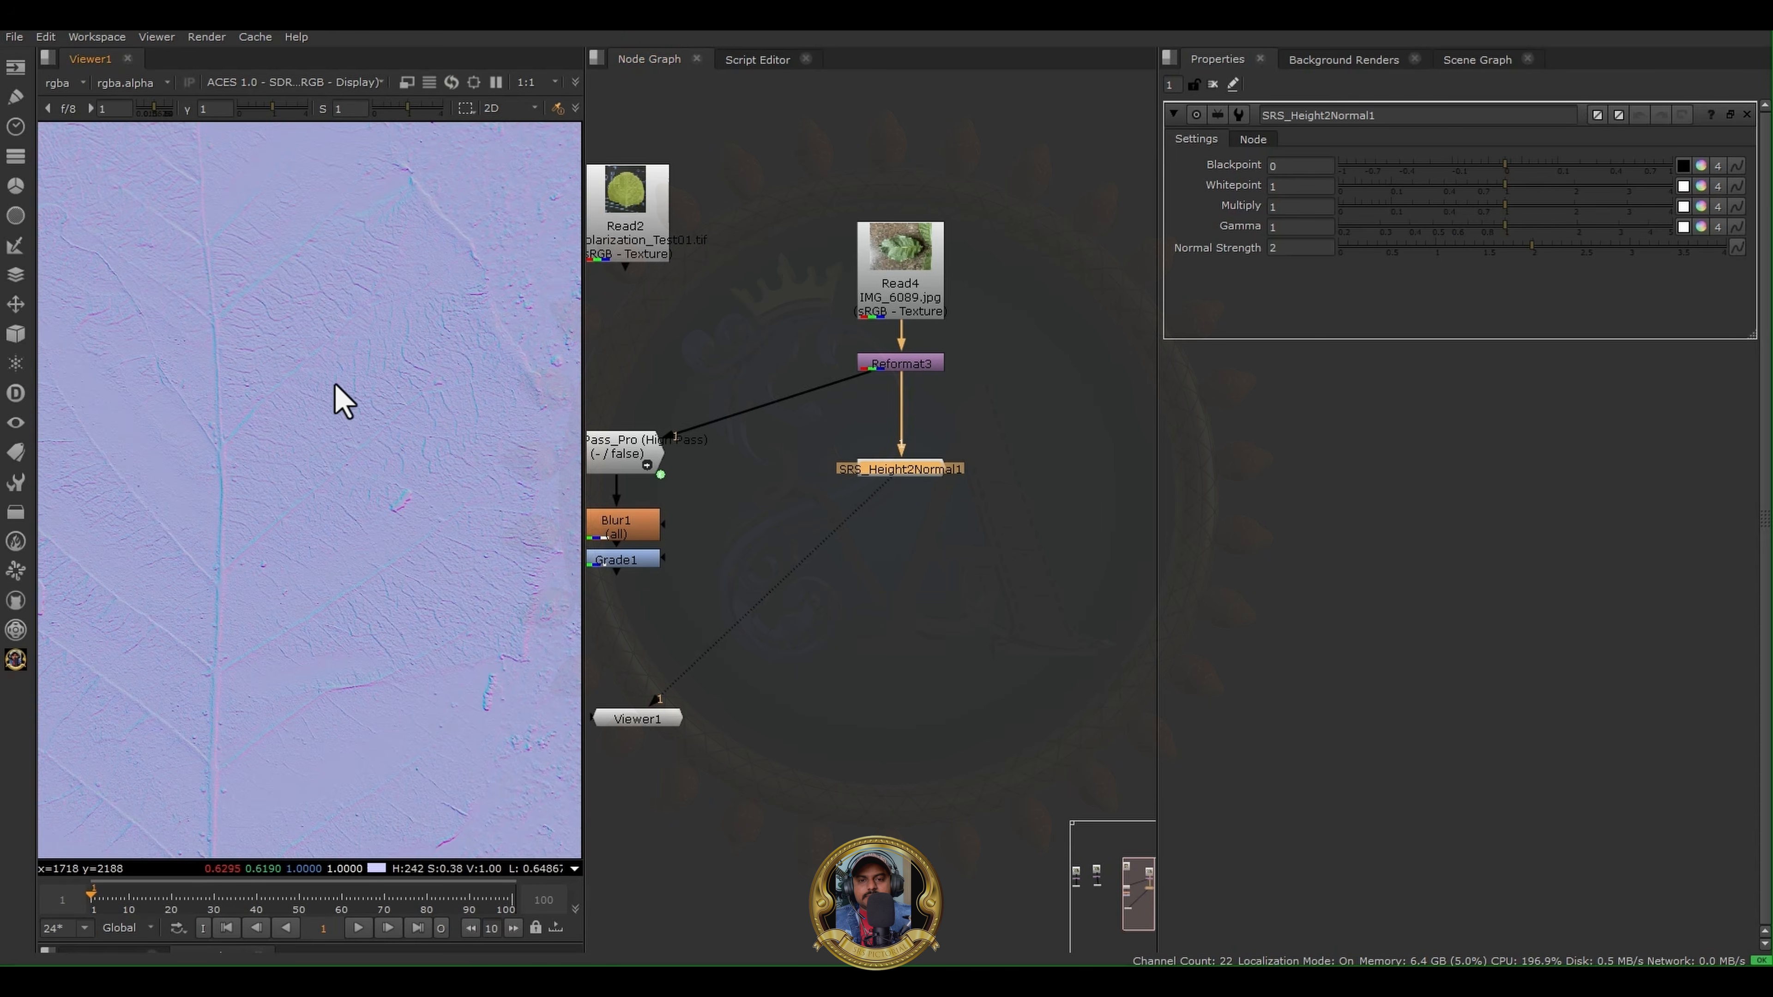
# - Examine the leaf's veins and fine surface wrinkles in the SRS Height2Normal result, both close up and across the wider leaf
pyautogui.scroll(2, 284, 388)
pyautogui.scroll(2, 281, 374)
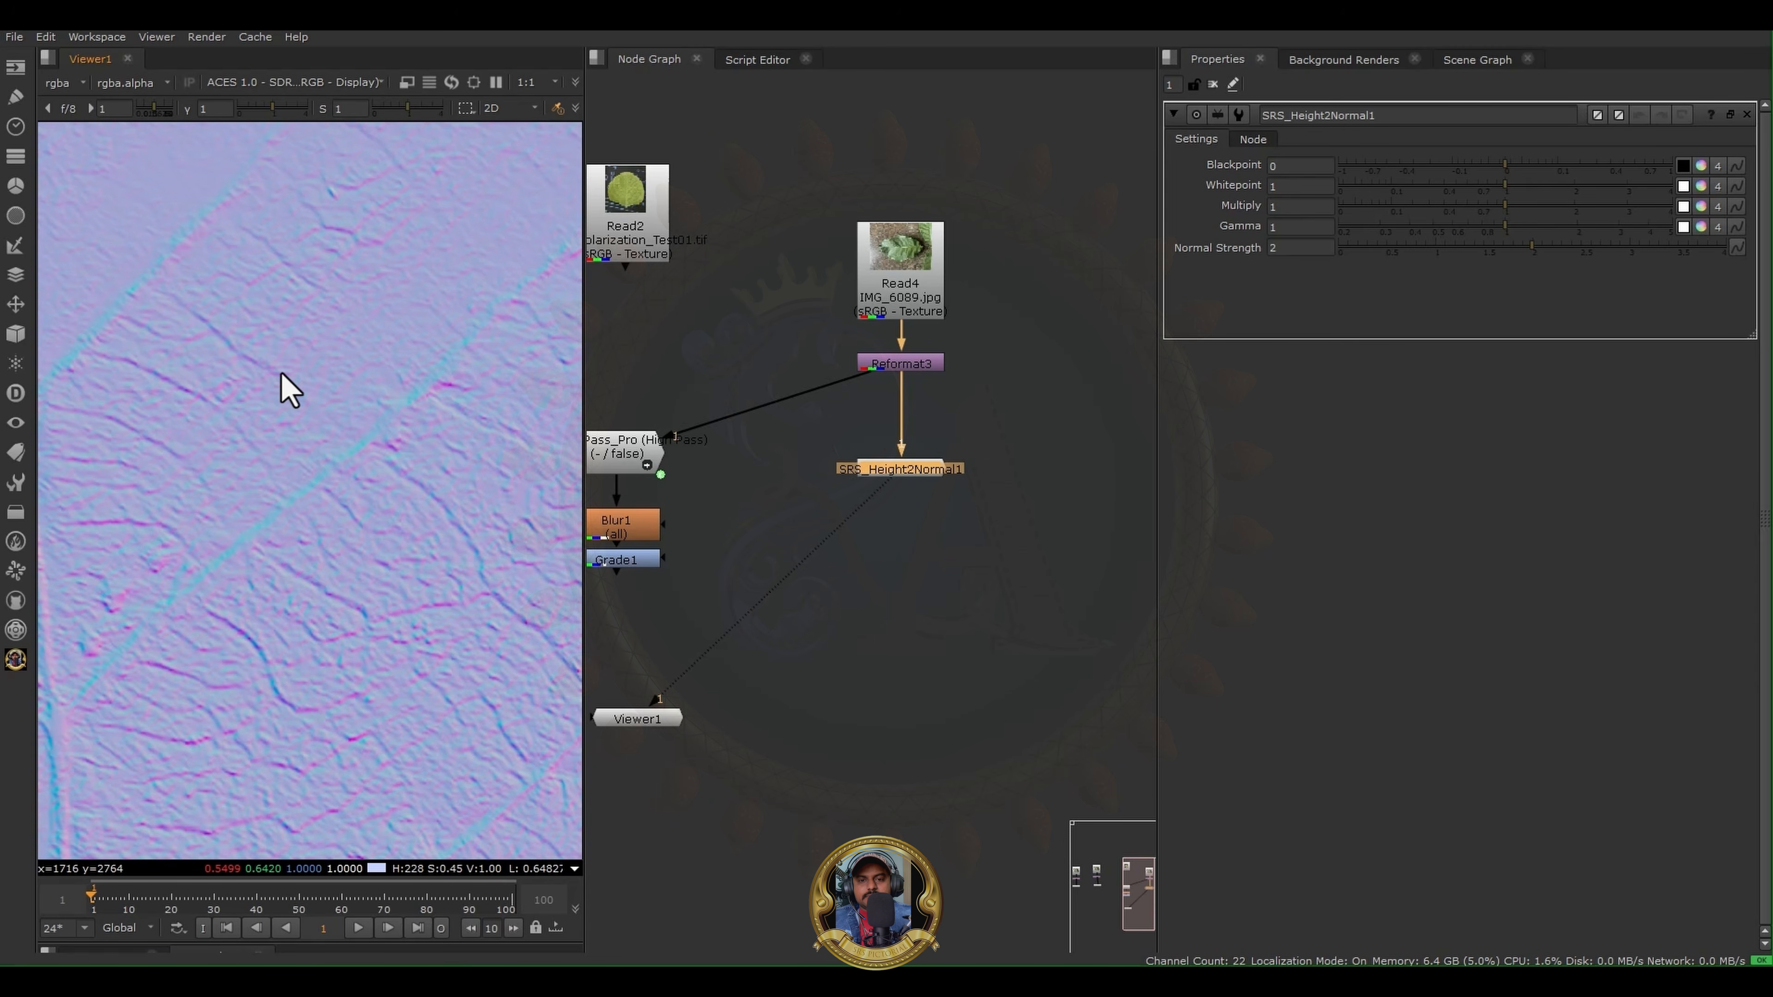
pyautogui.scroll(-5, 281, 373)
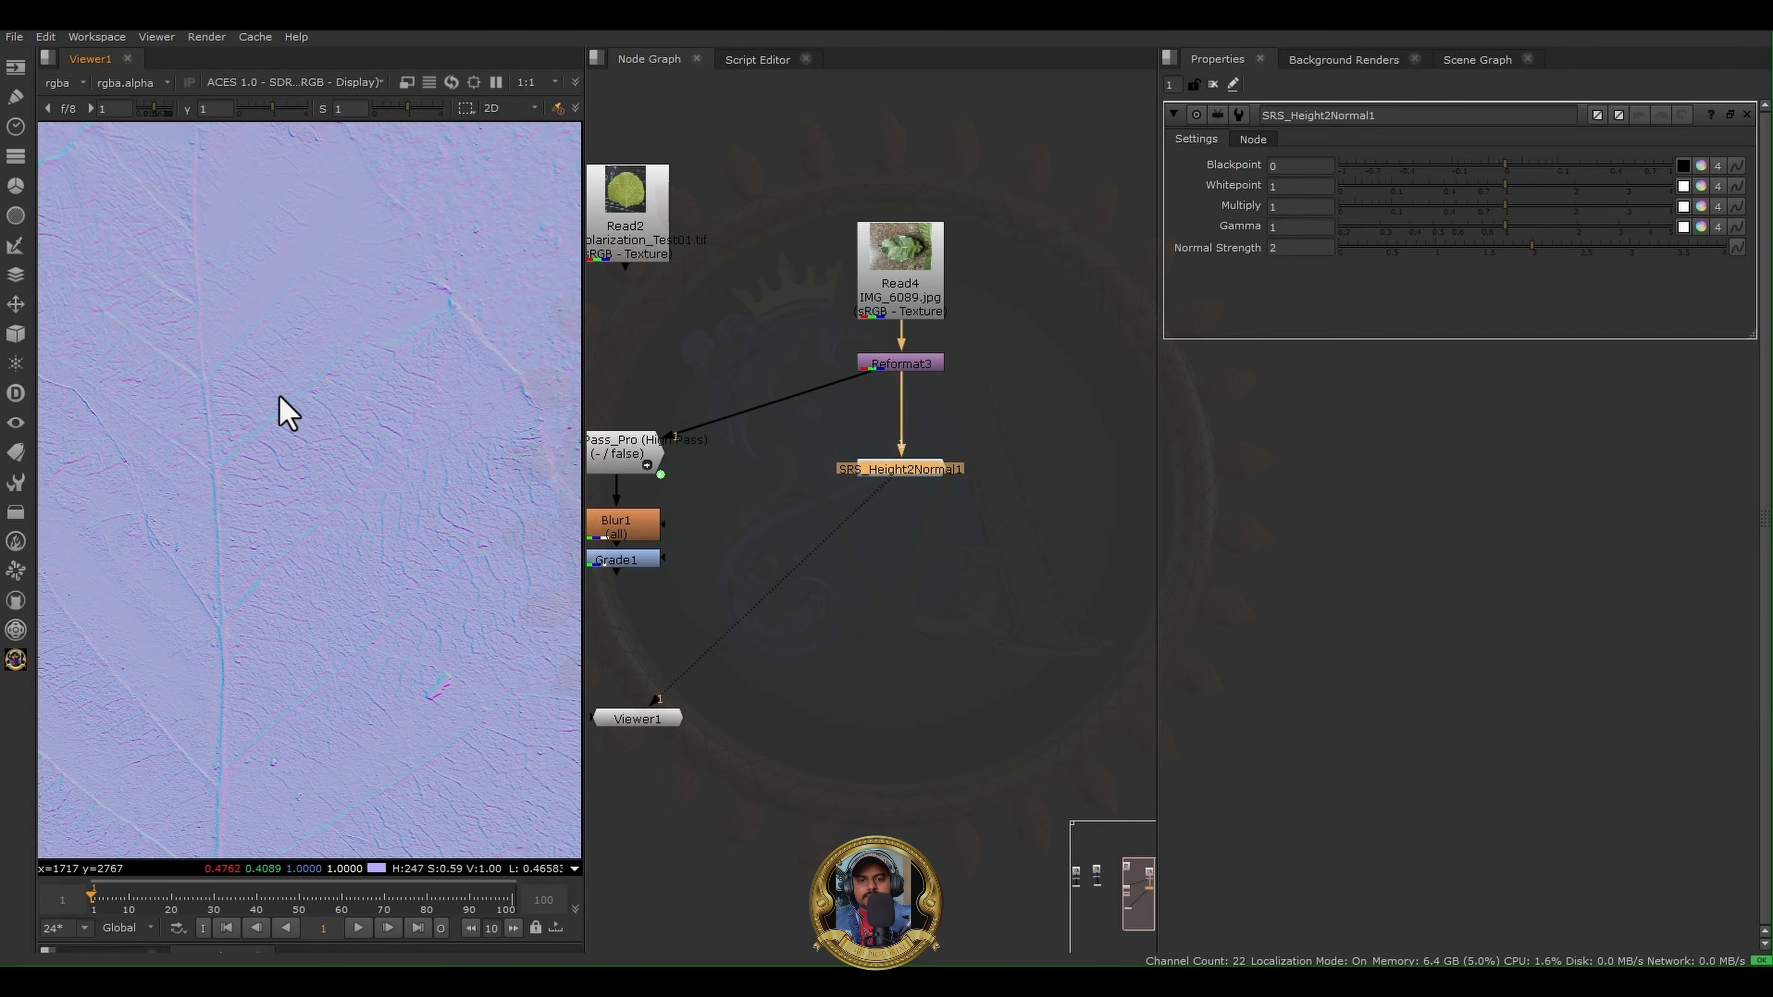
pyautogui.scroll(5, 267, 435)
pyautogui.moveTo(265, 436); pyautogui.dragTo(492, 355, button='middle')
pyautogui.scroll(-4, 488, 356)
pyautogui.moveTo(365, 512); pyautogui.dragTo(298, 697, button='middle')
pyautogui.scroll(-4, 298, 697)
pyautogui.scroll(5, 466, 677)
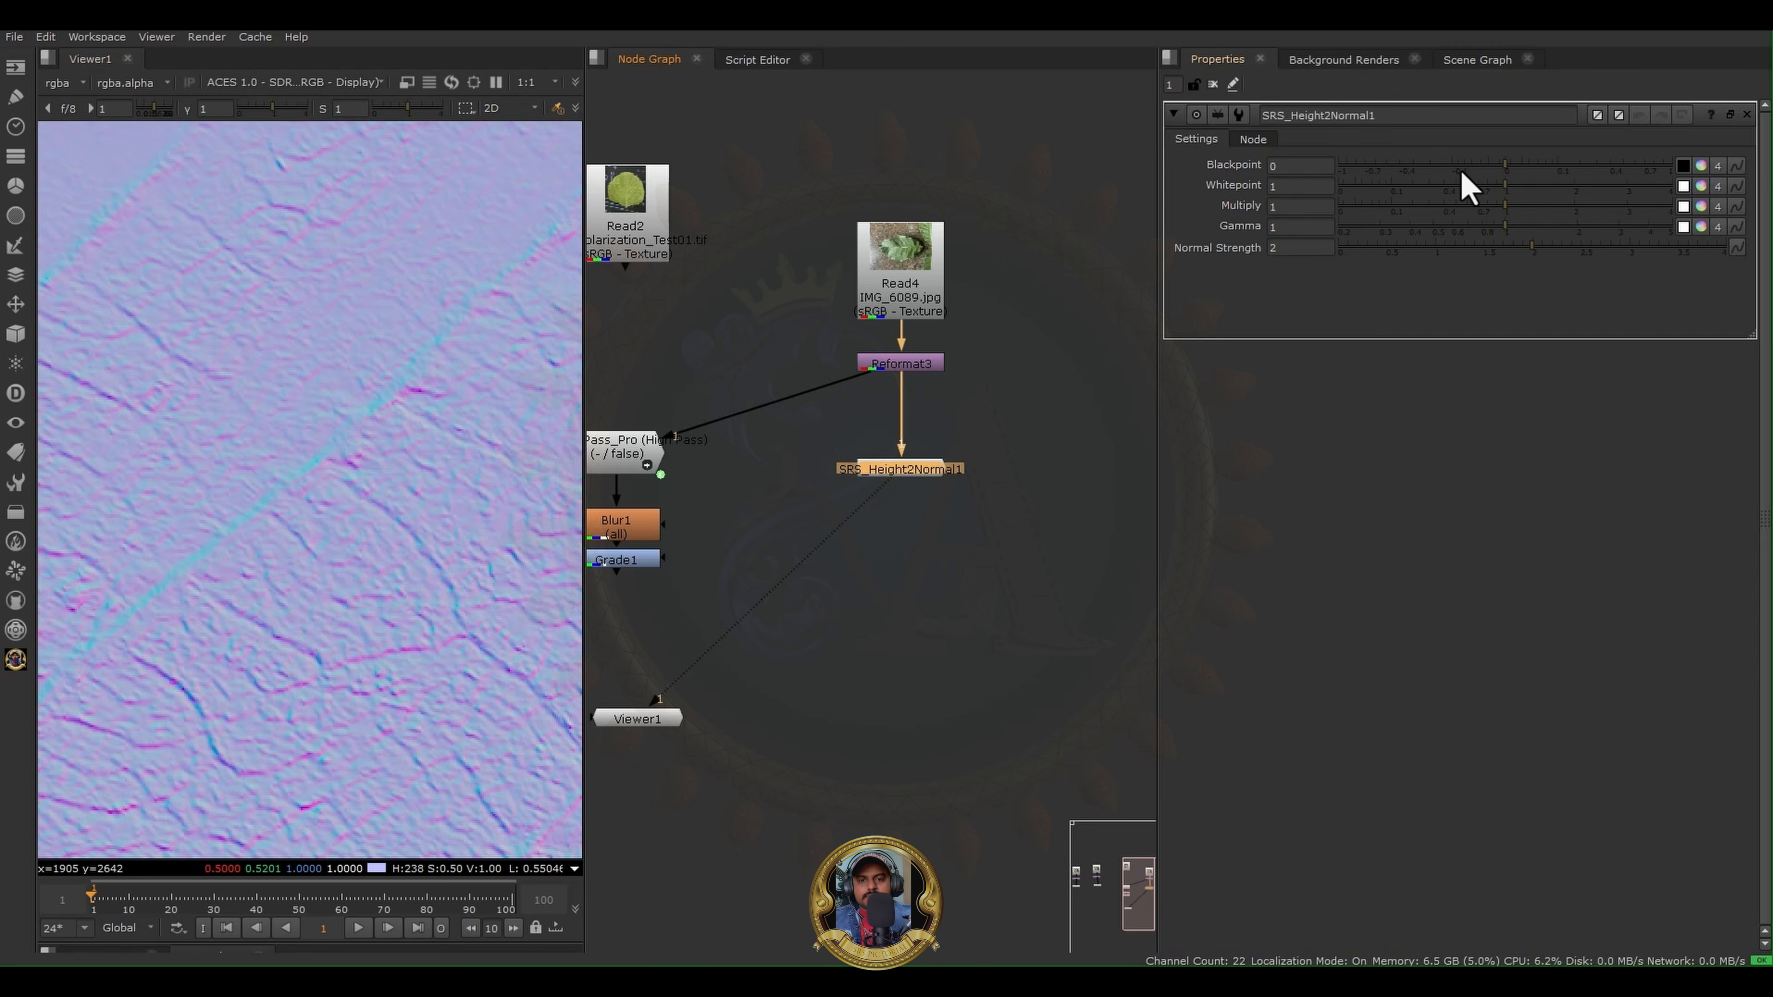
# - Set the SRS Height2Normal Blackpoint to -0.19 and Whitepoint to 0.82, and check the effect on the leaf veins
pyautogui.moveTo(1500, 171); pyautogui.dragTo(1436, 220)
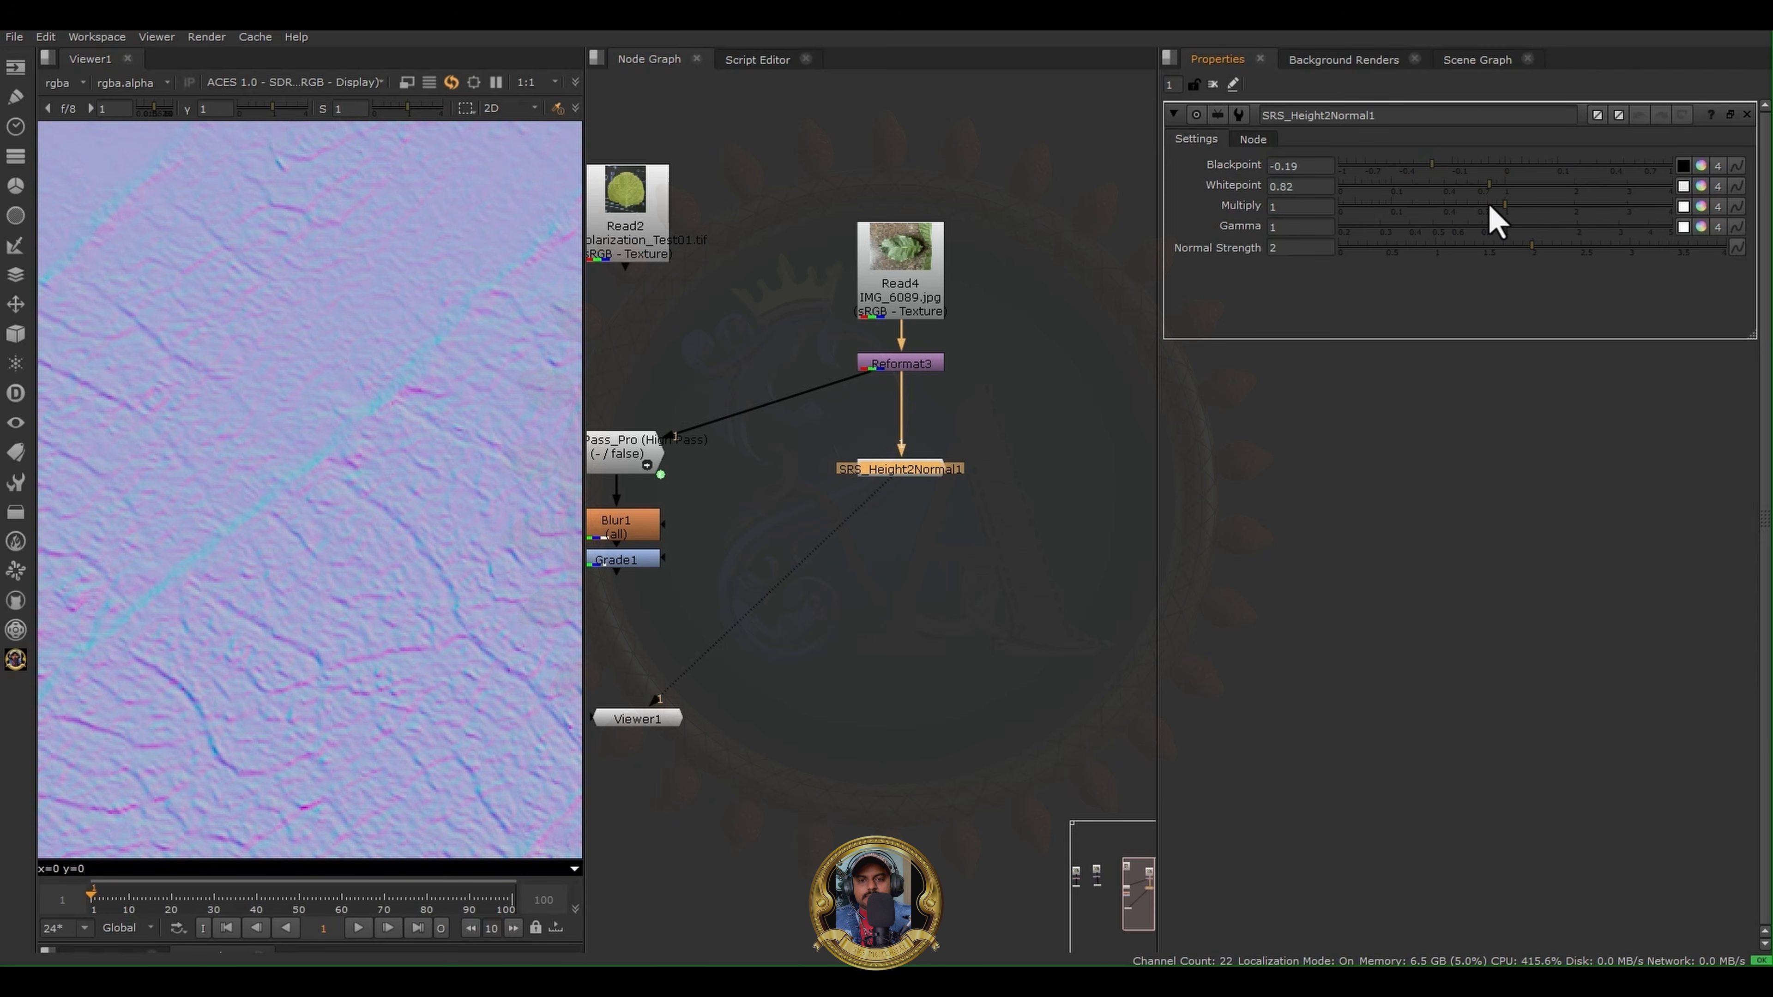
pyautogui.click(858, 483)
pyautogui.scroll(-4, 302, 487)
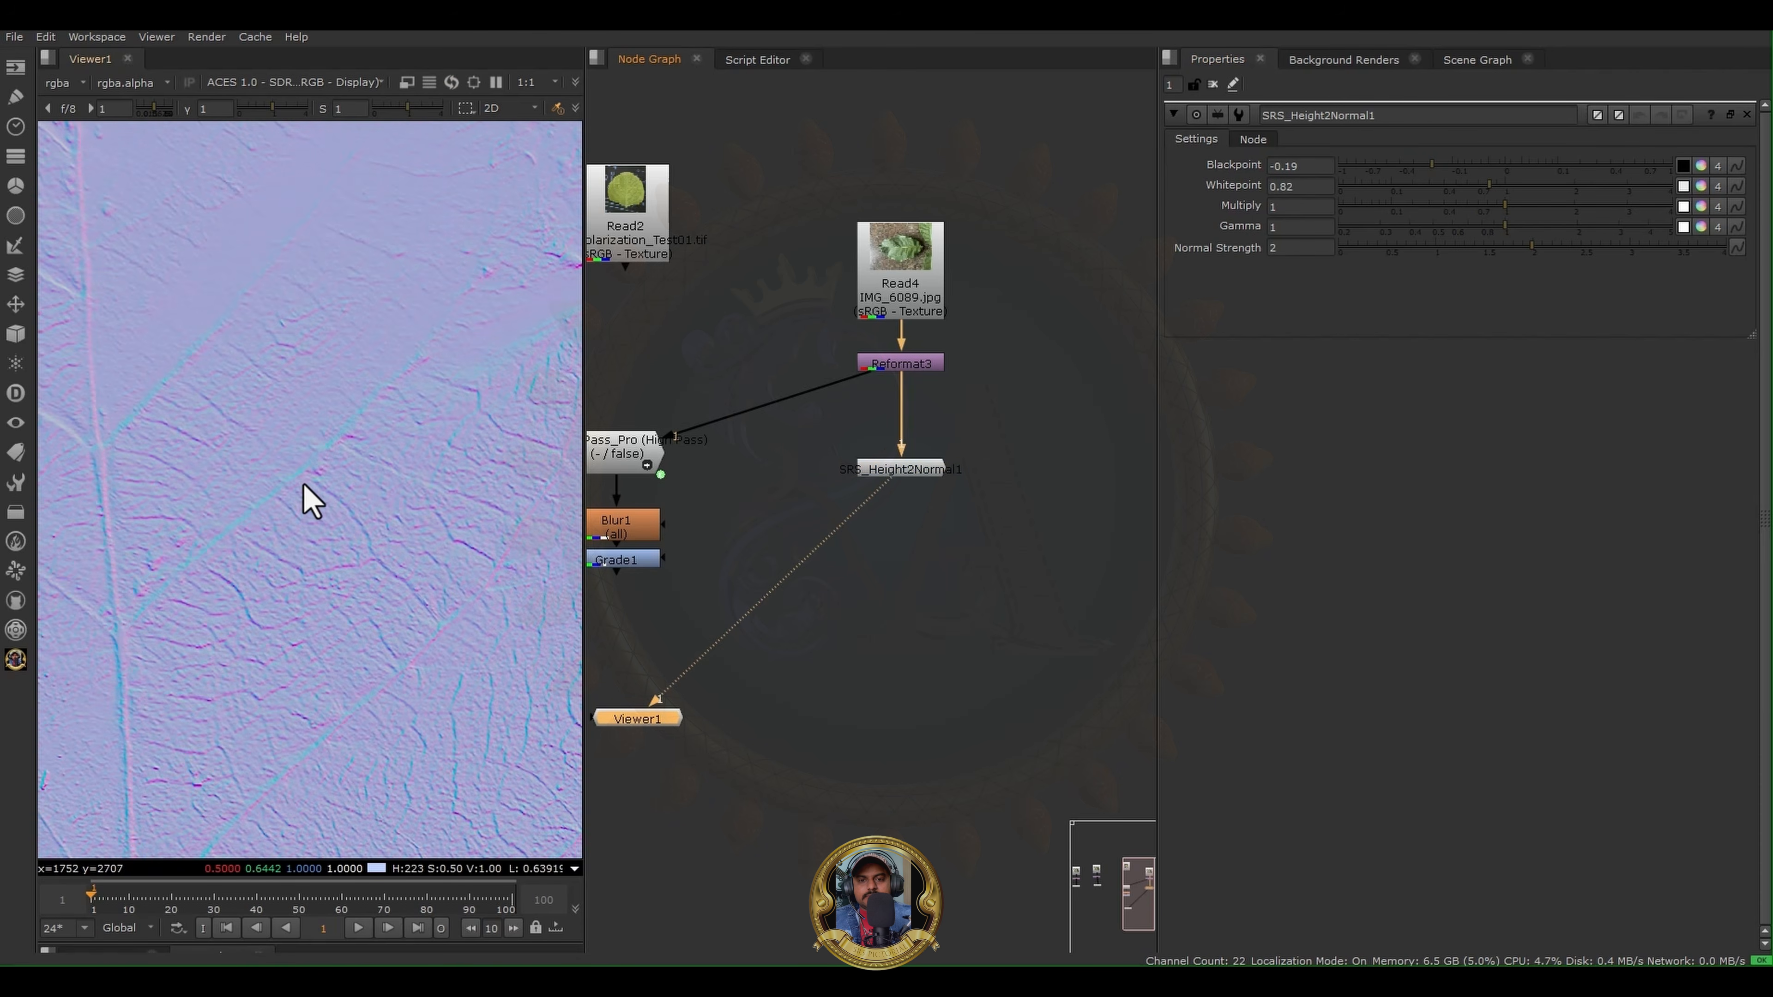
pyautogui.scroll(4, 387, 498)
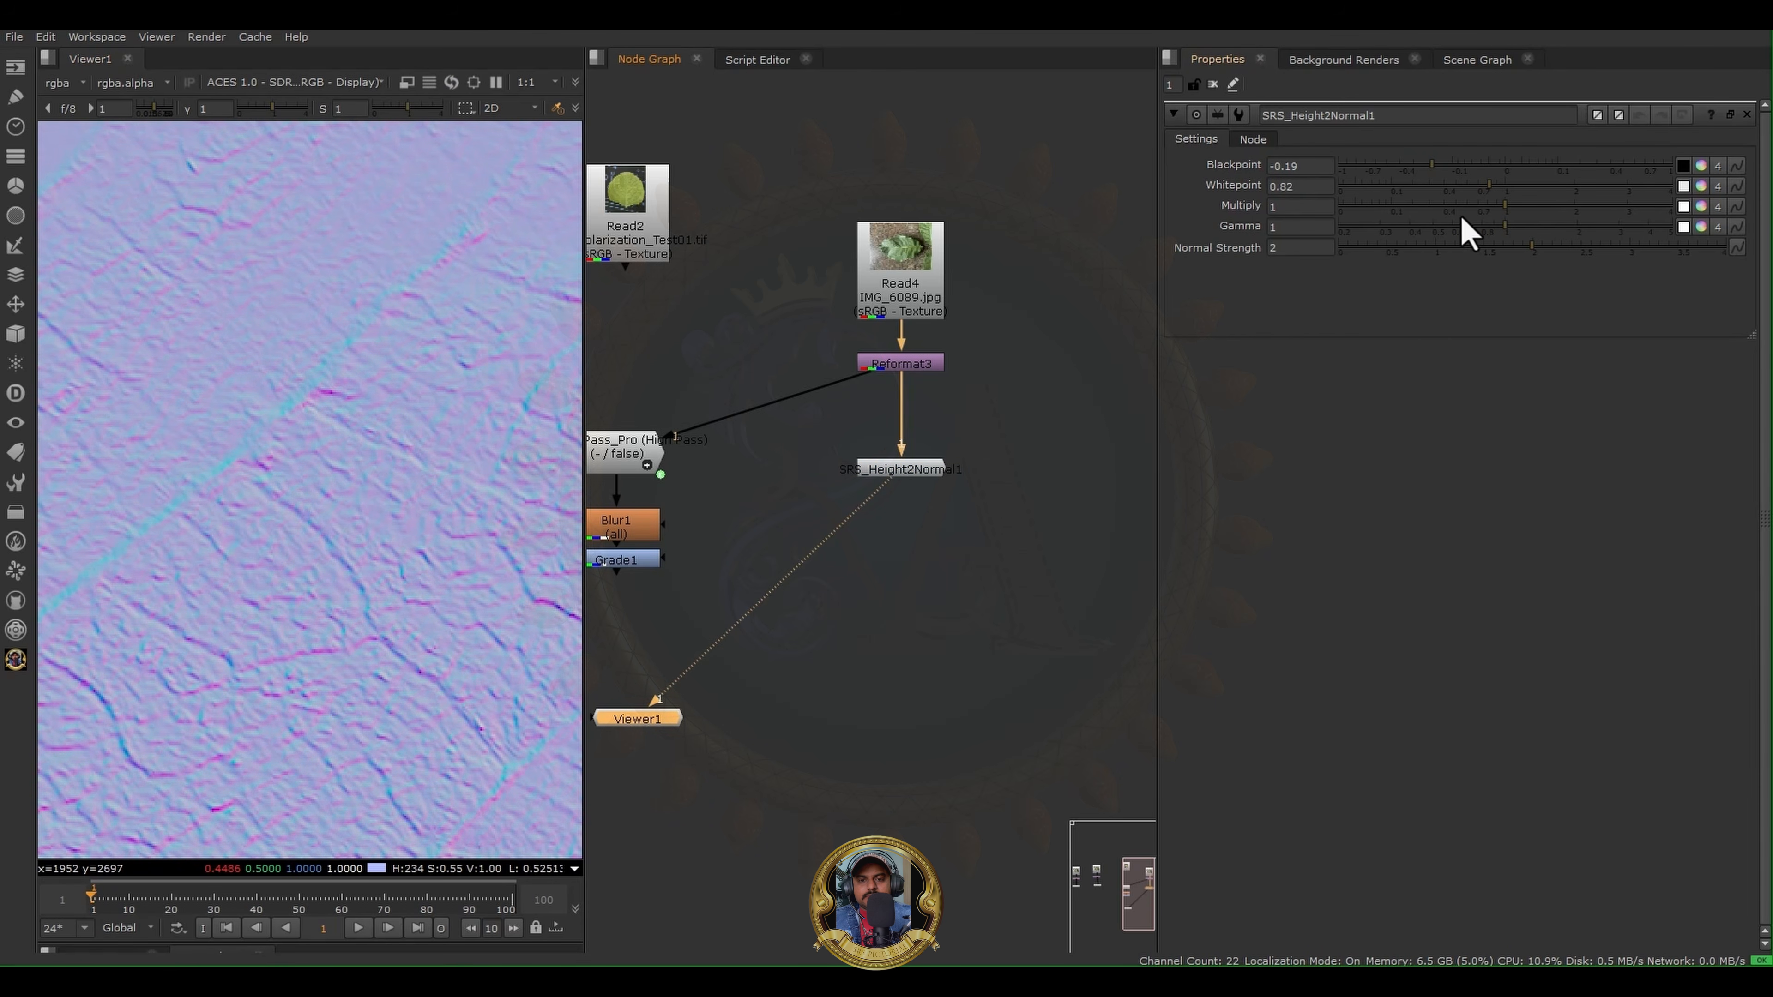
# - Strengthen the leaf normals with Multiply 2.14, Gamma 1.78 and Normal Strength 3.89
pyautogui.moveTo(1504, 207); pyautogui.dragTo(1584, 235)
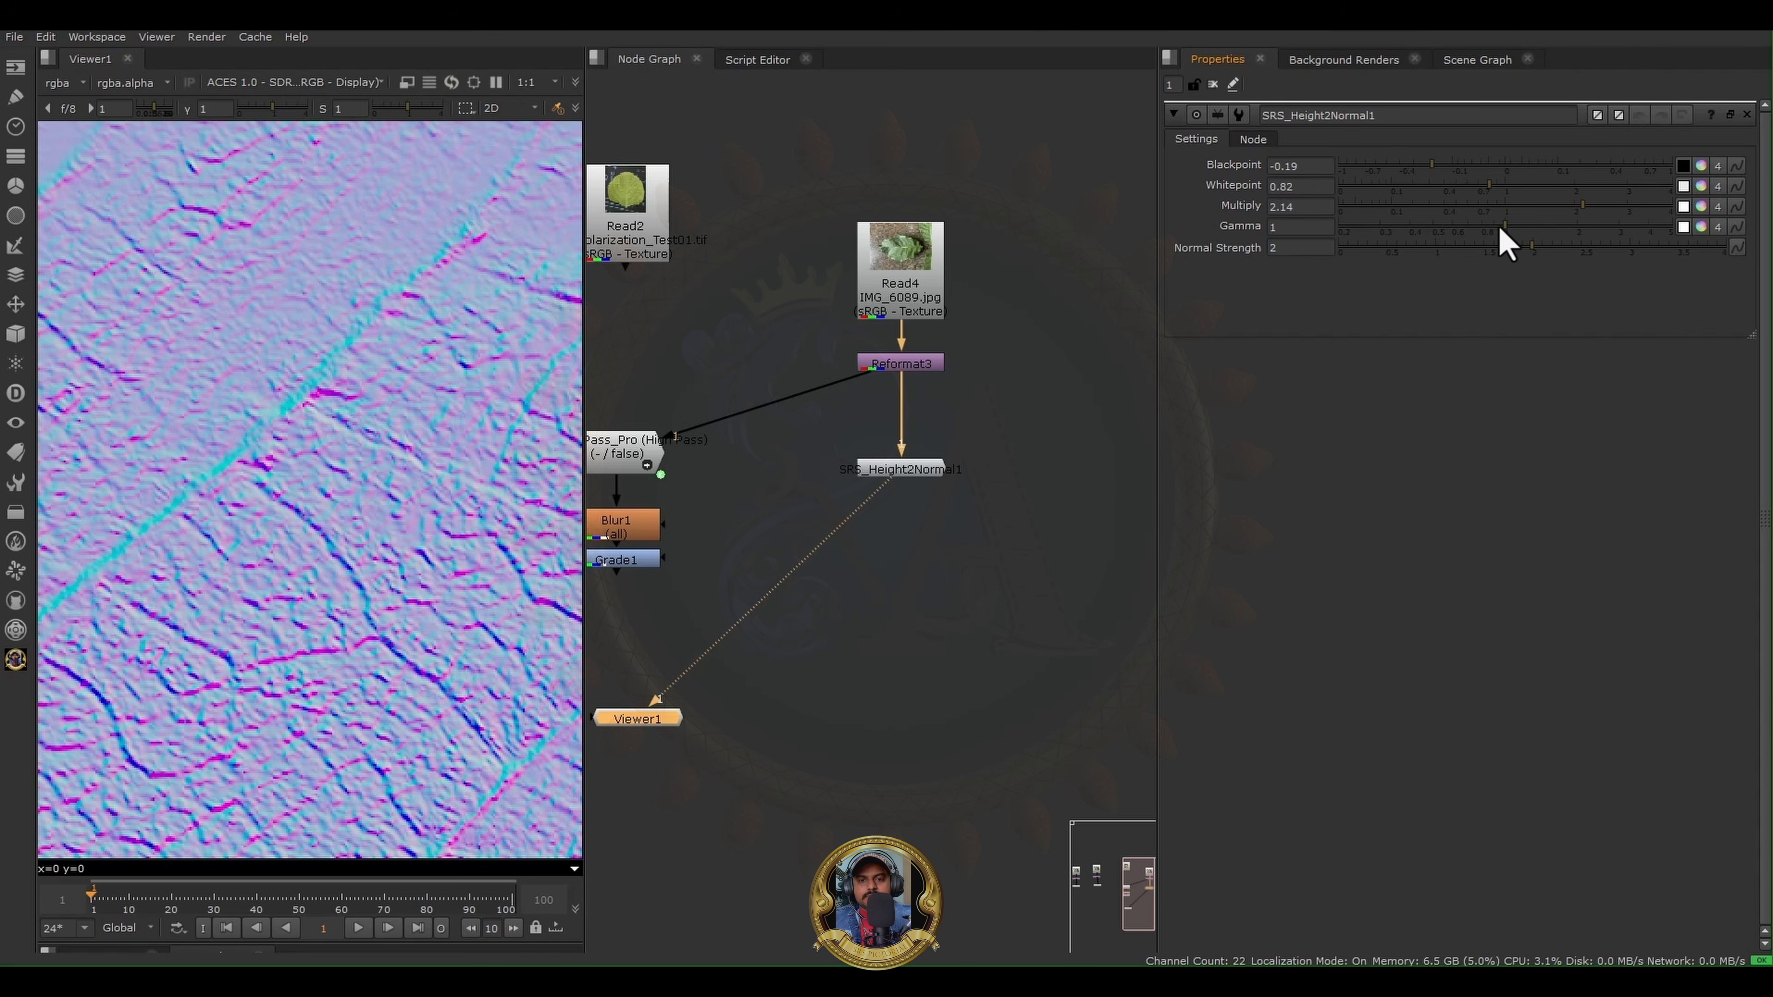
pyautogui.moveTo(1499, 227); pyautogui.dragTo(1564, 235)
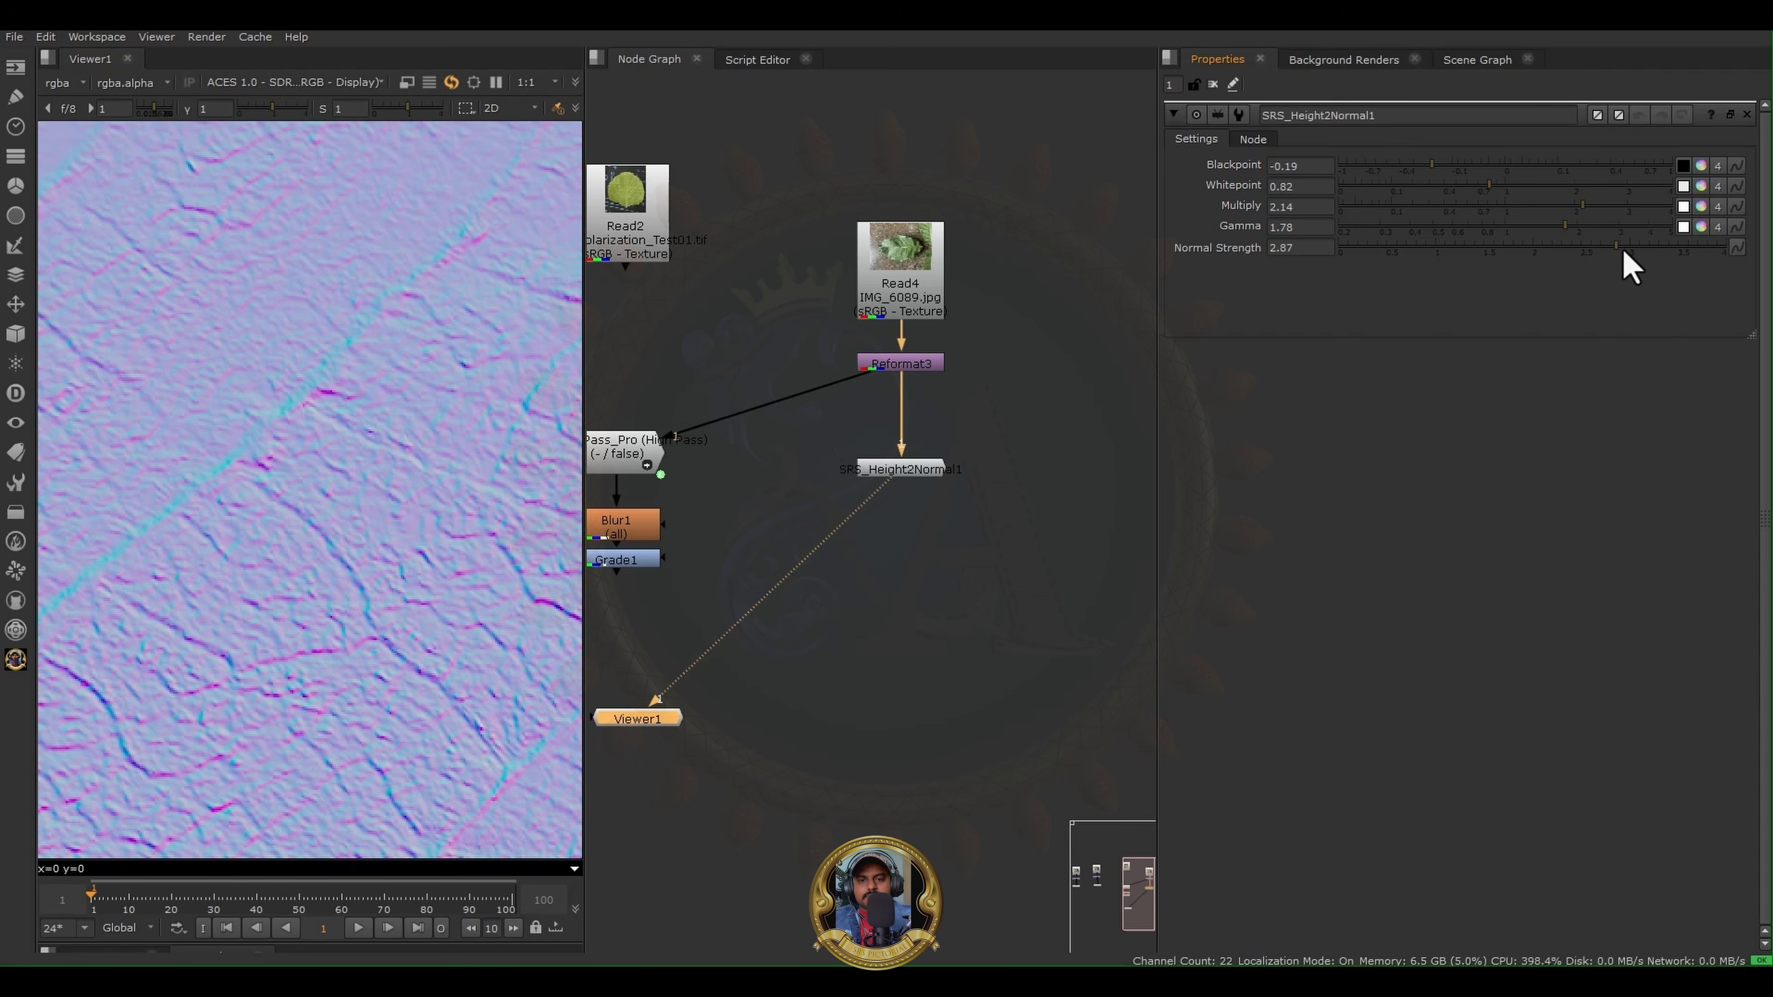
pyautogui.moveTo(1623, 253); pyautogui.dragTo(1713, 264)
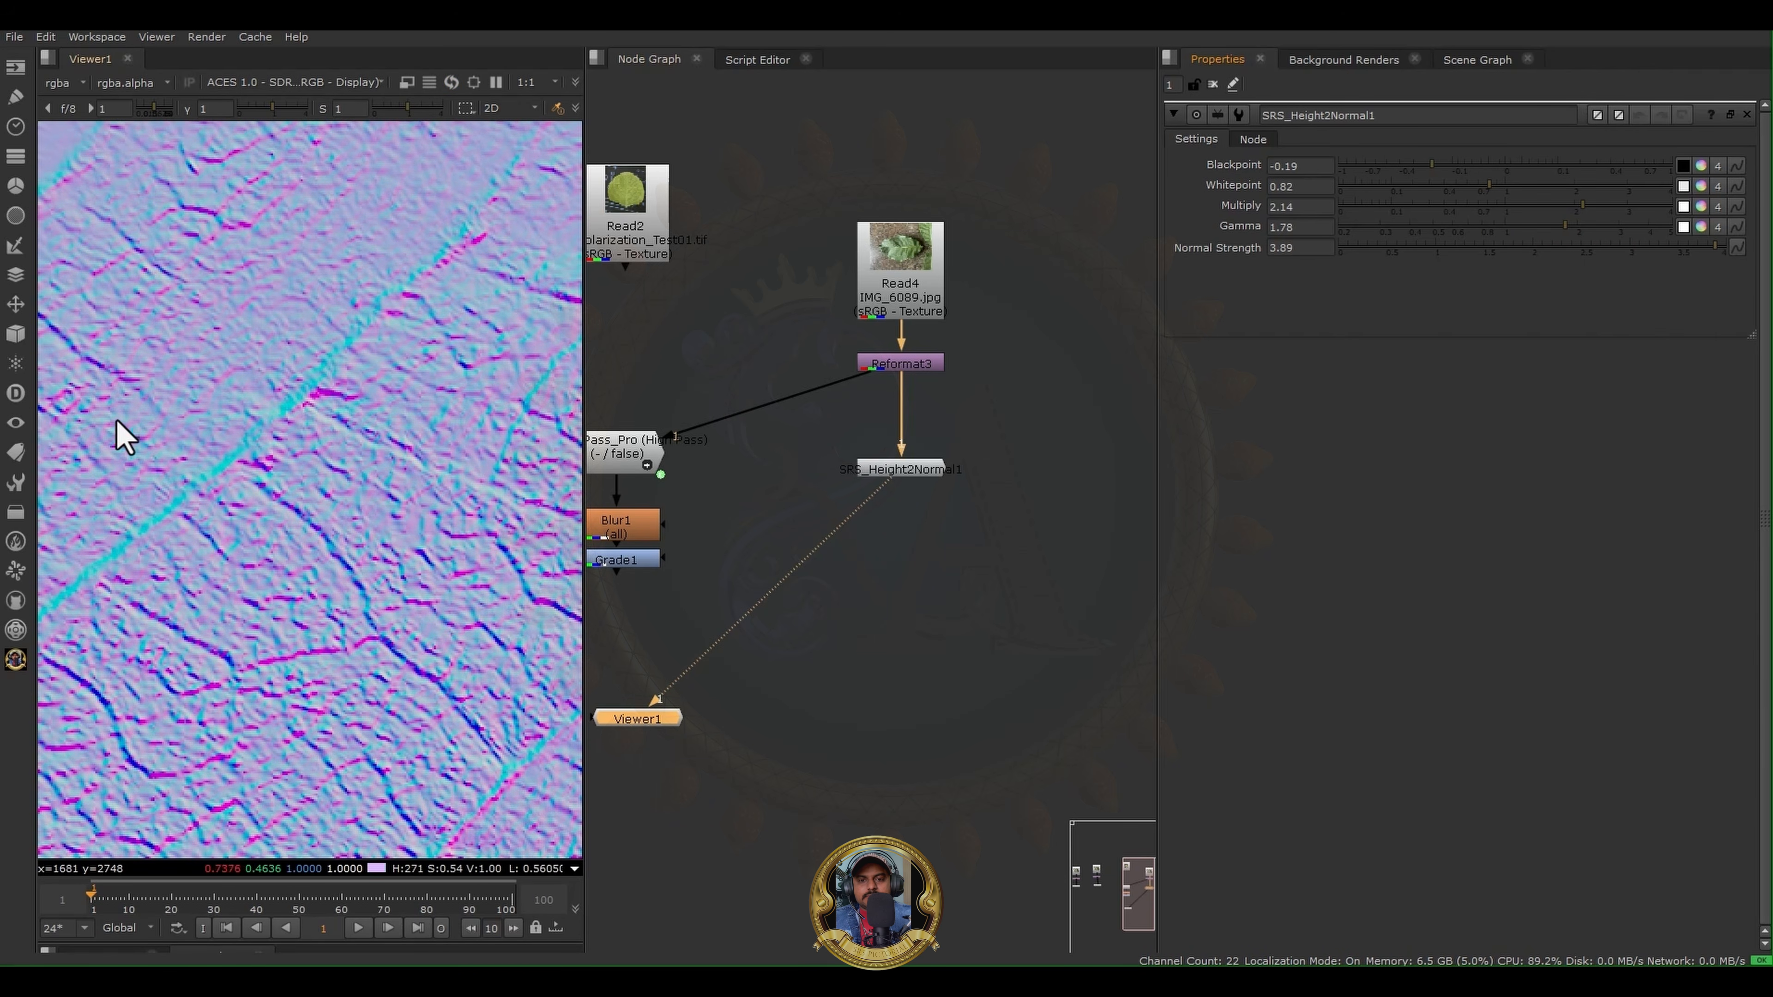
# - Compare the Reformat3 leaf photo with the SRS Height2Normal output in the viewer
pyautogui.click(935, 364)
pyautogui.press('1')
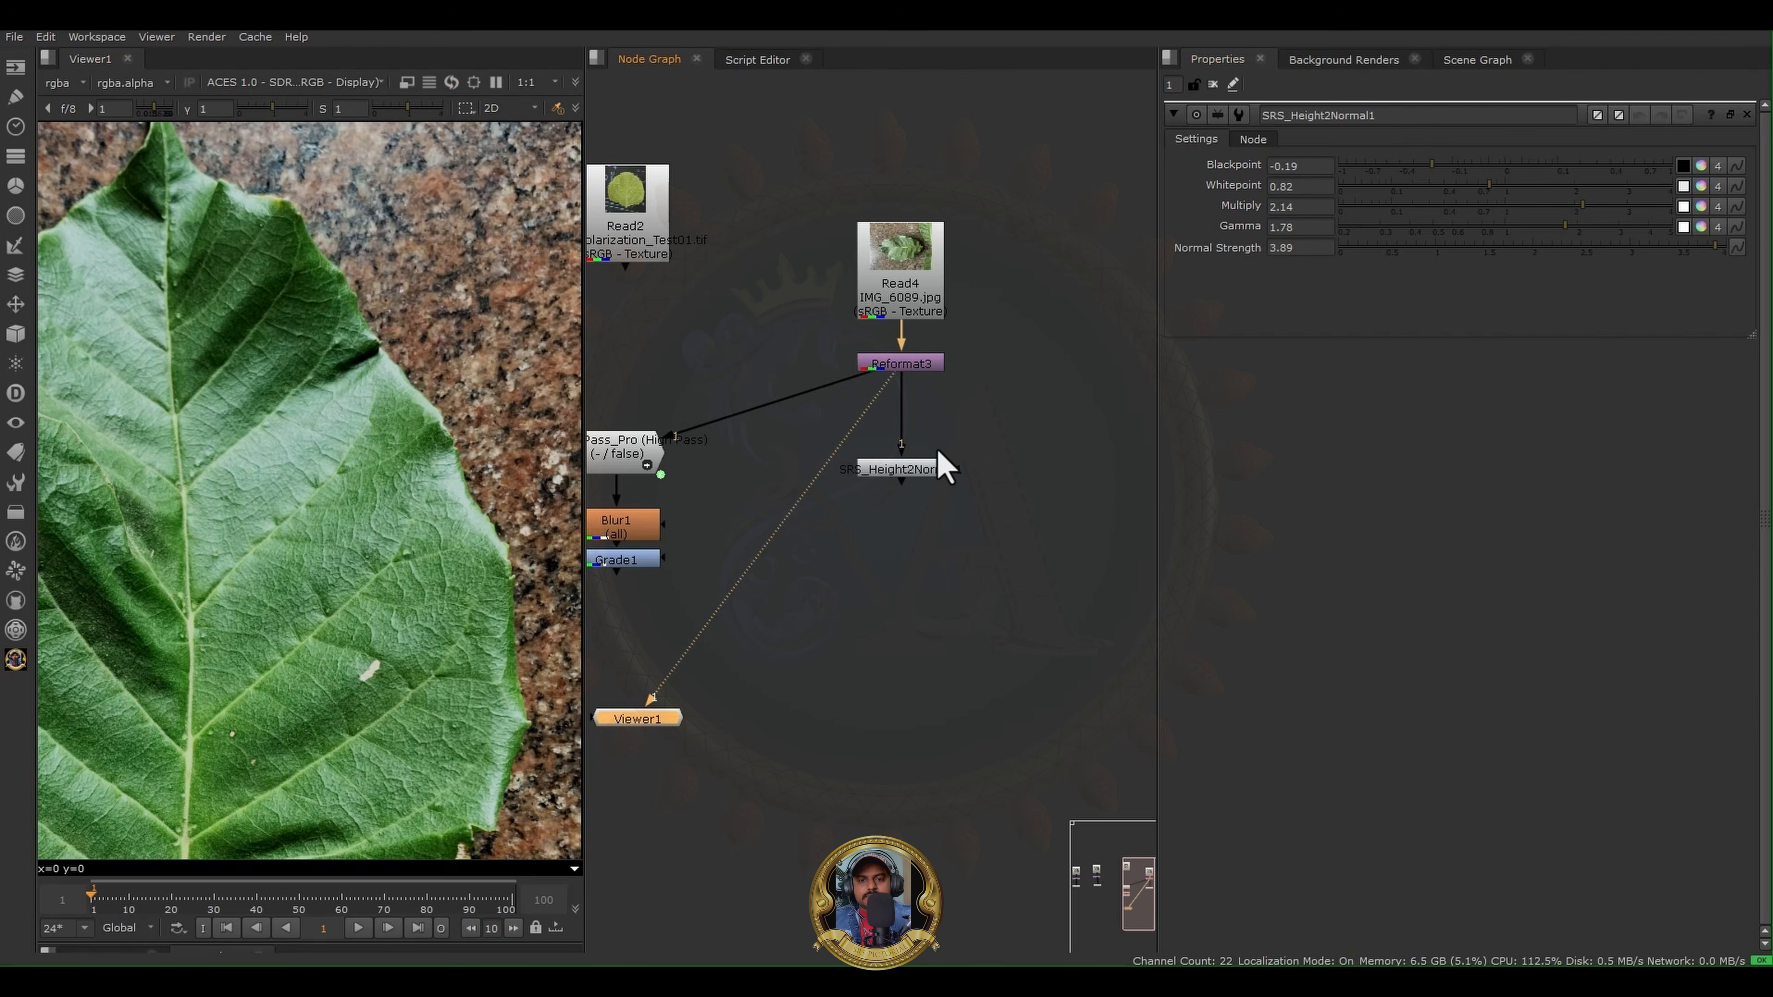
pyautogui.click(930, 469)
pyautogui.press('1')
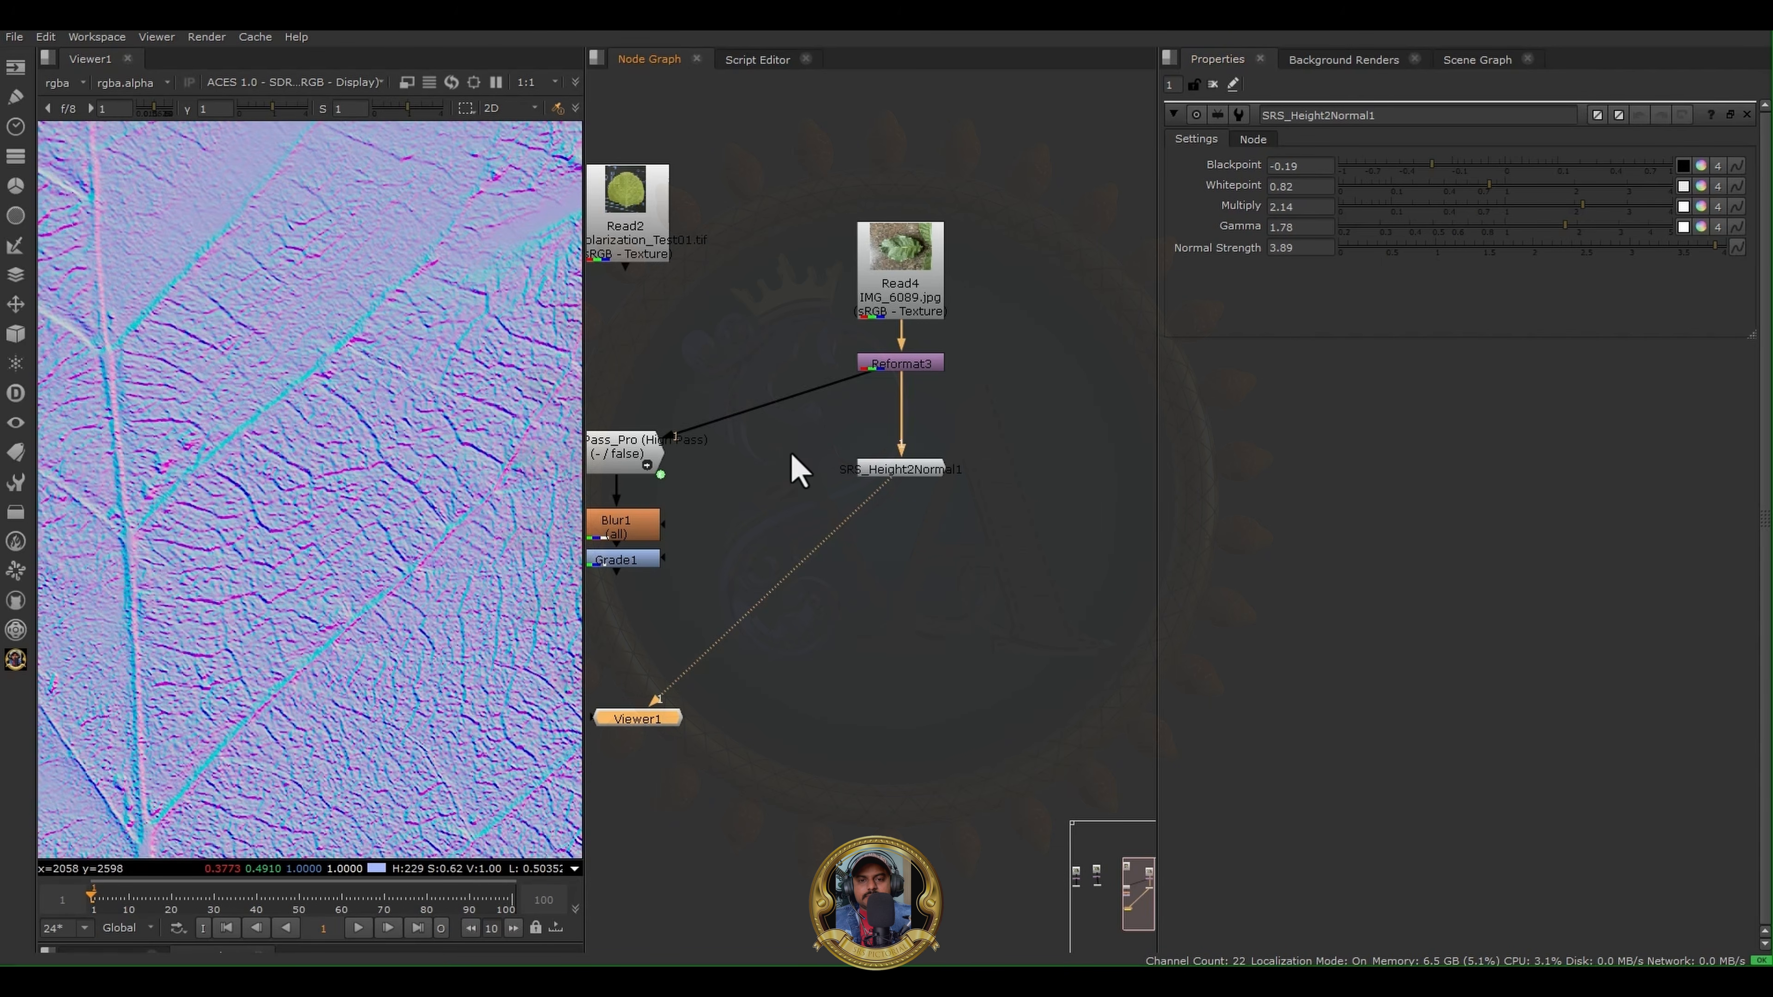
# - Move the SRS Height2Normal node into the gap between Grade1 and Viewer1, keeping its Reformat3 input
pyautogui.scroll(-2, 861, 569)
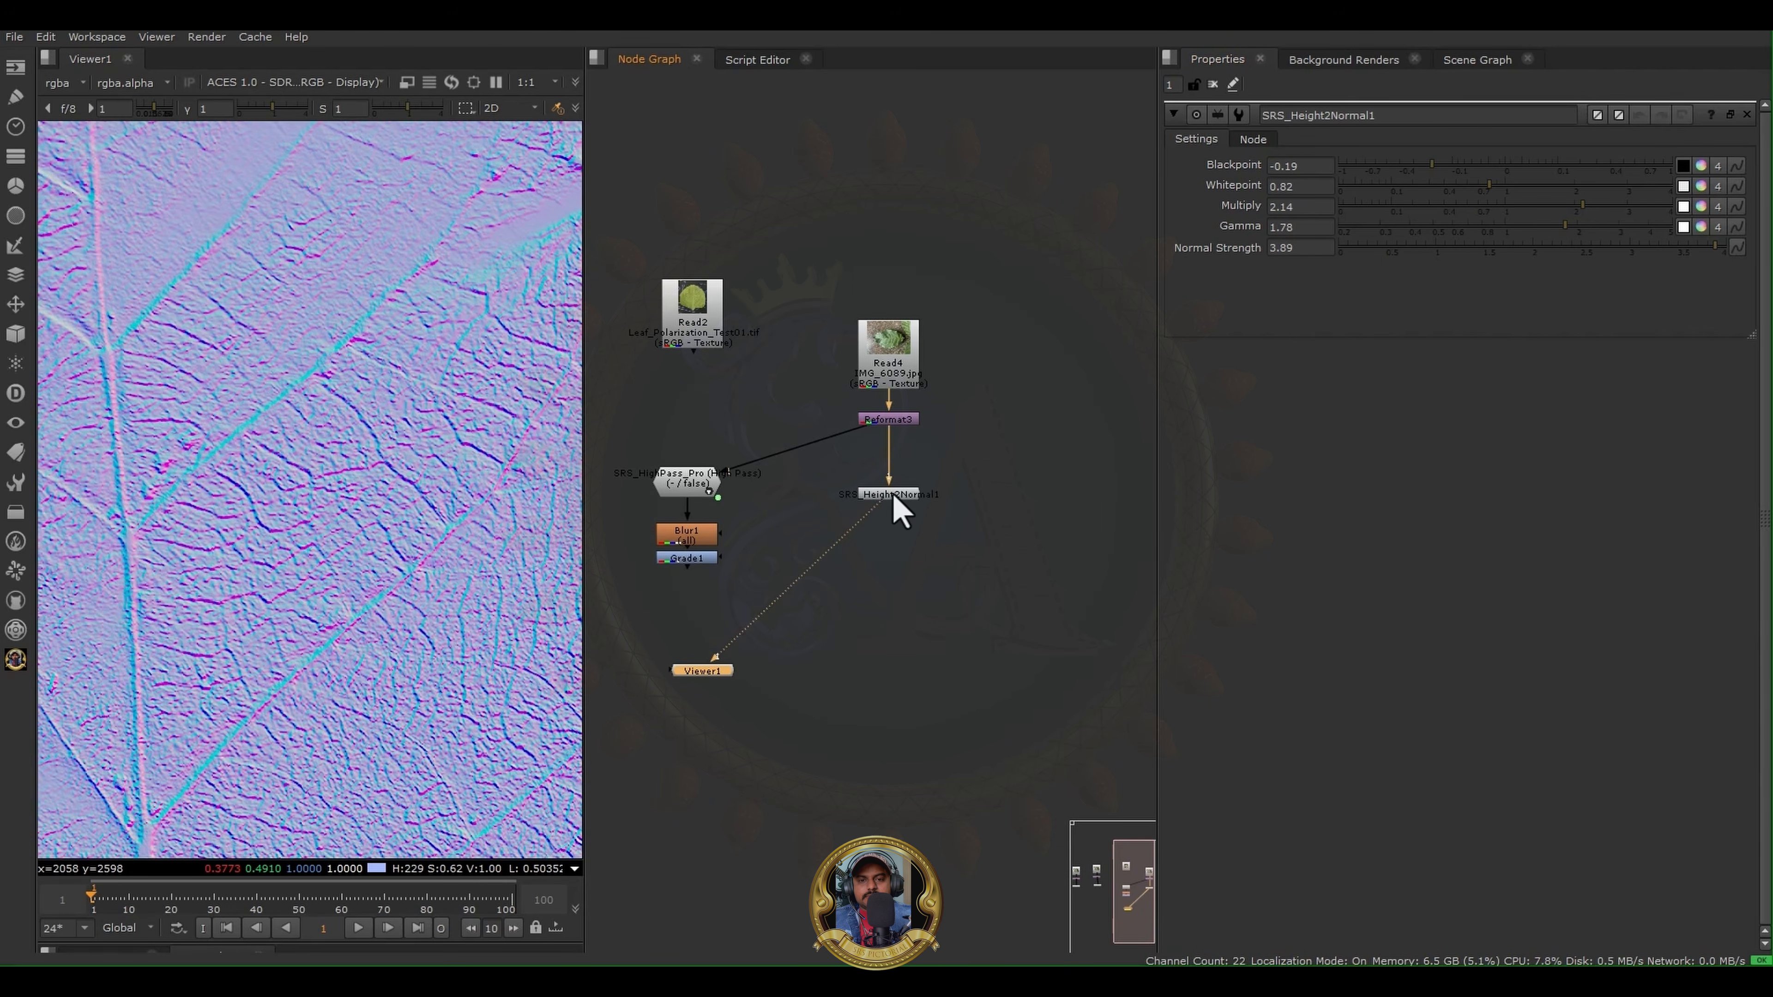
pyautogui.moveTo(894, 497); pyautogui.dragTo(696, 609)
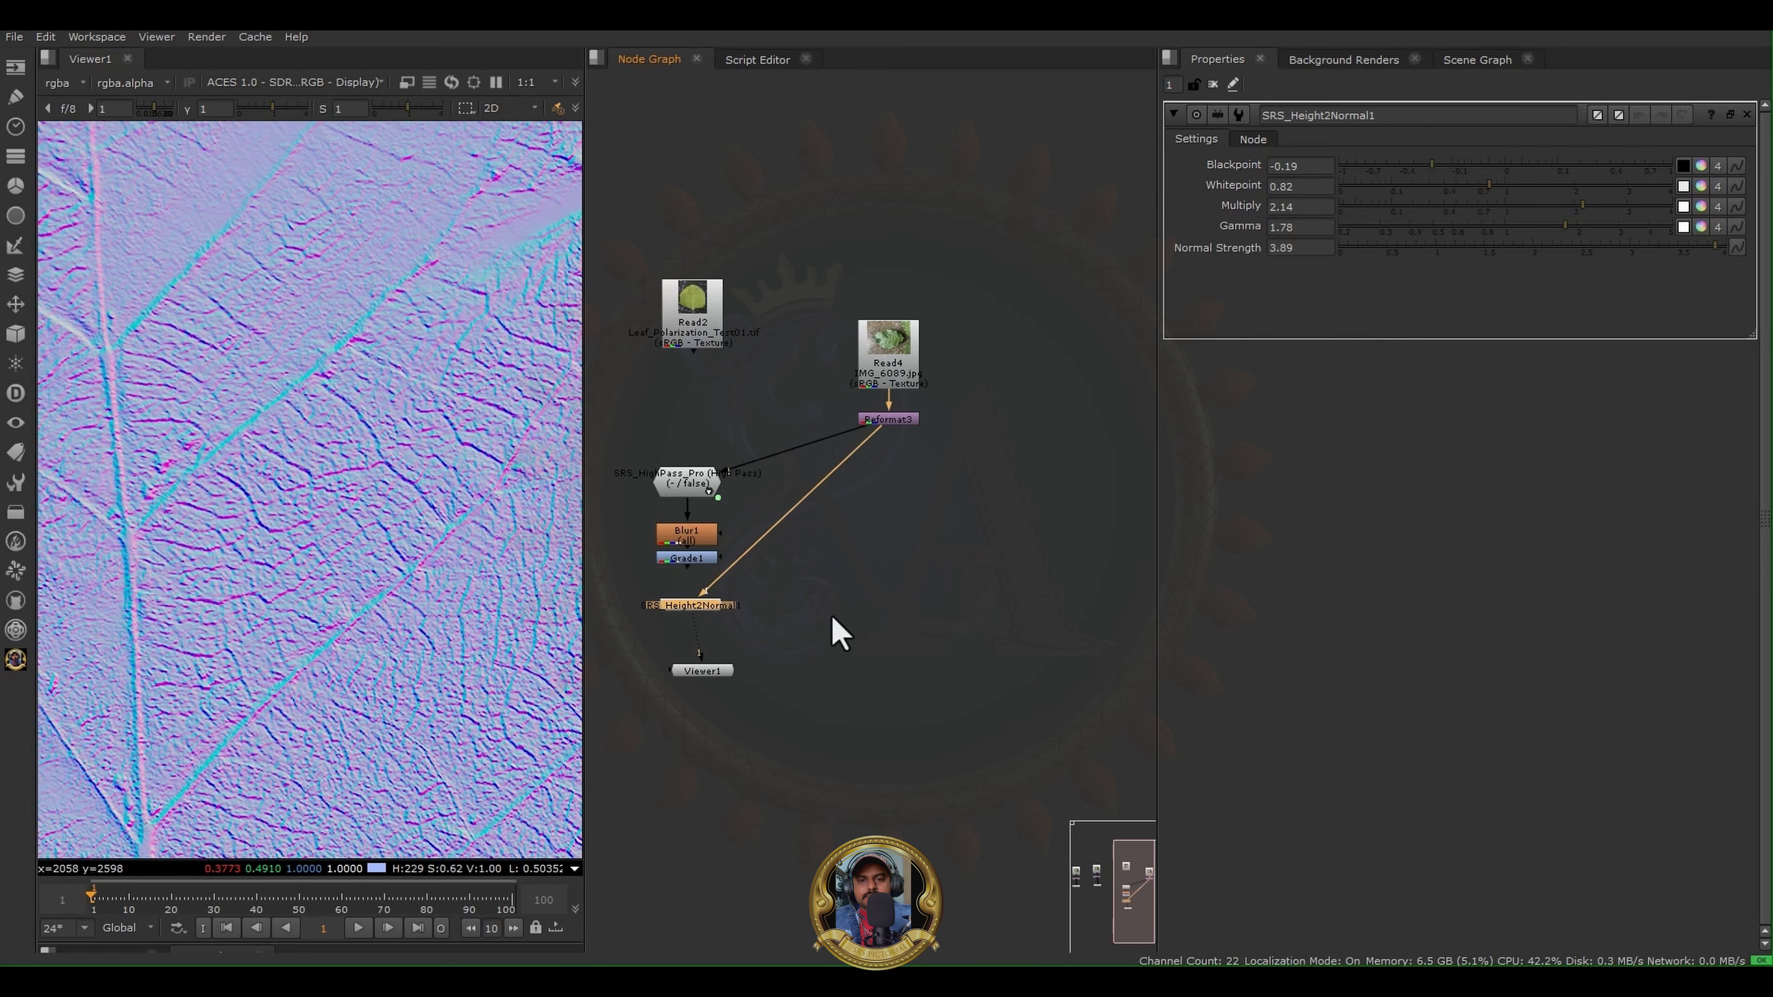
pyautogui.click(839, 634)
# - Add an SRS Range Mask node and place it in the empty area beside the Read4 branch
pyautogui.click(11, 668)
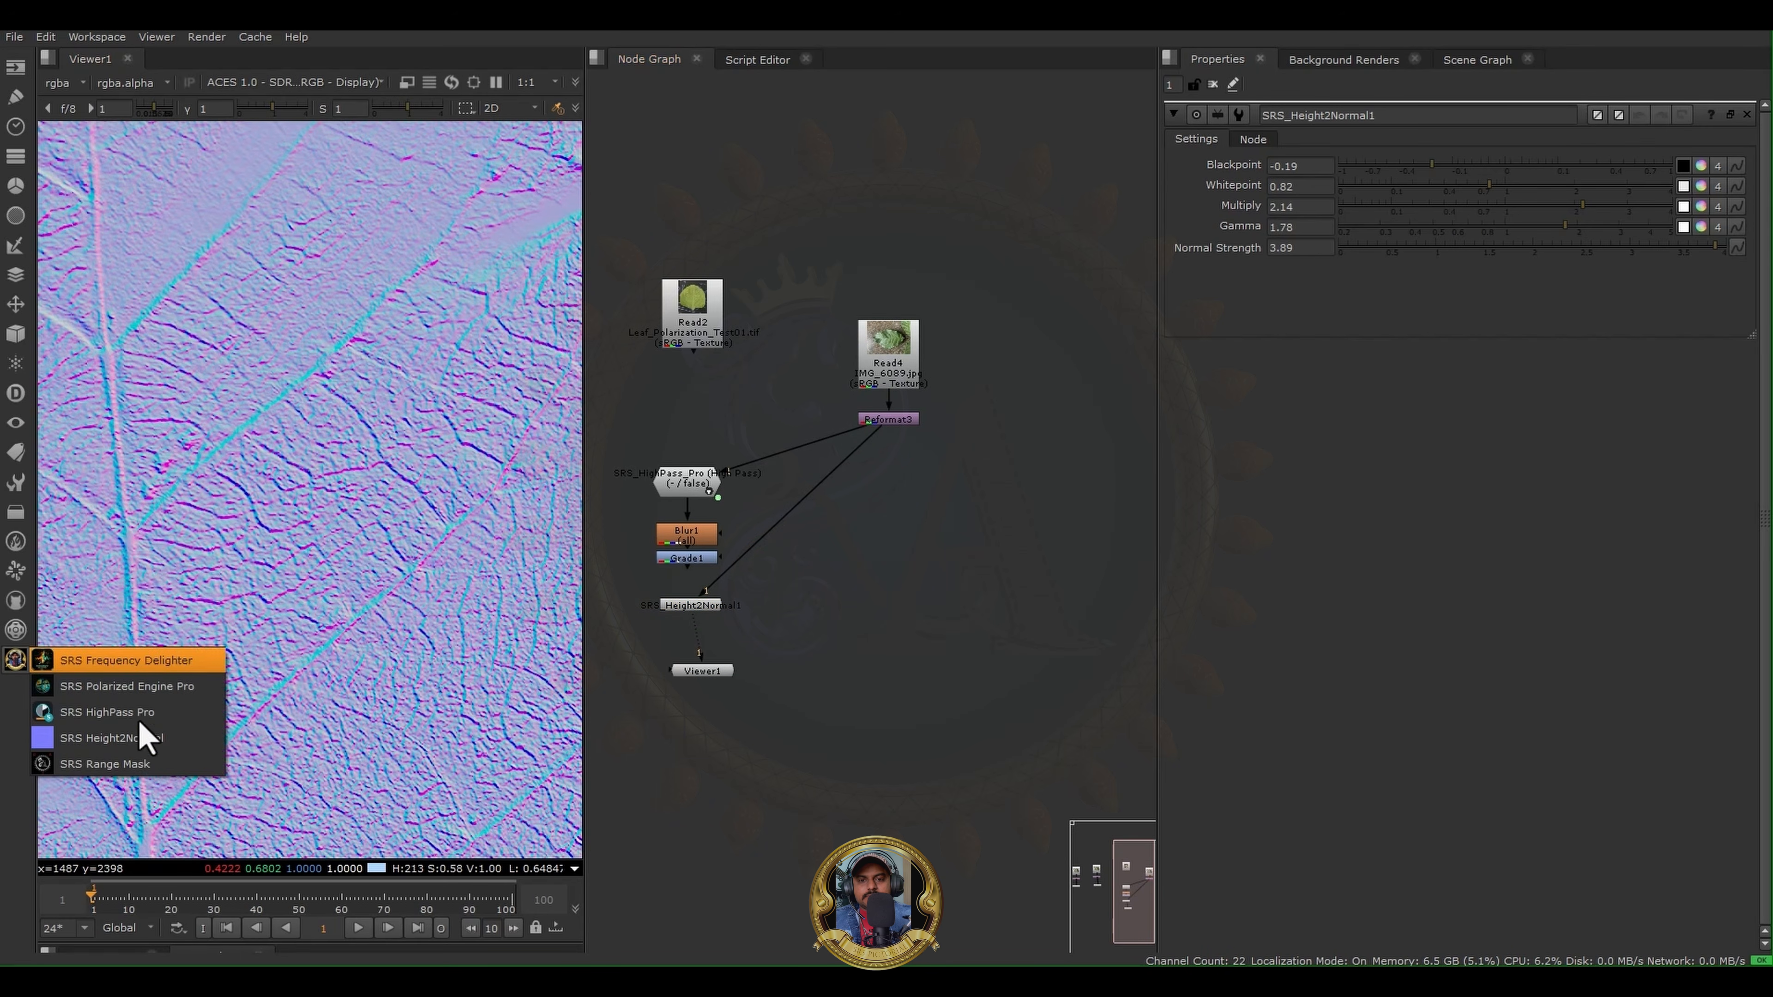
pyautogui.click(156, 762)
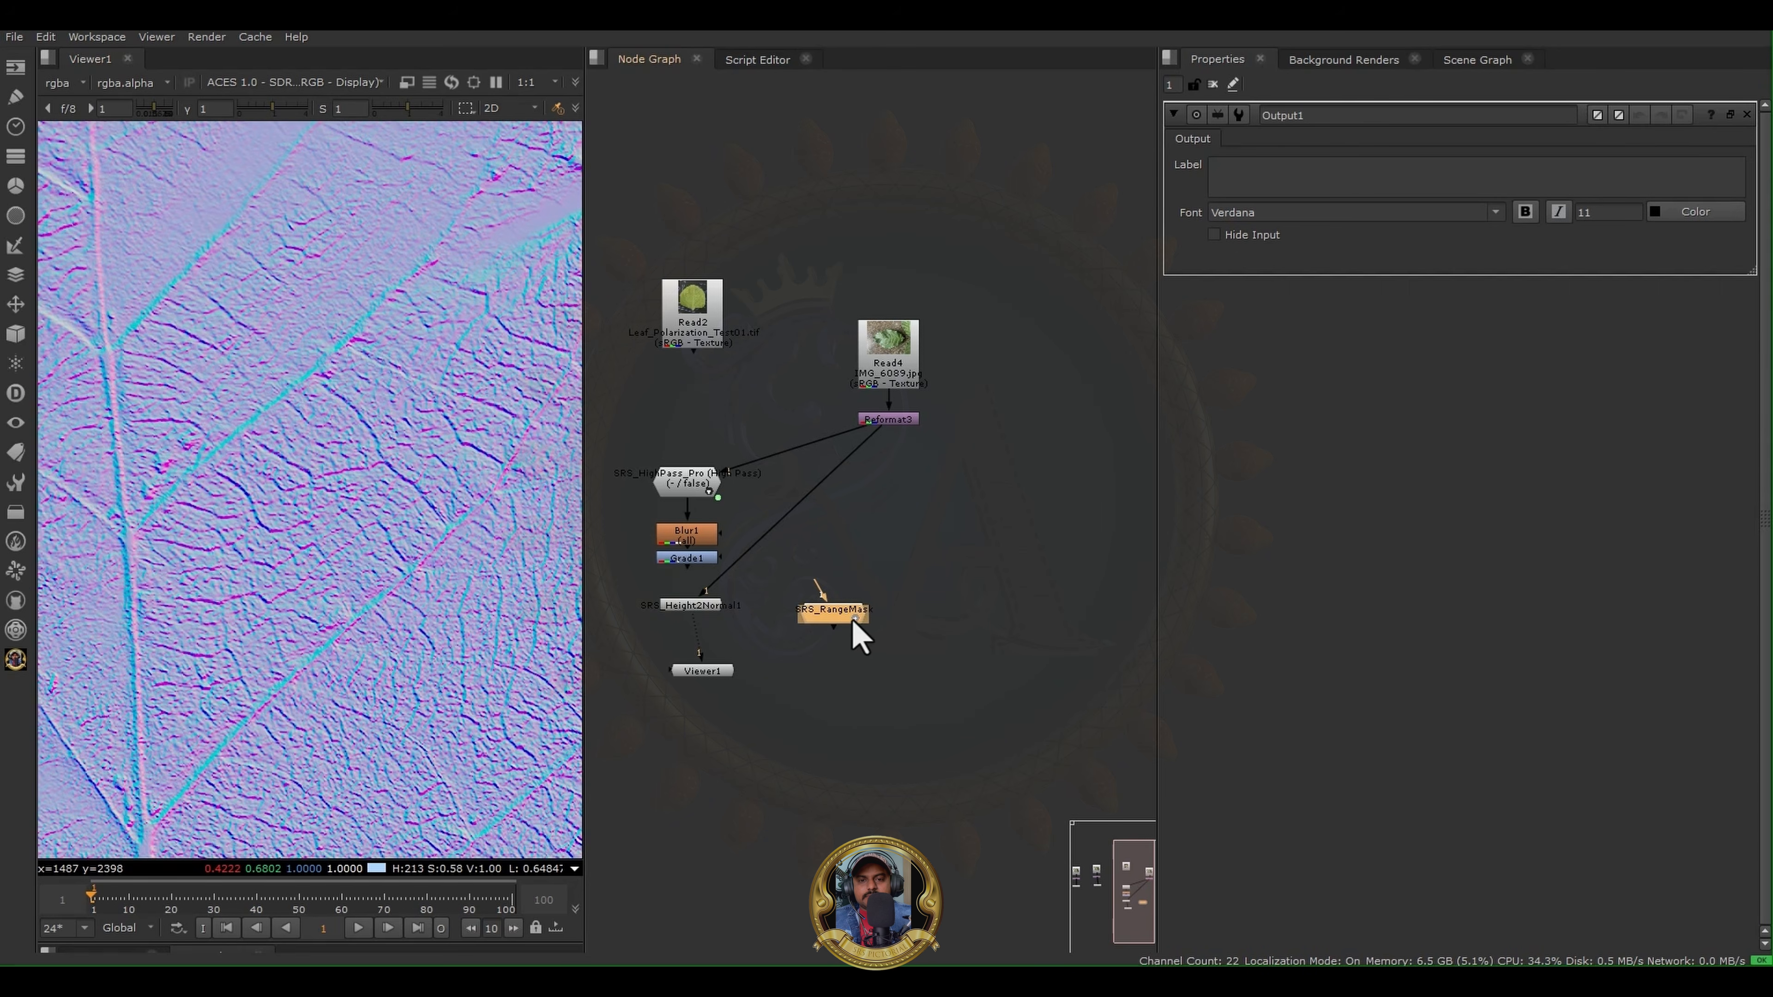
pyautogui.moveTo(846, 614); pyautogui.dragTo(989, 504)
pyautogui.moveTo(931, 433); pyautogui.dragTo(910, 453, button='middle')
pyautogui.scroll(3, 851, 466)
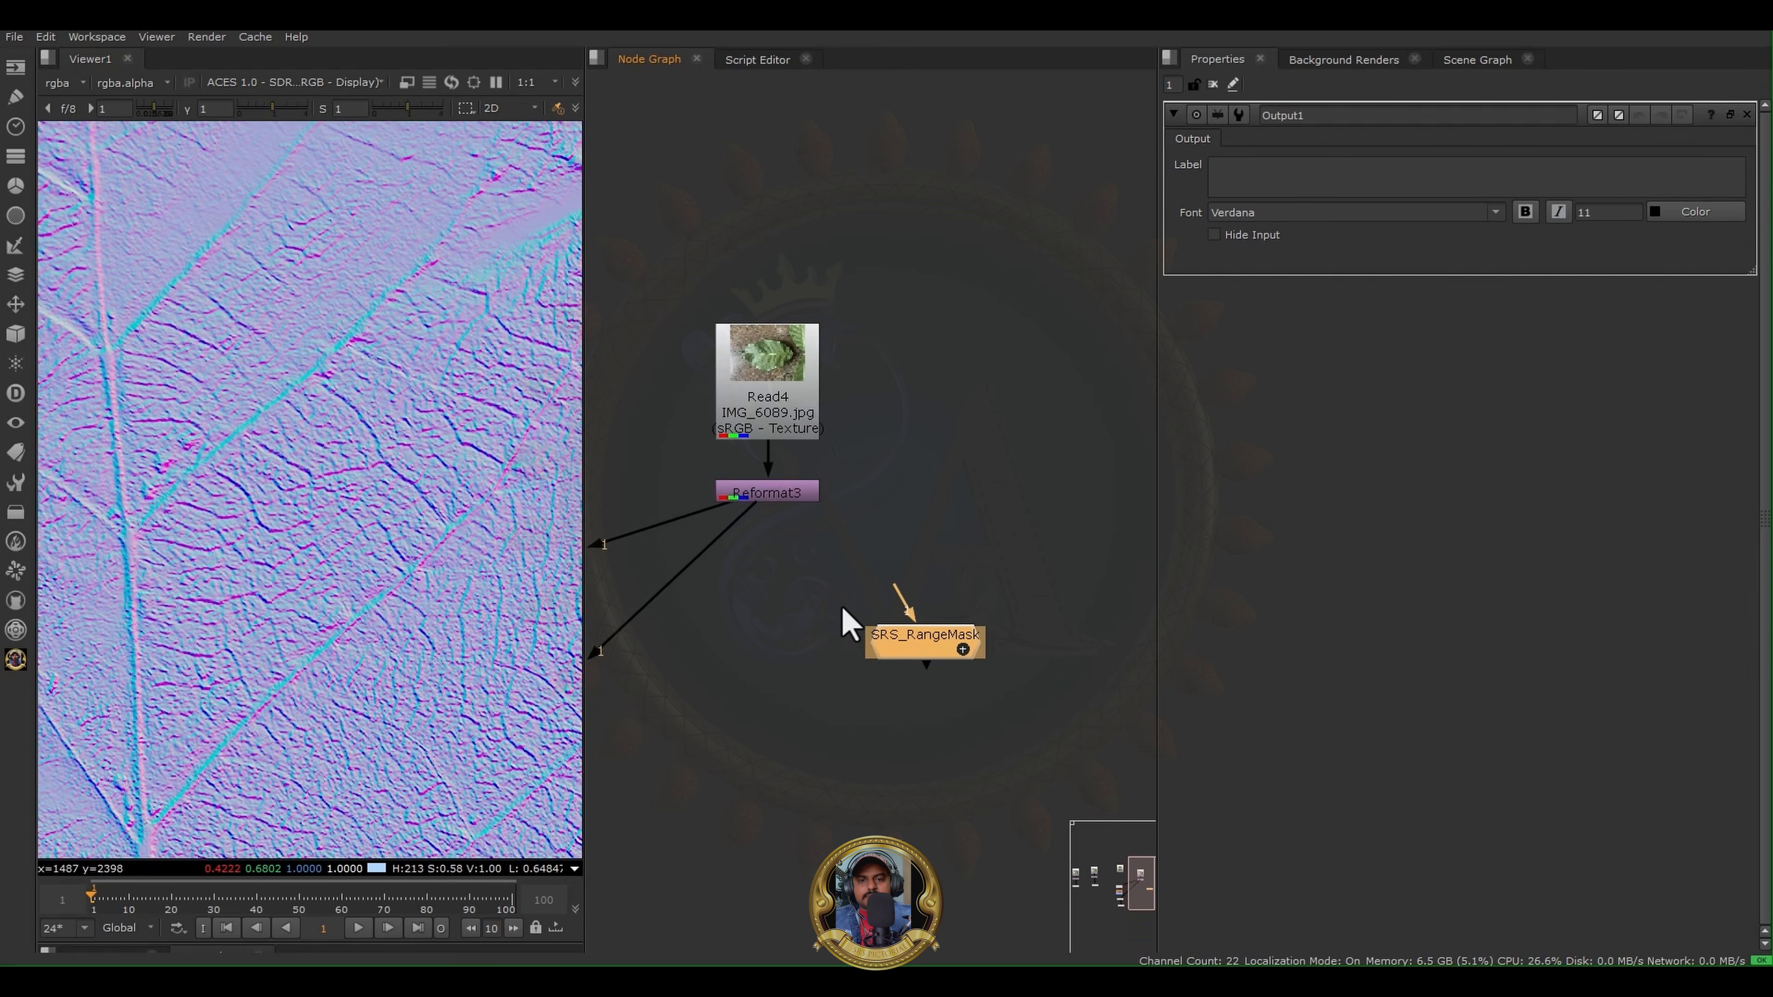
# - Connect the SRS_RangeMask input to Reformat3 and show the mask node's output in the viewer
pyautogui.click(872, 596)
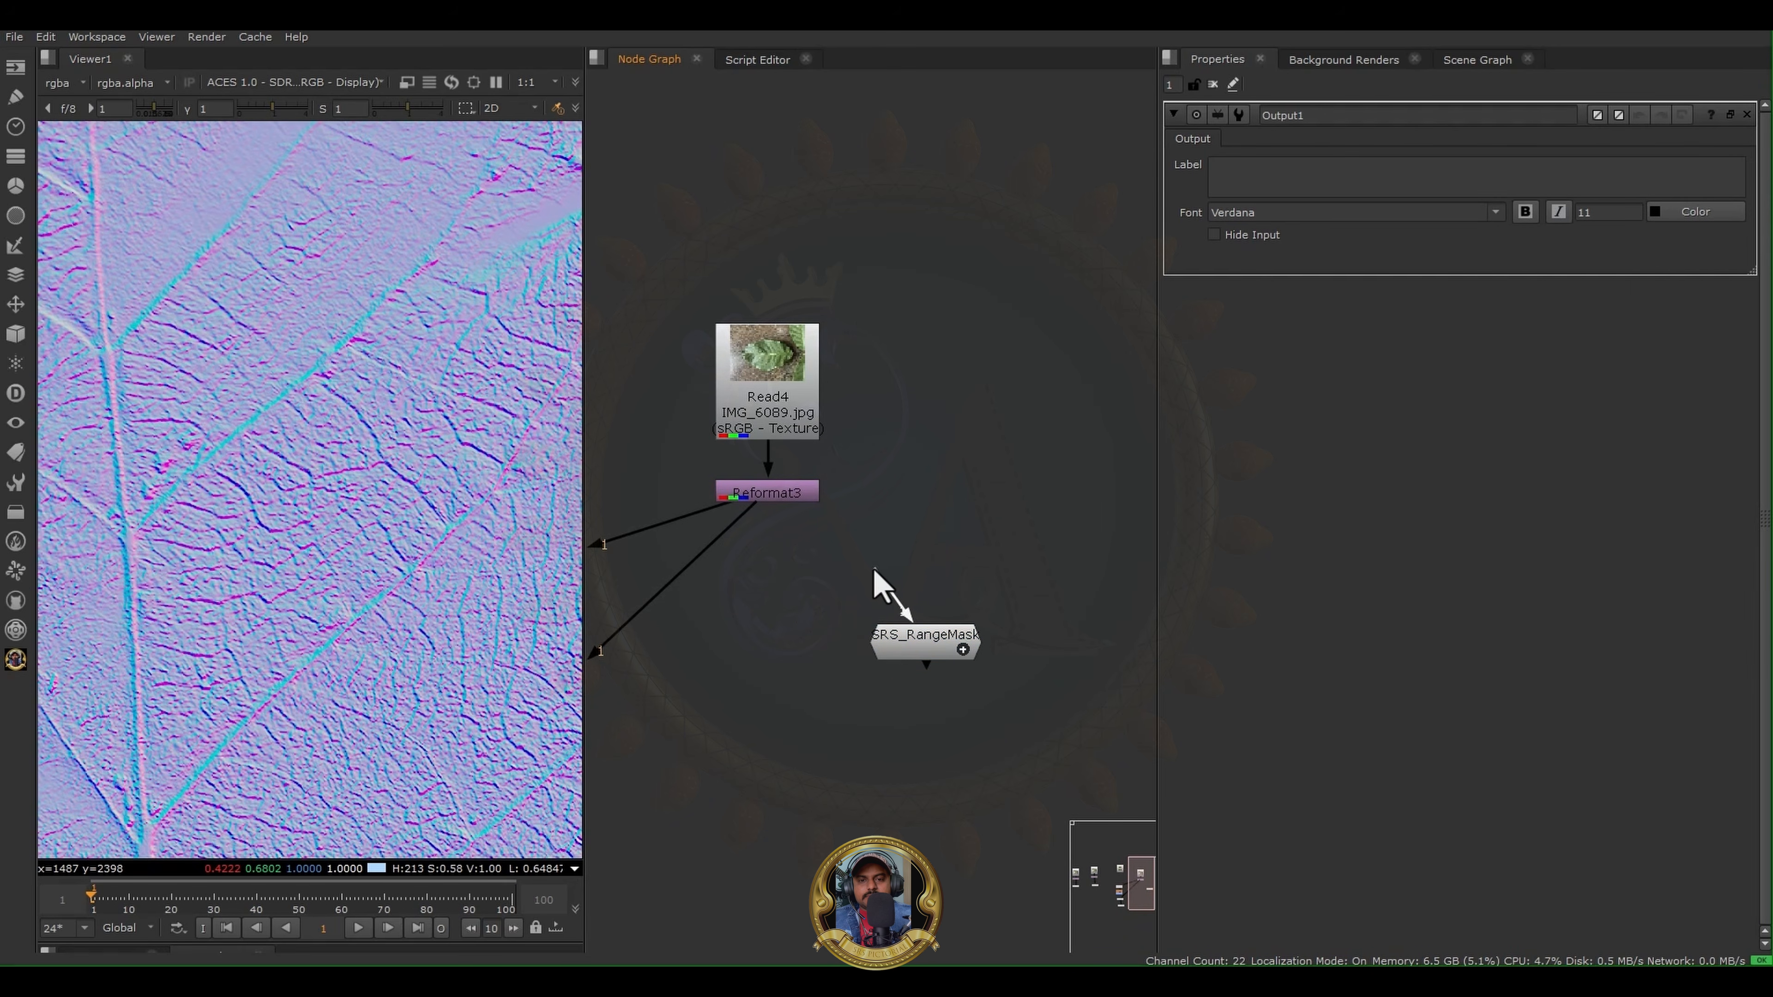
pyautogui.moveTo(873, 569); pyautogui.dragTo(802, 498)
pyautogui.click(935, 653)
pyautogui.press('1')
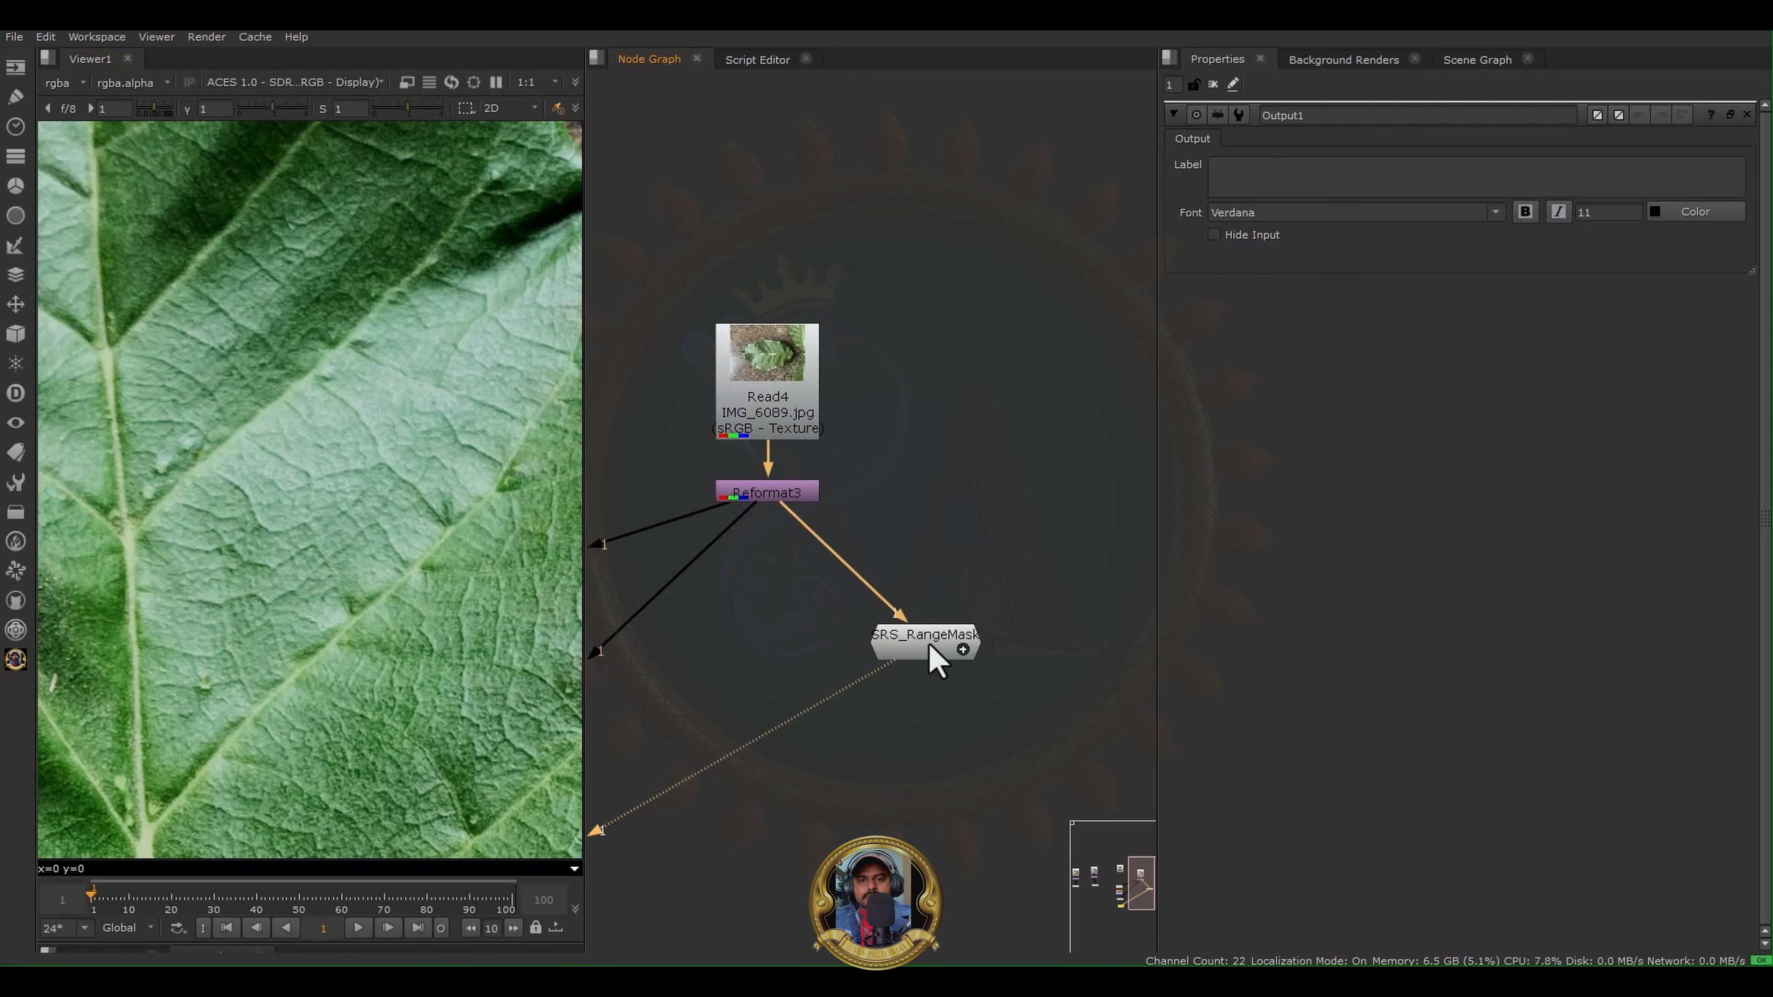
# - Shift SRS_RangeMask down and insert a Saturation node on the connection between Reformat3 and SRS_RangeMask
pyautogui.moveTo(930, 644); pyautogui.dragTo(957, 686)
pyautogui.click(975, 548)
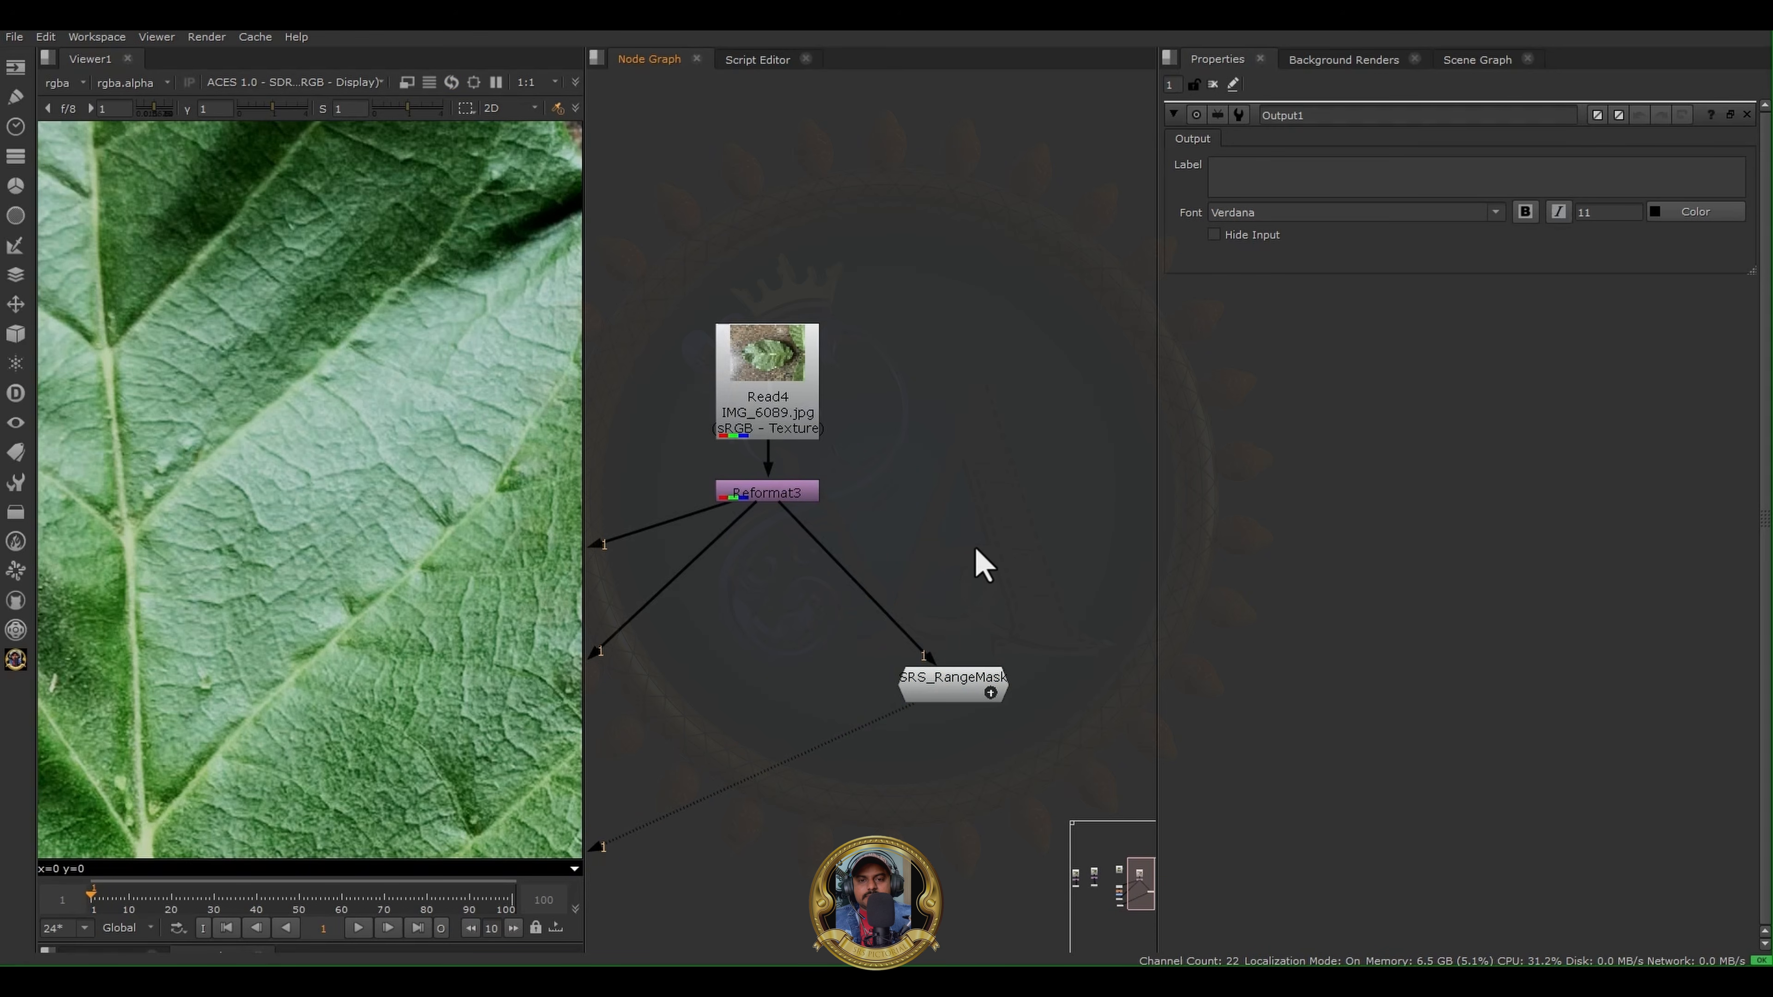
pyautogui.press('Tab')
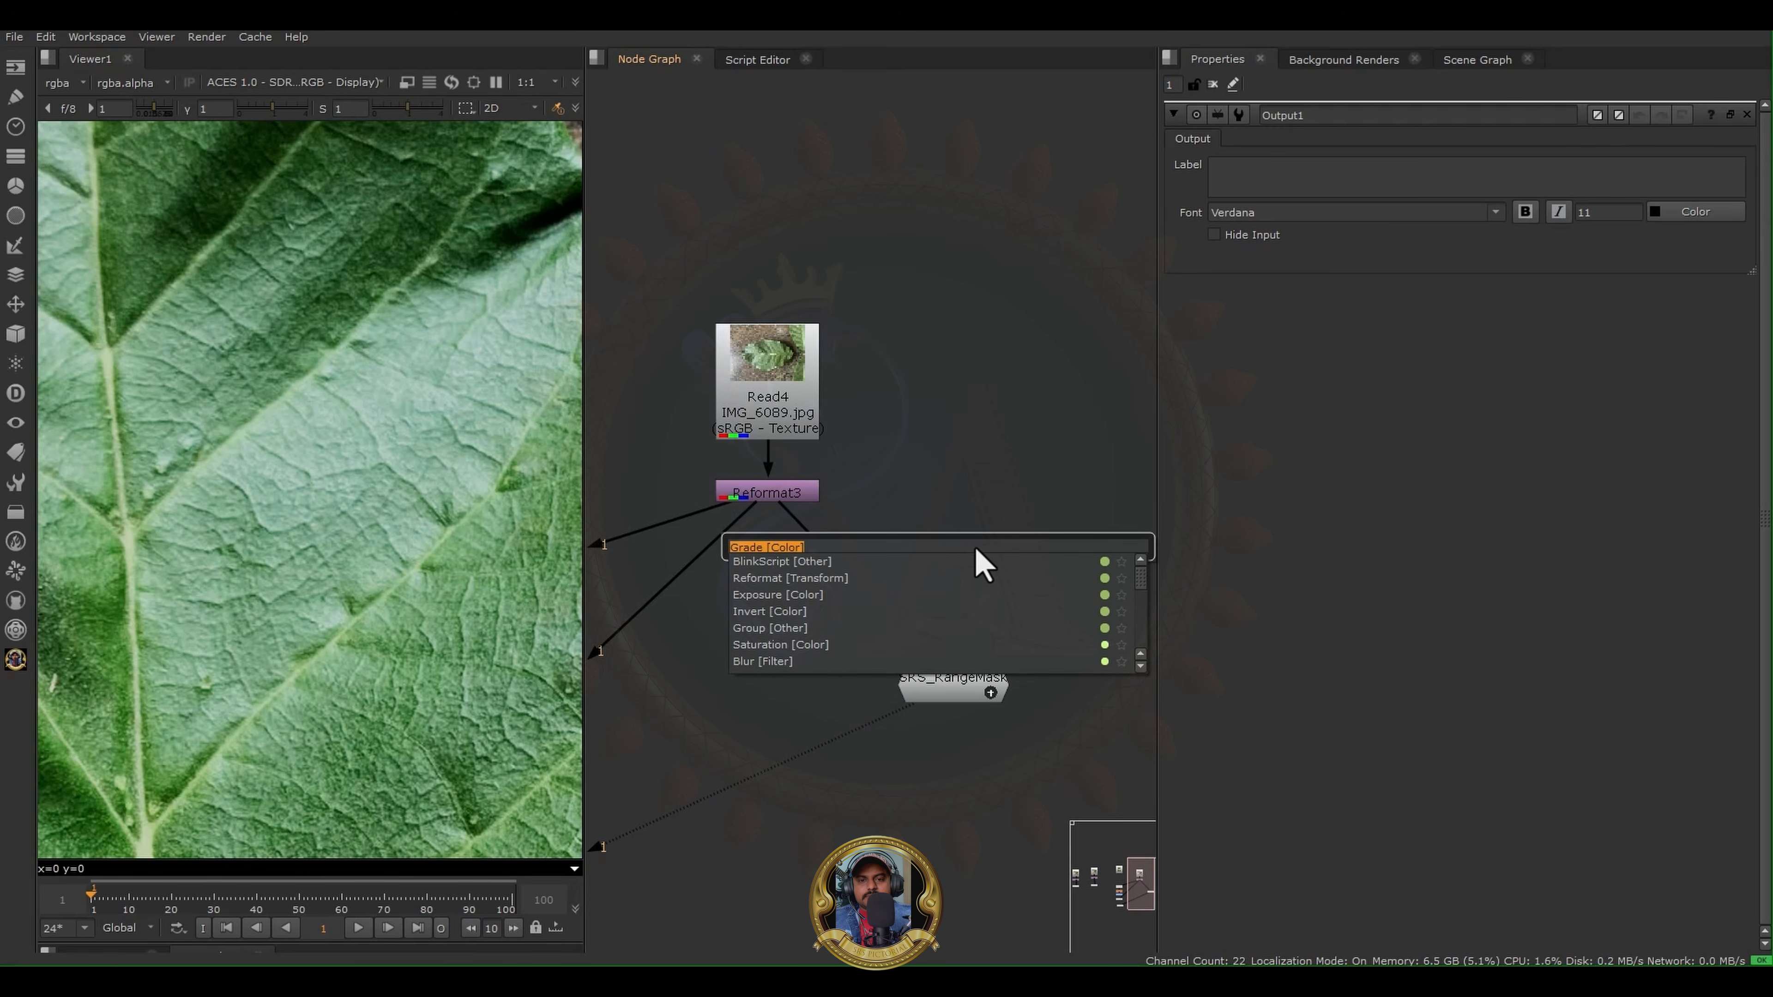
pyautogui.write('satu')
pyautogui.click(789, 562)
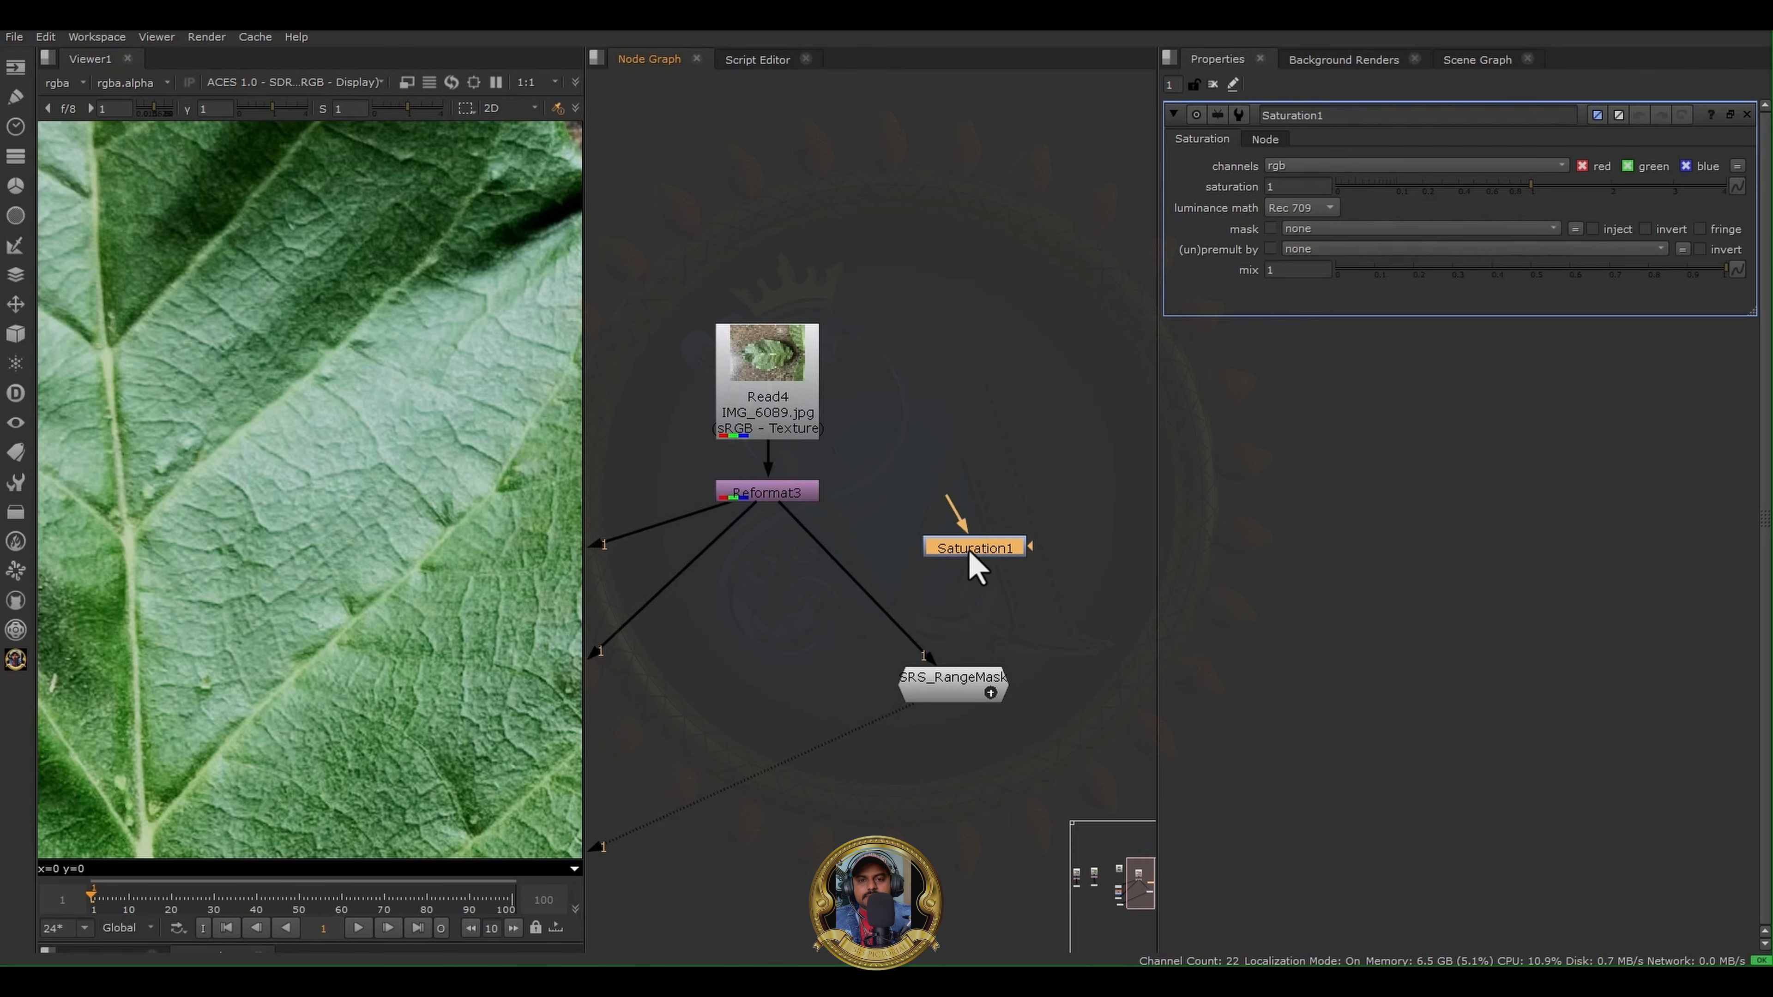
pyautogui.moveTo(971, 557); pyautogui.dragTo(878, 567)
# - Set the saturation of Saturation1 to 0
pyautogui.doubleClick(1292, 187)
pyautogui.write('0')
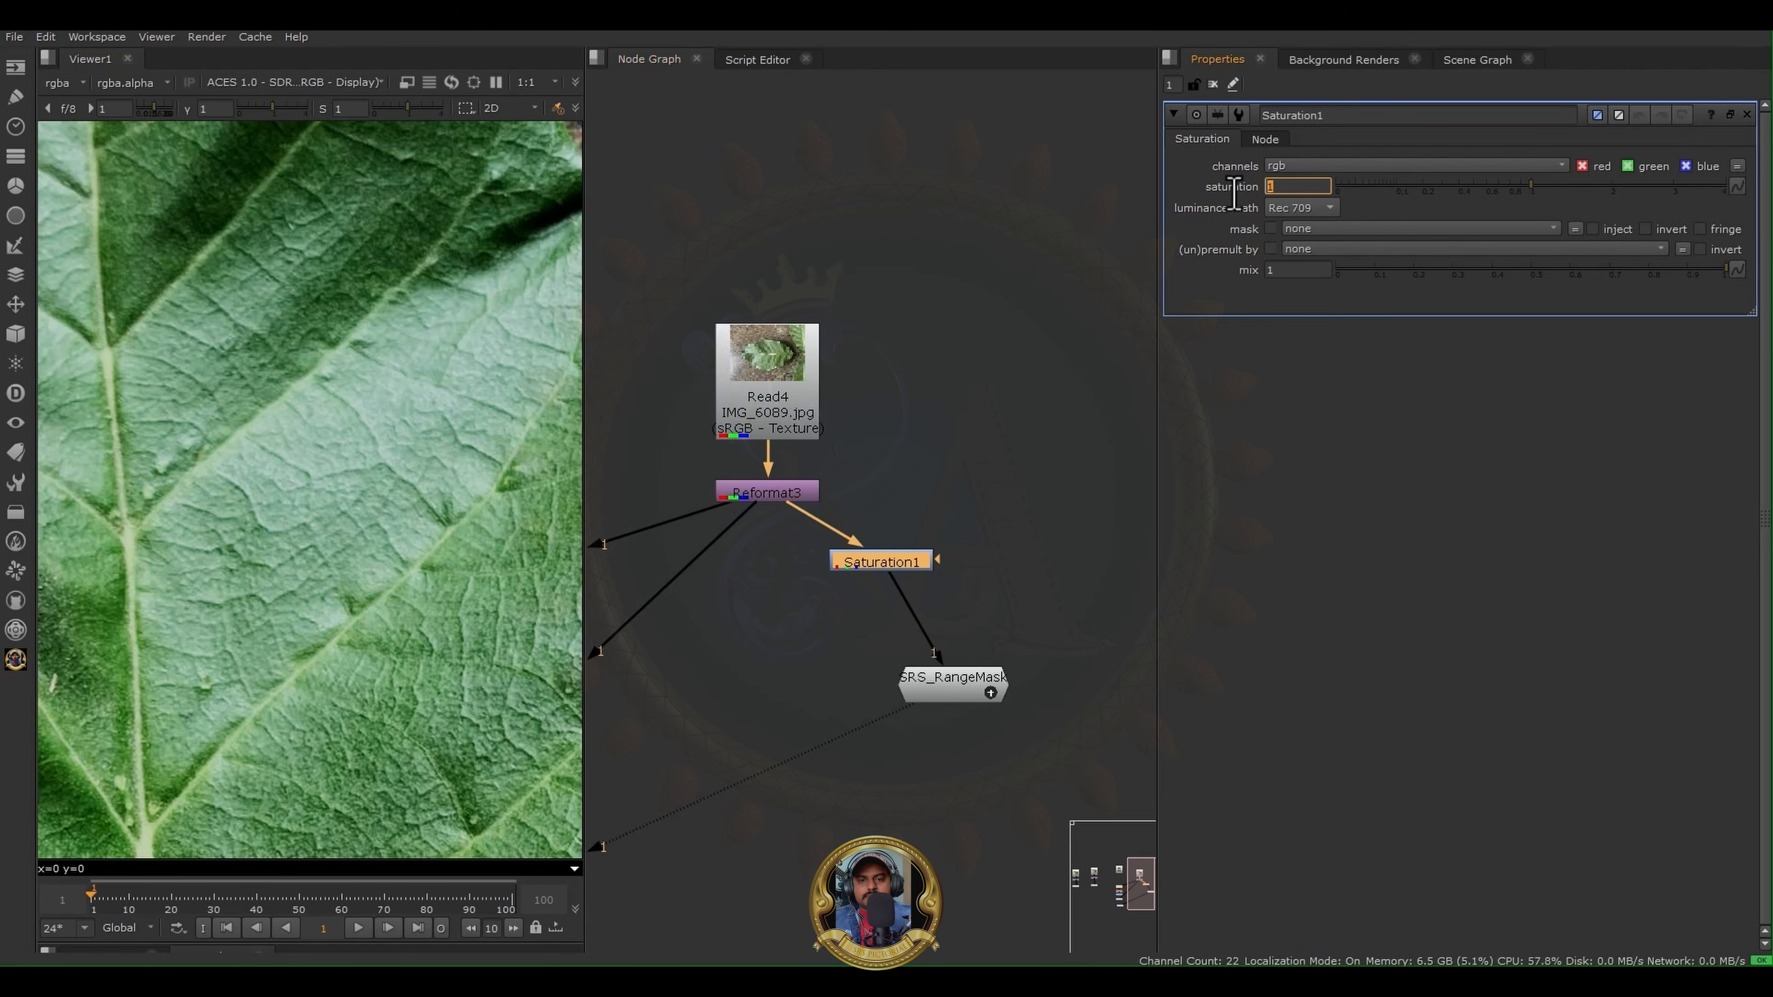
pyautogui.press('Return')
# - Align SRS_RangeMask directly below Saturation1, open its properties and set its Range to 0.1
pyautogui.moveTo(946, 703); pyautogui.dragTo(887, 740)
pyautogui.doubleClick(890, 744)
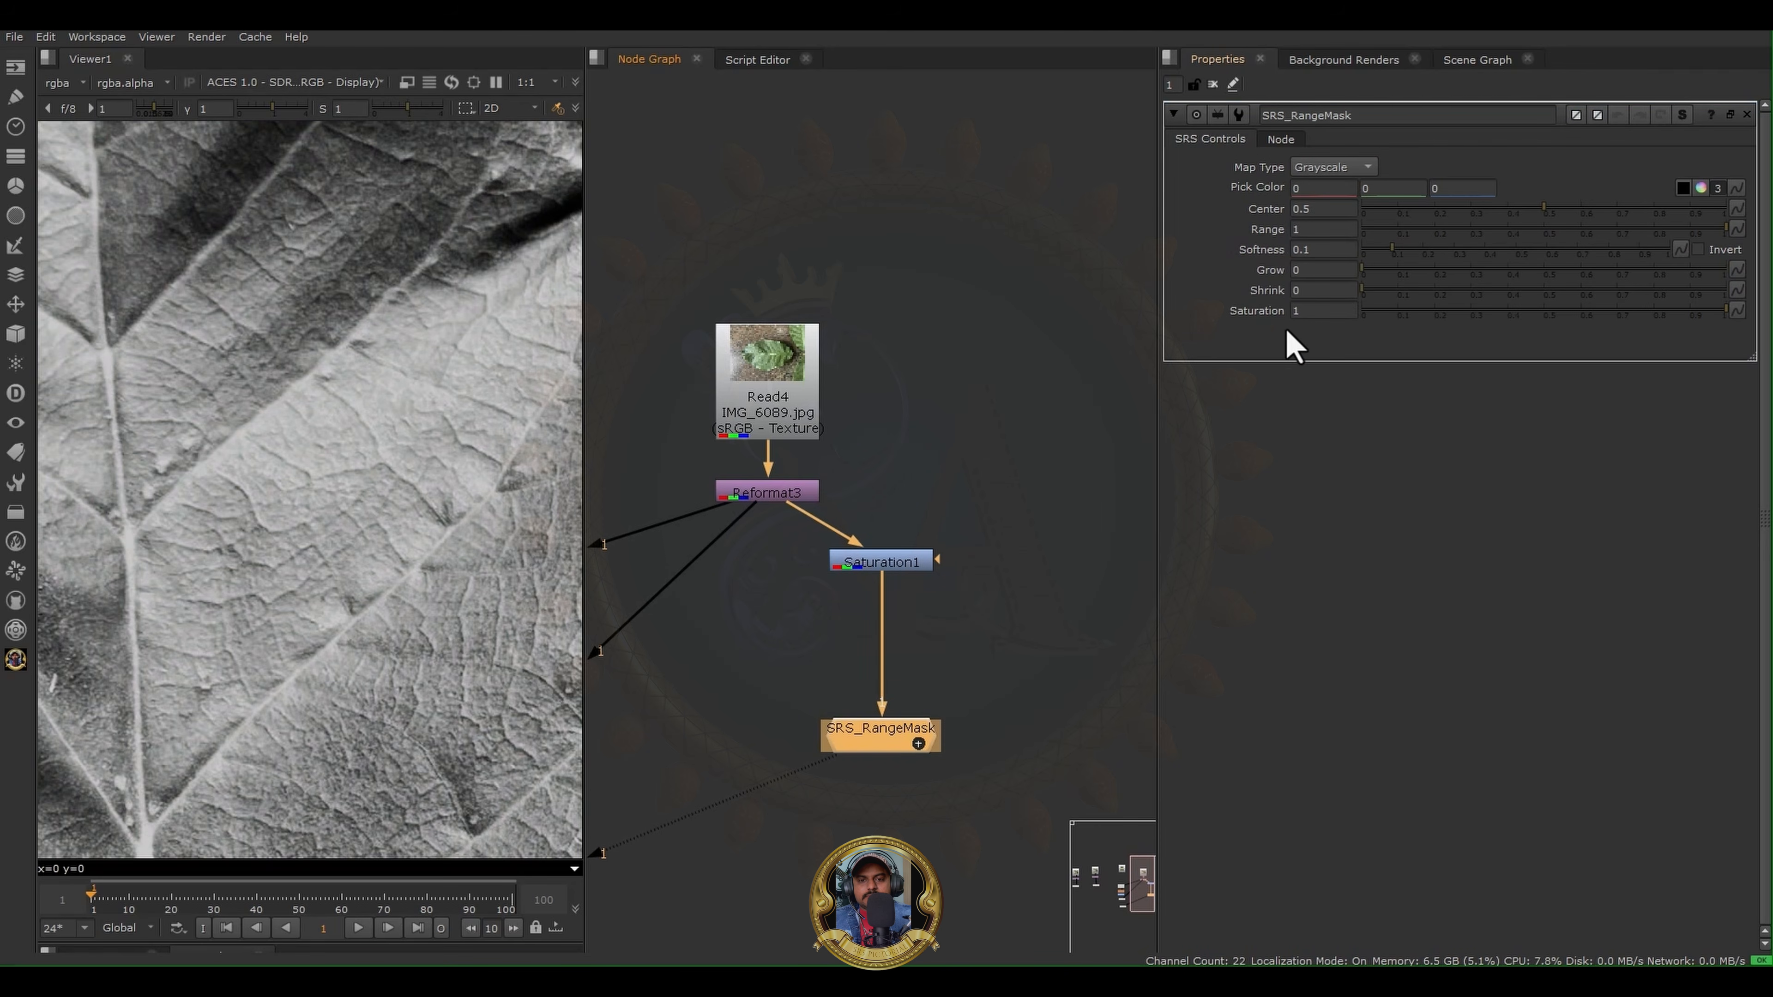
pyautogui.click(256, 533)
pyautogui.scroll(-5, 258, 533)
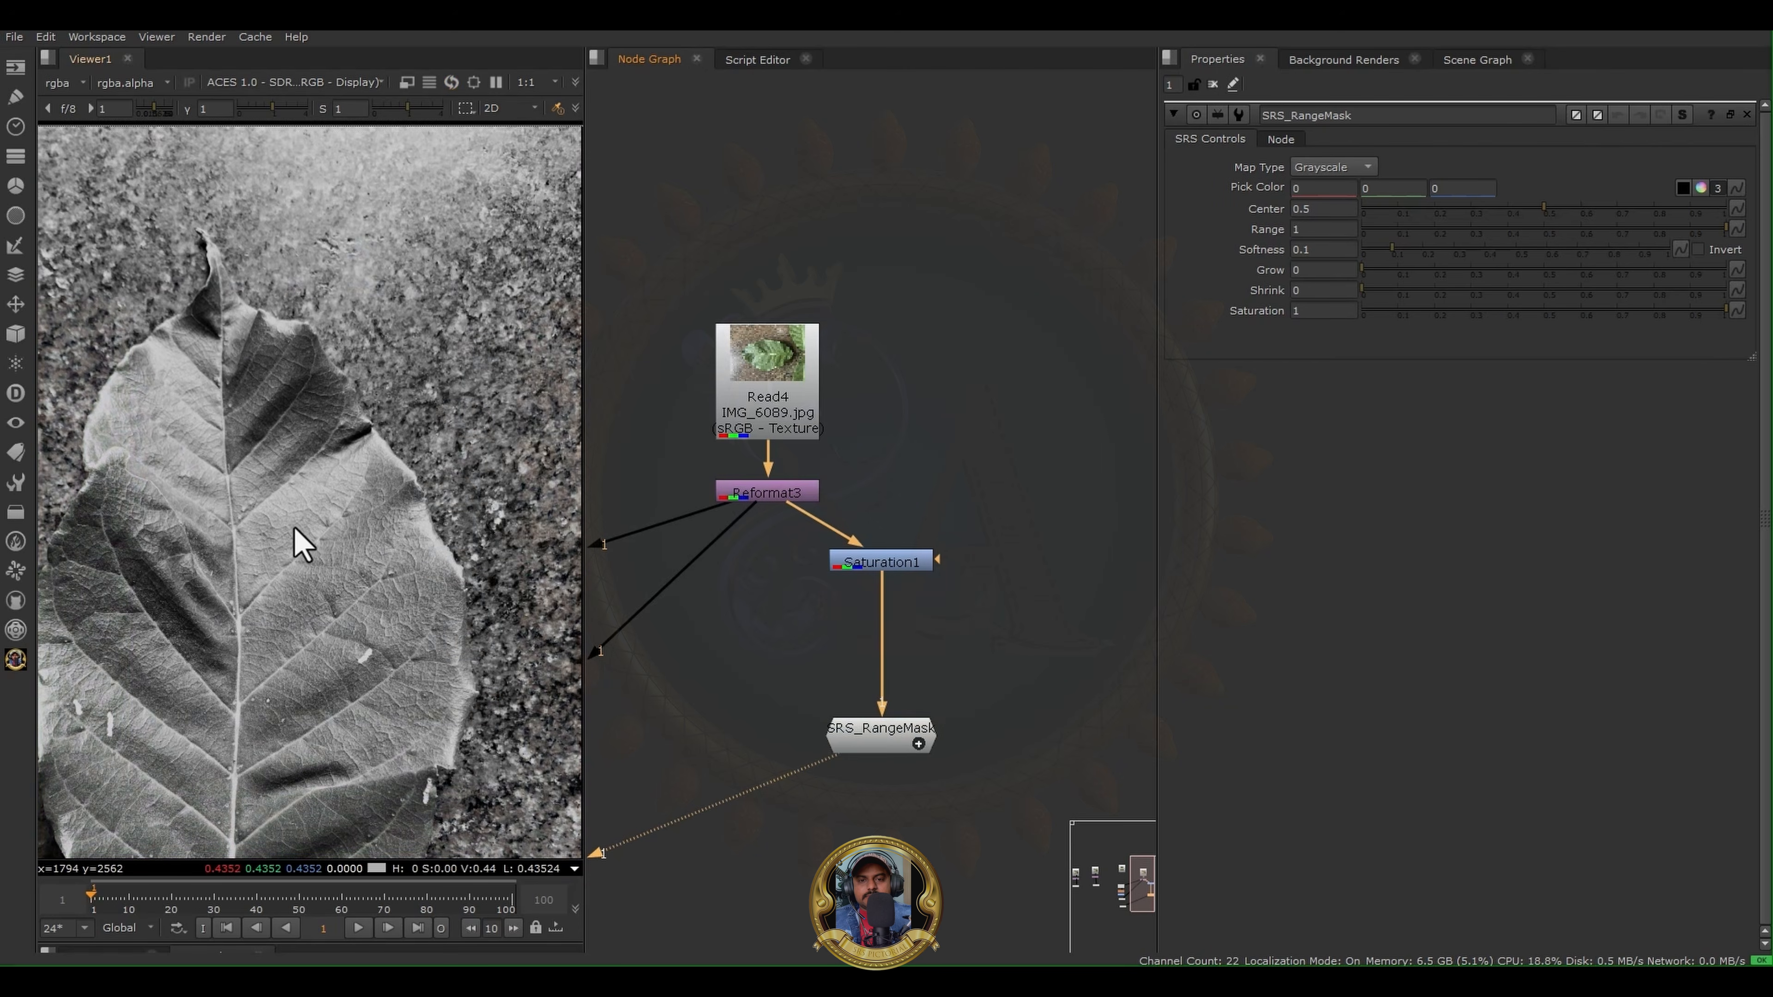
pyautogui.moveTo(296, 530); pyautogui.dragTo(442, 430, button='middle')
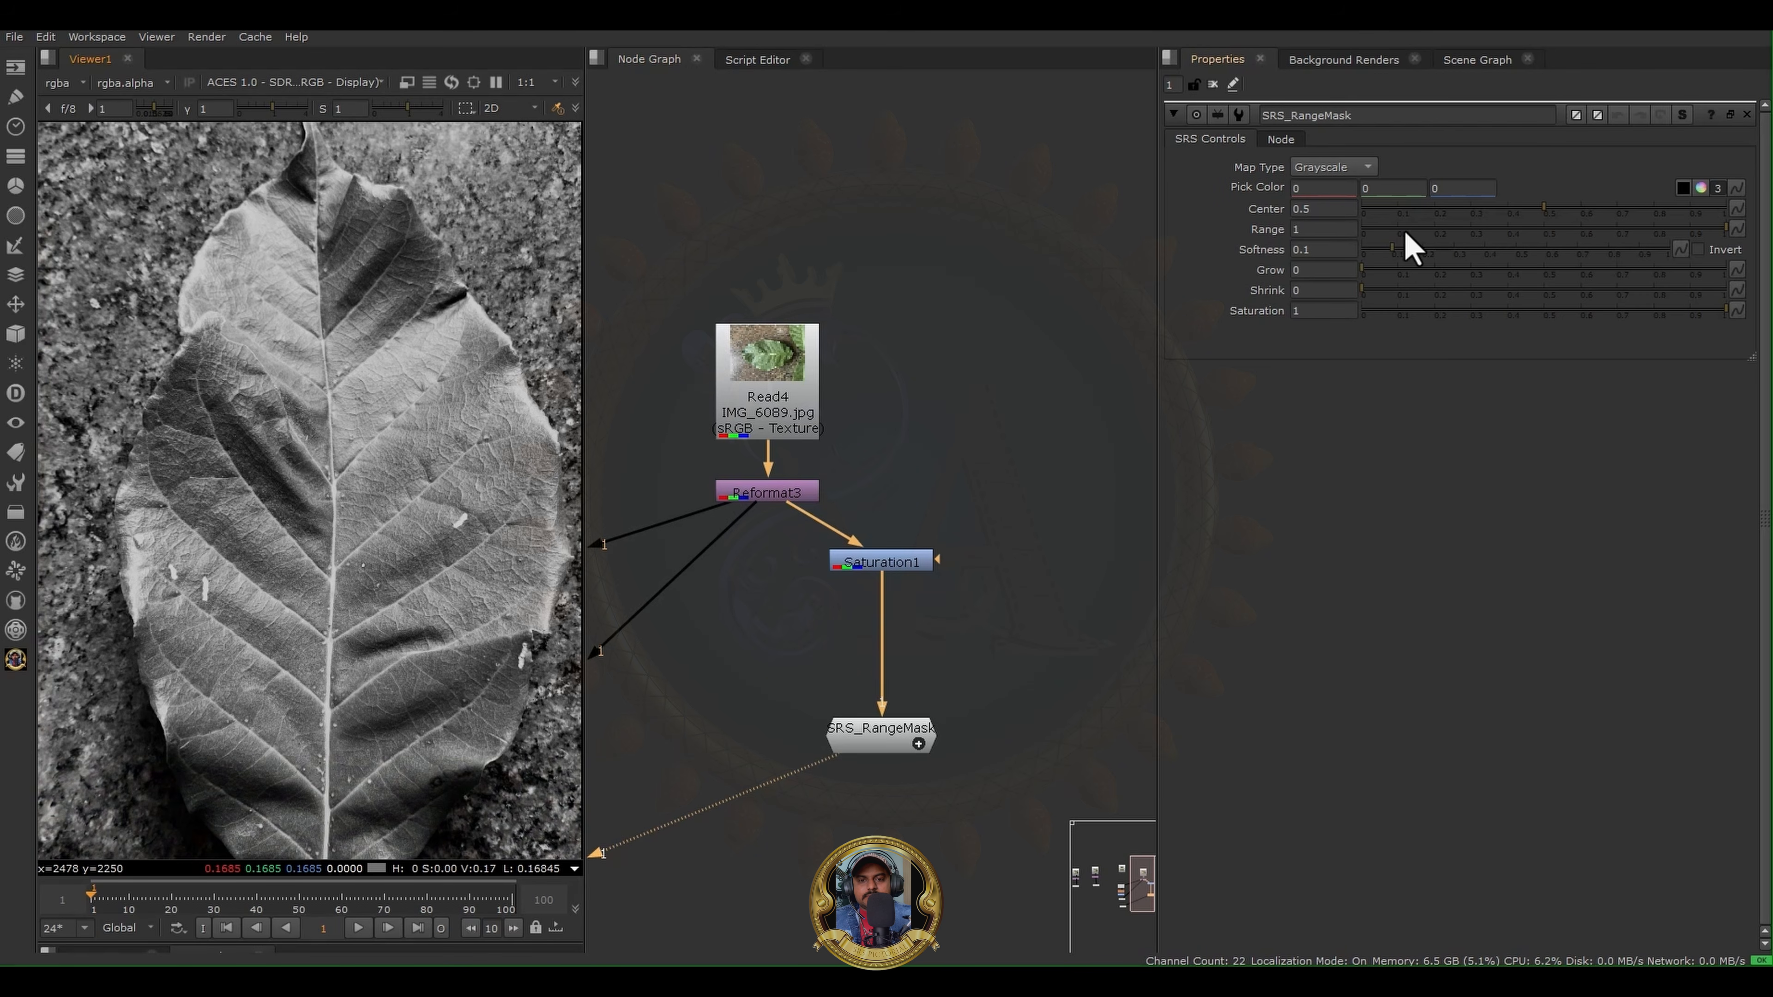
pyautogui.moveTo(1405, 234)
pyautogui.mouseDown()
pyautogui.moveTo(1523, 237)
pyautogui.moveTo(1370, 231)
pyautogui.mouseUp()
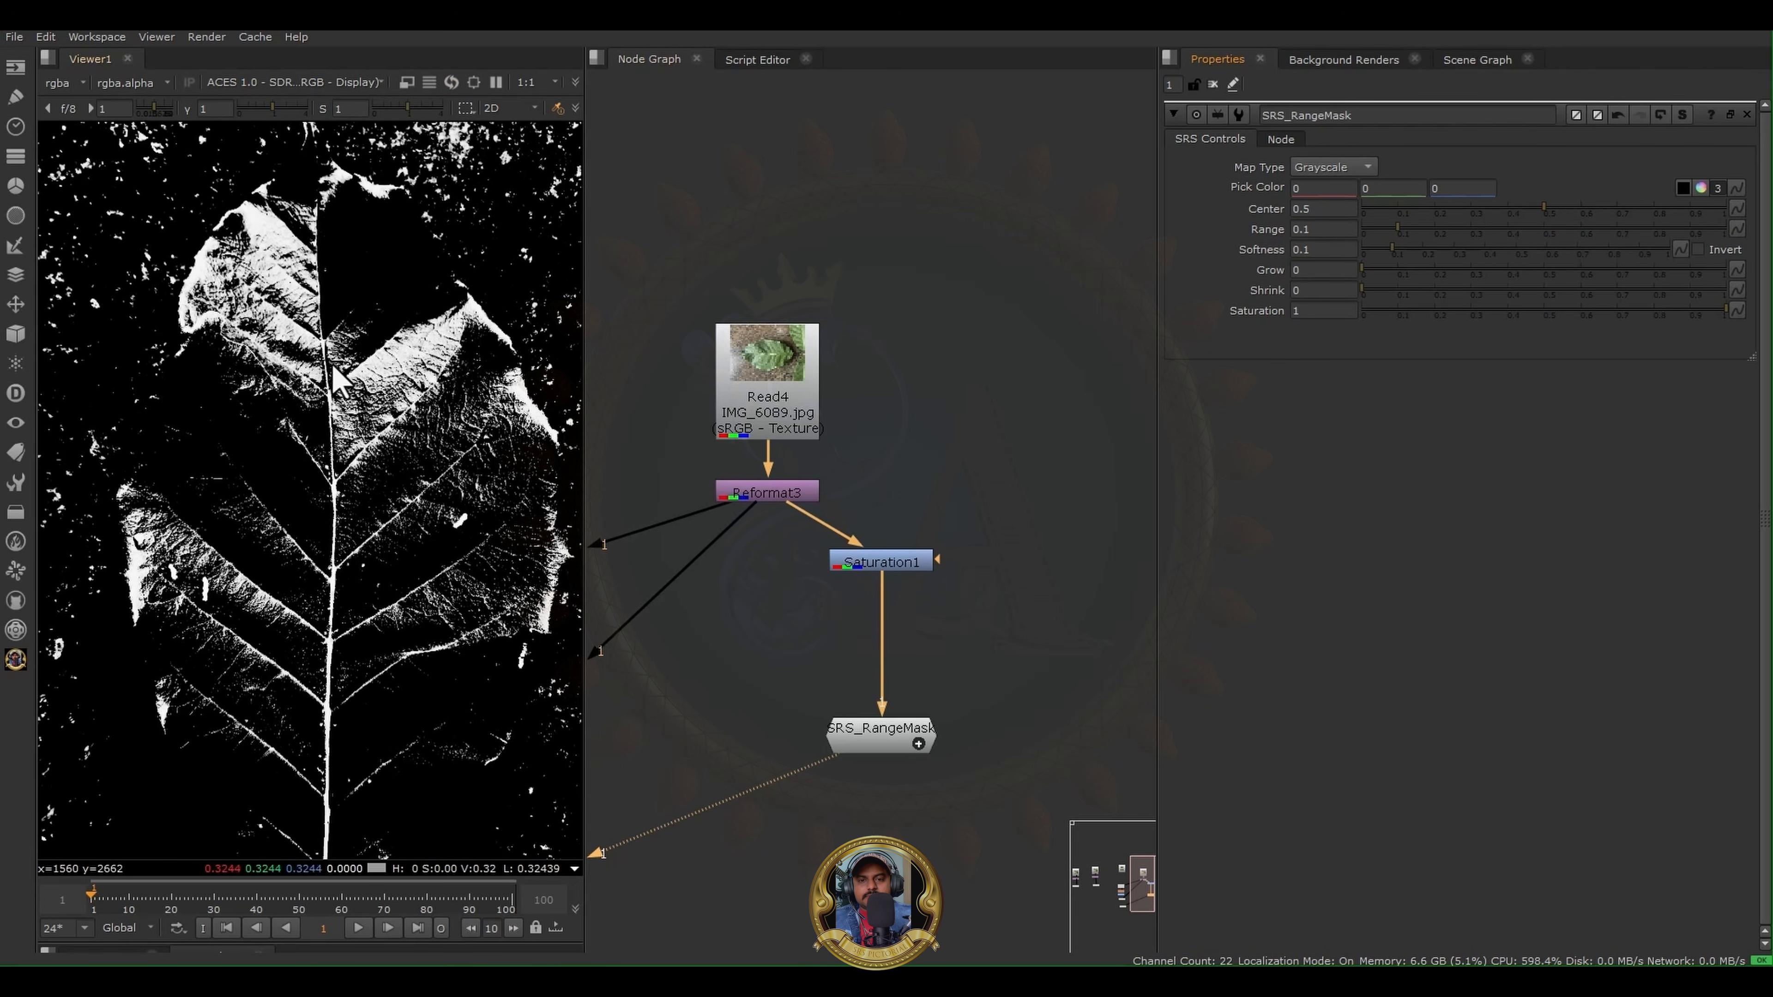
# - Nudge the SRS_RangeMask node slightly upward and inspect the leaf veins in its black-and-white mask
pyautogui.moveTo(848, 628); pyautogui.dragTo(1159, 583, button='middle')
pyautogui.moveTo(732, 375); pyautogui.dragTo(538, 433, button='middle')
pyautogui.click(978, 756)
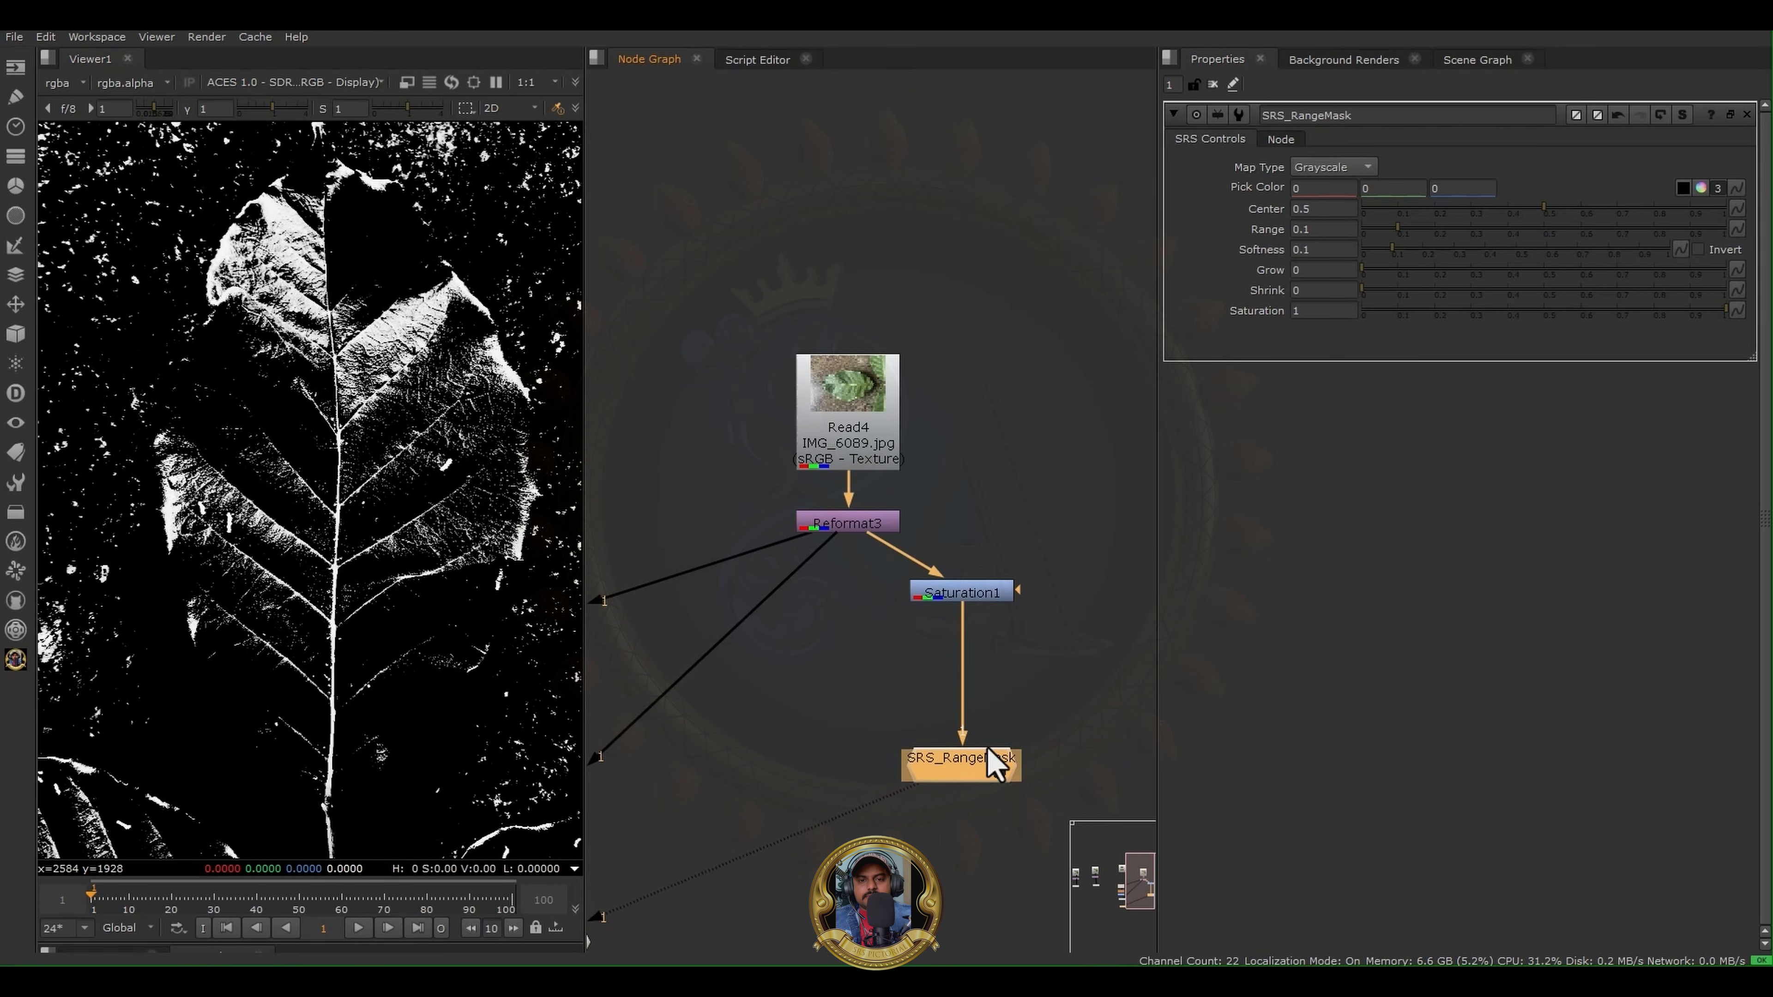
pyautogui.moveTo(991, 761); pyautogui.dragTo(999, 735)
pyautogui.scroll(5, 341, 271)
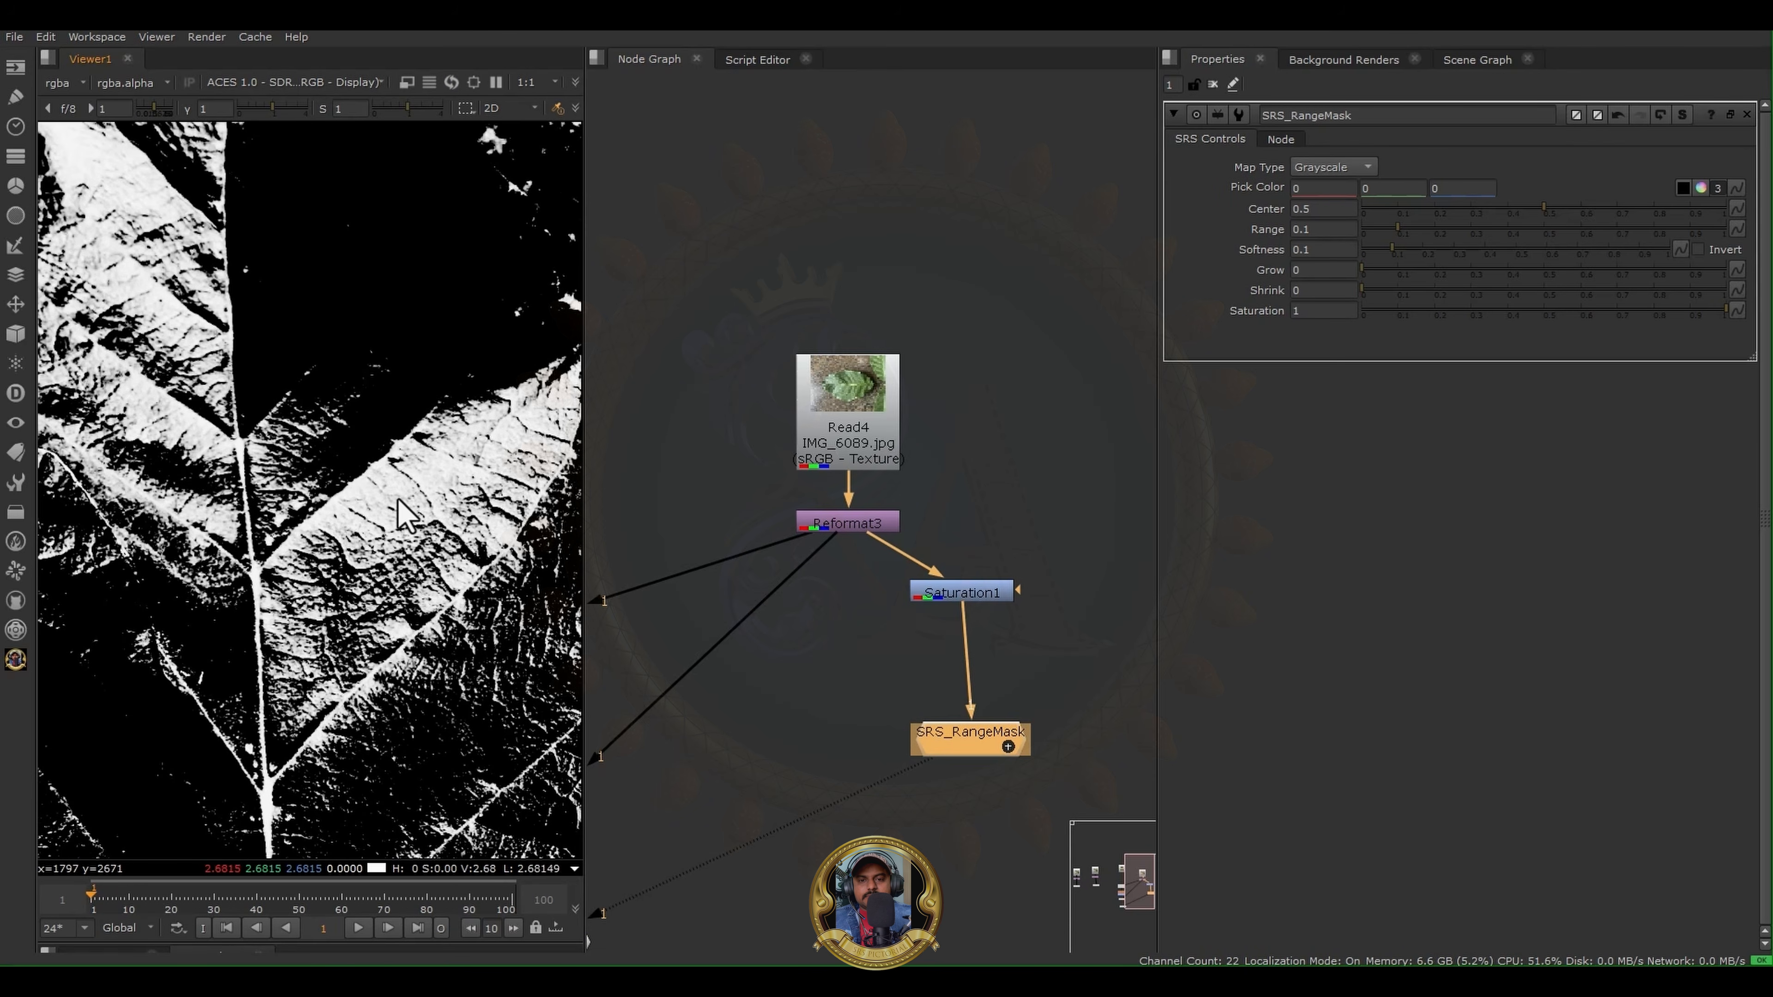
pyautogui.scroll(-5, 401, 515)
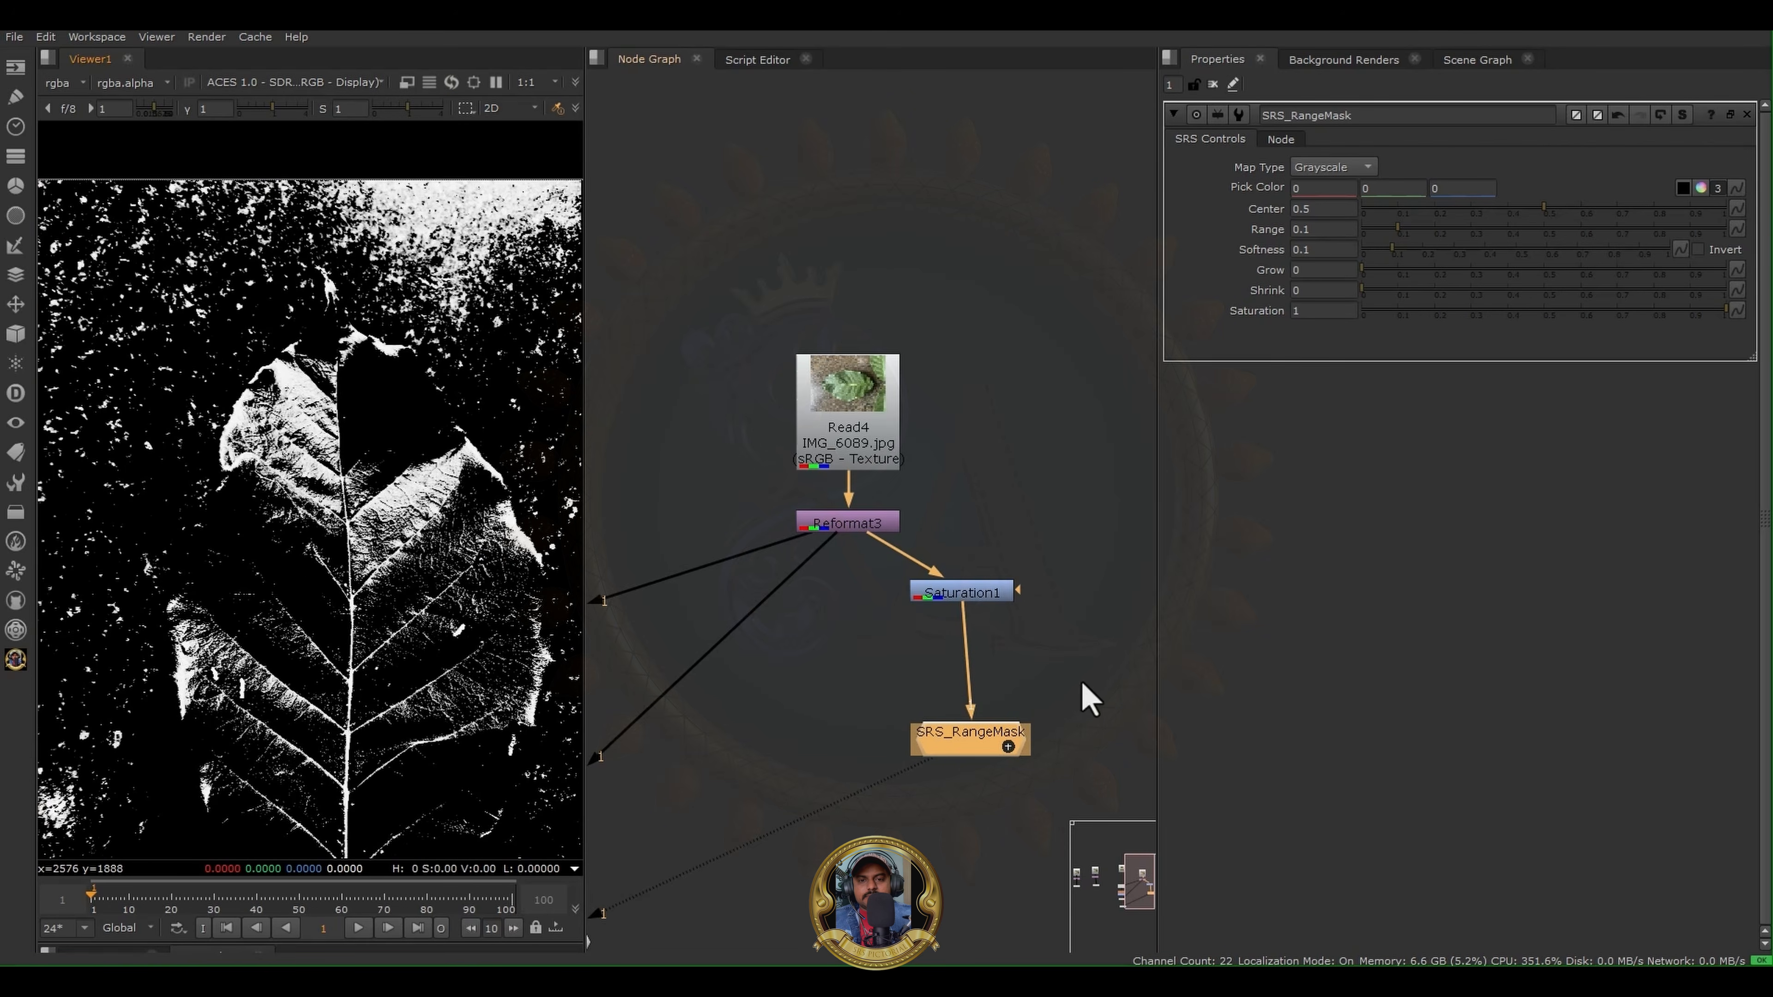
# - Set the SRS_RangeMask Range to 0, Softness to 0.69 and Grow to 0.355
pyautogui.moveTo(1451, 231); pyautogui.dragTo(1574, 253)
pyautogui.scroll(3, 291, 548)
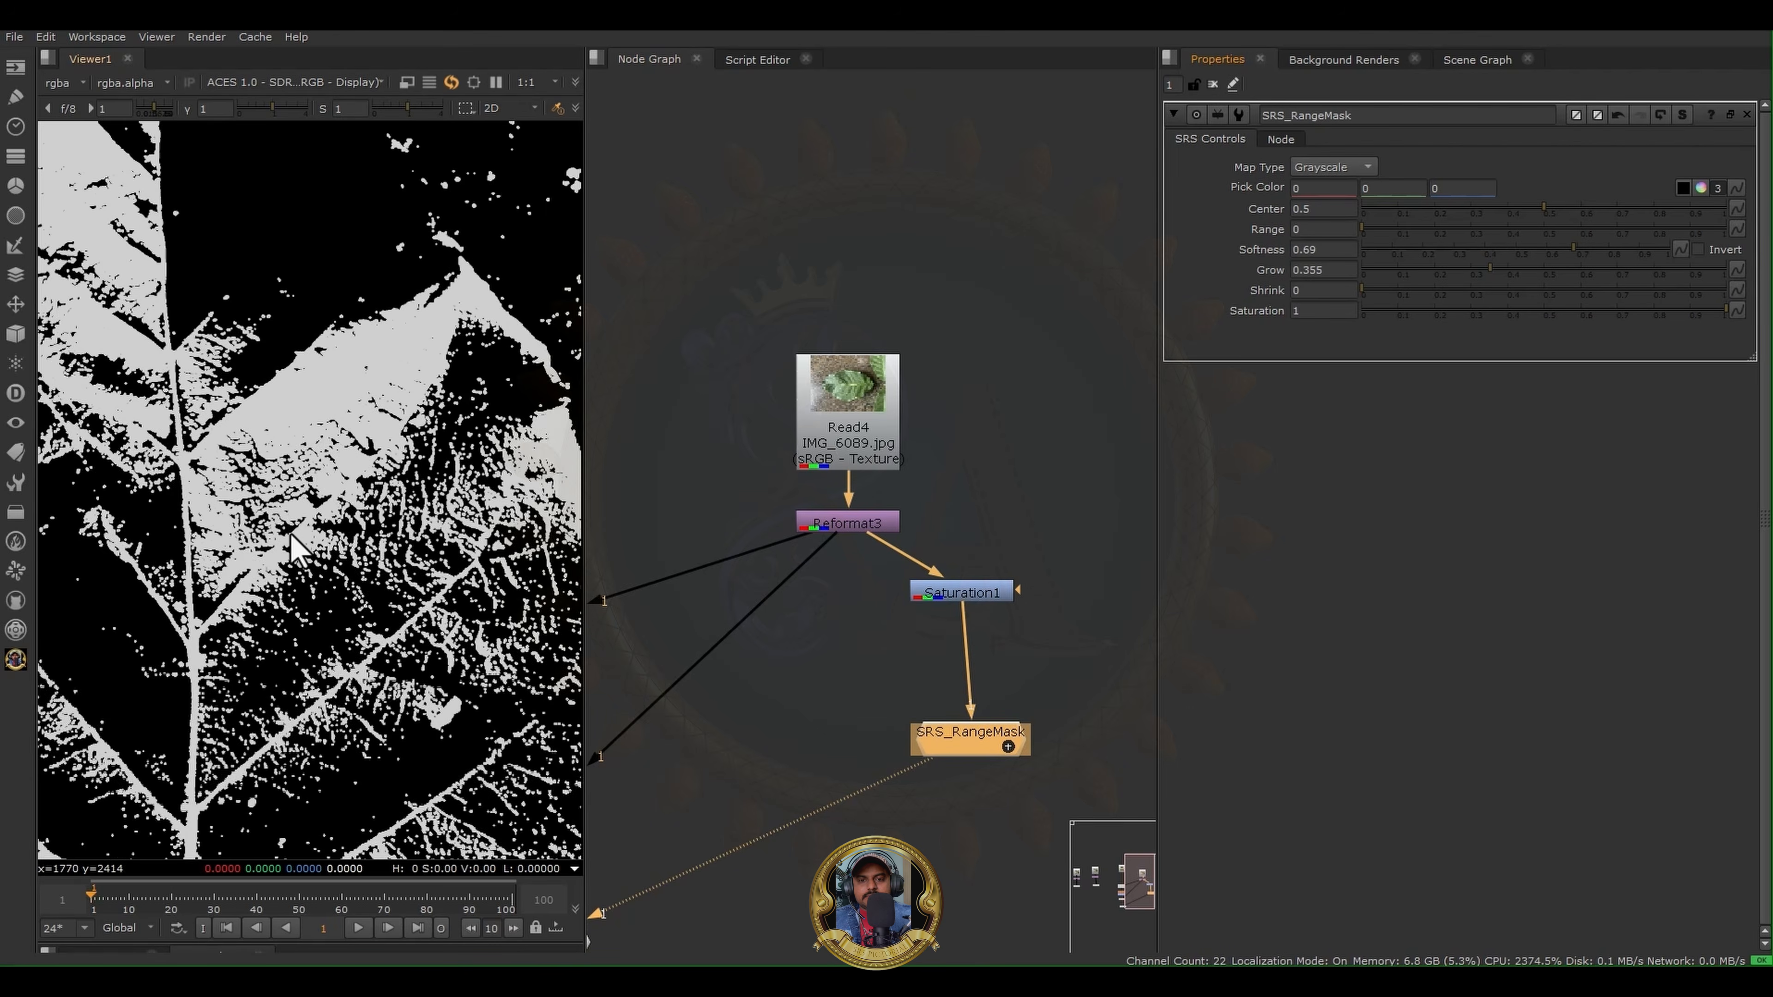
pyautogui.scroll(2, 292, 548)
# - Set the SRS_RangeMask Softness to 0.05, Shrink to 0.645 and Saturation to 0.795, and review the whole leaf mask
pyautogui.moveTo(1567, 248); pyautogui.dragTo(1369, 259)
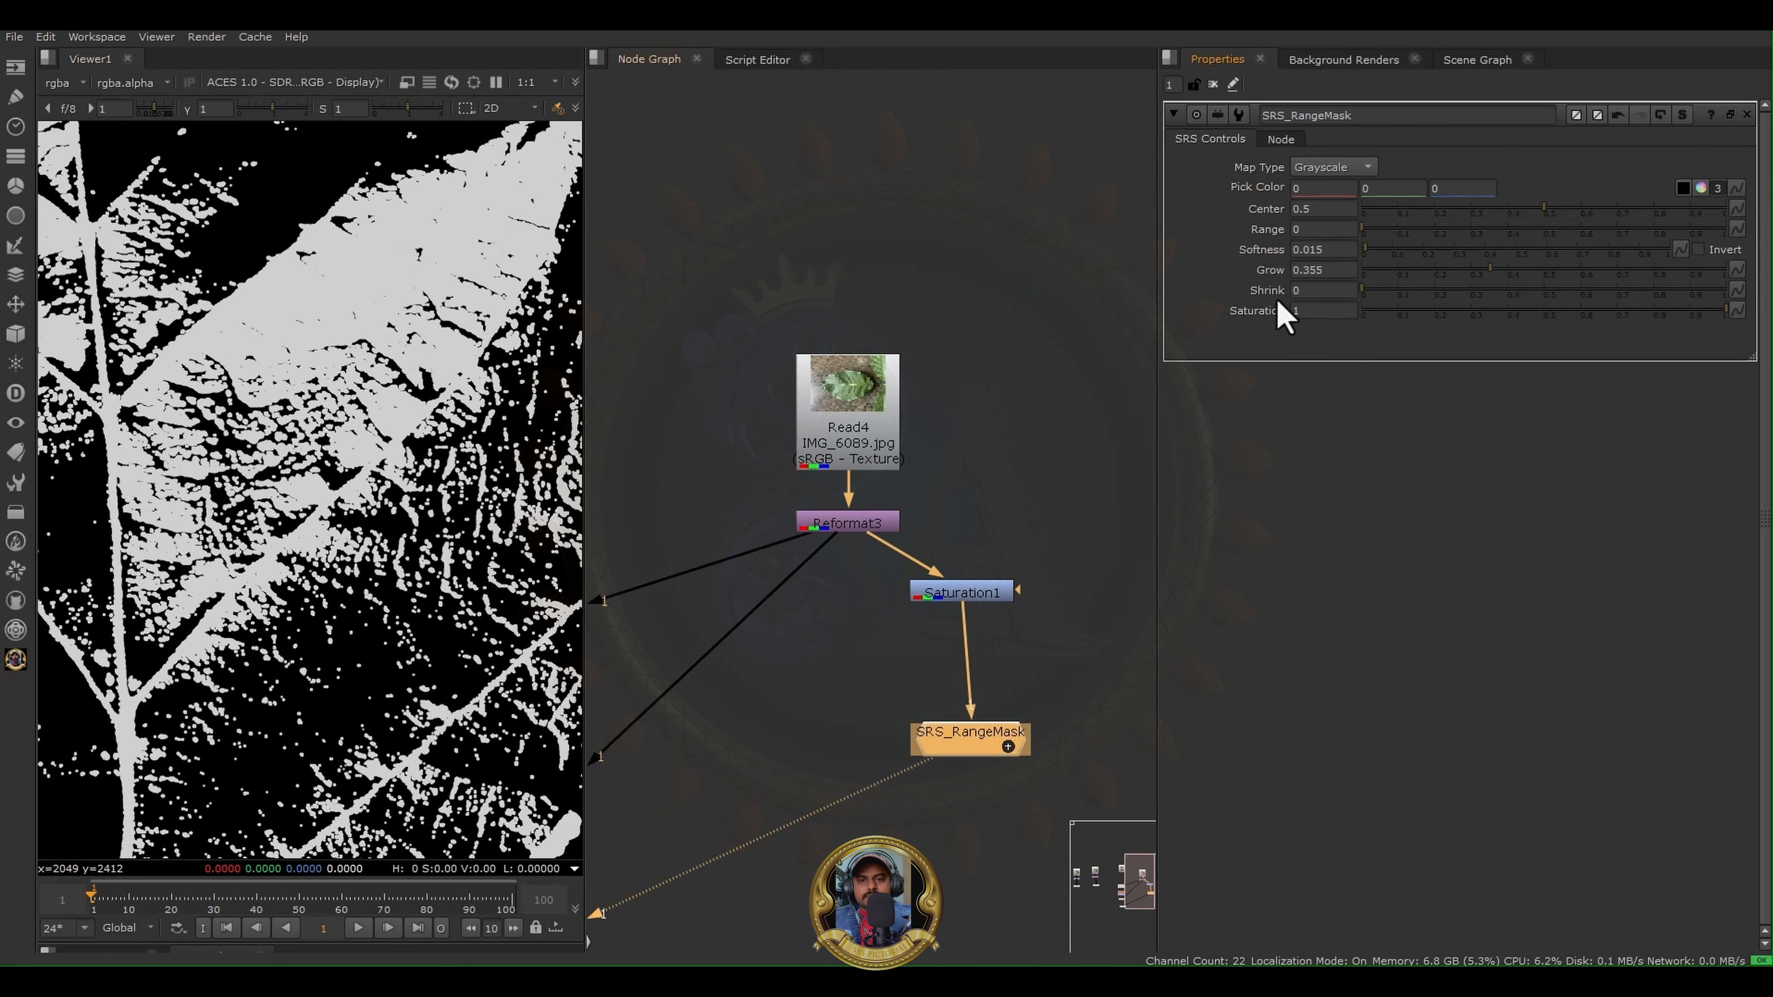
pyautogui.moveTo(1389, 256)
pyautogui.mouseDown()
pyautogui.moveTo(1555, 257)
pyautogui.moveTo(1351, 259)
pyautogui.moveTo(1380, 259)
pyautogui.mouseUp()
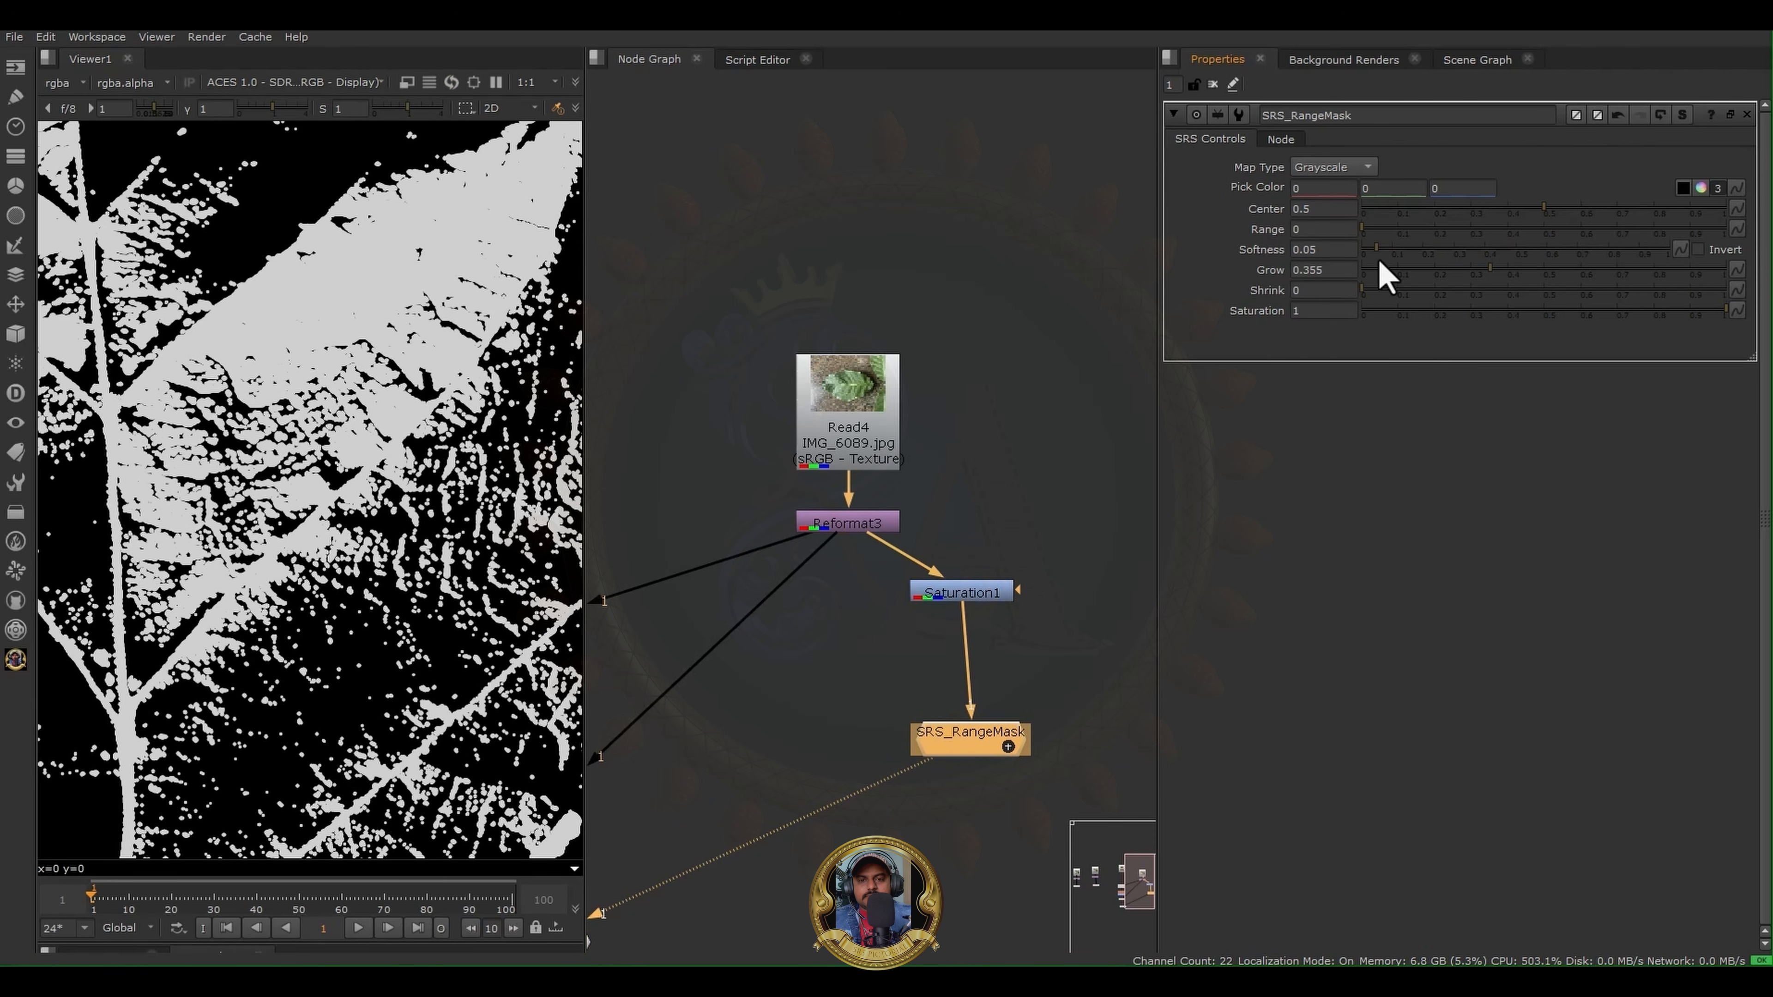
pyautogui.moveTo(1501, 294); pyautogui.dragTo(1448, 294)
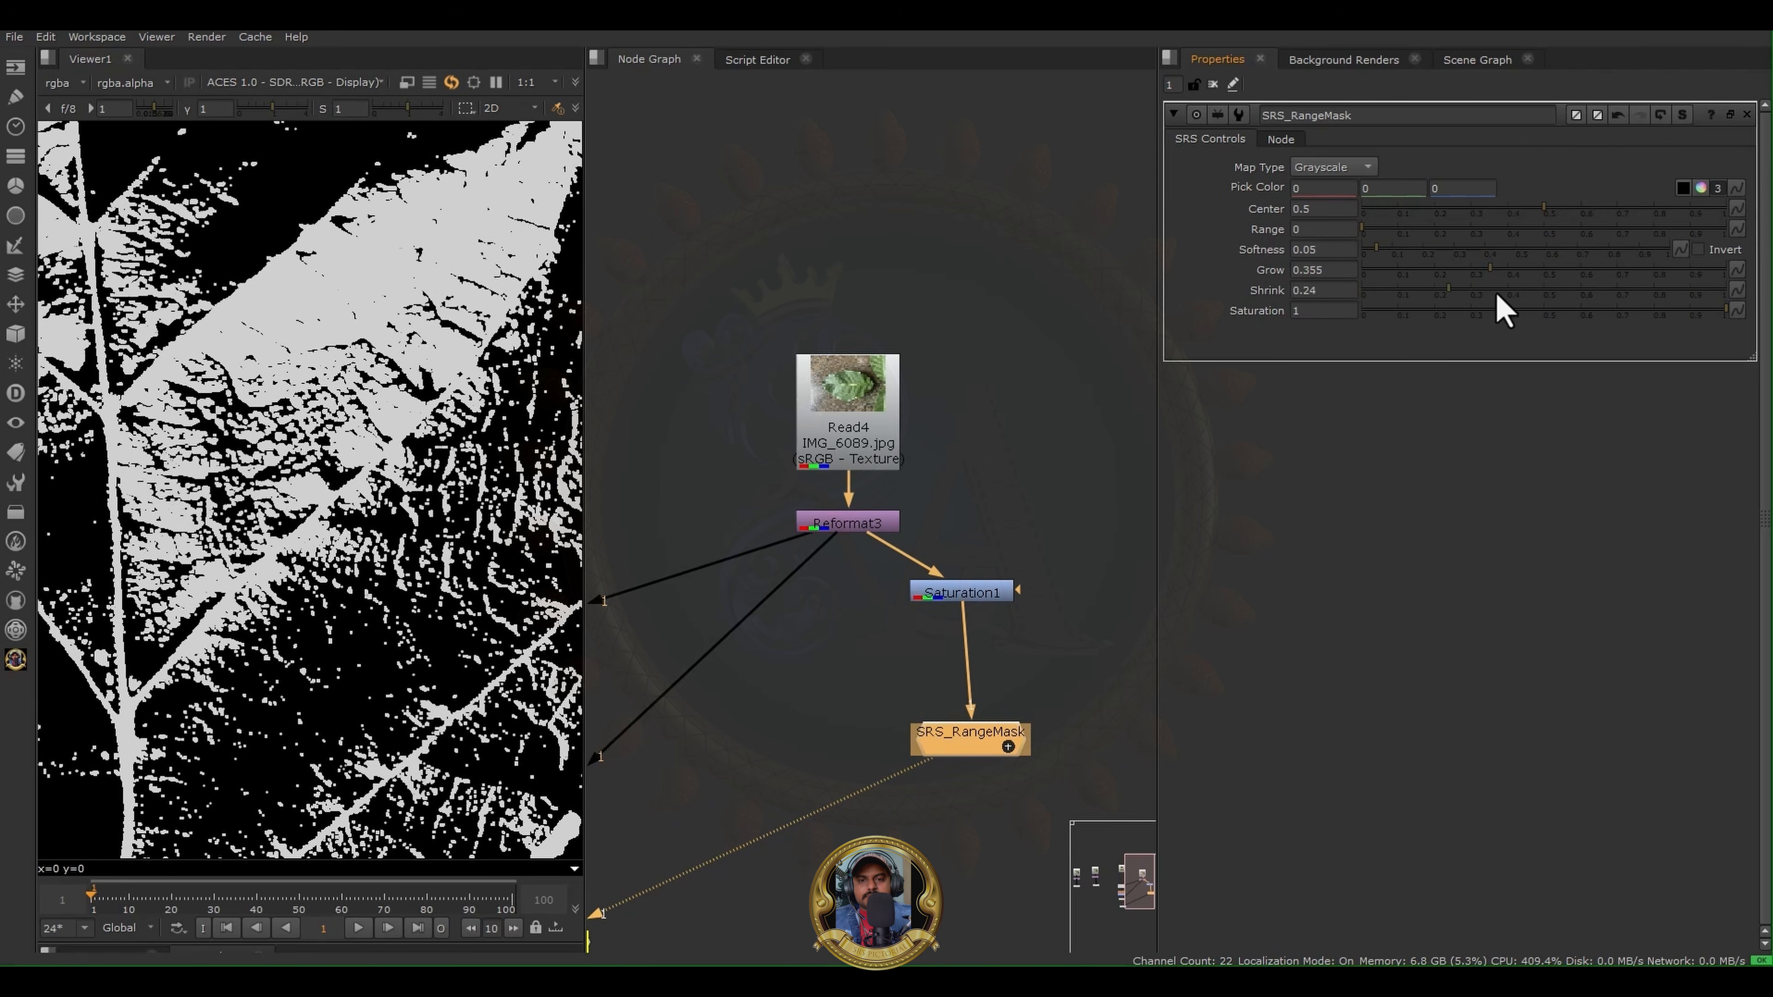
pyautogui.click(1651, 313)
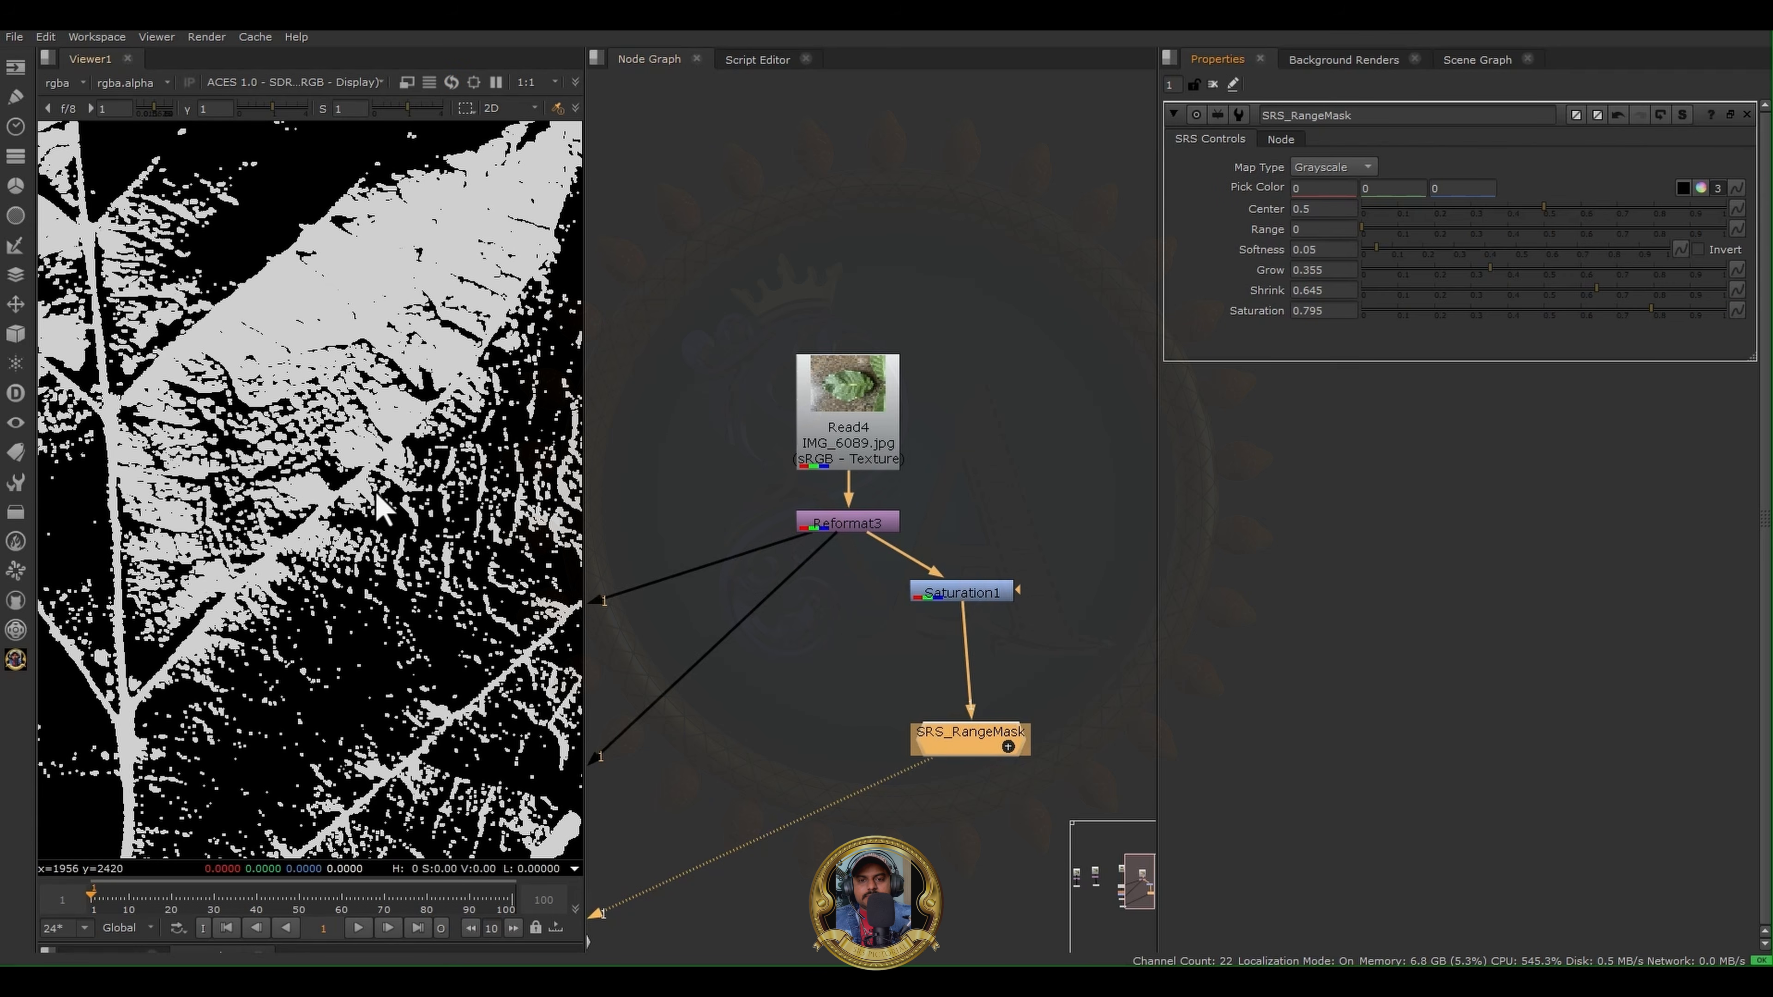
pyautogui.scroll(-3, 377, 510)
pyautogui.scroll(-3, 874, 629)
pyautogui.moveTo(867, 630); pyautogui.dragTo(787, 607, button='middle')
pyautogui.click(1014, 470)
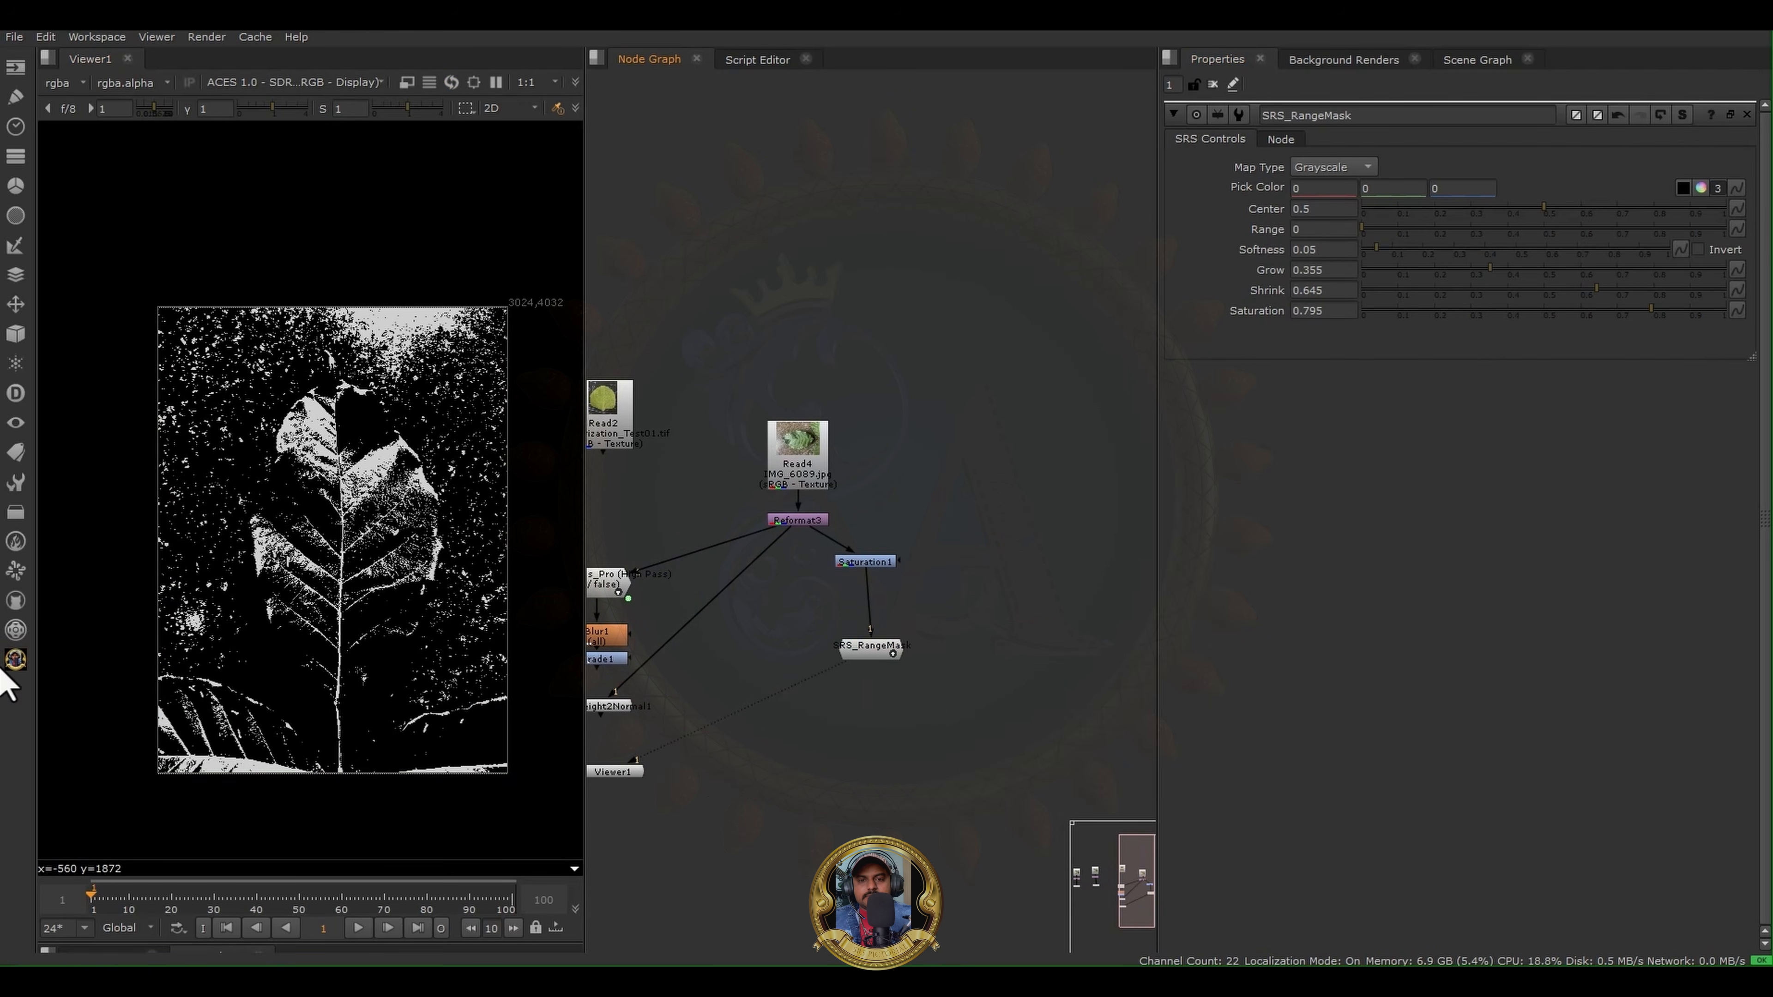
# - Add an SRS HighPass Pro node, connect its input to Reformat3, view its output and place it beside the Reformat3 branch
pyautogui.click(15, 658)
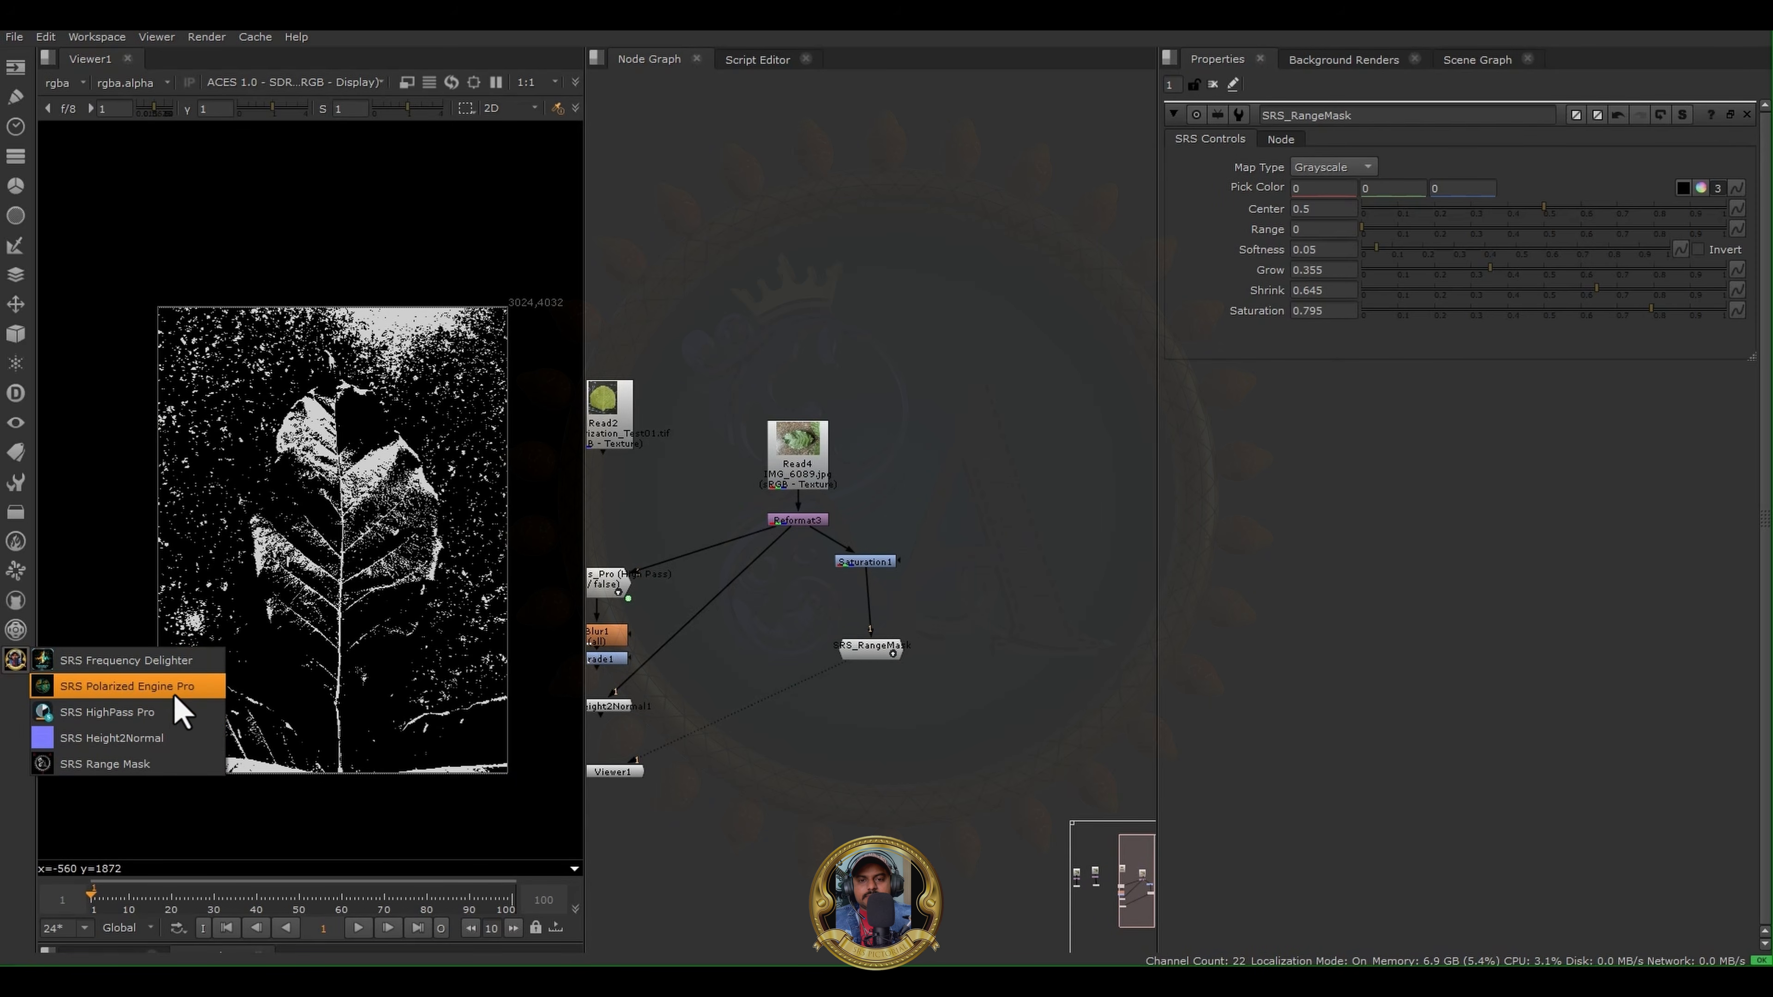
pyautogui.click(166, 712)
pyautogui.scroll(3, 947, 463)
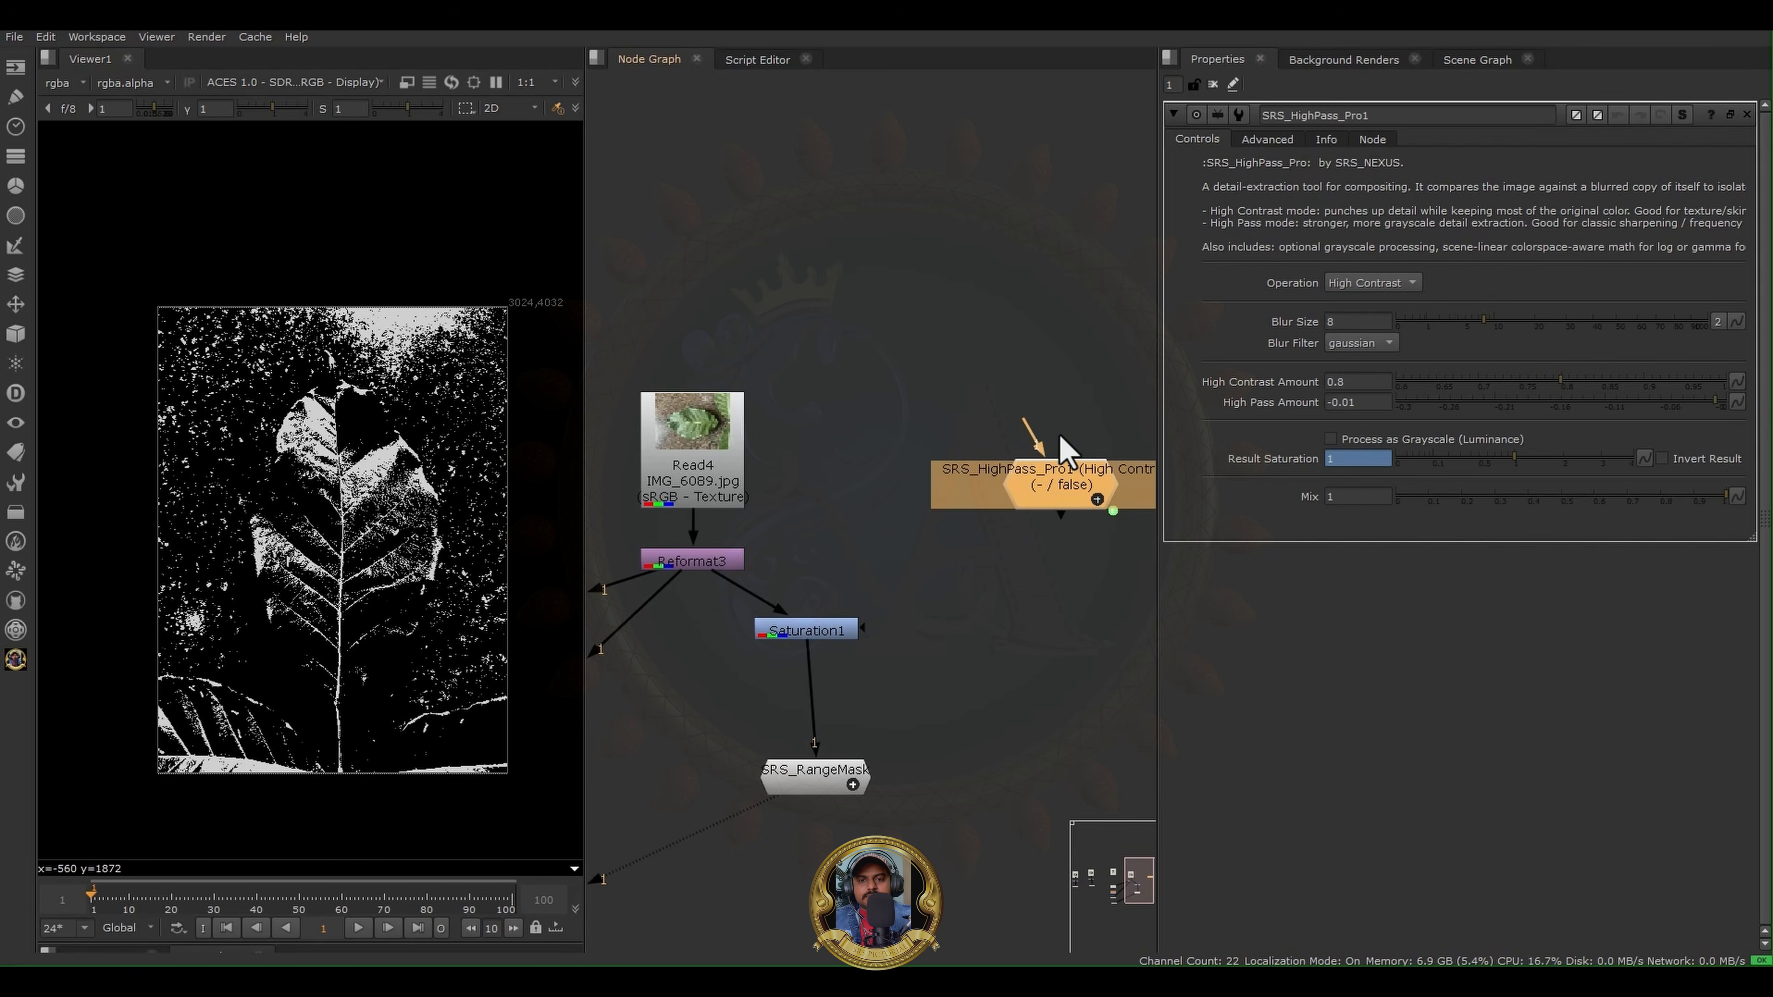
pyautogui.moveTo(1024, 426); pyautogui.dragTo(703, 563)
pyautogui.press('1')
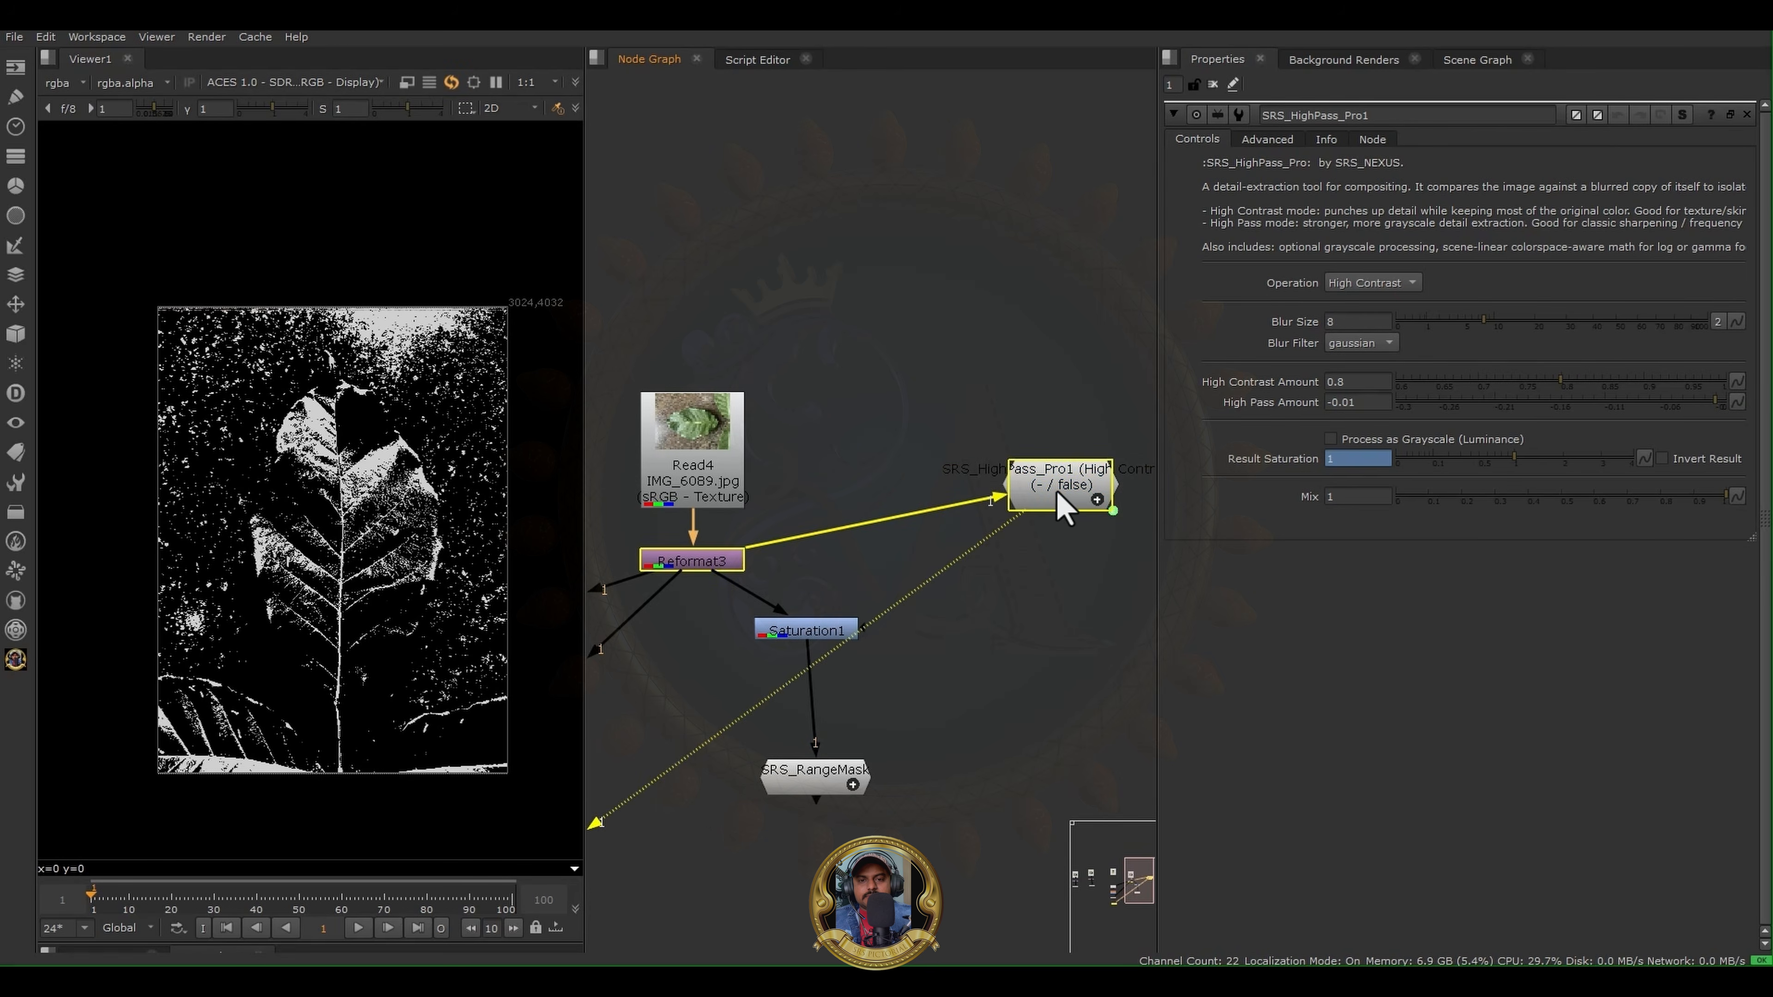
pyautogui.moveTo(1068, 506); pyautogui.dragTo(994, 559)
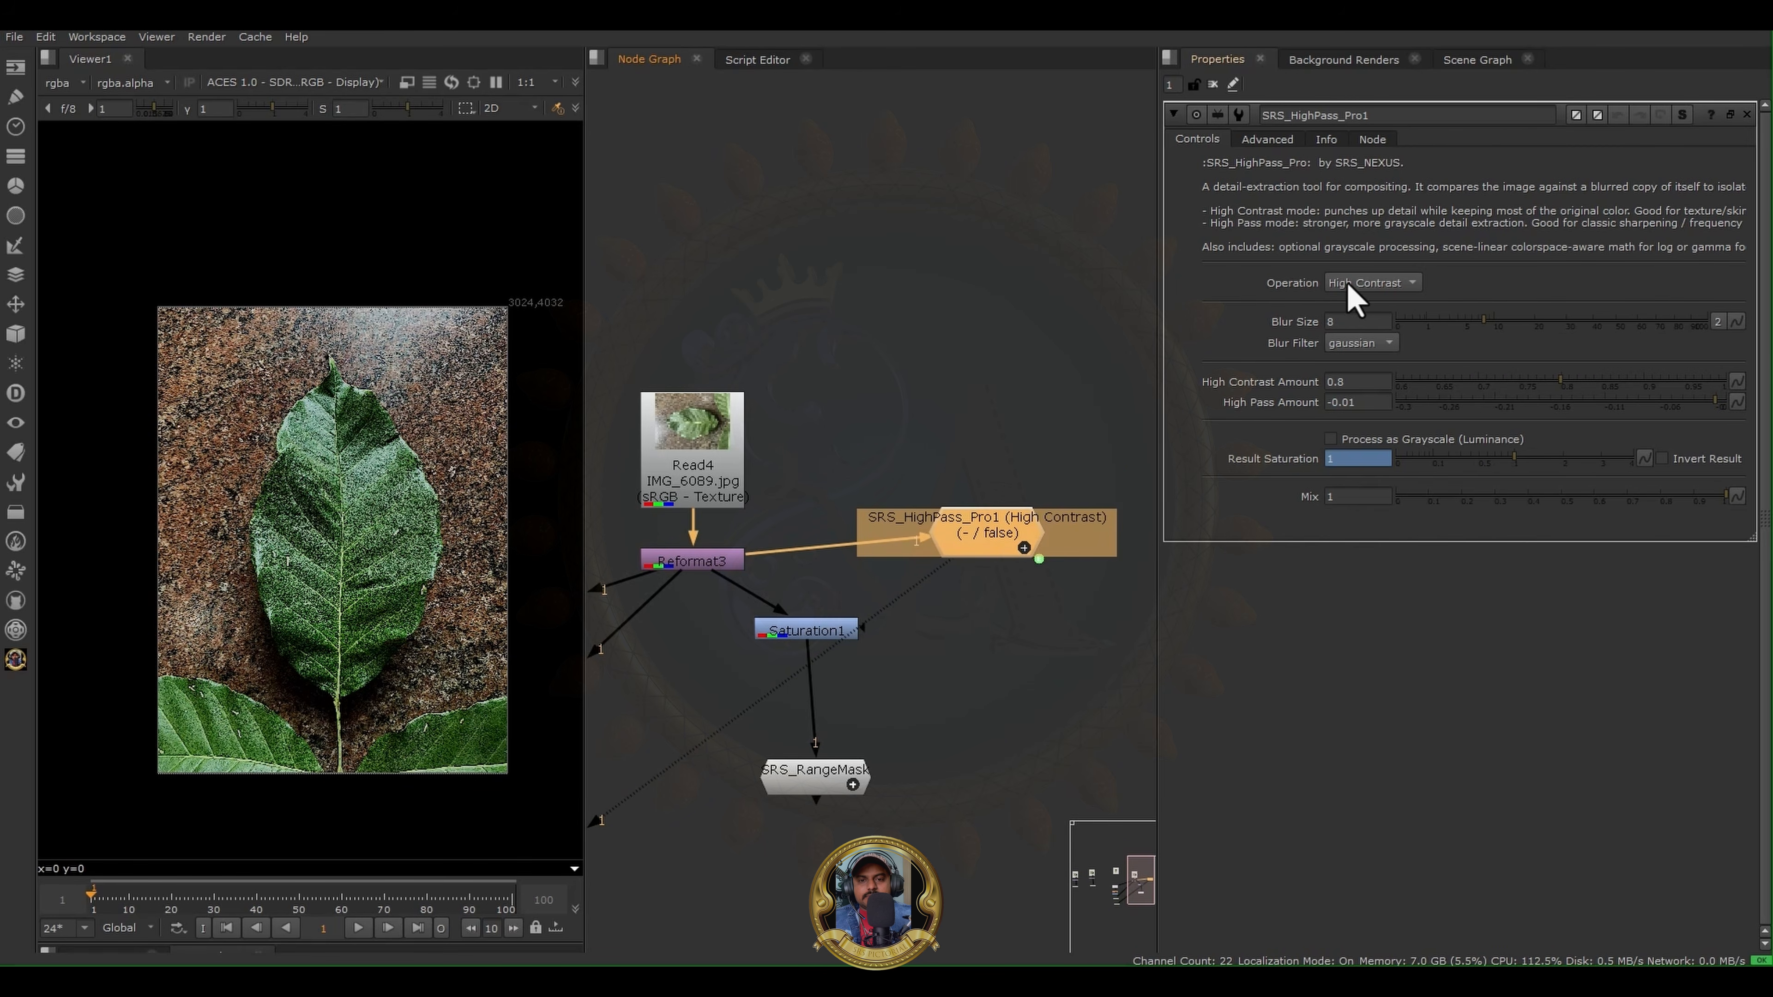
# - Set the SRS_HighPass_Pro1 Operation to High Pass and inspect the extracted leaf vein detail
pyautogui.click(1354, 297)
pyautogui.click(1361, 316)
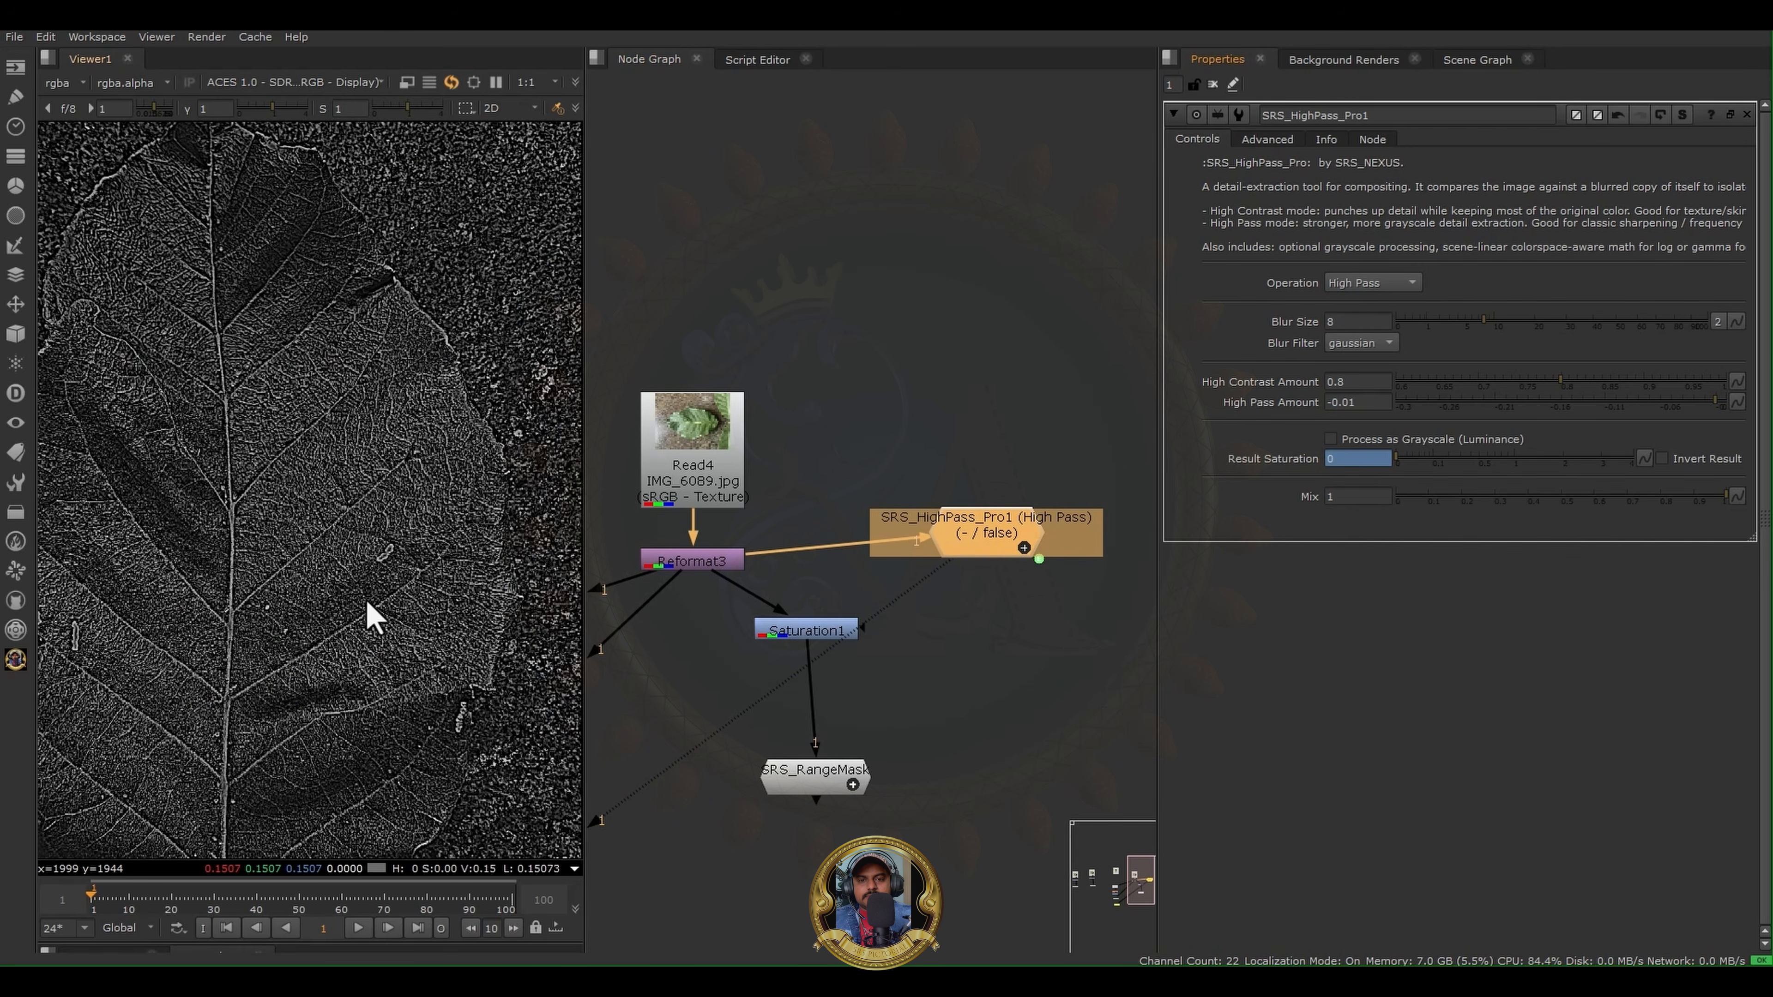
pyautogui.scroll(2, 368, 614)
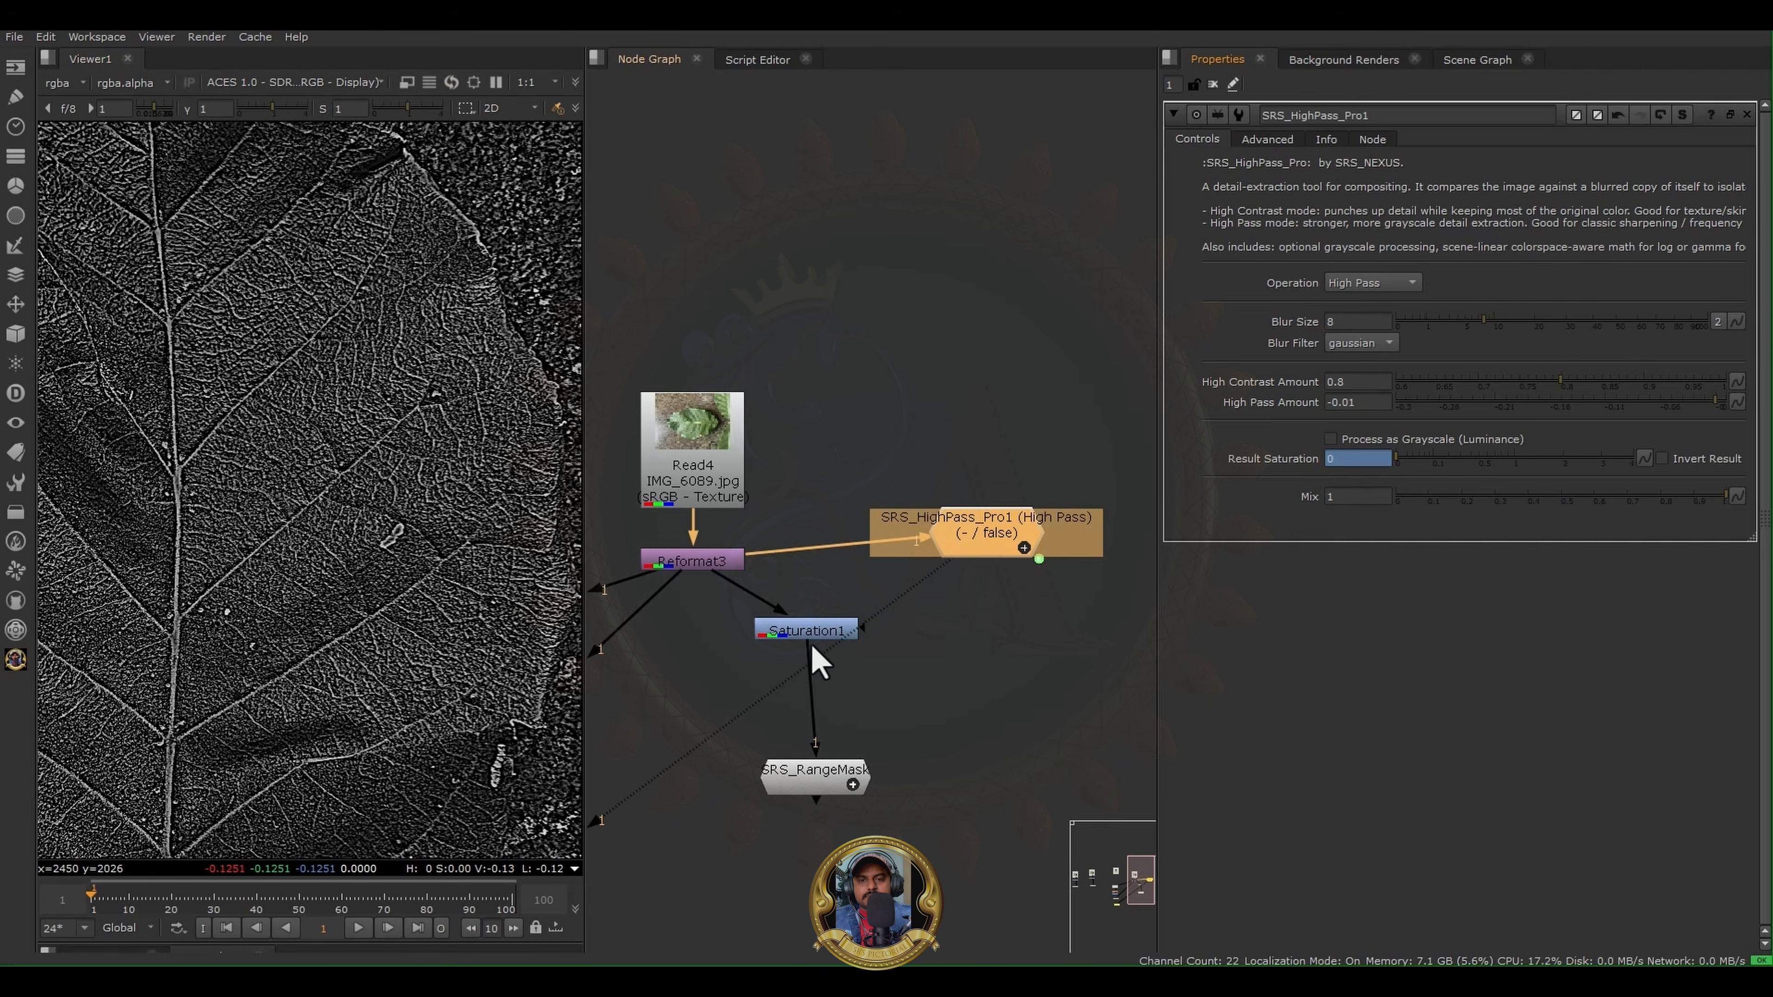
# - Rewire SRS_RangeMask from Saturation1 to SRS_HighPass_Pro1, place it underneath, view its output and open its properties
pyautogui.moveTo(809, 635); pyautogui.dragTo(977, 530)
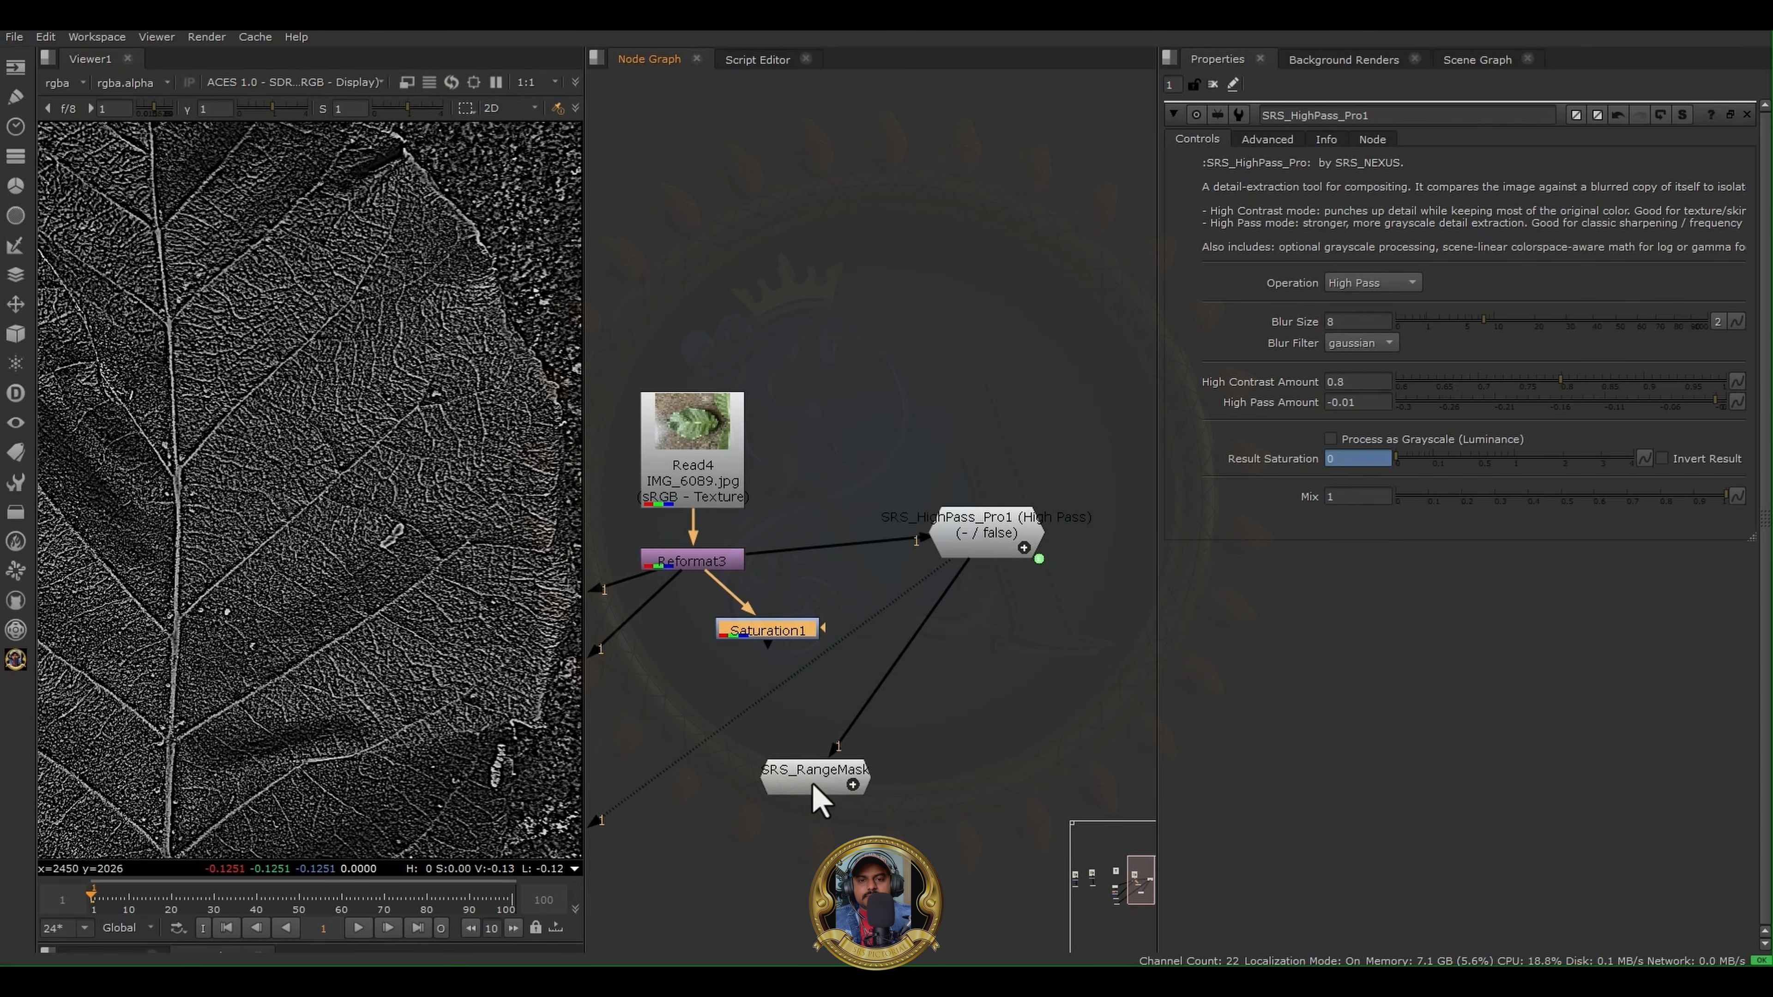
pyautogui.moveTo(819, 792); pyautogui.dragTo(952, 791)
pyautogui.press('1')
pyautogui.click(649, 629)
pyautogui.doubleClick(972, 786)
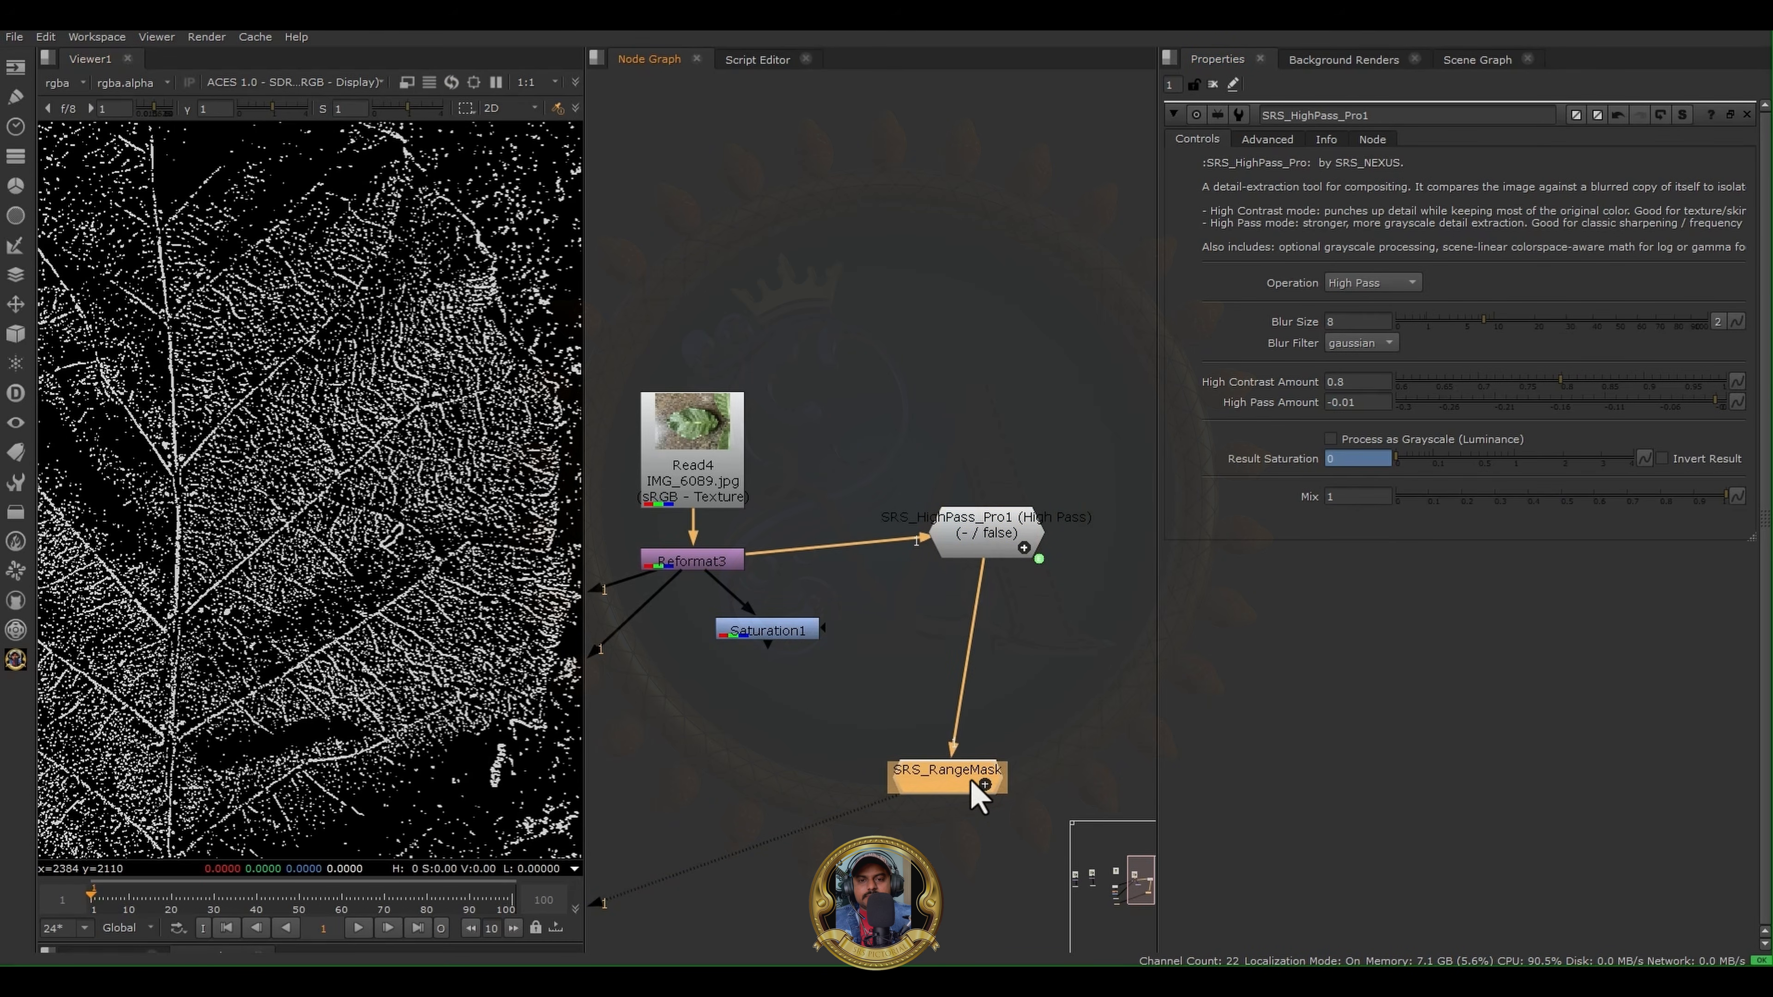
# - Set the SRS_RangeMask Range to 0.355, checking the leaf veins in the mask
pyautogui.moveTo(1446, 234); pyautogui.dragTo(1485, 232)
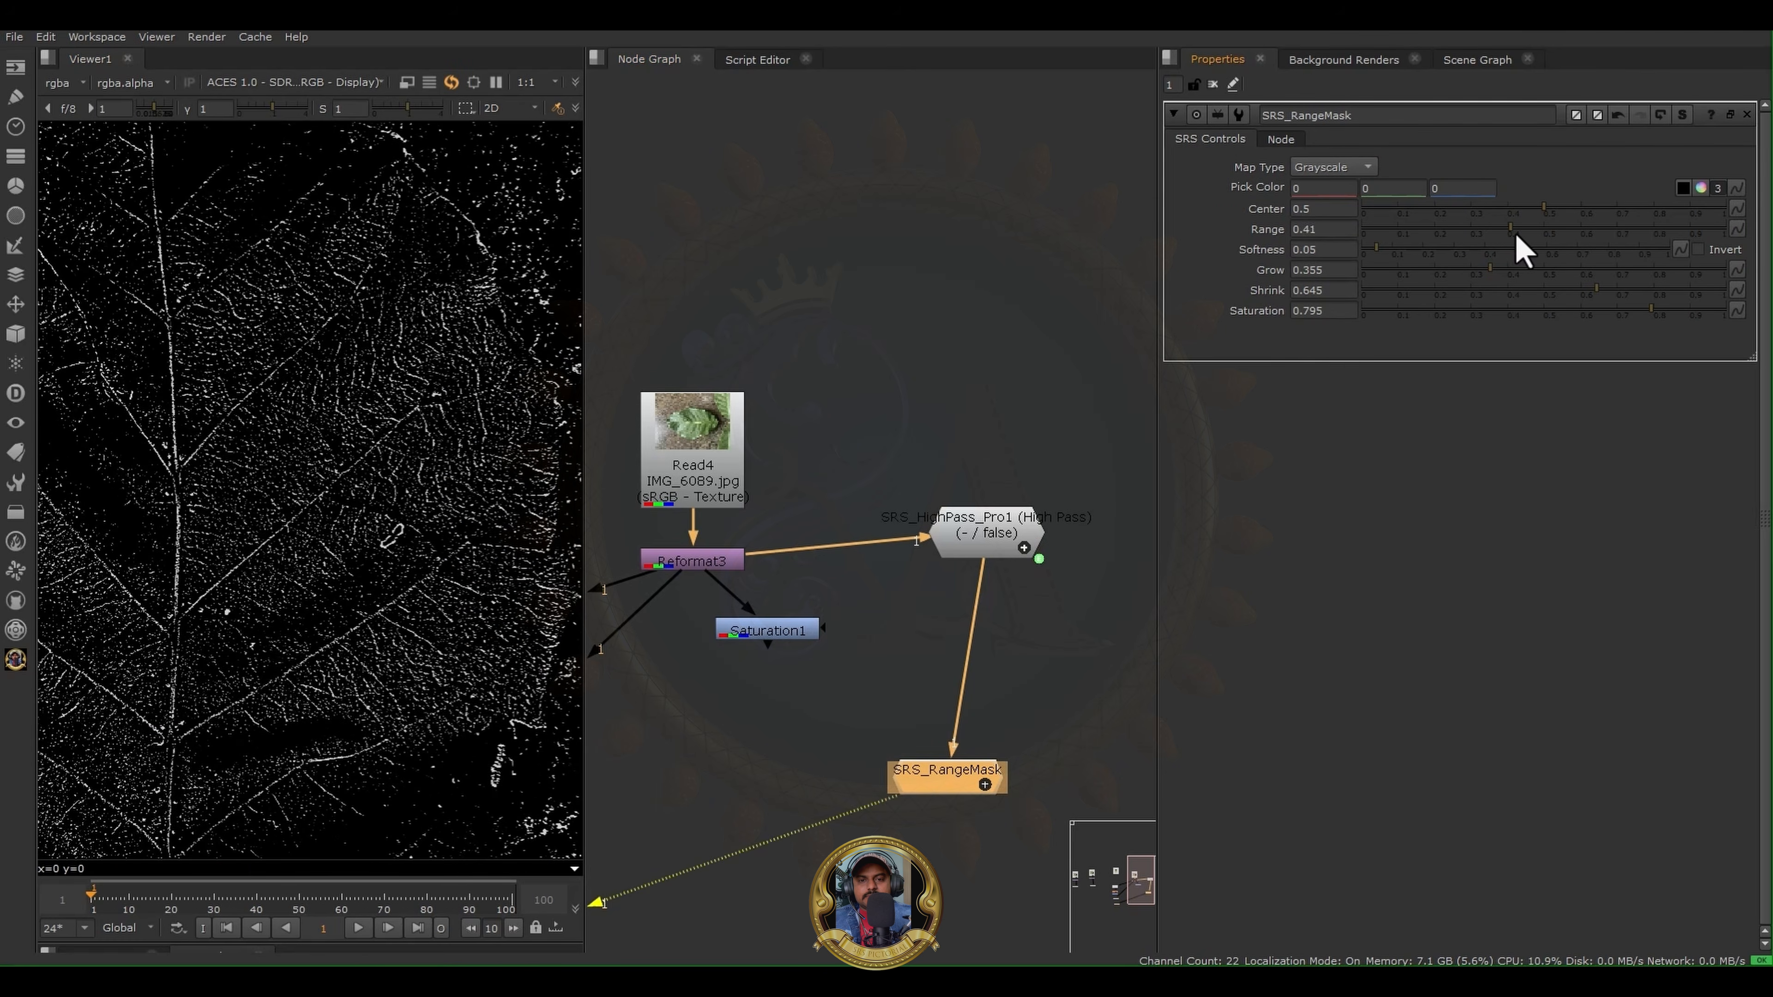
pyautogui.scroll(5, 296, 436)
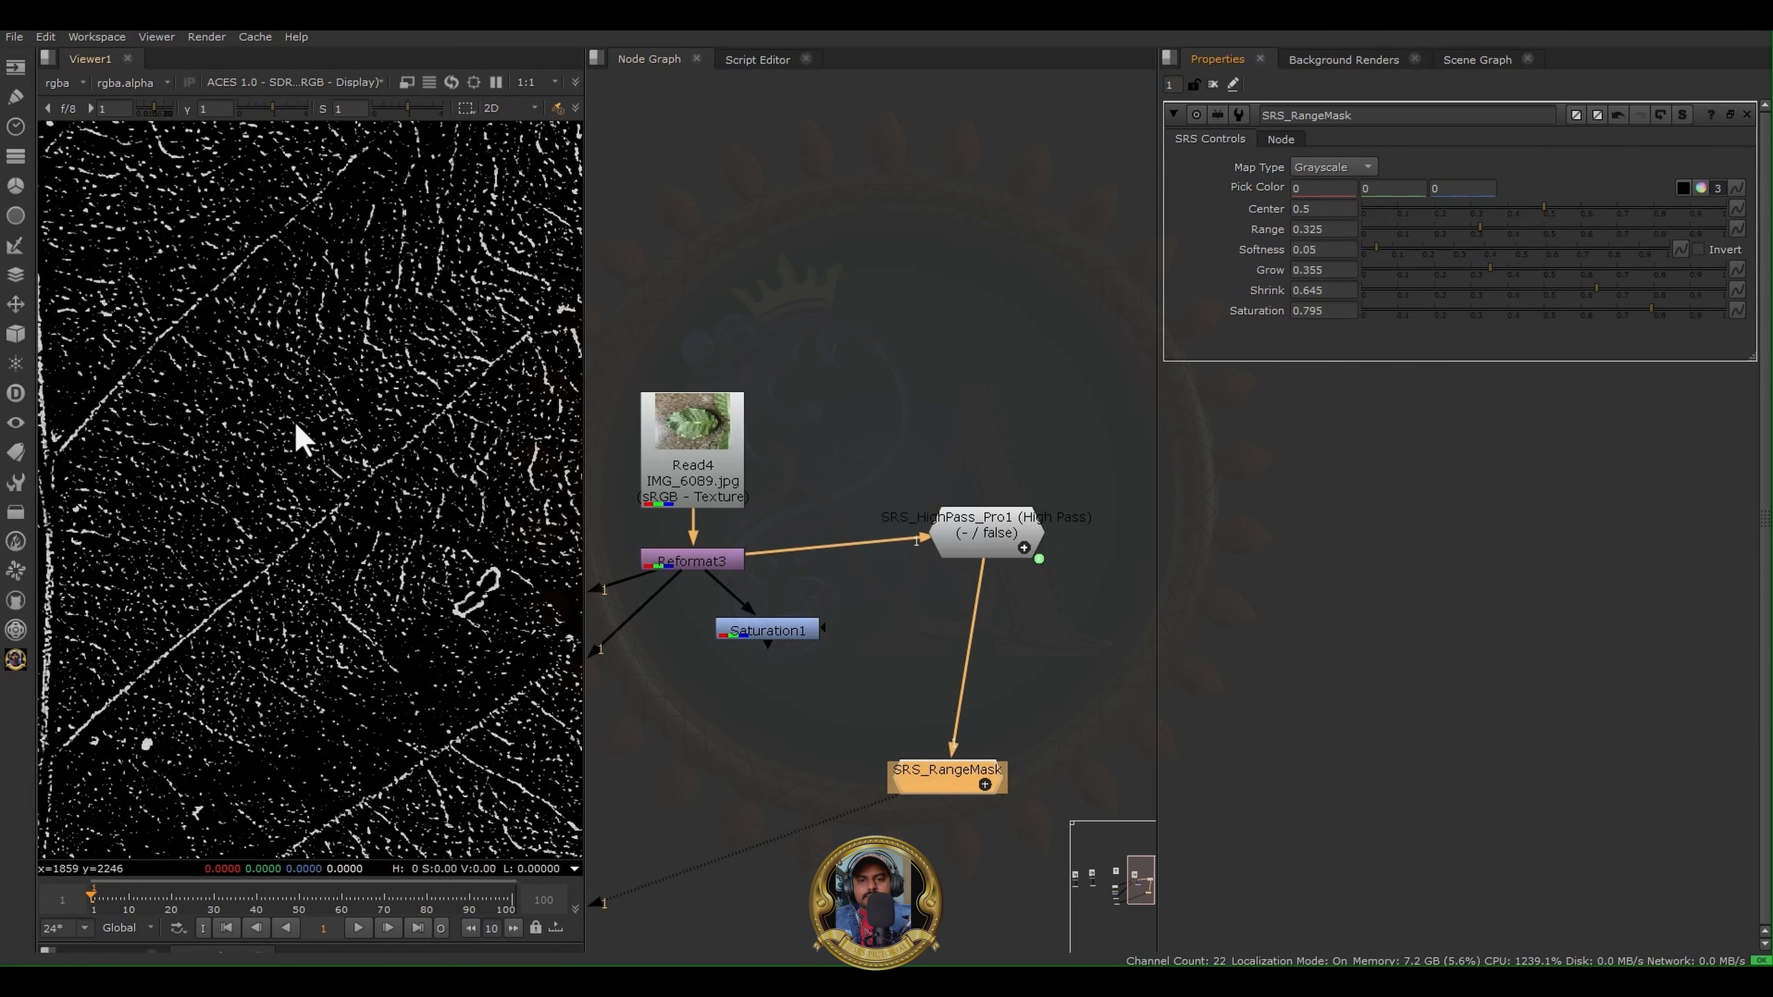
pyautogui.moveTo(1472, 226); pyautogui.dragTo(1503, 268)
pyautogui.scroll(-5, 309, 475)
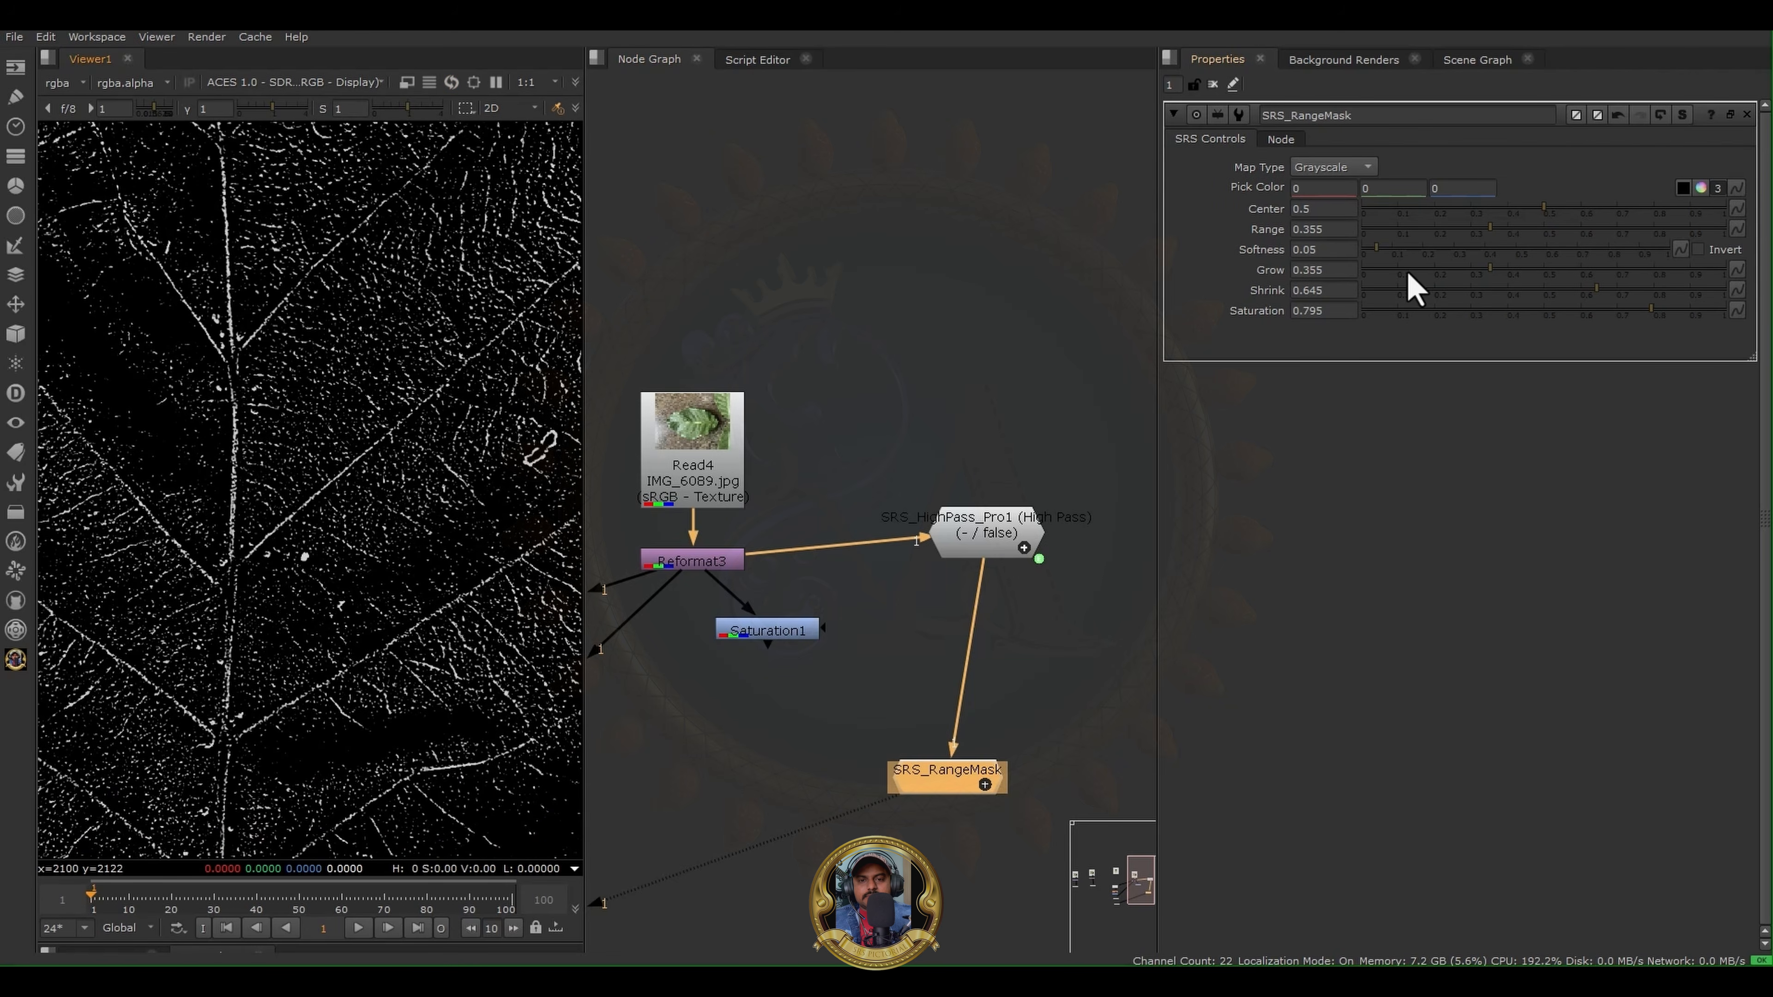
# - Set the SRS_RangeMask Grow to 0.08 and Shrink to 0.125
pyautogui.moveTo(1407, 272); pyautogui.dragTo(1330, 272)
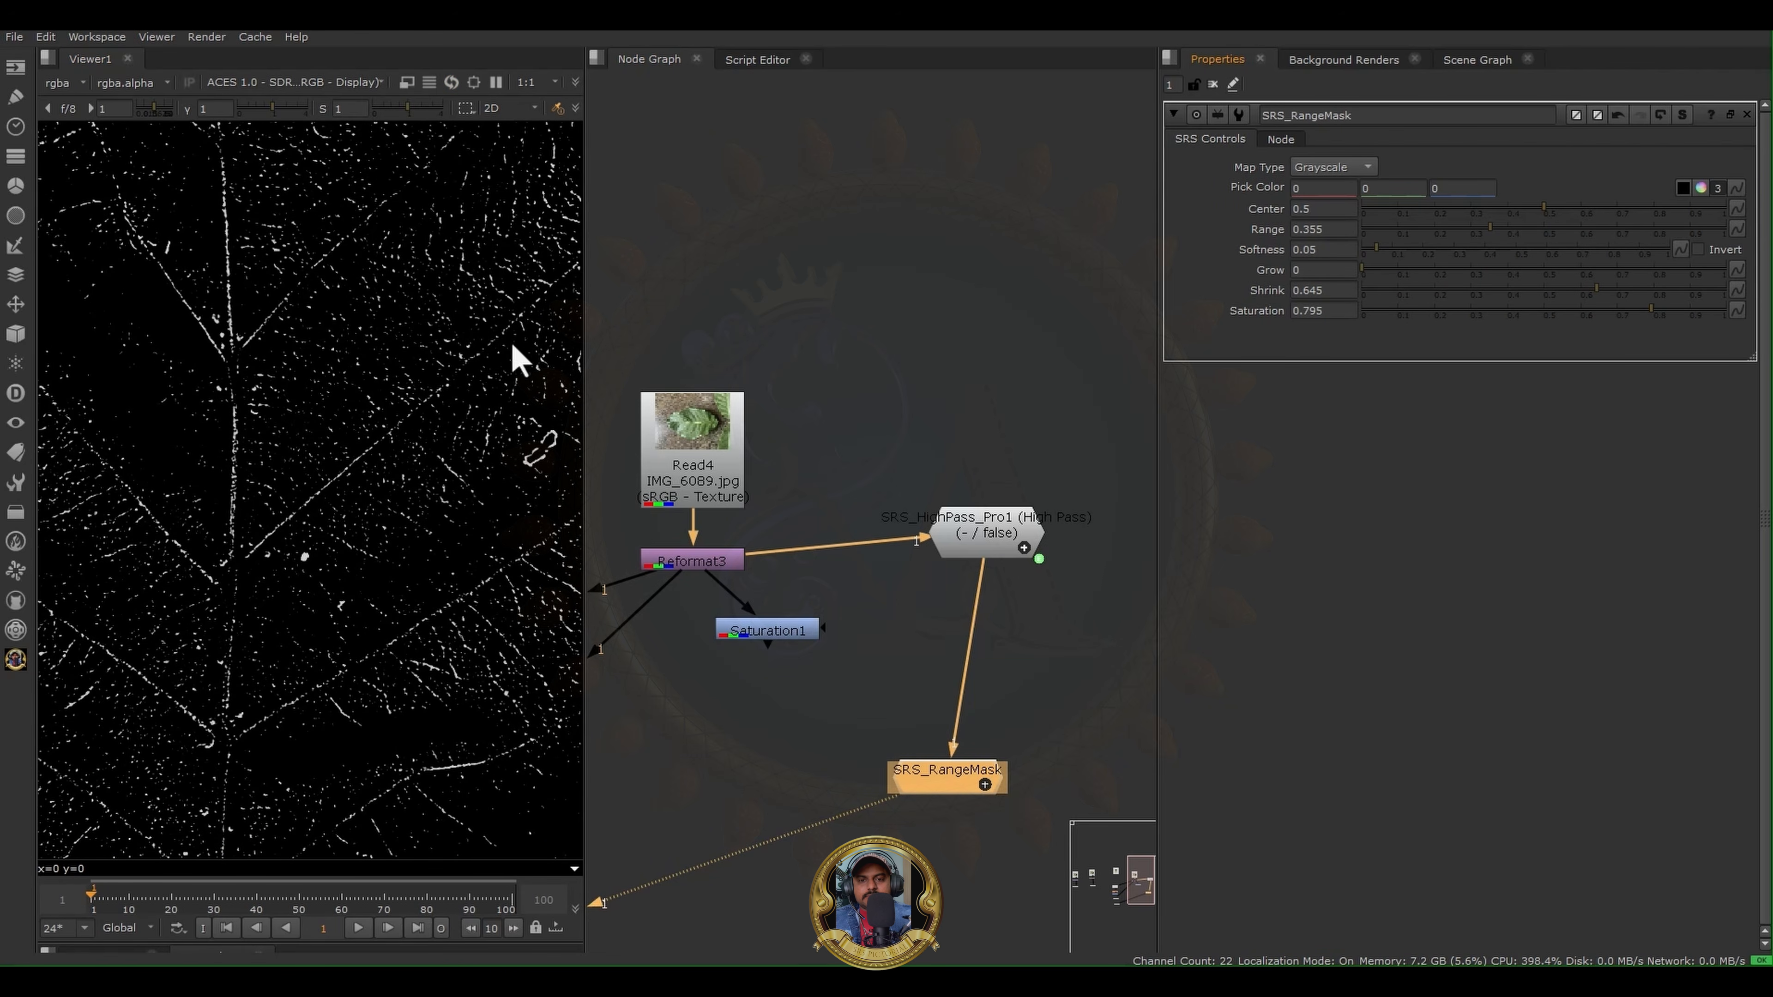
pyautogui.scroll(5, 316, 455)
pyautogui.click(1383, 271)
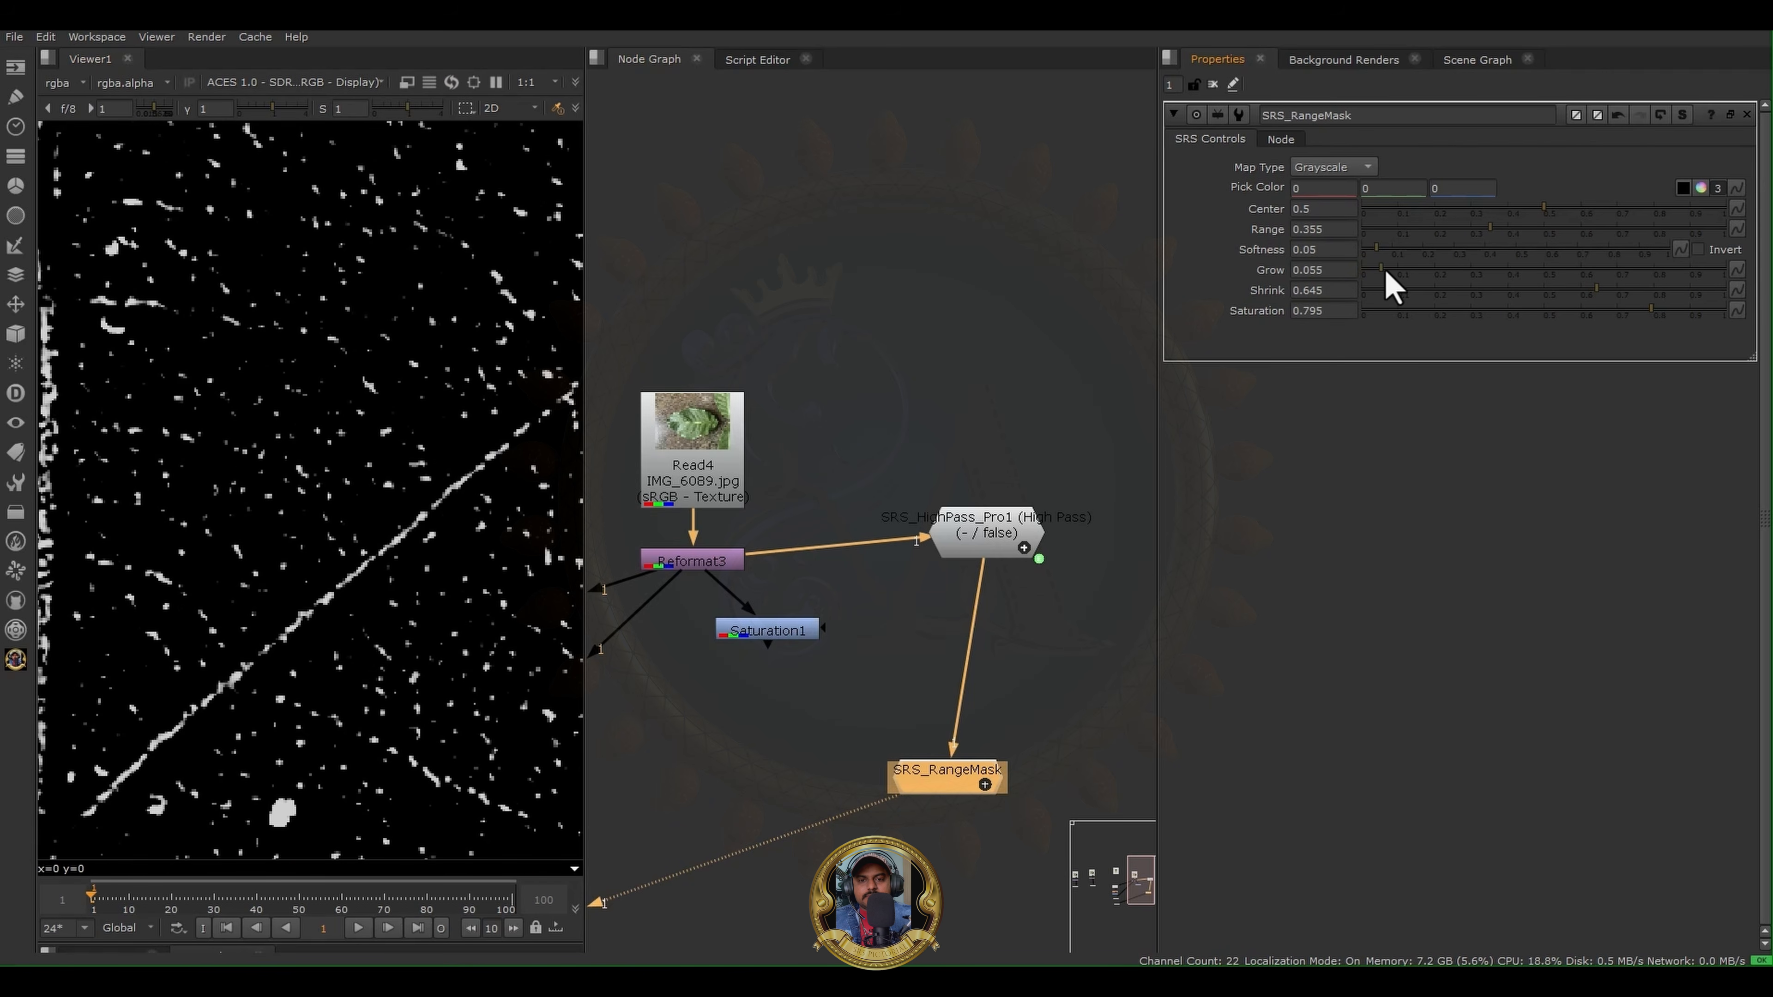
pyautogui.click(1429, 289)
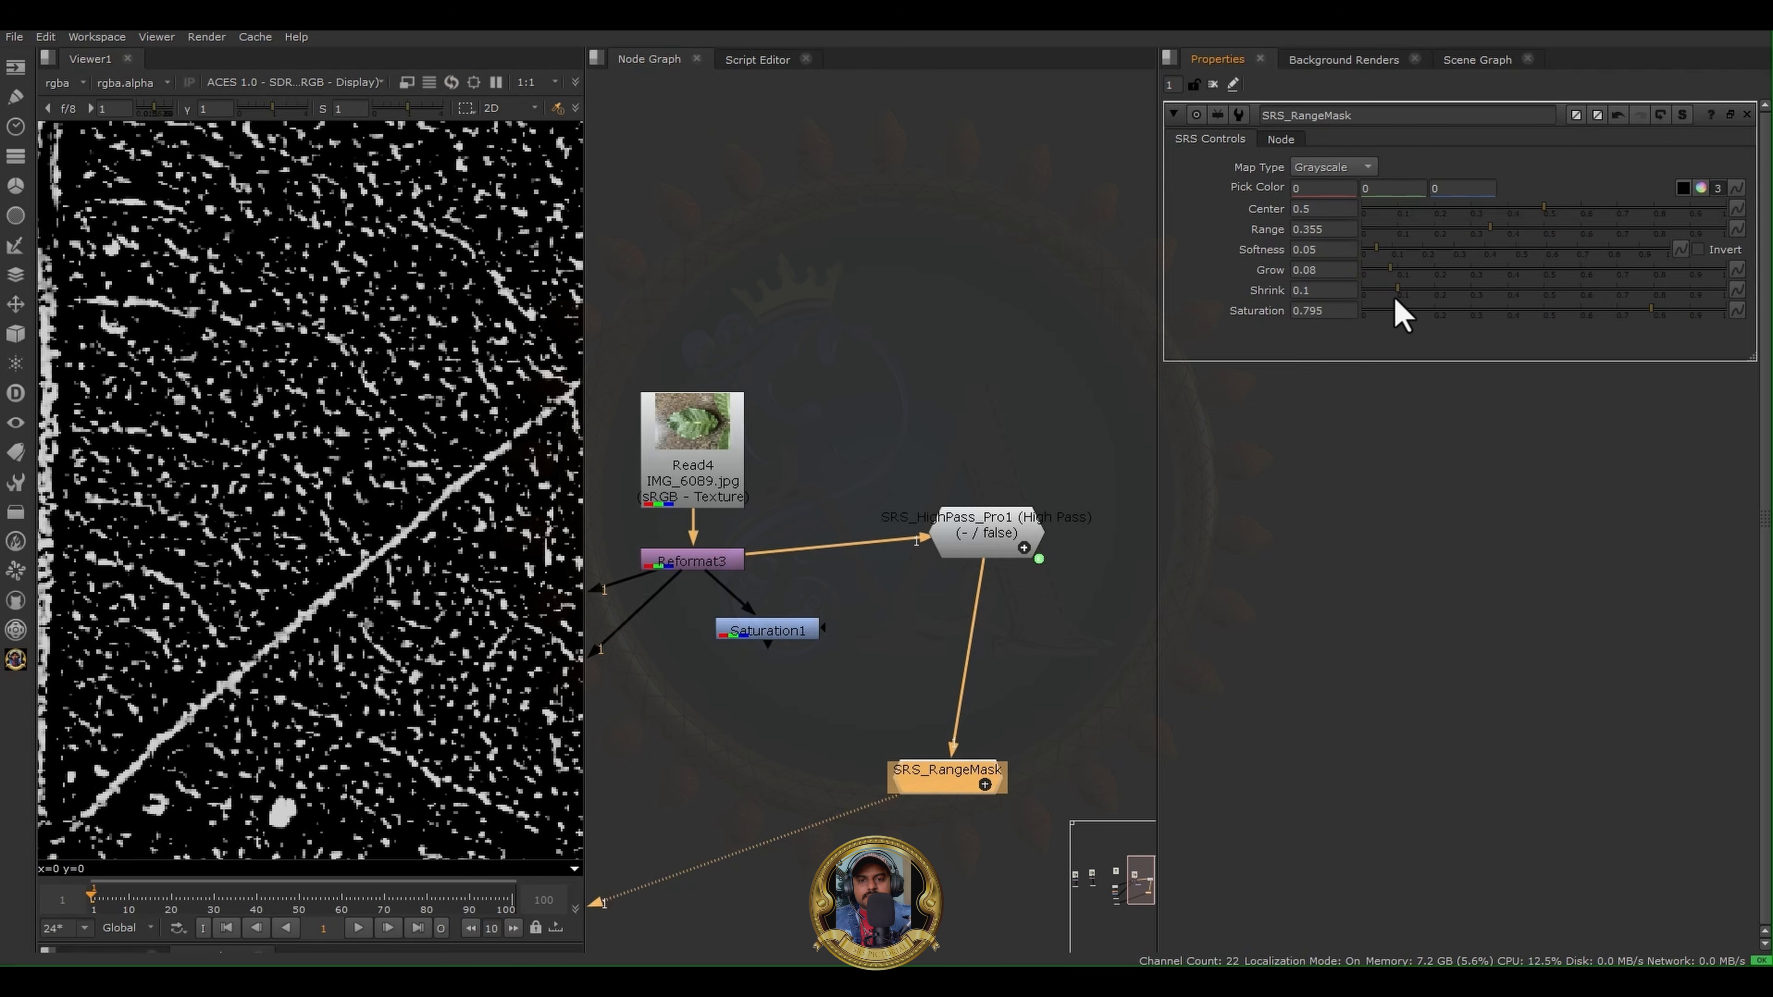
pyautogui.moveTo(1444, 291); pyautogui.dragTo(1405, 293)
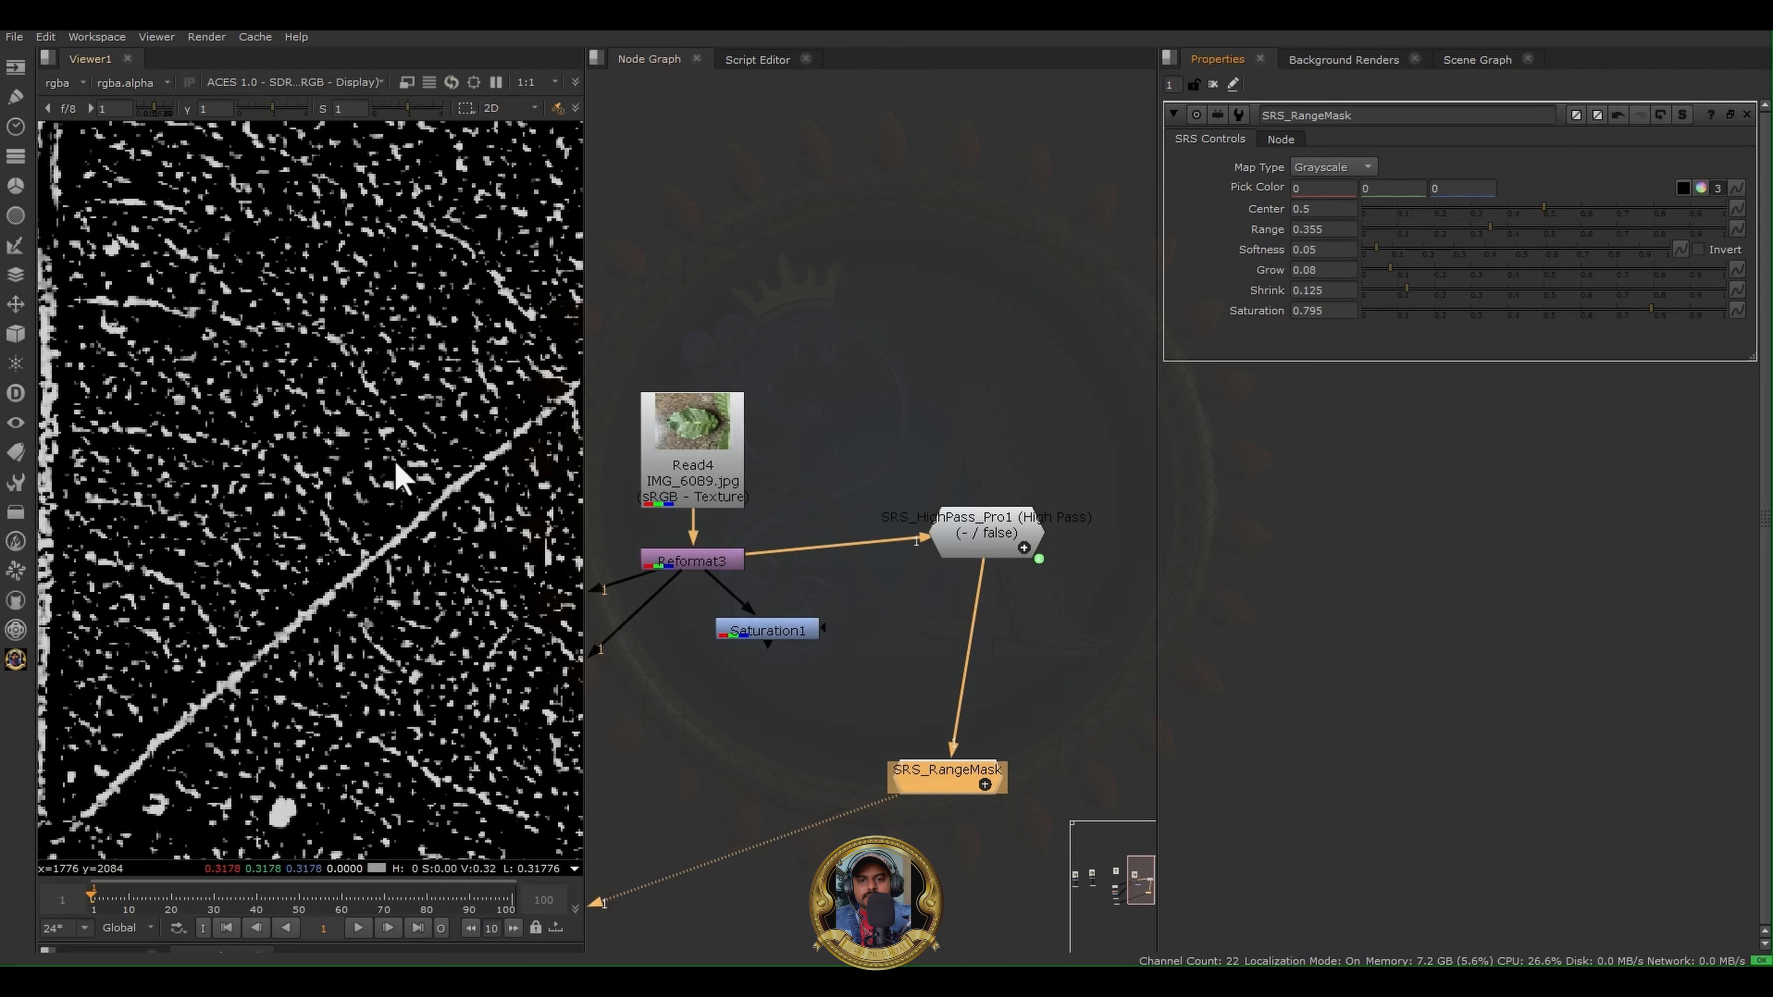
# - Set the SRS_RangeMask Saturation to 0.405 and review the vein mask across the leaf
pyautogui.scroll(-5, 396, 468)
pyautogui.scroll(4, 420, 520)
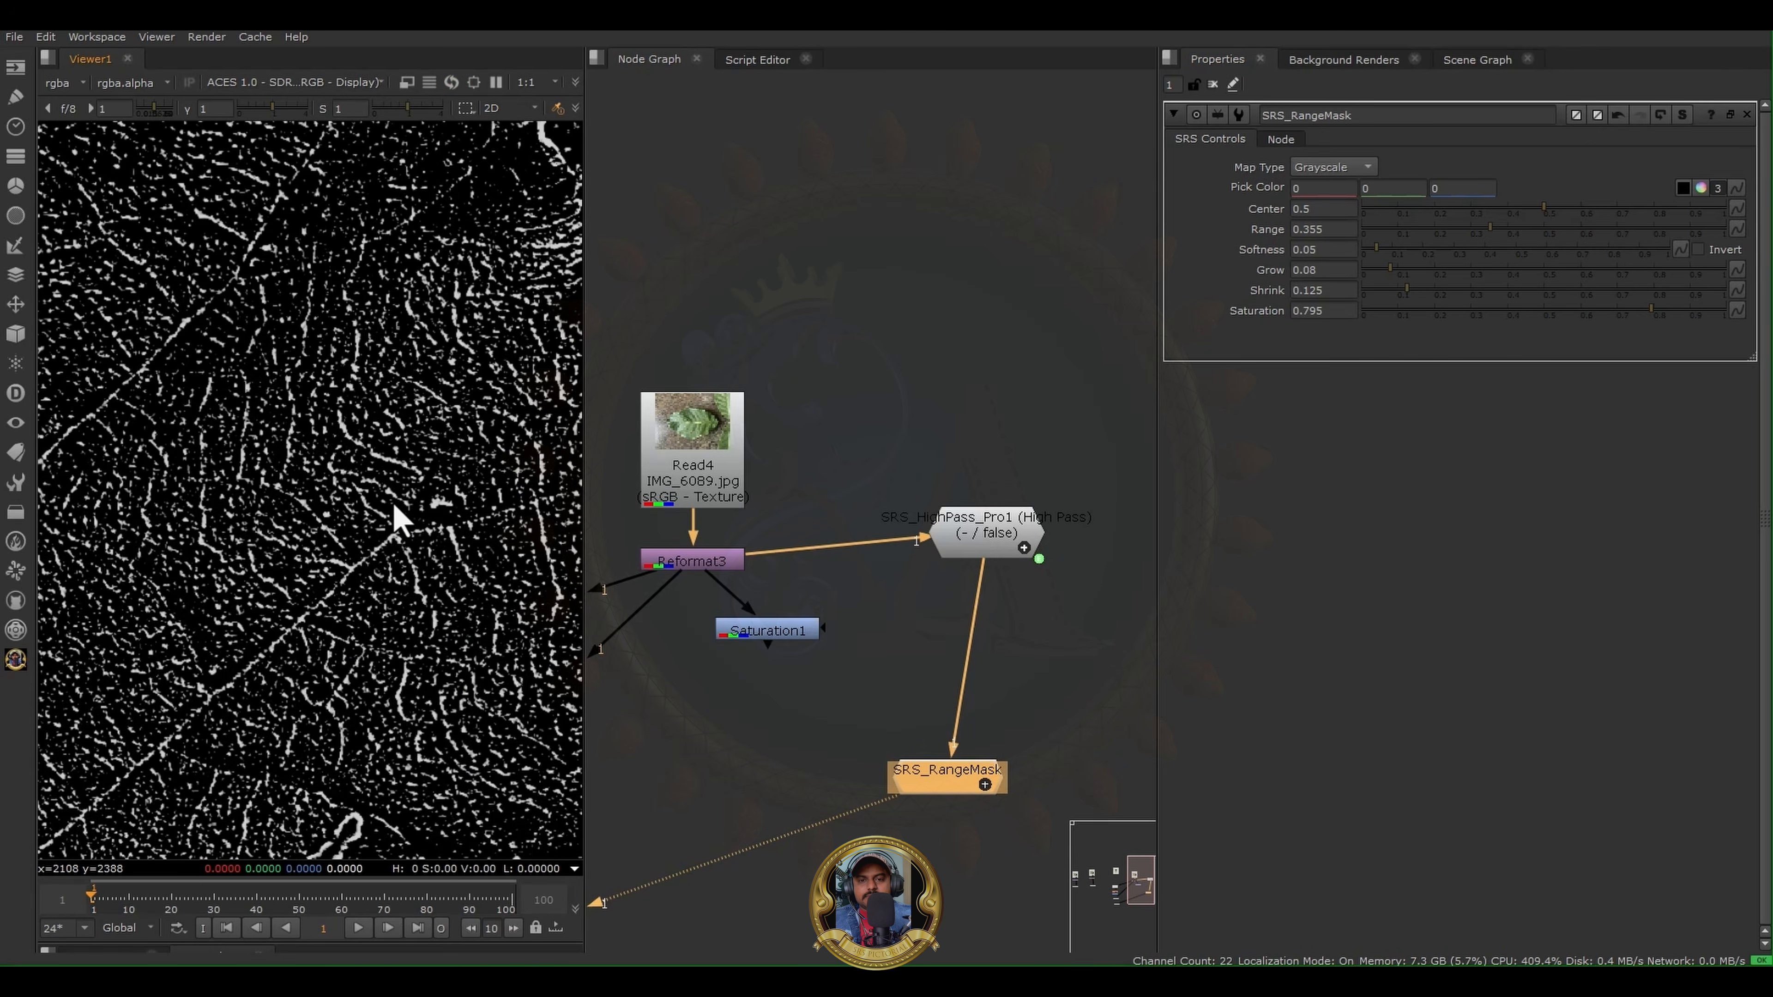
pyautogui.click(1440, 313)
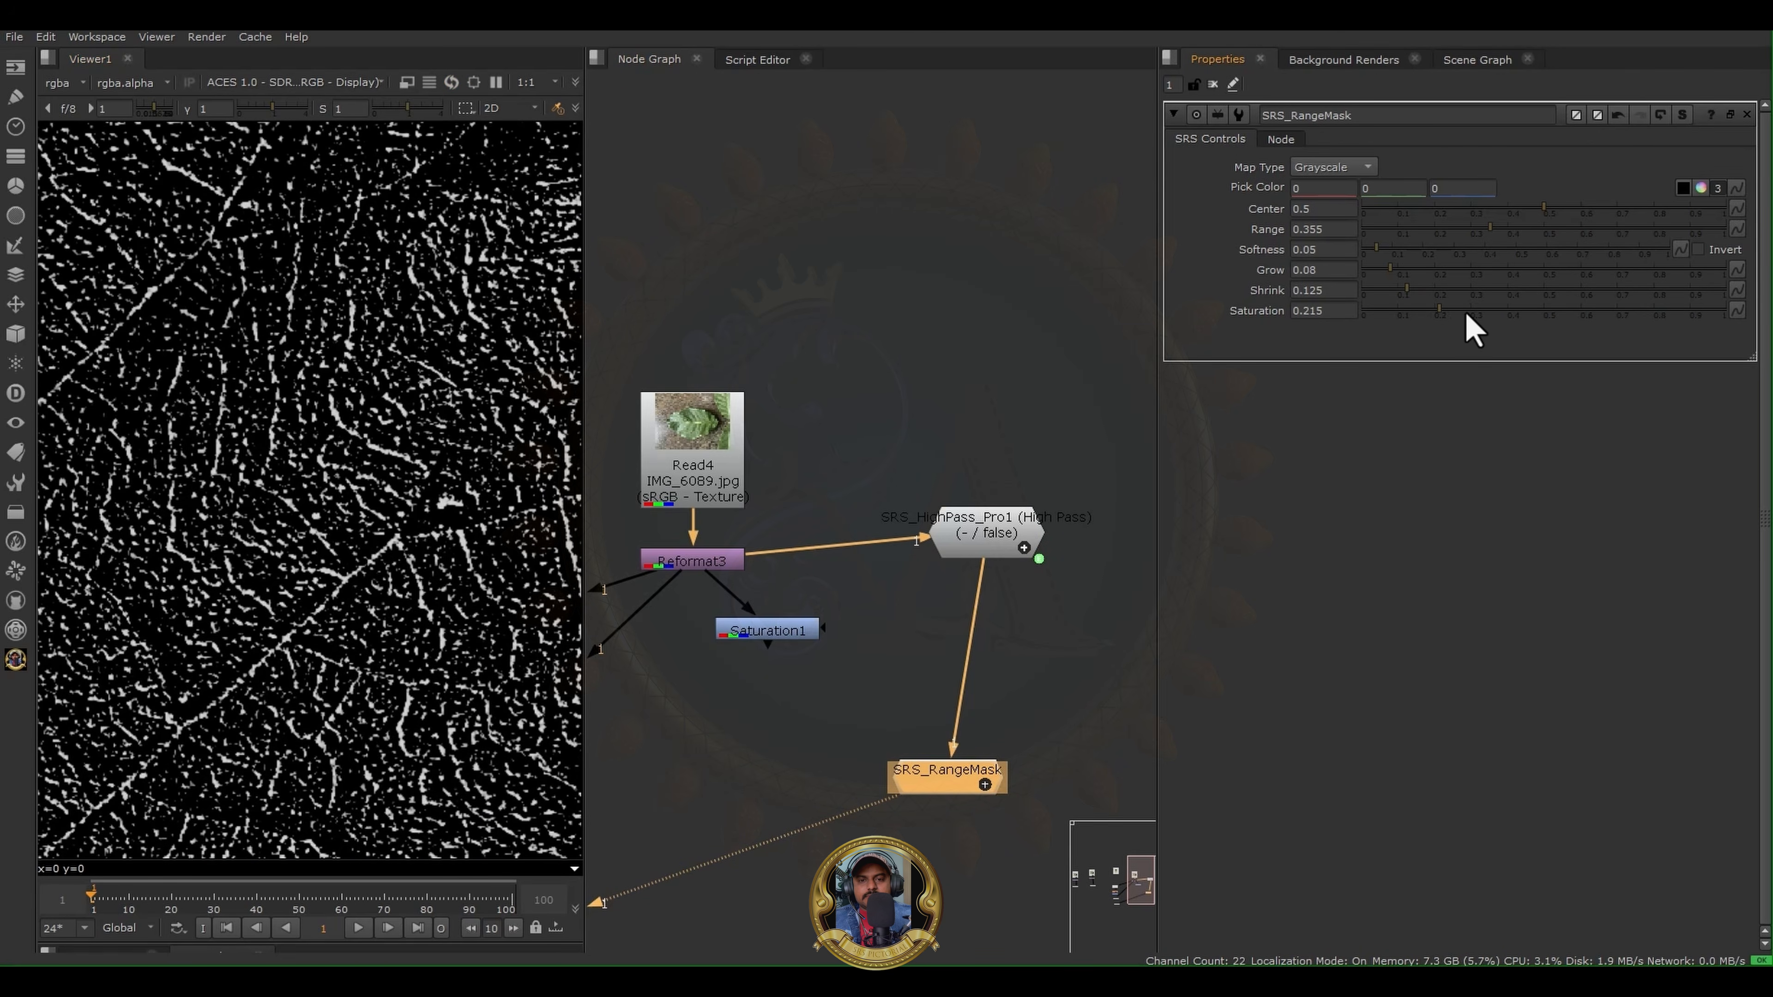
pyautogui.moveTo(1466, 314); pyautogui.dragTo(1511, 313)
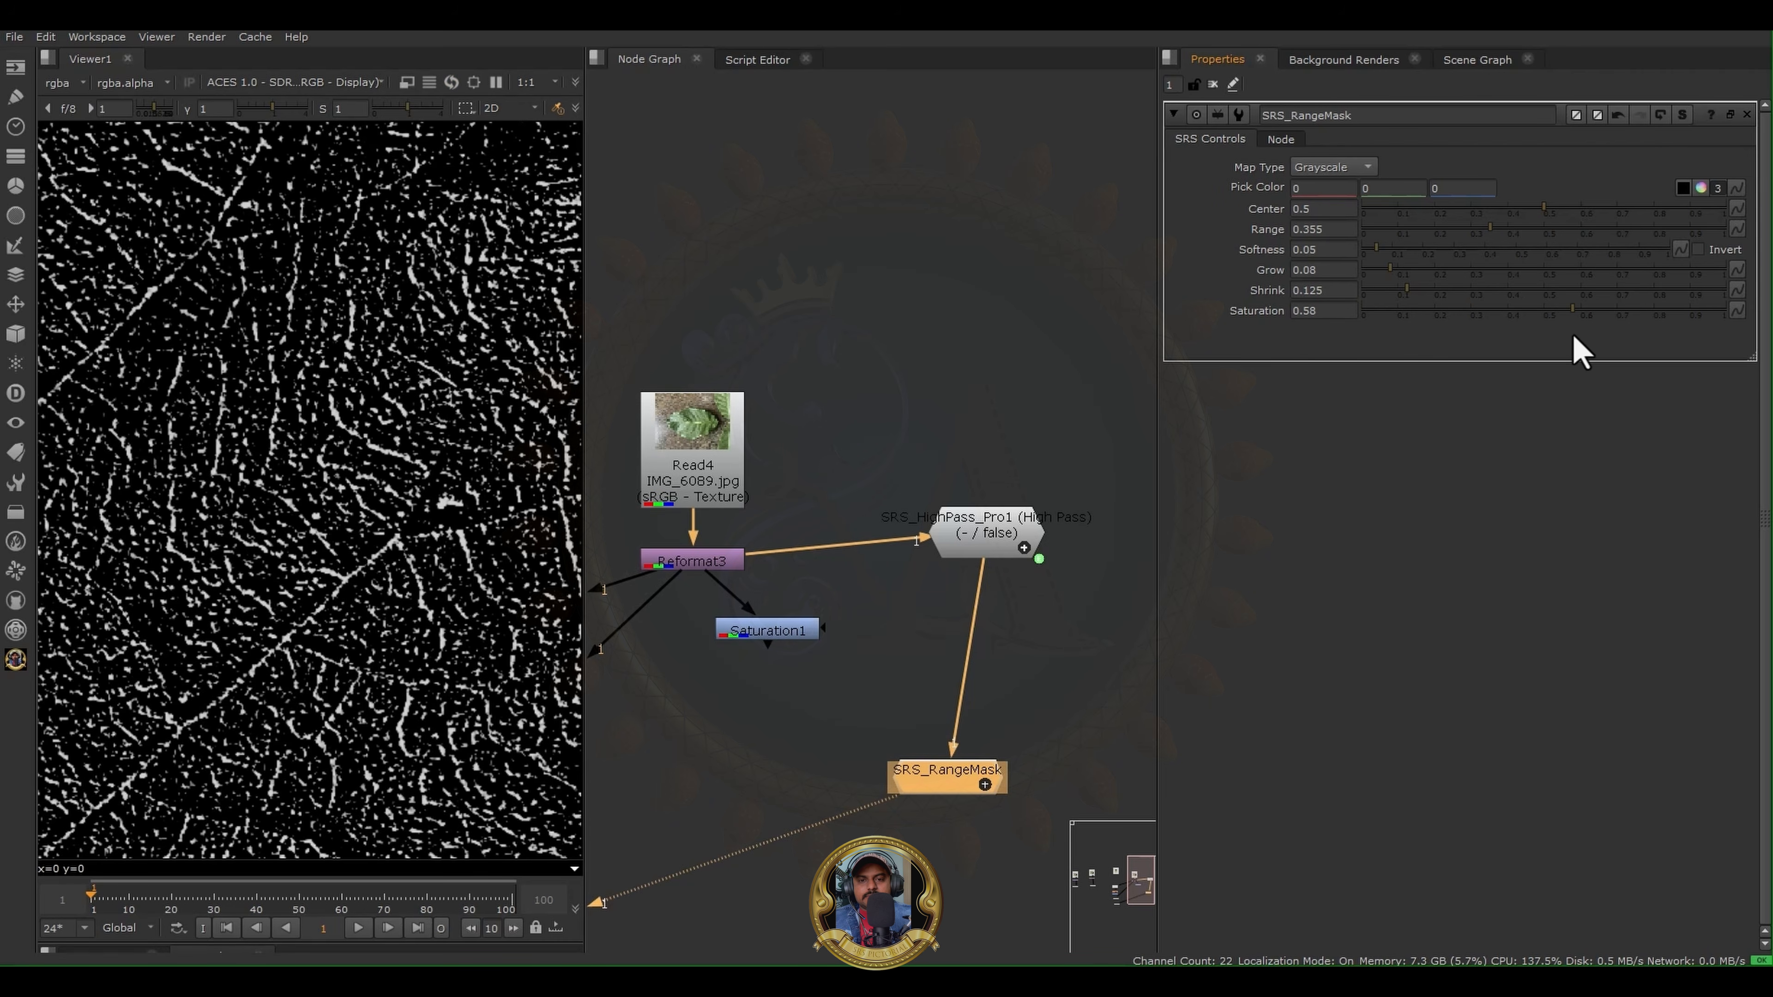
pyautogui.scroll(-5, 466, 412)
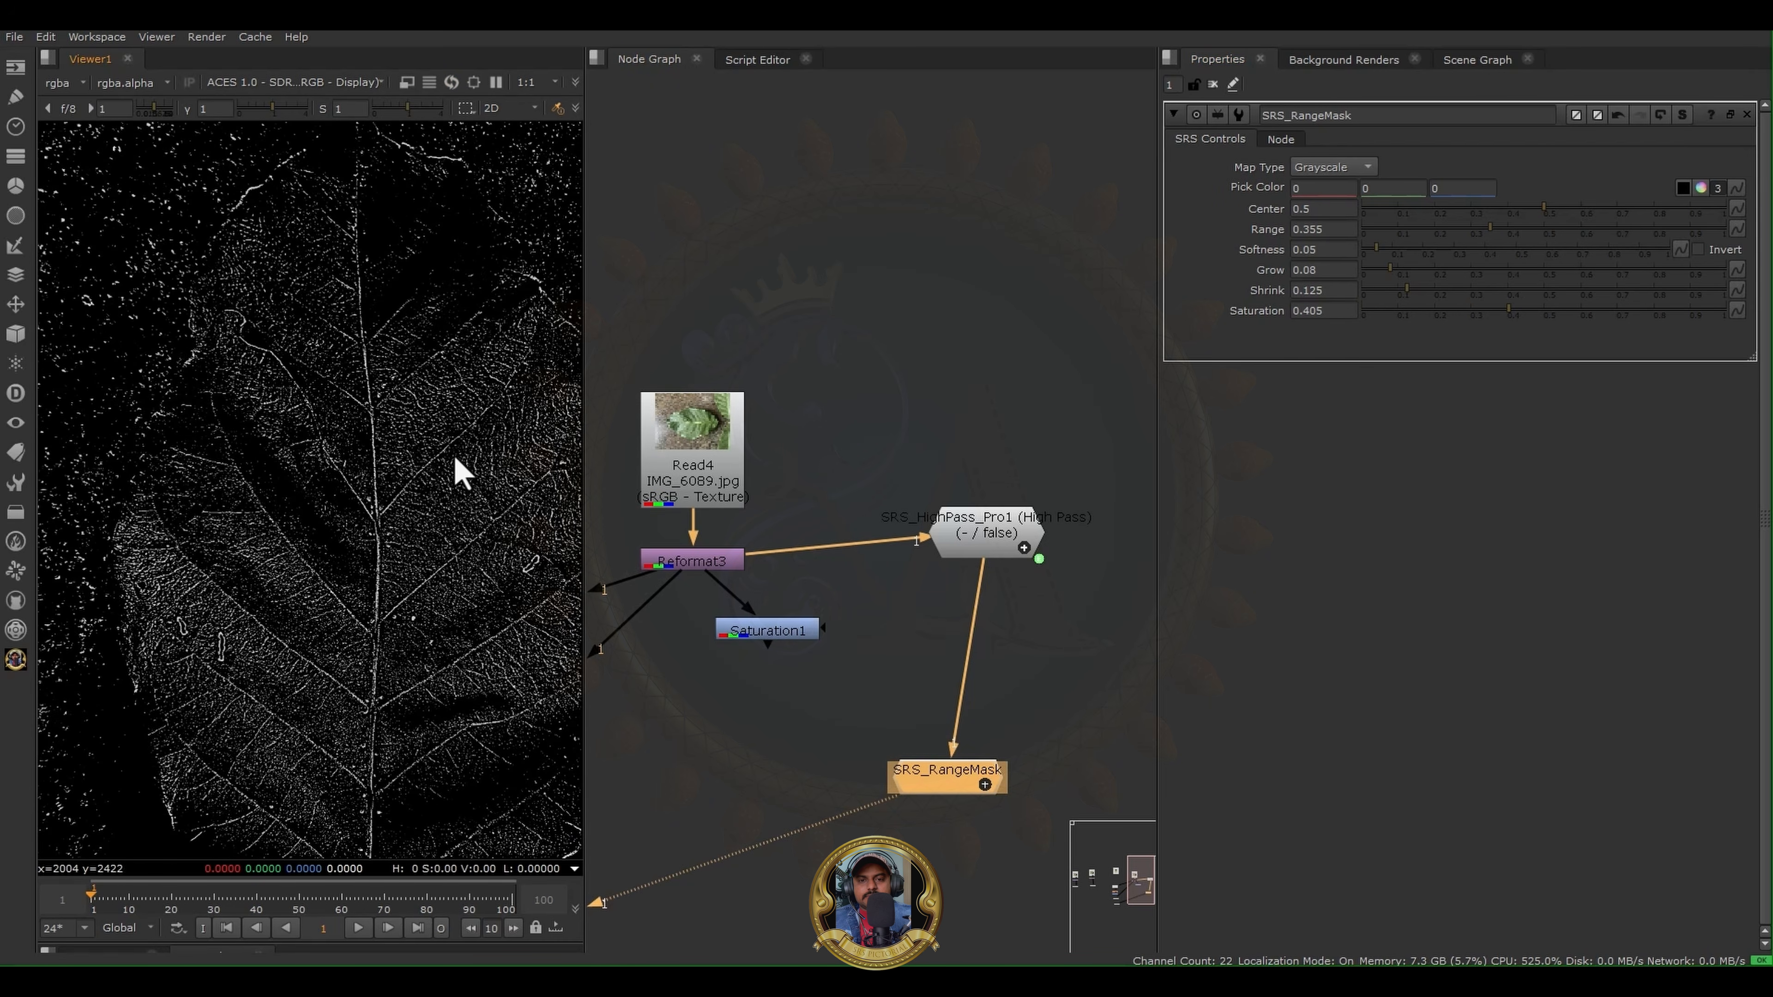
# - Move SRS_RangeMask closer to SRS_HighPass_Pro1 and add a Blur node below it with size 21.5
pyautogui.moveTo(953, 781); pyautogui.dragTo(969, 704)
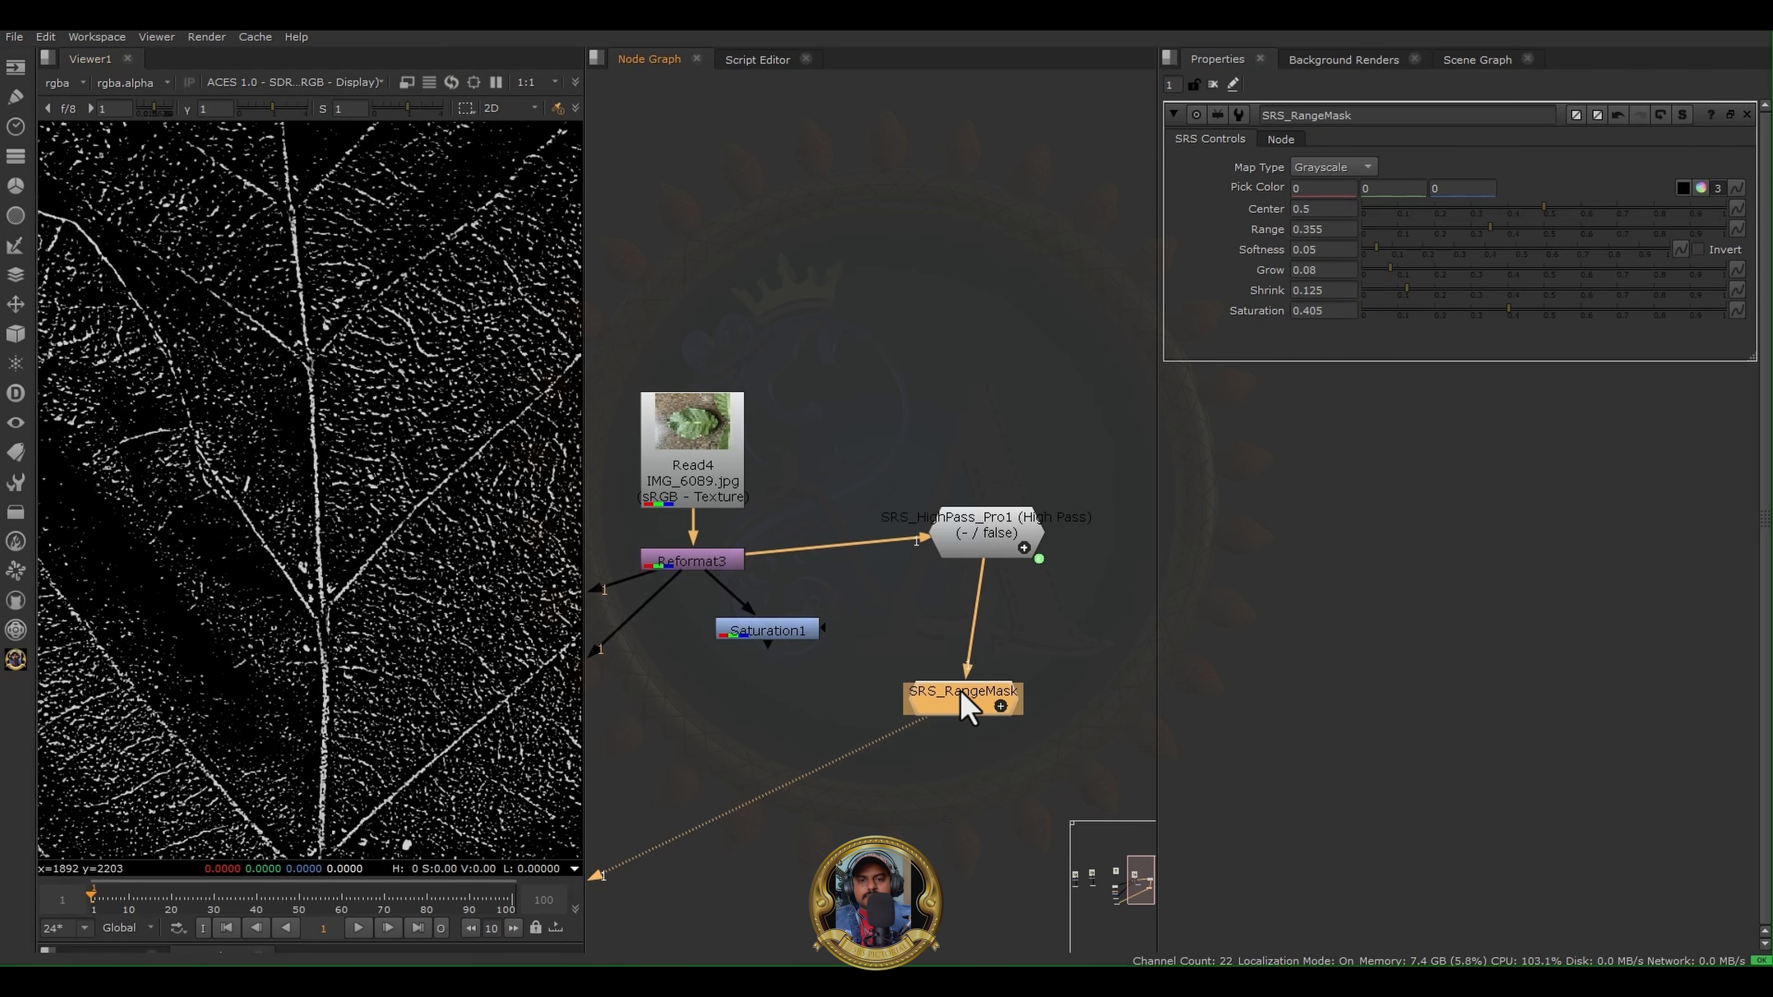
pyautogui.press('b')
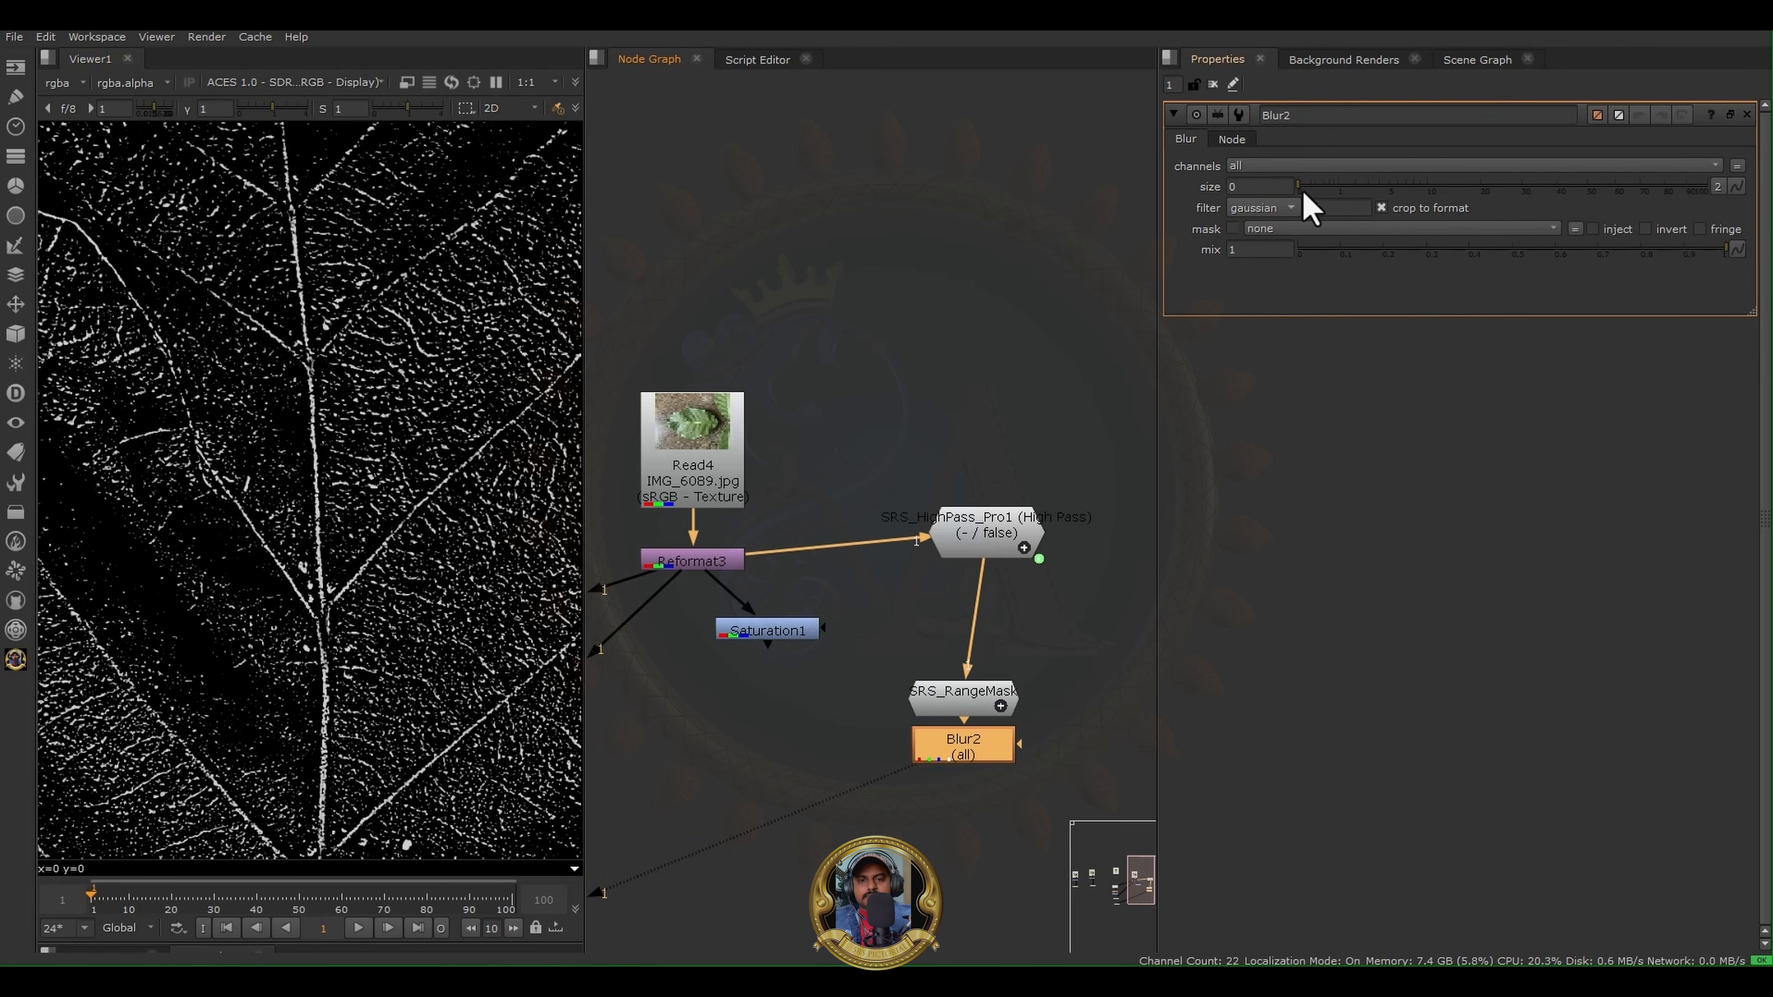
pyautogui.moveTo(1304, 194); pyautogui.dragTo(1406, 218)
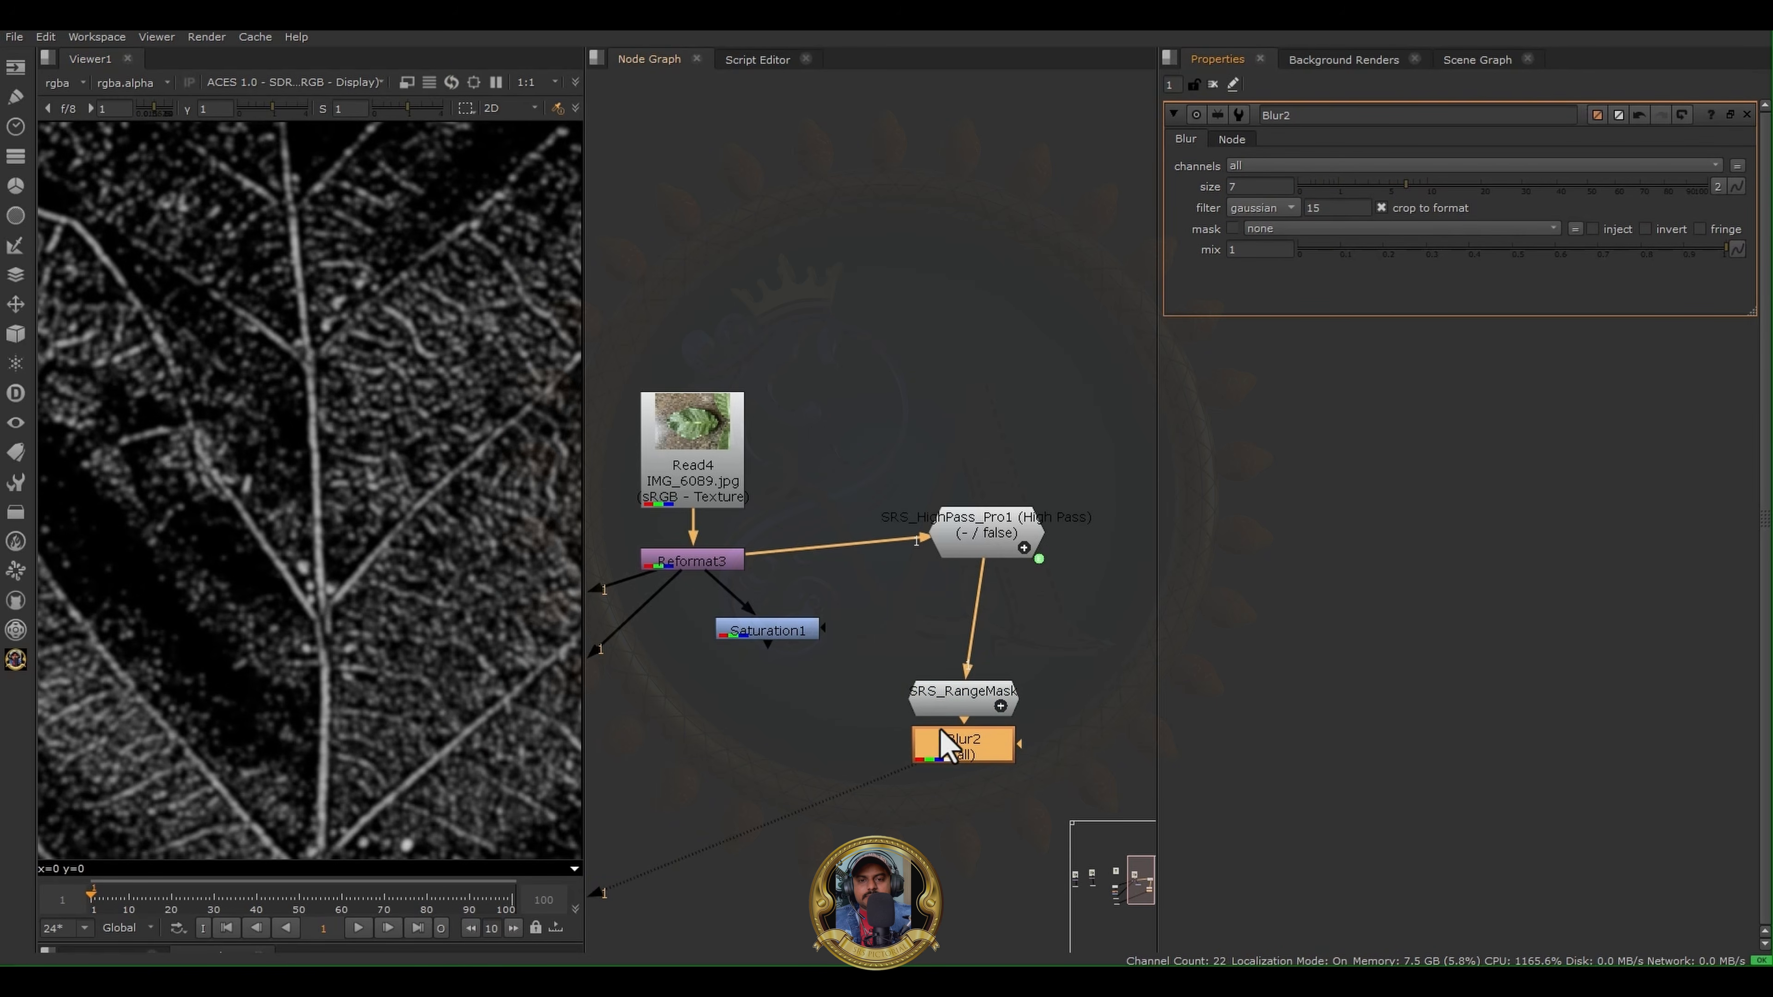
pyautogui.click(1488, 186)
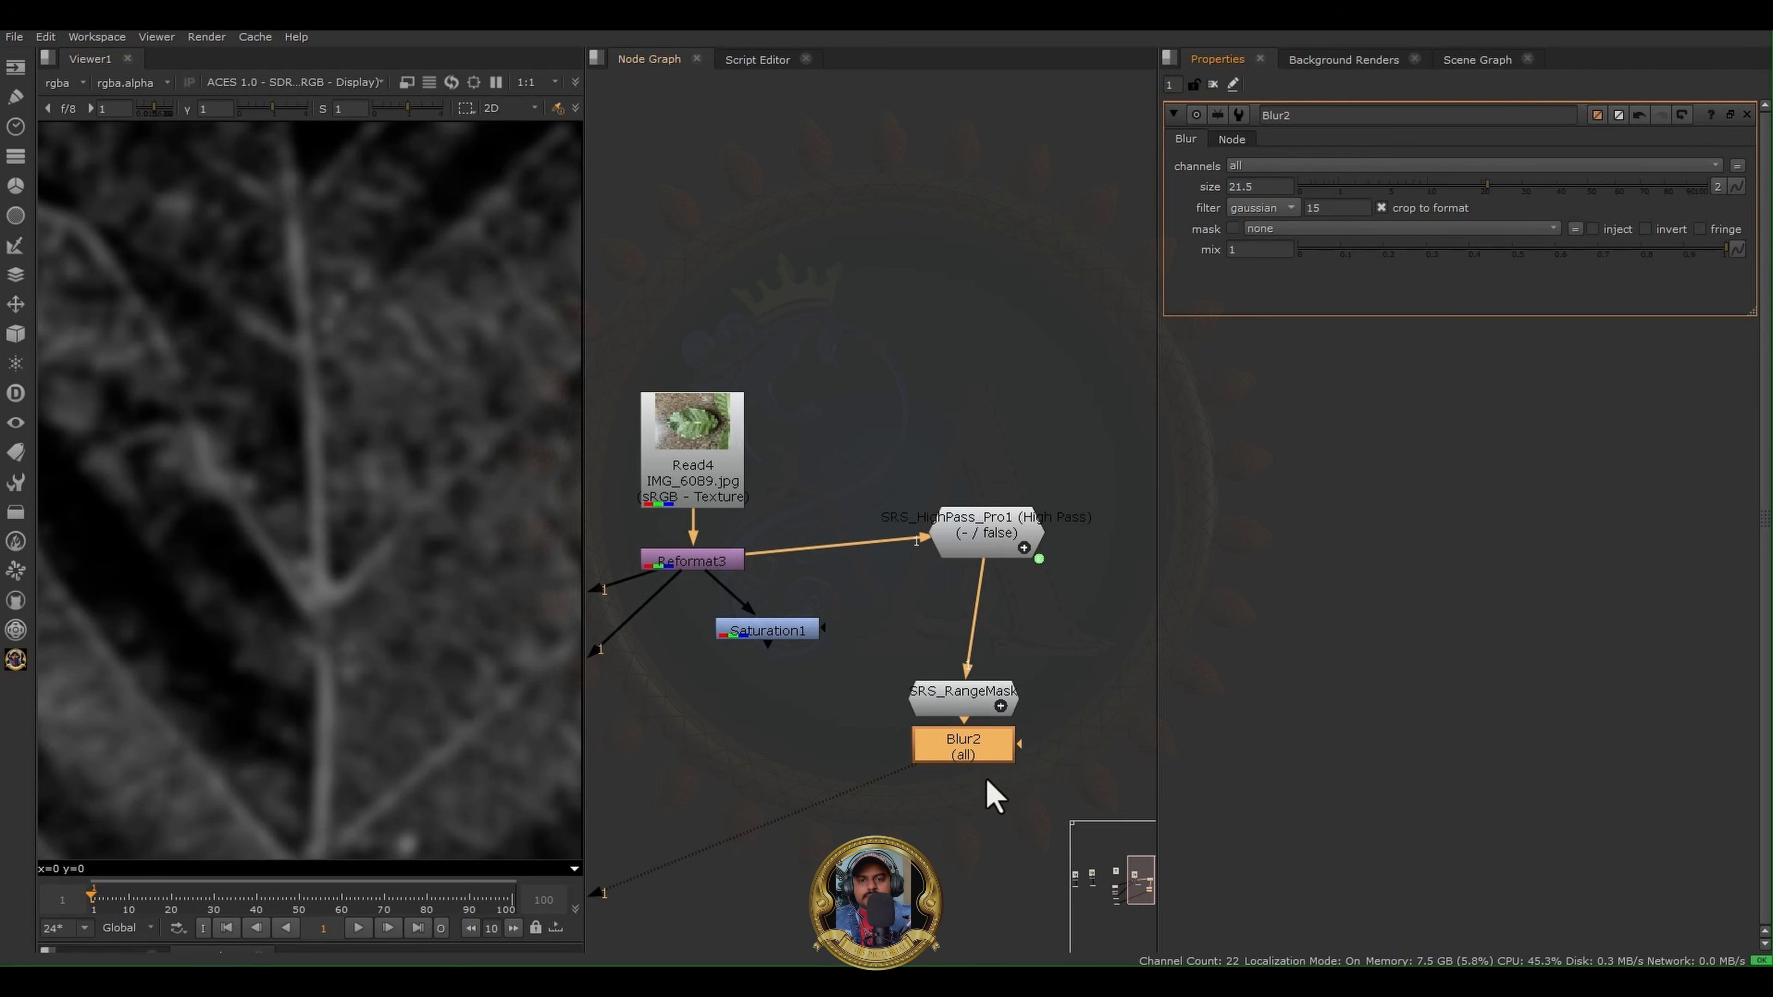
# - Add a Grade node below Blur2 with blackpoint 0.06 and whitepoint 0.37, and inspect the contrast of the blurred leaf mask
pyautogui.moveTo(965, 751); pyautogui.dragTo(967, 758)
pyautogui.press('g')
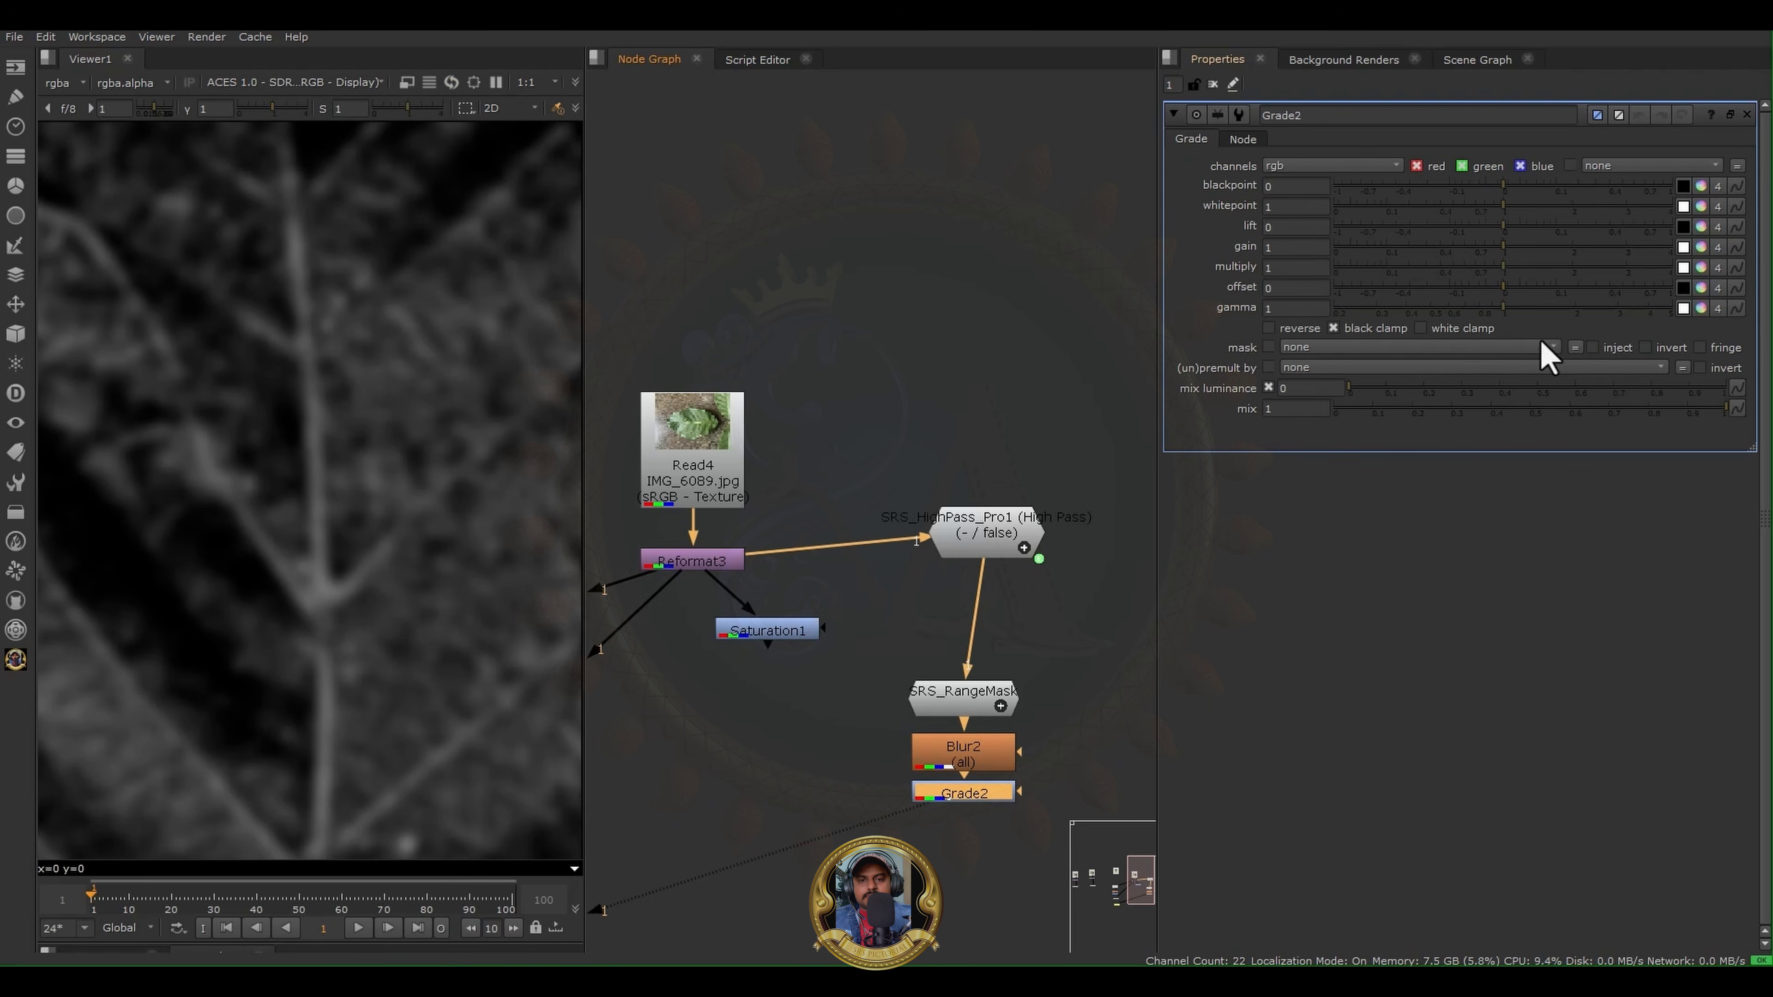
pyautogui.moveTo(1502, 186); pyautogui.dragTo(1436, 207)
pyautogui.scroll(-5, 269, 355)
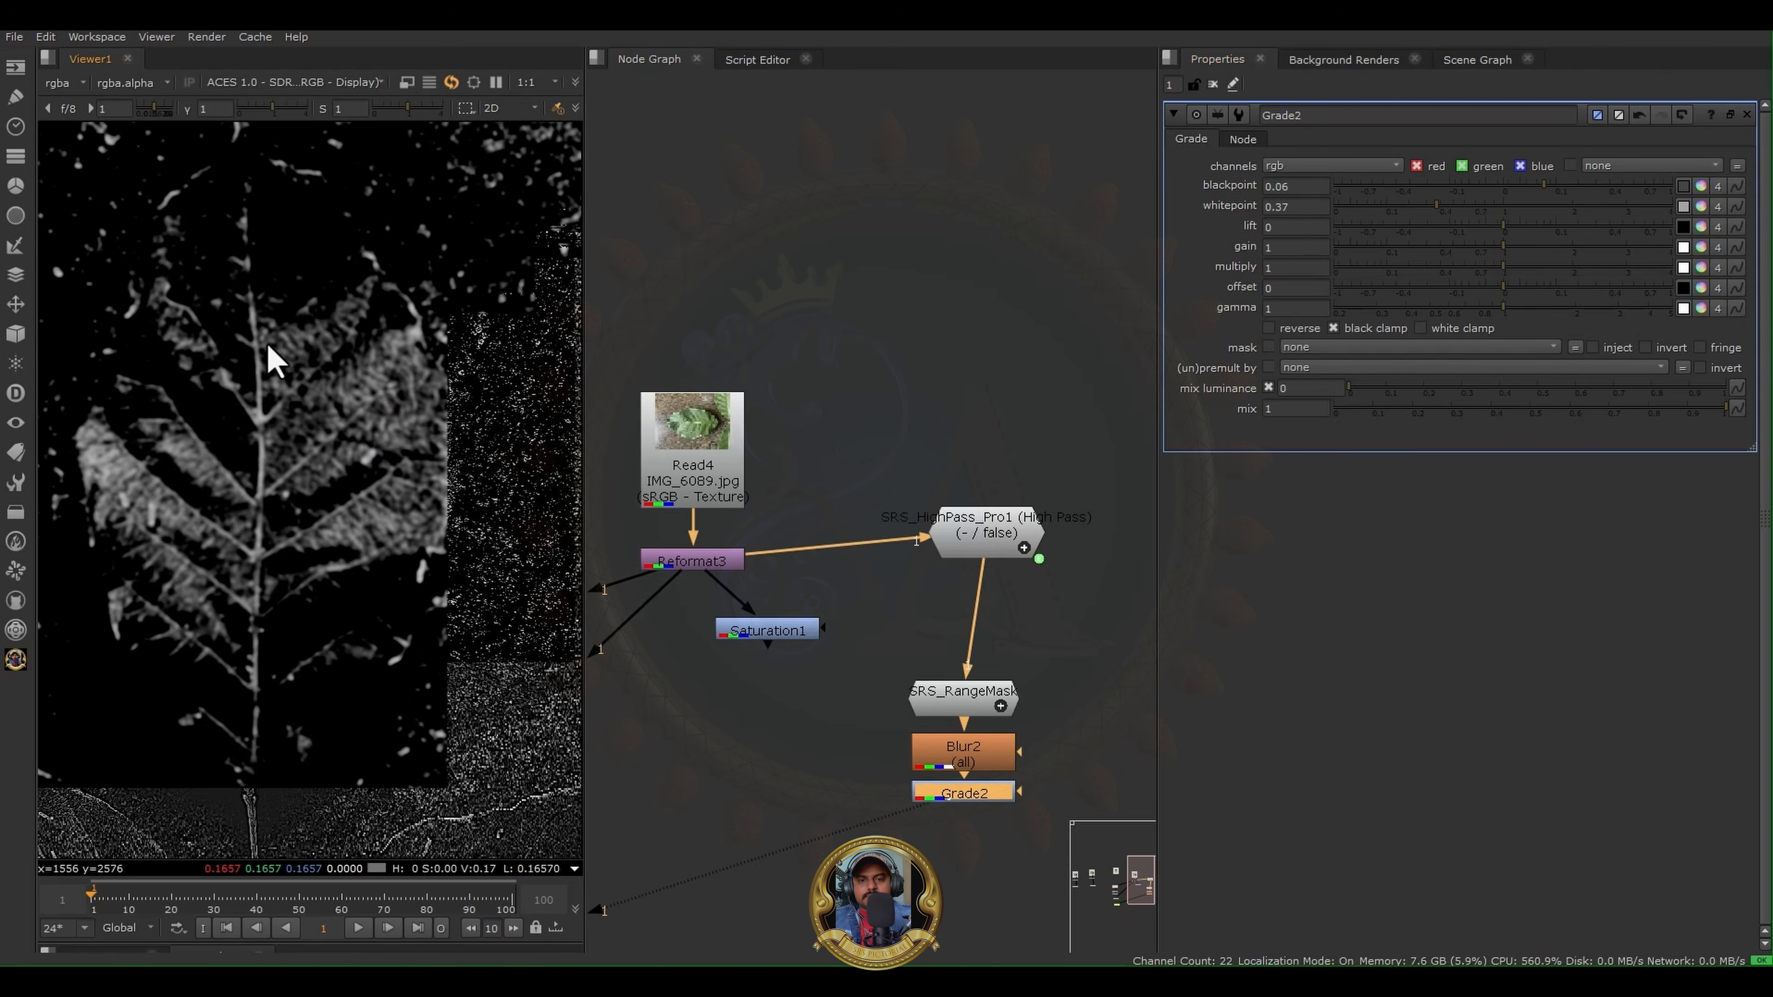
pyautogui.scroll(3, 347, 489)
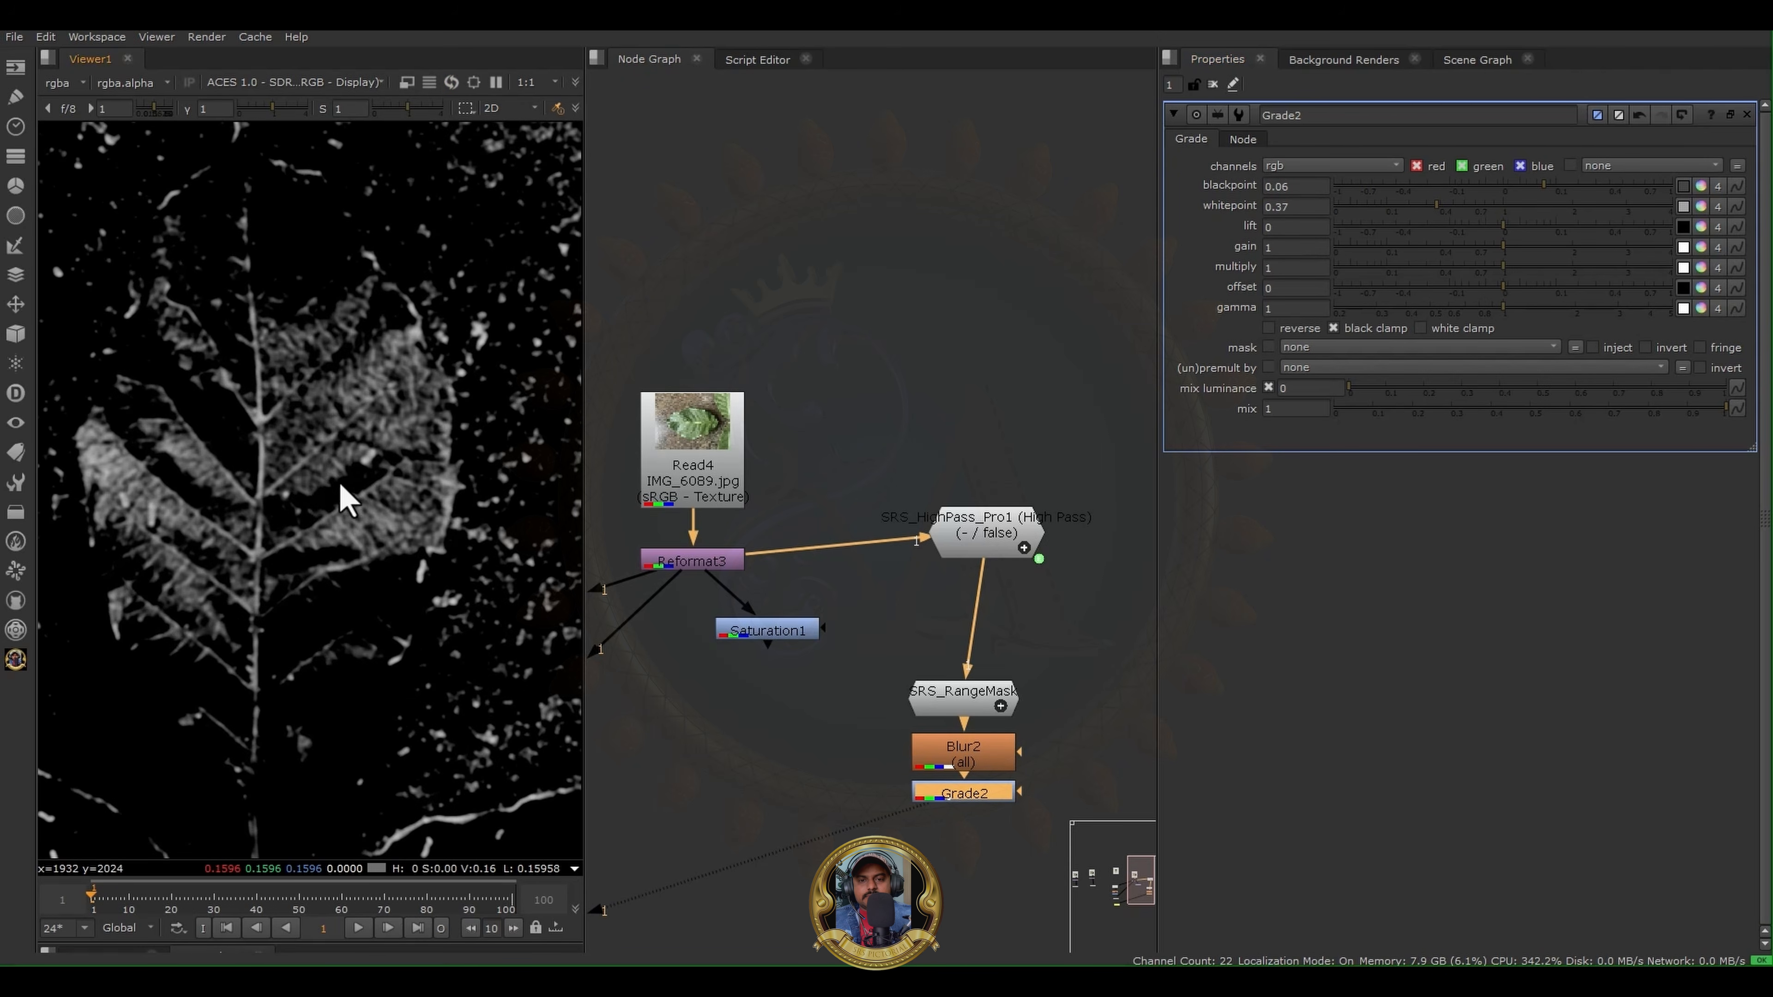
pyautogui.scroll(-6, 950, 653)
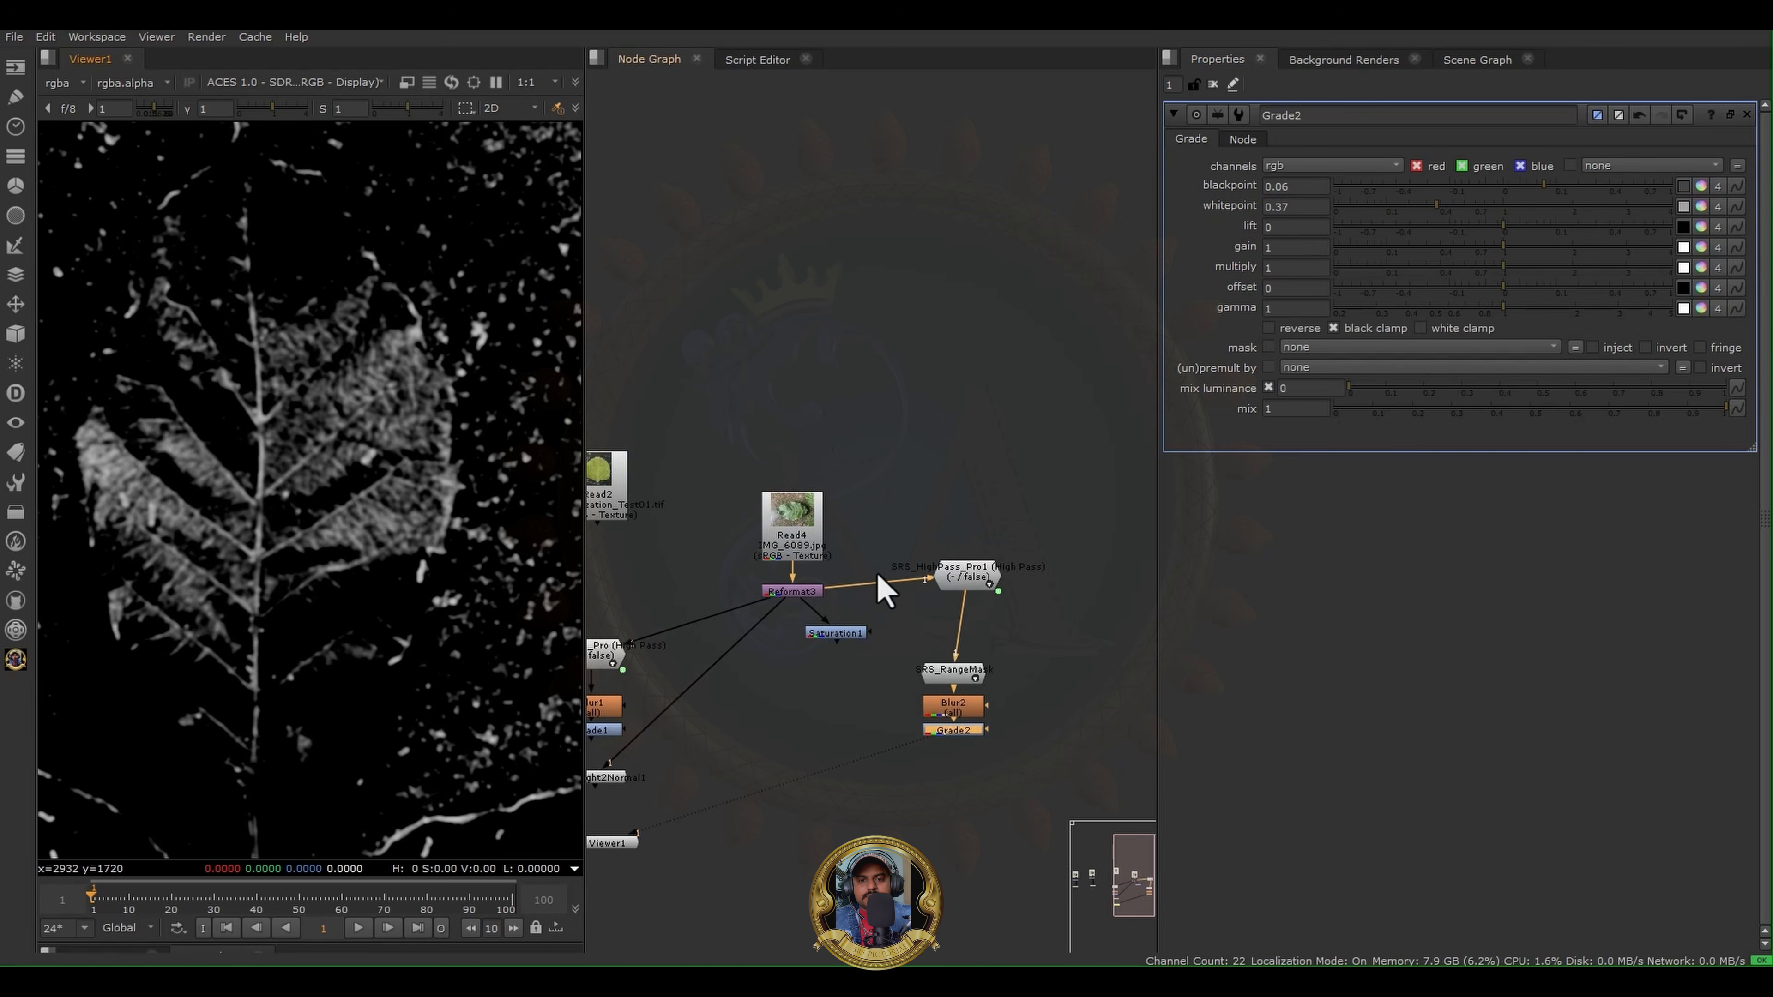
# - Add unconnected SRS Frequency Delighter and SRS Polarized Engine Pro nodes in the empty area below the existing node trees
pyautogui.click(15, 659)
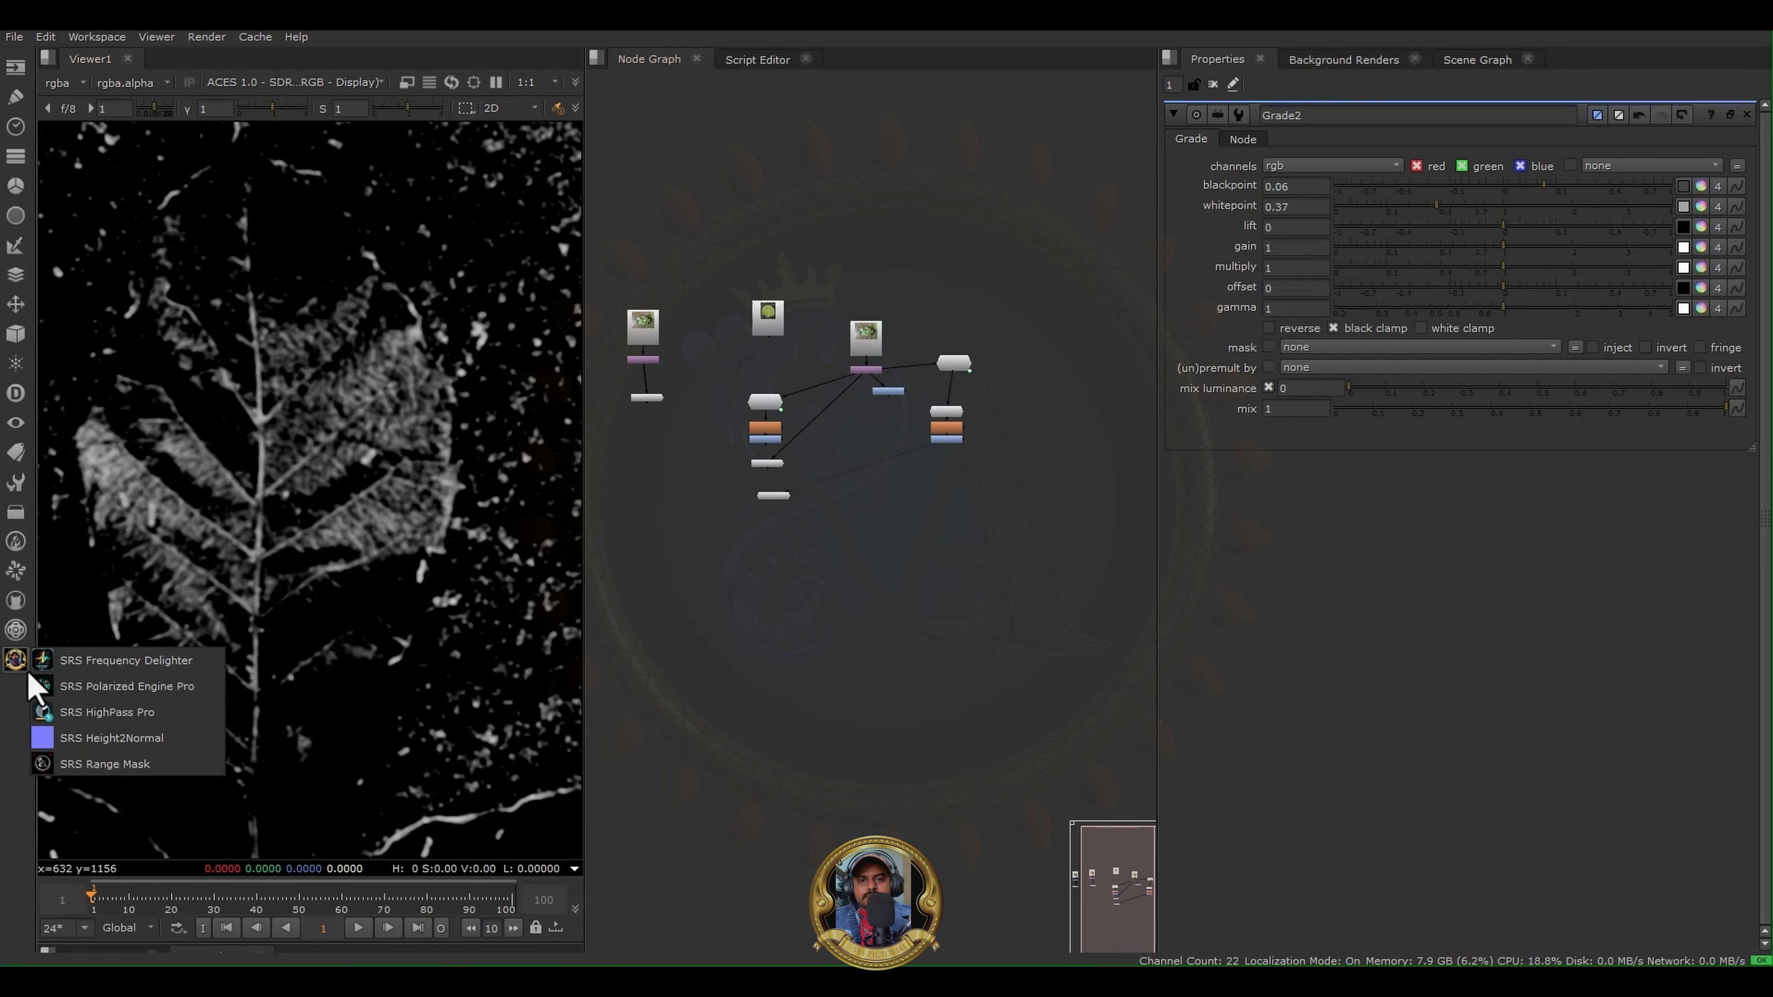
pyautogui.click(80, 663)
pyautogui.click(15, 662)
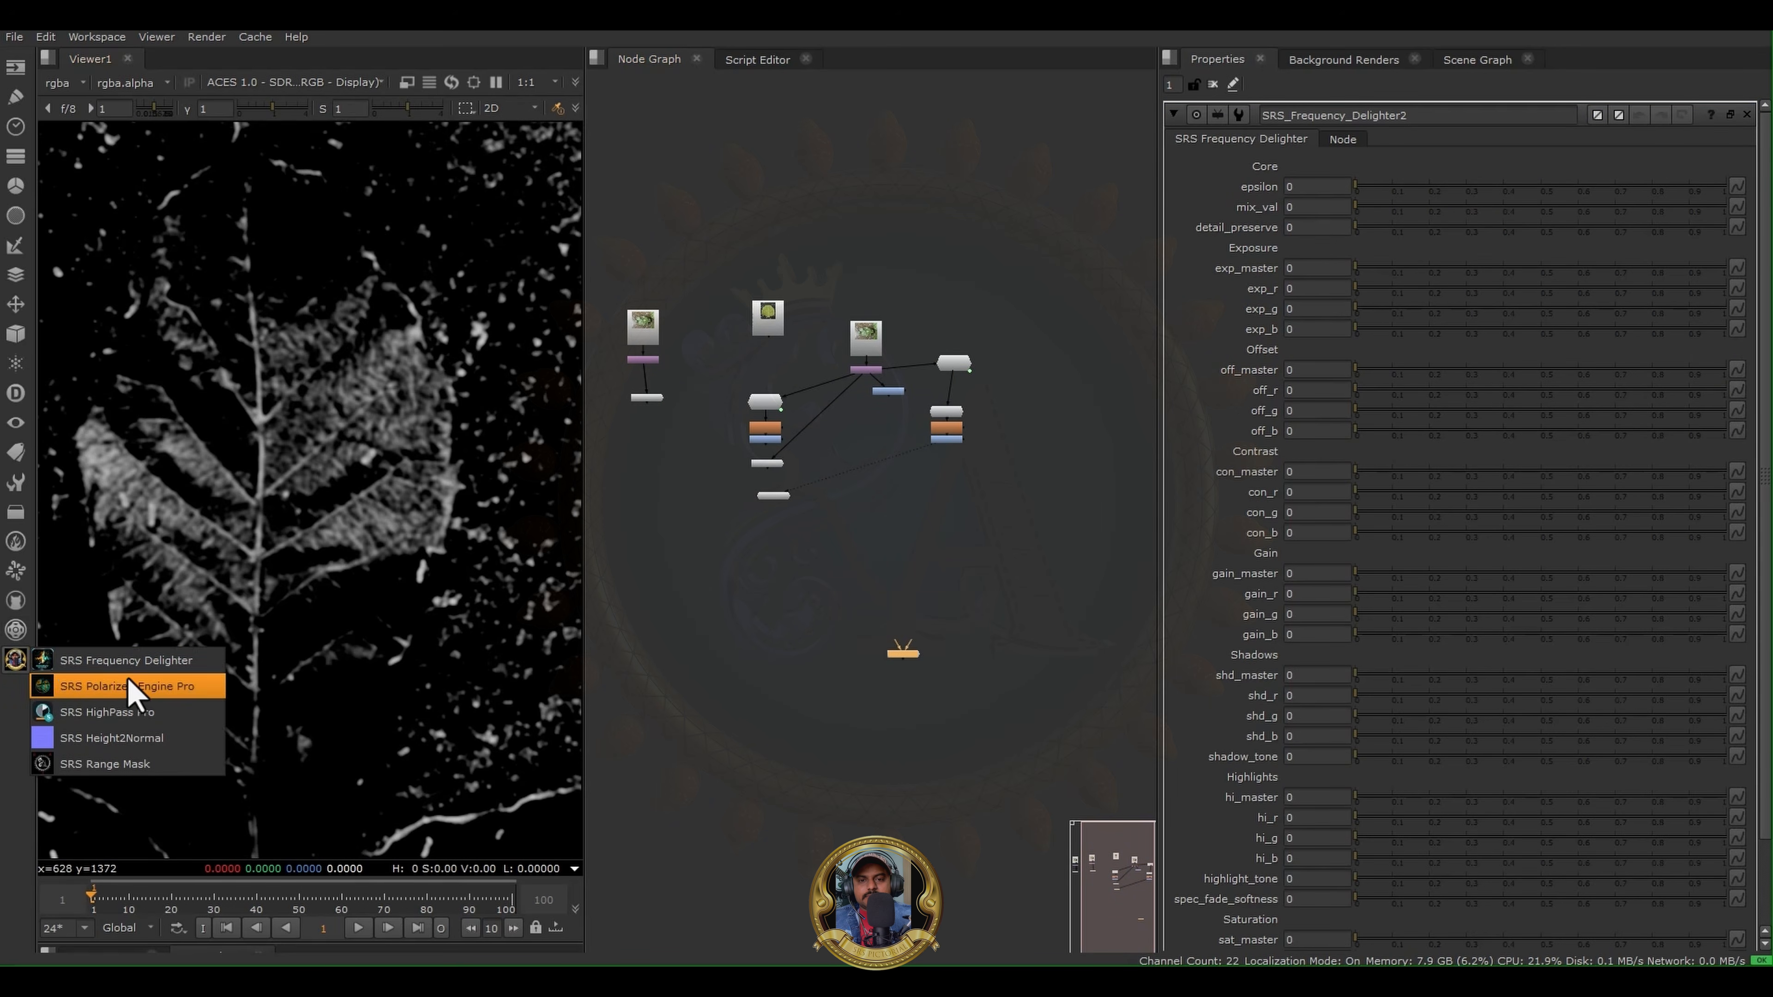
pyautogui.click(771, 712)
pyautogui.click(15, 662)
pyautogui.click(128, 688)
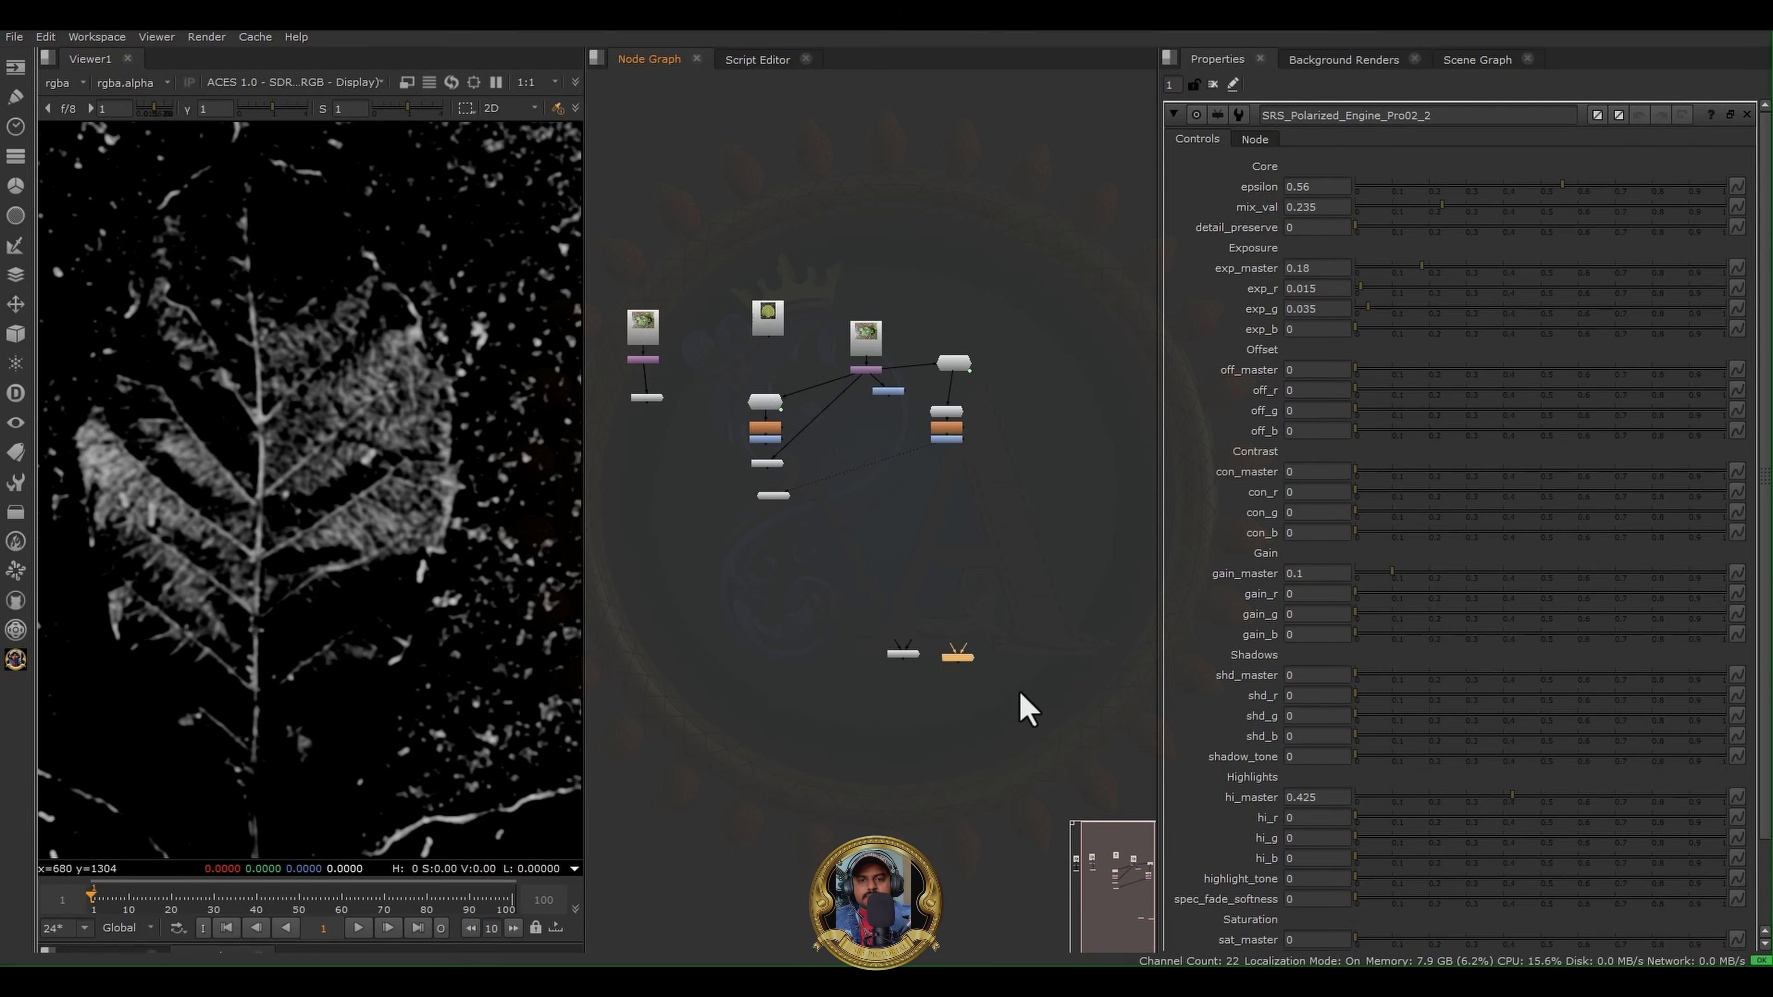
# - Add another SRS HighPass Pro node and place it beside the new Polarized Engine Pro node
pyautogui.moveTo(1026, 708); pyautogui.dragTo(837, 702, button='middle')
pyautogui.click(15, 659)
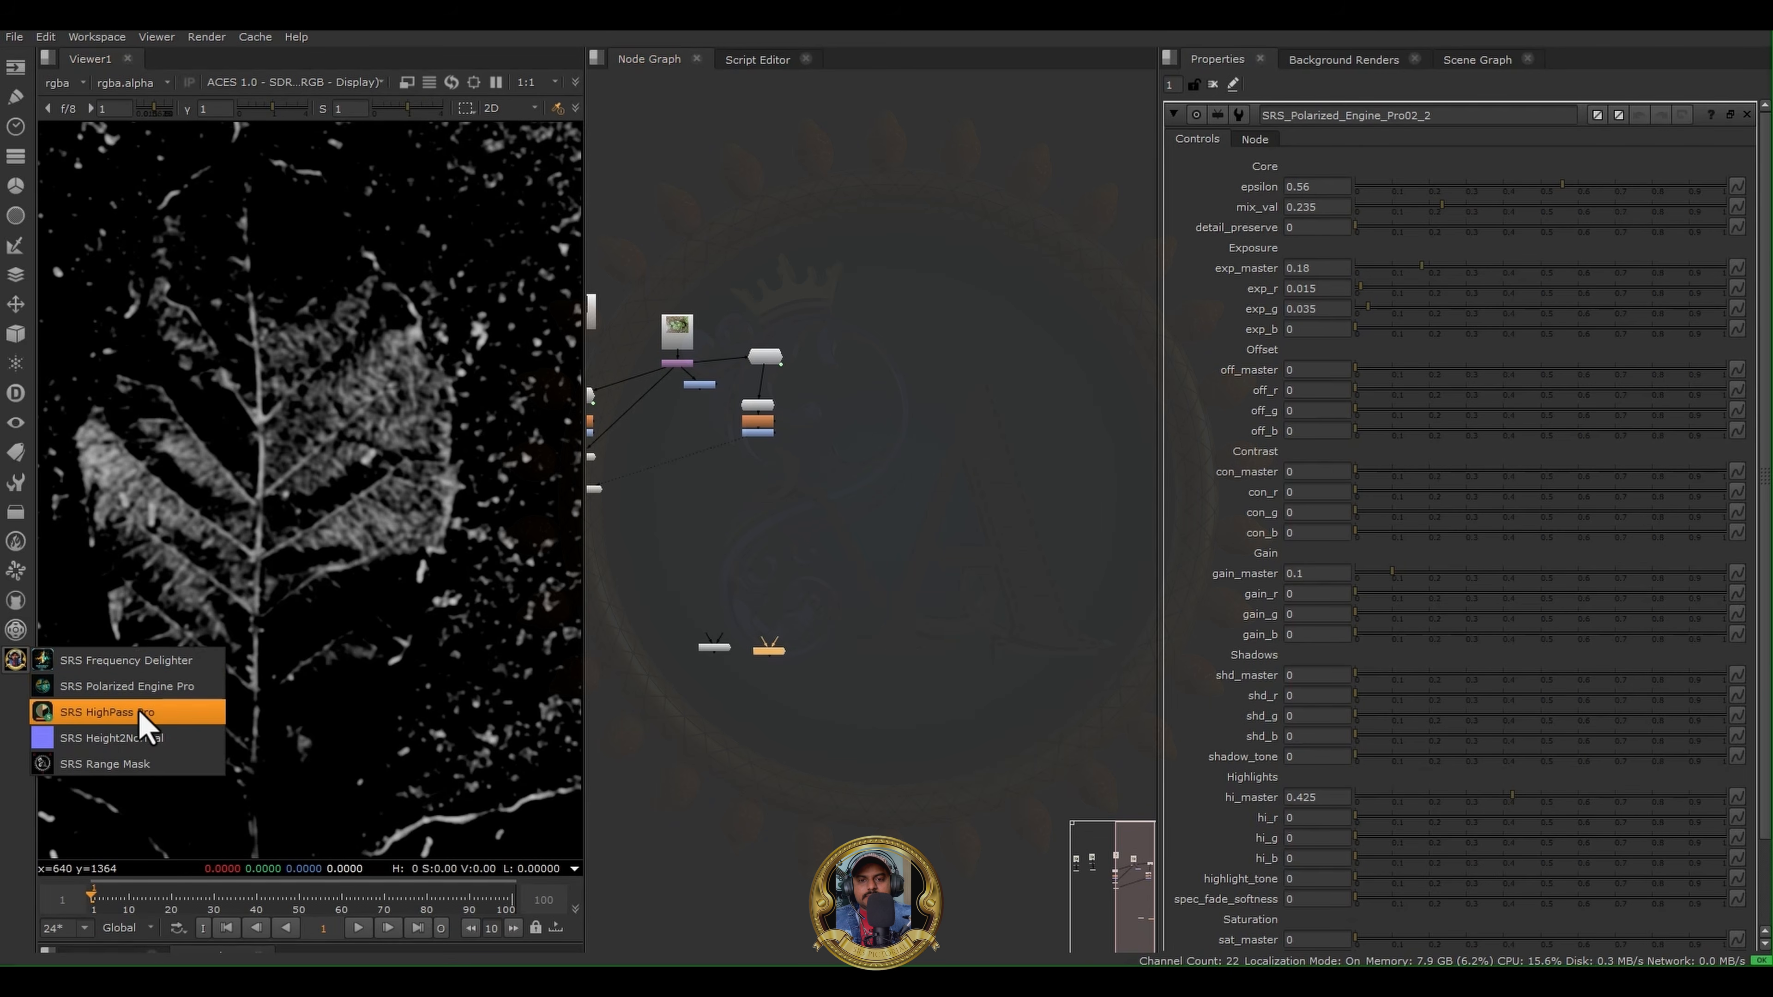
pyautogui.click(139, 712)
pyautogui.moveTo(909, 186); pyautogui.dragTo(818, 647)
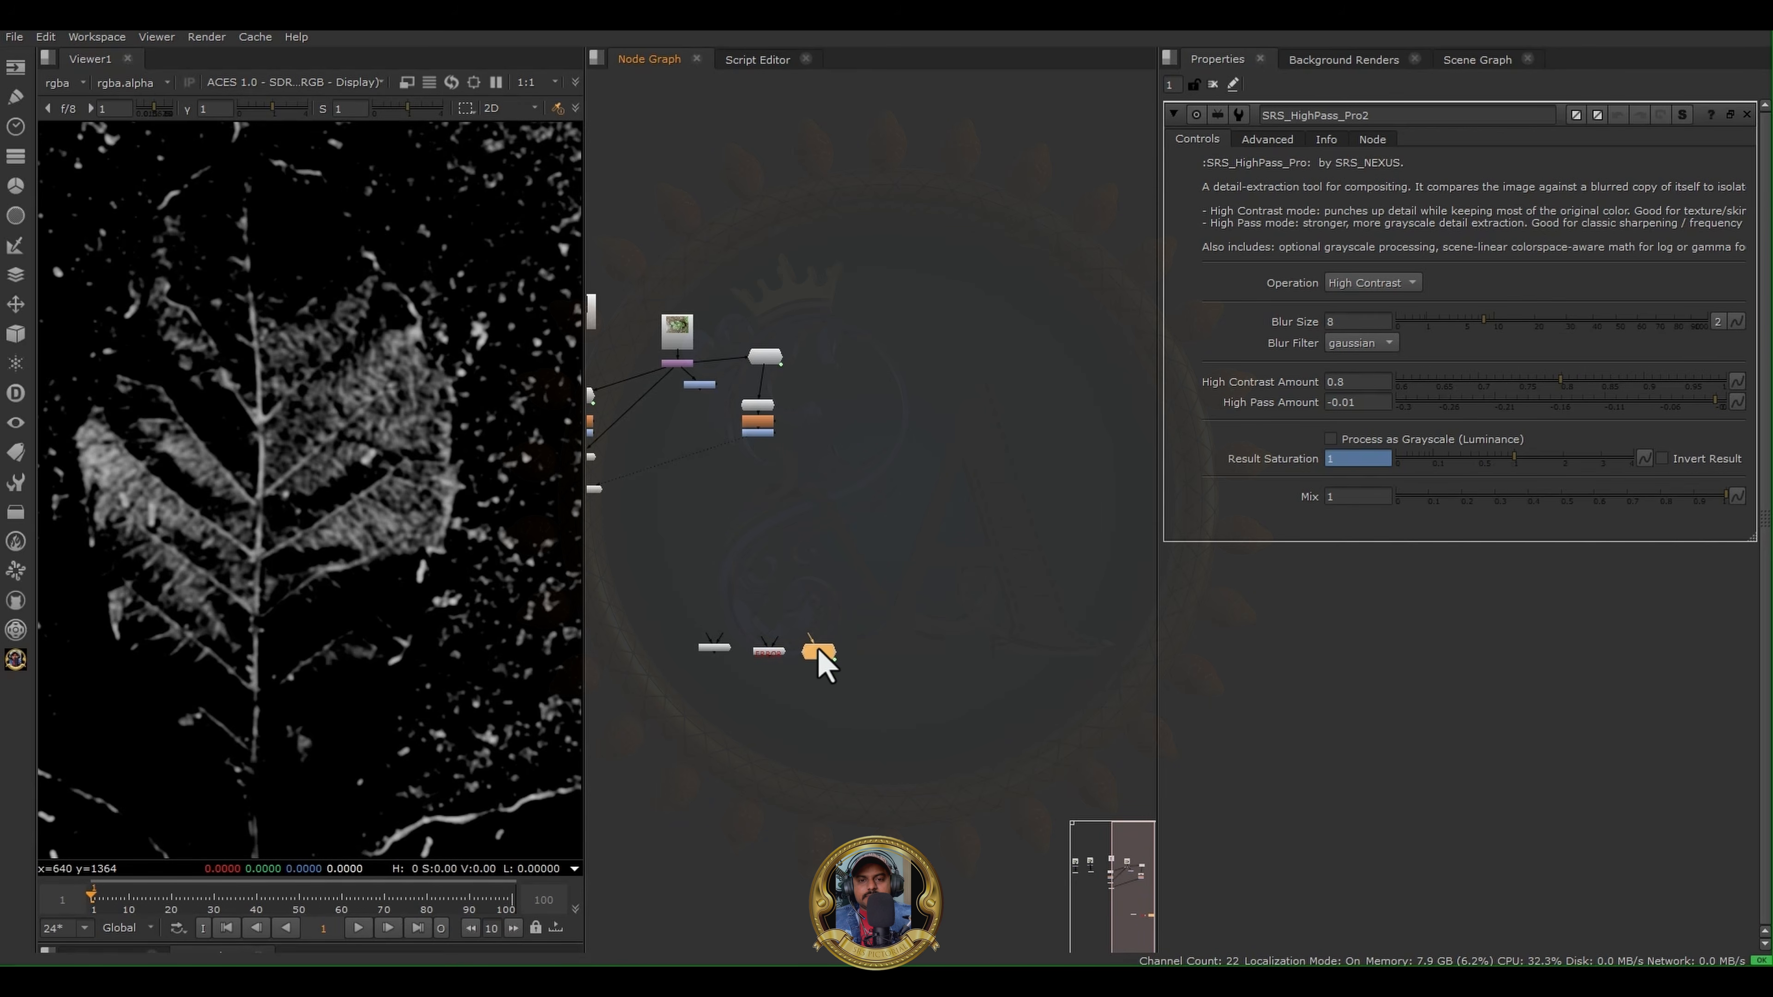
# - Adjust the new Polarized Engine Pro and HighPass Pro nodes so they line up in a row with the Frequency Delighter
pyautogui.scroll(3, 818, 647)
pyautogui.moveTo(690, 671); pyautogui.dragTo(847, 575, button='middle')
pyautogui.scroll(3, 868, 576)
pyautogui.click(865, 559)
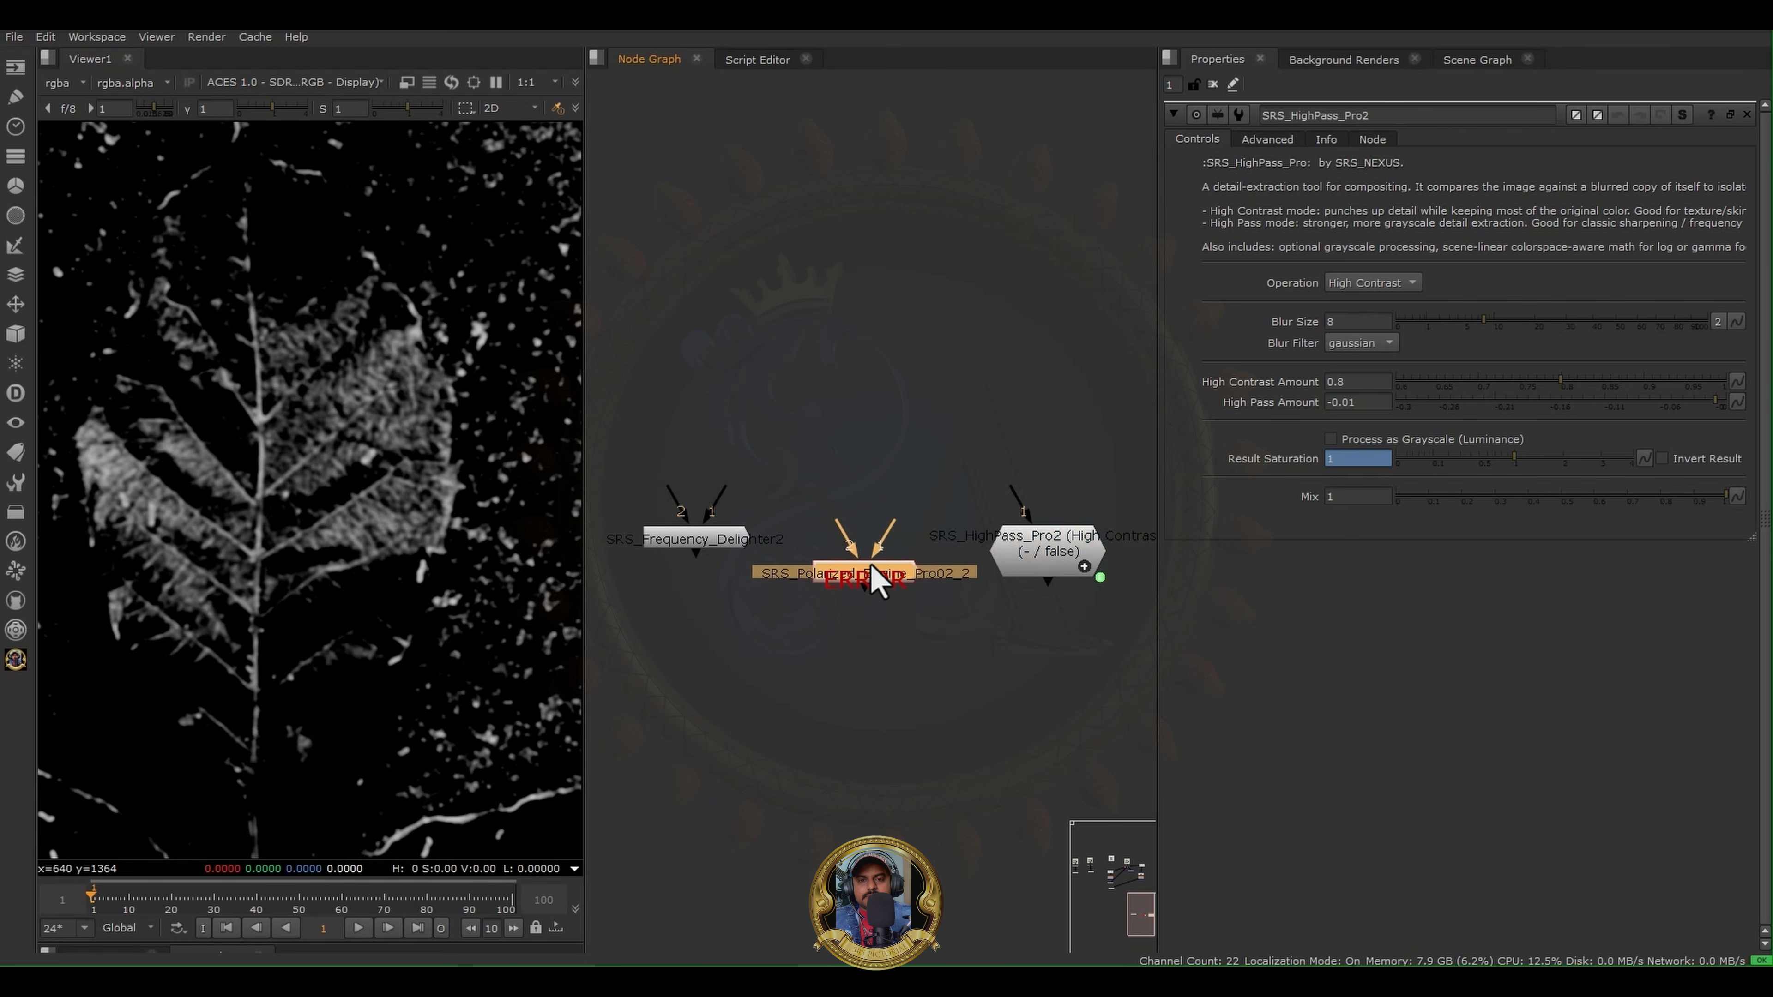
pyautogui.moveTo(843, 552)
pyautogui.mouseDown()
pyautogui.moveTo(844, 526)
pyautogui.moveTo(862, 561)
pyautogui.mouseUp()
pyautogui.moveTo(1069, 582); pyautogui.dragTo(891, 587, button='middle')
pyautogui.moveTo(878, 553); pyautogui.dragTo(872, 557)
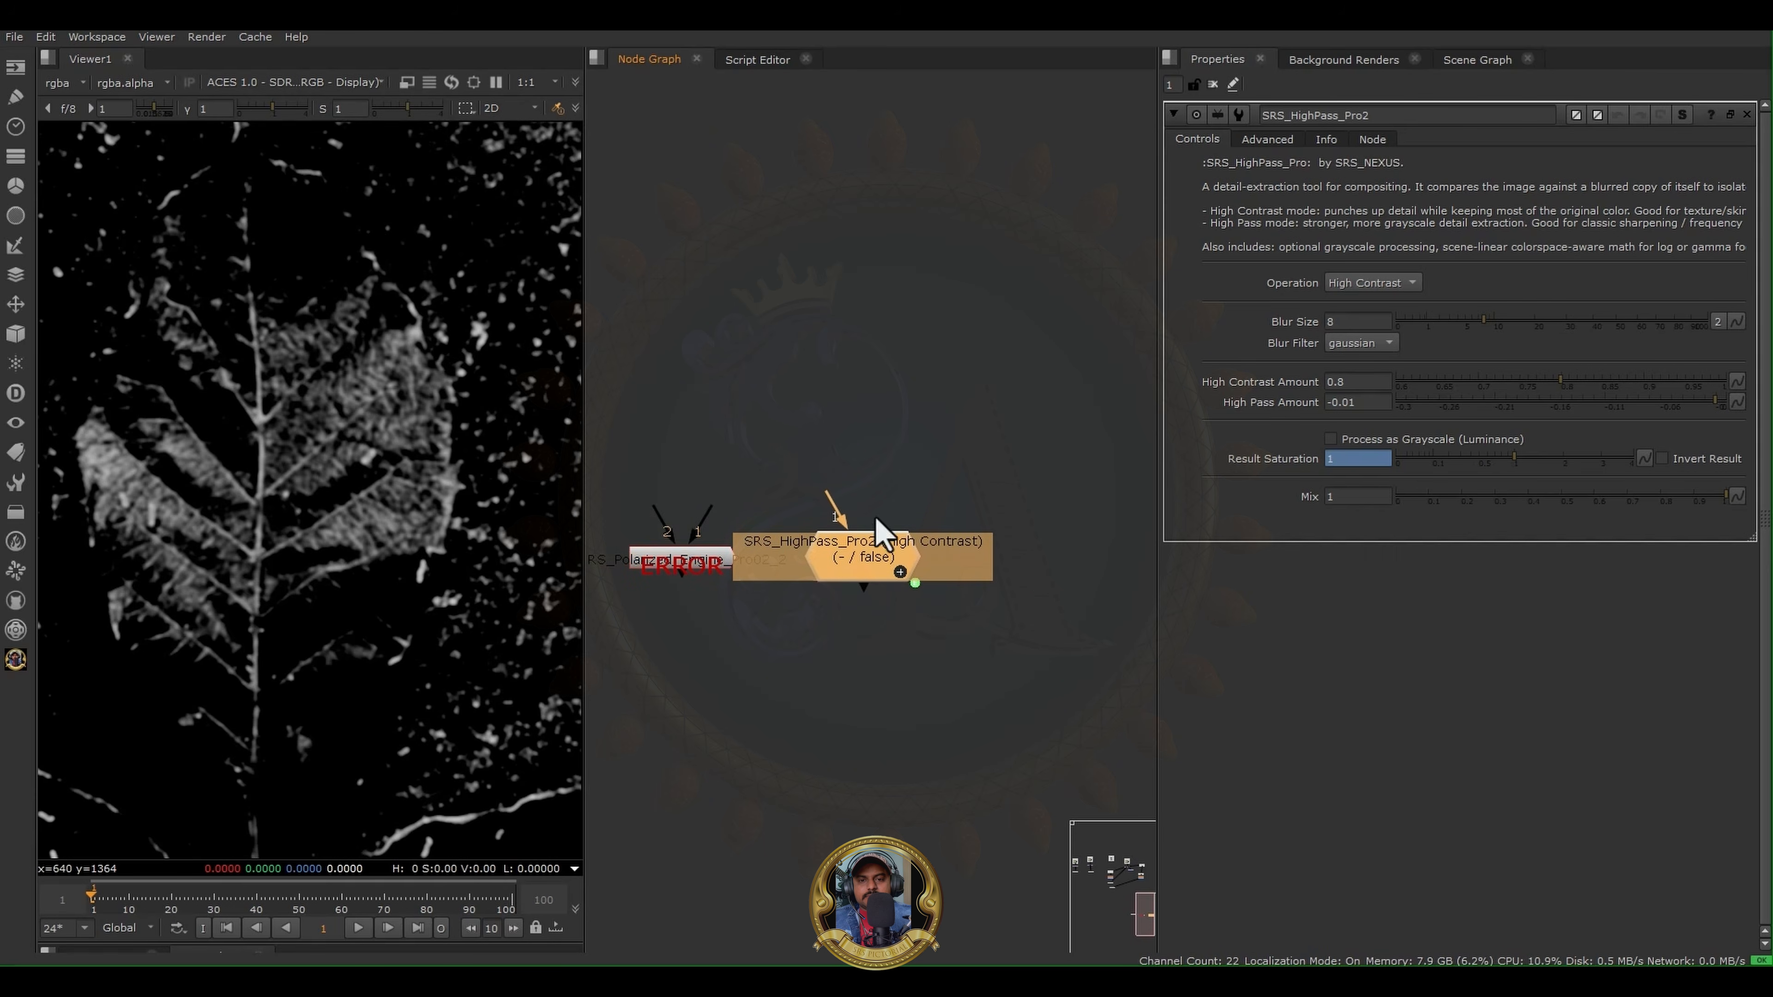
pyautogui.scroll(-2, 1017, 497)
pyautogui.click(995, 441)
pyautogui.moveTo(865, 524); pyautogui.dragTo(803, 518, button='middle')
pyautogui.moveTo(826, 530); pyautogui.dragTo(834, 531)
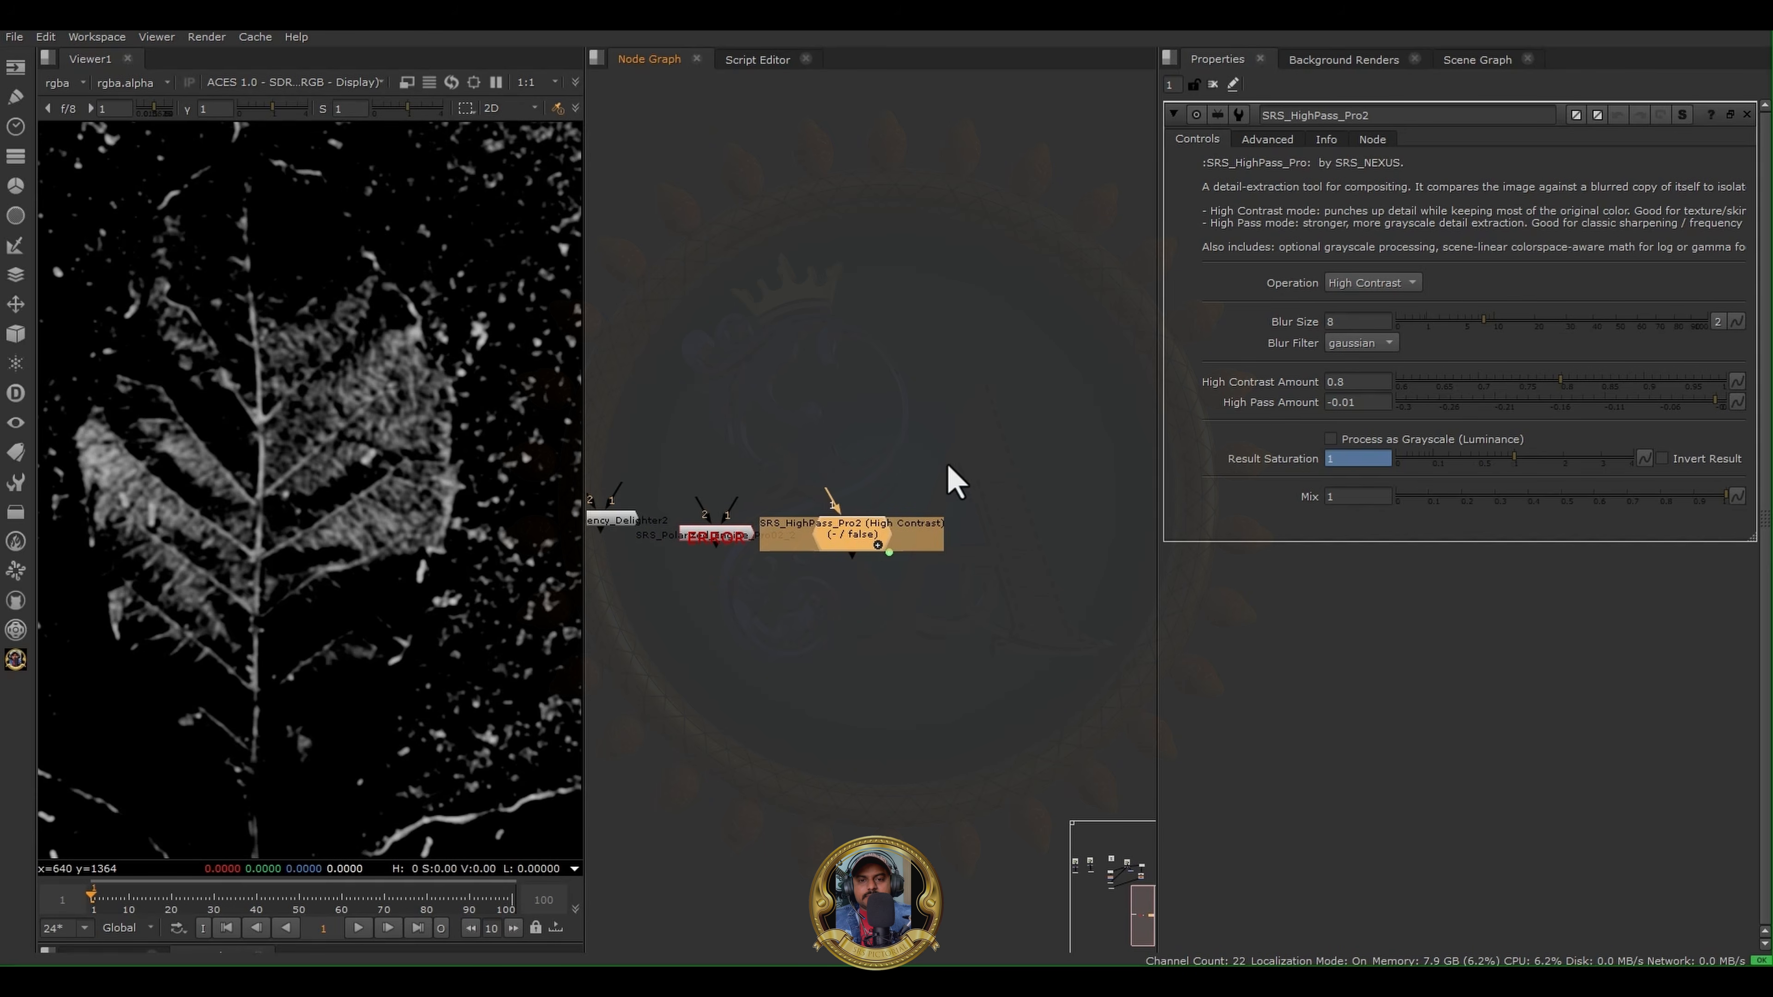
# - Add an unconnected SRS Height2Normal node and place it in the row beside the new HighPass Pro node
pyautogui.moveTo(954, 482); pyautogui.dragTo(858, 448, button='middle')
pyautogui.click(712, 681)
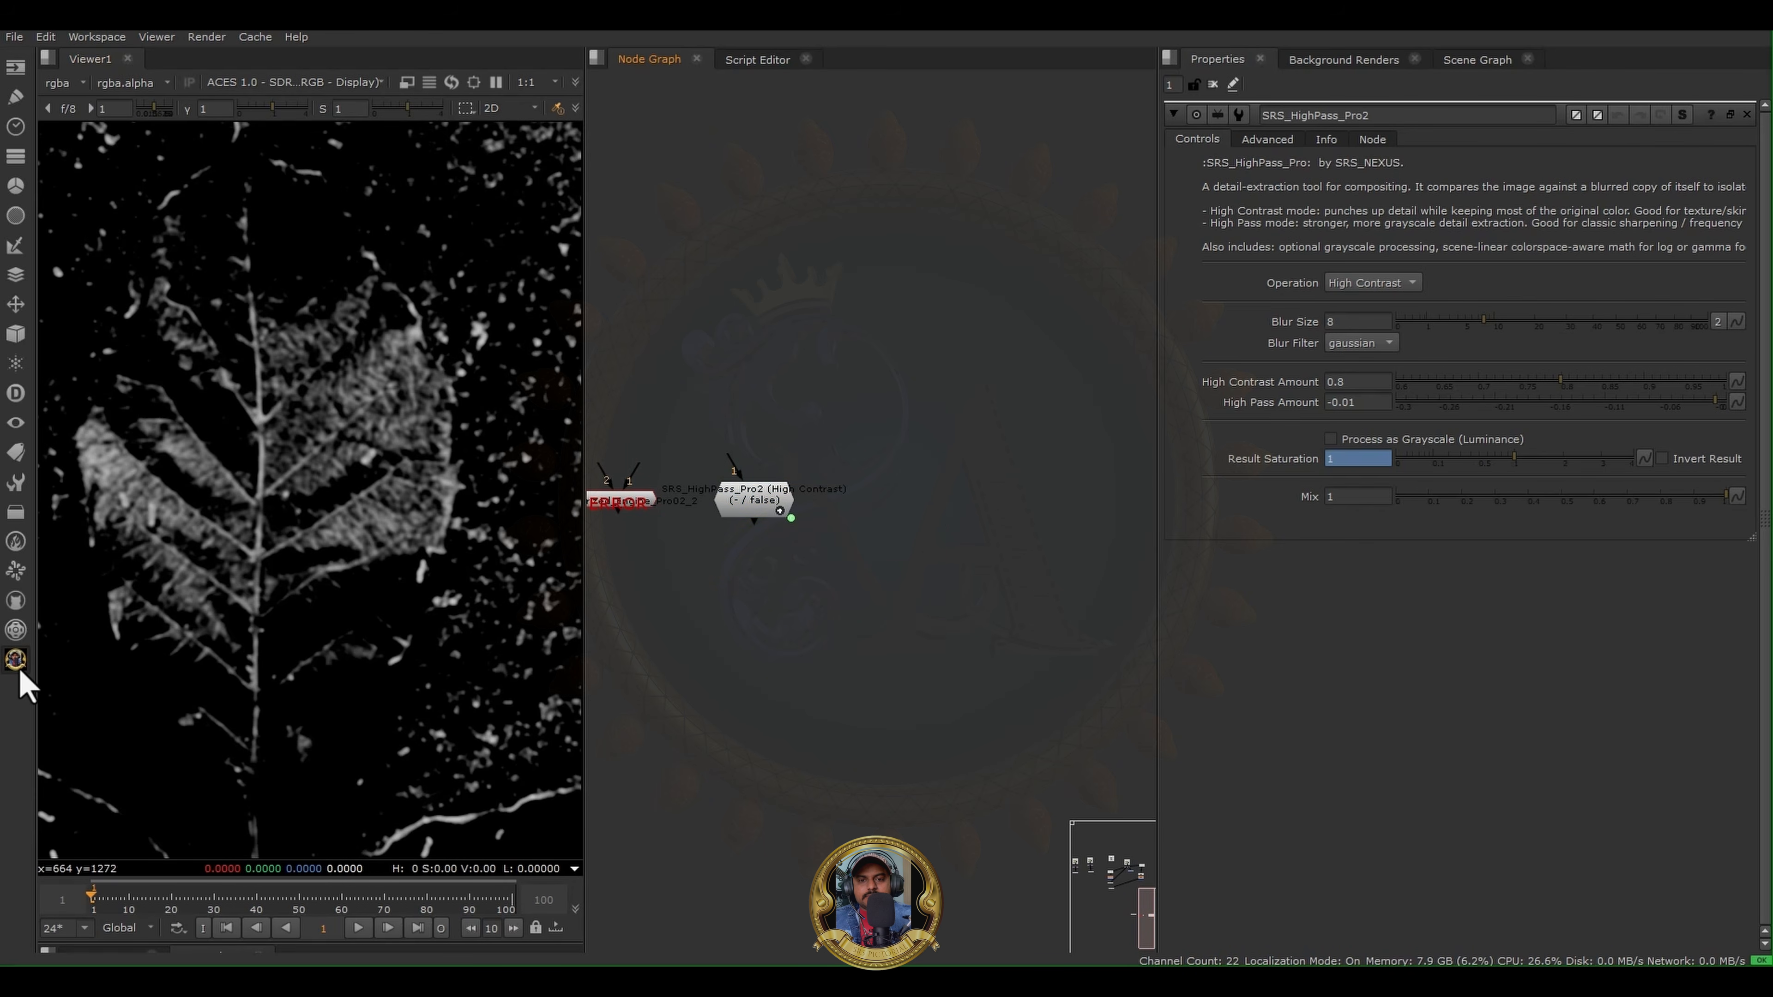
pyautogui.click(15, 660)
pyautogui.click(143, 740)
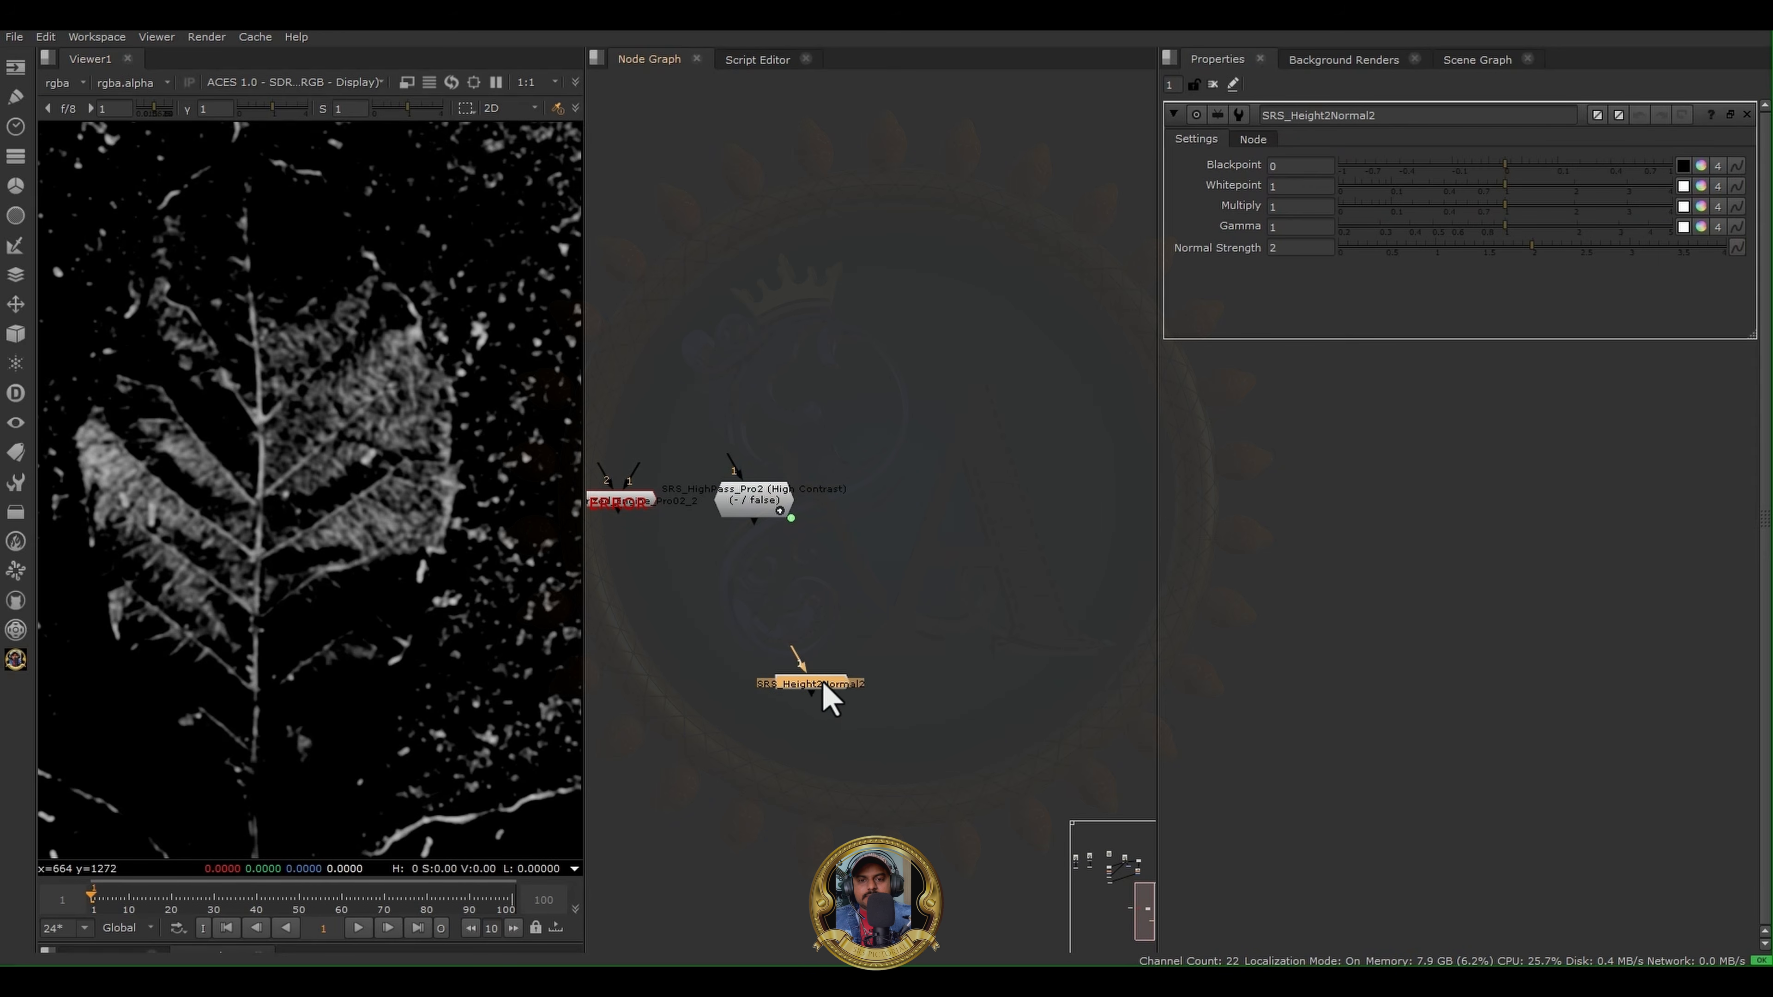
pyautogui.click(878, 515)
pyautogui.click(1022, 641)
# - Add another SRS Range Mask node and move it up beside the new Height2Normal node
pyautogui.click(16, 659)
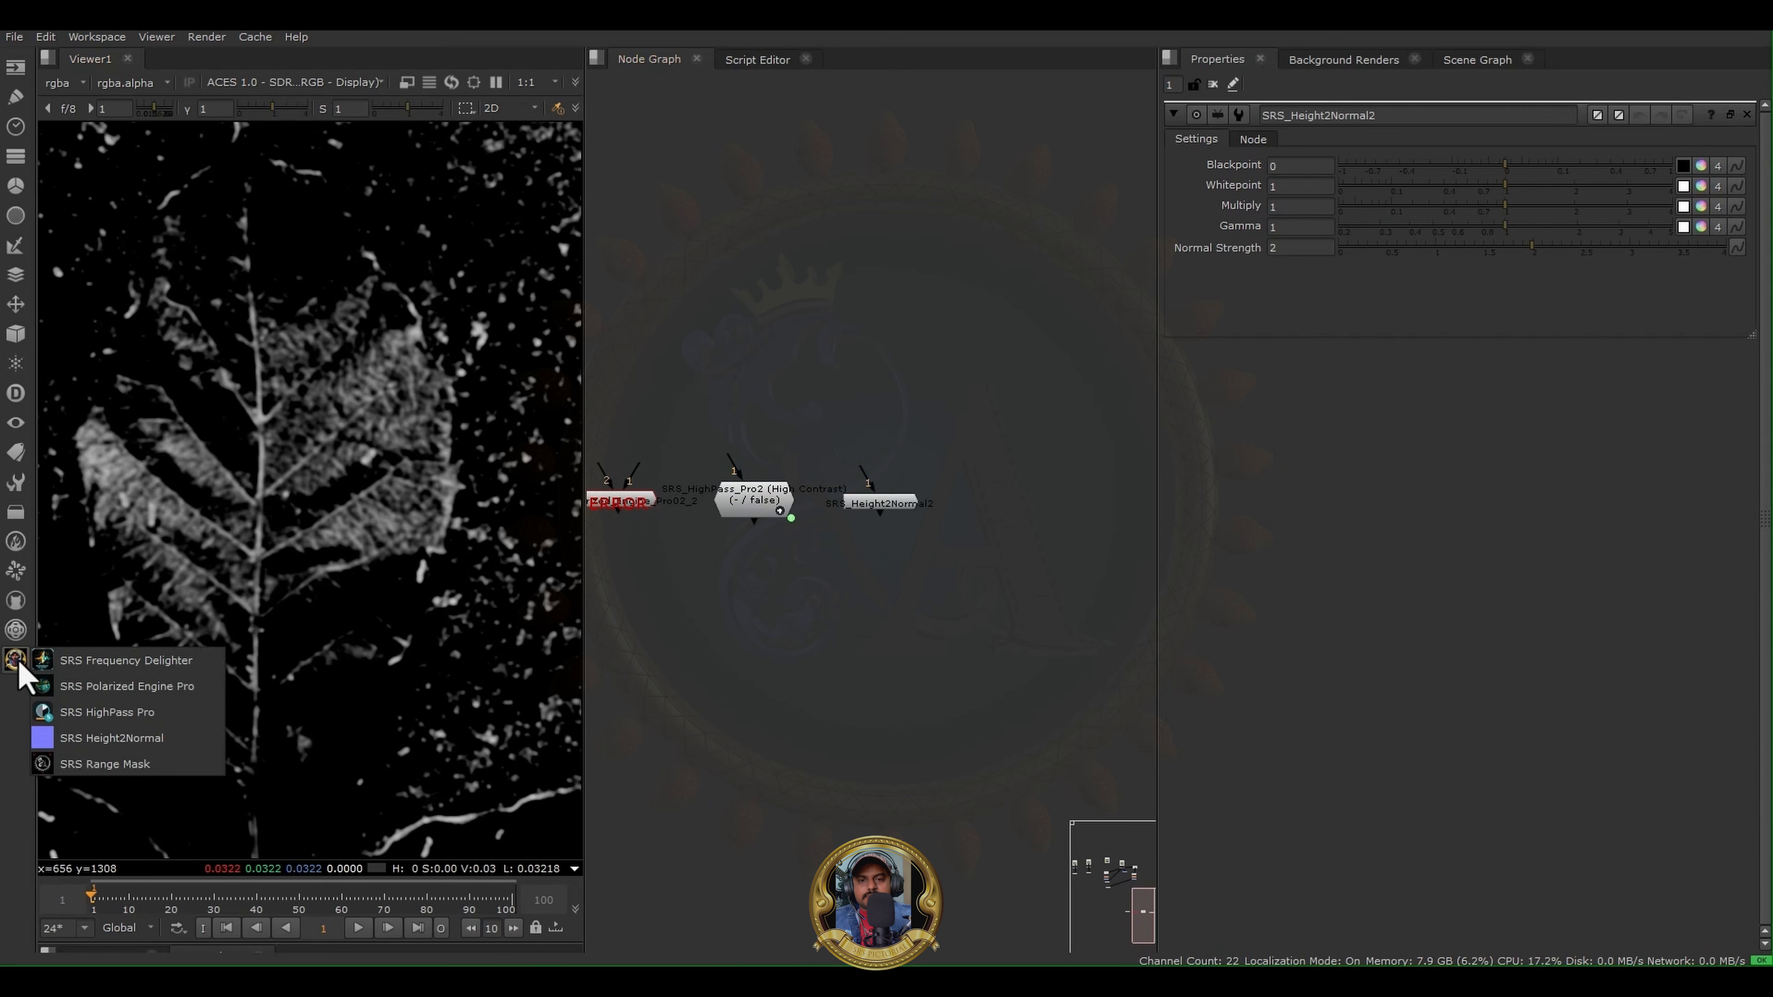
pyautogui.click(97, 764)
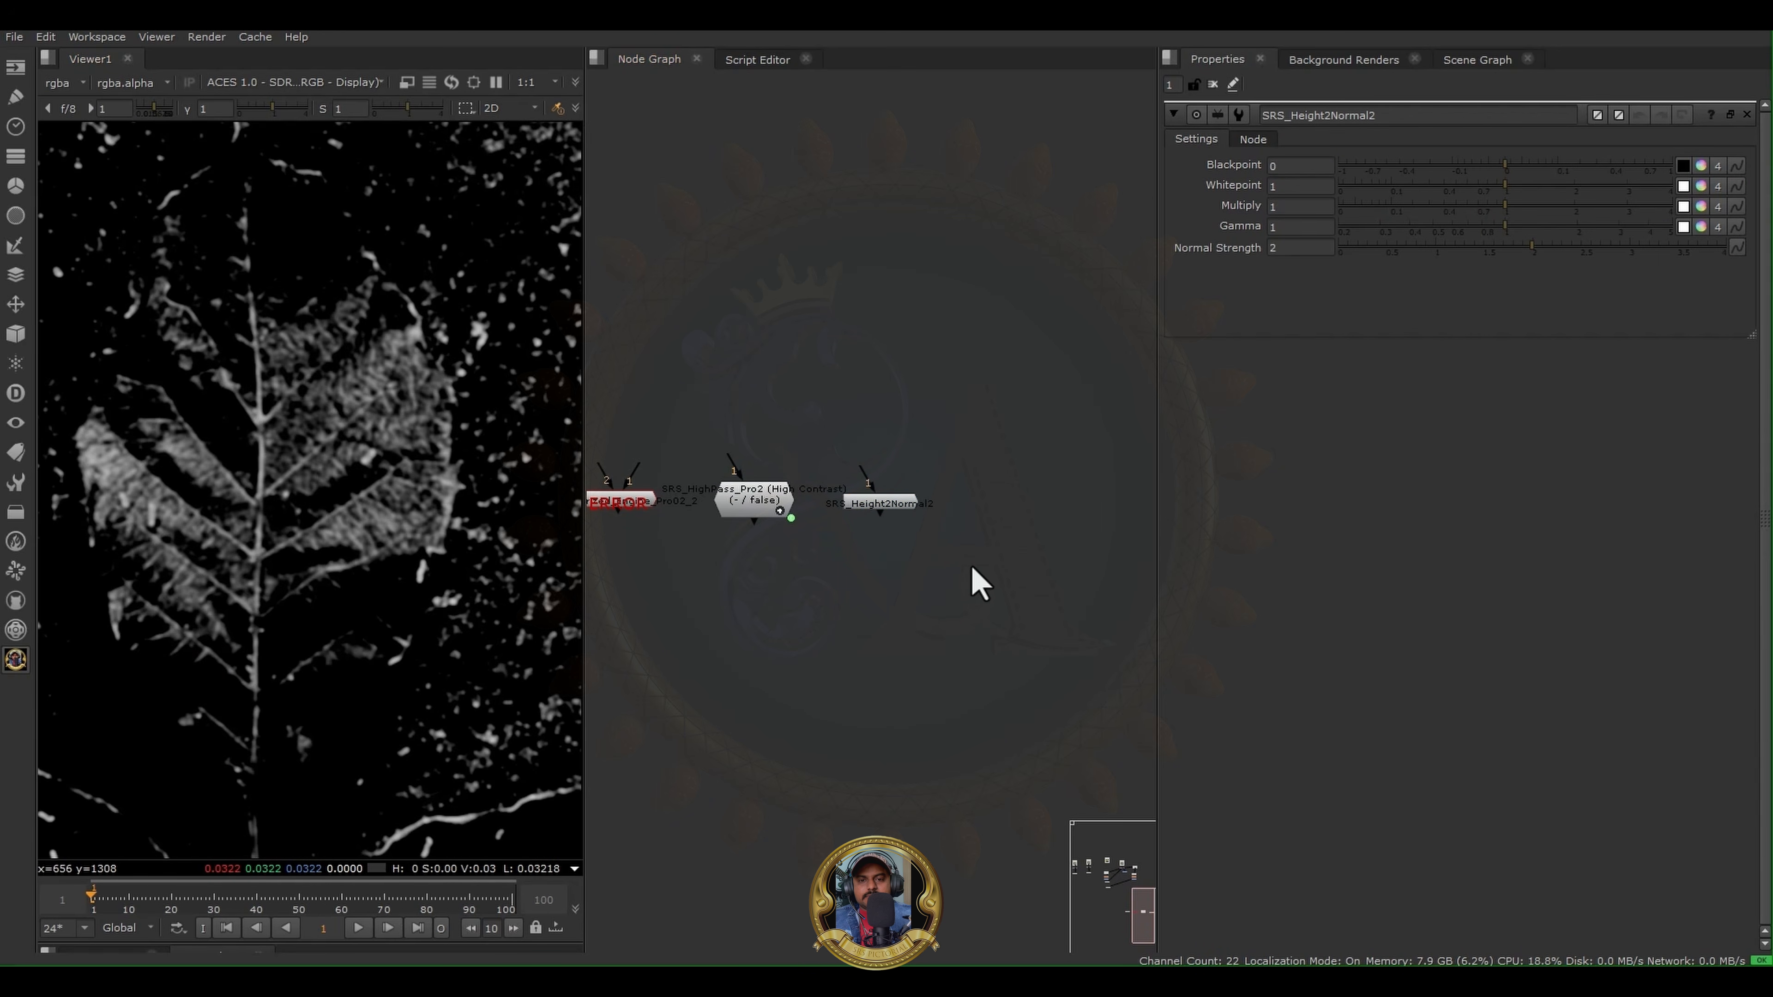
pyautogui.click(852, 588)
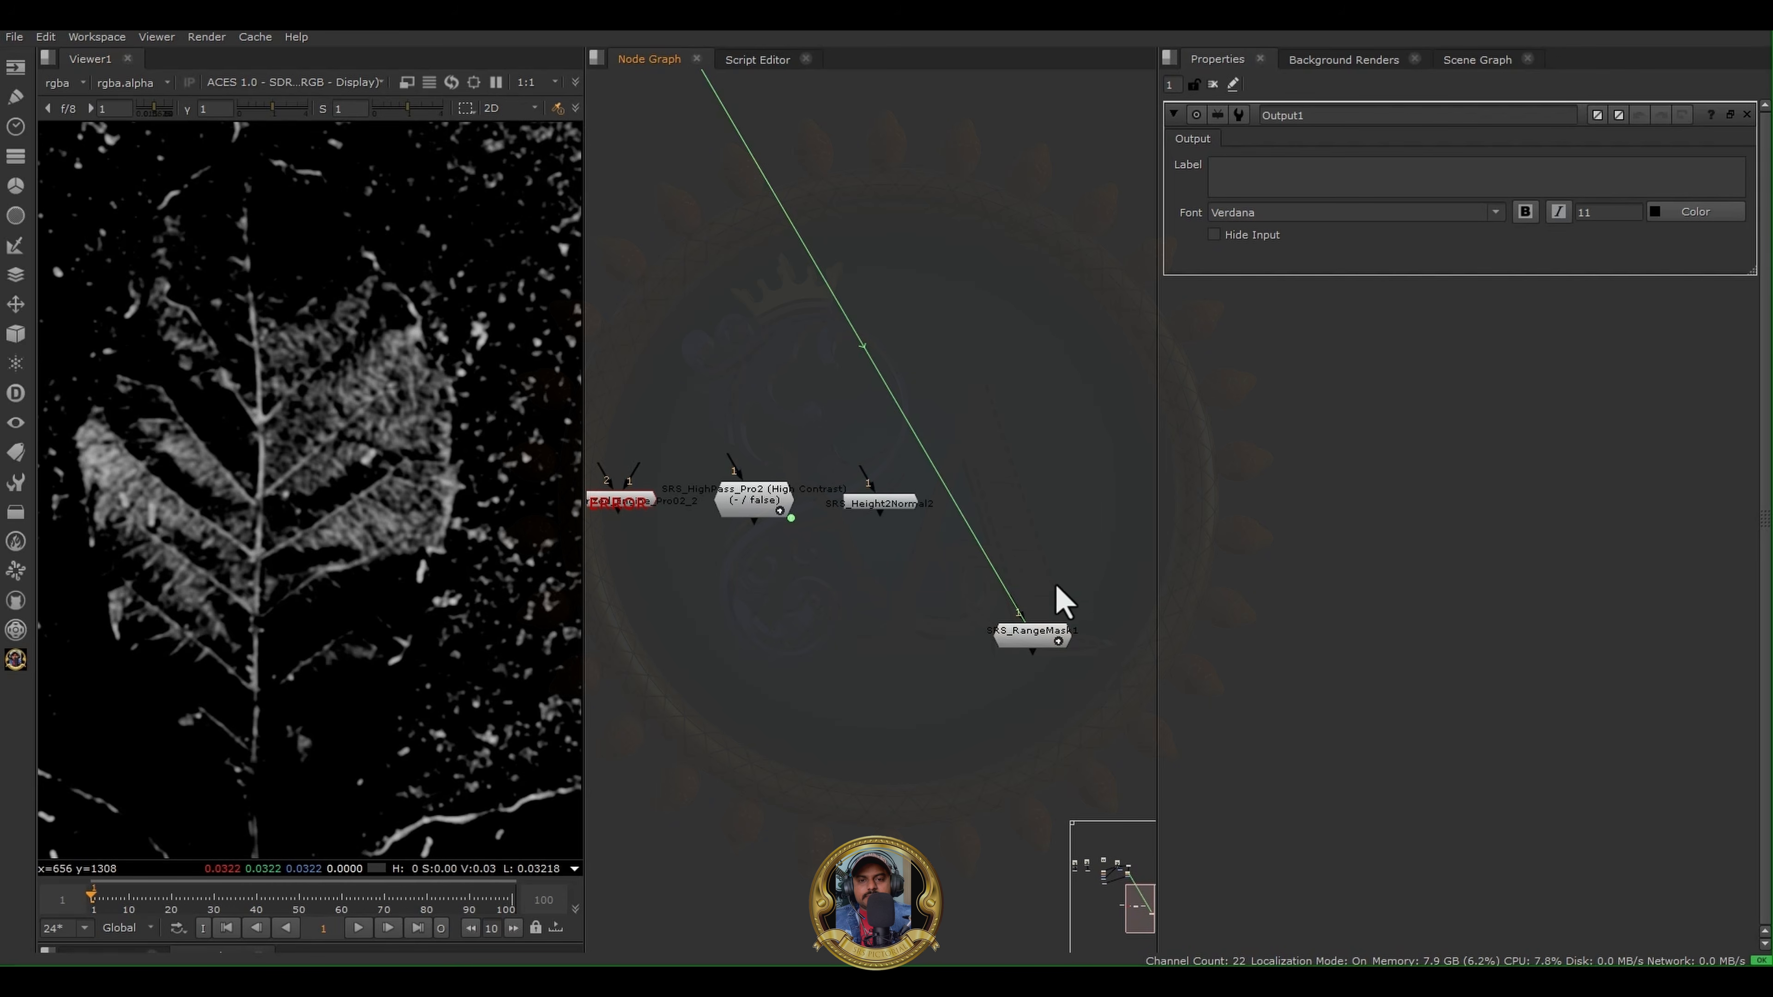
pyautogui.moveTo(1036, 644); pyautogui.dragTo(1061, 443)
# - Fine-tune the new Range Mask node's position so it ends the row of SRS nodes, level with Height2Normal
pyautogui.scroll(-5, 1053, 417)
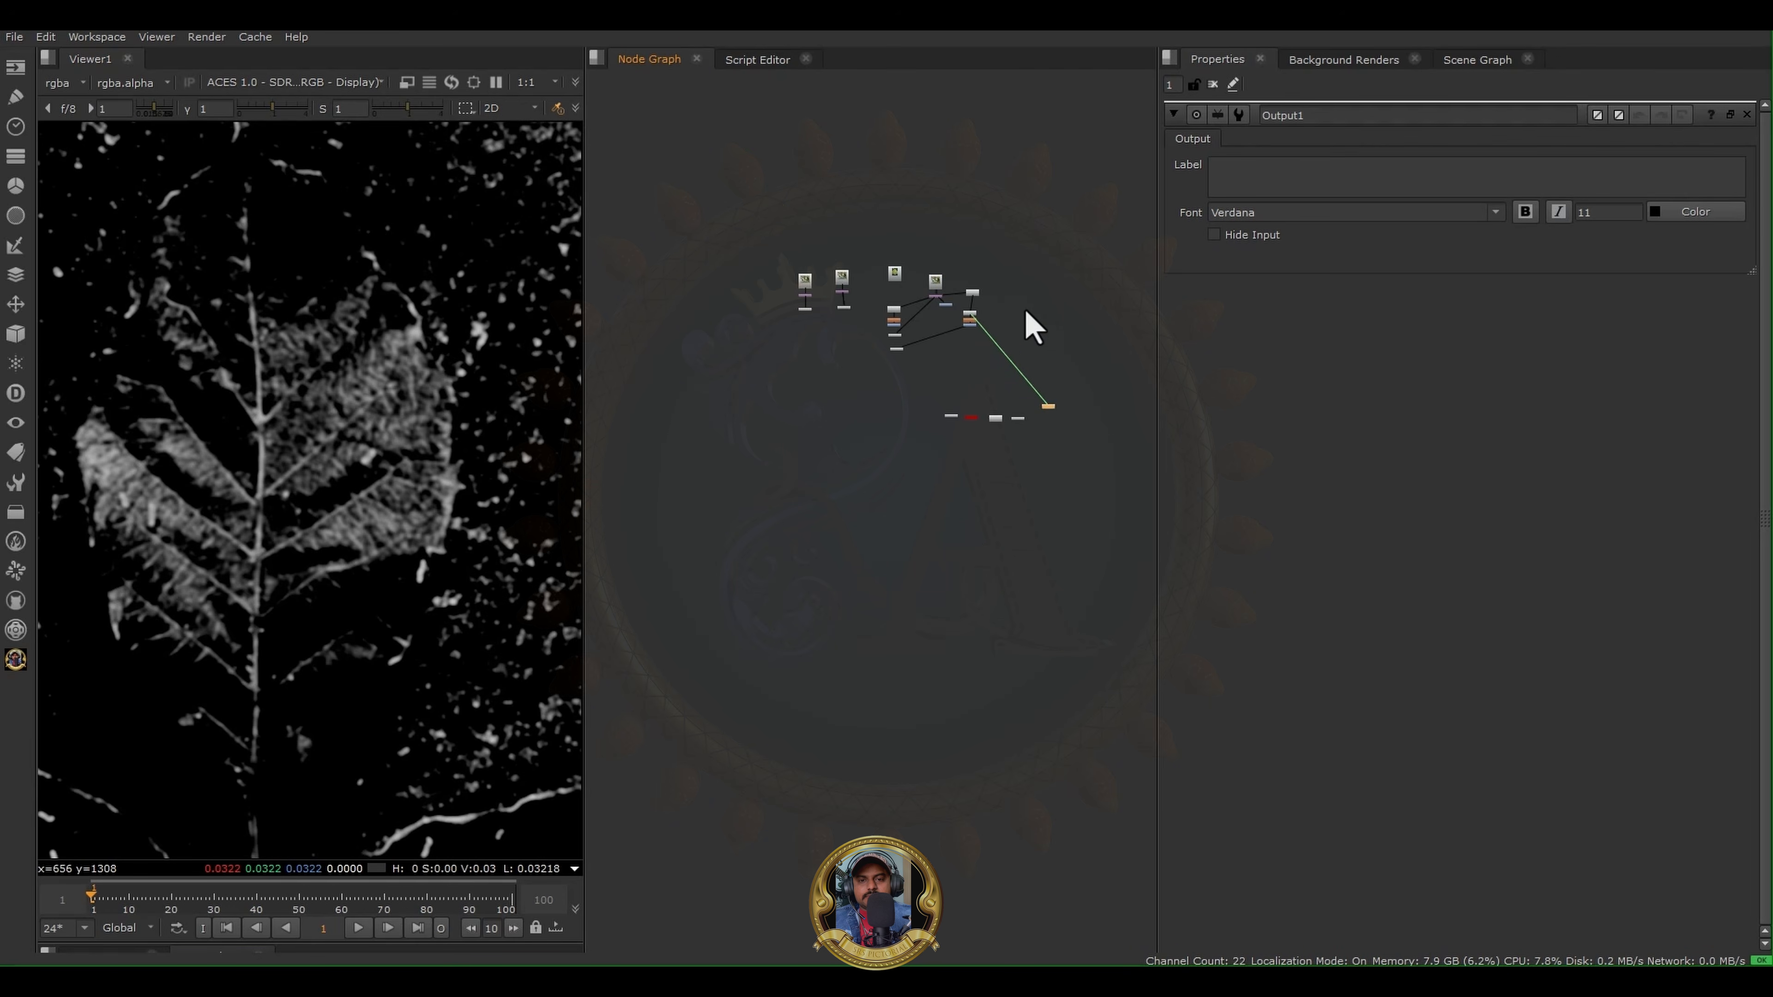
pyautogui.scroll(8, 1022, 314)
pyautogui.moveTo(1137, 677); pyautogui.dragTo(963, 391, button='middle')
pyautogui.scroll(-2, 961, 388)
pyautogui.moveTo(1117, 607); pyautogui.dragTo(977, 507, button='middle')
pyautogui.scroll(3, 1009, 519)
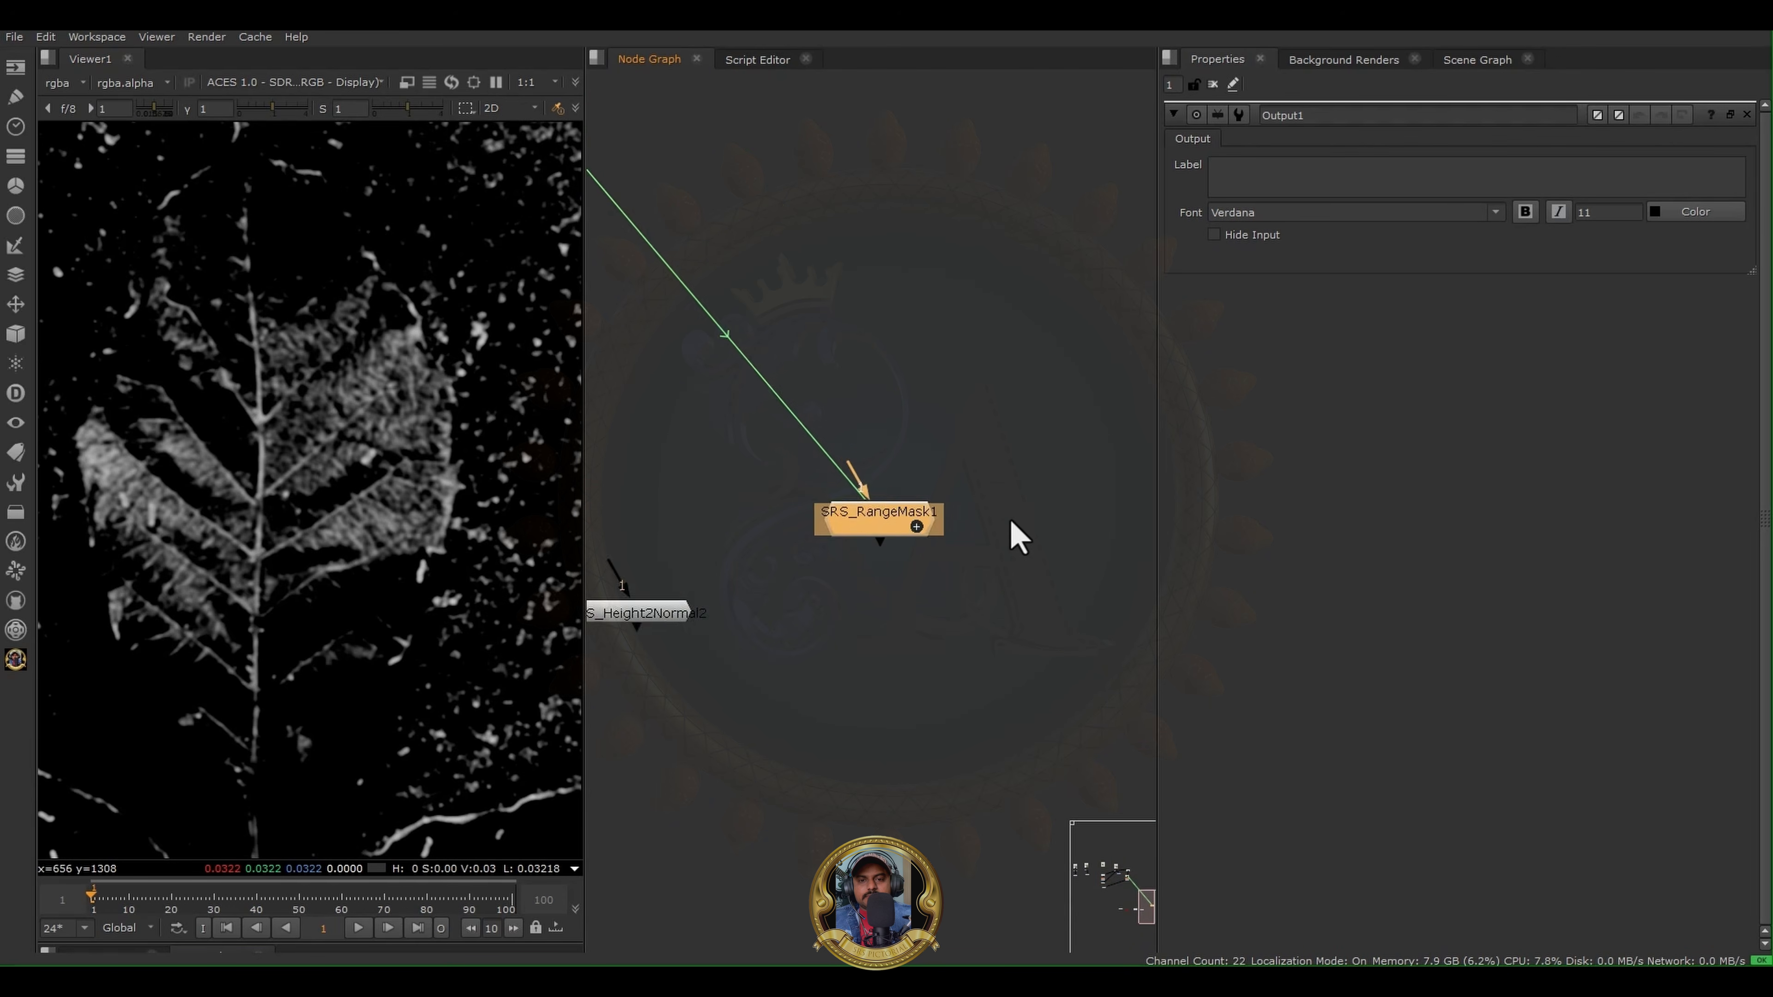
pyautogui.scroll(4, 969, 529)
pyautogui.moveTo(804, 510); pyautogui.dragTo(900, 662)
pyautogui.scroll(-3, 848, 541)
pyautogui.moveTo(868, 567); pyautogui.dragTo(1063, 481, button='middle')
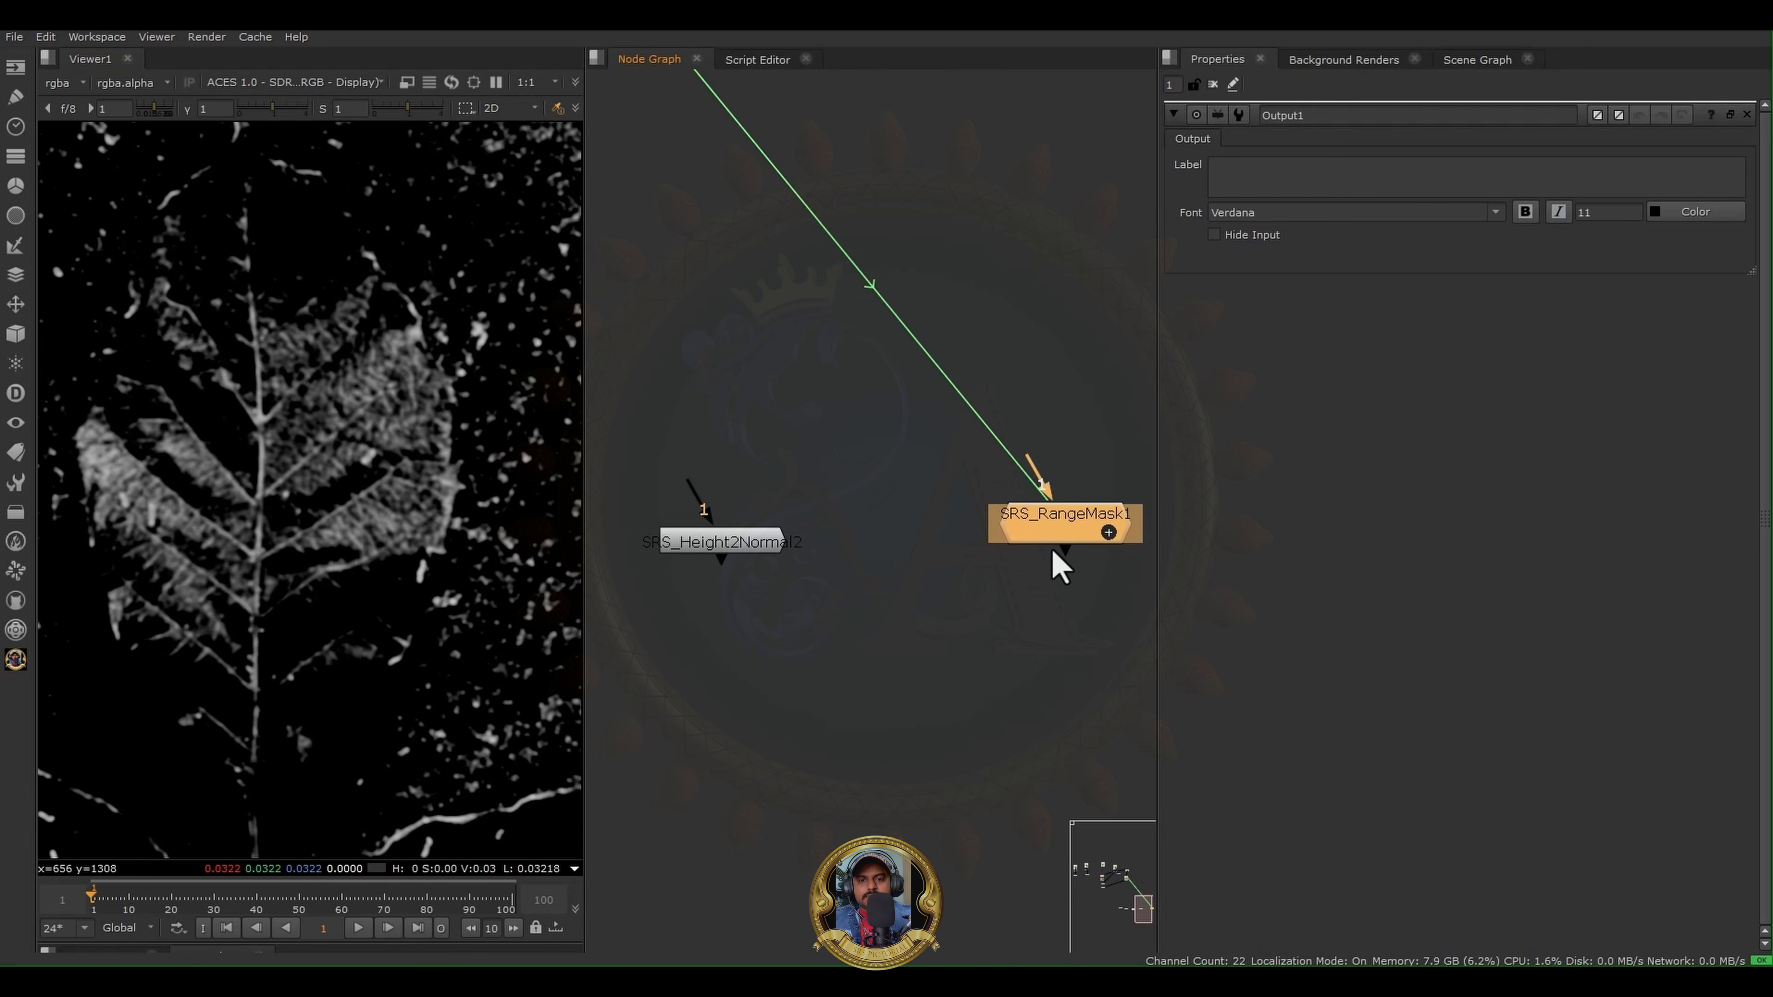
pyautogui.moveTo(1053, 551); pyautogui.dragTo(958, 571)
pyautogui.scroll(-2, 866, 648)
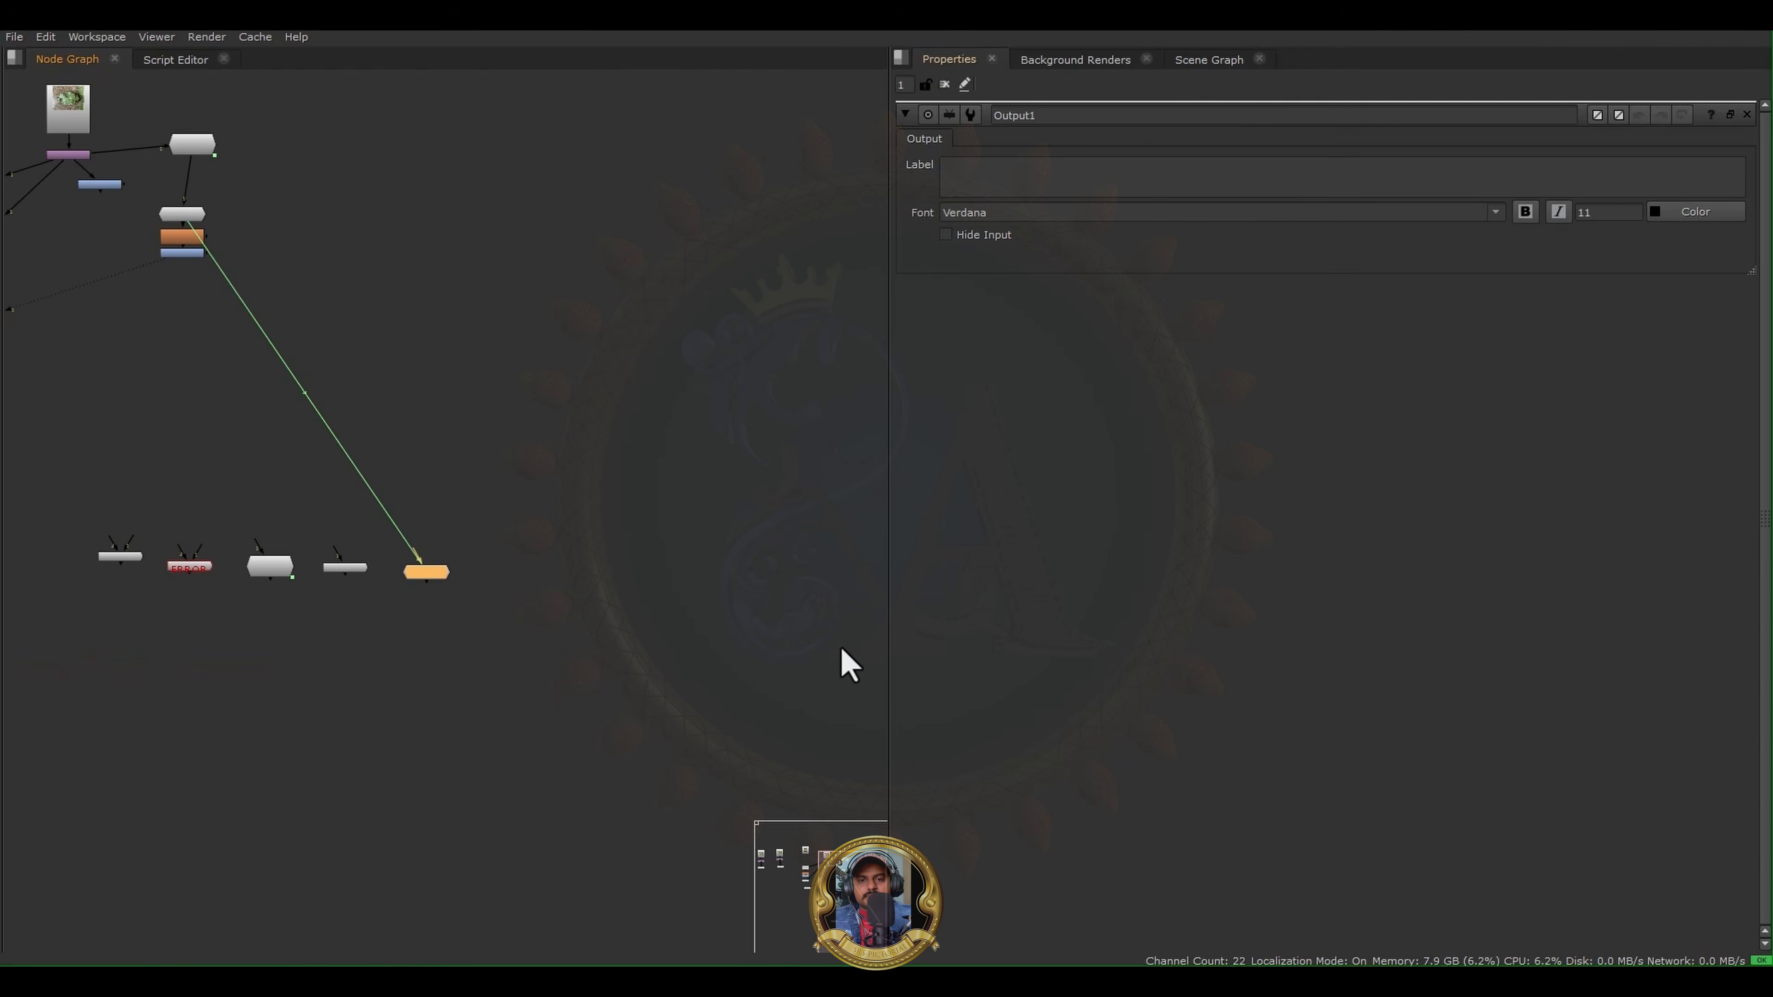
# - Select the five new SRS nodes, auto-arrange them into an evenly spaced row, and frame them in view
pyautogui.moveTo(285, 633); pyautogui.dragTo(868, 476)
pyautogui.press('l')
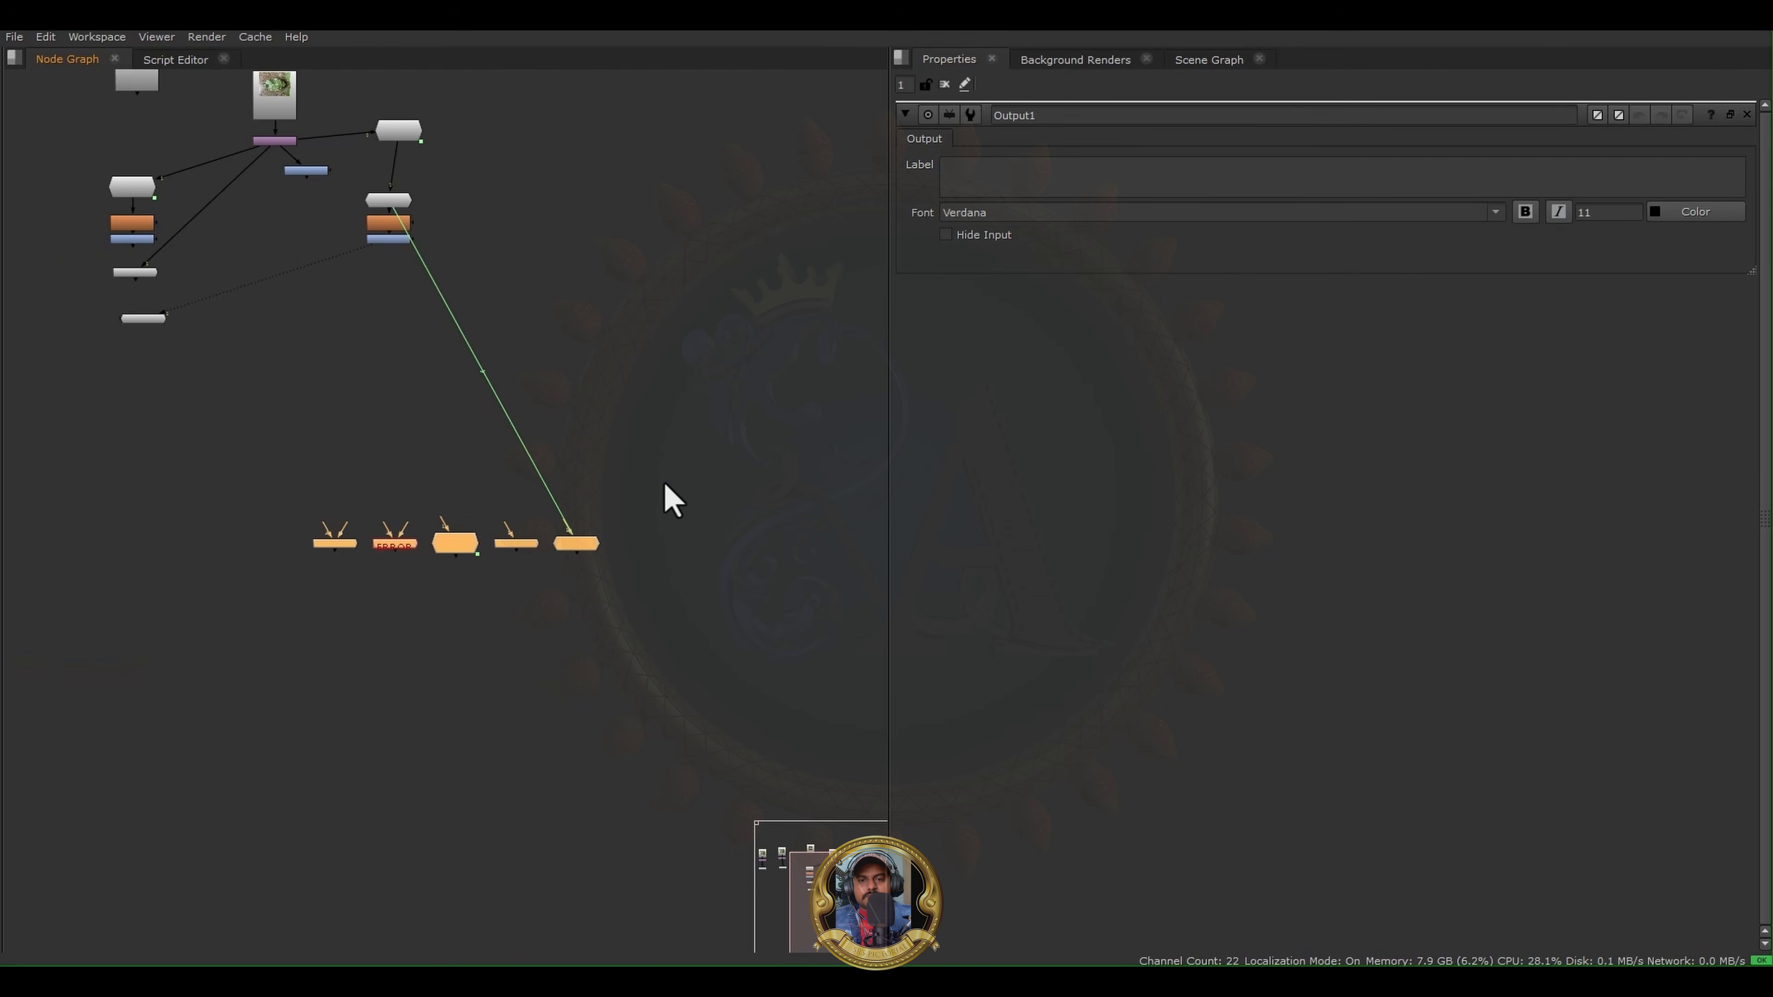
pyautogui.press('f')
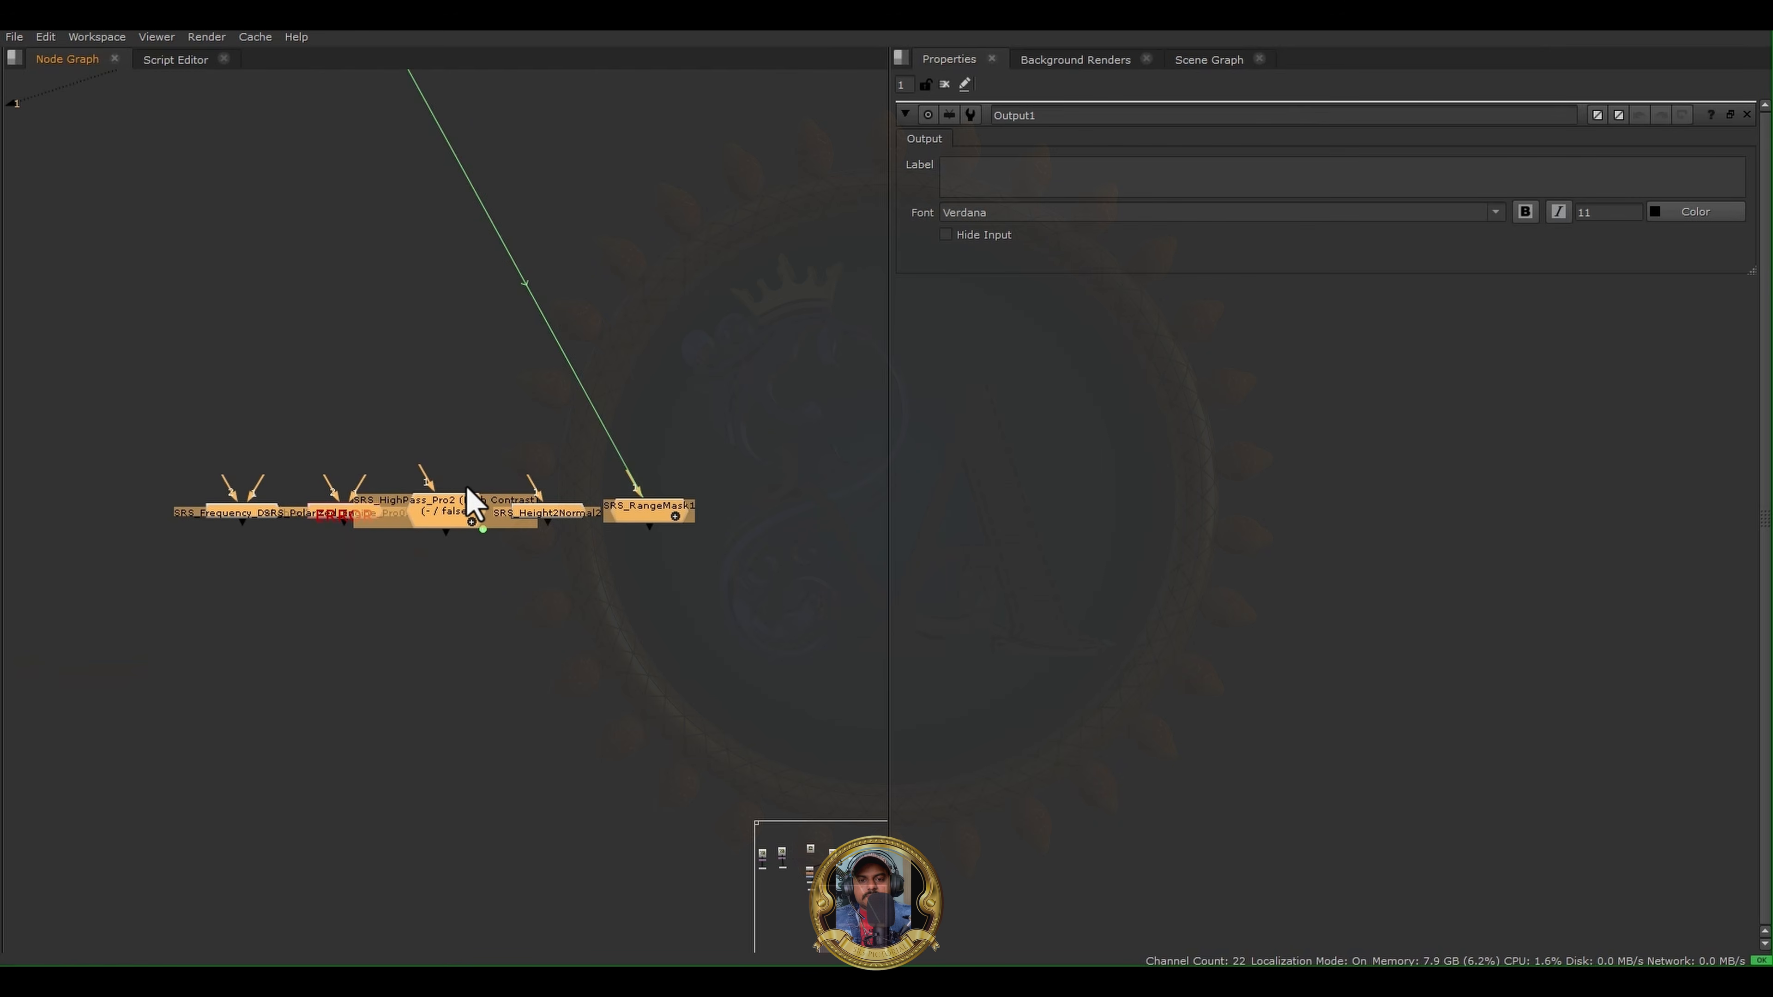
pyautogui.press('space')
pyautogui.press('space')
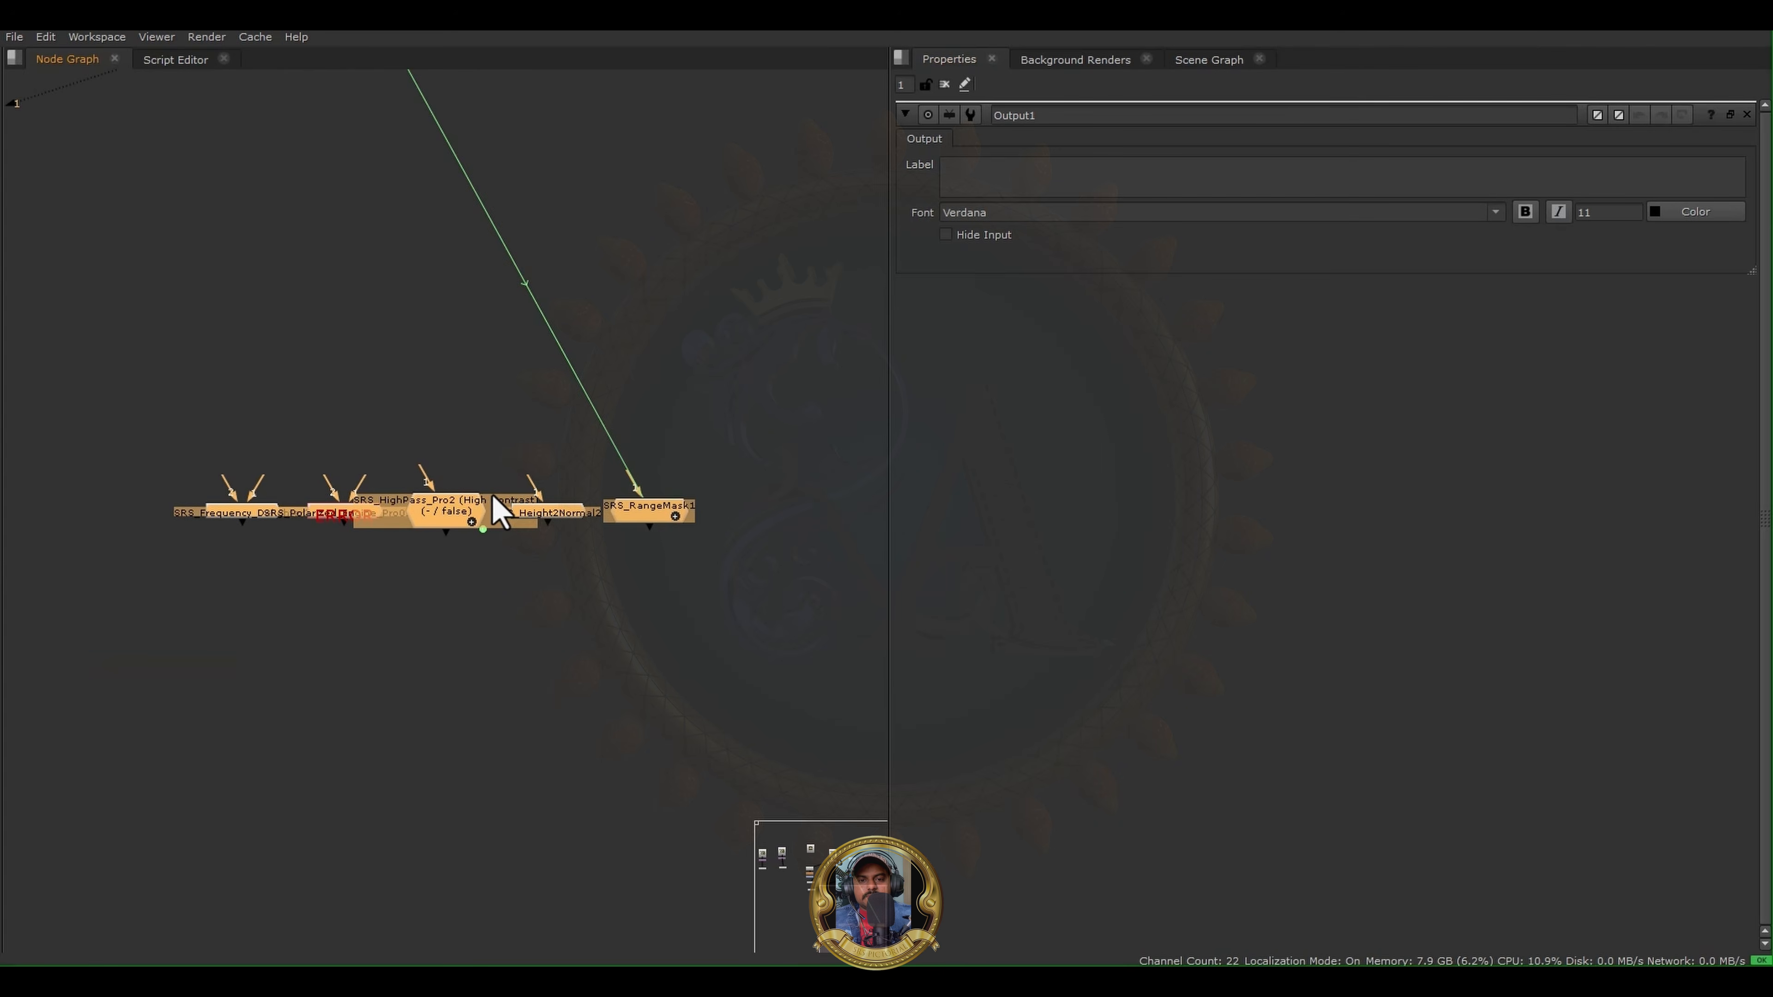
pyautogui.press('space')
pyautogui.press('f')
# - Examine the SRS Polarized Engine script from its beginning in the Script Editor, and return to the Node Graph
pyautogui.click(754, 60)
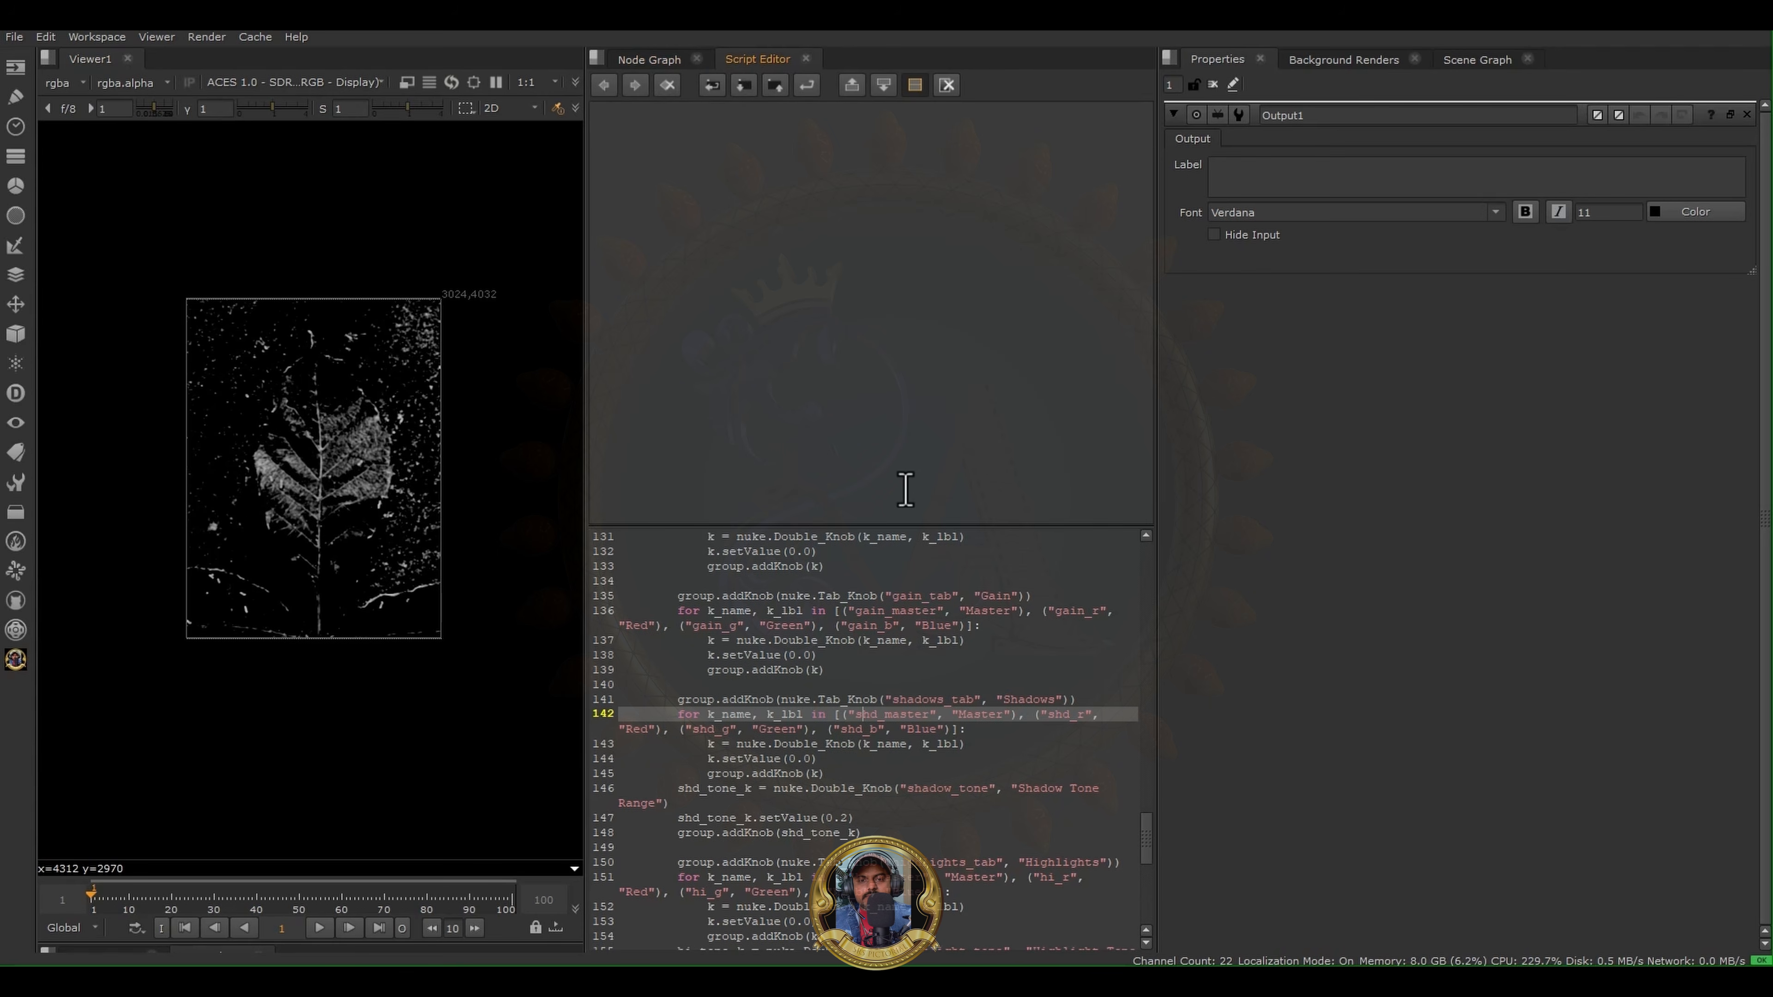
pyautogui.scroll(20, 880, 643)
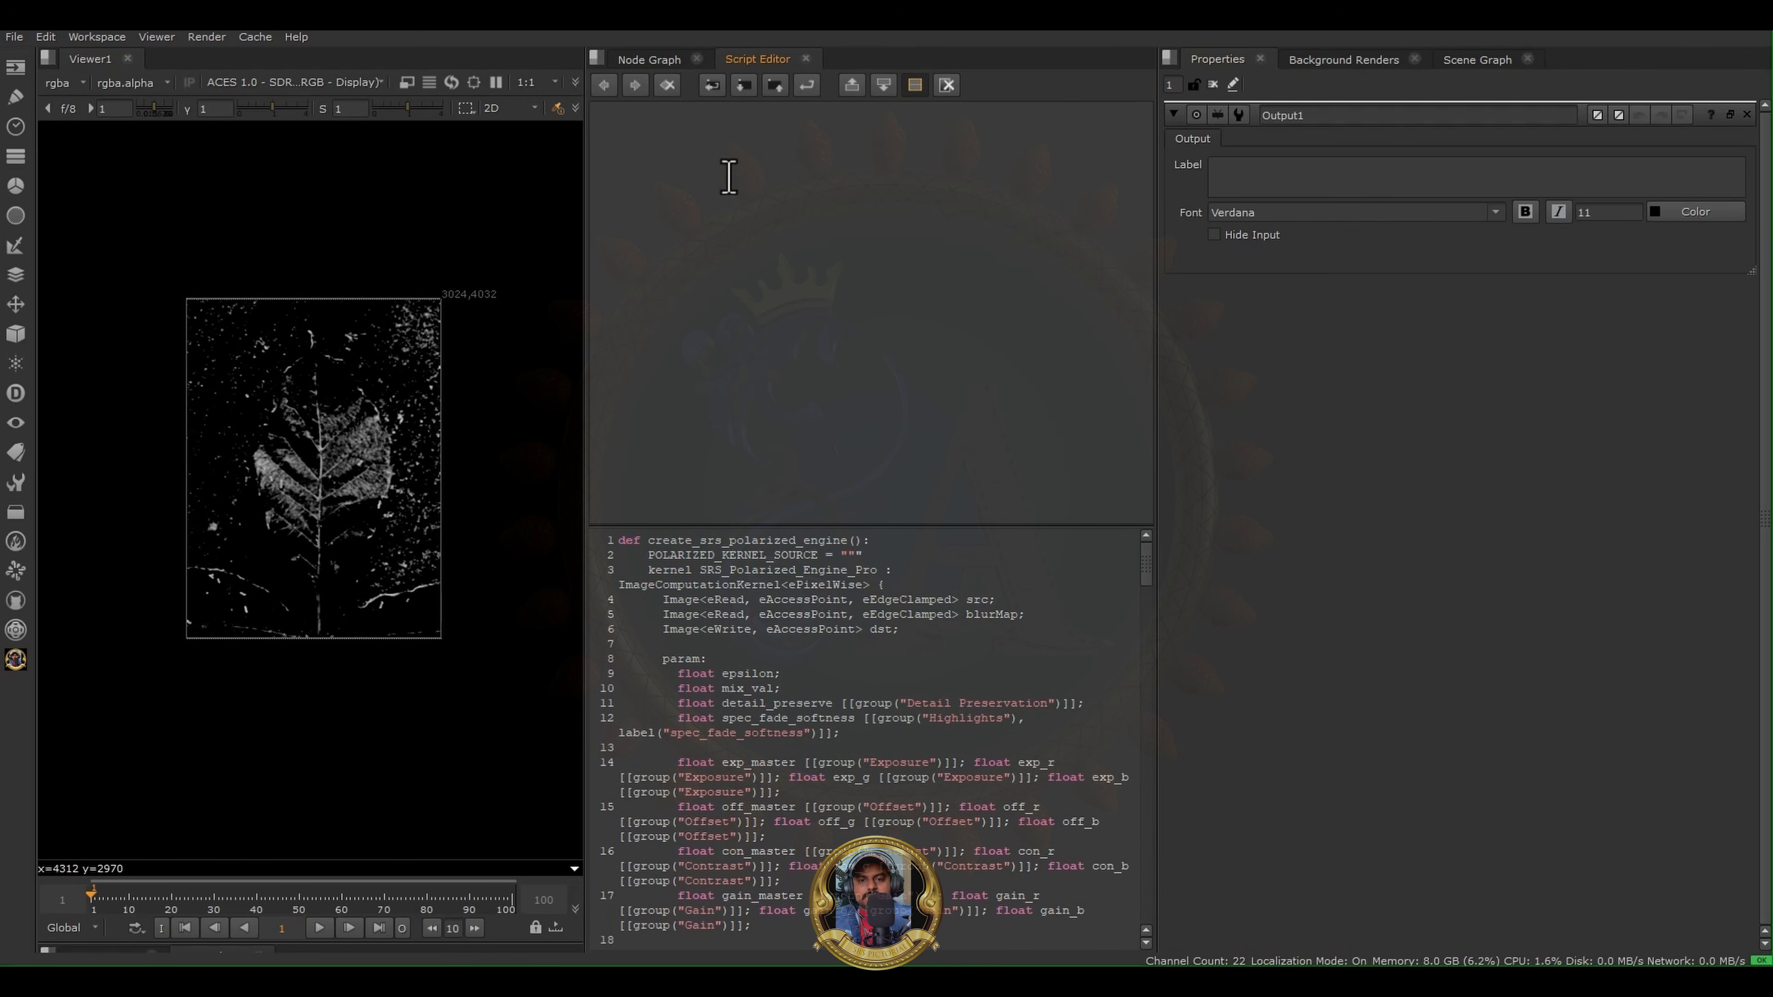
pyautogui.click(653, 59)
# - Add a BlinkScript node in the empty area above the row of SRS nodes
pyautogui.click(950, 695)
pyautogui.moveTo(1020, 620); pyautogui.dragTo(868, 728, button='middle')
pyautogui.moveTo(755, 399); pyautogui.dragTo(957, 590, button='middle')
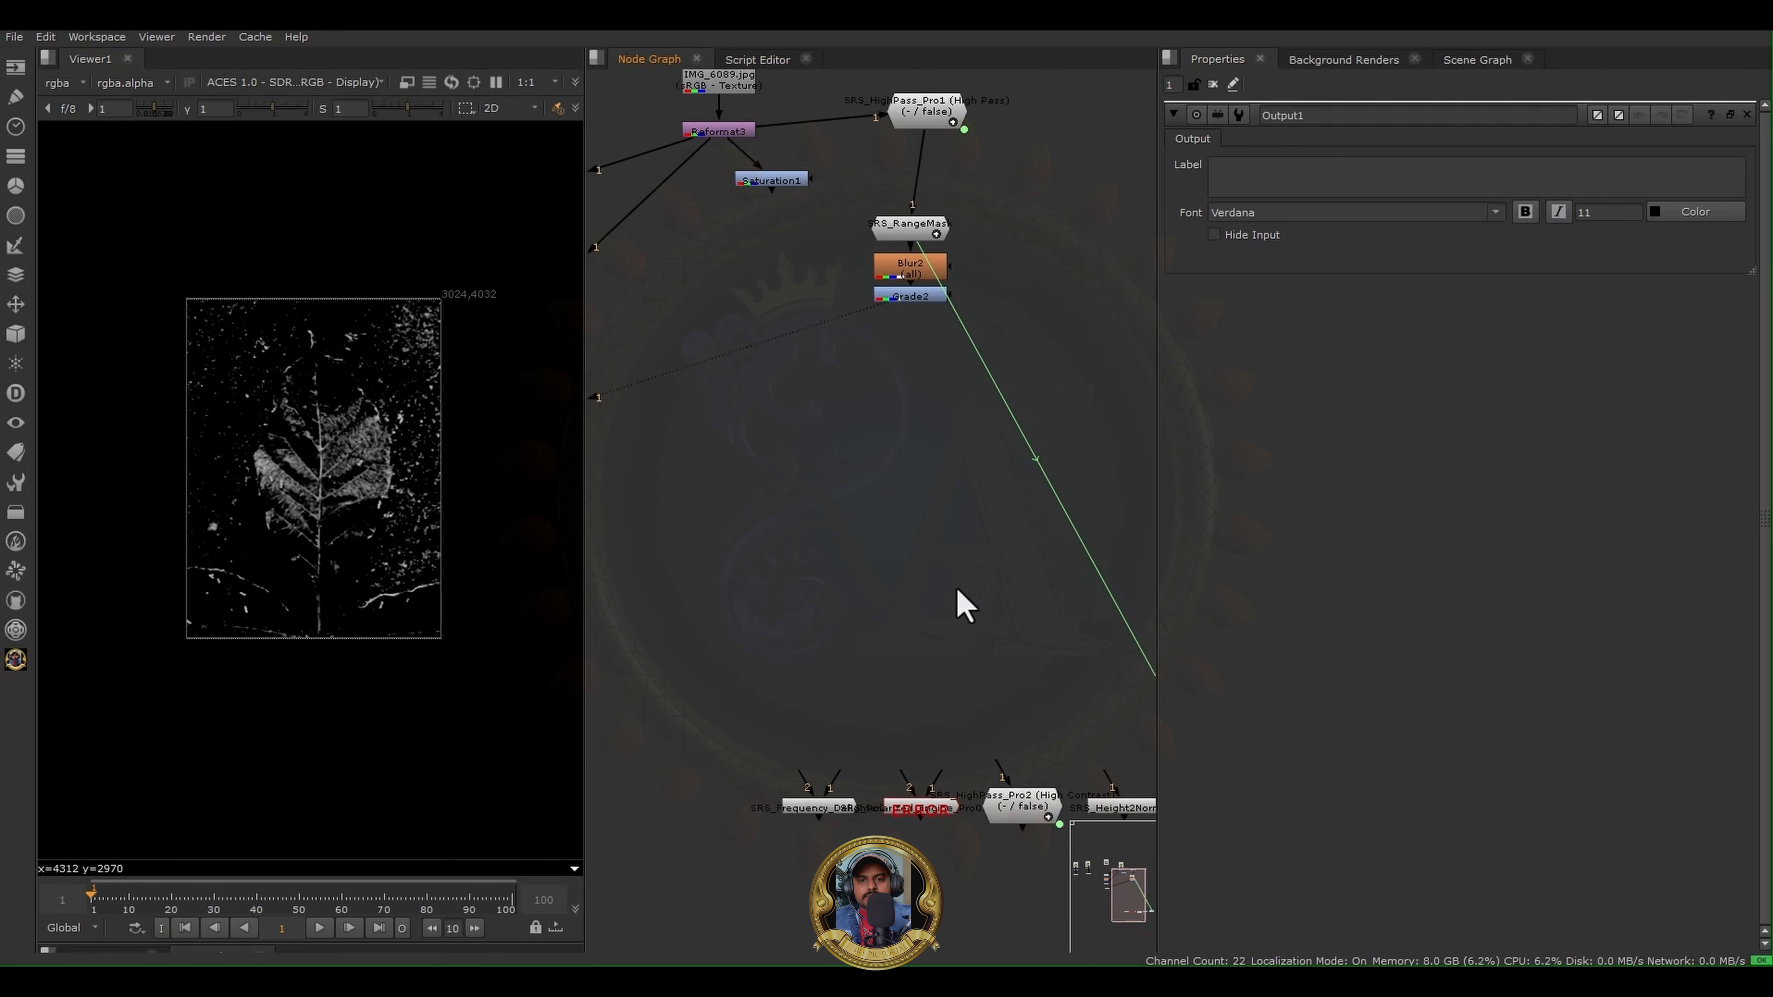
pyautogui.press('Tab')
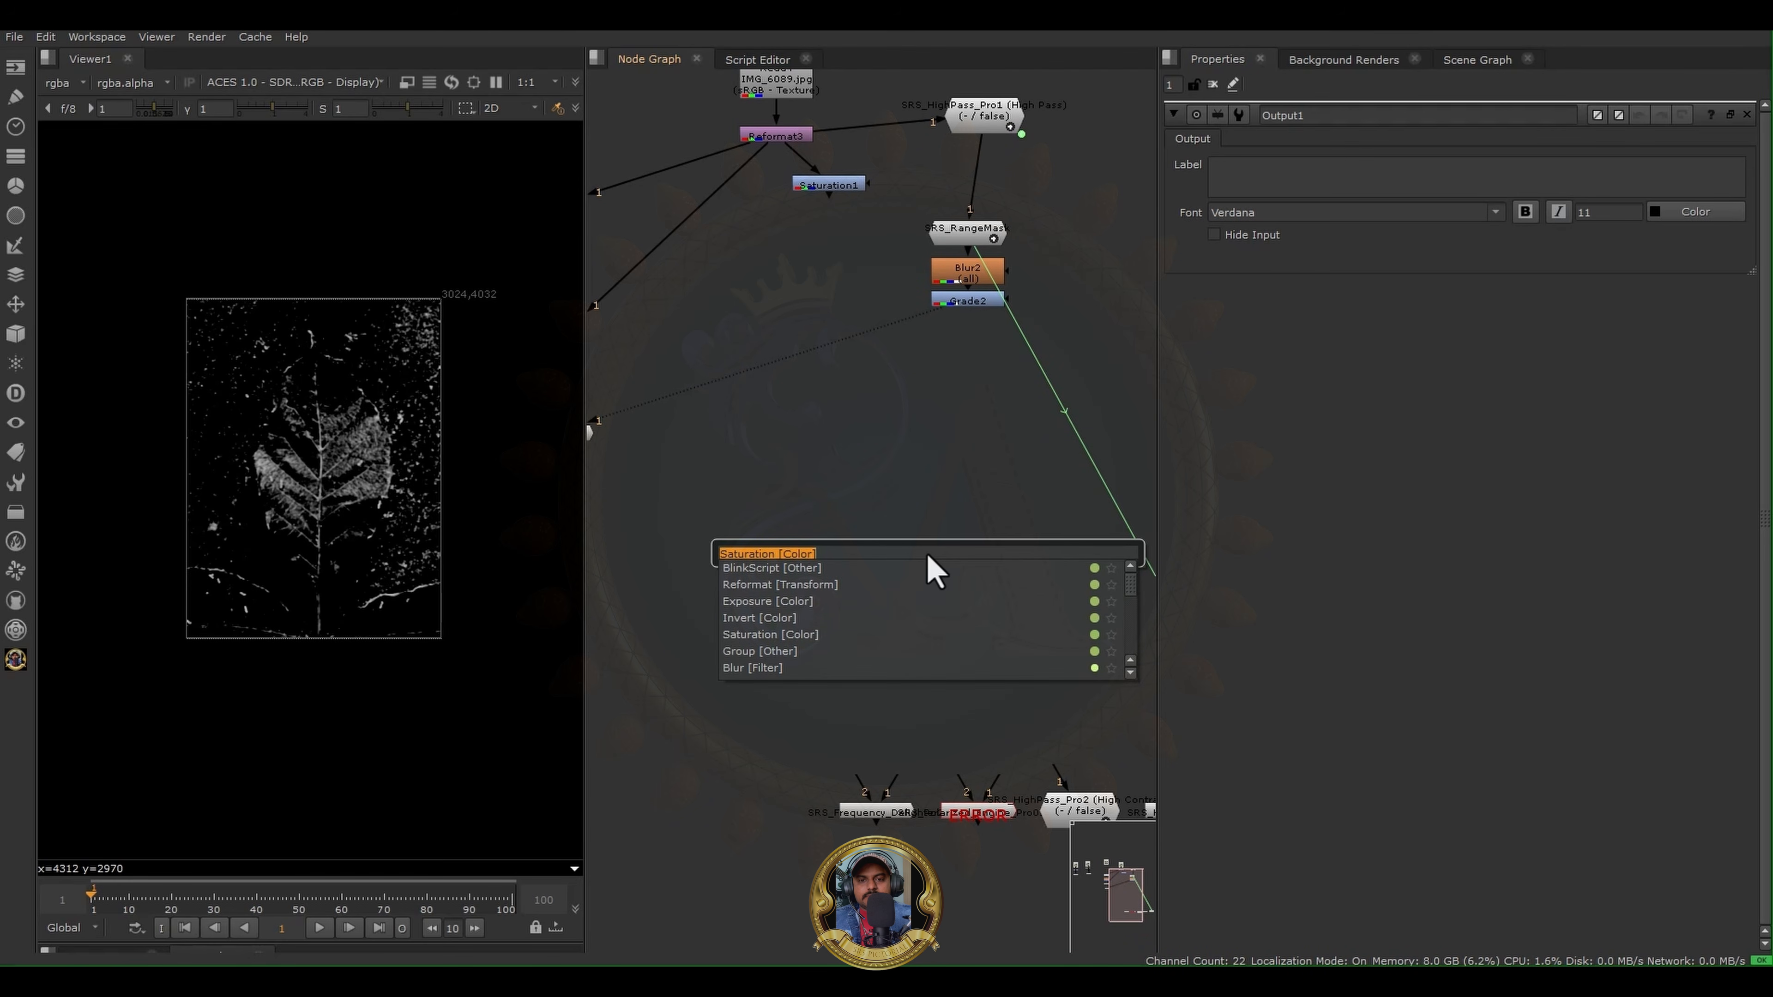
pyautogui.write('blin')
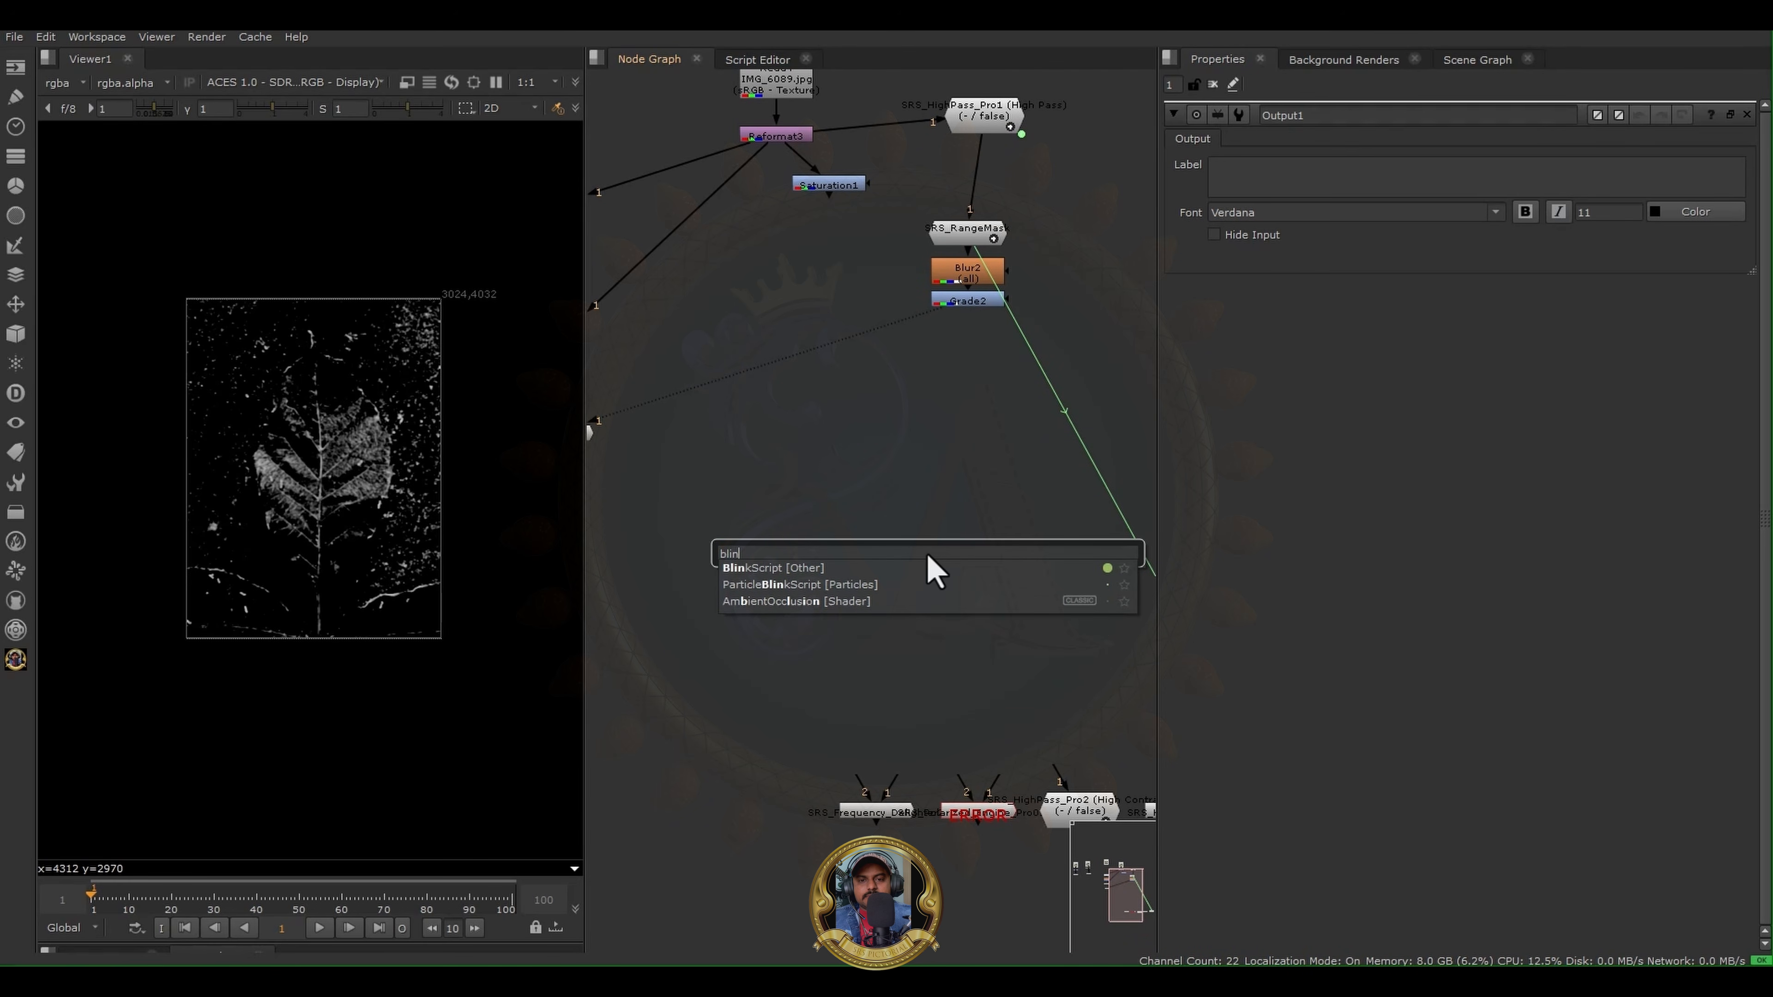
pyautogui.click(789, 568)
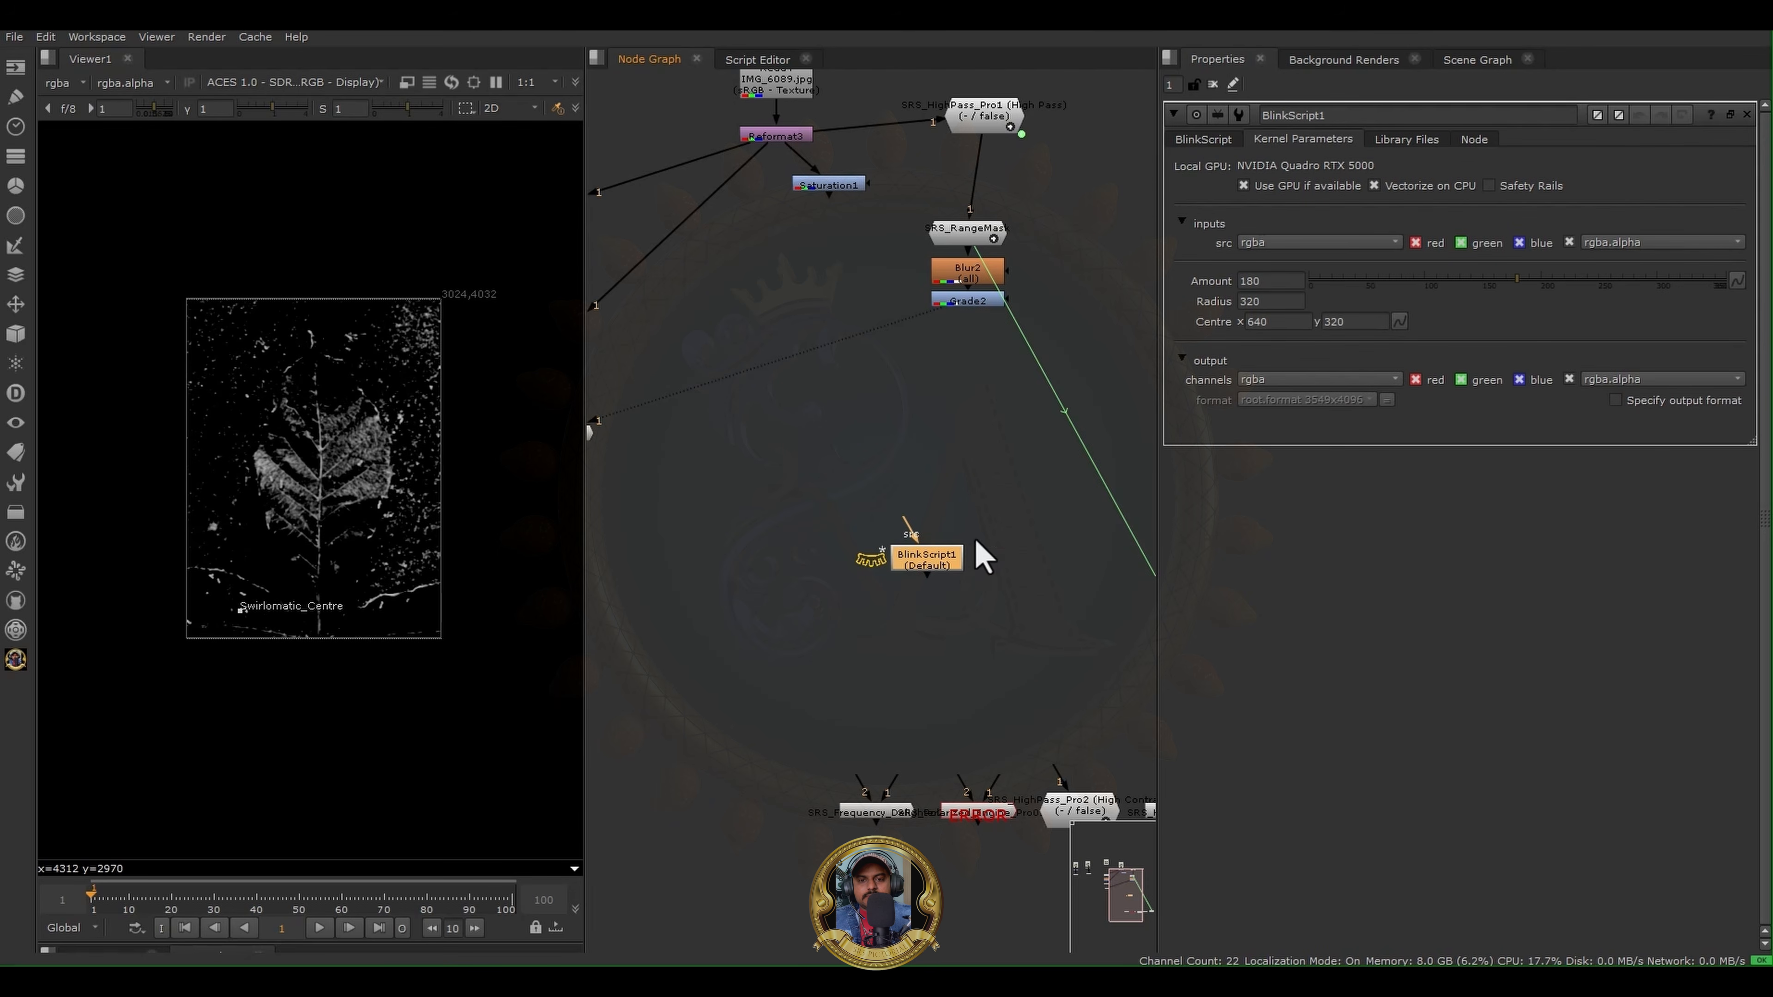
# - Show the BlinkScript node's kernel source and highlight the opening part of its default Swirlomatic code
pyautogui.click(1214, 138)
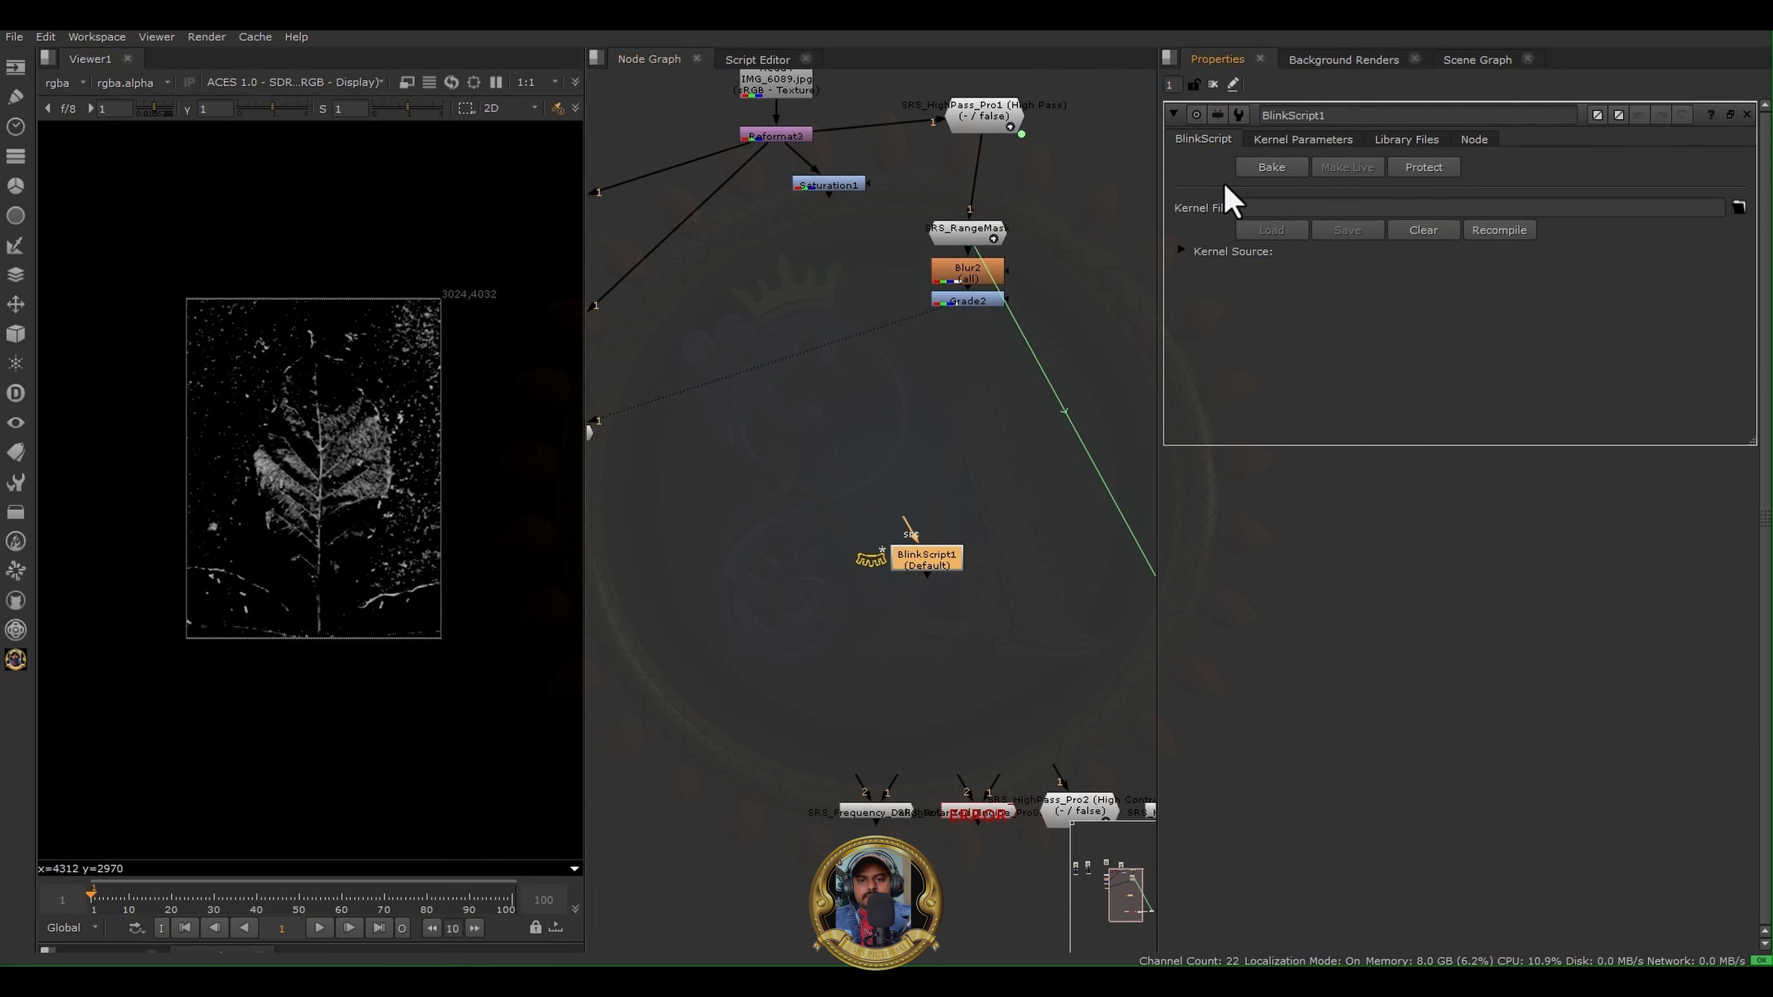
pyautogui.click(1232, 248)
pyautogui.keyDown('shift'); pyautogui.click(1483, 586); pyautogui.keyUp('shift')
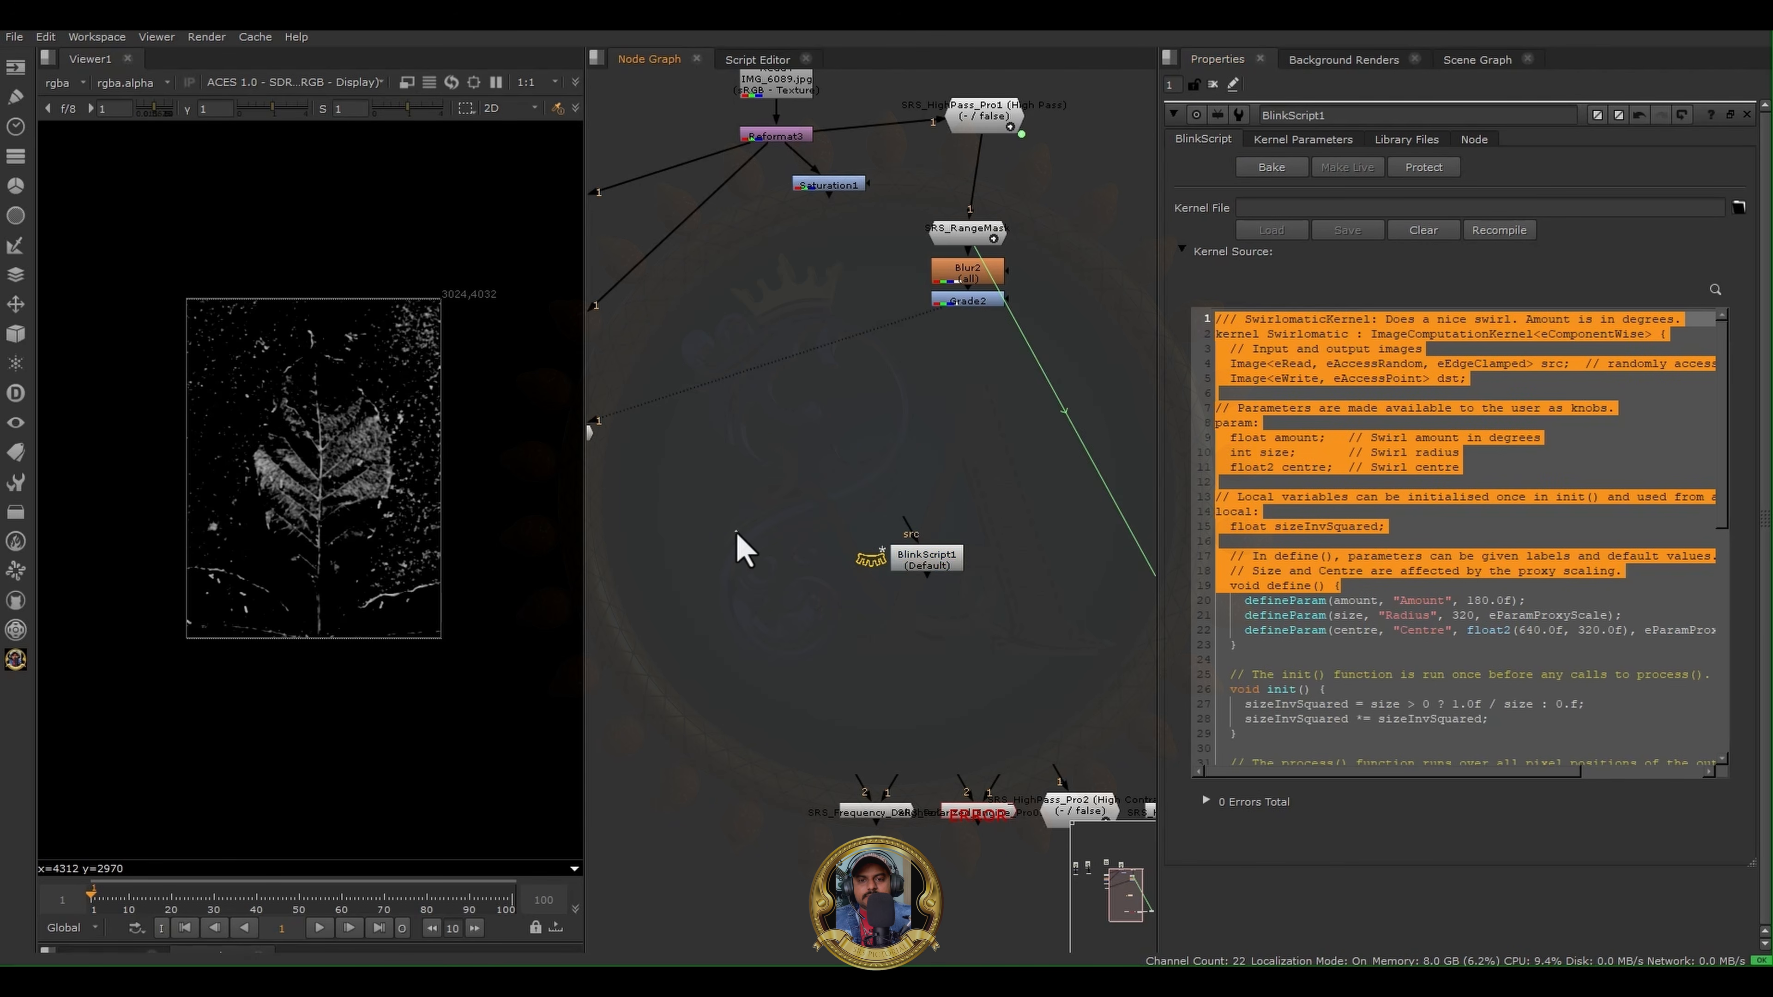
# - Connect the BlinkScript node's src input to Reformat3 and view the swirled leaf image
pyautogui.moveTo(907, 534); pyautogui.dragTo(890, 673, button='middle')
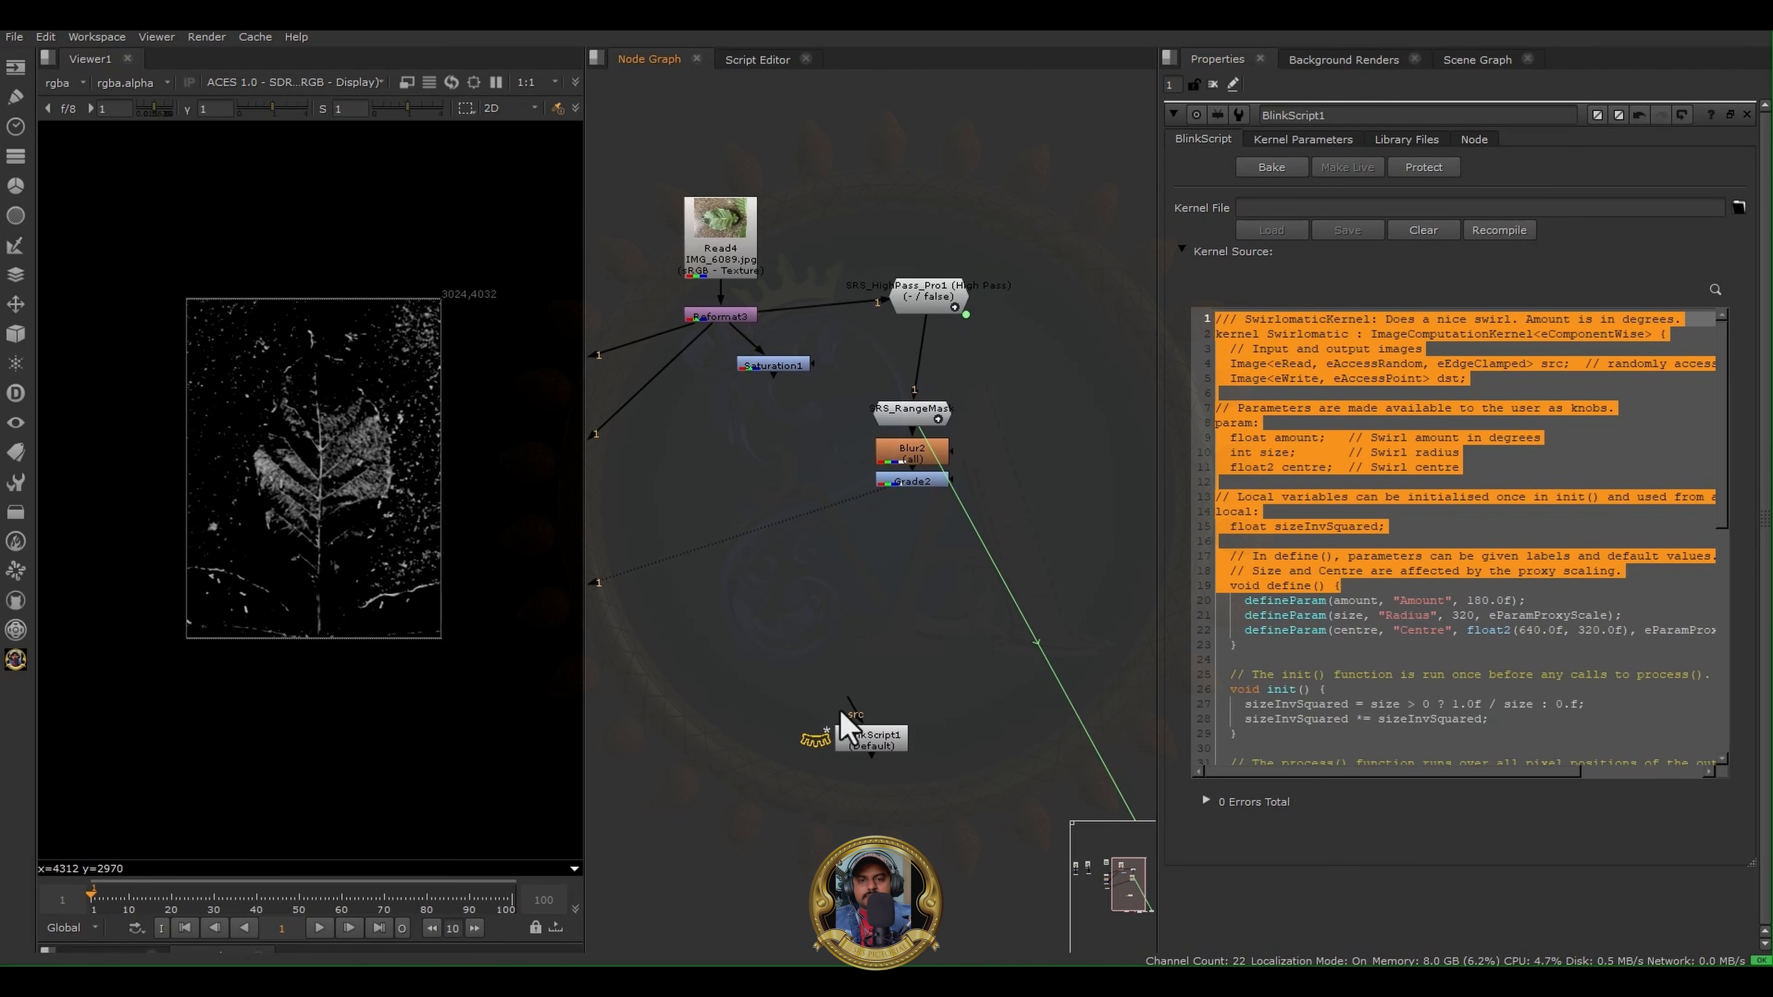
pyautogui.moveTo(854, 716); pyautogui.dragTo(717, 320)
pyautogui.click(862, 738)
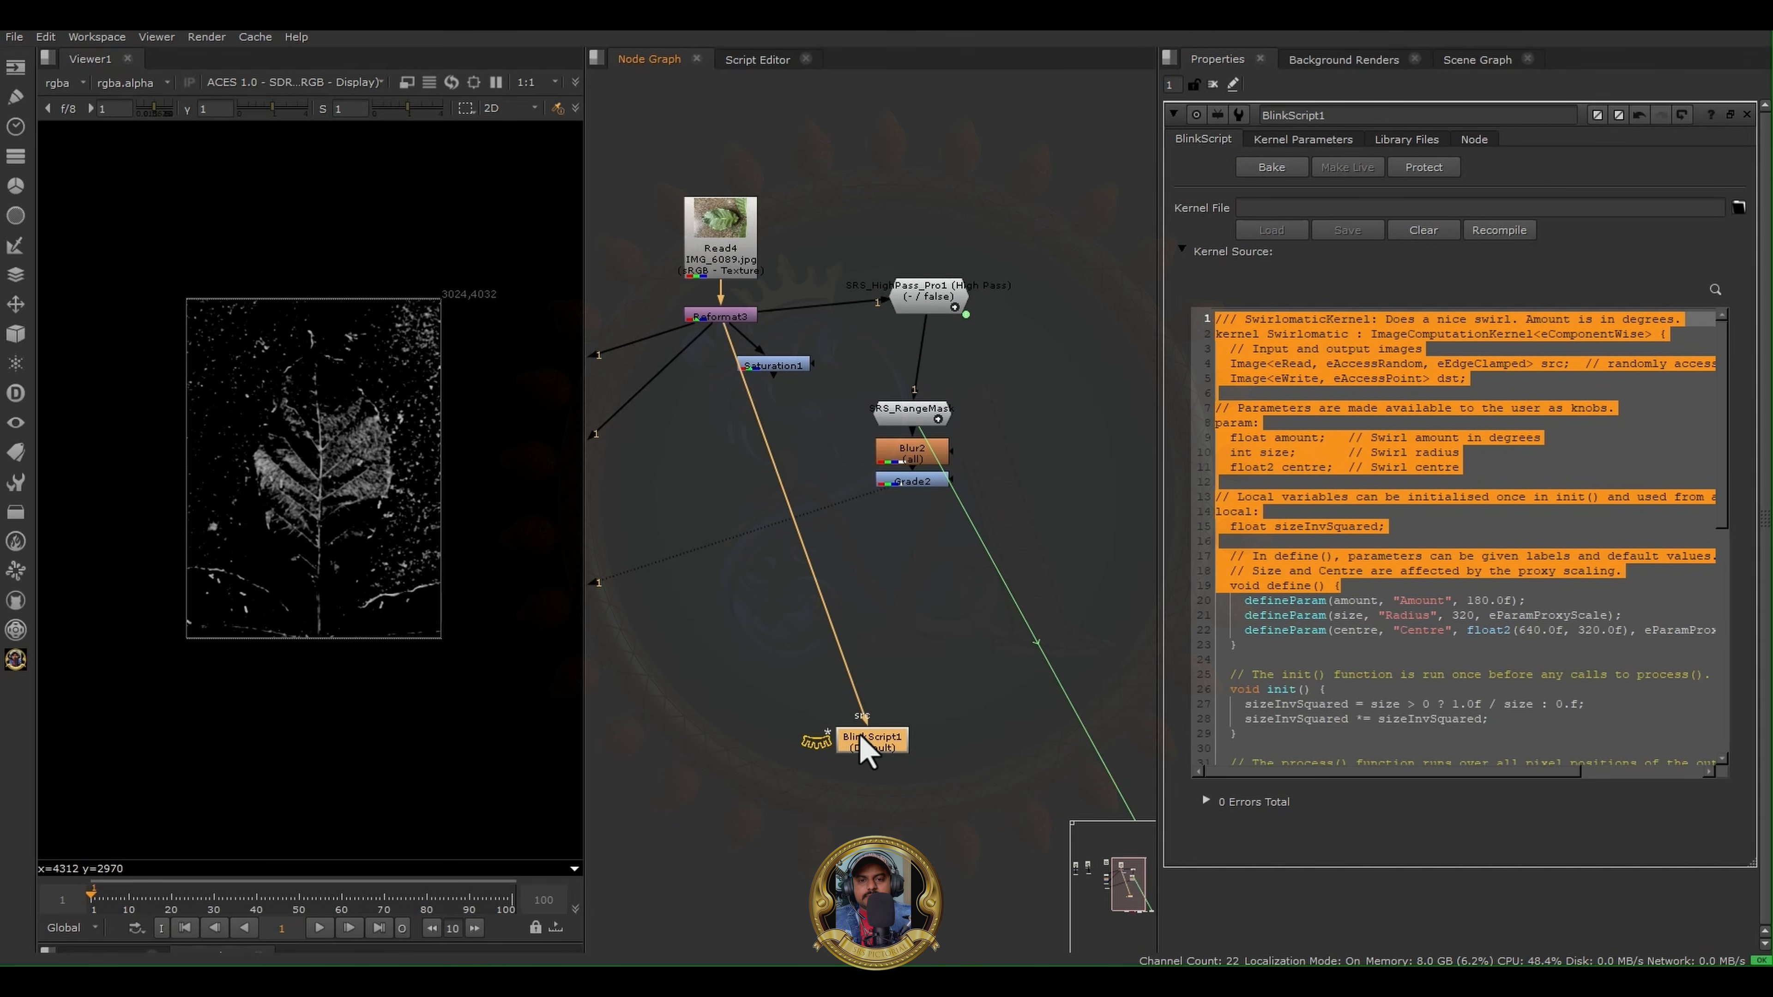
pyautogui.press('1')
pyautogui.scroll(3, 317, 529)
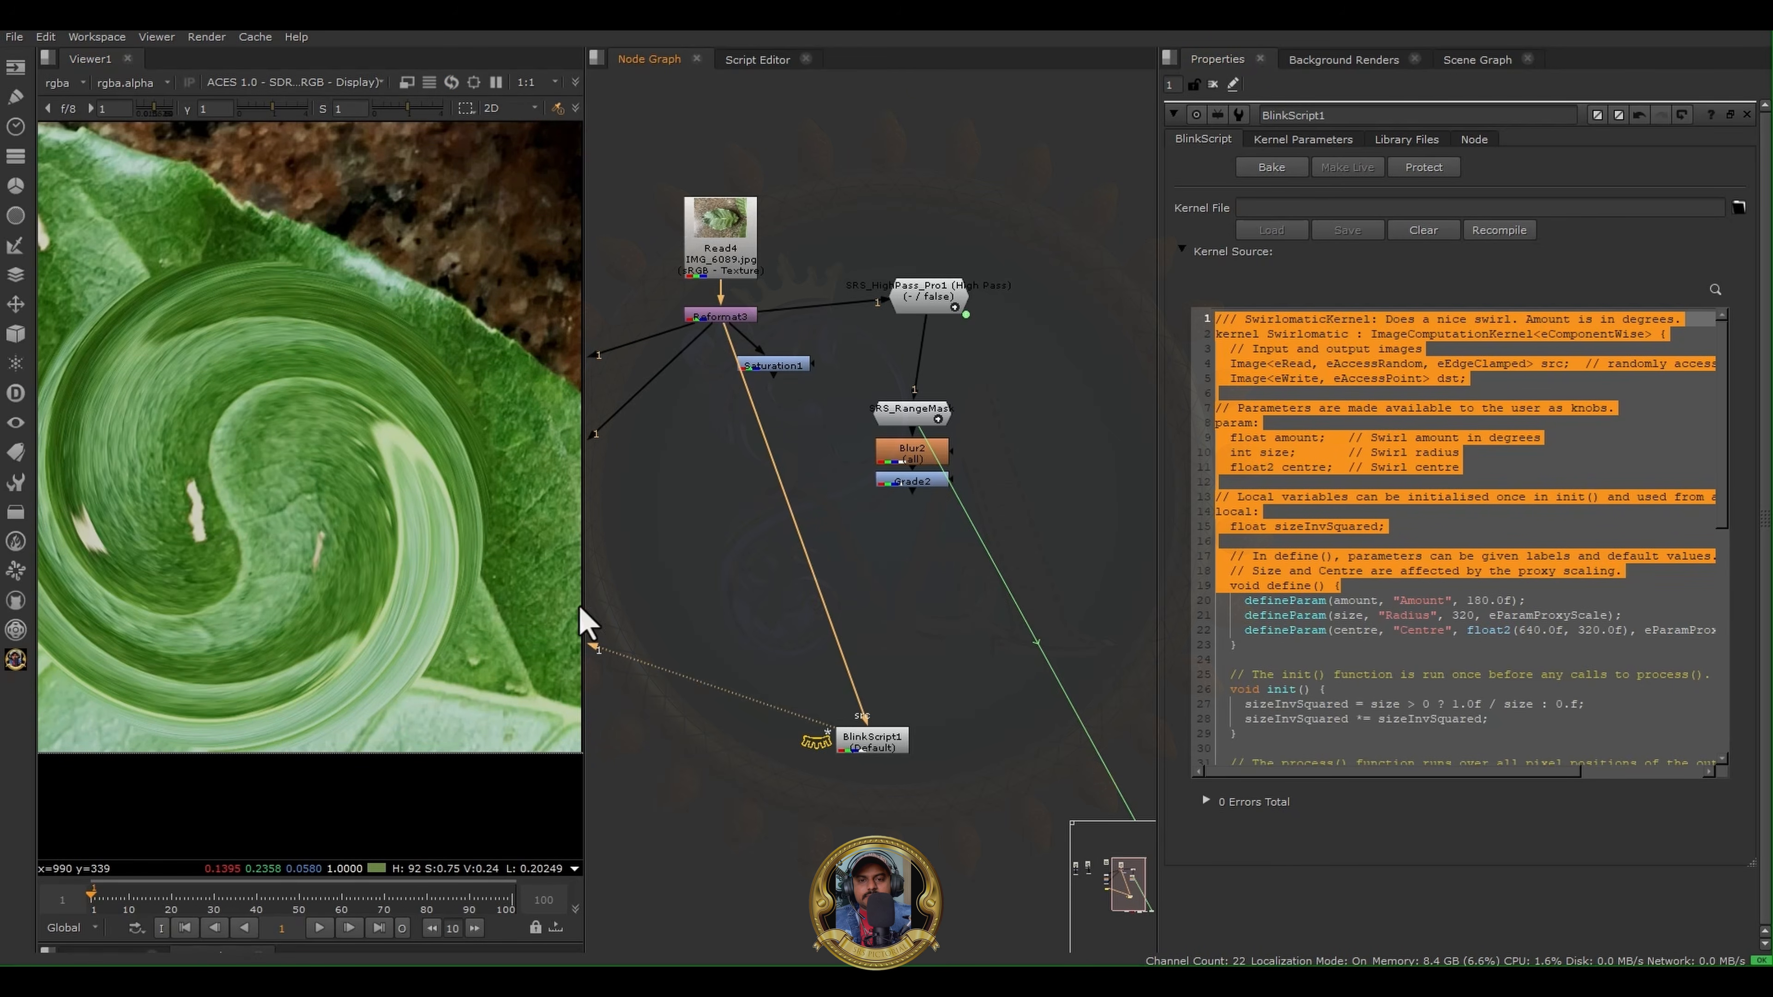
pyautogui.scroll(-1, 282, 422)
pyautogui.moveTo(872, 581); pyautogui.dragTo(1028, 546, button='middle')
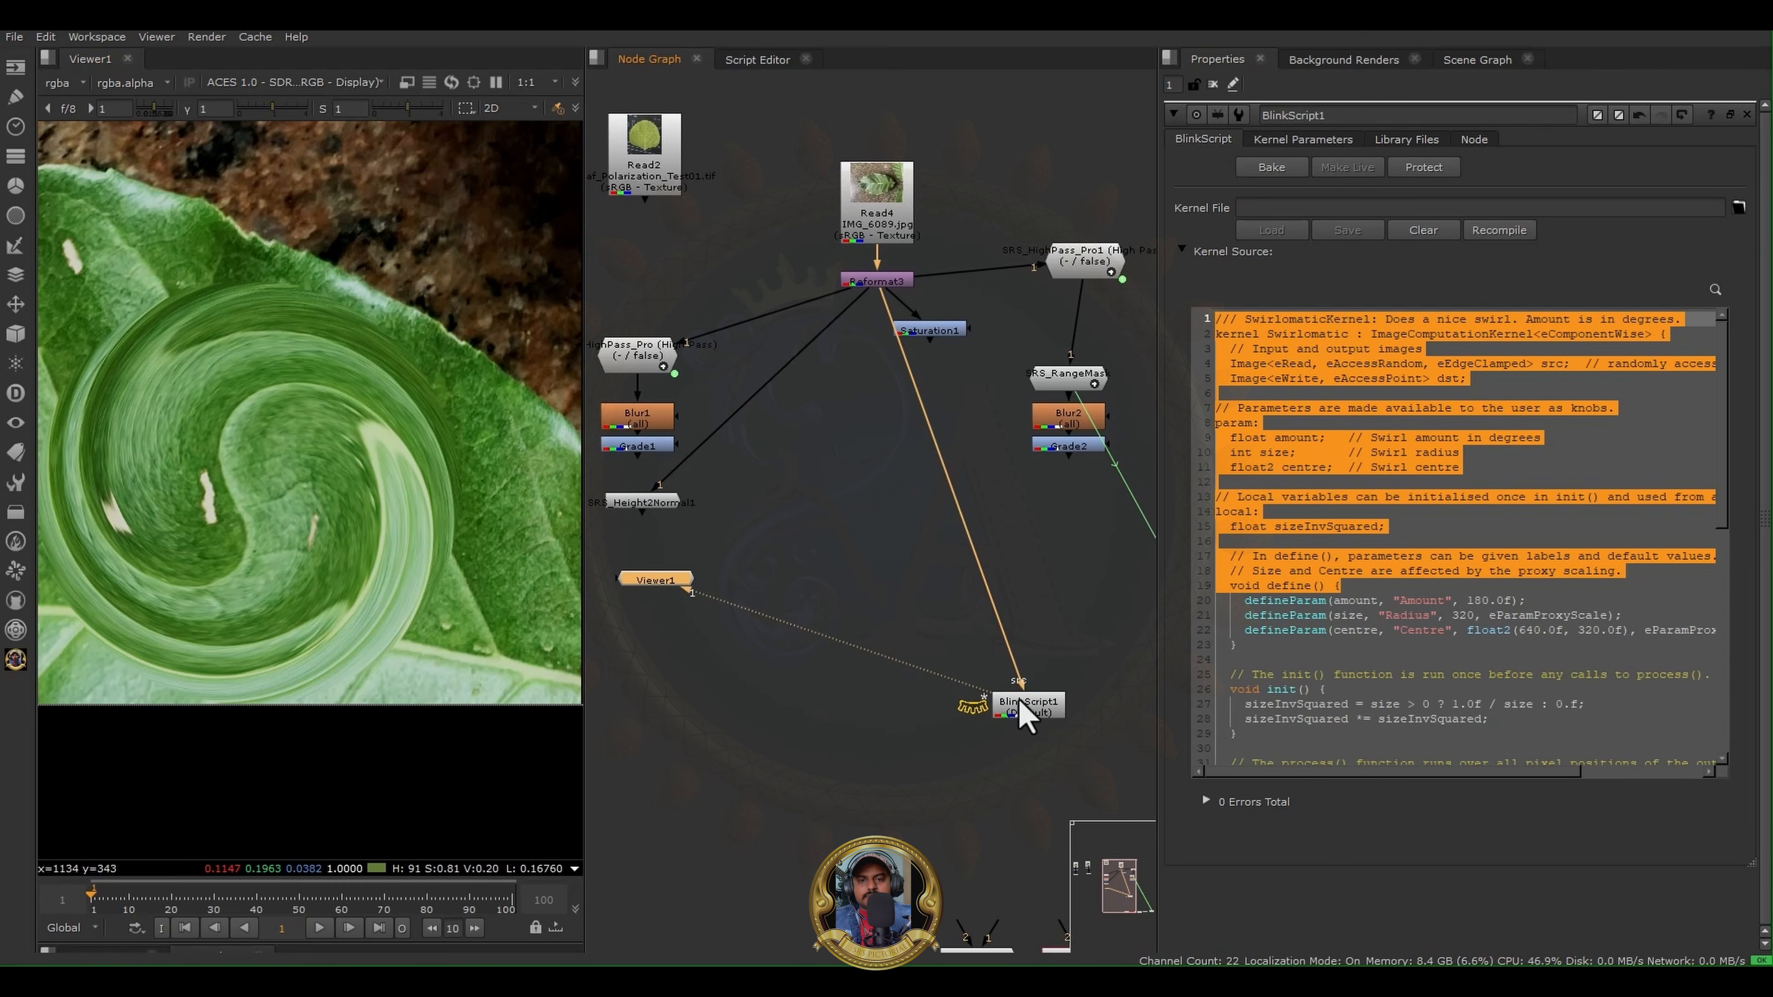
pyautogui.click(1018, 702)
pyautogui.press('1')
# - View the outputs of the Height2Normal node and the HighPass Pro node in the Reformat3 leaf tree
pyautogui.click(642, 503)
pyautogui.press('1')
pyautogui.moveTo(749, 532); pyautogui.dragTo(864, 578, button='middle')
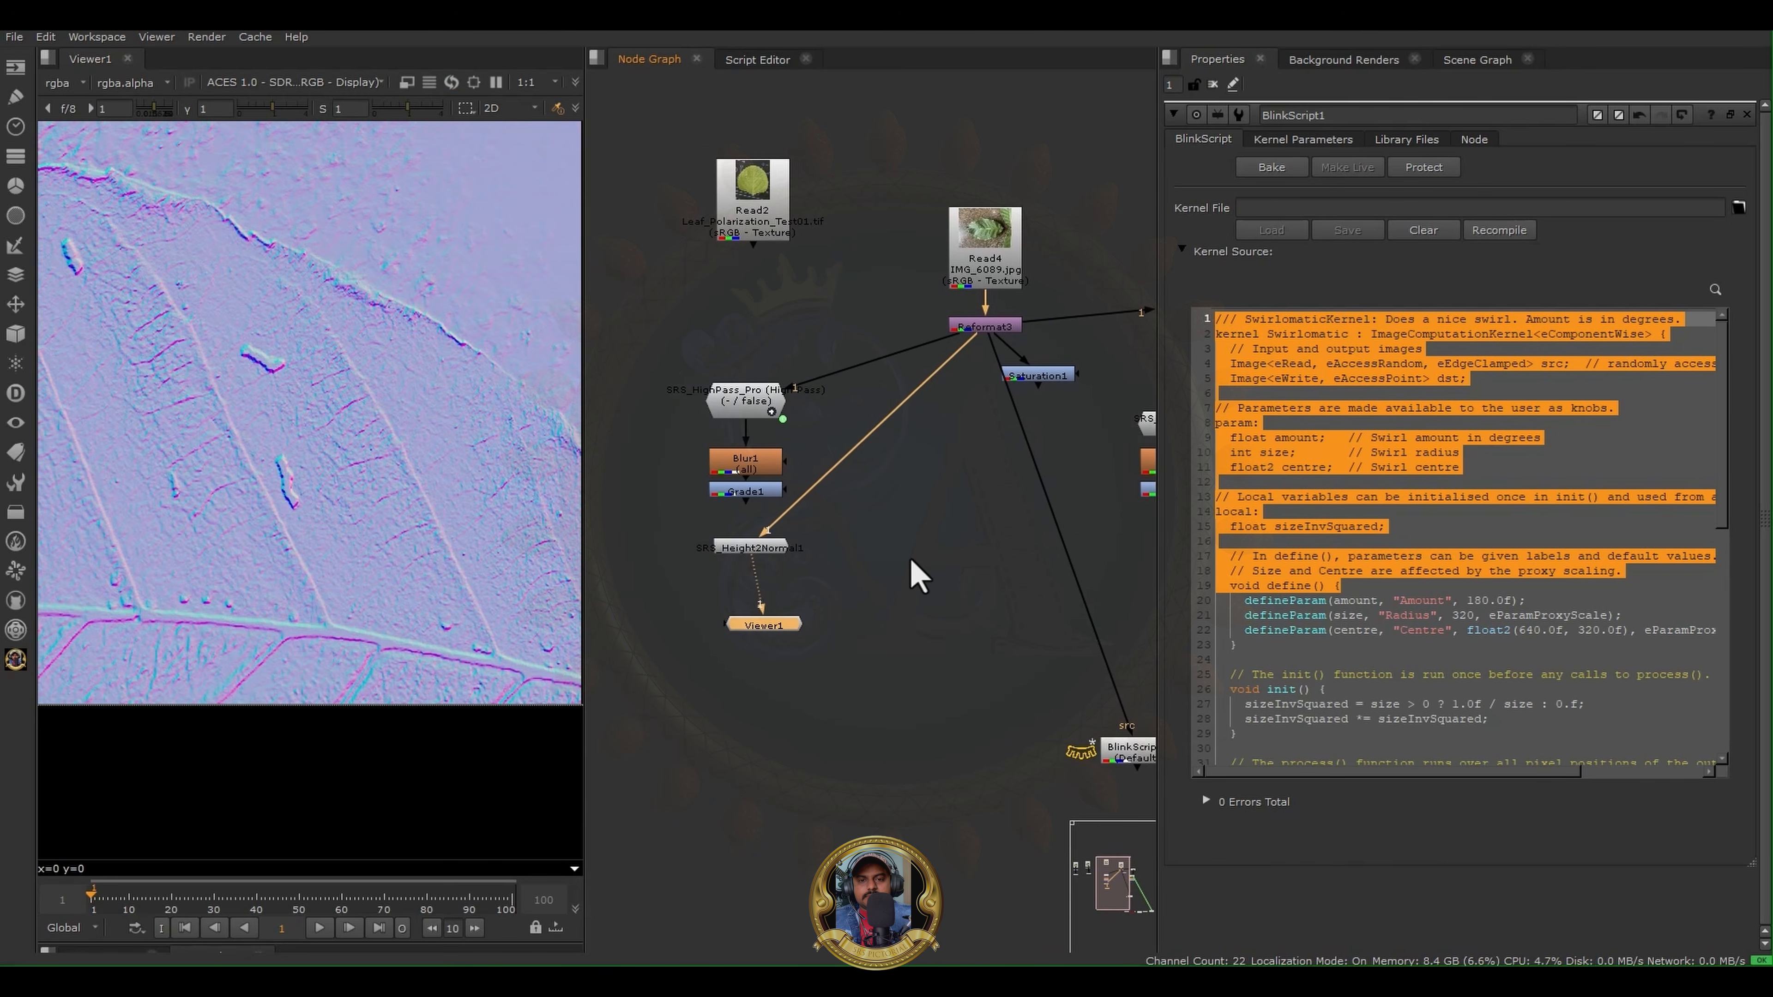
pyautogui.click(765, 419)
pyautogui.press('1')
pyautogui.scroll(-3, 702, 336)
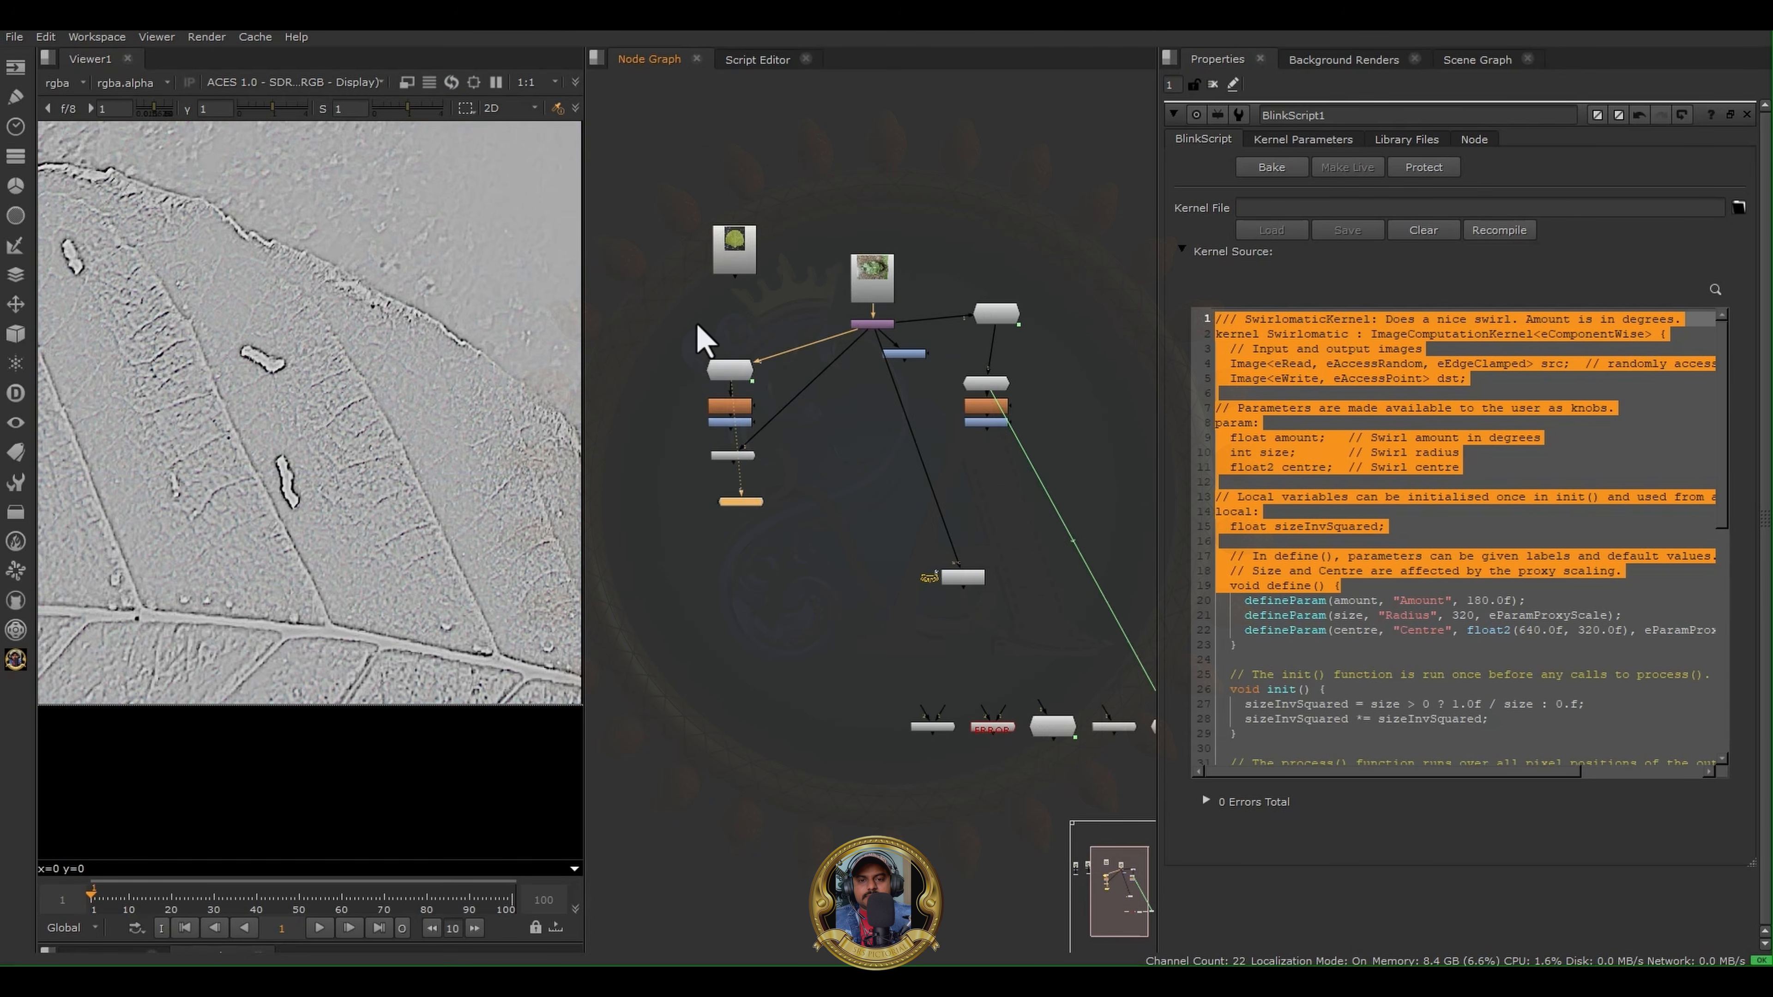
# - View the SRS Polarized Engine Pro output below Reformat2 and inspect the leaf surface up close
pyautogui.moveTo(614, 337); pyautogui.dragTo(821, 357, button='middle')
pyautogui.scroll(3, 852, 401)
pyautogui.click(852, 458)
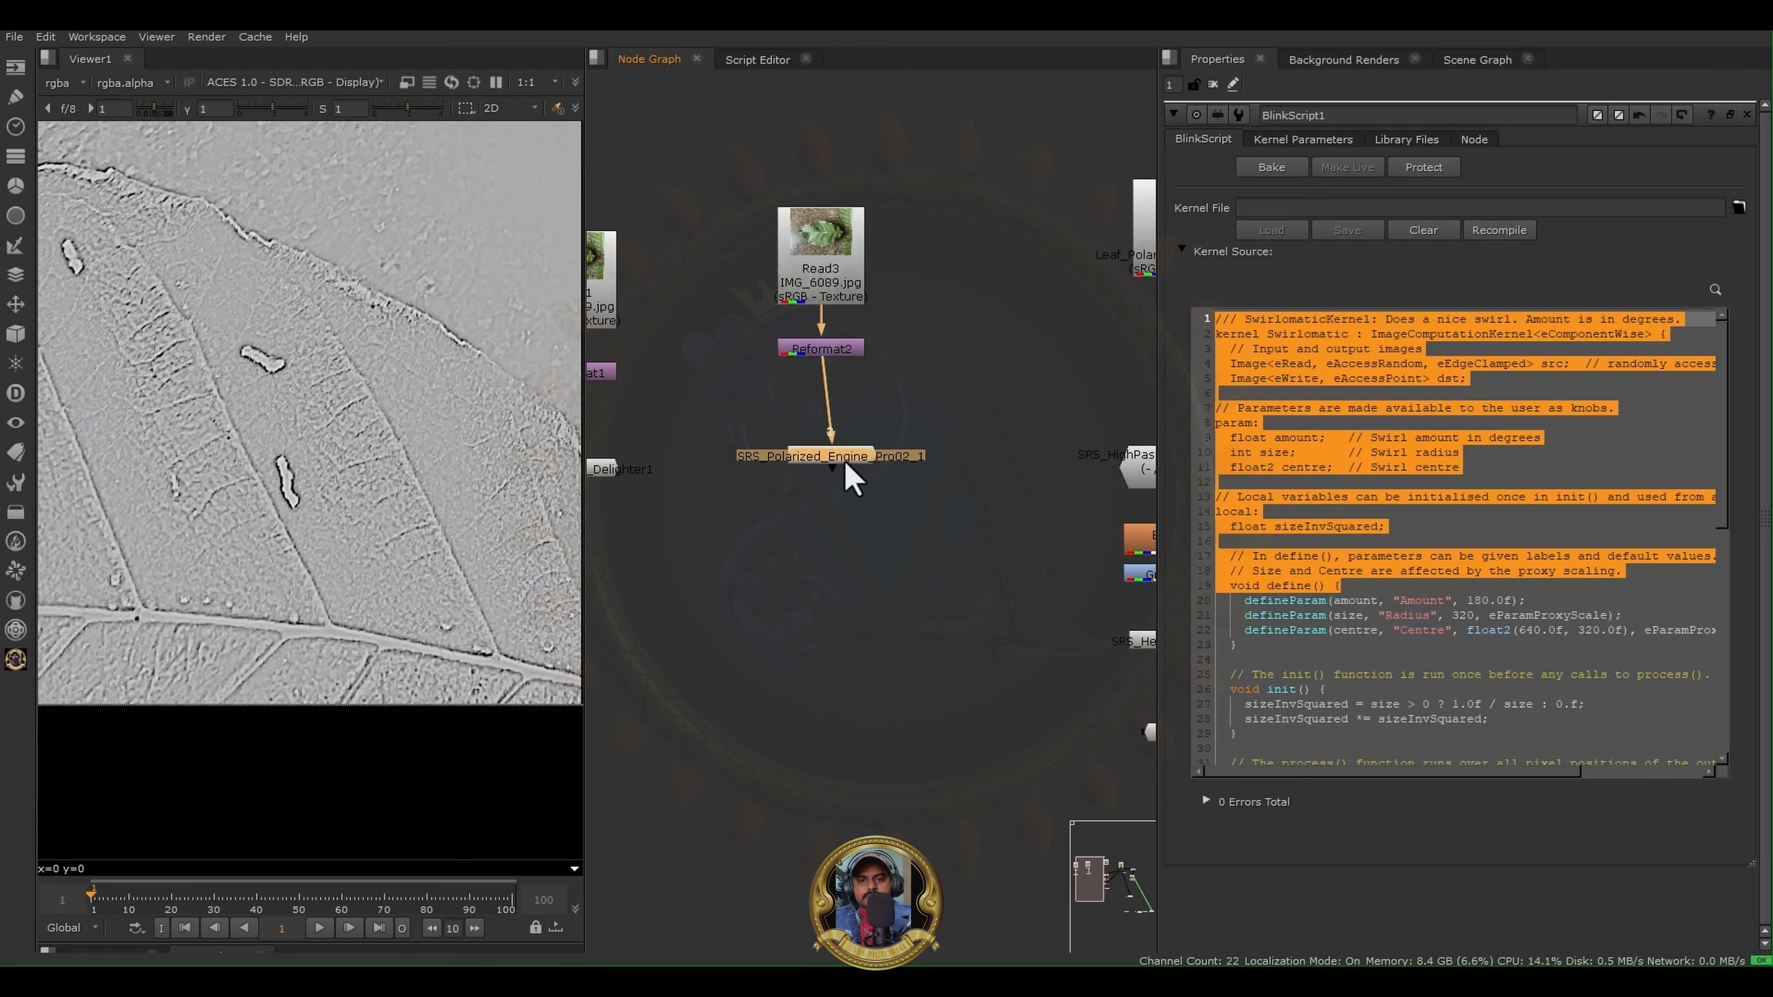
pyautogui.press('1')
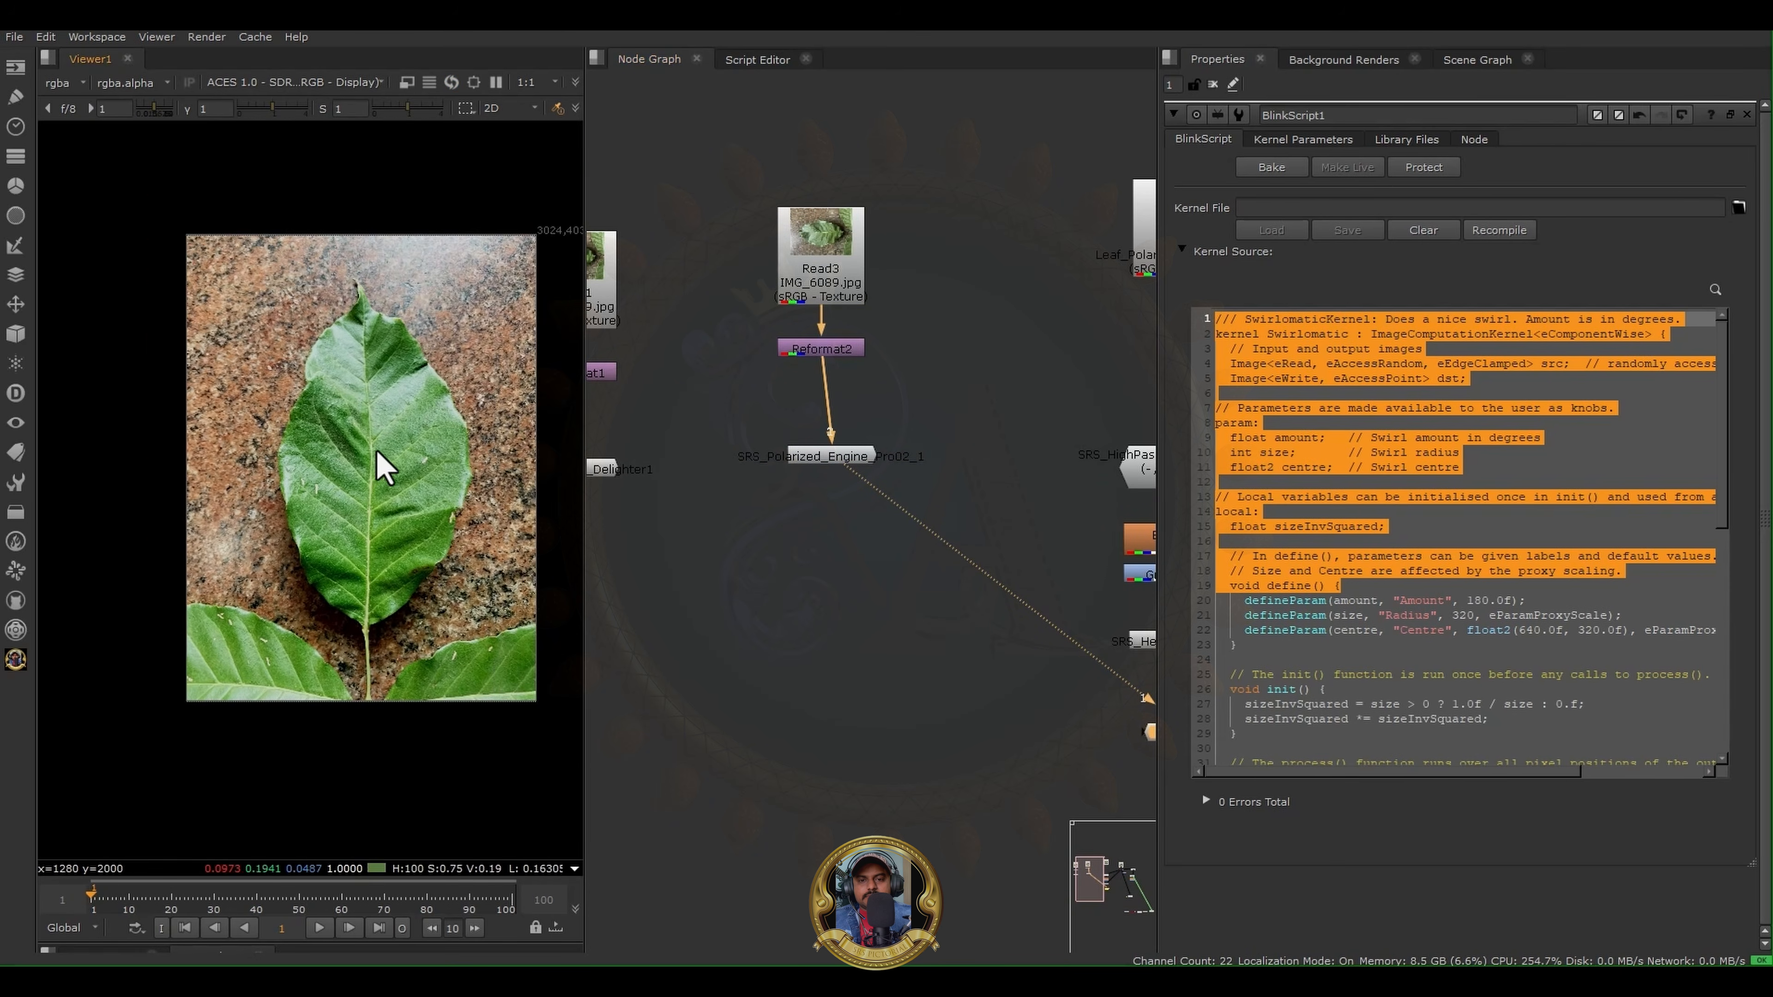
pyautogui.moveTo(906, 431); pyautogui.dragTo(1011, 447, button='middle')
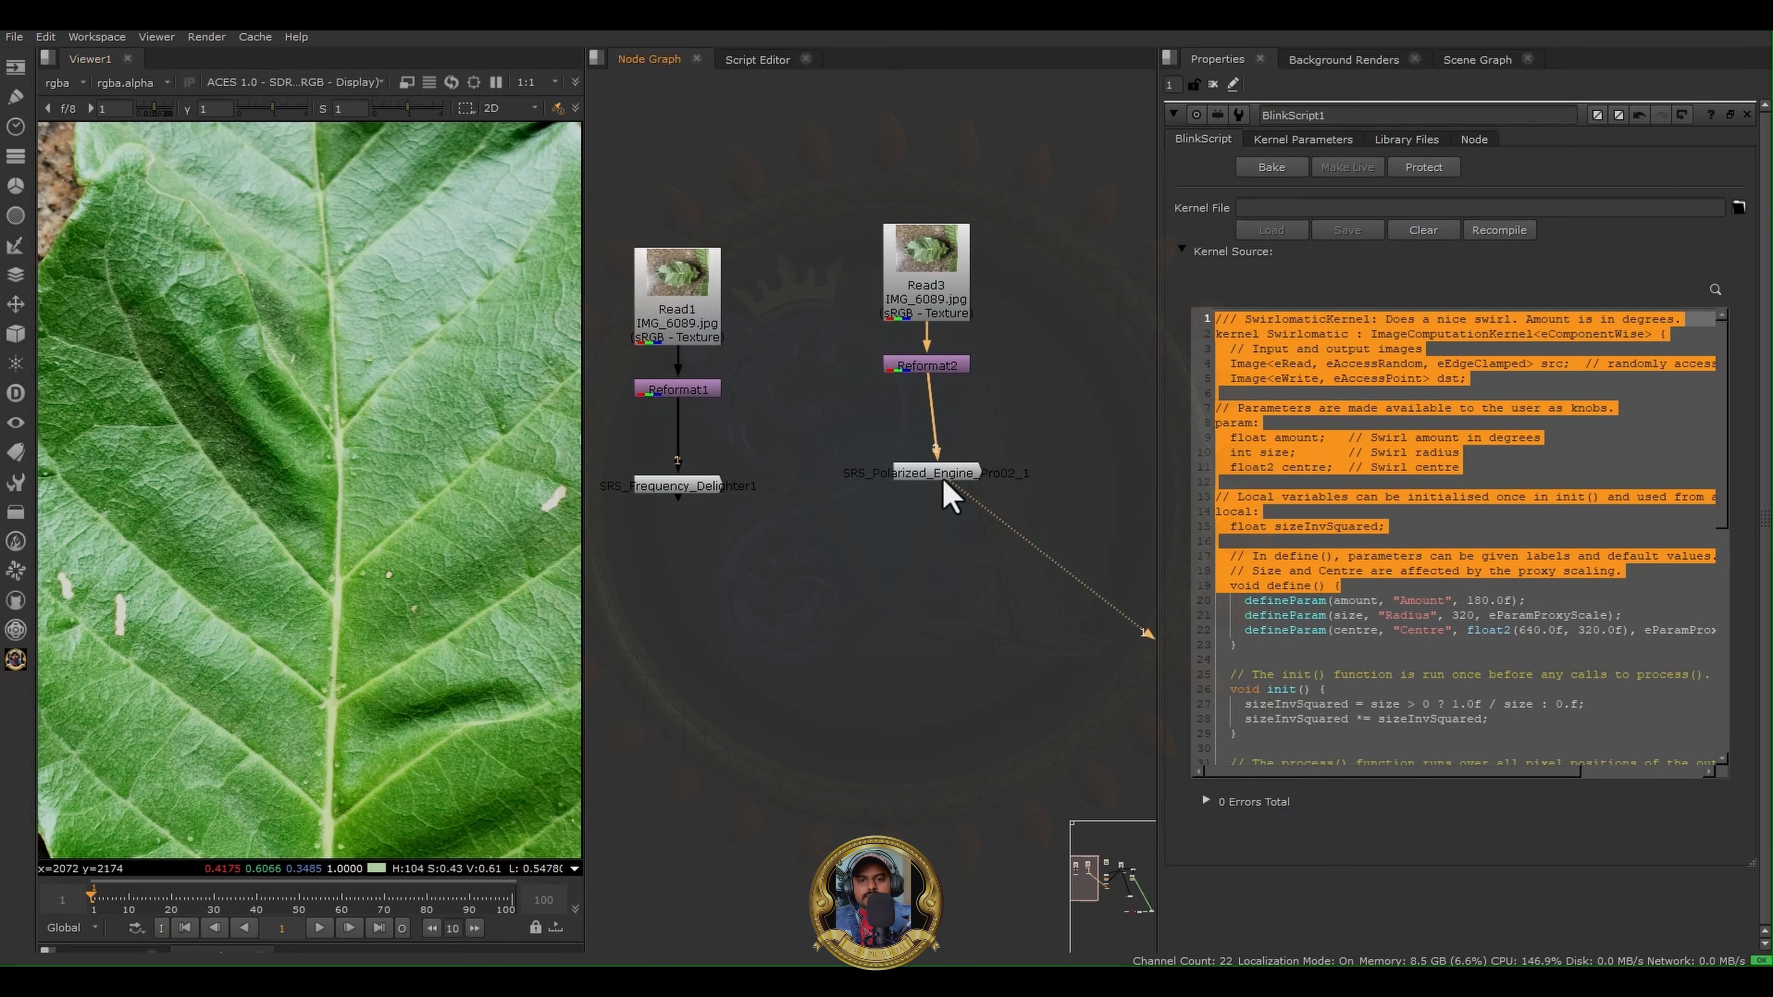
pyautogui.moveTo(942, 478)
pyautogui.mouseDown()
pyautogui.moveTo(904, 482)
pyautogui.moveTo(927, 486)
pyautogui.mouseUp()
# - Survey all the node trees, including the Reformat3 branches with the HighPass Pro and Range Mask nodes
pyautogui.scroll(-3, 902, 544)
pyautogui.scroll(-4, 831, 587)
pyautogui.moveTo(755, 563); pyautogui.dragTo(613, 519, button='middle')
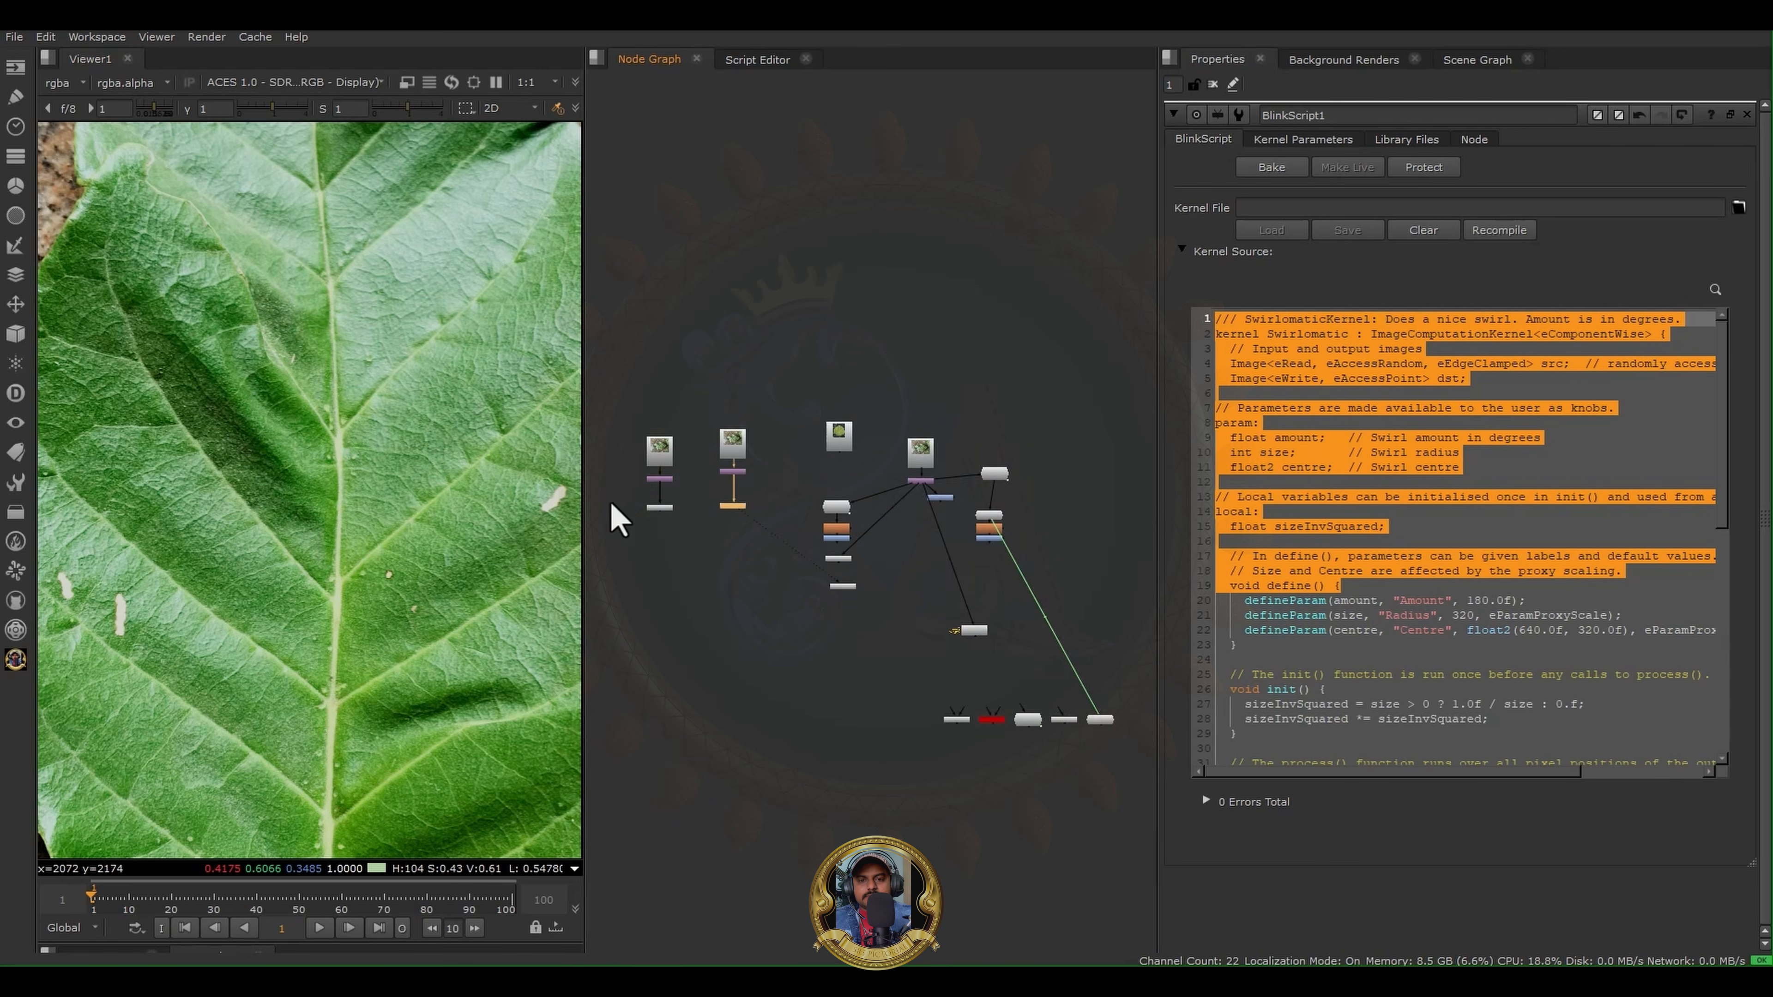
pyautogui.scroll(4, 996, 493)
pyautogui.moveTo(997, 493); pyautogui.dragTo(857, 457, button='middle')
pyautogui.scroll(2, 848, 454)
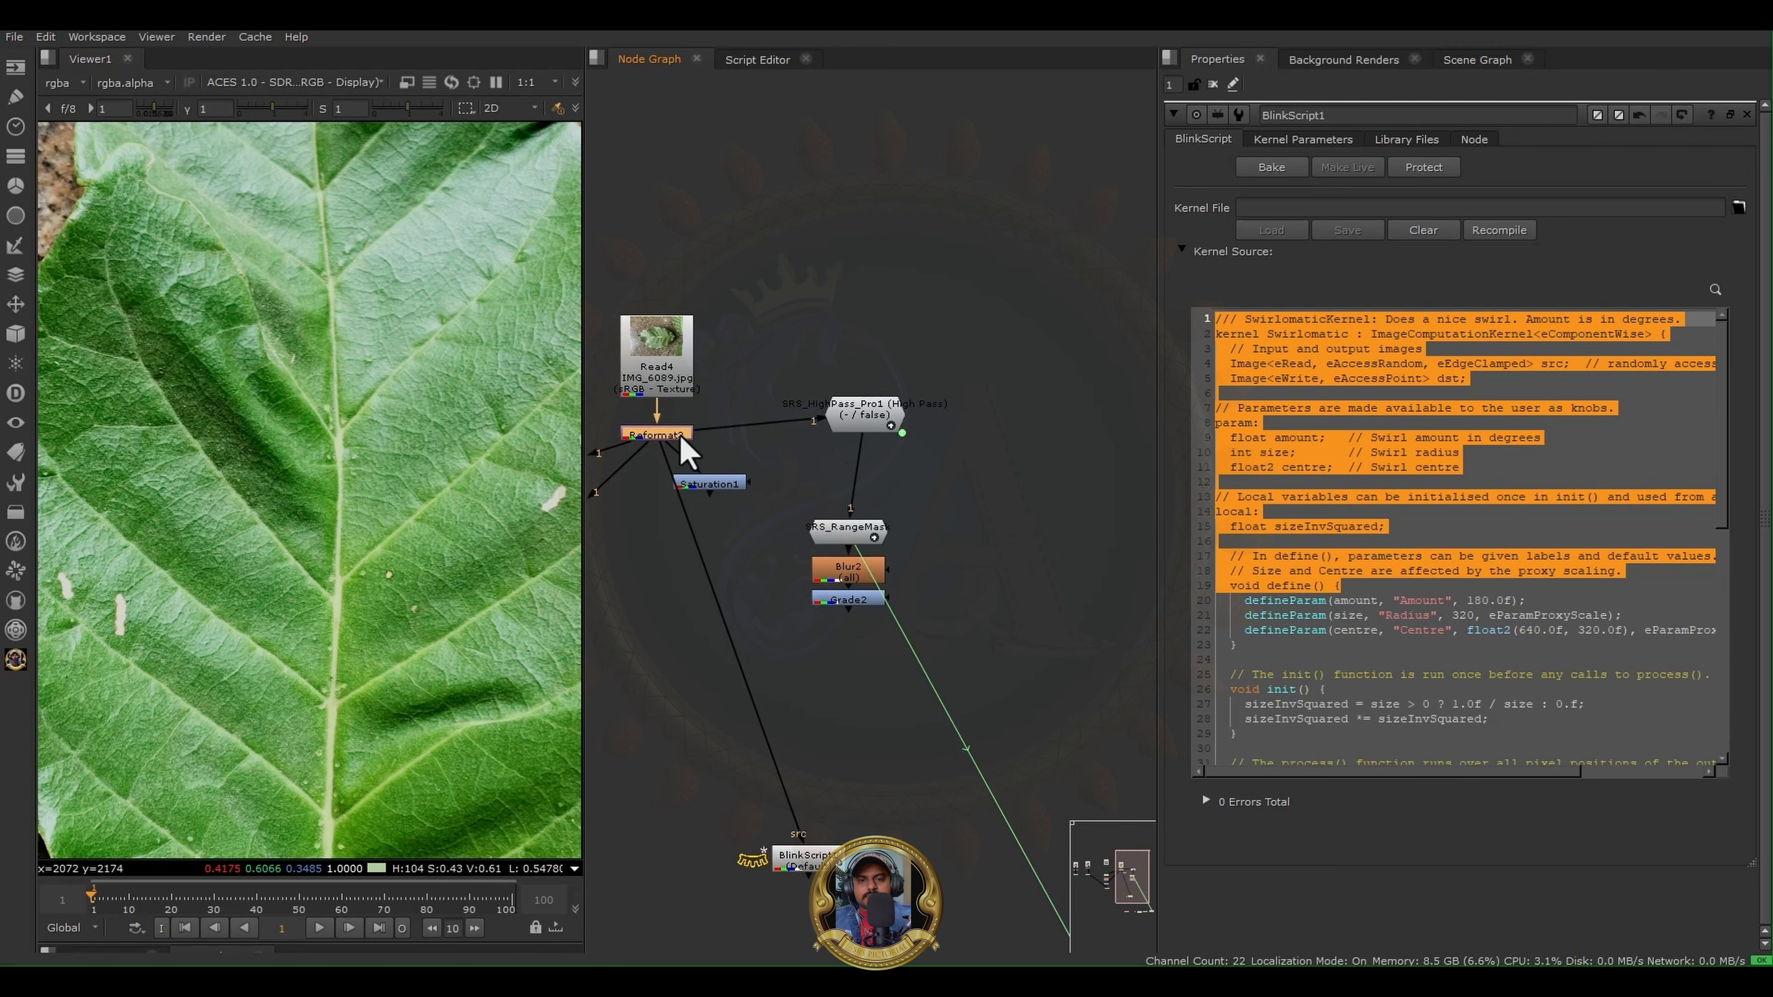
pyautogui.scroll(-2, 822, 491)
pyautogui.scroll(-2, 1021, 523)
pyautogui.scroll(-2, 729, 436)
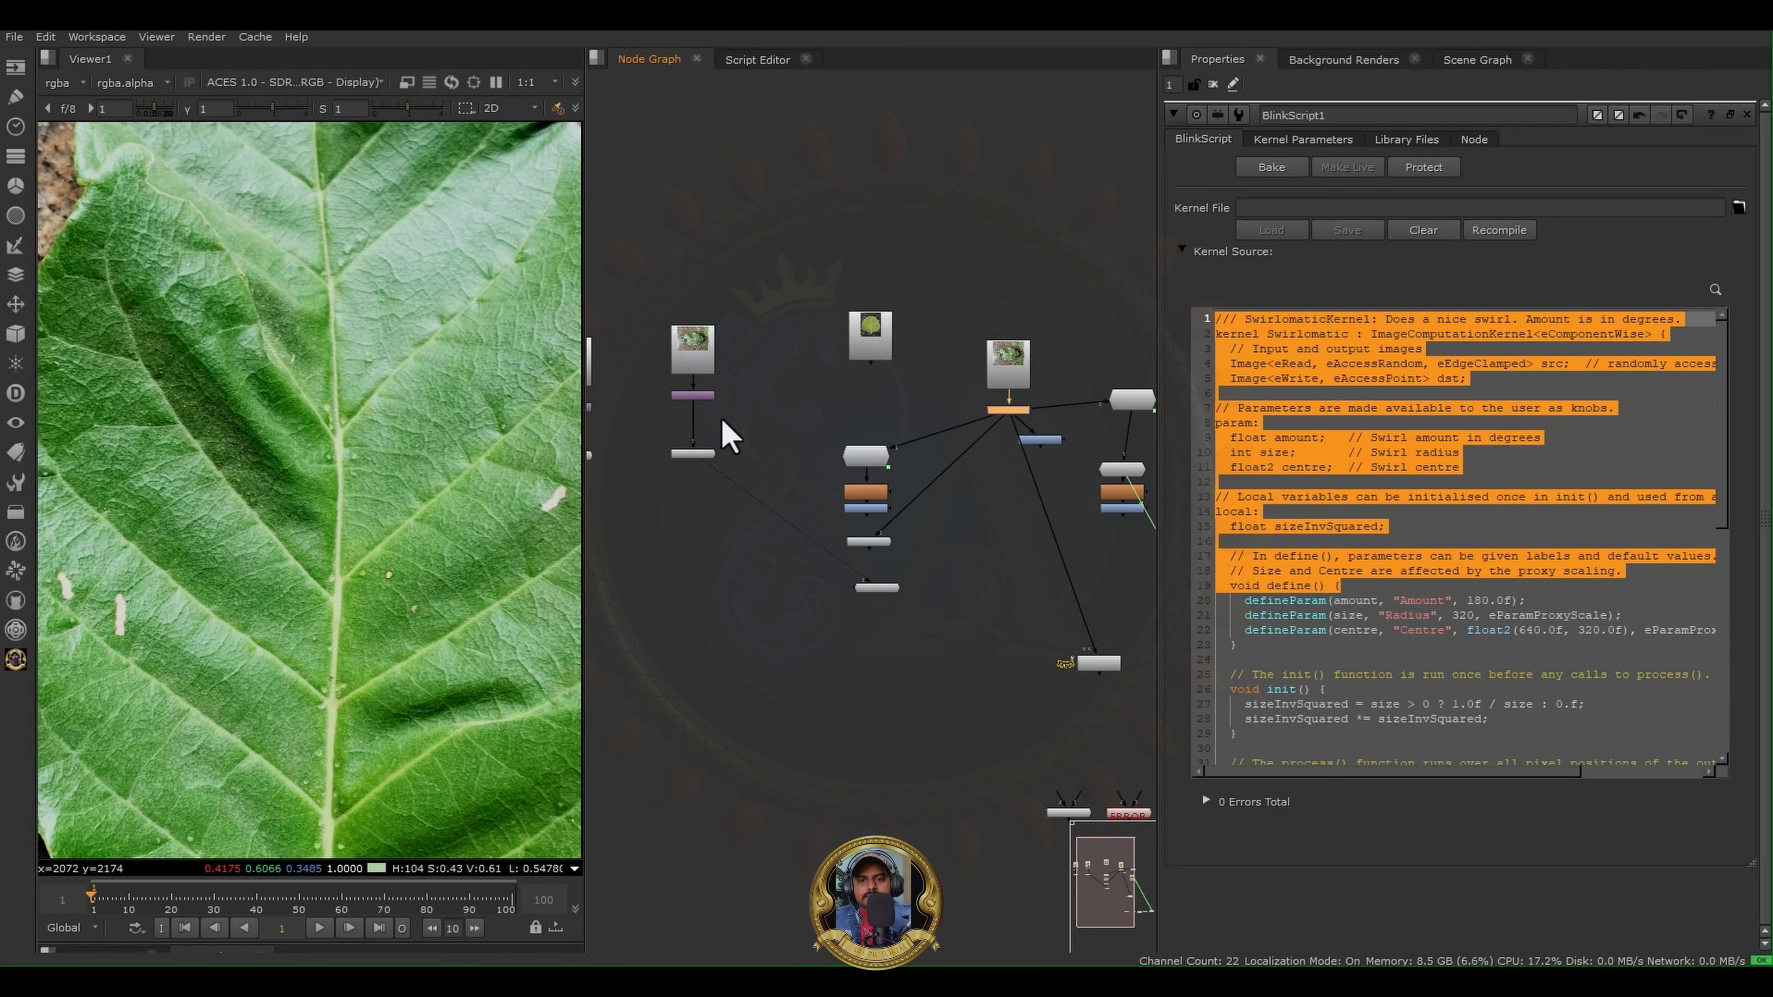
# - View the SRS Frequency Delighter output below Reformat1 and inspect the whole leaf image
pyautogui.moveTo(722, 421); pyautogui.dragTo(1006, 427, button='middle')
pyautogui.scroll(-3, 1006, 428)
pyautogui.scroll(3, 904, 424)
pyautogui.moveTo(863, 489); pyautogui.dragTo(993, 435)
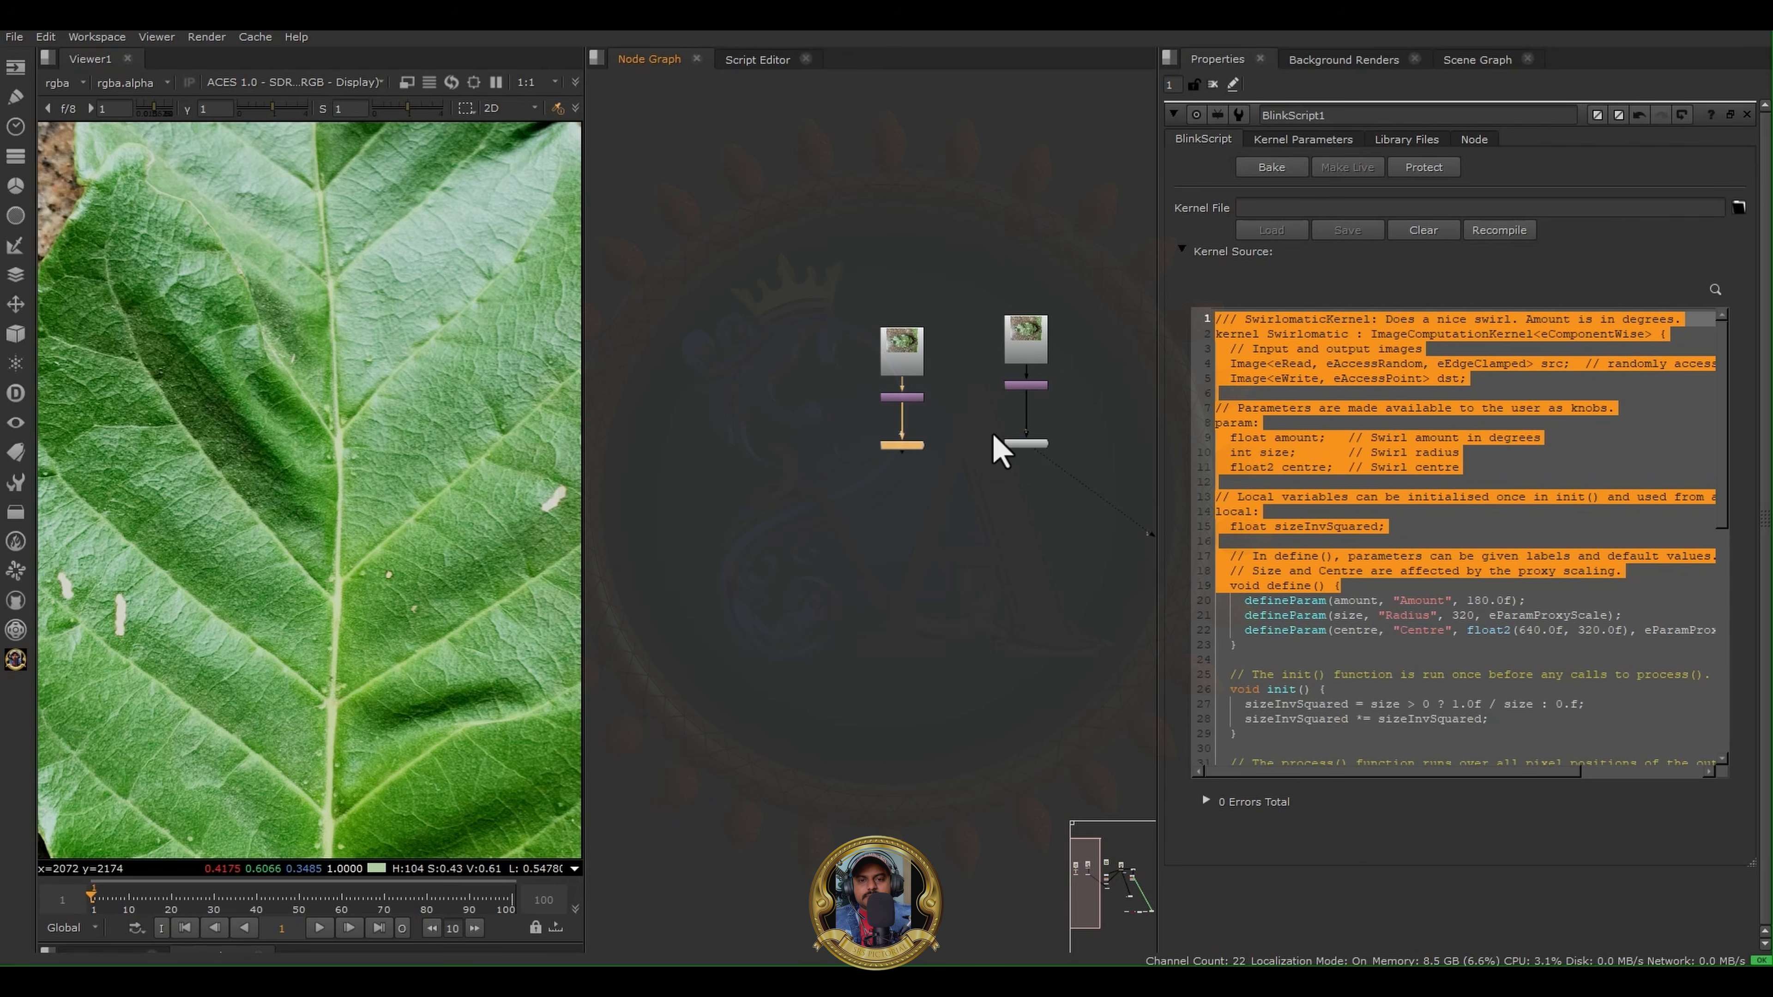
pyautogui.press('1')
pyautogui.moveTo(929, 507); pyautogui.dragTo(773, 570, button='middle')
pyautogui.scroll(-5, 456, 483)
pyautogui.moveTo(456, 483); pyautogui.dragTo(309, 433, button='middle')
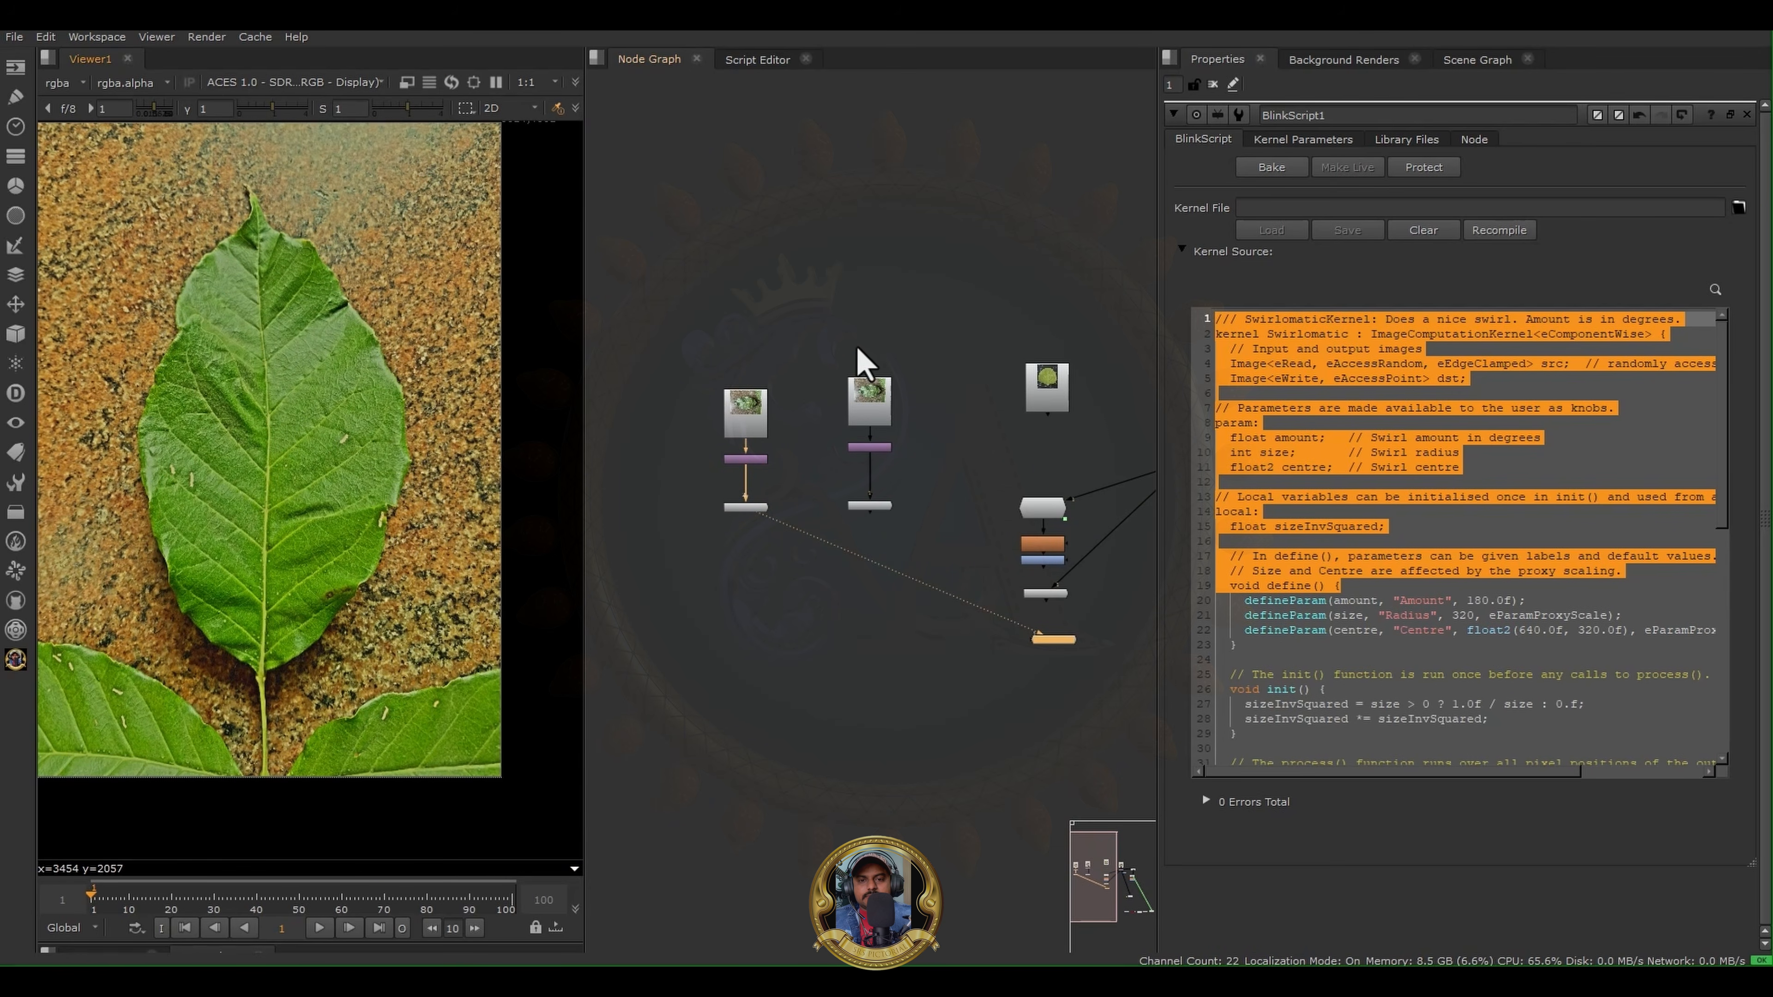
pyautogui.moveTo(912, 312); pyautogui.dragTo(776, 413, button='middle')
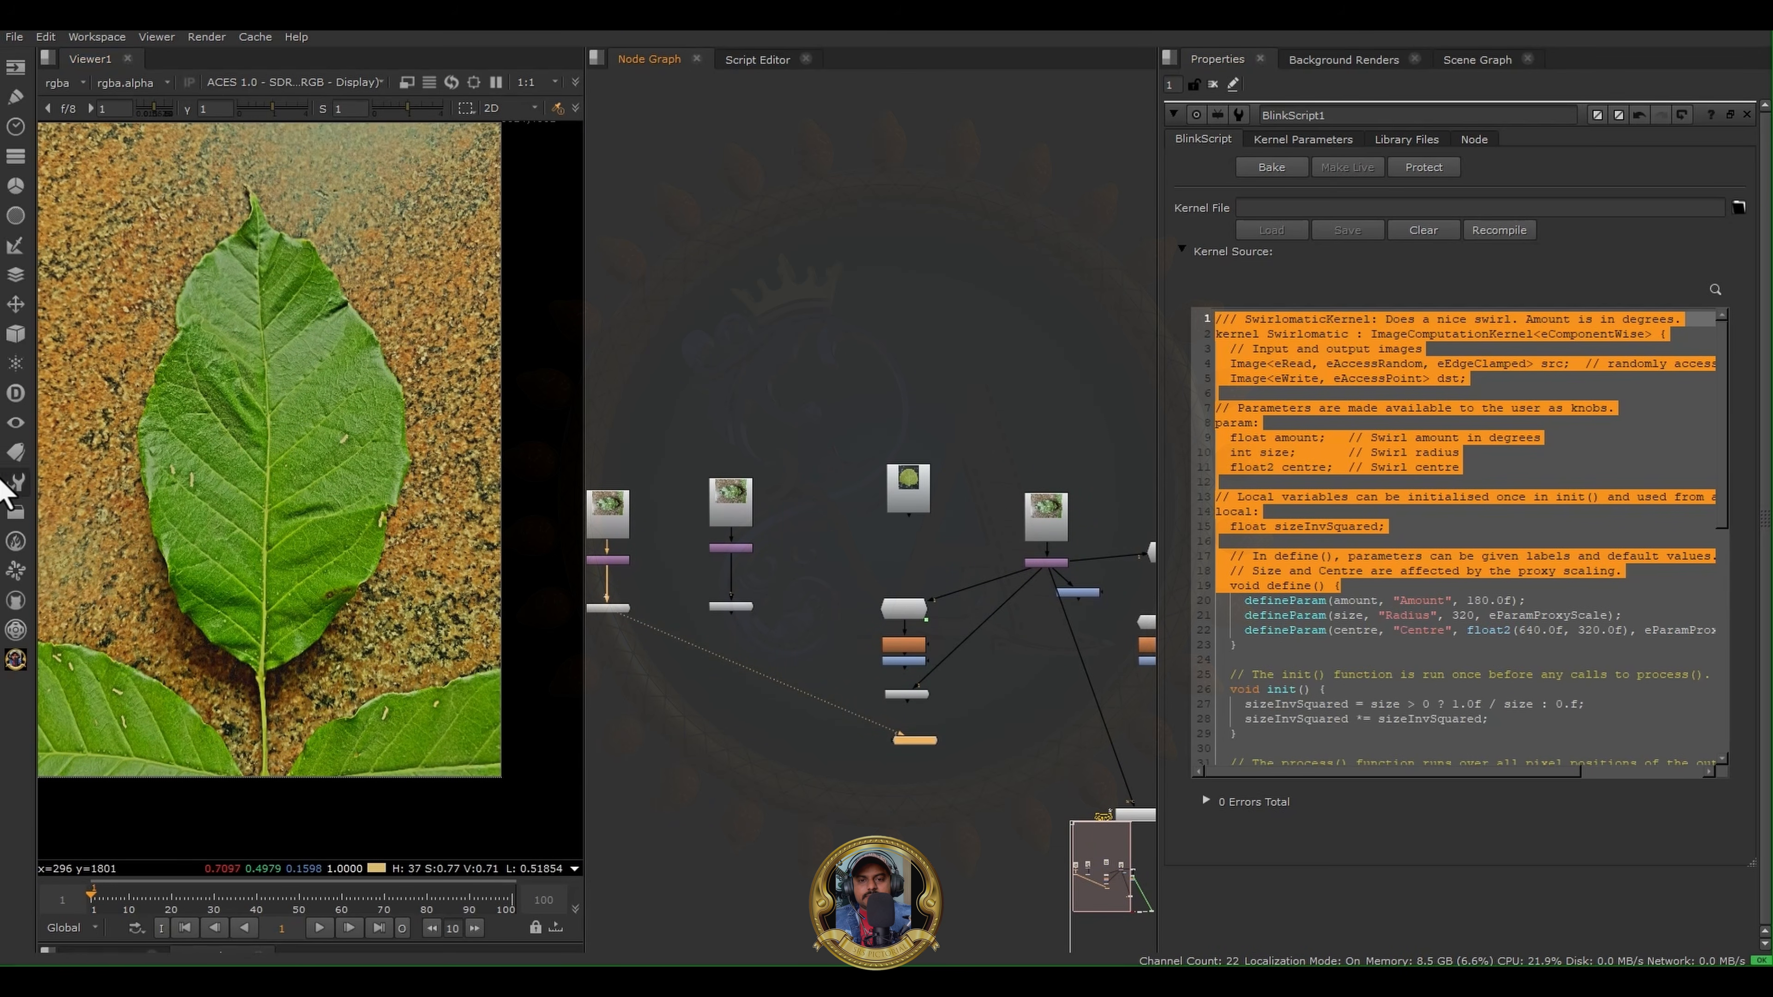
# - Inspect the delighted leaf up close, and show the list of available SRS tools
pyautogui.scroll(2, 336, 475)
pyautogui.moveTo(336, 475); pyautogui.dragTo(411, 499, button='middle')
pyautogui.scroll(-1, 495, 514)
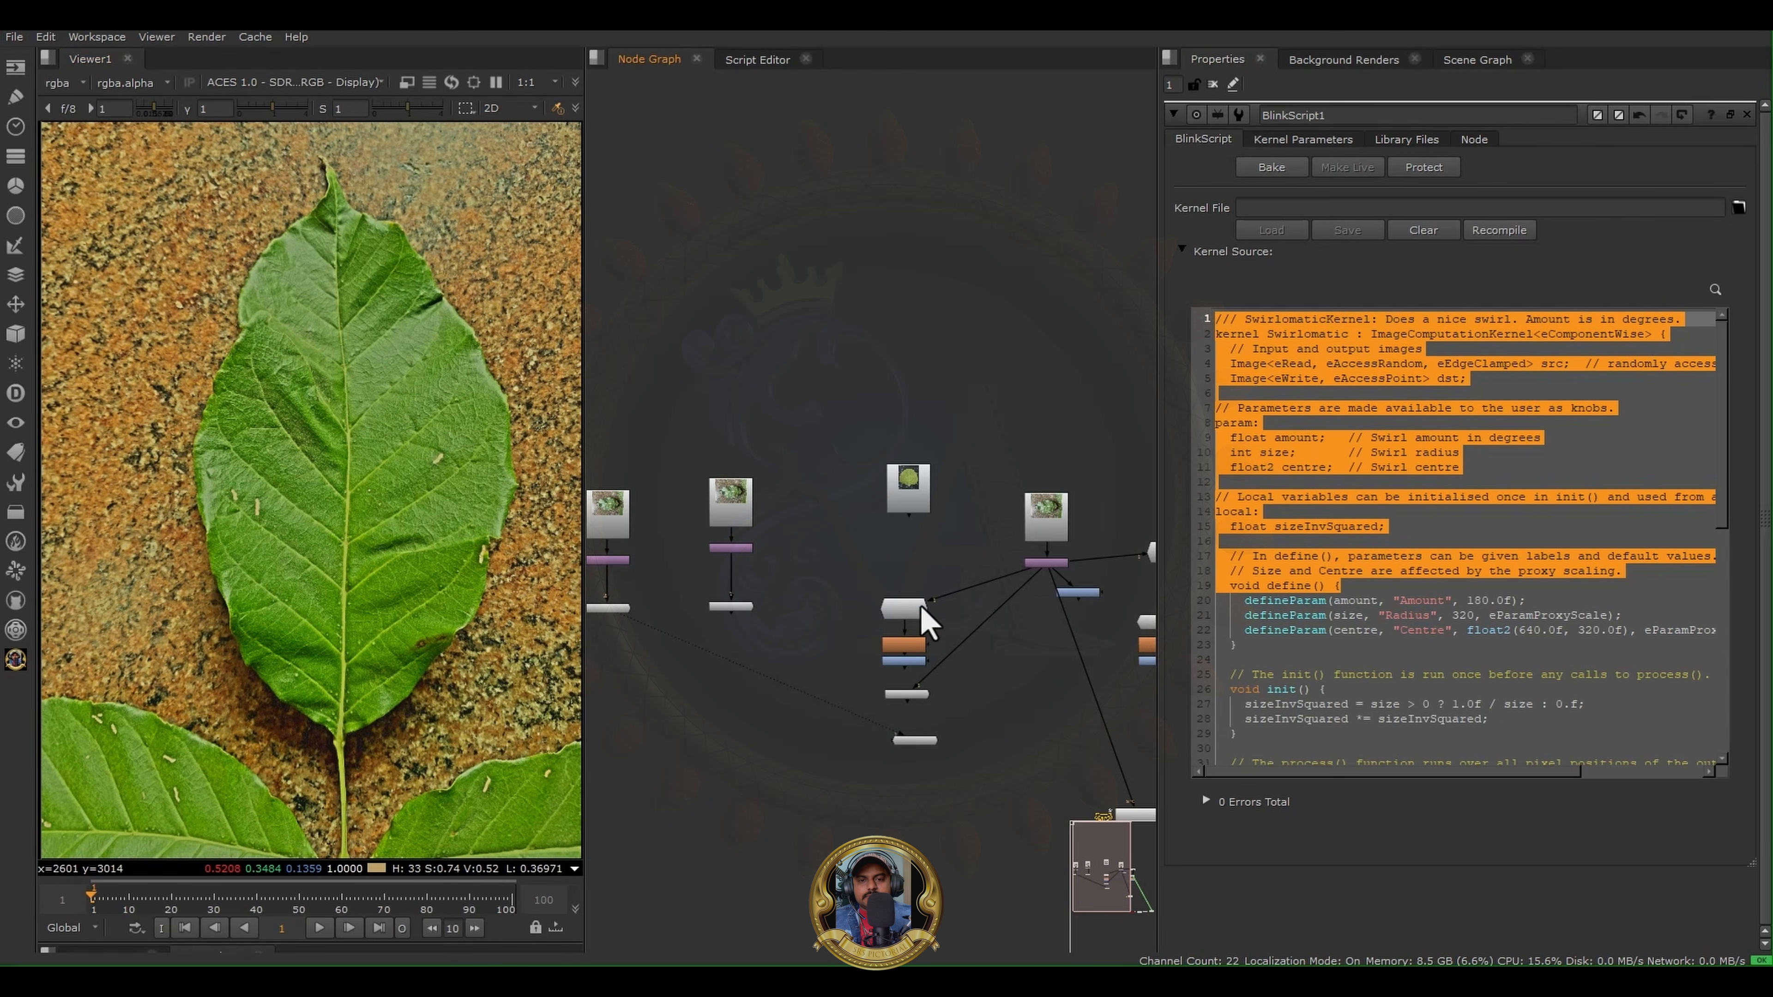
pyautogui.moveTo(1016, 350); pyautogui.dragTo(821, 312, button='middle')
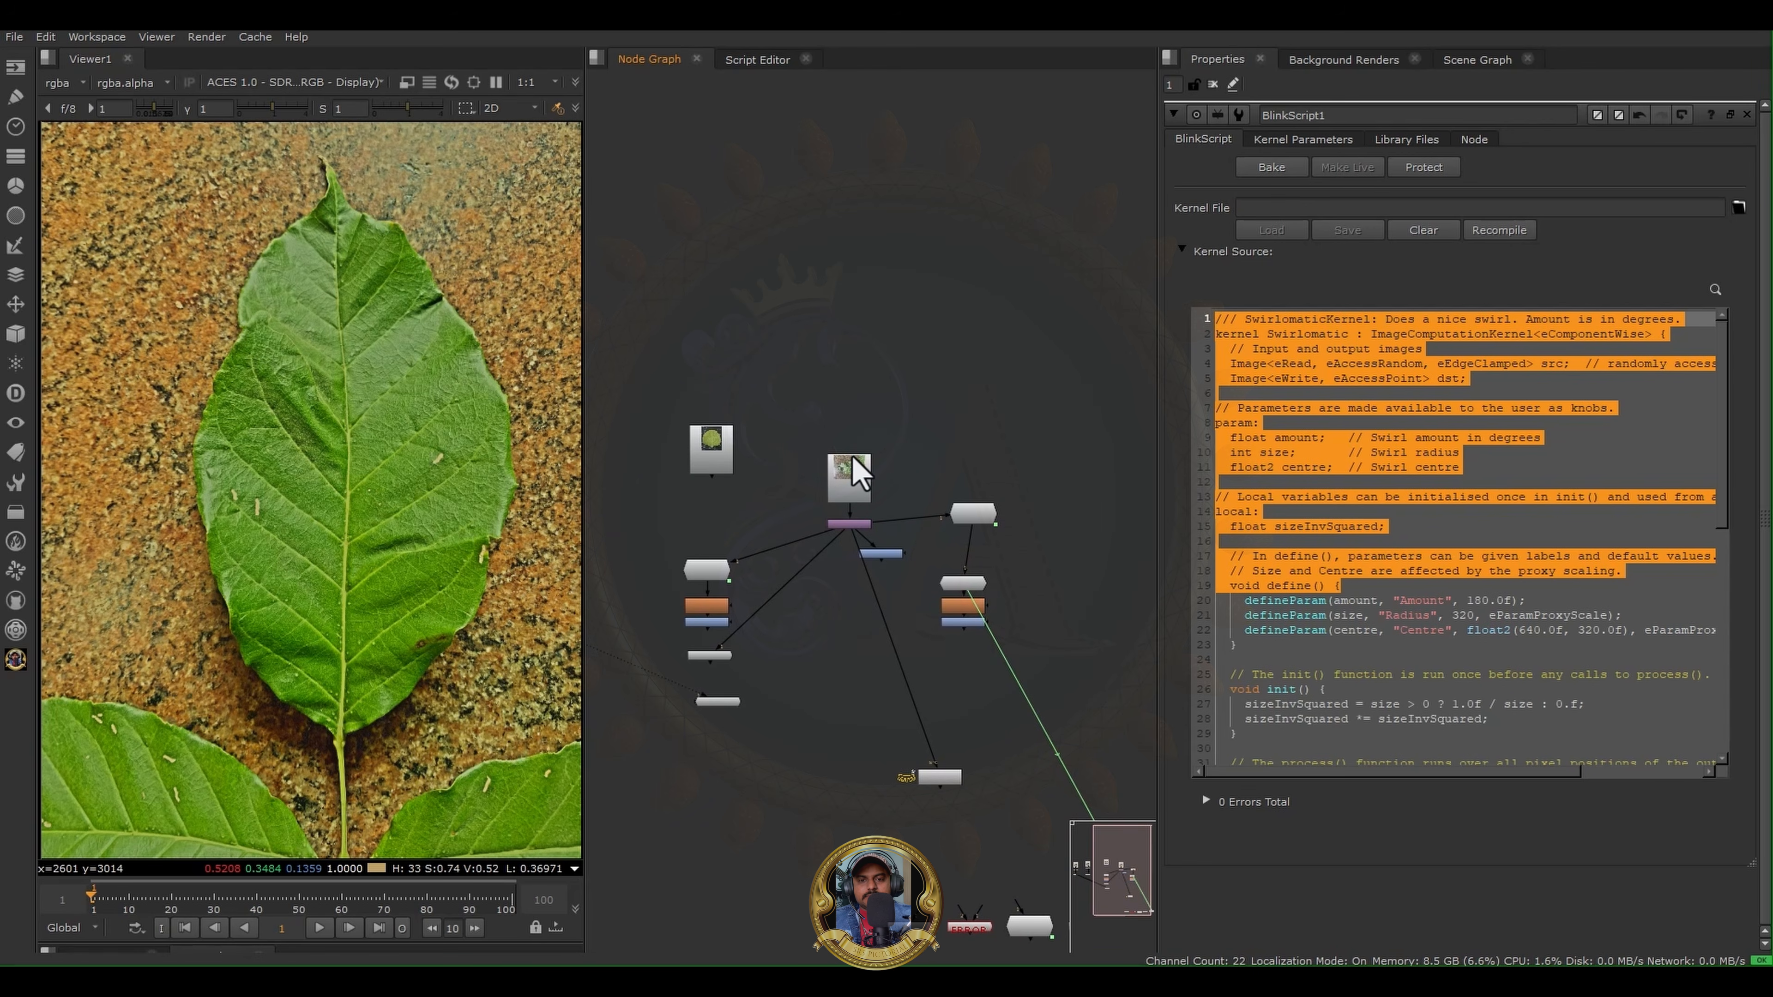
pyautogui.click(15, 660)
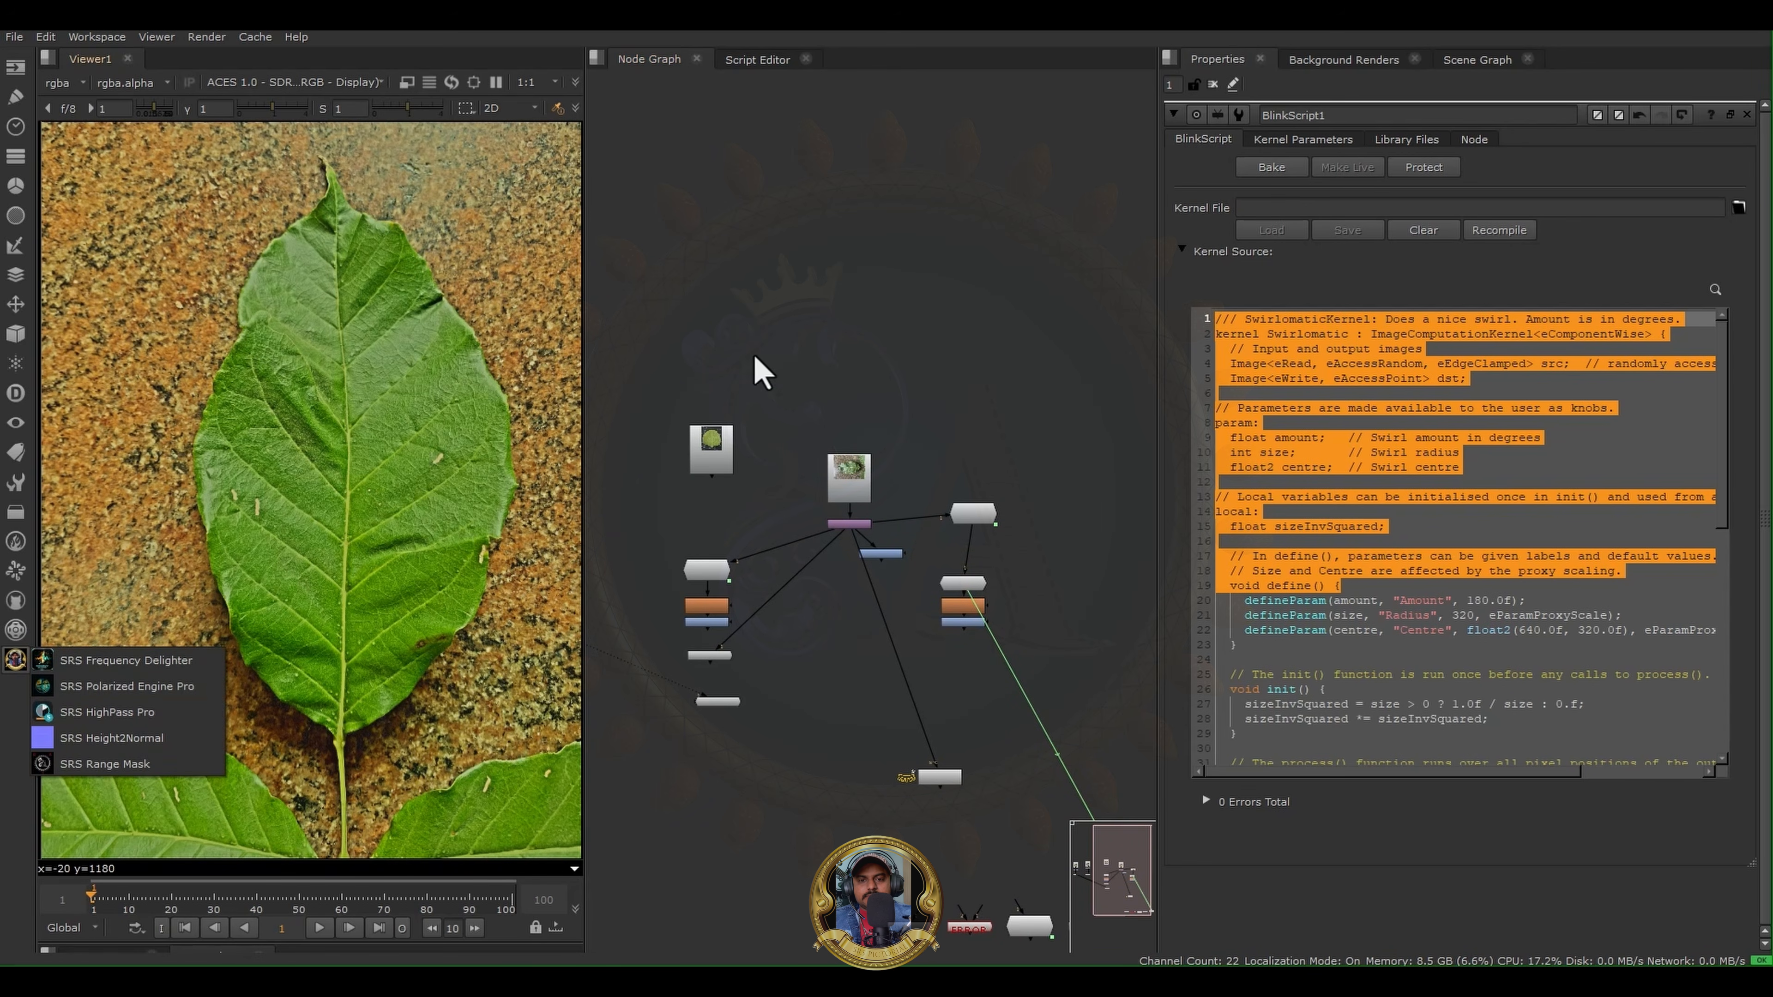
pyautogui.click(869, 296)
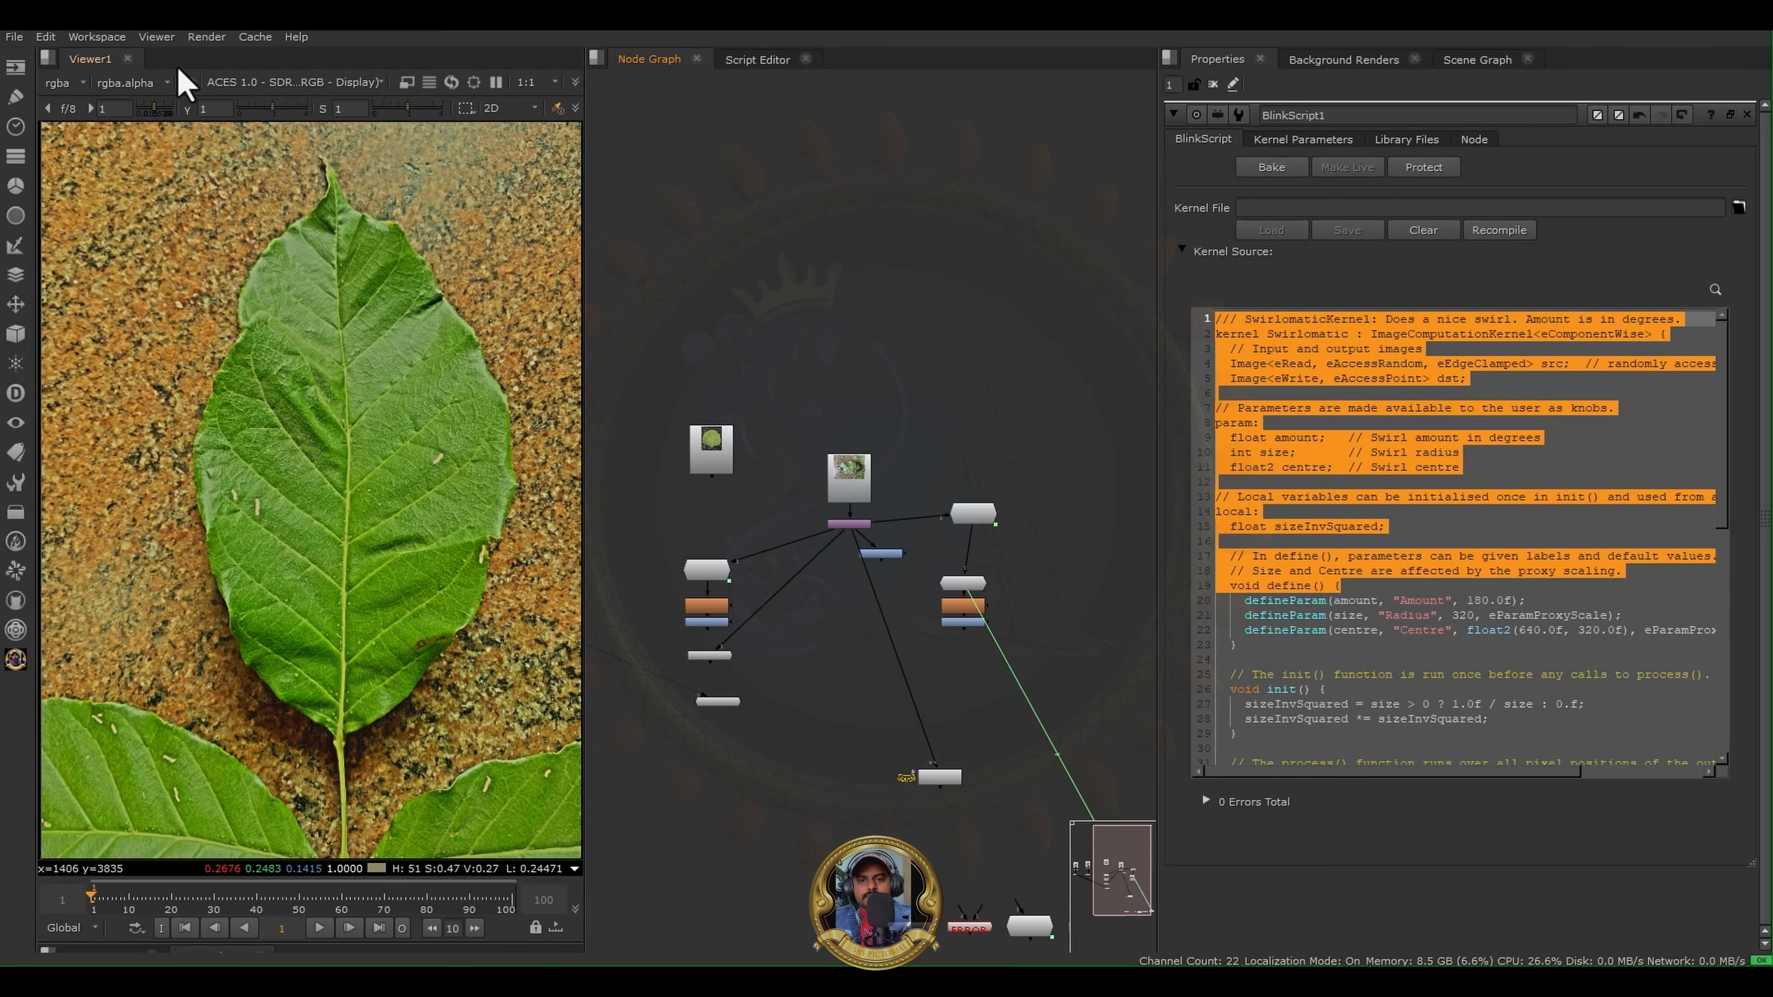
pyautogui.click(255, 37)
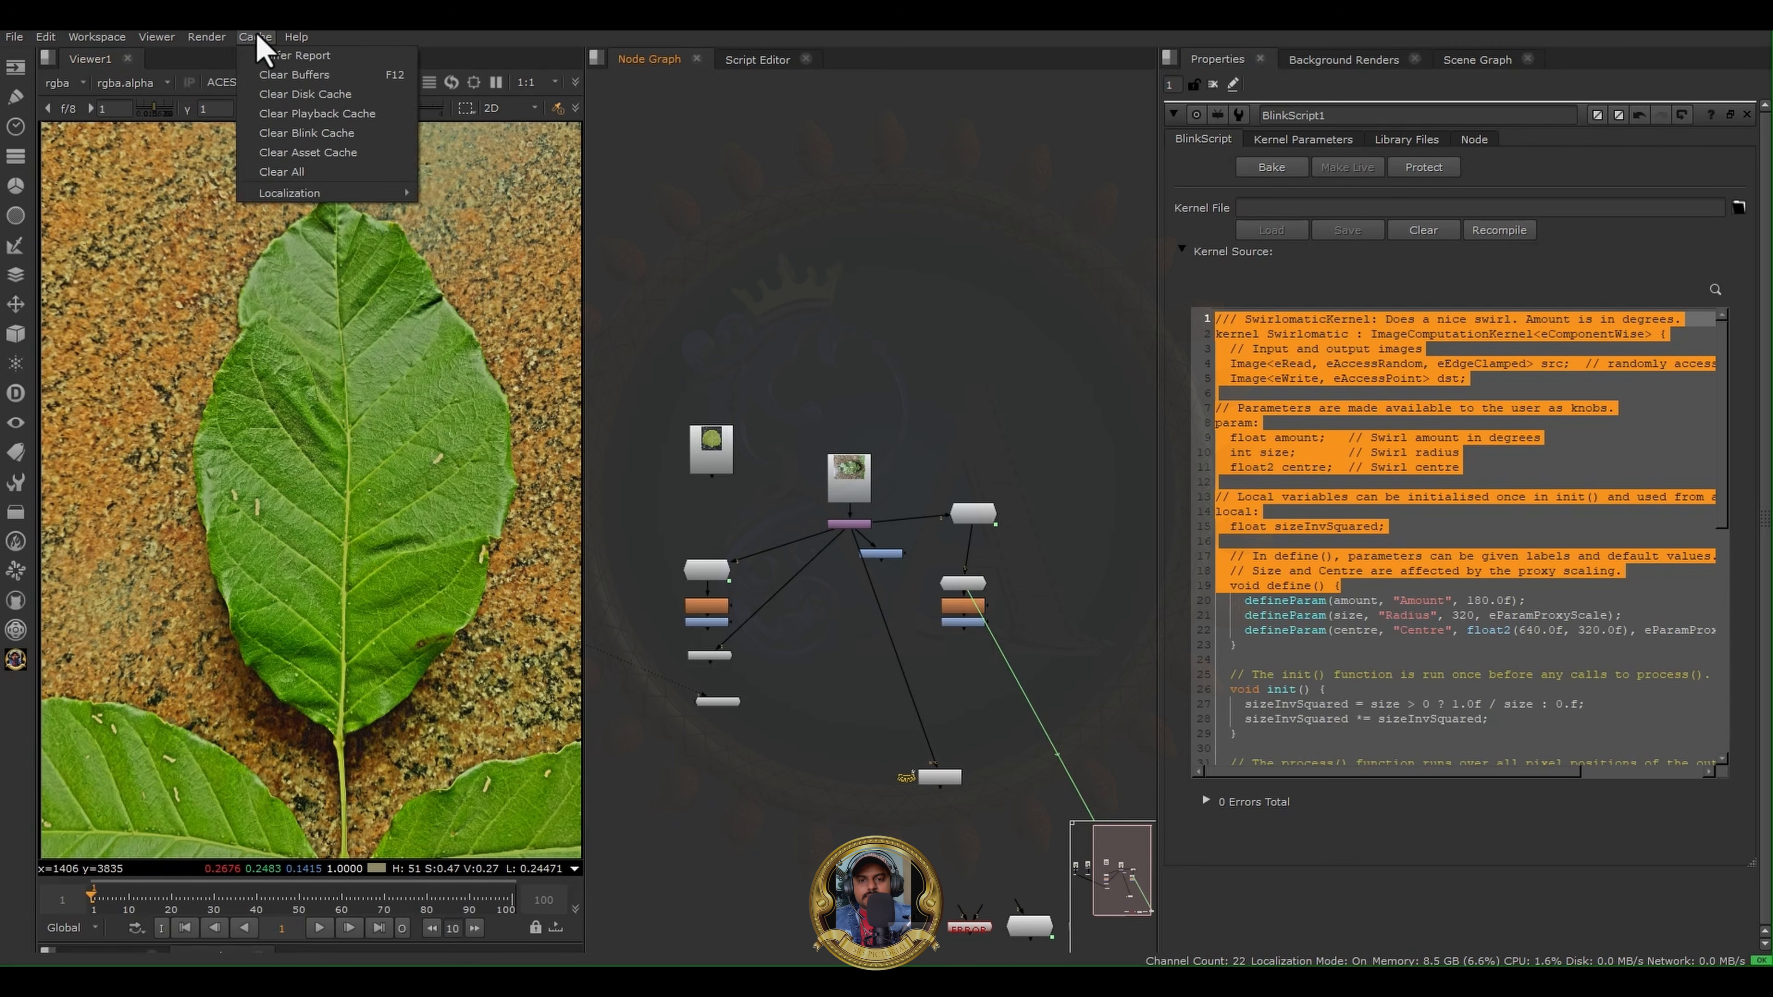
pyautogui.click(351, 33)
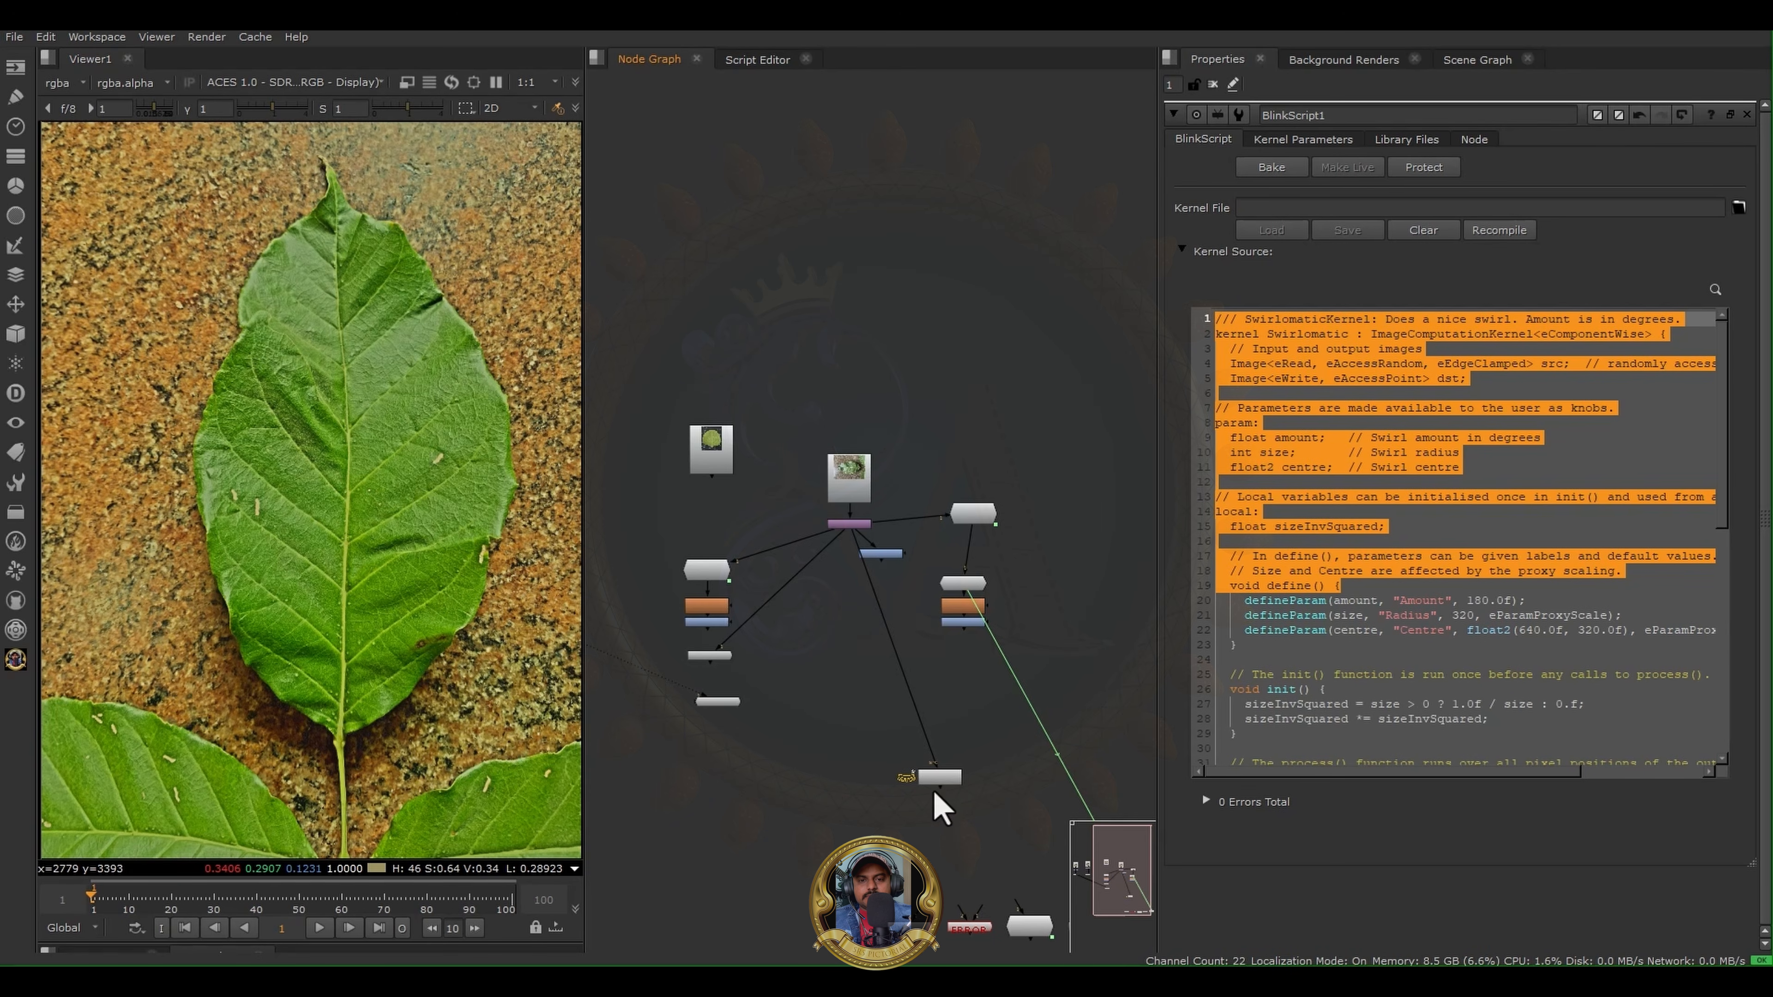
# - Align the BlinkScript1 node directly beneath its Reformat node, and view its output followed by the unconnected round leaf image
pyautogui.moveTo(935, 779); pyautogui.dragTo(858, 683)
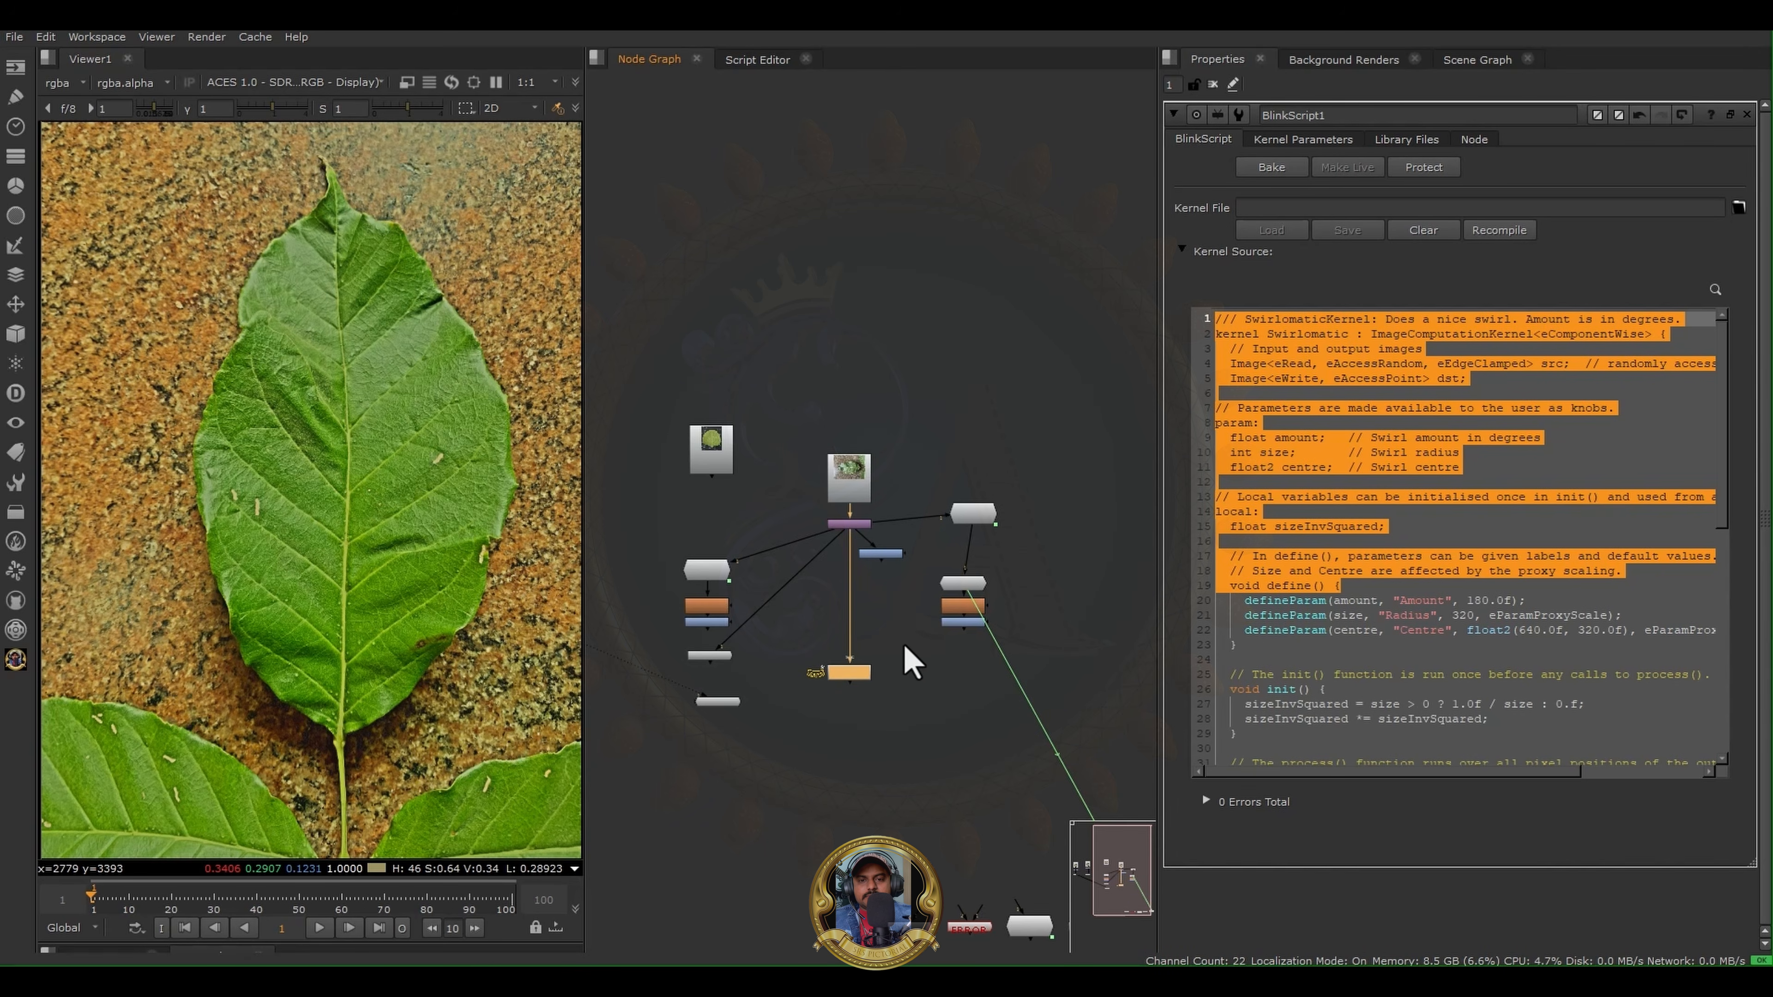
pyautogui.press('1')
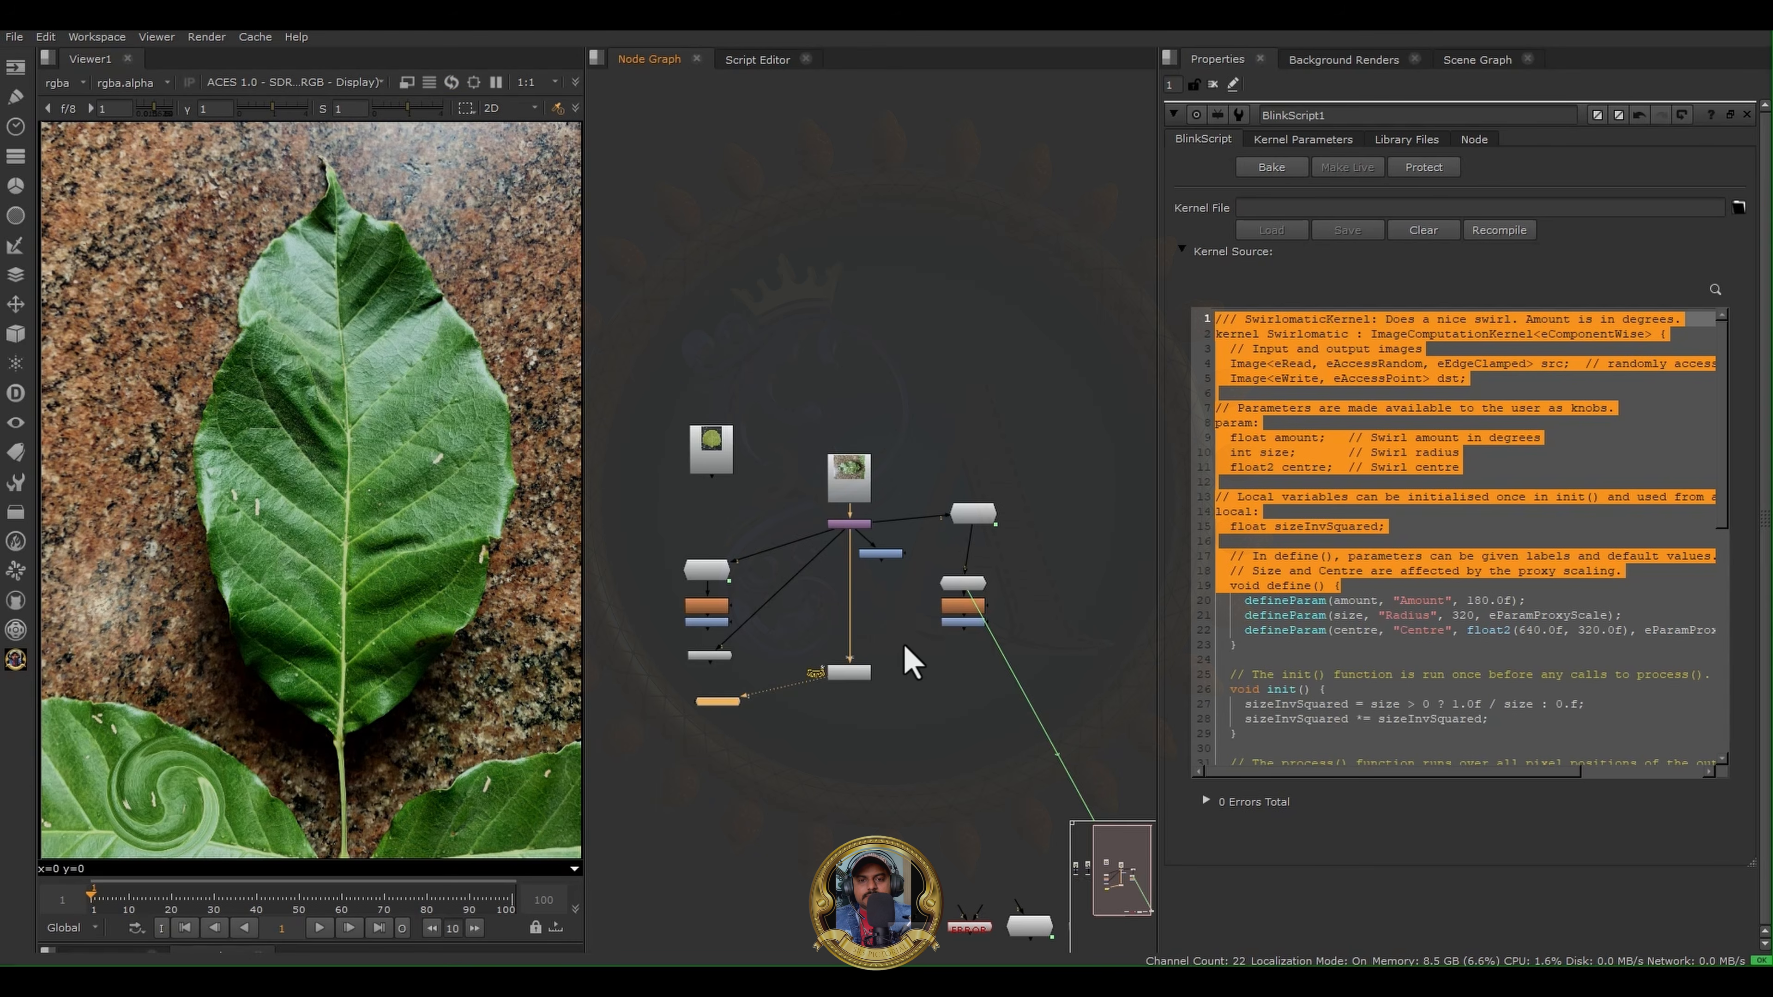
pyautogui.click(711, 450)
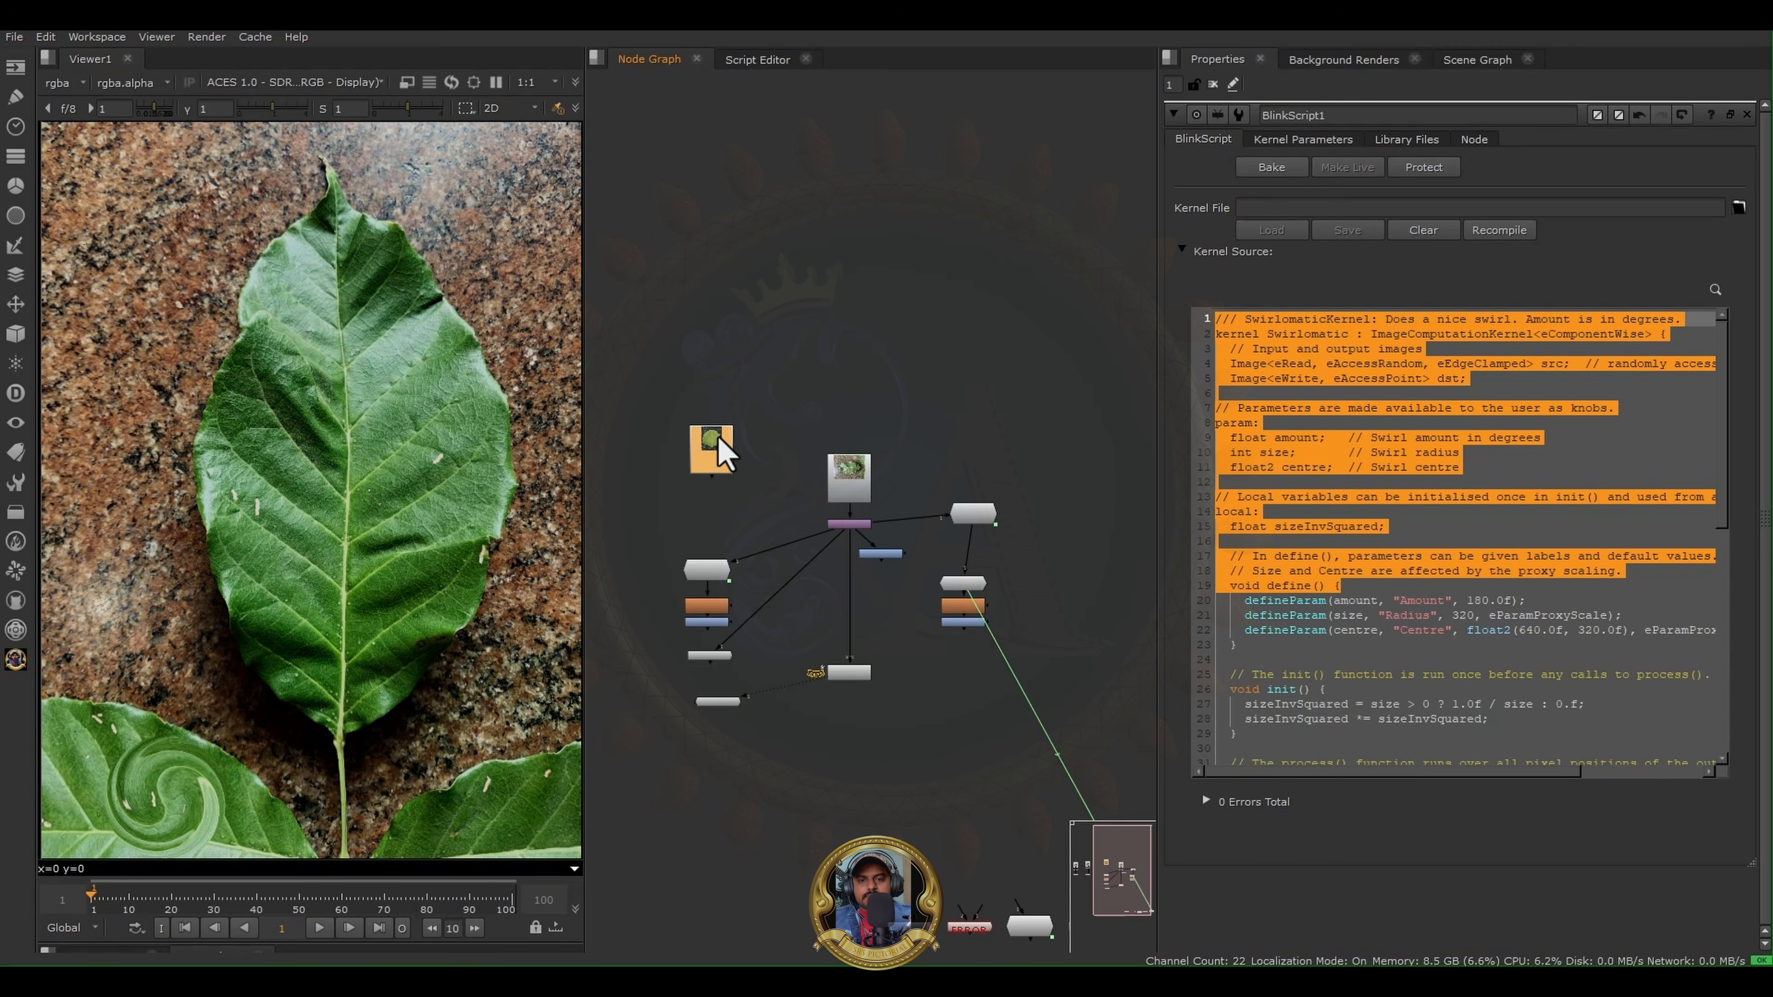
pyautogui.press('1')
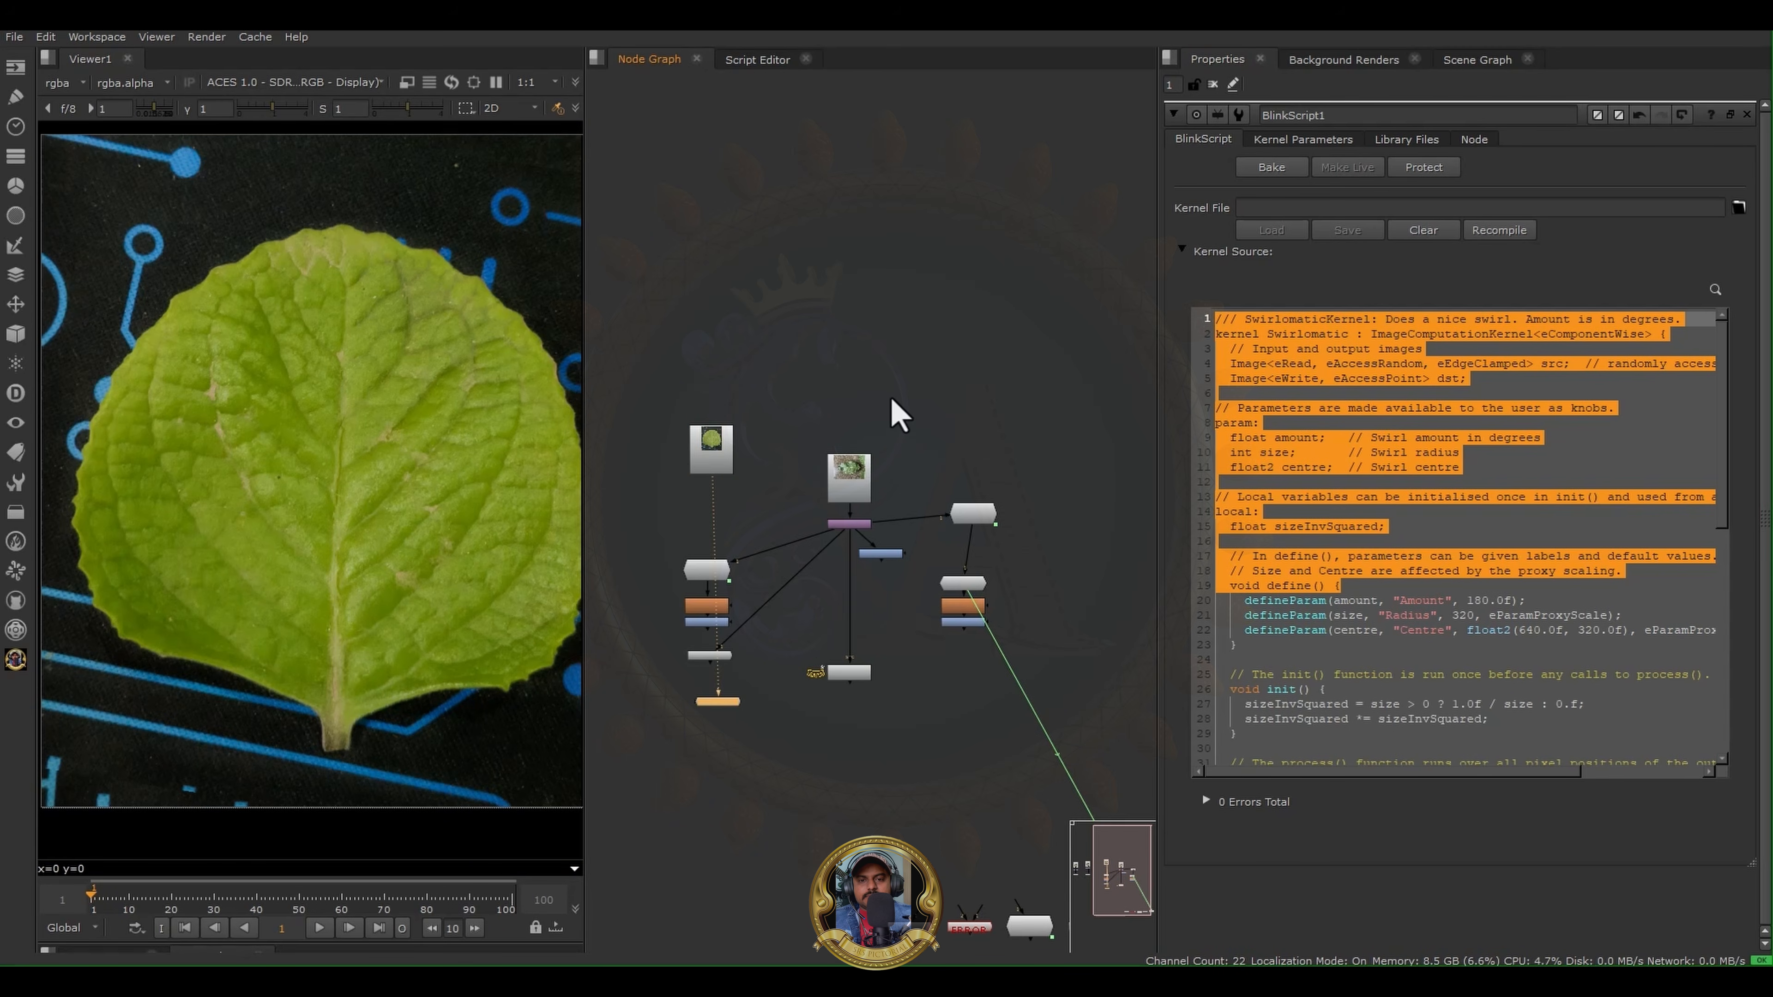